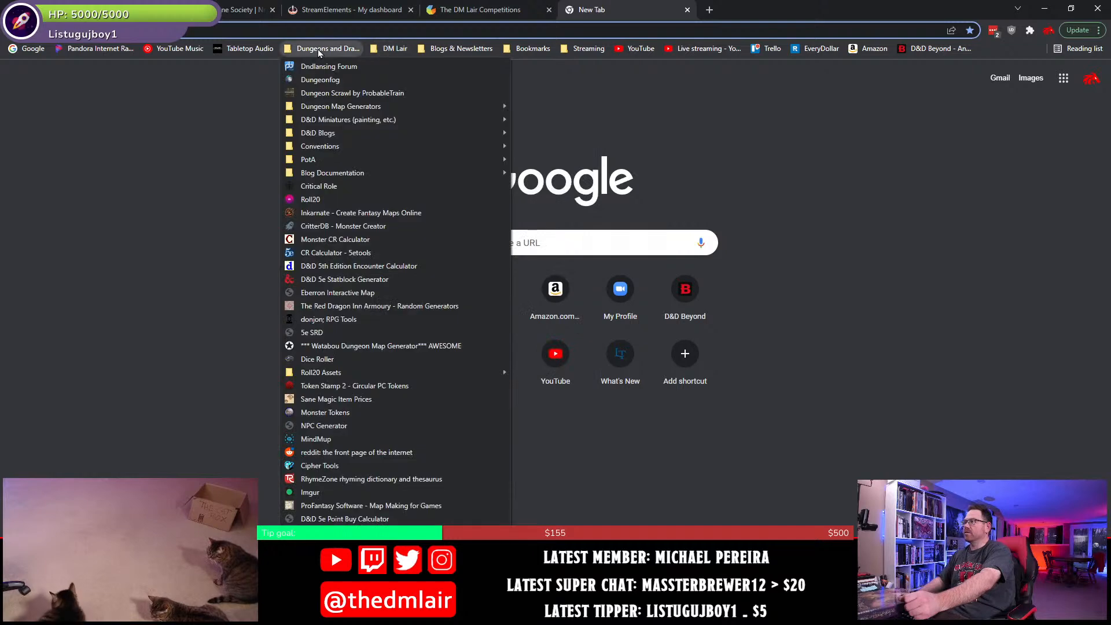
- Open the bookmarked D&D 5th Edition Encounter Calculator and calculate the party's XP thresholds for 5 characters of level 3
{"action": "left_click", "coordinate": [324, 266]}
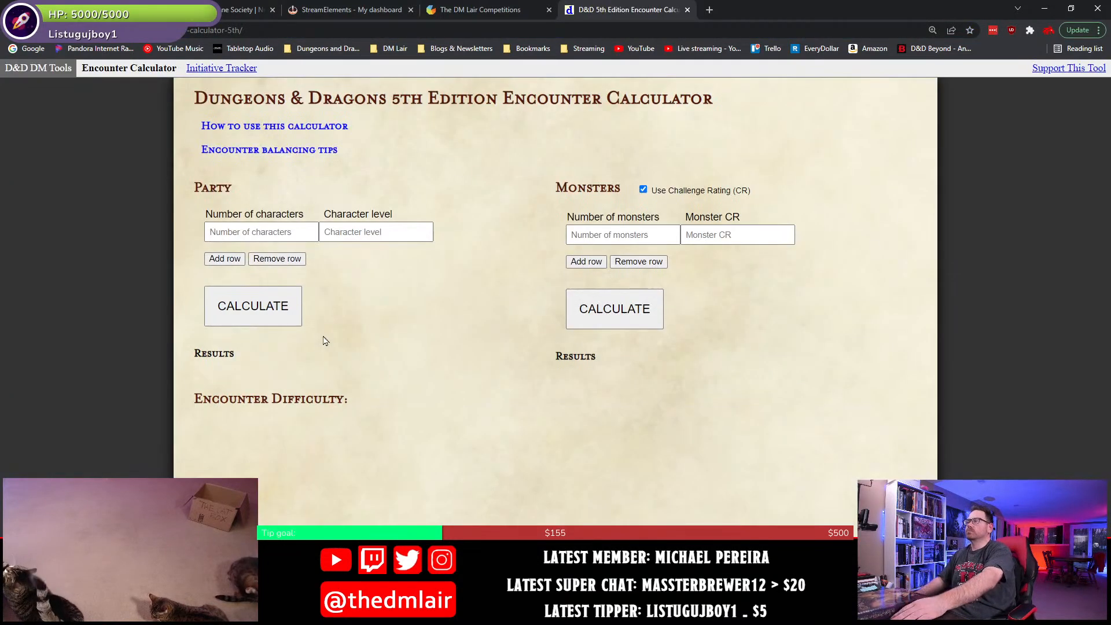
{"action": "left_click", "coordinate": [281, 234]}
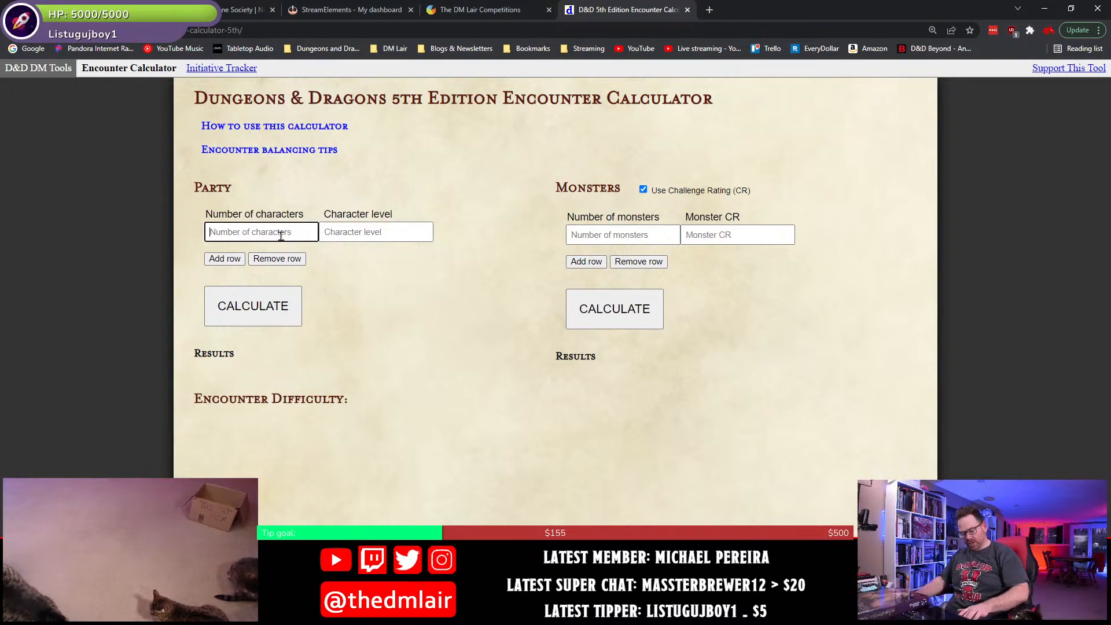
{"action": "type", "text": "5"}
{"action": "left_click", "coordinate": [350, 233]}
{"action": "type", "text": "3"}
{"action": "left_click", "coordinate": [269, 321]}
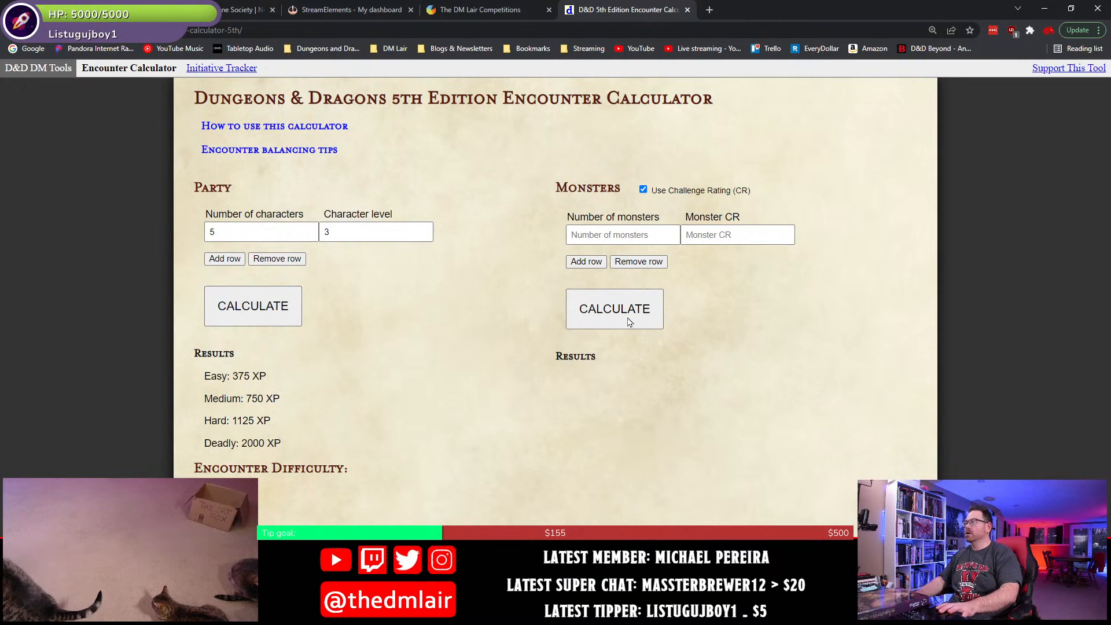
- Calculate the encounter difficulty for 4 monsters of CR 1
{"action": "left_click", "coordinate": [698, 237]}
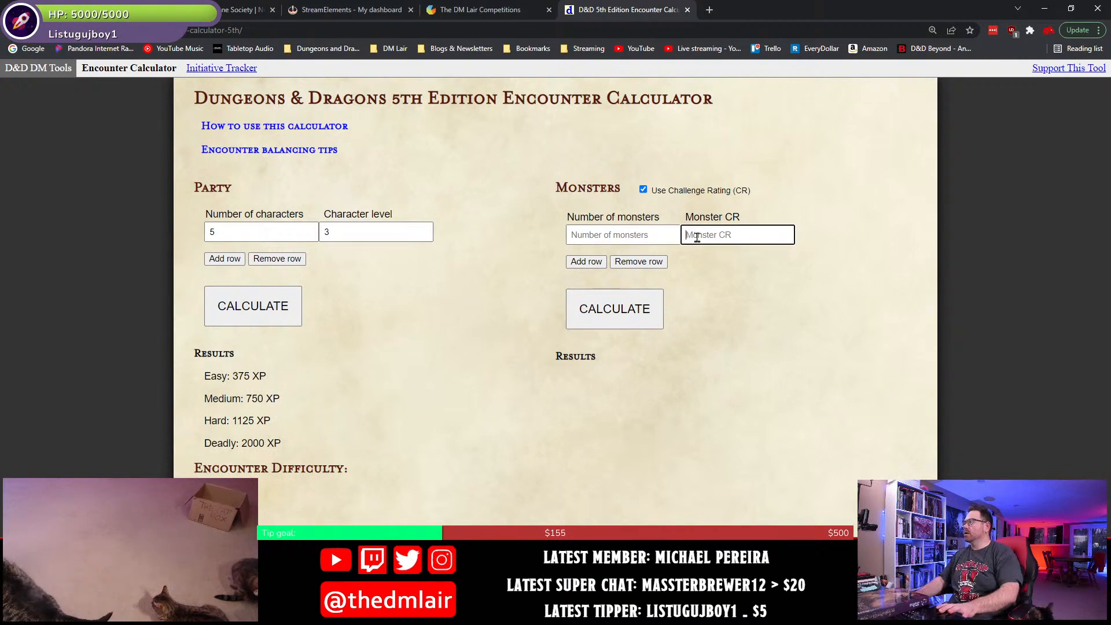
{"action": "type", "text": "1"}
{"action": "left_click", "coordinate": [578, 241]}
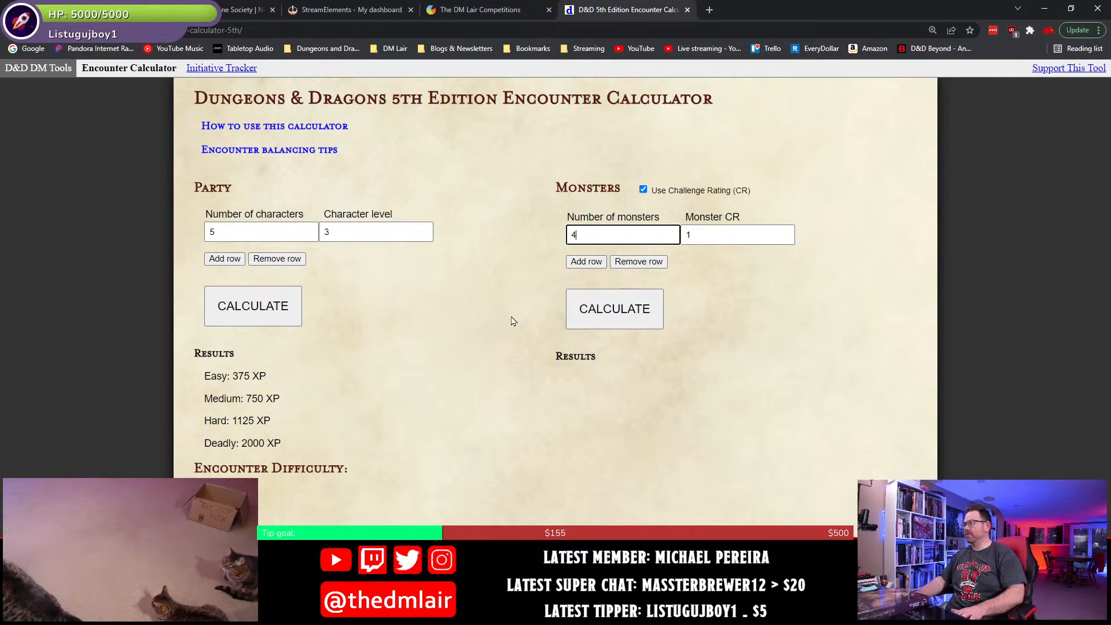
{"action": "type", "text": "4"}
{"action": "left_click", "coordinate": [599, 324]}
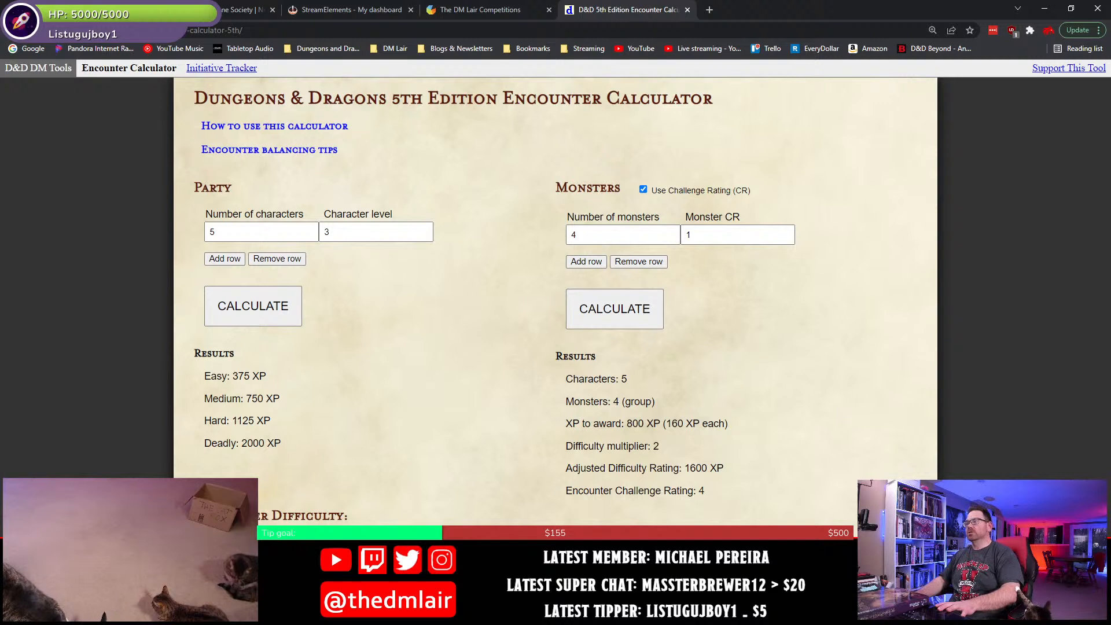
- Set the monster CR to 2 and recalculate the encounter
{"action": "left_click", "coordinate": [697, 235]}
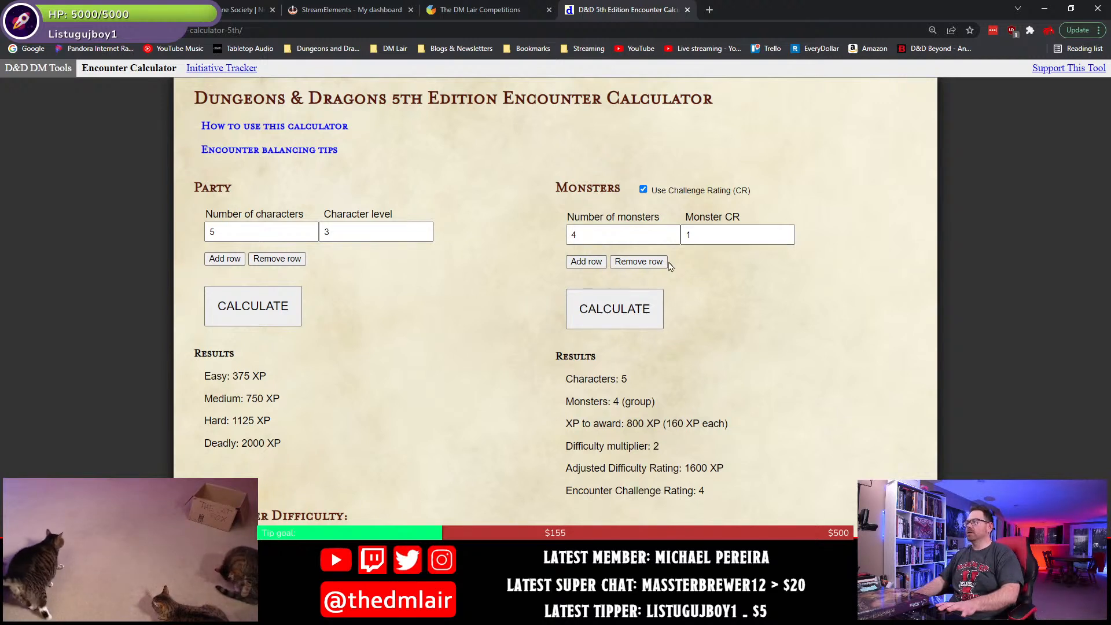
{"action": "left_click_drag", "start_coordinate": [716, 233], "coordinate": [675, 244]}
{"action": "type", "text": "2"}
{"action": "left_click", "coordinate": [637, 308]}
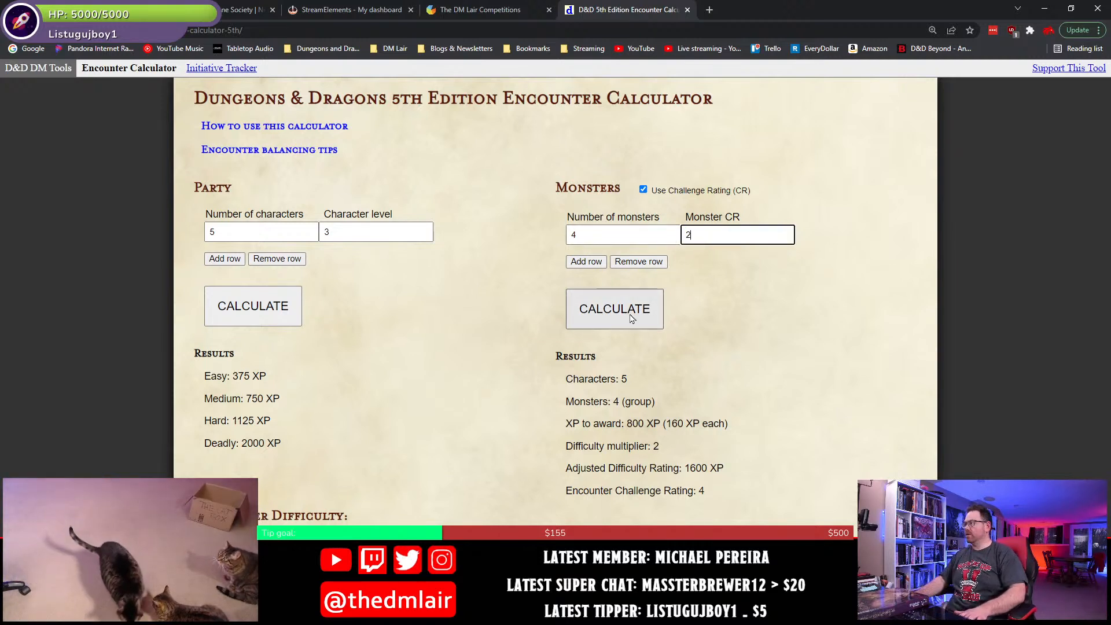
- Set the number of monsters to 2 and recalculate the encounter
{"action": "double_click", "coordinate": [572, 235]}
{"action": "type", "text": "2"}
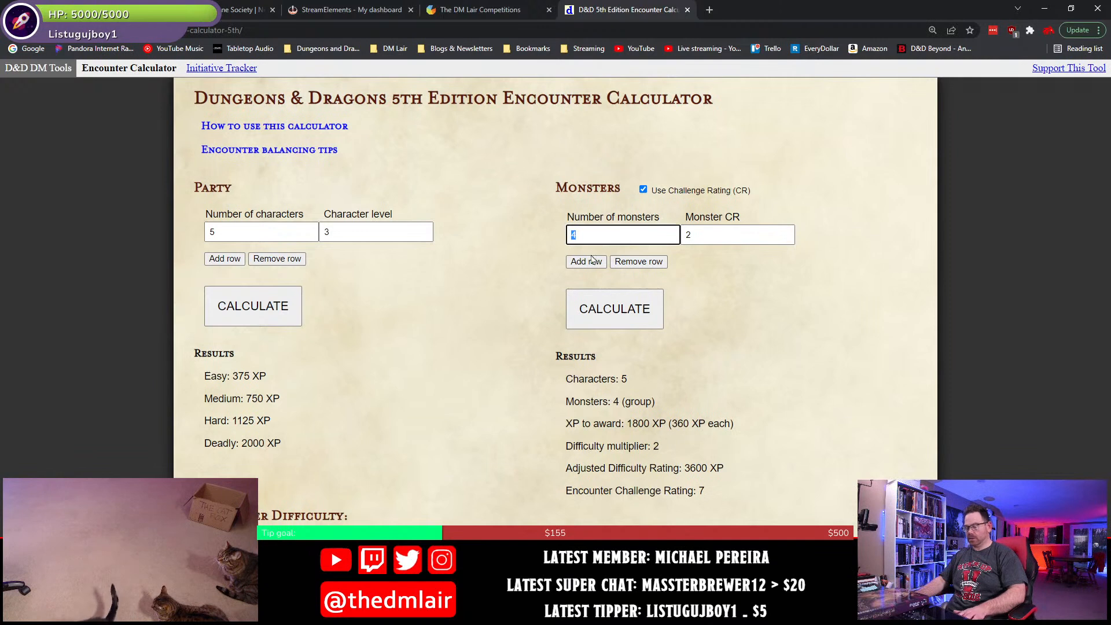
{"action": "left_click", "coordinate": [595, 320]}
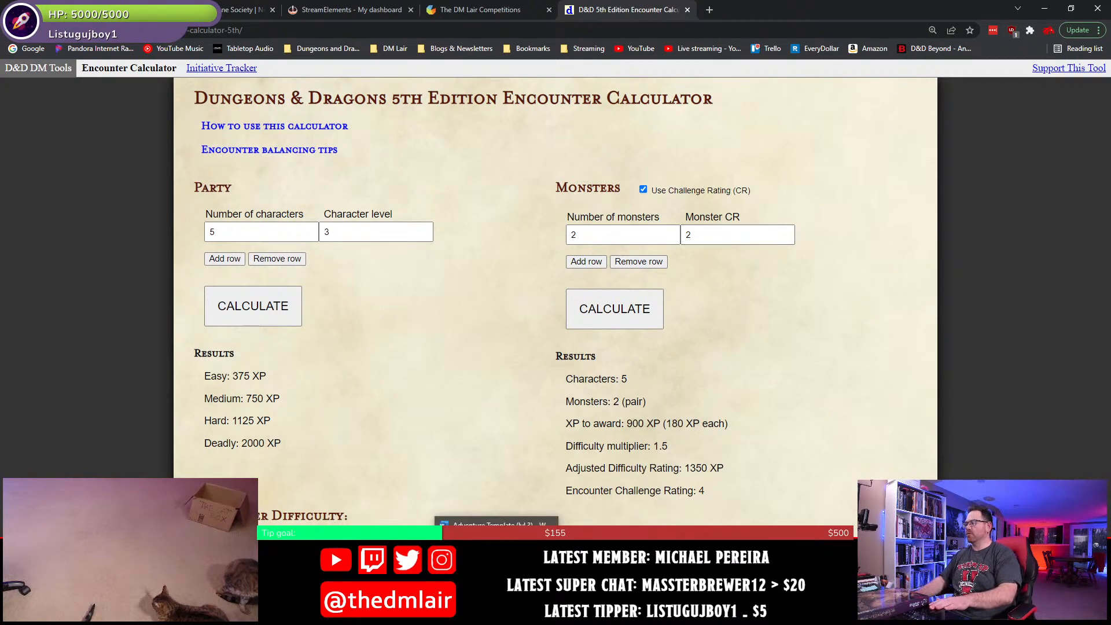
- Switch to the Adventure Template document in Word and append "(CR ½ to CR 2)" to the Creatures heading
{"action": "key", "text": "alt+Tab"}
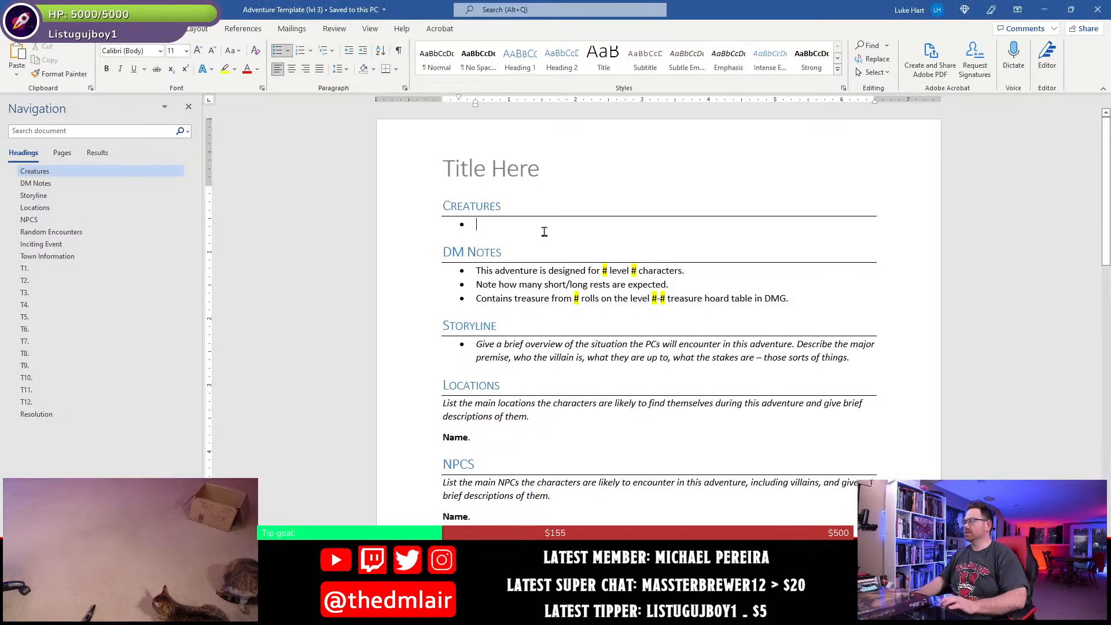
{"action": "key", "text": "End"}
{"action": "type", "text": "("}
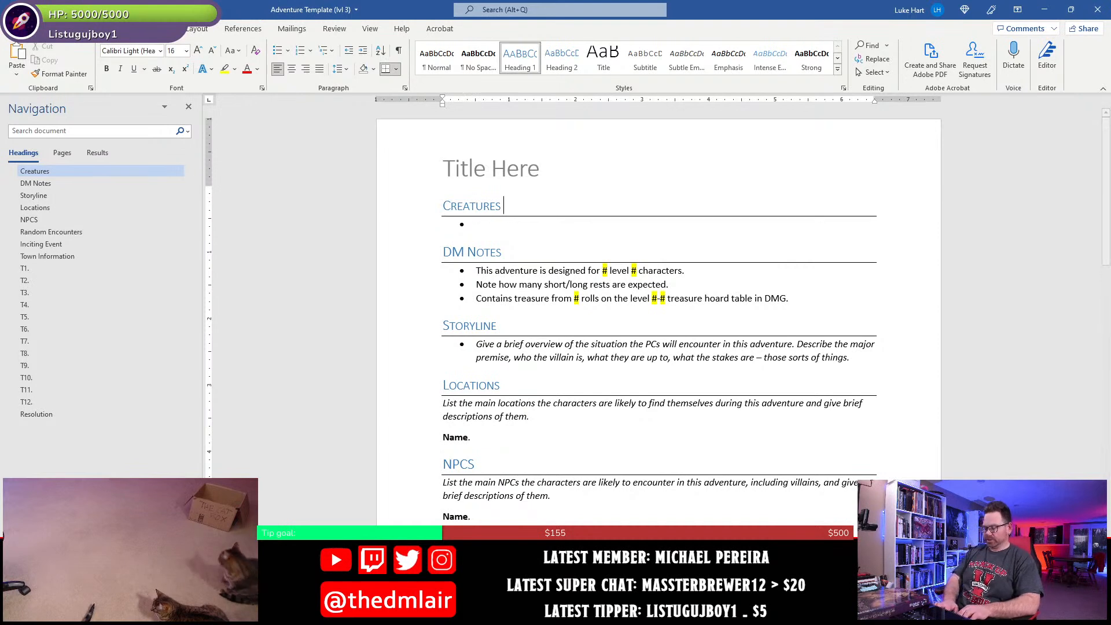
{"action": "type", "text": "CR 1/2 to "}
{"action": "type", "text": "CR 2)"}
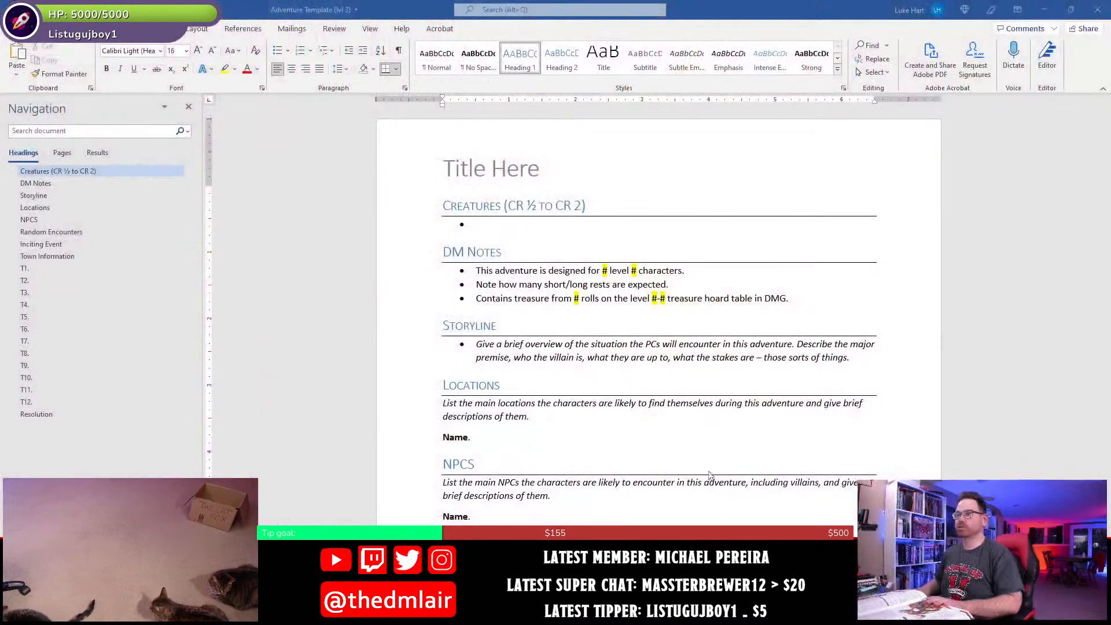
- Enter "Rum Gremlin (CR ½, TOB 239)" in the empty bullet under the Creatures heading
{"action": "left_click", "coordinate": [559, 238]}
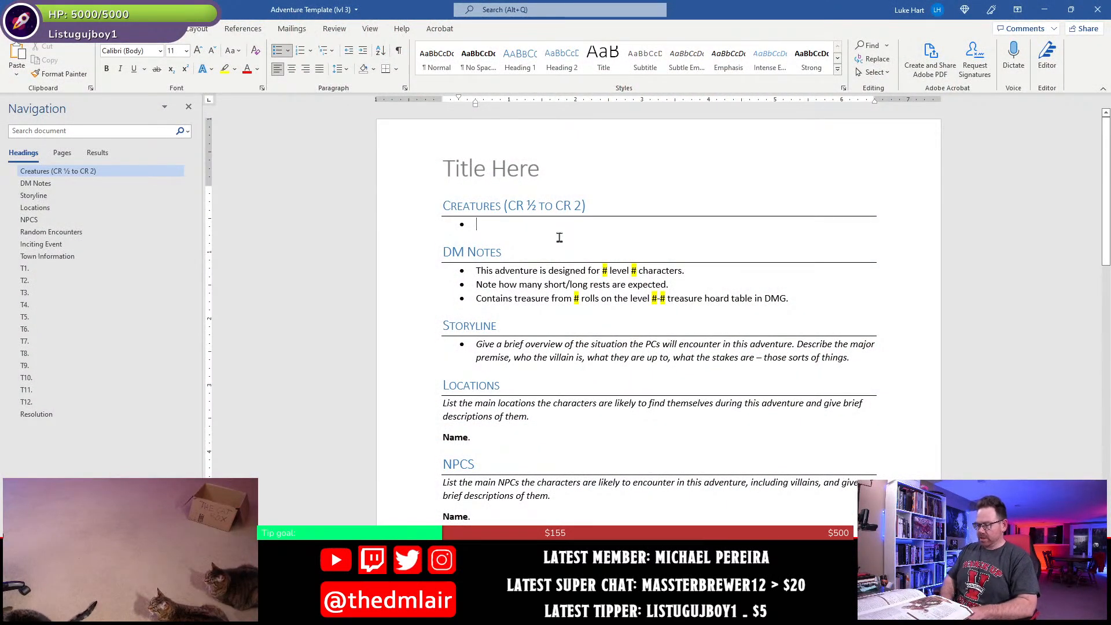
{"action": "type", "text": "Rum Gremlin ("}
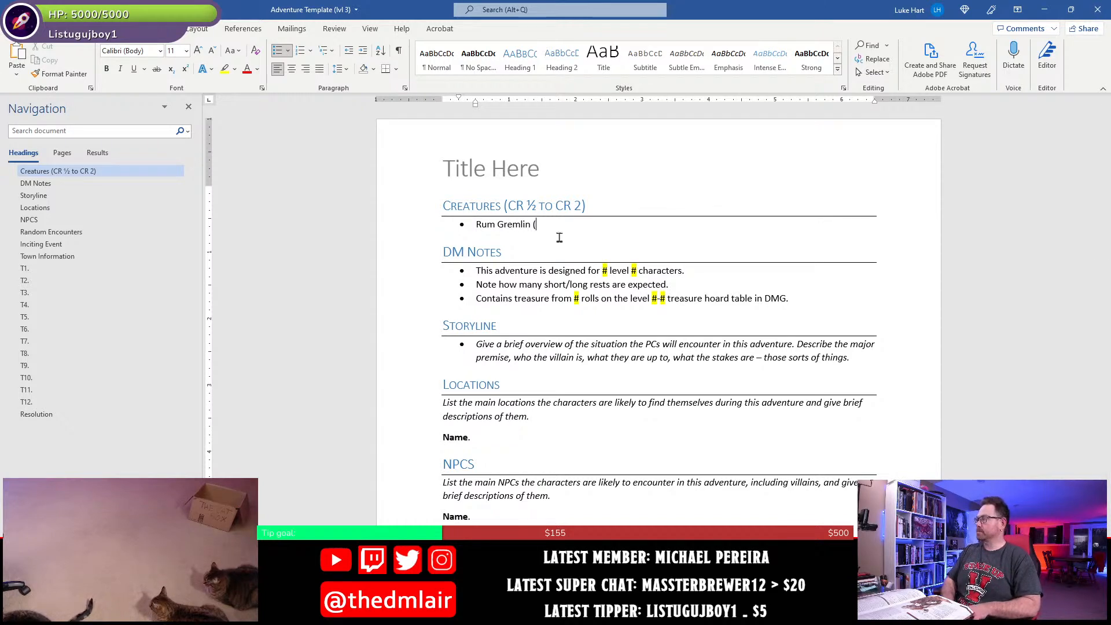
{"action": "type", "text": "CR"}
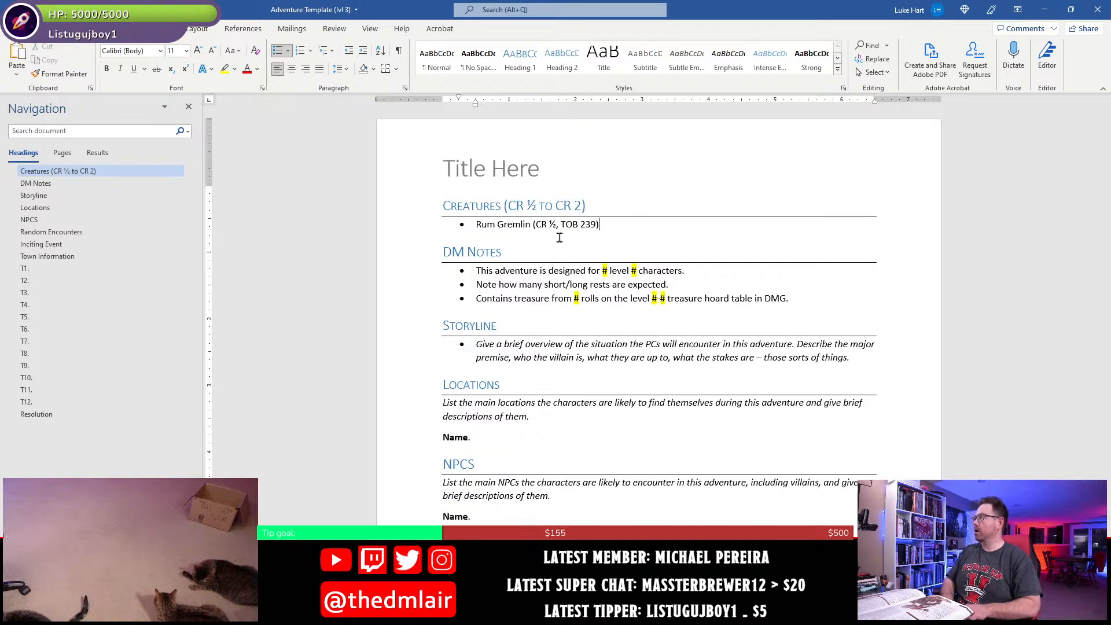
{"action": "type", "text": "½, TOB 239)"}
- Add a second creature bullet below the Rum Gremlin reading "Alehouse Drake (CR ½, TOB 148)"
{"action": "key", "text": "Return"}
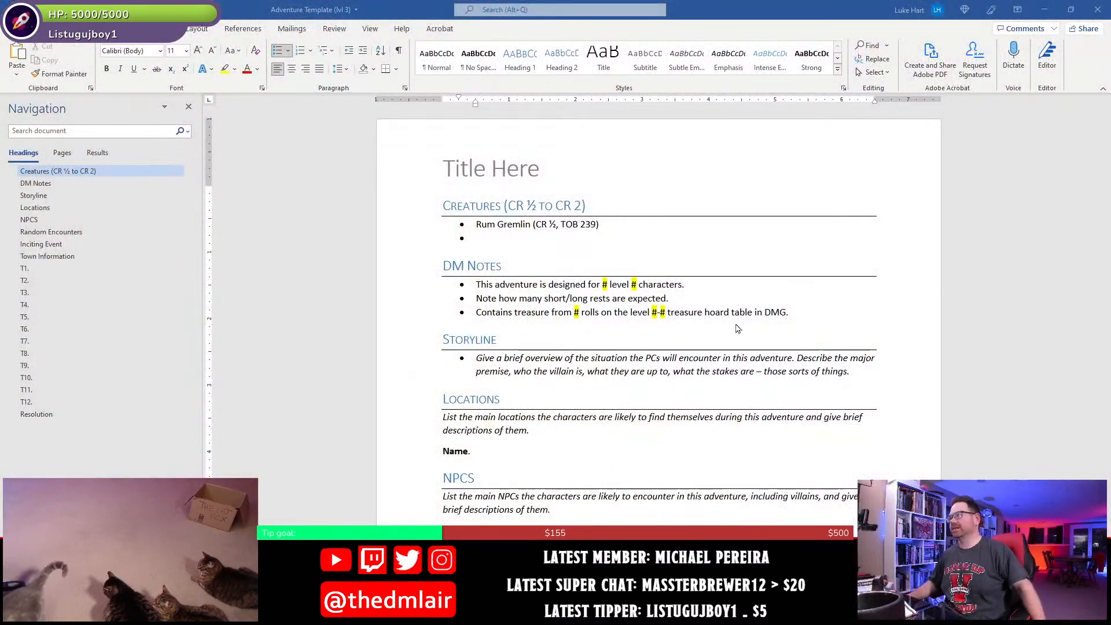
{"action": "left_click", "coordinate": [575, 237]}
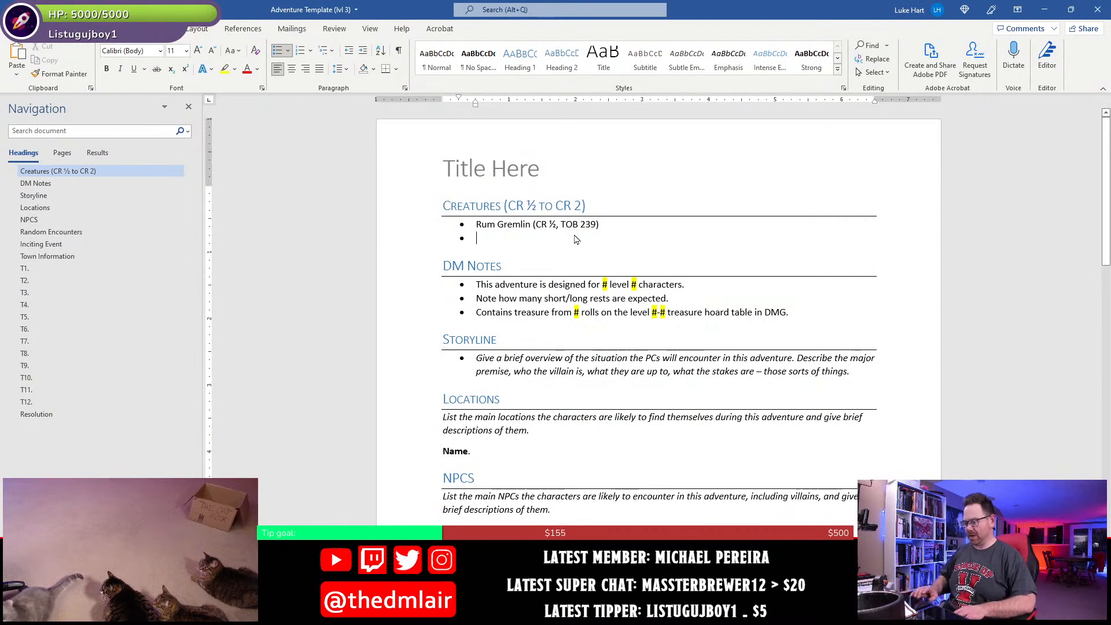
{"action": "type", "text": "Alehouse"}
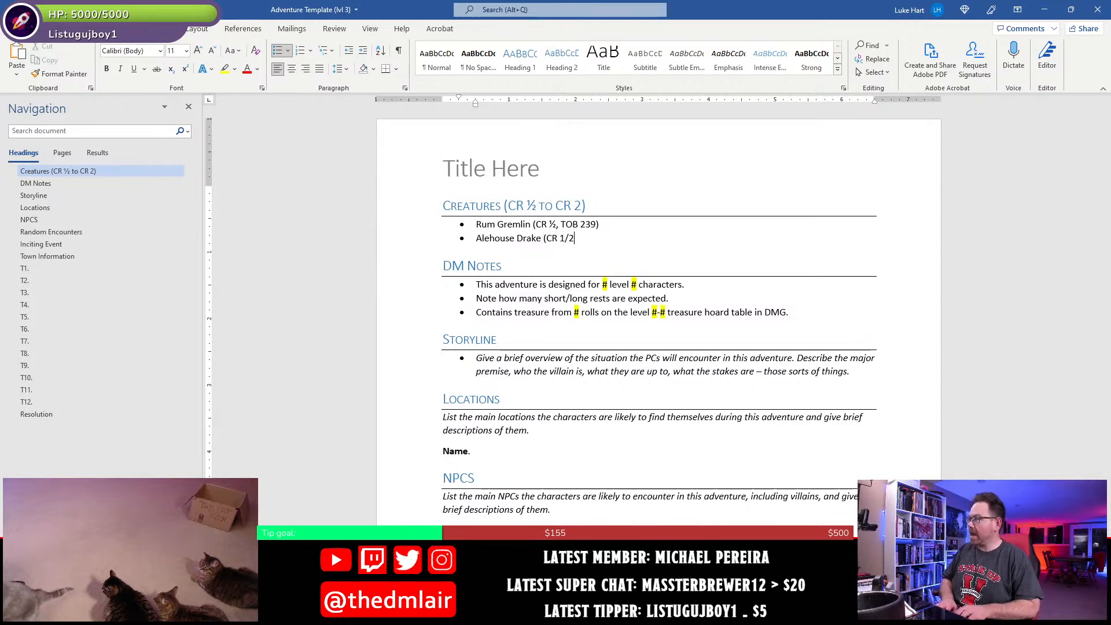
{"action": "type", "text": "Drake (CR ½, TOB 148)"}
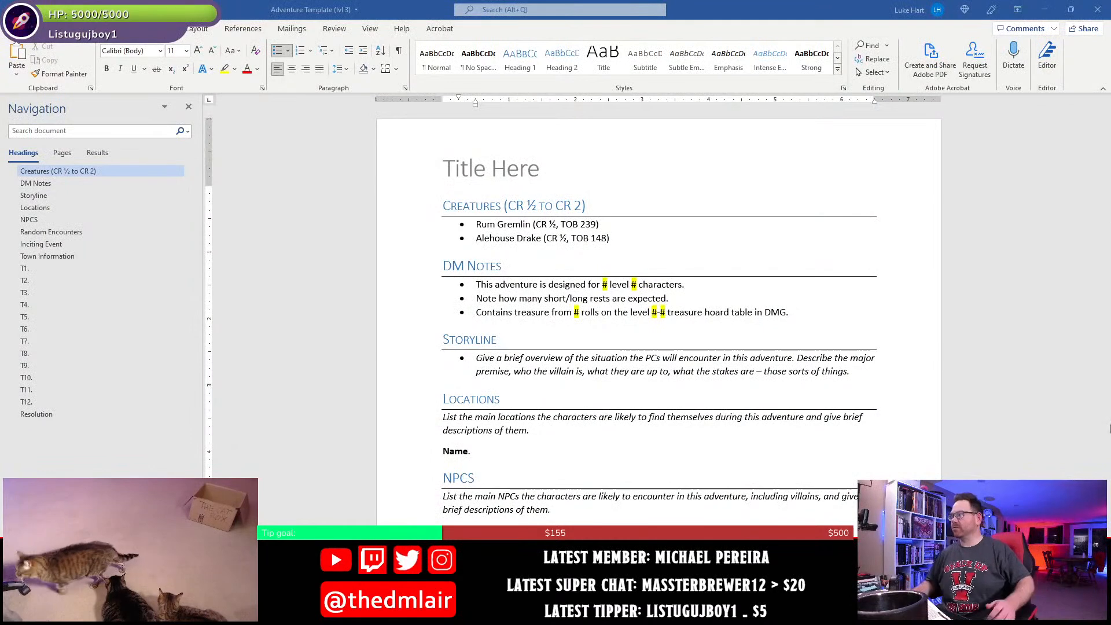
- Insert a bullet above the Rum Gremlin reading "Clurichaun (CR 1/4 , TOB 67)"
{"action": "scroll", "coordinate": [552, 287], "scroll_direction": "up", "scroll_amount": 4, "text": "ctrl"}
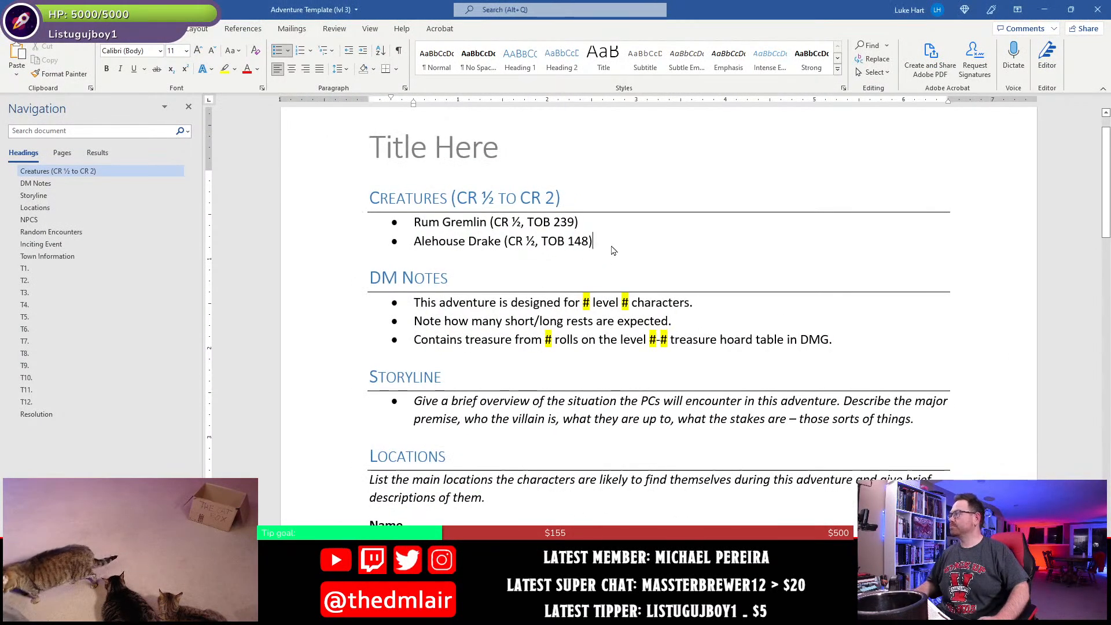
{"action": "left_click", "coordinate": [594, 223]}
{"action": "key", "text": "Home"}
{"action": "key", "text": "Return"}
{"action": "key", "text": "Up"}
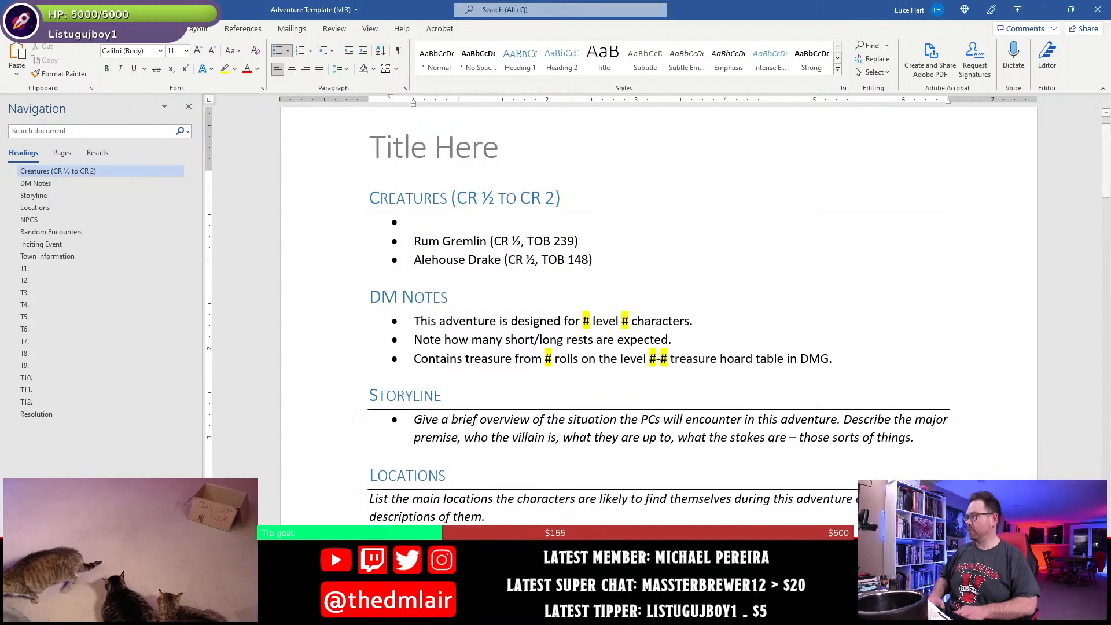
{"action": "type", "text": "Clurichaun (CR 1/4 , TOB 67"}
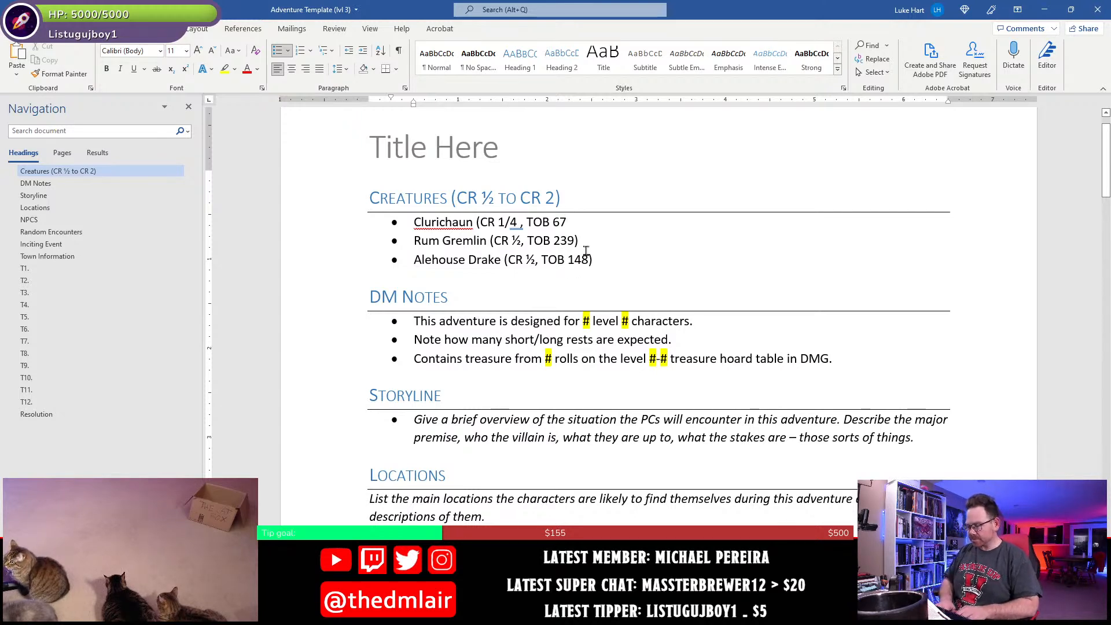
{"action": "type", "text": ")"}
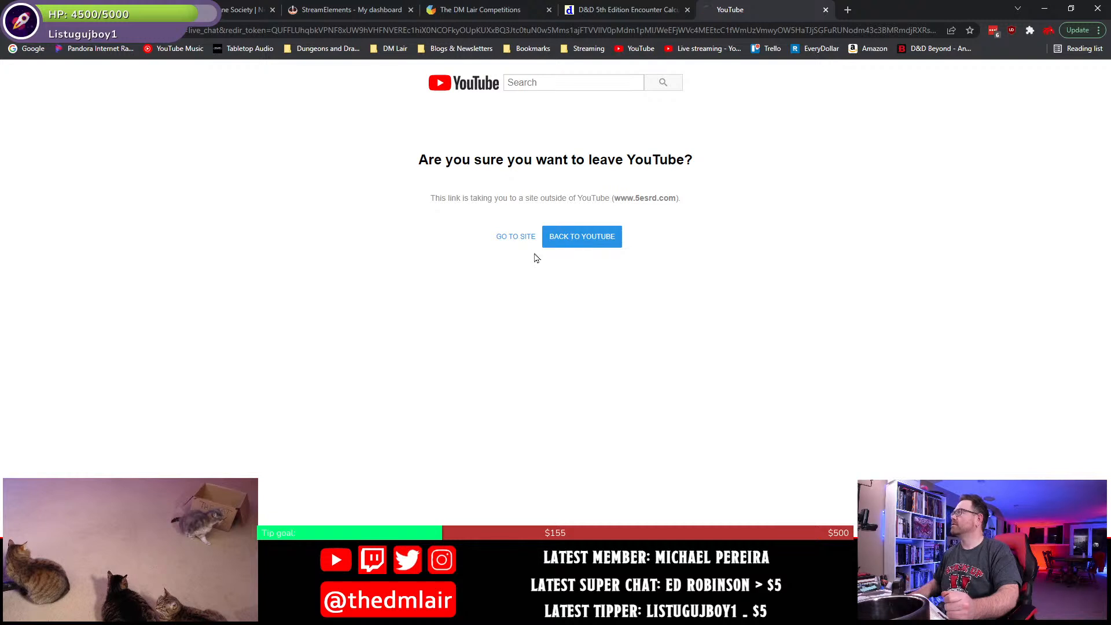
- Continue to the linked 5esrd.com page, dismiss its Facebook group popup, and examine the Keg Golem's stat block, traits, actions and description
{"action": "left_click", "coordinate": [531, 248]}
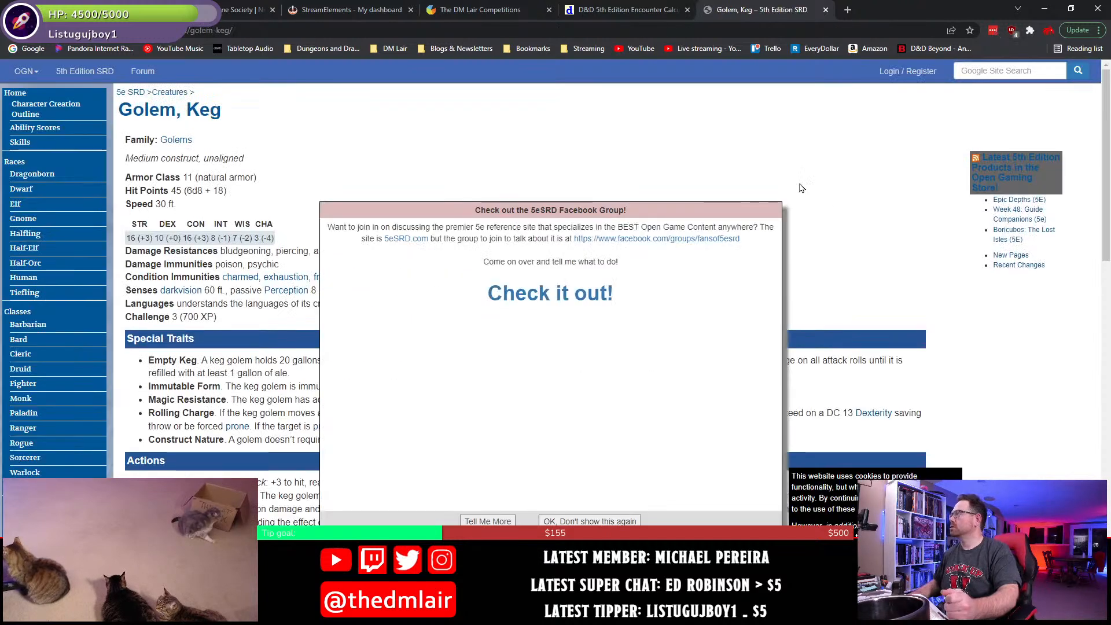
{"action": "left_click", "coordinate": [587, 521]}
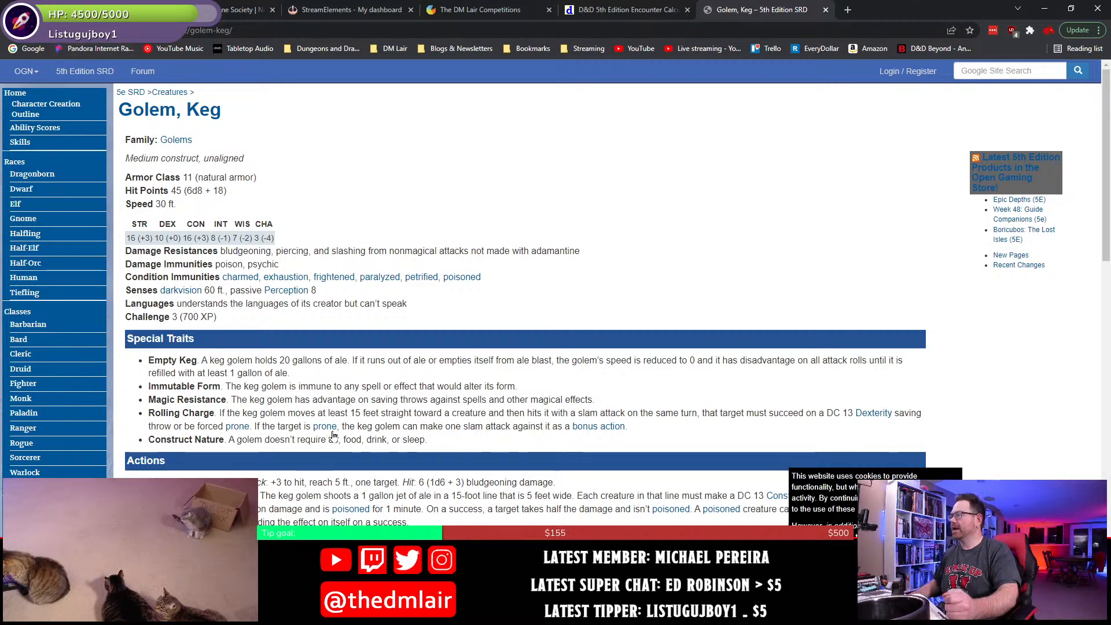
{"action": "scroll", "coordinate": [335, 431], "scroll_direction": "down", "scroll_amount": 3}
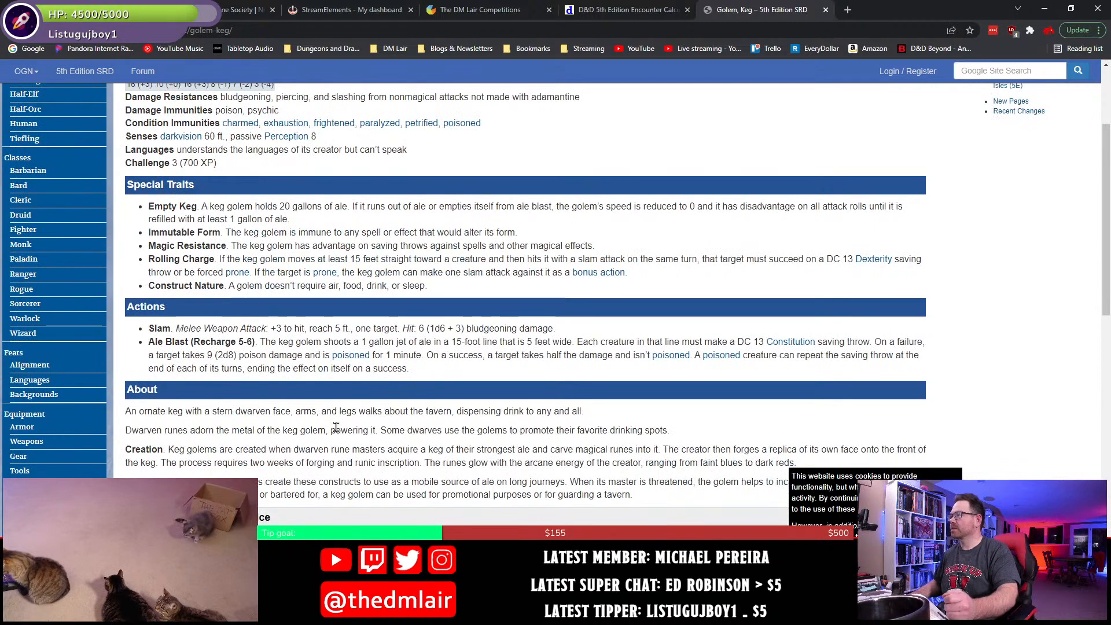
{"action": "scroll", "coordinate": [367, 482], "scroll_direction": "up", "scroll_amount": 3}
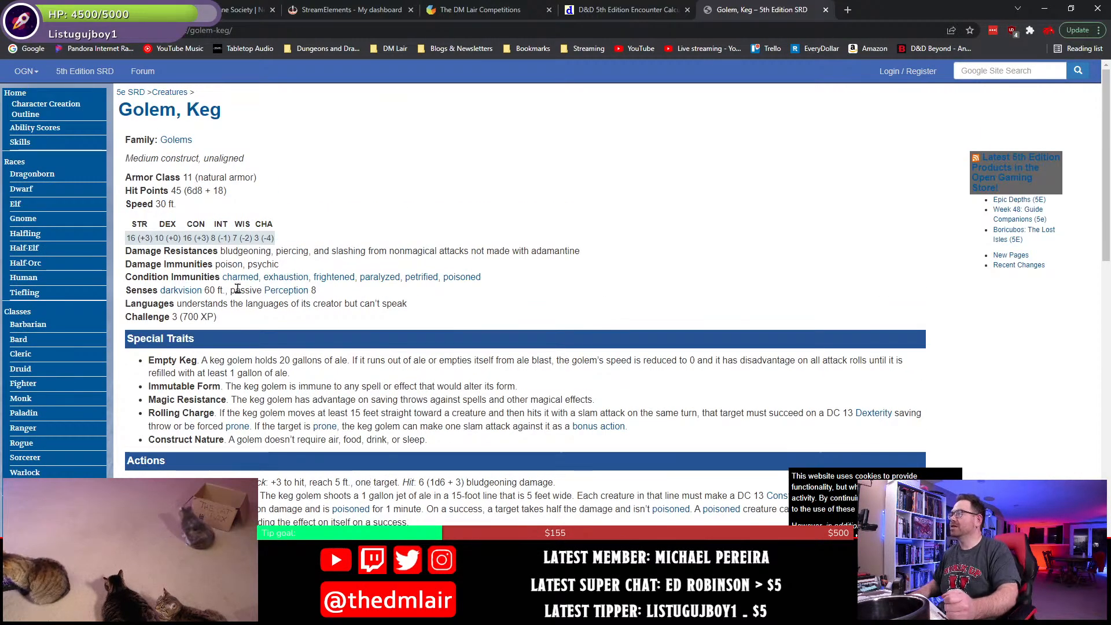
{"action": "scroll", "coordinate": [729, 262], "scroll_direction": "down", "scroll_amount": 9}
{"action": "scroll", "coordinate": [728, 260], "scroll_direction": "up", "scroll_amount": 6}
{"action": "scroll", "coordinate": [728, 257], "scroll_direction": "up", "scroll_amount": 3}
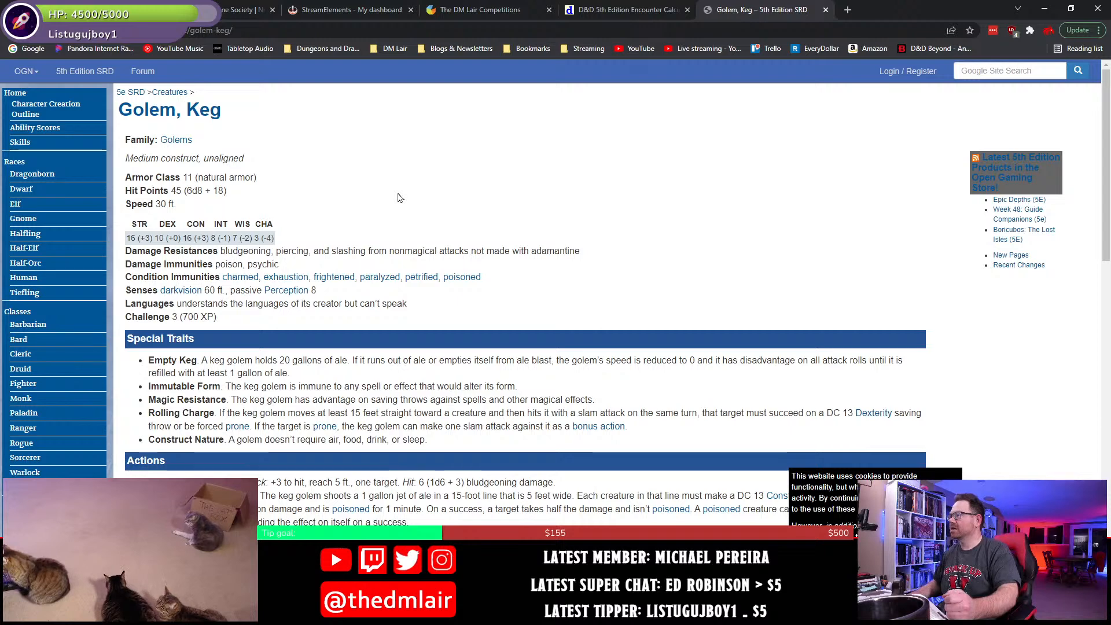
{"action": "scroll", "coordinate": [399, 198], "scroll_direction": "down", "scroll_amount": 2}
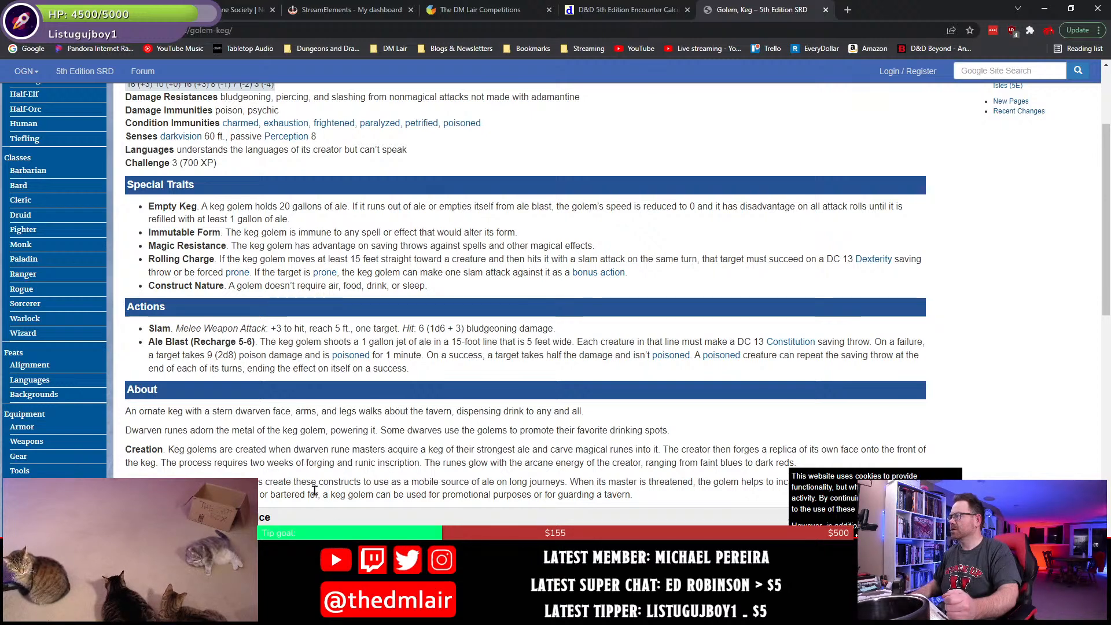
{"action": "scroll", "coordinate": [314, 491], "scroll_direction": "down", "scroll_amount": 3}
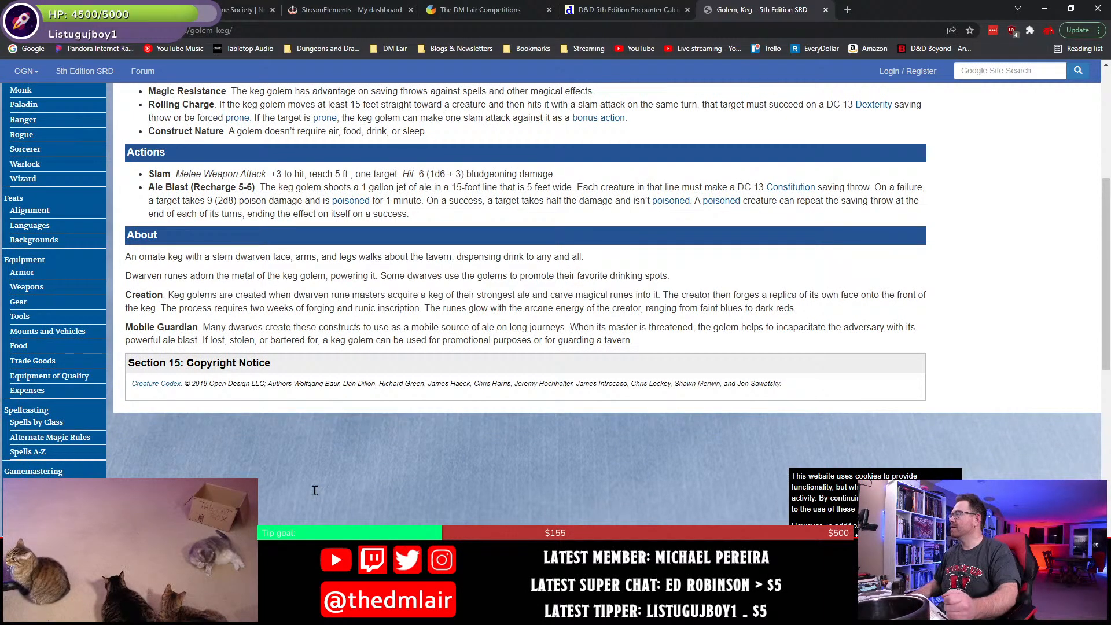
{"action": "scroll", "coordinate": [315, 490], "scroll_direction": "up", "scroll_amount": 5}
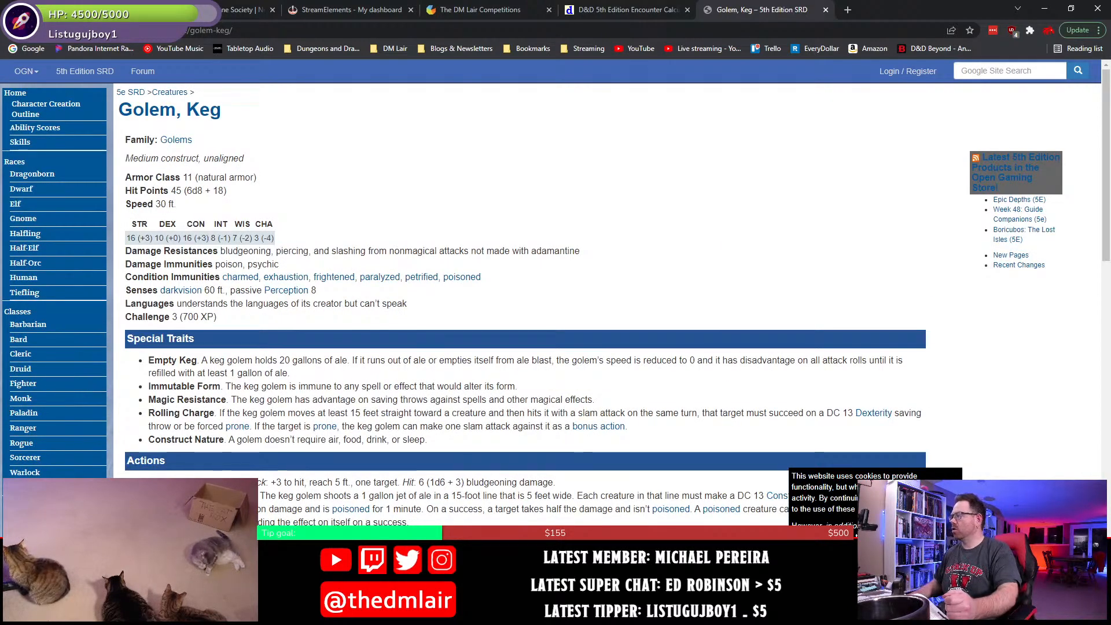
- Switch back to the Word document and add "Keg Golem (CR 3, CC 199)" as a bullet below the Alehouse Drake
{"action": "key", "text": "alt+Tab"}
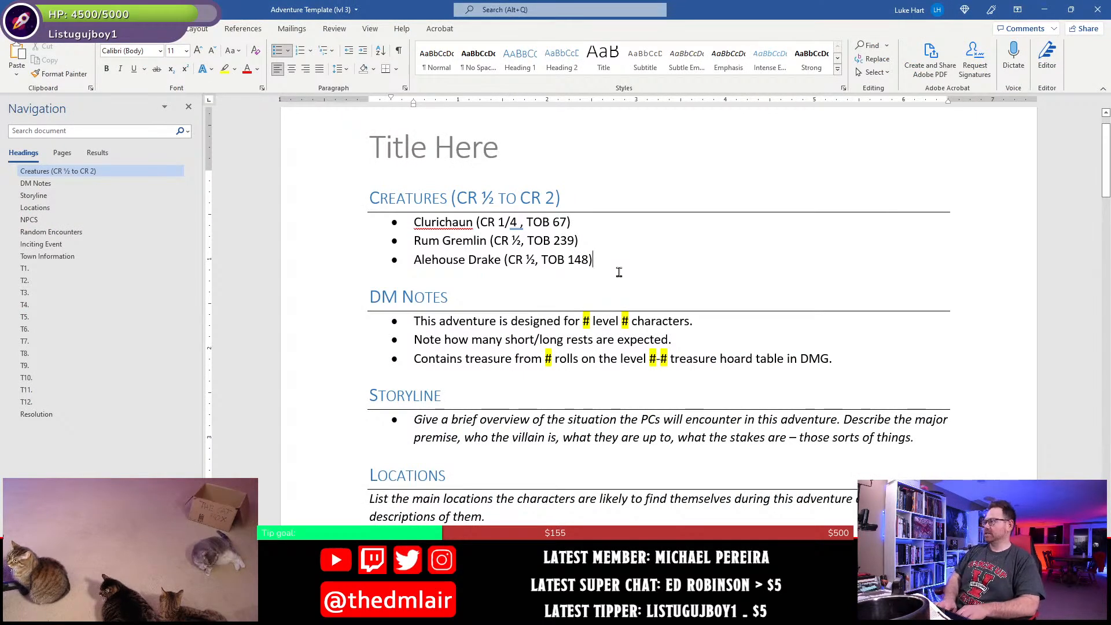
{"action": "key", "text": "Return"}
{"action": "type", "text": "Keg Golem (CR 3, CC"}
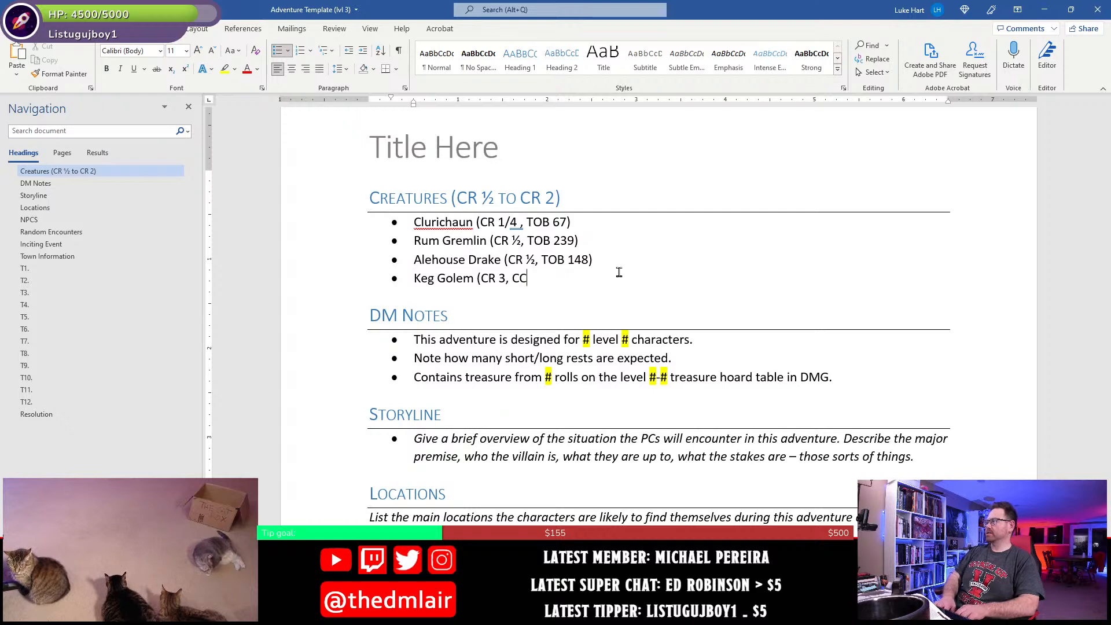
{"action": "type", "text": " 199)"}
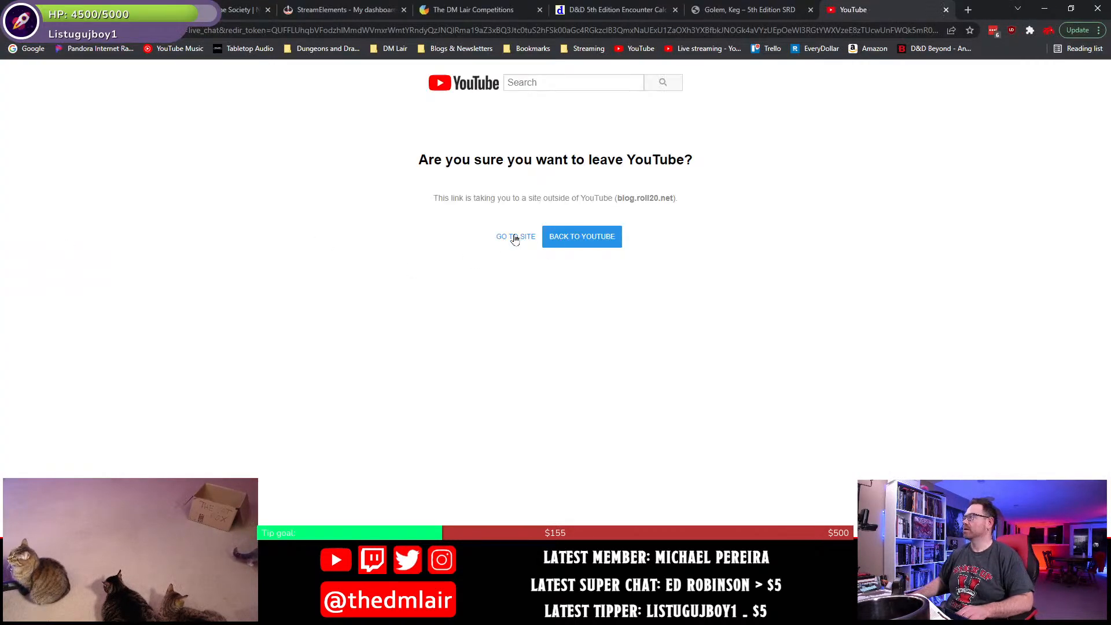
- Continue to the linked Roll20 blog post about Creature Codex and view its keg golem illustration
{"action": "left_click", "coordinate": [515, 238]}
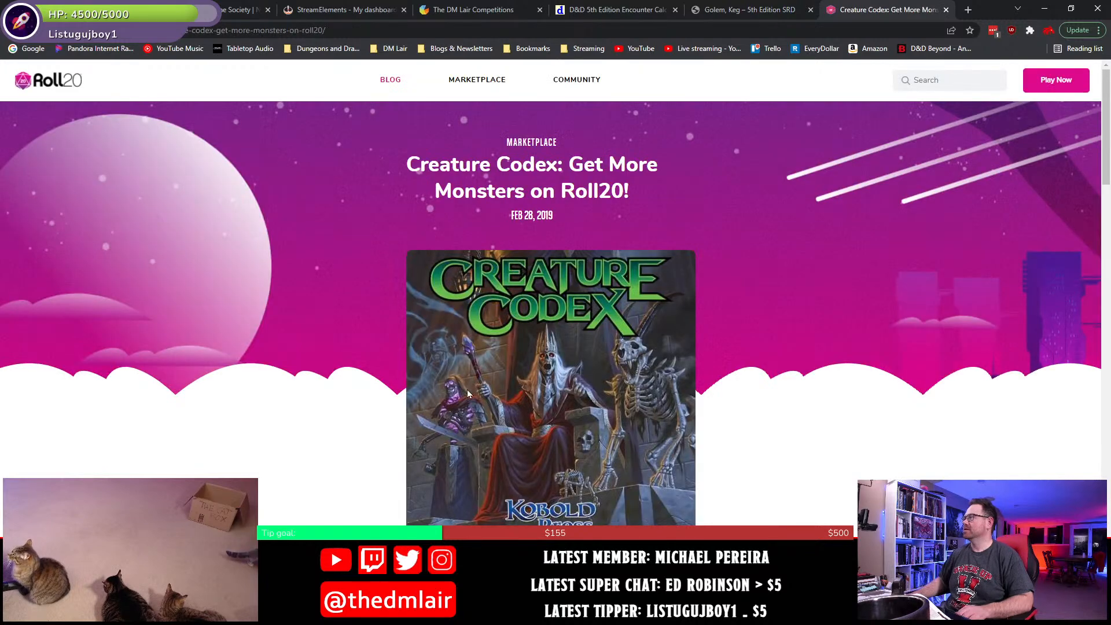
{"action": "scroll", "coordinate": [495, 401], "scroll_direction": "down", "scroll_amount": 12}
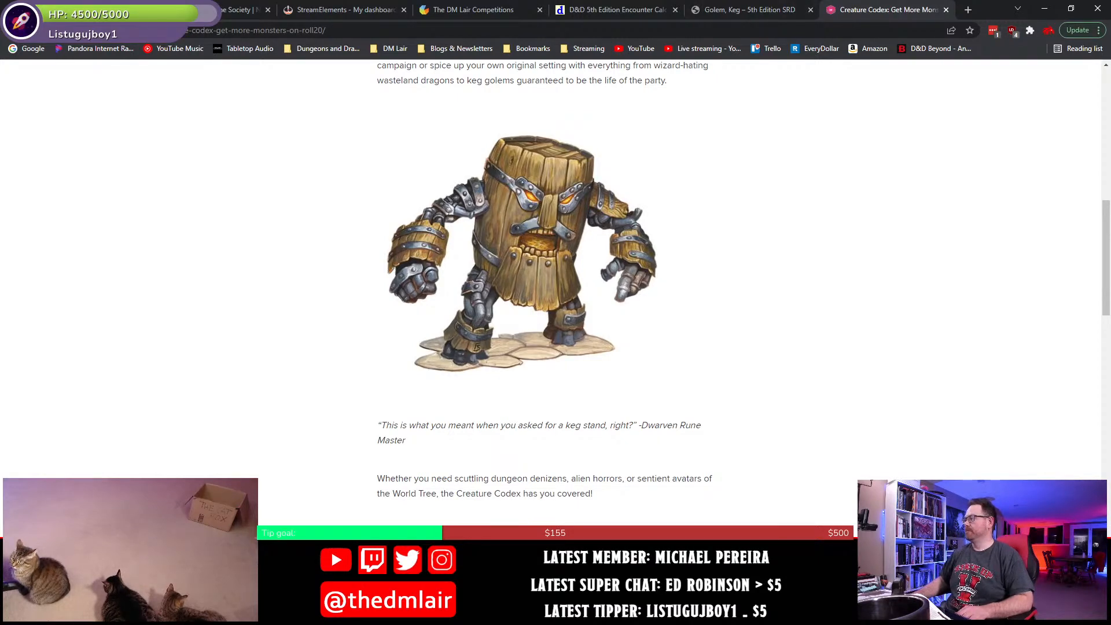
- Switch back to the Word document, add "Domovoi (CR 4, TOB 122)" as a bullet below the Keg Golem, and save
{"action": "key", "text": "alt+Tab"}
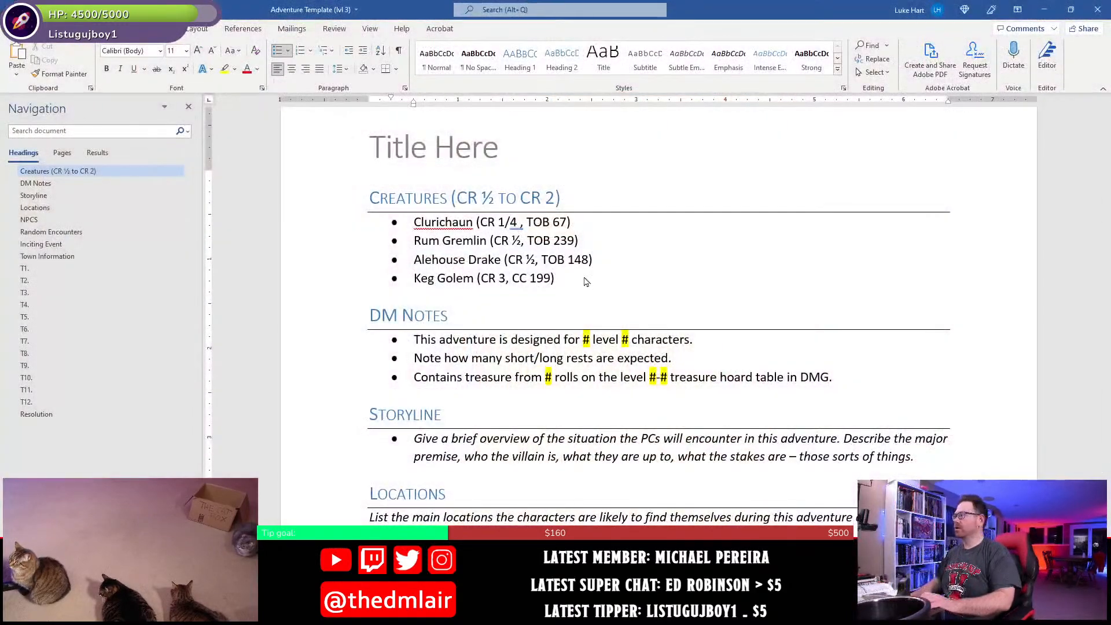
{"action": "key", "text": "Return"}
{"action": "type", "text": "Domovoi"}
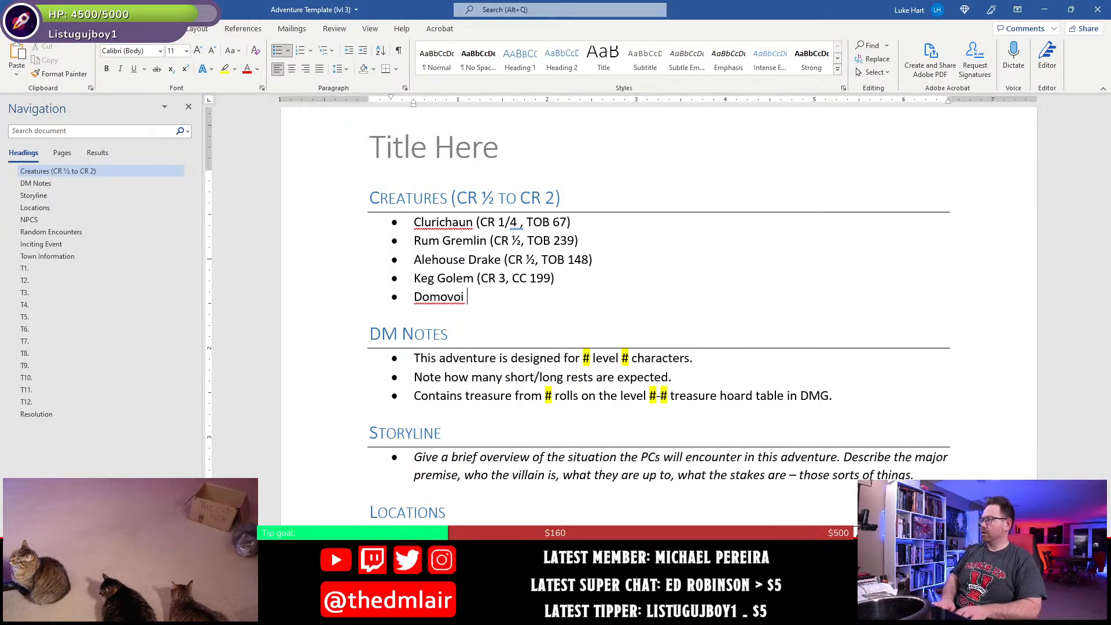
{"action": "type", "text": " (CR 4, TOB 122"}
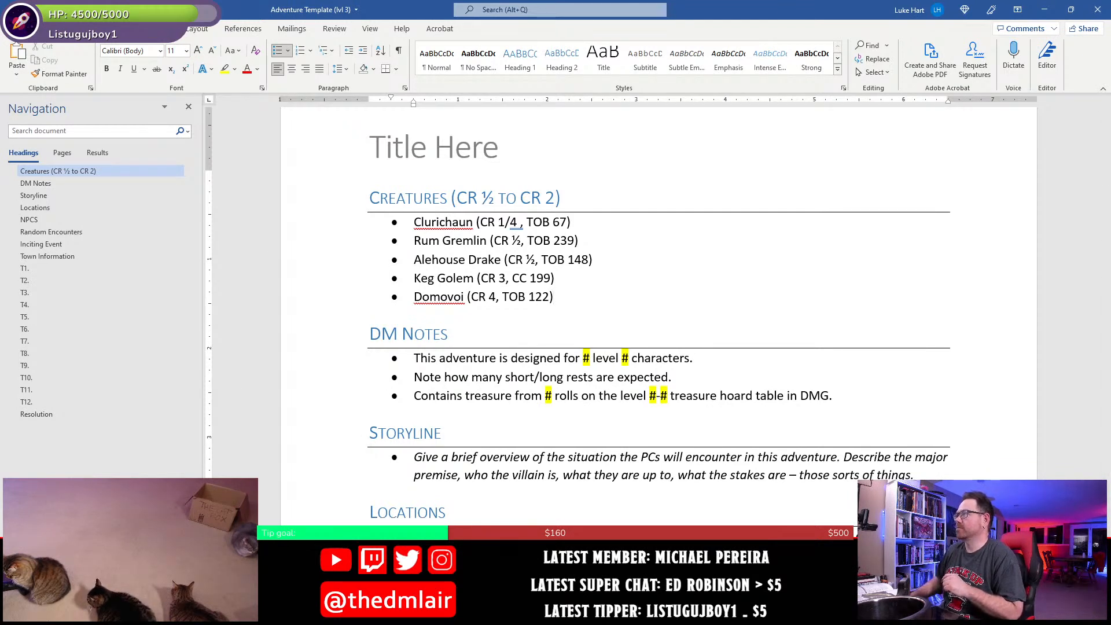
{"action": "key", "text": "ctrl+s"}
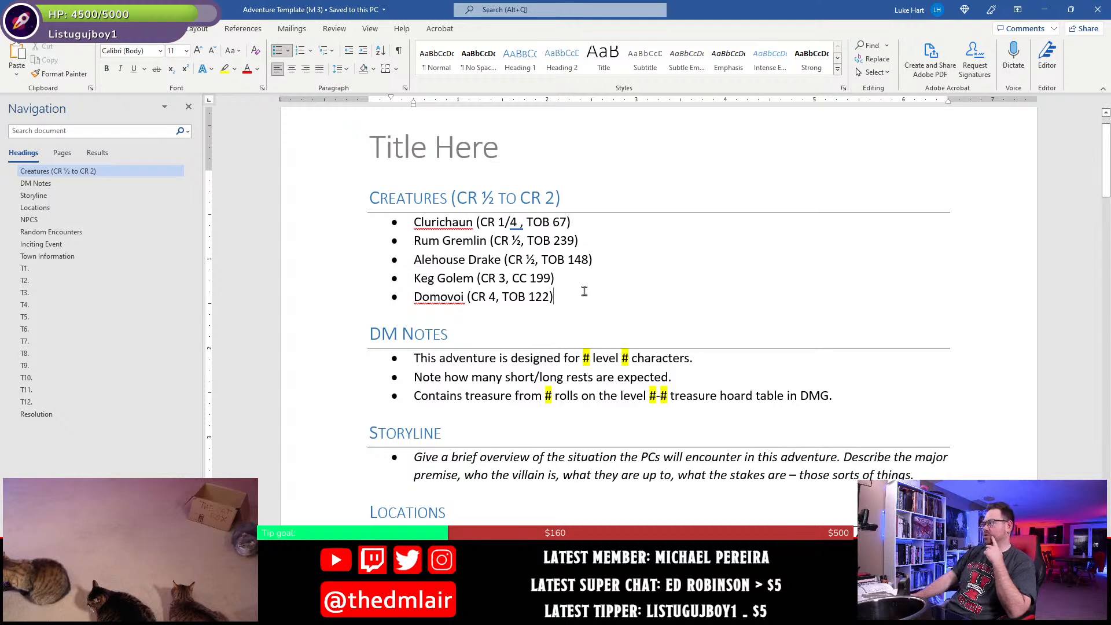
{"action": "left_click_drag", "start_coordinate": [556, 296], "coordinate": [424, 224]}
{"action": "left_click", "coordinate": [502, 298]}
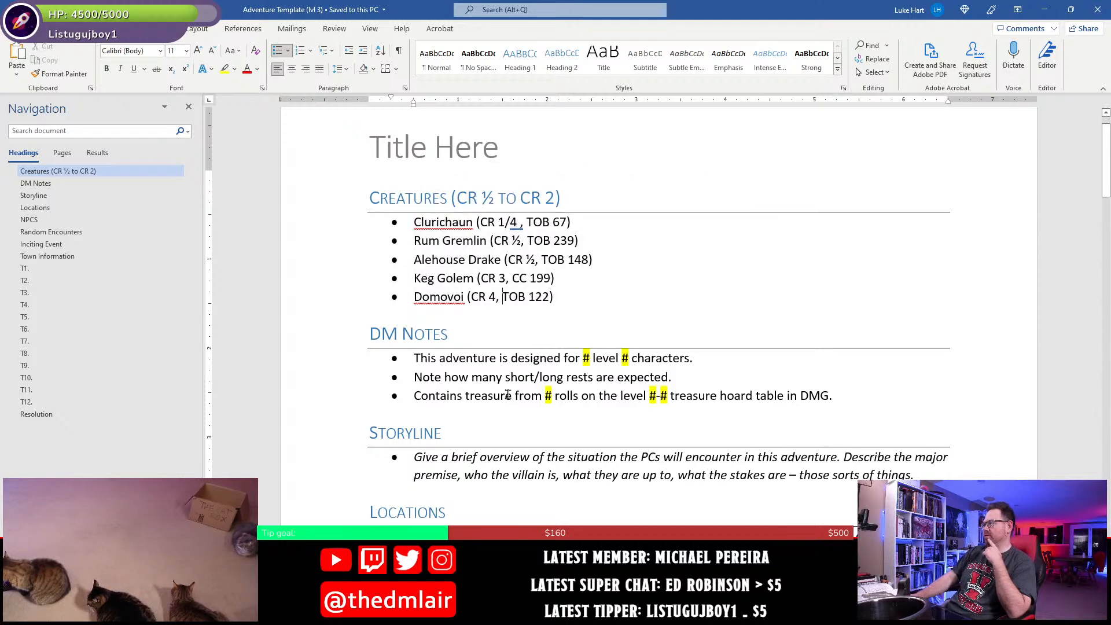
- Delete the italic instruction text under the Storyline heading and leave an empty, non-italic bullet in its place
{"action": "scroll", "coordinate": [501, 404], "scroll_direction": "down", "scroll_amount": 1}
{"action": "scroll", "coordinate": [501, 403], "scroll_direction": "down", "scroll_amount": 1}
{"action": "left_click", "coordinate": [513, 358]}
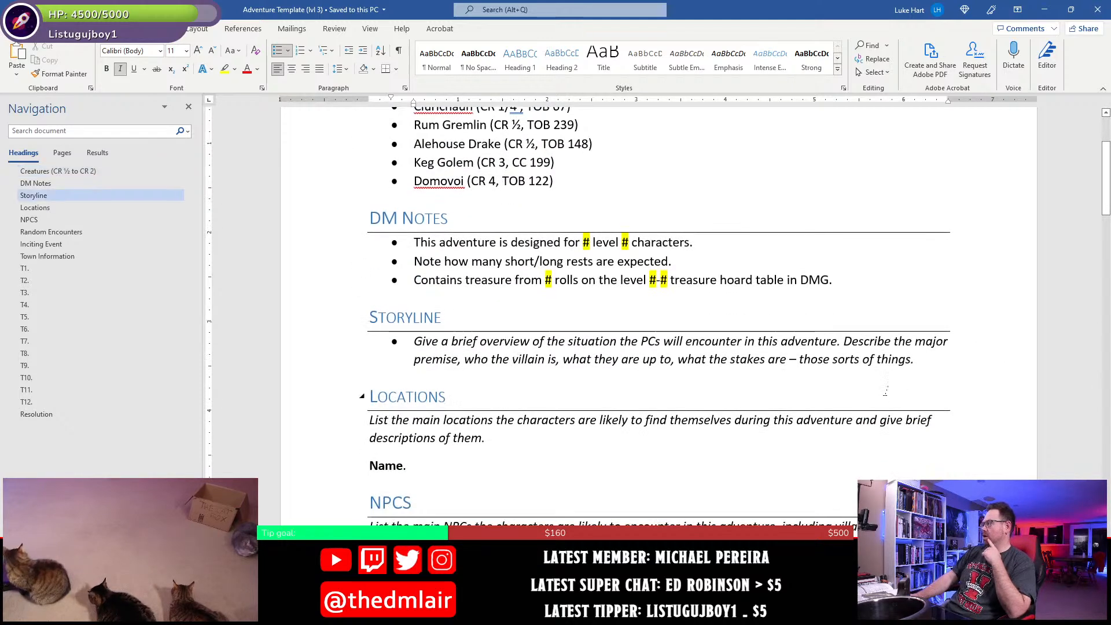
{"action": "left_click_drag", "start_coordinate": [937, 356], "coordinate": [415, 362]}
{"action": "key", "text": "shift+Up"}
{"action": "key", "text": "Delete"}
{"action": "key", "text": "Up"}
{"action": "key", "text": "End"}
{"action": "key", "text": "Return"}
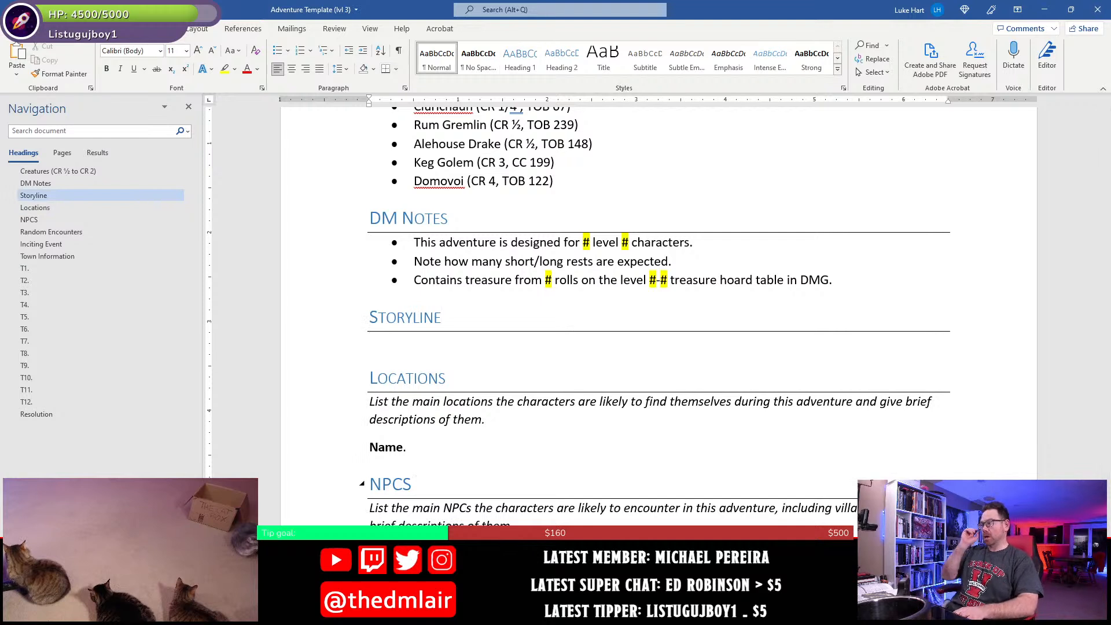
{"action": "type", "text": "*"}
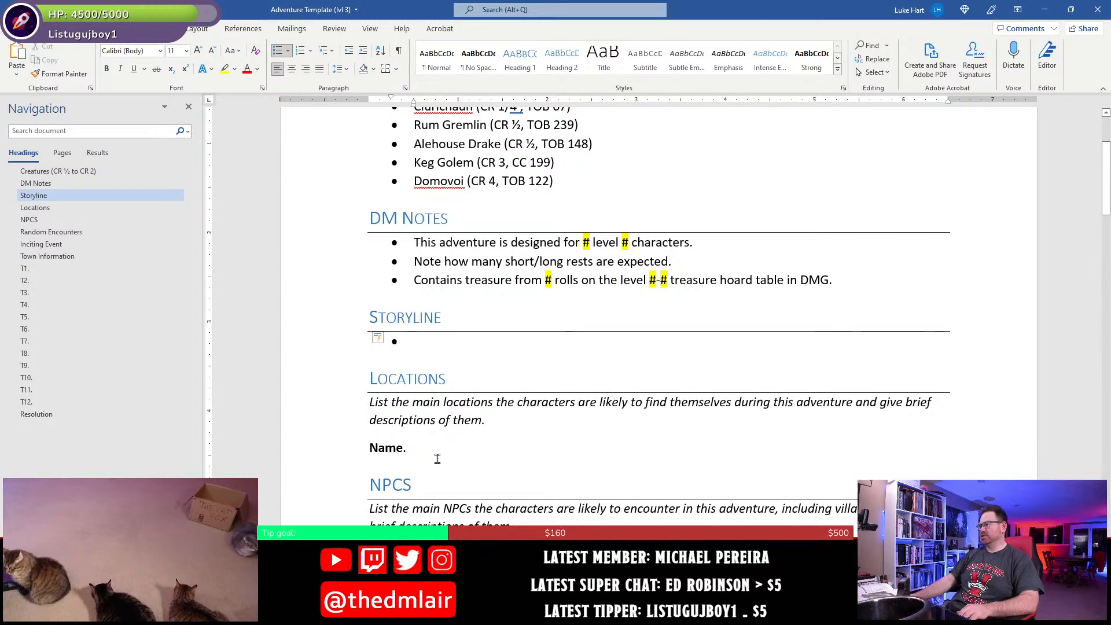
- Replace the placeholder name under Locations with "Higgin's Spoke" and describe it as "A small village."
{"action": "scroll", "coordinate": [431, 446], "scroll_direction": "down", "scroll_amount": 2}
{"action": "left_click", "coordinate": [371, 338]}
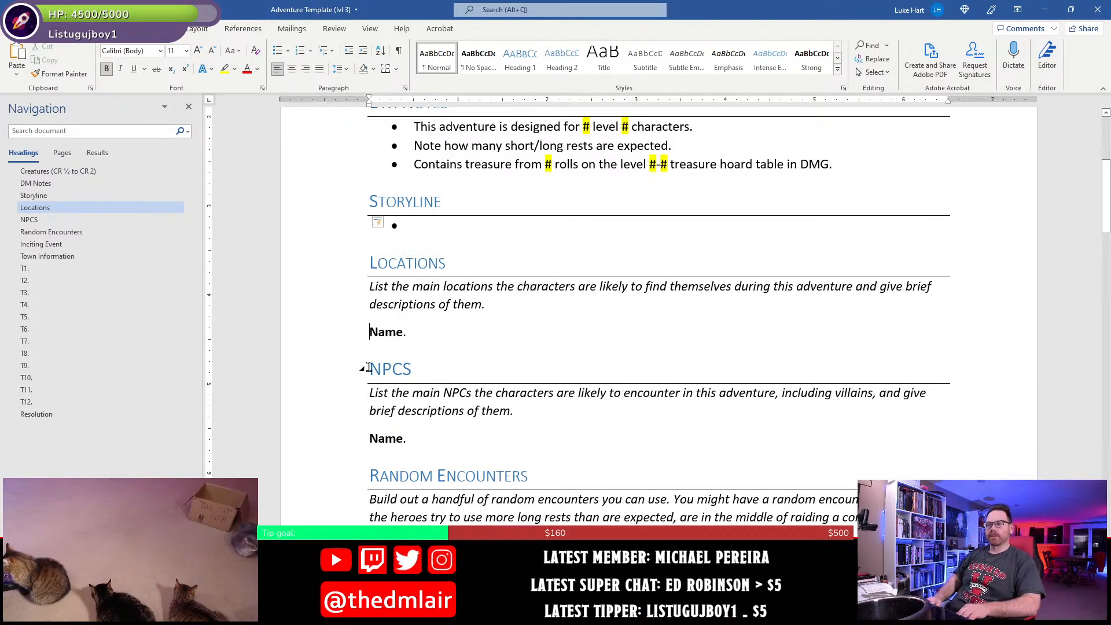
{"action": "key", "text": "shift+Right"}
{"action": "key", "text": "shift+Right"}
{"action": "key", "text": "shift+Right"}
{"action": "key", "text": "shift+Right"}
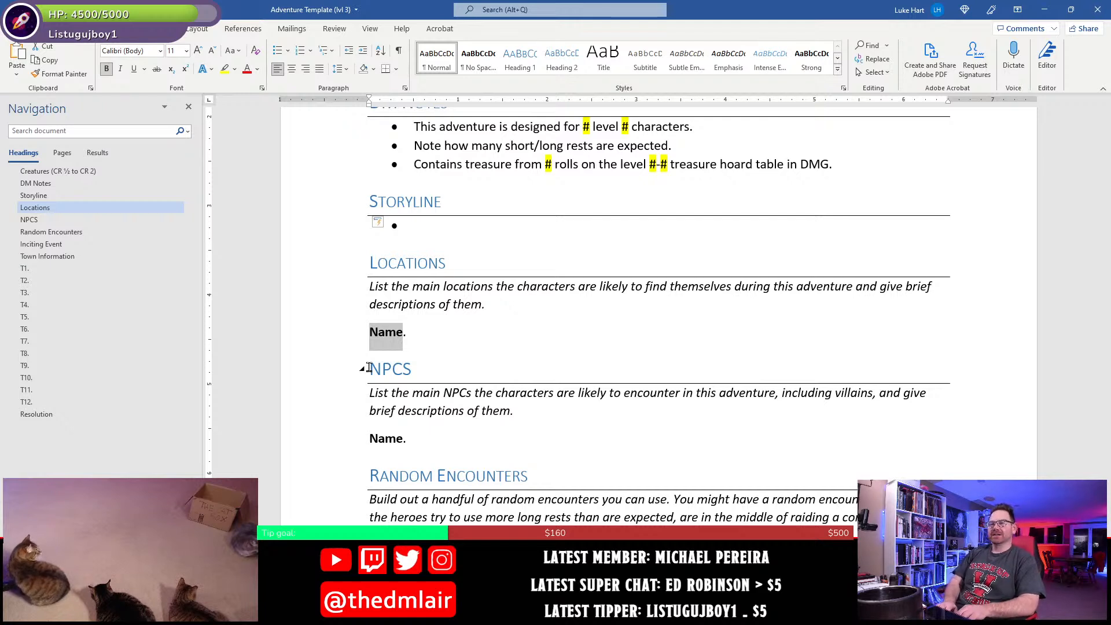
{"action": "type", "text": "Higgin"}
{"action": "type", "text": "'s Spoke."}
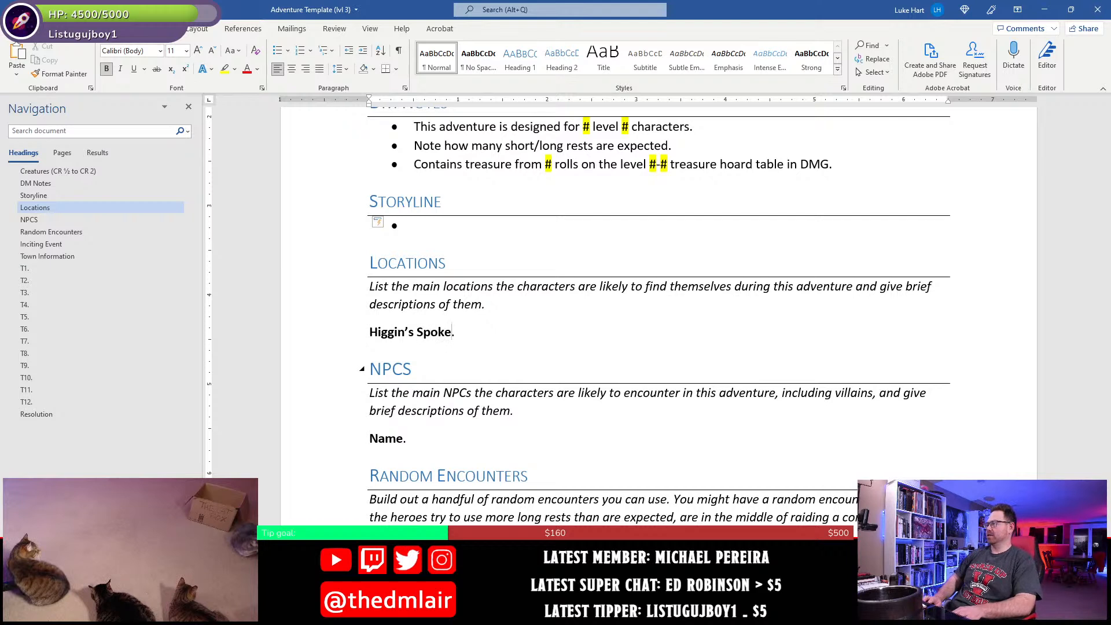
{"action": "key", "text": "End"}
{"action": "type", "text": "A s"}
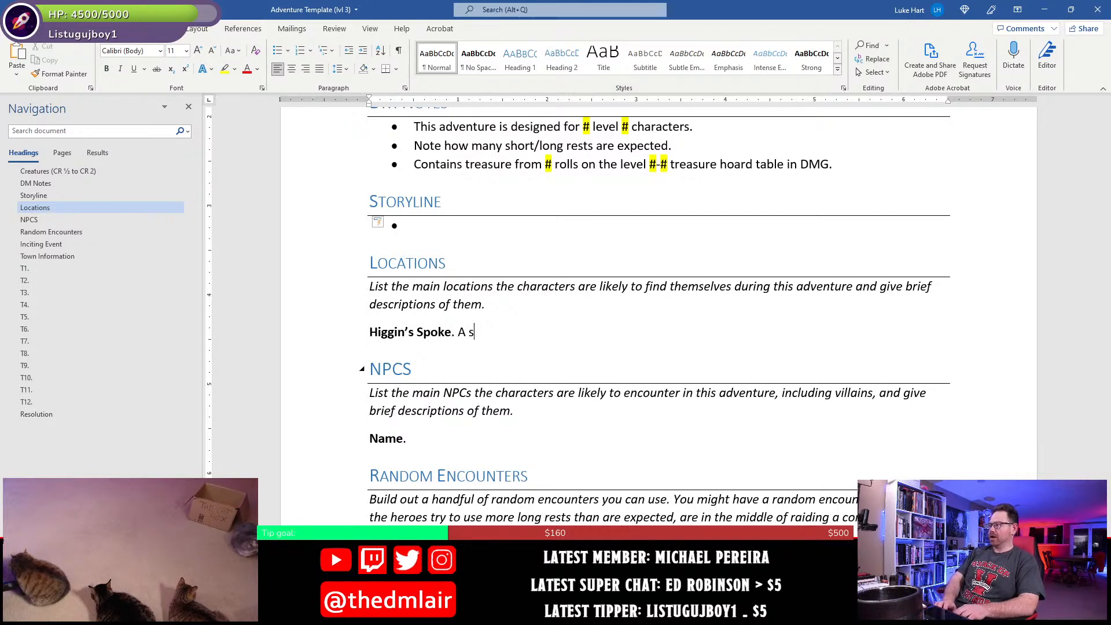
{"action": "type", "text": "mall village"}
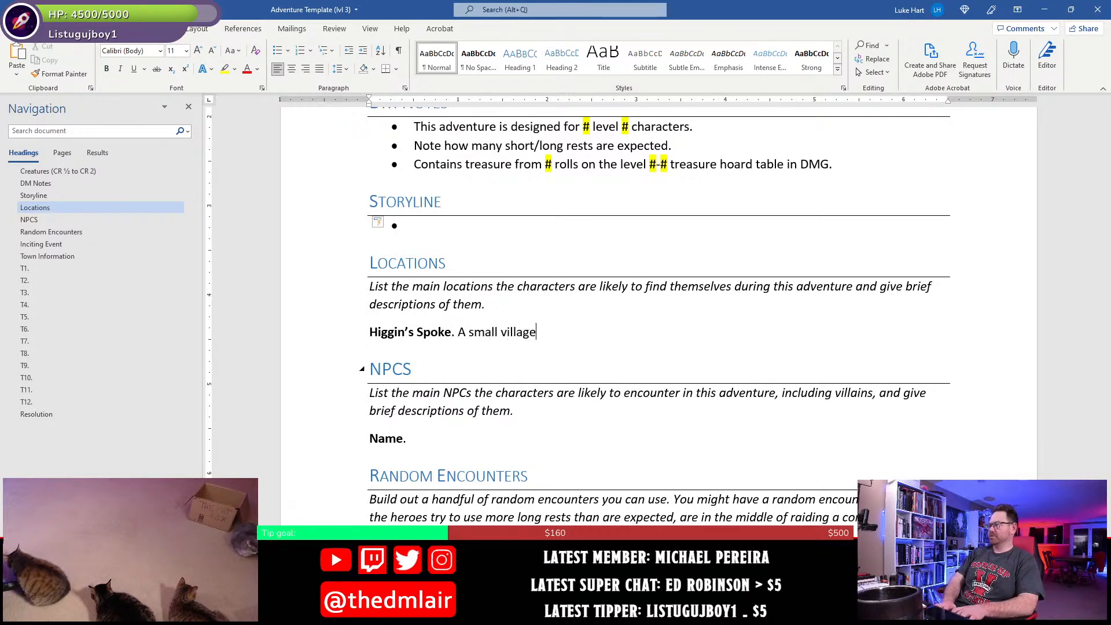
{"action": "type", "text": "."}
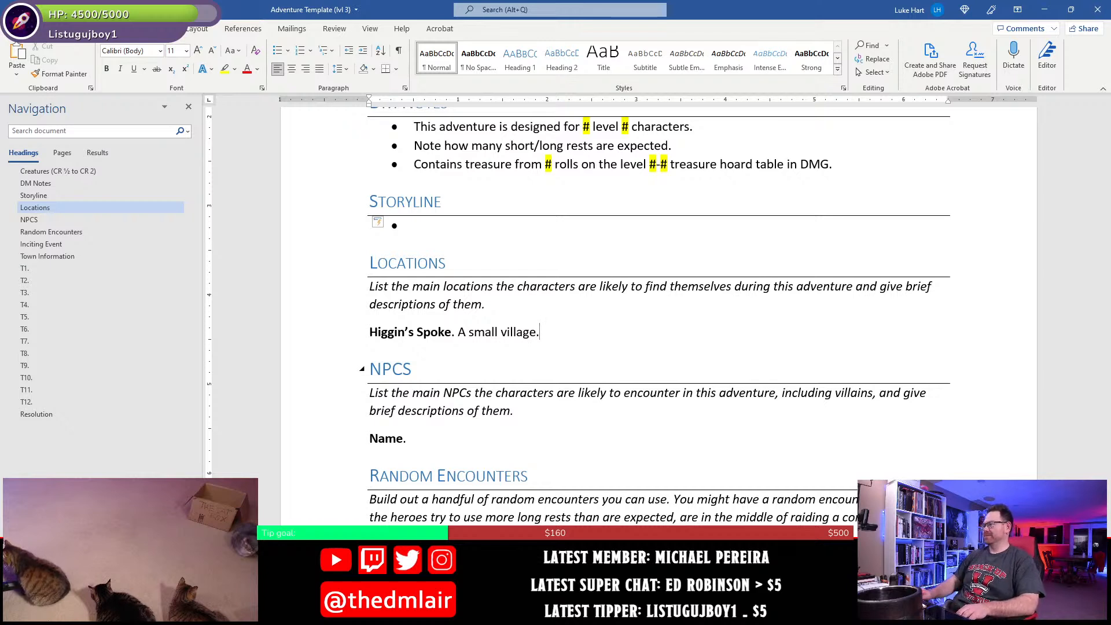
- Replace the placeholder name under NPCs with "Mayor Higgins Picklepod"
{"action": "left_click", "coordinate": [402, 439]}
{"action": "double_click", "coordinate": [375, 456]}
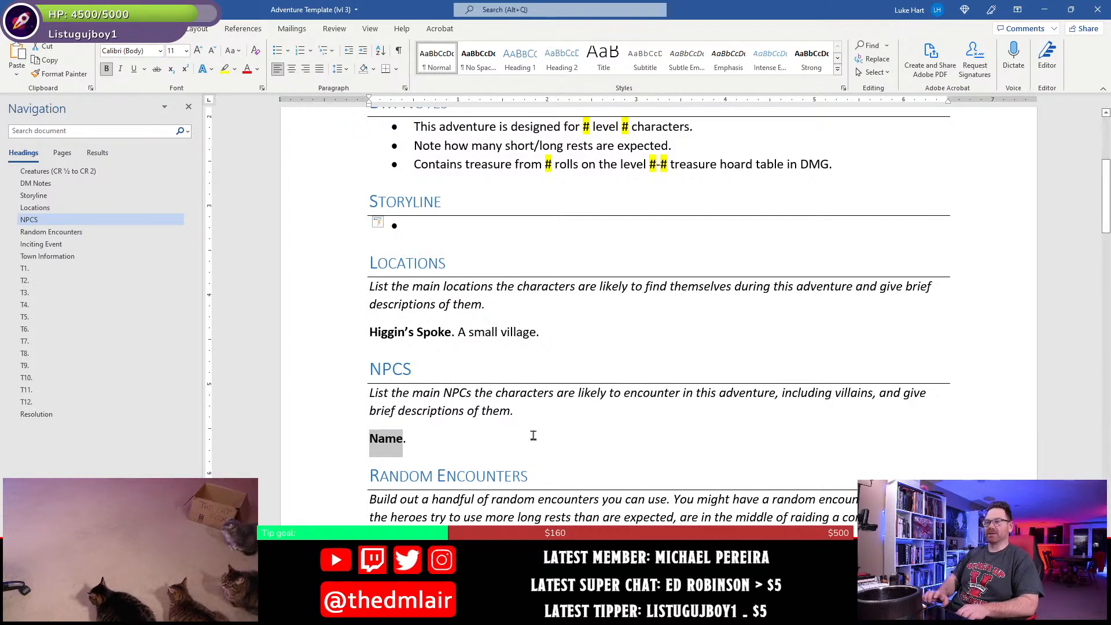
{"action": "type", "text": "Mayor HJio."}
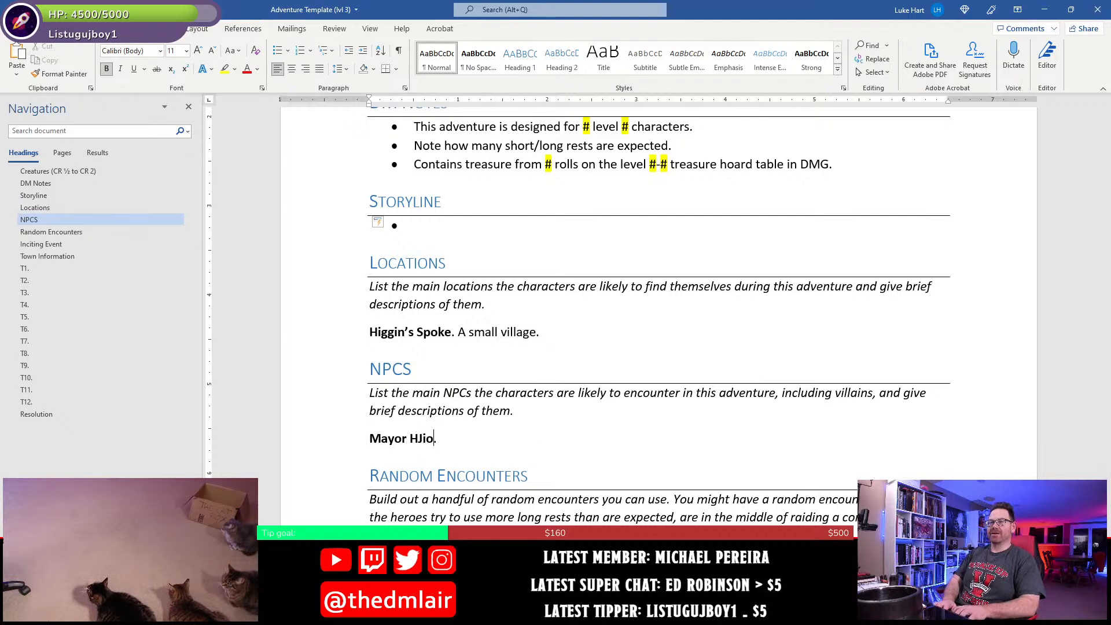
{"action": "key", "text": "BackSpace"}
{"action": "key", "text": "BackSpace"}
{"action": "key", "text": "BackSpace"}
{"action": "type", "text": "igg"}
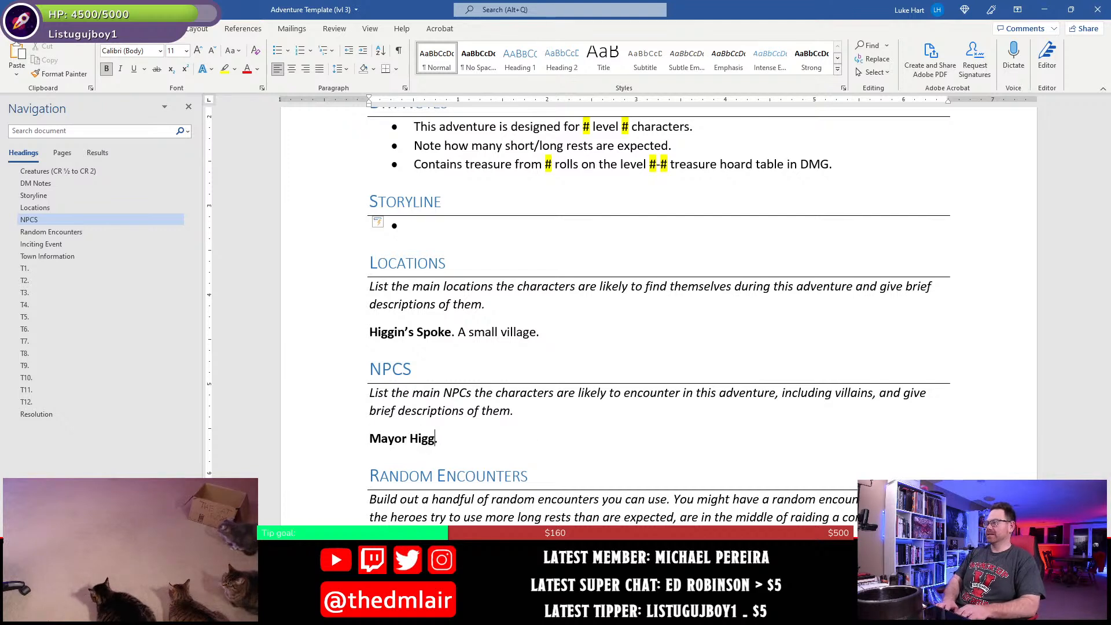
{"action": "type", "text": "ins Pickl"}
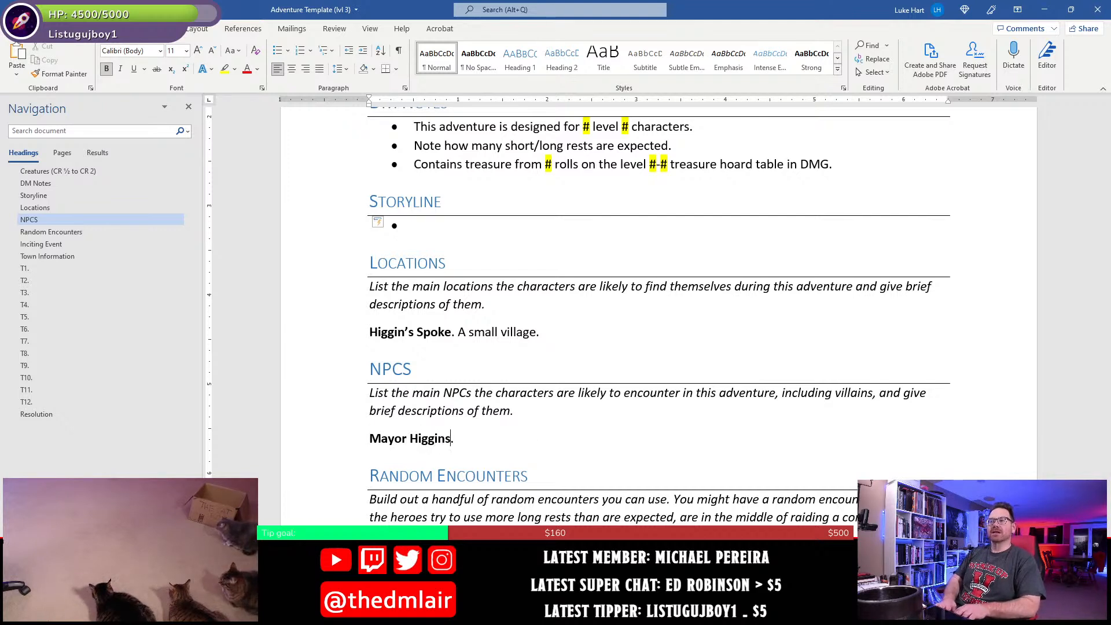
{"action": "type", "text": "epod"}
- Add the description "The mayor of Higgin's Spoke." after the mayor's name in the NPC entry
{"action": "key", "text": "End"}
{"action": "type", "text": "The mayor of Higgi"}
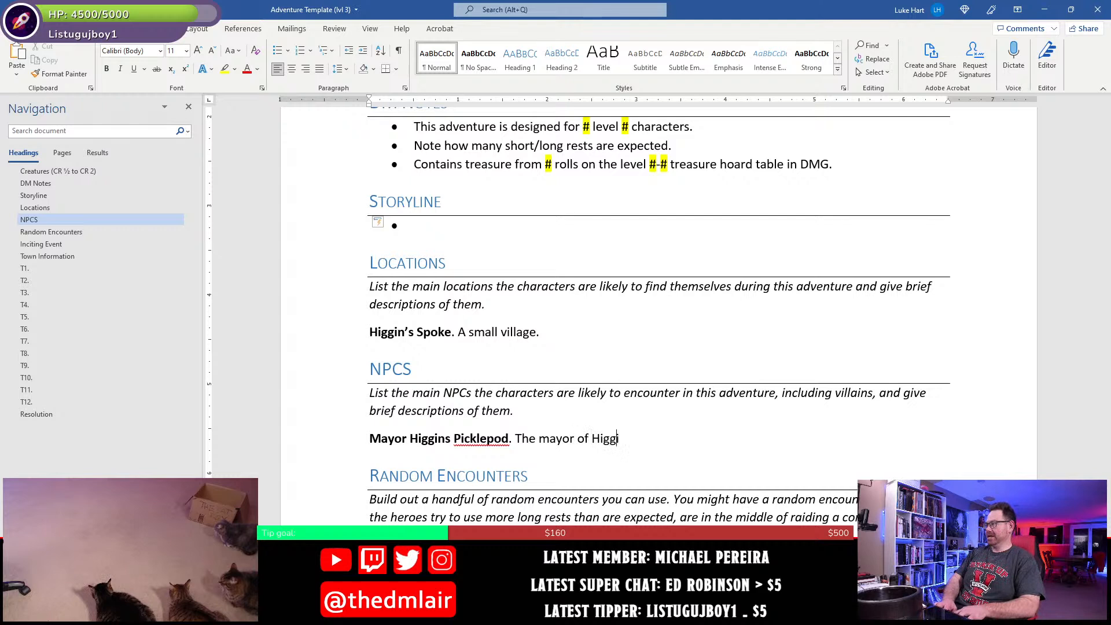
{"action": "type", "text": "n's Spo"}
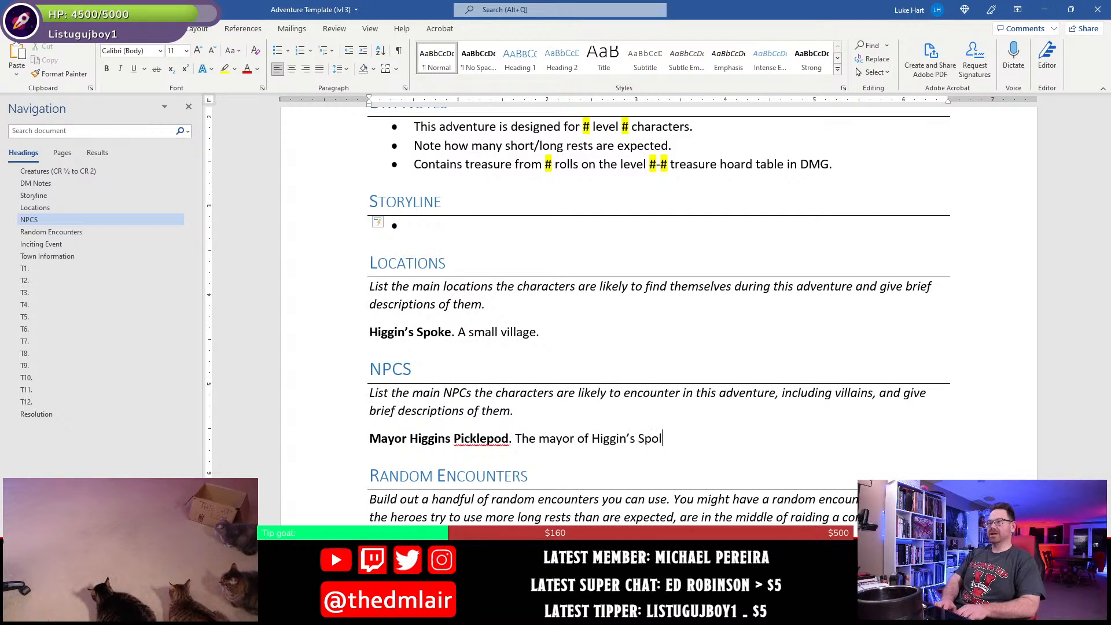
{"action": "type", "text": "ke."}
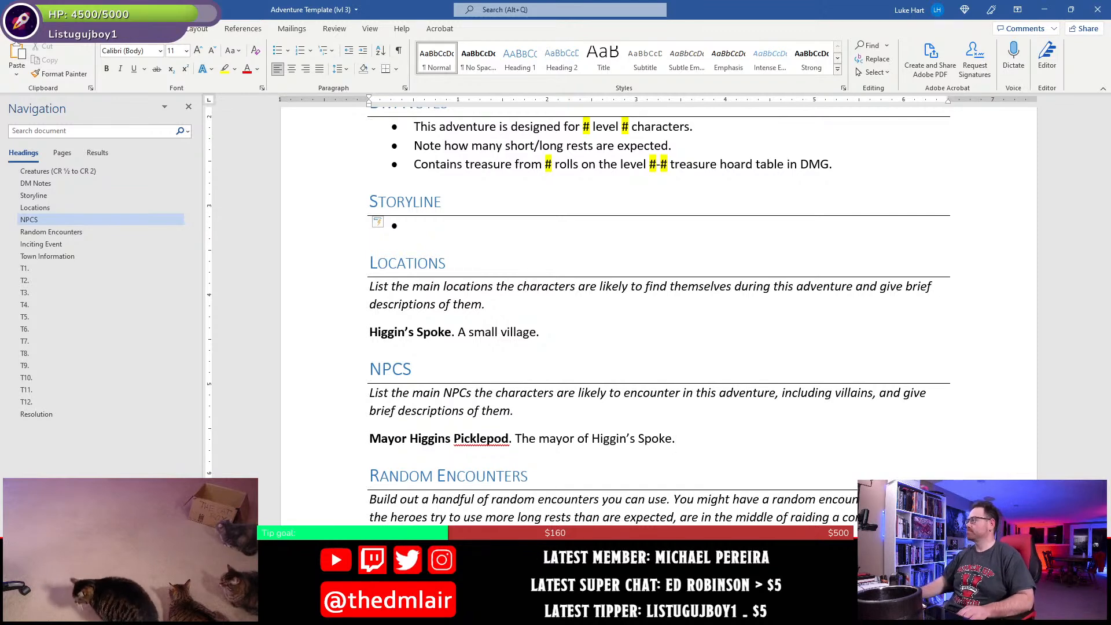
- Delete the italic instruction paragraphs under the Locations and NPCs headings, and save the document
{"action": "left_click_drag", "start_coordinate": [318, 287], "coordinate": [314, 307]}
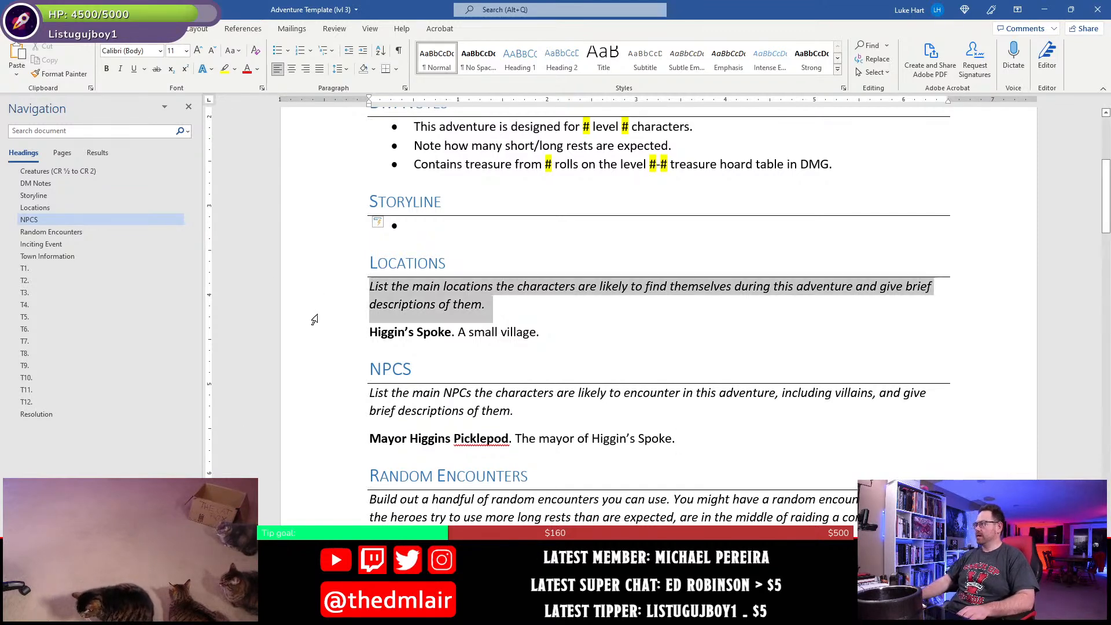
{"action": "key", "text": "Delete"}
{"action": "left_click_drag", "start_coordinate": [323, 350], "coordinate": [327, 363]}
{"action": "key", "text": "Delete"}
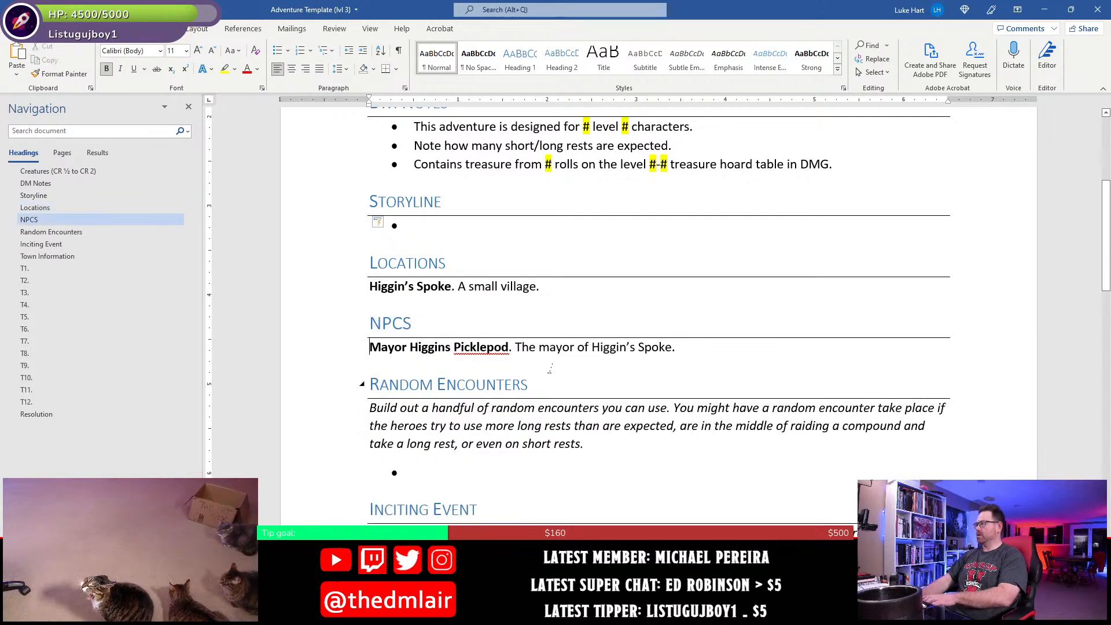
{"action": "scroll", "coordinate": [511, 399], "scroll_direction": "up", "scroll_amount": 2}
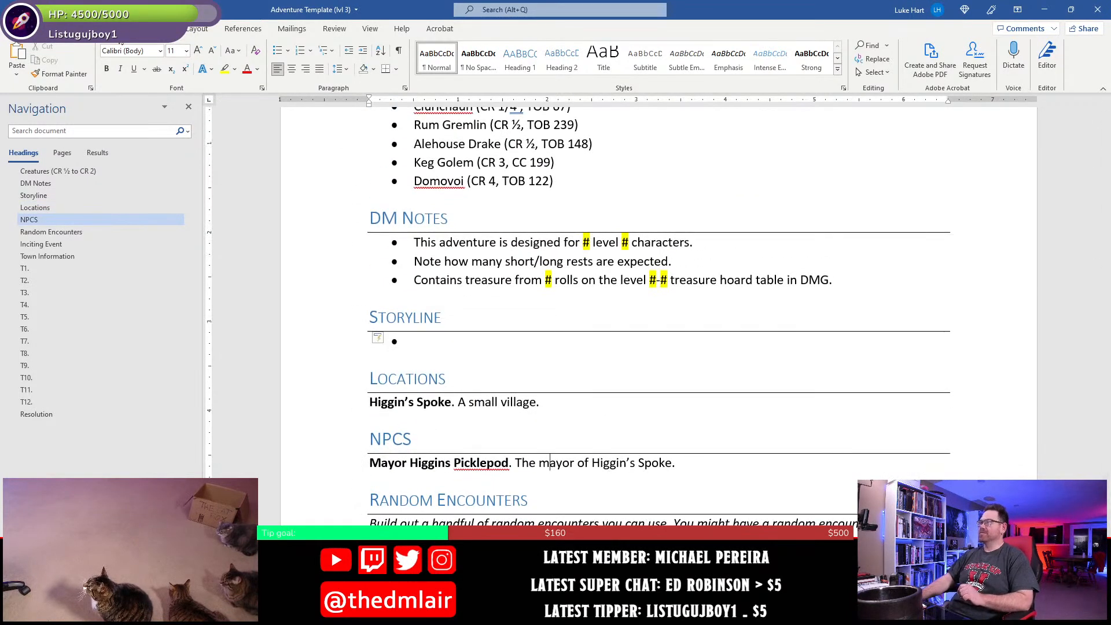
{"action": "key", "text": "ctrl+s"}
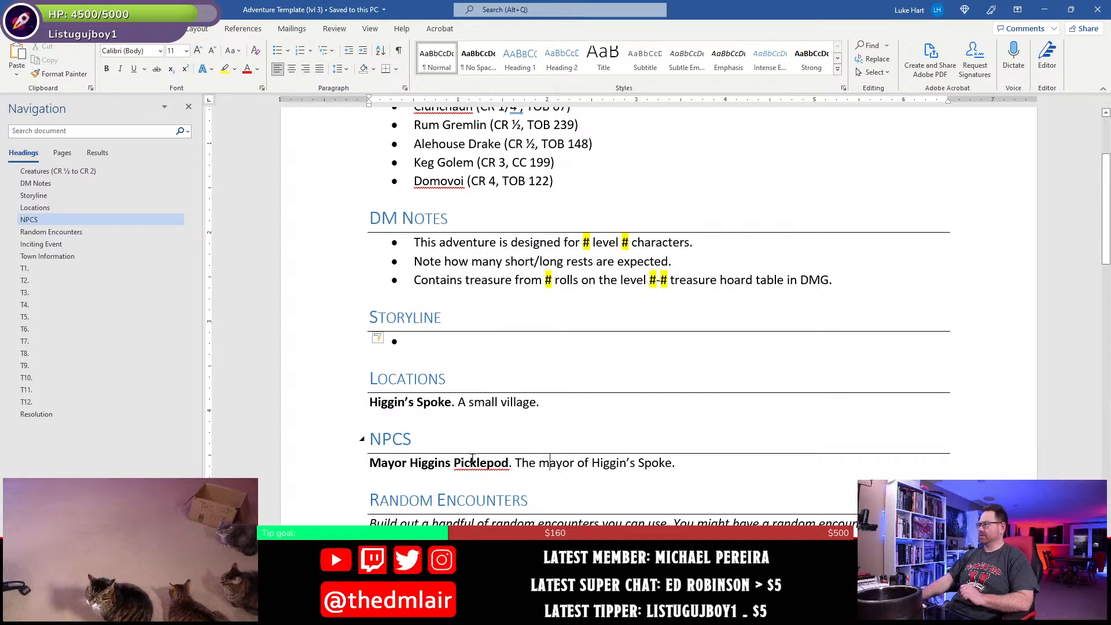
- Begin the empty Storyline bullet with "A carnival recently came through Higgin's Spoke,"
{"action": "left_click", "coordinate": [445, 345]}
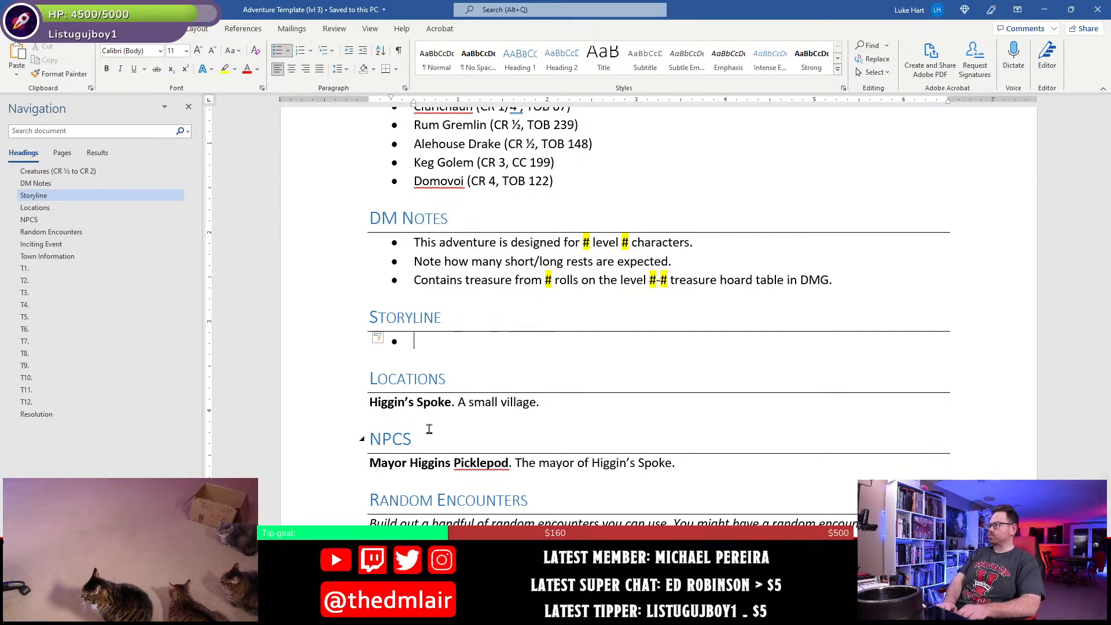
{"action": "type", "text": "A car"}
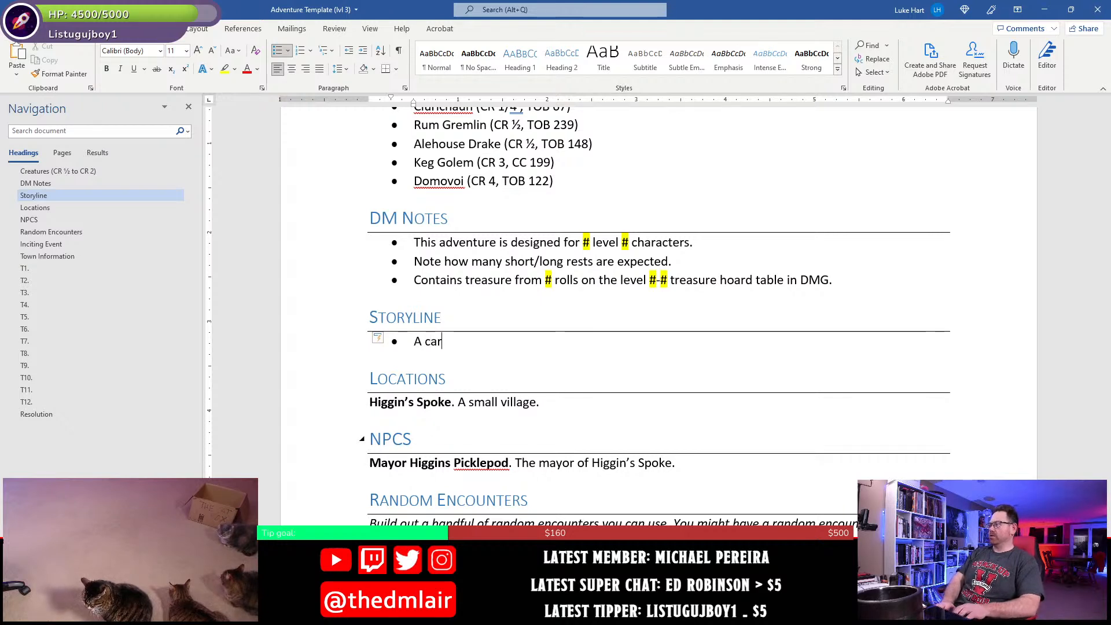
{"action": "type", "text": "nival"}
{"action": "type", "text": "re"}
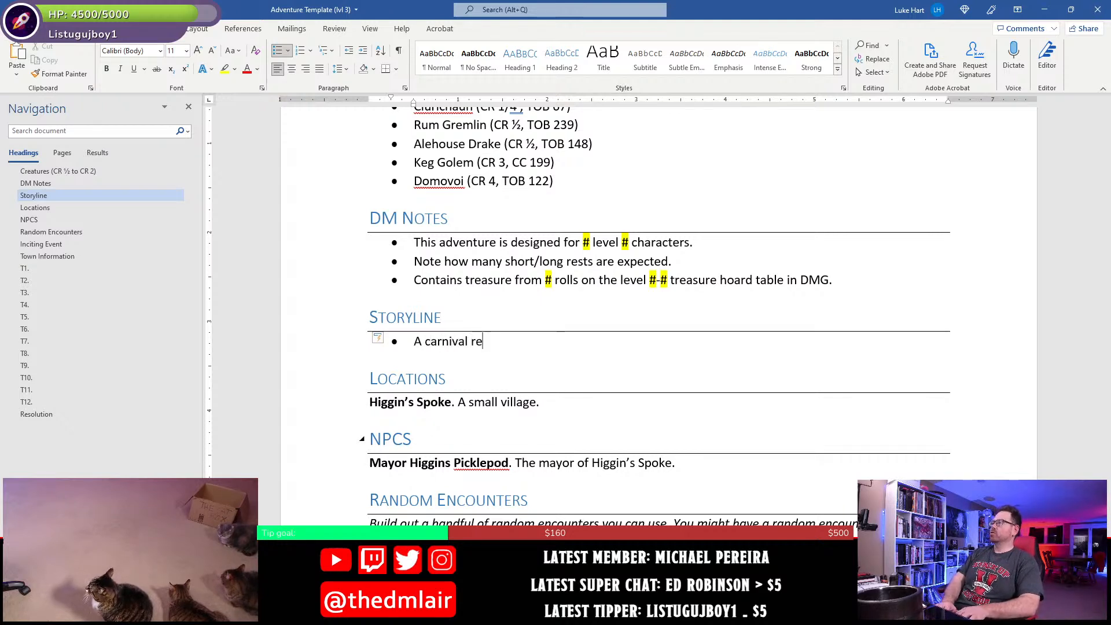
{"action": "type", "text": "cently came "}
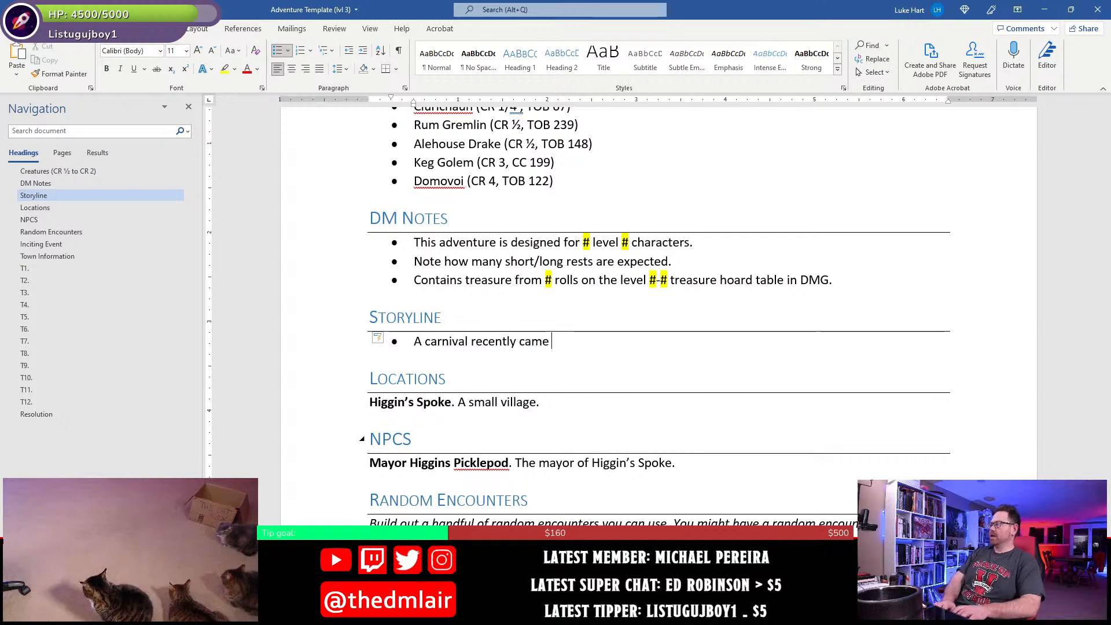
{"action": "type", "text": "through Higgin's Spl"}
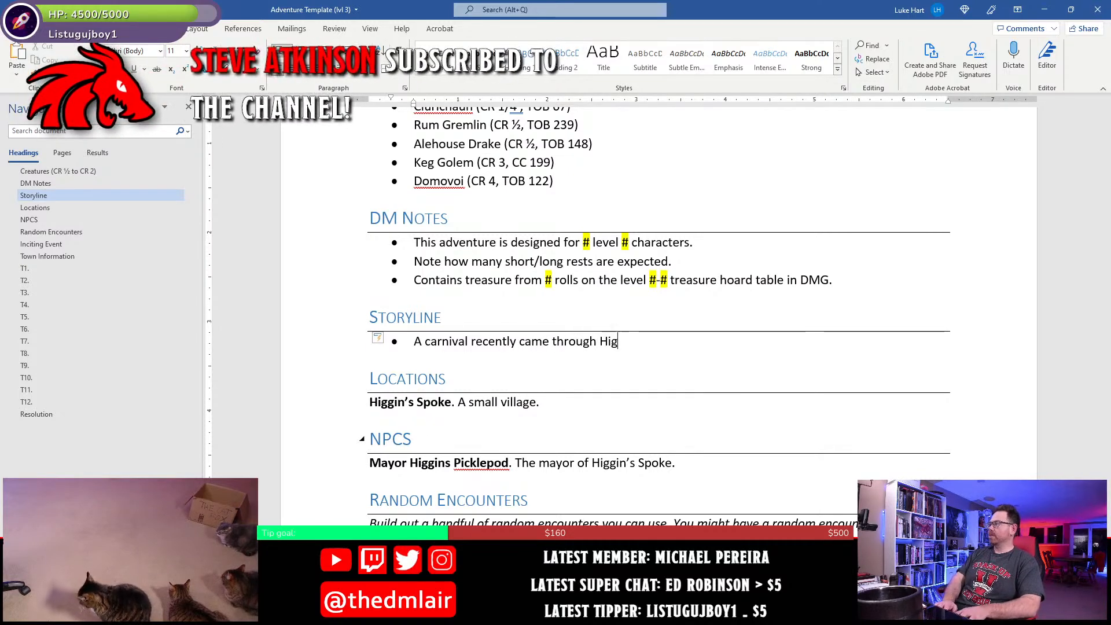
{"action": "key", "text": "BackSpace"}
{"action": "type", "text": "oke"}
{"action": "key", "text": "BackSpace"}
{"action": "key", "text": "BackSpace"}
{"action": "type", "text": "ke"}
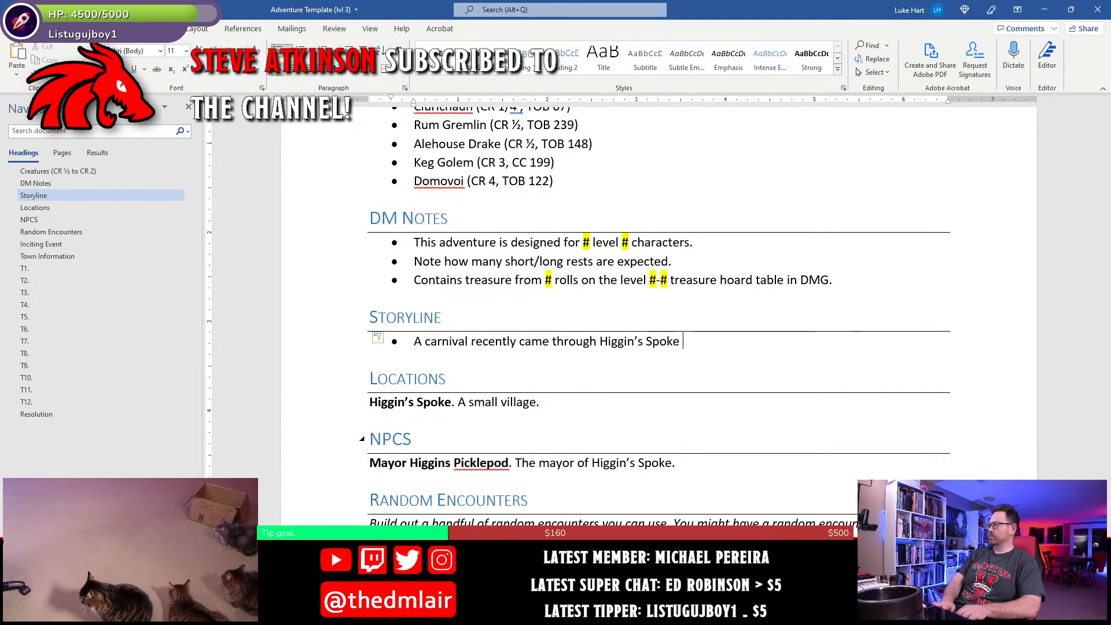
{"action": "type", "text": ", providing "}
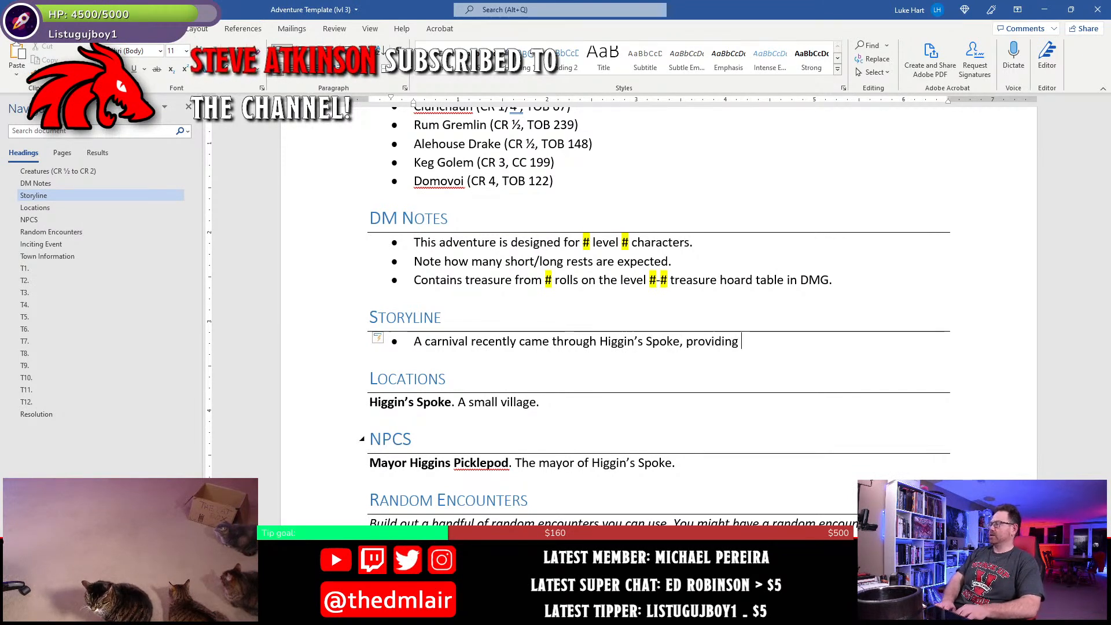
{"action": "type", "text": "amusmen"}
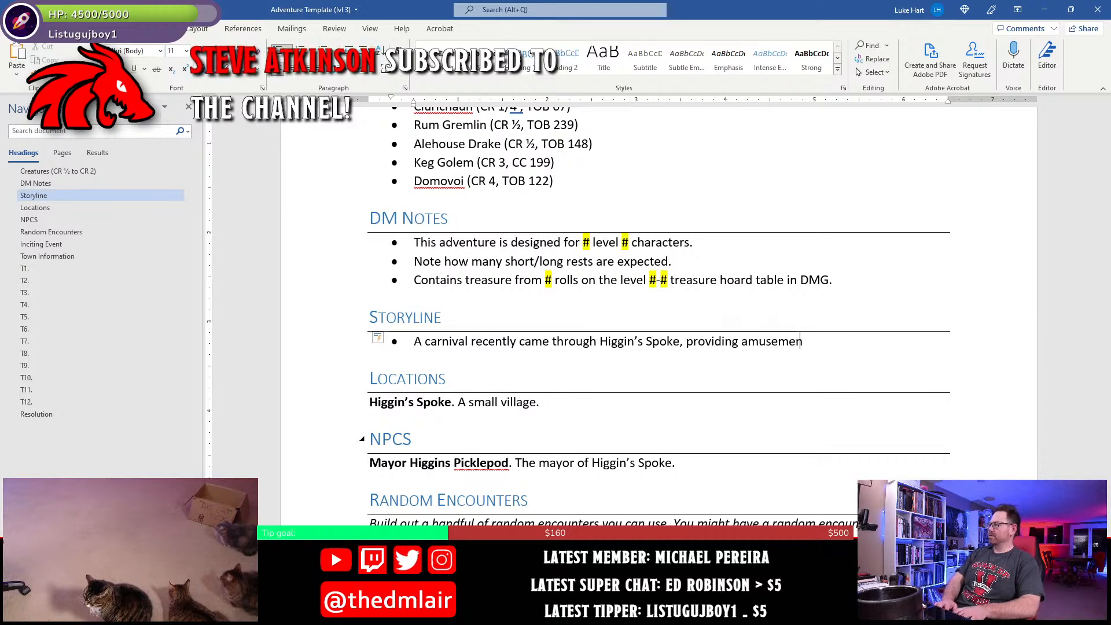
{"action": "type", "text": "t and entter"}
- Complete the carnival sentence in the Storyline bullet with "providing amusement and entertainment for all the villages."
{"action": "key", "text": "BackSpace"}
{"action": "key", "text": "BackSpace"}
{"action": "key", "text": "BackSpace"}
{"action": "type", "text": "ertainment"}
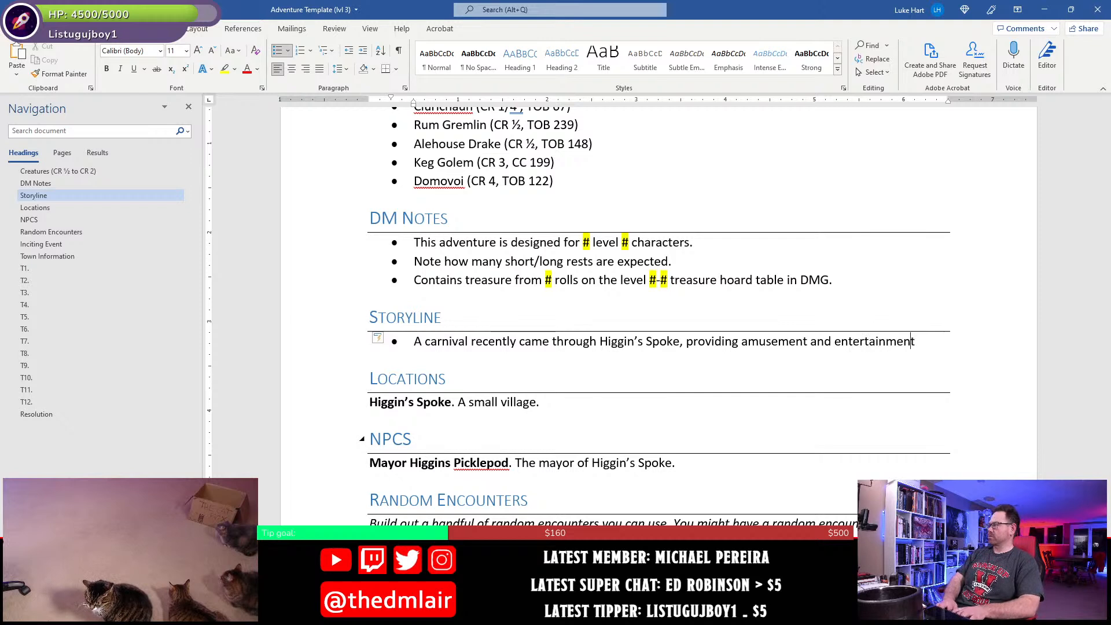
{"action": "type", "text": " for all the vilage"}
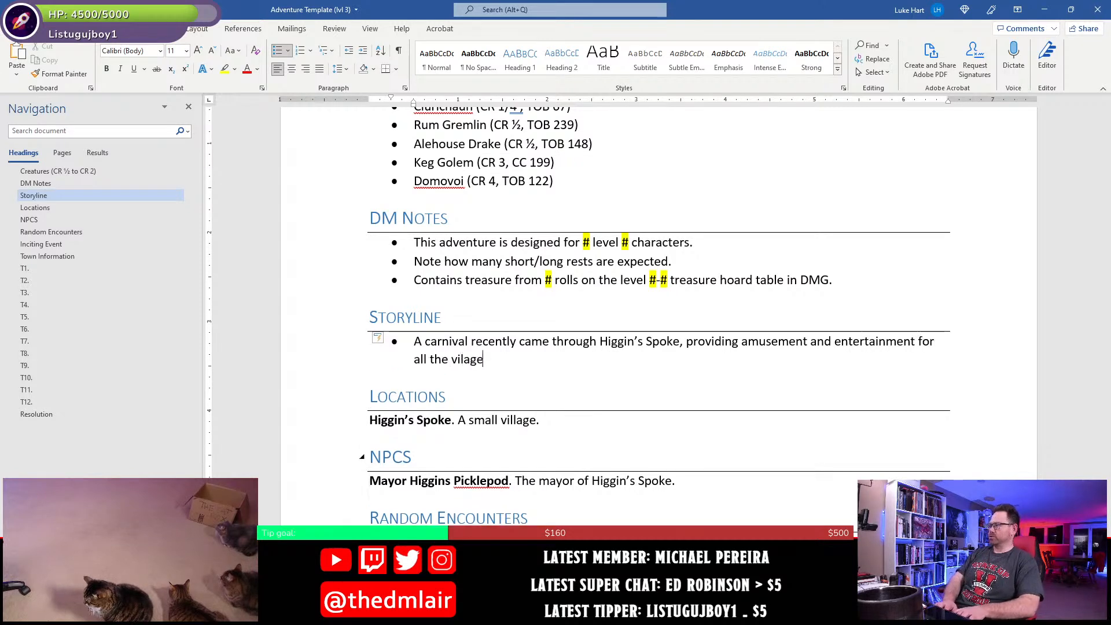
{"action": "key", "text": "BackSpace"}
{"action": "key", "text": "BackSpace"}
{"action": "key", "text": "BackSpace"}
{"action": "type", "text": "lages"}
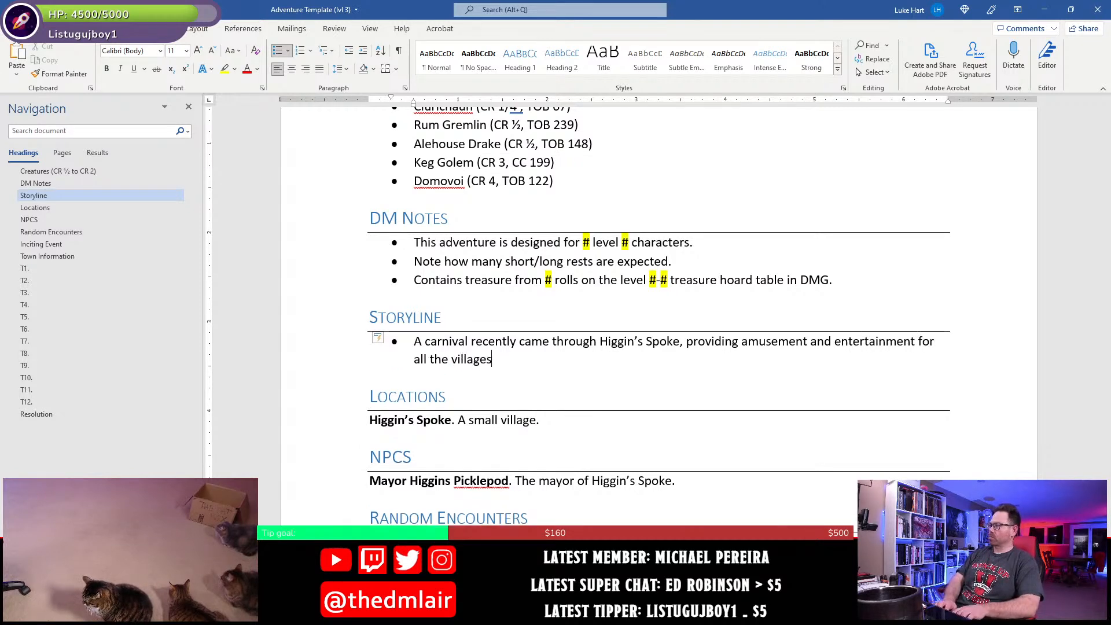
{"action": "type", "text": ". "}
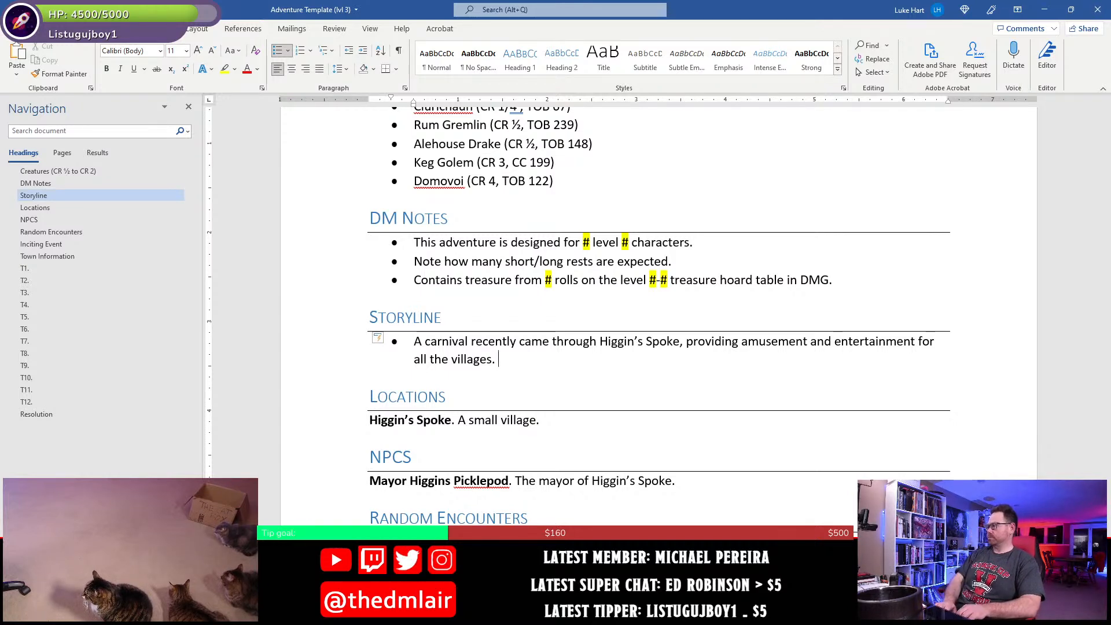
{"action": "type", "text": "Dur"}
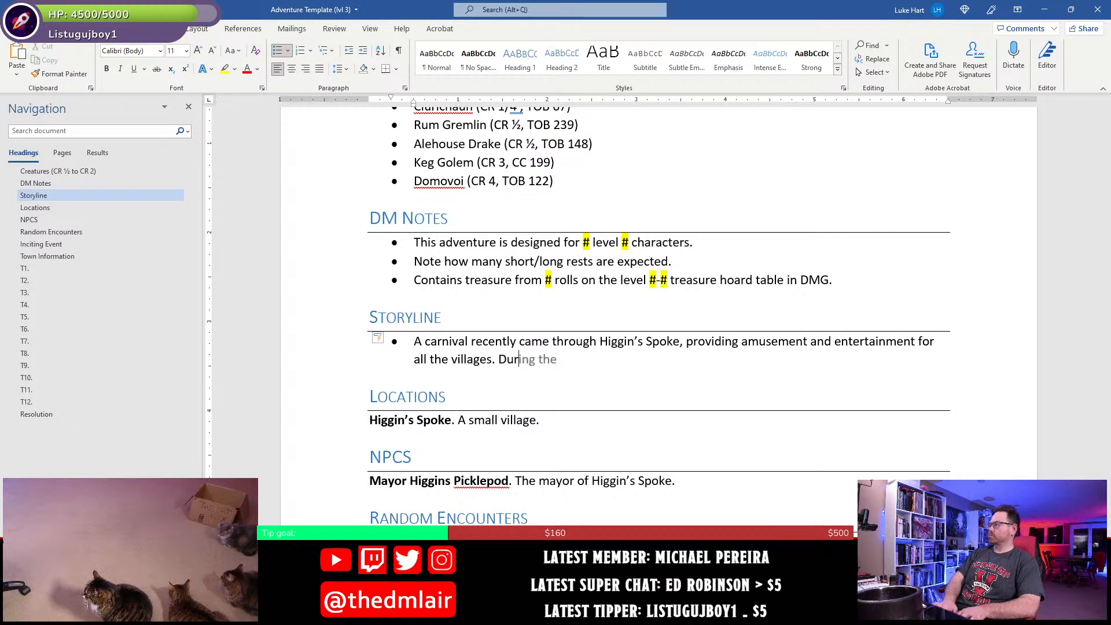
{"action": "type", "text": "ing the event,"}
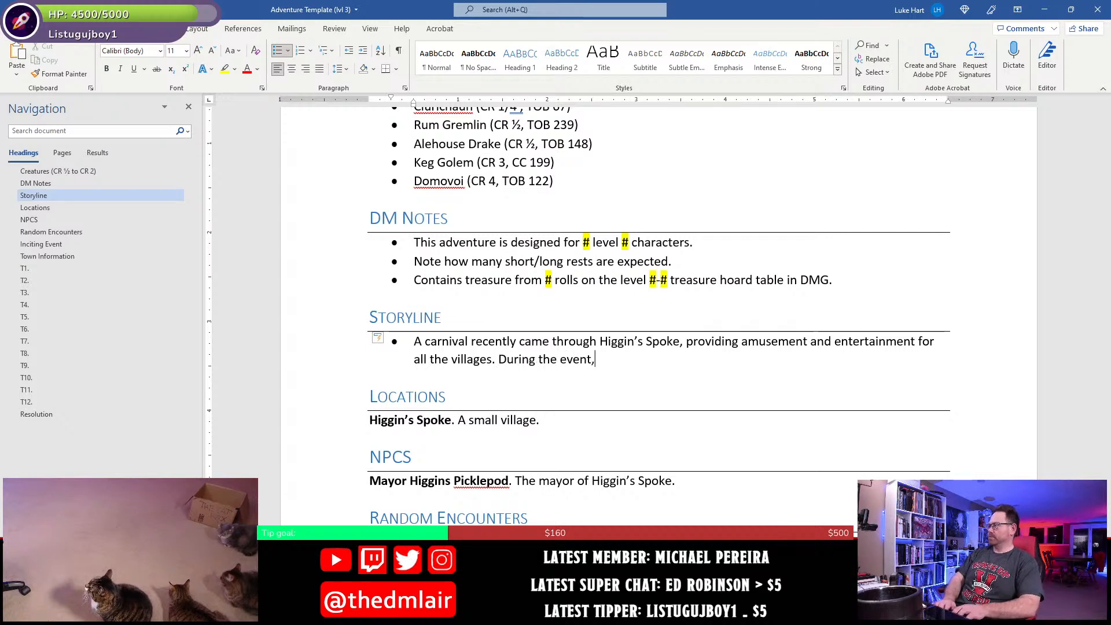
{"action": "type", "text": " howervver, the"}
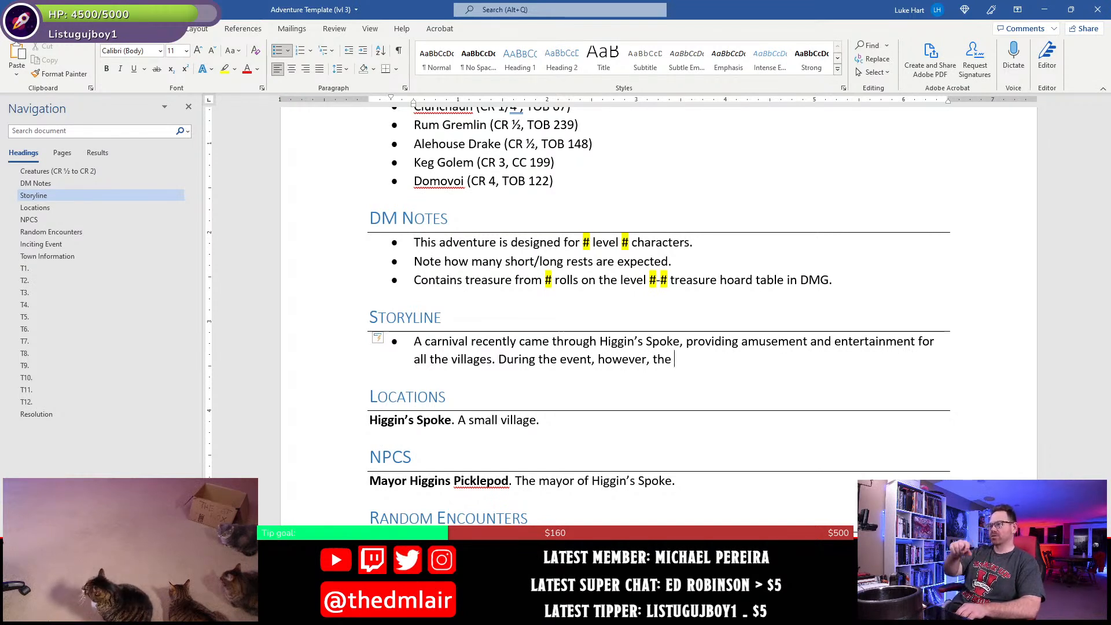
- Start a second Storyline sentence with "During the event, however, the carrousel", correcting the spelling to the suggested "carrousel"
{"action": "type", "text": "carr"}
{"action": "key", "text": "BackSpace"}
{"action": "key", "text": "BackSpace"}
{"action": "type", "text": "arrosel"}
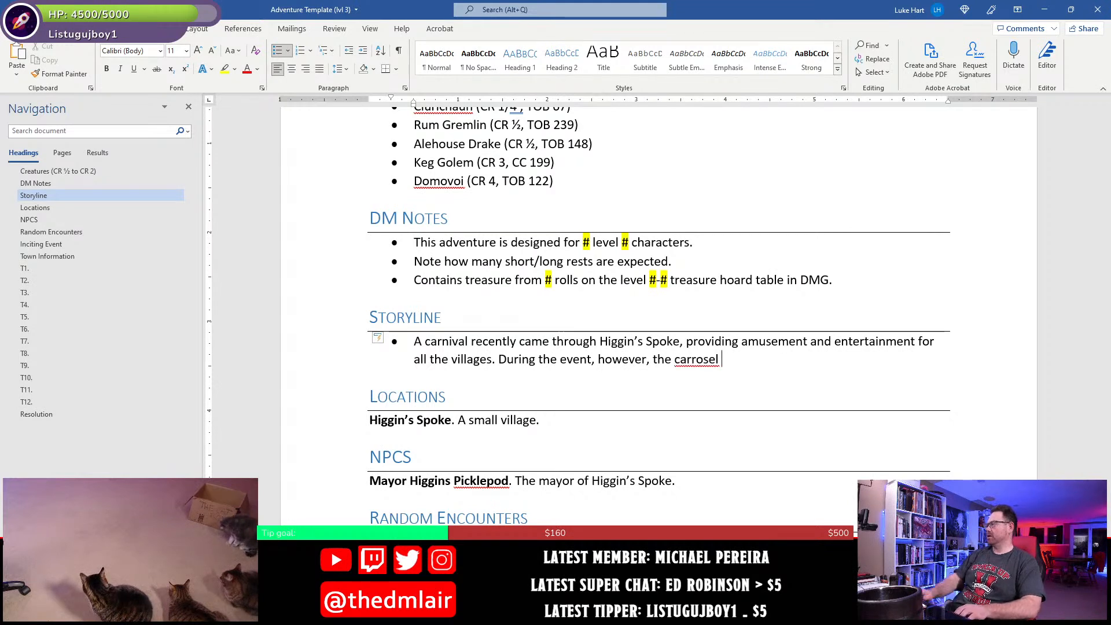
{"action": "right_click", "coordinate": [703, 362]}
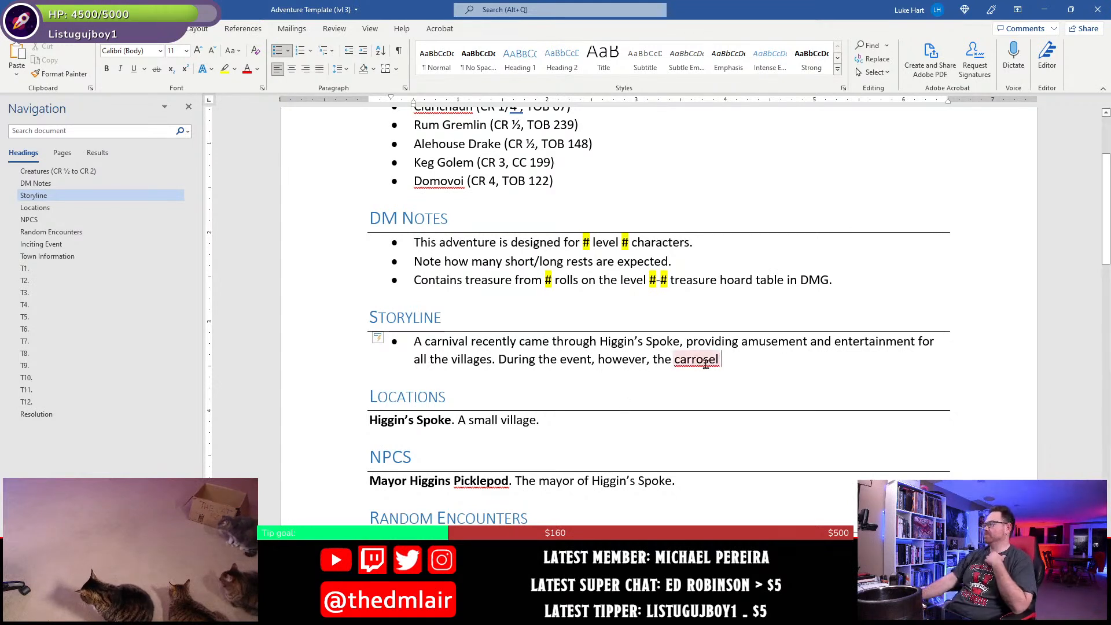
{"action": "left_click", "coordinate": [746, 385]}
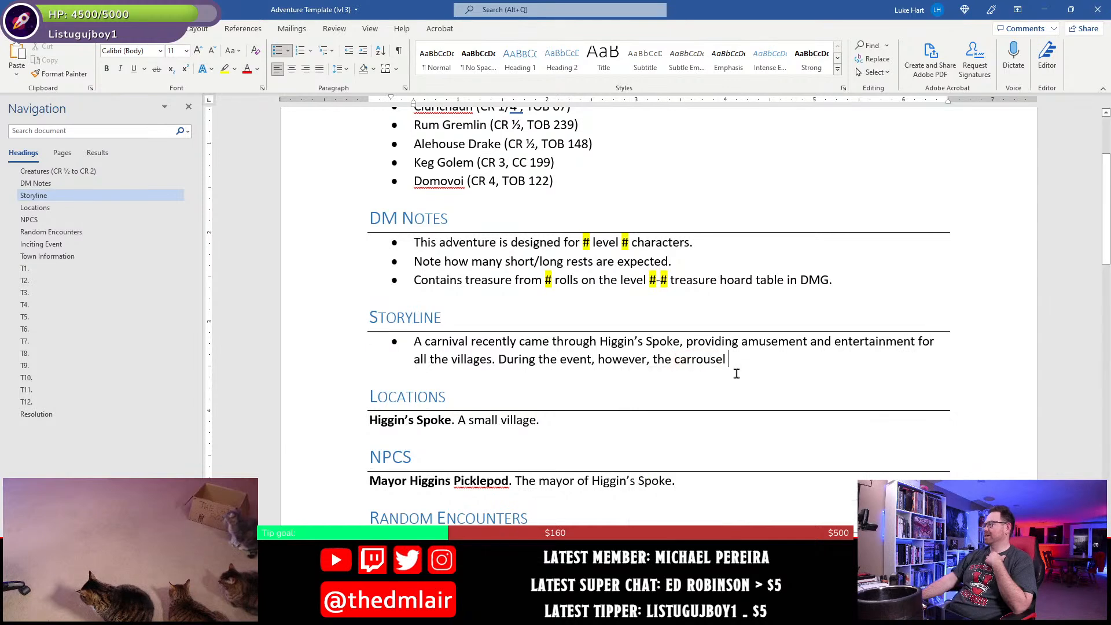
- Finish the second Storyline sentence with "broke down, and could not be fixed."
{"action": "type", "text": "b"}
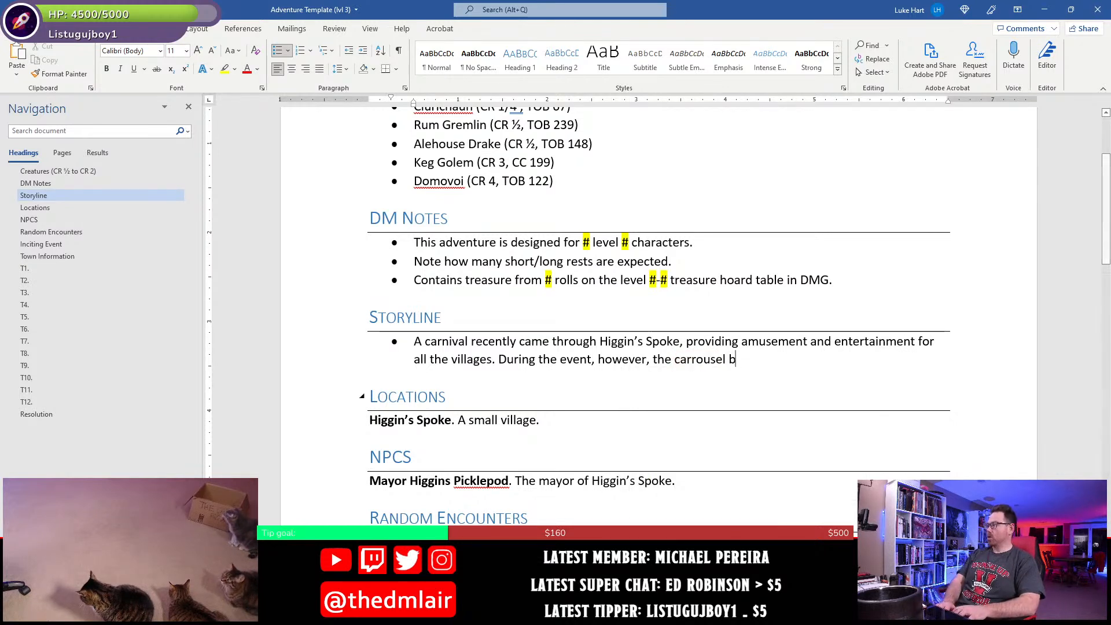
{"action": "type", "text": "roke down"}
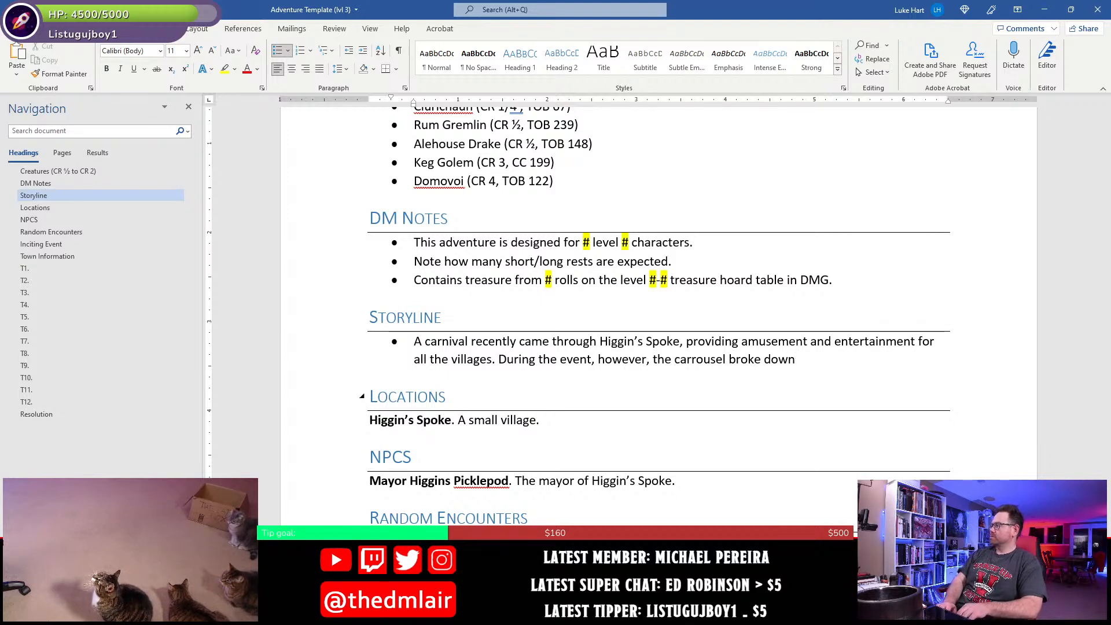
{"action": "type", "text": ", and could not be fixt"}
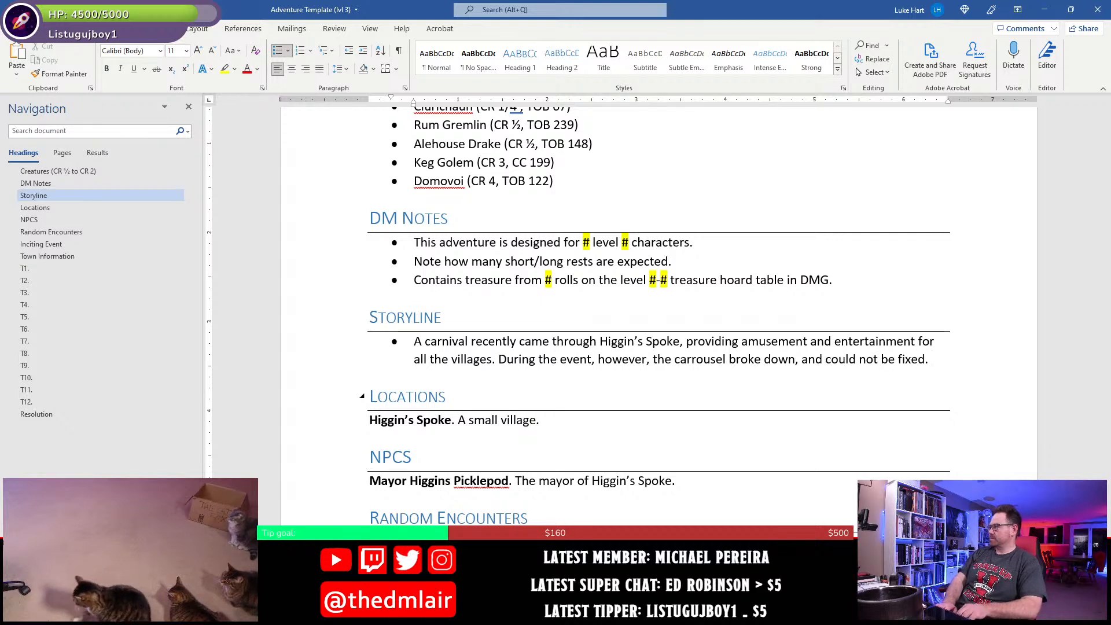
- Delete the sentence about the carrousel breaking down from the Storyline bullet
{"action": "key", "text": "BackSpace"}
{"action": "key", "text": "BackSpace"}
{"action": "key", "text": "BackSpace"}
{"action": "key", "text": "BackSpace"}
{"action": "key", "text": "BackSpace"}
{"action": "key", "text": "BackSpace"}
{"action": "key", "text": "BackSpace"}
{"action": "key", "text": "BackSpace"}
{"action": "key", "text": "BackSpace"}
{"action": "key", "text": "BackSpace"}
{"action": "key", "text": "BackSpace"}
{"action": "key", "text": "BackSpace"}
{"action": "key", "text": "BackSpace"}
{"action": "key", "text": "BackSpace"}
{"action": "key", "text": "BackSpace"}
{"action": "key", "text": "BackSpace"}
{"action": "key", "text": "BackSpace"}
{"action": "key", "text": "BackSpace"}
{"action": "key", "text": "BackSpace"}
{"action": "key", "text": "BackSpace"}
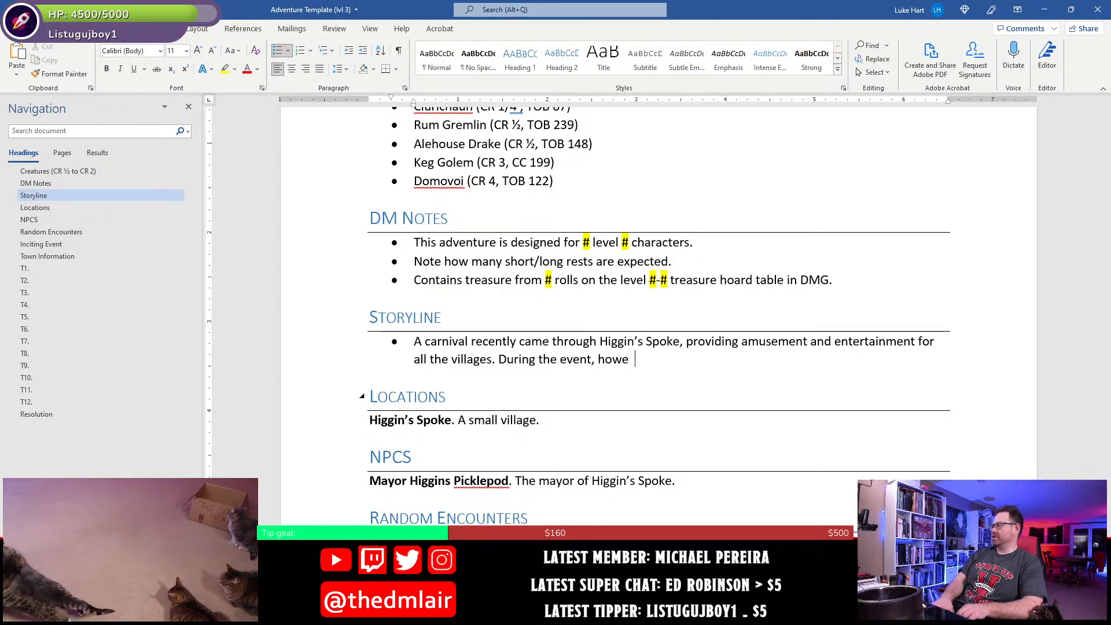
{"action": "key", "text": "BackSpace"}
{"action": "key", "text": "BackSpace"}
{"action": "key", "text": "BackSpace"}
{"action": "key", "text": "BackSpace"}
{"action": "key", "text": "BackSpace"}
{"action": "key", "text": "BackSpace"}
{"action": "key", "text": "BackSpace"}
{"action": "key", "text": "BackSpace"}
{"action": "key", "text": "BackSpace"}
{"action": "key", "text": "BackSpace"}
{"action": "key", "text": "BackSpace"}
{"action": "key", "text": "BackSpace"}
{"action": "key", "text": "BackSpace"}
{"action": "key", "text": "BackSpace"}
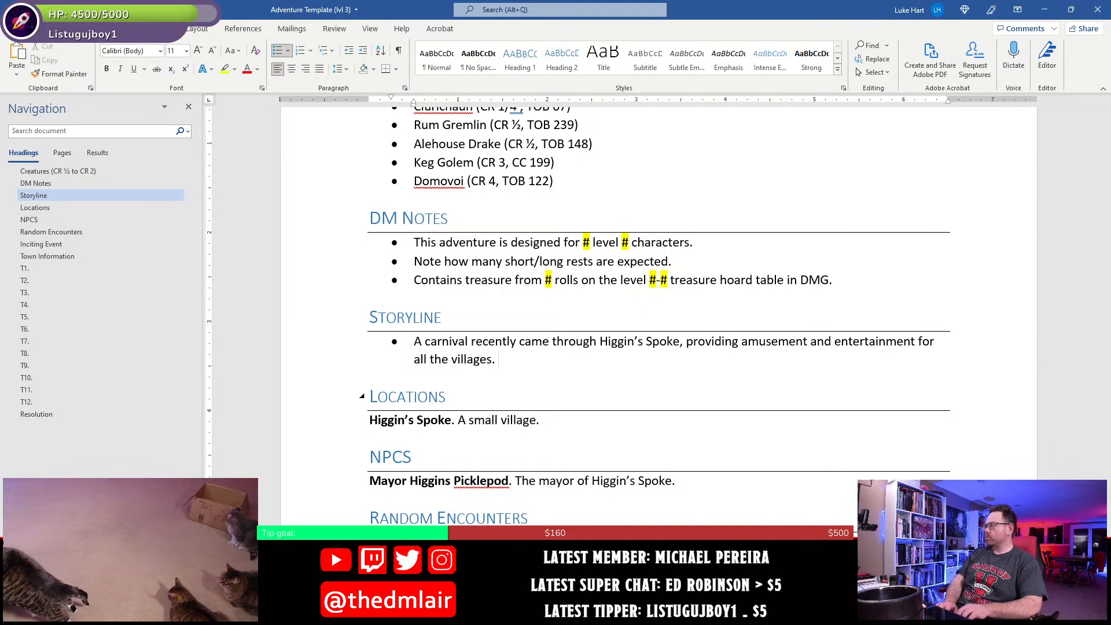
- Start a new sentence in the Storyline bullet with "When the carnival was leaving town, Mayor Picklepod,"
{"action": "type", "text": "Whe"}
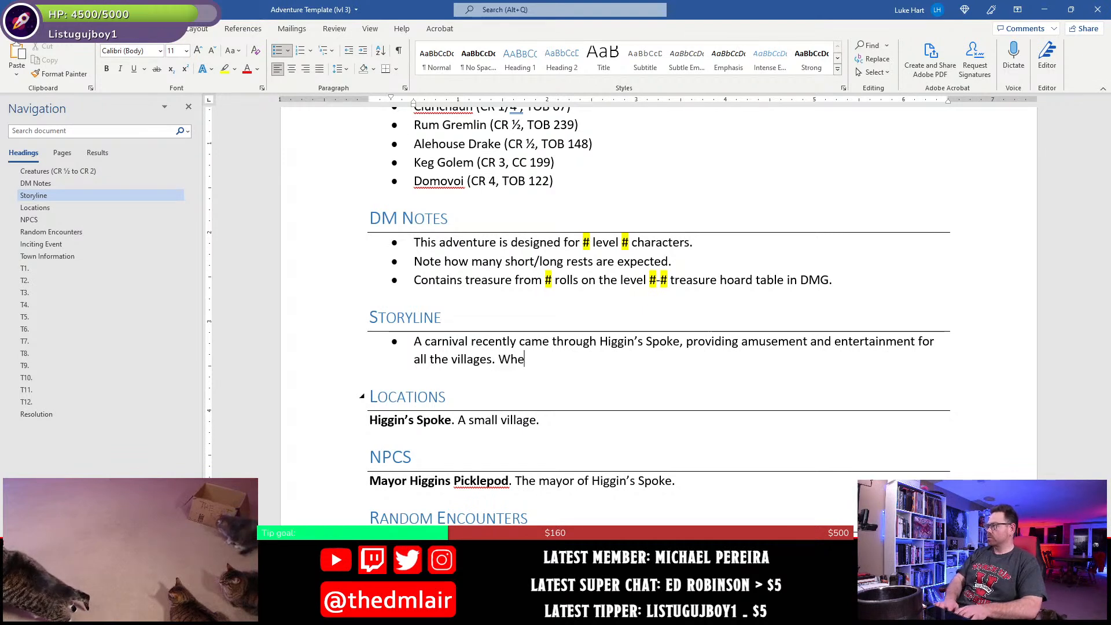
{"action": "type", "text": "n the carnival"}
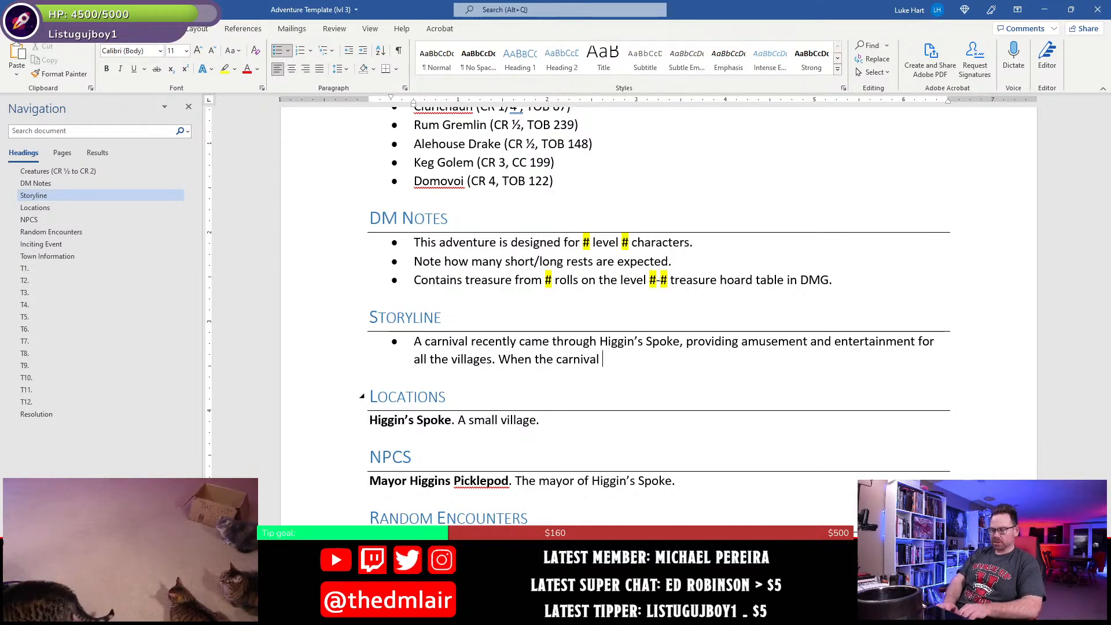
{"action": "type", "text": " was "}
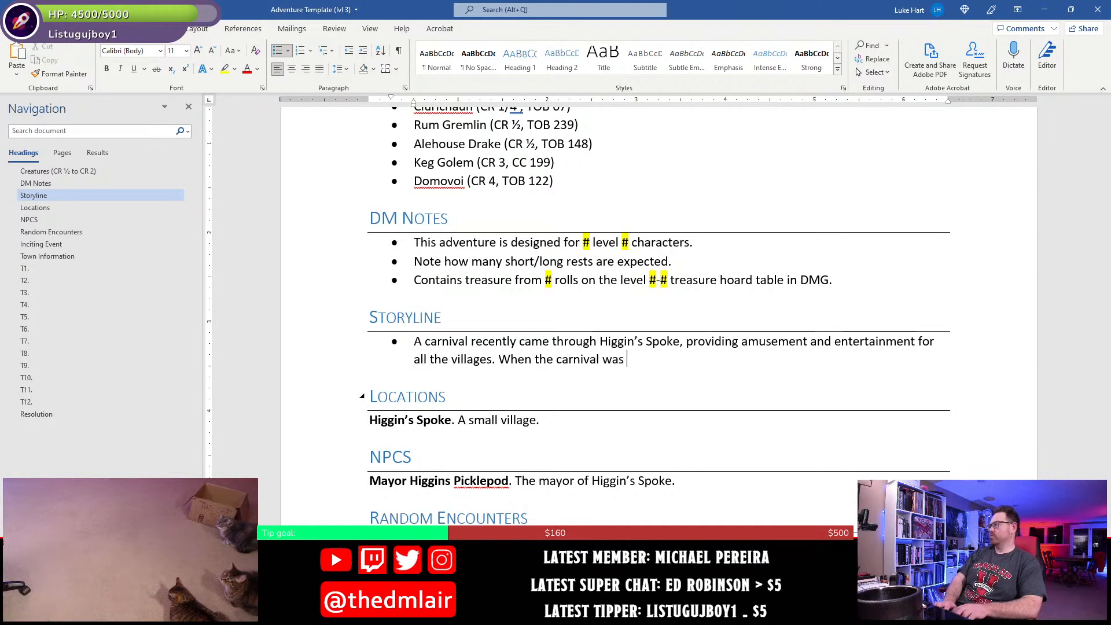
{"action": "type", "text": "leaving t"}
{"action": "type", "text": "own, the "}
{"action": "type", "text": "Mayor "}
{"action": "type", "text": "Picklepod"}
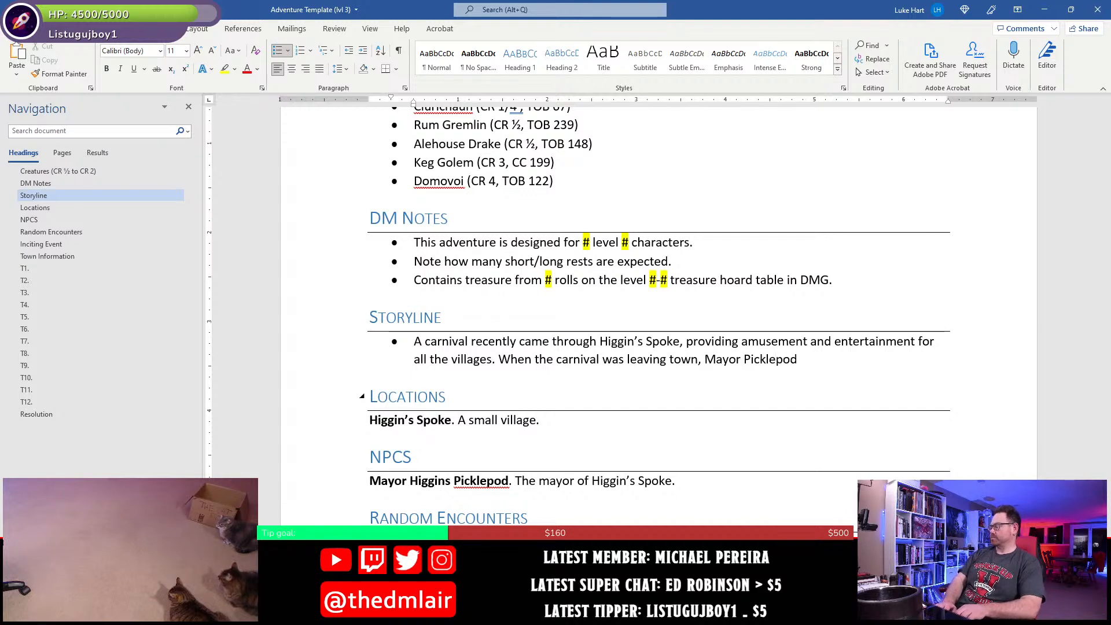
{"action": "type", "text": ", made ar"}
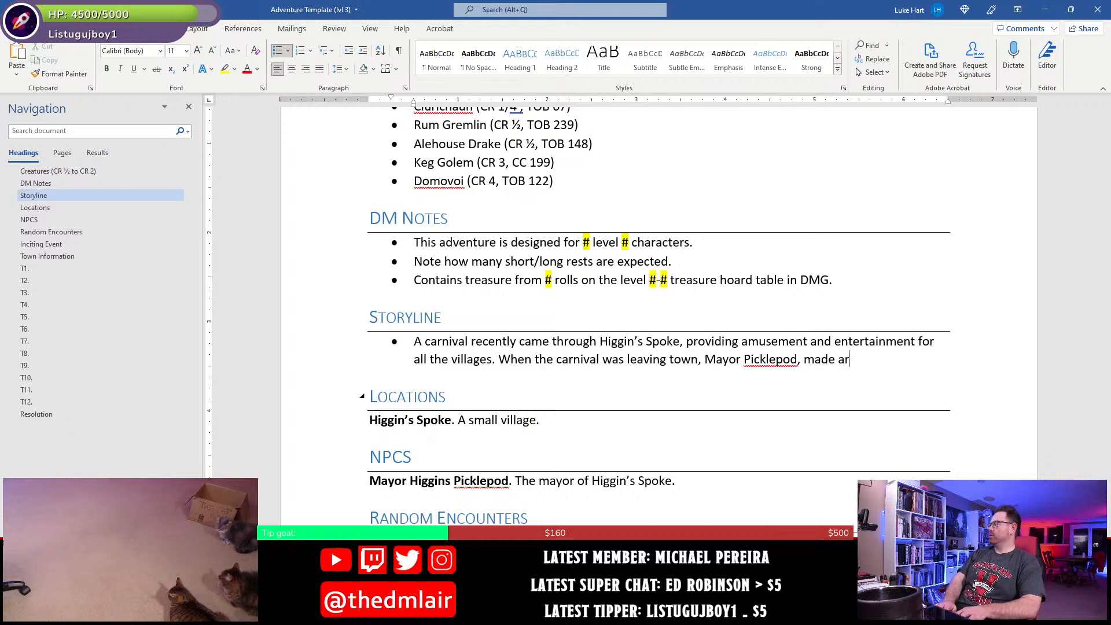
{"action": "type", "text": "rangements to purchase the "}
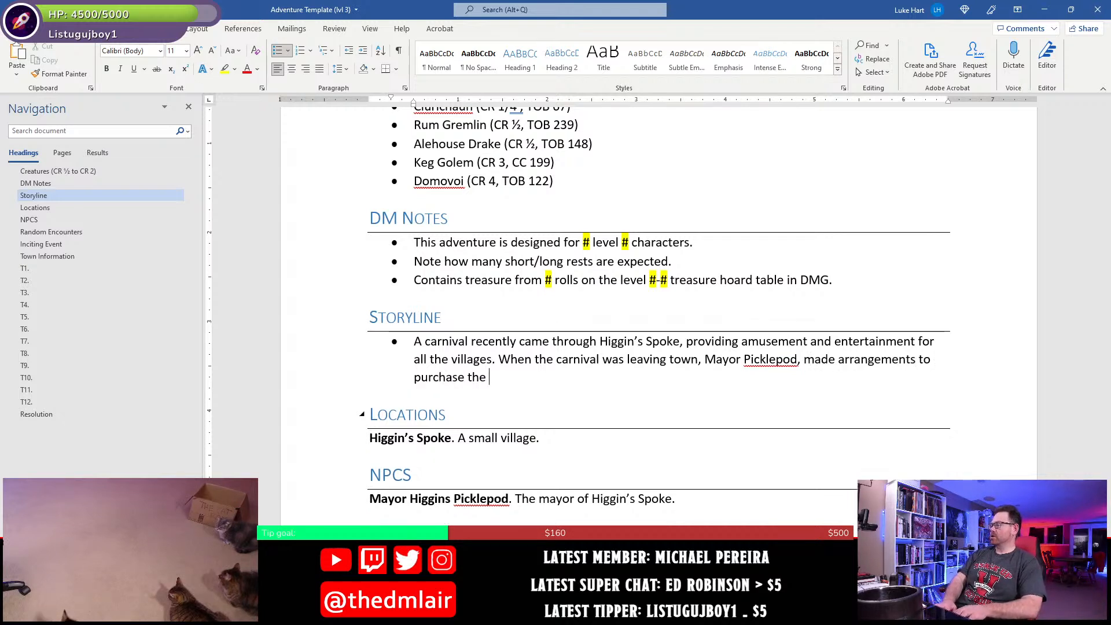
{"action": "type", "text": "carrosel"}
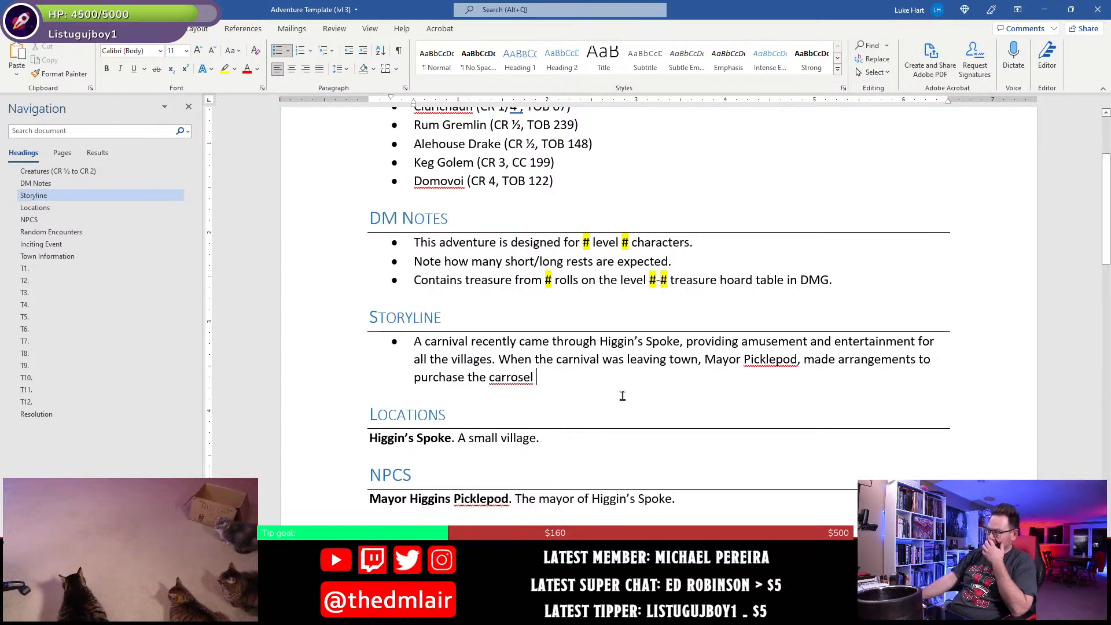
- Continue the mayor's sentence with "made arrangements to purchase the carrousel", applying the suggested spelling "carrousel"
{"action": "right_click", "coordinate": [509, 382]}
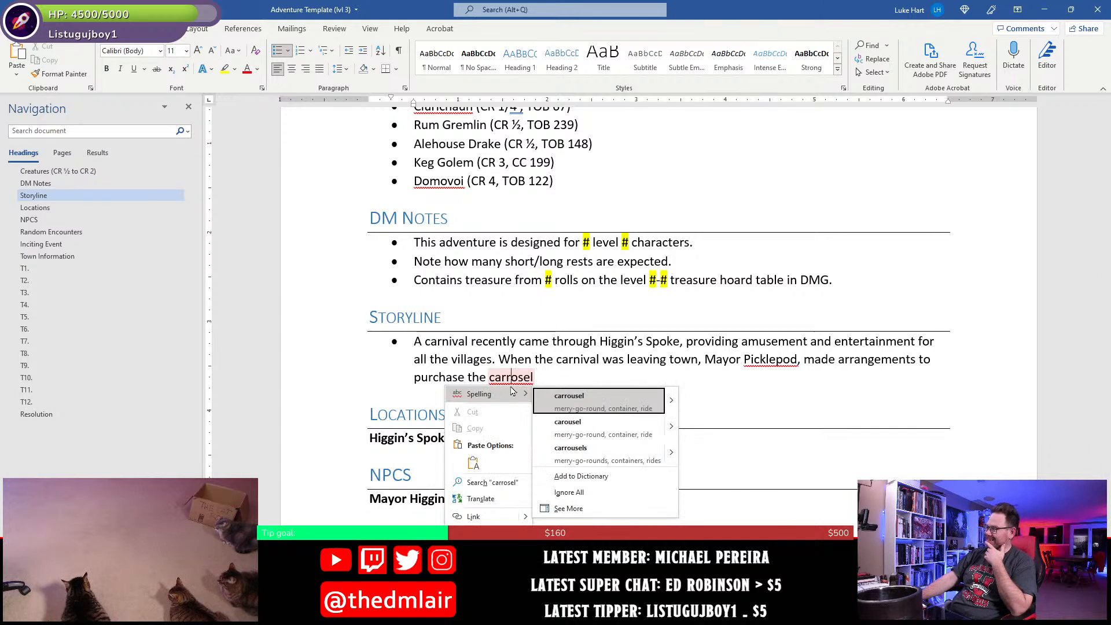
{"action": "left_click", "coordinate": [570, 407]}
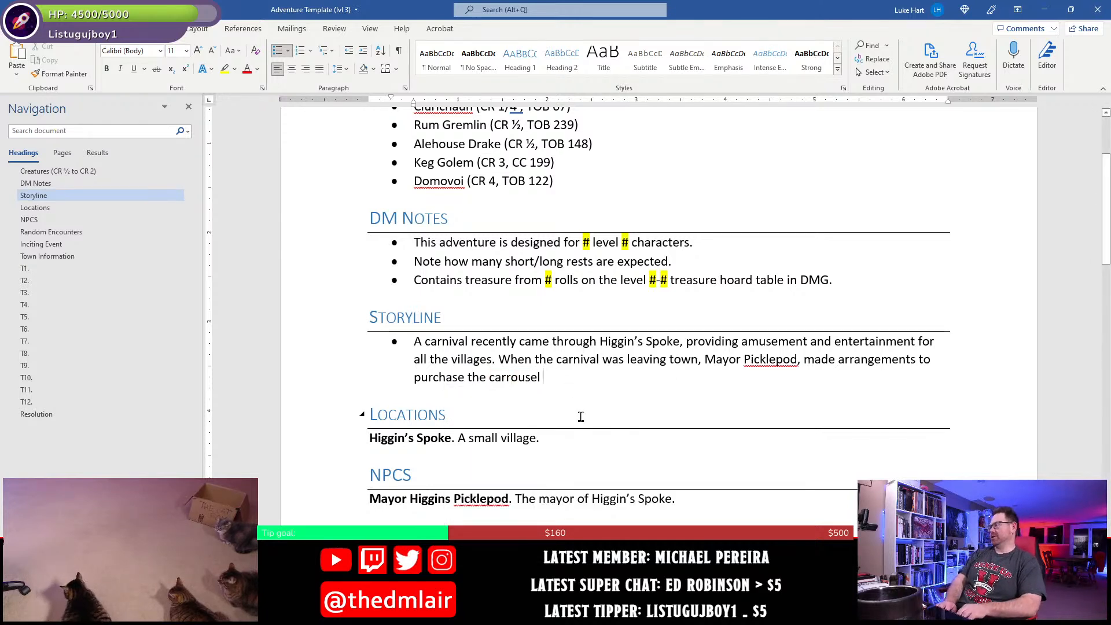
- Continue the mayor's sentence in the Storyline bullet with ", and it was left in the center of the village so that"
{"action": "key", "text": "BackSpace"}
{"action": "type", "text": ", and it was "}
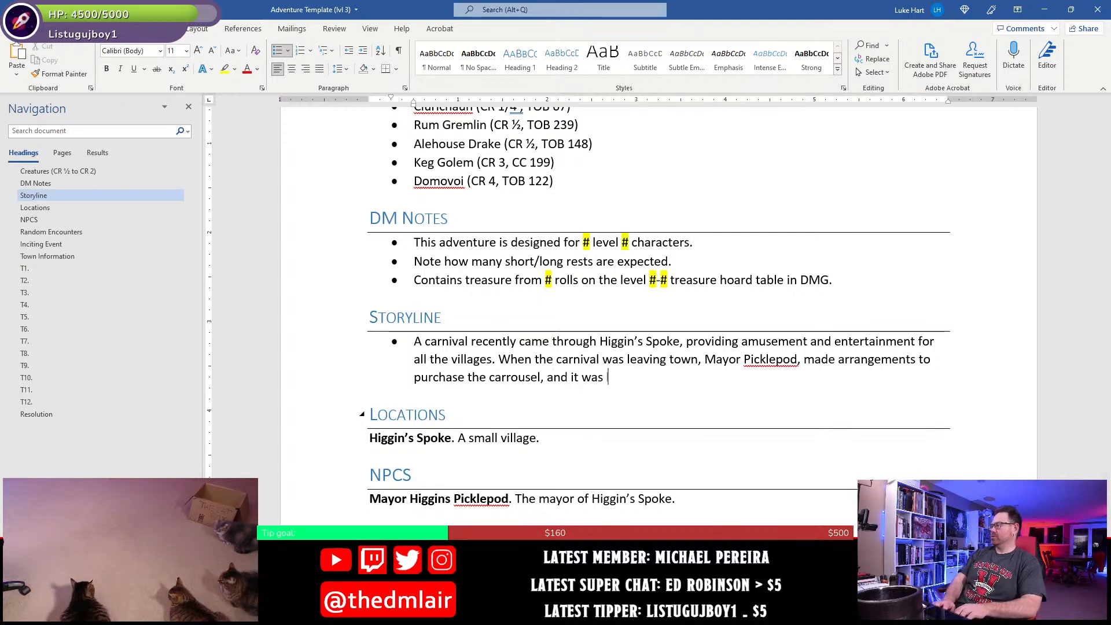
{"action": "type", "text": "left int eh"}
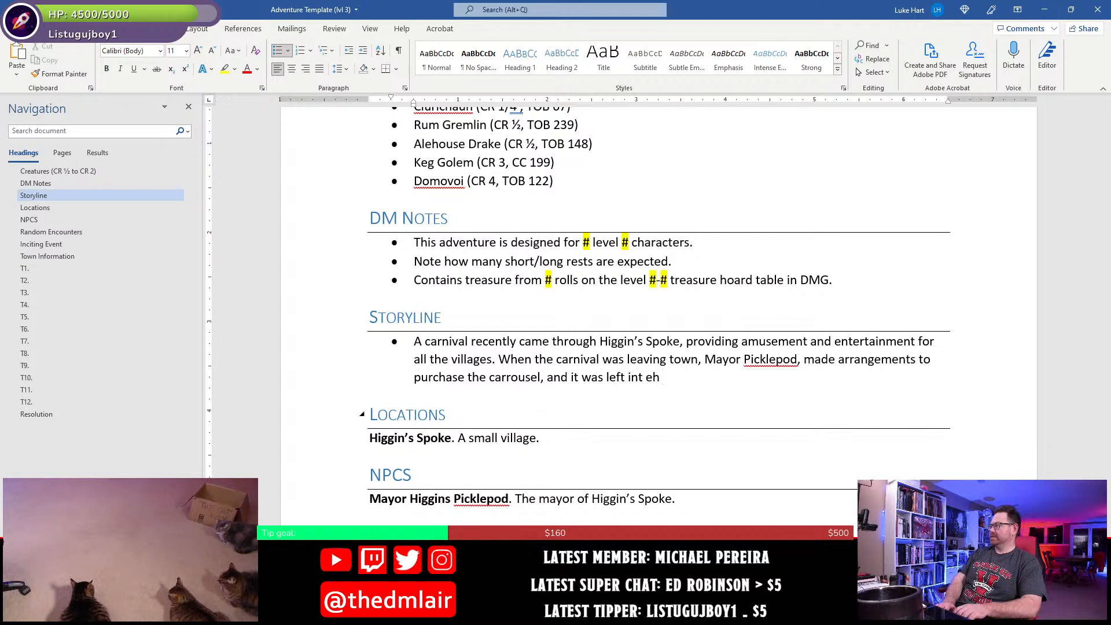
{"action": "key", "text": "BackSpace"}
{"action": "key", "text": "BackSpace"}
{"action": "key", "text": "BackSpace"}
{"action": "key", "text": "BackSpace"}
{"action": "key", "text": "BackSpace"}
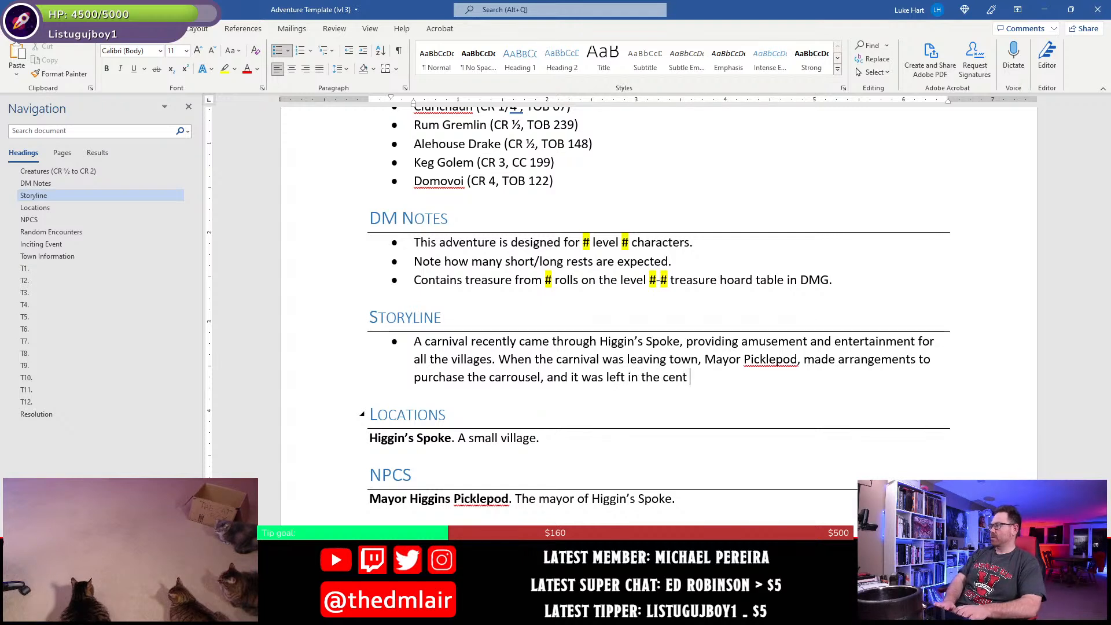
{"action": "type", "text": "the center fo th"}
{"action": "key", "text": "BackSpace"}
{"action": "key", "text": "BackSpace"}
{"action": "key", "text": "BackSpace"}
{"action": "key", "text": "BackSpace"}
{"action": "key", "text": "BackSpace"}
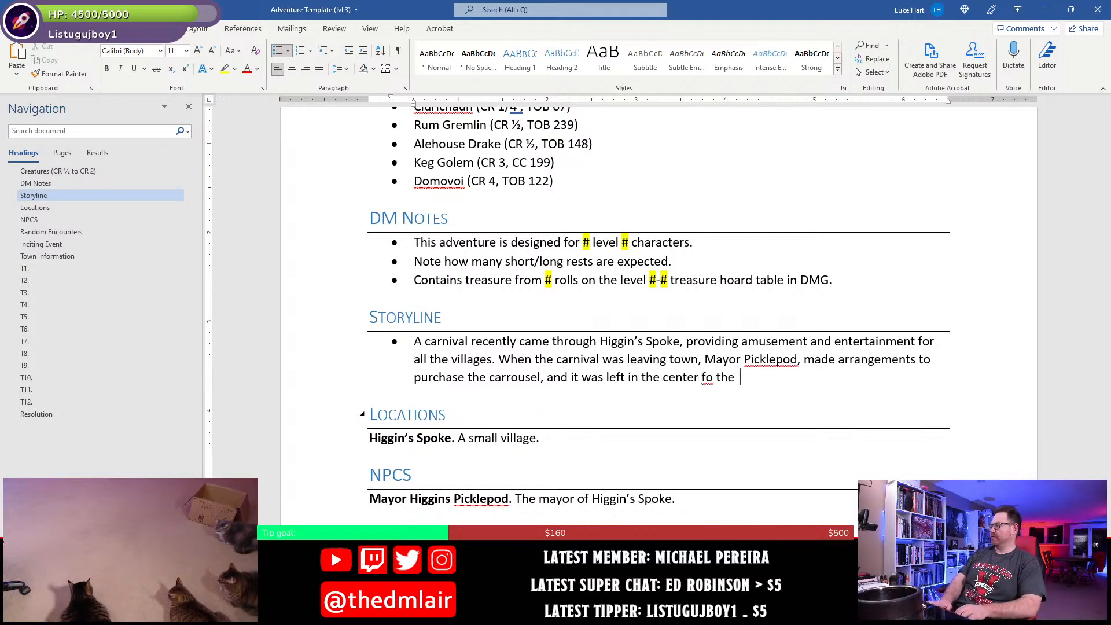
{"action": "type", "text": "of the village so that"}
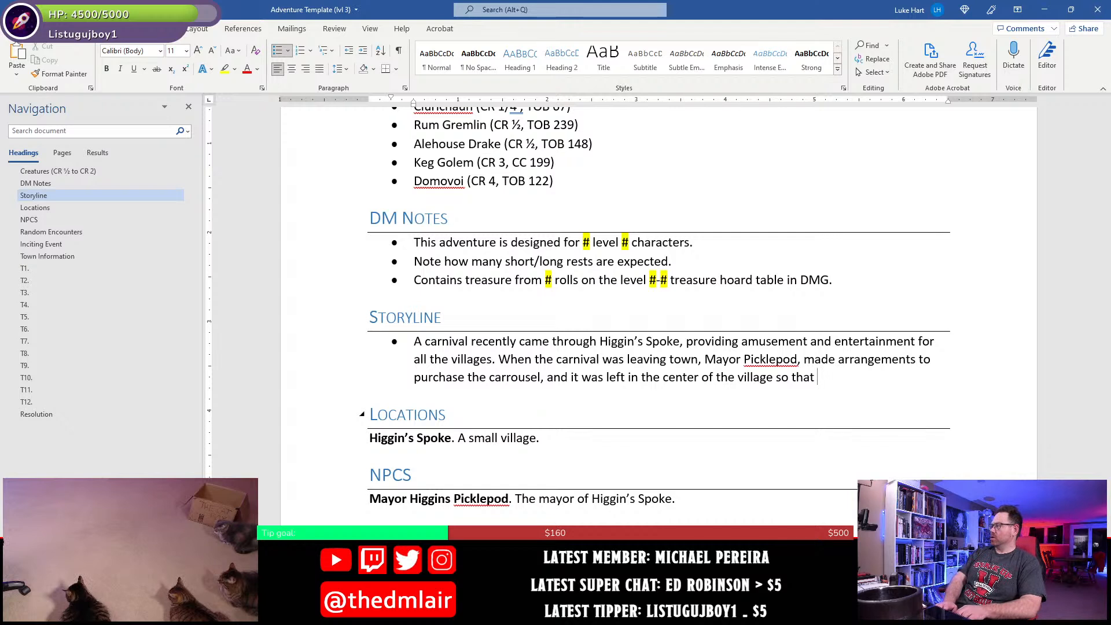
{"action": "type", "text": " the youth might continue to "}
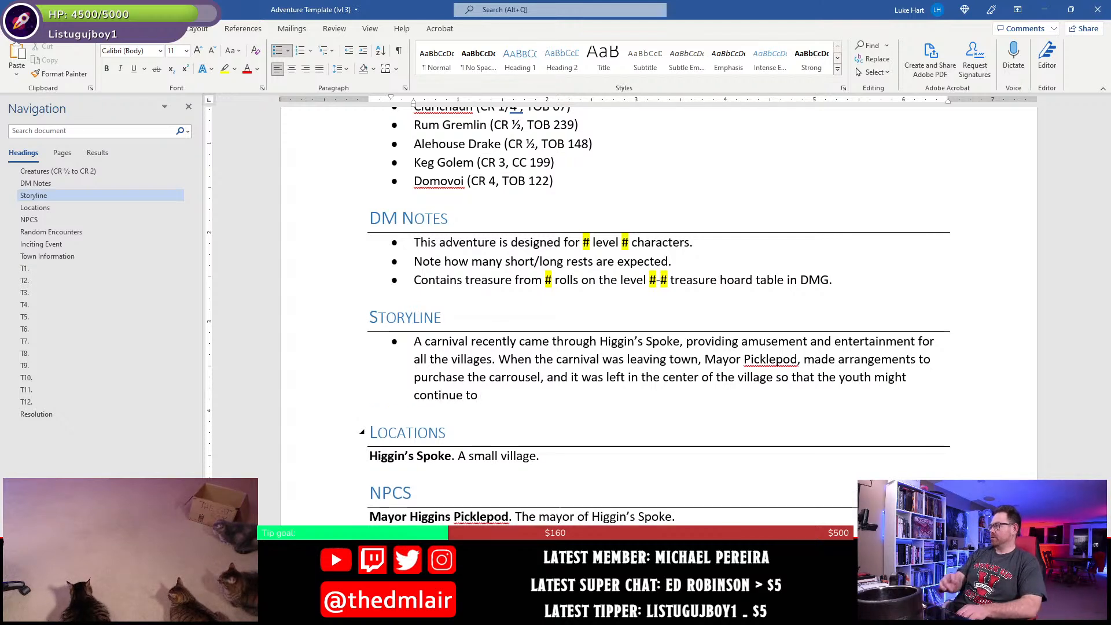
{"action": "type", "text": "e"}
- Finish the mayor's sentence with "the youth might continue to be entertained."
{"action": "key", "text": "BackSpace"}
{"action": "type", "text": "be entertained."}
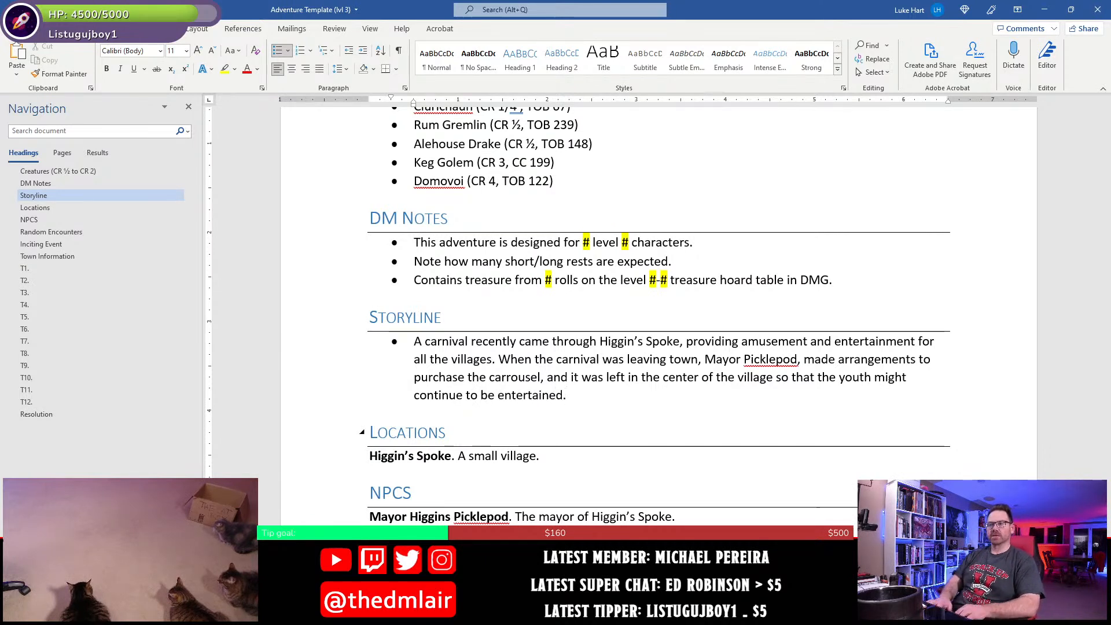
{"action": "key", "text": "BackSpace"}
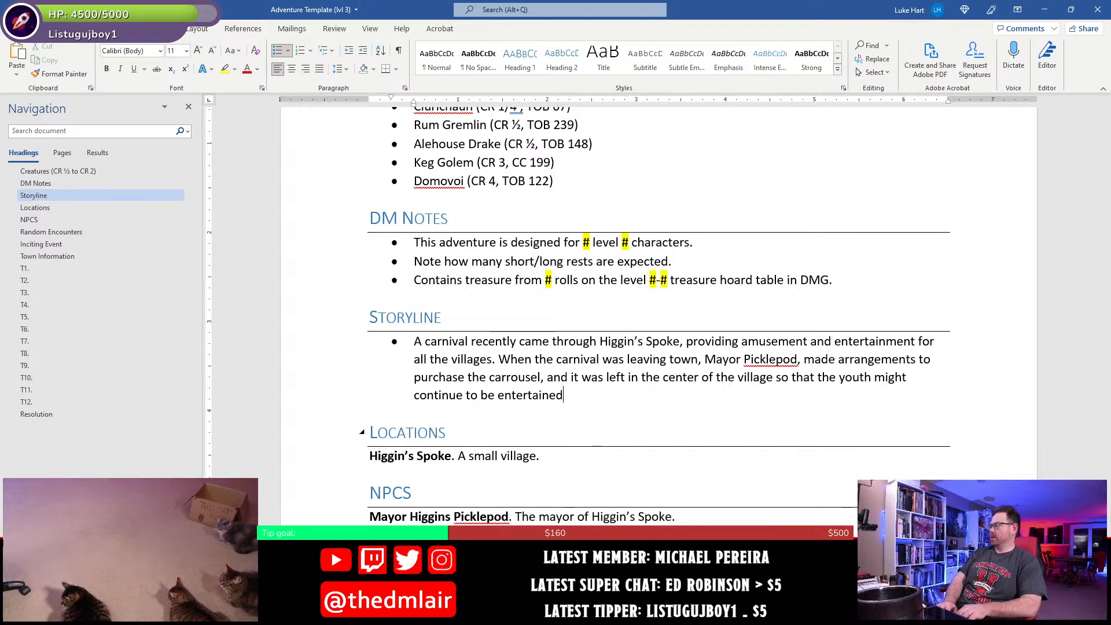
{"action": "type", "text": "."}
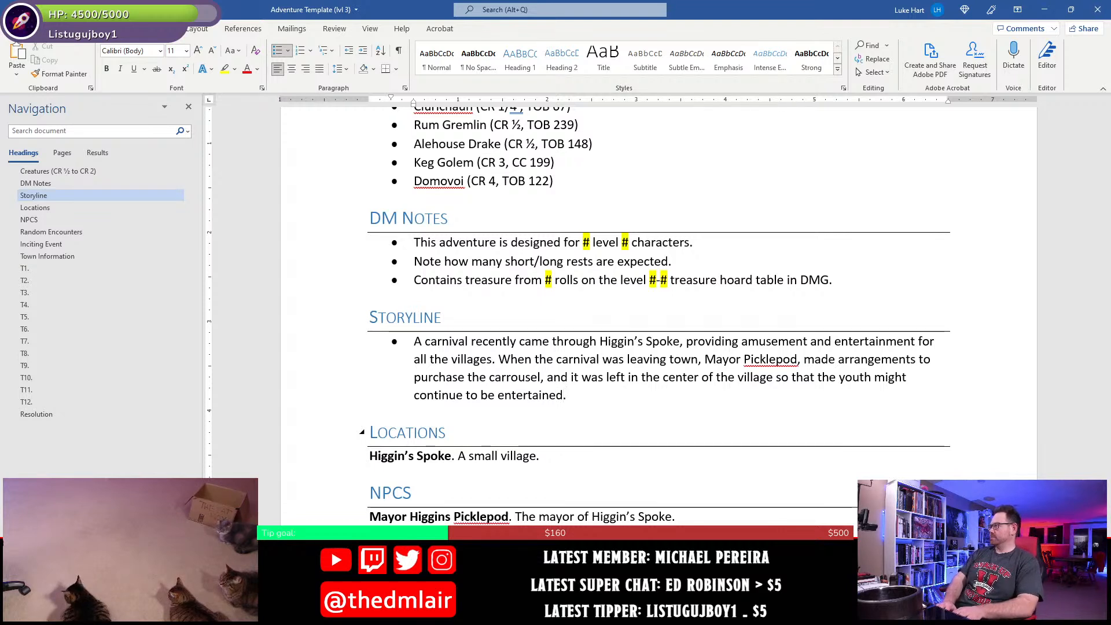
- Add a second Storyline bullet beginning "Everything was great at first. However, a few weeks after the carnival"
{"action": "key", "text": "Return"}
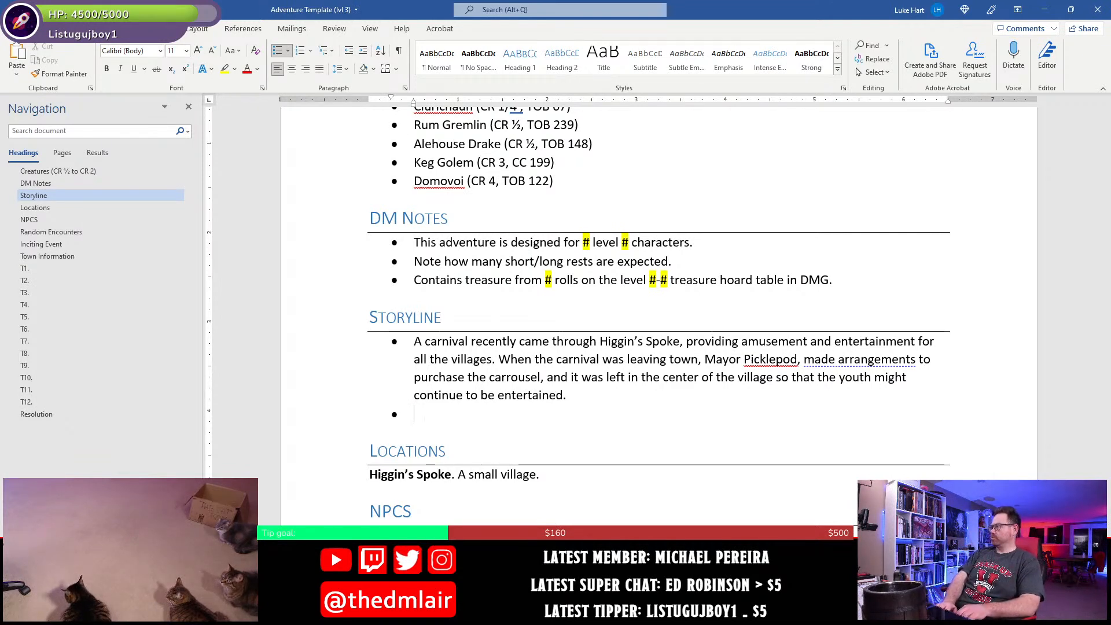
{"action": "type", "text": "Everything was great at first"}
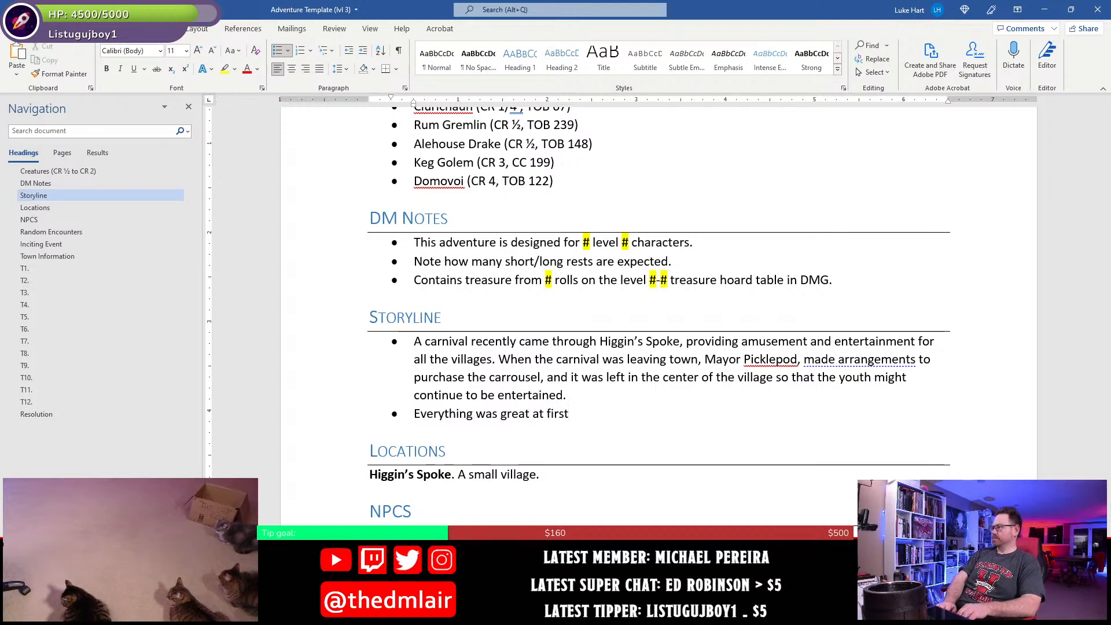
{"action": "type", "text": ". However, a few weeks after the "}
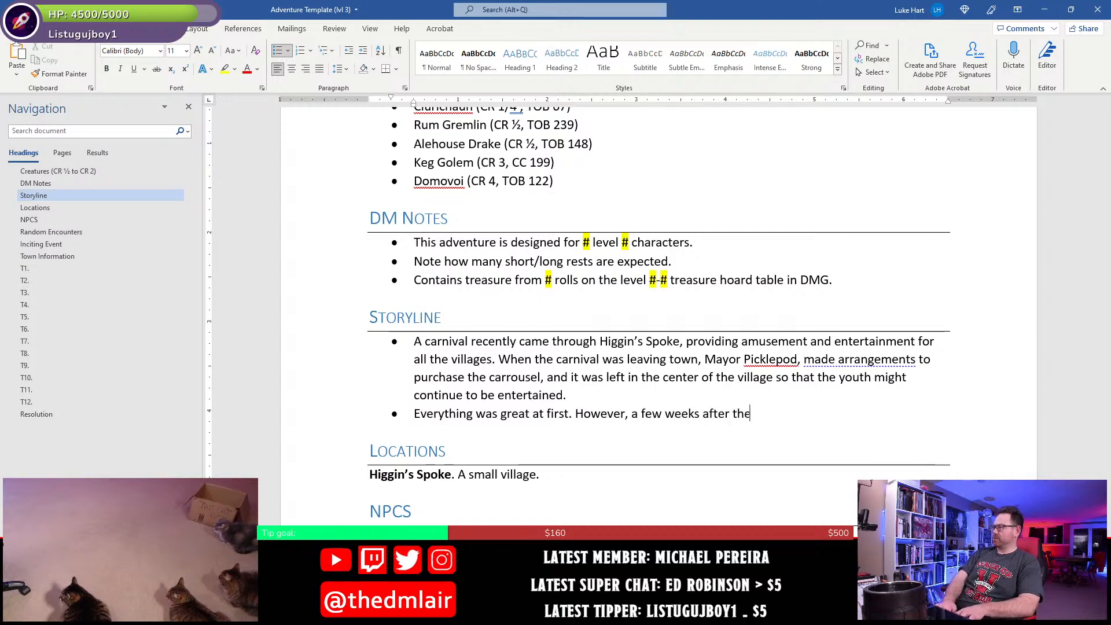
{"action": "type", "text": "carnival "}
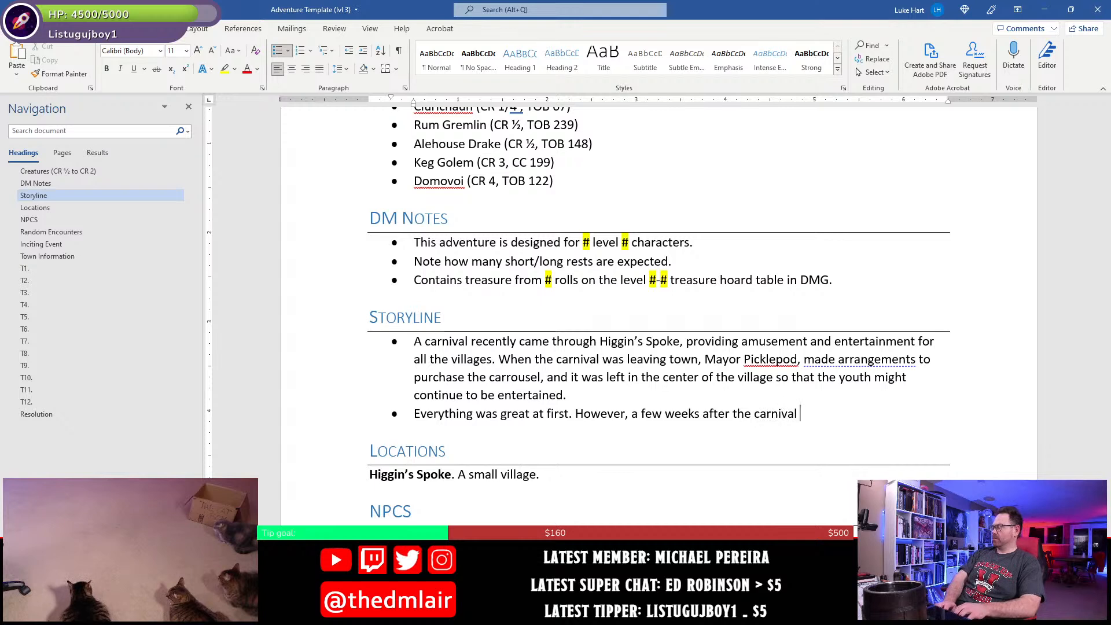
{"action": "type", "text": "left, odd things start"}
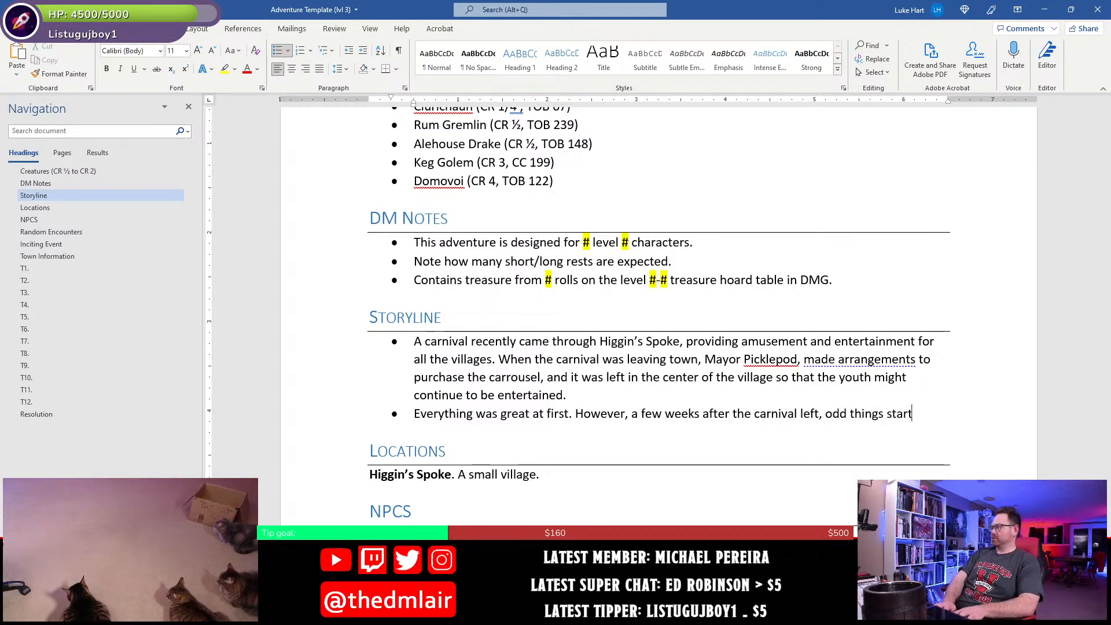
{"action": "type", "text": "ed to happen about the village"}
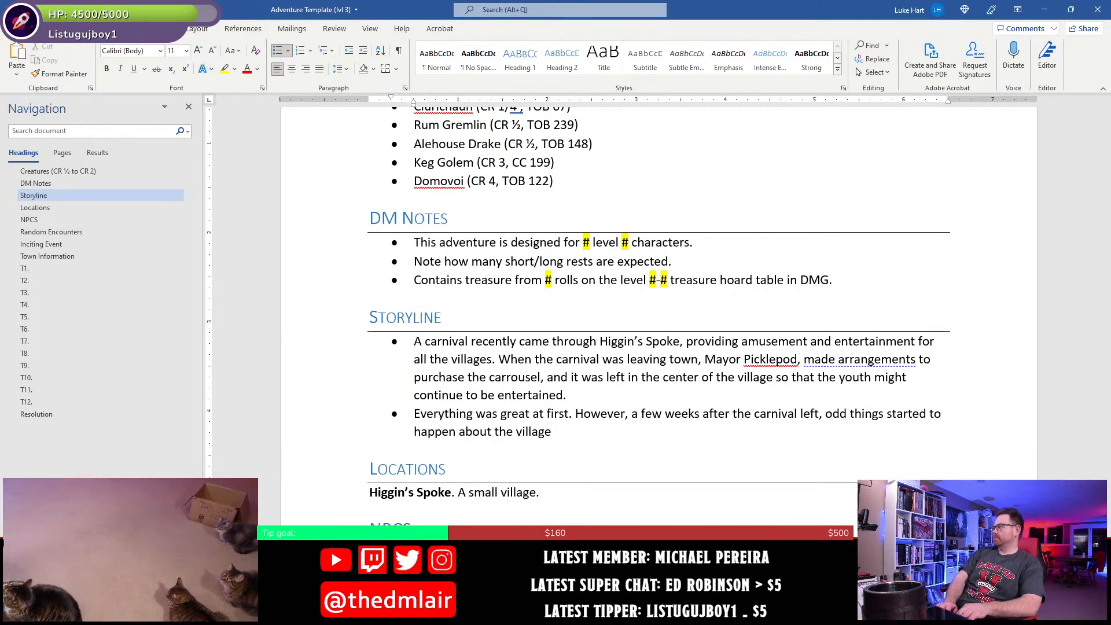
- Finish the second Storyline bullet with "left, odd things started to happen about the village."
{"action": "type", "text": "."}
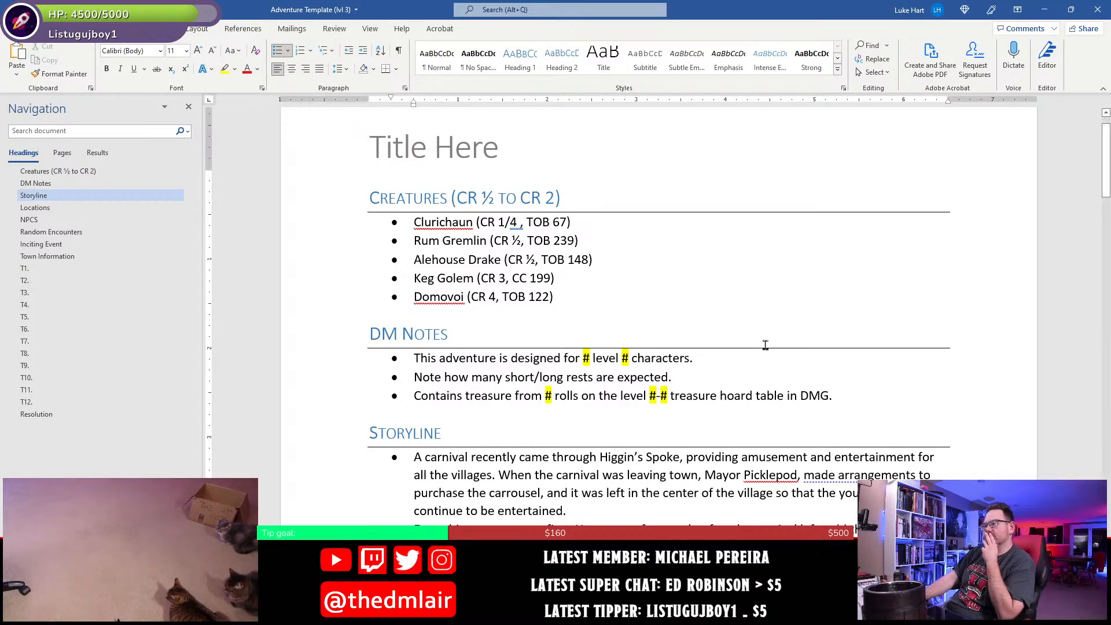
- Insert a bullet between the two Storyline bullets, beginning "Unbeknownst to the mayor, however,"
{"action": "scroll", "coordinate": [431, 508], "scroll_direction": "down", "scroll_amount": 3}
{"action": "scroll", "coordinate": [430, 508], "scroll_direction": "up", "scroll_amount": 3}
{"action": "scroll", "coordinate": [570, 463], "scroll_direction": "down", "scroll_amount": 3}
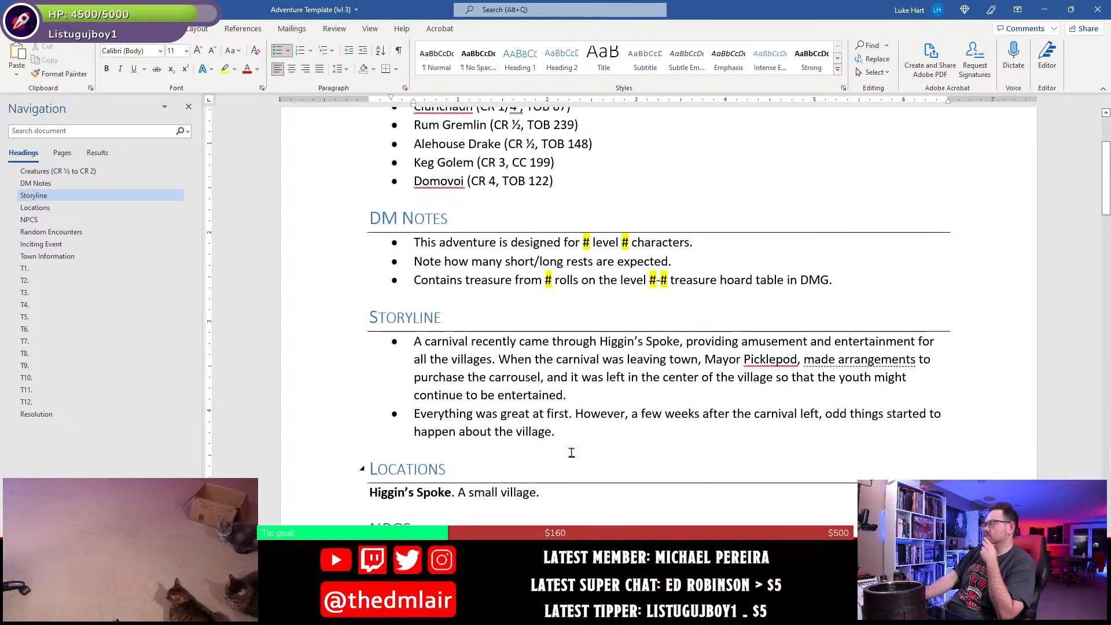
{"action": "left_click", "coordinate": [571, 453]}
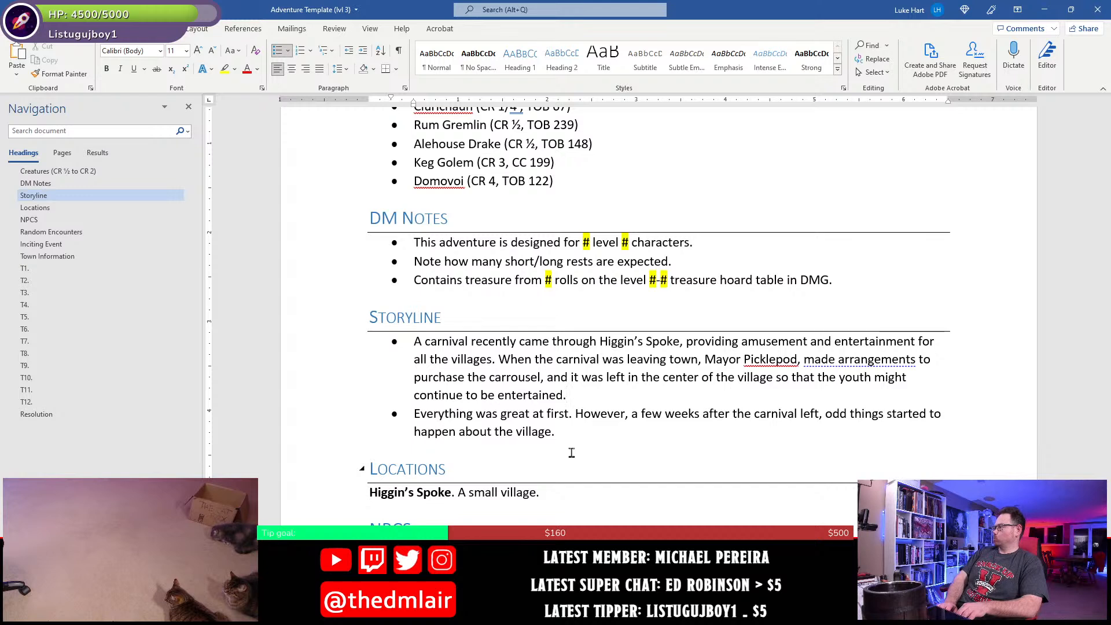
{"action": "key", "text": "Return"}
{"action": "type", "text": "Un"}
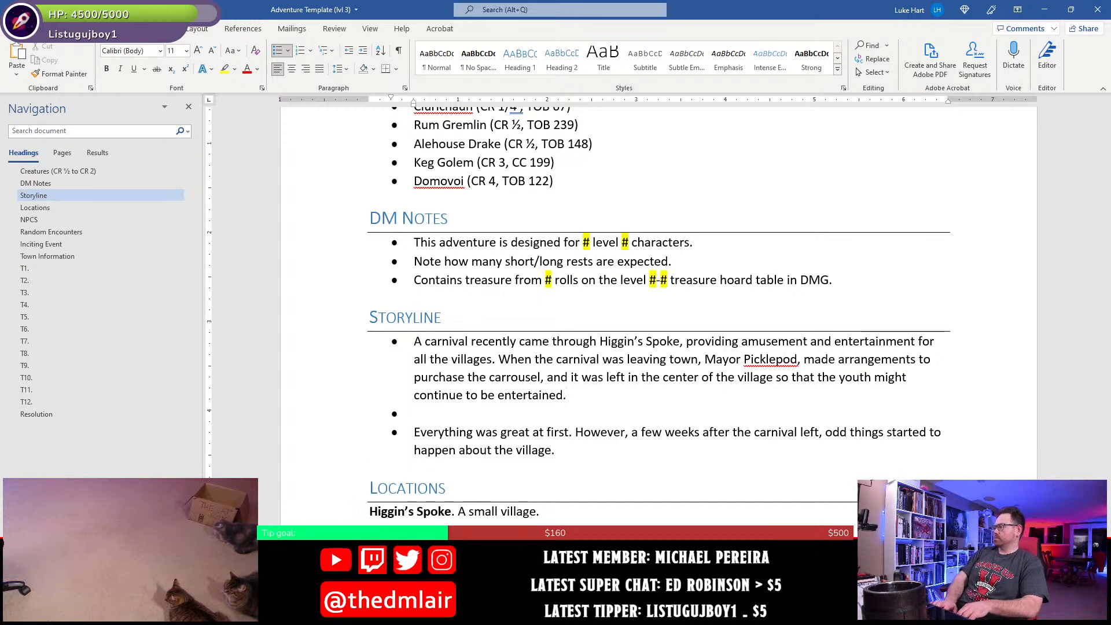
{"action": "type", "text": "beknownst to the mayor, however, the carival o"}
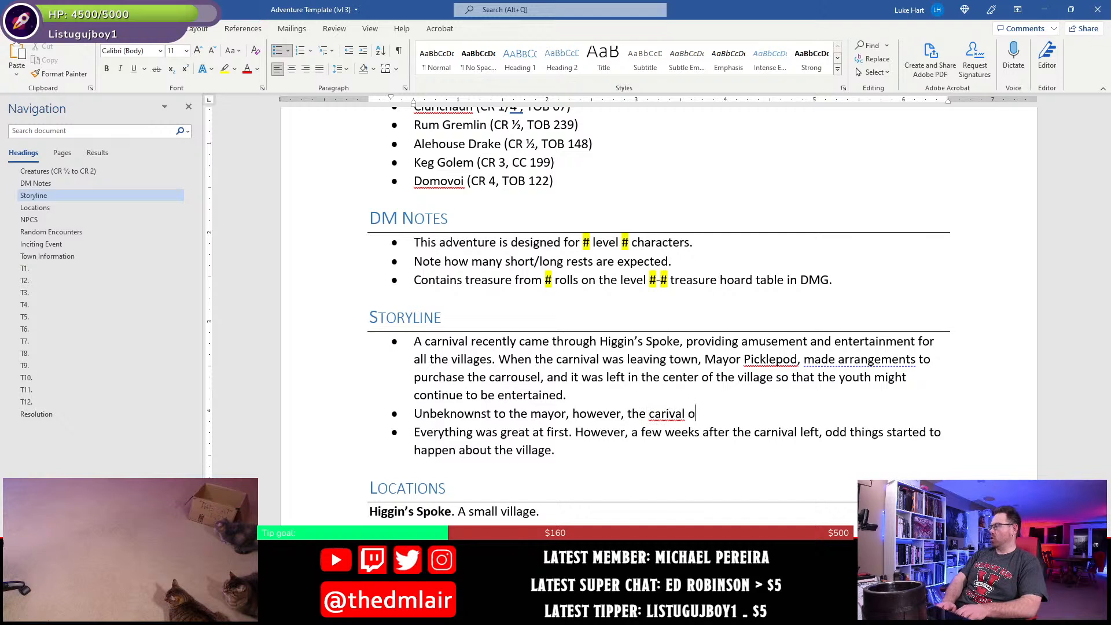
- Continue the middle Storyline bullet with "the carnival owner, a mean-spirited troll,"
{"action": "key", "text": "BackSpace"}
{"action": "key", "text": "BackSpace"}
{"action": "key", "text": "BackSpace"}
{"action": "key", "text": "BackSpace"}
{"action": "key", "text": "BackSpace"}
{"action": "type", "text": "n"}
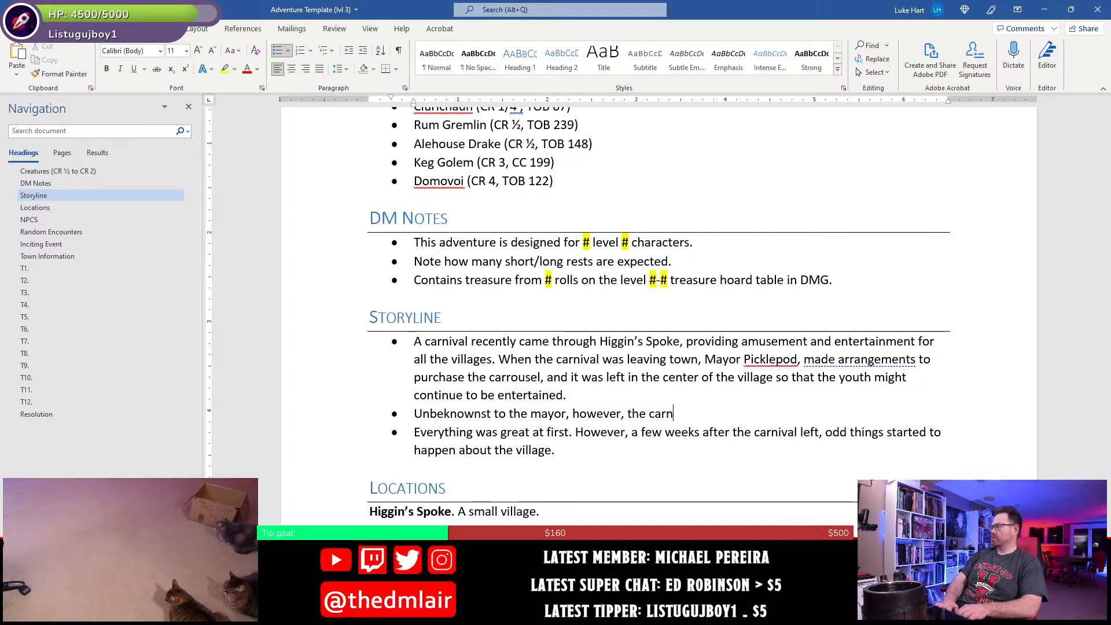
{"action": "type", "text": "ival owner, a mean-spirite"}
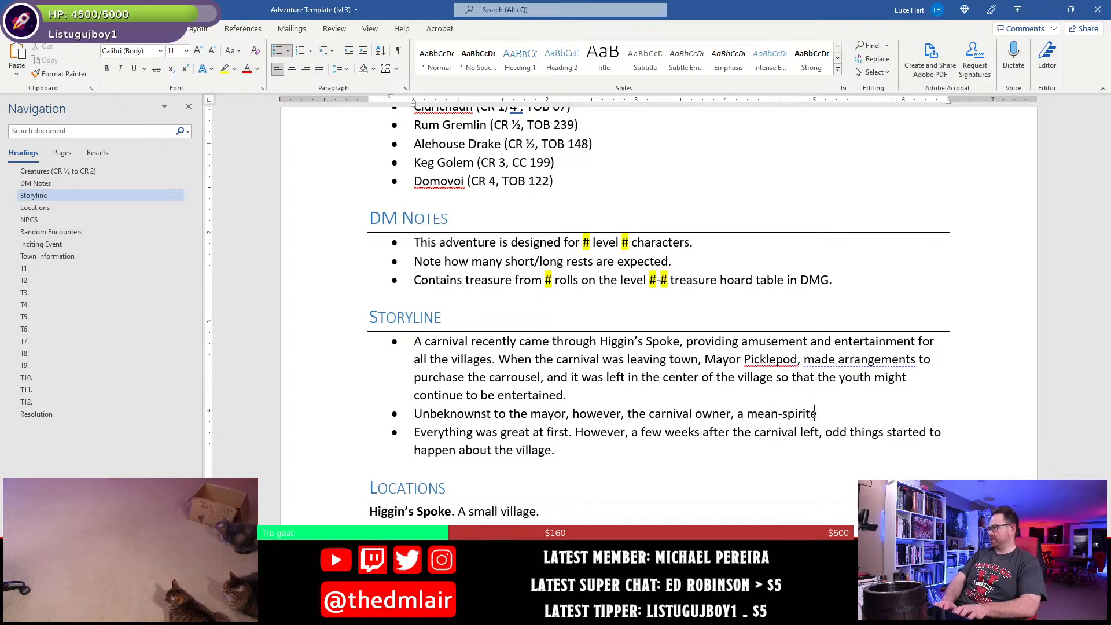
{"action": "type", "text": "d troll, use d"}
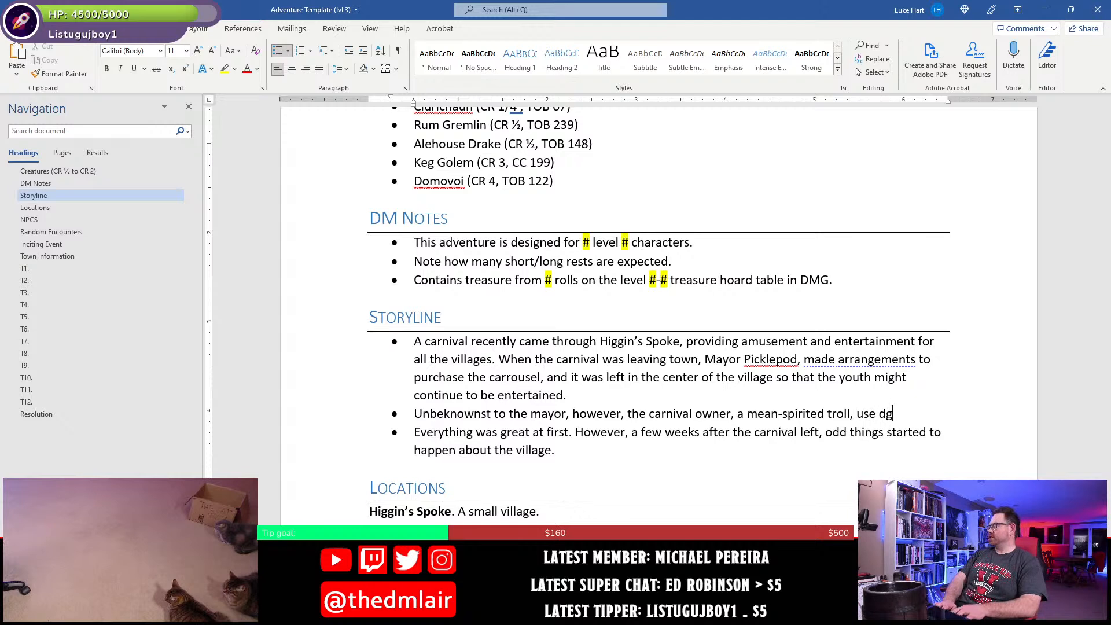
- Complete the sentence about the troll with "use magical guile to trick him into buying the carrousel."
{"action": "key", "text": "BackSpace"}
{"action": "type", "text": "magica"}
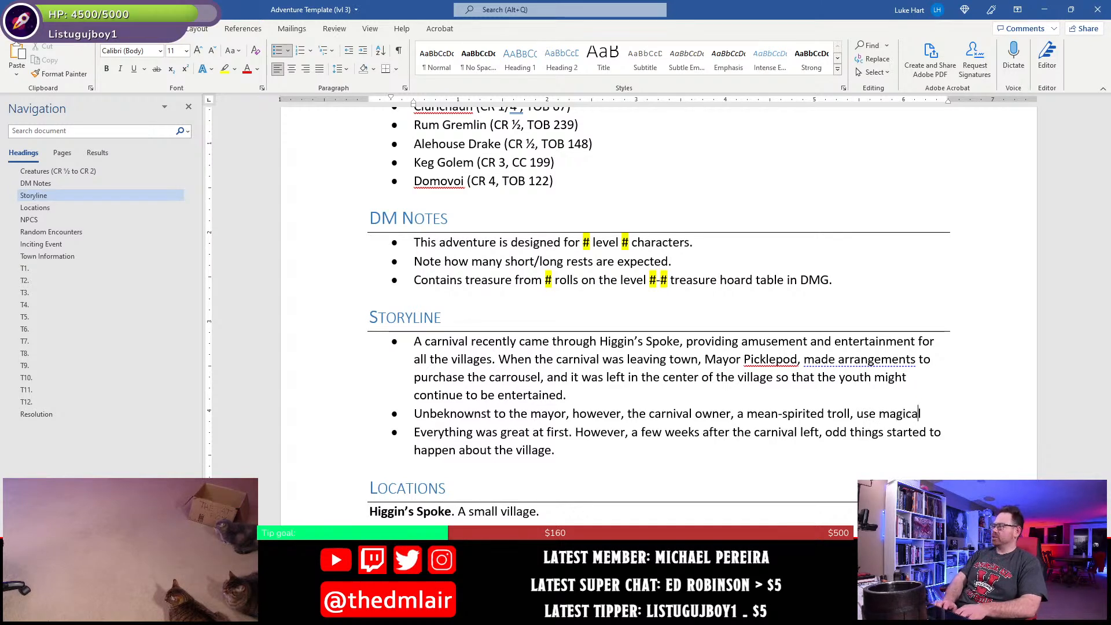
{"action": "type", "text": "l guile to"}
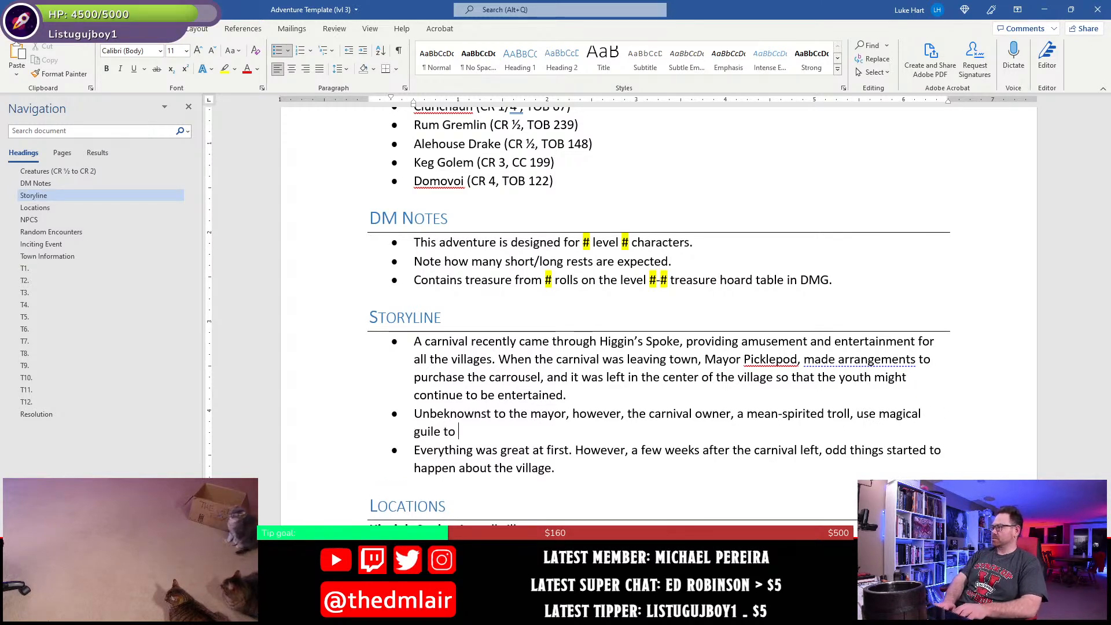
{"action": "type", "text": " tric"}
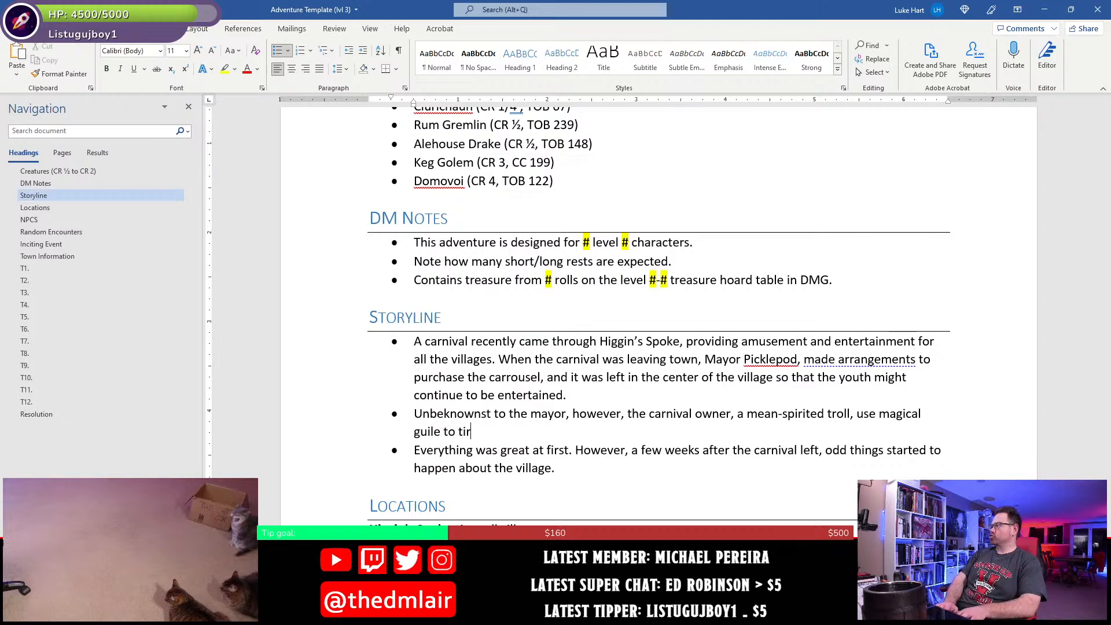
{"action": "type", "text": "k him"}
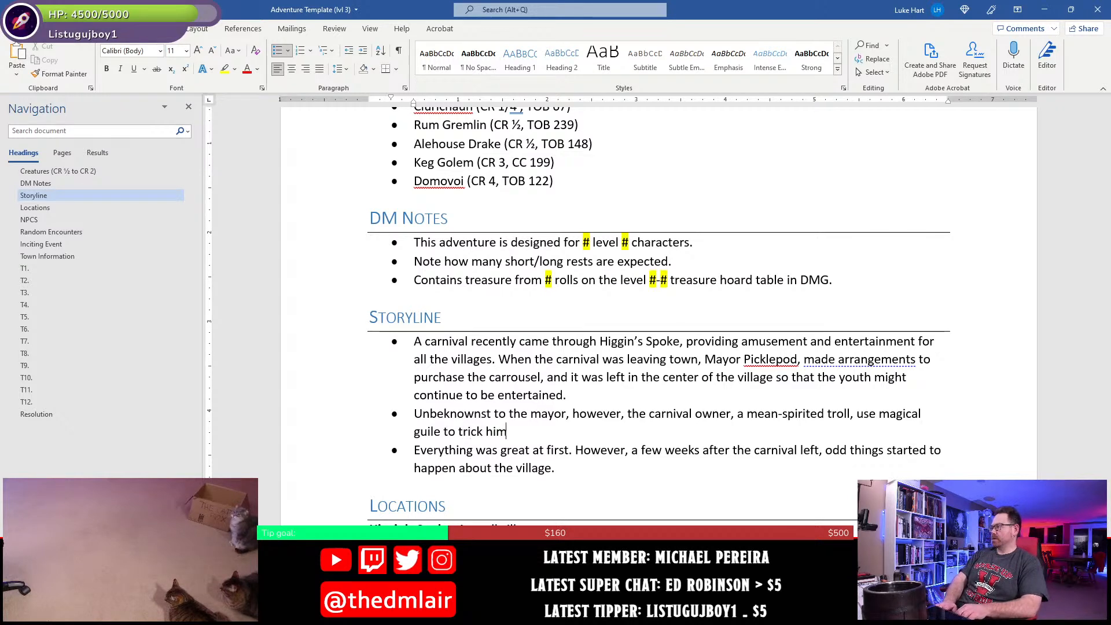
{"action": "type", "text": " into puying the c"}
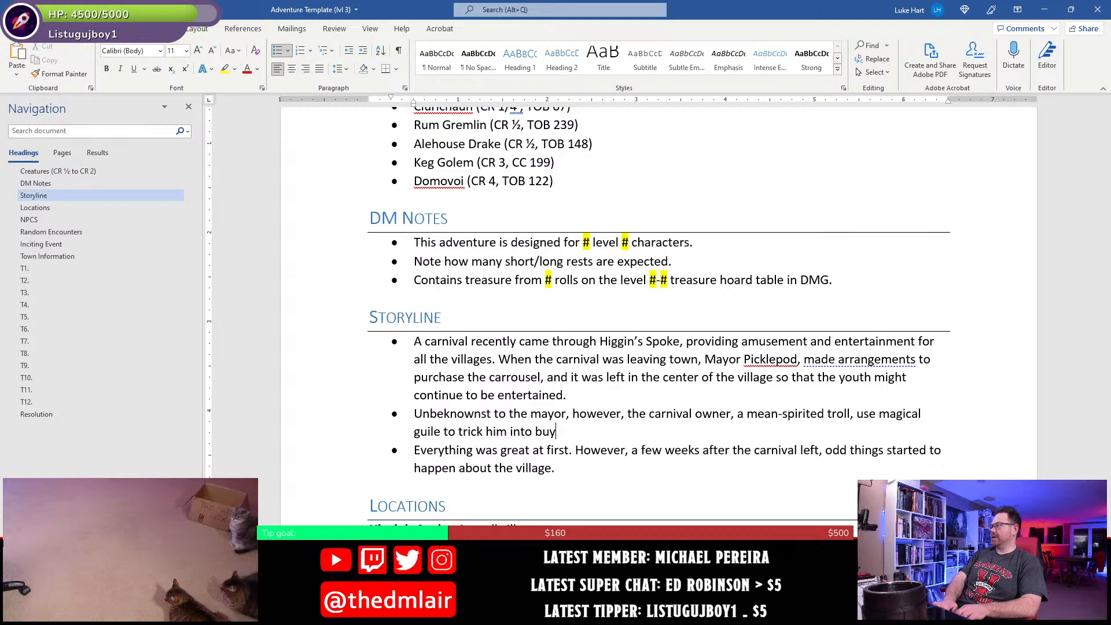
{"action": "type", "text": "arrousel."}
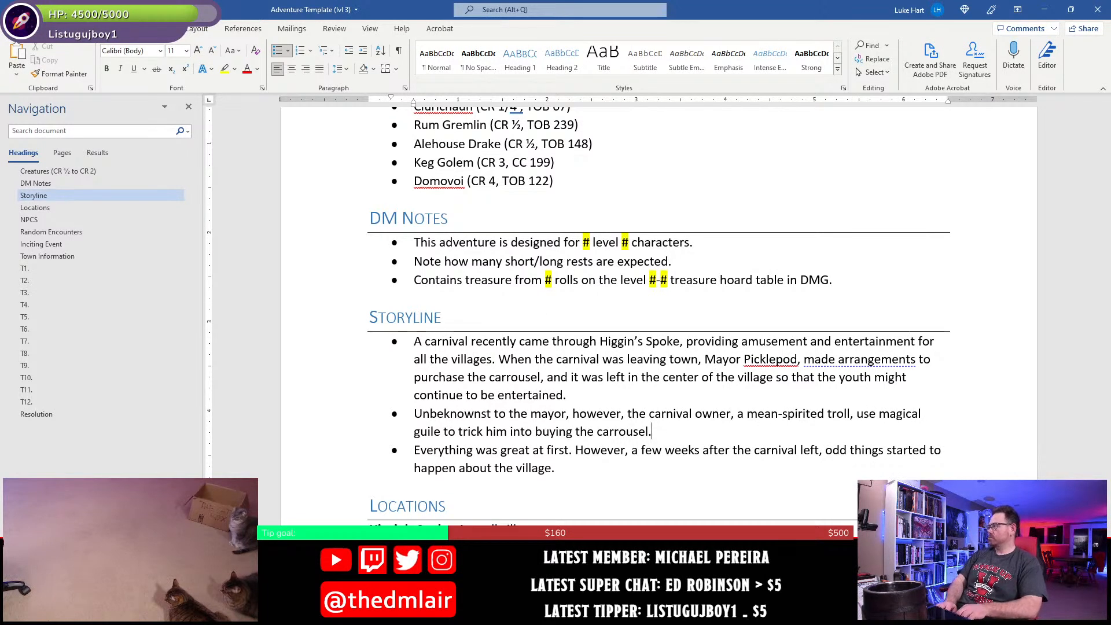
- Start another sentence in the middle Storyline bullet with "For the carrousel is actually a magical conduit to the"
{"action": "type", "text": "For the carrousel si"}
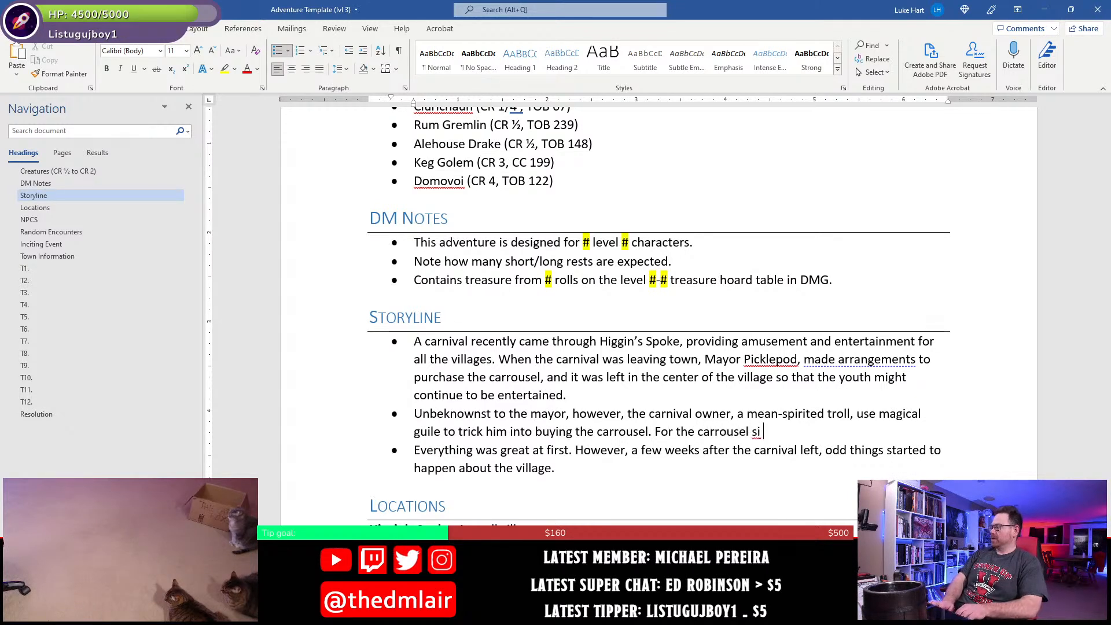
{"action": "type", "text": "s ac"}
{"action": "key", "text": "BackSpace"}
{"action": "type", "text": "actually a"}
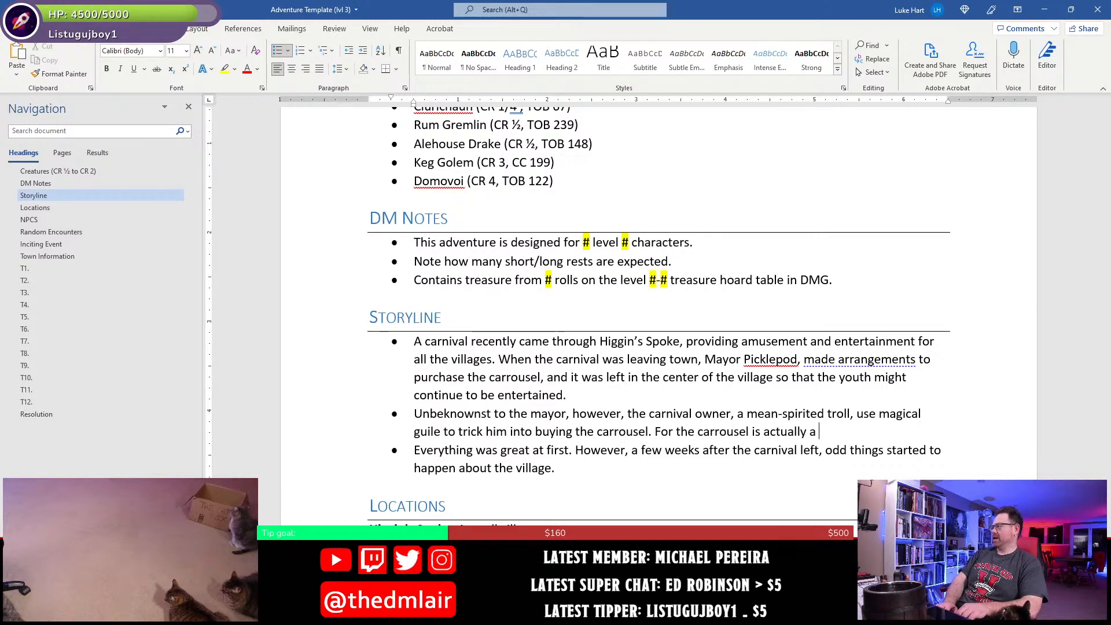
{"action": "type", "text": "magical conduit to the "}
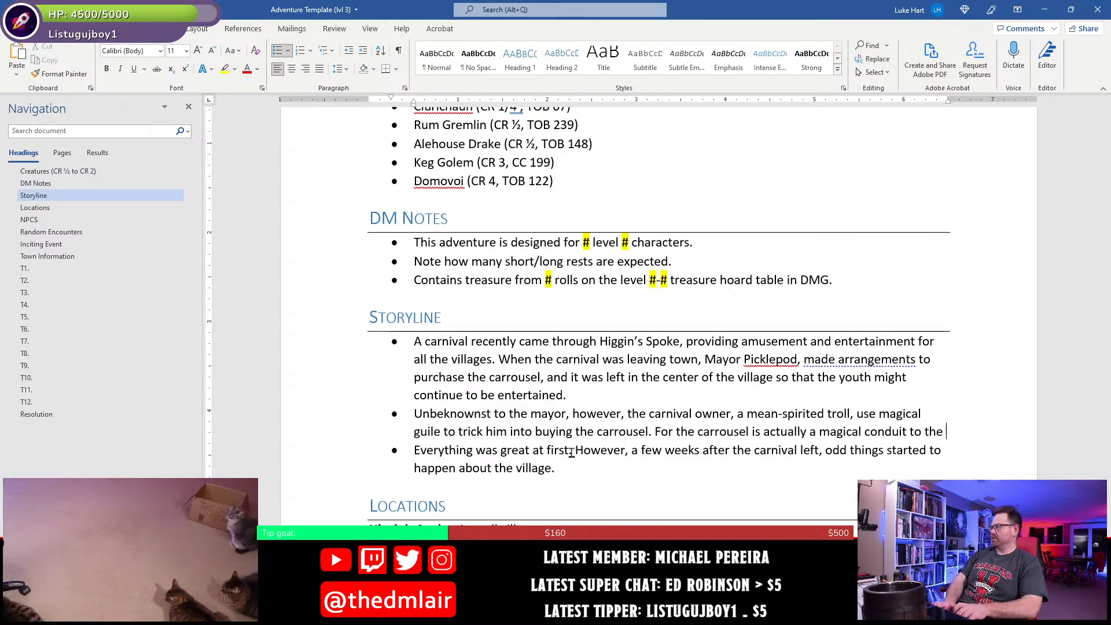
{"action": "type", "text": "Fey"}
- Finish the conduit sentence with "fey plane, allowing creatures there to travel into the material plane."
{"action": "key", "text": "BackSpace"}
{"action": "key", "text": "BackSpace"}
{"action": "key", "text": "BackSpace"}
{"action": "type", "text": "fey plane"}
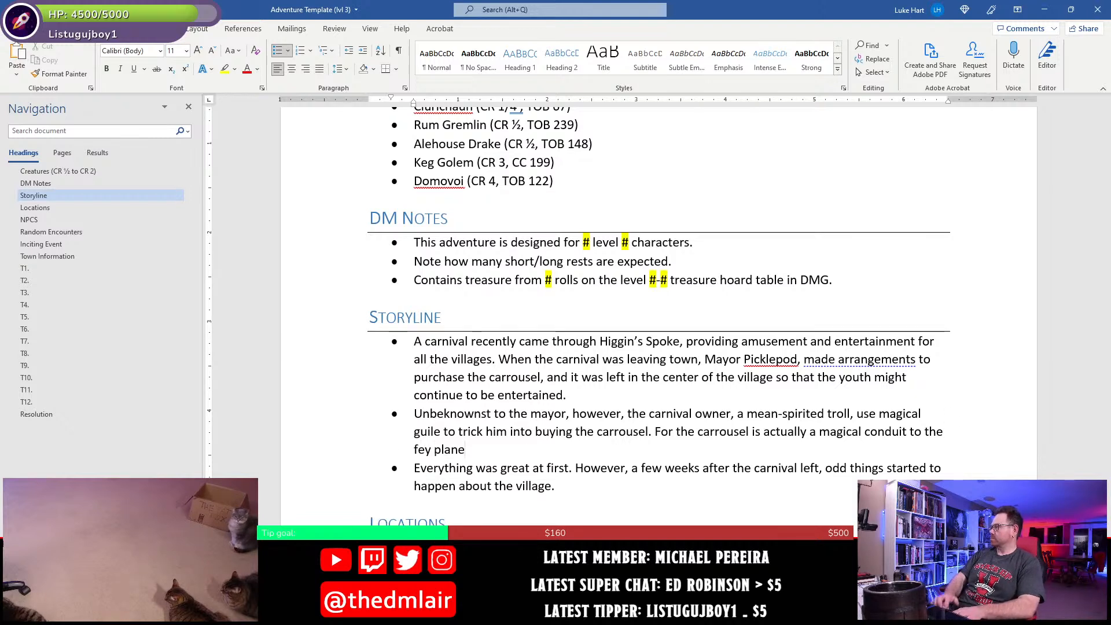
{"action": "type", "text": ", allowing creatures there to travel into the material plan."}
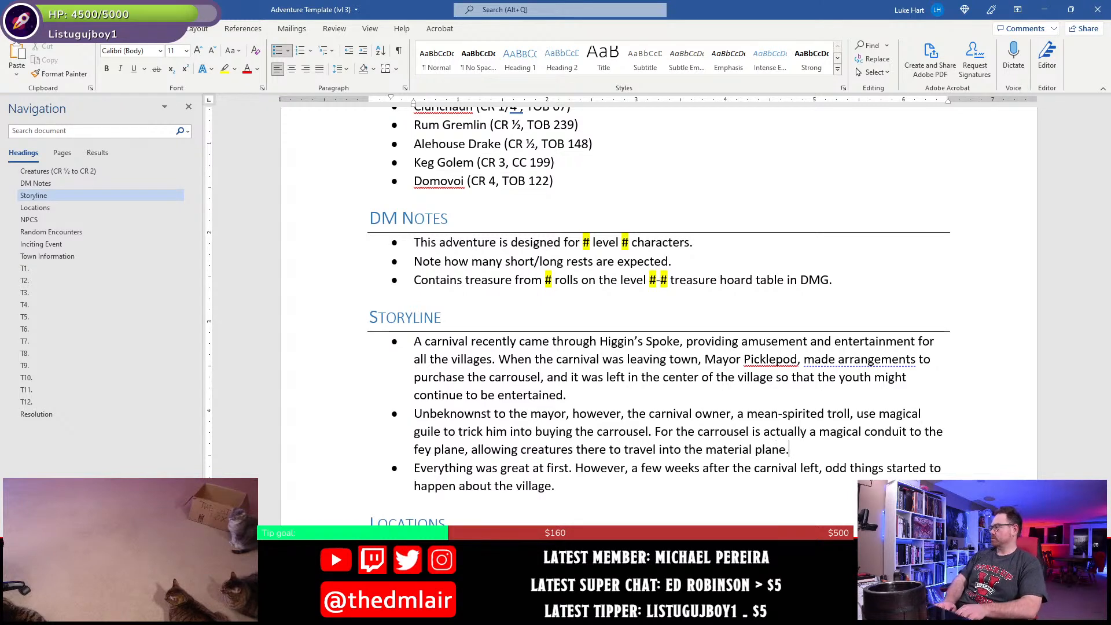
- Name the troll in the middle Storyline bullet by inserting "name Grumbles" after "a mean-spirited troll"
{"action": "key", "text": "Up"}
{"action": "key", "text": "Up"}
{"action": "key", "text": "Right"}
{"action": "key", "text": "Right"}
{"action": "key", "text": "Right"}
{"action": "key", "text": "Right"}
{"action": "key", "text": "Right"}
{"action": "key", "text": "Right"}
{"action": "key", "text": "Right"}
{"action": "key", "text": "Right"}
{"action": "key", "text": "Right"}
{"action": "key", "text": "Right"}
{"action": "key", "text": "Right"}
{"action": "key", "text": "Right"}
{"action": "key", "text": "Right"}
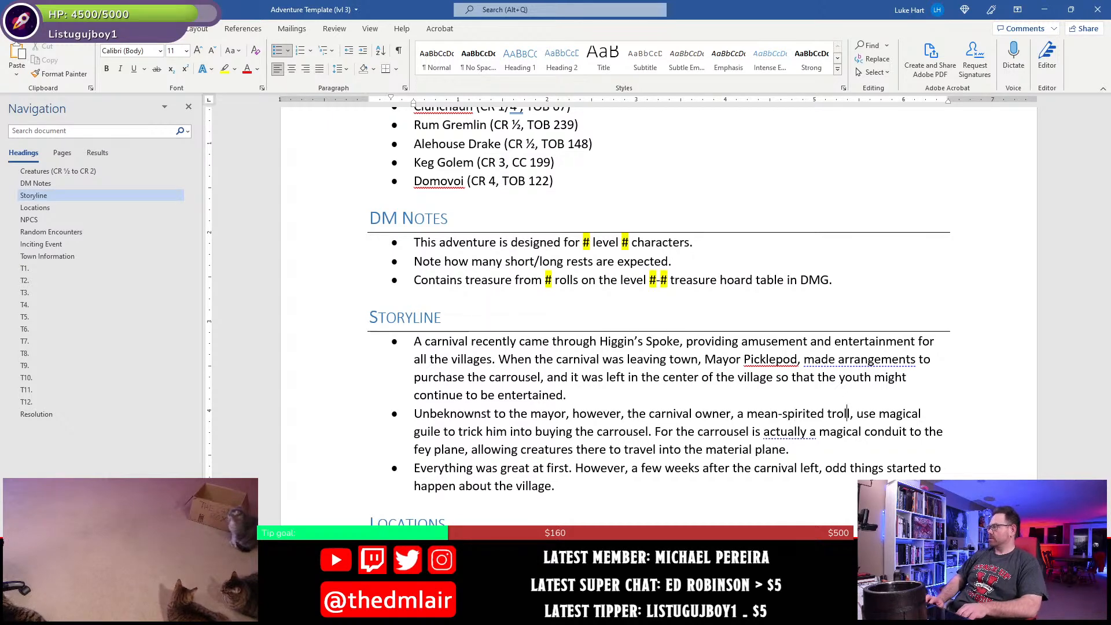
{"action": "type", "text": "name Gru"}
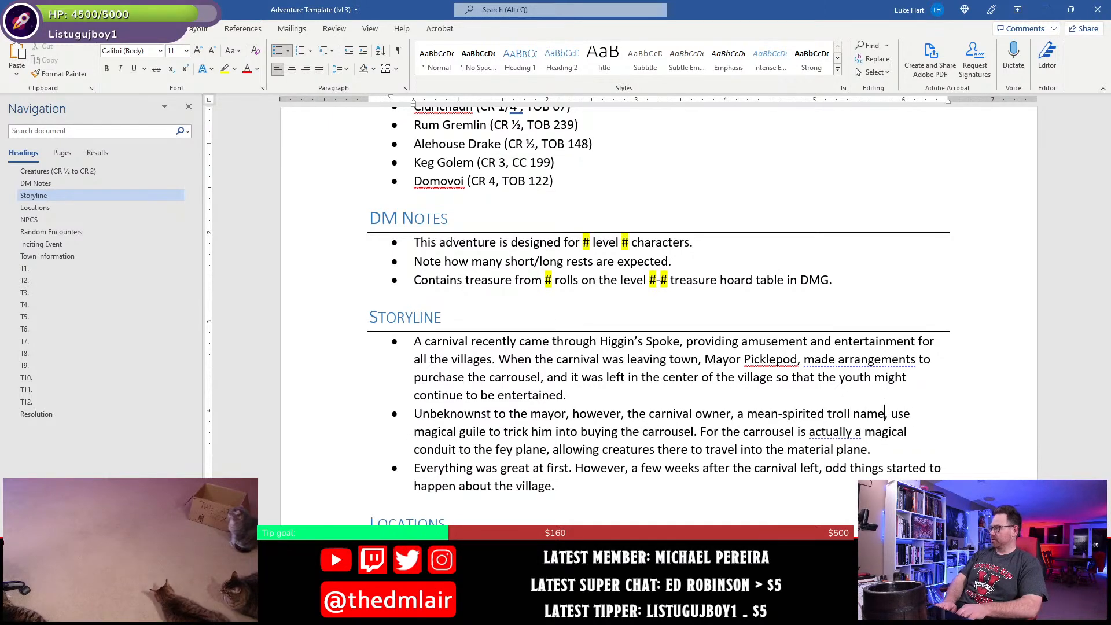
{"action": "type", "text": "mbles"}
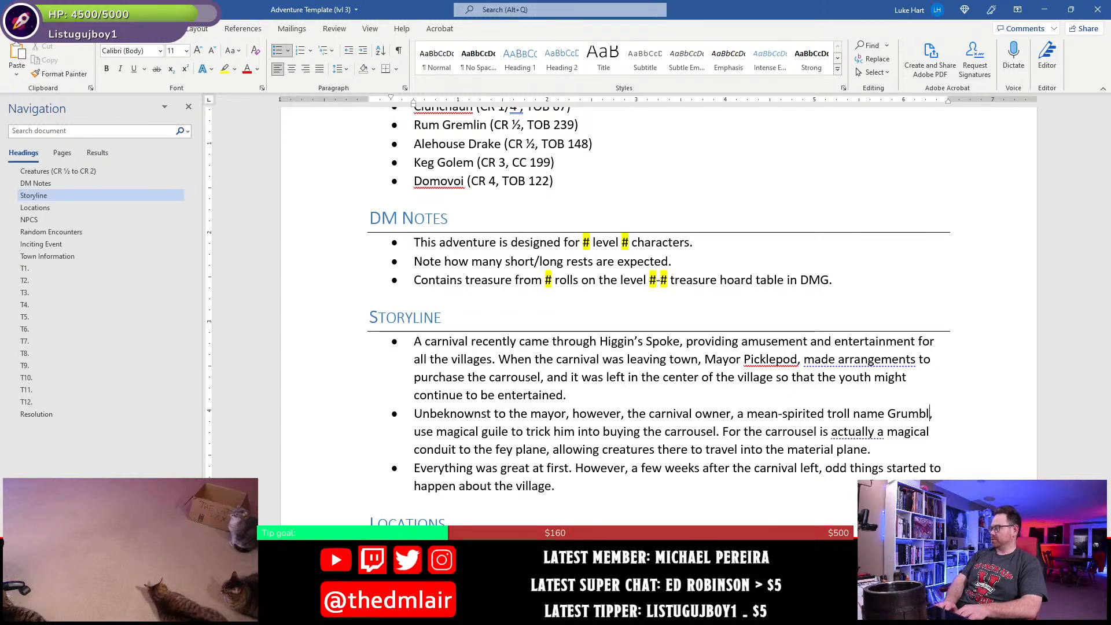
{"action": "key", "text": "Down"}
{"action": "key", "text": "Down"}
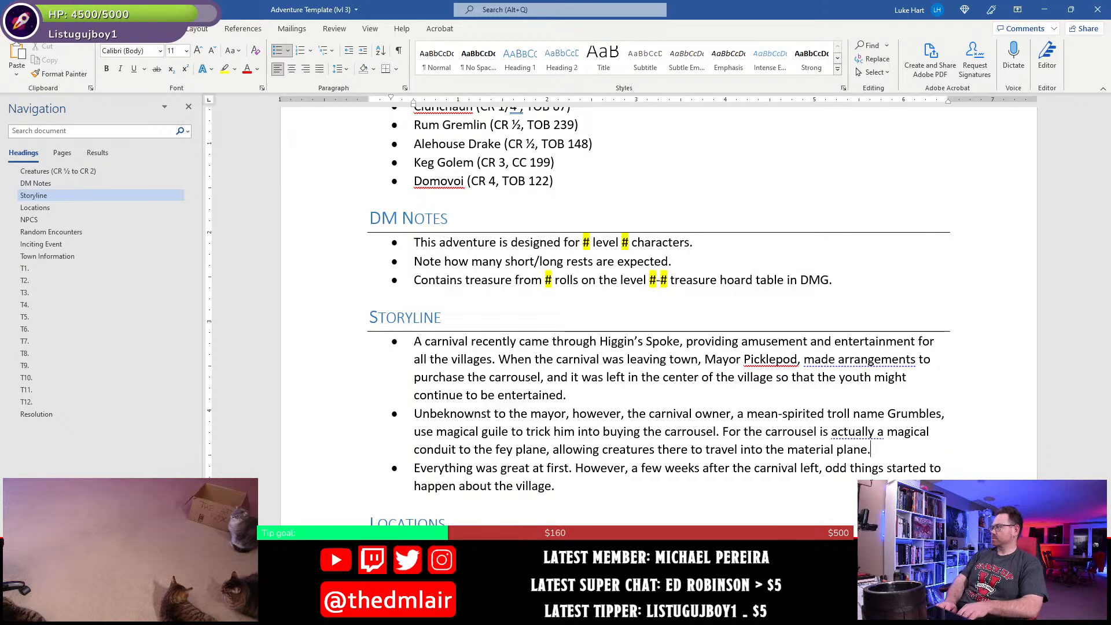
{"action": "type", "text": "Grumbles has "}
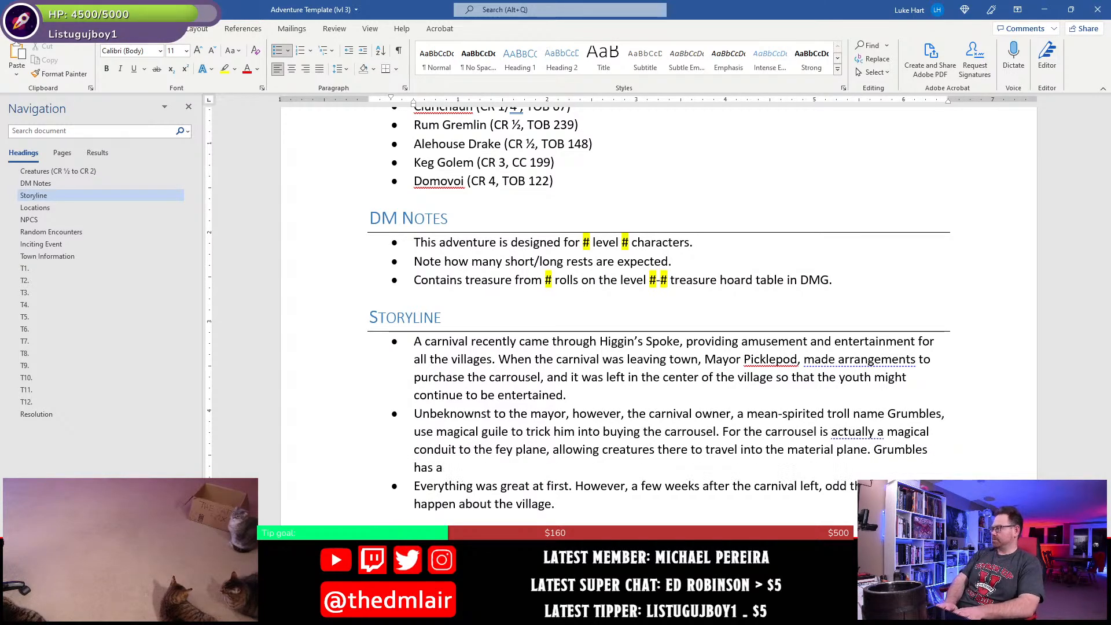
{"action": "type", "text": "a"}
{"action": "key", "text": "BackSpace"}
{"action": "key", "text": "BackSpace"}
{"action": "key", "text": "BackSpace"}
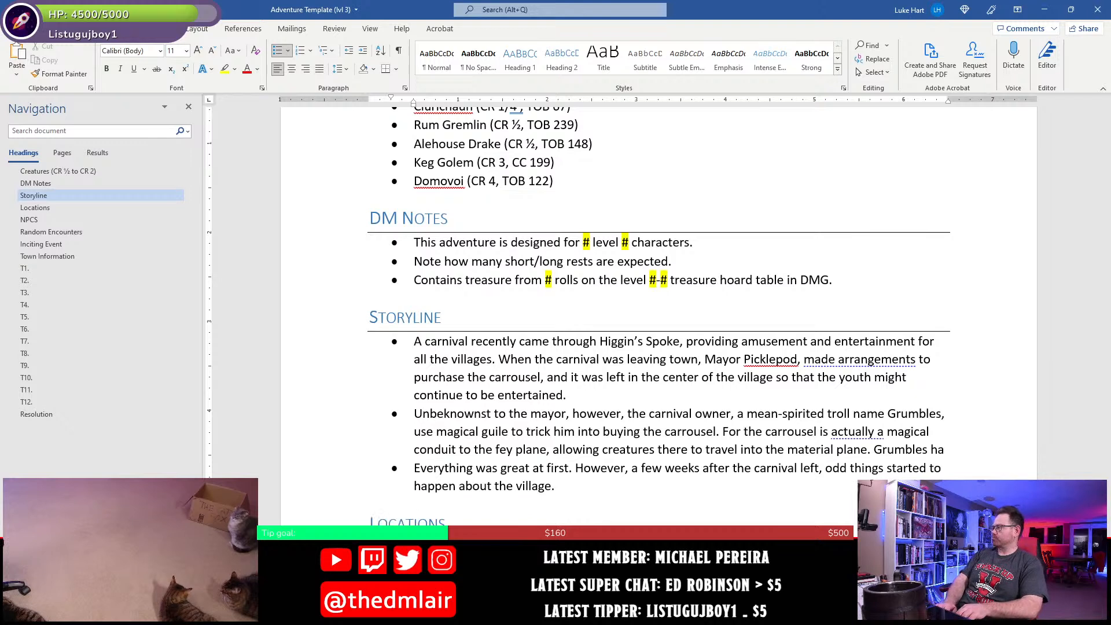
{"action": "type", "text": "d a group of m"}
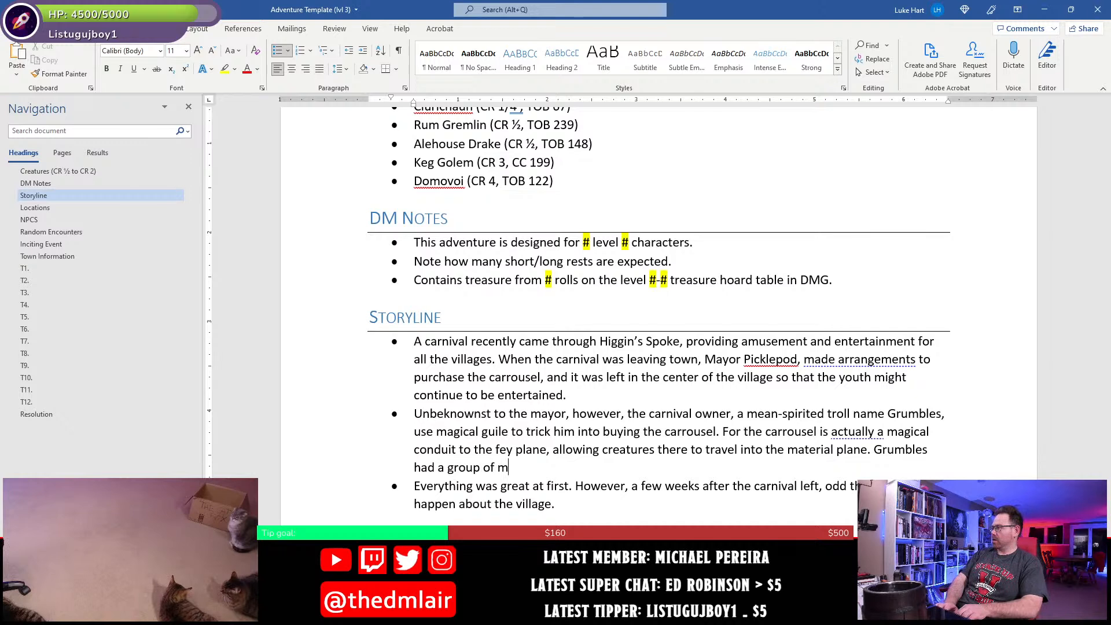
{"action": "key", "text": "BackSpace"}
{"action": "type", "text": "follow"}
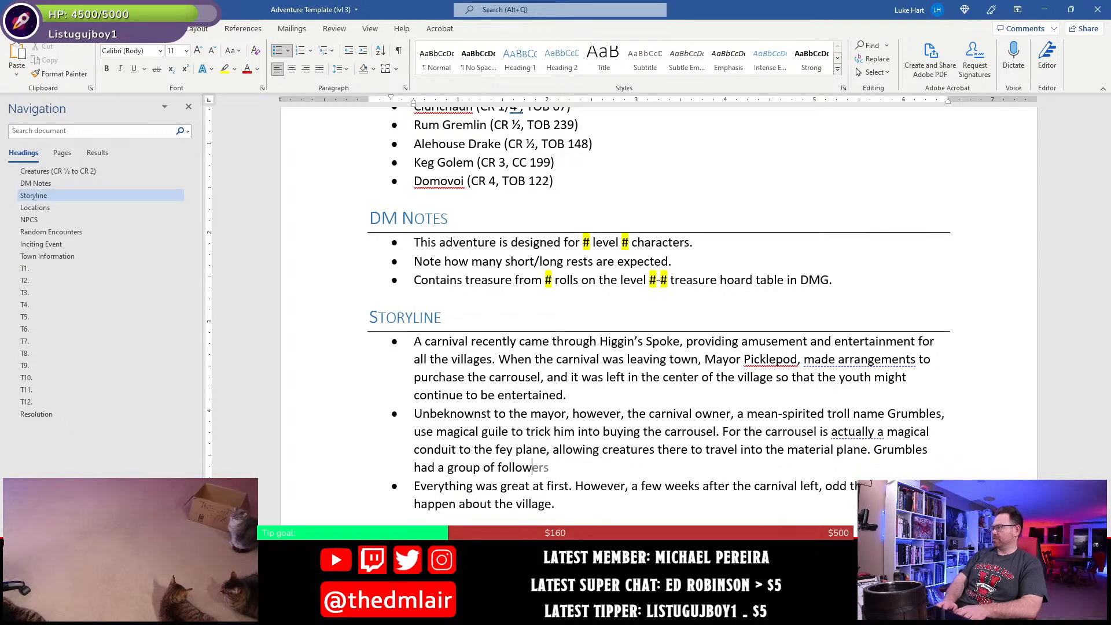
{"action": "key", "text": "BackSpace"}
{"action": "key", "text": "ctrl+shift+Left"}
{"action": "key", "text": "ctrl+shift+Left"}
{"action": "key", "text": "ctrl+shift+Left"}
{"action": "key", "text": "ctrl+shift+Left"}
{"action": "key", "text": "ctrl+shift+Left"}
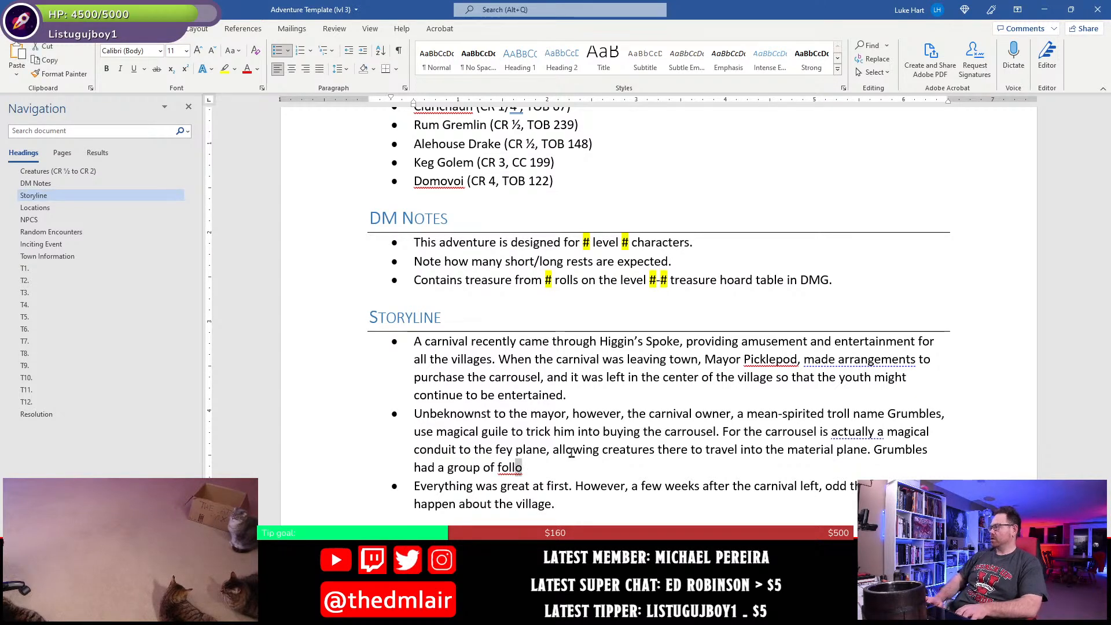
{"action": "key", "text": "shift+Left"}
{"action": "key", "text": "shift+Left"}
{"action": "key", "text": "shift+Left"}
{"action": "key", "text": "shift+Left"}
{"action": "key", "text": "shift+Left"}
{"action": "key", "text": "shift+Left"}
{"action": "key", "text": "shift+Left"}
{"action": "key", "text": "shift+Left"}
{"action": "key", "text": "shift+Left"}
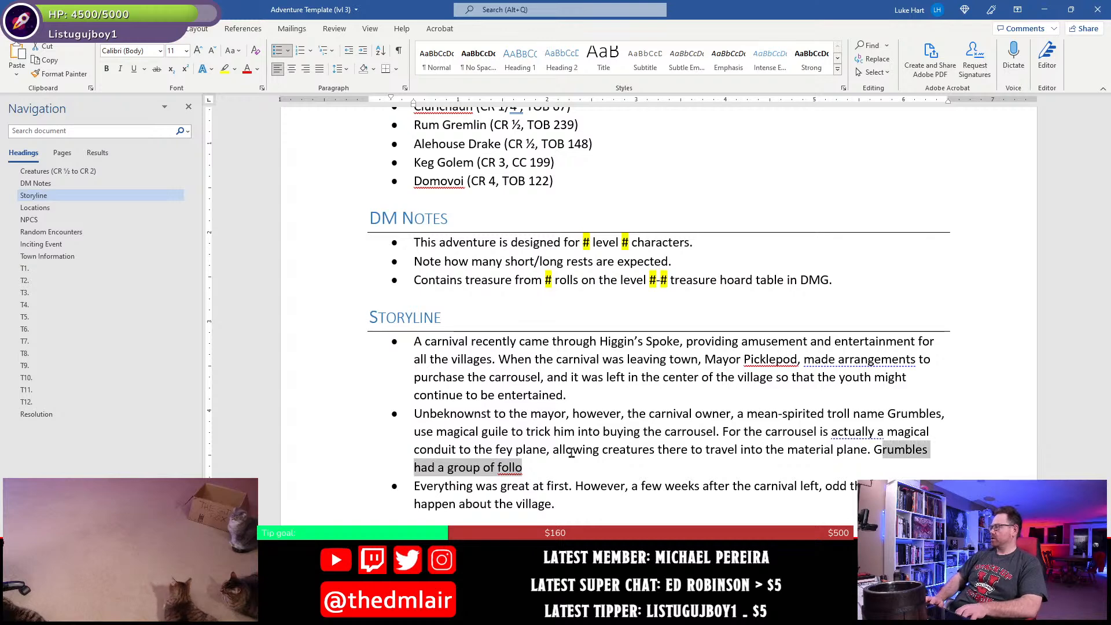
{"action": "key", "text": "BackSpace"}
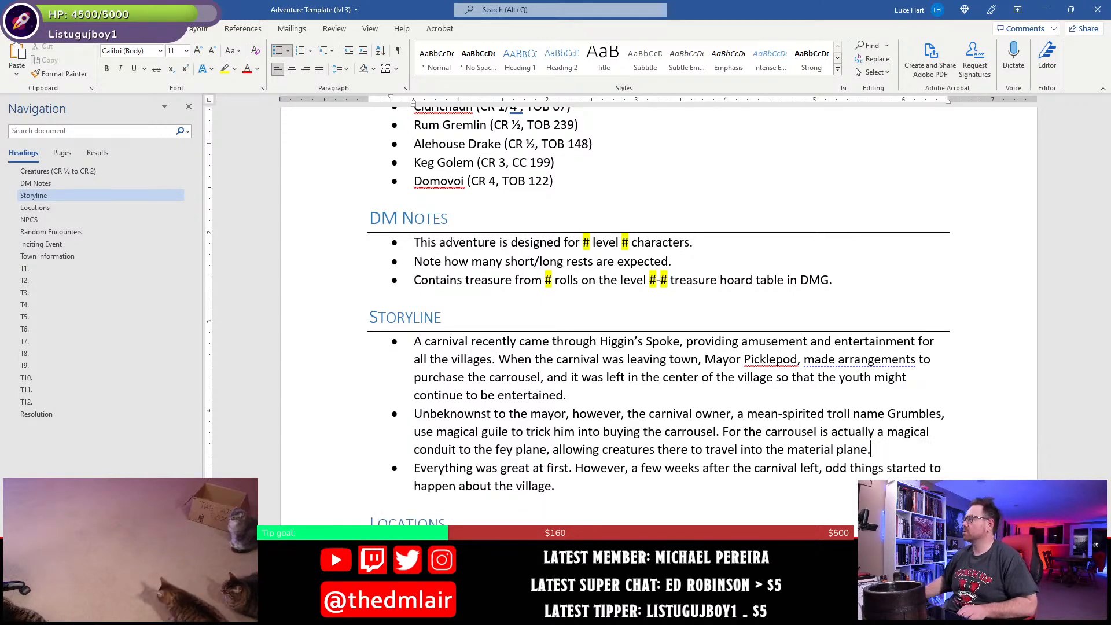
- Continue the last Storyline bullet with "People noticed small creatures out of the corner of their eyes that disappeared"
{"action": "scroll", "coordinate": [596, 307], "scroll_direction": "down", "scroll_amount": 2}
{"action": "left_click", "coordinate": [651, 334]}
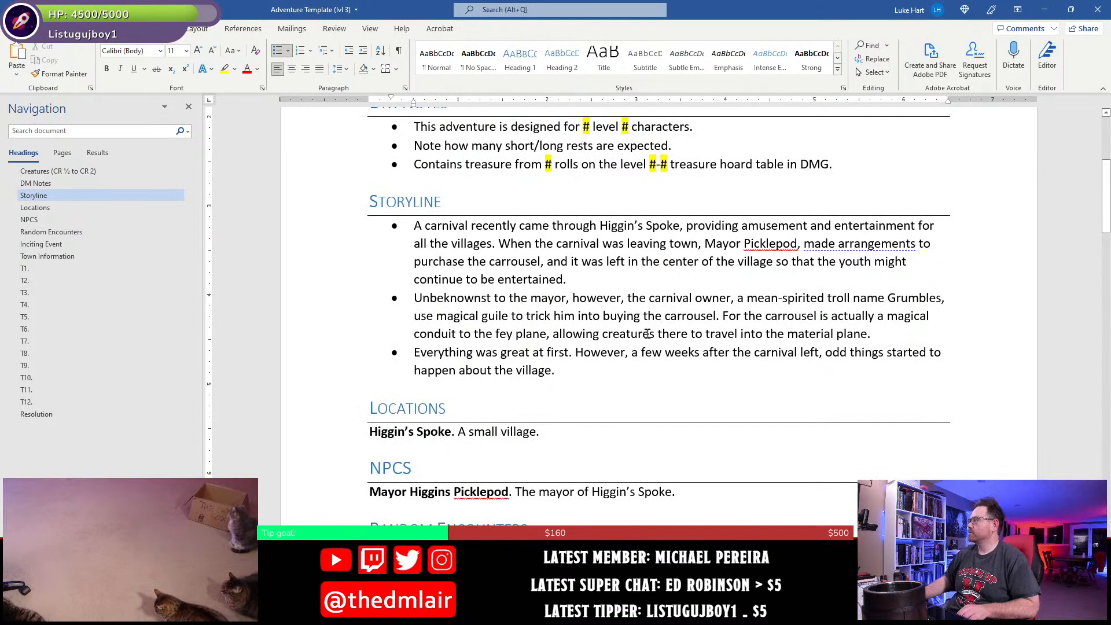
{"action": "left_click", "coordinate": [582, 356]}
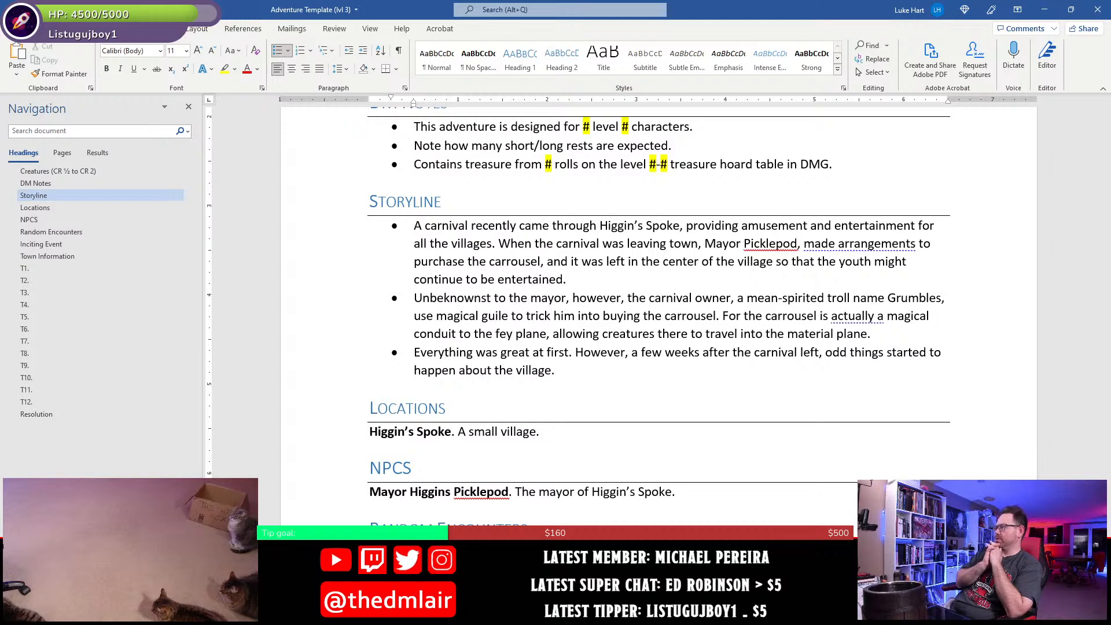
{"action": "type", "text": "People "}
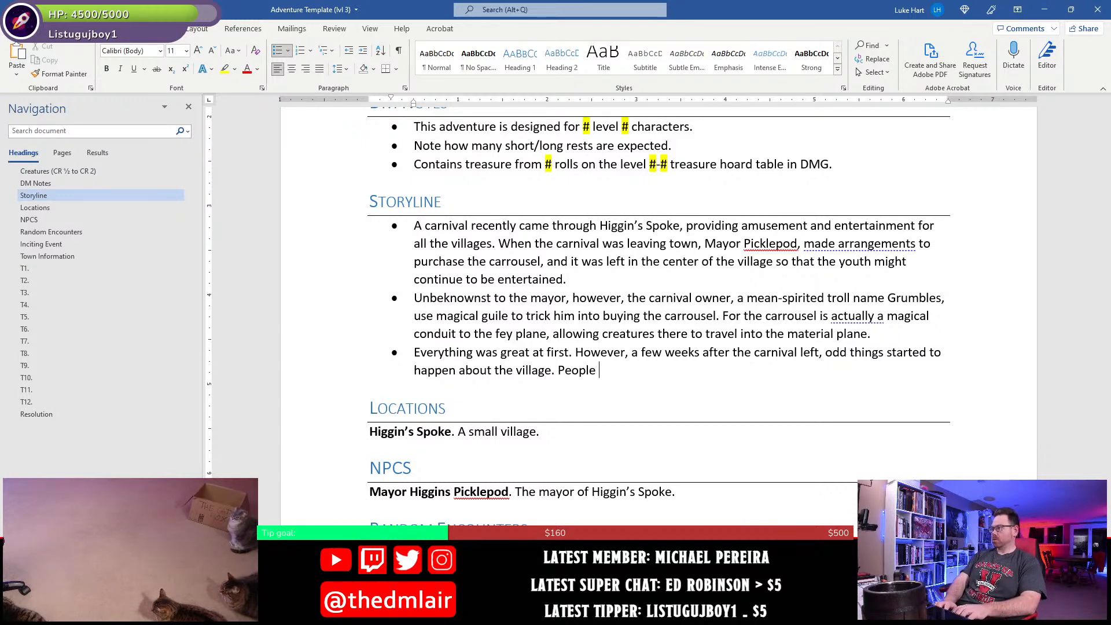
{"action": "type", "text": "noticed "}
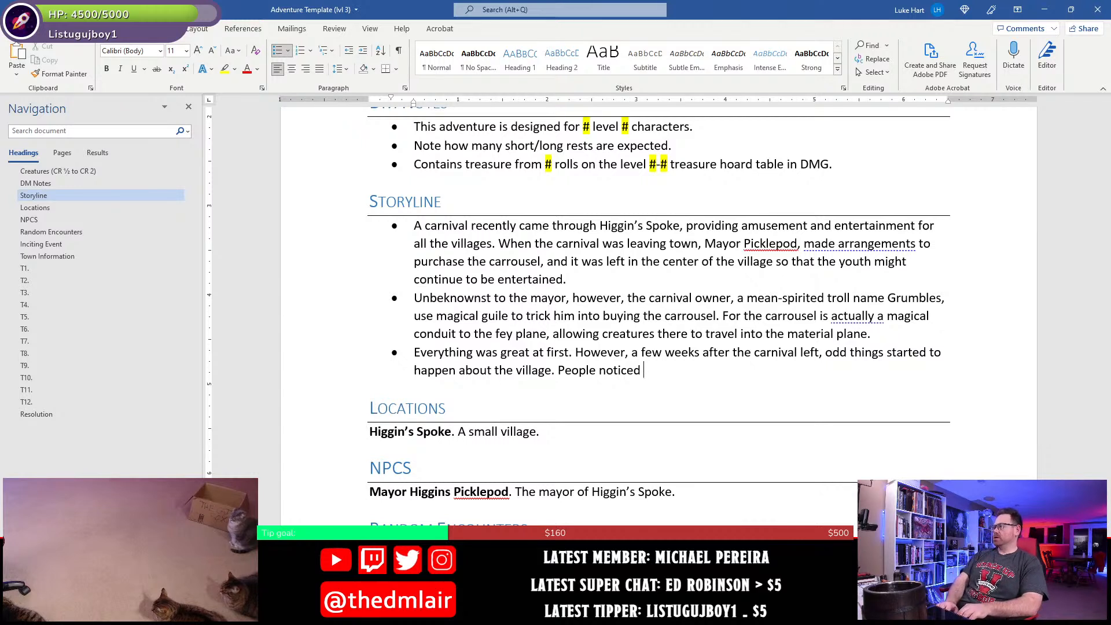
{"action": "type", "text": "sm"}
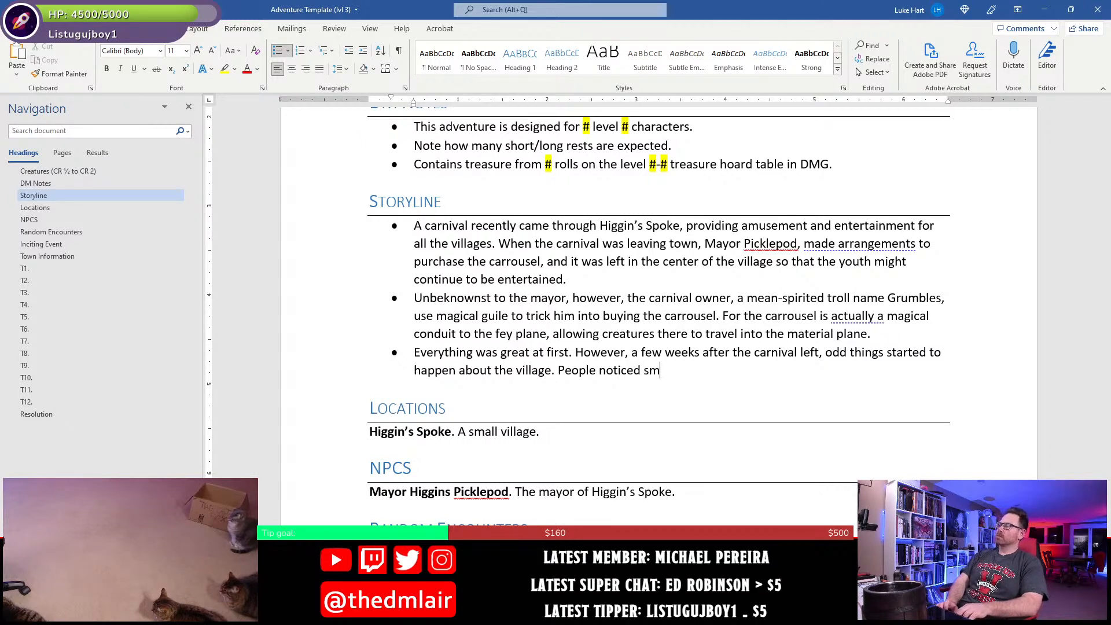
{"action": "type", "text": "all c"}
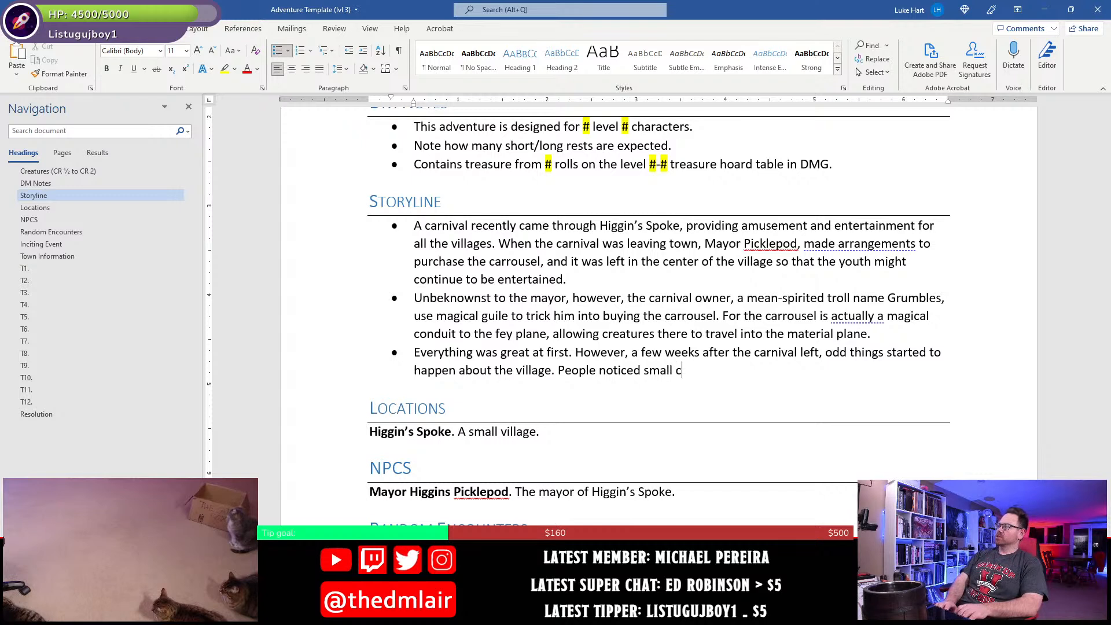
{"action": "type", "text": "reatures out fof the corner oc t"}
{"action": "key", "text": "BackSpace"}
{"action": "type", "text": "f their eyes that disappear"}
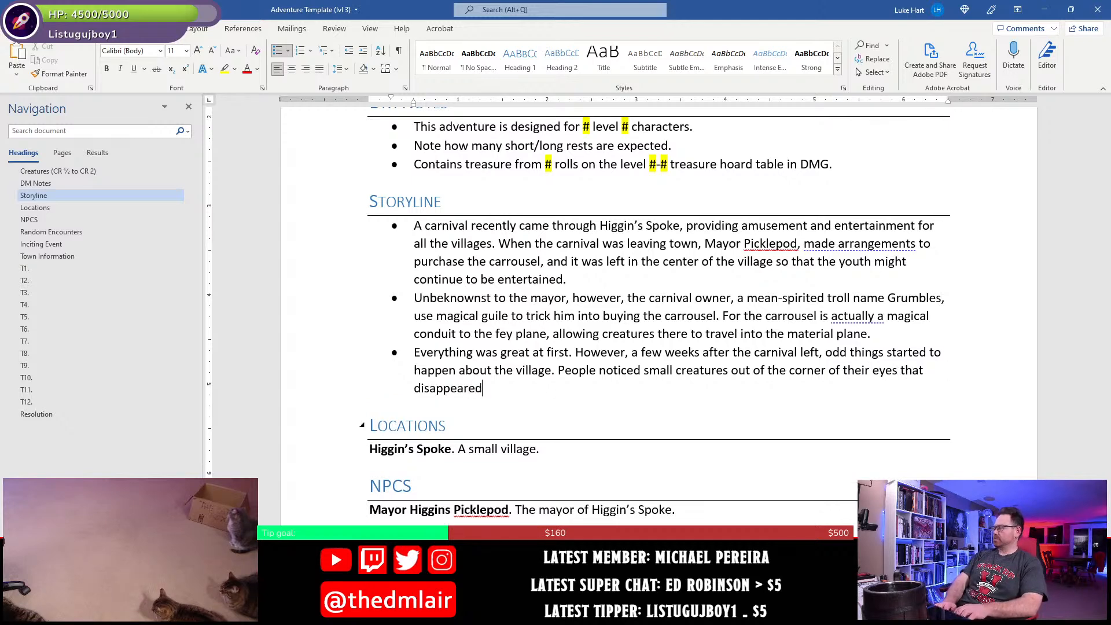
{"action": "type", "text": "ed wen they"}
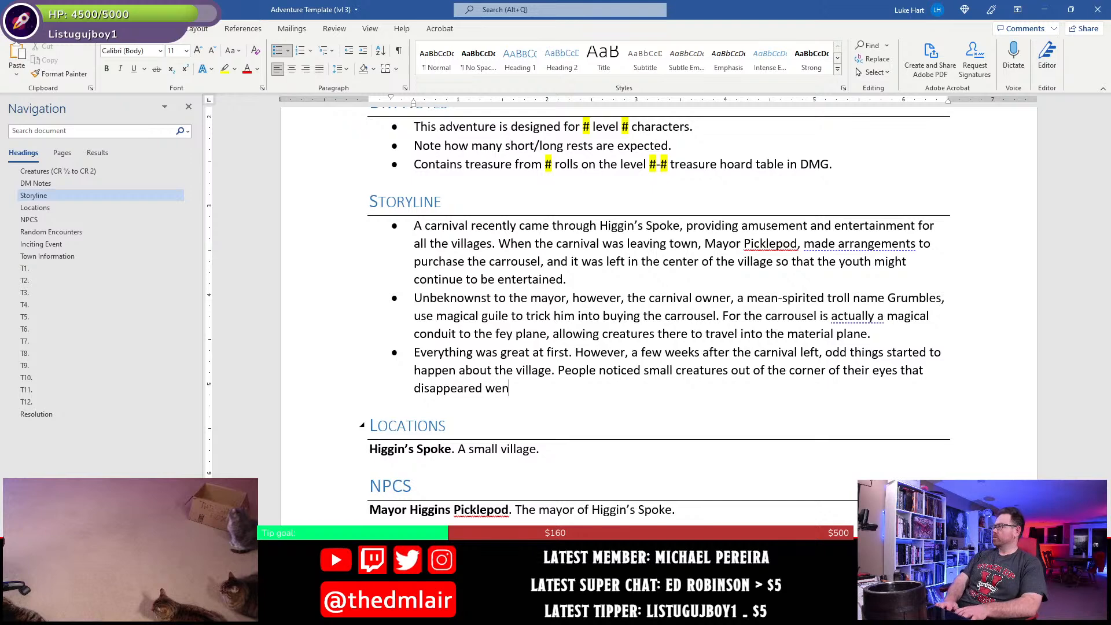
- Extend the sentence about the small creatures with "when they turned their heads"
{"action": "key", "text": "BackSpace"}
{"action": "key", "text": "BackSpace"}
{"action": "key", "text": "BackSpace"}
{"action": "key", "text": "BackSpace"}
{"action": "key", "text": "BackSpace"}
{"action": "key", "text": "BackSpace"}
{"action": "type", "text": "hye"}
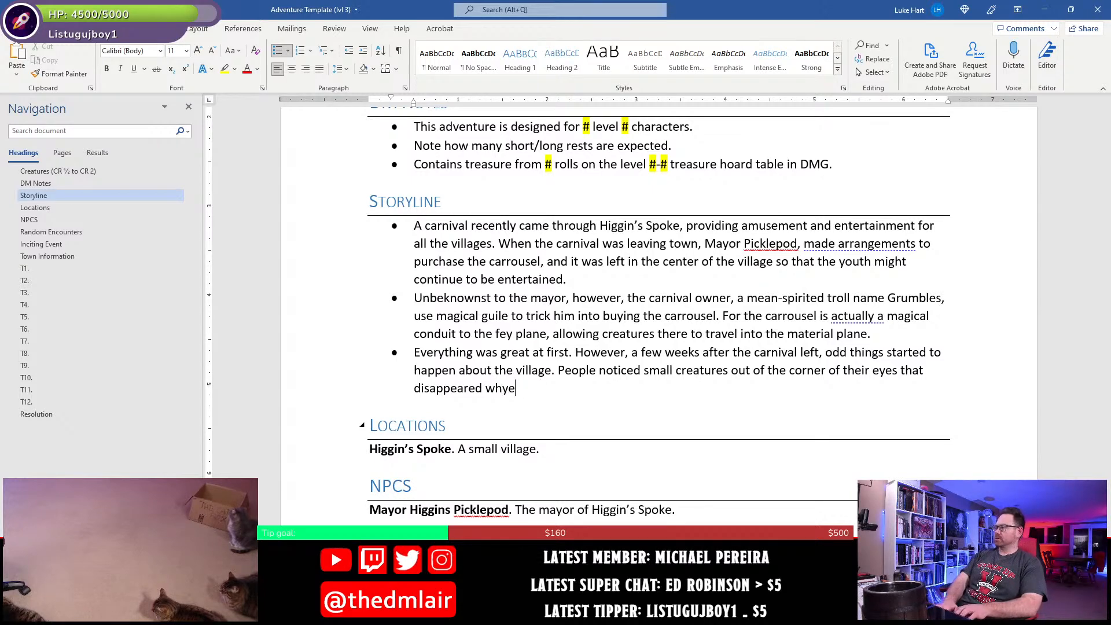
{"action": "key", "text": "BackSpace"}
{"action": "key", "text": "BackSpace"}
{"action": "type", "text": "en they t"}
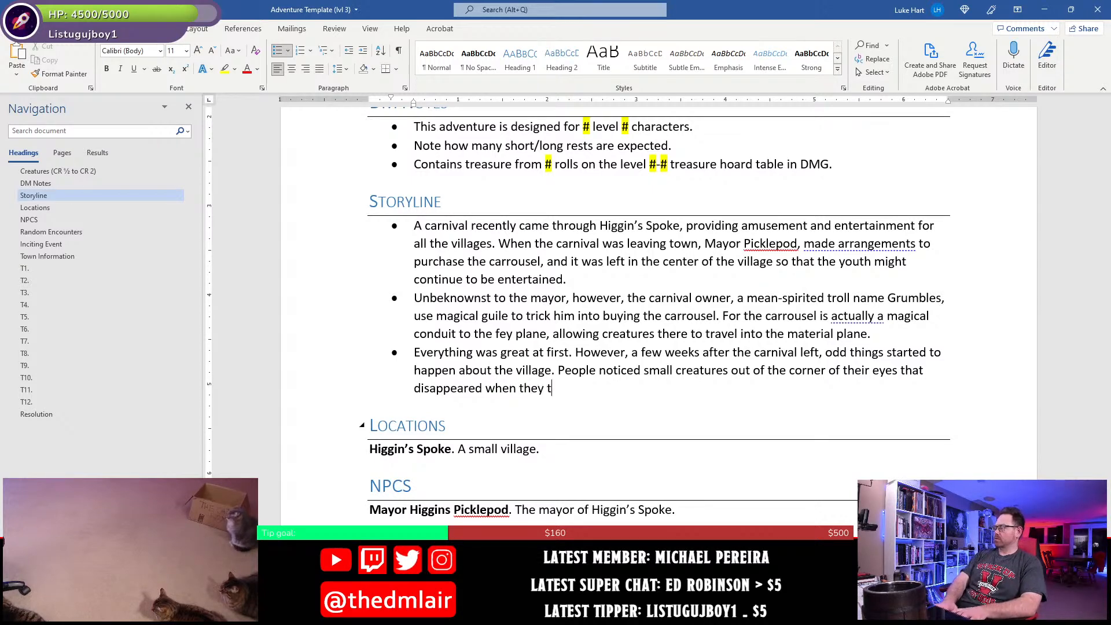
{"action": "type", "text": "urned their "}
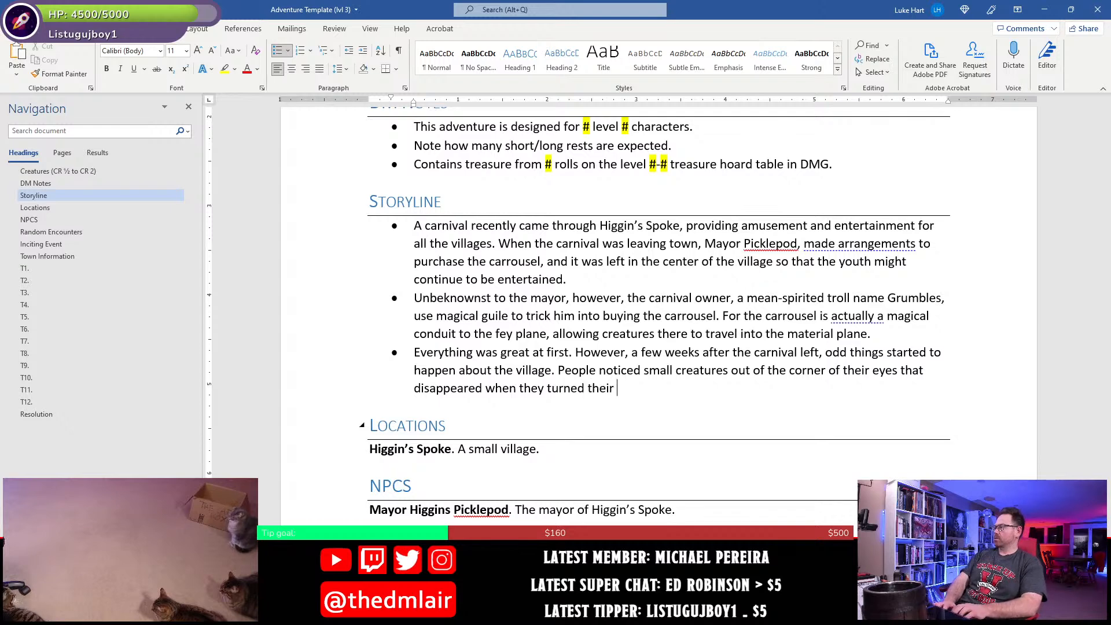
{"action": "type", "text": "heads, and small pra"}
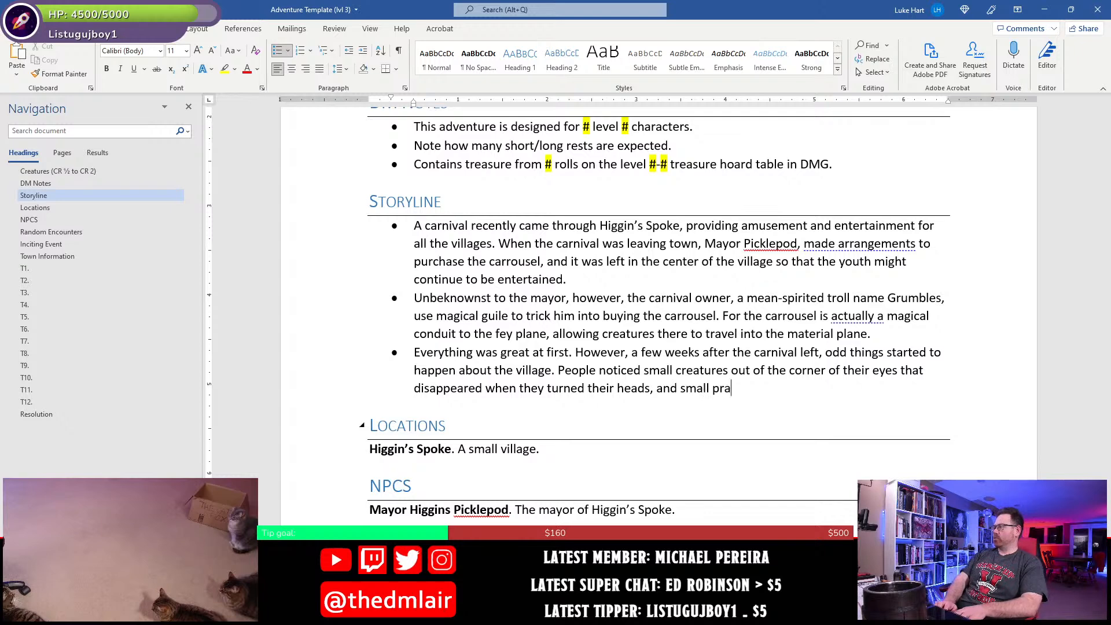
{"action": "type", "text": "nks "}
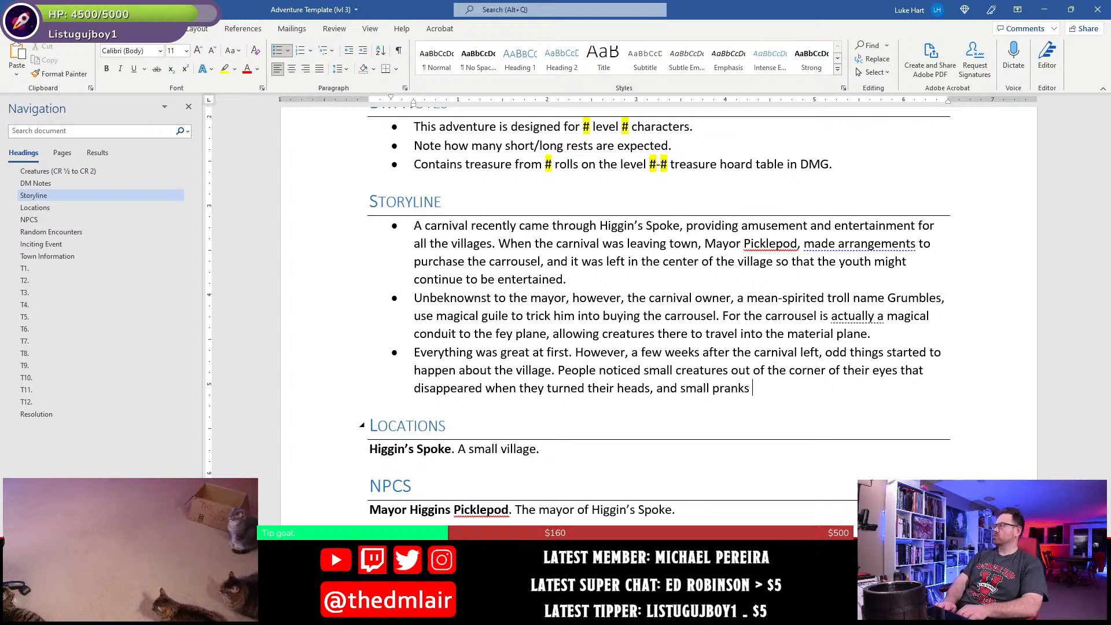
{"action": "type", "text": "w"}
- Add ", and small pranks started to occur all about the village" to the sentence in the last Storyline bullet
{"action": "key", "text": "BackSpace"}
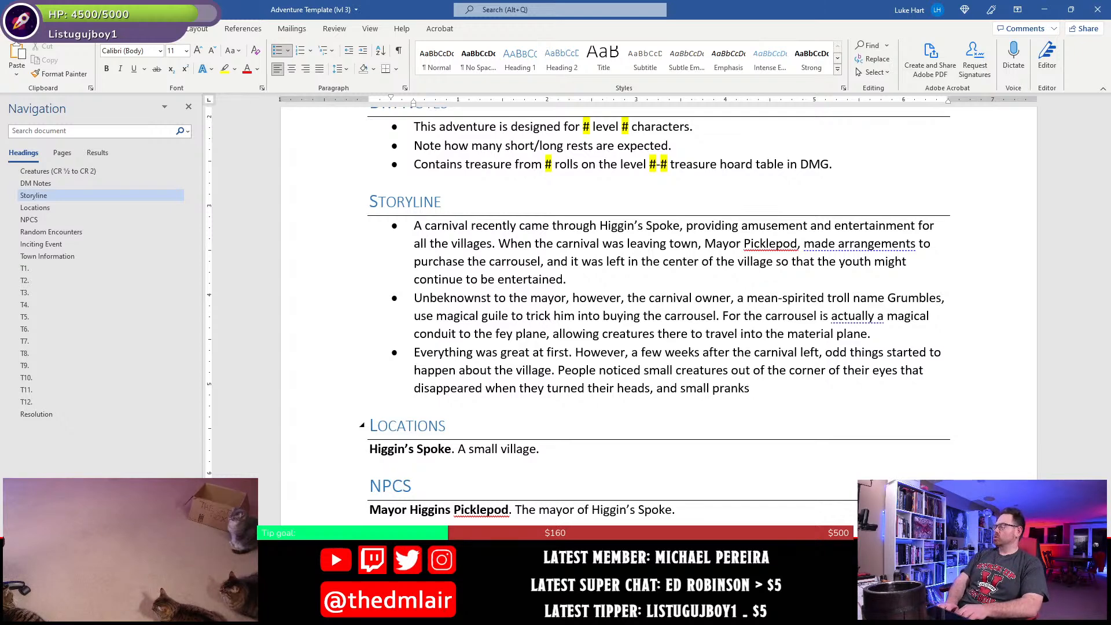
{"action": "type", "text": "tarted to "}
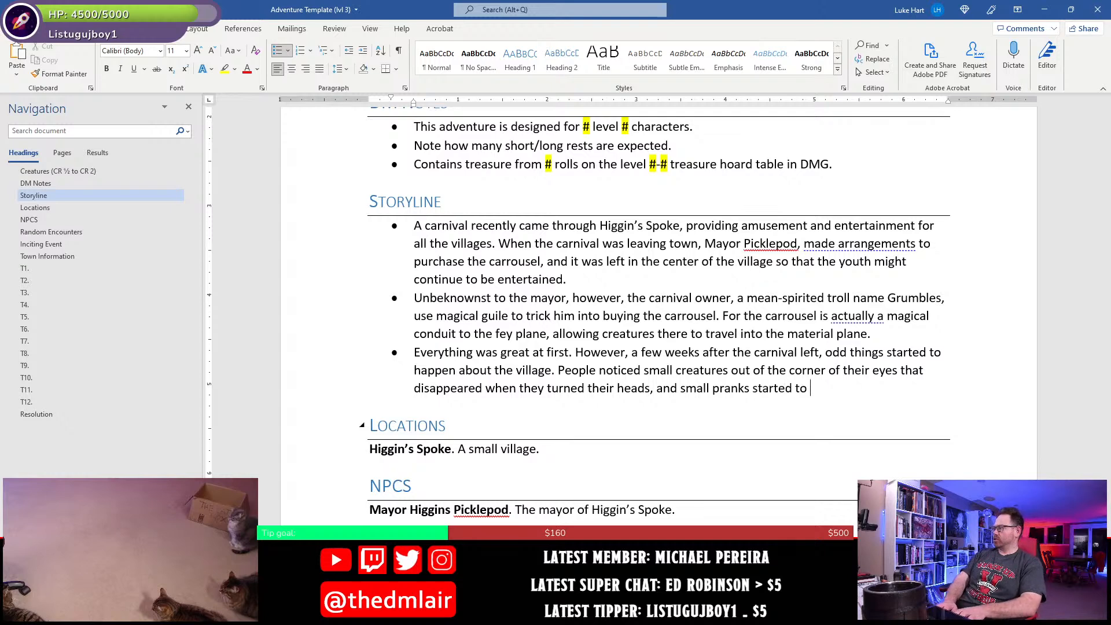
{"action": "type", "text": "occur all about the village"}
{"action": "type", "text": ", with the pur"}
{"action": "type", "text": "potrato"}
{"action": "type", "text": "rs not"}
- Finish the pranks sentence with ", with the purpotrators not to be found."
{"action": "key", "text": "BackSpace"}
{"action": "key", "text": "BackSpace"}
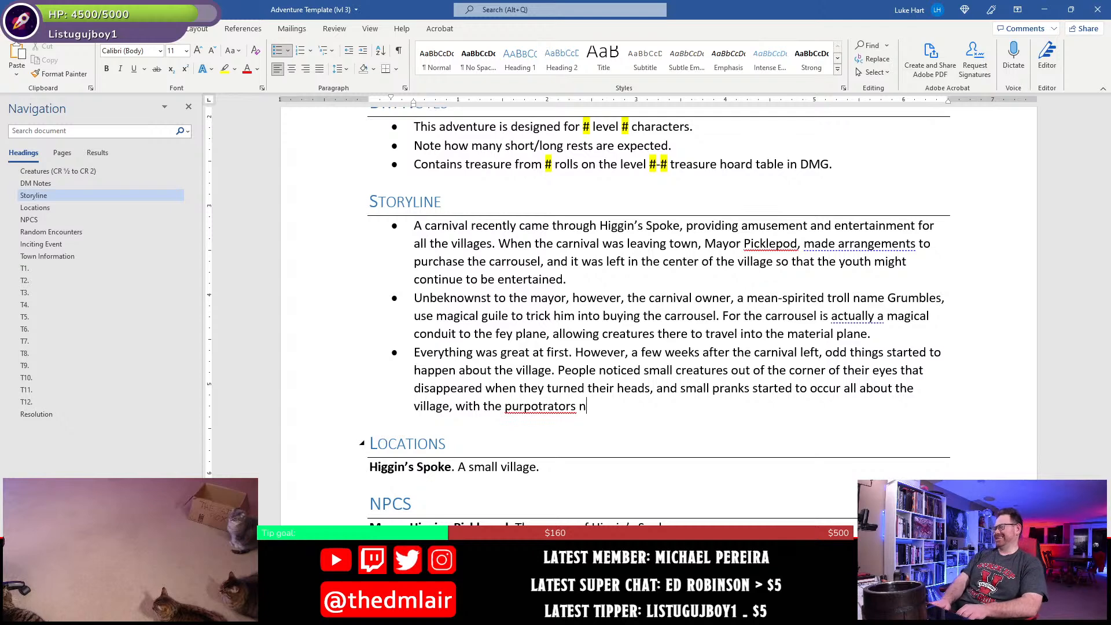
{"action": "type", "text": "ot to be found."}
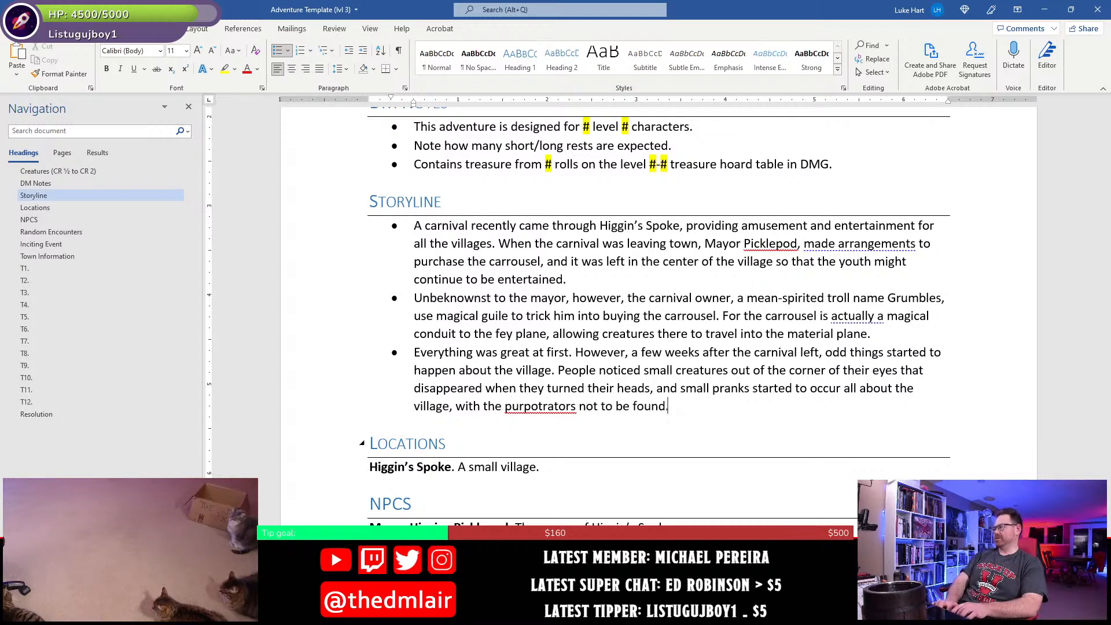
- Correct the misspelled word in the last Storyline bullet to "perpetrators" and add an empty bullet below it
{"action": "right_click", "coordinate": [537, 408]}
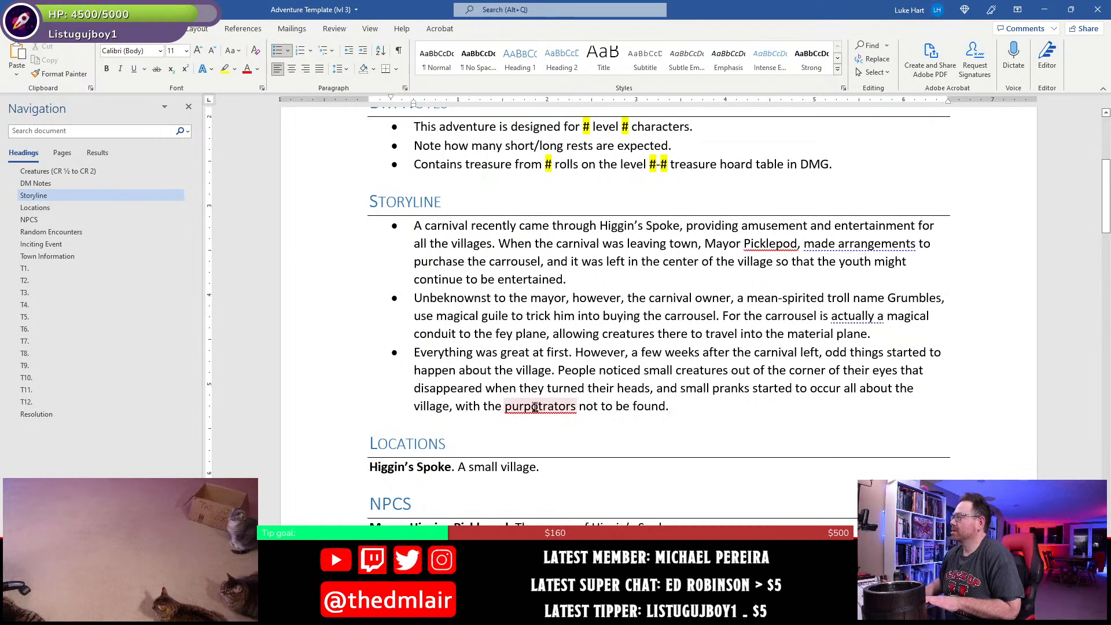
{"action": "left_click", "coordinate": [600, 429]}
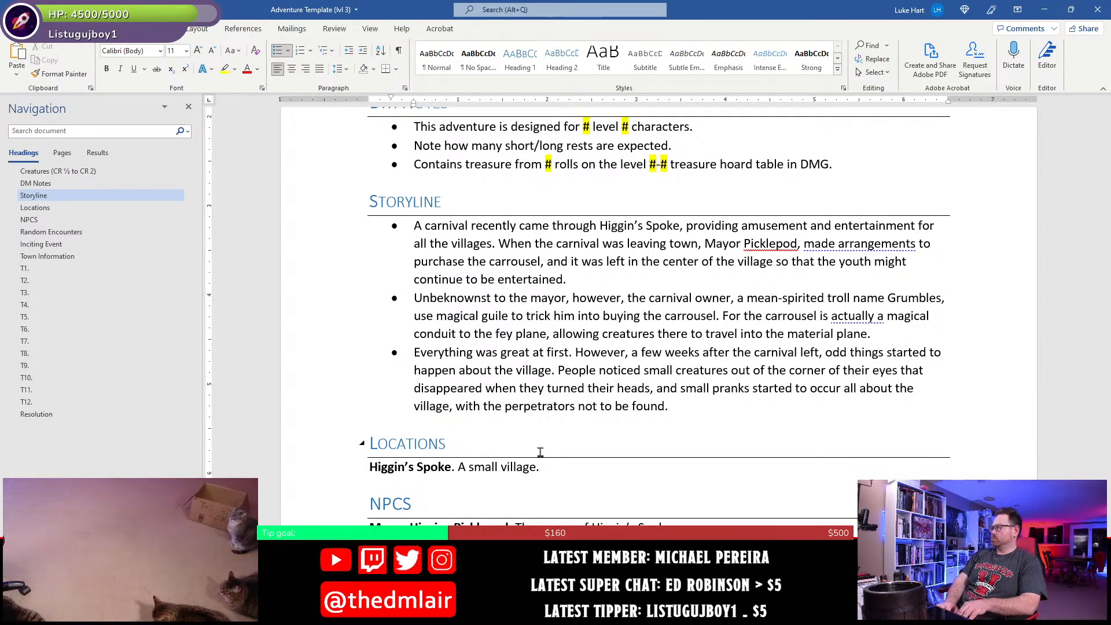
{"action": "key", "text": "Return"}
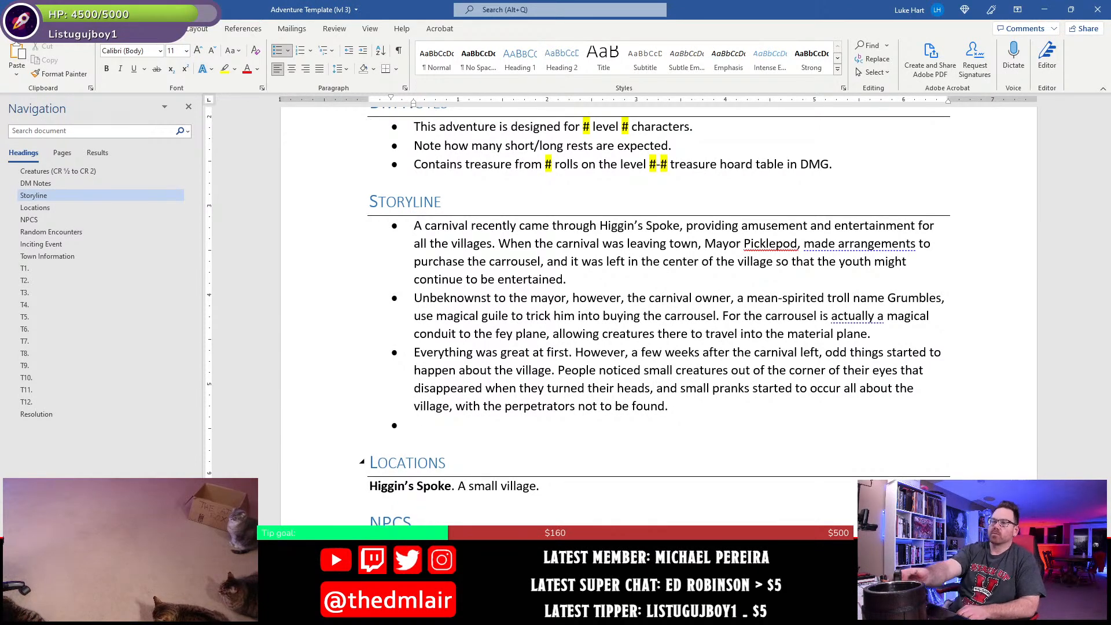
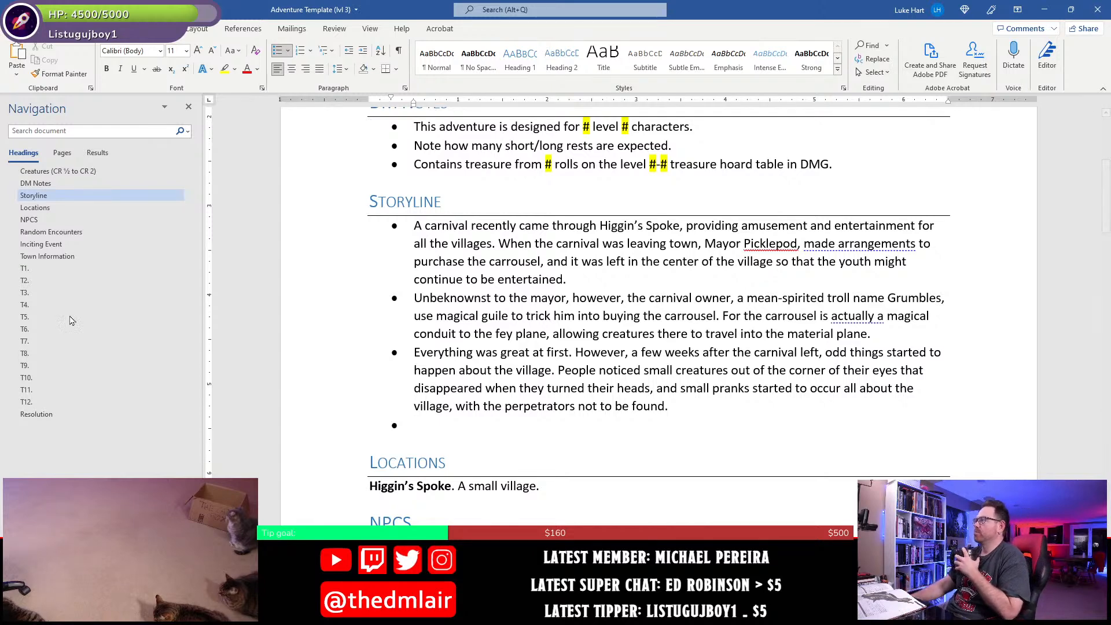
- Begin the empty last Storyline bullet with "Furthermore, "
{"action": "scroll", "coordinate": [565, 361], "scroll_direction": "up", "scroll_amount": 1}
{"action": "scroll", "coordinate": [565, 362], "scroll_direction": "up", "scroll_amount": 2}
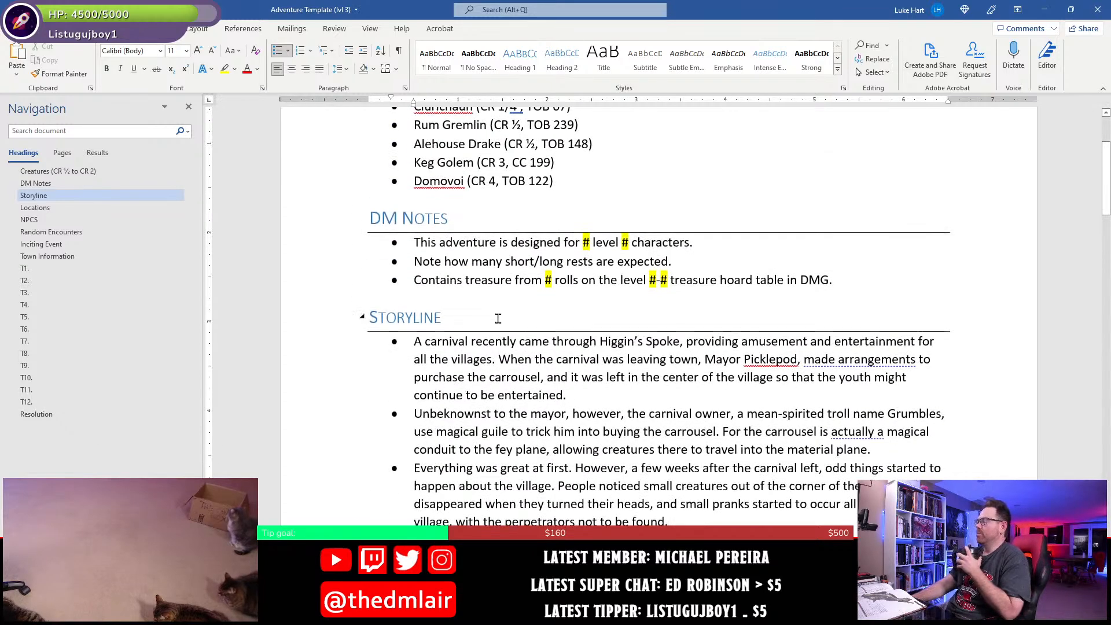
{"action": "scroll", "coordinate": [532, 313], "scroll_direction": "down", "scroll_amount": 3}
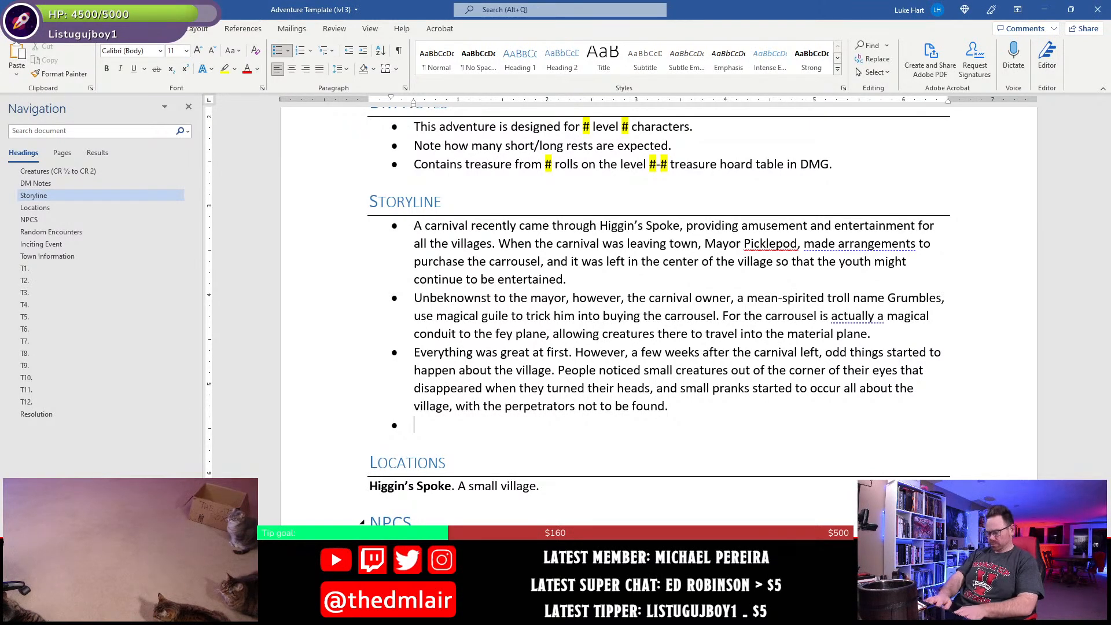
{"action": "type", "text": "urhterm"}
{"action": "key", "text": "BackSpace"}
{"action": "key", "text": "BackSpace"}
{"action": "key", "text": "BackSpace"}
{"action": "key", "text": "BackSpace"}
{"action": "key", "text": "BackSpace"}
{"action": "type", "text": "thermore, "}
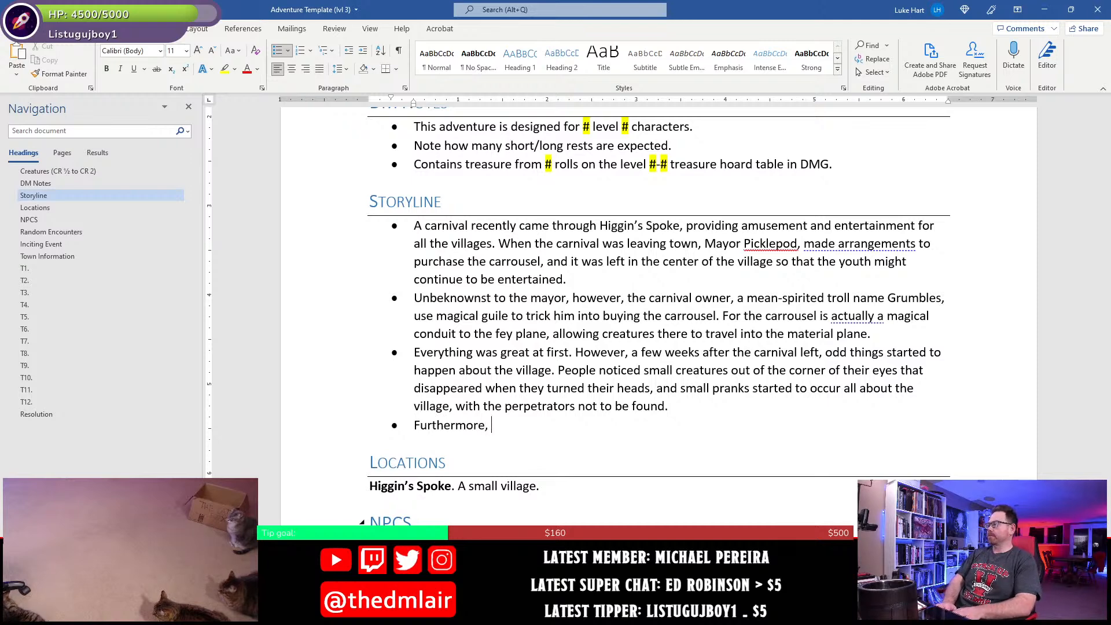
{"action": "type", "text": "the garrous"}
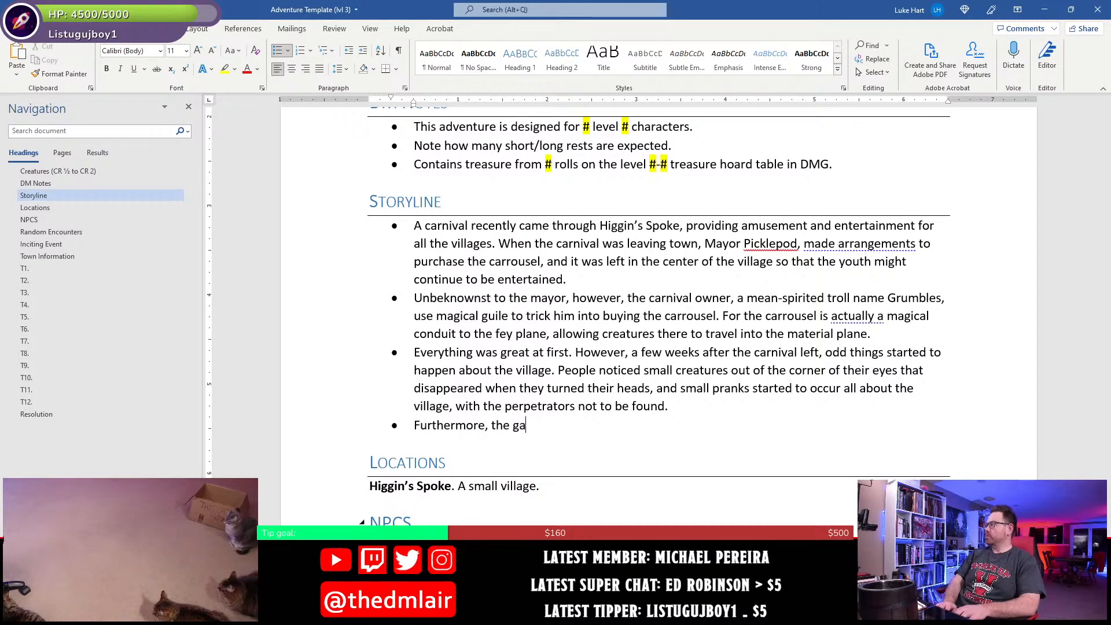
- Continue the last Storyline bullet with "the carrousel is responsible for"
{"action": "key", "text": "BackSpace"}
{"action": "key", "text": "BackSpace"}
{"action": "key", "text": "BackSpace"}
{"action": "key", "text": "BackSpace"}
{"action": "key", "text": "BackSpace"}
{"action": "key", "text": "BackSpace"}
{"action": "key", "text": "BackSpace"}
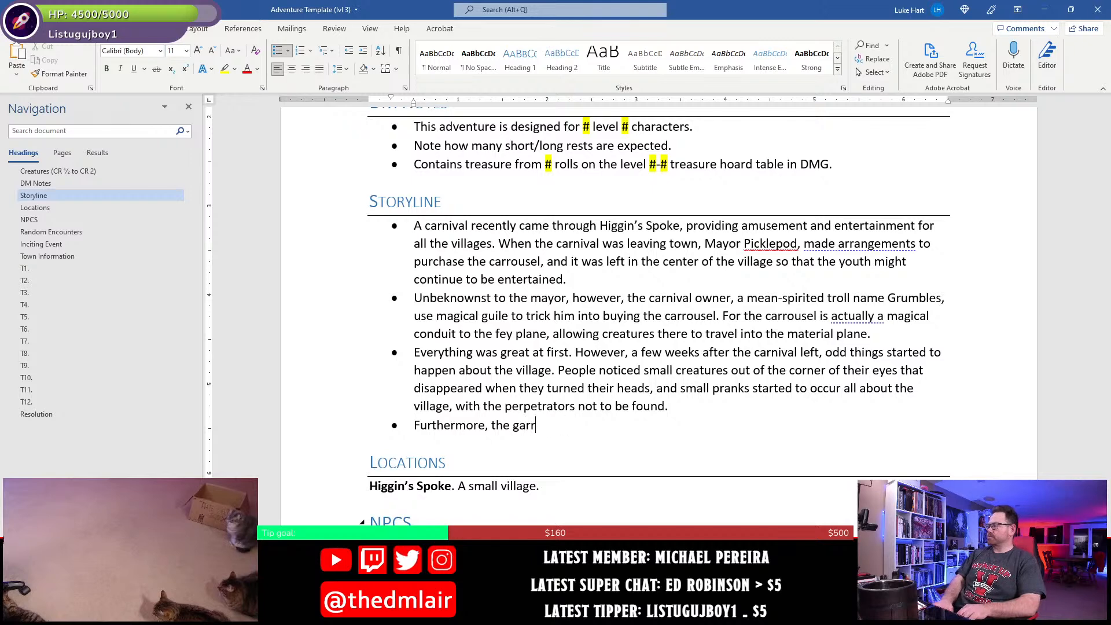
{"action": "type", "text": "carrousel i"}
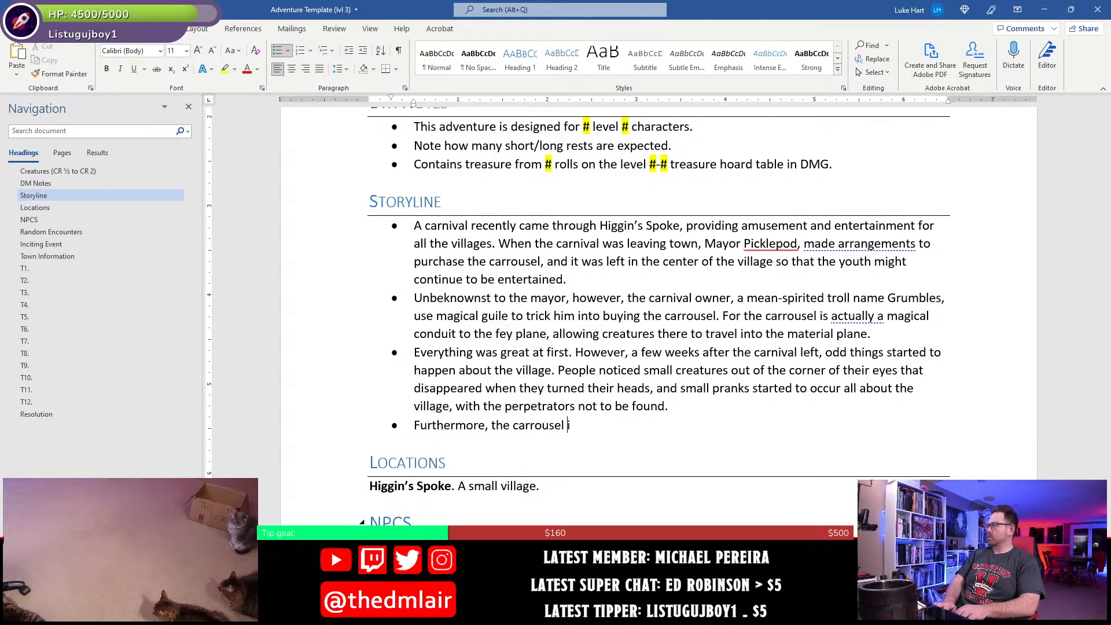
{"action": "type", "text": "s responsible for"}
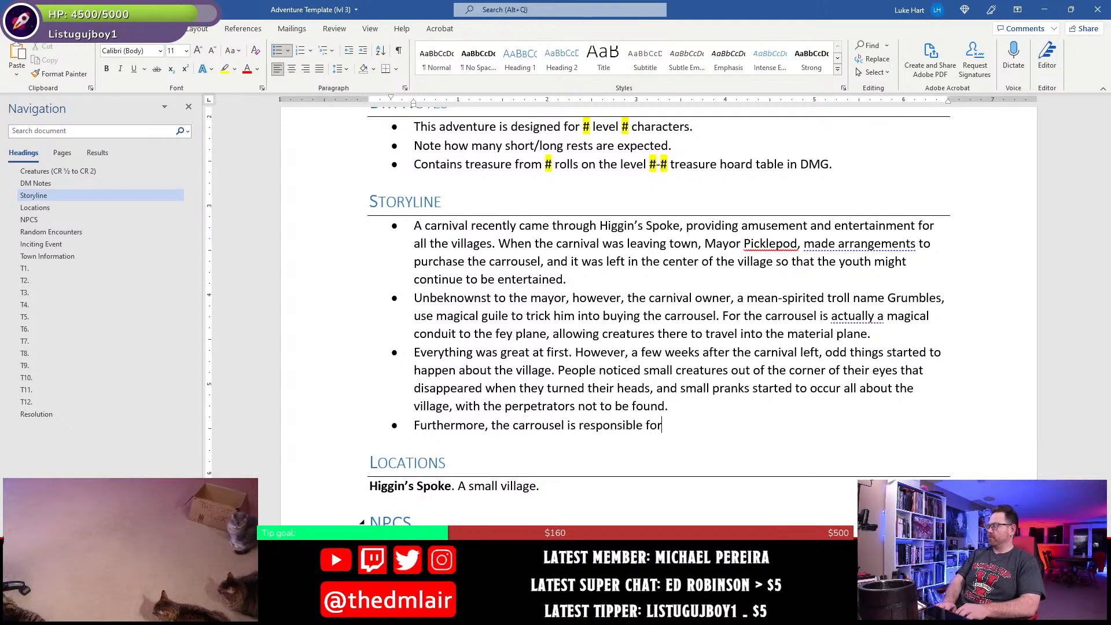
{"action": "type", "text": " a"}
- Add "a geas spell that" to the carrousel sentence, with only the word "geas" in italics
{"action": "key", "text": "ctrl+i"}
{"action": "type", "text": "geas"}
{"action": "key", "text": "ctrl+i"}
{"action": "type", "text": "spell that "}
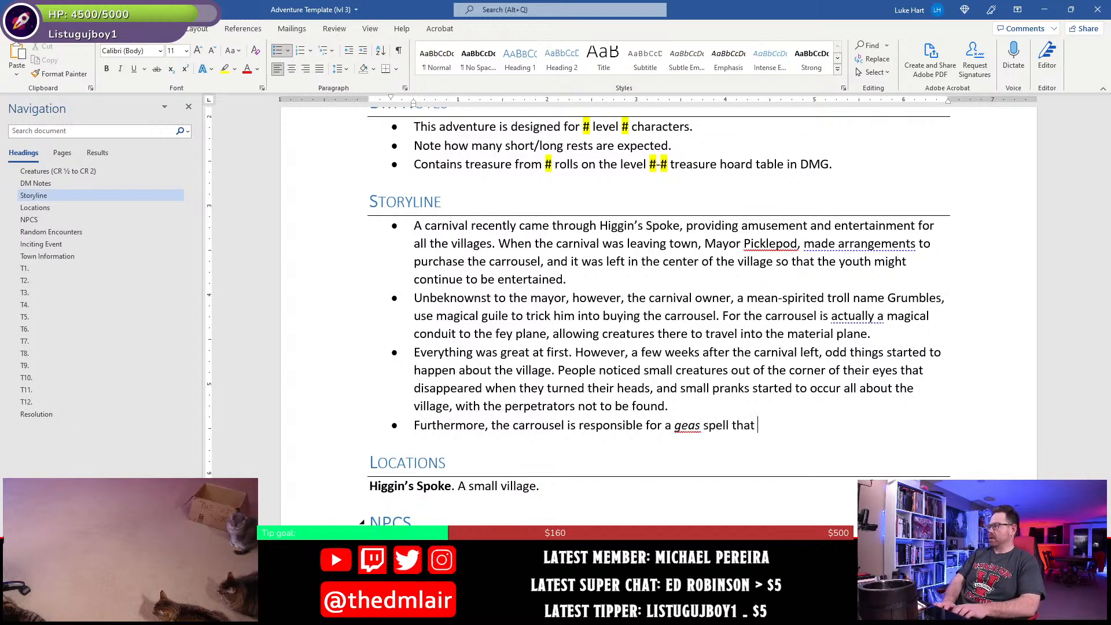
{"action": "type", "text": "has slowly begun to"}
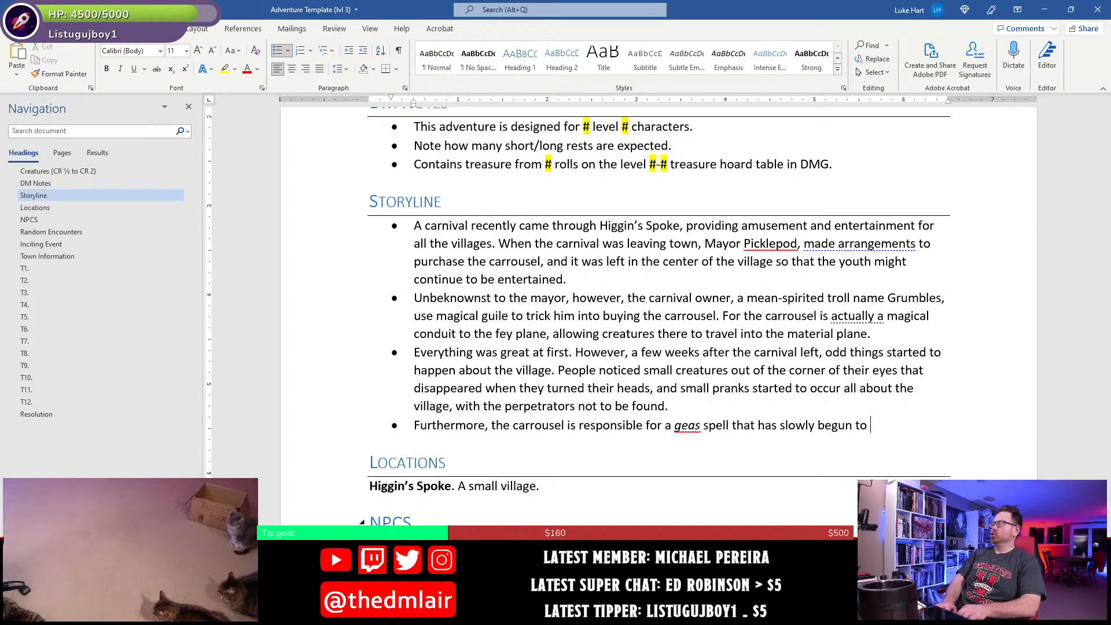
{"action": "type", "text": " take ho"}
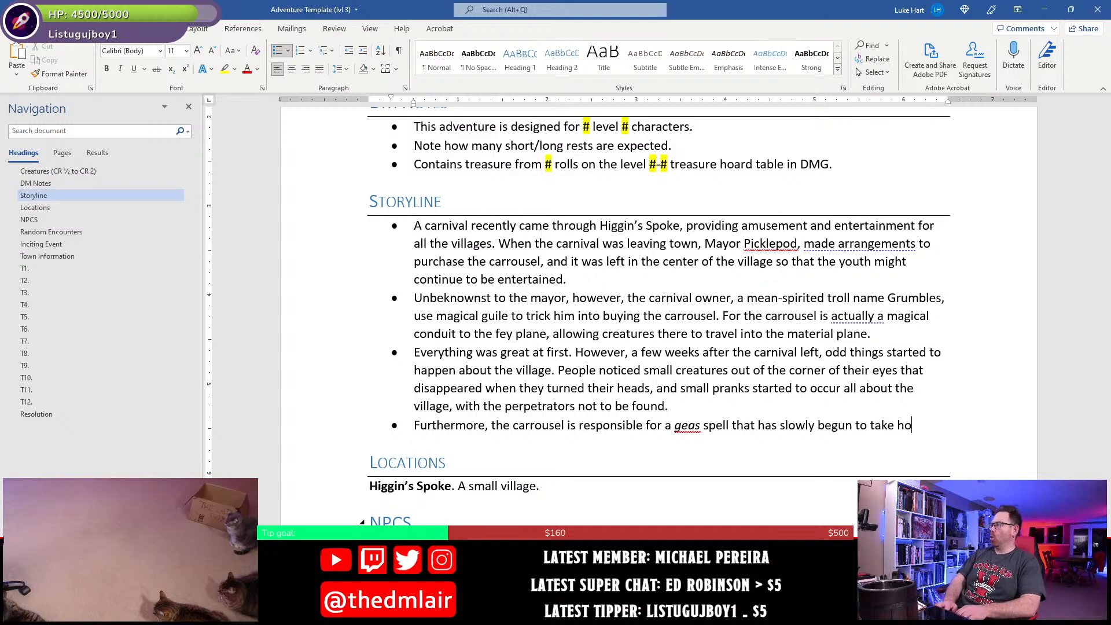
{"action": "type", "text": "ld of the village and "}
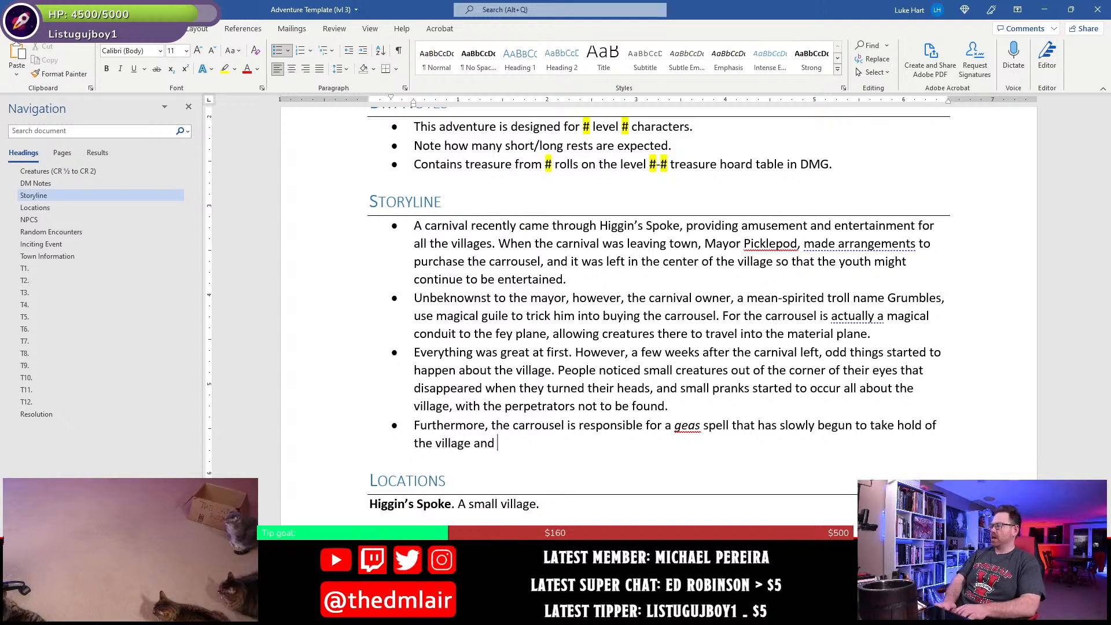
{"action": "type", "text": "all within"}
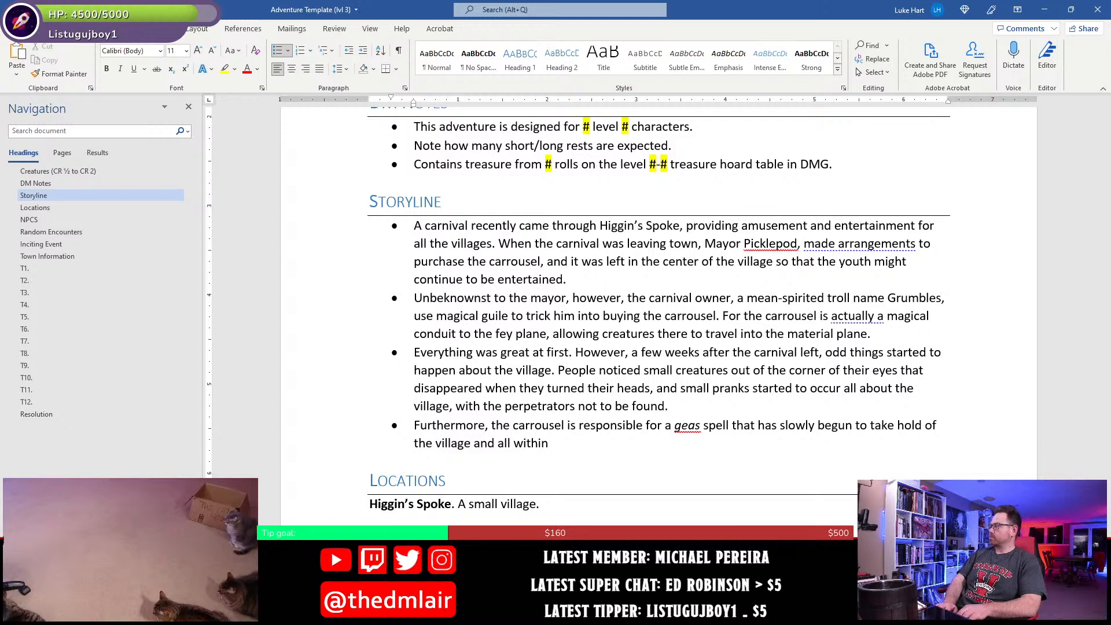
{"action": "type", "text": ", warping"}
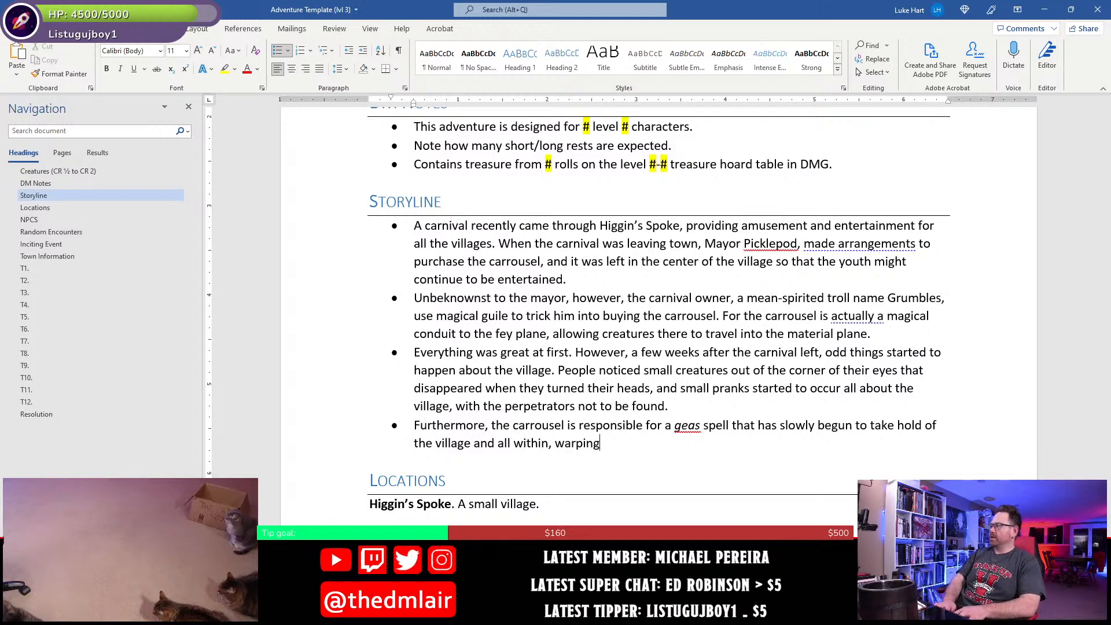
{"action": "type", "text": " their minds so that"}
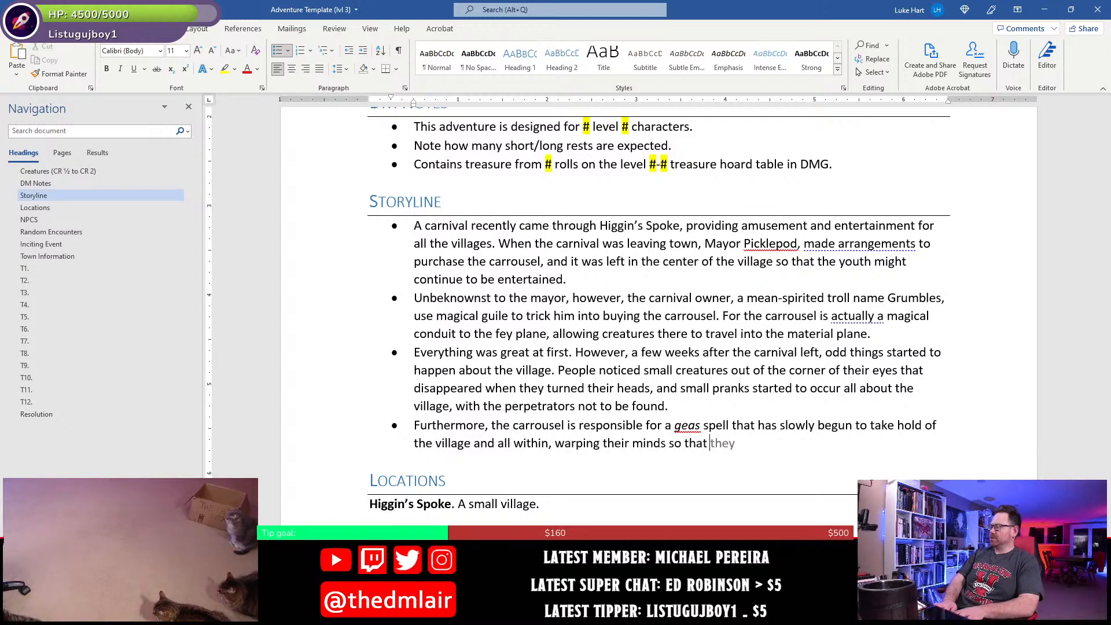
{"action": "type", "text": " they might ser"}
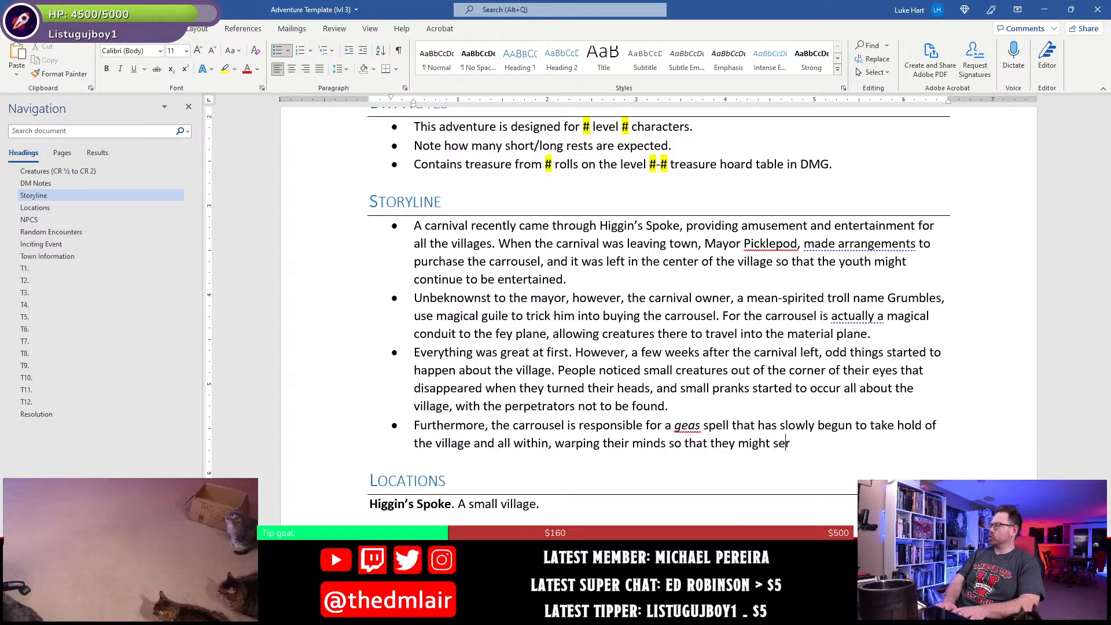
{"action": "type", "text": "ve Grumb"}
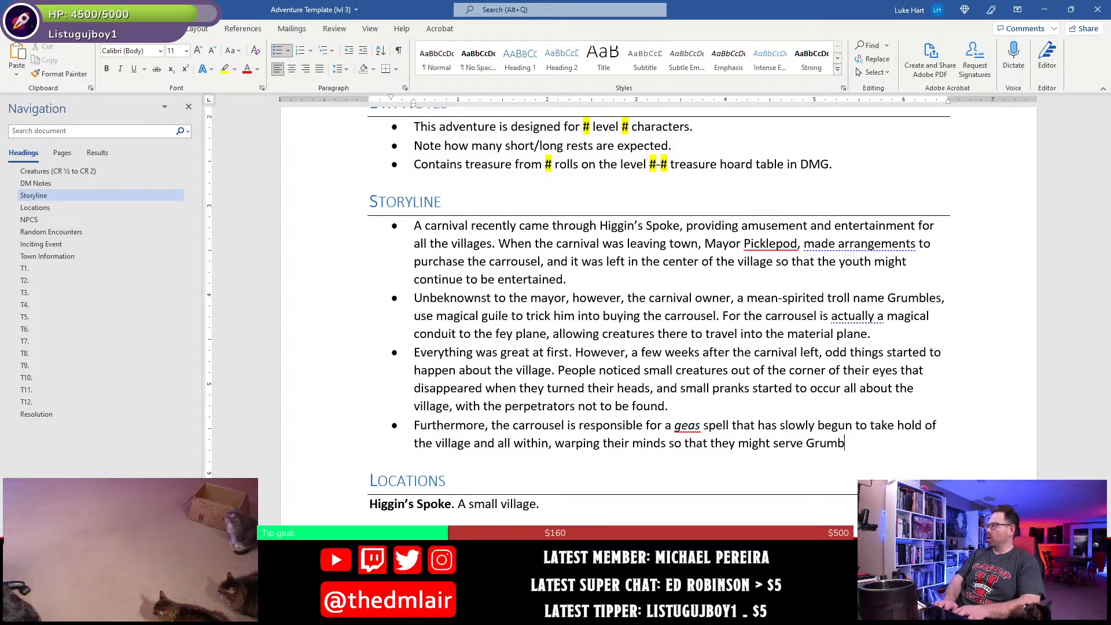
{"action": "type", "text": "les and his Brew"}
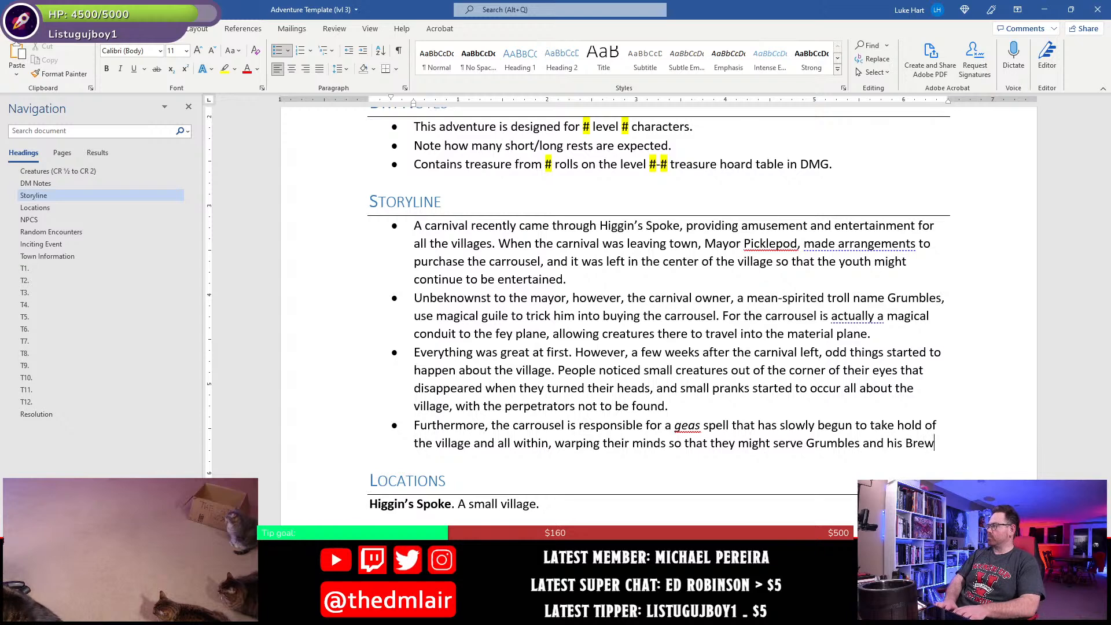
{"action": "type", "text": "master, a"}
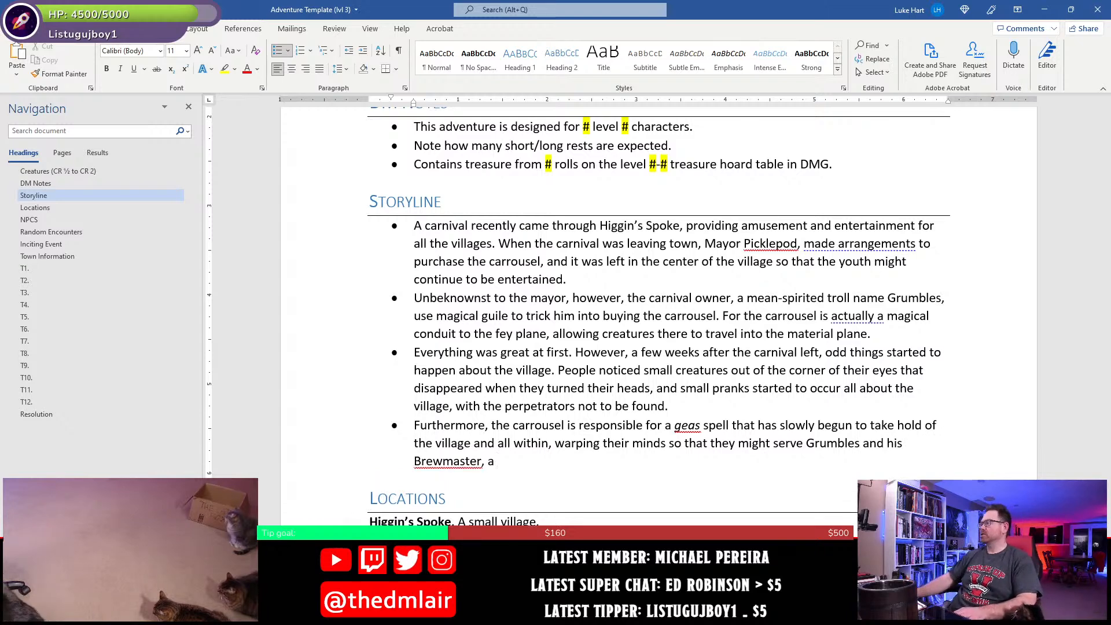
- Check the Creatures list for the Brewmaster's creature type and add "domovi named" to the end of the last Storyline bullet
{"action": "scroll", "coordinate": [685, 499], "scroll_direction": "up", "scroll_amount": 2}
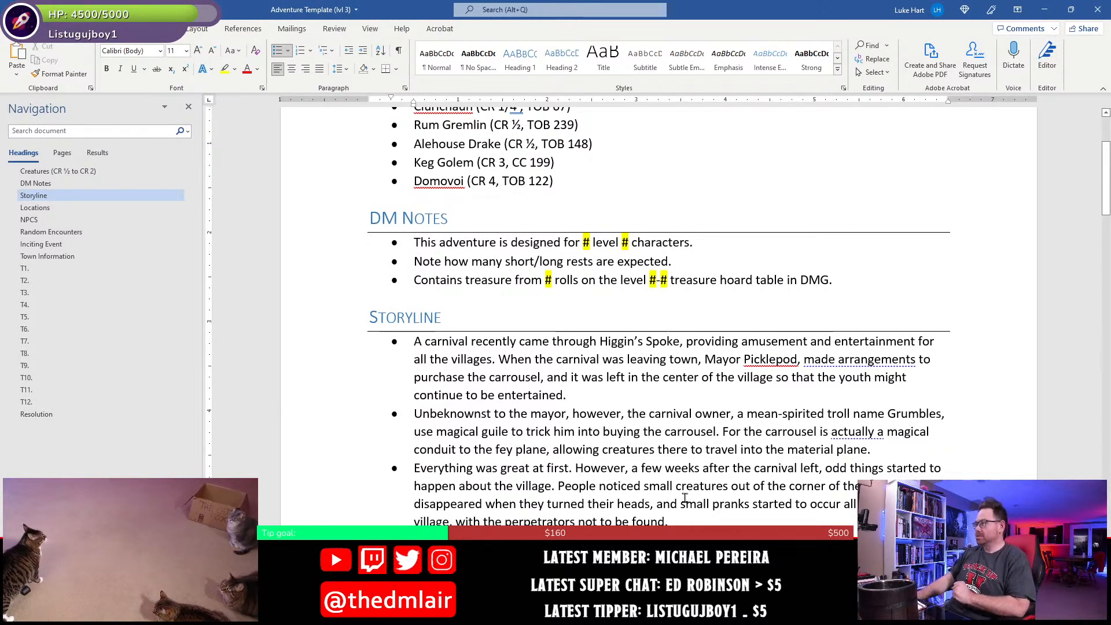
{"action": "scroll", "coordinate": [637, 474], "scroll_direction": "down", "scroll_amount": 1}
{"action": "scroll", "coordinate": [582, 446], "scroll_direction": "up", "scroll_amount": 1}
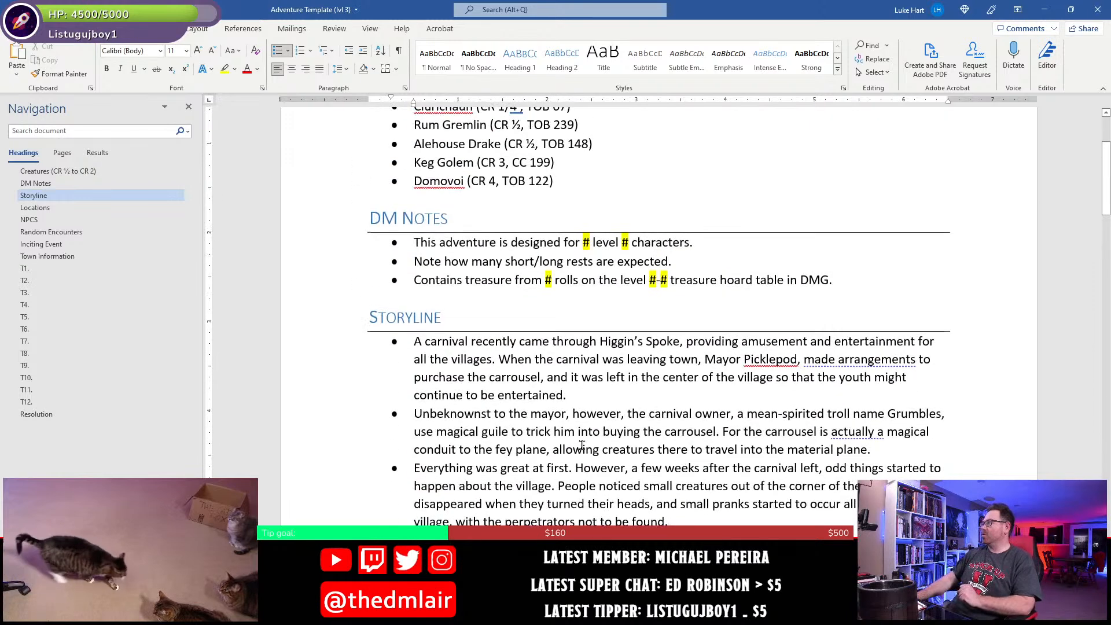
{"action": "scroll", "coordinate": [582, 445], "scroll_direction": "up", "scroll_amount": 2}
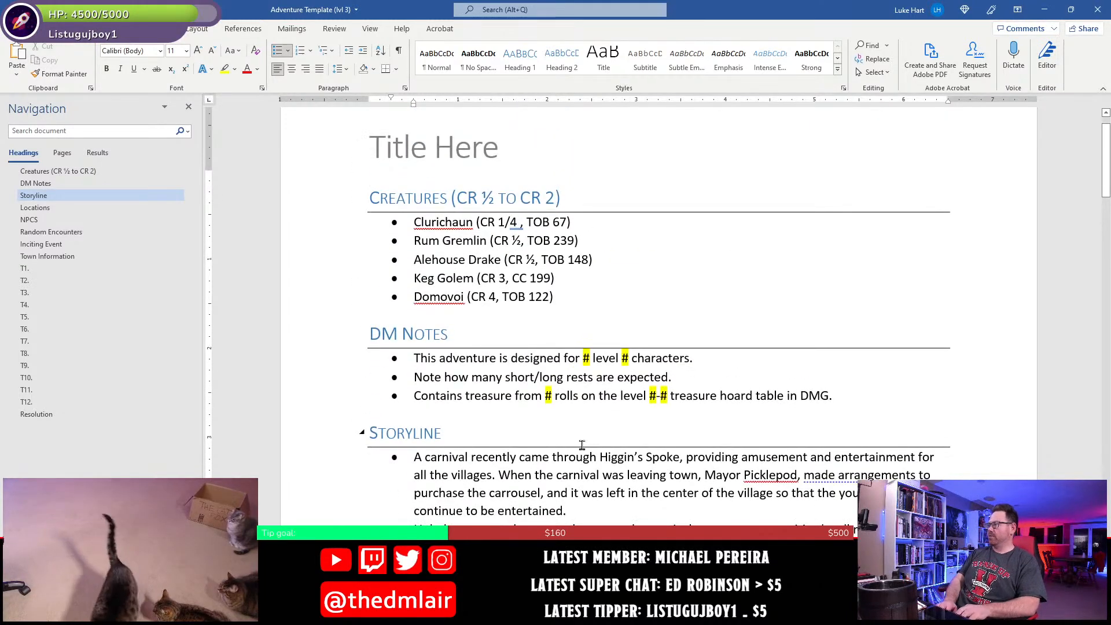
{"action": "scroll", "coordinate": [582, 444], "scroll_direction": "down", "scroll_amount": 2}
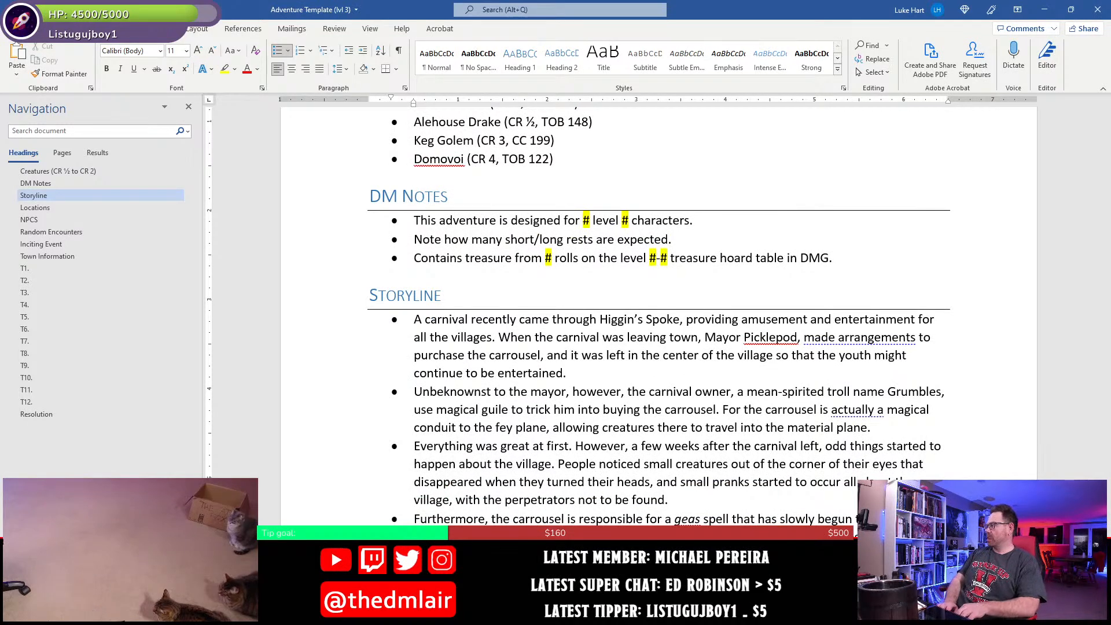
- Add a new NPC entry below Mayor Higgins Picklepod with the bold name "Grumbles."
{"action": "scroll", "coordinate": [437, 384], "scroll_direction": "down", "scroll_amount": 3}
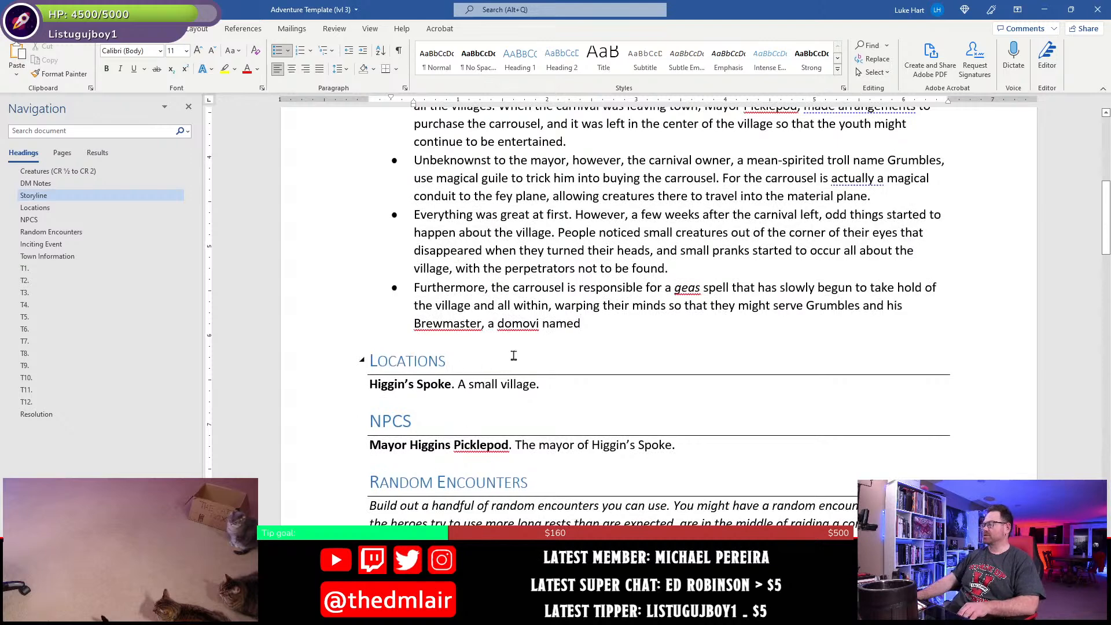
{"action": "scroll", "coordinate": [454, 311], "scroll_direction": "down", "scroll_amount": 2}
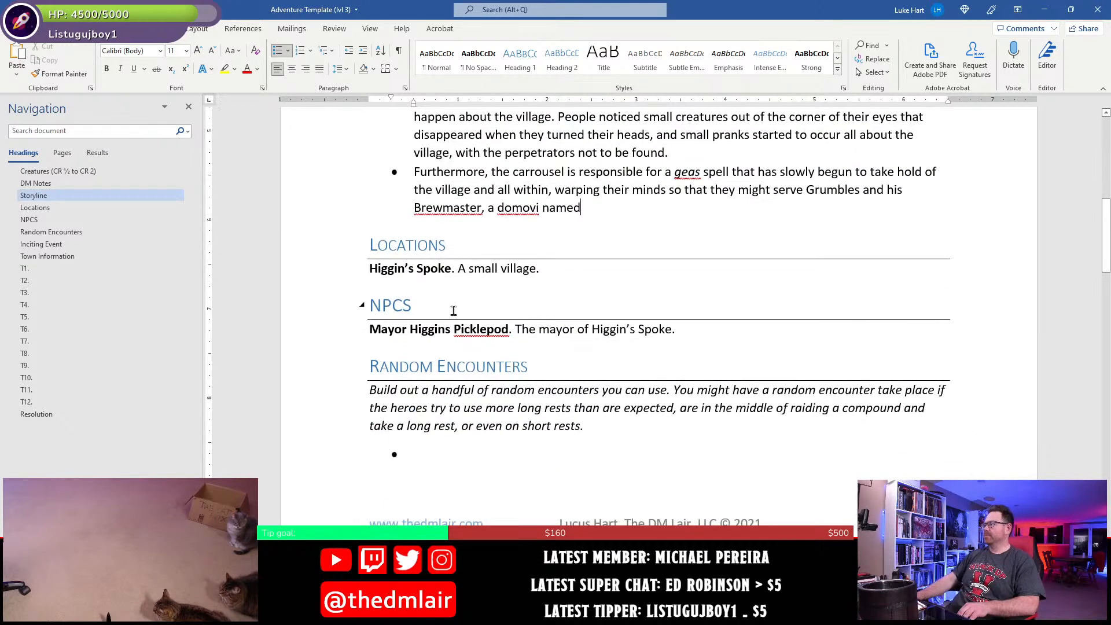
{"action": "left_click", "coordinate": [689, 329]}
{"action": "key", "text": "Return"}
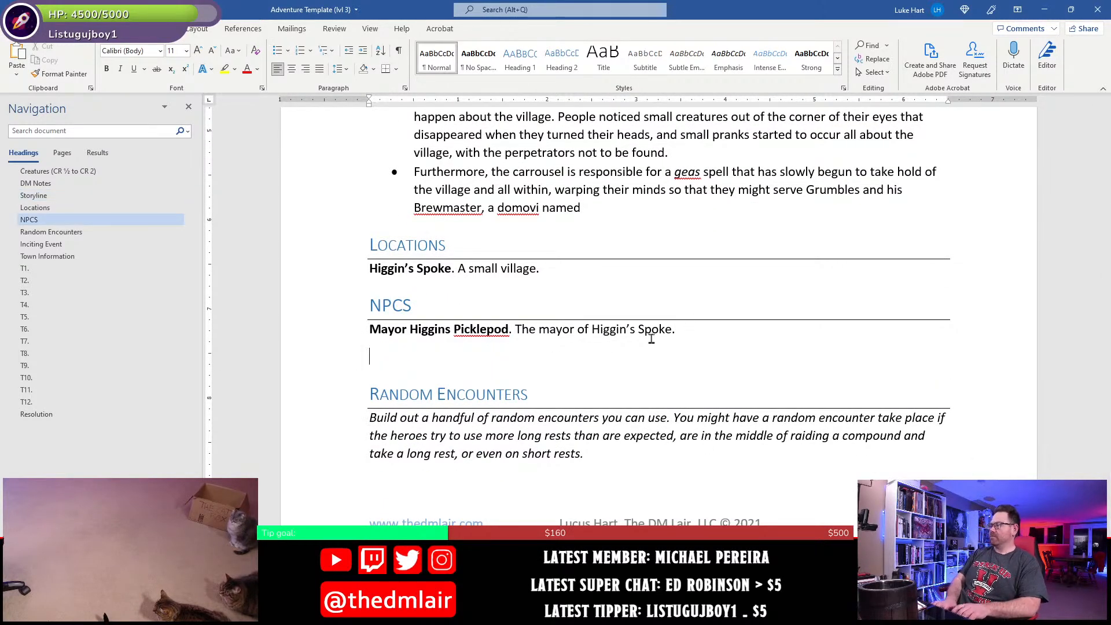
{"action": "key", "text": "ctrl+b"}
{"action": "type", "text": "Grumb"}
{"action": "type", "text": "les."}
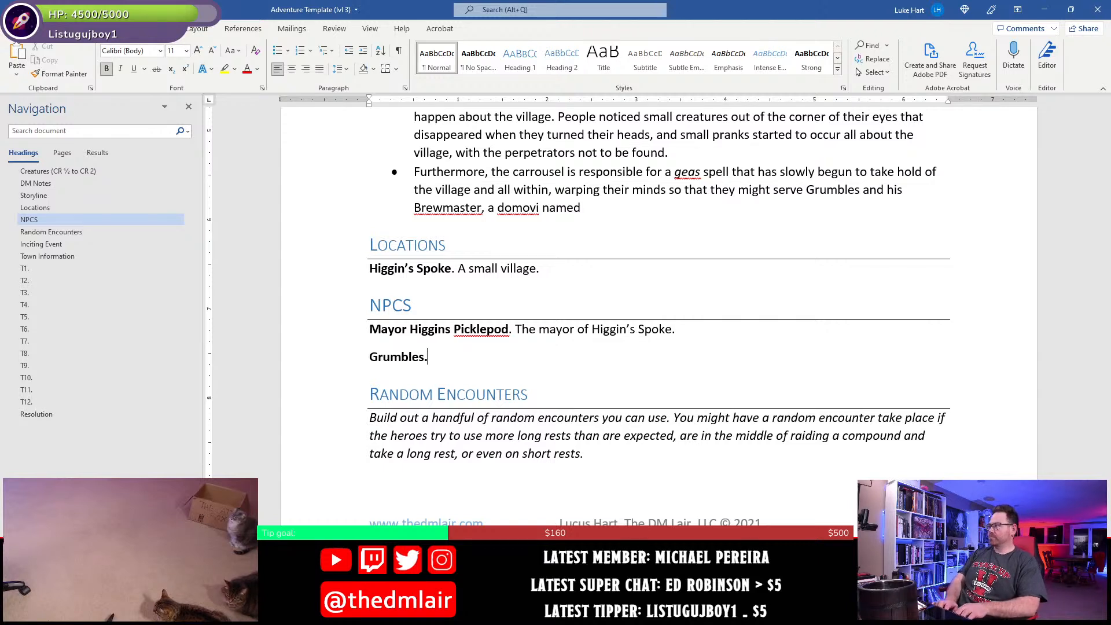
- Describe Grumbles in regular text as "The troll carnival owner."
{"action": "key", "text": "ctrl+b"}
{"action": "type", "text": "The "}
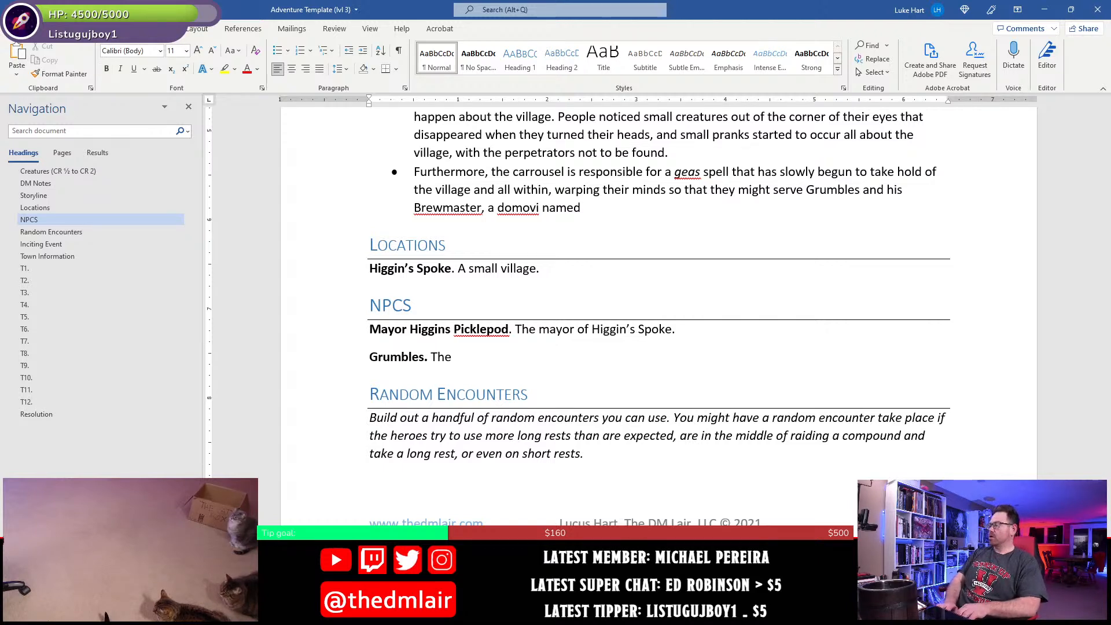
{"action": "type", "text": "troll "}
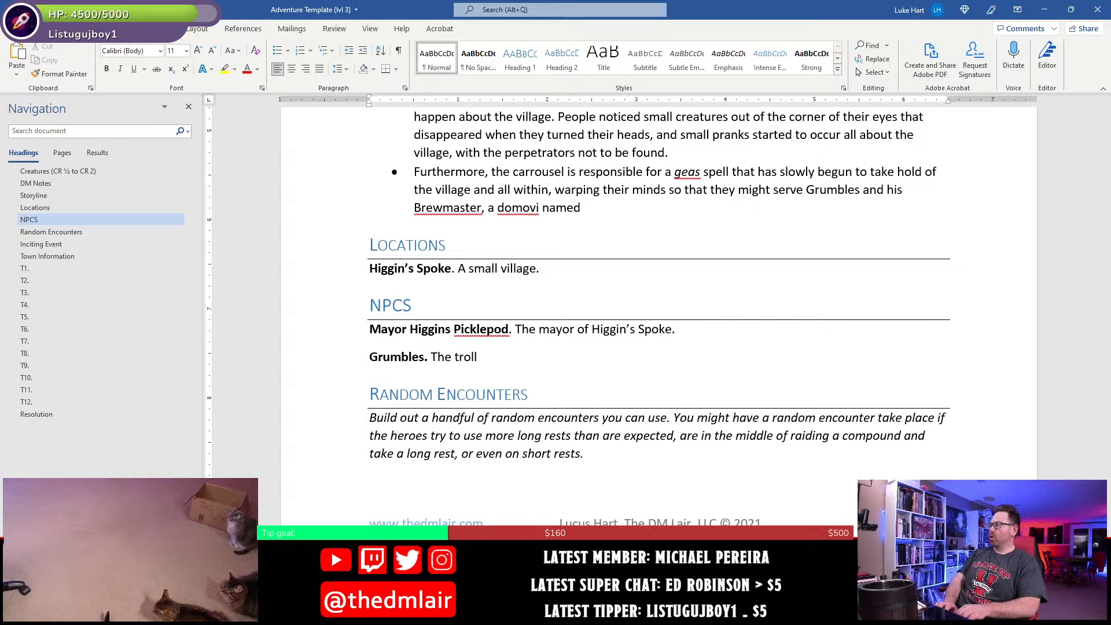
{"action": "type", "text": "carro"}
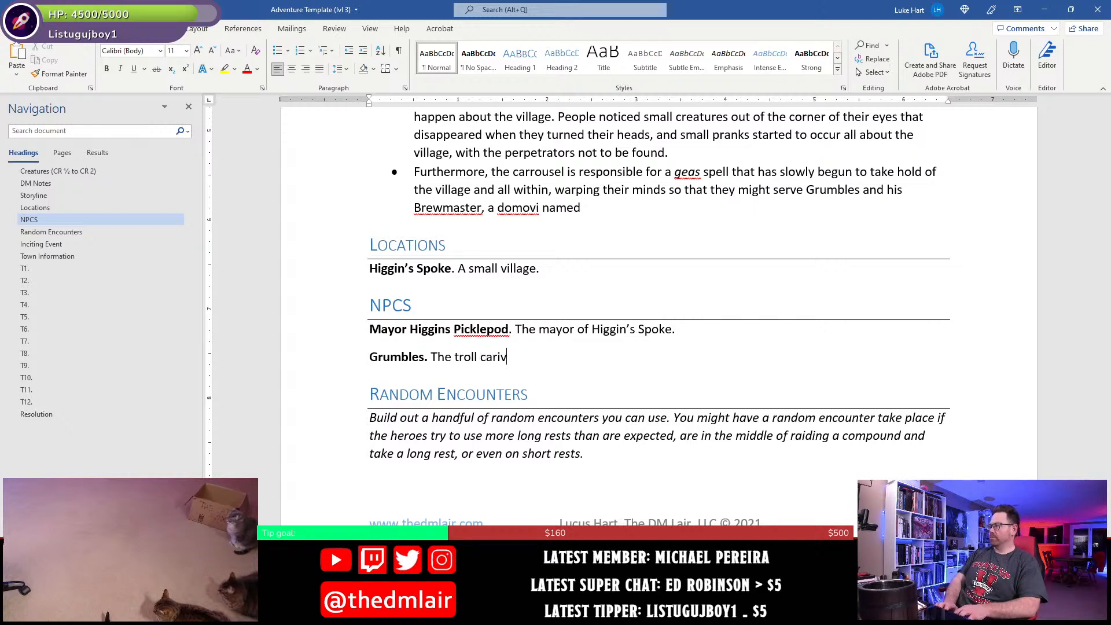
{"action": "key", "text": "BackSpace"}
{"action": "key", "text": "BackSpace"}
{"action": "type", "text": "nival owner."}
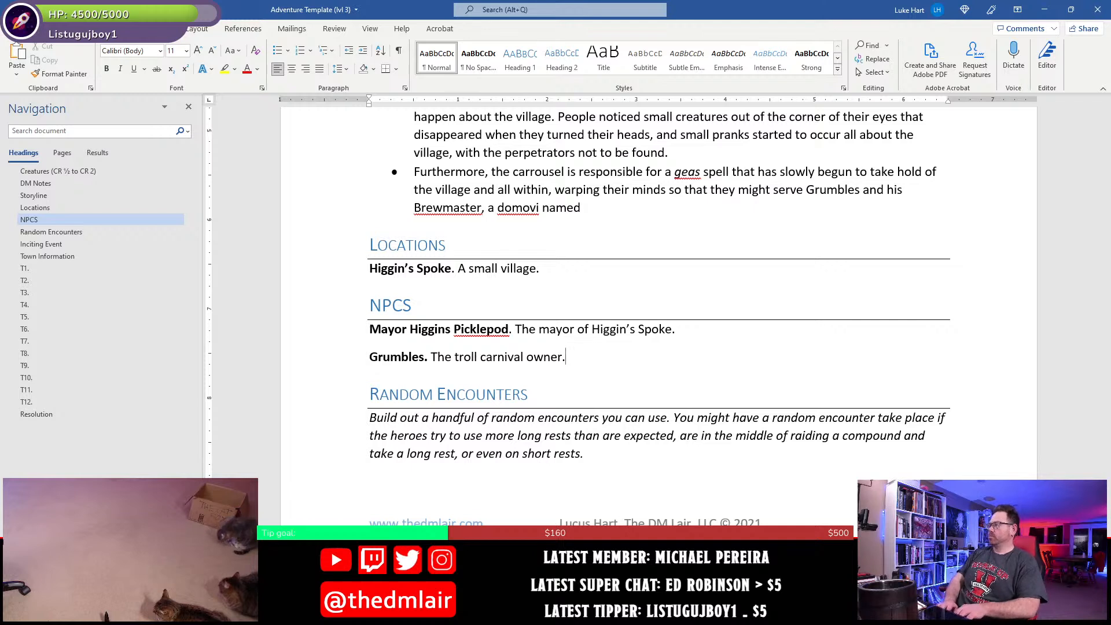
- Add another NPC entry below Grumbles named "Grunkleflurge the Brewmaster."
{"action": "key", "text": "Return"}
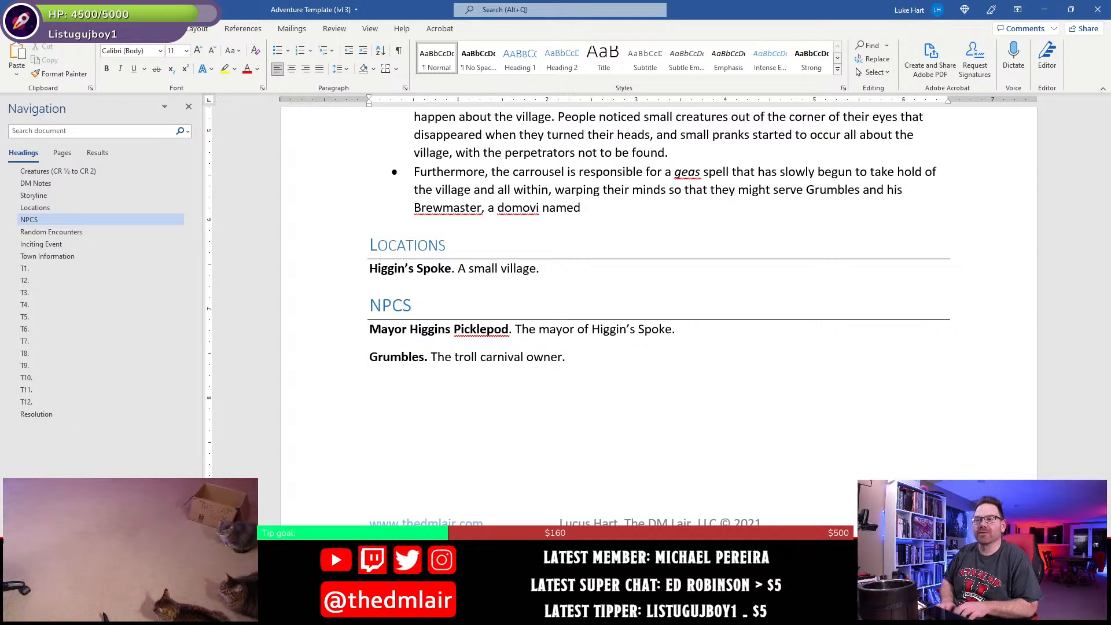
{"action": "type", "text": "Grunkleflurge t"}
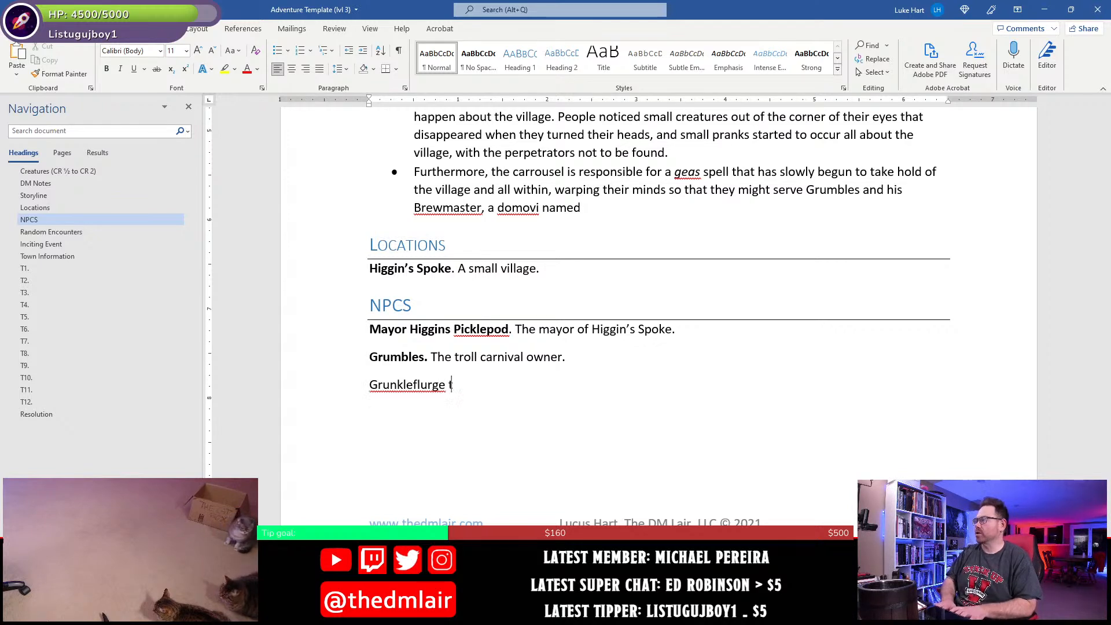
{"action": "type", "text": "he Brewmaster. "}
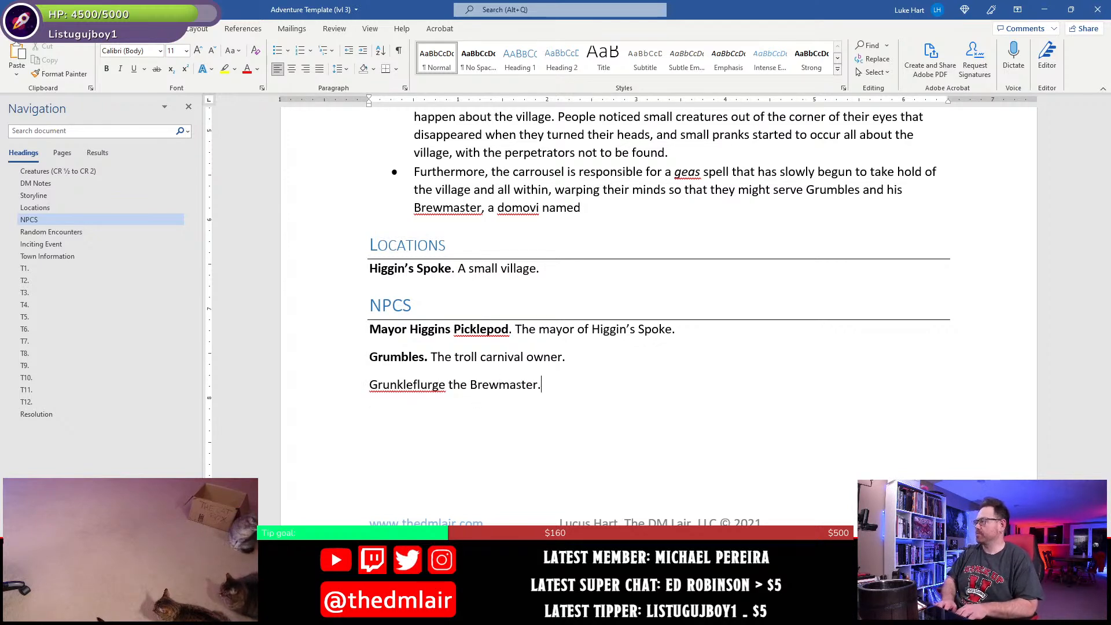
{"action": "type", "text": "A mo"}
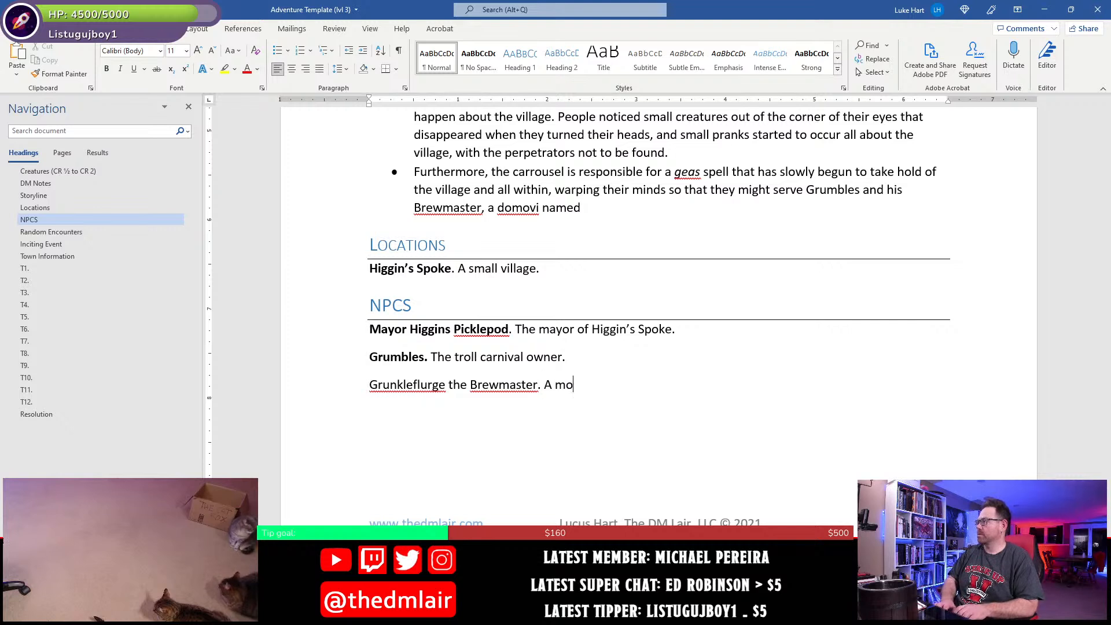
- Start the Brewmaster's NPC description with "A domovoi"
{"action": "key", "text": "BackSpace"}
{"action": "key", "text": "BackSpace"}
{"action": "type", "text": "mo"}
{"action": "key", "text": "BackSpace"}
{"action": "key", "text": "BackSpace"}
{"action": "type", "text": "domovoi"}
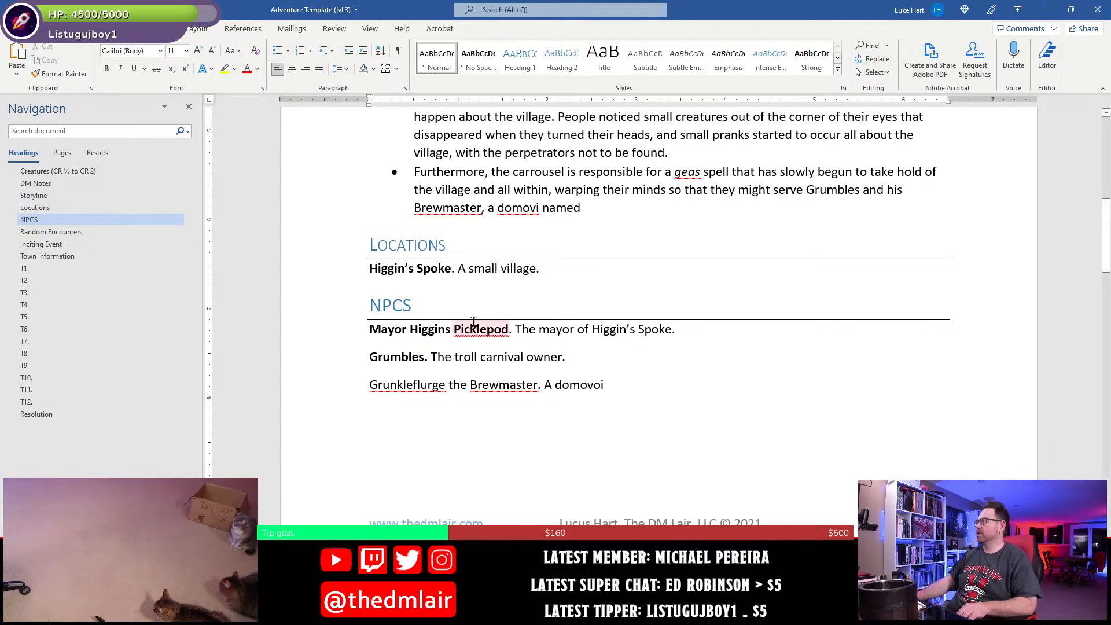
- Correct the misspelled creature name in the last Storyline bullet to "domovoi"
{"action": "double_click", "coordinate": [530, 207]}
{"action": "left_click", "coordinate": [533, 209]}
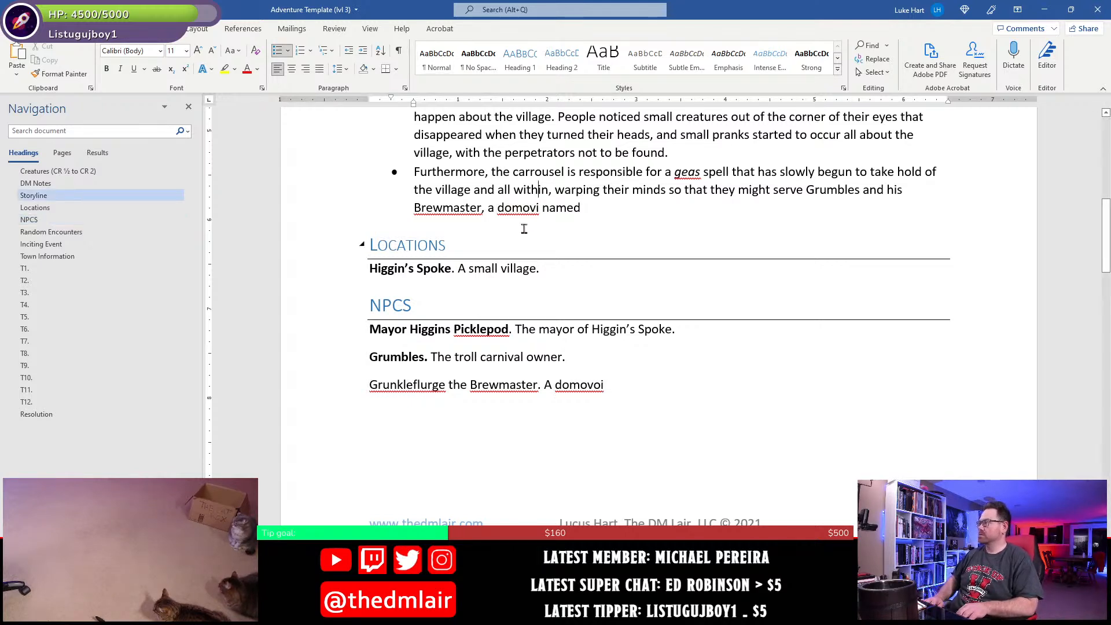
{"action": "type", "text": "o"}
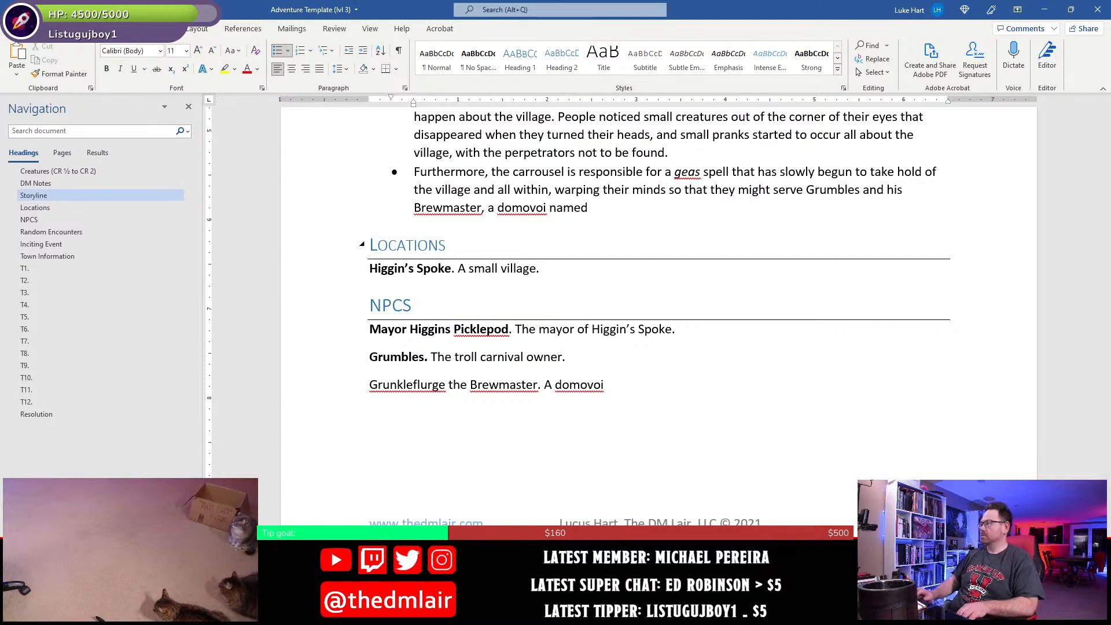
- Complete the Brewmaster's NPC description with "in charge of brewing spirits for Grumbles."
{"action": "left_click", "coordinate": [710, 389]}
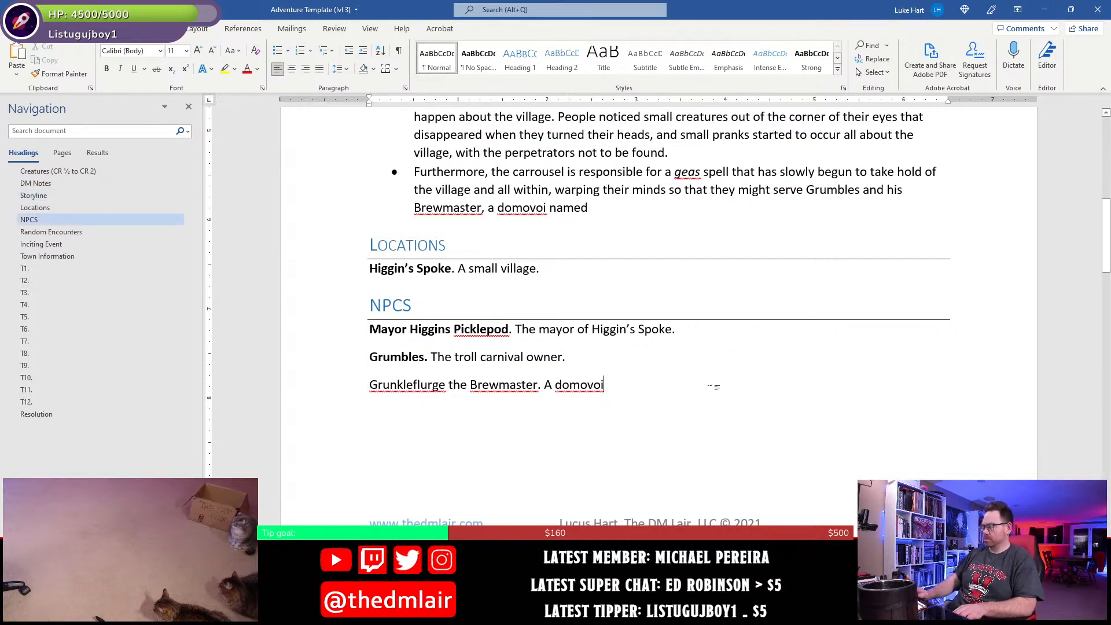
{"action": "type", "text": "in charge of brewi"}
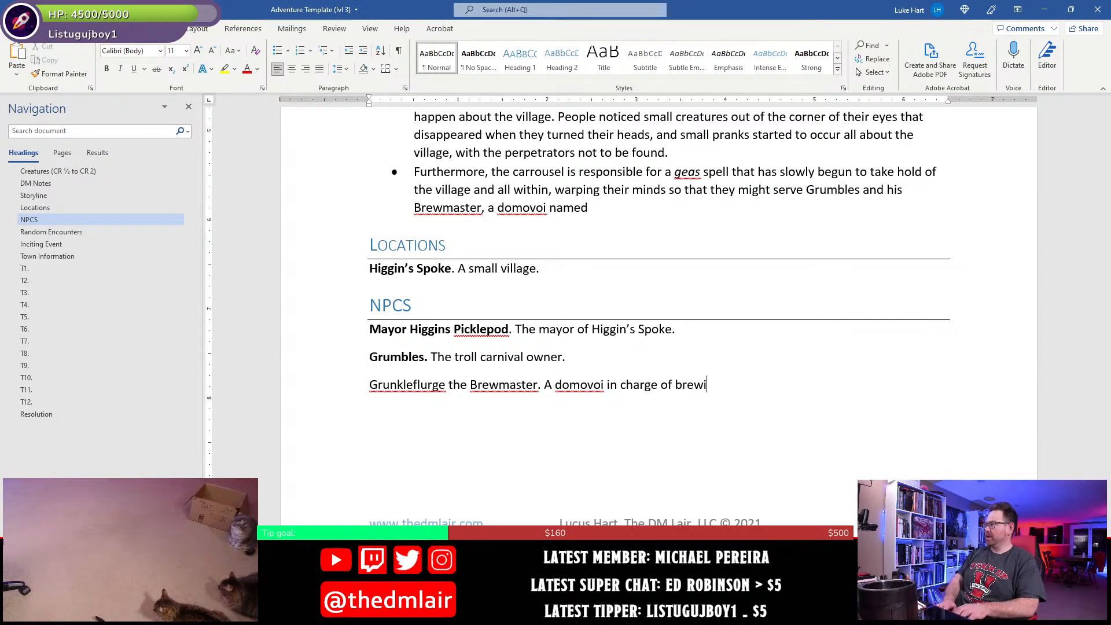
{"action": "type", "text": "ng spirits"}
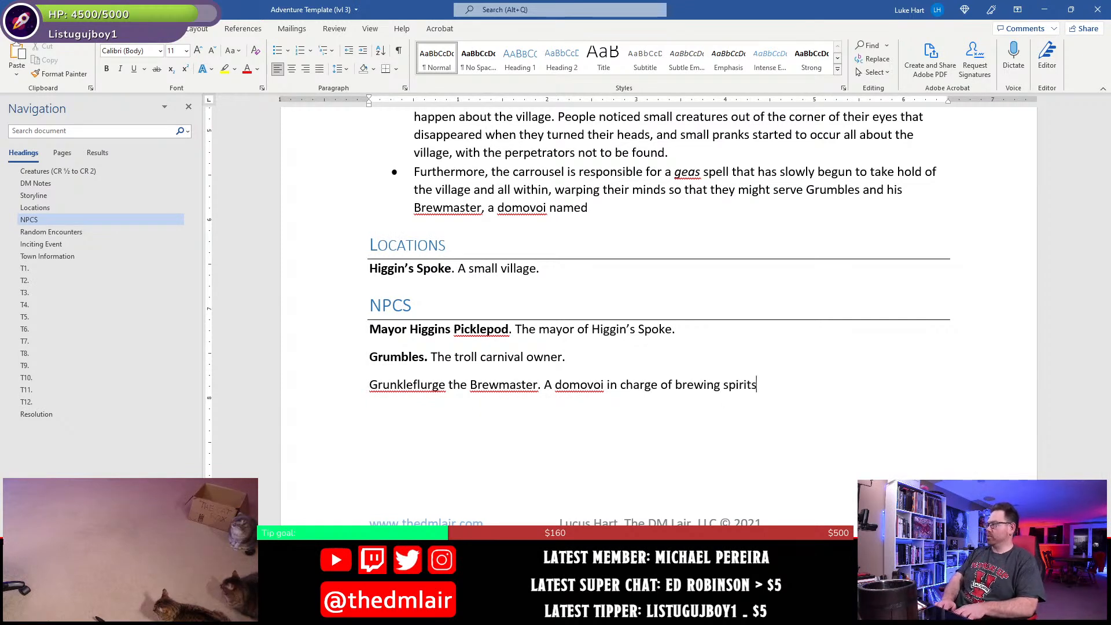
{"action": "type", "text": " for Grumbles."}
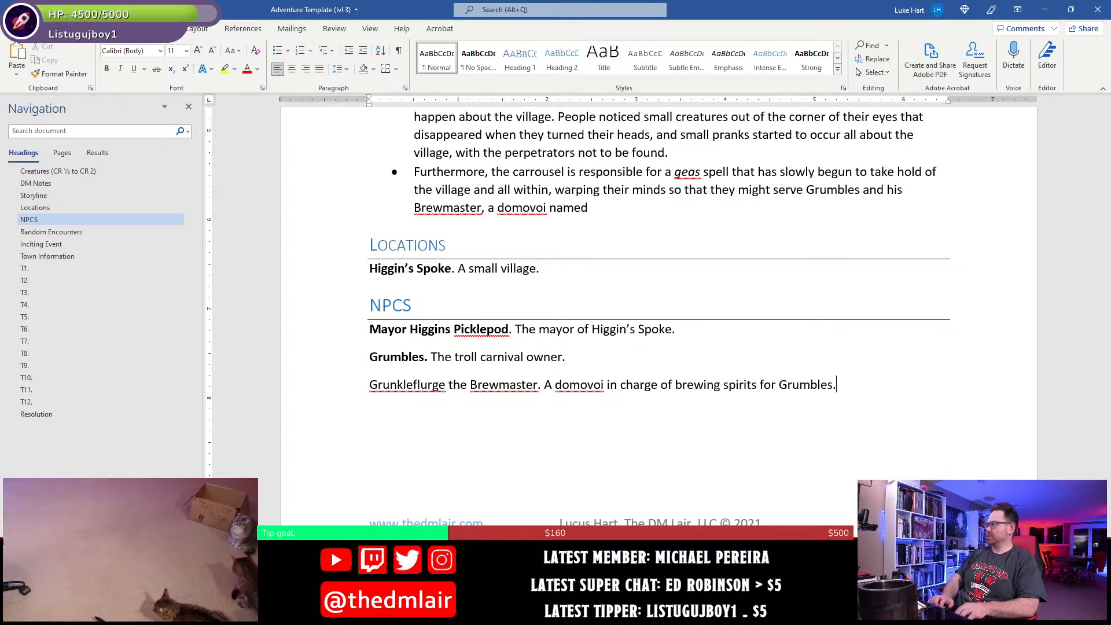
- Make the NPC name "Grunkleflurge the Brewmaster." bold, leaving its description in regular text
{"action": "key", "text": "Return"}
{"action": "key", "text": "shift+Right"}
{"action": "key", "text": "shift+Right"}
{"action": "key", "text": "shift+Right"}
{"action": "key", "text": "shift+Right"}
{"action": "key", "text": "shift+Right"}
{"action": "key", "text": "shift+Right"}
{"action": "key", "text": "shift+Right"}
{"action": "key", "text": "shift+Right"}
{"action": "key", "text": "shift+Right"}
{"action": "key", "text": "shift+Right"}
{"action": "key", "text": "shift+Right"}
{"action": "key", "text": "shift+Right"}
{"action": "key", "text": "shift+Right"}
{"action": "key", "text": "shift+Right"}
{"action": "key", "text": "shift+Right"}
{"action": "key", "text": "shift+Right"}
{"action": "key", "text": "shift+Right"}
{"action": "key", "text": "shift+Right"}
{"action": "key", "text": "shift+Right"}
{"action": "key", "text": "shift+Right"}
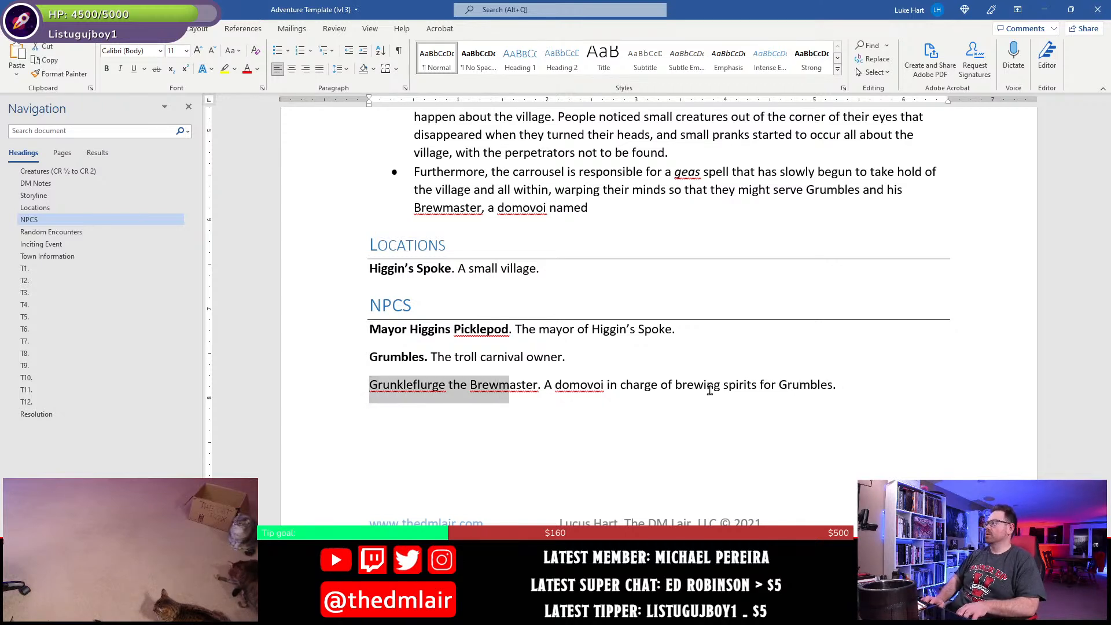
{"action": "key", "text": "shift+Right"}
{"action": "key", "text": "shift+Right"}
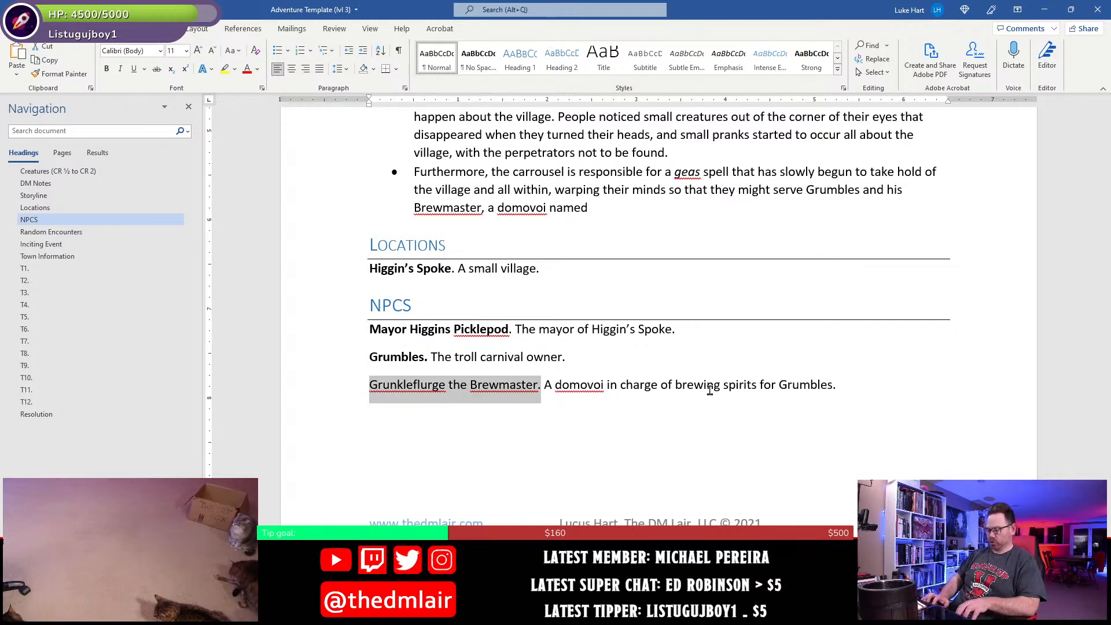
{"action": "key", "text": "ctrl+b"}
{"action": "left_click", "coordinate": [710, 390]}
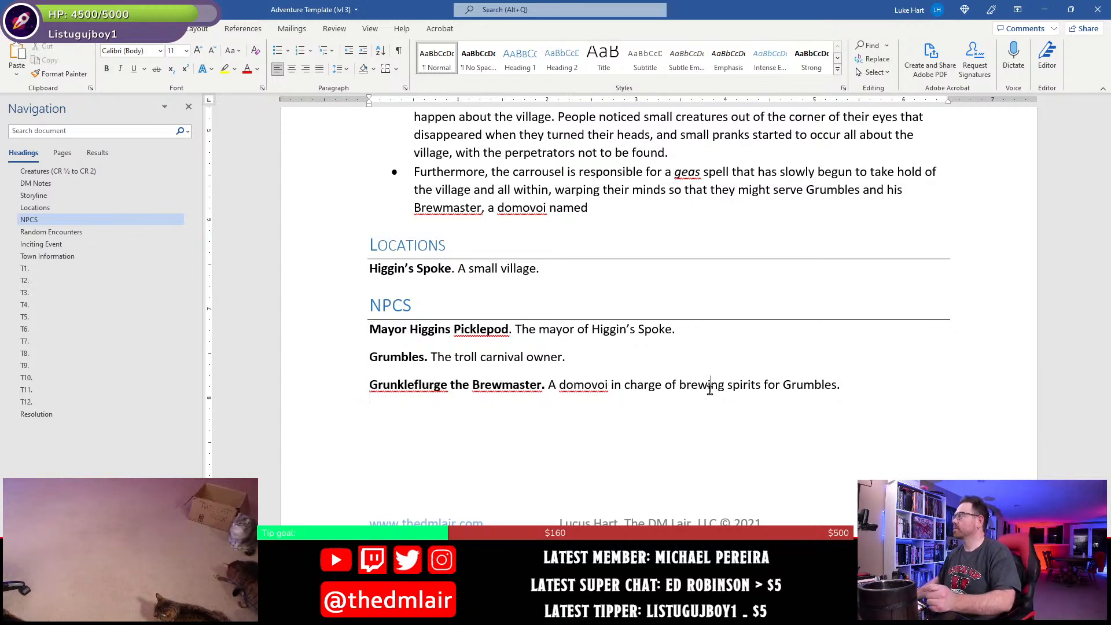
- Finish the last Storyline bullet by adding the domovoi's name, "Grunkleflurge."
{"action": "scroll", "coordinate": [709, 387], "scroll_direction": "up", "scroll_amount": 3}
{"action": "left_click", "coordinate": [685, 306]}
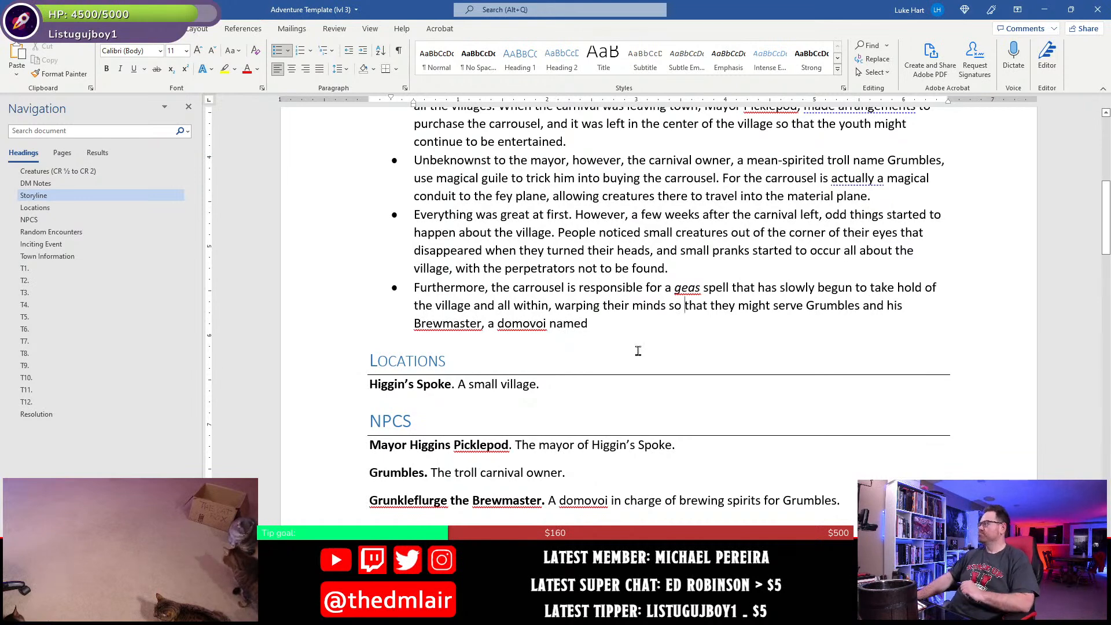
{"action": "left_click", "coordinate": [613, 319]}
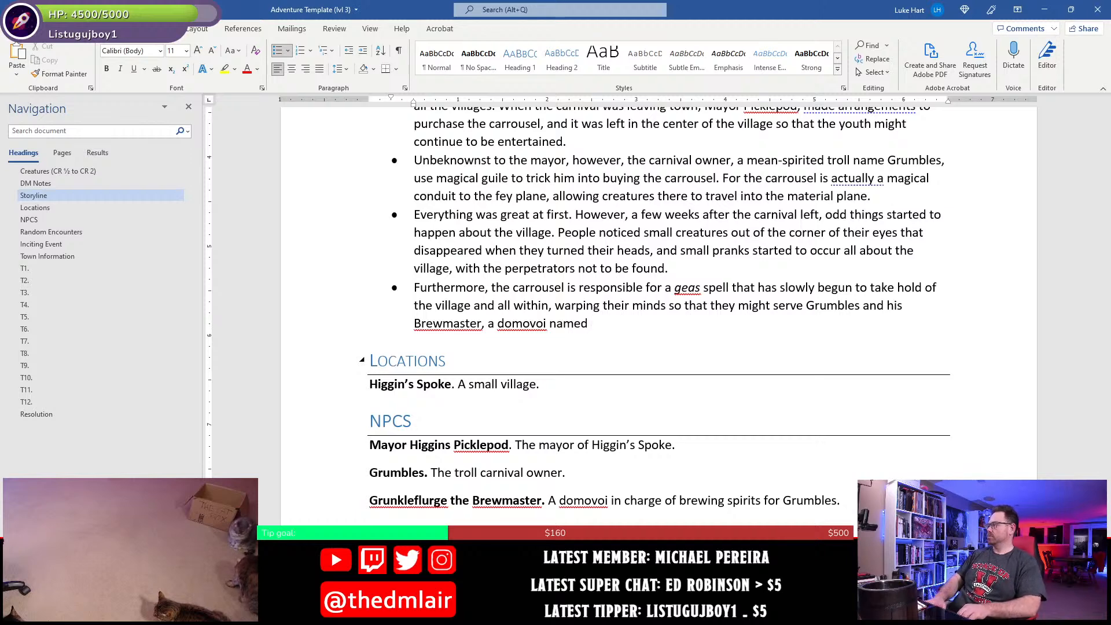
{"action": "type", "text": "Gr"}
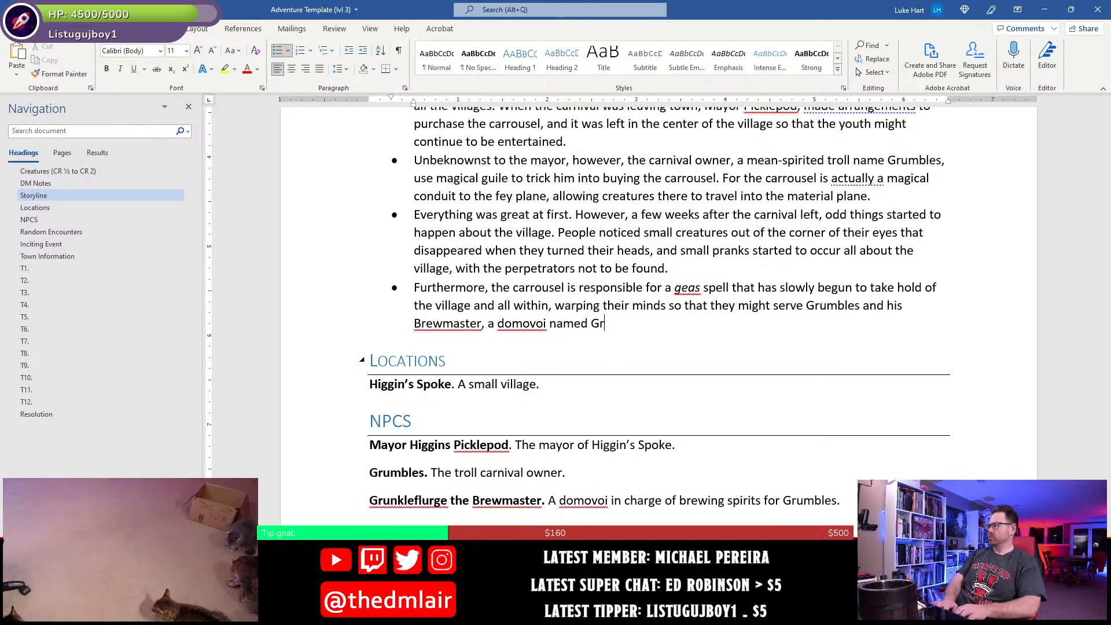
{"action": "type", "text": "unkleflu"}
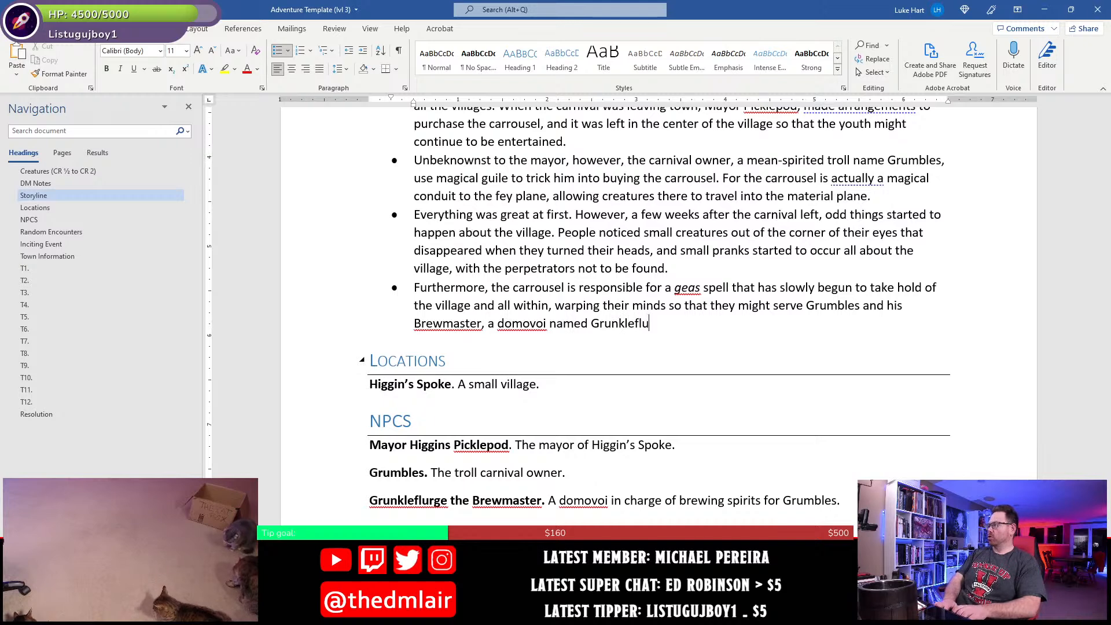
{"action": "type", "text": "rge."}
- Add a Storyline bullet beginning "Grunkleflurge and his servant fey have already taken up residence in the town,"
{"action": "scroll", "coordinate": [659, 289], "scroll_direction": "down", "scroll_amount": 2}
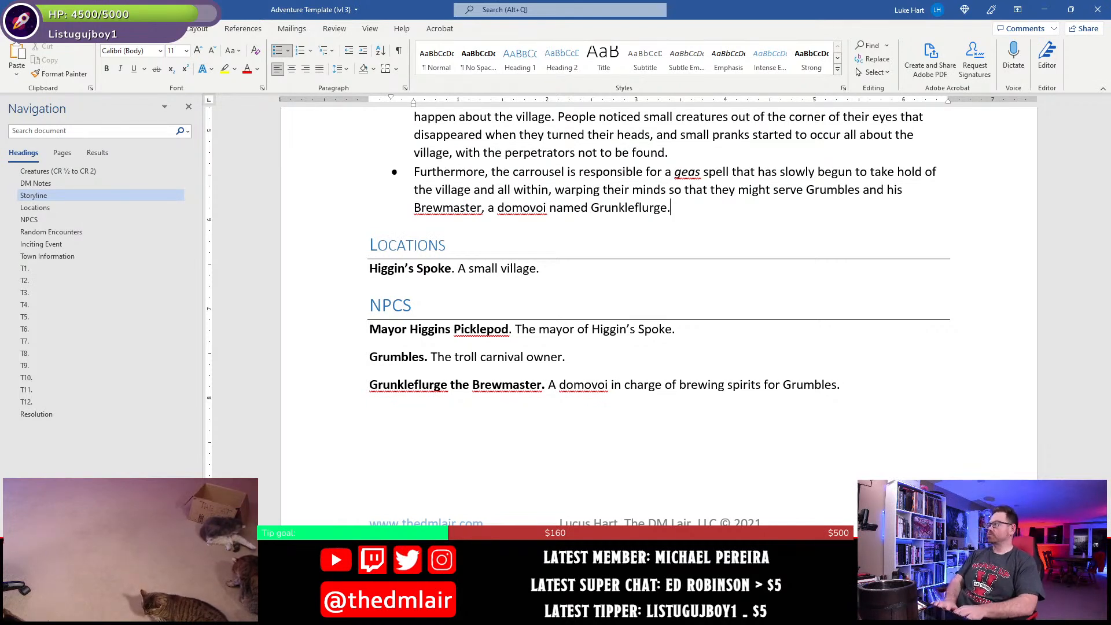
{"action": "key", "text": "Return"}
{"action": "type", "text": "Grunklefullurge and his serv"}
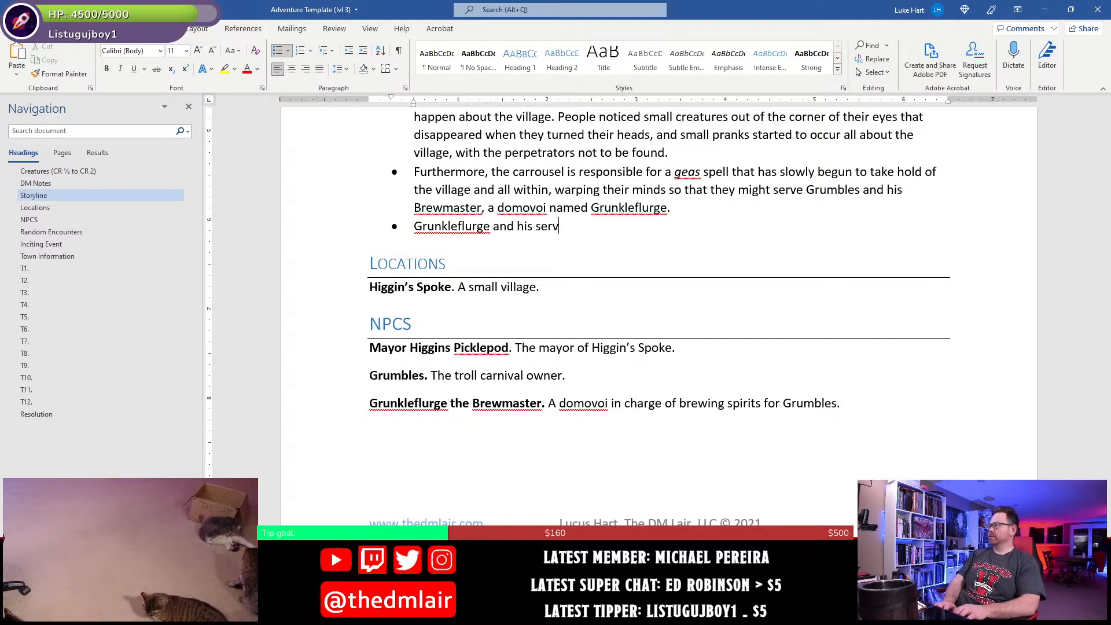
{"action": "type", "text": "ant fey have already taken up residence in the town, th"}
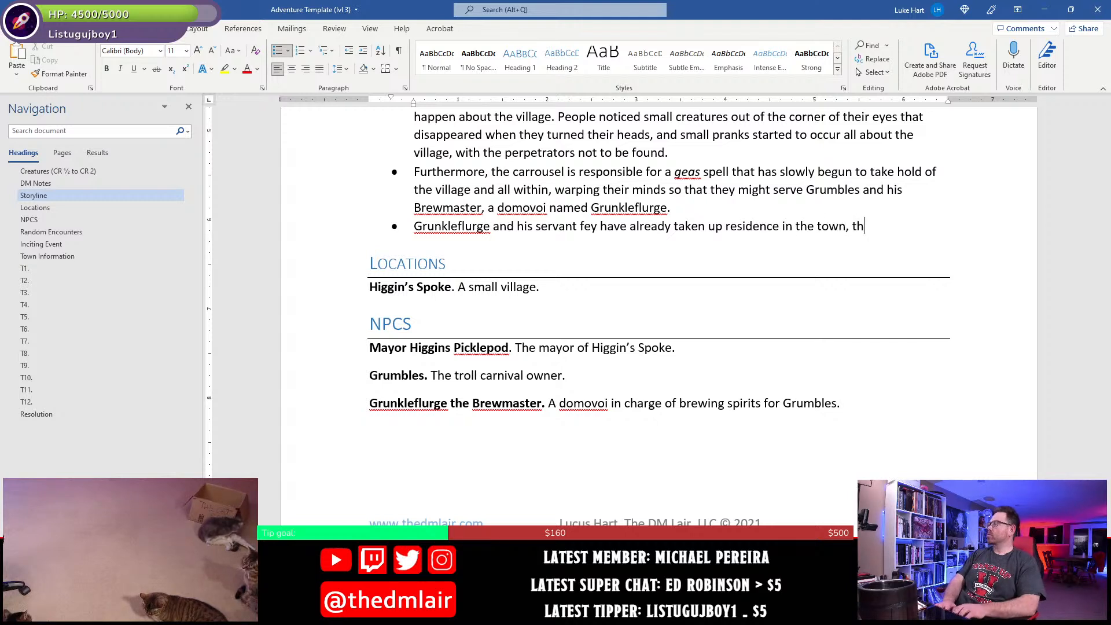
{"action": "type", "text": "ough remaining"}
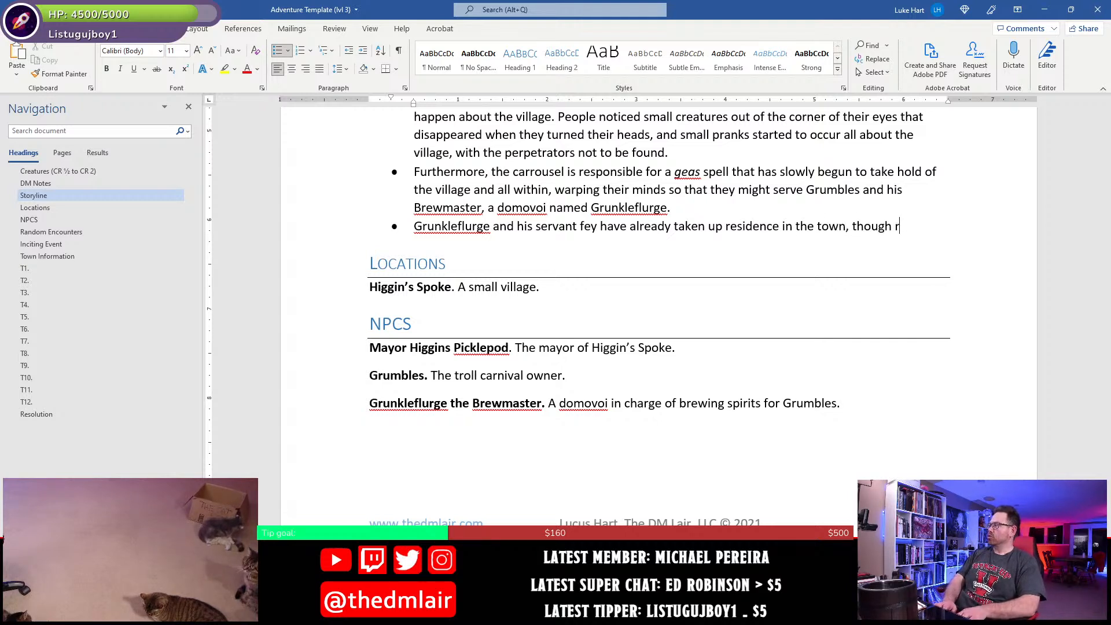
- Continue the new Storyline bullet with "though remaining somewhat hidden from the villagers,"
{"action": "key", "text": "BackSpace"}
{"action": "key", "text": "BackSpace"}
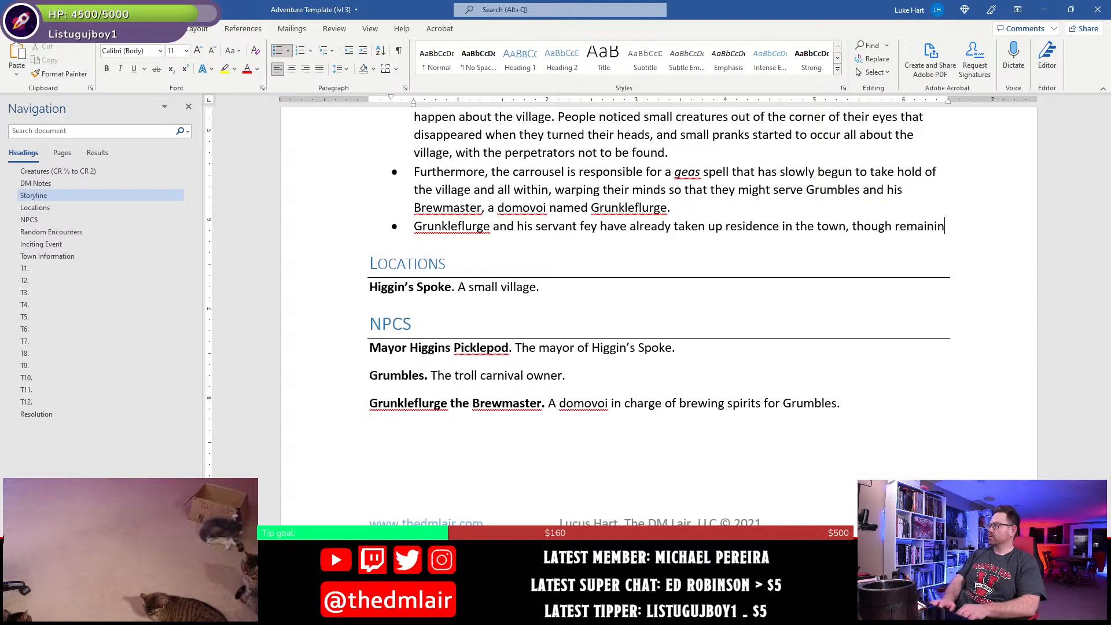
{"action": "type", "text": "g somewhat conce"}
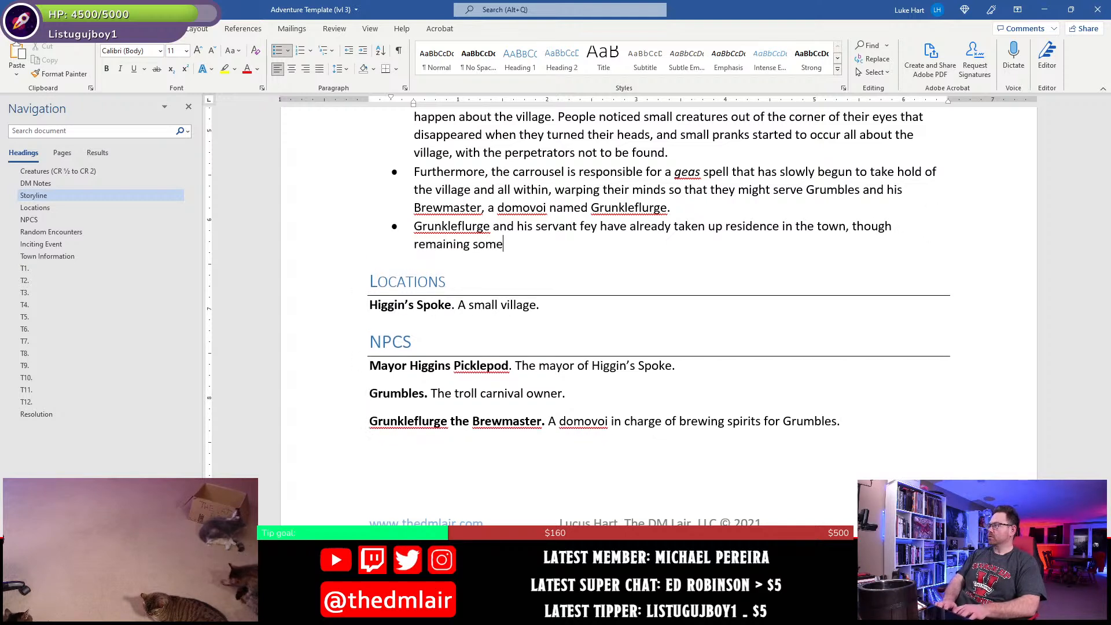
{"action": "key", "text": "BackSpace"}
{"action": "key", "text": "BackSpace"}
{"action": "key", "text": "BackSpace"}
{"action": "key", "text": "BackSpace"}
{"action": "key", "text": "BackSpace"}
{"action": "type", "text": "hidden f"}
{"action": "type", "text": "romt eh"}
{"action": "type", "text": " vil"}
{"action": "key", "text": "BackSpace"}
{"action": "key", "text": "BackSpace"}
{"action": "key", "text": "BackSpace"}
{"action": "key", "text": "BackSpace"}
{"action": "key", "text": "BackSpace"}
{"action": "type", "text": "the villagers, until the"}
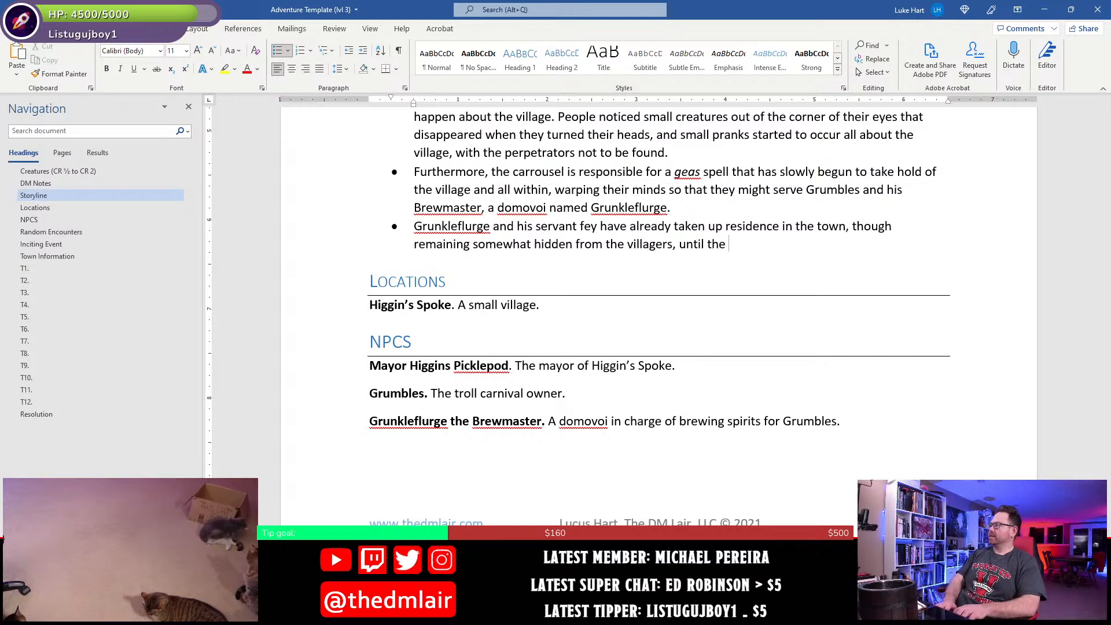
- End the sentence with "until the geas spell is fully in place.", setting only "geas" in italics
{"action": "key", "text": "ctrl+i"}
{"action": "type", "text": "geas"}
{"action": "key", "text": "ctrl+i"}
{"action": "type", "text": "spell"}
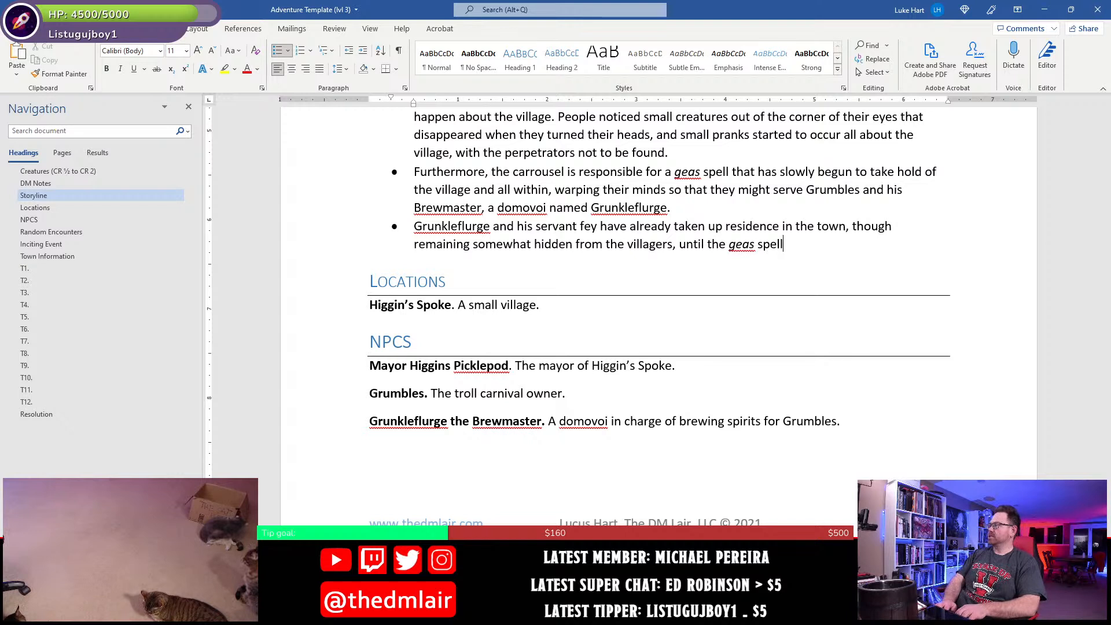
{"action": "type", "text": " is fully i"}
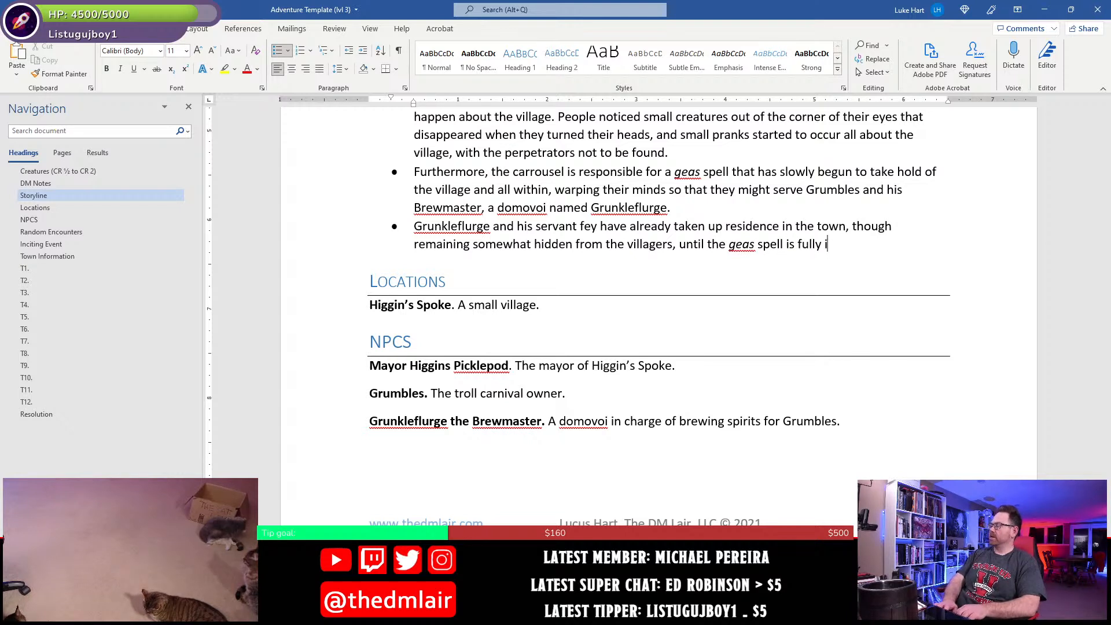
{"action": "type", "text": "n place. Once it is"}
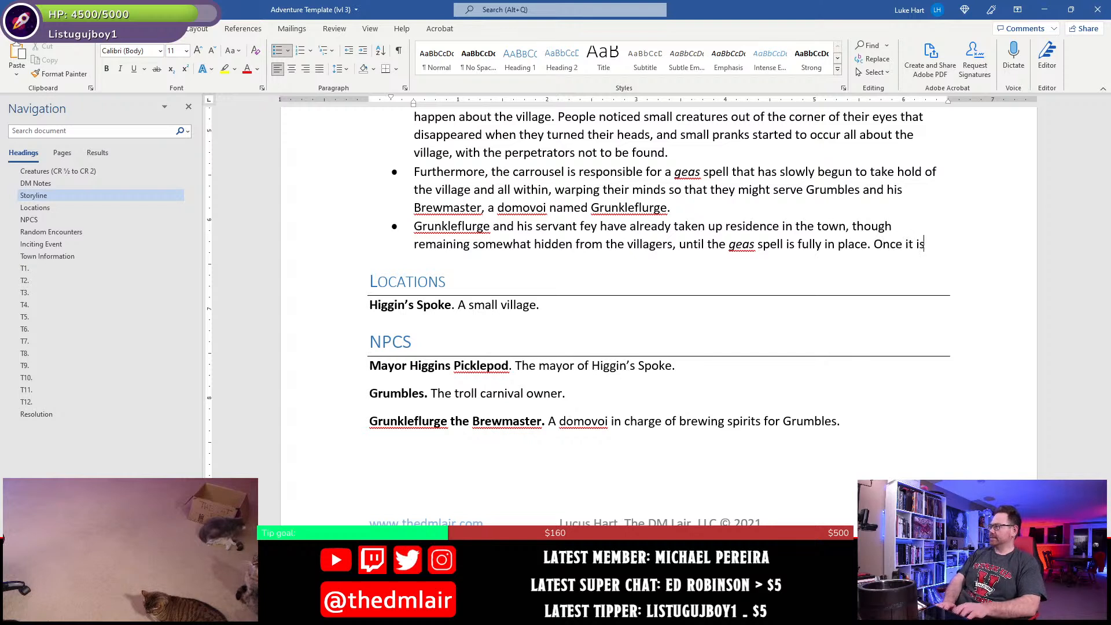
{"action": "type", "text": ", they pla"}
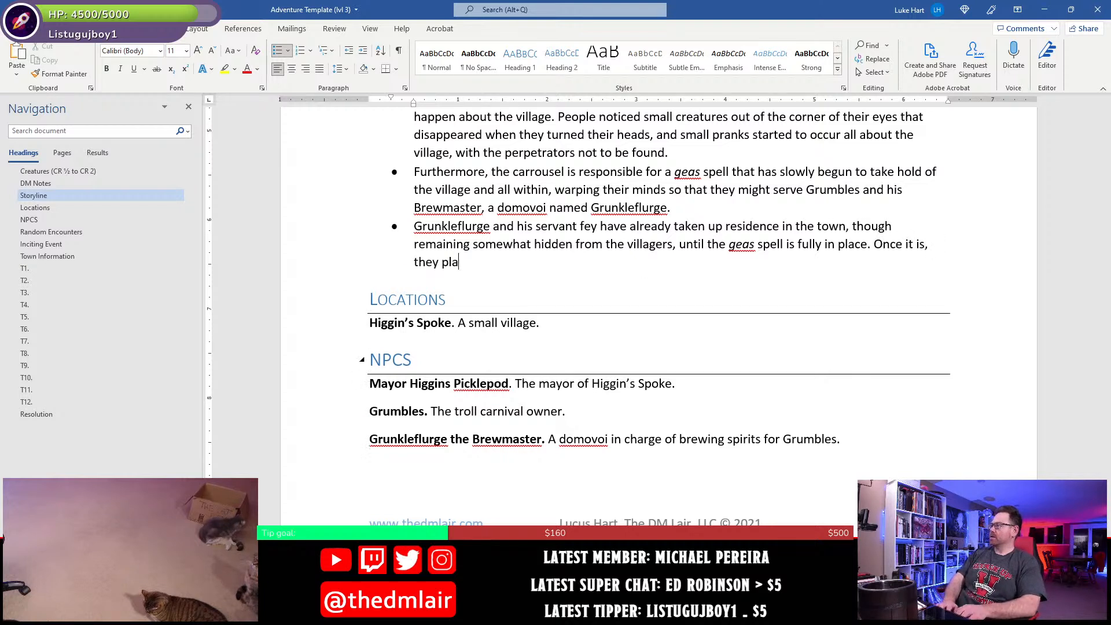
{"action": "type", "text": "n to"}
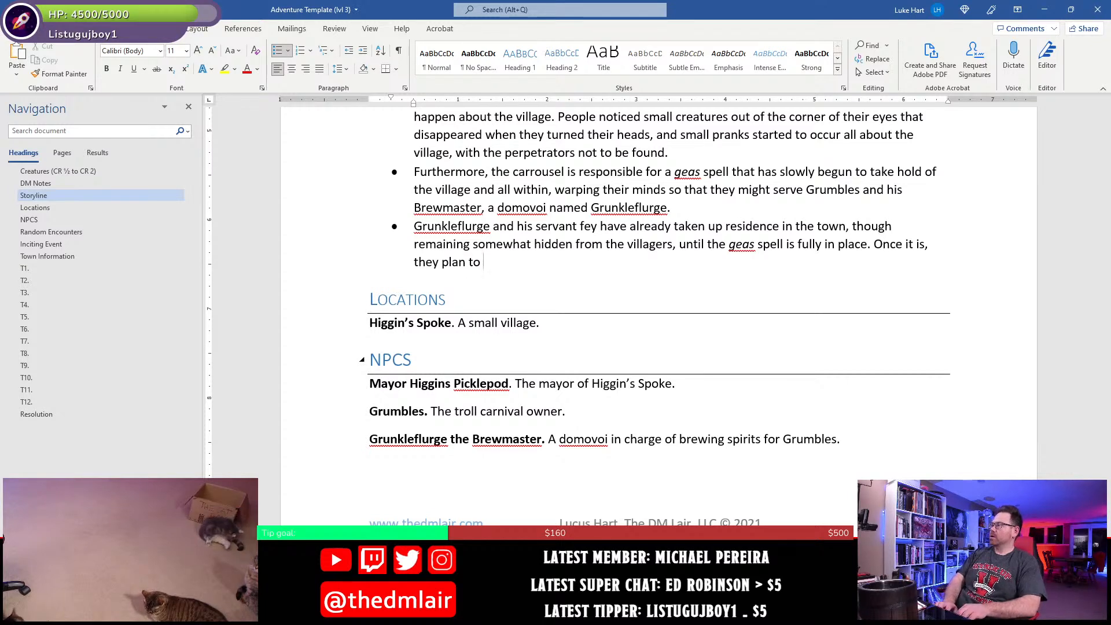
{"action": "type", "text": " put all the villages to work brewing ale, rum, wine, and all m"}
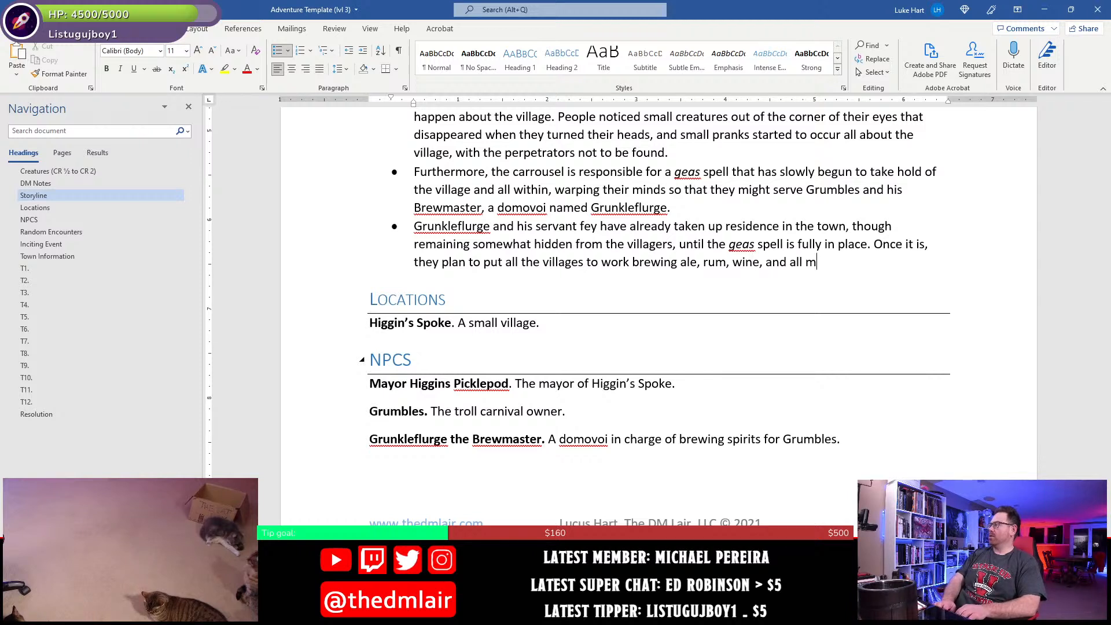
- Complete the bullet with "Once it is, they plan to put all the villages to work brewing ale, rum, wine, and all other sorts of spirits."
{"action": "key", "text": "BackSpace"}
{"action": "type", "text": "other so"}
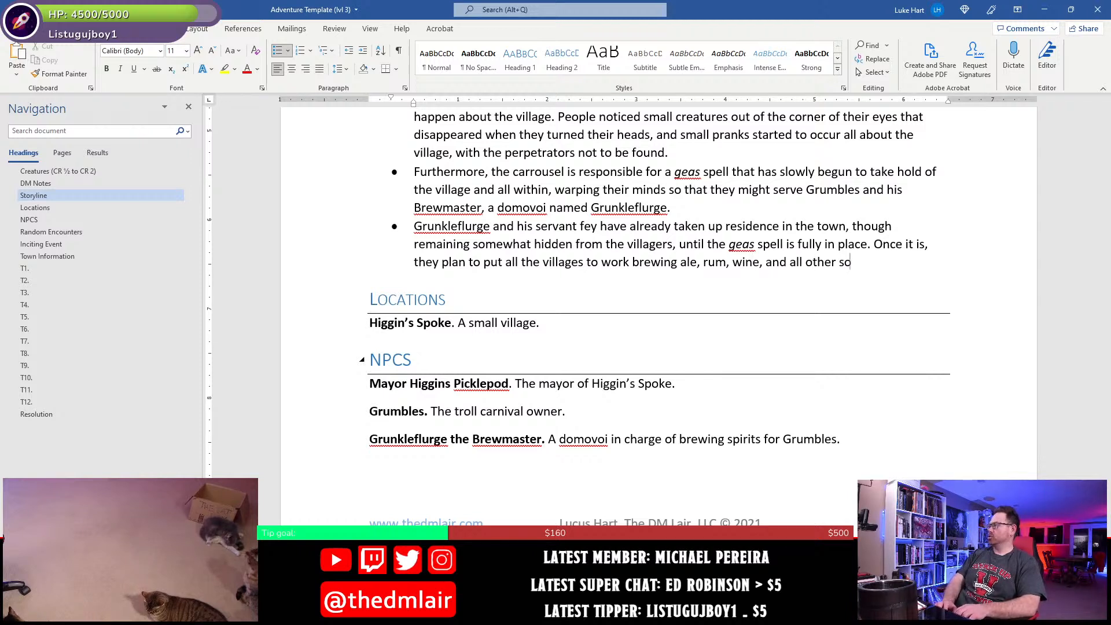
{"action": "type", "text": "rts of spirti"}
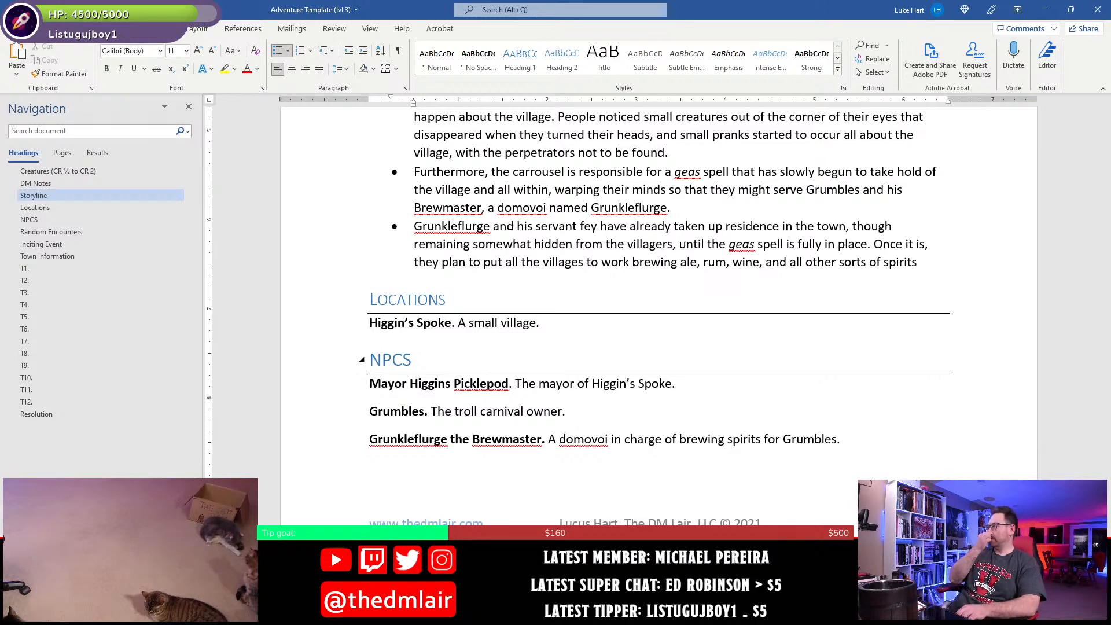
{"action": "type", "text": "."}
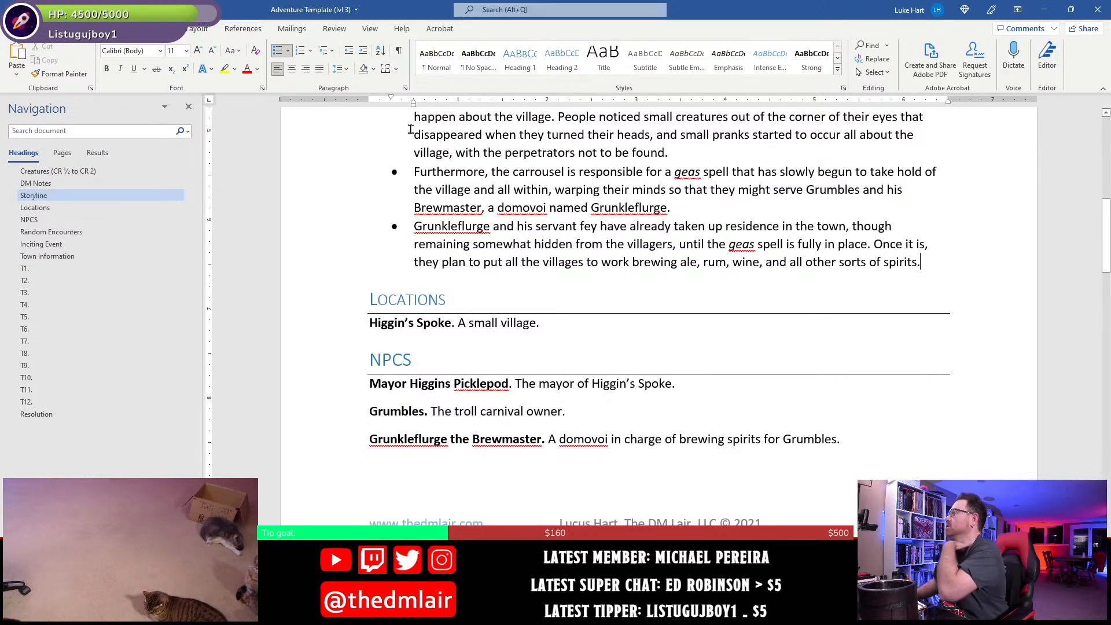
- Rename the "Inciting Event" heading to "Adventure Hook"
{"action": "scroll", "coordinate": [564, 298], "scroll_direction": "up", "scroll_amount": 4}
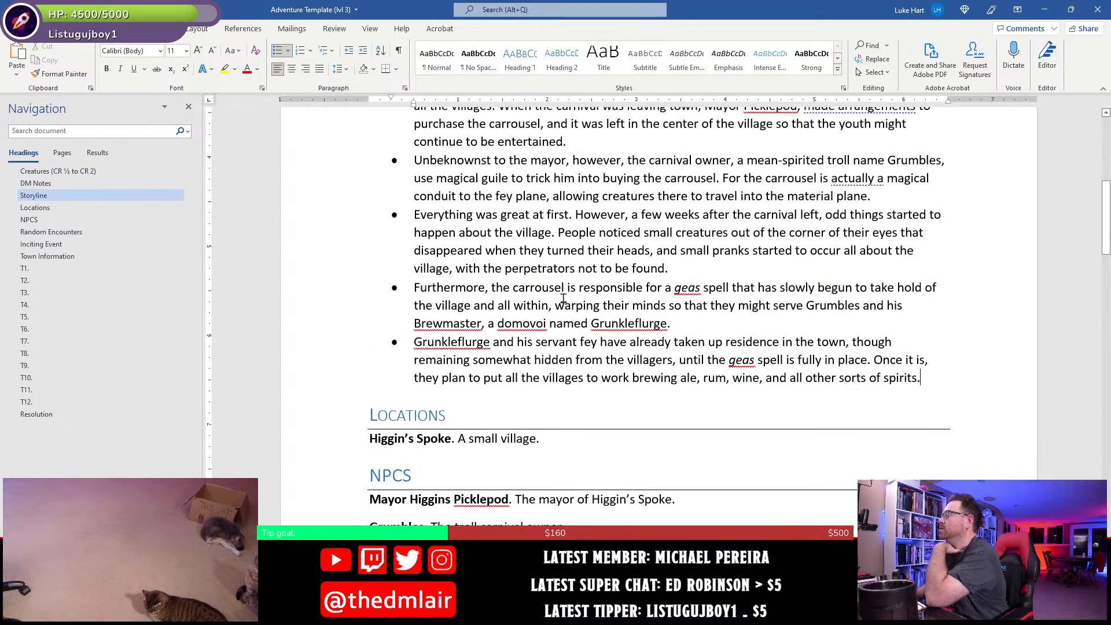
{"action": "scroll", "coordinate": [564, 298], "scroll_direction": "down", "scroll_amount": 2}
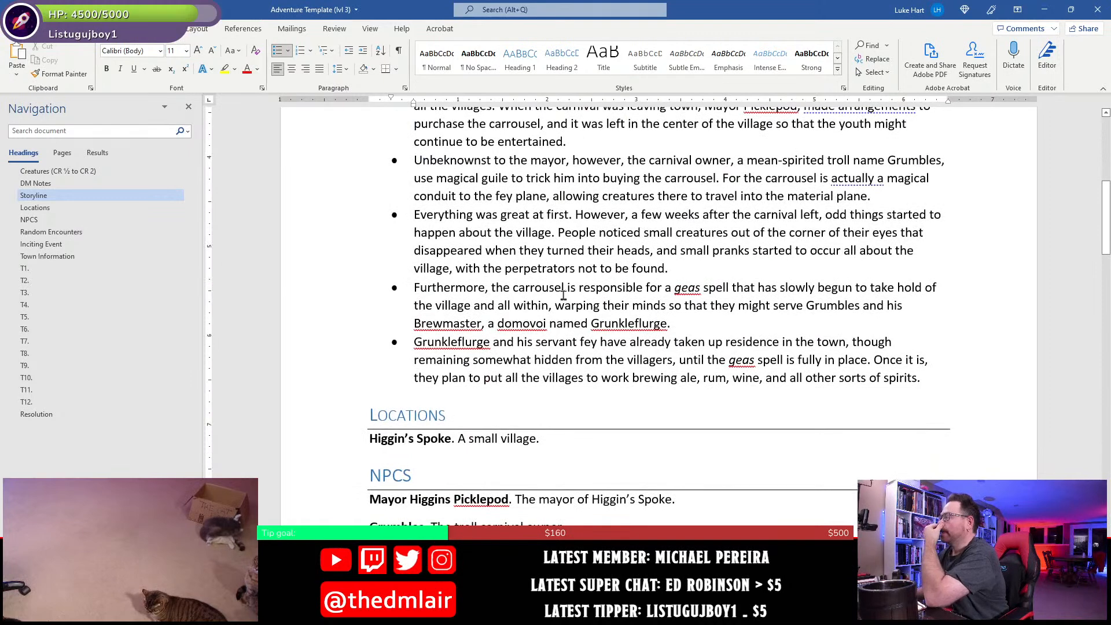
{"action": "scroll", "coordinate": [562, 351], "scroll_direction": "down", "scroll_amount": 10}
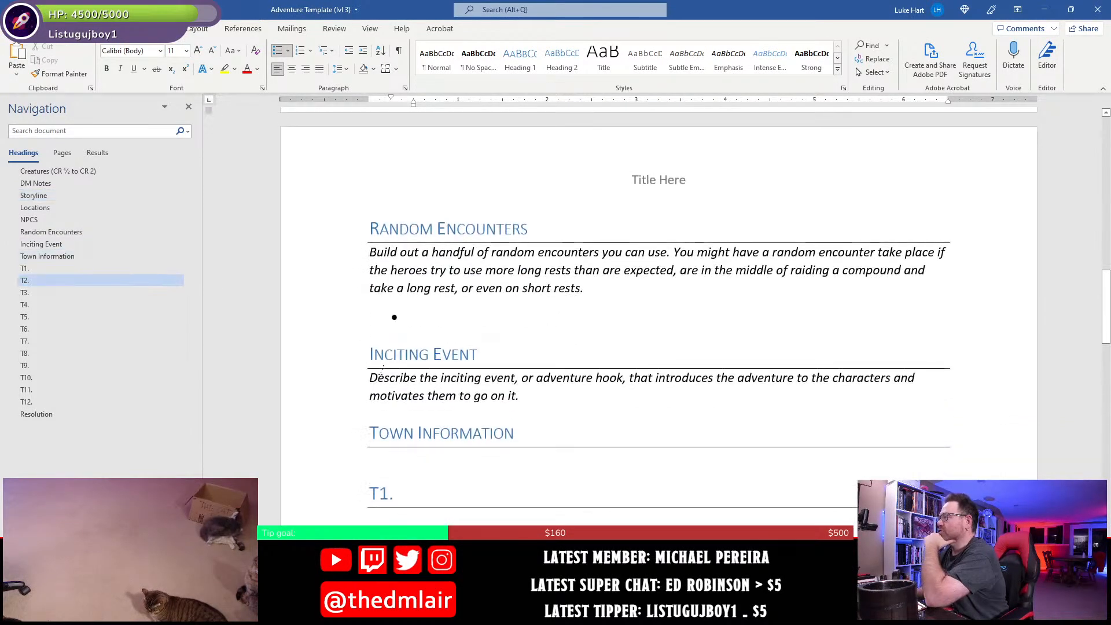
{"action": "left_click", "coordinate": [384, 355]}
{"action": "key", "text": "Home"}
{"action": "key", "text": "shift+End"}
{"action": "type", "text": "Adventure Hook"}
- Delete the italic placeholder paragraph under the Adventure Hook heading and start an empty bulleted list there
{"action": "left_click", "coordinate": [499, 377]}
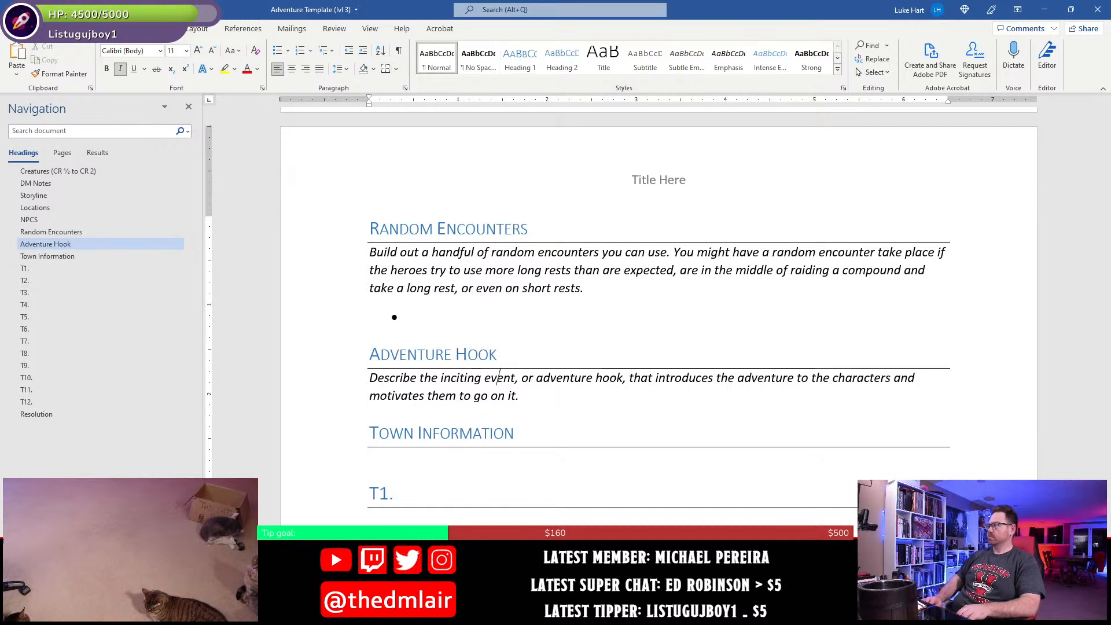
{"action": "double_click", "coordinate": [312, 378]}
{"action": "key", "text": "Delete"}
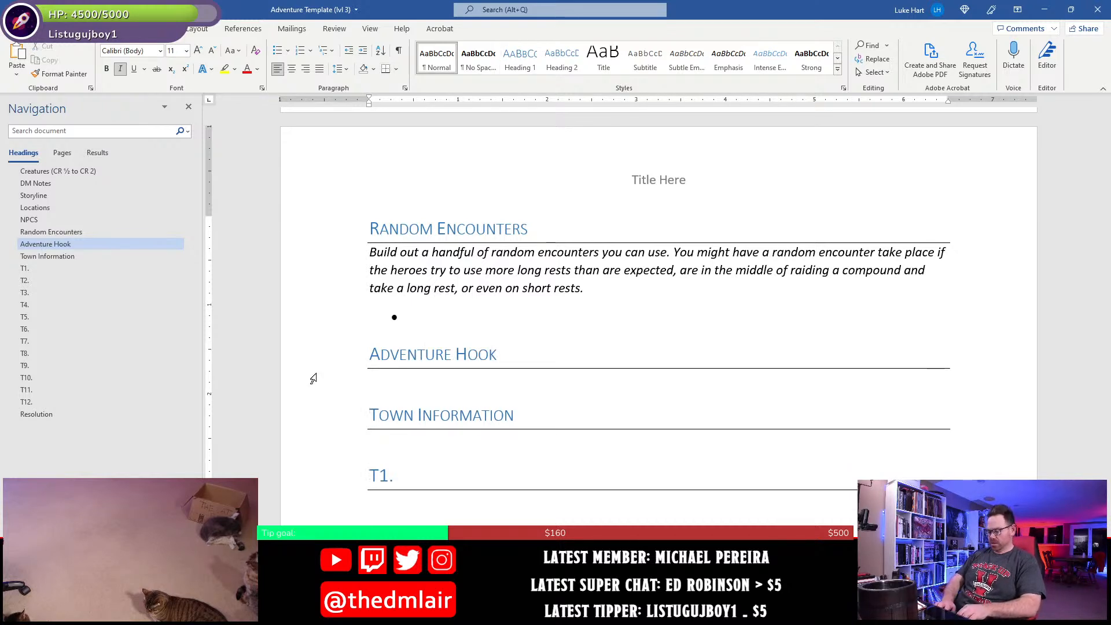
{"action": "type", "text": "*"}
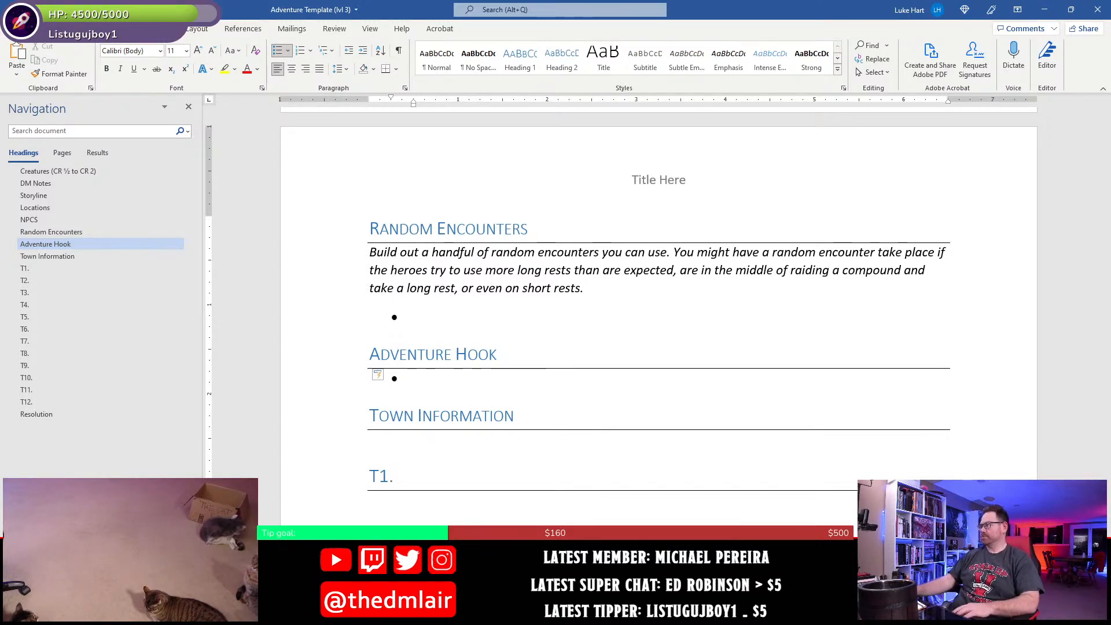
- Check the mayor's full name in the NPCs section and begin the Adventure Hook bullet with "Mayor Higgins Picklepod"
{"action": "scroll", "coordinate": [659, 313], "scroll_direction": "up", "scroll_amount": 4}
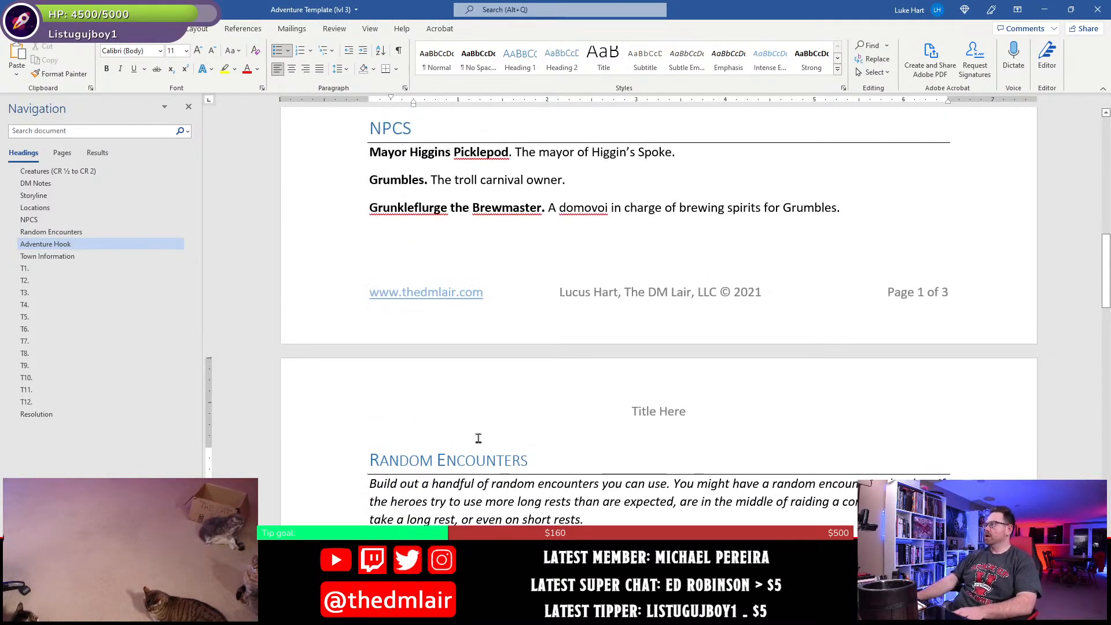
{"action": "scroll", "coordinate": [594, 513], "scroll_direction": "down", "scroll_amount": 5}
{"action": "type", "text": "M"}
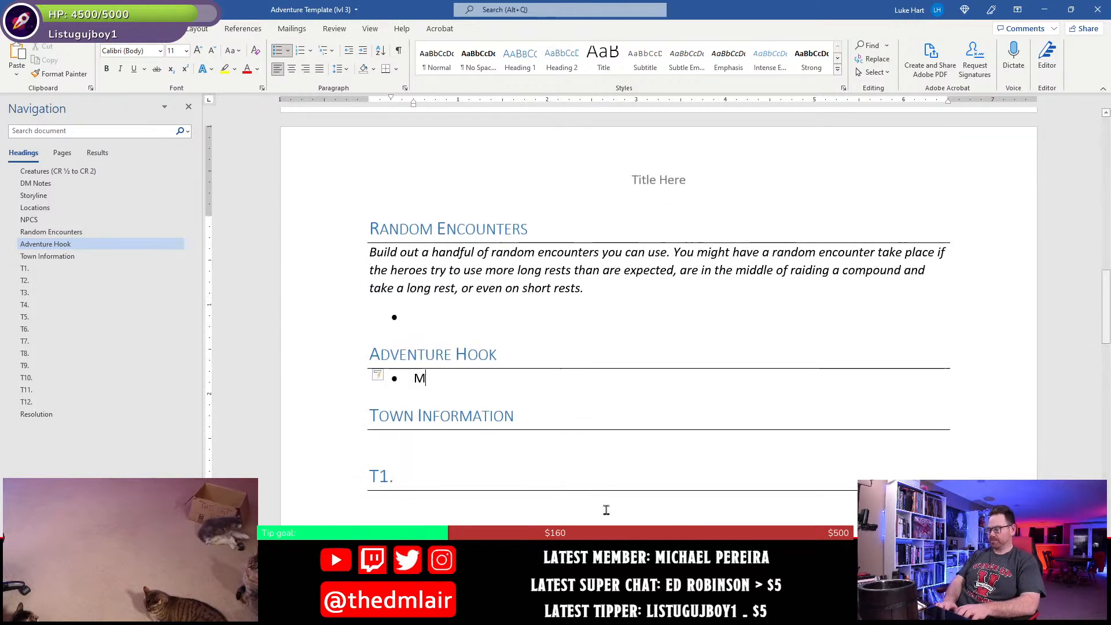
{"action": "type", "text": "ayor Higgins "}
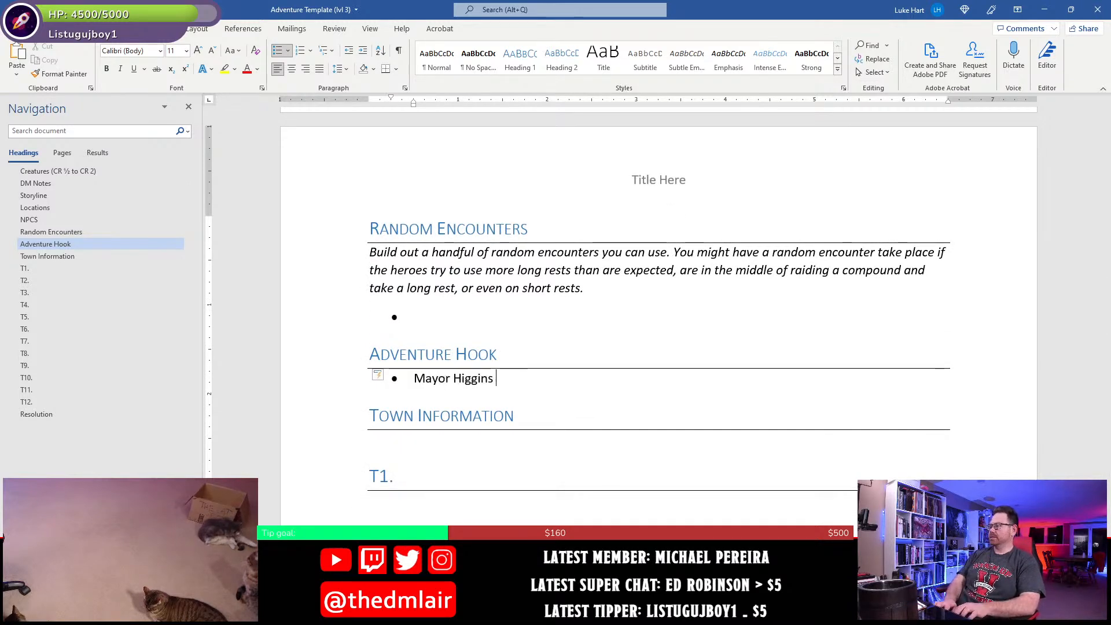
{"action": "type", "text": "Picklepod"}
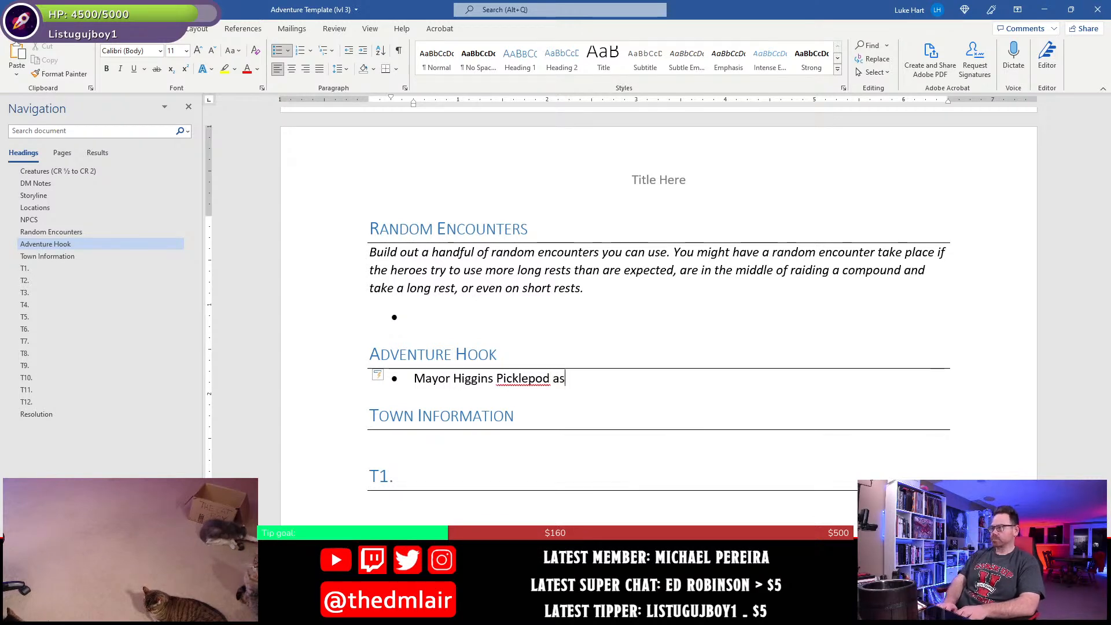
{"action": "type", "text": " asks the adventuring party to find out what's going "}
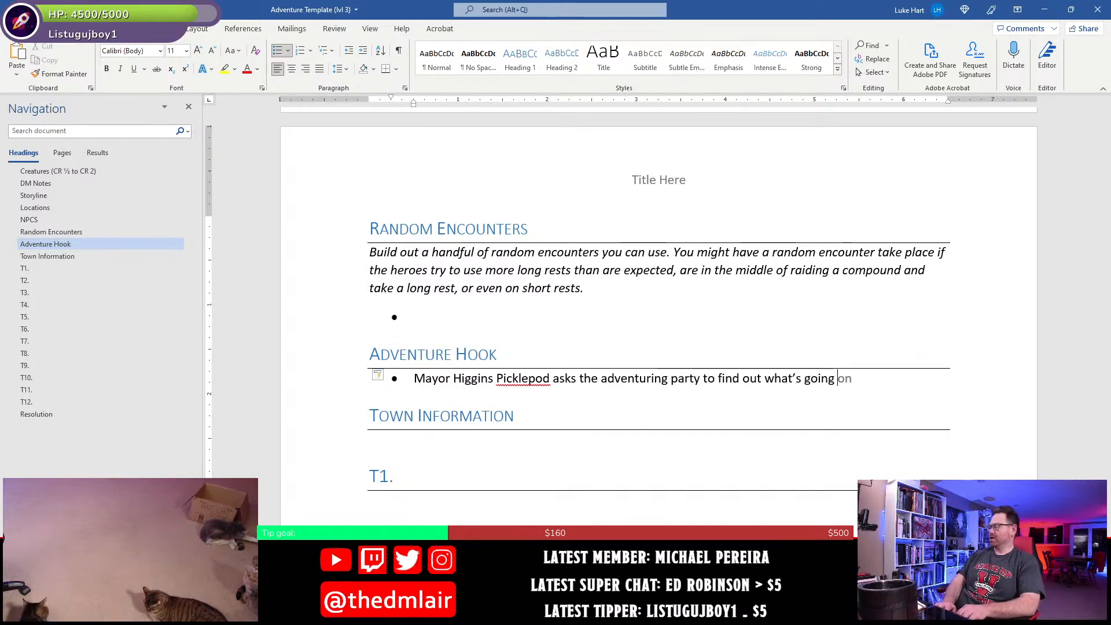
{"action": "type", "text": "on in the "}
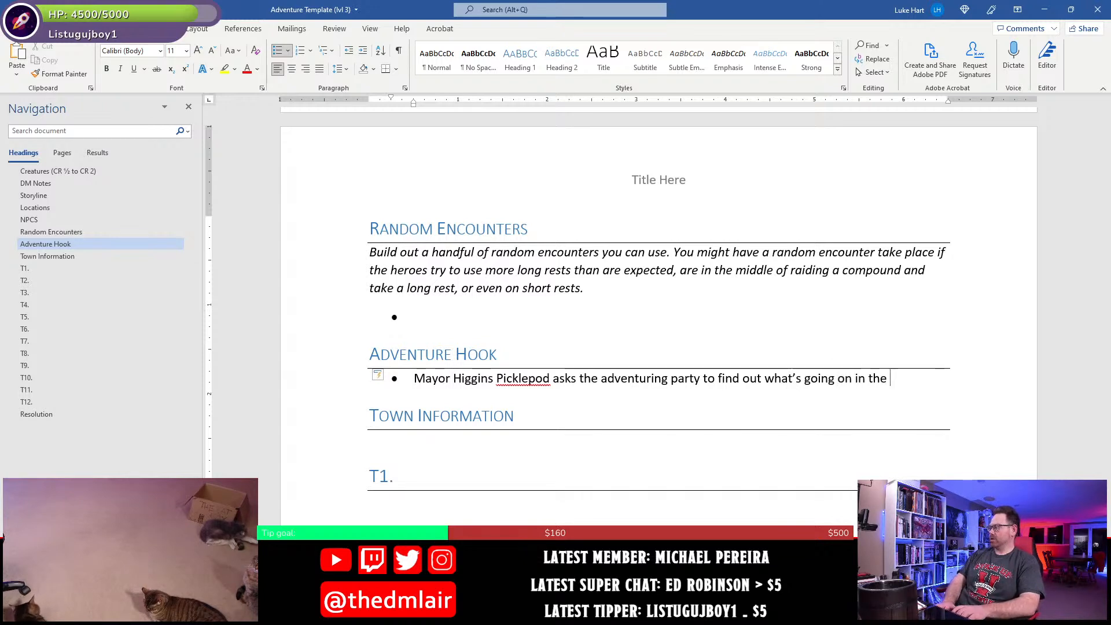
{"action": "type", "text": "vill;age"}
- Continue the Adventure Hook bullet with "asks the adventuring party to find out what's going on in the village"
{"action": "key", "text": "BackSpace"}
{"action": "key", "text": "BackSpace"}
{"action": "type", "text": "age."}
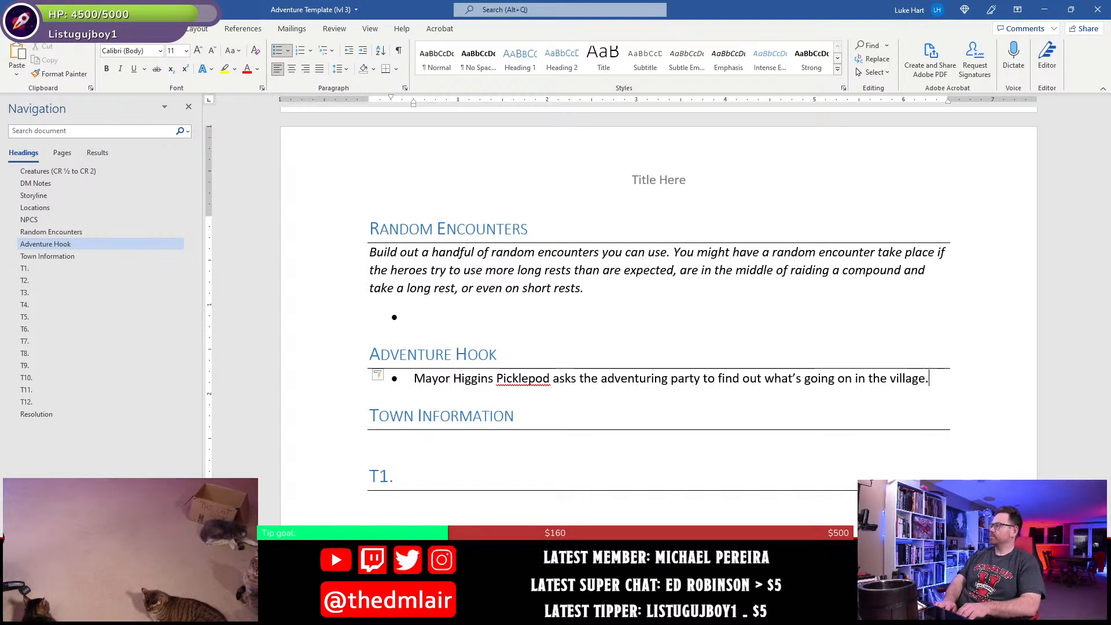
{"action": "type", "text": " as folks ar"}
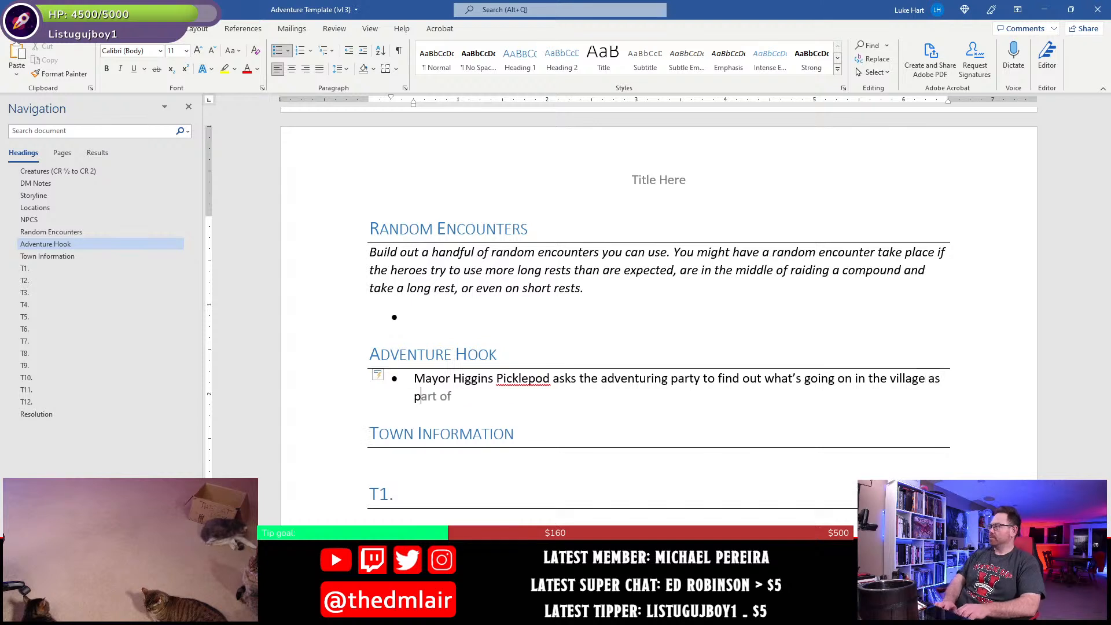
{"action": "type", "text": "e a cting out of"}
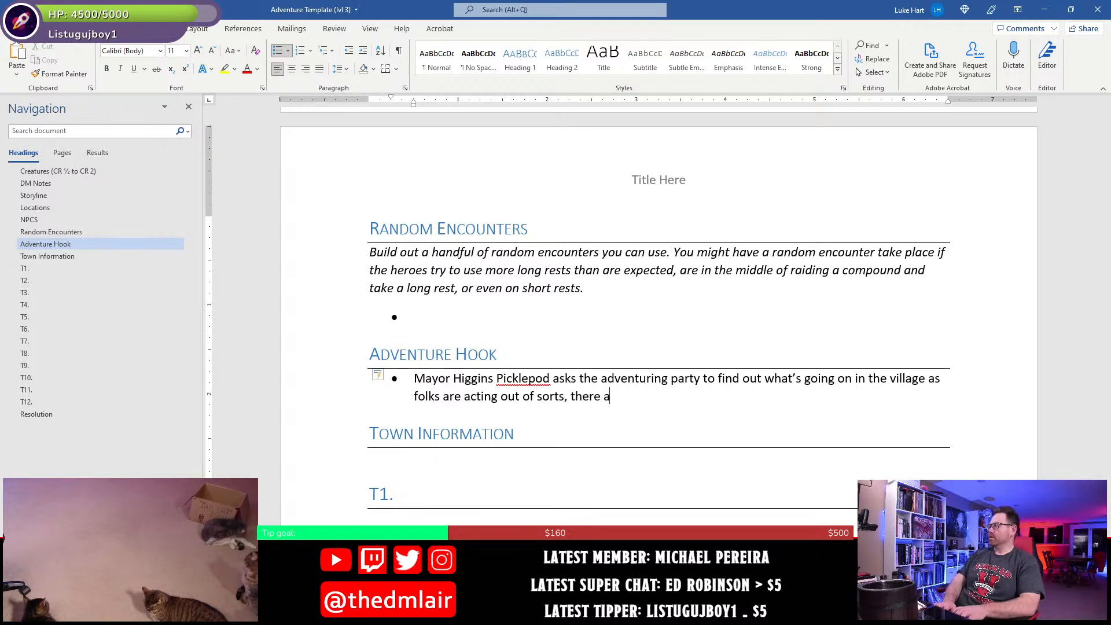
- Complete the bullet with "as folks are acting out of sorts, there are sightings of small odd creatures, and the many pranks."
{"action": "type", "text": "sorts, there are sightings o"}
{"action": "type", "text": "f c"}
{"action": "key", "text": "BackSpace"}
{"action": "type", "text": "small odd creatures, and the many pranks."}
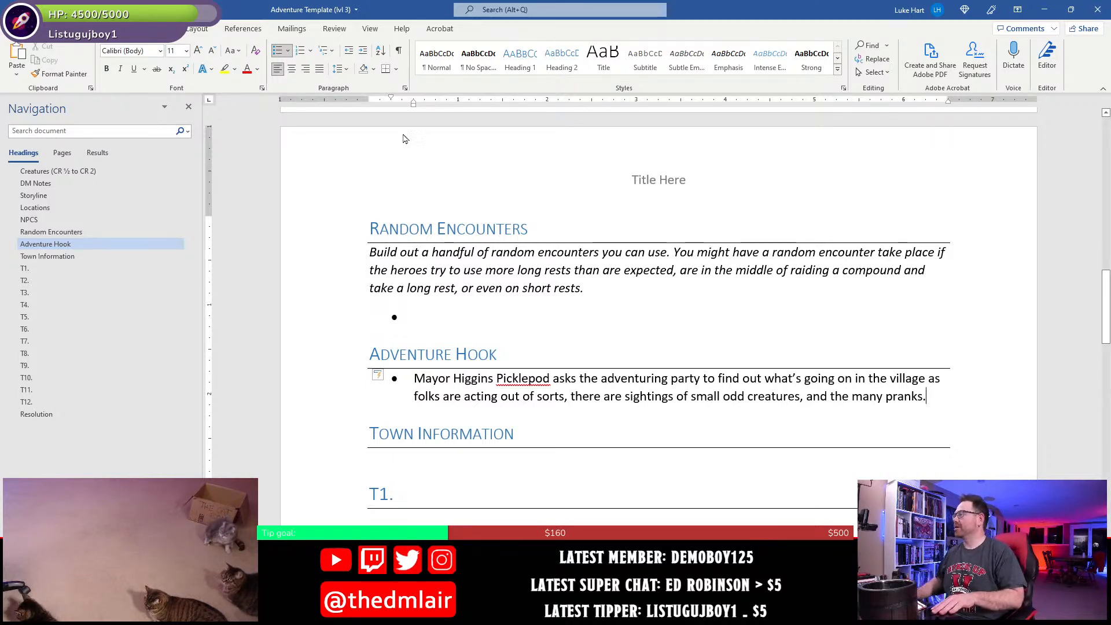
- Reread the Storyline bullets and the Locations and NPCs entries, ending at the Adventure Hook section
{"action": "scroll", "coordinate": [908, 288], "scroll_direction": "up", "scroll_amount": 15}
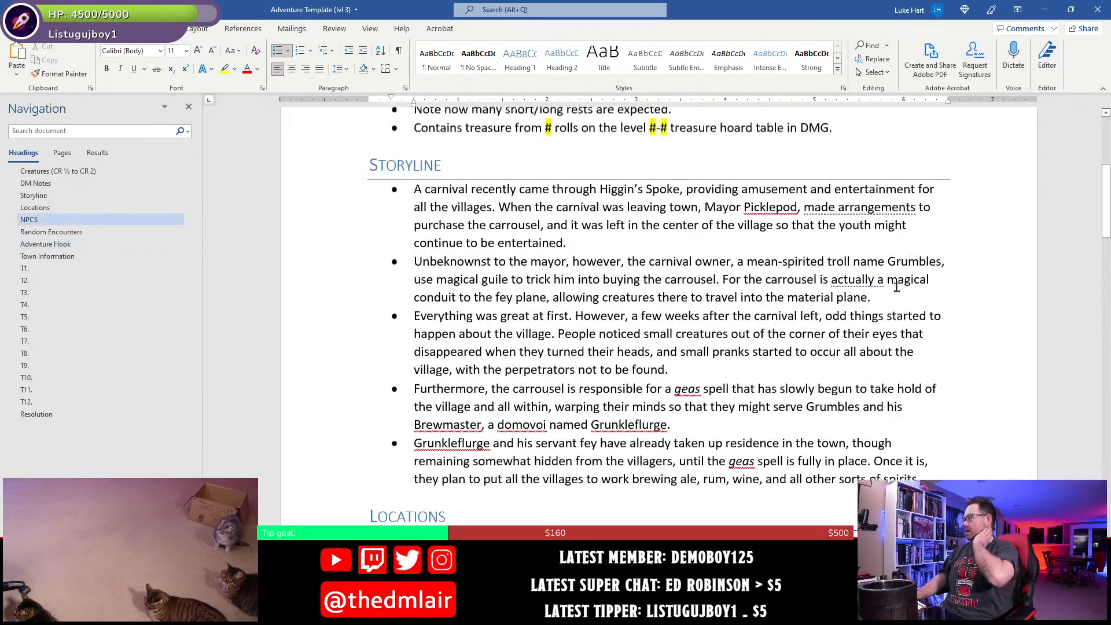
{"action": "scroll", "coordinate": [897, 287], "scroll_direction": "down", "scroll_amount": 1}
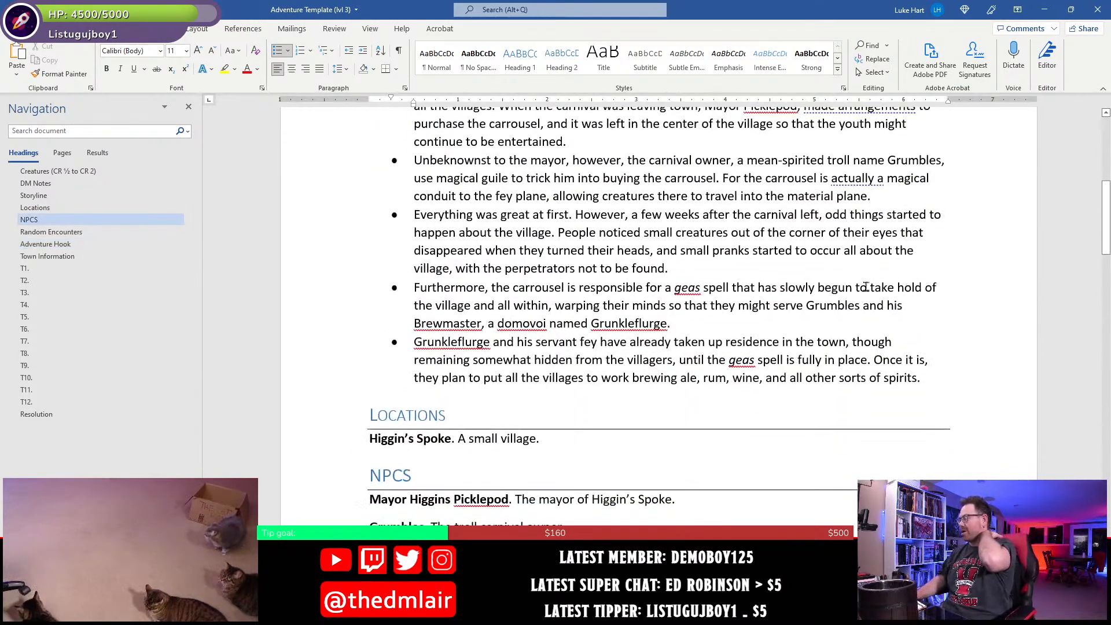
{"action": "scroll", "coordinate": [879, 282], "scroll_direction": "up", "scroll_amount": 3}
{"action": "left_click_drag", "start_coordinate": [474, 223], "coordinate": [657, 461]}
{"action": "left_click", "coordinate": [515, 294]}
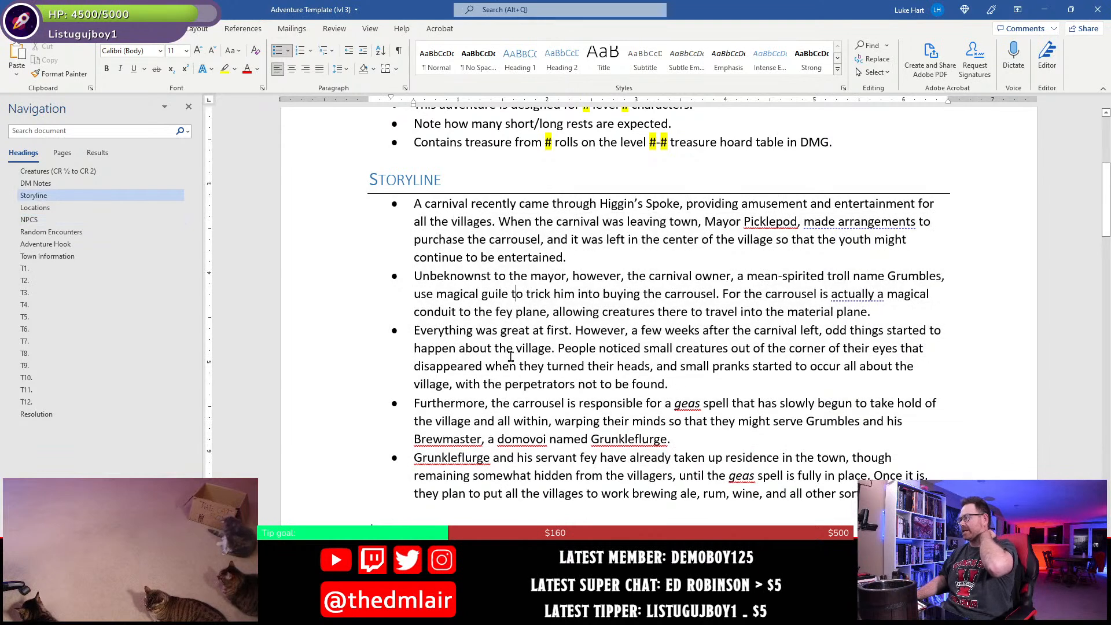
{"action": "scroll", "coordinate": [511, 357], "scroll_direction": "down", "scroll_amount": 6}
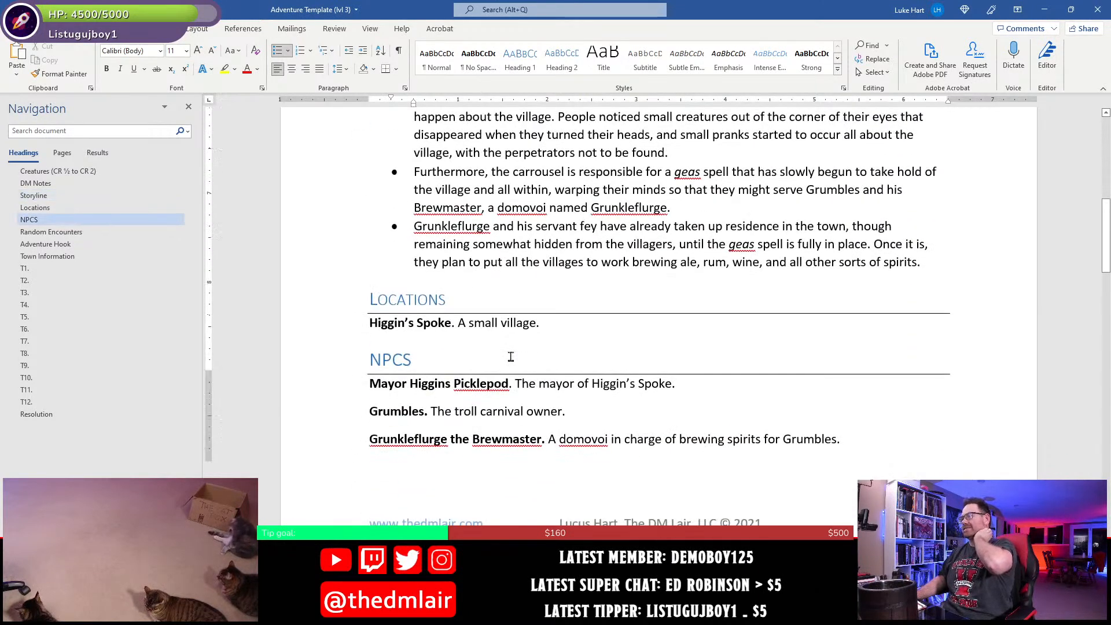
{"action": "scroll", "coordinate": [511, 357], "scroll_direction": "down", "scroll_amount": 3}
{"action": "scroll", "coordinate": [511, 357], "scroll_direction": "down", "scroll_amount": 9}
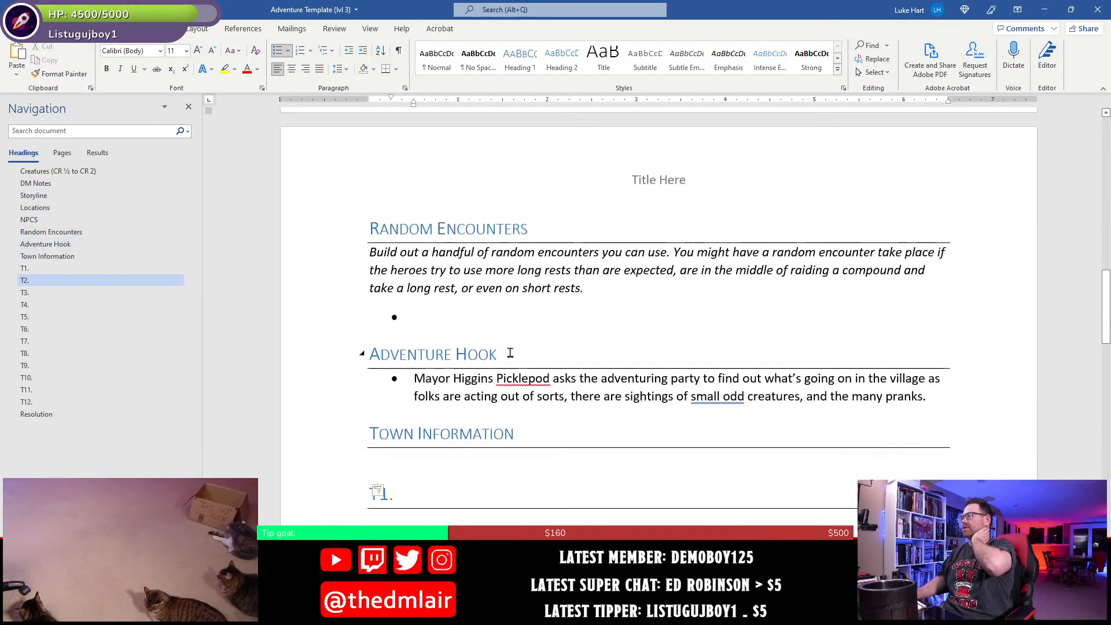
- Review the Town Information and T-numbered area headings against the labelled town map in Photoshop, ending back at the Adventure Hook in Word
{"action": "left_click", "coordinate": [568, 406]}
{"action": "scroll", "coordinate": [544, 393], "scroll_direction": "down", "scroll_amount": 3}
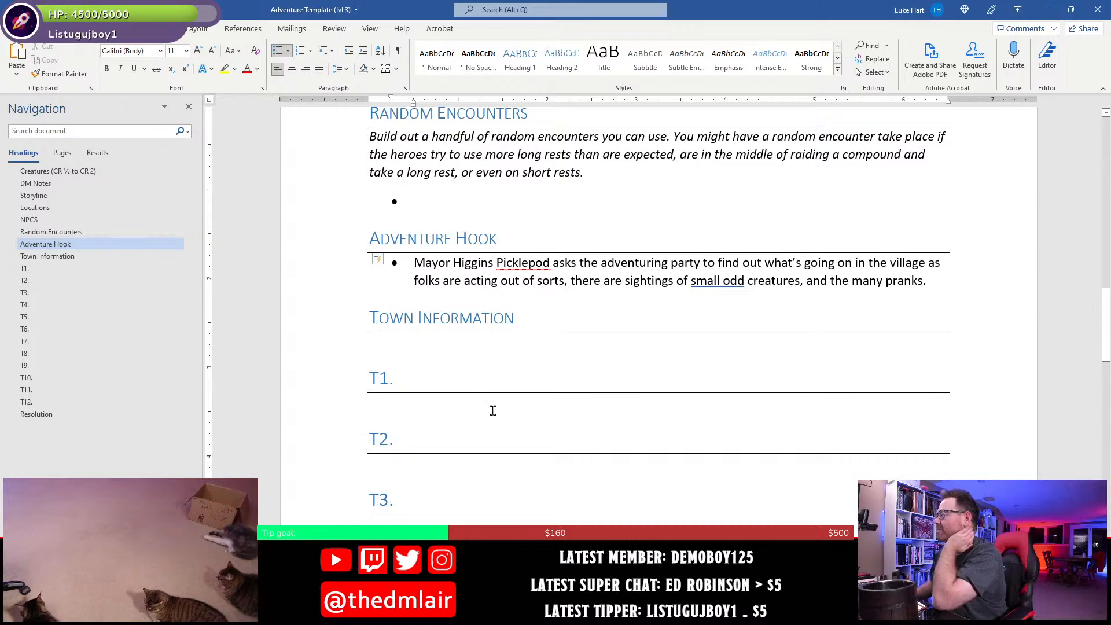
{"action": "scroll", "coordinate": [493, 410], "scroll_direction": "down", "scroll_amount": 2}
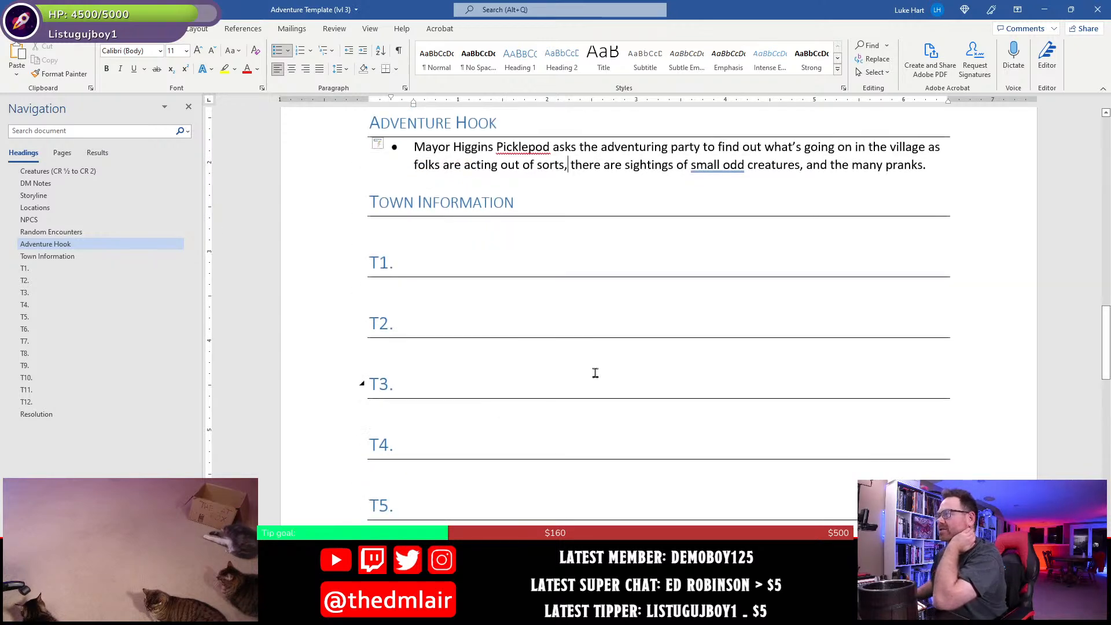
{"action": "key", "text": "alt+Tab"}
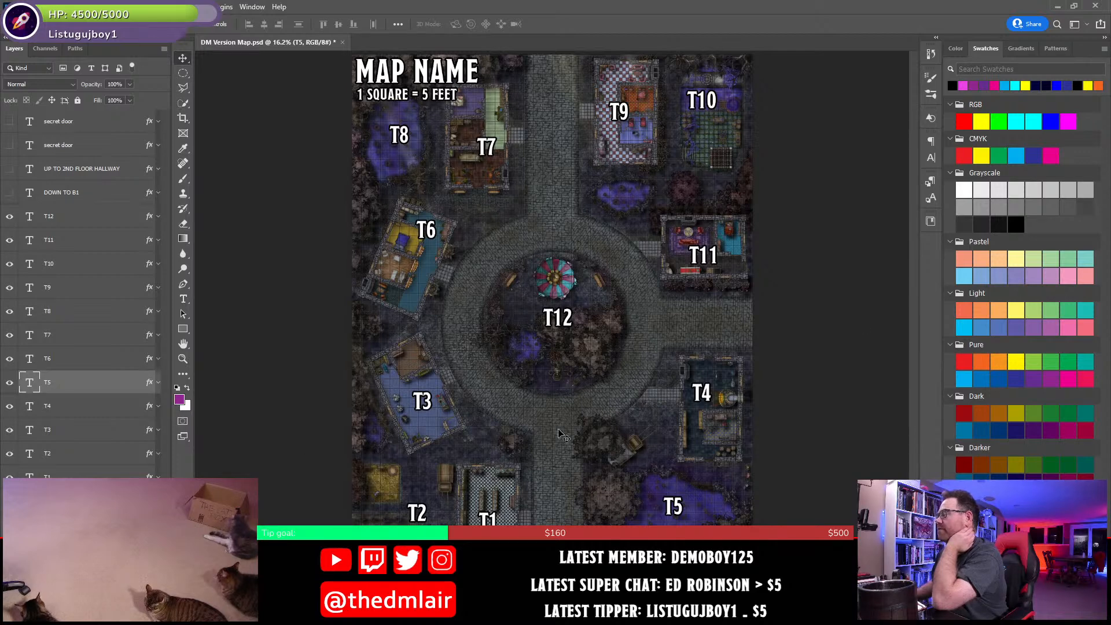
{"action": "key", "text": "alt+Tab"}
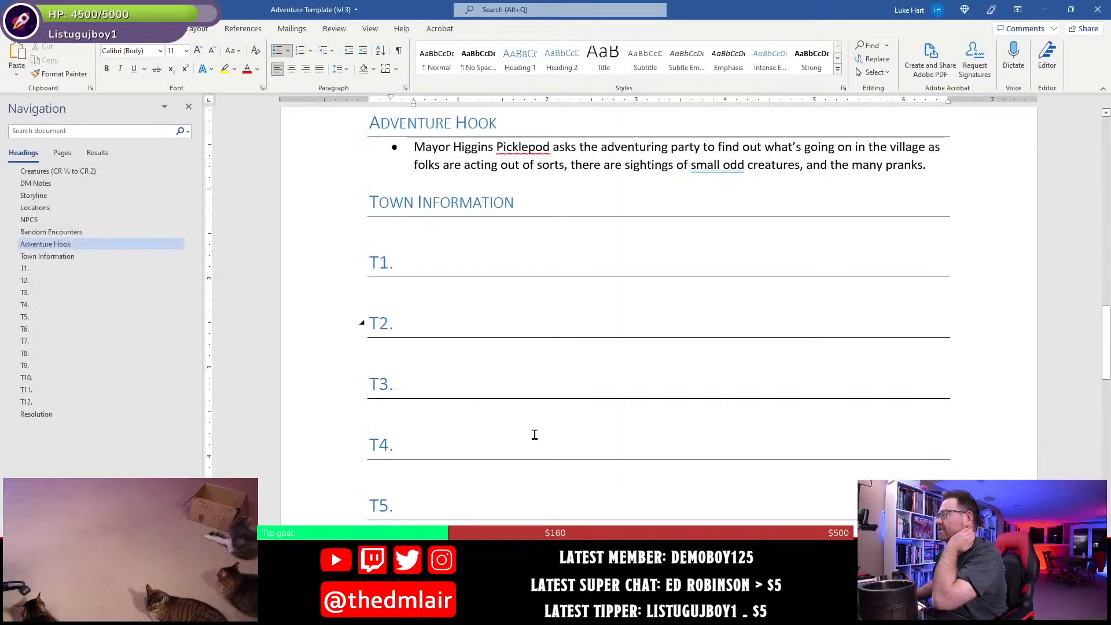
{"action": "scroll", "coordinate": [534, 434], "scroll_direction": "up", "scroll_amount": 4}
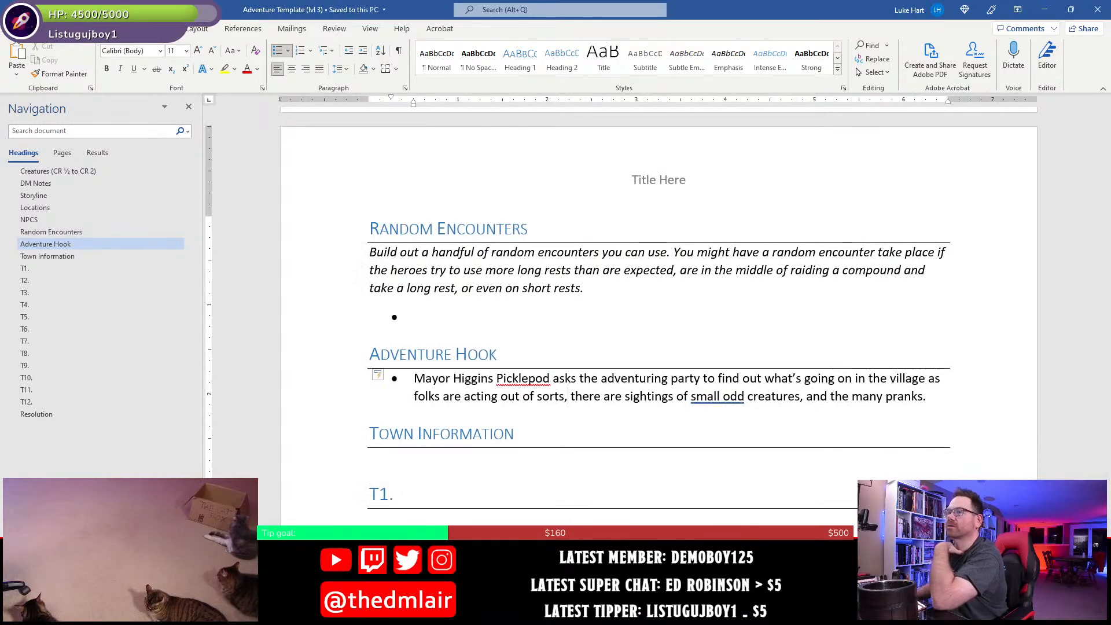
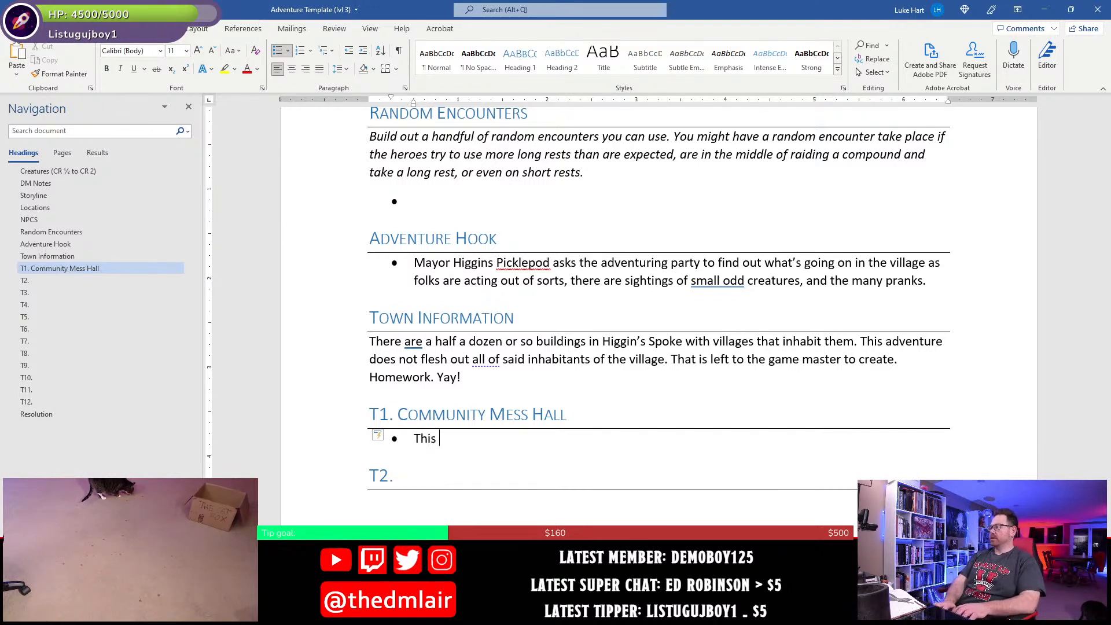
- Clear the started text from the bullet under the T1 Community Mess Hall heading
{"action": "key", "text": "BackSpace"}
{"action": "key", "text": "BackSpace"}
{"action": "key", "text": "BackSpace"}
{"action": "key", "text": "BackSpace"}
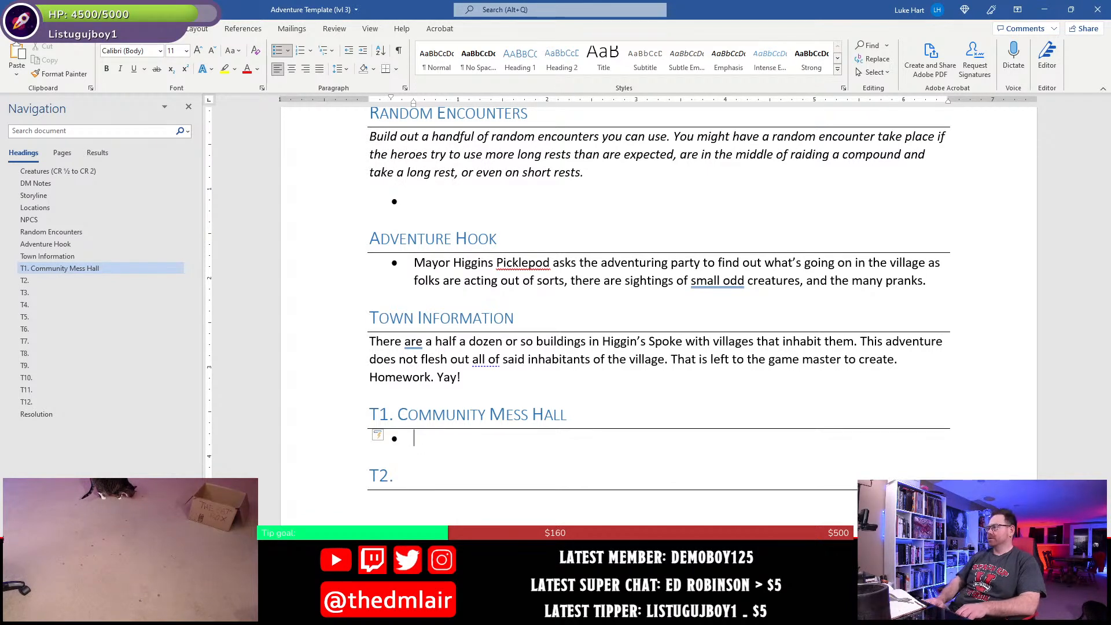
- Insert "The Slurping Spoon -" before "Community Mess Hall" in the T1 heading
{"action": "key", "text": "Up"}
{"action": "key", "text": "Left"}
{"action": "key", "text": "Left"}
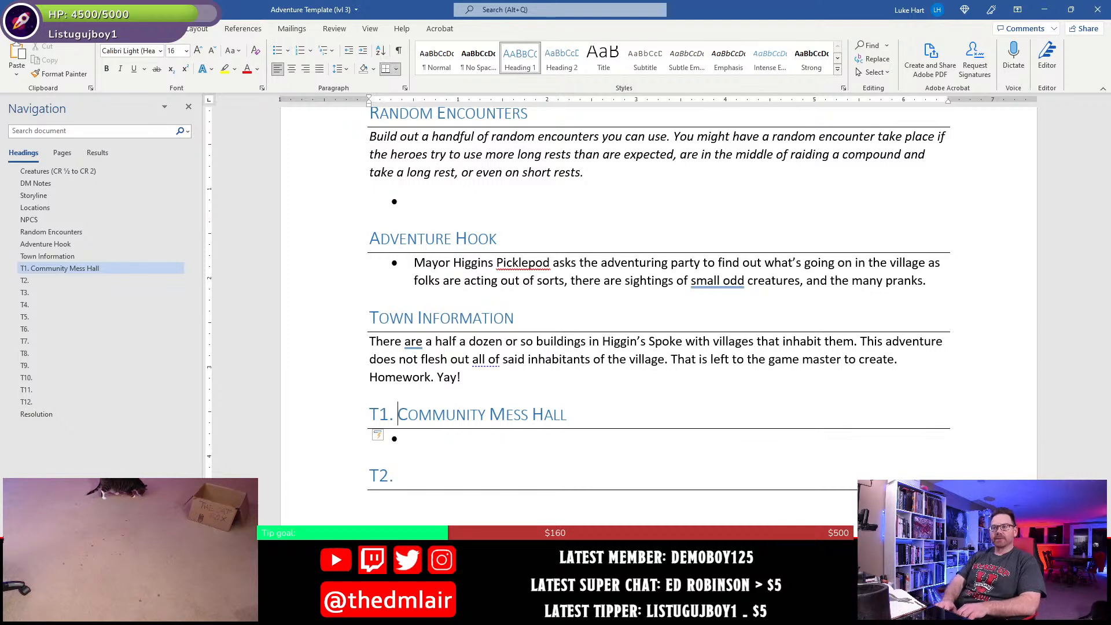
{"action": "type", "text": "T"}
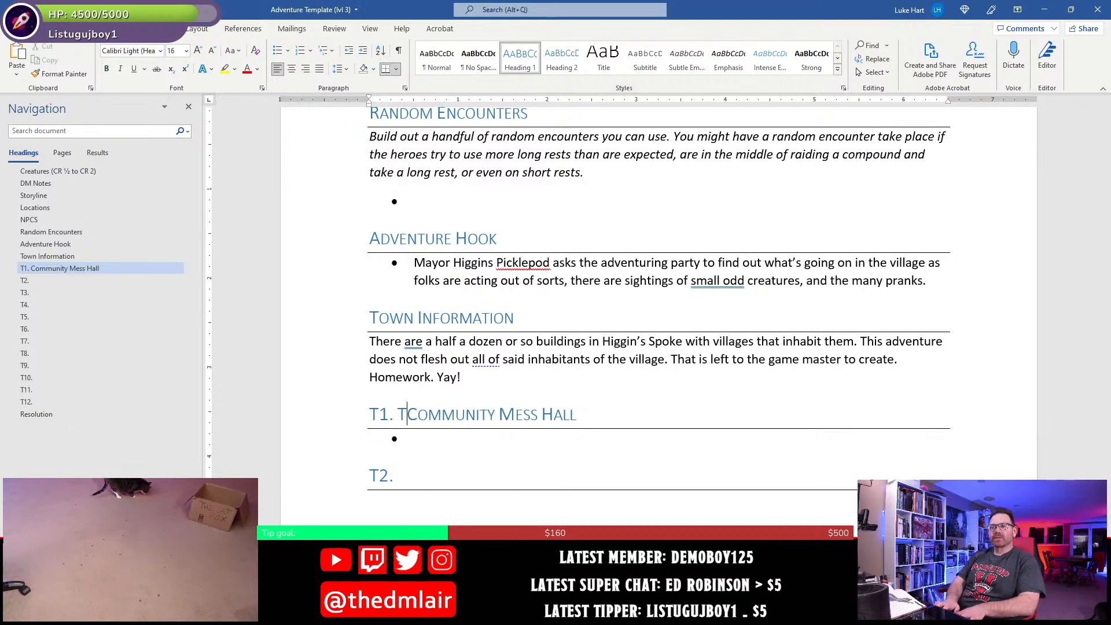
{"action": "type", "text": "he sl"}
{"action": "key", "text": "BackSpace"}
{"action": "key", "text": "BackSpace"}
{"action": "type", "text": "Slu"}
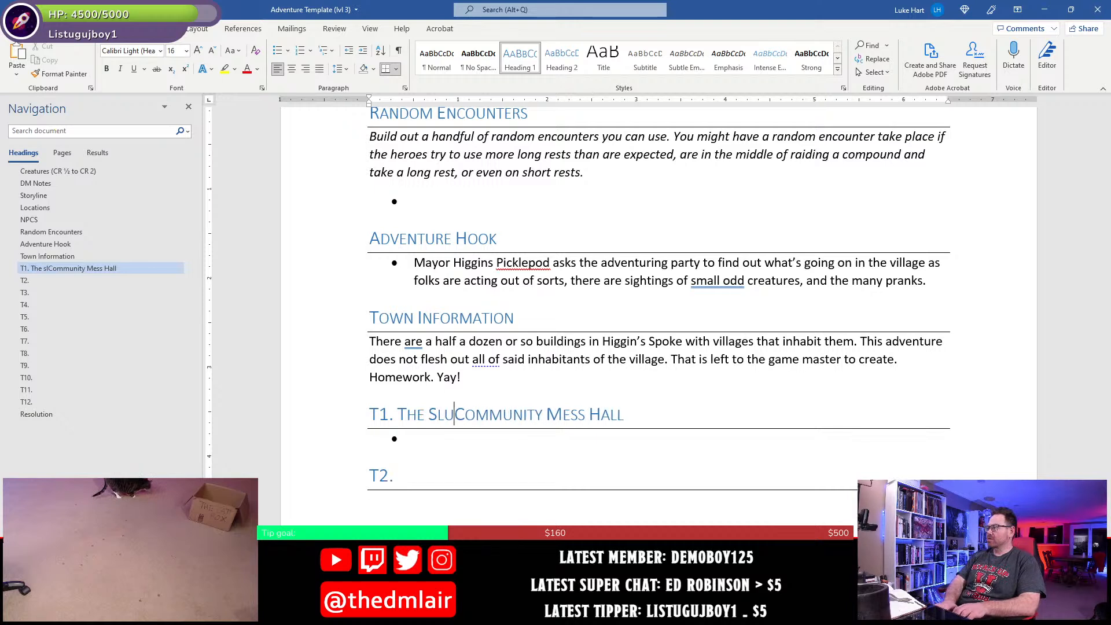
{"action": "type", "text": "rping Sppo"}
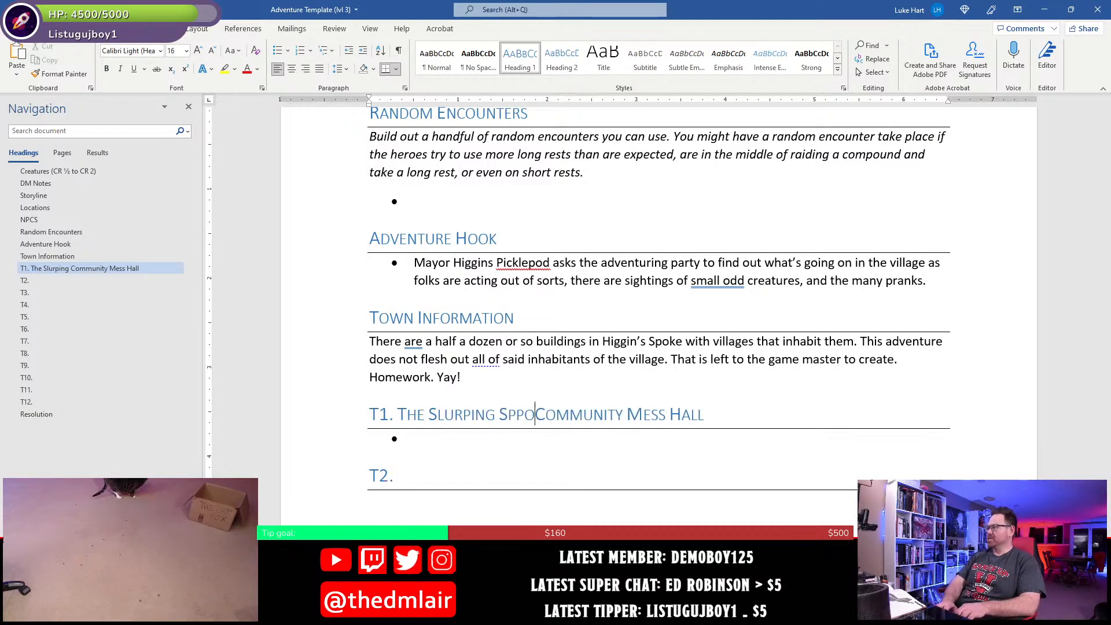
{"action": "key", "text": "BackSpace"}
{"action": "key", "text": "BackSpace"}
{"action": "type", "text": "oon"}
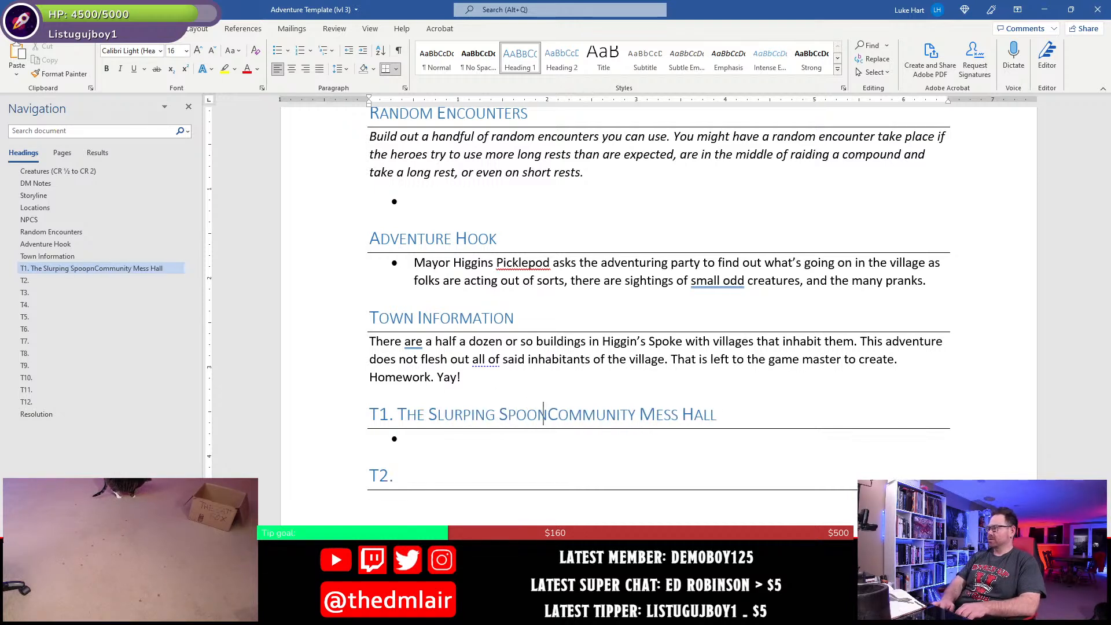
{"action": "type", "text": " -"}
{"action": "key", "text": "Down"}
{"action": "key", "text": "Down"}
{"action": "key", "text": "Up"}
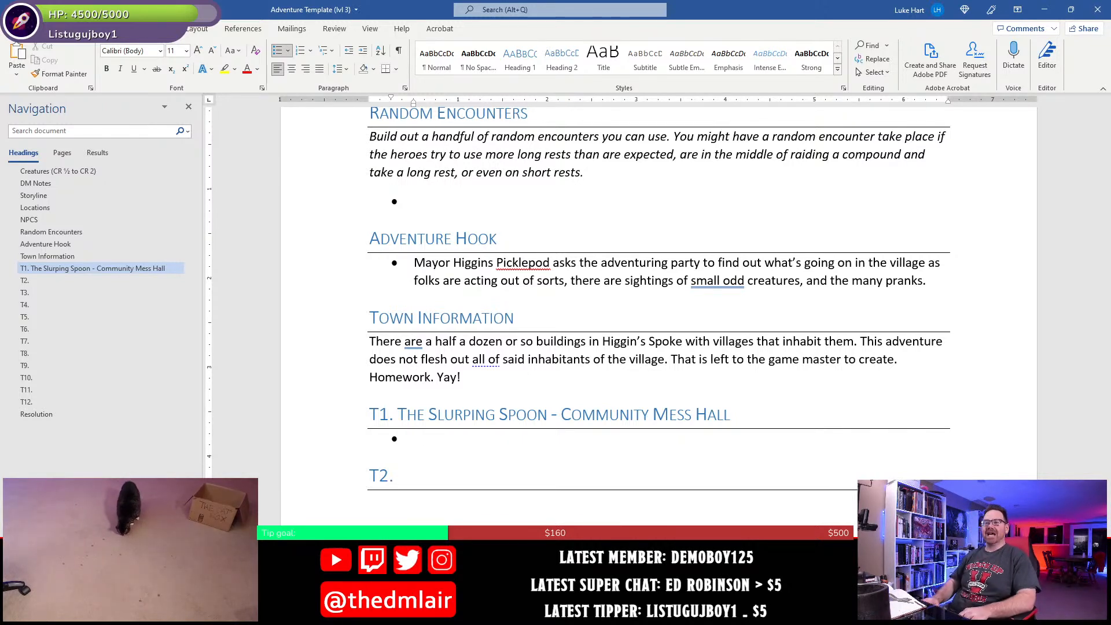
- Replace "Slurping Spoon" with "Sloppy Bowl" in the T1 heading and return to the empty bullet below it
{"action": "key", "text": "Up"}
{"action": "key", "text": "Up"}
{"action": "key", "text": "Down"}
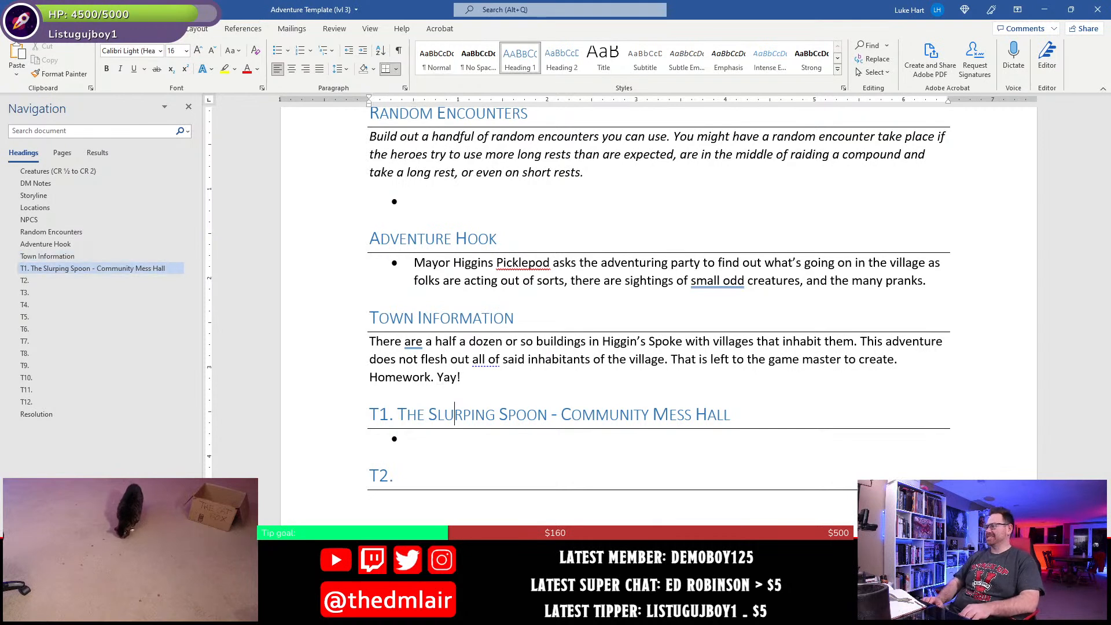
{"action": "key", "text": "shift+Right"}
{"action": "key", "text": "shift+Right"}
{"action": "key", "text": "shift+Right"}
{"action": "key", "text": "shift+Right"}
{"action": "key", "text": "shift+Right"}
{"action": "key", "text": "shift+Right"}
{"action": "key", "text": "shift+Right"}
{"action": "key", "text": "shift+Right"}
{"action": "key", "text": "shift+Right"}
{"action": "key", "text": "shift+Right"}
{"action": "key", "text": "shift+Right"}
{"action": "key", "text": "shift+Right"}
{"action": "key", "text": "shift+Right"}
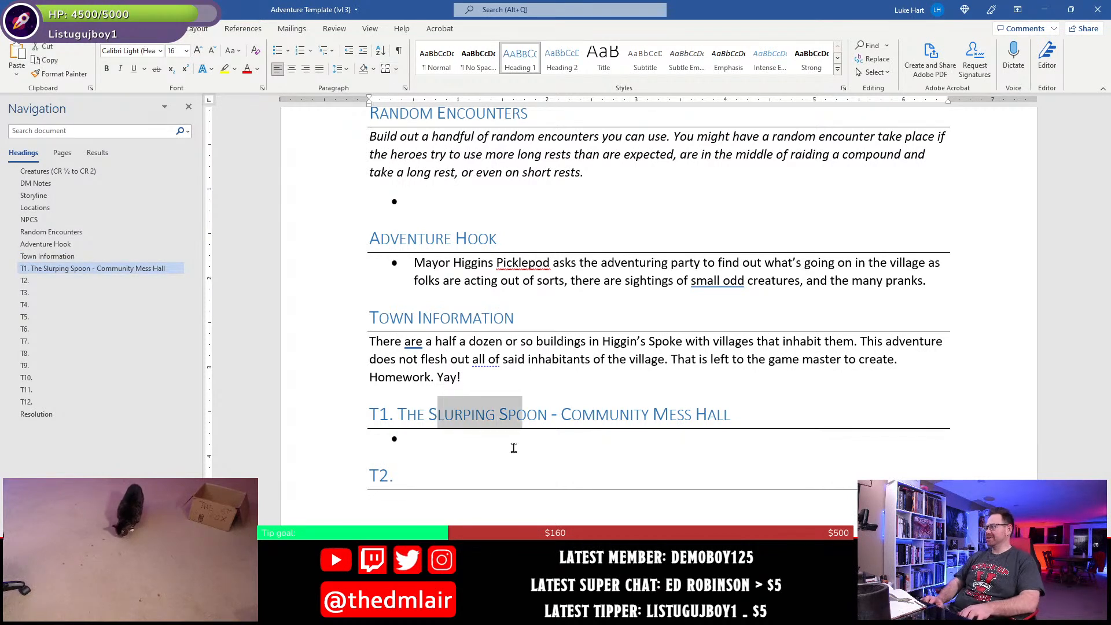
{"action": "type", "text": "loppy Bown"}
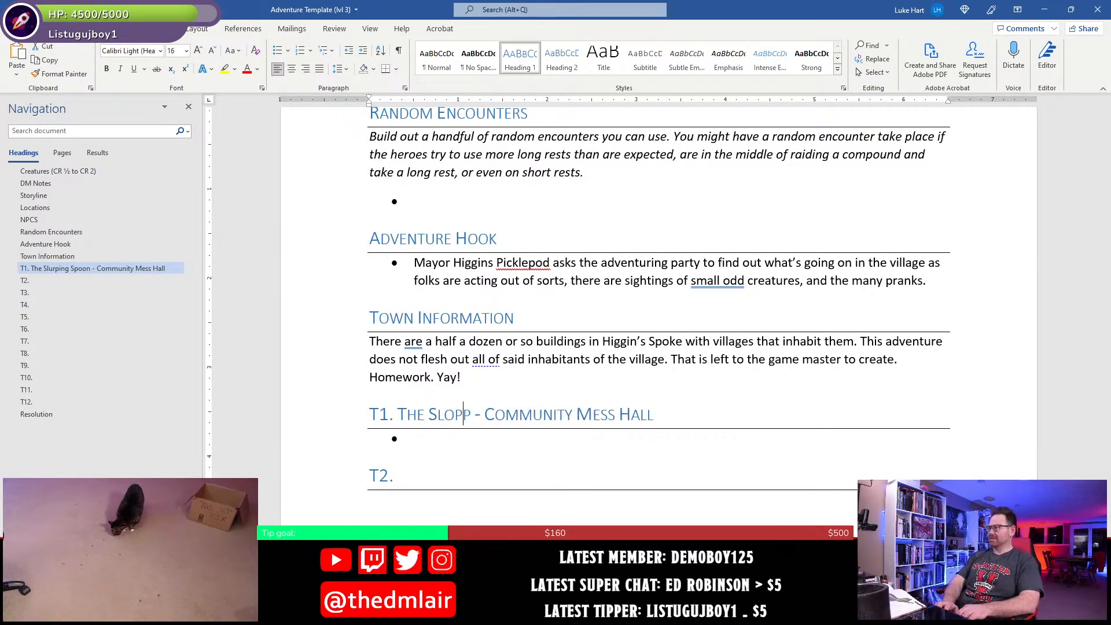
{"action": "key", "text": "BackSpace"}
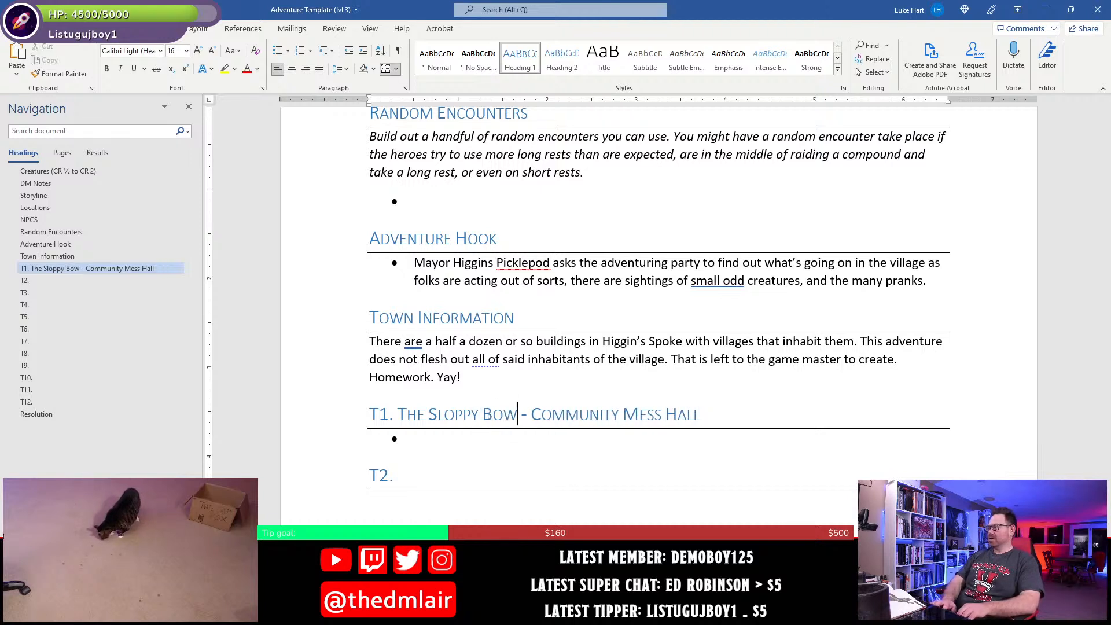
{"action": "type", "text": "l"}
{"action": "key", "text": "Down"}
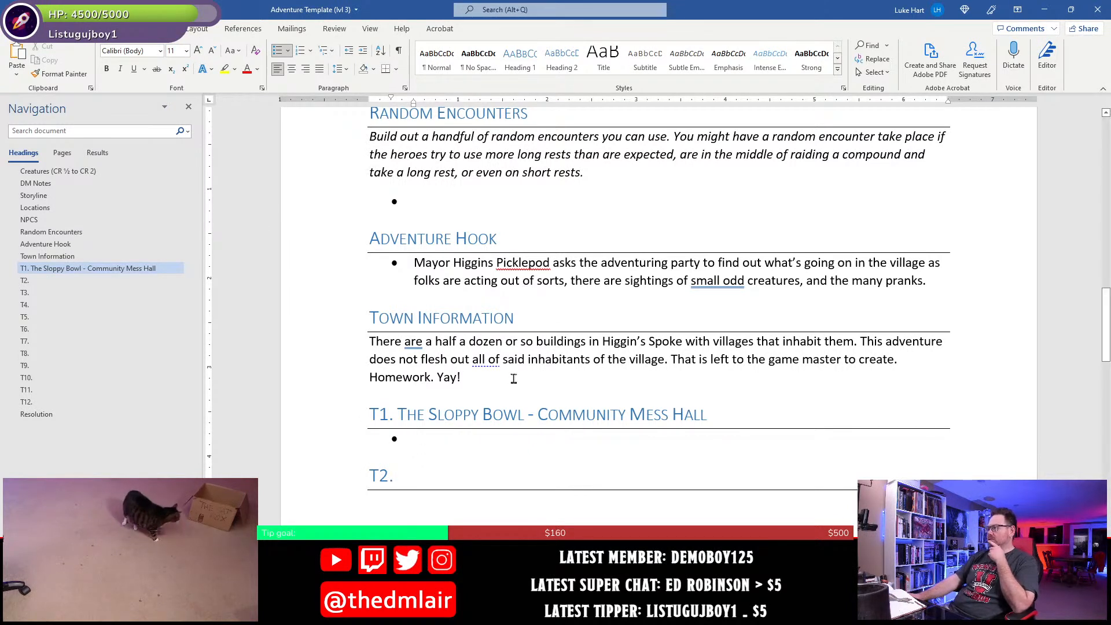
- Review the Creatures list at the start of the document, and switch to Photoshop to examine the whole labelled town map
{"action": "scroll", "coordinate": [515, 381], "scroll_direction": "up", "scroll_amount": 2}
{"action": "scroll", "coordinate": [512, 382], "scroll_direction": "up", "scroll_amount": 10}
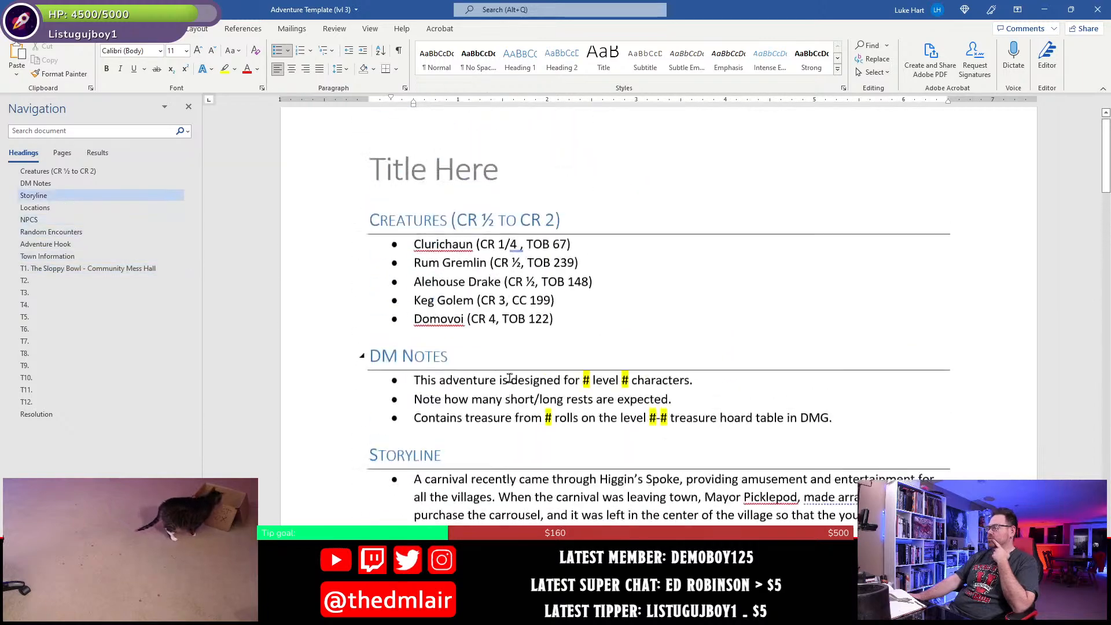
{"action": "left_click", "coordinate": [466, 324]}
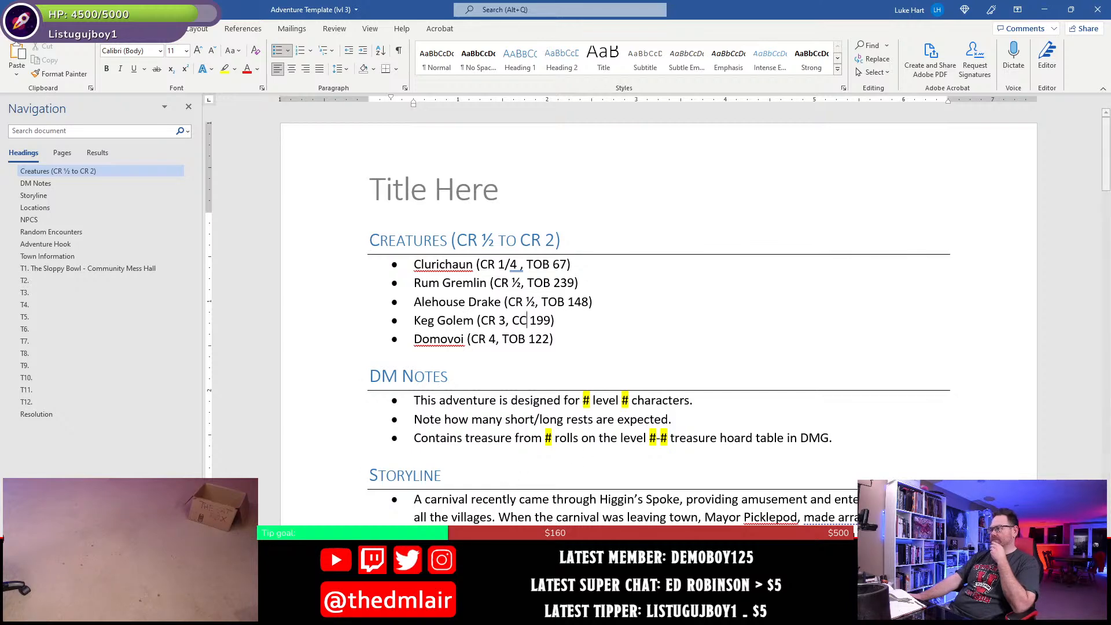
{"action": "key", "text": "alt+Tab"}
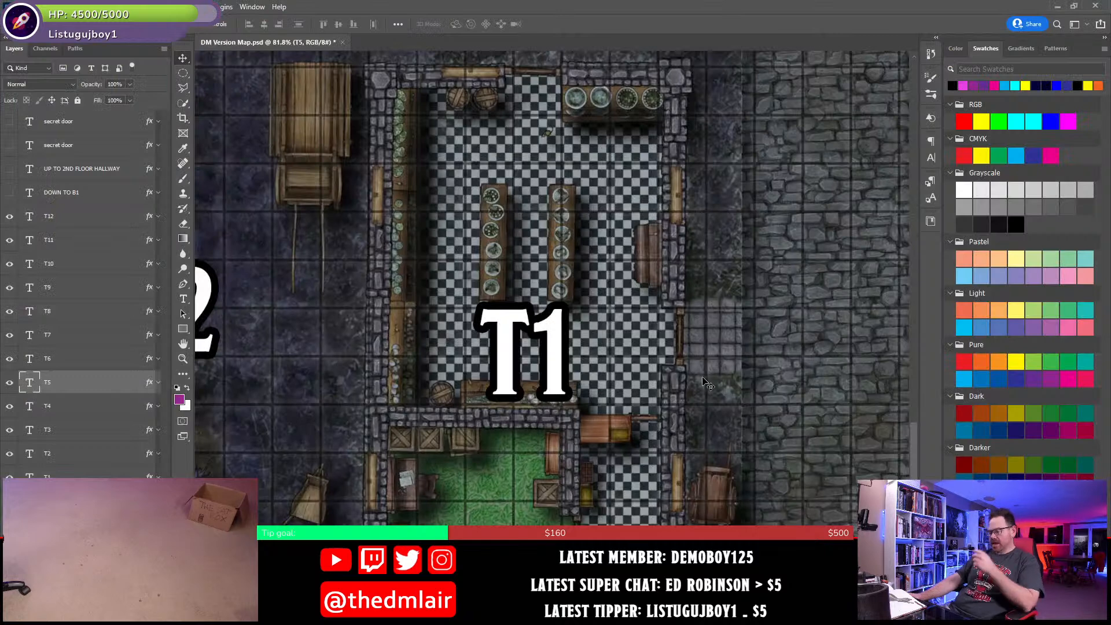
{"action": "key", "text": "ctrl+0"}
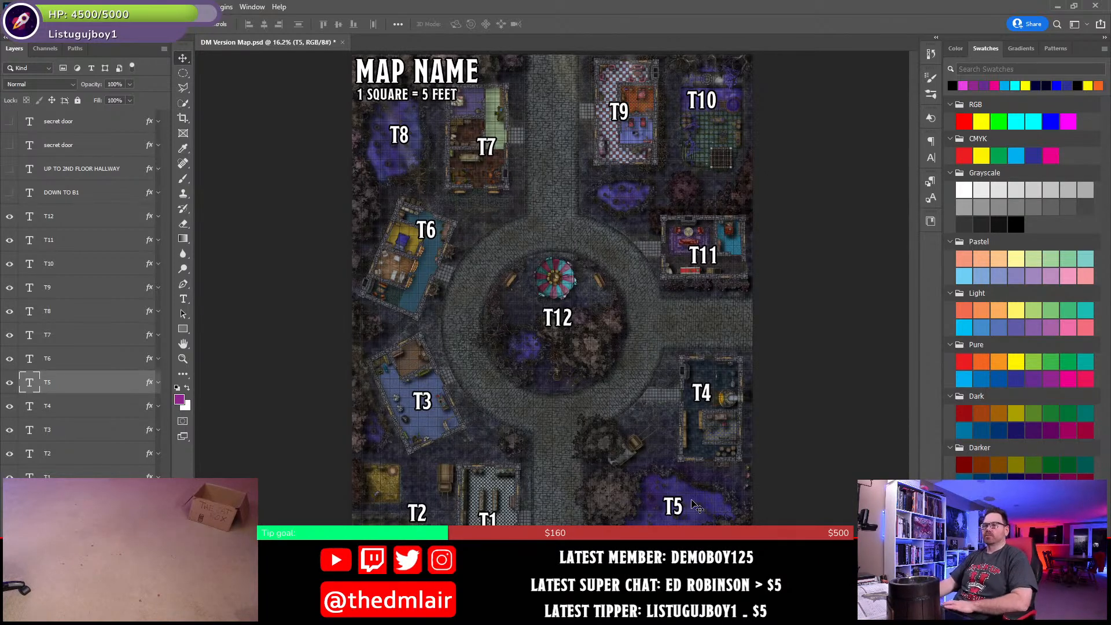
- Switch back to Word and add a plain "Encounters" line below the Creatures list, followed by an empty line
{"action": "key", "text": "alt+Tab"}
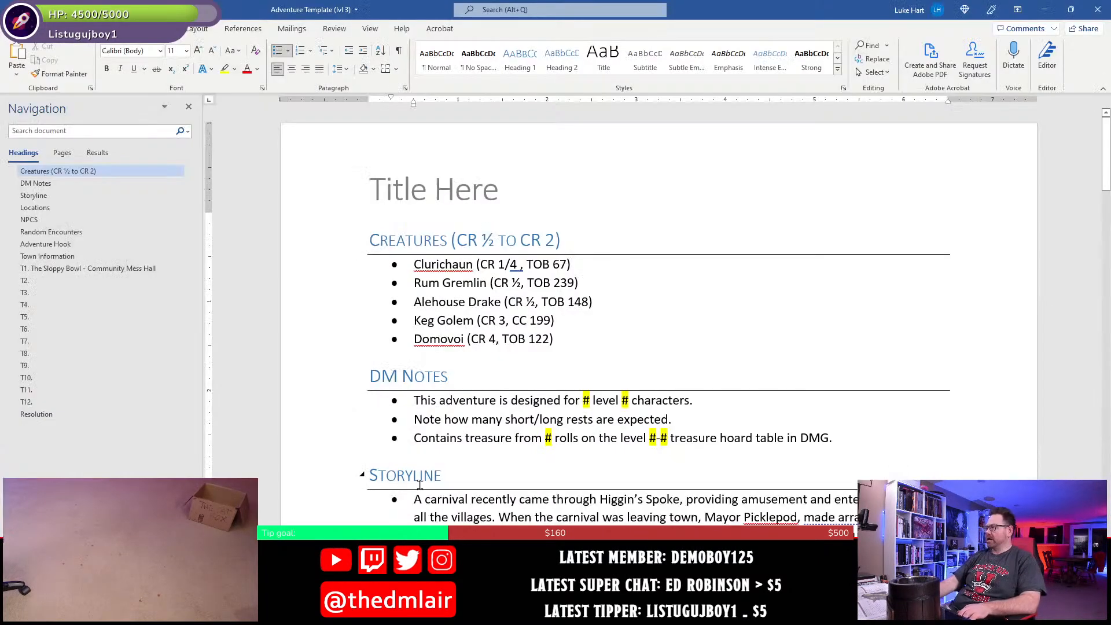
{"action": "left_click", "coordinate": [572, 345]}
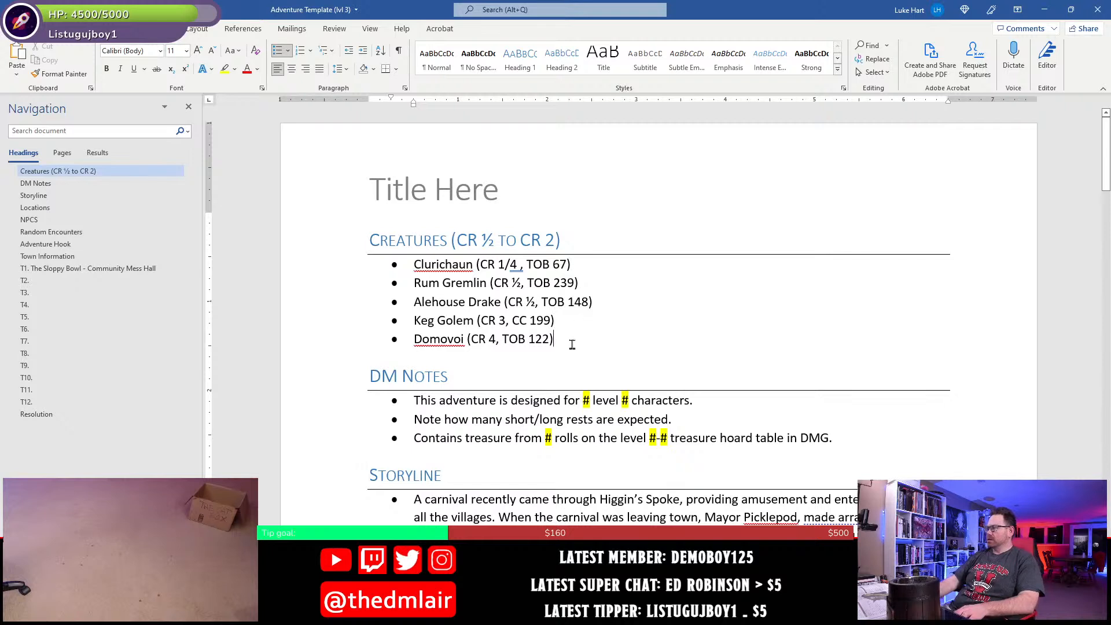
{"action": "key", "text": "Return"}
{"action": "key", "text": "Return"}
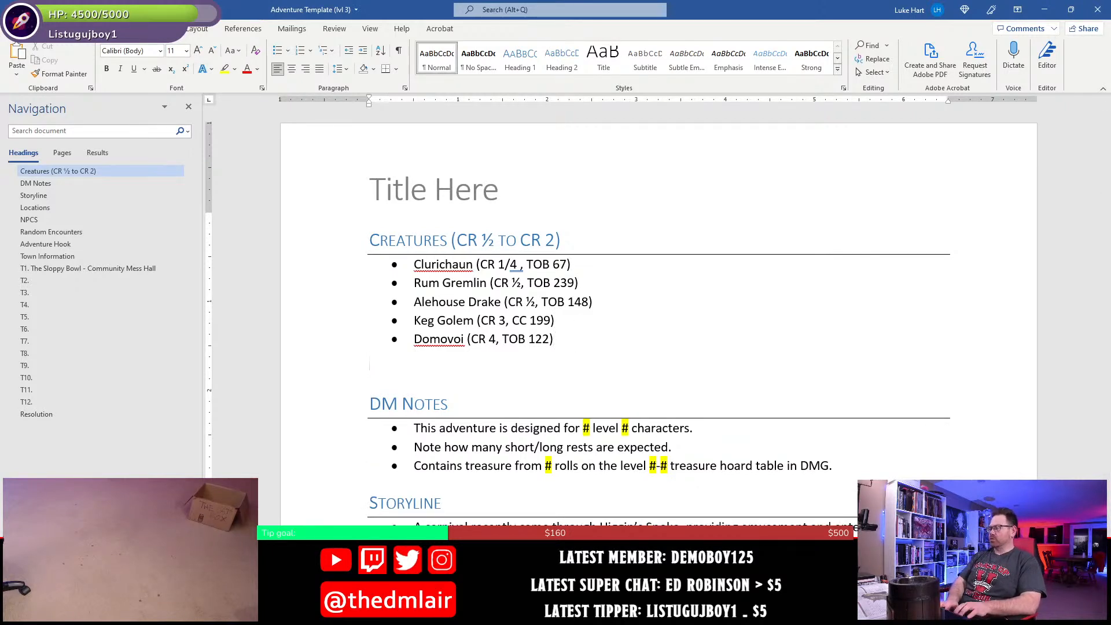
{"action": "type", "text": "Encounters"}
{"action": "key", "text": "Return"}
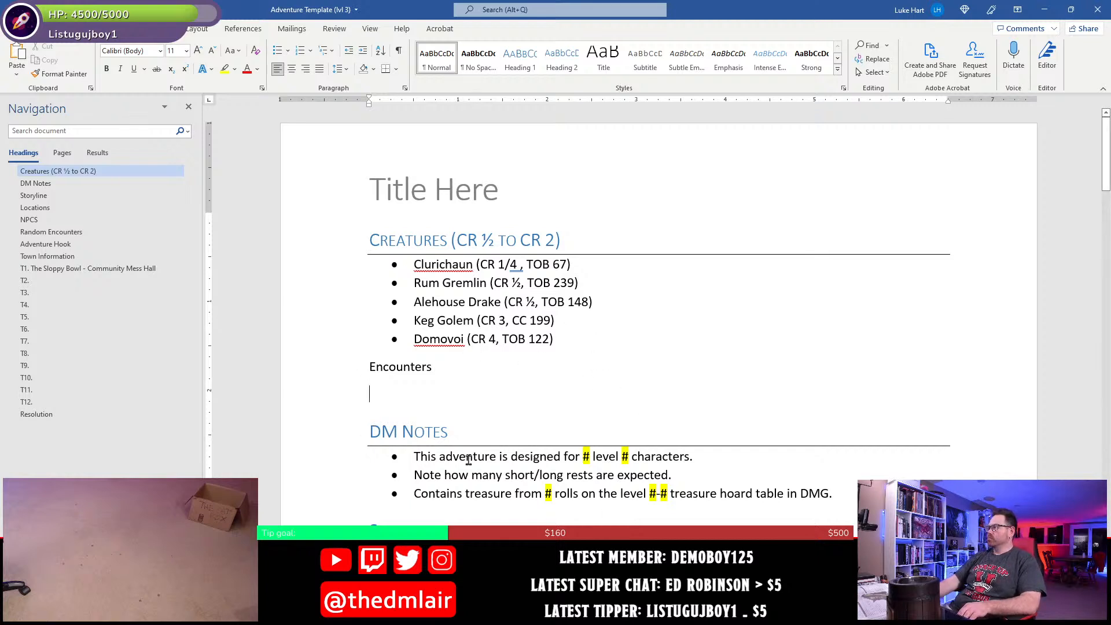
{"action": "left_click", "coordinate": [491, 362]}
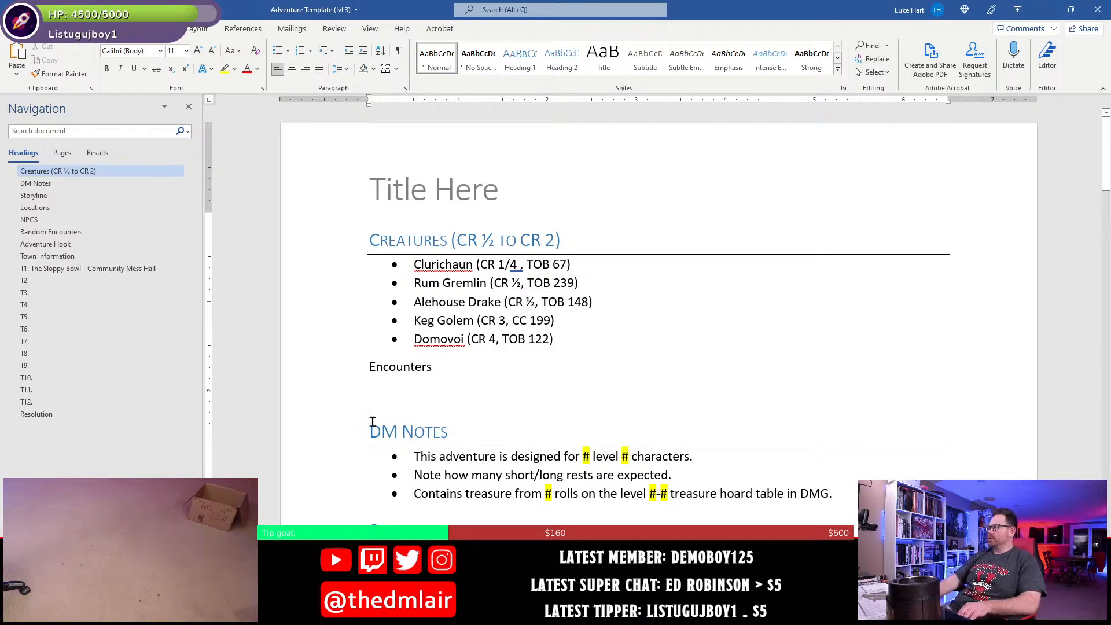
{"action": "right_click", "coordinate": [447, 340]}
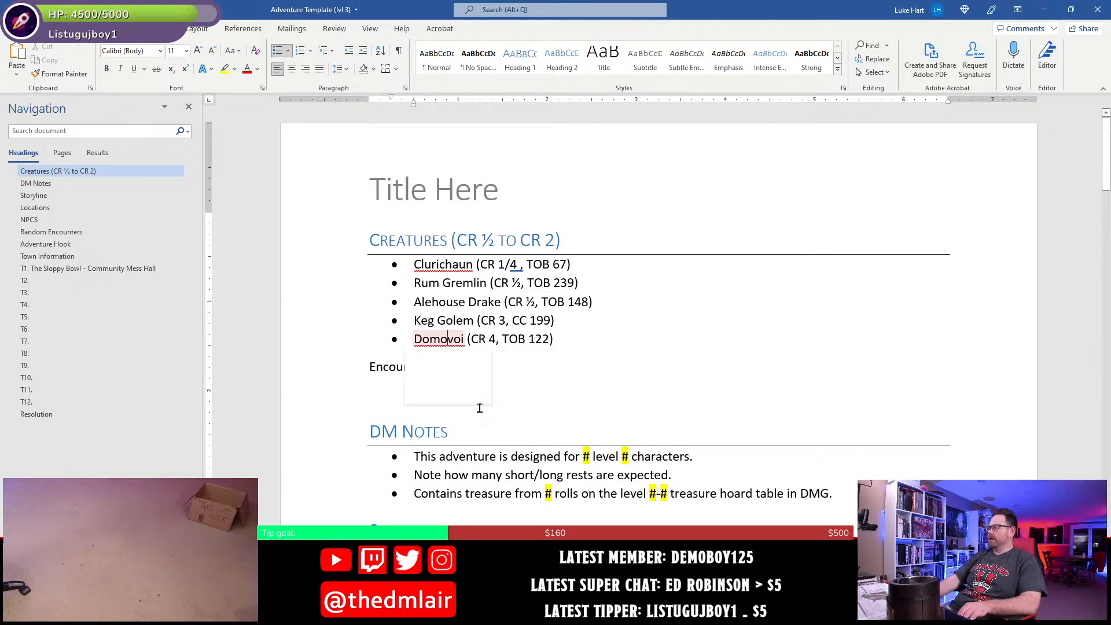
{"action": "left_click", "coordinate": [351, 400]}
{"action": "left_click", "coordinate": [517, 338]}
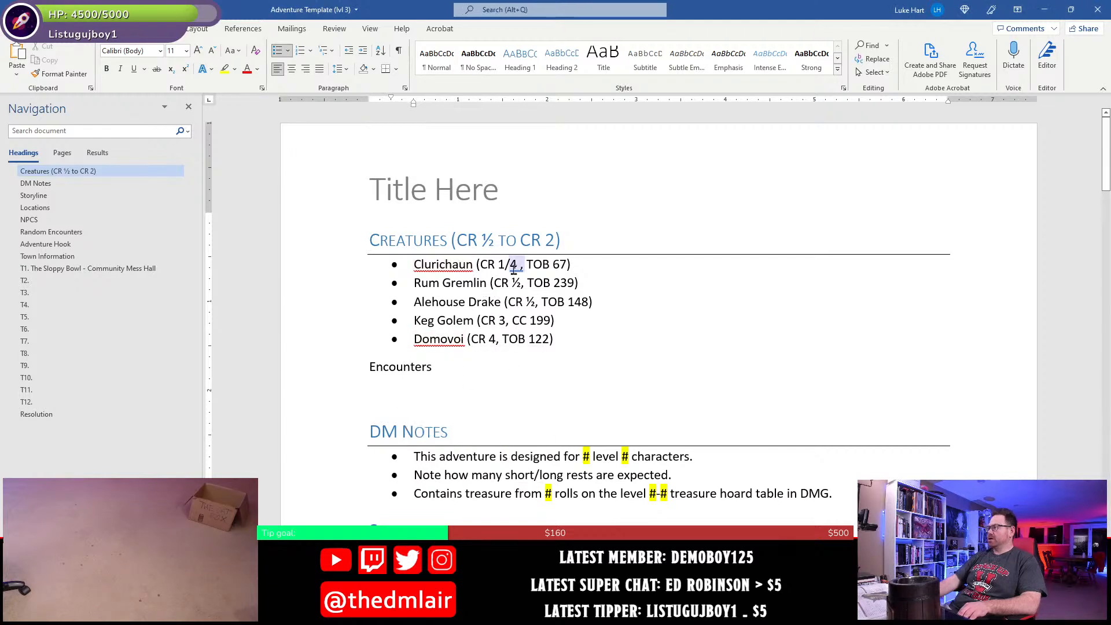
{"action": "left_click", "coordinate": [514, 269]}
{"action": "left_click", "coordinate": [489, 302]}
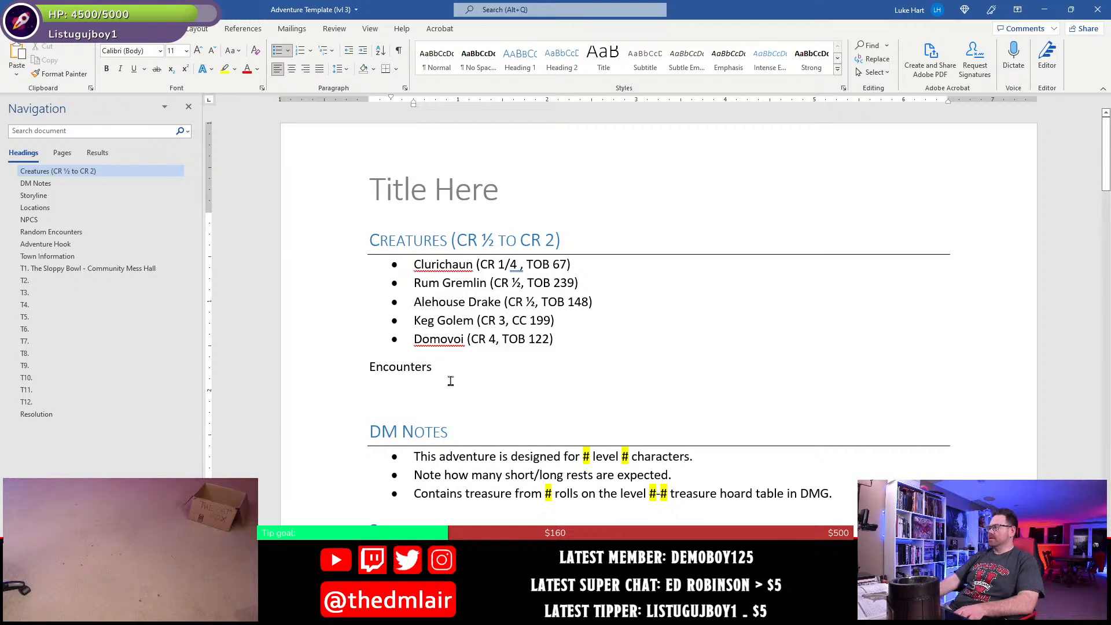
{"action": "left_click", "coordinate": [440, 386]}
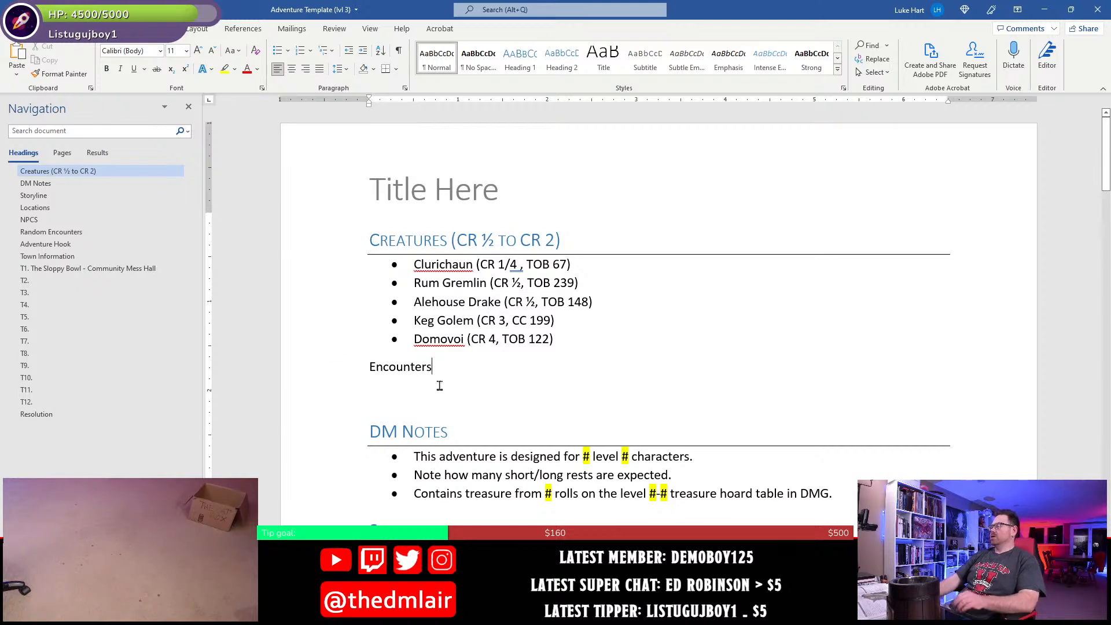
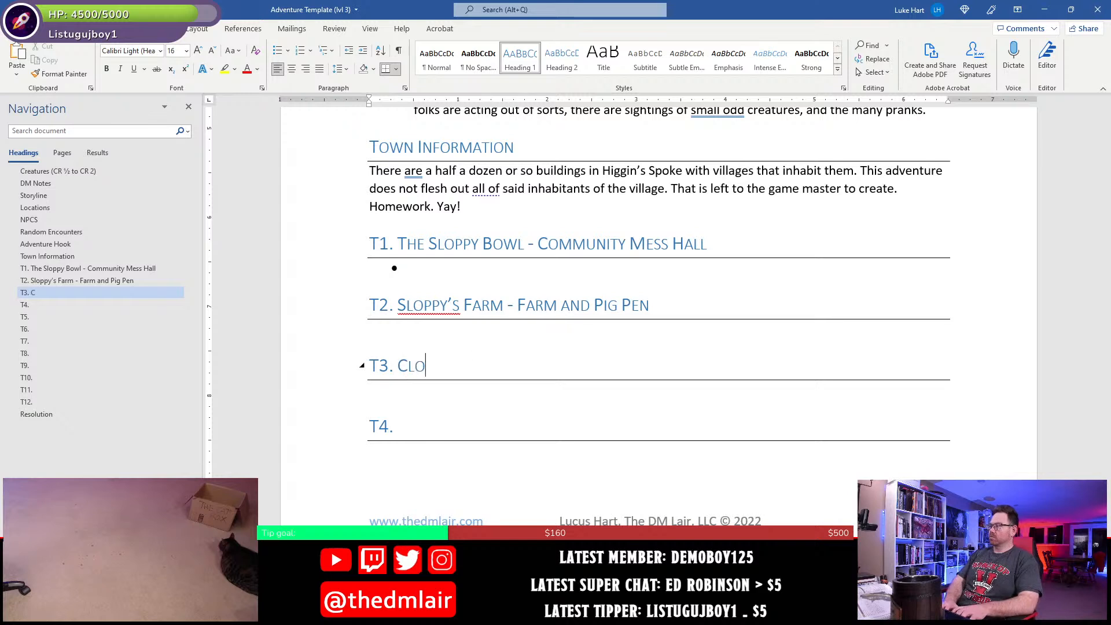
- Complete the T3 heading as "Clothery and Tailor" and correct the misspelled first word to "Clothier"
{"action": "key", "text": "BackSpace"}
{"action": "key", "text": "BackSpace"}
{"action": "type", "text": "ry"}
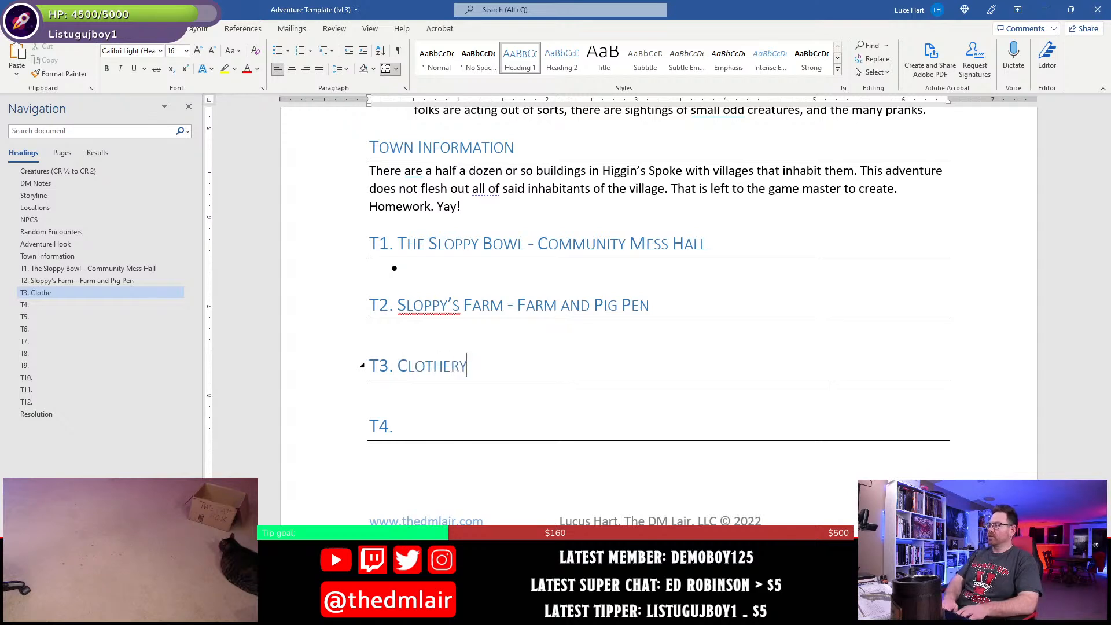
{"action": "type", "text": " and Tailor"}
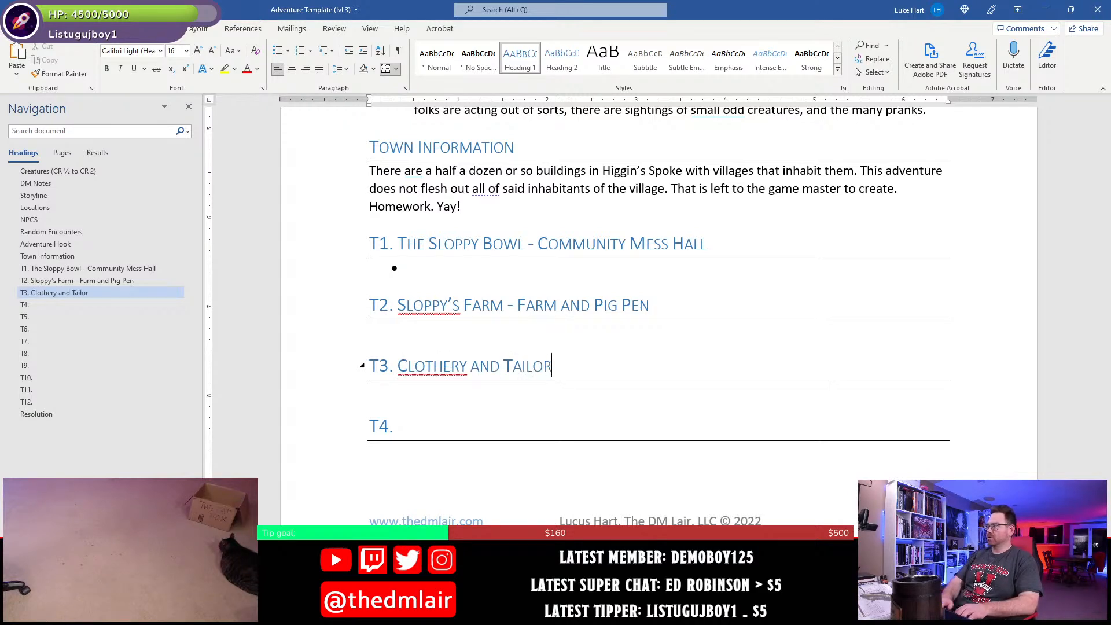
{"action": "right_click", "coordinate": [443, 364]}
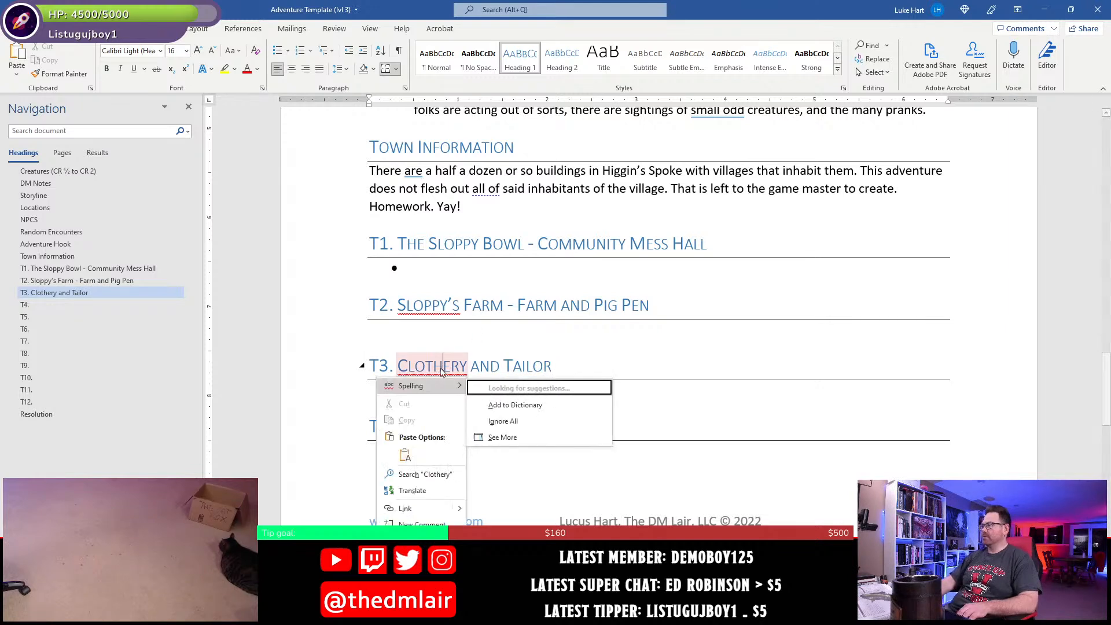
{"action": "left_click", "coordinate": [509, 397]}
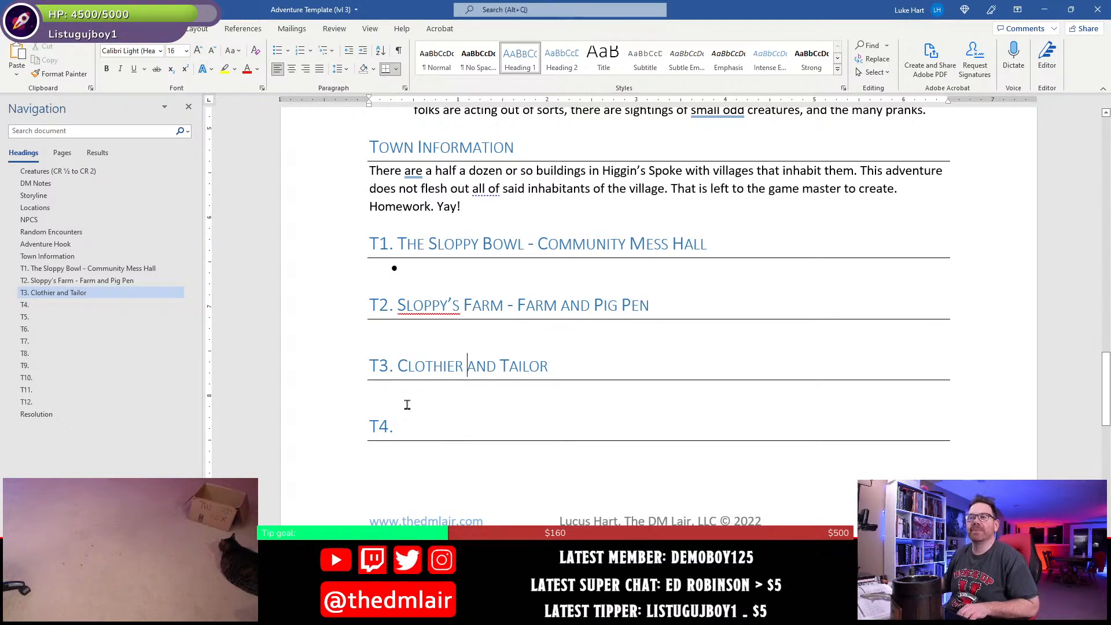
- Extend the T3 heading to "Madam Pinquill's Clothier and Tailor Shop", go to the T4 heading and save the document
{"action": "key", "text": "Left"}
{"action": "key", "text": "Left"}
{"action": "key", "text": "Left"}
{"action": "key", "text": "Left"}
{"action": "key", "text": "Left"}
{"action": "key", "text": "Left"}
{"action": "key", "text": "Left"}
{"action": "key", "text": "Left"}
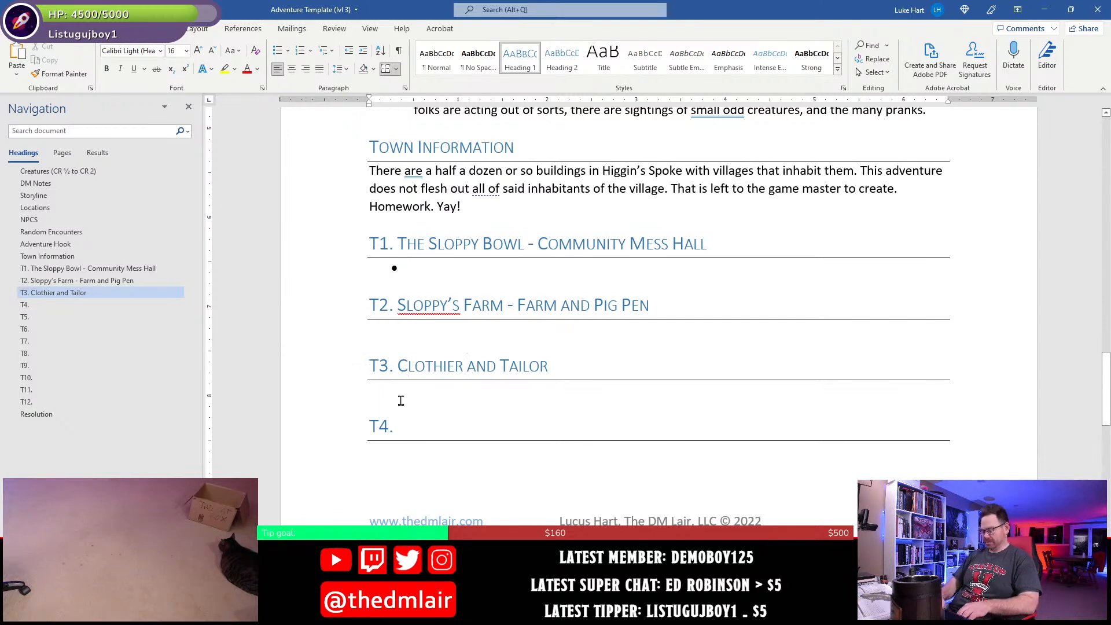
{"action": "type", "text": "Madam Pin"}
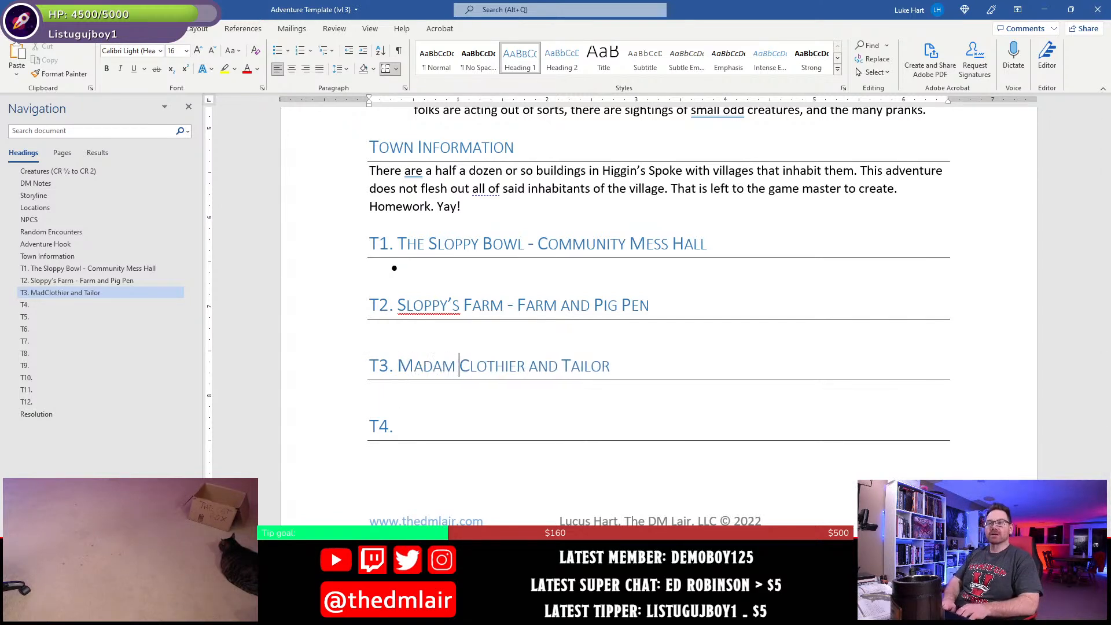
{"action": "type", "text": "quill's -"}
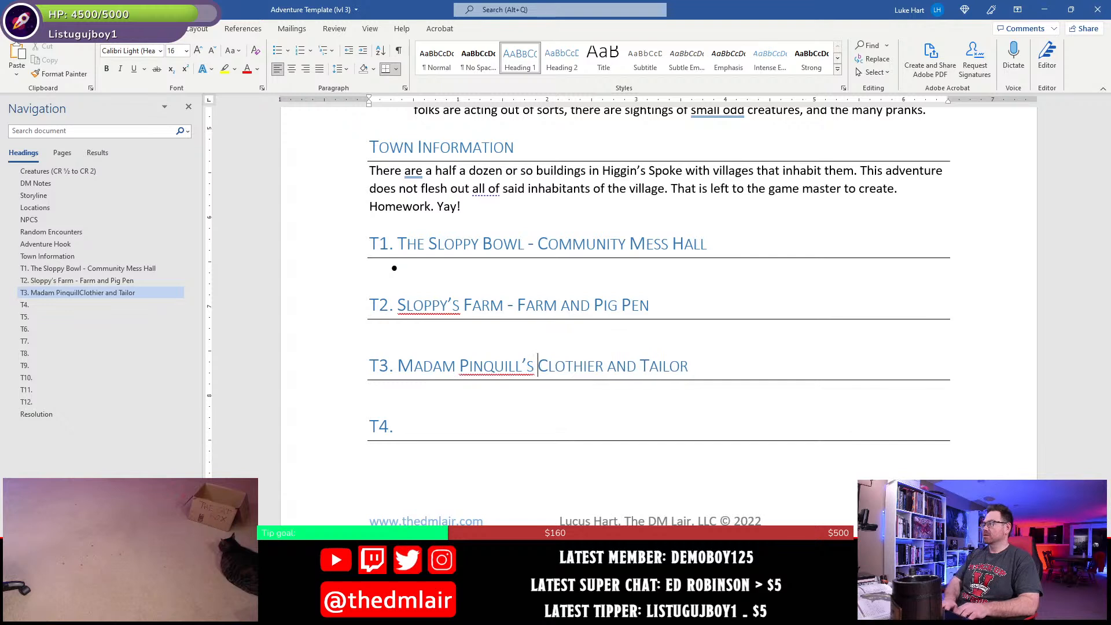
{"action": "key", "text": "BackSpace"}
{"action": "key", "text": "BackSpace"}
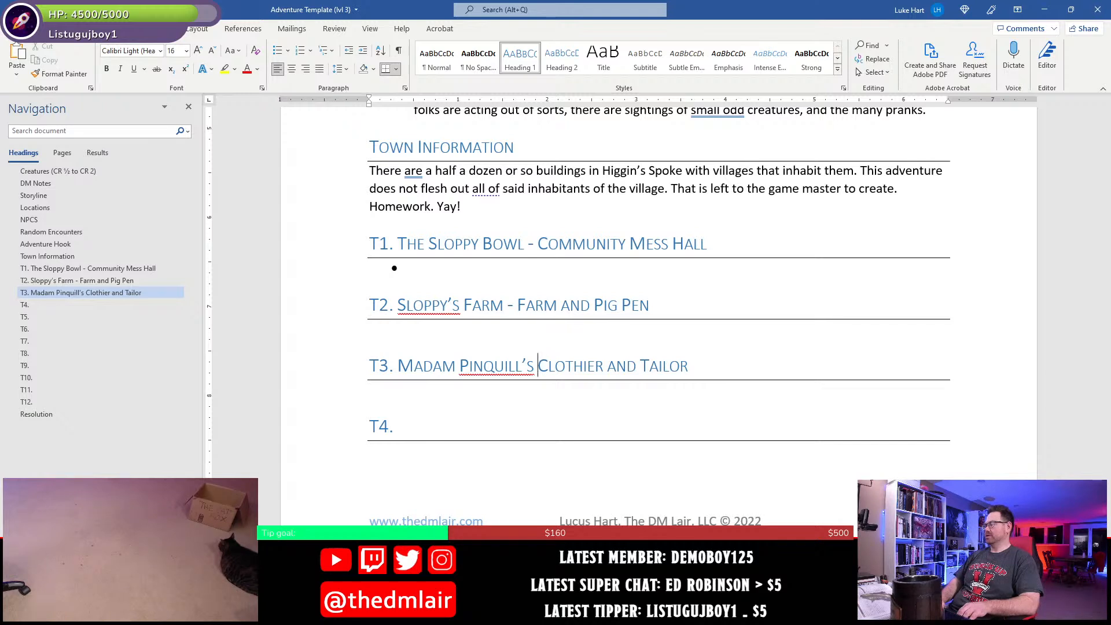
{"action": "type", "text": "Shop"}
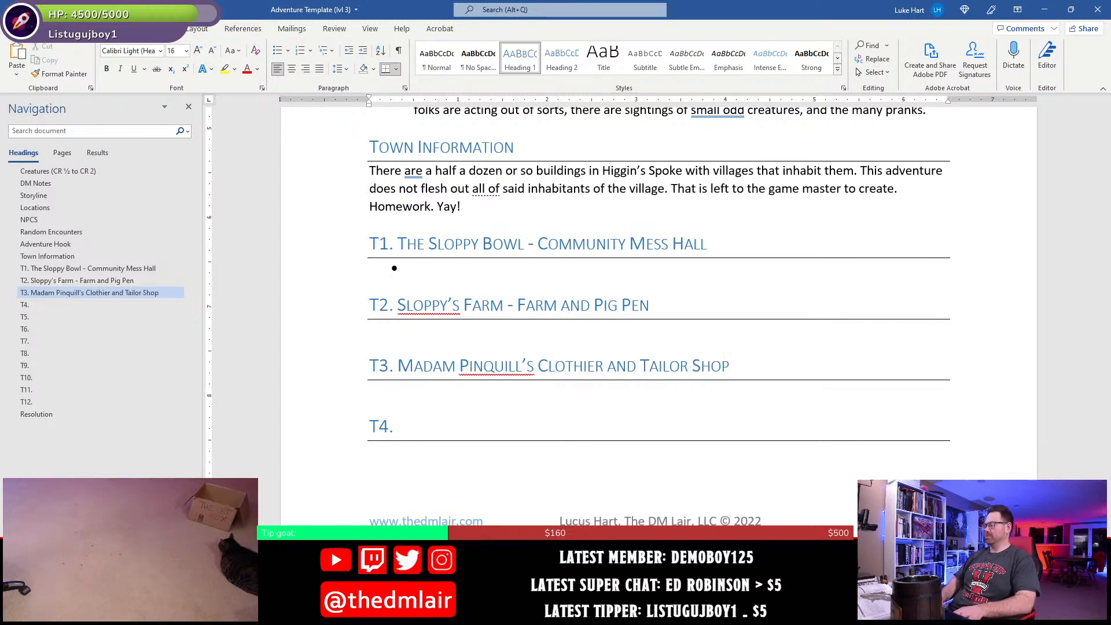
{"action": "key", "text": "Down"}
{"action": "key", "text": "Down"}
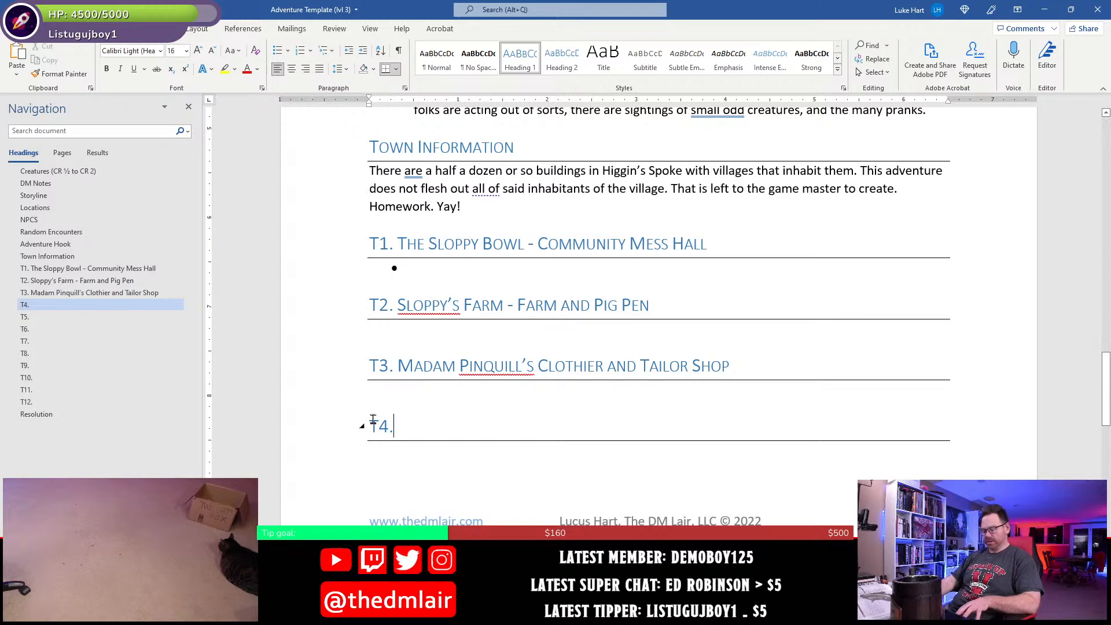
{"action": "key", "text": "ctrl+s"}
- Switch to Photoshop and look over the town map from the T3 building up to its northern neighbour, ending on the whole map
{"action": "key", "text": "alt+Tab"}
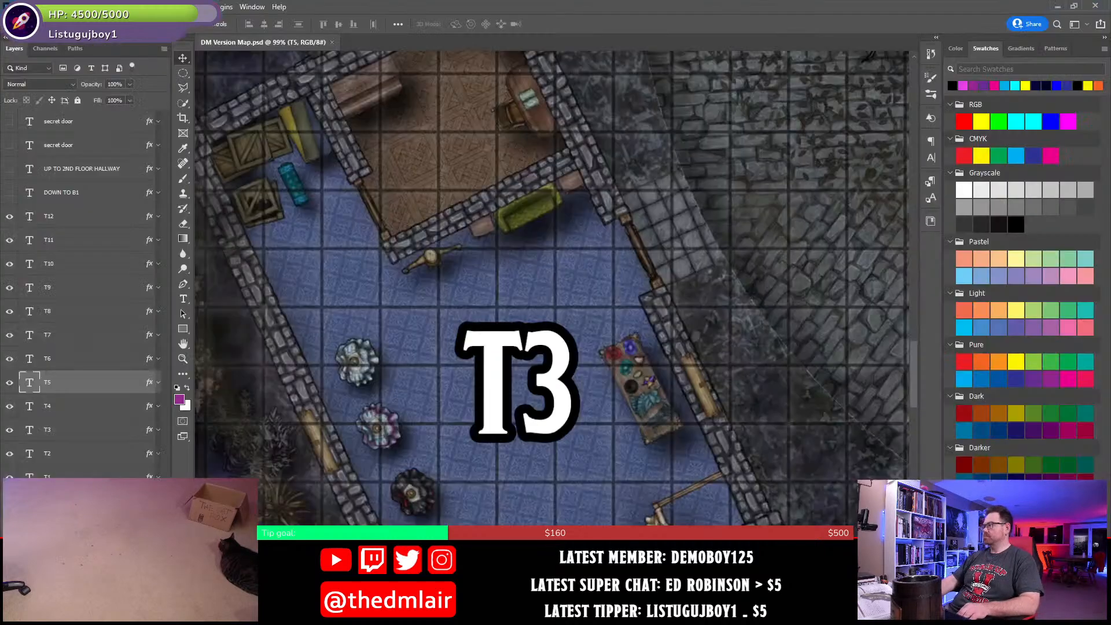
{"action": "left_click_drag", "start_coordinate": [550, 188], "coordinate": [664, 441]}
{"action": "left_click_drag", "start_coordinate": [543, 242], "coordinate": [604, 500]}
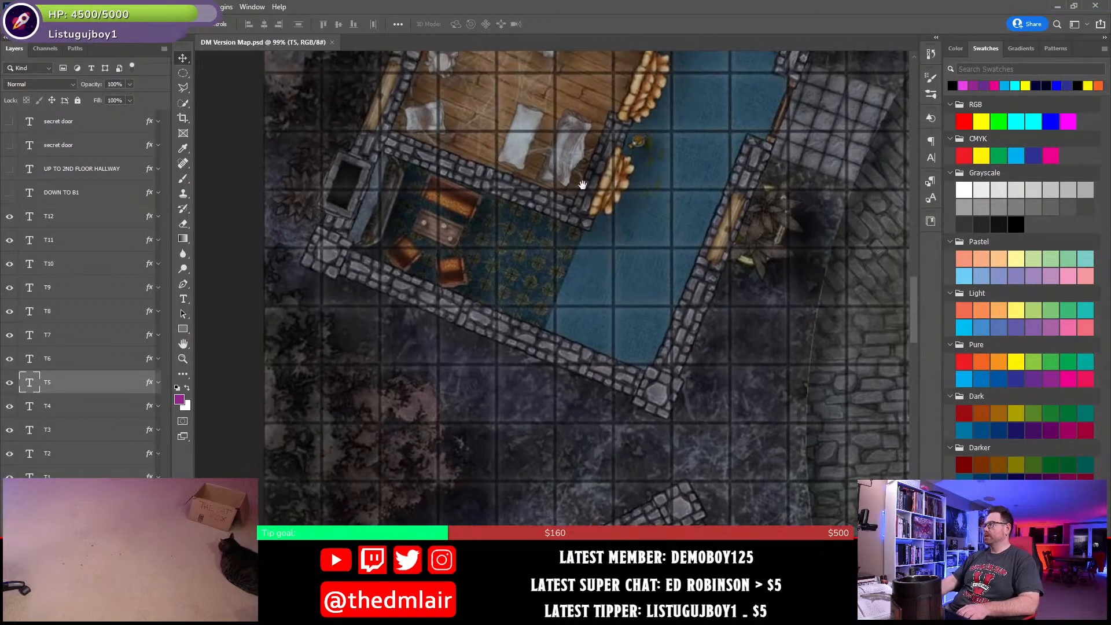
{"action": "left_click_drag", "start_coordinate": [592, 194], "coordinate": [681, 457]}
{"action": "left_click_drag", "start_coordinate": [842, 165], "coordinate": [756, 290]}
{"action": "key", "text": "ctrl+0"}
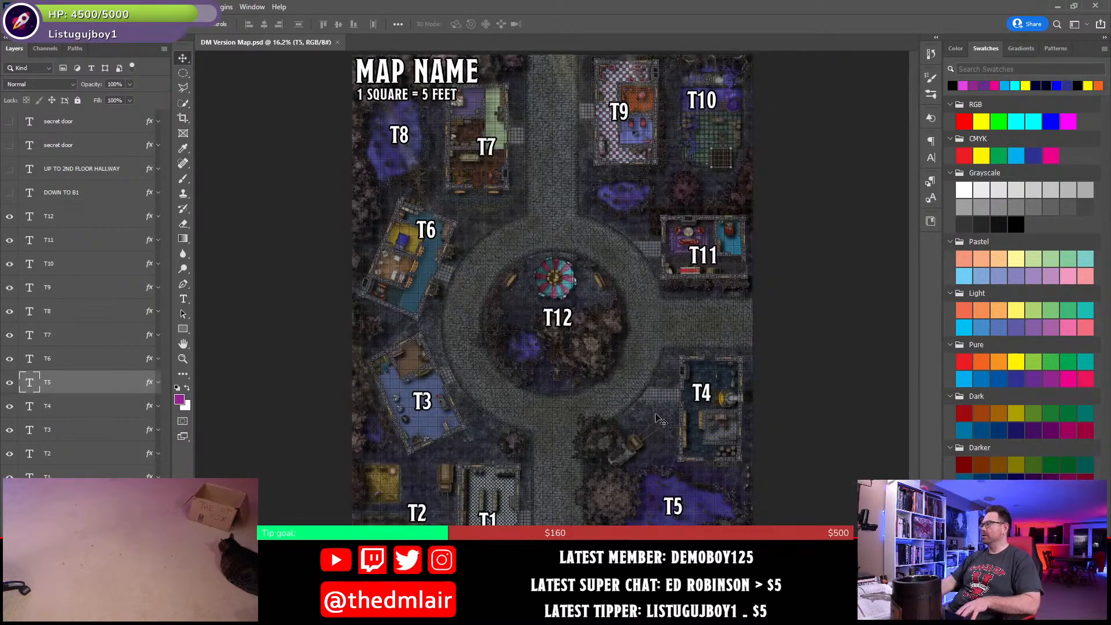
- Examine the T4 building on the town map, including its forge, workshop tools and weapon displays
{"action": "left_click_drag", "start_coordinate": [702, 399], "coordinate": [756, 415]}
{"action": "left_click_drag", "start_coordinate": [665, 332], "coordinate": [696, 334]}
{"action": "left_click_drag", "start_coordinate": [800, 490], "coordinate": [701, 502]}
{"action": "left_click_drag", "start_coordinate": [705, 220], "coordinate": [706, 222]}
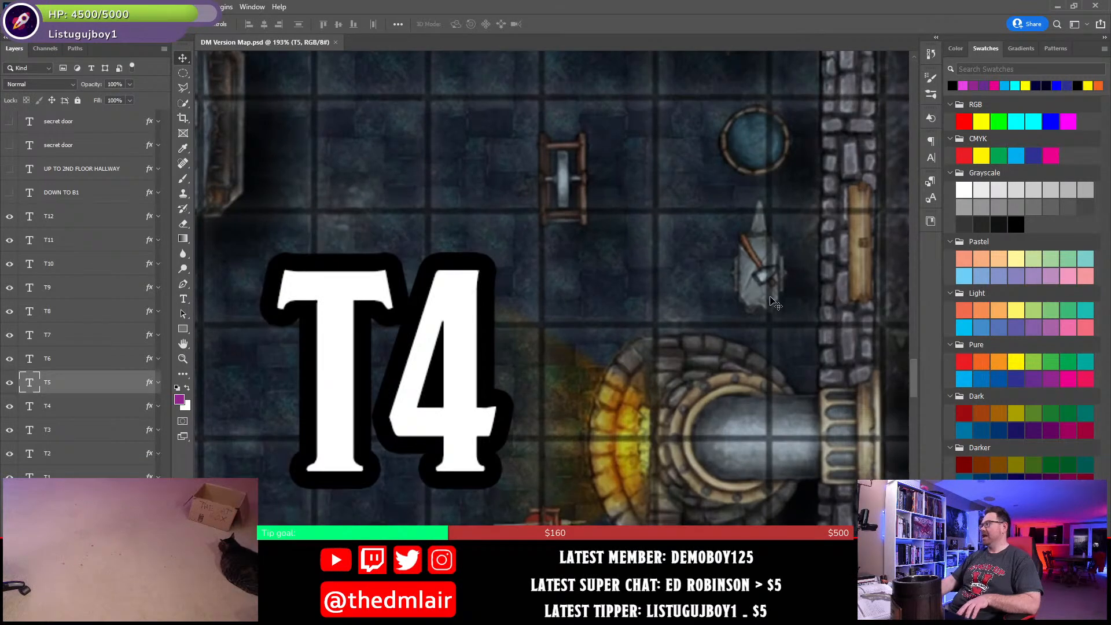
{"action": "left_click_drag", "start_coordinate": [631, 196], "coordinate": [734, 340]}
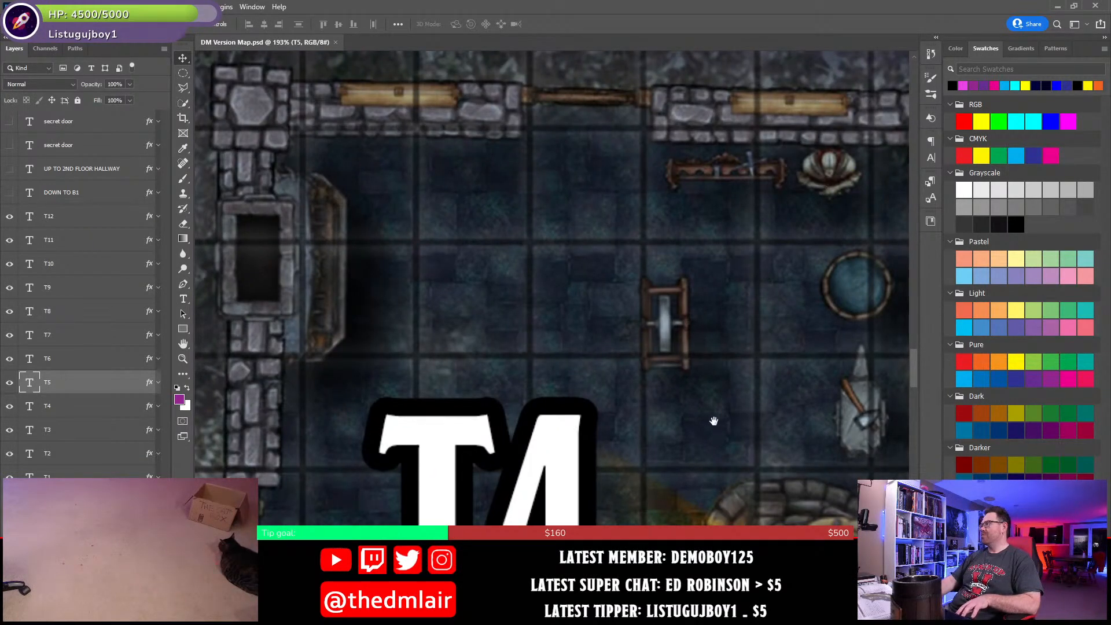
{"action": "left_click_drag", "start_coordinate": [714, 422], "coordinate": [713, 93]}
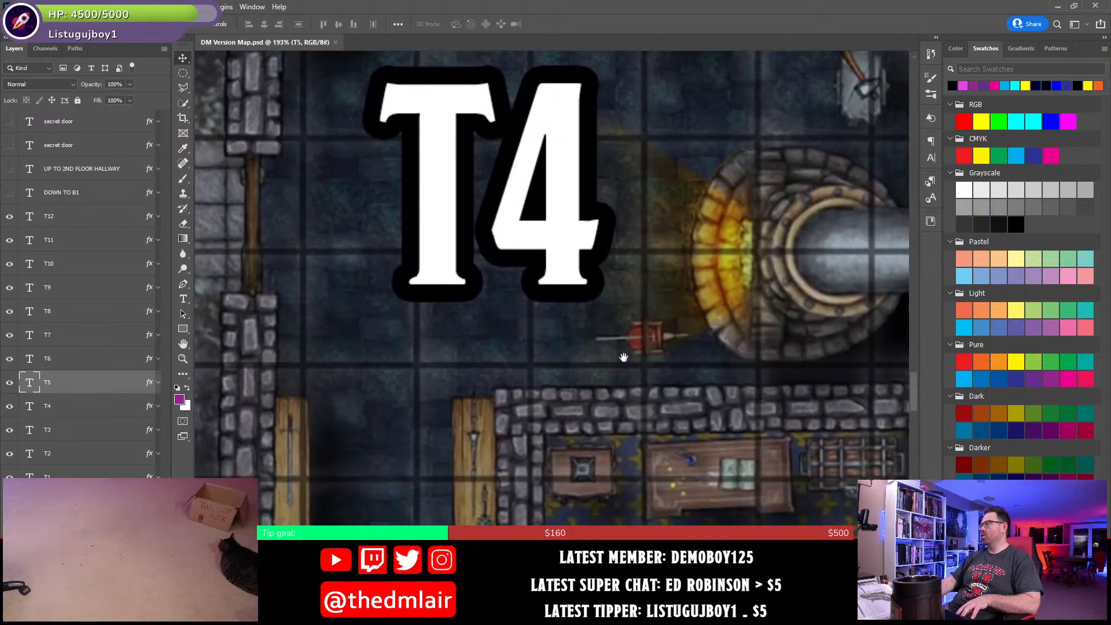
{"action": "left_click_drag", "start_coordinate": [641, 455], "coordinate": [602, 180]}
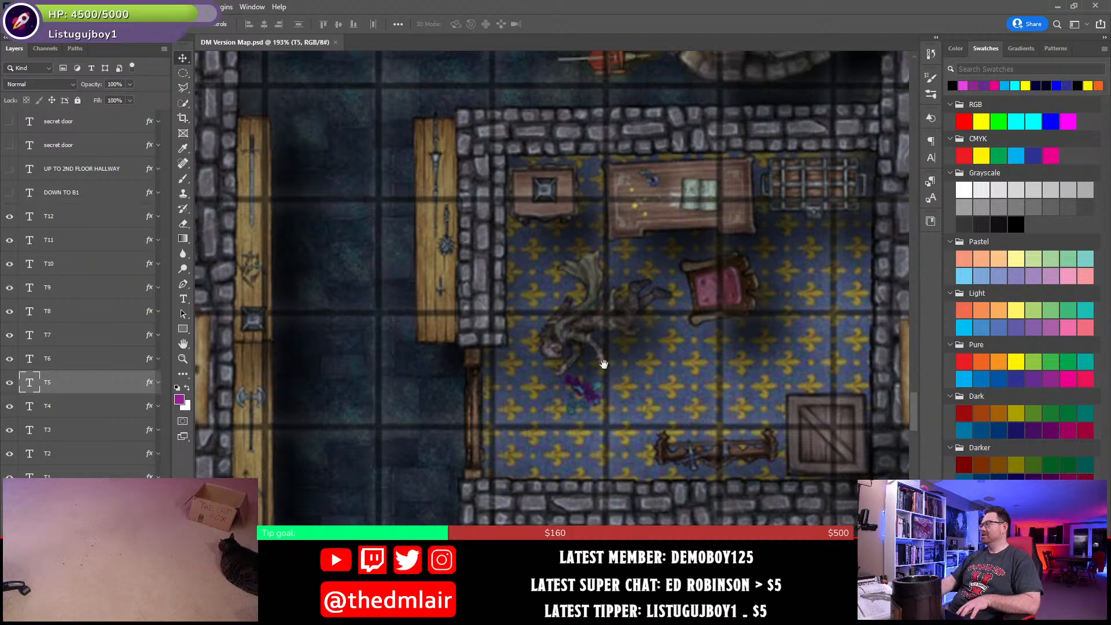
- Inspect the body and furnishings in T4's back office, the adjoining storage area, and the building's overall layout
{"action": "left_click", "coordinate": [585, 349]}
{"action": "scroll", "coordinate": [585, 349], "scroll_direction": "up", "scroll_amount": 5}
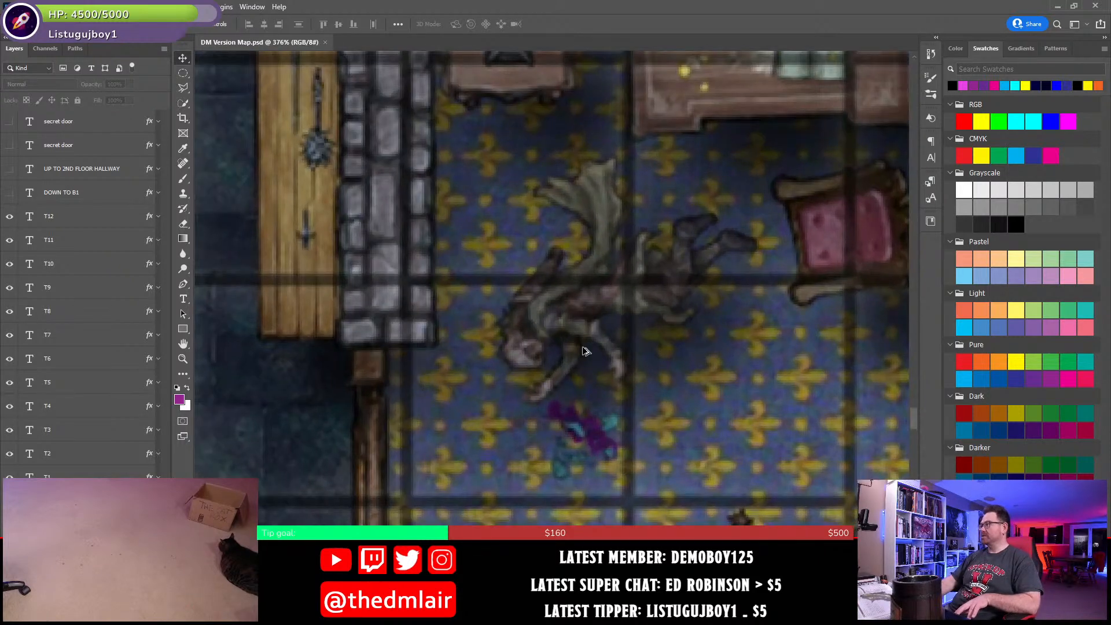
{"action": "left_click_drag", "start_coordinate": [669, 323], "coordinate": [629, 366]}
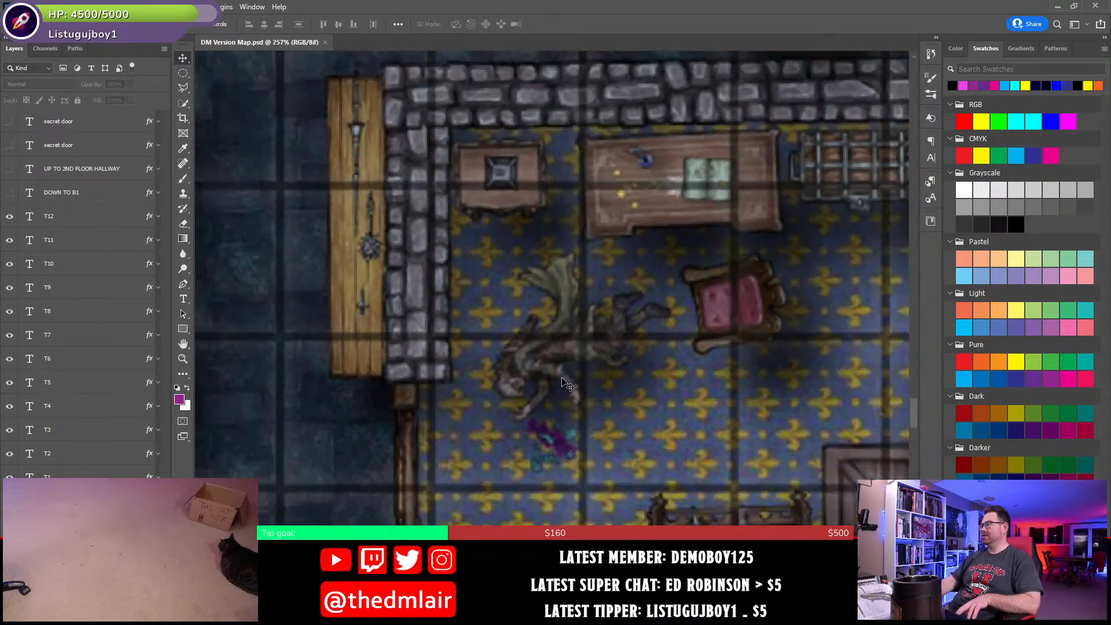
{"action": "scroll", "coordinate": [568, 387], "scroll_direction": "down", "scroll_amount": 3}
{"action": "scroll", "coordinate": [616, 345], "scroll_direction": "down", "scroll_amount": 2}
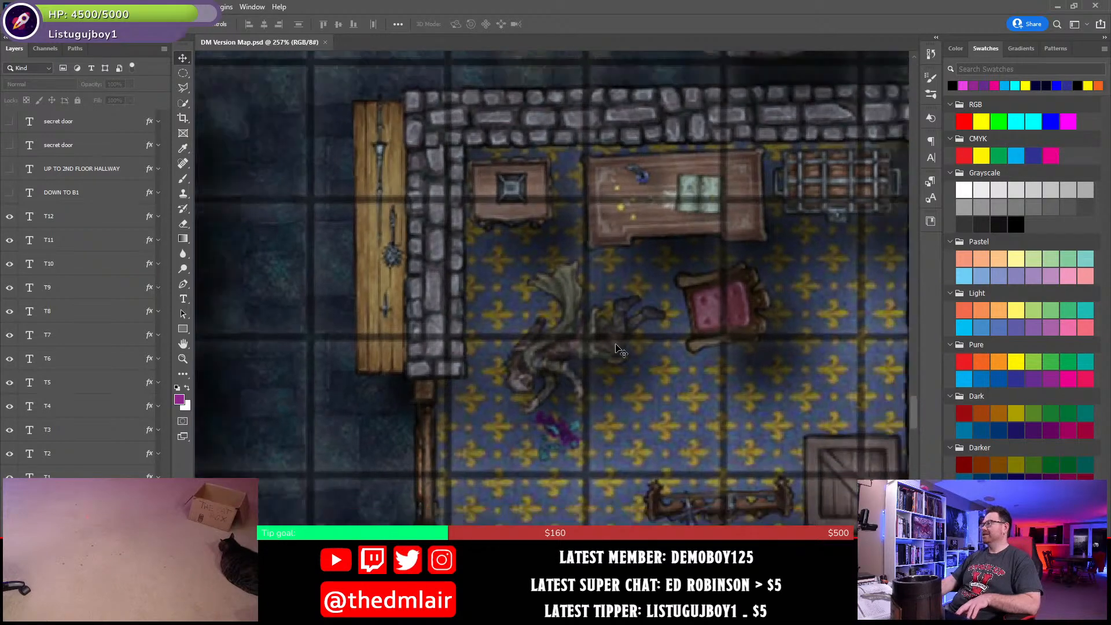
{"action": "left_click_drag", "start_coordinate": [614, 360], "coordinate": [576, 358]}
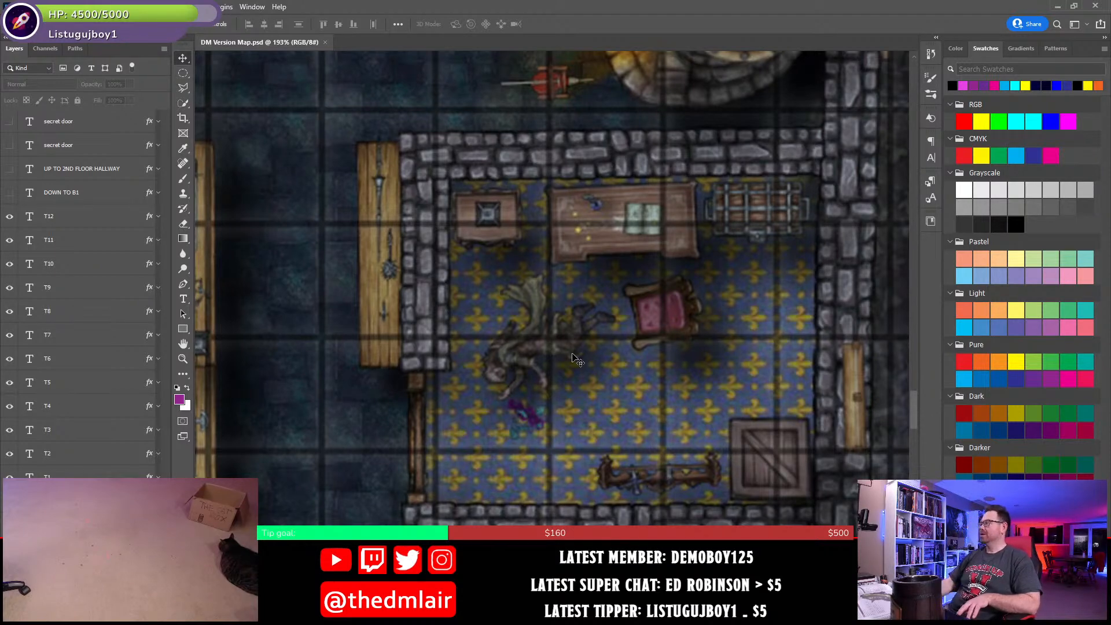
{"action": "left_click_drag", "start_coordinate": [568, 352], "coordinate": [588, 258]}
{"action": "mouse_move", "coordinate": [634, 455]}
{"action": "left_mouse_down"}
{"action": "mouse_move", "coordinate": [701, 397]}
{"action": "mouse_move", "coordinate": [760, 391]}
{"action": "left_mouse_up"}
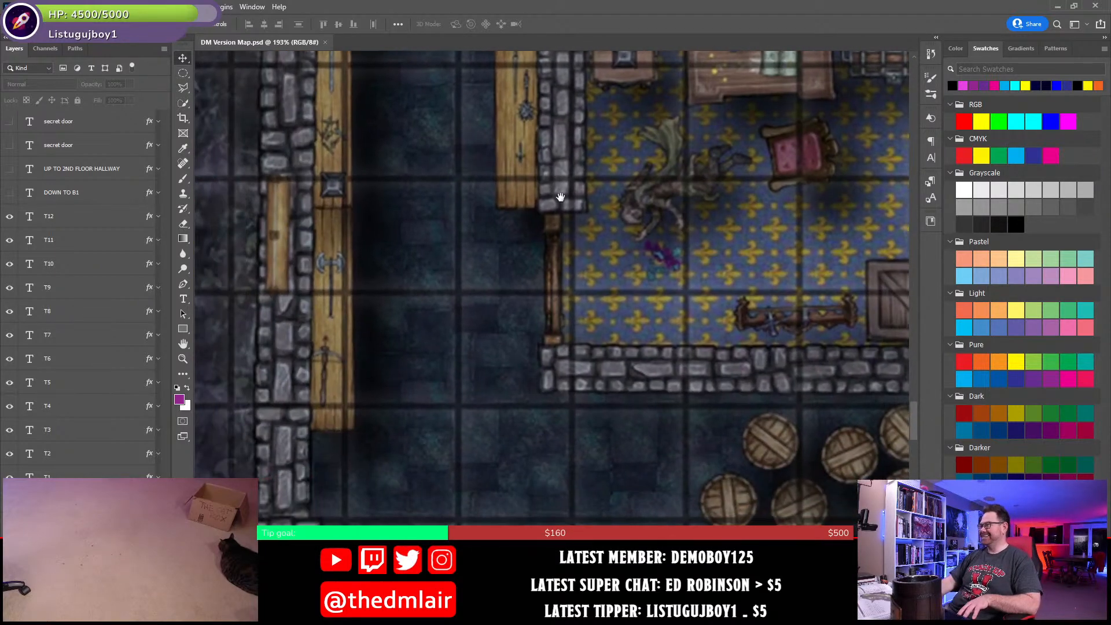
{"action": "mouse_move", "coordinate": [525, 301]}
{"action": "left_mouse_down"}
{"action": "mouse_move", "coordinate": [479, 538]}
{"action": "mouse_move", "coordinate": [524, 466]}
{"action": "mouse_move", "coordinate": [512, 549]}
{"action": "left_mouse_up"}
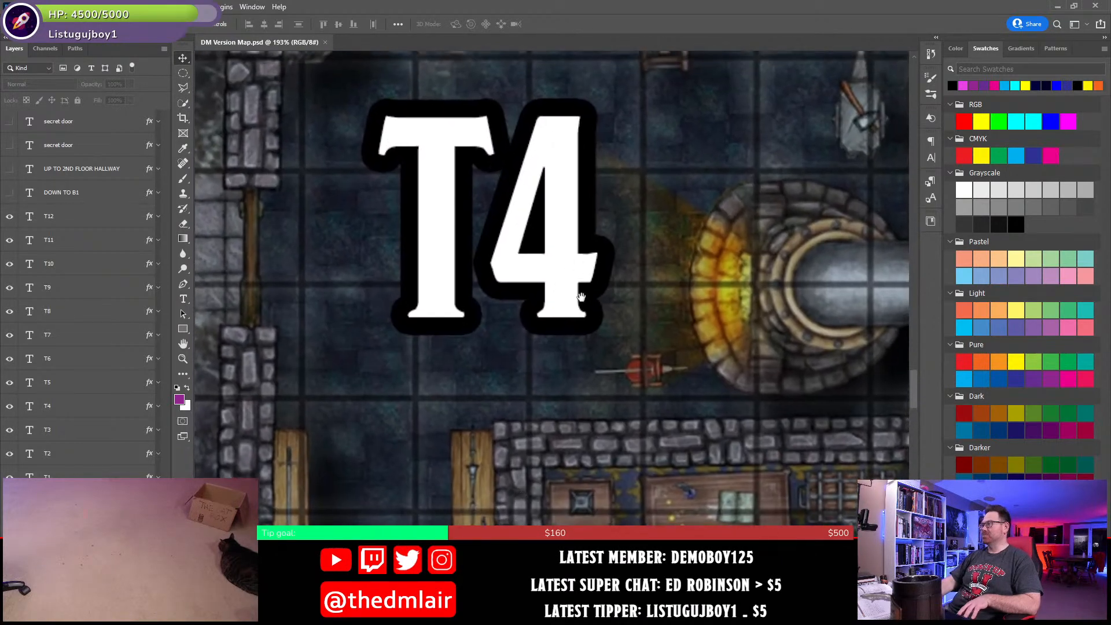
{"action": "scroll", "coordinate": [575, 313], "scroll_direction": "down", "scroll_amount": 8}
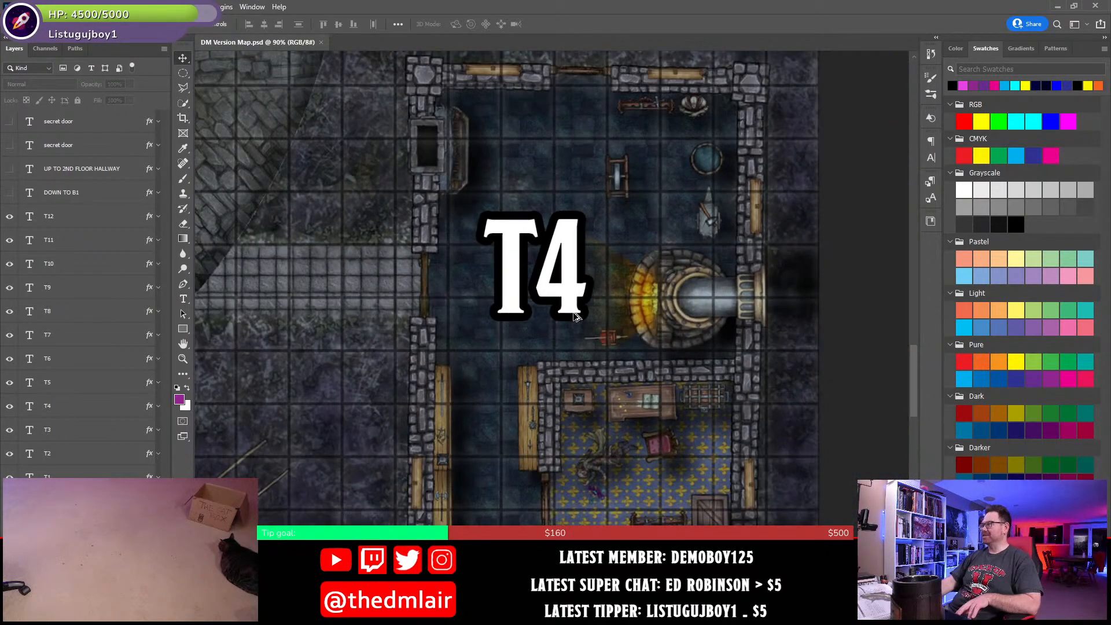
{"action": "scroll", "coordinate": [574, 313], "scroll_direction": "down", "scroll_amount": 1}
{"action": "left_click_drag", "start_coordinate": [573, 376], "coordinate": [571, 347]}
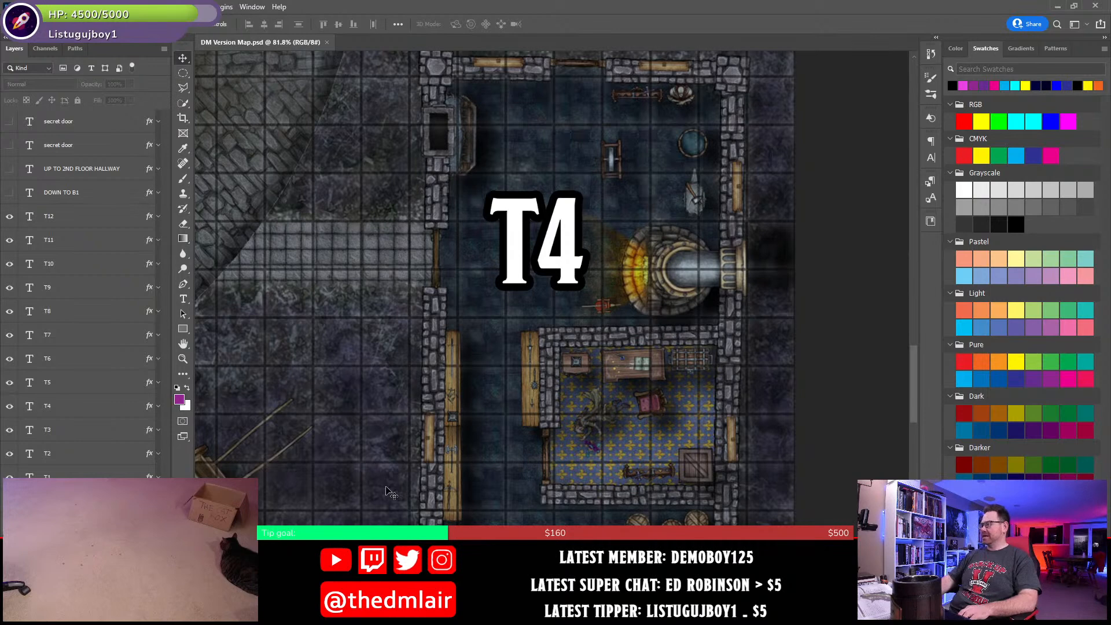
- Switch back to Word and title the T4 heading "The Clanging Hammer – Smithery"
{"action": "key", "text": "alt+Tab"}
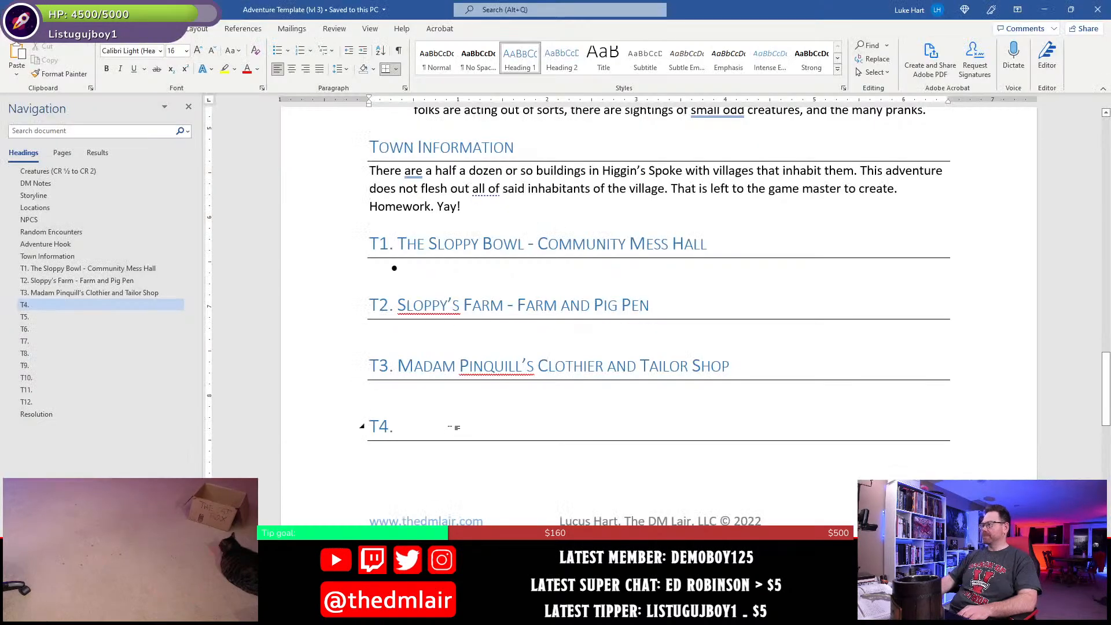
{"action": "type", "text": "The Cl"}
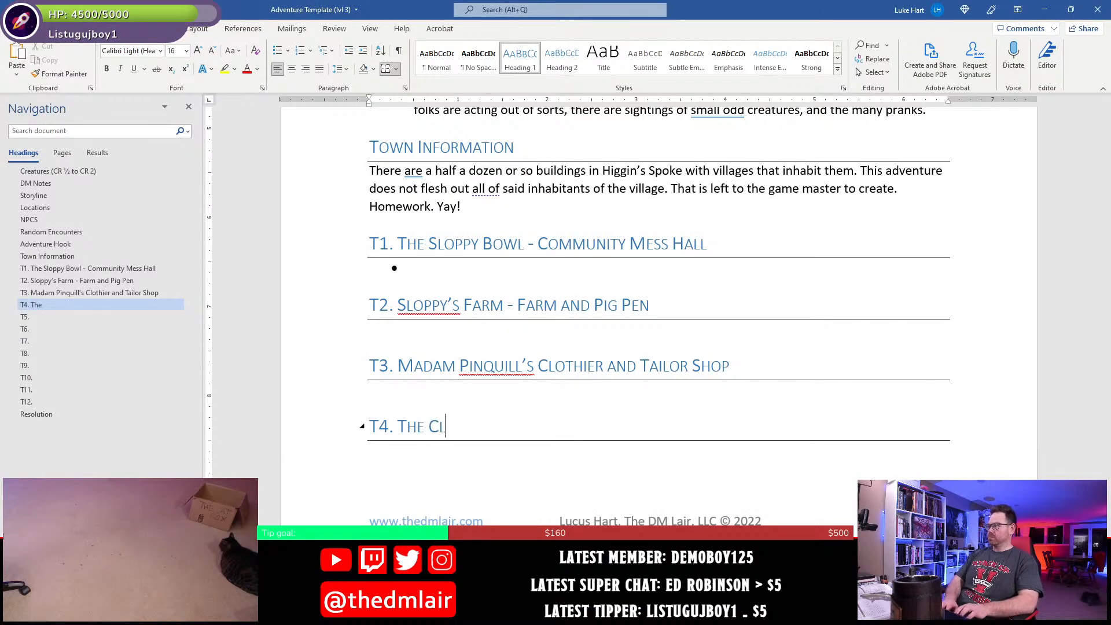
{"action": "type", "text": "anging Hammer"}
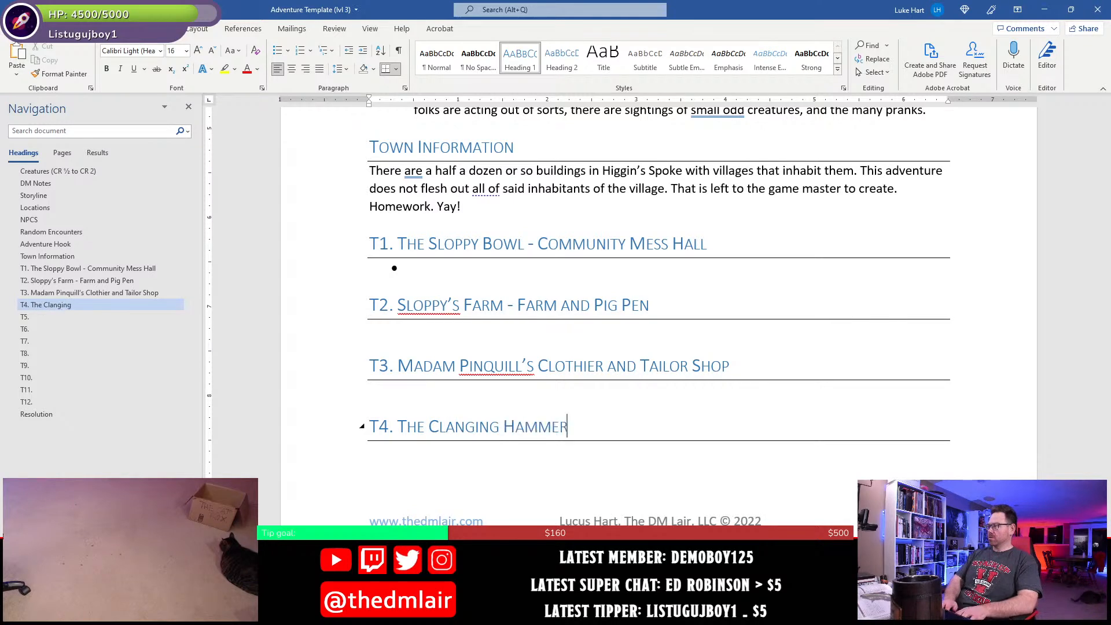
{"action": "type", "text": " - "}
{"action": "type", "text": "Smith "}
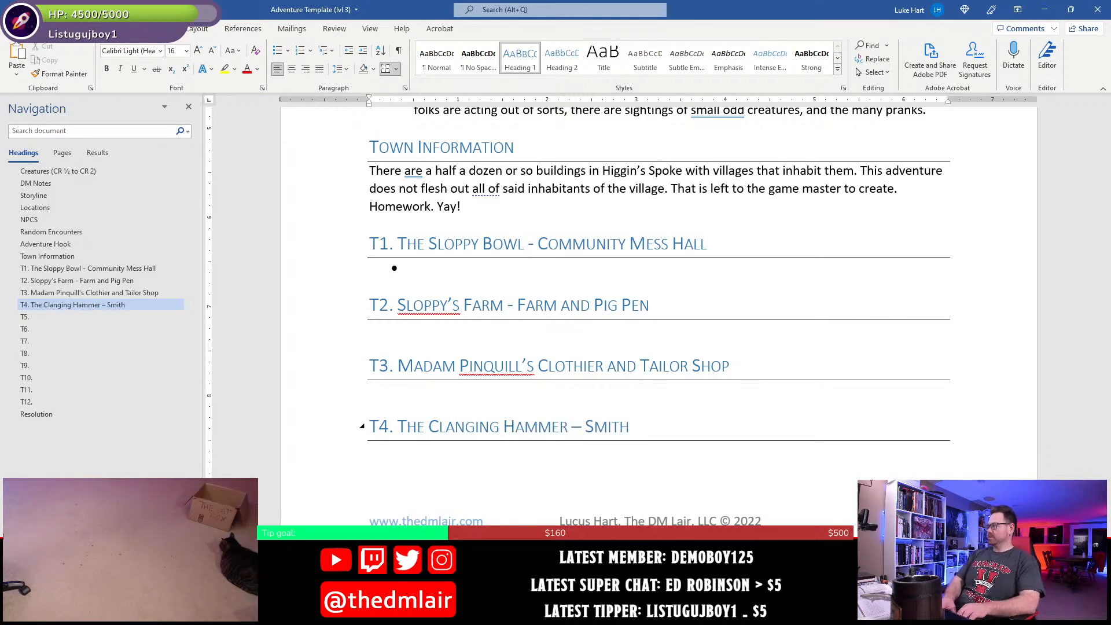
{"action": "type", "text": "ery"}
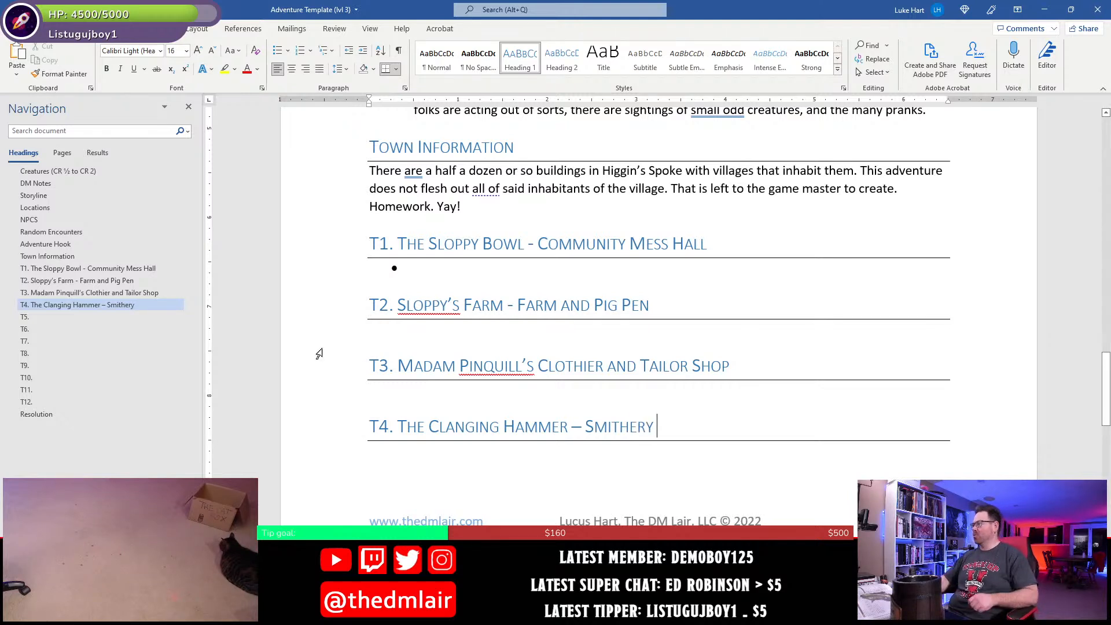
- Check the synonym suggestions for "Smithery" in the T4 heading
{"action": "left_click", "coordinate": [544, 188]}
{"action": "right_click", "coordinate": [605, 423]}
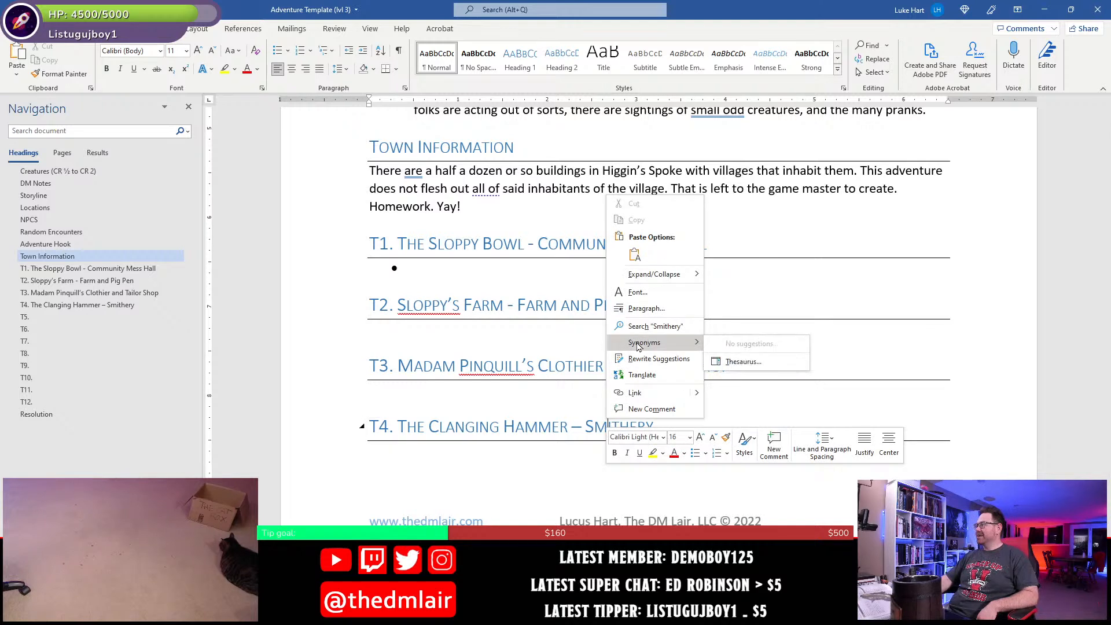
{"action": "left_click", "coordinate": [369, 468]}
{"action": "left_click", "coordinate": [639, 449]}
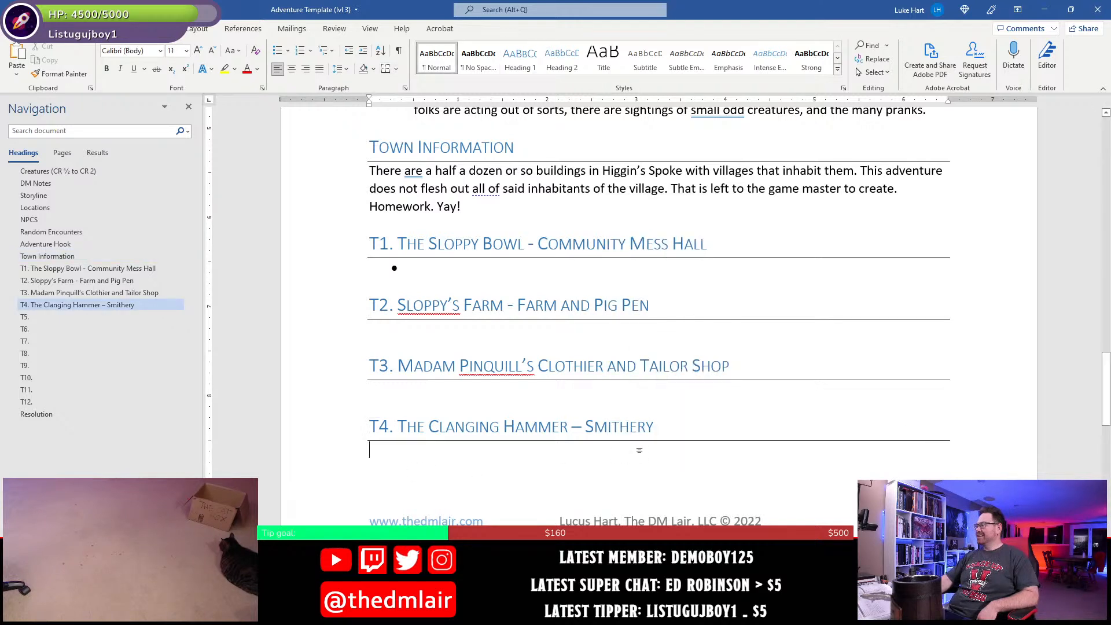
- Replace "Smithery" with "Blacksmith" in the T4 heading
{"action": "left_click", "coordinate": [659, 434]}
{"action": "key", "text": "BackSpace"}
{"action": "key", "text": "BackSpace"}
{"action": "key", "text": "BackSpace"}
{"action": "key", "text": "BackSpace"}
{"action": "key", "text": "BackSpace"}
{"action": "key", "text": "BackSpace"}
{"action": "key", "text": "BackSpace"}
{"action": "key", "text": "BackSpace"}
{"action": "key", "text": "BackSpace"}
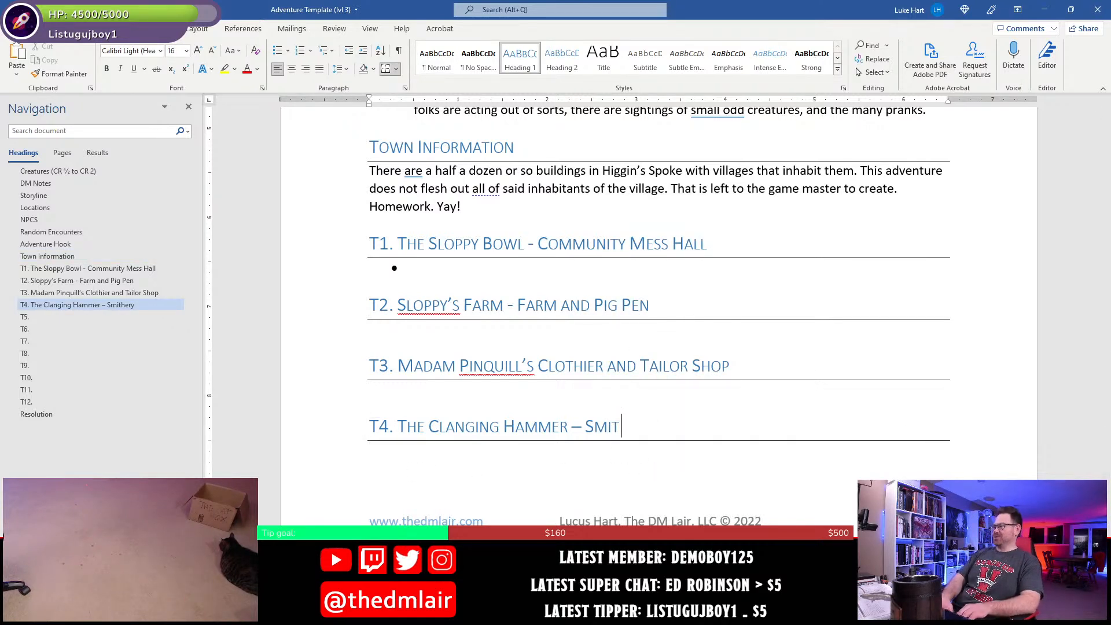
{"action": "type", "text": "Bal"}
{"action": "key", "text": "BackSpace"}
{"action": "key", "text": "BackSpace"}
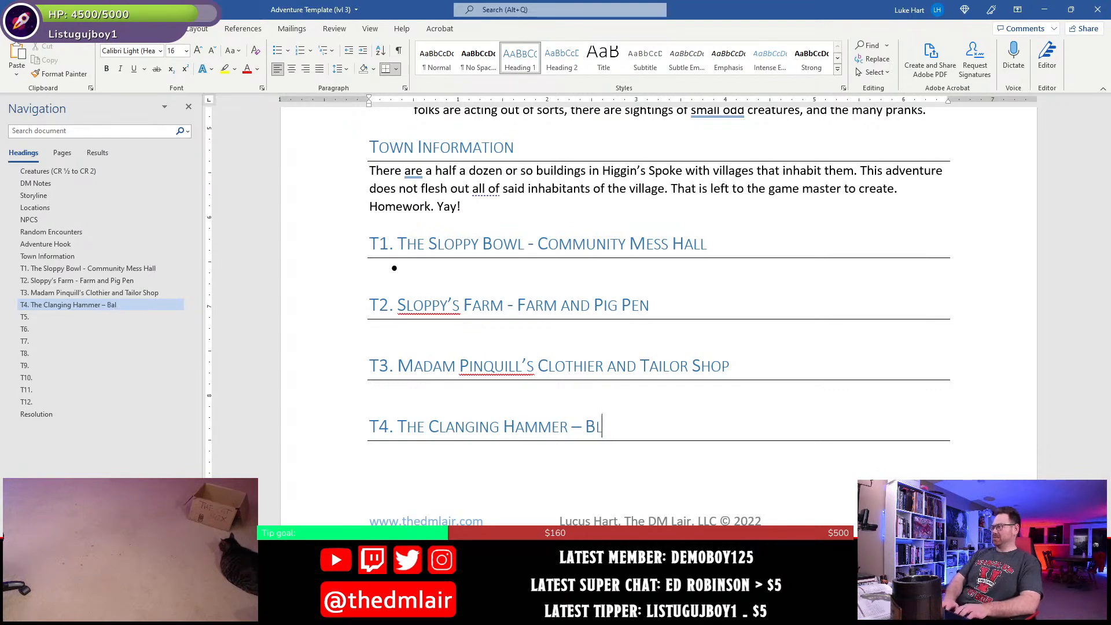
{"action": "type", "text": "lacksmith"}
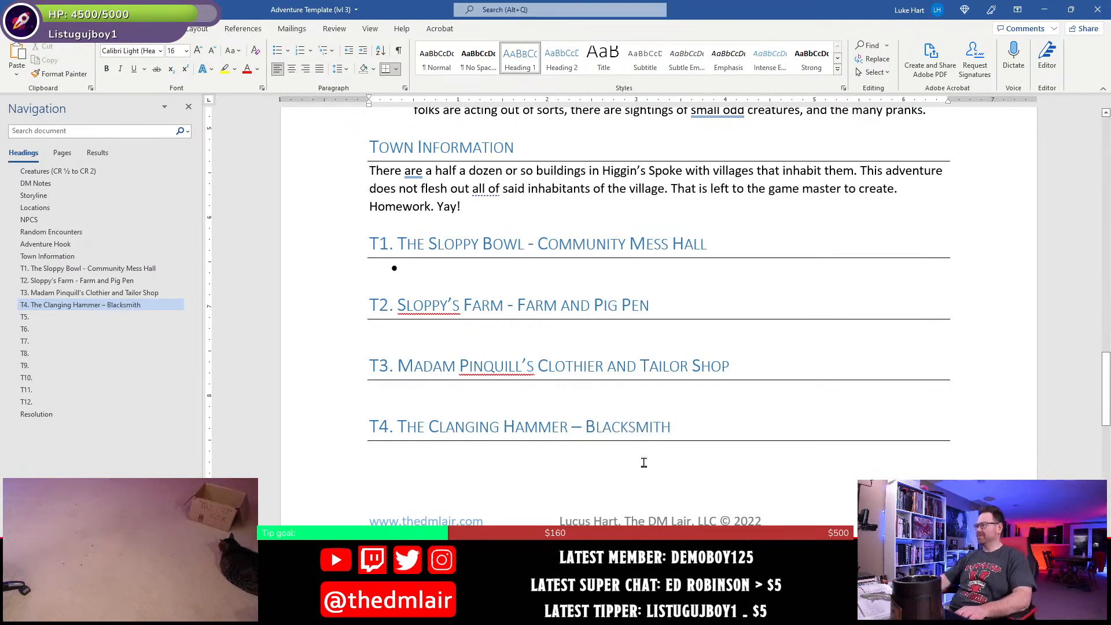
- Place the cursor in the T5 heading and save the document
{"action": "scroll", "coordinate": [642, 460], "scroll_direction": "down", "scroll_amount": 4}
{"action": "left_click", "coordinate": [629, 448]}
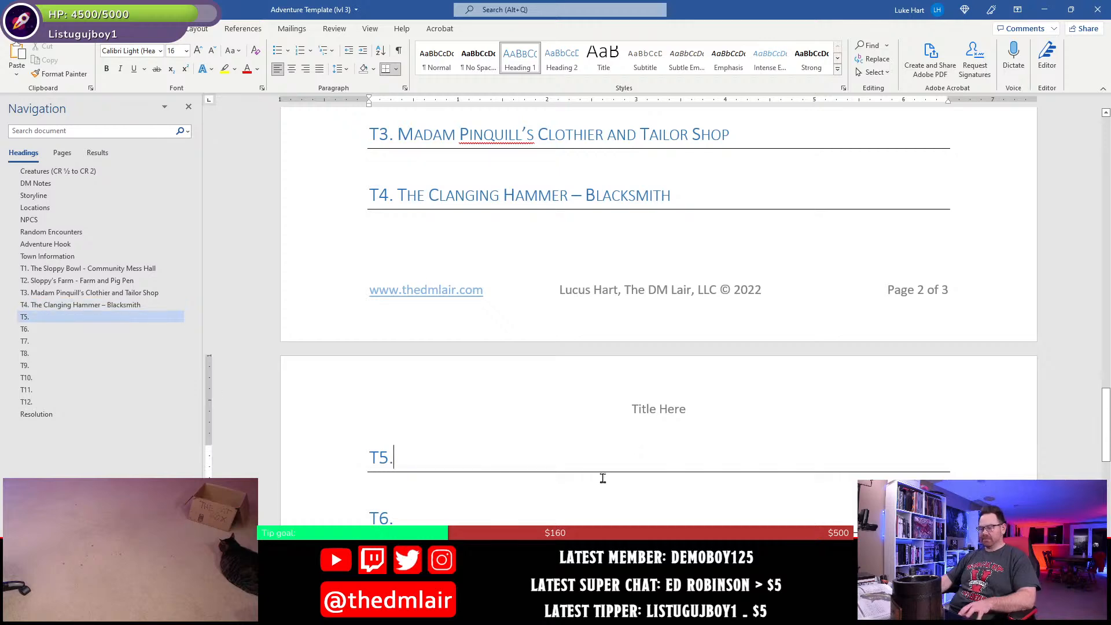
{"action": "key", "text": "ctrl+s"}
- Switch to Photoshop and examine the T5 pond and its surroundings on the town map
{"action": "key", "text": "alt+Tab"}
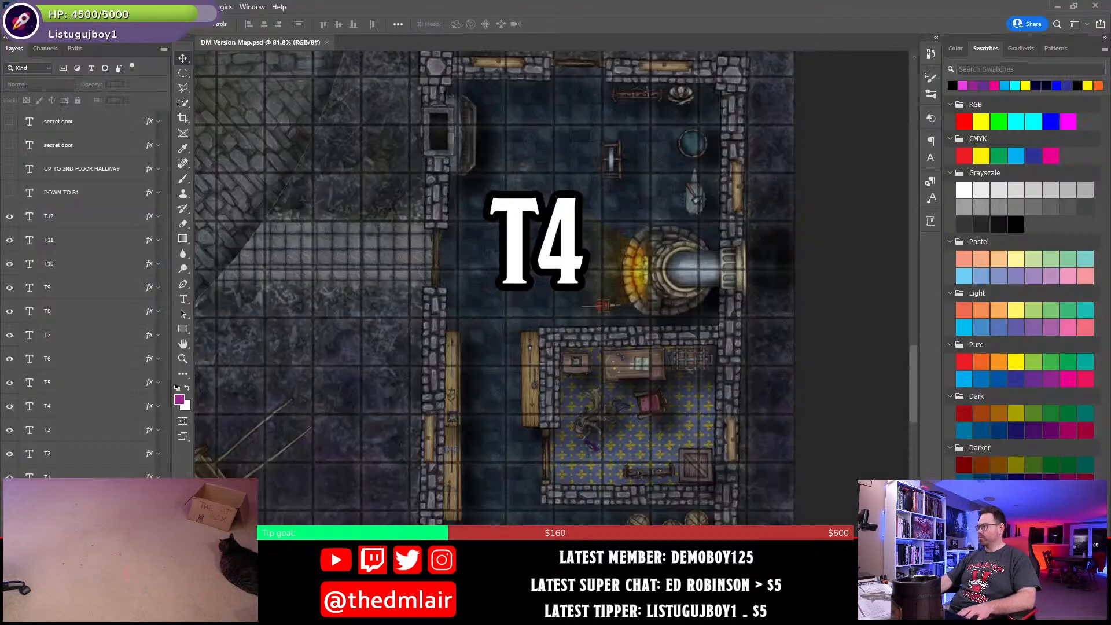
{"action": "key", "text": "ctrl+0"}
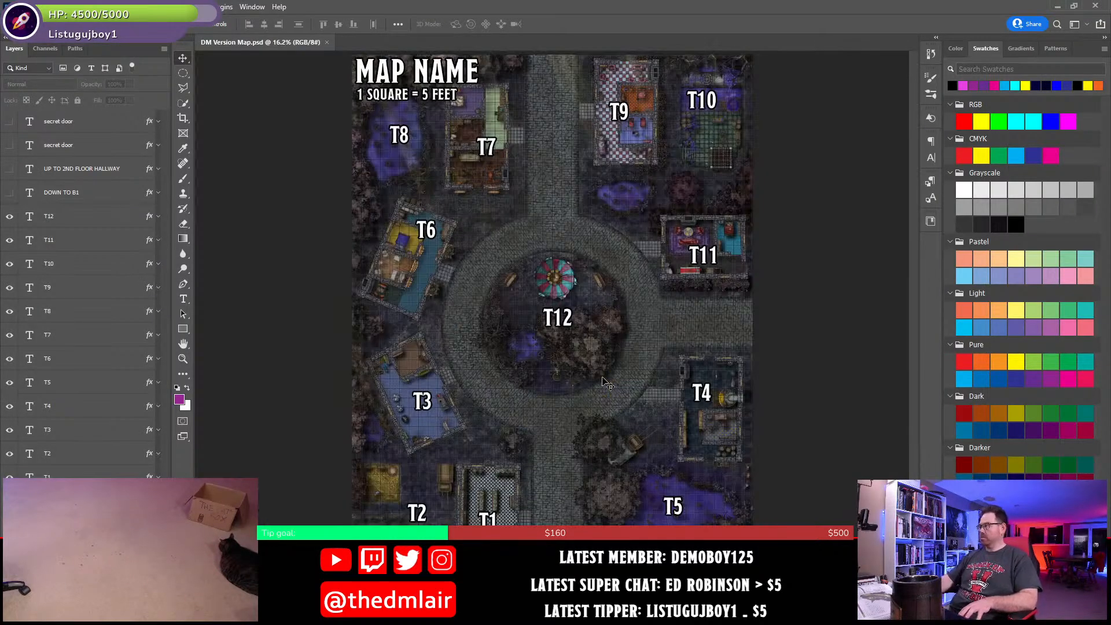
{"action": "scroll", "coordinate": [663, 515], "scroll_direction": "up", "scroll_amount": 13}
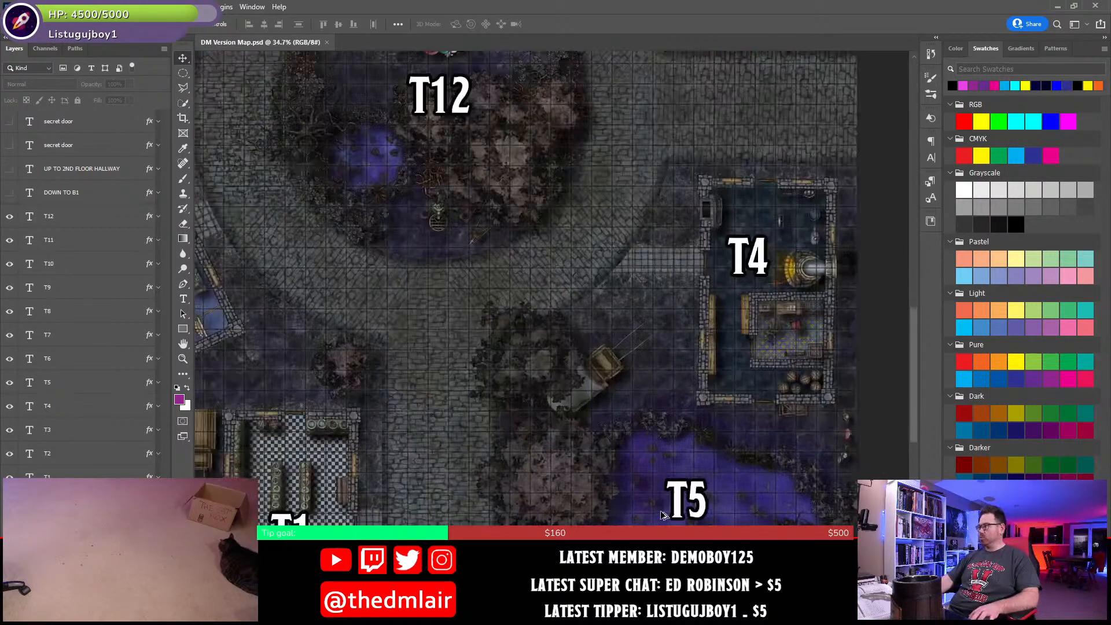
{"action": "left_click_drag", "start_coordinate": [790, 500], "coordinate": [671, 332]}
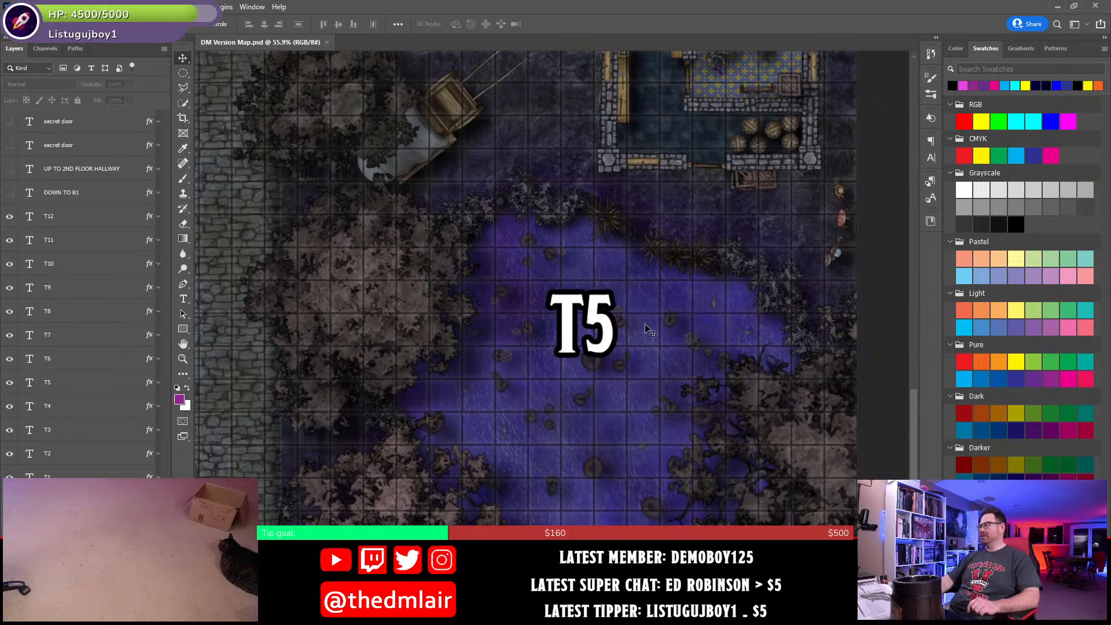
{"action": "mouse_move", "coordinate": [646, 305]}
{"action": "left_mouse_down"}
{"action": "mouse_move", "coordinate": [652, 338]}
{"action": "mouse_move", "coordinate": [654, 322]}
{"action": "left_mouse_up"}
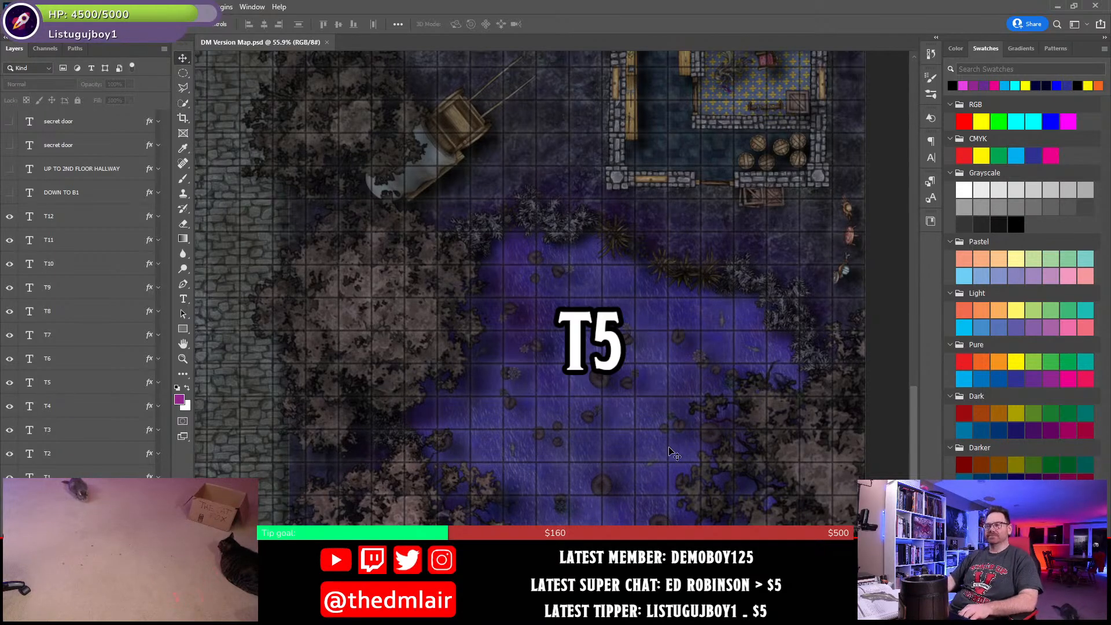
- Switch back to Word, title the T5 heading "The Swamstock Fens", and place the cursor in the T6 heading
{"action": "key", "text": "alt+Tab"}
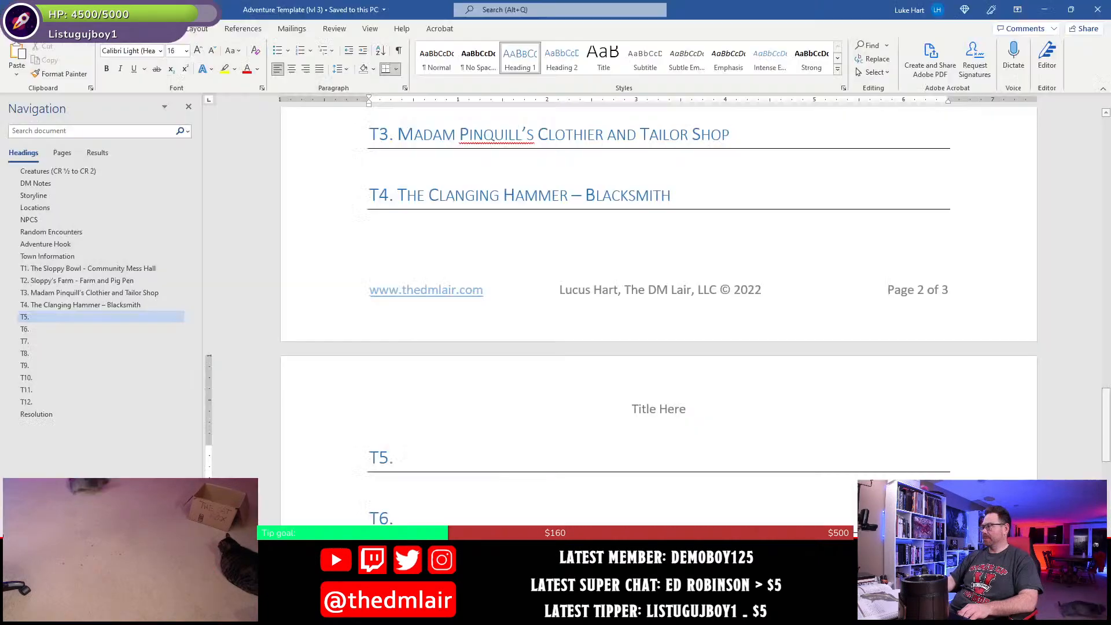
{"action": "type", "text": "The S"}
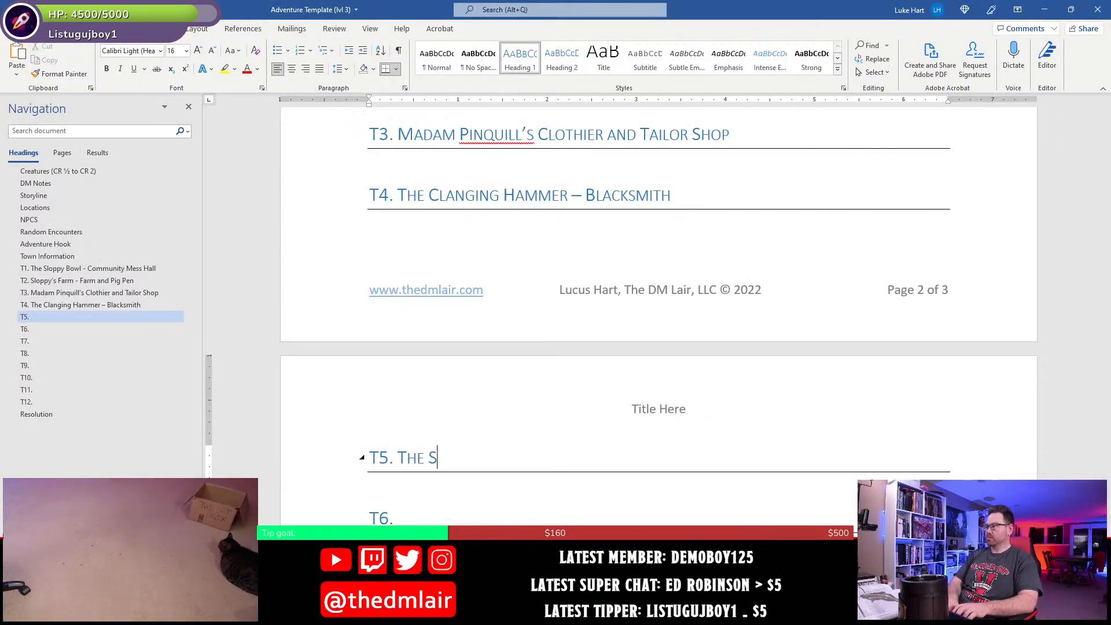
{"action": "type", "text": "wamsTock Fens"}
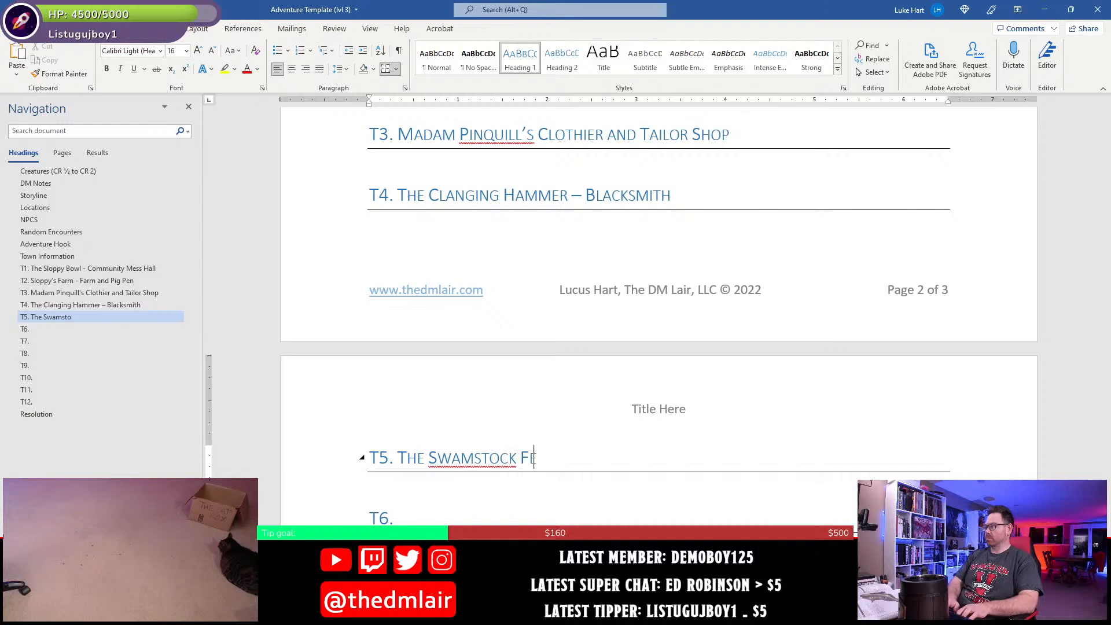
{"action": "scroll", "coordinate": [496, 480], "scroll_direction": "down", "scroll_amount": 2}
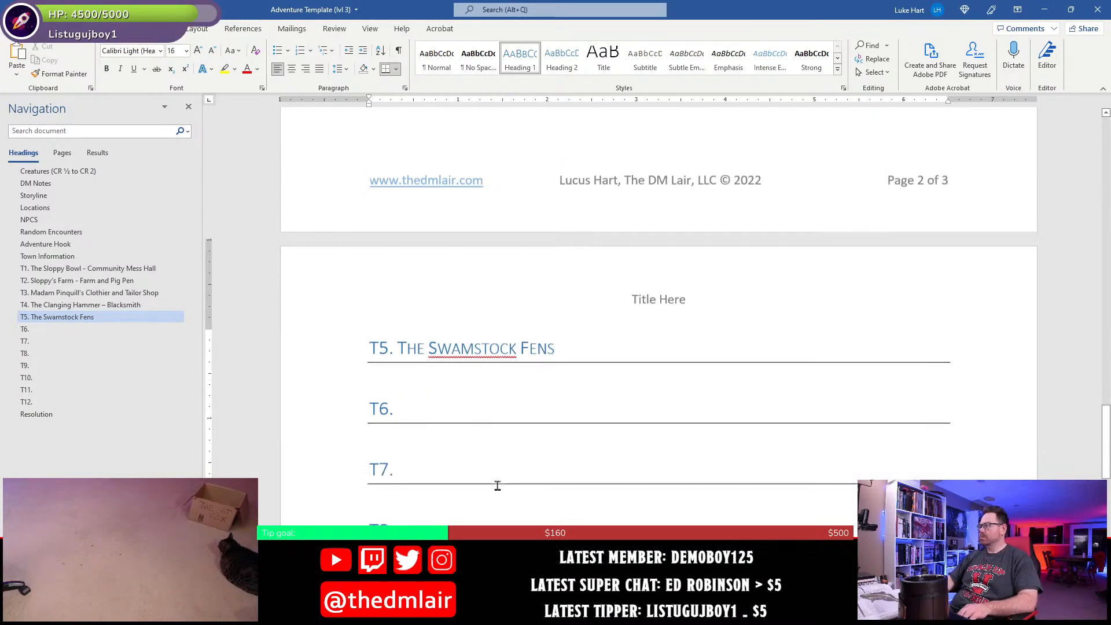
{"action": "left_click", "coordinate": [466, 404]}
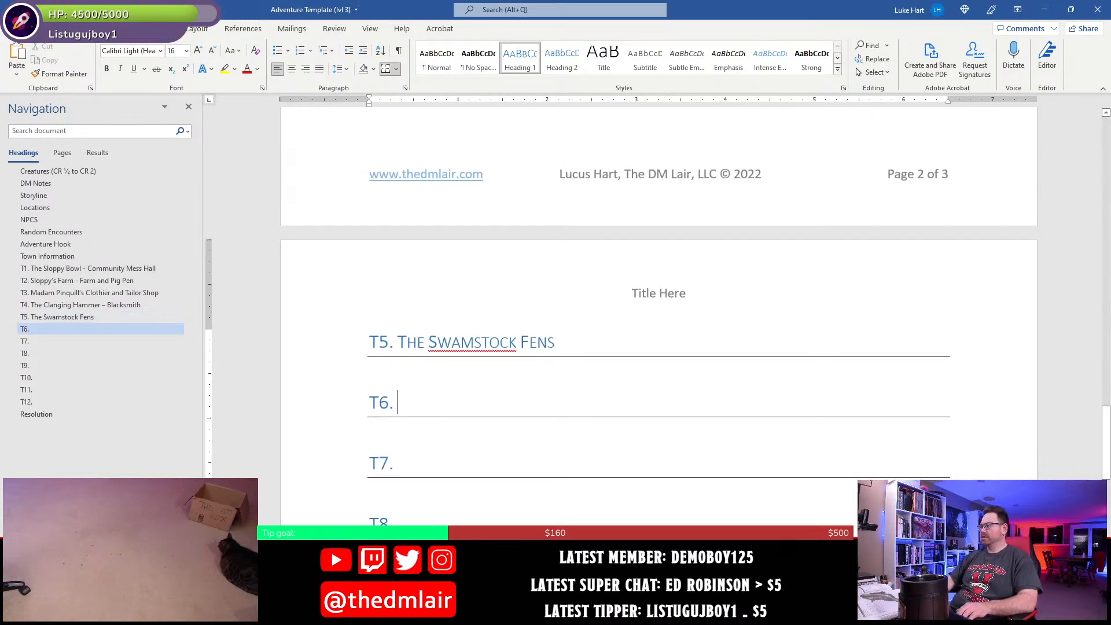
- Switch to Photoshop and move the T6 label off its building to examine the rooms underneath
{"action": "key", "text": "alt+Tab"}
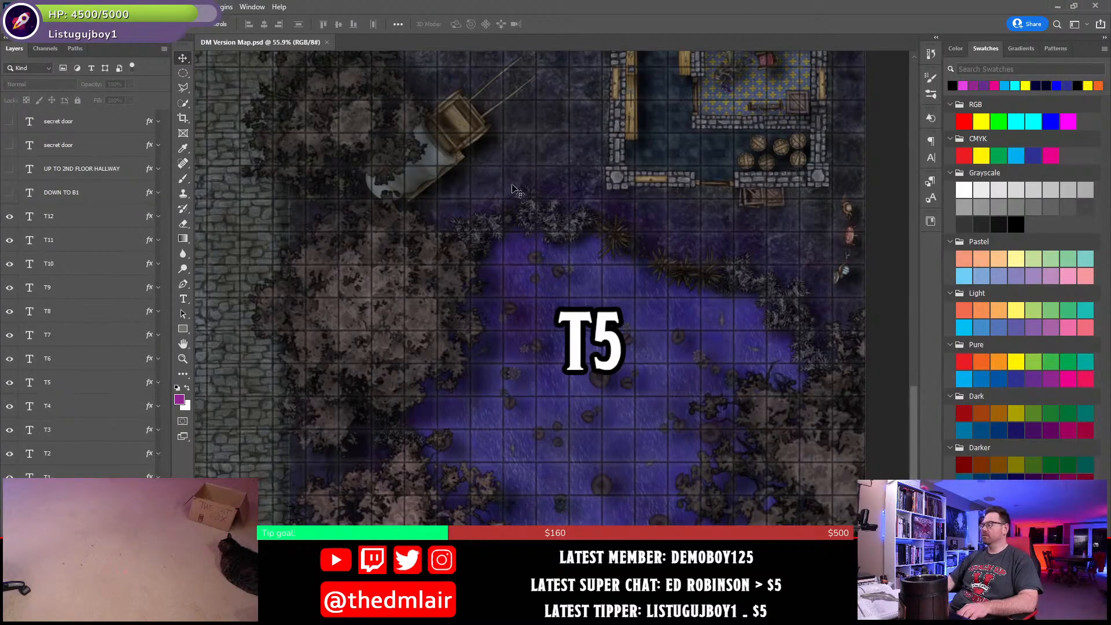
{"action": "key", "text": "ctrl+0"}
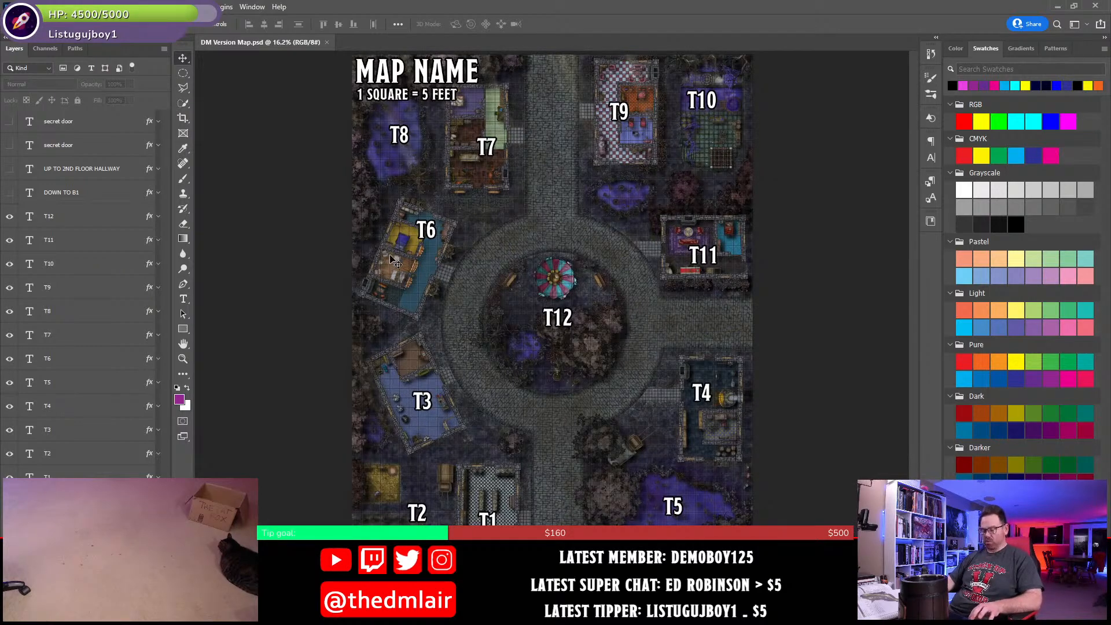
{"action": "scroll", "coordinate": [391, 258], "scroll_direction": "up", "scroll_amount": 5}
{"action": "scroll", "coordinate": [390, 259], "scroll_direction": "up", "scroll_amount": 7}
{"action": "left_click_drag", "start_coordinate": [465, 271], "coordinate": [540, 350]}
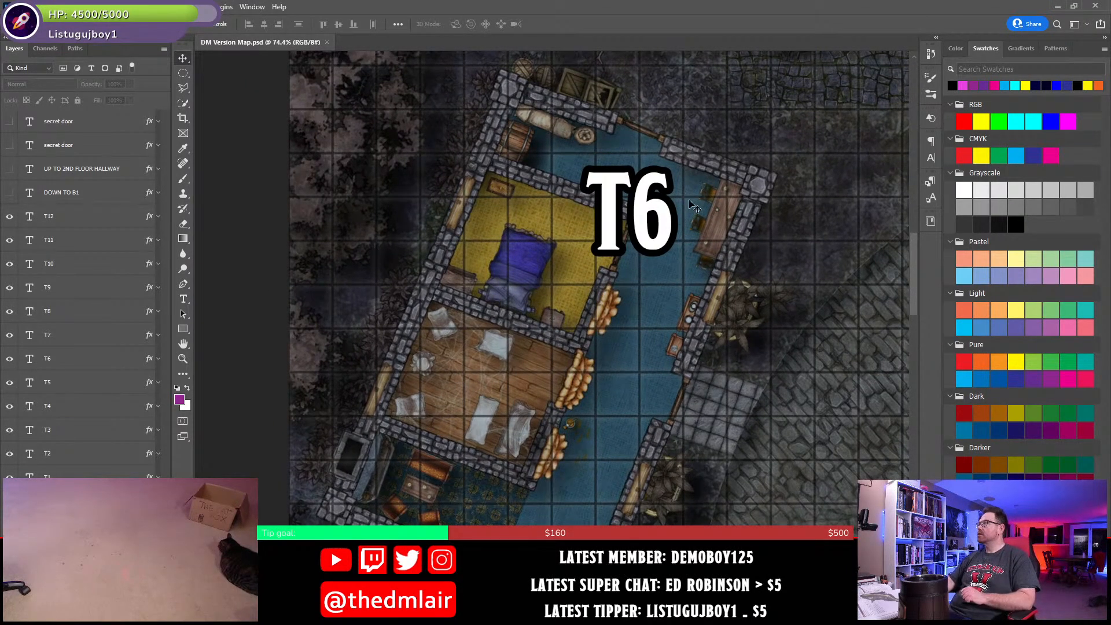
{"action": "left_click_drag", "start_coordinate": [643, 208], "coordinate": [800, 282]}
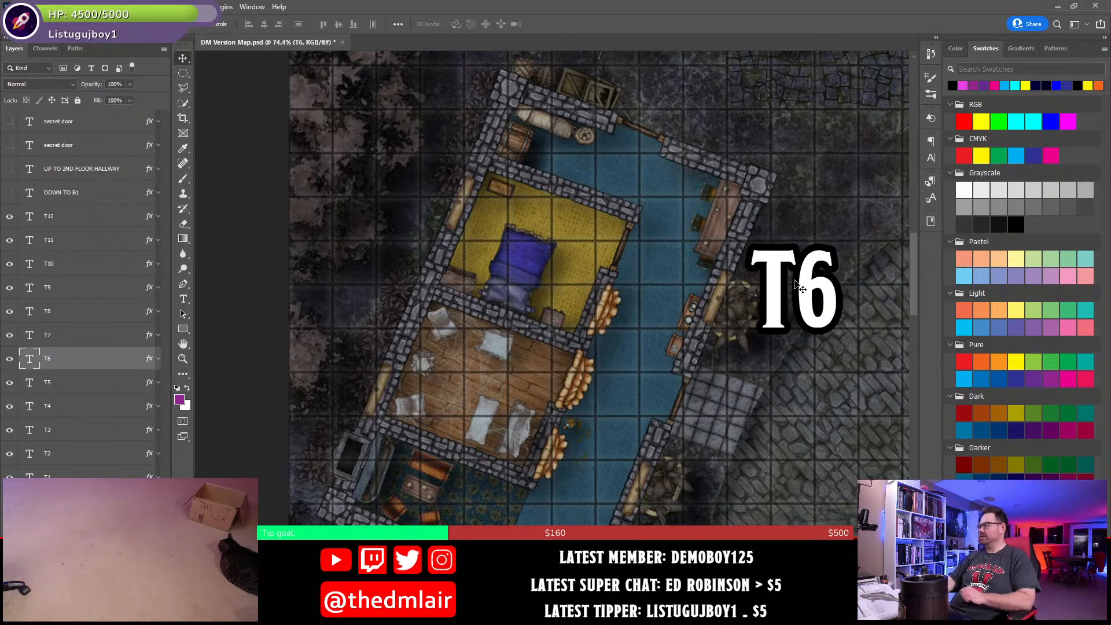
- Switch back to Word and title the T6 heading "Residence"
{"action": "left_click", "coordinate": [581, 613]}
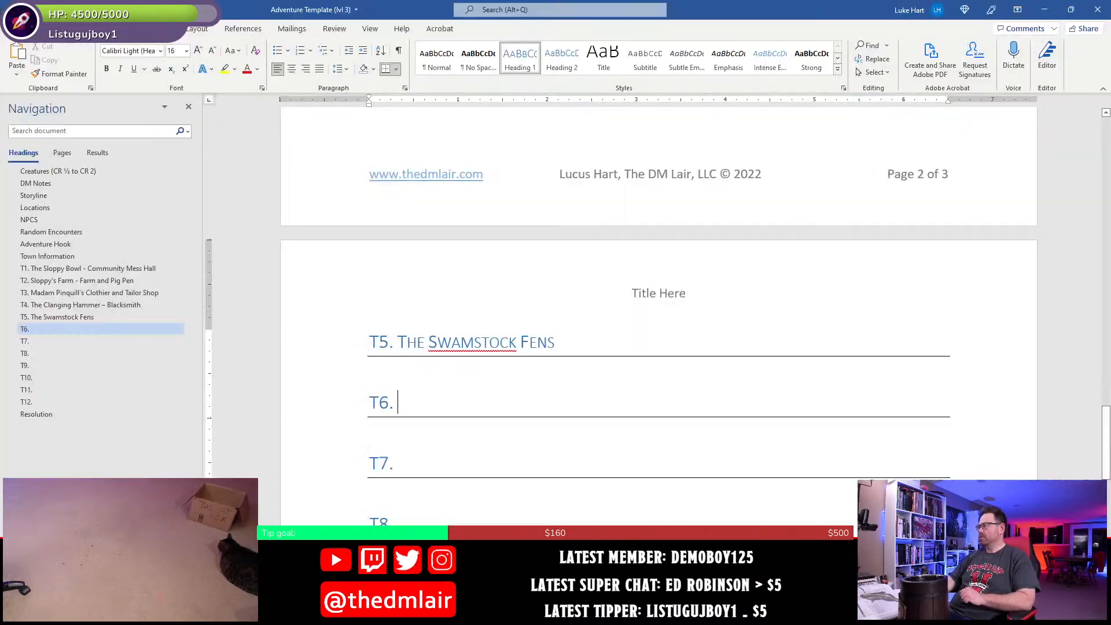
{"action": "left_click", "coordinate": [582, 613]}
{"action": "left_click", "coordinate": [610, 614]}
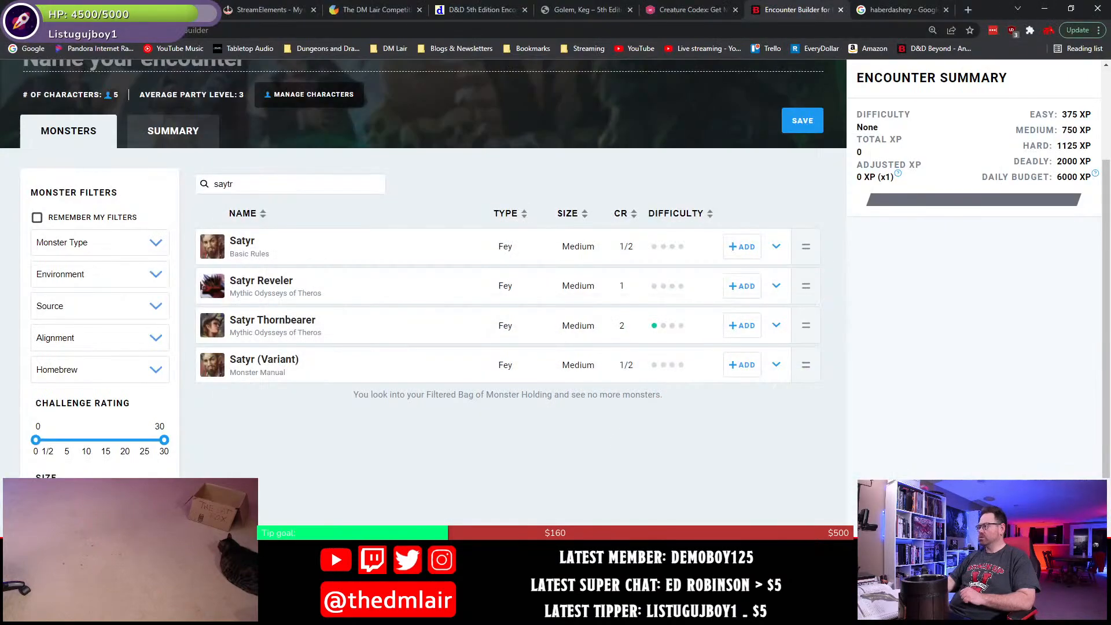
{"action": "left_click", "coordinate": [582, 614]}
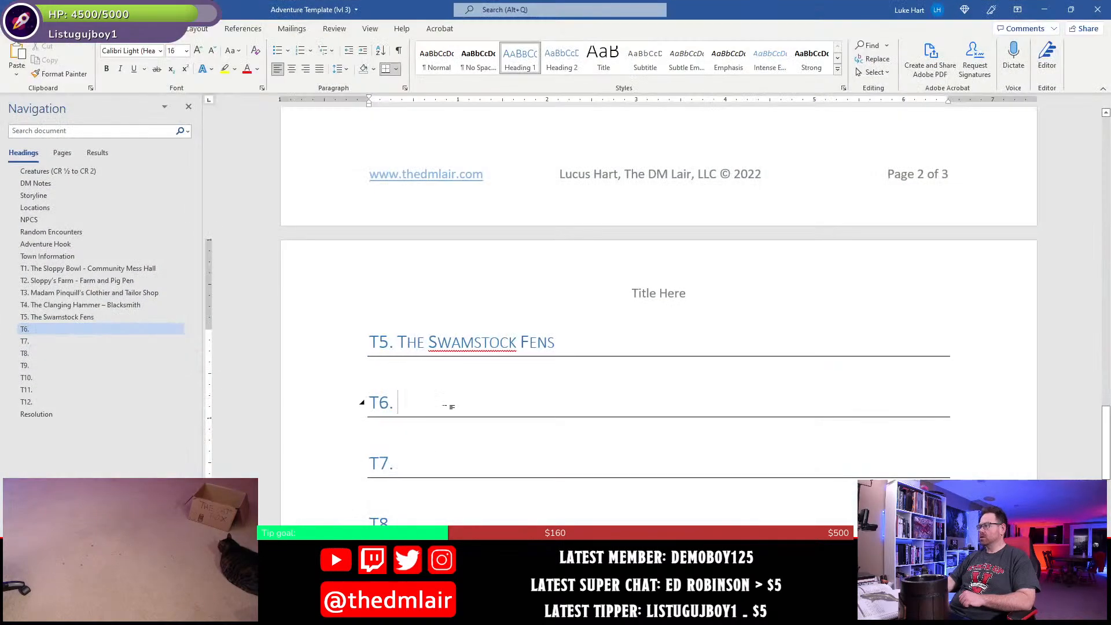
{"action": "type", "text": "Resside"}
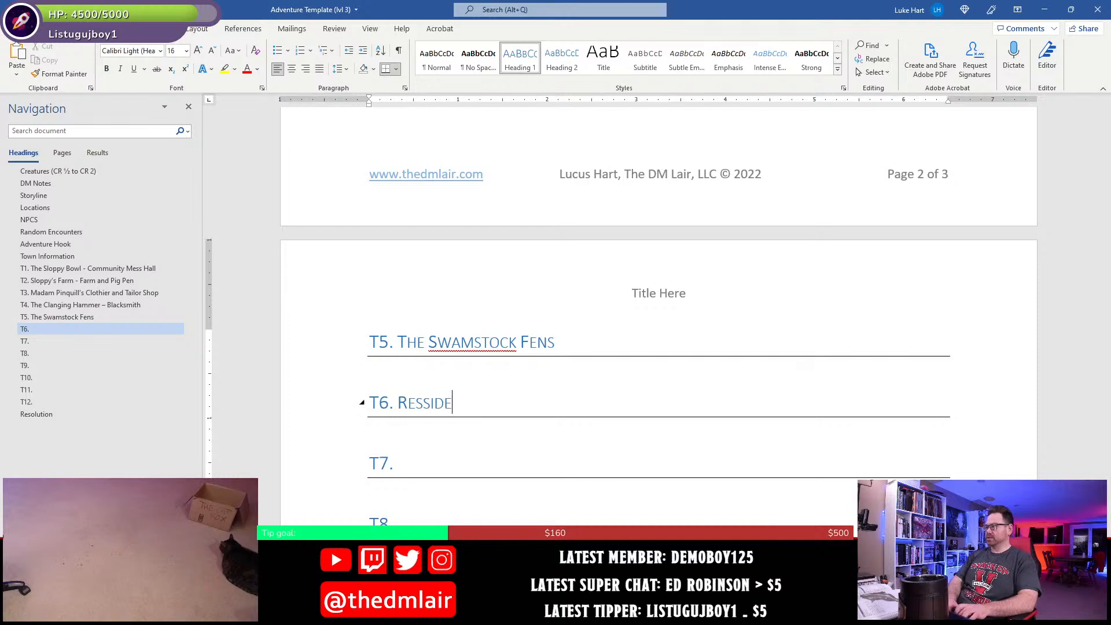
{"action": "key", "text": "BackSpace"}
{"action": "key", "text": "BackSpace"}
{"action": "key", "text": "BackSpace"}
{"action": "key", "text": "BackSpace"}
{"action": "type", "text": "idence"}
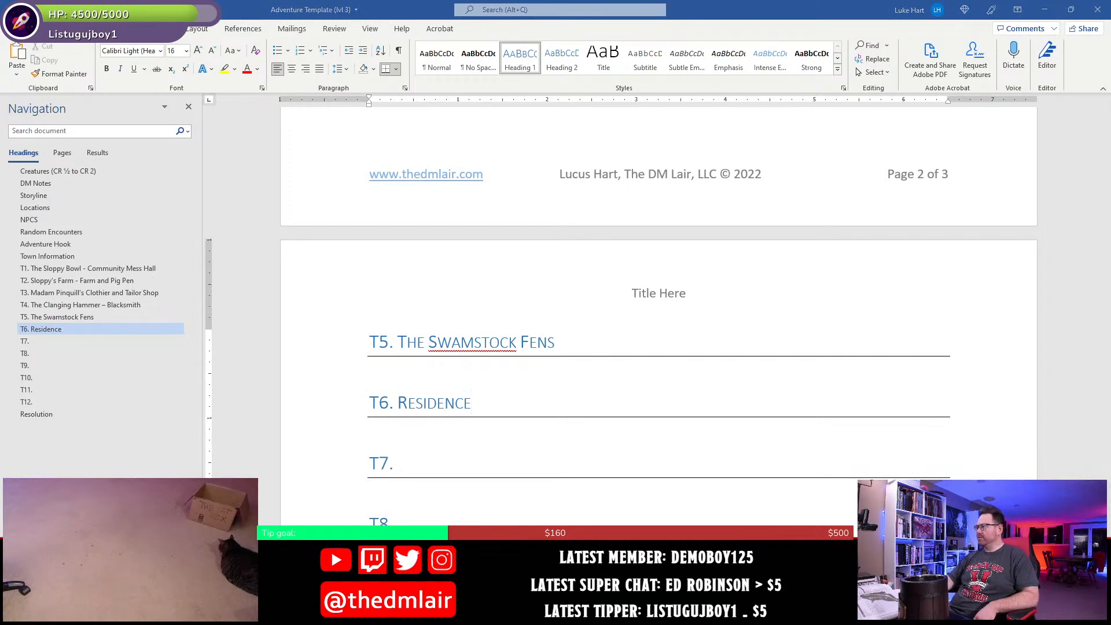
- Switch to Photoshop and examine the rooms and furnishings of the T7 building
{"action": "left_click", "coordinate": [610, 613]}
{"action": "right_click", "coordinate": [610, 614]}
{"action": "left_click", "coordinate": [610, 200]}
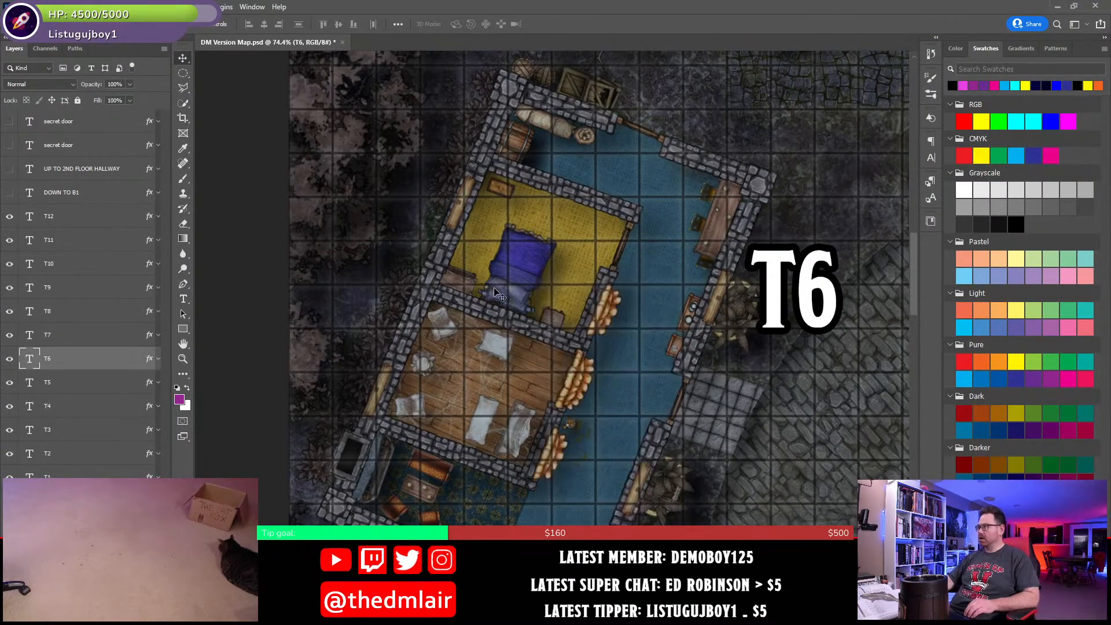
{"action": "scroll", "coordinate": [491, 358], "scroll_direction": "down", "scroll_amount": 9}
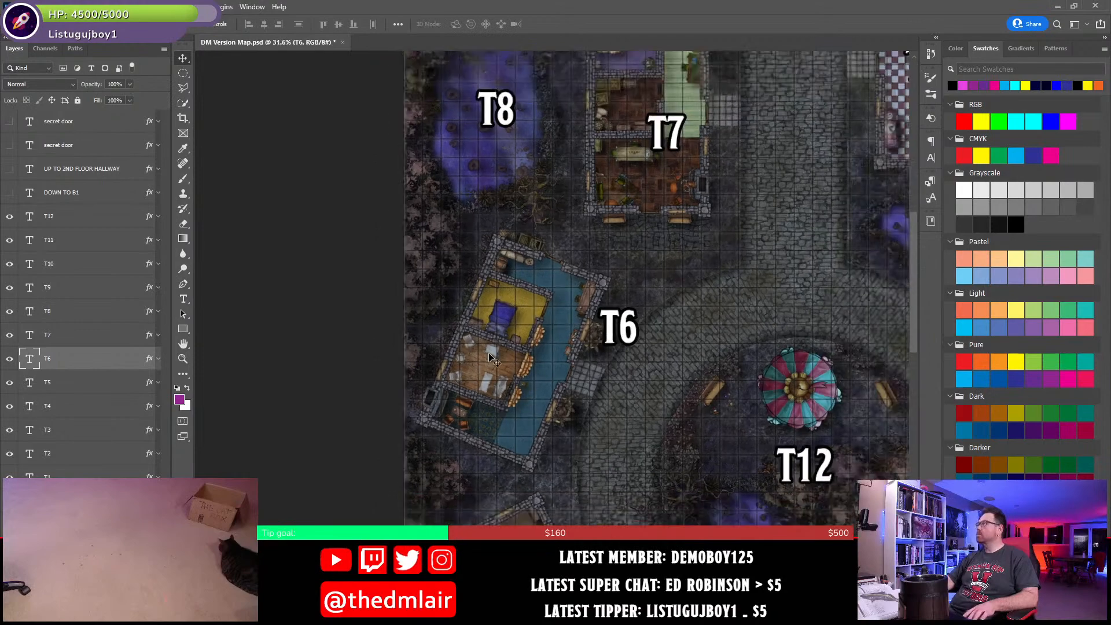
{"action": "left_click_drag", "start_coordinate": [624, 170], "coordinate": [449, 396]}
{"action": "scroll", "coordinate": [448, 396], "scroll_direction": "up", "scroll_amount": 8}
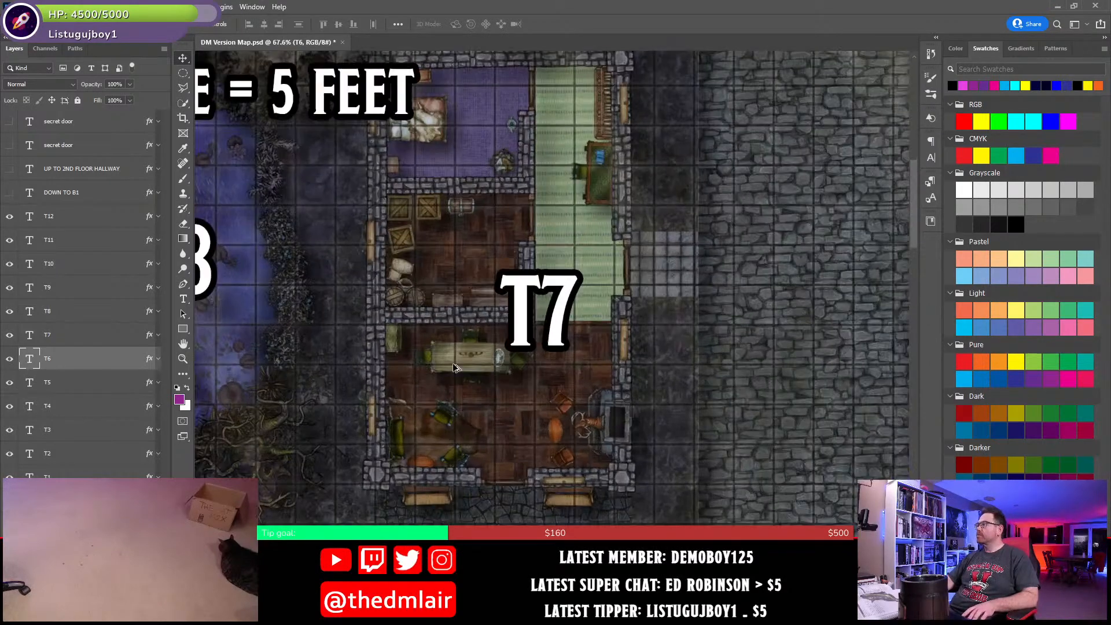
{"action": "left_click_drag", "start_coordinate": [870, 218], "coordinate": [521, 307]}
{"action": "left_click_drag", "start_coordinate": [855, 242], "coordinate": [697, 289]}
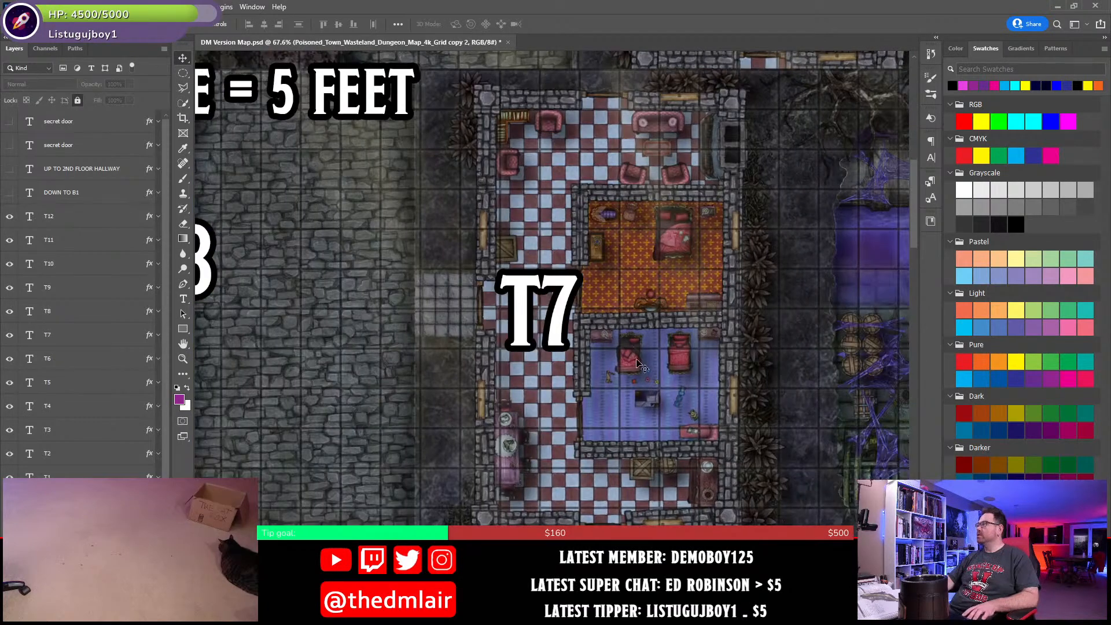
{"action": "left_click_drag", "start_coordinate": [663, 370], "coordinate": [614, 361]}
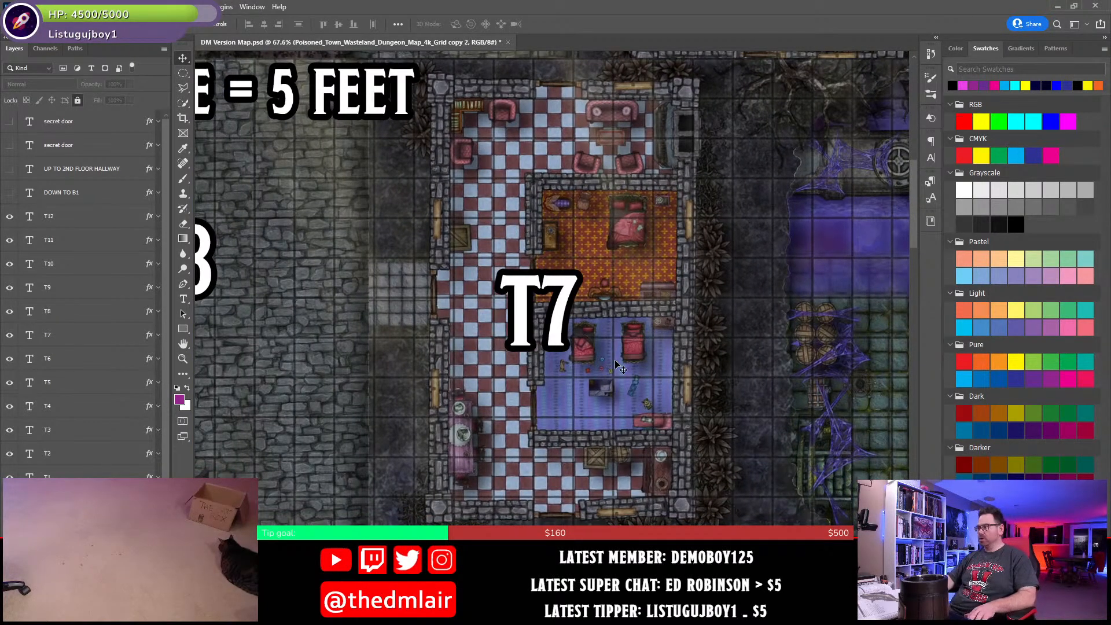
{"action": "key", "text": "ctrl+z"}
{"action": "key", "text": "ctrl+0"}
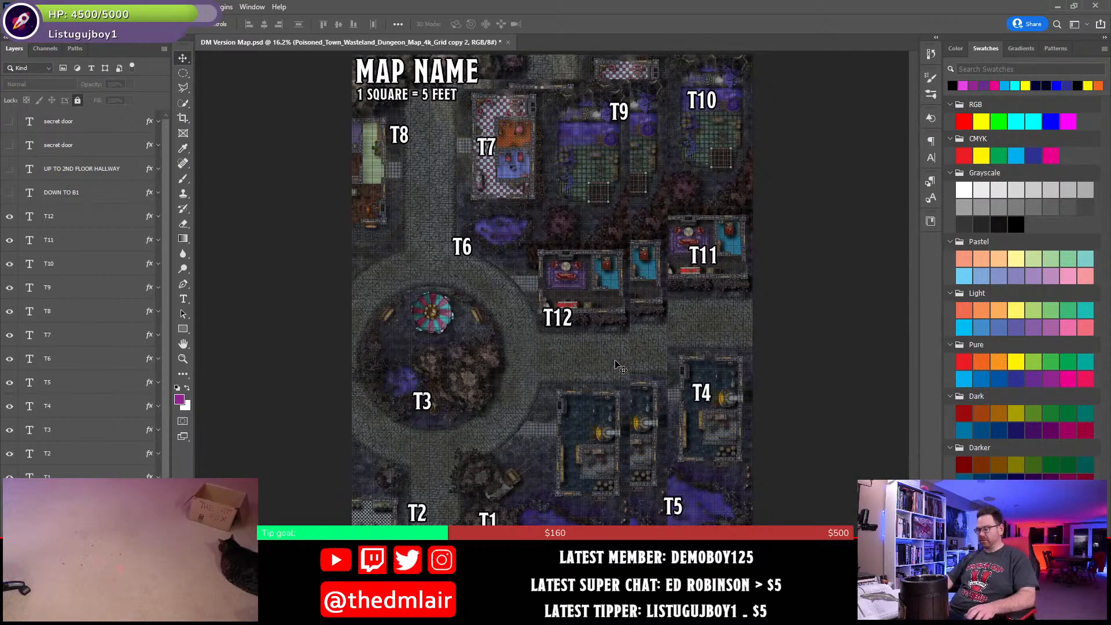
{"action": "key", "text": "ctrl+z"}
{"action": "key", "text": "ctrl+z"}
{"action": "key", "text": "ctrl+z"}
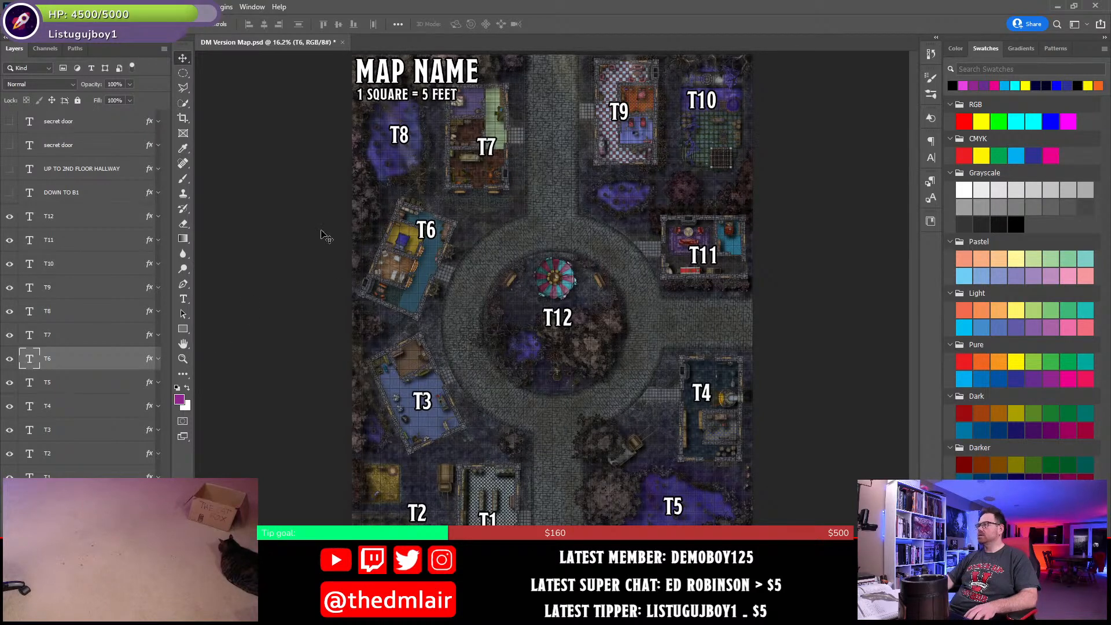
- Examine the T9 house, the T10 area and the T11 building on the town map
{"action": "left_click", "coordinate": [671, 165]}
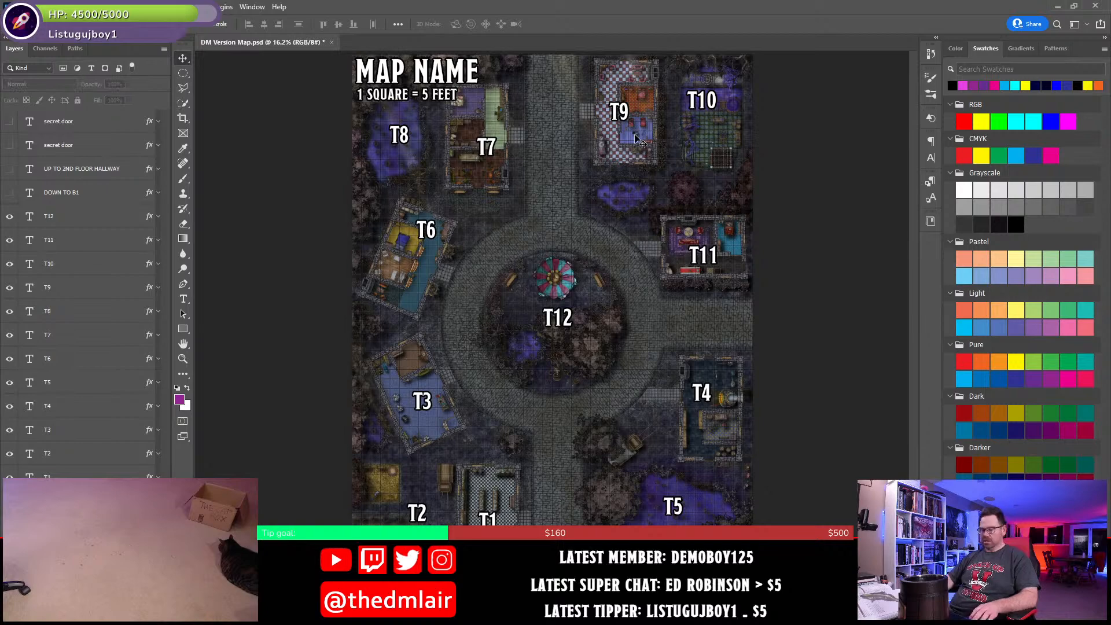
{"action": "scroll", "coordinate": [634, 134], "scroll_direction": "up", "scroll_amount": 8}
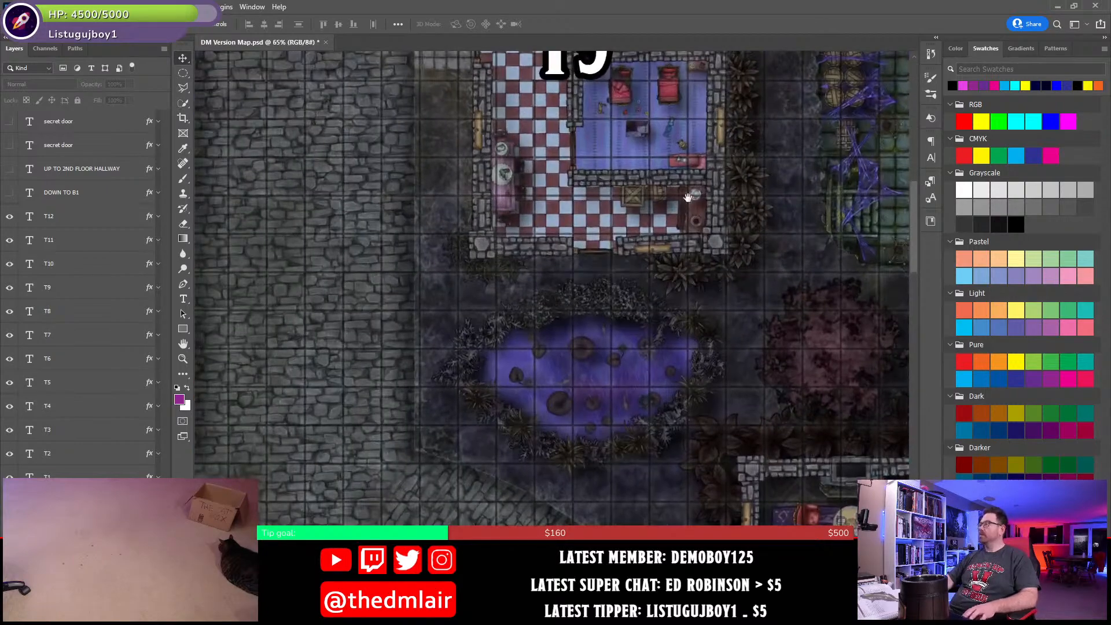
{"action": "left_click_drag", "start_coordinate": [689, 198], "coordinate": [605, 461]}
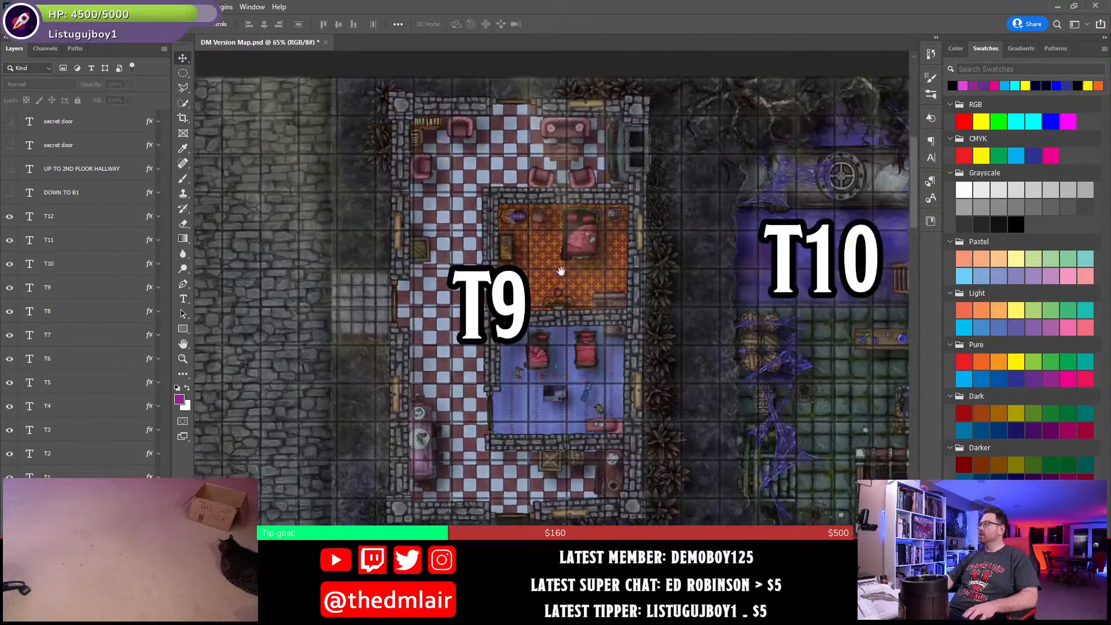
{"action": "left_click_drag", "start_coordinate": [743, 427], "coordinate": [566, 368]}
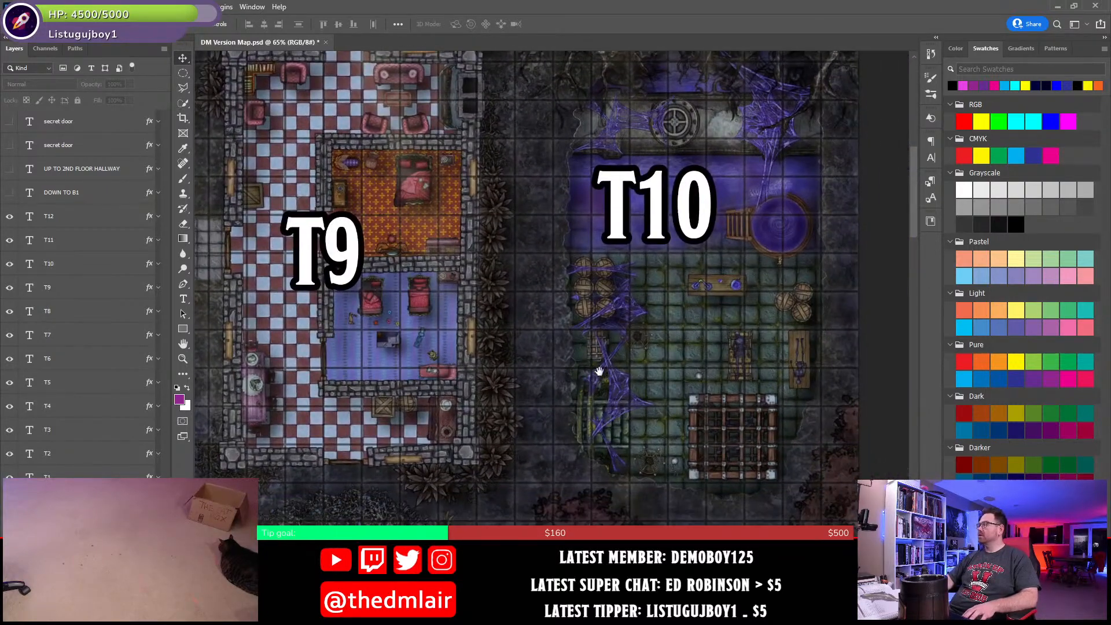
{"action": "left_click_drag", "start_coordinate": [503, 440], "coordinate": [575, 231]}
{"action": "left_click_drag", "start_coordinate": [799, 521], "coordinate": [794, 314]}
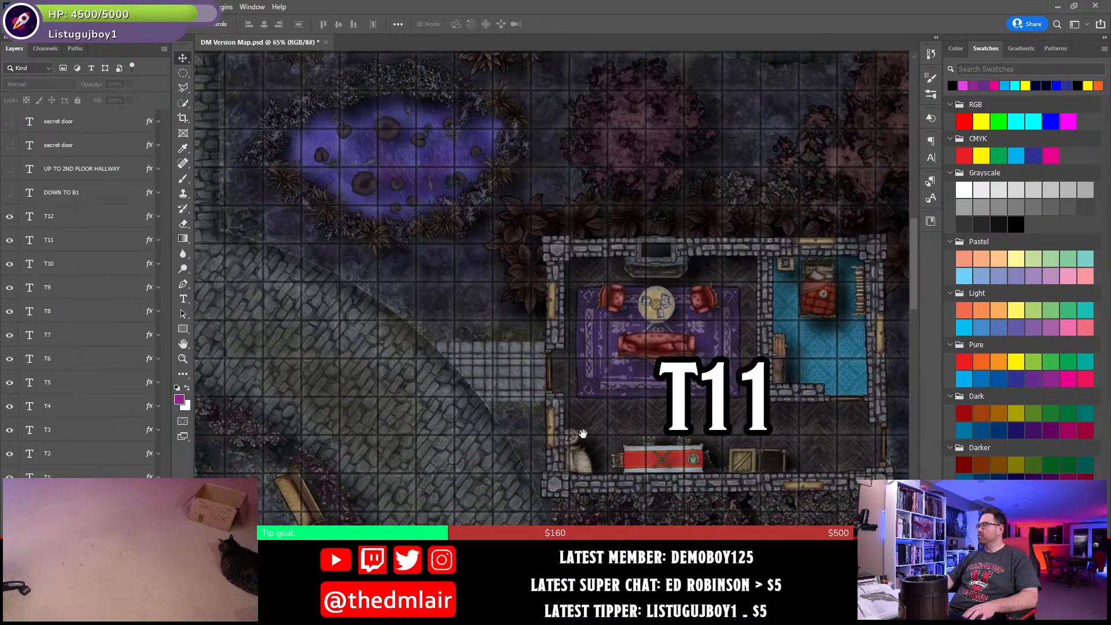
- Examine the central square around T12, then compare the T7 and T6 buildings' rooms and furnishings
{"action": "left_click_drag", "start_coordinate": [625, 585], "coordinate": [618, 260]}
{"action": "left_click_drag", "start_coordinate": [585, 555], "coordinate": [447, 311]}
{"action": "left_click_drag", "start_coordinate": [390, 257], "coordinate": [805, 492]}
{"action": "left_click_drag", "start_coordinate": [351, 194], "coordinate": [858, 586]}
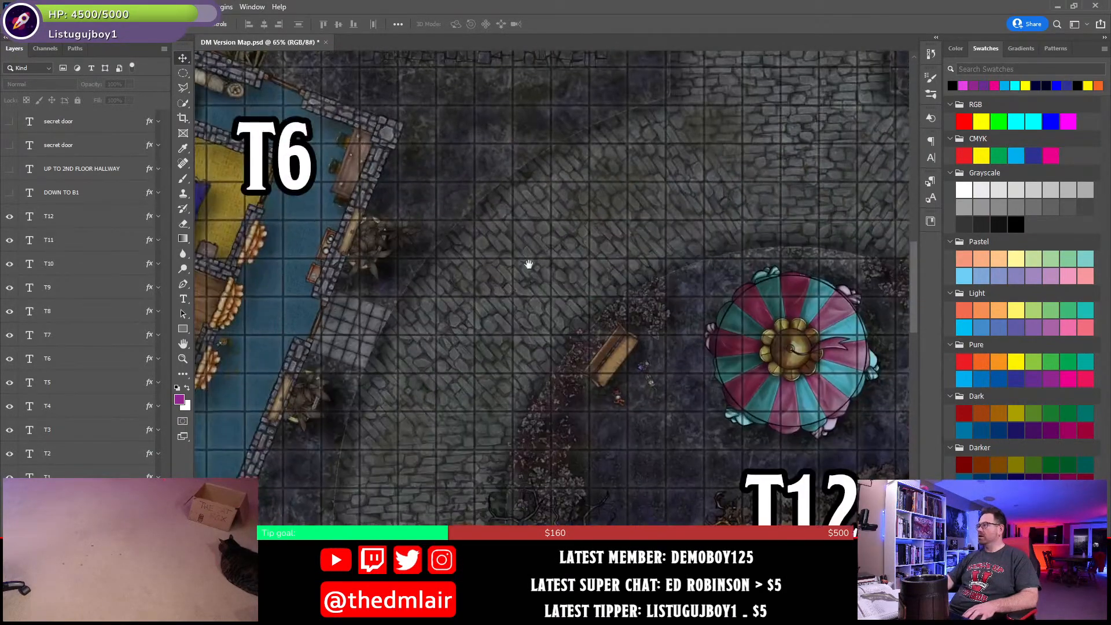
{"action": "left_click_drag", "start_coordinate": [511, 225], "coordinate": [571, 482]}
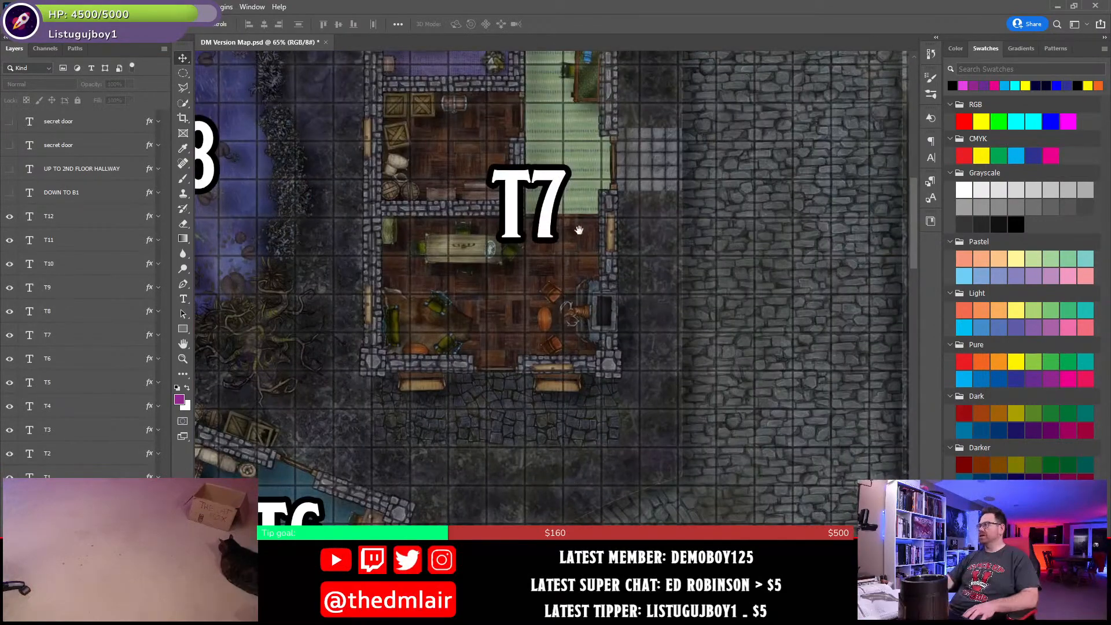
{"action": "left_click_drag", "start_coordinate": [696, 312], "coordinate": [755, 214]}
{"action": "left_click_drag", "start_coordinate": [524, 453], "coordinate": [646, 279]}
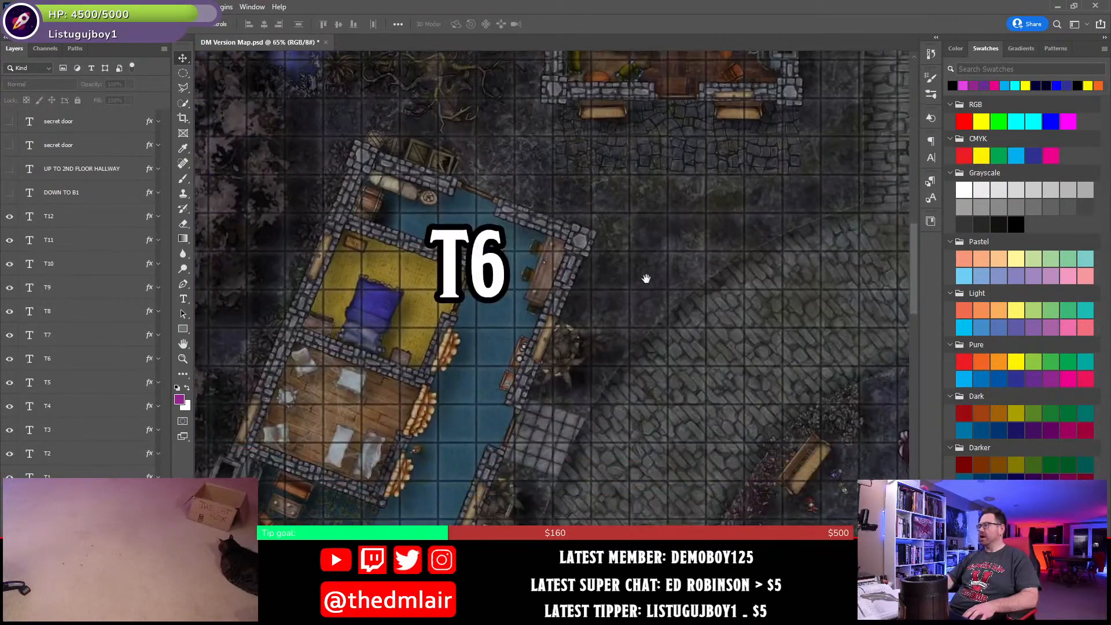
{"action": "left_click_drag", "start_coordinate": [595, 372], "coordinate": [662, 273]}
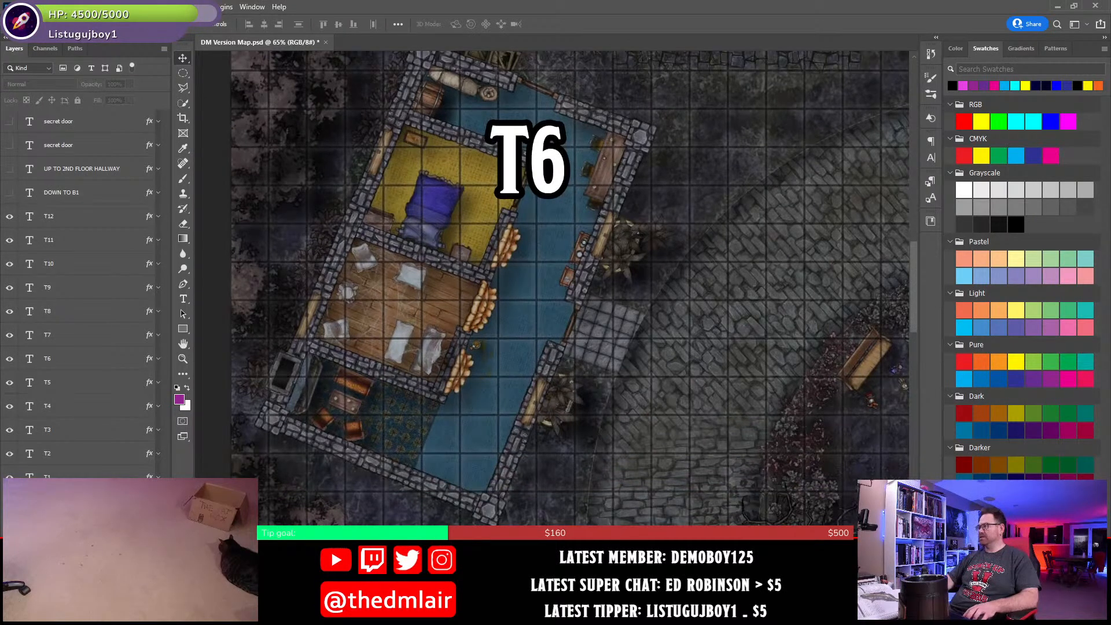
- Switch to Word and review the names given to the T1 through T4 town headings
{"action": "key", "text": "alt+Tab"}
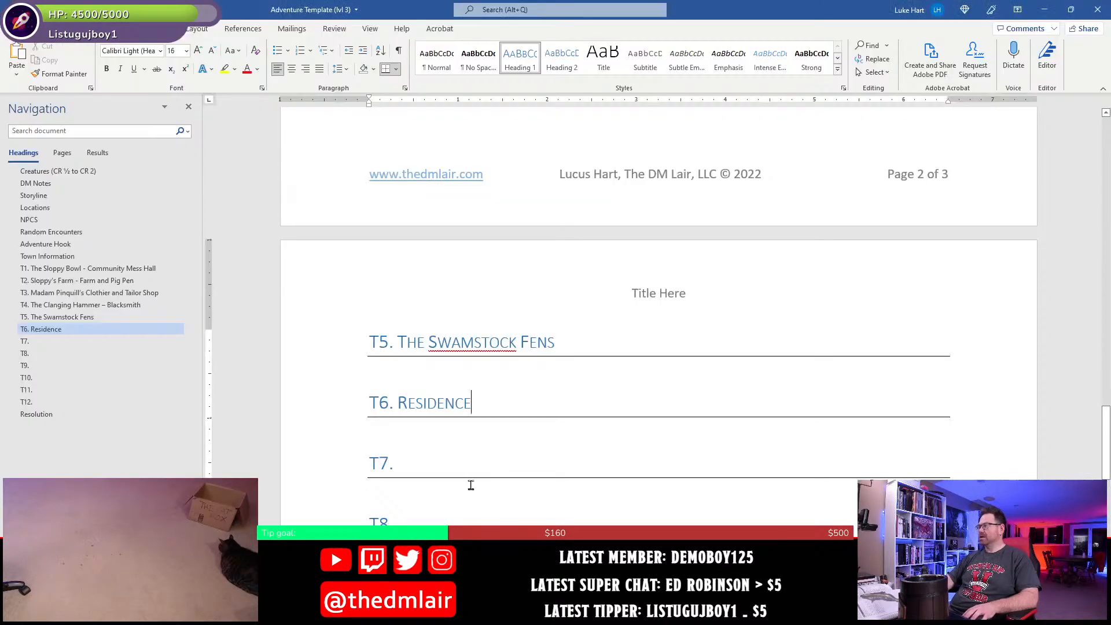
{"action": "scroll", "coordinate": [530, 359], "scroll_direction": "up", "scroll_amount": 6}
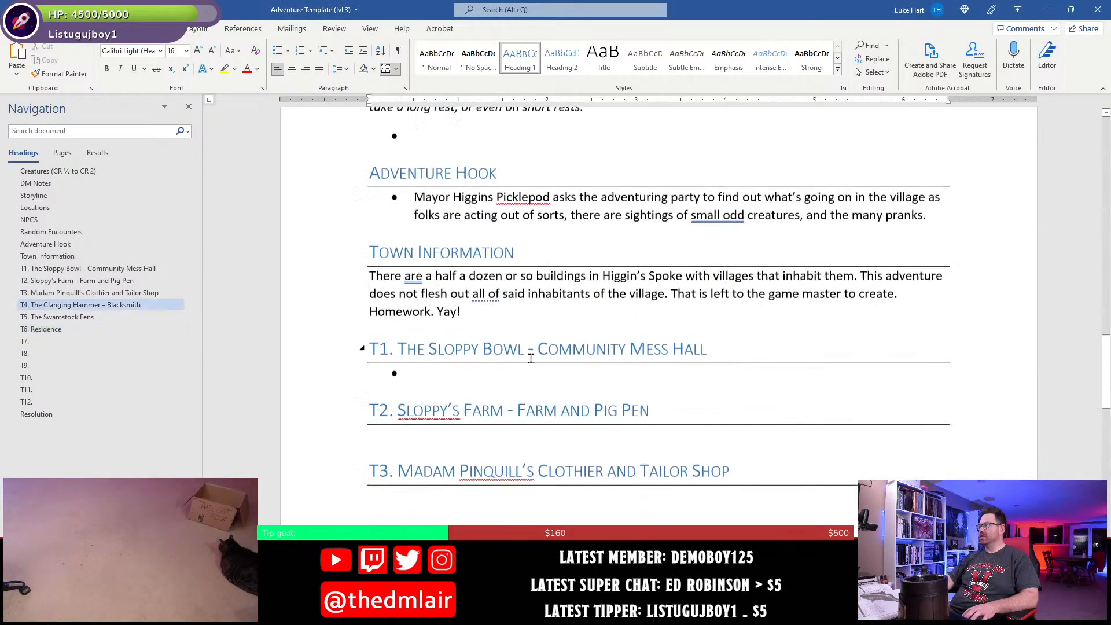
{"action": "scroll", "coordinate": [530, 358], "scroll_direction": "down", "scroll_amount": 3}
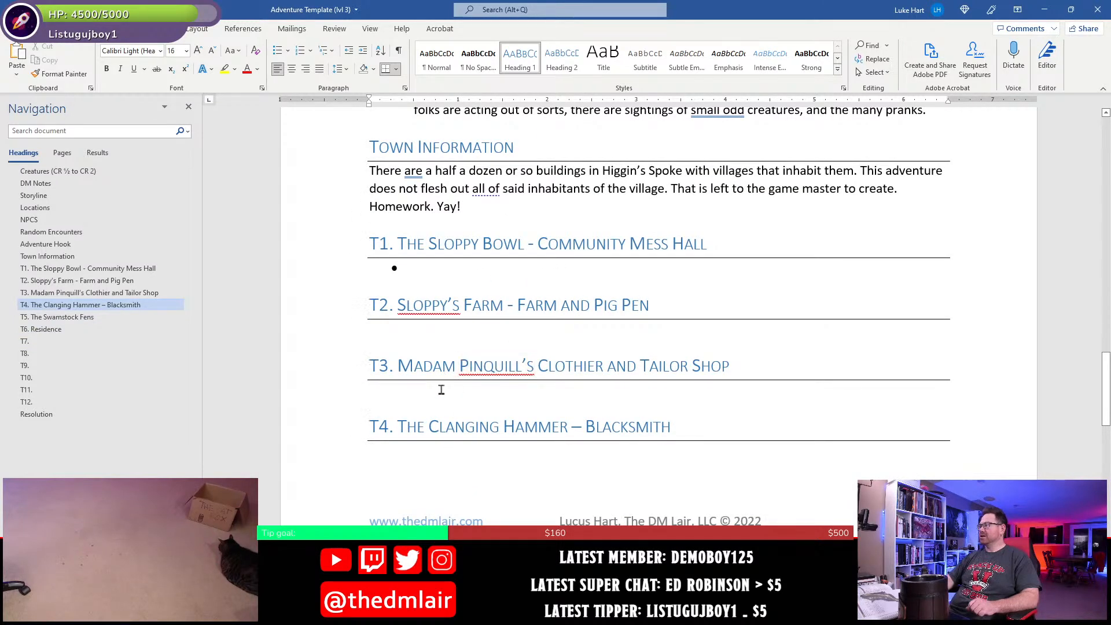
{"action": "scroll", "coordinate": [449, 417], "scroll_direction": "down", "scroll_amount": 3}
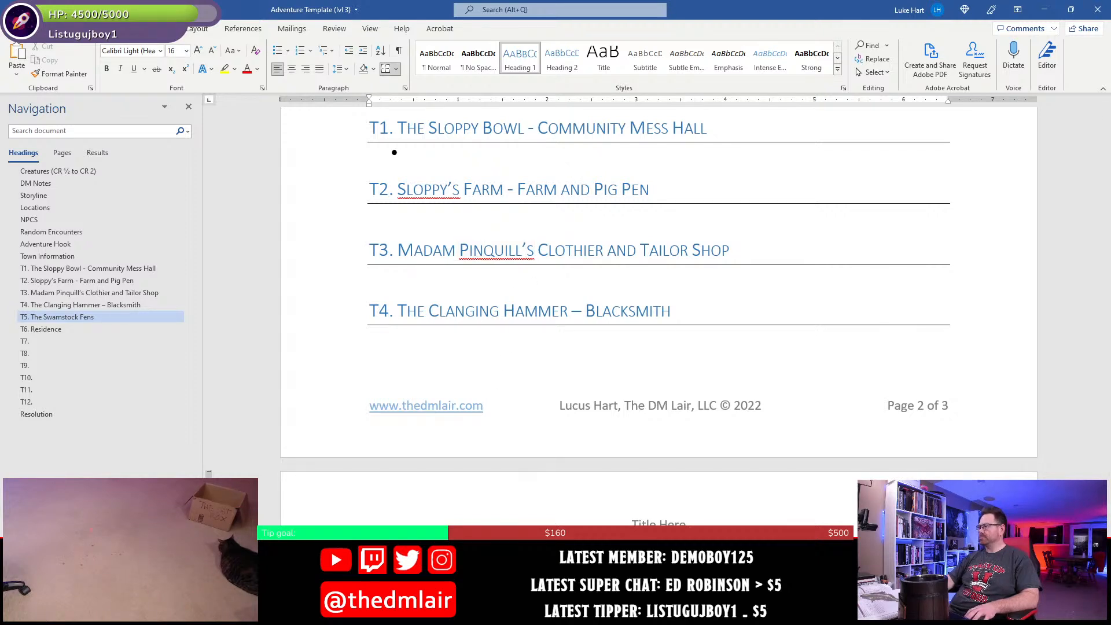
- Switch to Photoshop and examine the T1 and T4 buildings on the town map
{"action": "key", "text": "alt+Tab"}
{"action": "left_click_drag", "start_coordinate": [627, 519], "coordinate": [663, 127]}
{"action": "left_click_drag", "start_coordinate": [638, 498], "coordinate": [627, 463]}
{"action": "left_click_drag", "start_coordinate": [811, 462], "coordinate": [437, 243]}
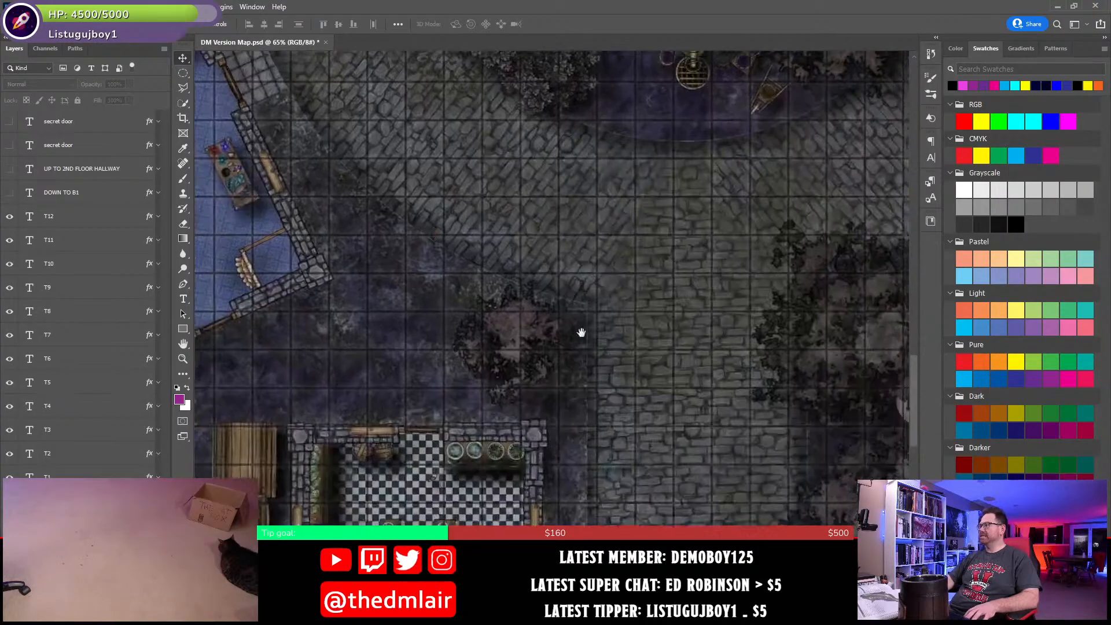
{"action": "left_click_drag", "start_coordinate": [637, 518], "coordinate": [665, 270]}
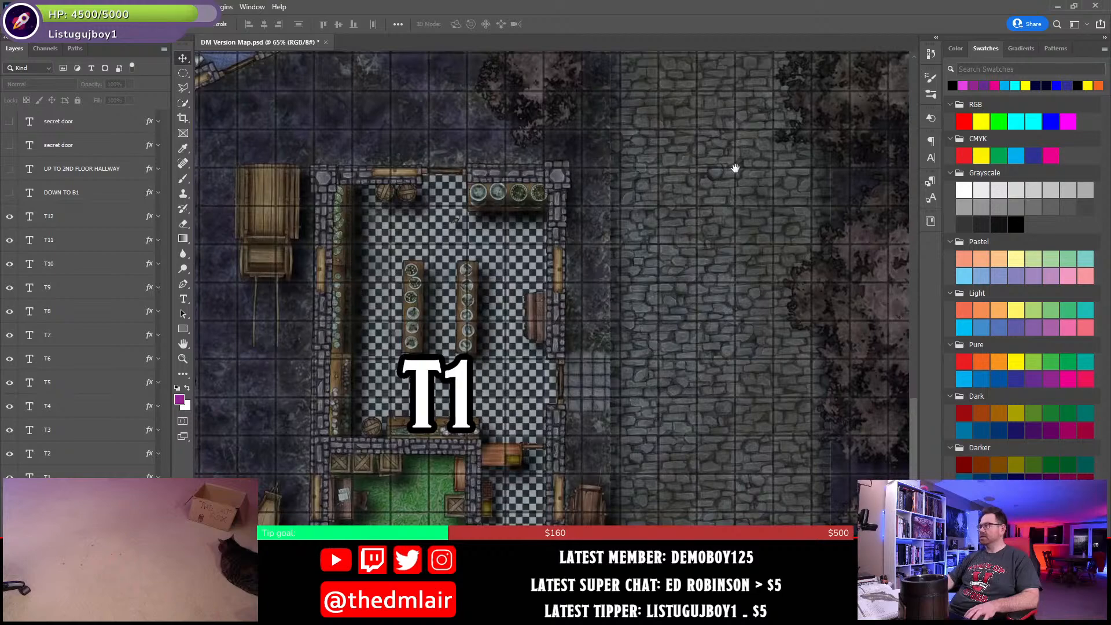
{"action": "left_click_drag", "start_coordinate": [735, 168], "coordinate": [533, 397]}
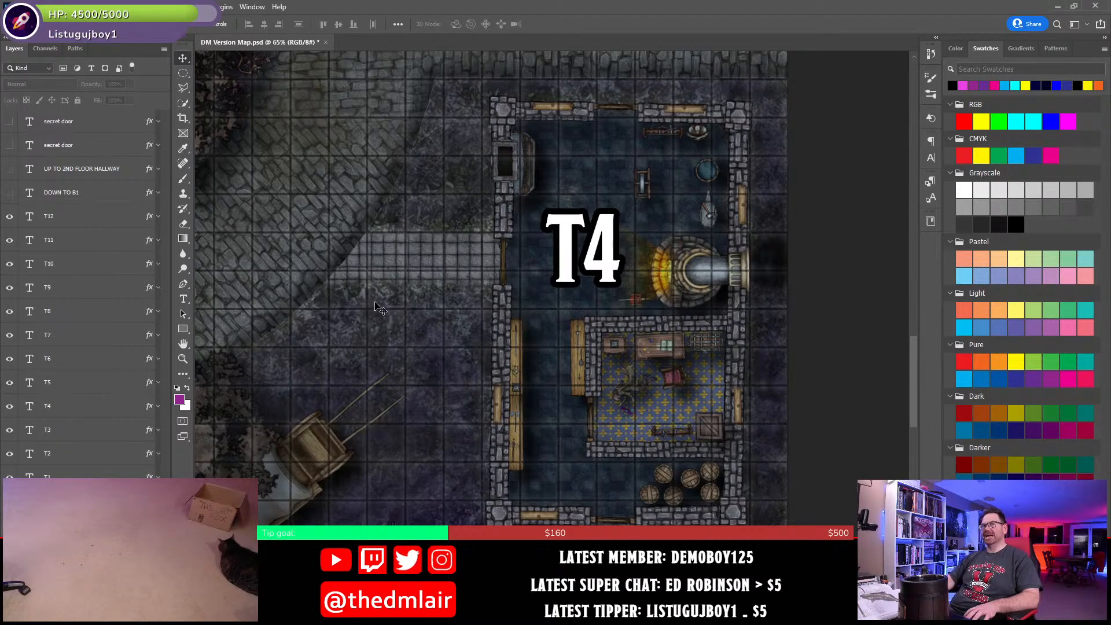
{"action": "left_click_drag", "start_coordinate": [316, 231], "coordinate": [549, 459]}
- Examine the T12 square and the rooms of the T7, T9 and T6 buildings on the town map
{"action": "left_click_drag", "start_coordinate": [298, 383], "coordinate": [773, 409]}
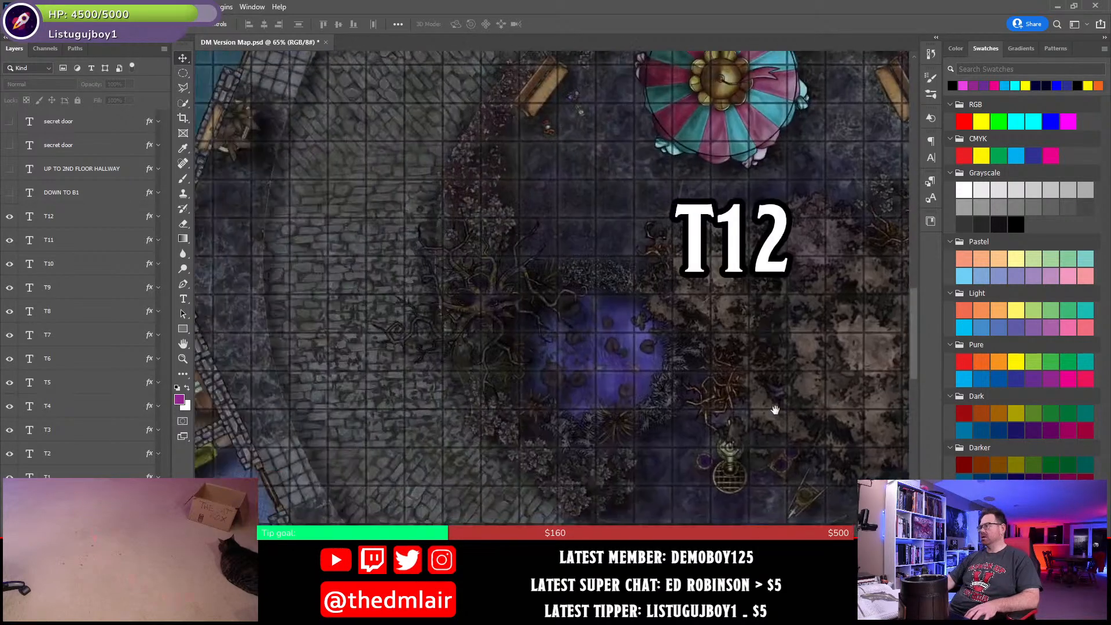
{"action": "mouse_move", "coordinate": [501, 386]}
{"action": "left_mouse_down"}
{"action": "mouse_move", "coordinate": [602, 347]}
{"action": "mouse_move", "coordinate": [721, 330]}
{"action": "left_mouse_up"}
{"action": "left_click_drag", "start_coordinate": [542, 148], "coordinate": [621, 425]}
{"action": "mouse_move", "coordinate": [544, 308]}
{"action": "left_mouse_down"}
{"action": "mouse_move", "coordinate": [514, 318]}
{"action": "mouse_move", "coordinate": [464, 446]}
{"action": "left_mouse_up"}
{"action": "mouse_move", "coordinate": [851, 58]}
{"action": "left_mouse_down"}
{"action": "mouse_move", "coordinate": [702, 258]}
{"action": "mouse_move", "coordinate": [521, 404]}
{"action": "left_mouse_up"}
{"action": "left_click_drag", "start_coordinate": [493, 223], "coordinate": [549, 365]}
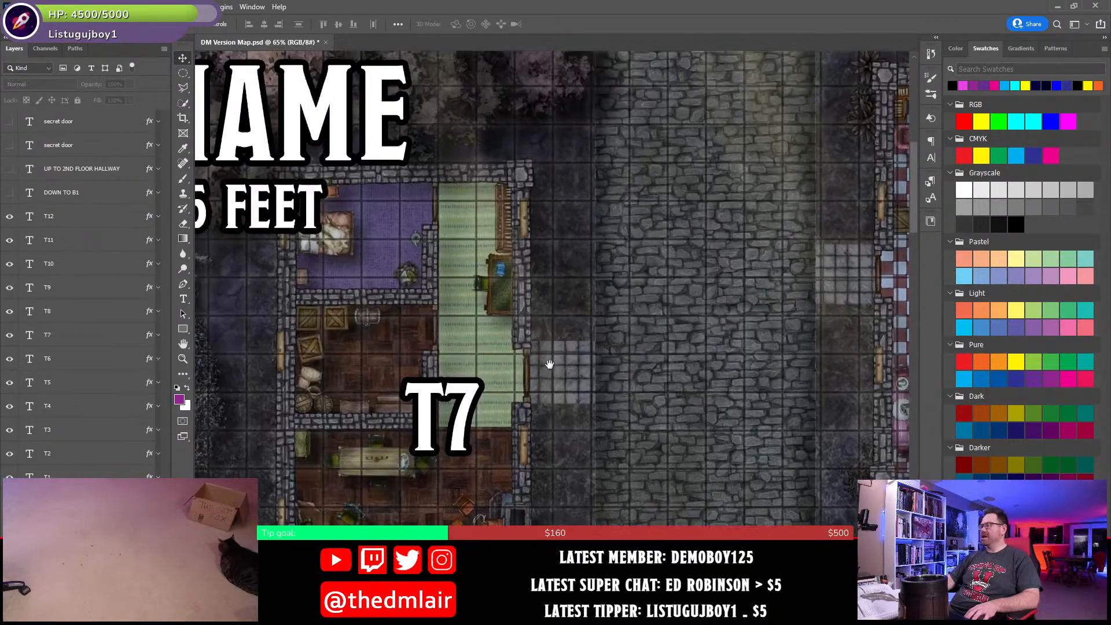
{"action": "mouse_move", "coordinate": [687, 324]}
{"action": "left_mouse_down"}
{"action": "mouse_move", "coordinate": [551, 288]}
{"action": "mouse_move", "coordinate": [406, 191]}
{"action": "left_mouse_up"}
{"action": "left_click_drag", "start_coordinate": [674, 190], "coordinate": [516, 342]}
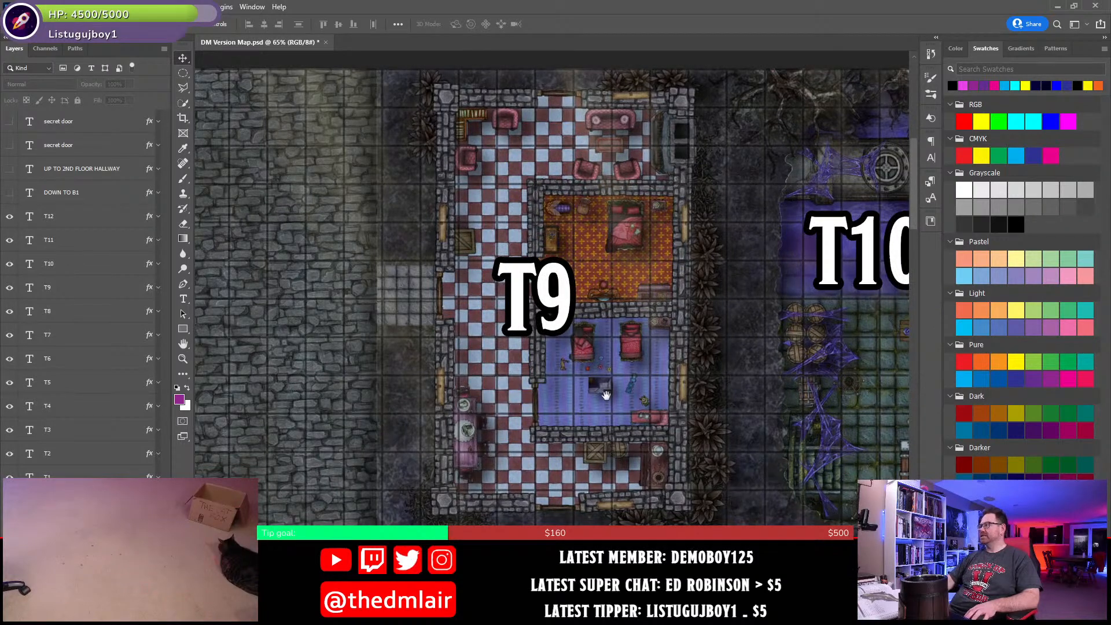
{"action": "mouse_move", "coordinate": [367, 434]}
{"action": "left_mouse_down"}
{"action": "mouse_move", "coordinate": [799, 379]}
{"action": "mouse_move", "coordinate": [806, 369]}
{"action": "left_mouse_up"}
{"action": "mouse_move", "coordinate": [462, 500]}
{"action": "left_mouse_down"}
{"action": "mouse_move", "coordinate": [700, 203]}
{"action": "mouse_move", "coordinate": [791, 41]}
{"action": "left_mouse_up"}
{"action": "left_click_drag", "start_coordinate": [552, 485], "coordinate": [566, 470]}
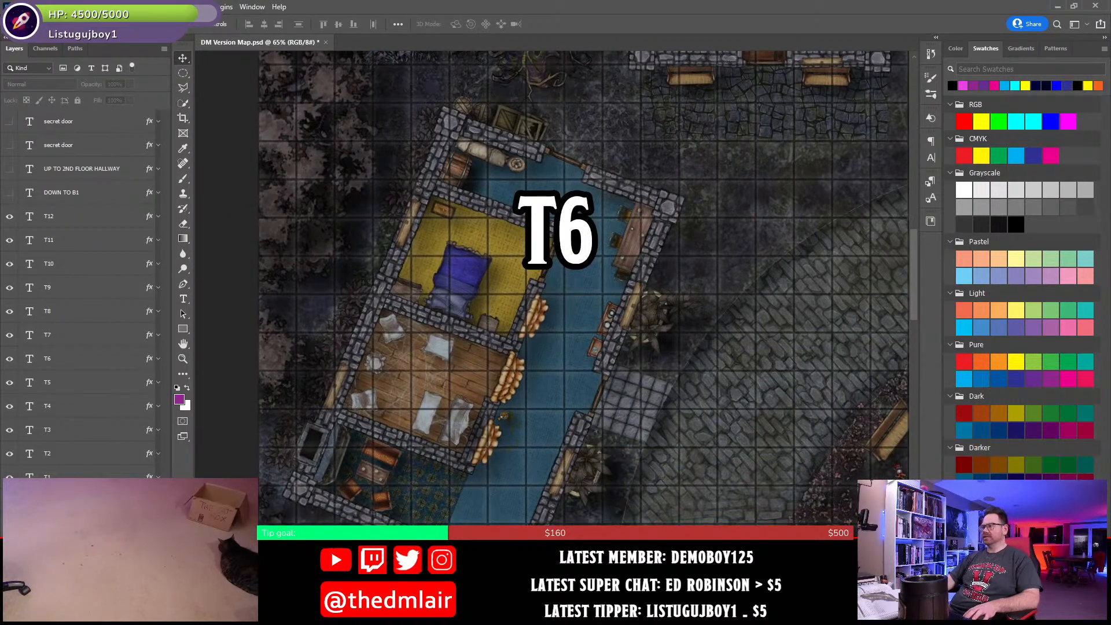
- Switch back to Word and insert "Old Lady Nan - " before "Residence" in the T6 heading
{"action": "key", "text": "alt+Tab"}
{"action": "scroll", "coordinate": [481, 417], "scroll_direction": "down", "scroll_amount": 7}
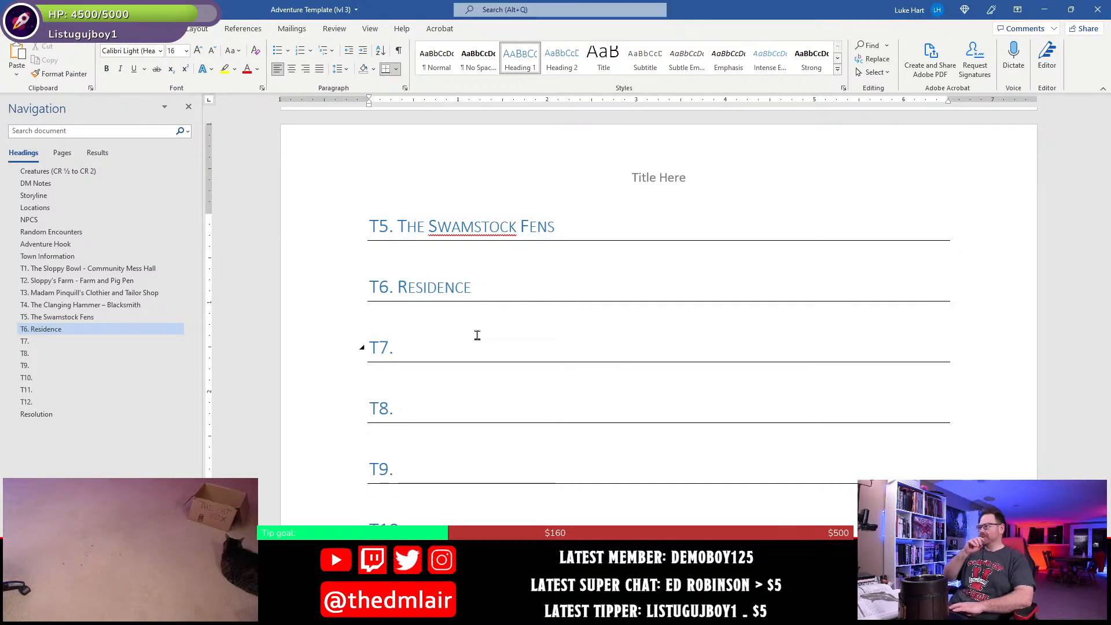
{"action": "key", "text": "Right"}
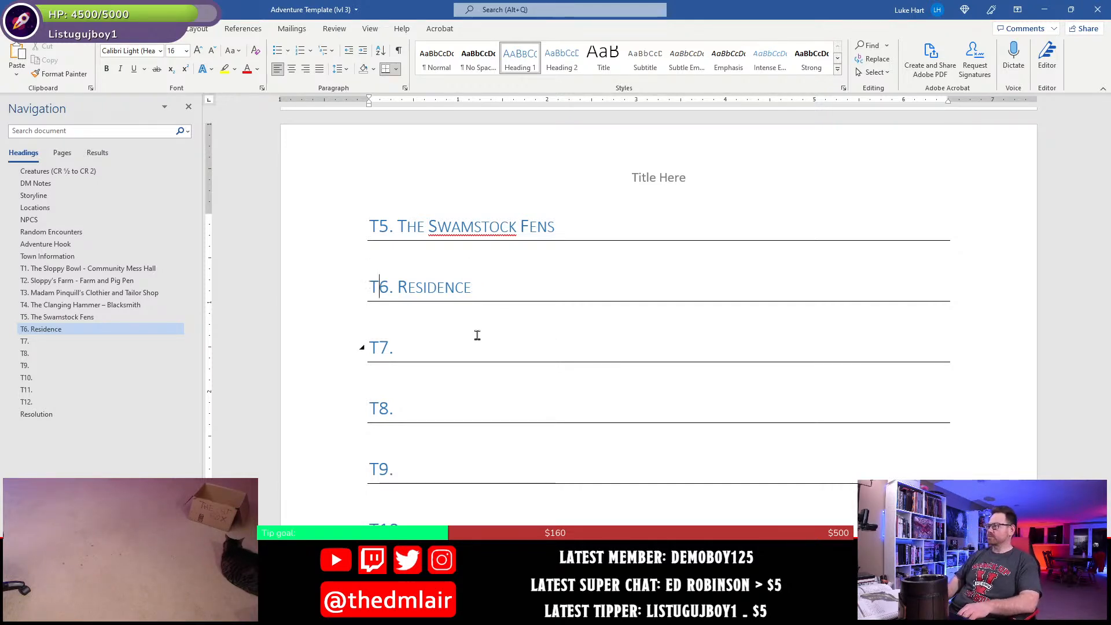
{"action": "type", "text": "Olkd"}
{"action": "key", "text": "BackSpace"}
{"action": "key", "text": "BackSpace"}
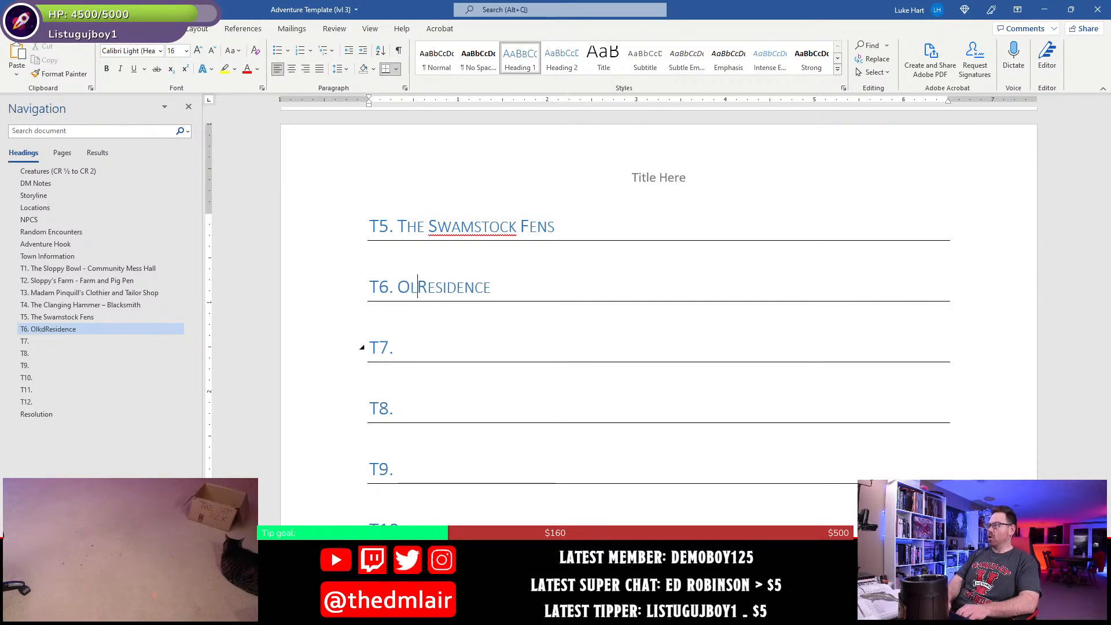
{"action": "type", "text": "d Lady Nan -"}
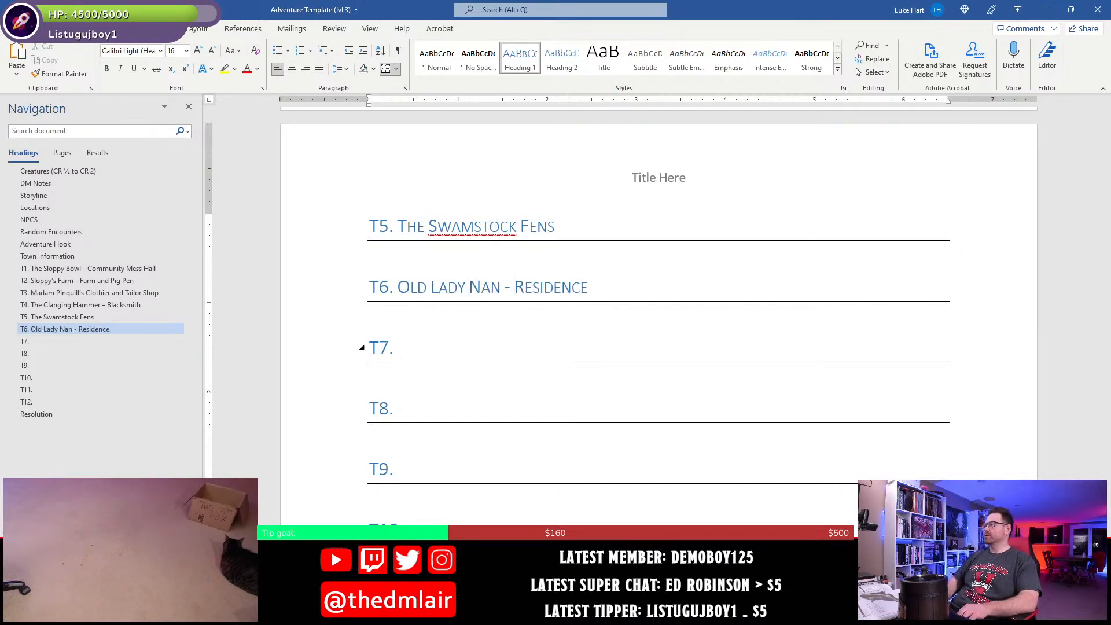
- Change the name in the T6 heading to "Old Lady Nan's Home" and go to the T7 heading
{"action": "key", "text": "Left"}
{"action": "key", "text": "Left"}
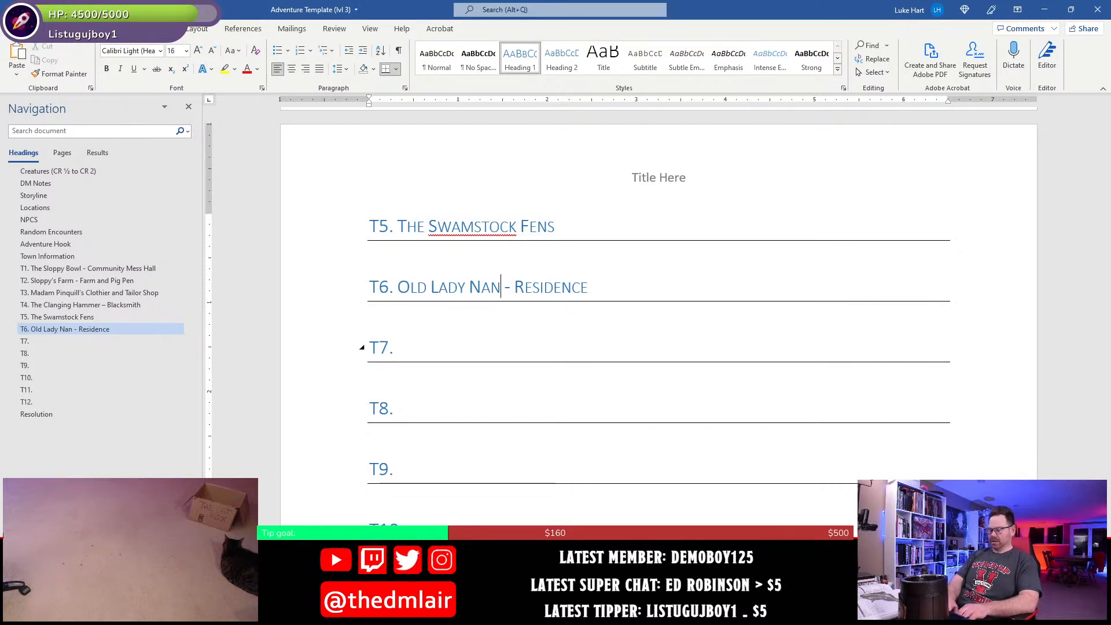
{"action": "type", "text": "'"}
{"action": "type", "text": "s "}
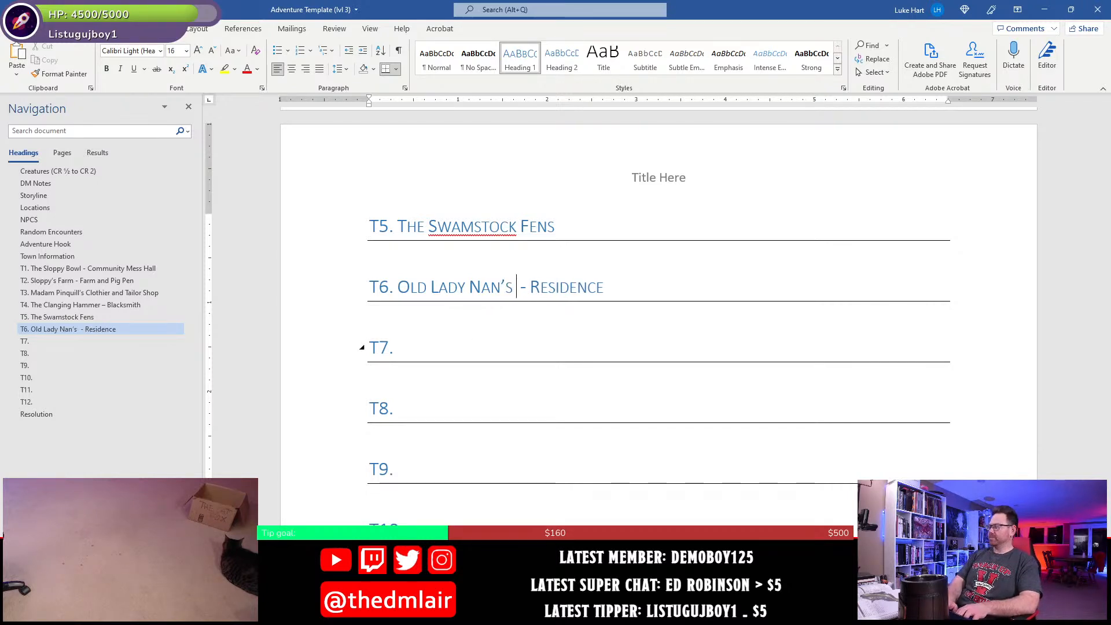
{"action": "type", "text": "Home"}
{"action": "key", "text": "Down"}
{"action": "key", "text": "Down"}
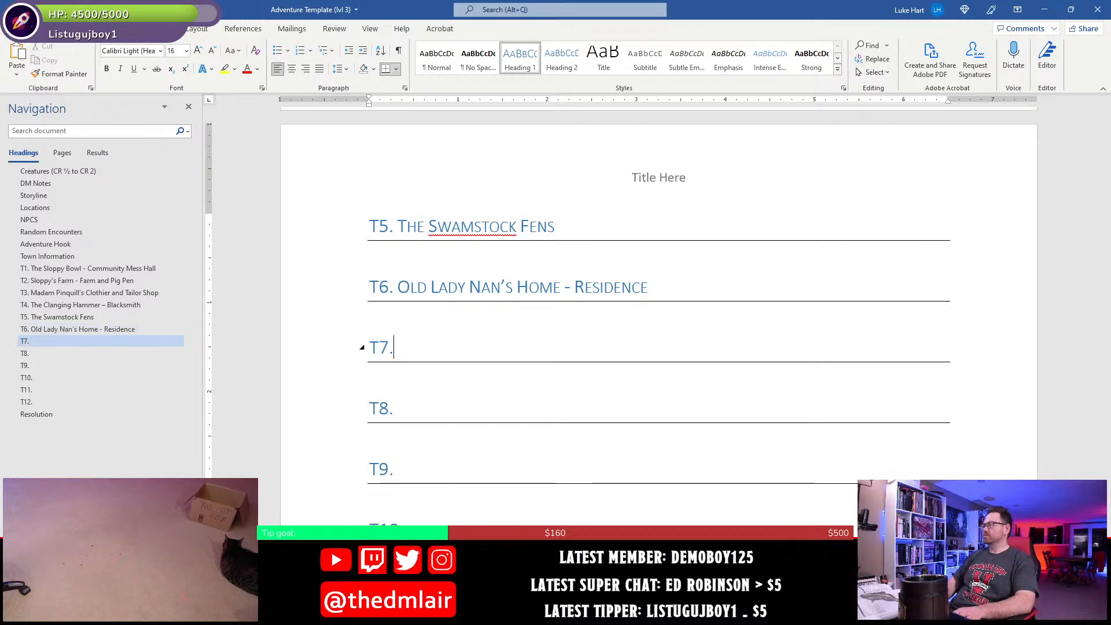
- Switch to Photoshop and examine the T7 building's bedroom, storage room, hallway and dining area up close
{"action": "key", "text": "alt+Tab"}
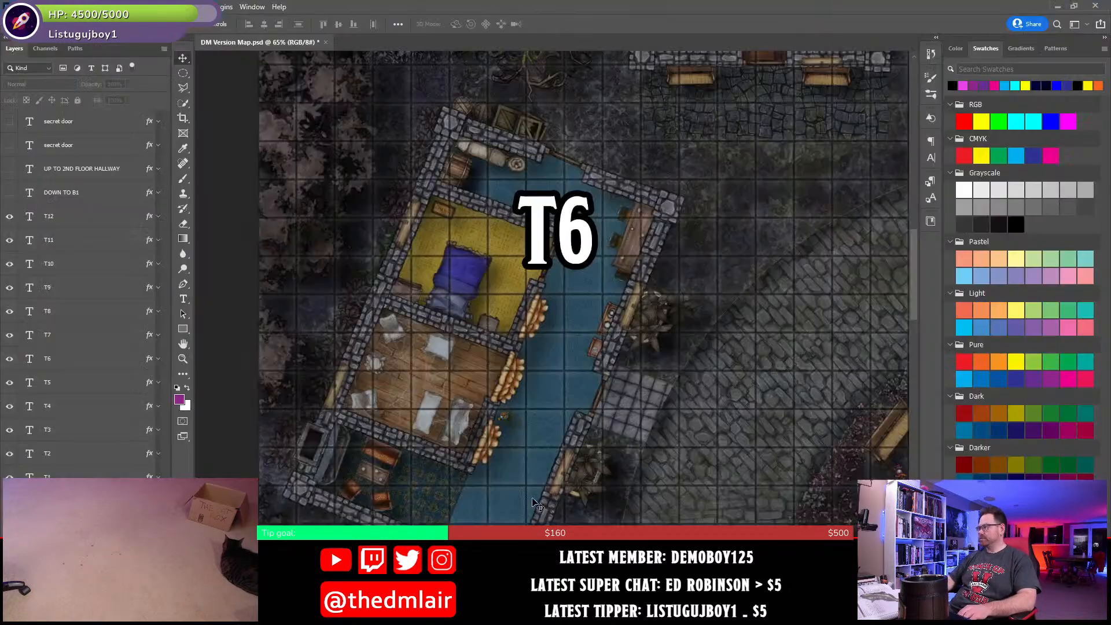
{"action": "left_click_drag", "start_coordinate": [538, 269], "coordinate": [474, 504]}
{"action": "left_click_drag", "start_coordinate": [492, 397], "coordinate": [373, 511]}
{"action": "left_click_drag", "start_coordinate": [748, 393], "coordinate": [694, 437]}
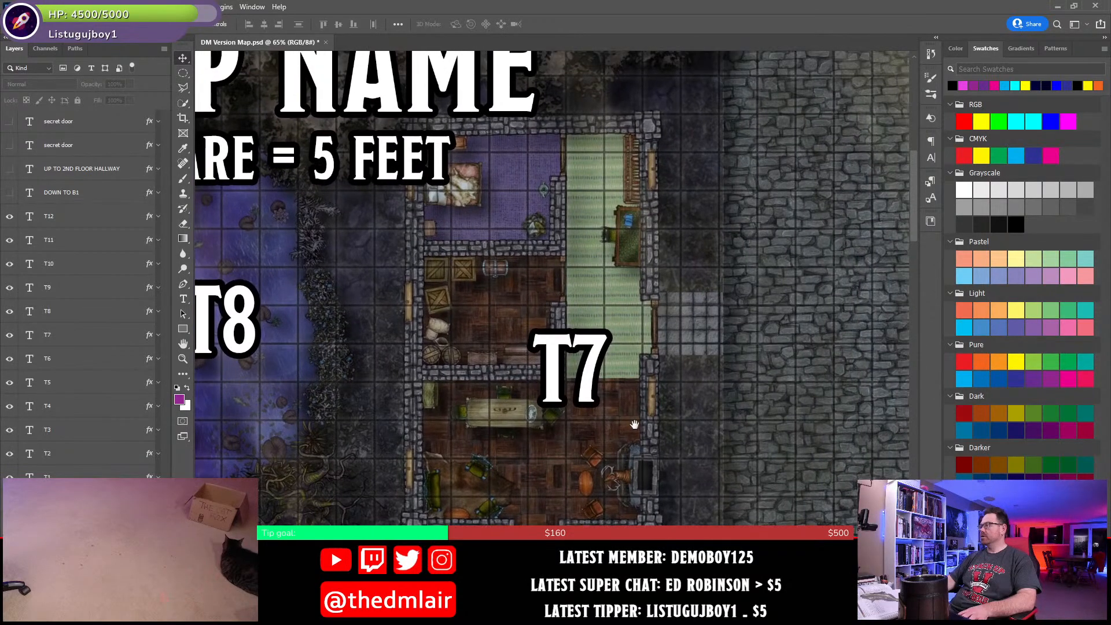
{"action": "scroll", "coordinate": [628, 424], "scroll_direction": "up", "scroll_amount": 2}
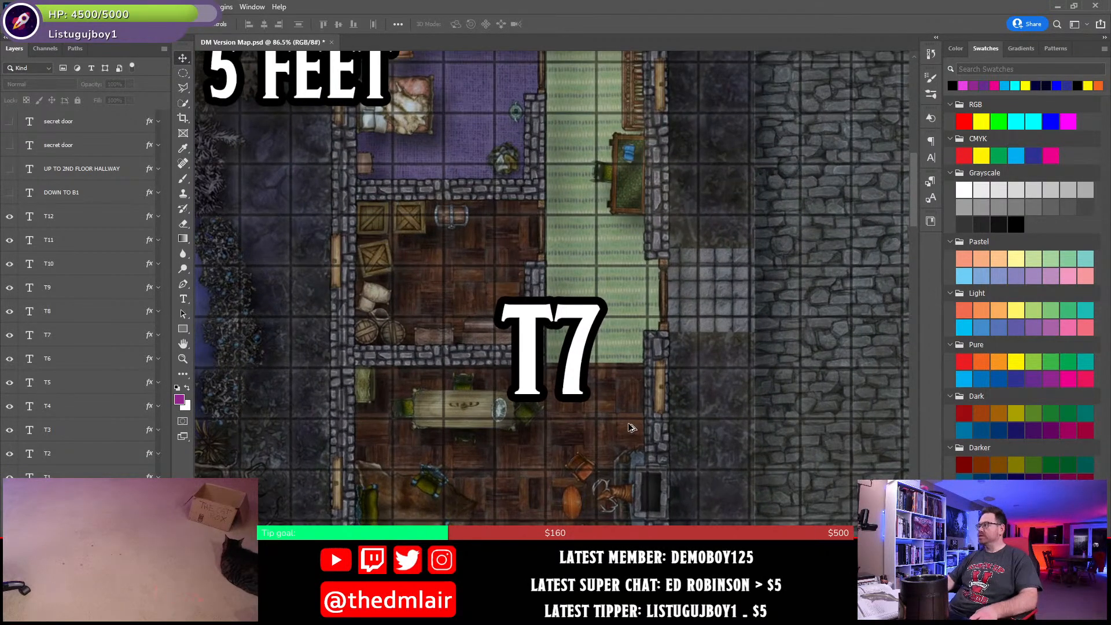
{"action": "scroll", "coordinate": [628, 423], "scroll_direction": "up", "scroll_amount": 2}
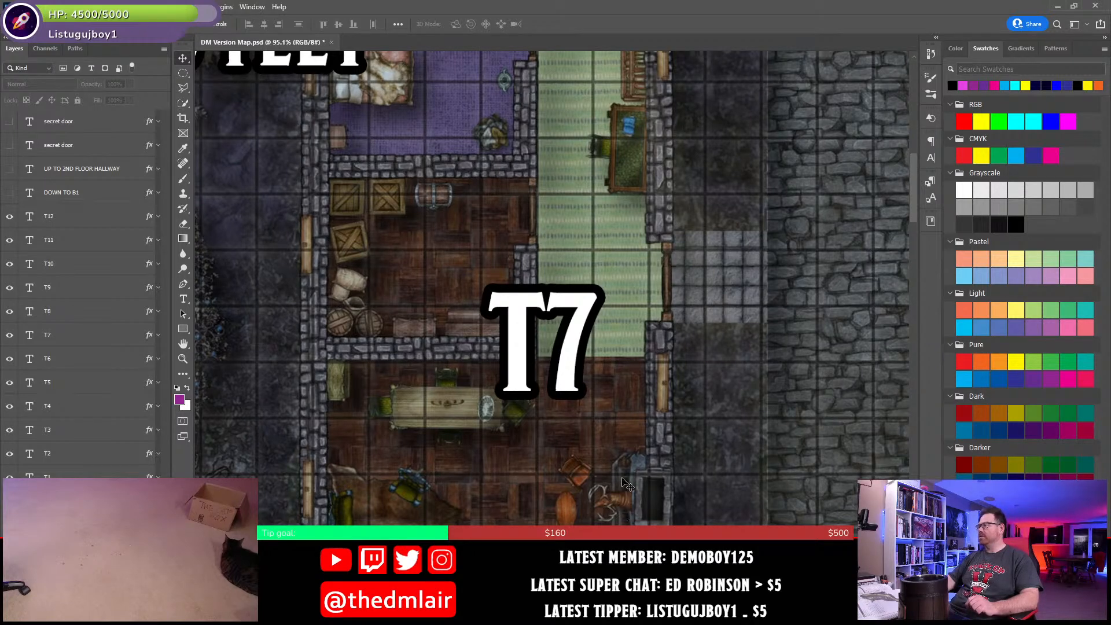
{"action": "left_click_drag", "start_coordinate": [694, 207], "coordinate": [703, 349]}
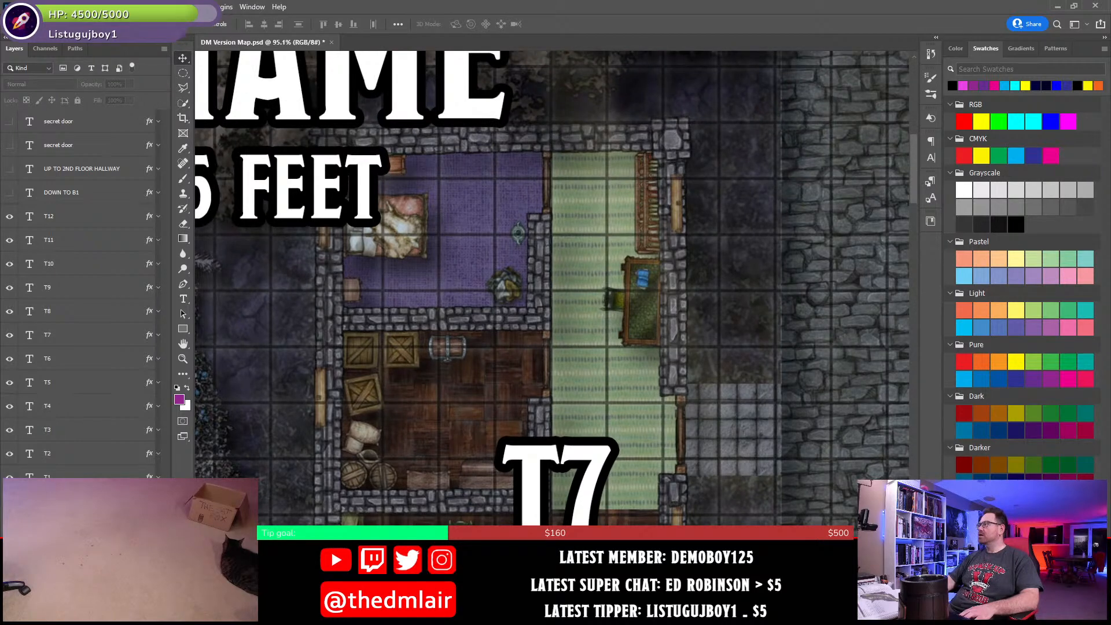
{"action": "left_click_drag", "start_coordinate": [649, 547], "coordinate": [700, 397]}
{"action": "left_click_drag", "start_coordinate": [609, 532], "coordinate": [610, 498]}
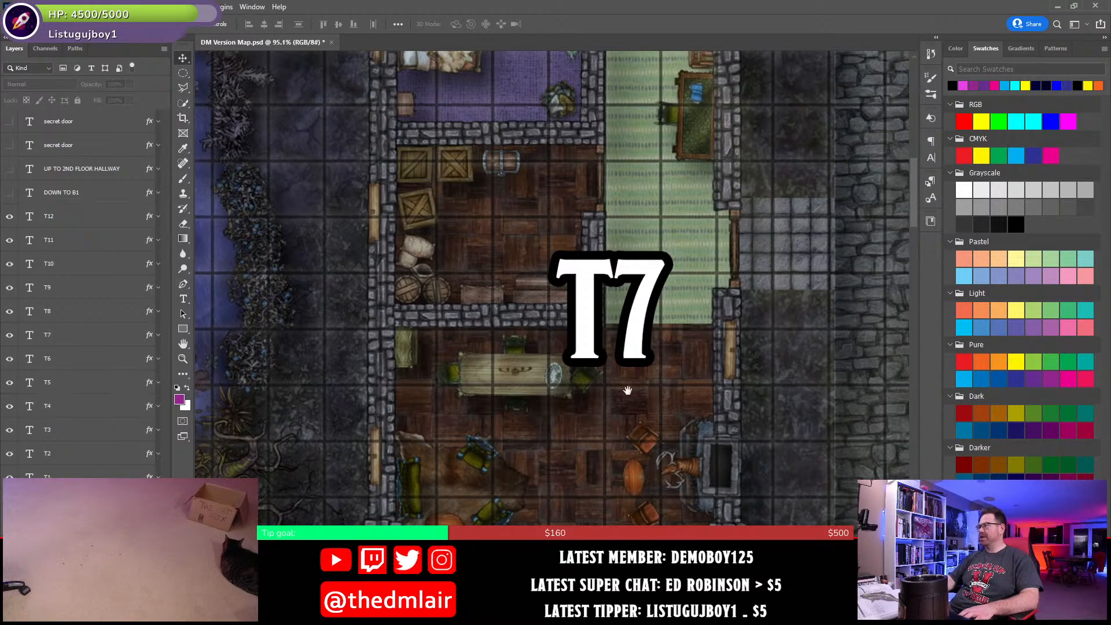
{"action": "left_click_drag", "start_coordinate": [627, 390], "coordinate": [632, 443]}
{"action": "scroll", "coordinate": [633, 442], "scroll_direction": "down", "scroll_amount": 2}
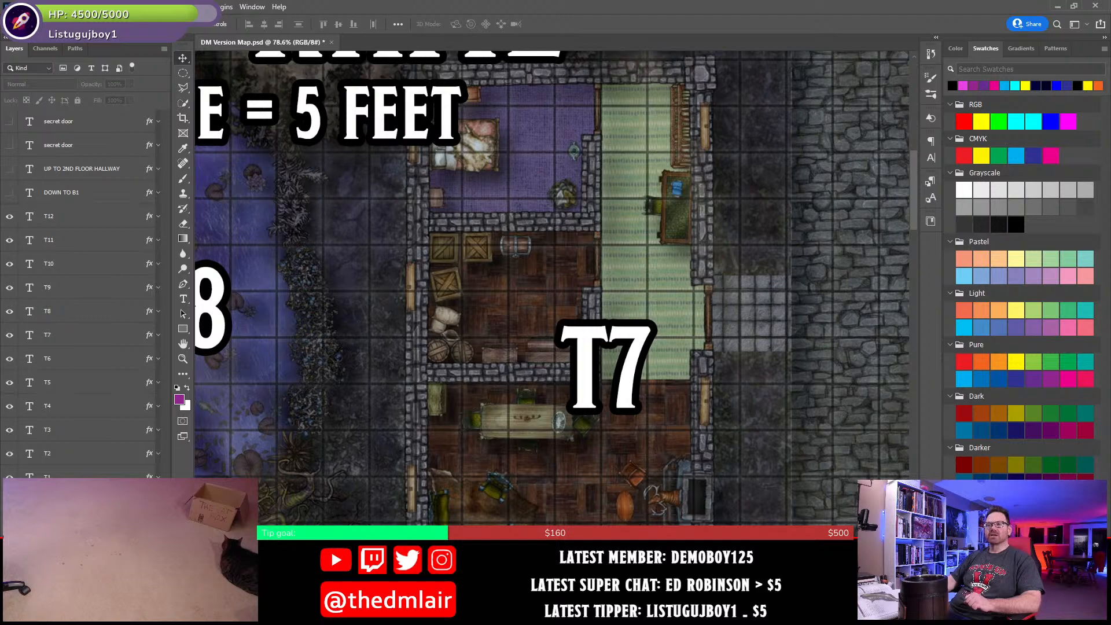
- Switch back to Word and add "- Residence" to the T7 heading, leaving room for a name before it
{"action": "key", "text": "alt+Tab"}
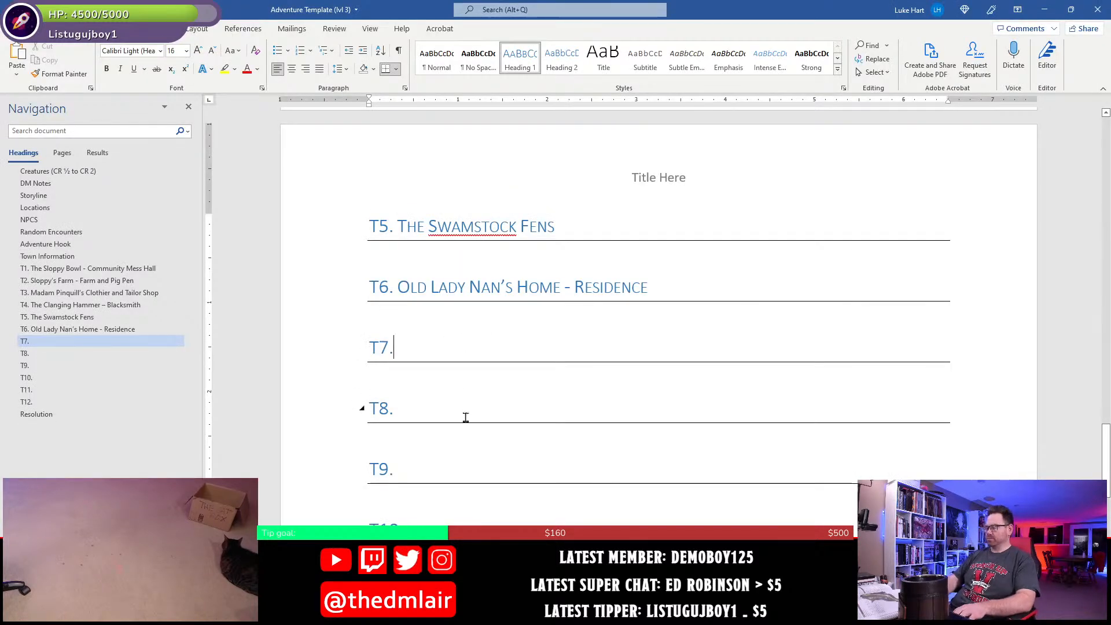
{"action": "type", "text": "- Resid"}
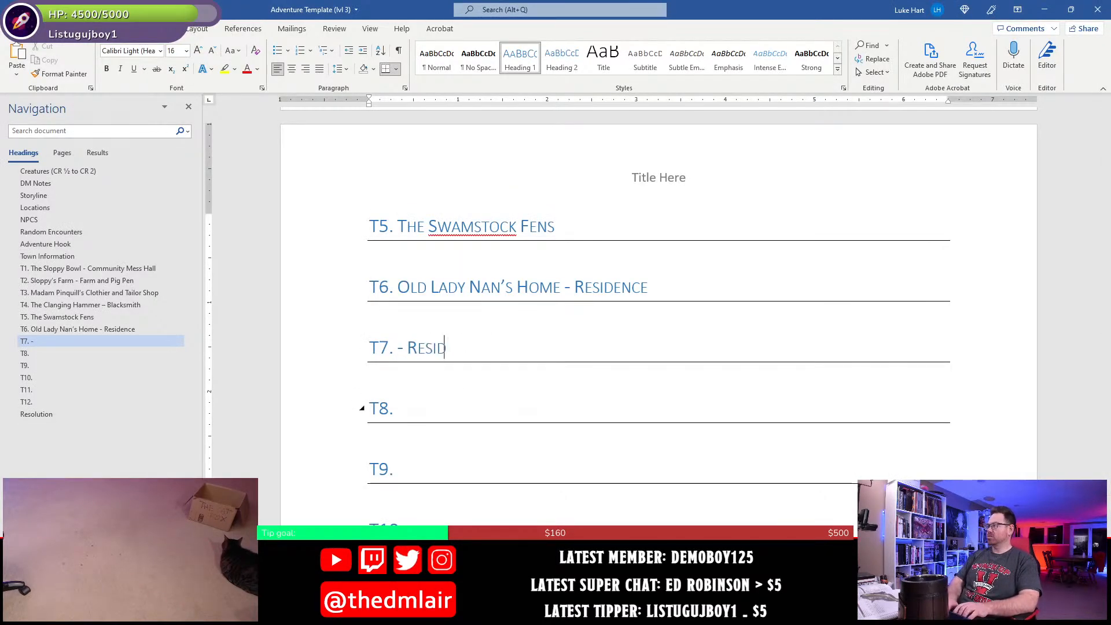
{"action": "type", "text": "ence"}
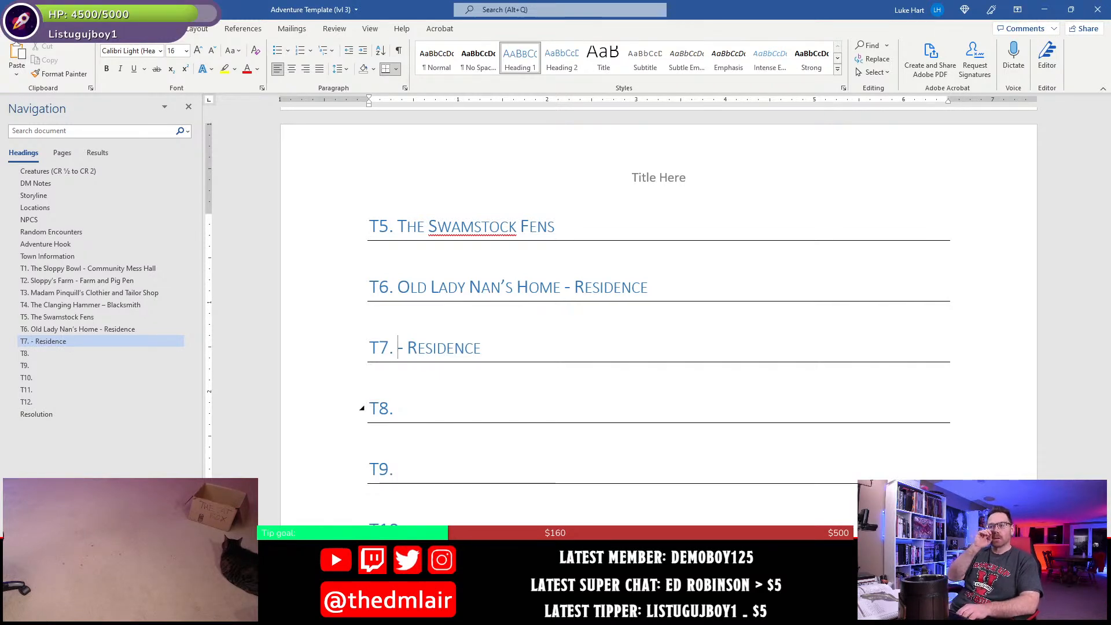
{"action": "key", "text": "Right"}
{"action": "key", "text": "Right"}
{"action": "key", "text": "Right"}
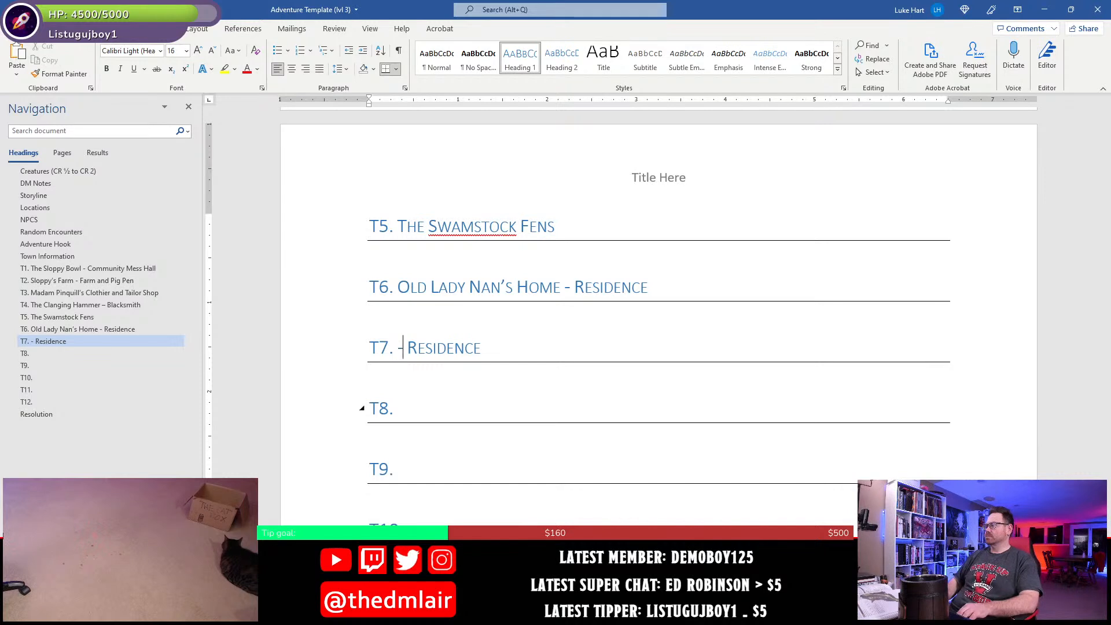
{"action": "key", "text": "ctrl+shift+Right"}
{"action": "key", "text": "shift+Left"}
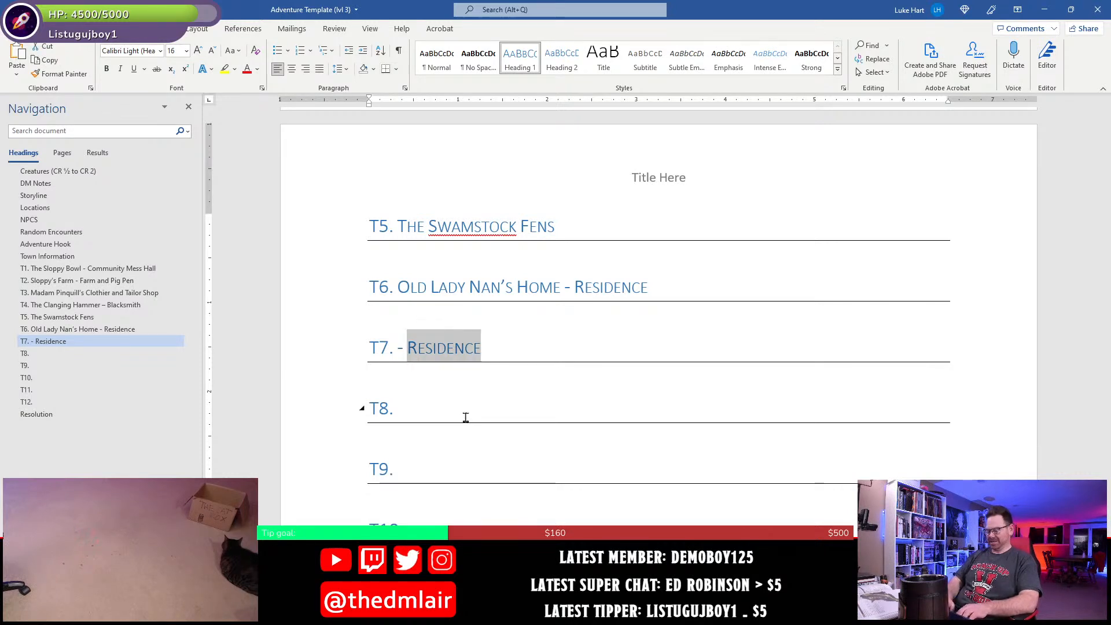
{"action": "key", "text": "Left"}
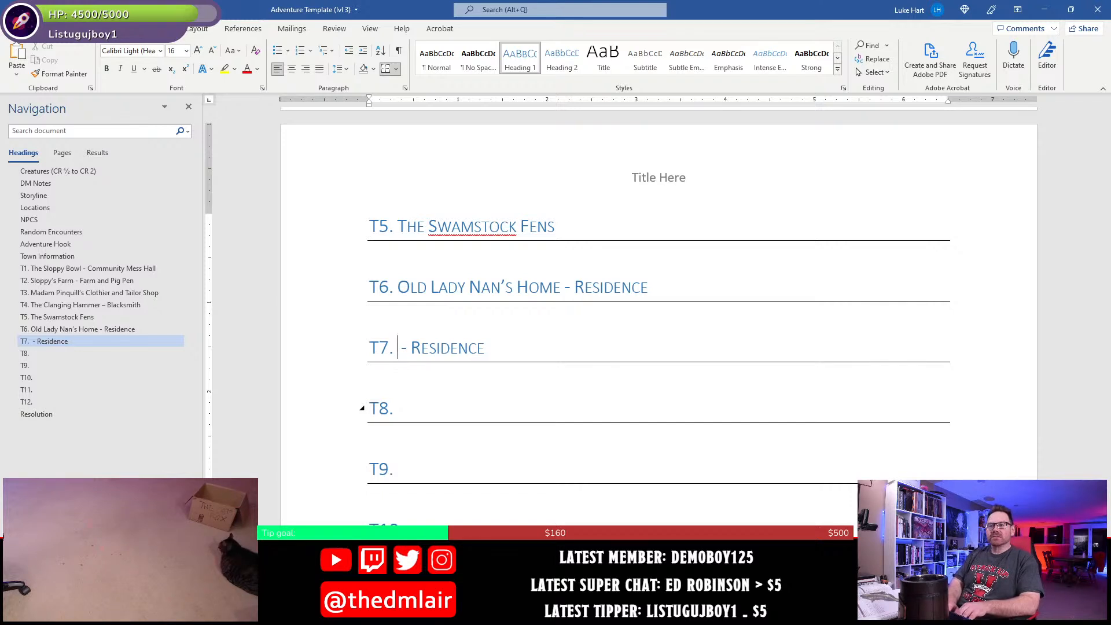
- Insert "The Drakeworths" before "- Residence" in the T7 heading
{"action": "type", "text": "The D"}
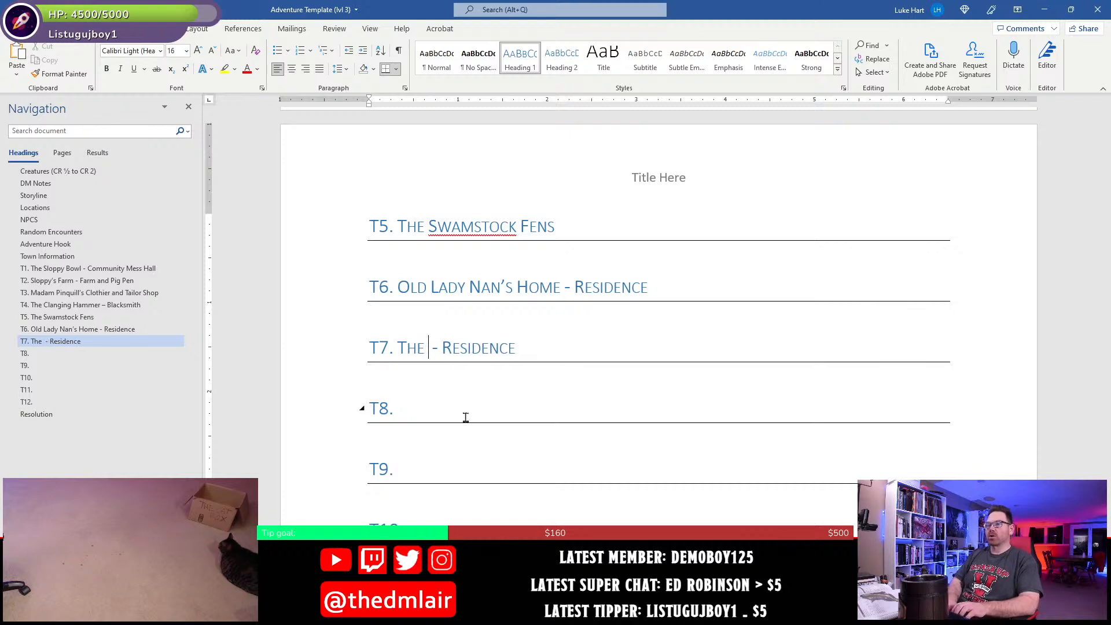
{"action": "type", "text": "rakeworths"}
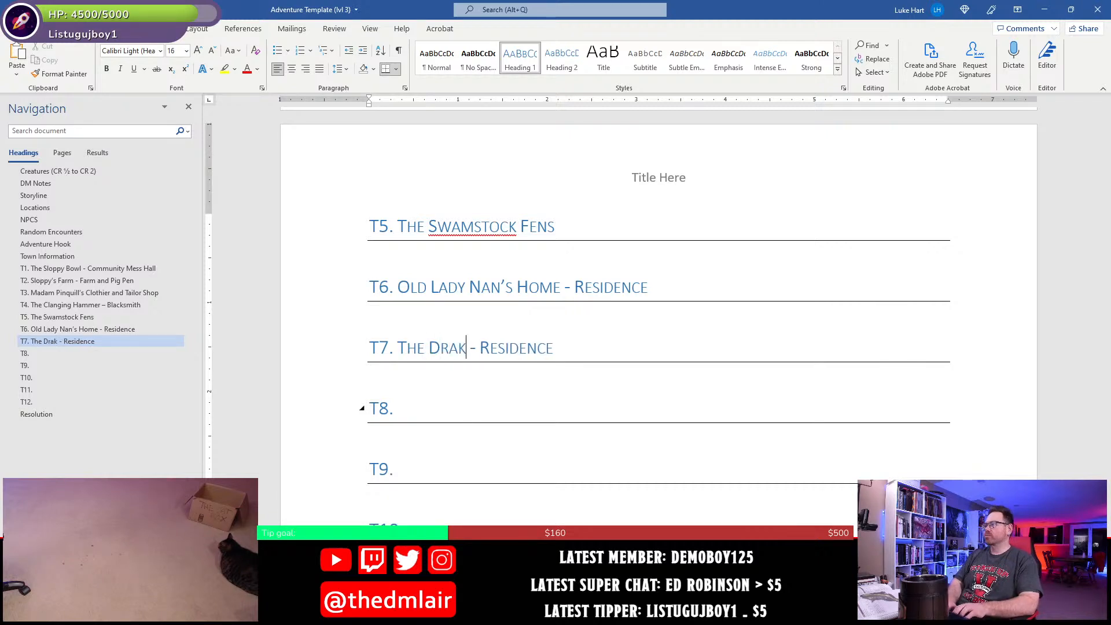
{"action": "key", "text": "Right"}
{"action": "key", "text": "Right"}
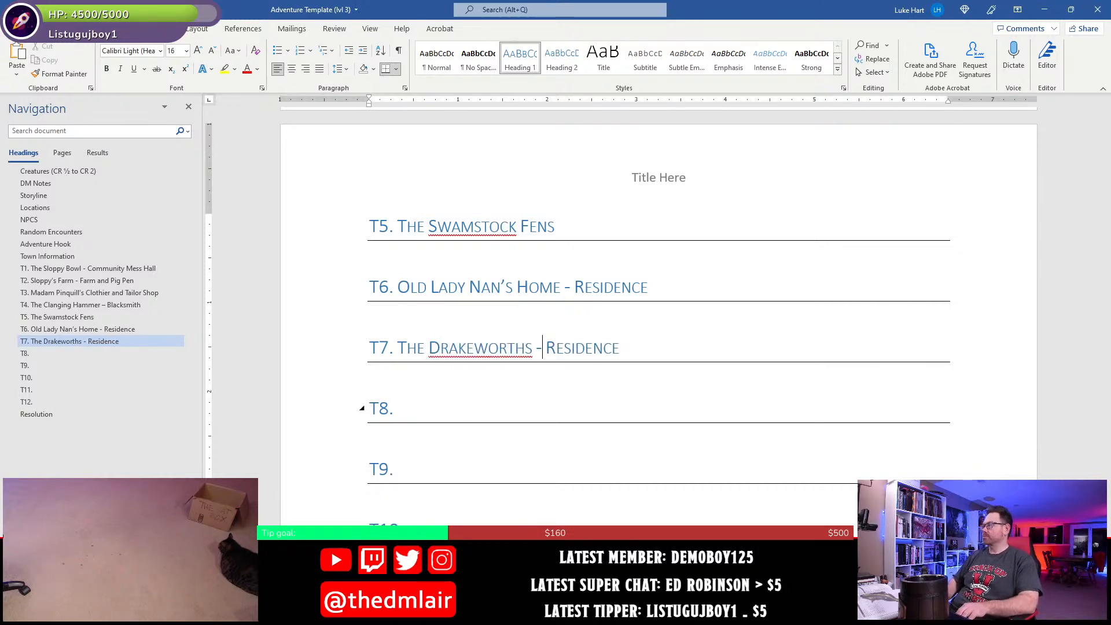
{"action": "key", "text": "Right"}
{"action": "key", "text": "shift+End"}
{"action": "key", "text": "Right"}
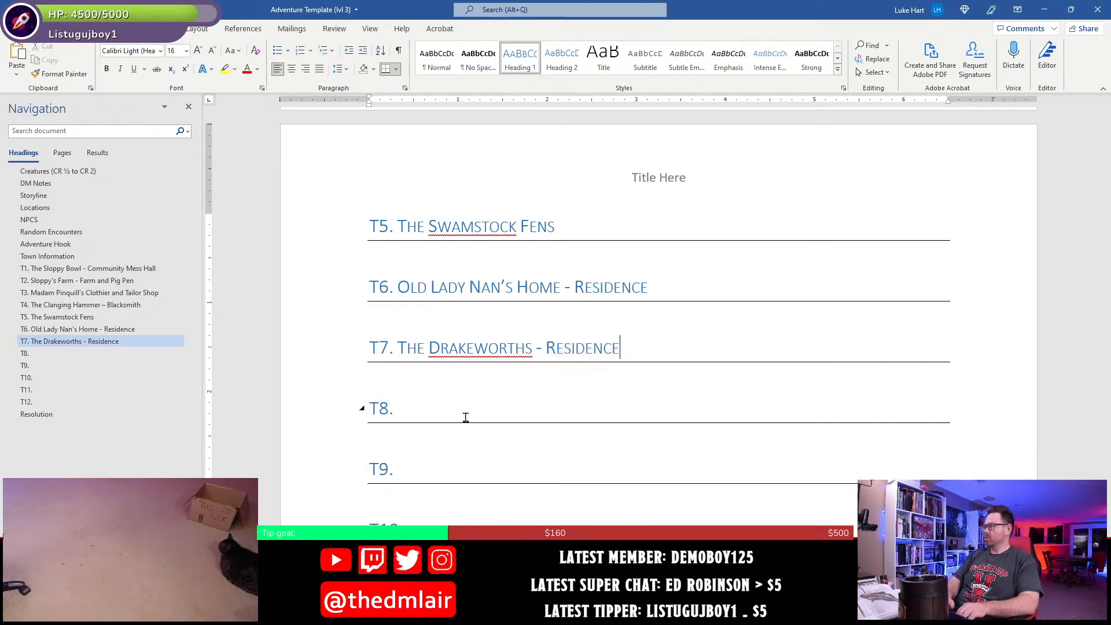
- Append "& Hunting Lodge" after "Residence" in the T7 heading and save the document
{"action": "type", "text": "* Hu"}
{"action": "key", "text": "BackSpace"}
{"action": "key", "text": "BackSpace"}
{"action": "key", "text": "BackSpace"}
{"action": "key", "text": "BackSpace"}
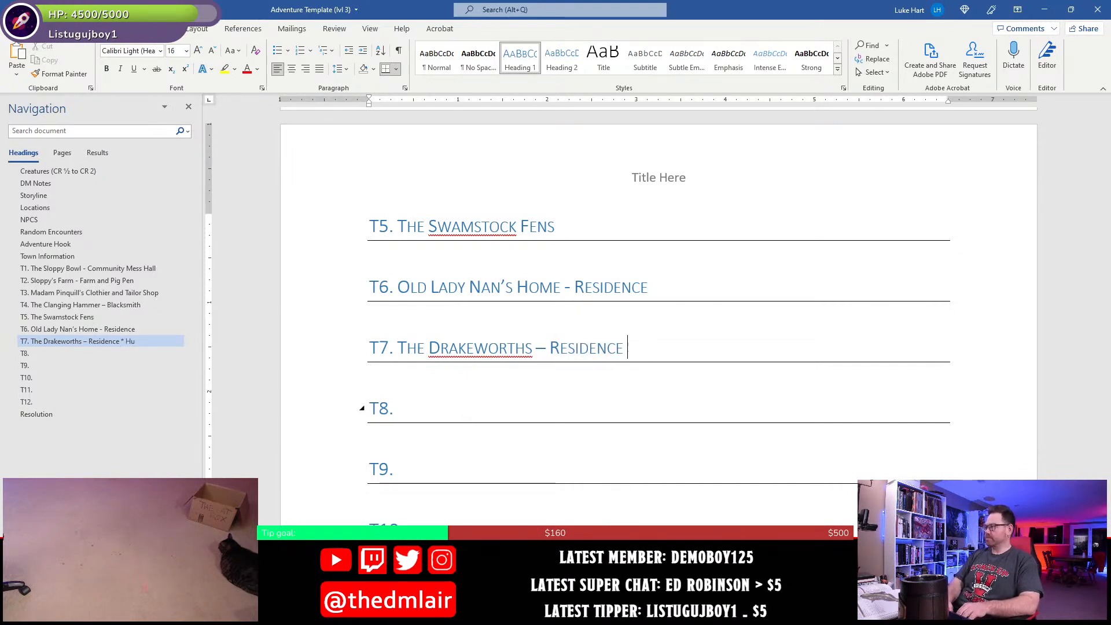
{"action": "type", "text": "& Untin"}
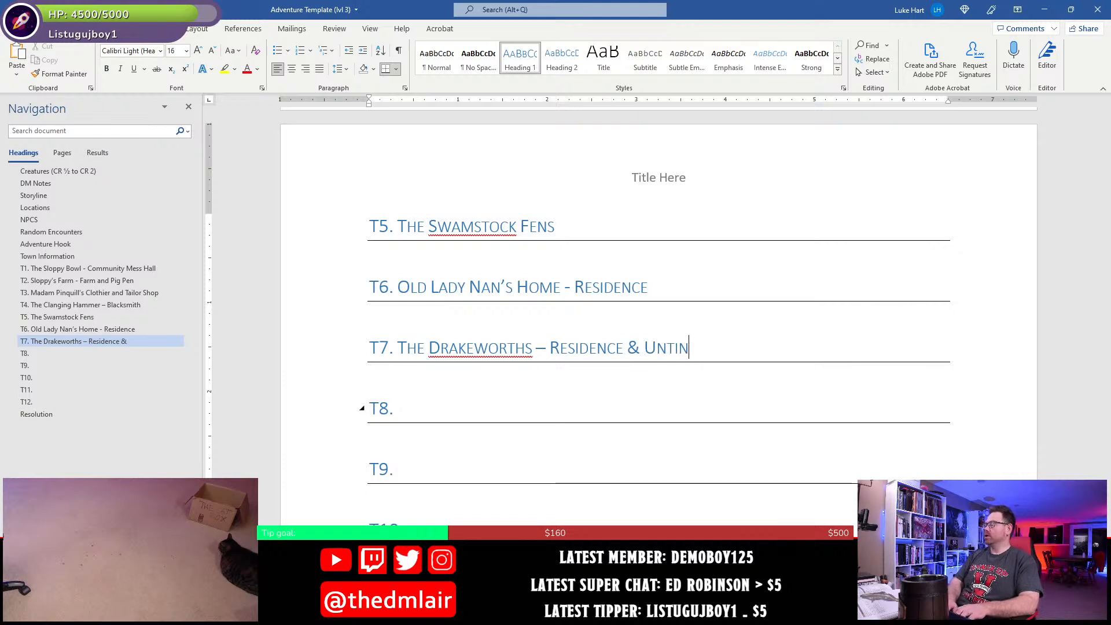
{"action": "key", "text": "BackSpace"}
{"action": "key", "text": "BackSpace"}
{"action": "key", "text": "BackSpace"}
{"action": "key", "text": "BackSpace"}
{"action": "key", "text": "BackSpace"}
{"action": "type", "text": "HYun"}
{"action": "key", "text": "BackSpace"}
{"action": "key", "text": "BackSpace"}
{"action": "key", "text": "BackSpace"}
{"action": "type", "text": "ntin"}
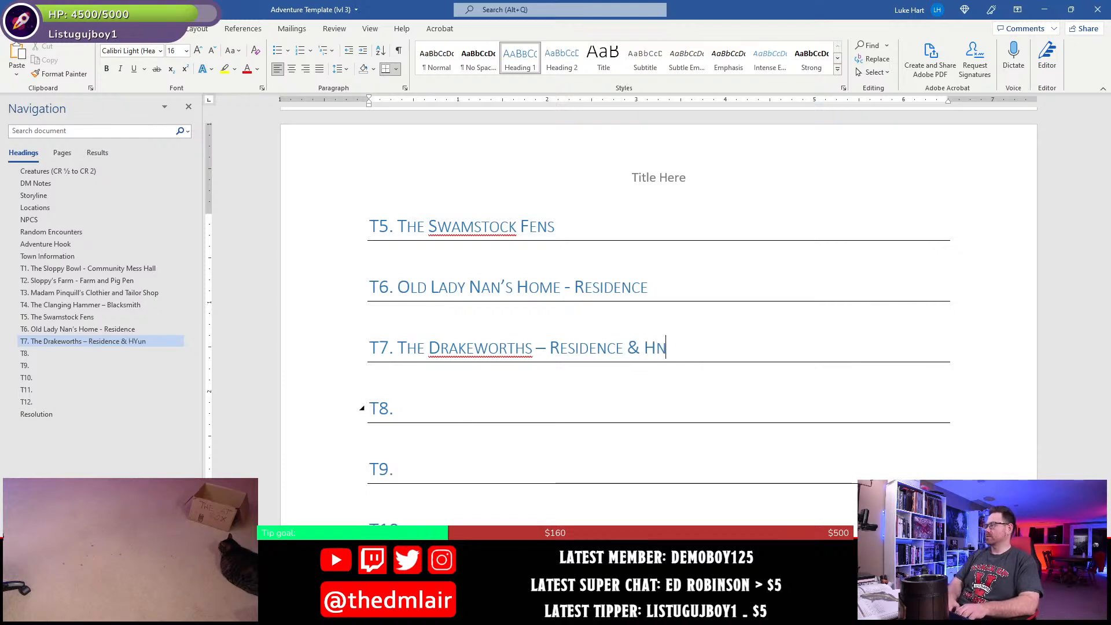
{"action": "key", "text": "BackSpace"}
{"action": "key", "text": "BackSpace"}
{"action": "key", "text": "BackSpace"}
{"action": "key", "text": "BackSpace"}
{"action": "type", "text": "unting "}
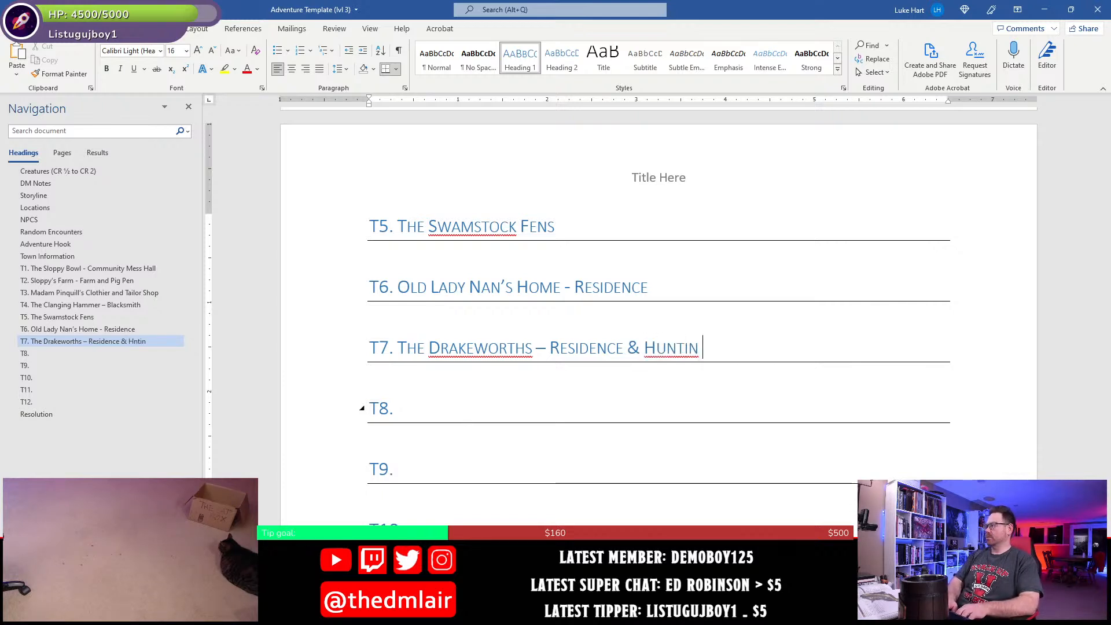
{"action": "type", "text": "Lodge"}
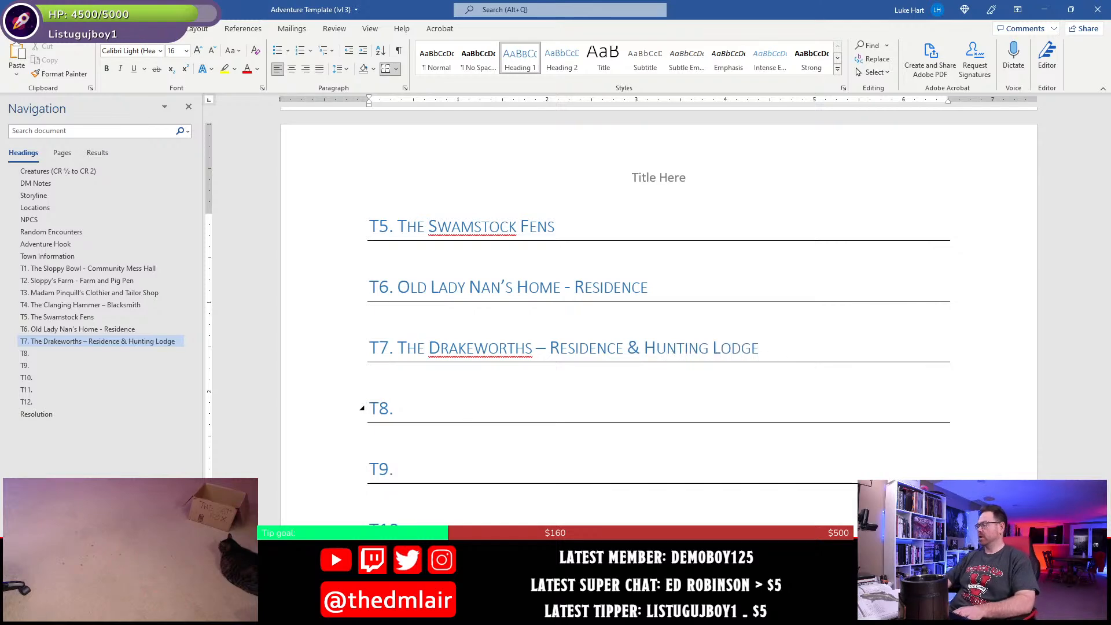
{"action": "key", "text": "ctrl+s"}
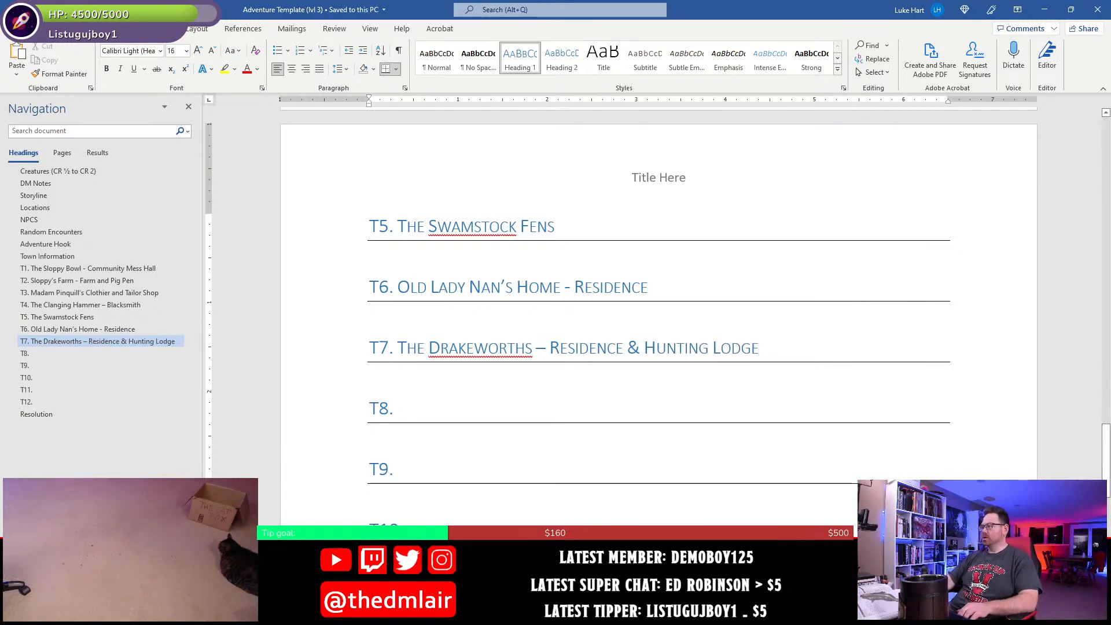
- Switch to Photoshop and examine the T8 pond area on the town map
{"action": "key", "text": "alt+Tab"}
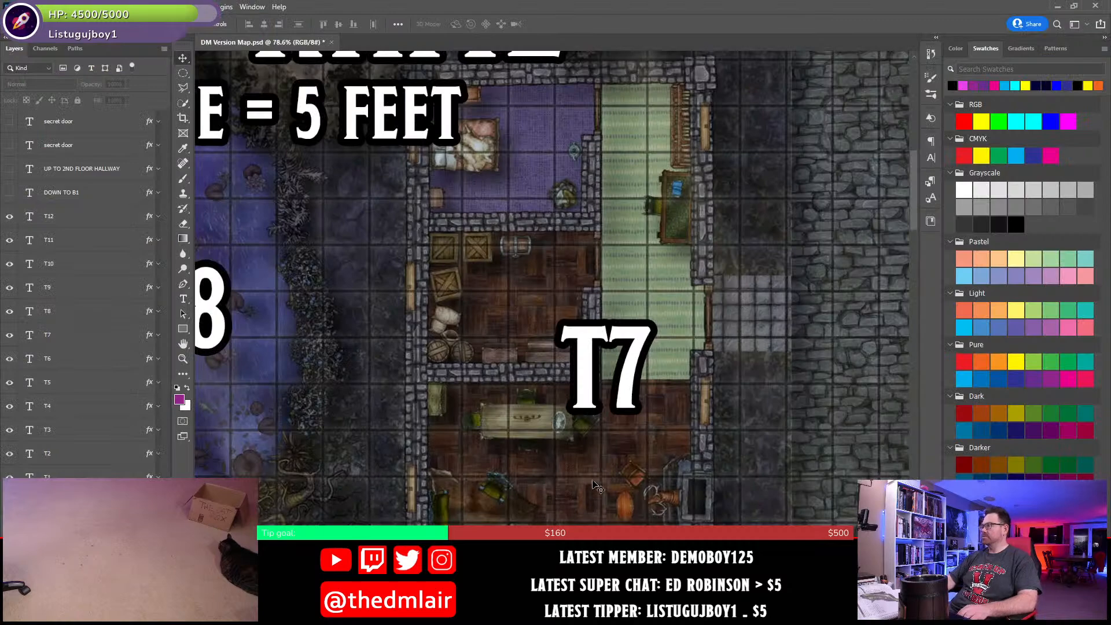
{"action": "left_click_drag", "start_coordinate": [896, 288], "coordinate": [388, 355]}
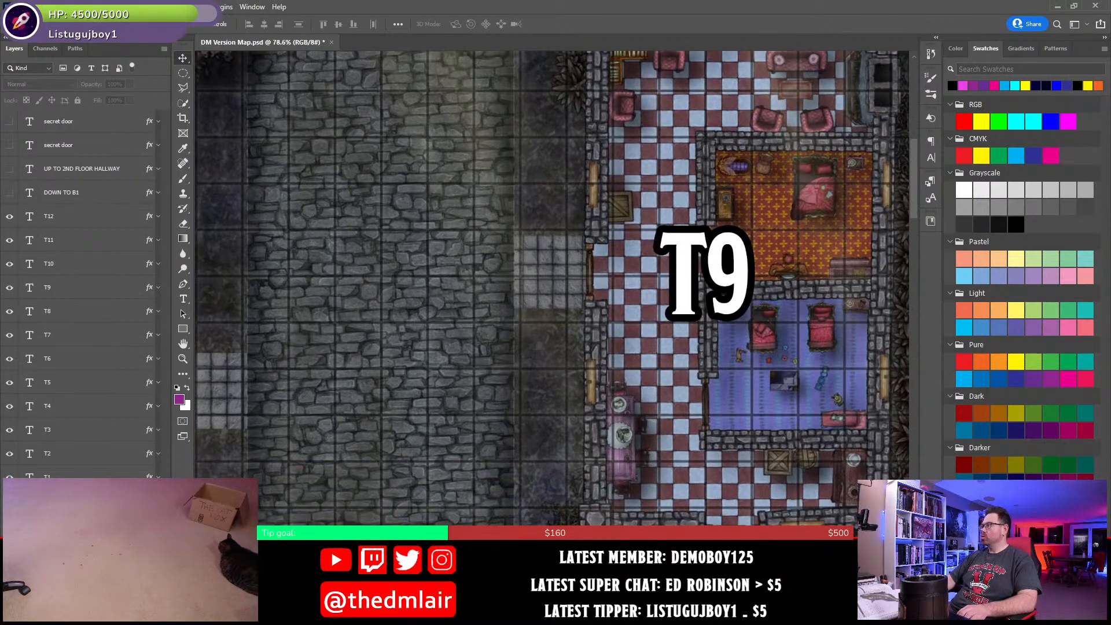
{"action": "left_click_drag", "start_coordinate": [370, 540], "coordinate": [633, 280]}
{"action": "left_click_drag", "start_coordinate": [263, 207], "coordinate": [684, 330]}
{"action": "left_click_drag", "start_coordinate": [452, 246], "coordinate": [617, 316]}
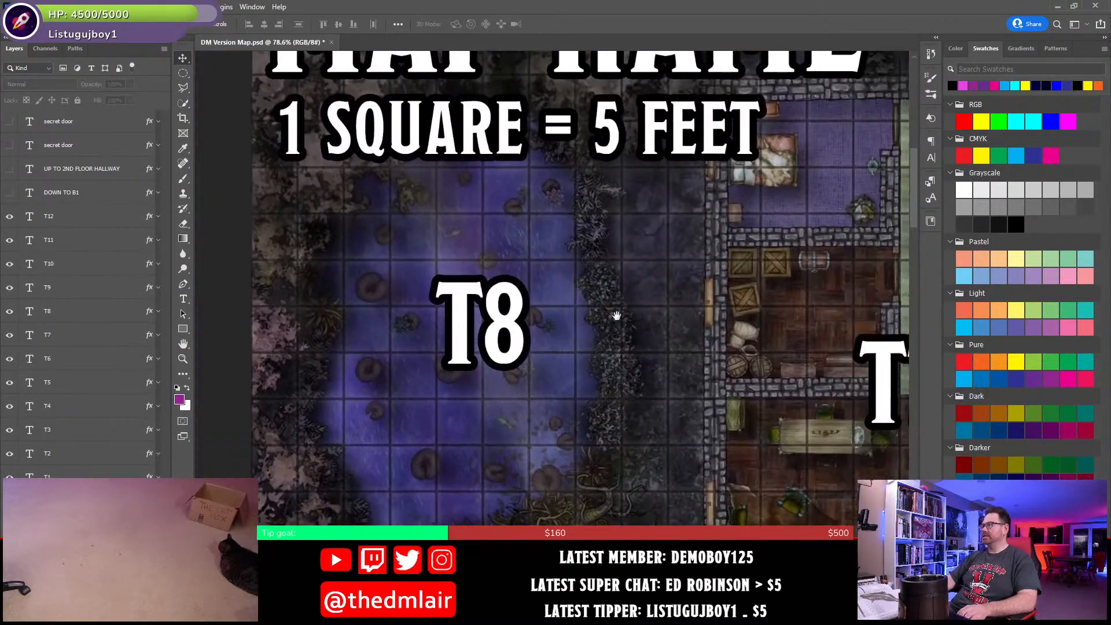
{"action": "left_click_drag", "start_coordinate": [608, 408], "coordinate": [587, 372]}
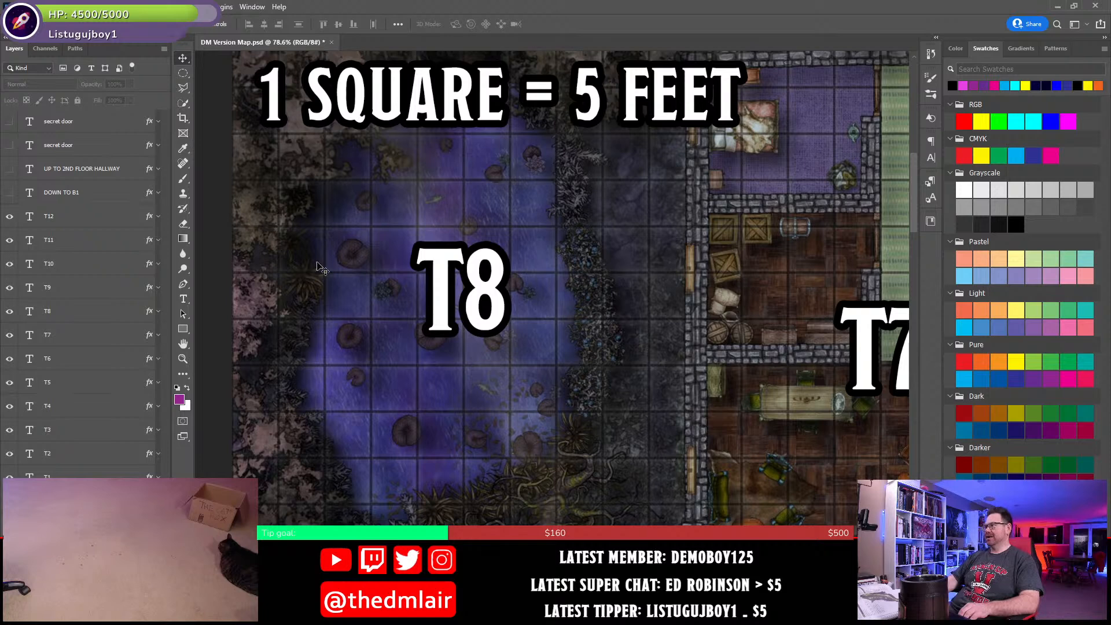
- Switch back to Word and name the T8 heading "Higgin's Hole – Frog Pond"
{"action": "key", "text": "alt+Tab"}
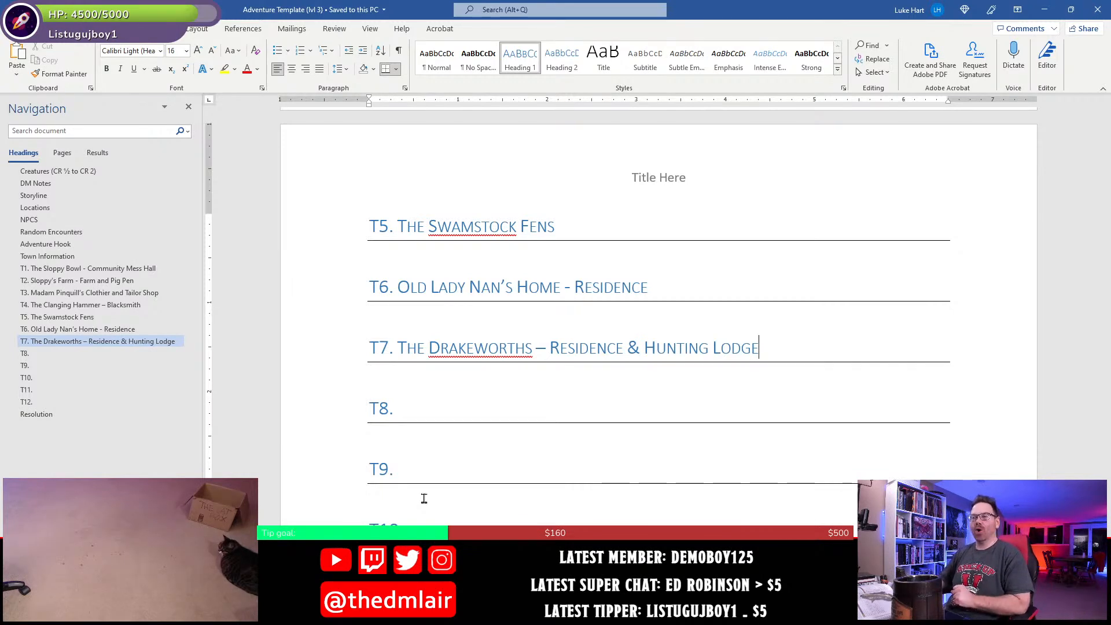
{"action": "left_click", "coordinate": [486, 392]}
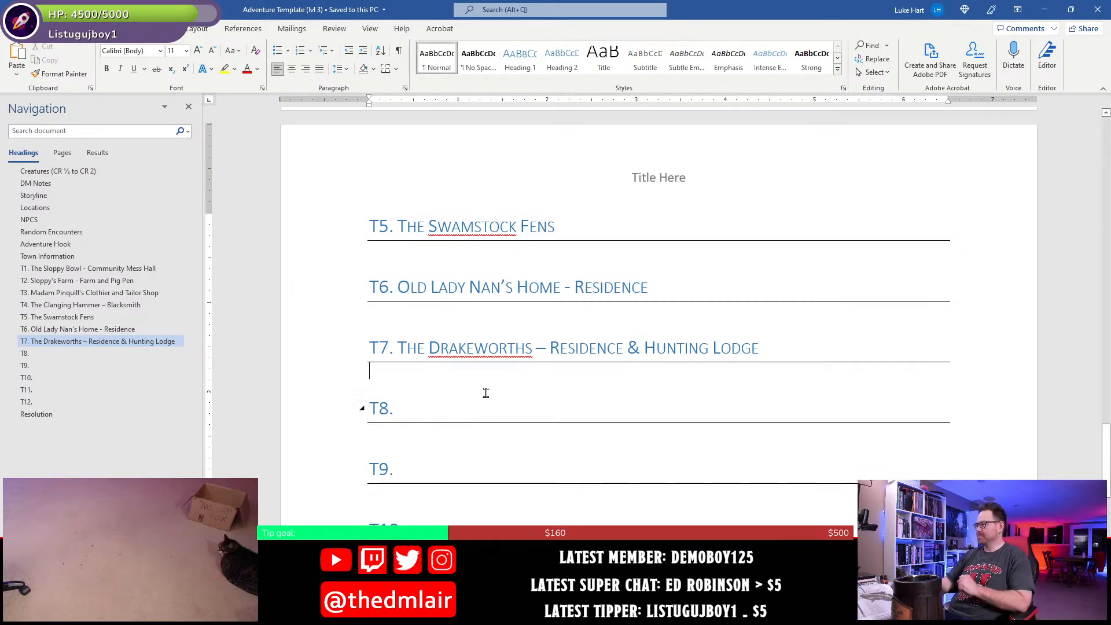
{"action": "left_click", "coordinate": [490, 398]}
{"action": "type", "text": "Hig"}
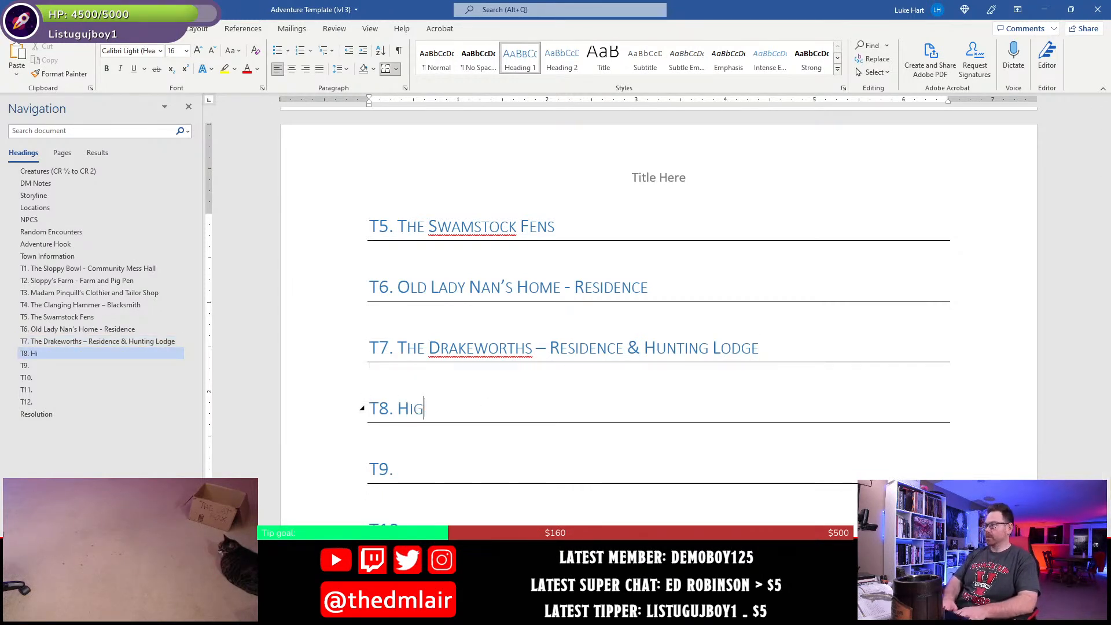
{"action": "type", "text": "gin's Hole"}
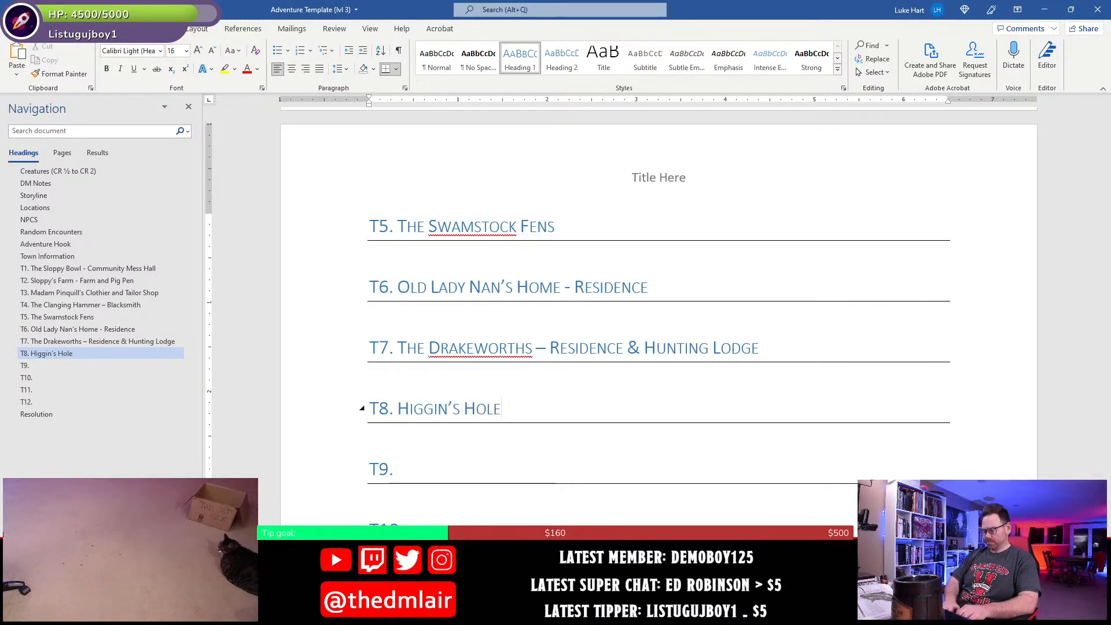
{"action": "type", "text": " -"}
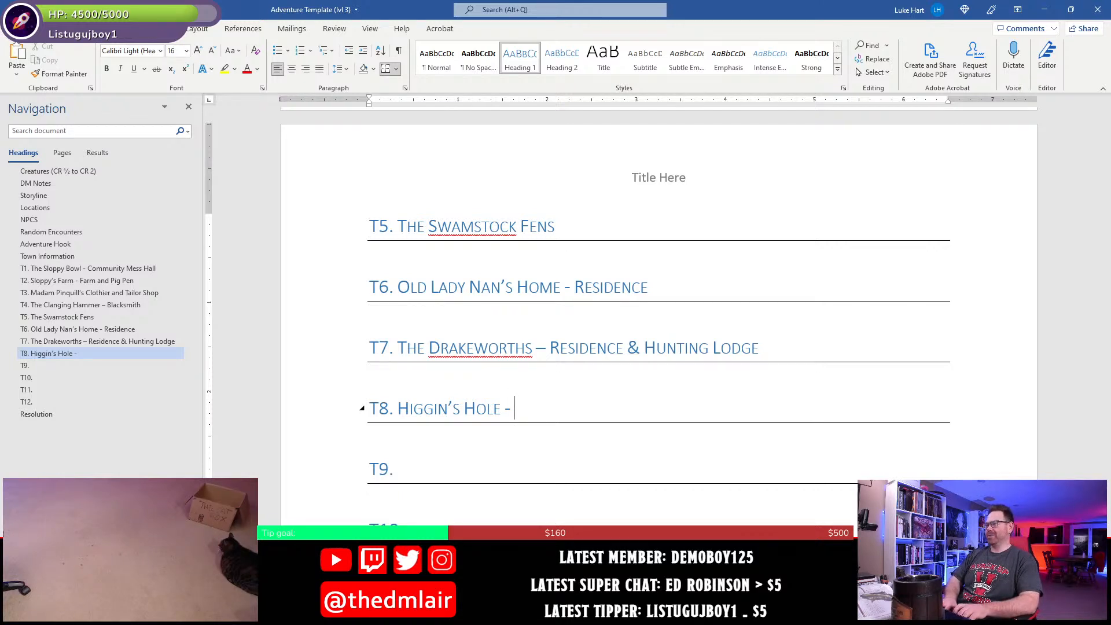
{"action": "type", "text": "Frog Pon"}
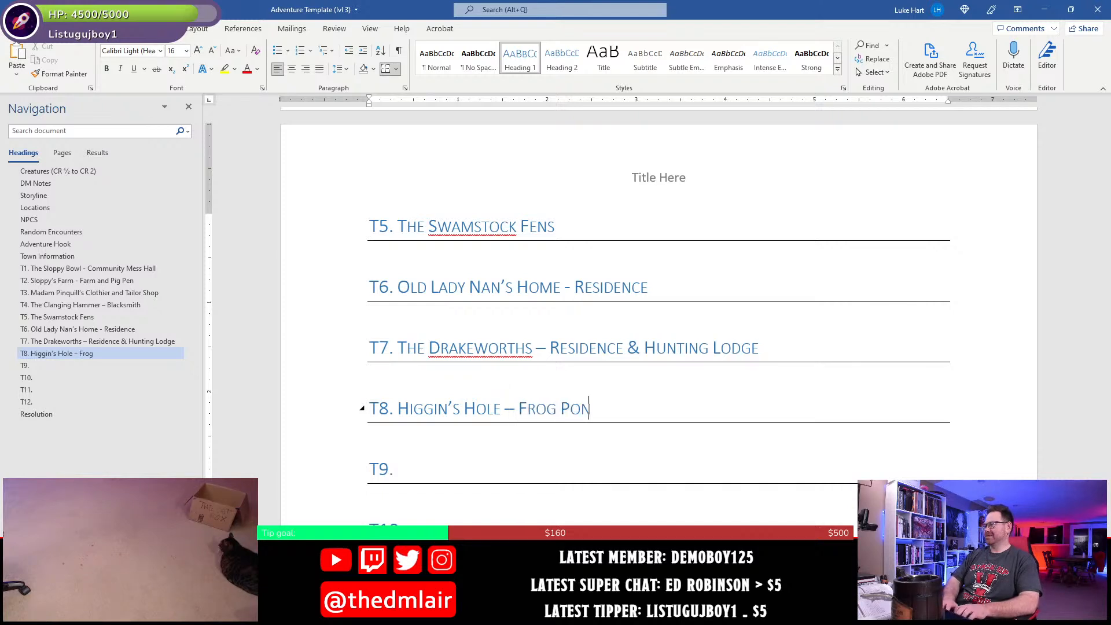
{"action": "type", "text": "d"}
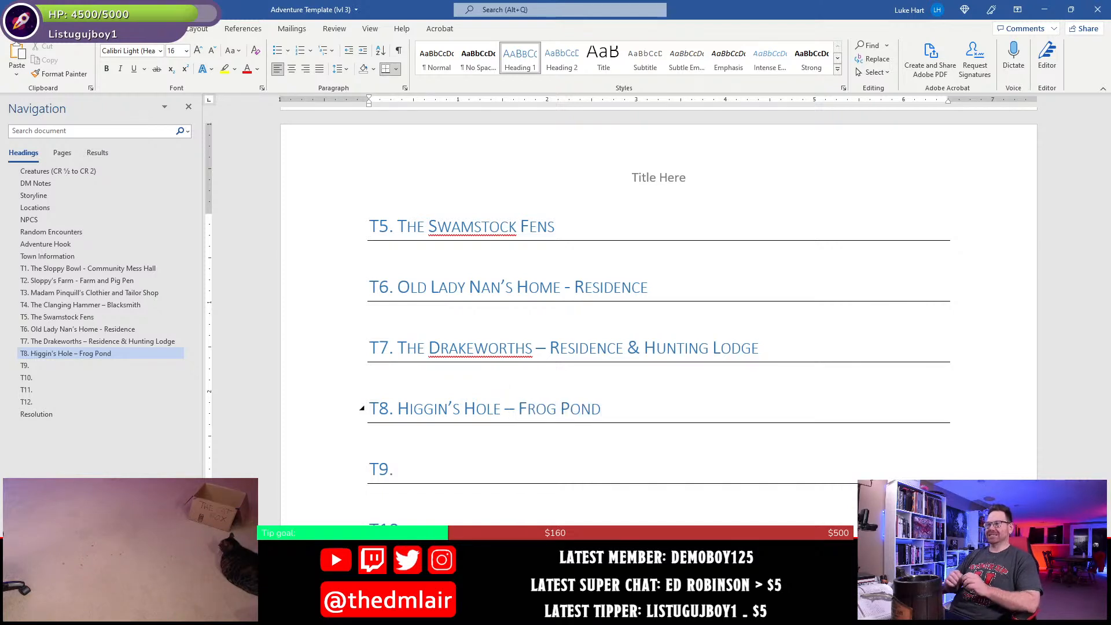
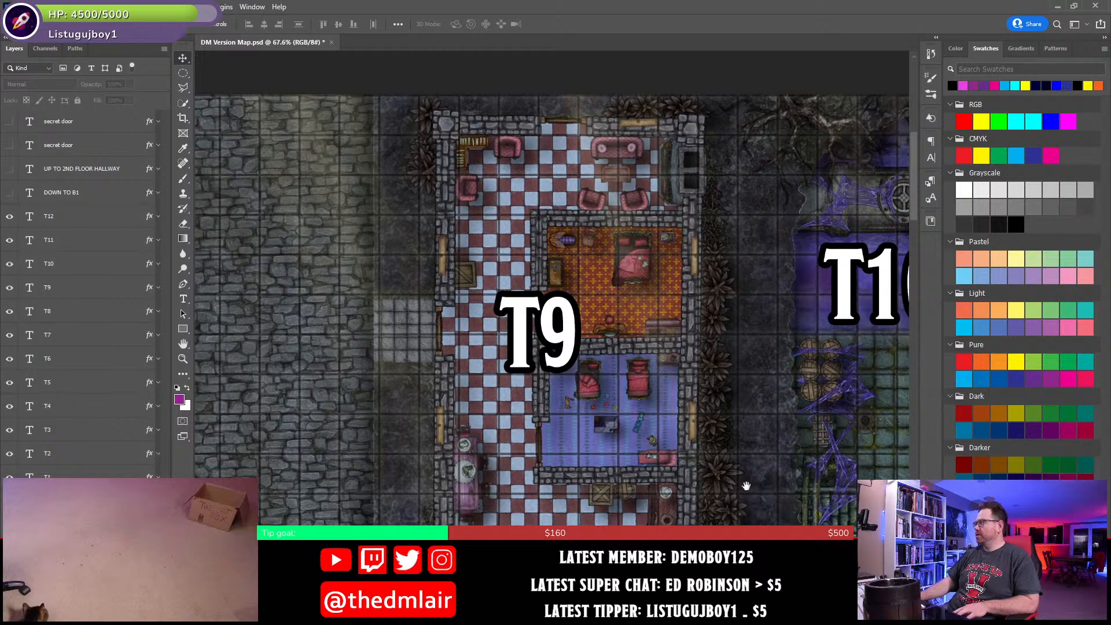
- Examine the T9 house and the adjacent T10 area on the town map
{"action": "left_click_drag", "start_coordinate": [753, 490], "coordinate": [581, 474]}
{"action": "left_click_drag", "start_coordinate": [660, 462], "coordinate": [617, 461]}
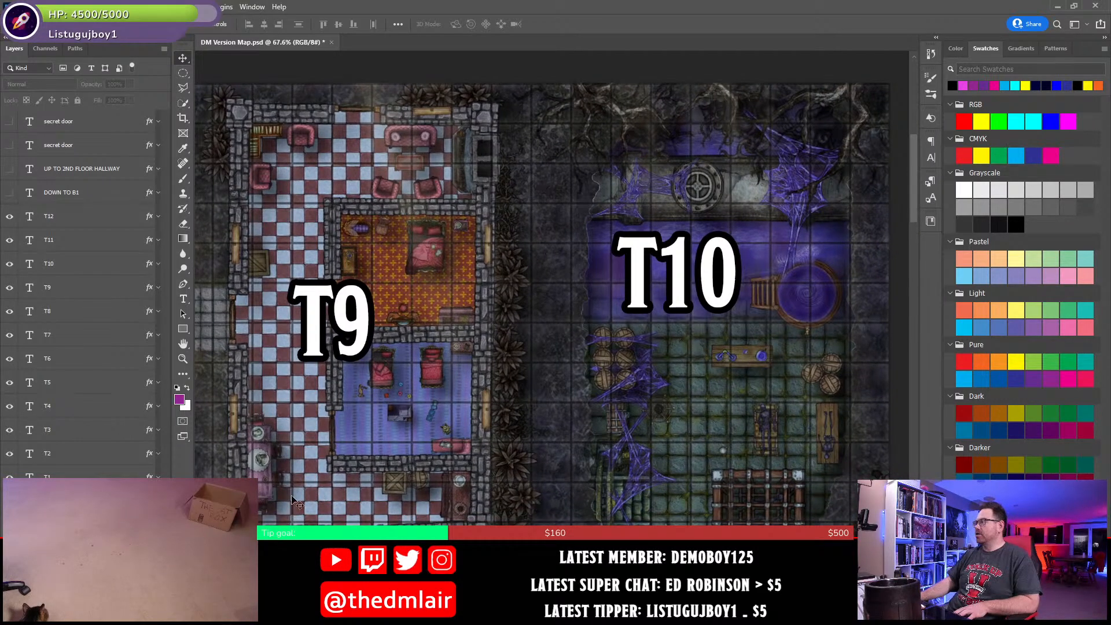
{"action": "left_click_drag", "start_coordinate": [731, 453], "coordinate": [701, 435]}
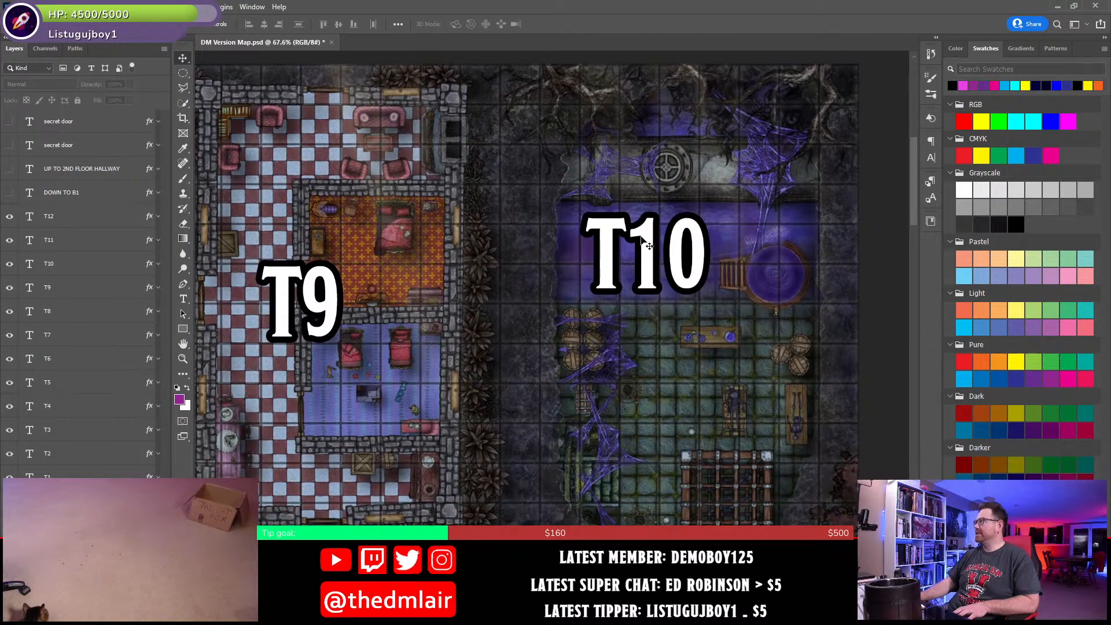
{"action": "left_click_drag", "start_coordinate": [608, 405], "coordinate": [640, 399]}
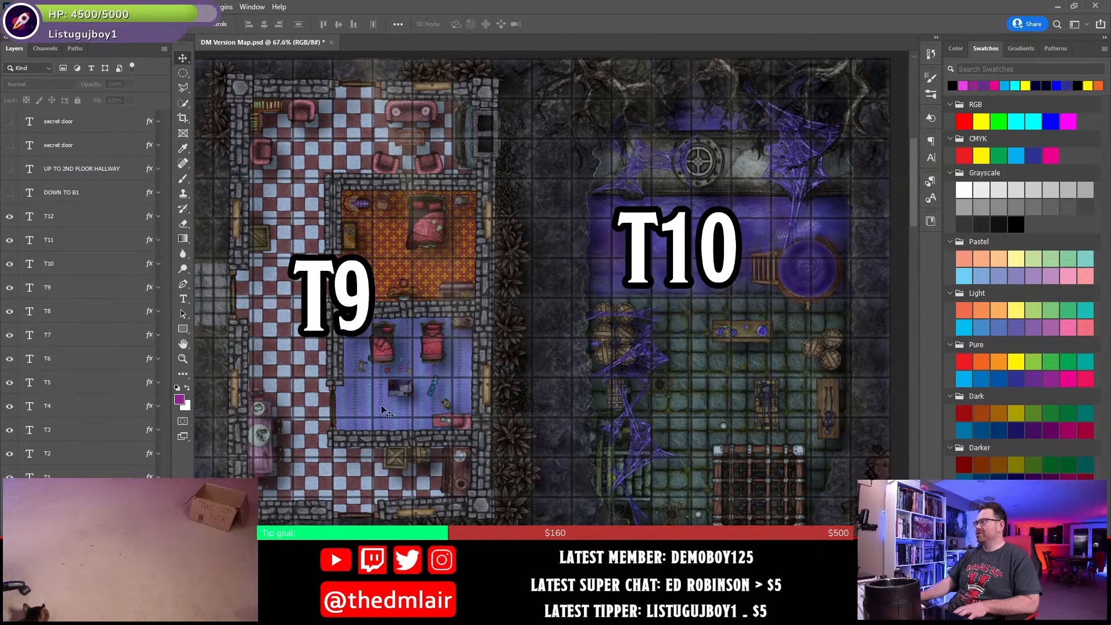
{"action": "left_click_drag", "start_coordinate": [360, 427], "coordinate": [378, 427]}
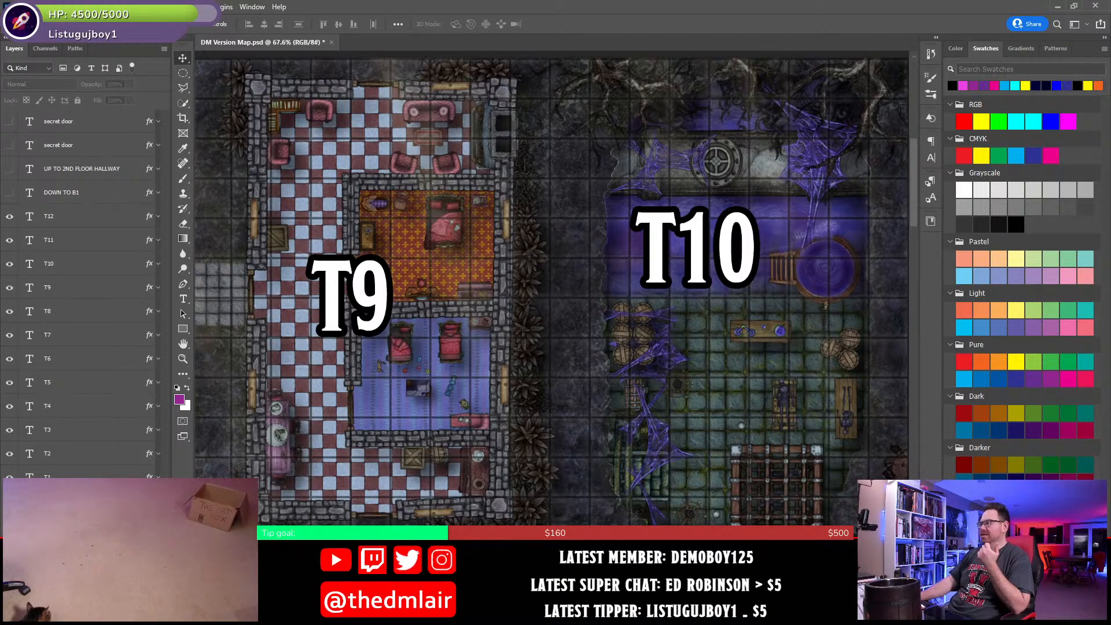
- Switch to Word and fill in the T9 heading as the Picklepod residence, starting with "The Picklepod"
{"action": "key", "text": "alt+Tab"}
{"action": "left_click", "coordinate": [441, 466]}
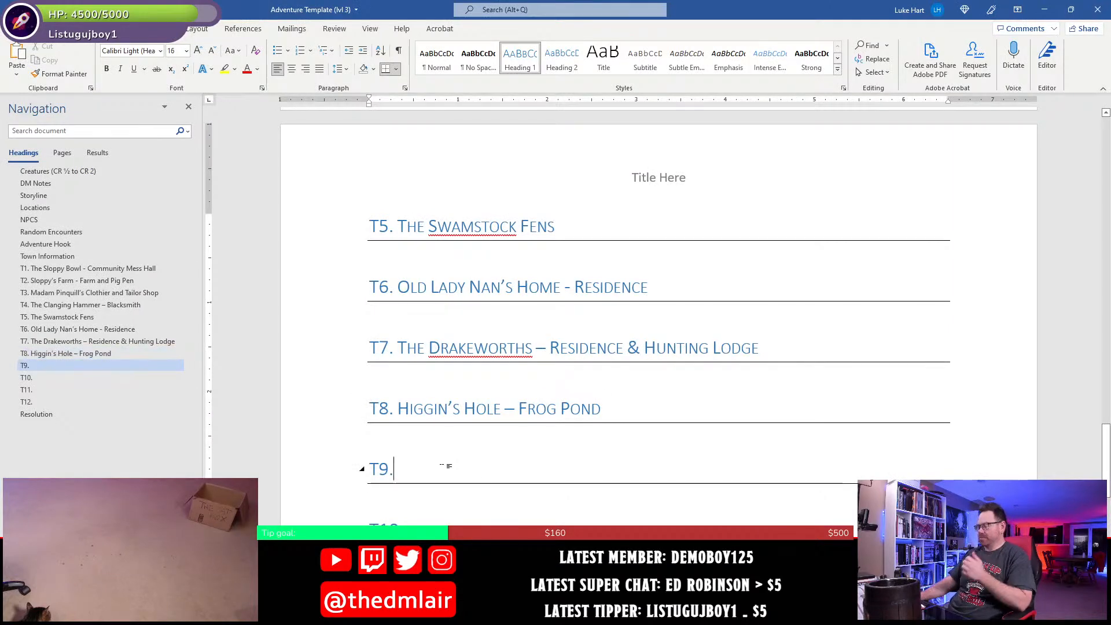
{"action": "scroll", "coordinate": [438, 472], "scroll_direction": "up", "scroll_amount": 20}
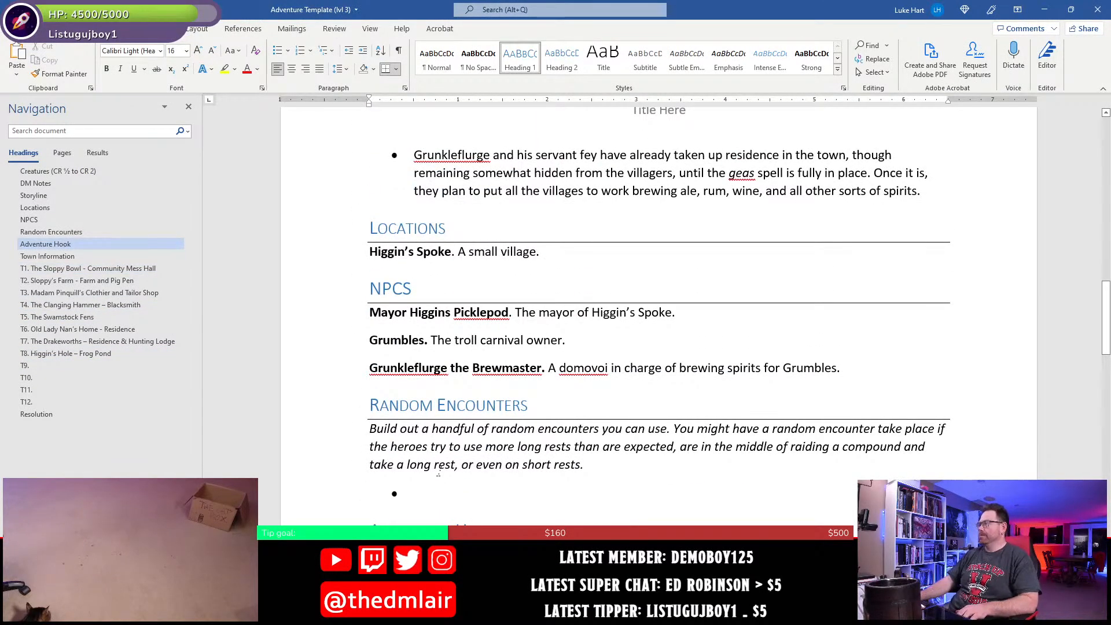
{"action": "scroll", "coordinate": [438, 473], "scroll_direction": "down", "scroll_amount": 20}
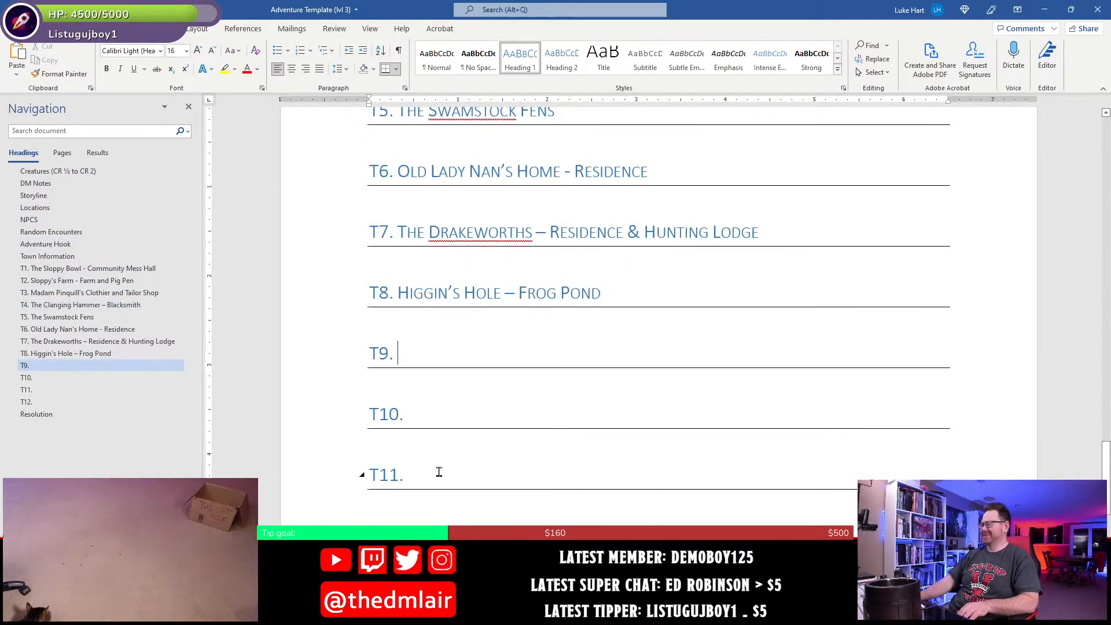
{"action": "type", "text": "The "}
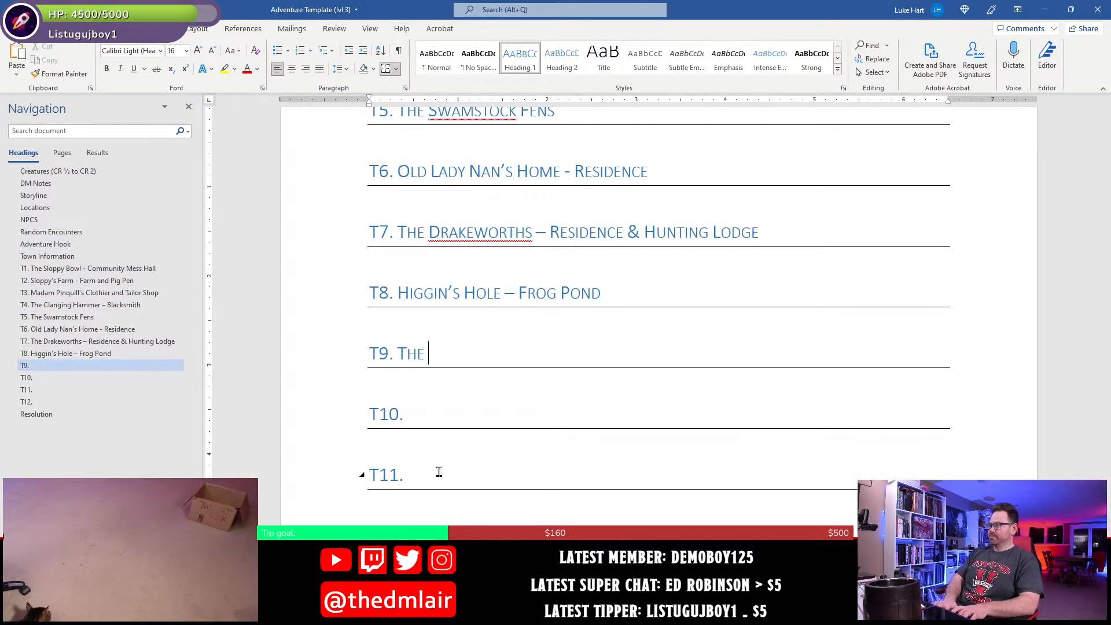
{"action": "type", "text": "Picklepod"}
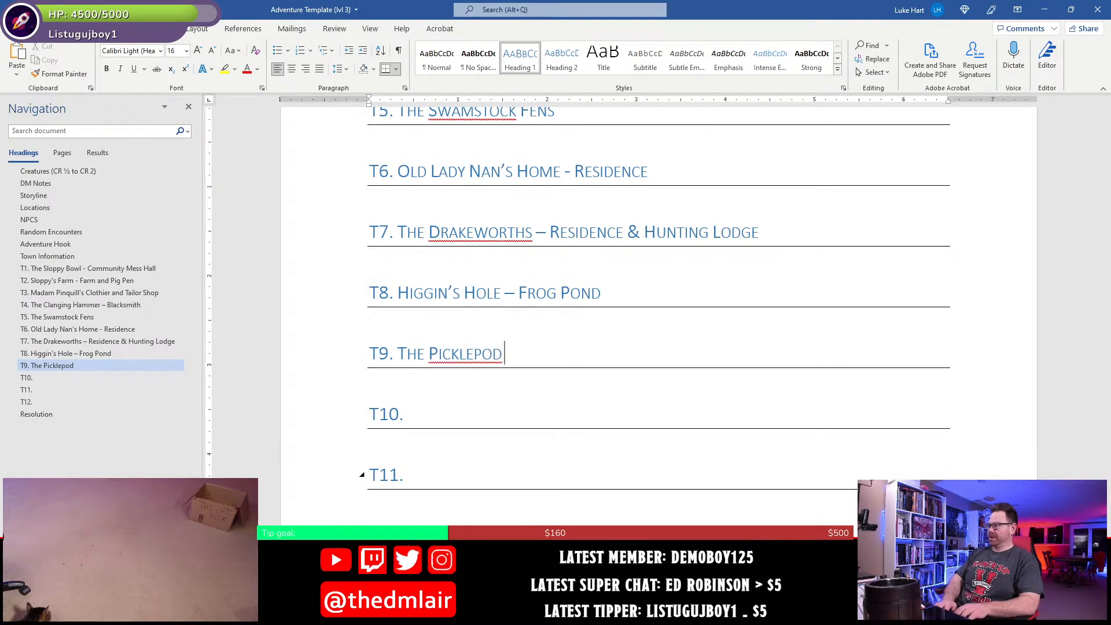
{"action": "type", "text": " Reisdence"}
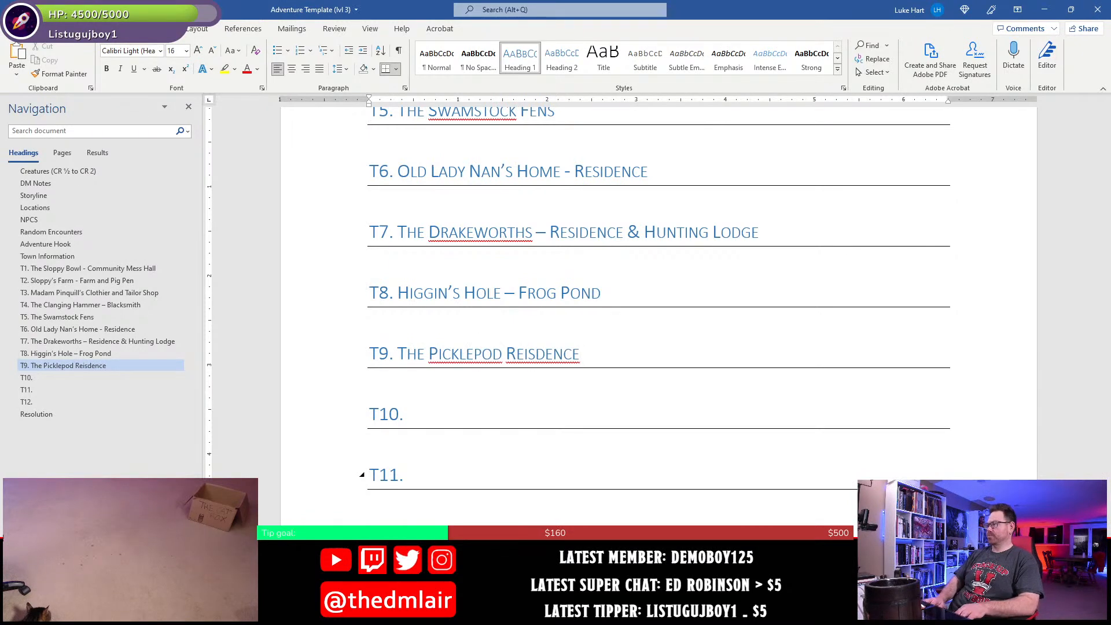
- Correct the misspelled last word of the T9 heading to "Residence"
{"action": "key", "text": "Left"}
{"action": "key", "text": "Left"}
{"action": "key", "text": "Left"}
{"action": "key", "text": "Left"}
{"action": "key", "text": "Left"}
{"action": "key", "text": "Left"}
{"action": "key", "text": "Left"}
{"action": "key", "text": "Left"}
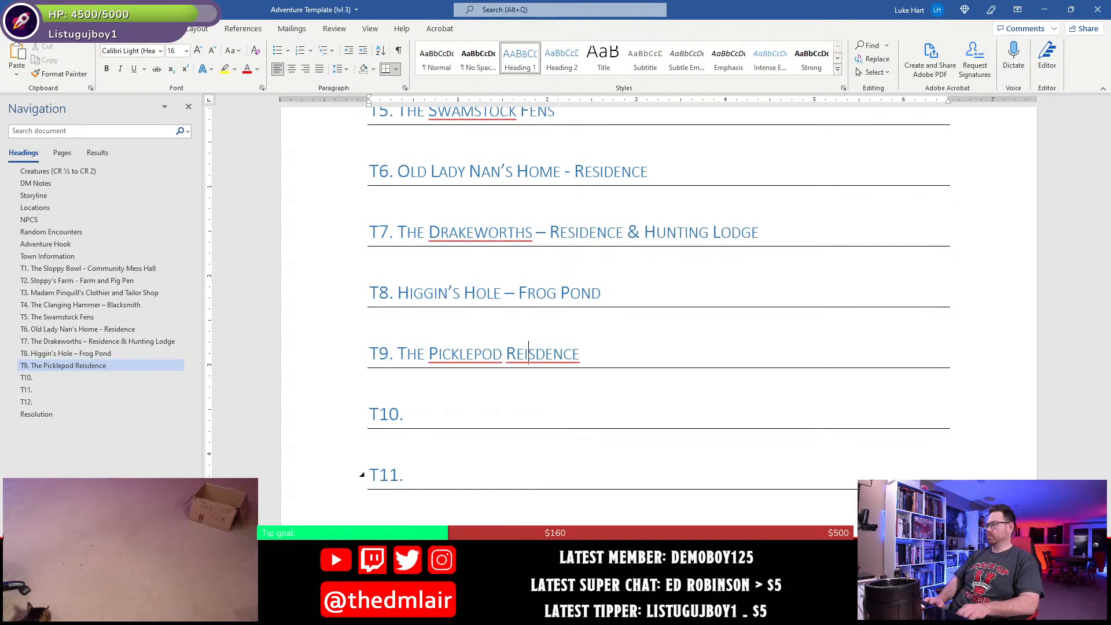
{"action": "type", "text": "s"}
{"action": "key", "text": "Down"}
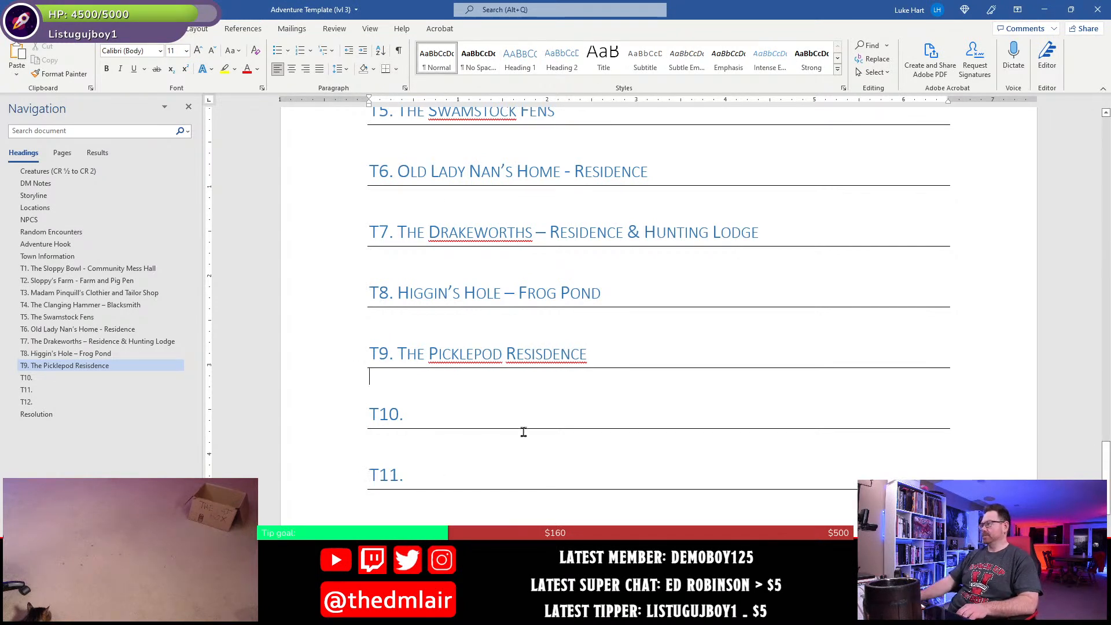
{"action": "right_click", "coordinate": [536, 356]}
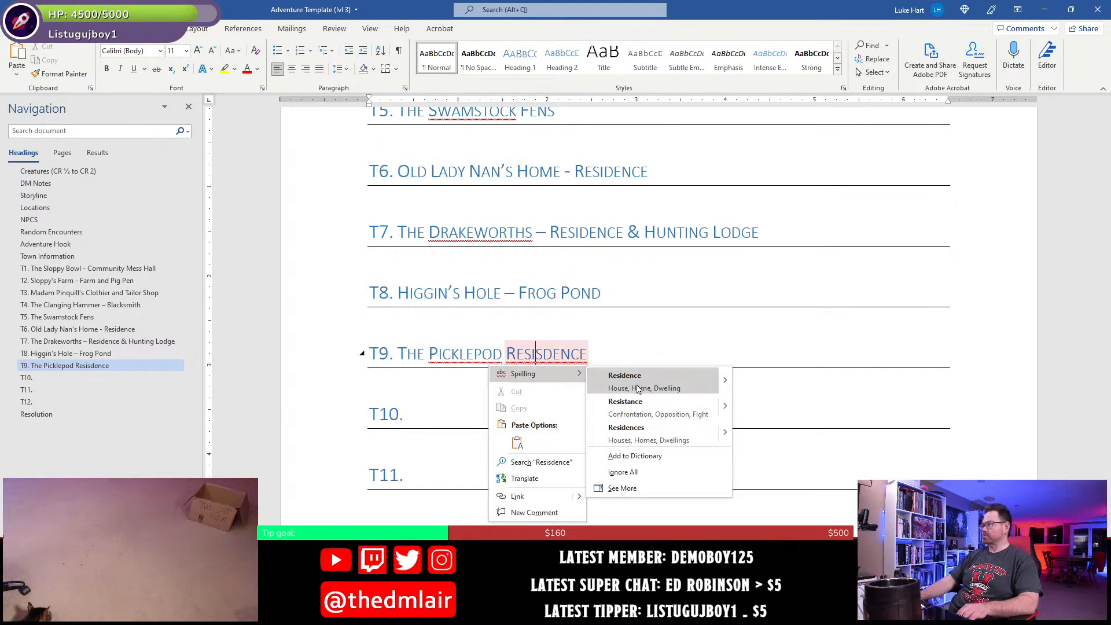
{"action": "left_click", "coordinate": [625, 379]}
{"action": "left_click", "coordinate": [455, 418]}
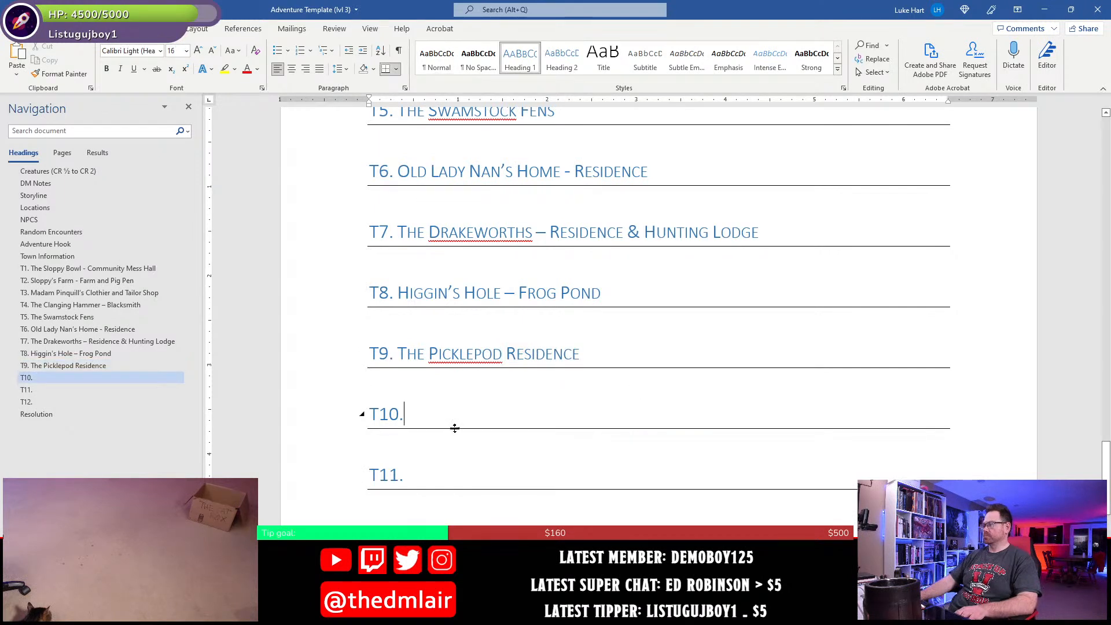
- Replace "The" with "Mayor" in the T9 heading and make the name possessive, giving "Mayor Picklepod's Residence"
{"action": "left_click", "coordinate": [426, 358]}
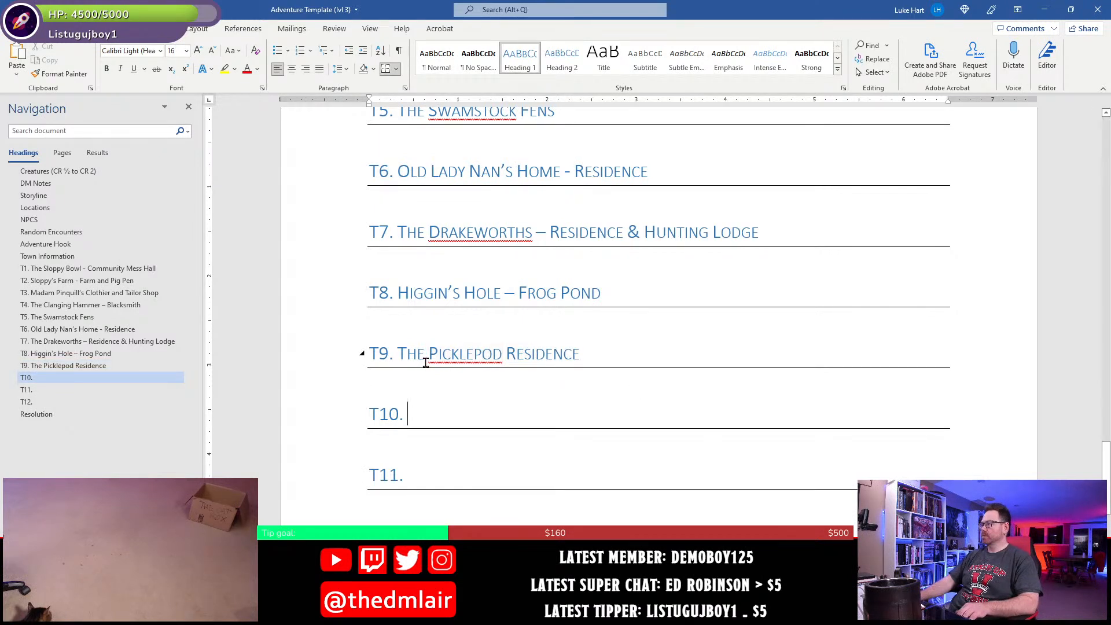
{"action": "key", "text": "BackSpace"}
{"action": "key", "text": "BackSpace"}
{"action": "key", "text": "BackSpace"}
{"action": "type", "text": "Mayor"}
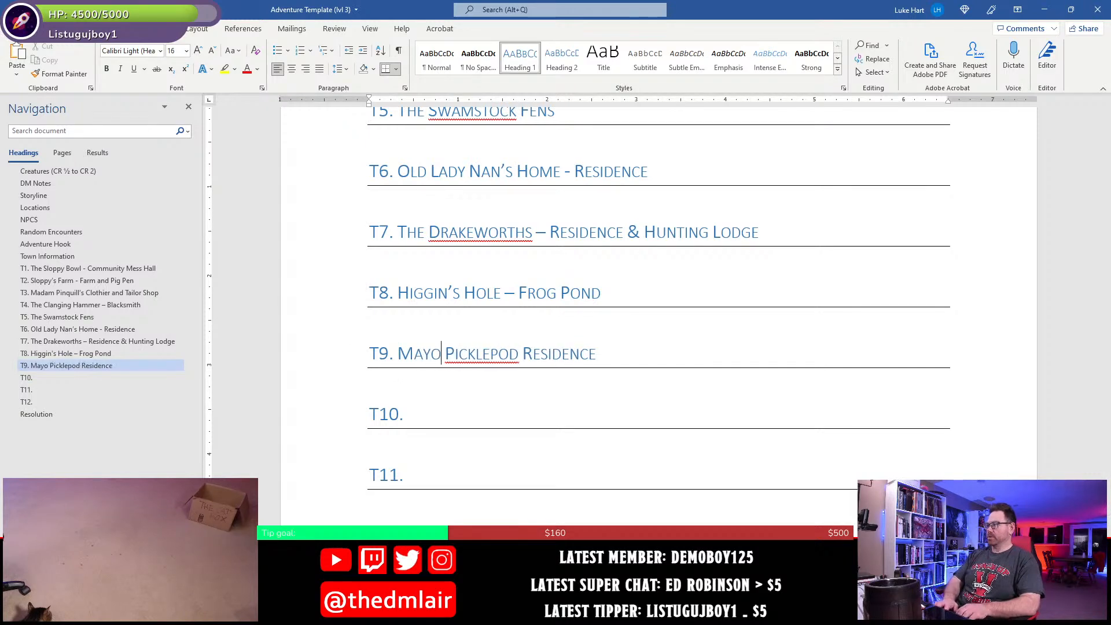
{"action": "key", "text": "Right"}
{"action": "key", "text": "Right"}
{"action": "key", "text": "Right"}
{"action": "key", "text": "Right"}
{"action": "key", "text": "Right"}
{"action": "key", "text": "Right"}
{"action": "key", "text": "Right"}
{"action": "key", "text": "Right"}
{"action": "key", "text": "Right"}
{"action": "key", "text": "Right"}
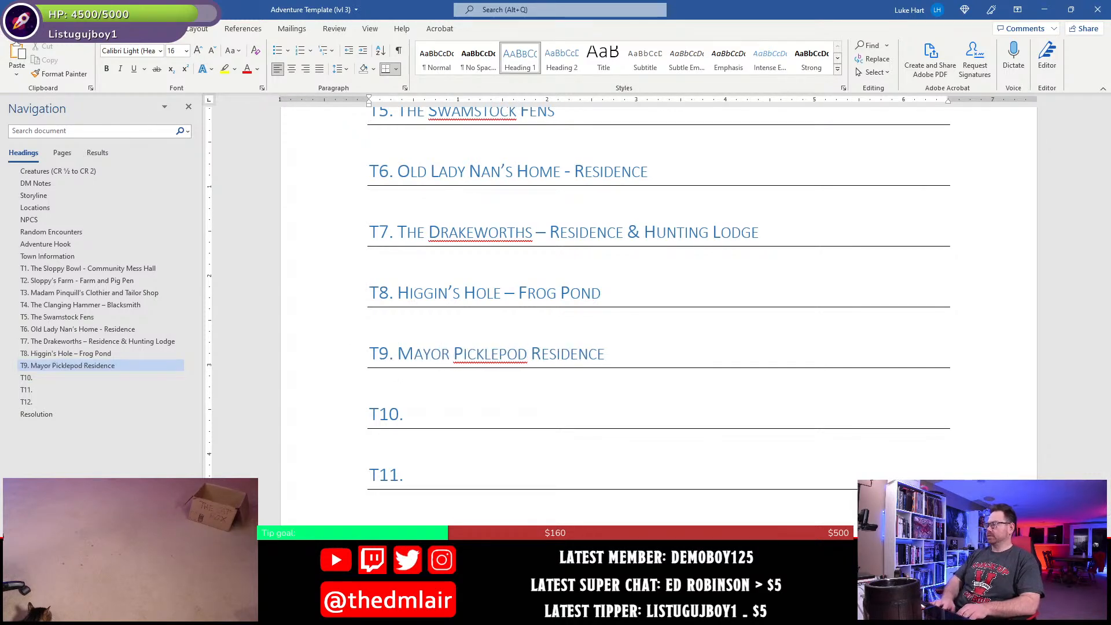
{"action": "type", "text": "'s"}
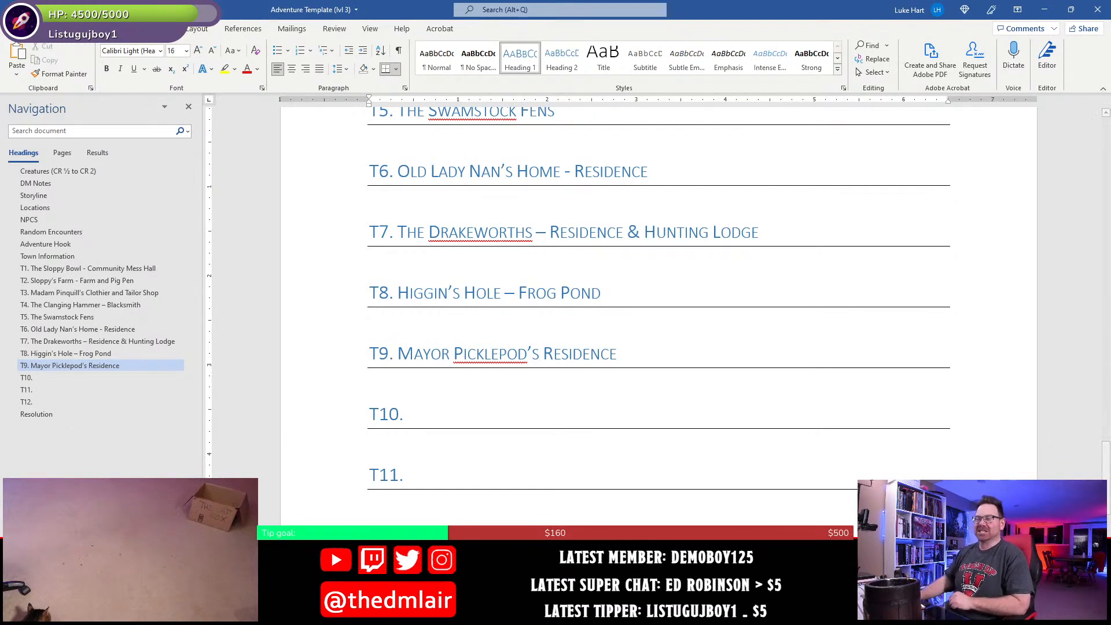
- Switch to Photoshop and examine the T10 area on the town map
{"action": "left_click", "coordinate": [453, 416]}
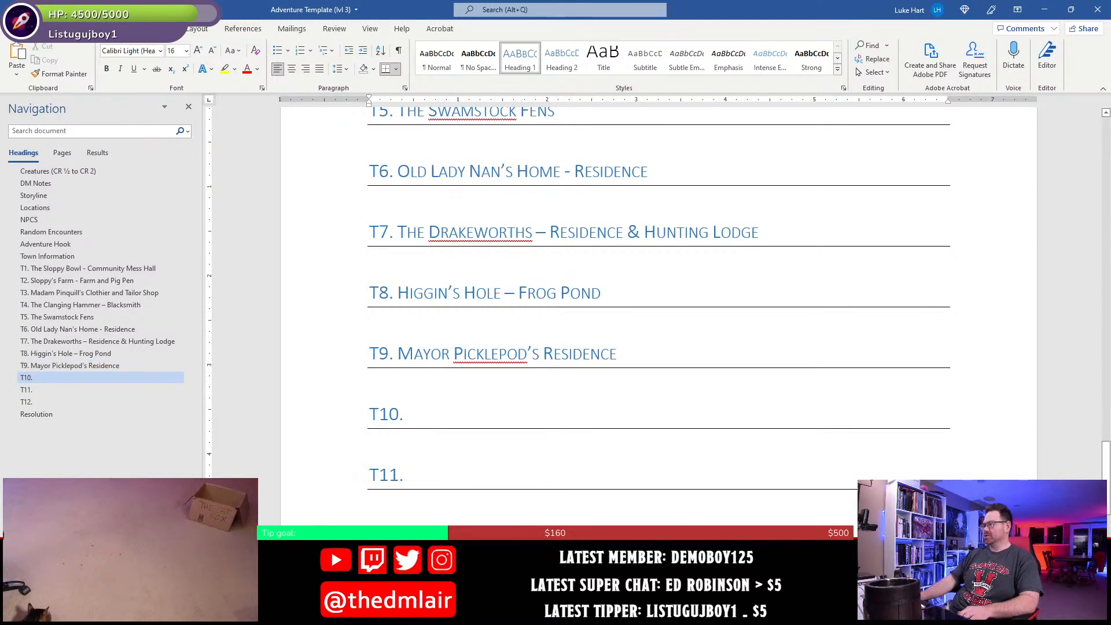
{"action": "key", "text": "alt+Tab"}
{"action": "left_click_drag", "start_coordinate": [661, 344], "coordinate": [543, 347]}
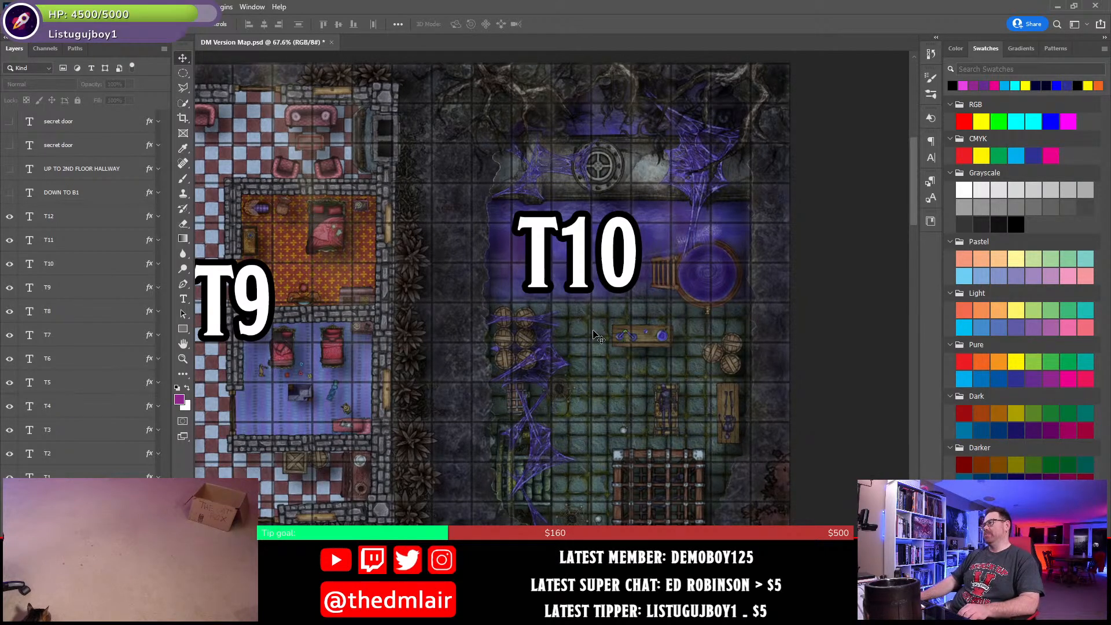
- Switch back to Word and name the T10 heading "The Pickling Chamber", with "Pickling" spelled correctly
{"action": "key", "text": "alt+Tab"}
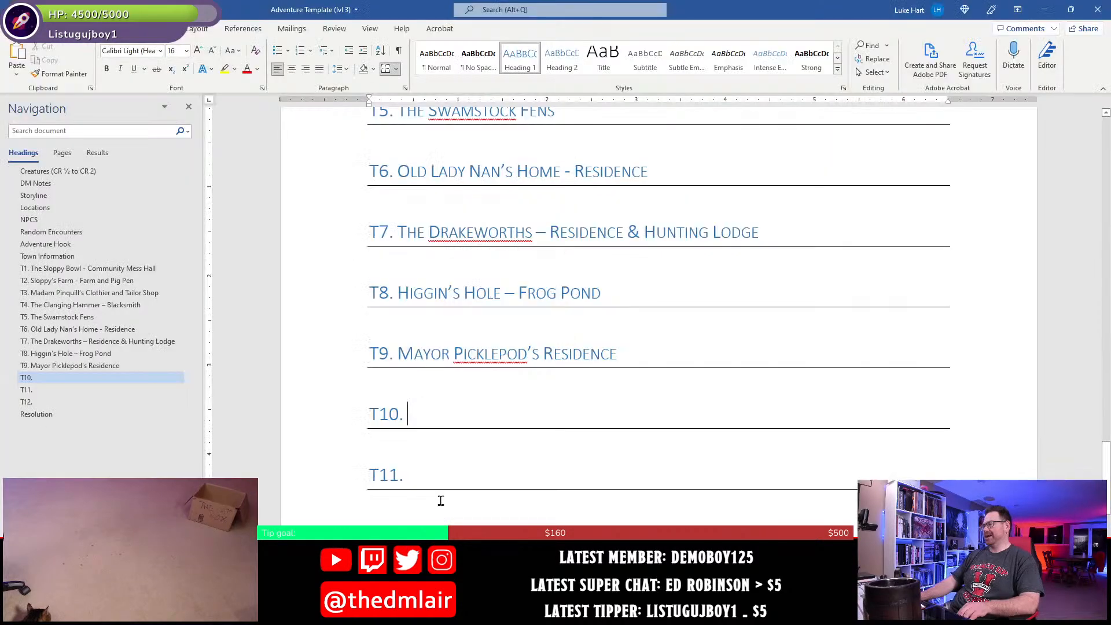
{"action": "type", "text": "The pick"}
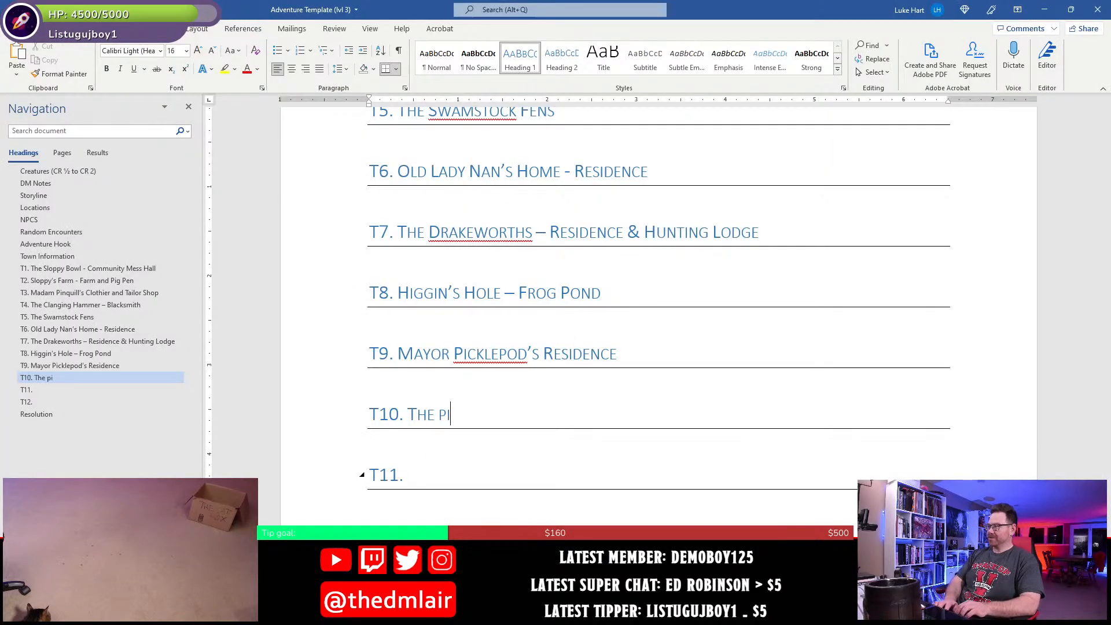
{"action": "key", "text": "BackSpace"}
{"action": "key", "text": "BackSpace"}
{"action": "key", "text": "BackSpace"}
{"action": "key", "text": "BackSpace"}
{"action": "type", "text": "Pickl"}
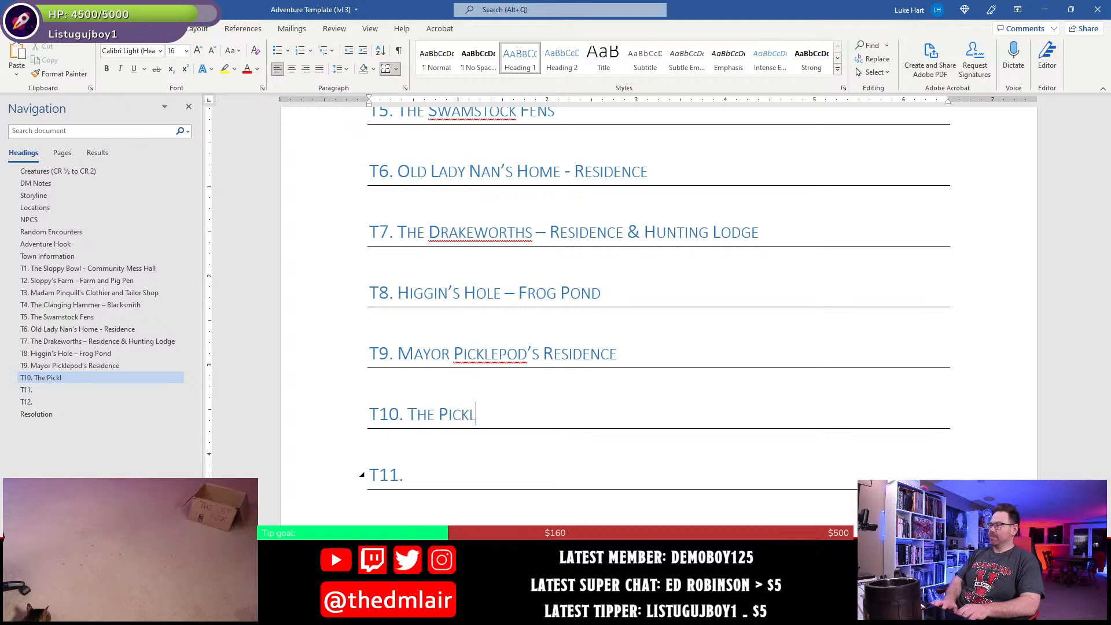
{"action": "key", "text": "BackSpace"}
{"action": "type", "text": "eling Chamber"}
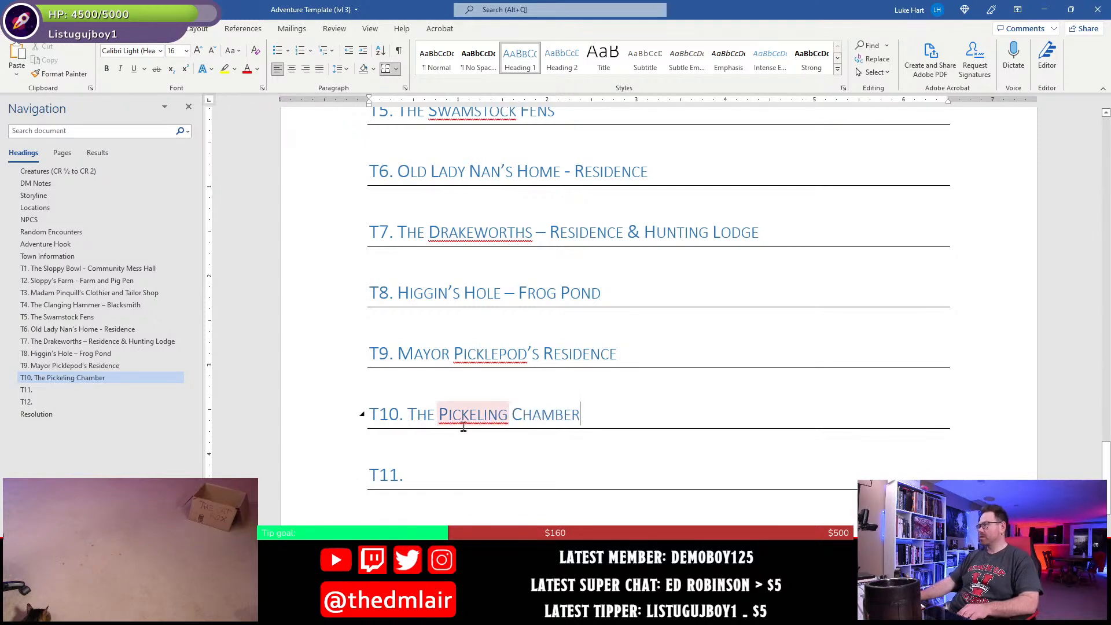
{"action": "right_click", "coordinate": [470, 415]}
{"action": "left_click", "coordinate": [524, 438]}
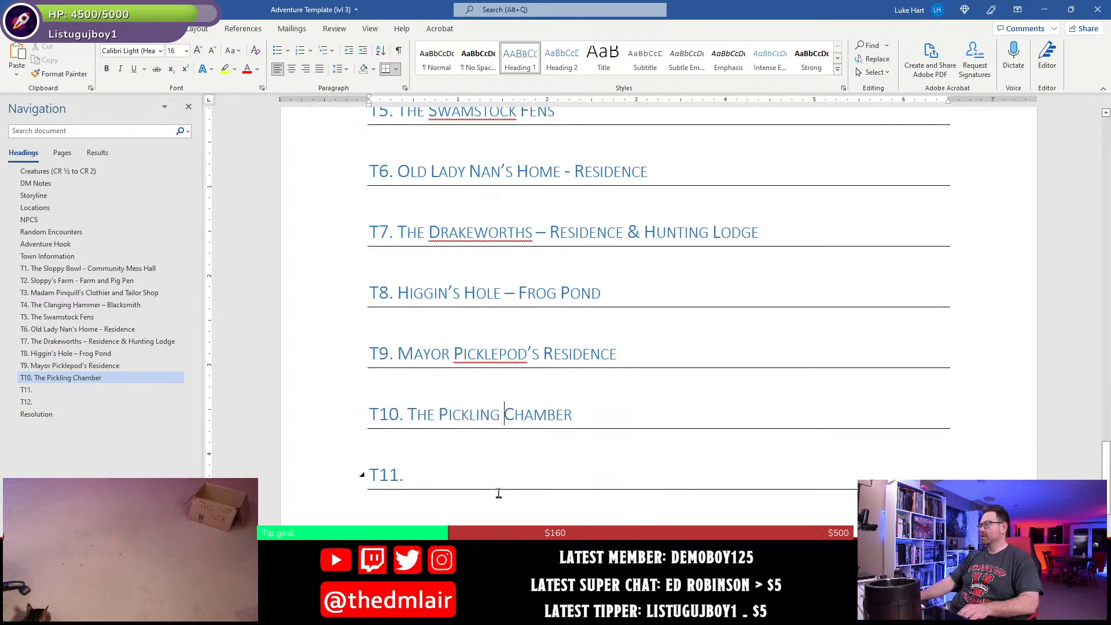
- Start a bullet under the T10 heading with the text "This secret underground cellar beneath"
{"action": "key", "text": "Down"}
{"action": "type", "text": "* This"}
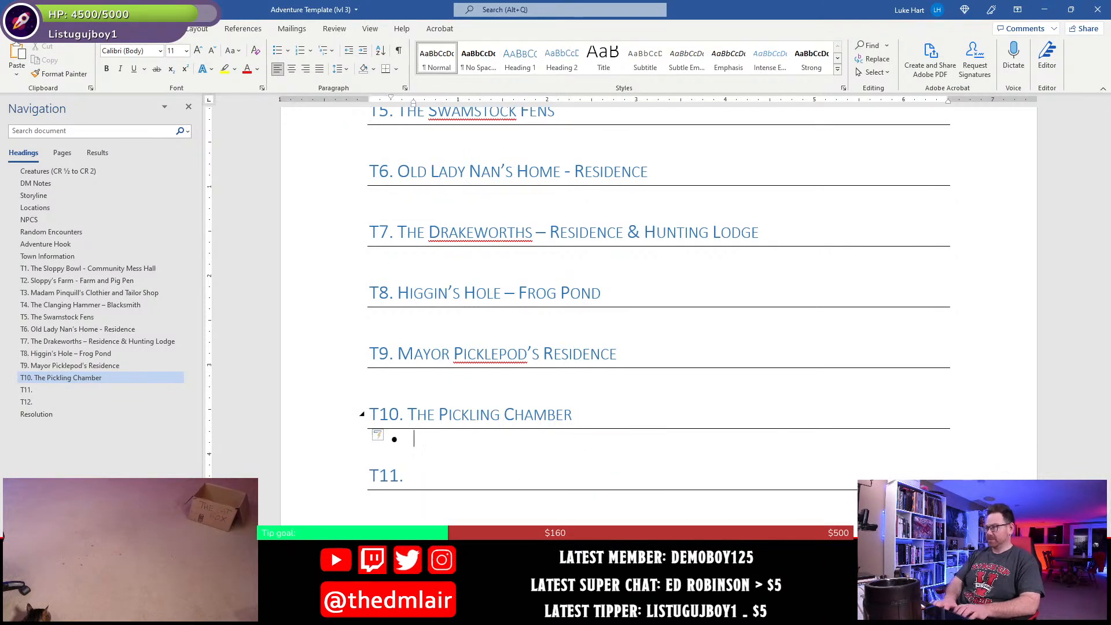
{"action": "type", "text": " sec"}
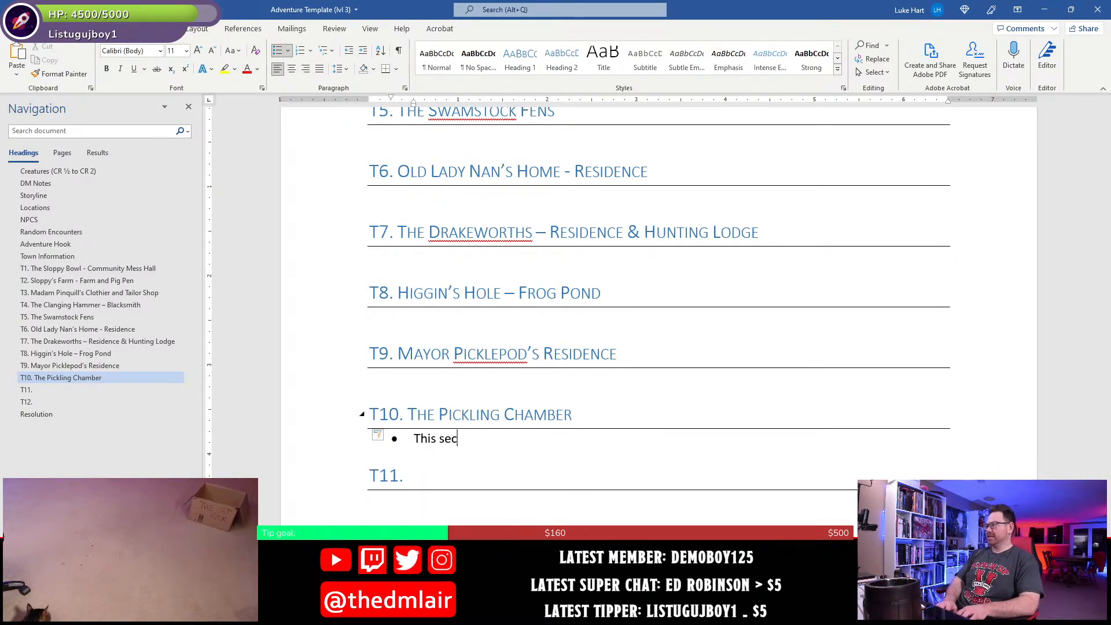
{"action": "type", "text": "ret undergro"}
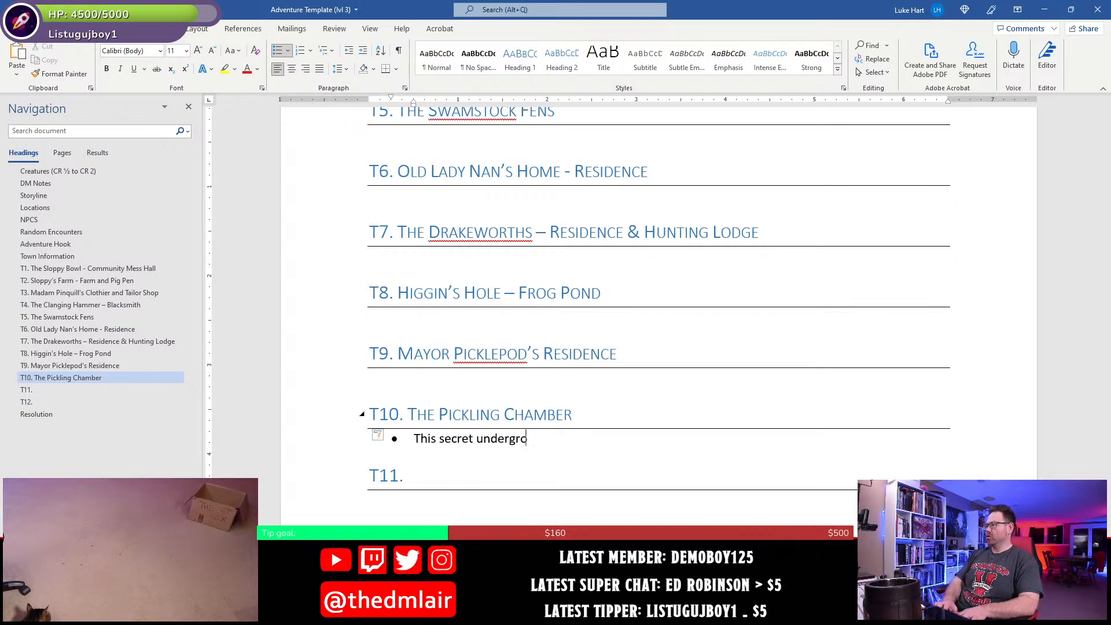
{"action": "type", "text": "und cellar "}
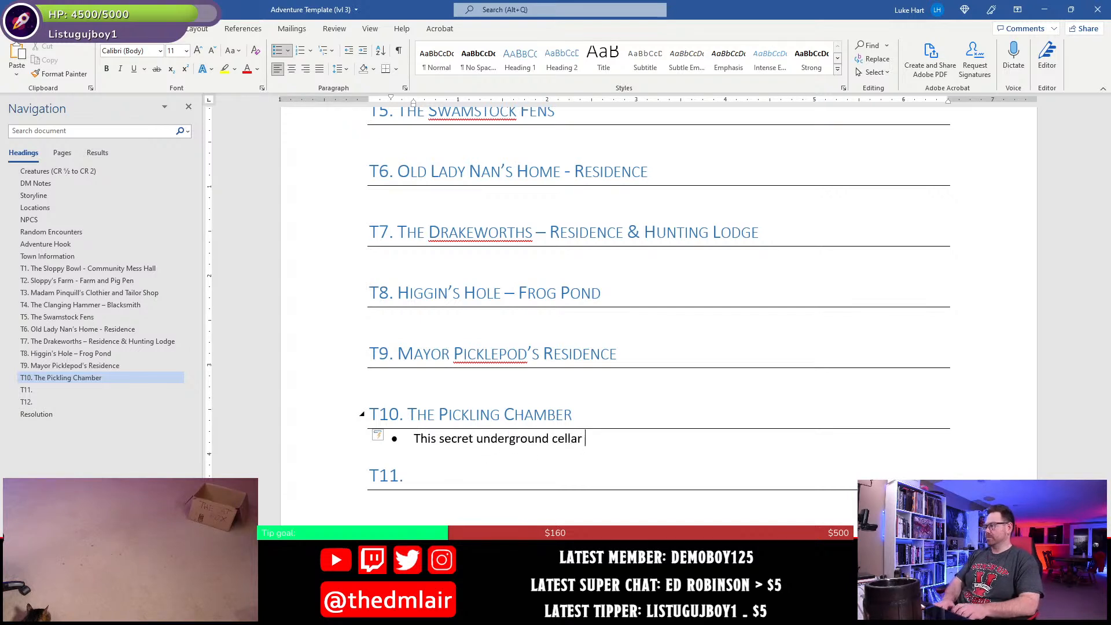
{"action": "type", "text": "benig"}
{"action": "key", "text": "BackSpace"}
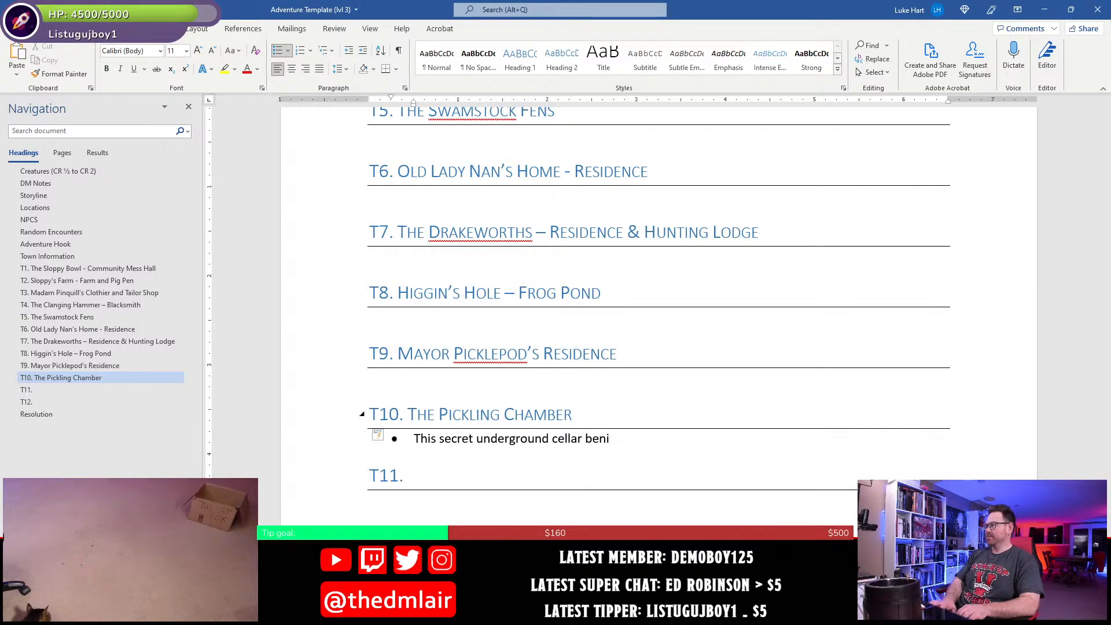
{"action": "key", "text": "BackSpace"}
{"action": "type", "text": "ei"}
{"action": "key", "text": "BackSpace"}
{"action": "type", "text": "ath "}
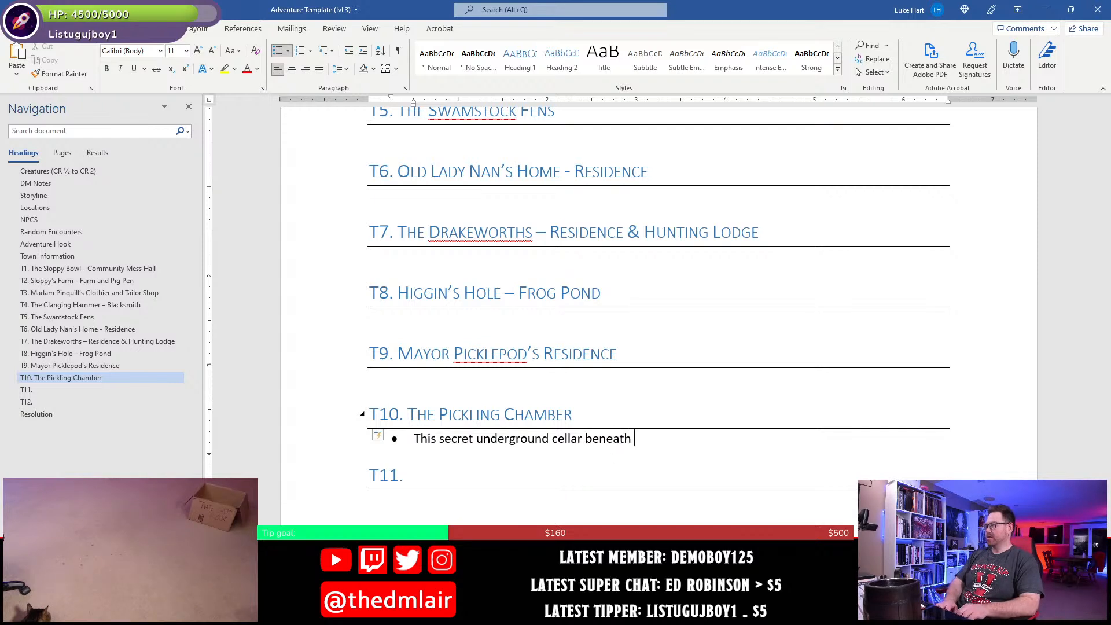
{"action": "type", "text": "Mayor Pickle"}
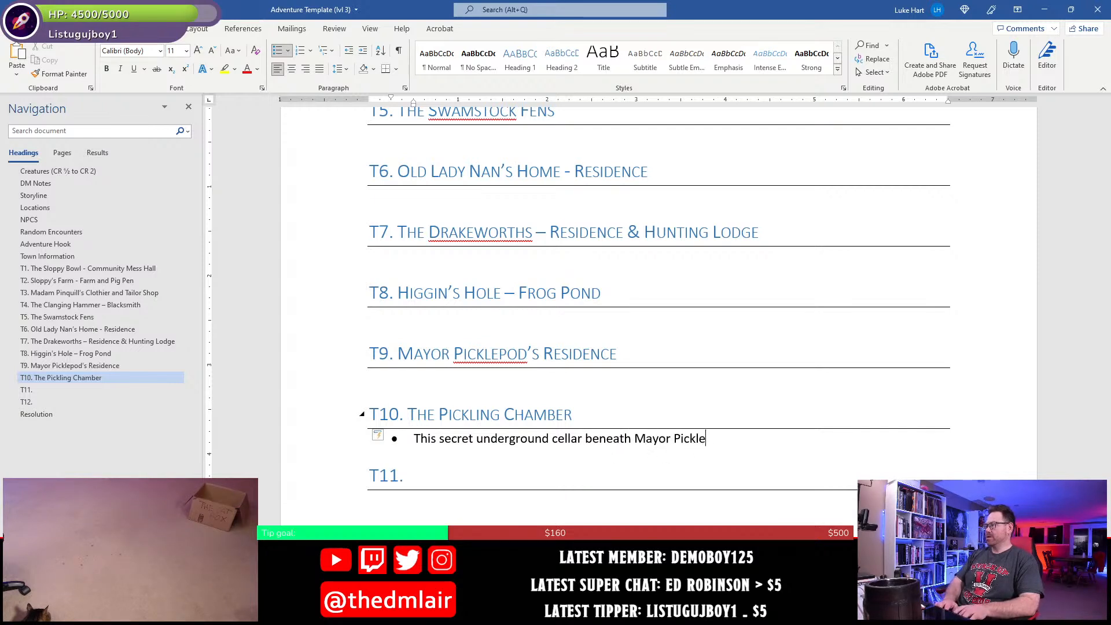
{"action": "type", "text": "pods'"}
- Continue the T10 bullet with "Mayor Picklepod's Residence is where they mayor"
{"action": "key", "text": "BackSpace"}
{"action": "type", "text": "'s Residenc"}
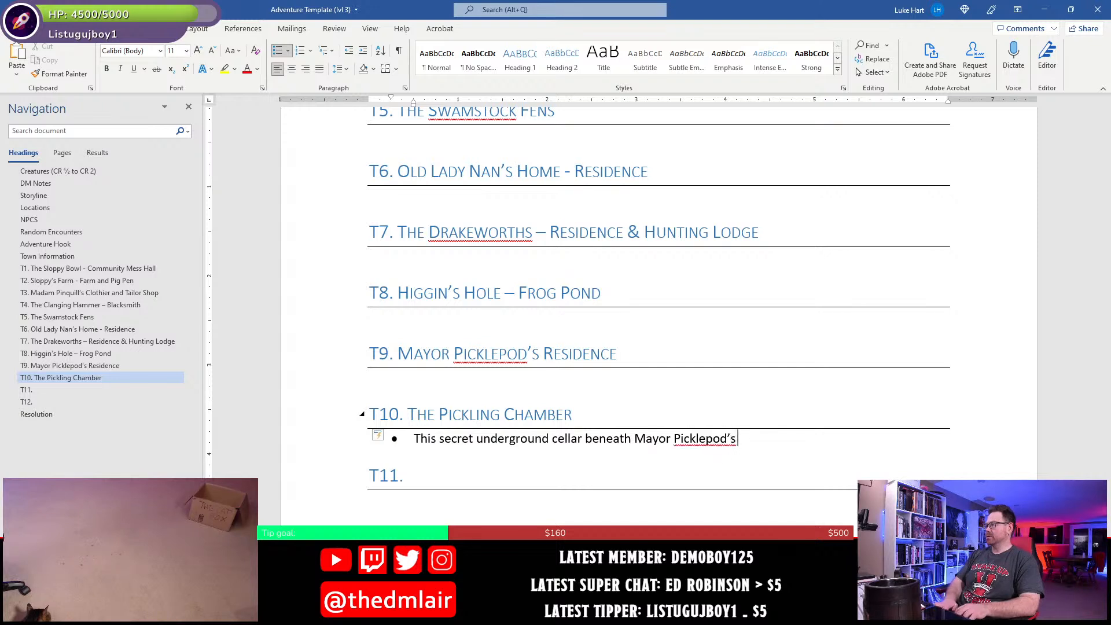
{"action": "type", "text": "esidence"}
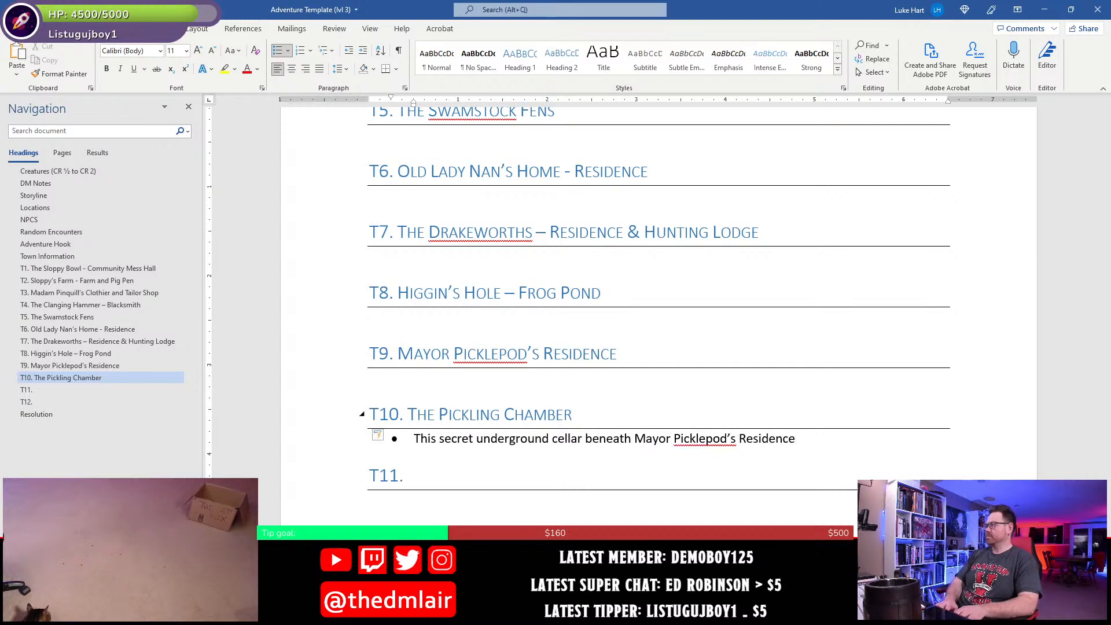
{"action": "type", "text": " is where they mayor "}
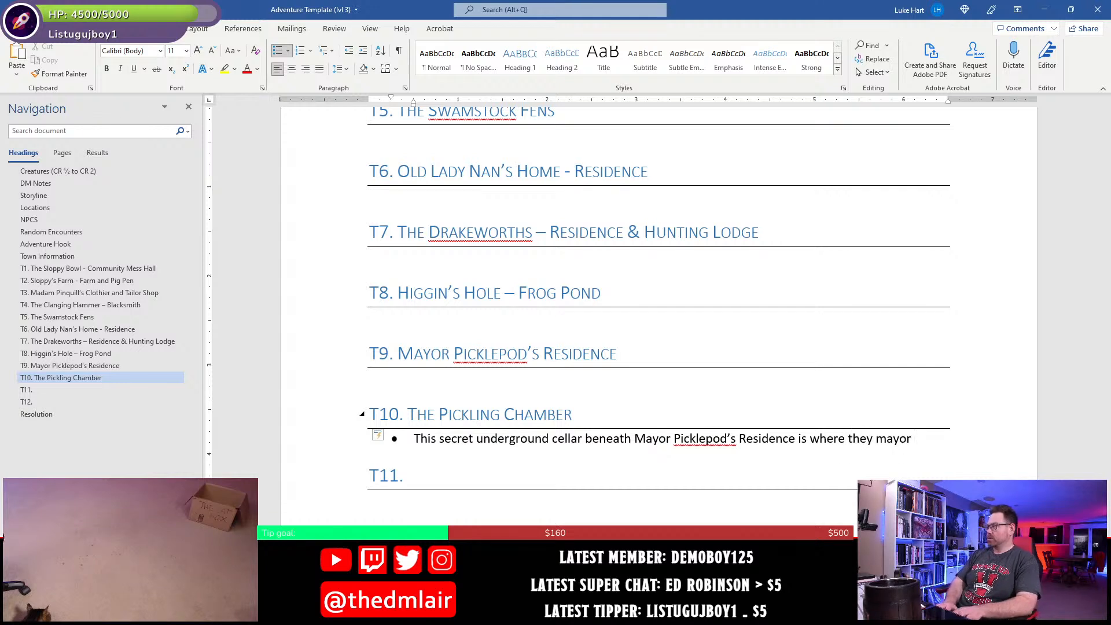
{"action": "type", "text": "has pickl"}
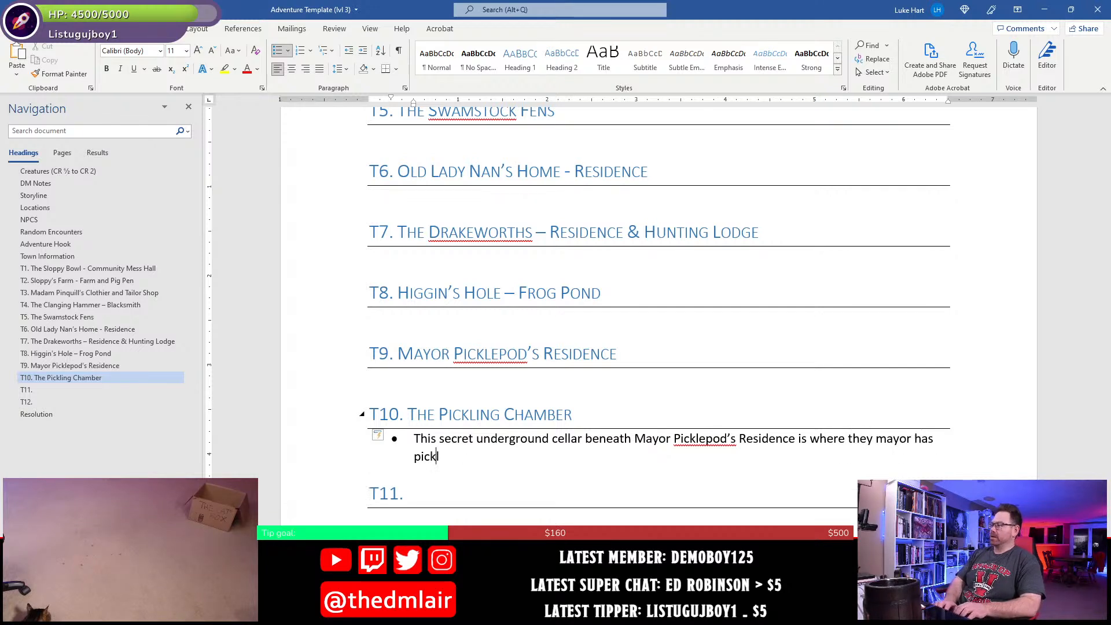
{"action": "type", "text": "ed his "}
{"action": "type", "text": "sick"}
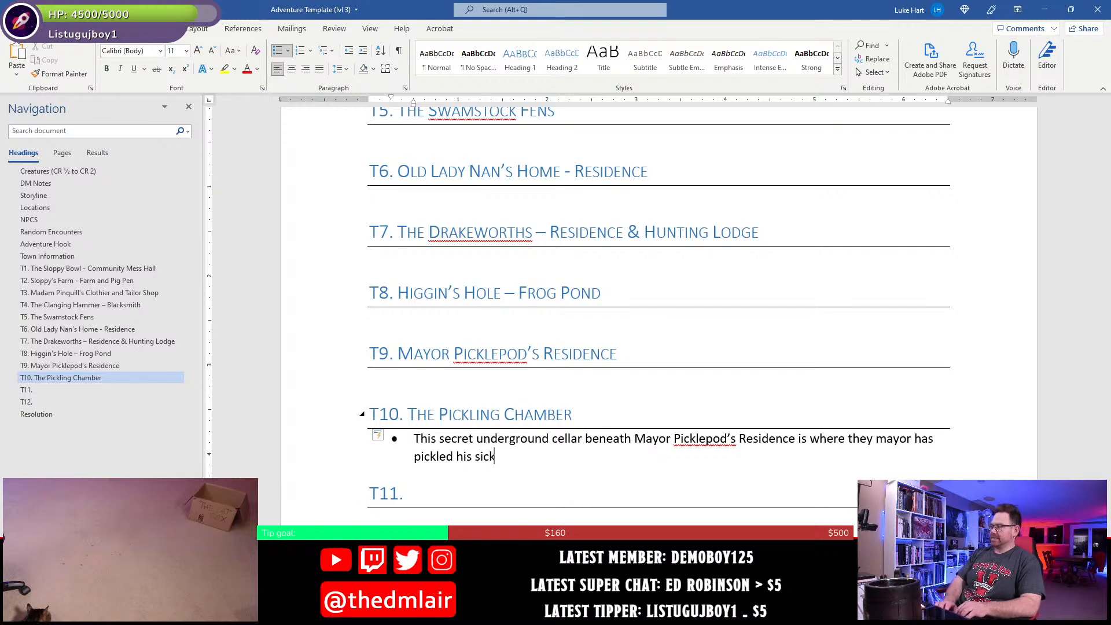
{"action": "type", "text": " wife until "}
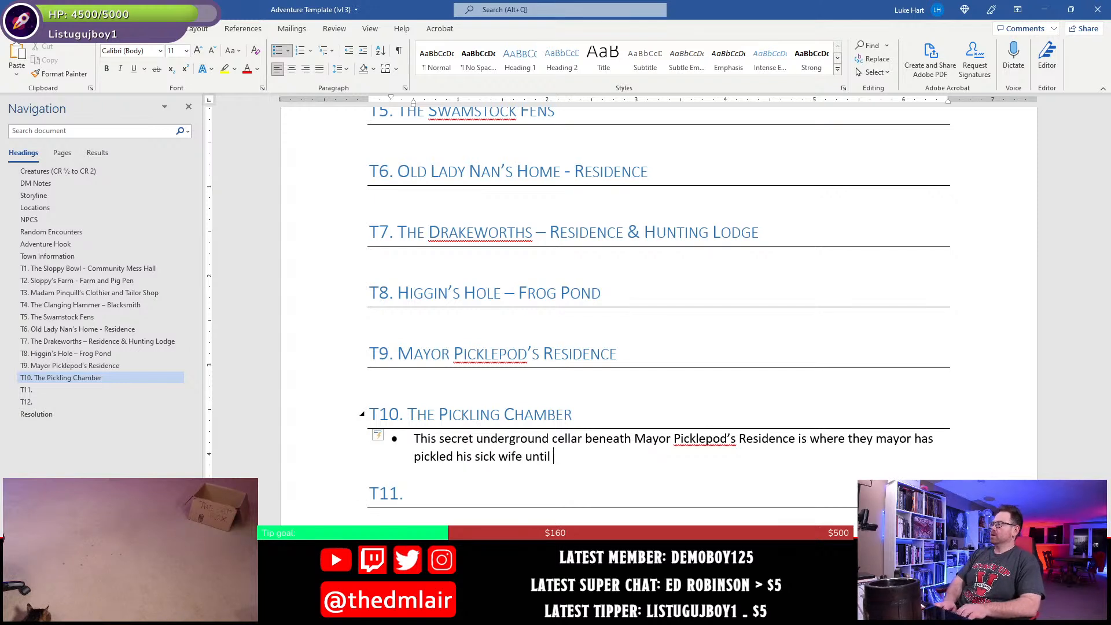
{"action": "type", "text": "a cure can be found."}
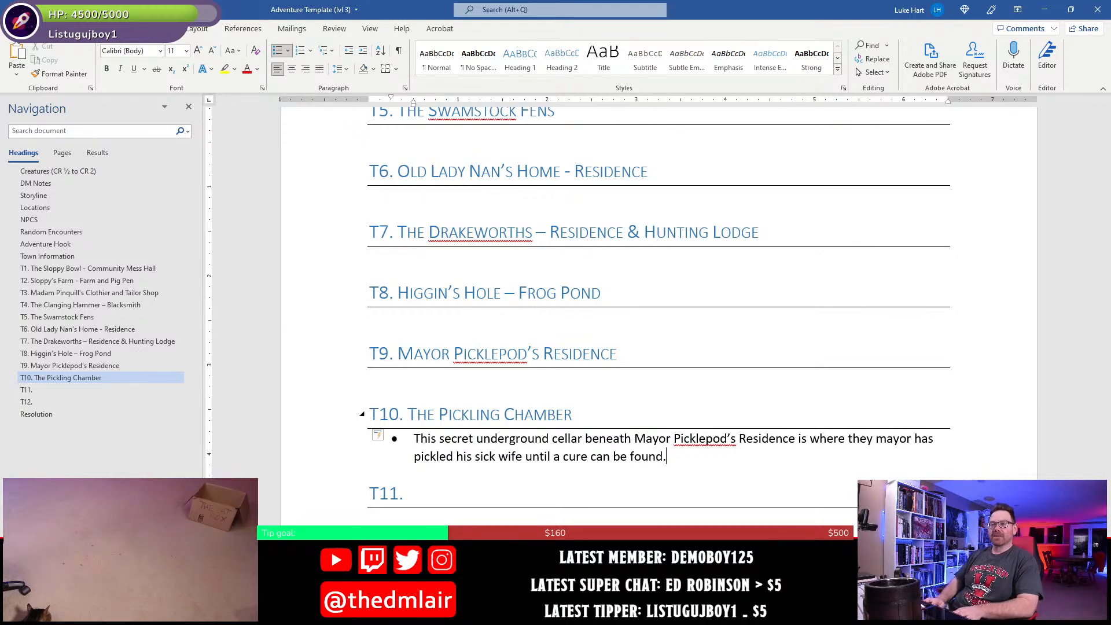
- Finish the T10 bullet sentence with "has pickled his sick wife until a cure can be found."
{"action": "key", "text": "Up"}
{"action": "key", "text": "Up"}
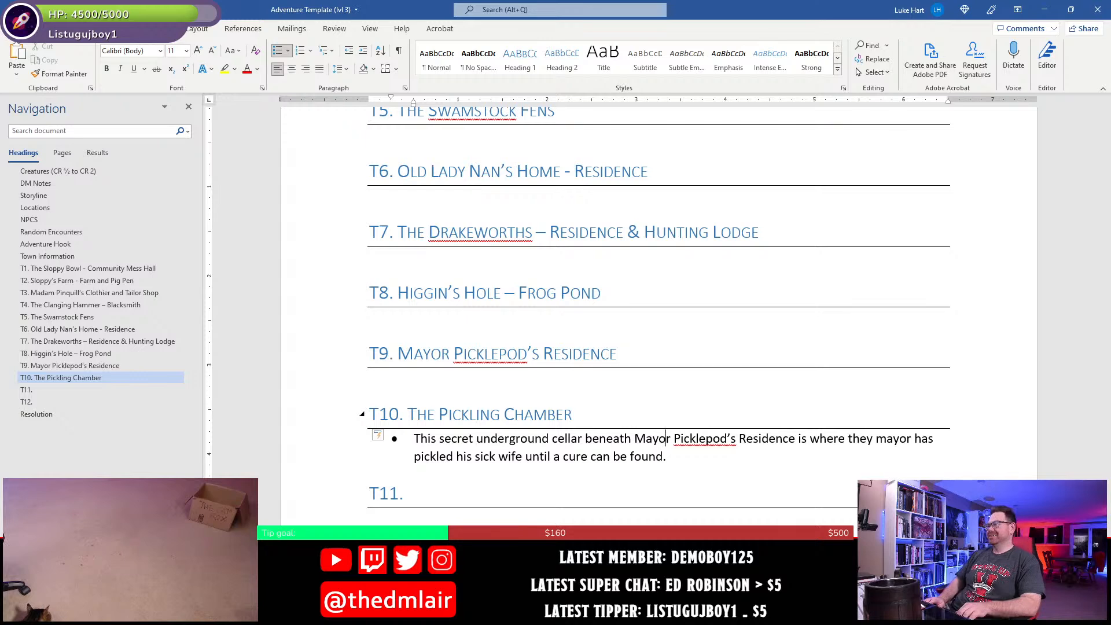
{"action": "key", "text": "Down"}
{"action": "key", "text": "Down"}
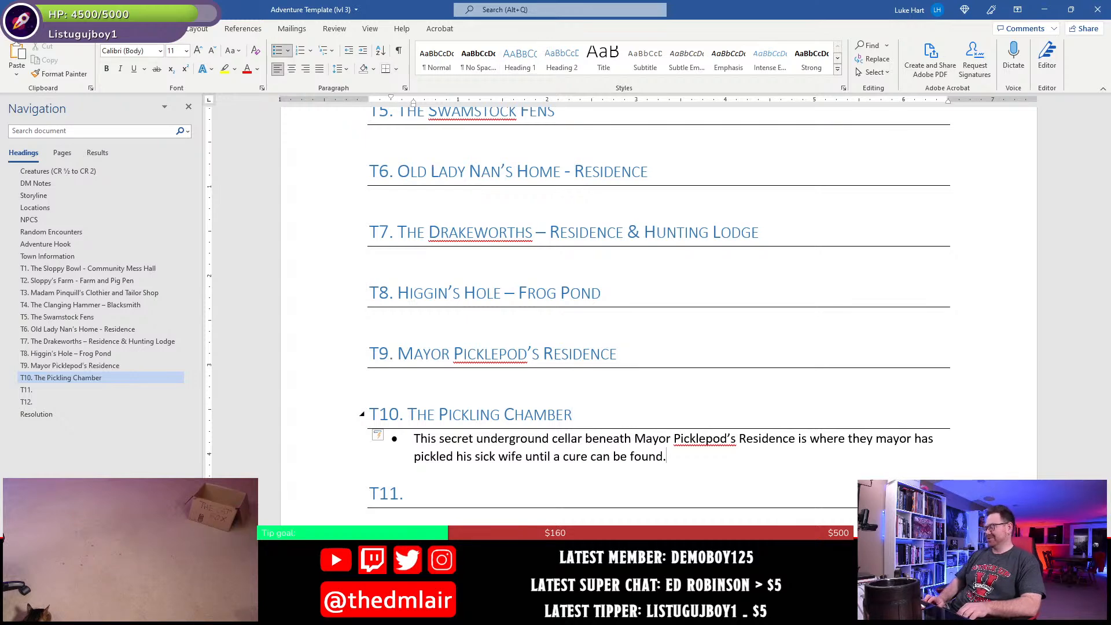
- Place the cursor at the T11 heading, switch to Photoshop and examine the furnishings of the T11 building on the town map
{"action": "scroll", "coordinate": [459, 405], "scroll_direction": "down", "scroll_amount": 2}
{"action": "left_click", "coordinate": [429, 379]}
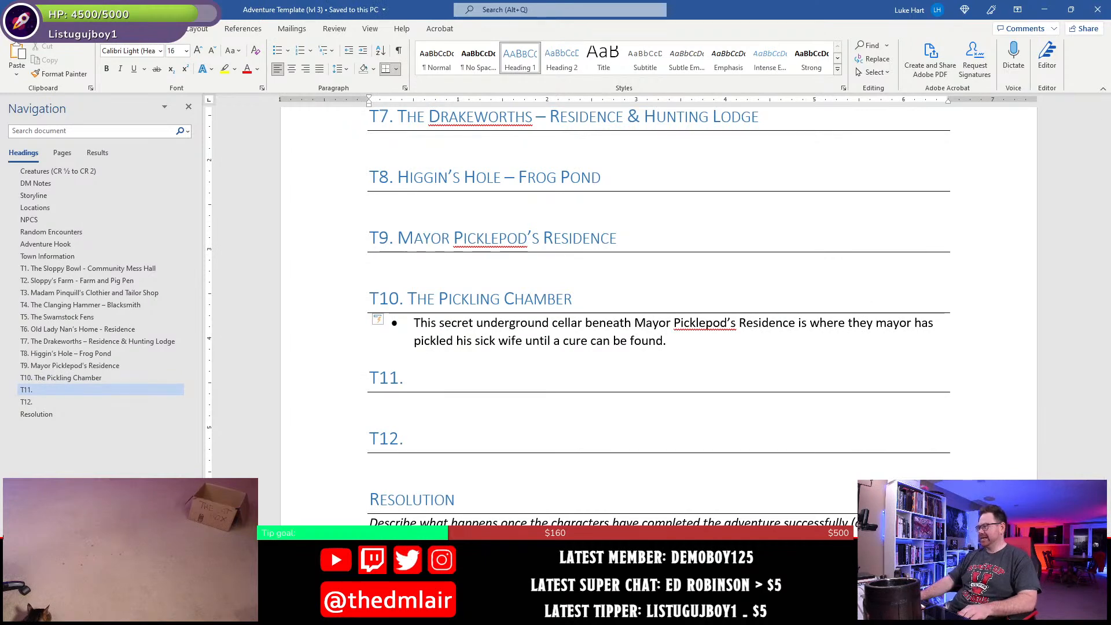
{"action": "key", "text": "alt+Tab"}
{"action": "left_click_drag", "start_coordinate": [578, 483], "coordinate": [492, 254]}
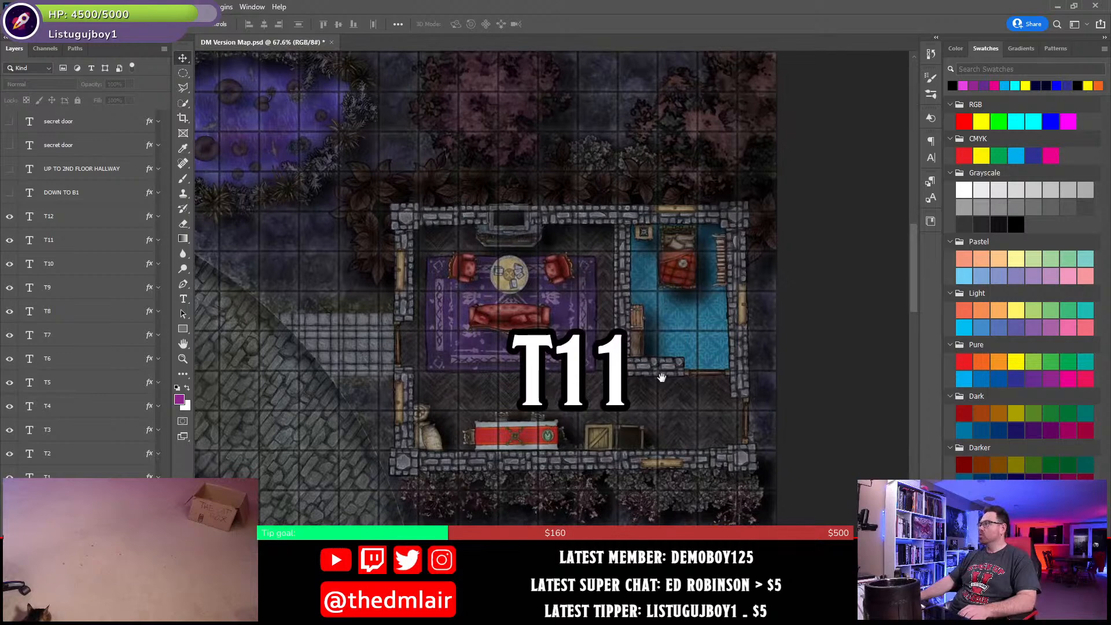
{"action": "left_click_drag", "start_coordinate": [662, 378], "coordinate": [619, 390]}
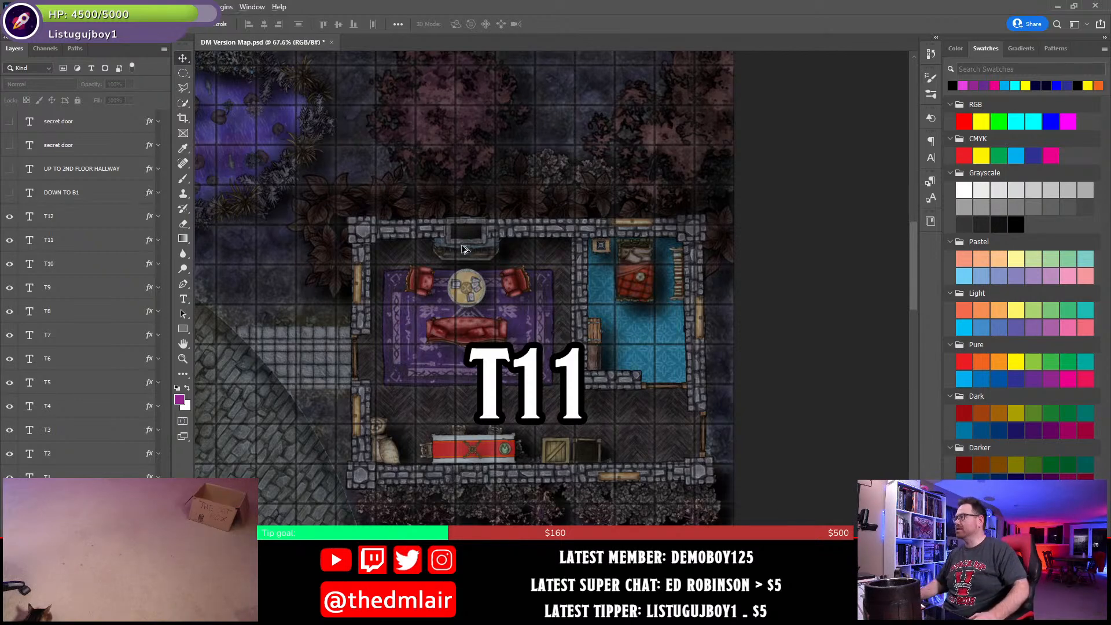
{"action": "scroll", "coordinate": [475, 242], "scroll_direction": "up", "scroll_amount": 2}
{"action": "scroll", "coordinate": [476, 238], "scroll_direction": "up", "scroll_amount": 7}
{"action": "left_click_drag", "start_coordinate": [493, 467], "coordinate": [535, 333]}
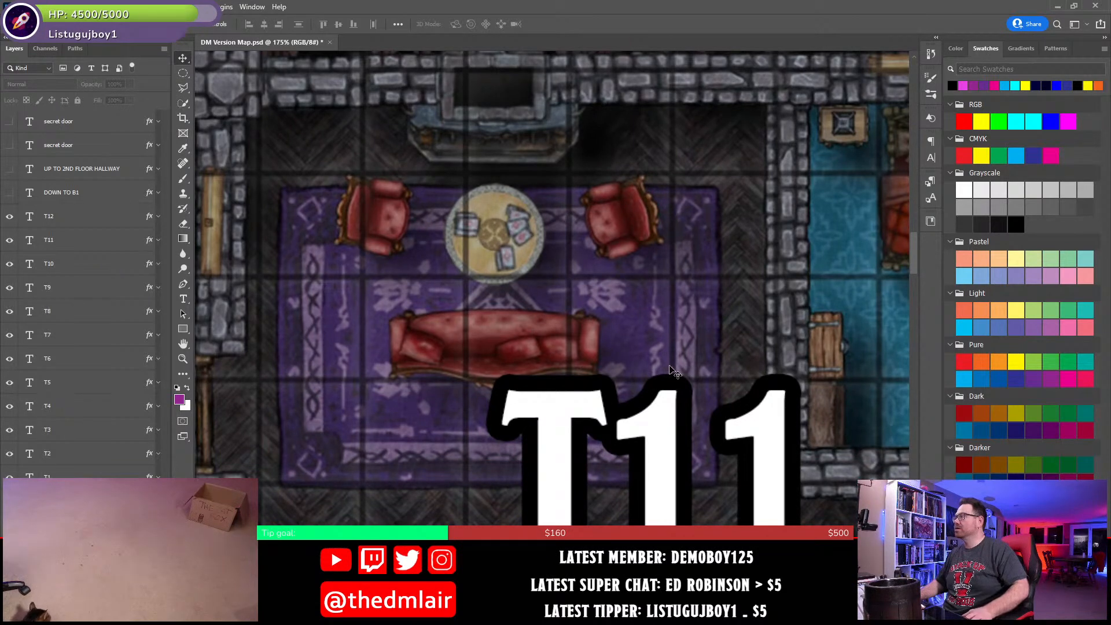
{"action": "scroll", "coordinate": [610, 363], "scroll_direction": "down", "scroll_amount": 5}
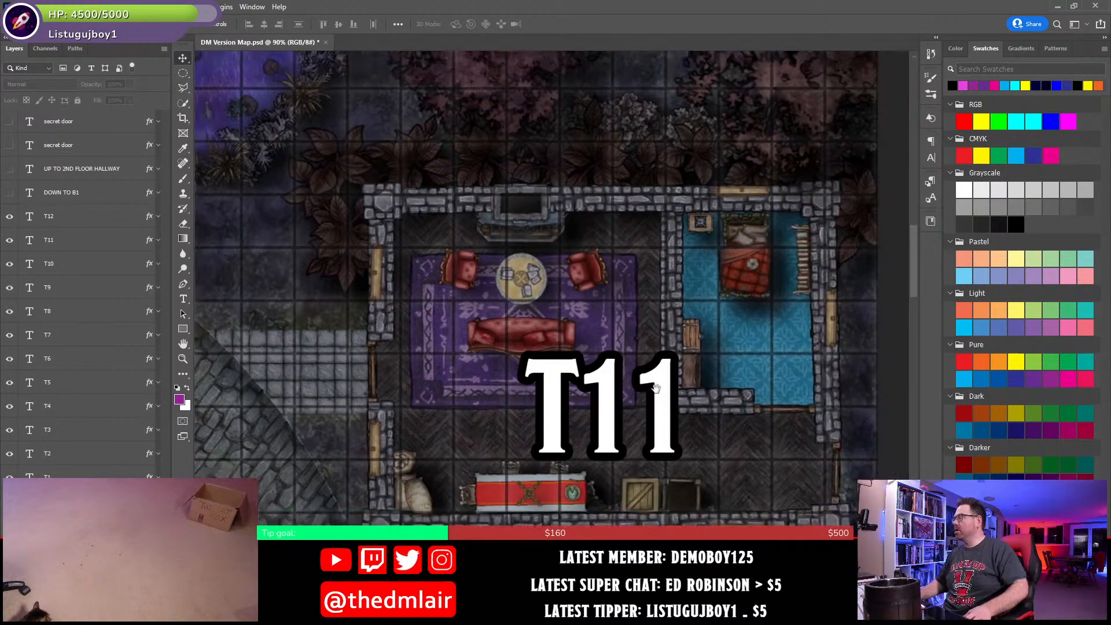
{"action": "scroll", "coordinate": [587, 373], "scroll_direction": "up", "scroll_amount": 2}
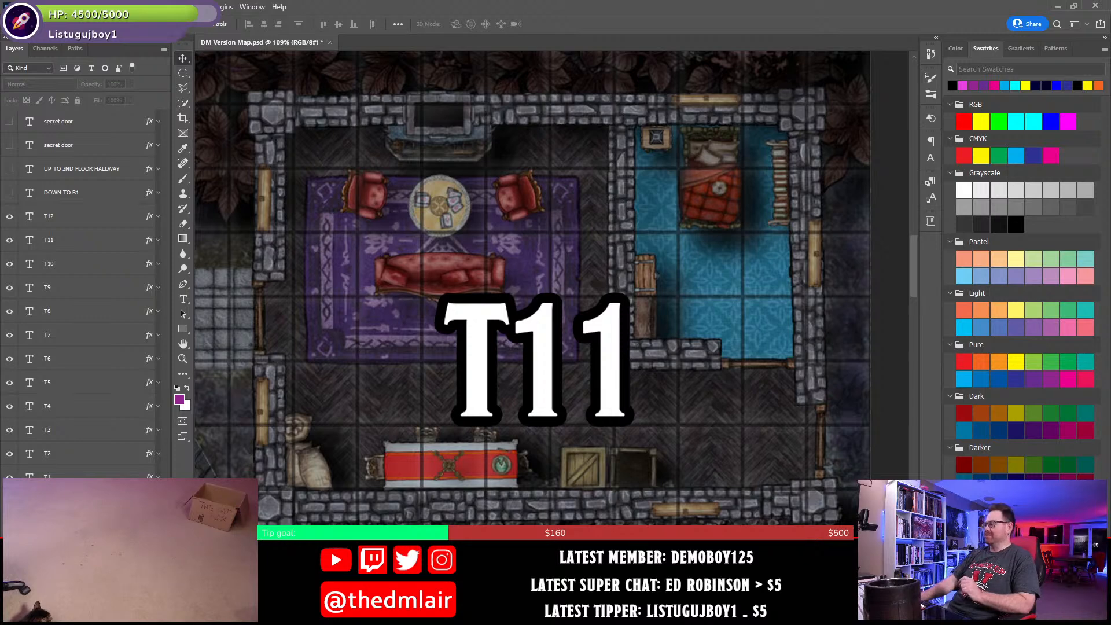
- Switch back to Word and add "– Fortune Teller" to the T11 heading
{"action": "key", "text": "alt+Tab"}
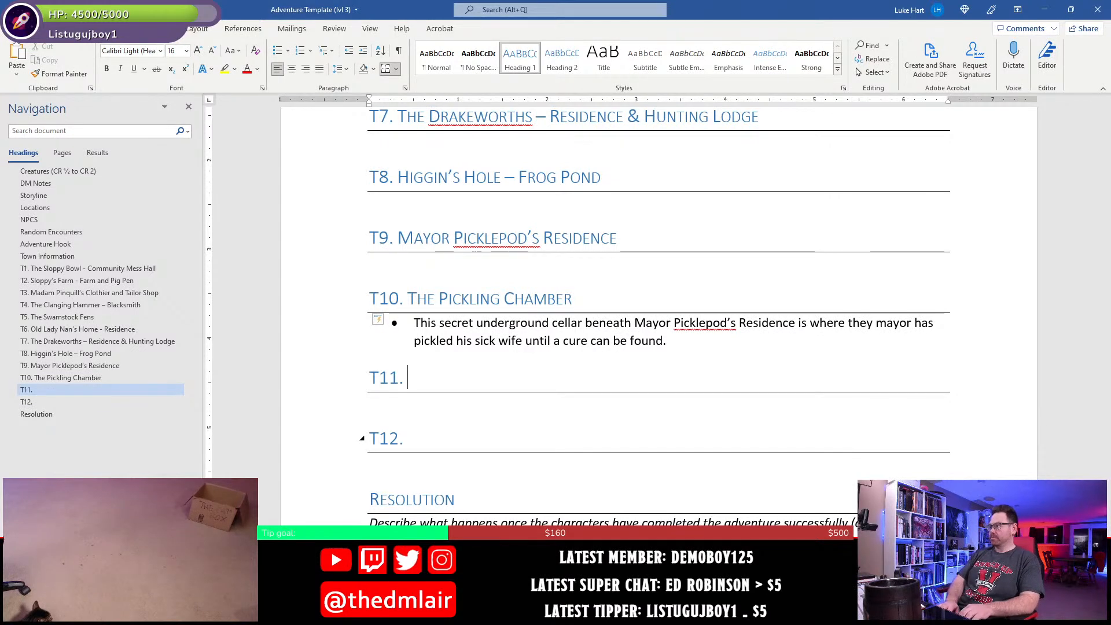
{"action": "type", "text": "0"}
{"action": "key", "text": "BackSpace"}
{"action": "type", "text": "- "}
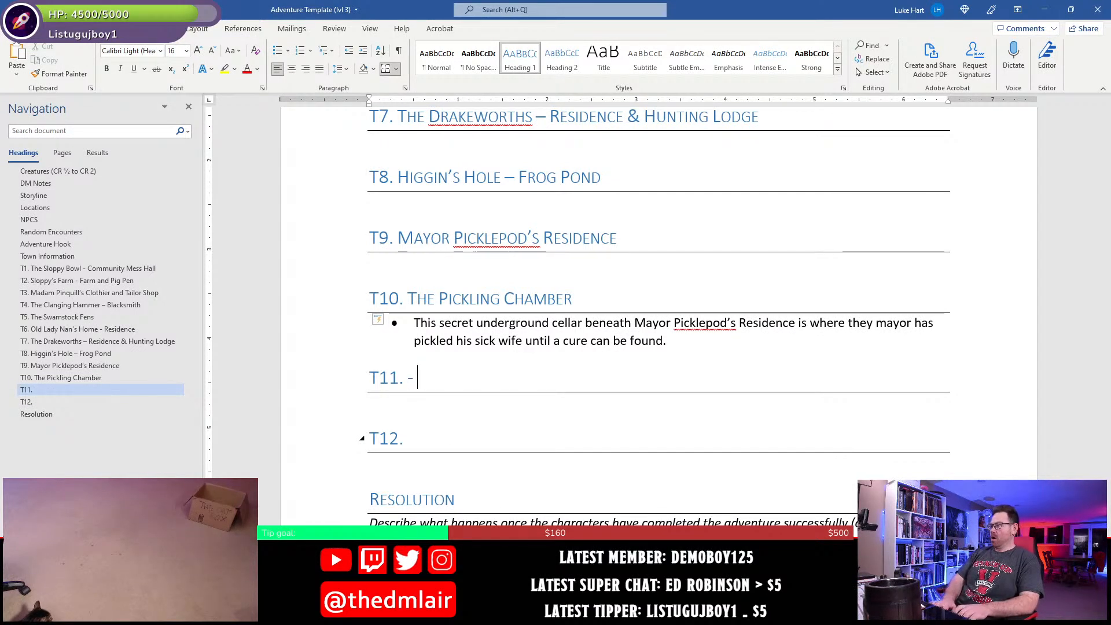
{"action": "type", "text": "Fortune "}
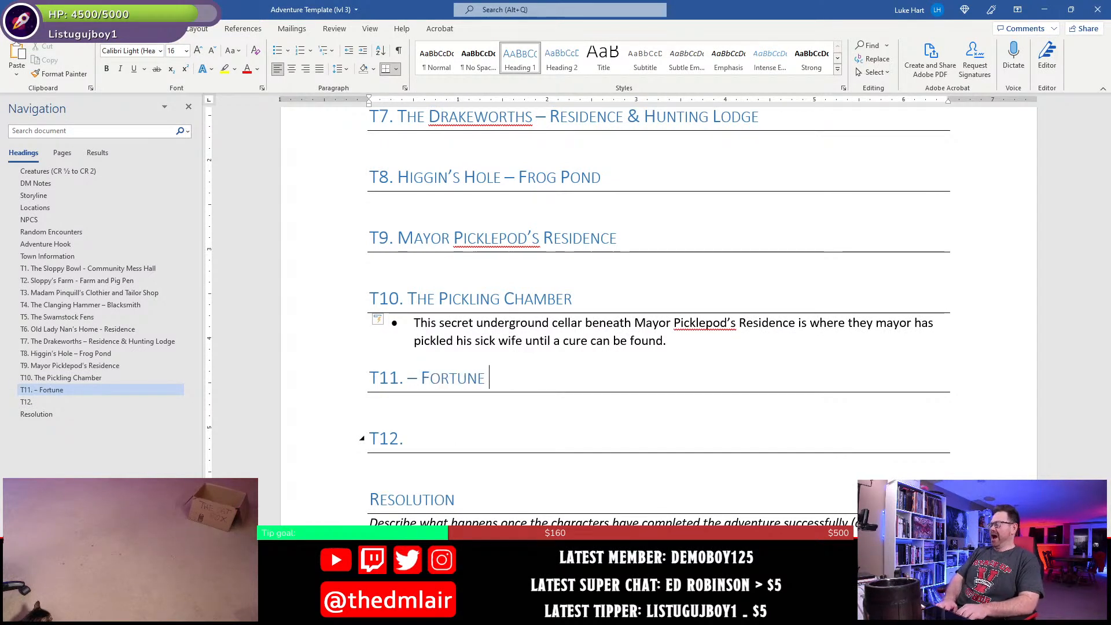
{"action": "type", "text": "Teller"}
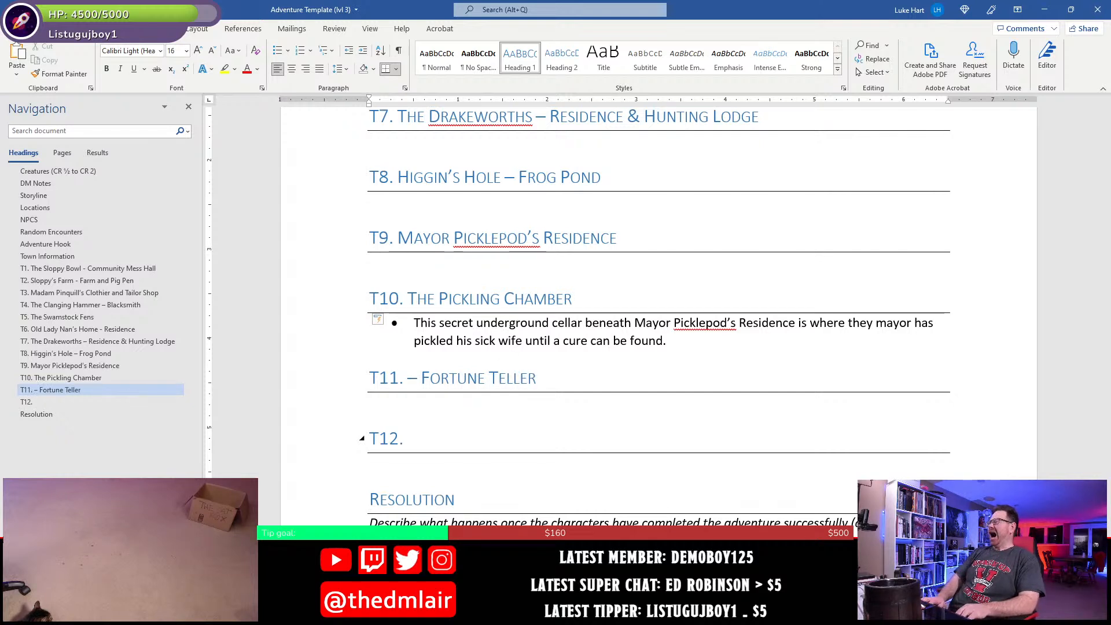
- Insert the name "Lady Orellia" before the dash in the T11 heading and save the document
{"action": "key", "text": "BackSpace"}
{"action": "key", "text": "ctrl+Left"}
{"action": "key", "text": "Left"}
{"action": "key", "text": "Left"}
{"action": "key", "text": "Left"}
{"action": "key", "text": "Left"}
{"action": "key", "text": "Left"}
{"action": "key", "text": "Left"}
{"action": "key", "text": "Left"}
{"action": "key", "text": "Left"}
{"action": "key", "text": "Left"}
{"action": "key", "text": "Left"}
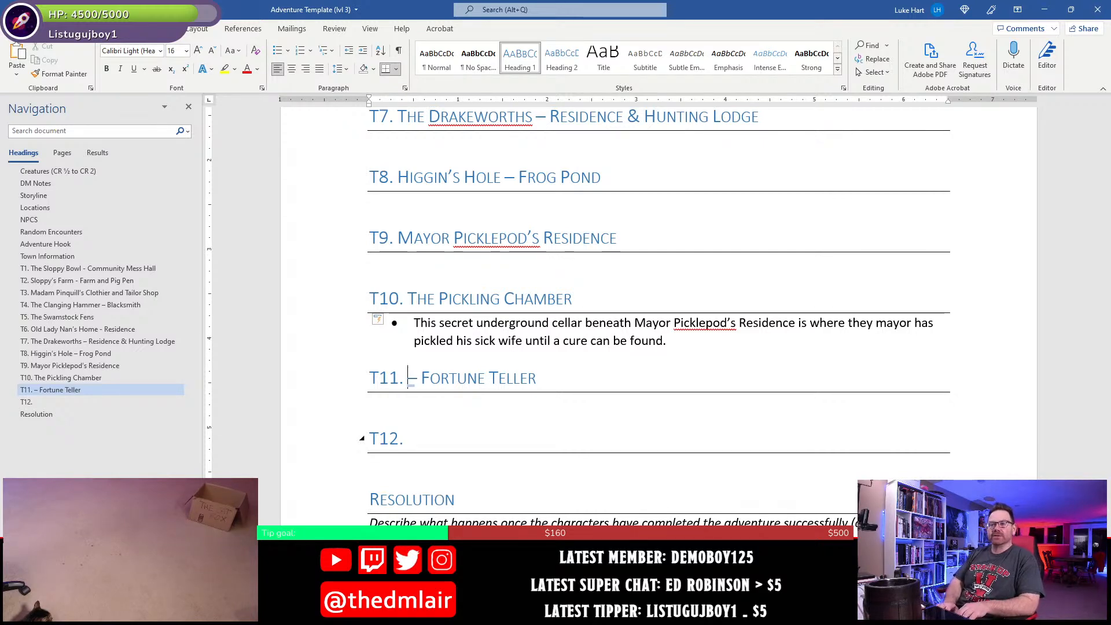
{"action": "type", "text": "Lady "}
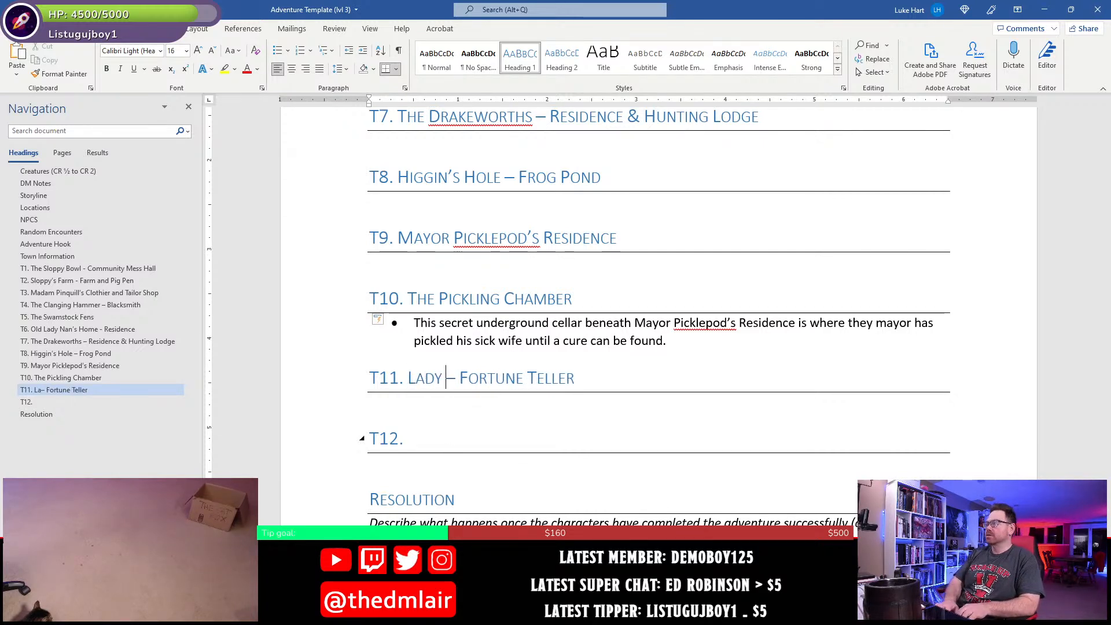
{"action": "type", "text": "Orellia"}
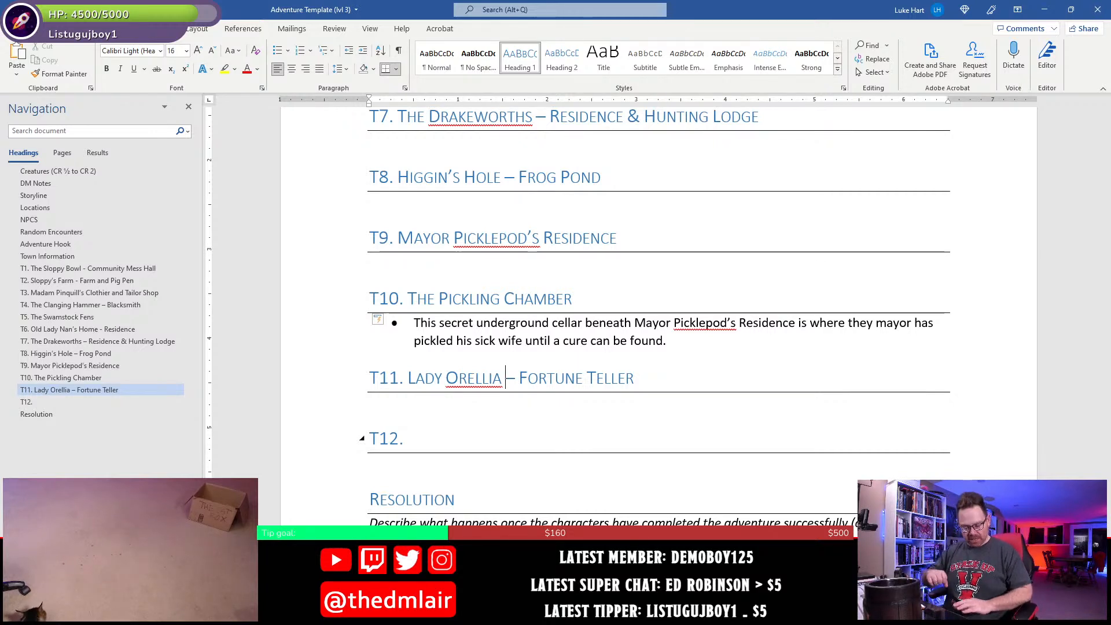
{"action": "key", "text": "ctrl+s"}
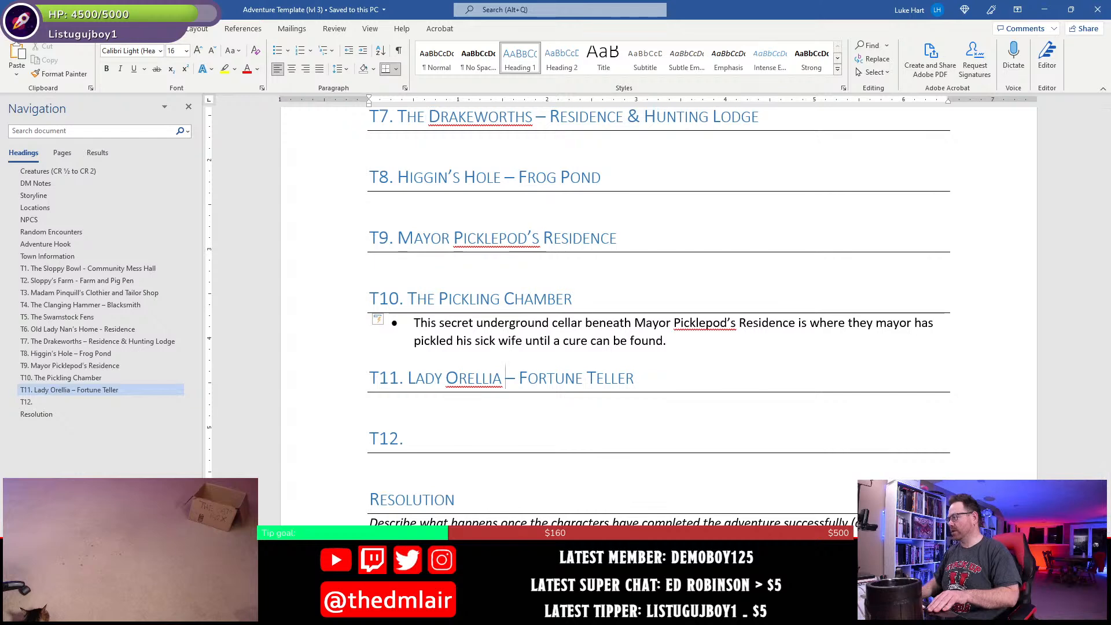
- Switch to Photoshop and examine the T12 area around the carousel in the town centre
{"action": "key", "text": "alt+Tab"}
{"action": "left_click_drag", "start_coordinate": [422, 417], "coordinate": [697, 342]}
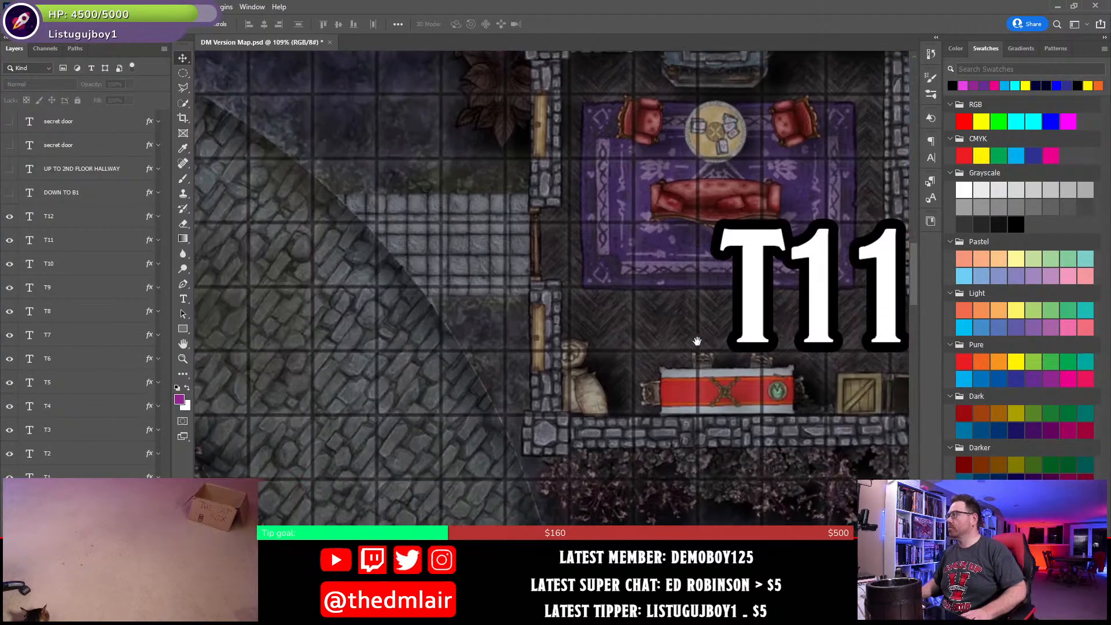
{"action": "left_click_drag", "start_coordinate": [482, 347], "coordinate": [774, 280]}
{"action": "left_click_drag", "start_coordinate": [567, 313], "coordinate": [757, 292]}
{"action": "left_click_drag", "start_coordinate": [445, 405], "coordinate": [667, 292]}
{"action": "left_click_drag", "start_coordinate": [573, 346], "coordinate": [617, 341]}
{"action": "scroll", "coordinate": [617, 342], "scroll_direction": "down", "scroll_amount": 6}
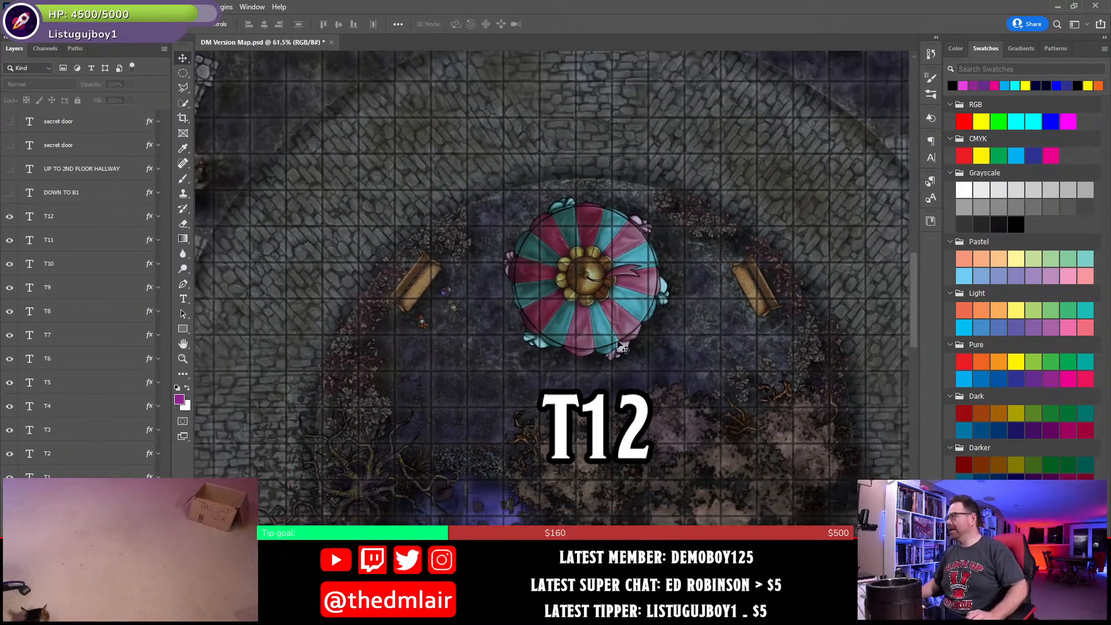
{"action": "left_click_drag", "start_coordinate": [710, 385], "coordinate": [669, 293]}
{"action": "scroll", "coordinate": [438, 302], "scroll_direction": "up", "scroll_amount": 4}
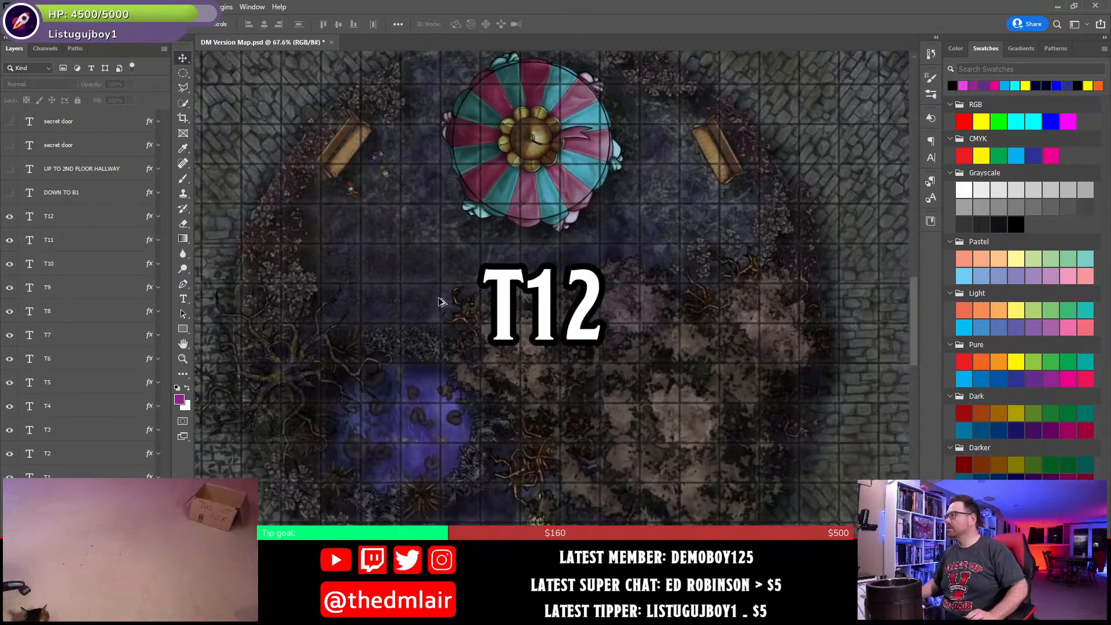
- Inspect the bench, small figures and statue inside the T12 circle, and fit the whole town map in view
{"action": "scroll", "coordinate": [378, 179], "scroll_direction": "up", "scroll_amount": 7}
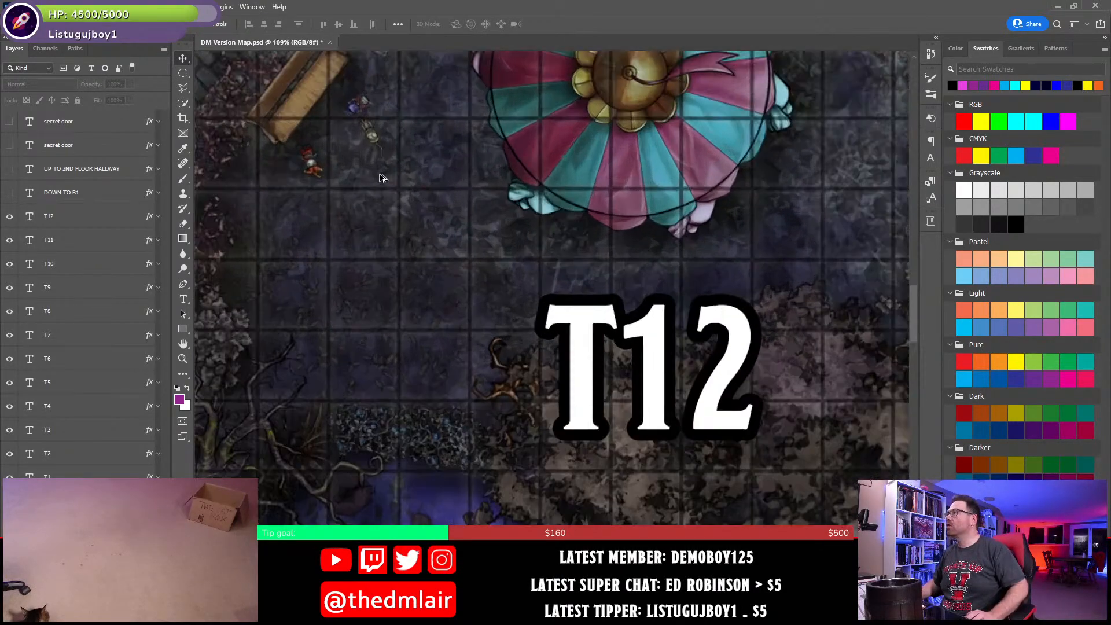
{"action": "left_click_drag", "start_coordinate": [298, 84], "coordinate": [491, 247]}
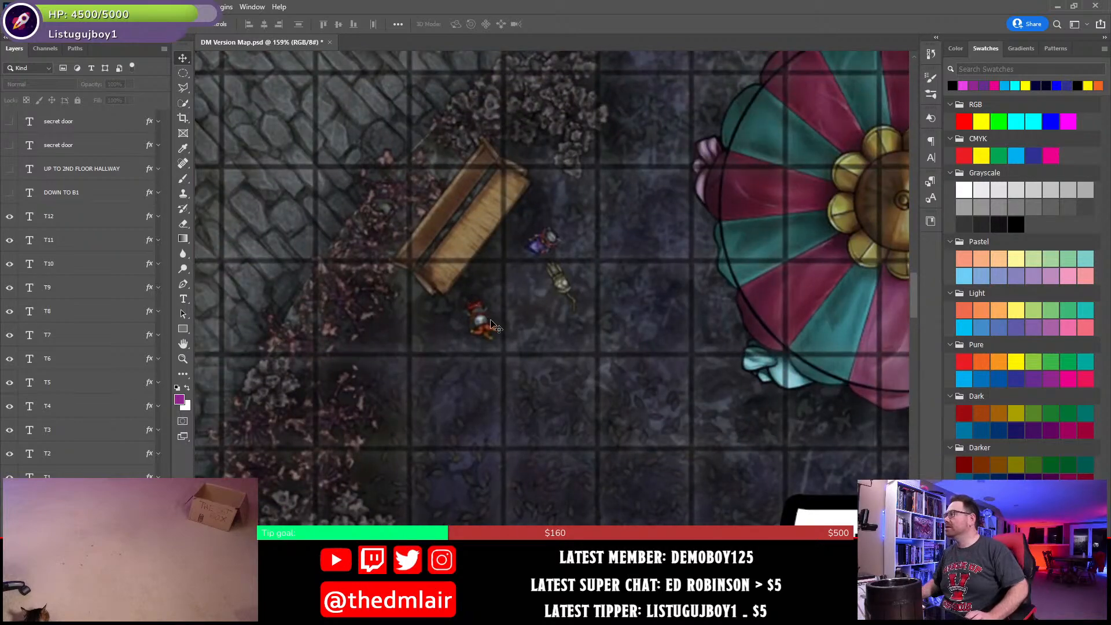
{"action": "left_click_drag", "start_coordinate": [638, 443], "coordinate": [414, 67]}
{"action": "mouse_move", "coordinate": [550, 561]}
{"action": "left_mouse_down"}
{"action": "mouse_move", "coordinate": [501, 422]}
{"action": "mouse_move", "coordinate": [536, 243]}
{"action": "left_mouse_up"}
{"action": "left_click_drag", "start_coordinate": [764, 376], "coordinate": [627, 327]}
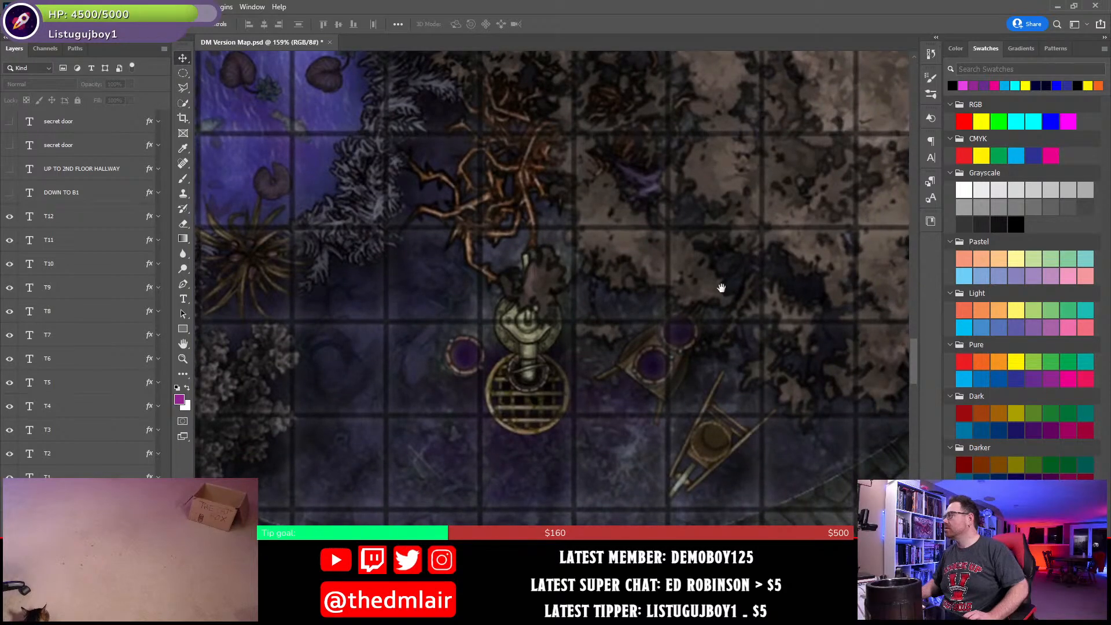
{"action": "scroll", "coordinate": [579, 240], "scroll_direction": "down", "scroll_amount": 7}
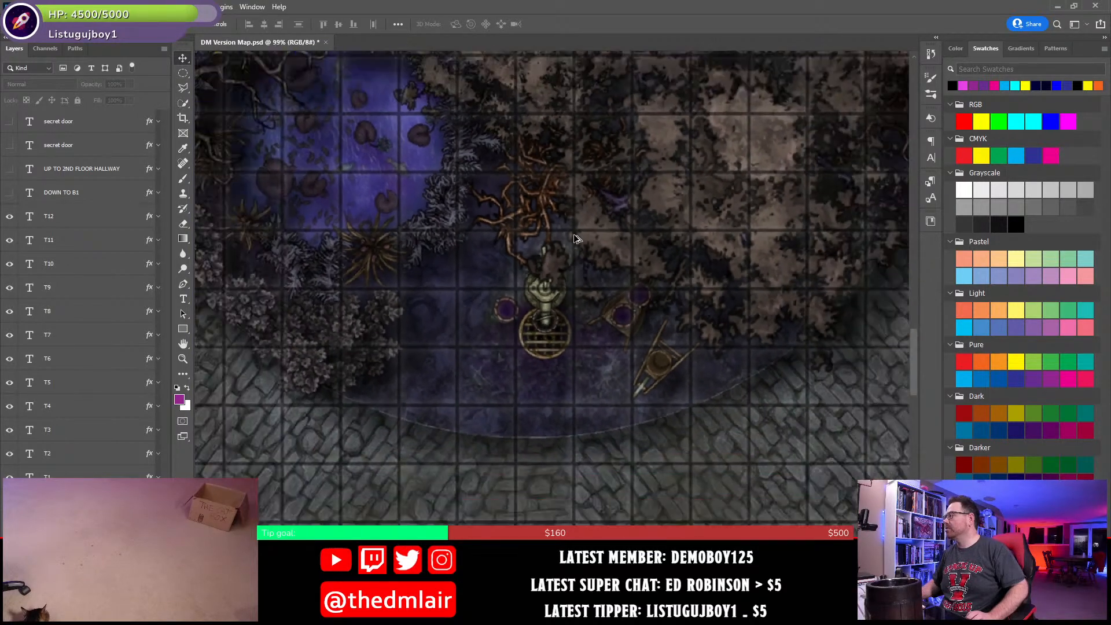
{"action": "left_click_drag", "start_coordinate": [430, 173], "coordinate": [513, 427]}
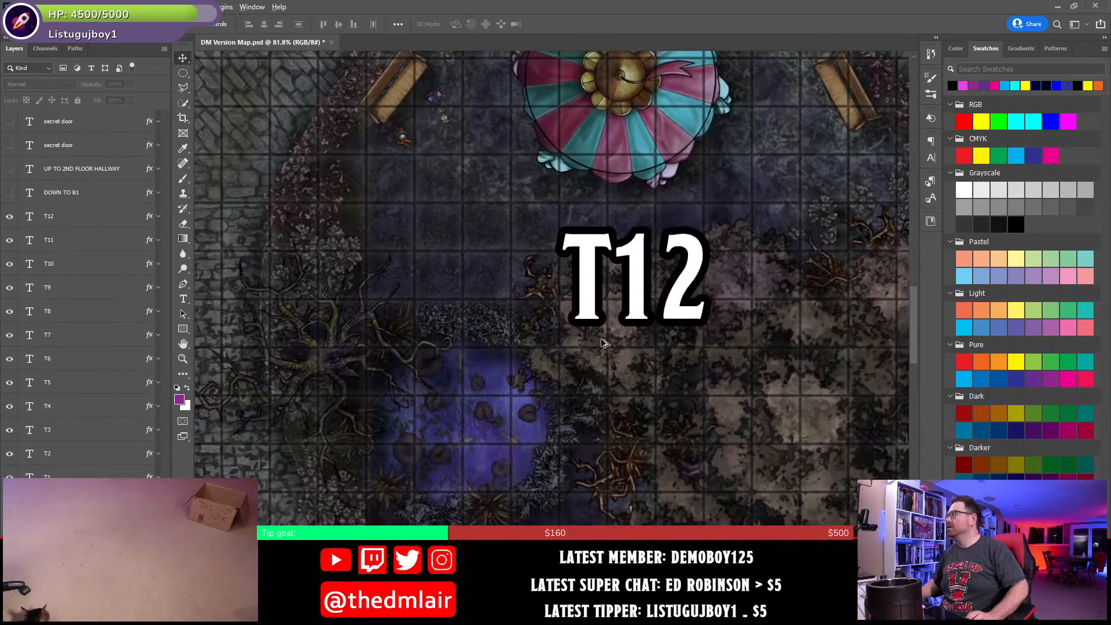
{"action": "scroll", "coordinate": [600, 338], "scroll_direction": "down", "scroll_amount": 3}
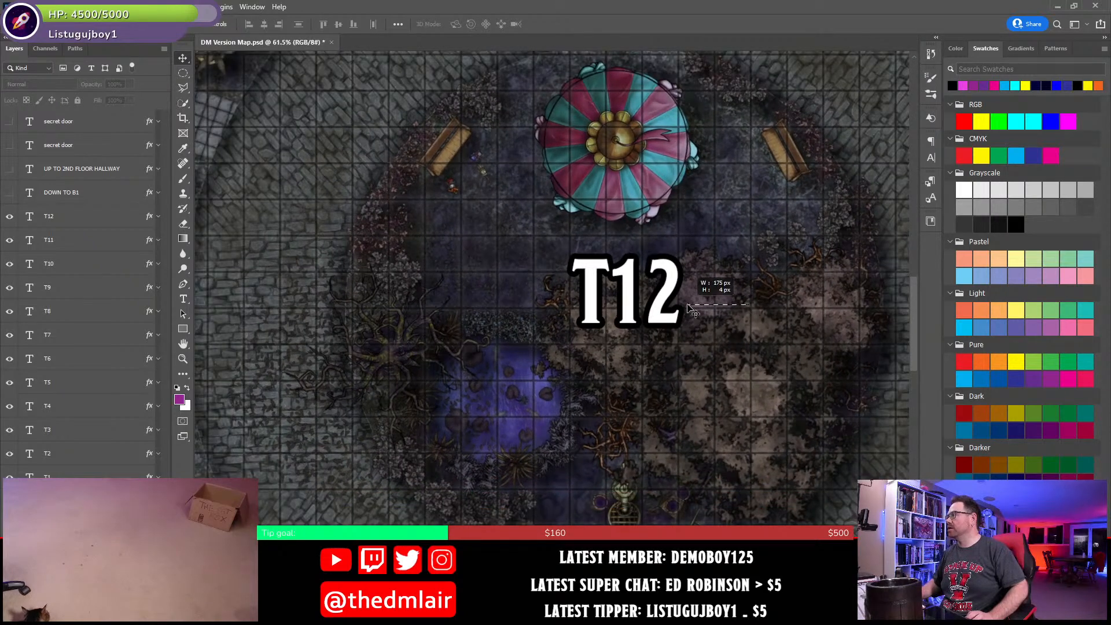
{"action": "mouse_move", "coordinate": [727, 289]}
{"action": "left_mouse_down"}
{"action": "mouse_move", "coordinate": [671, 312]}
{"action": "mouse_move", "coordinate": [726, 294]}
{"action": "left_mouse_up"}
{"action": "left_click", "coordinate": [723, 291]}
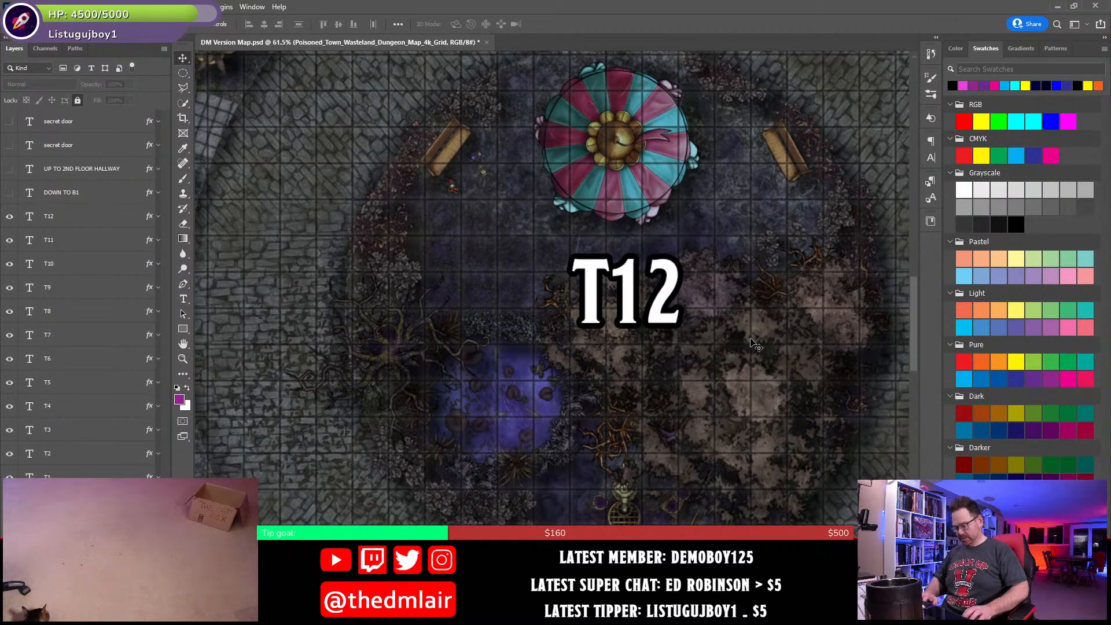
{"action": "key", "text": "ctrl+0"}
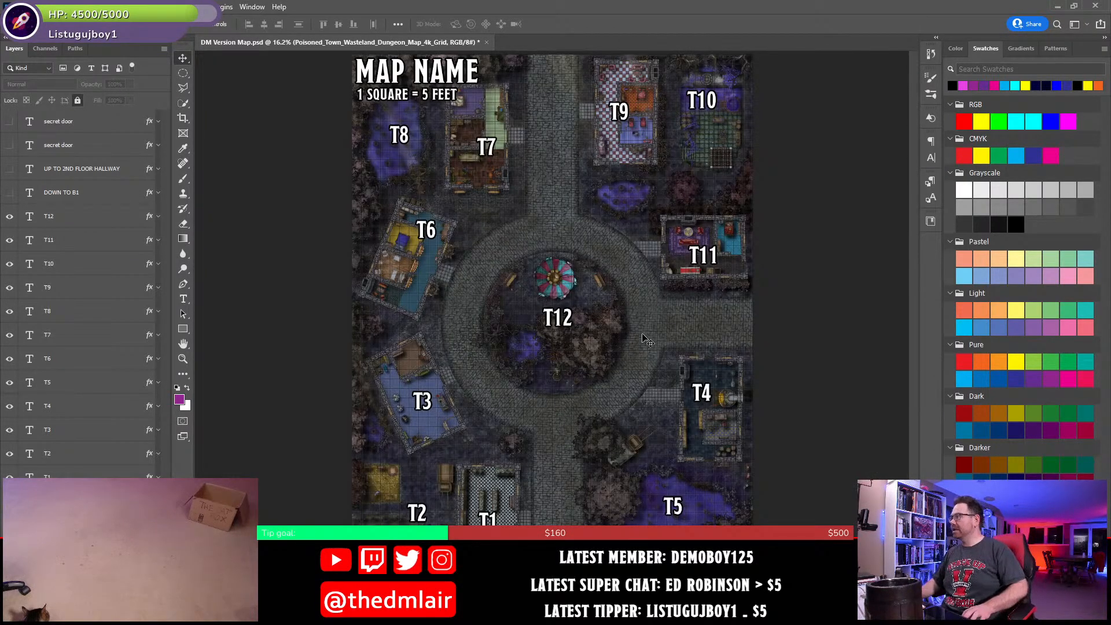
{"action": "mouse_move", "coordinate": [626, 340]}
{"action": "left_mouse_down"}
{"action": "mouse_move", "coordinate": [654, 357]}
{"action": "mouse_move", "coordinate": [624, 306]}
{"action": "mouse_move", "coordinate": [625, 395]}
{"action": "mouse_move", "coordinate": [654, 362]}
{"action": "mouse_move", "coordinate": [592, 366]}
{"action": "mouse_move", "coordinate": [647, 325]}
{"action": "mouse_move", "coordinate": [620, 333]}
{"action": "left_mouse_up"}
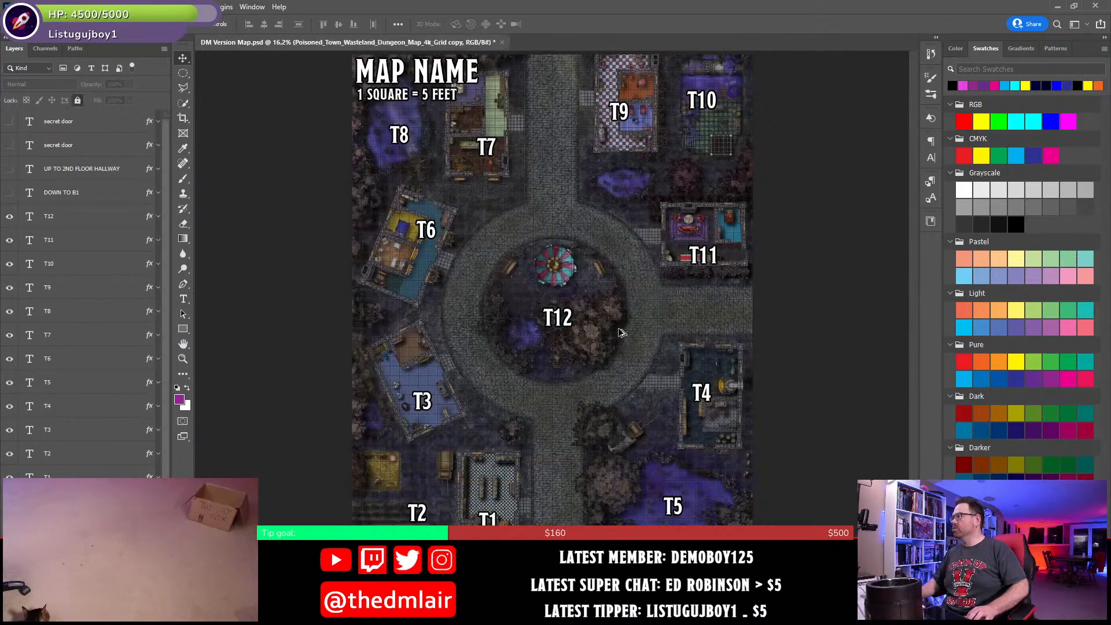
{"action": "key", "text": "Delete"}
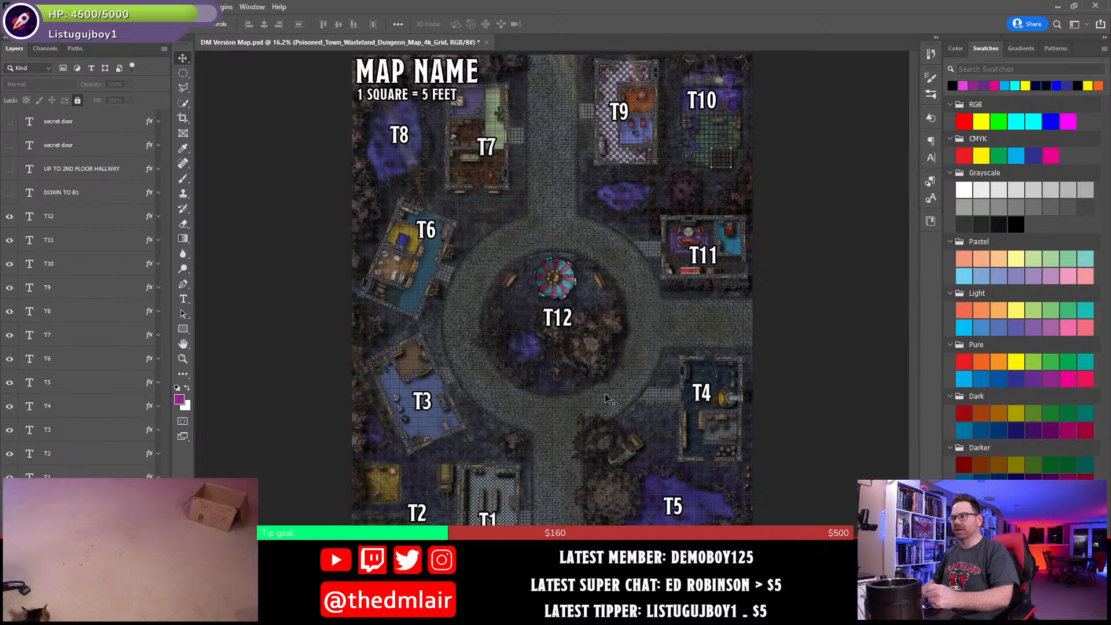
{"action": "left_click", "coordinate": [595, 361]}
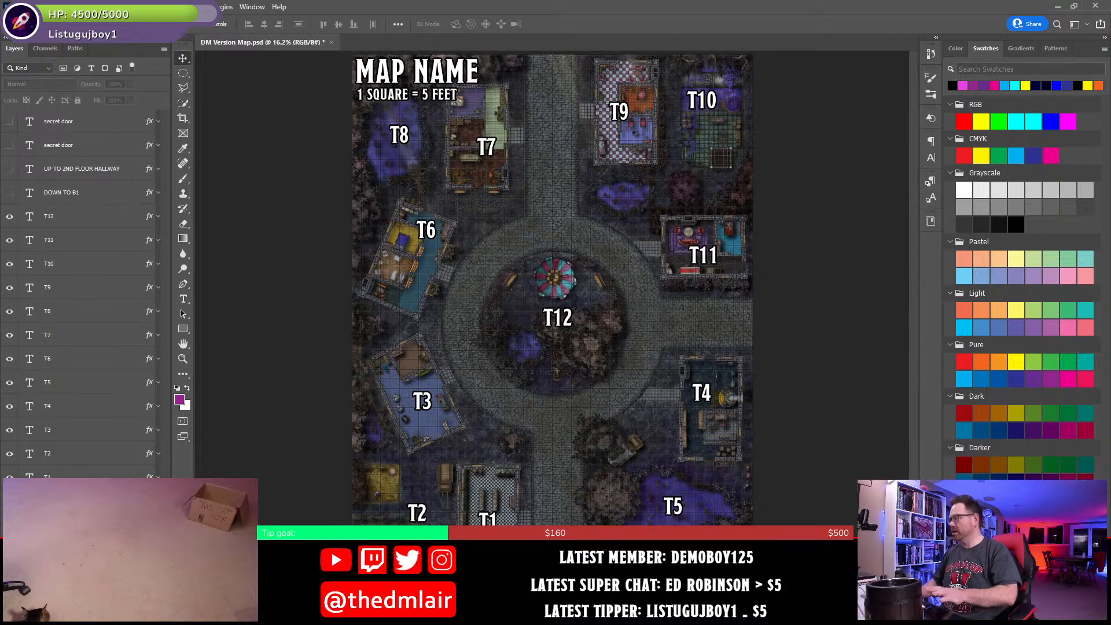
- Switch back to Word, complete the T12 heading with the name "The Carousel" and save the document
{"action": "key", "text": "alt+Tab"}
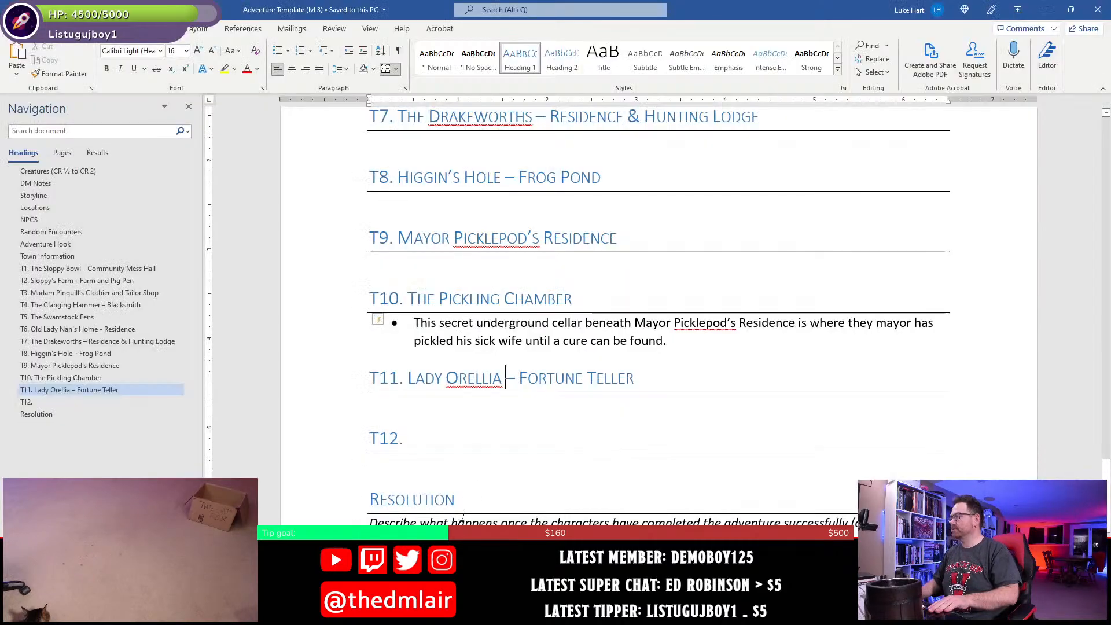
{"action": "left_click", "coordinate": [458, 437]}
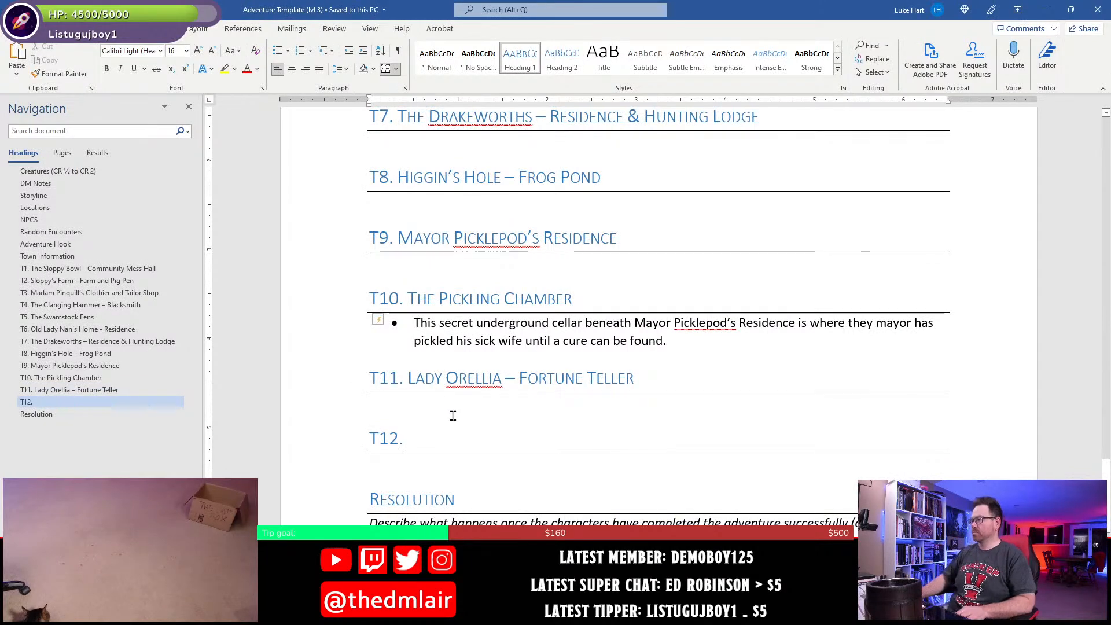
{"action": "type", "text": "T12"}
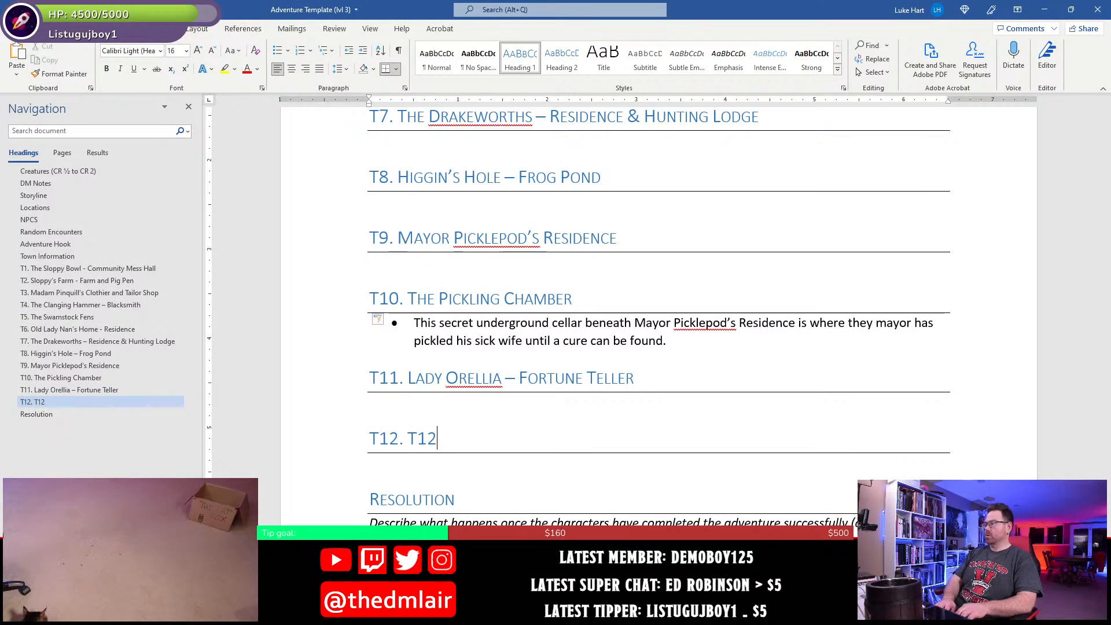
{"action": "key", "text": "BackSpace"}
{"action": "key", "text": "BackSpace"}
{"action": "key", "text": "BackSpace"}
{"action": "type", "text": "The "}
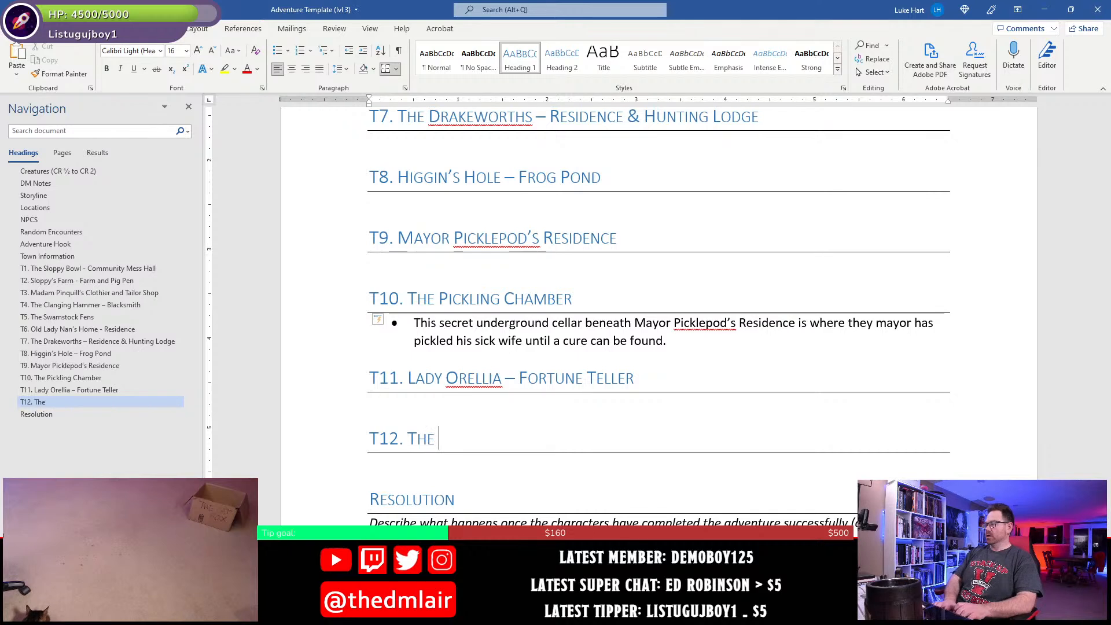
{"action": "type", "text": "Carousel"}
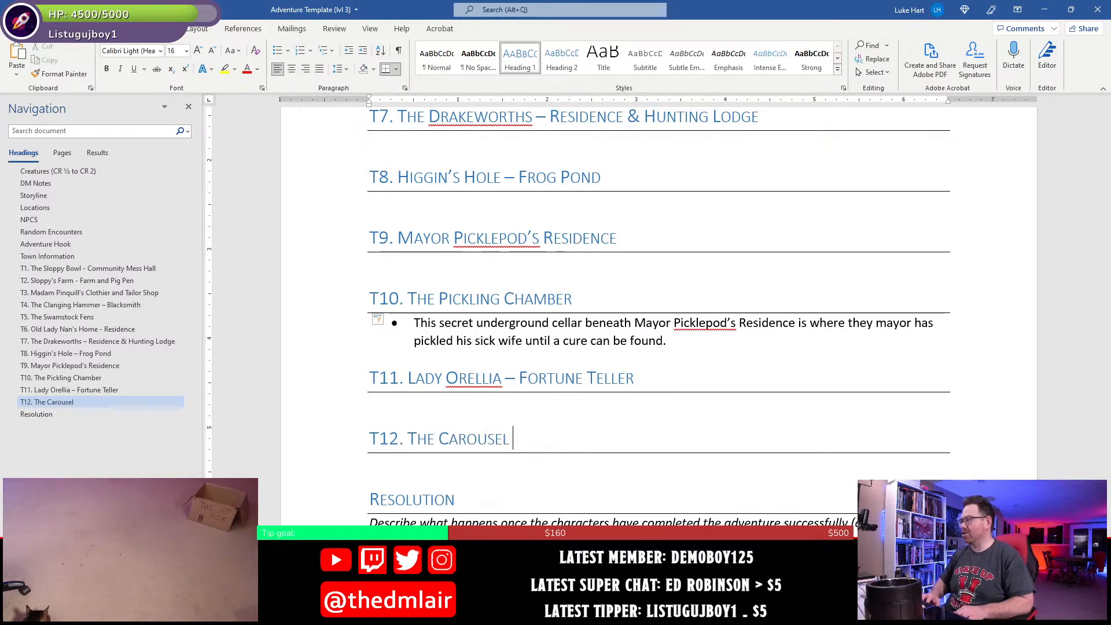
{"action": "key", "text": "BackSpace"}
{"action": "key", "text": "Down"}
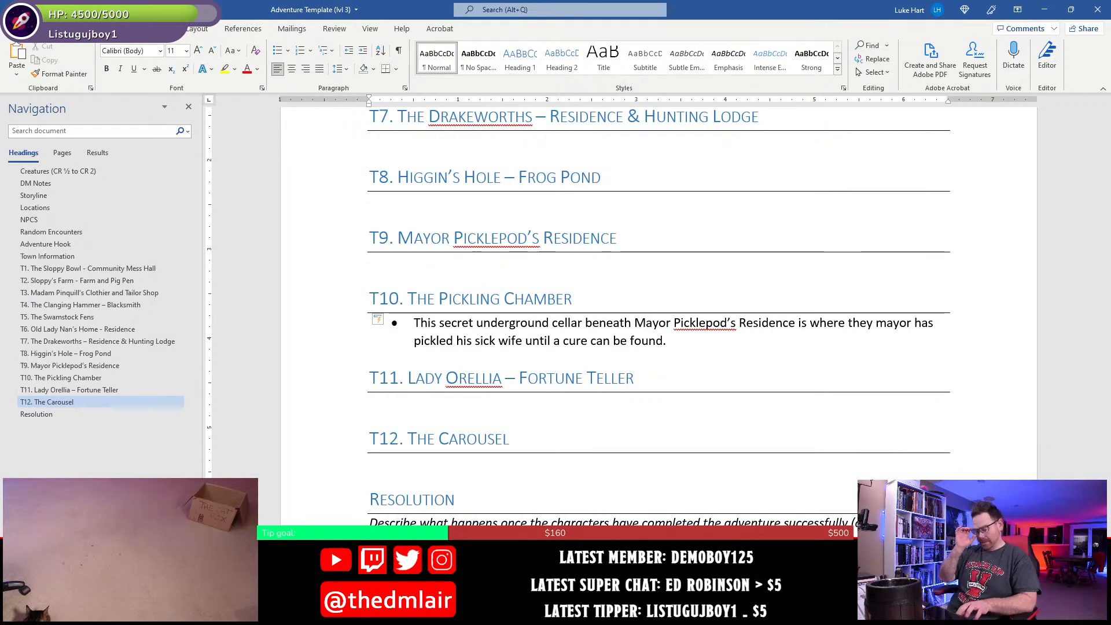
{"action": "key", "text": "ctrl+s"}
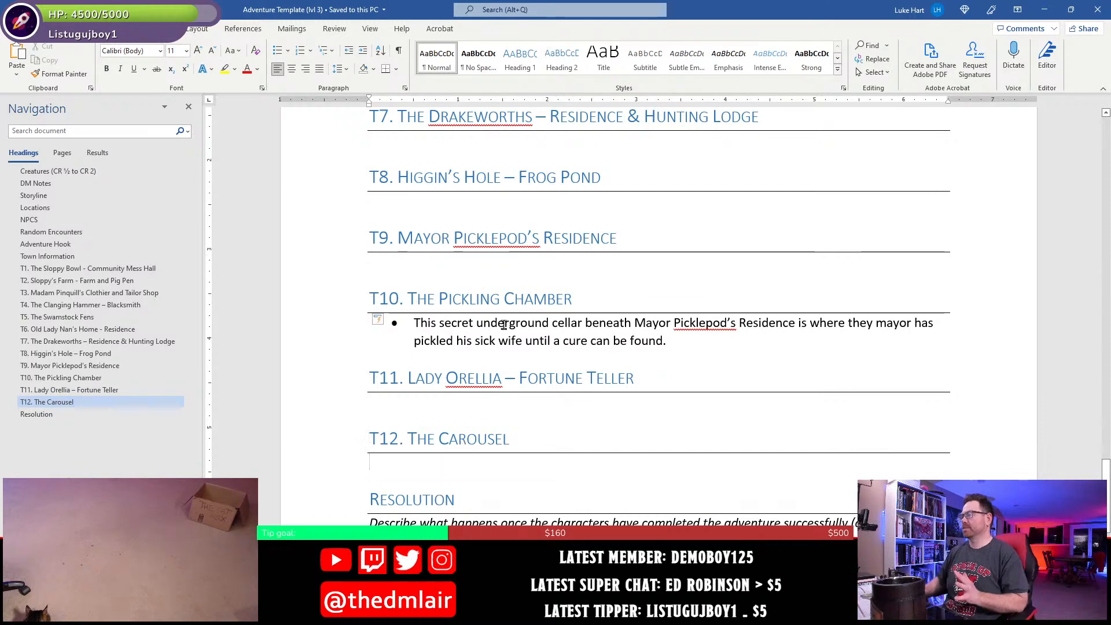
- Review the headings and storyline back up to the Creatures section with its encounter table, glancing at the town map in Photoshop
{"action": "scroll", "coordinate": [594, 448], "scroll_direction": "up", "scroll_amount": 2}
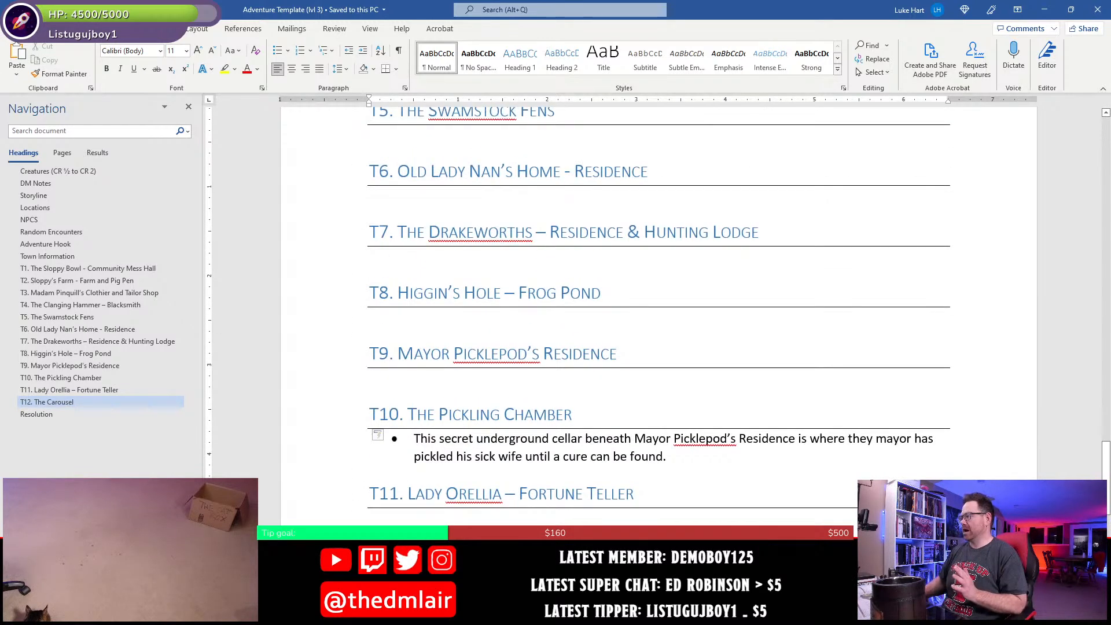
{"action": "key", "text": "alt+Tab"}
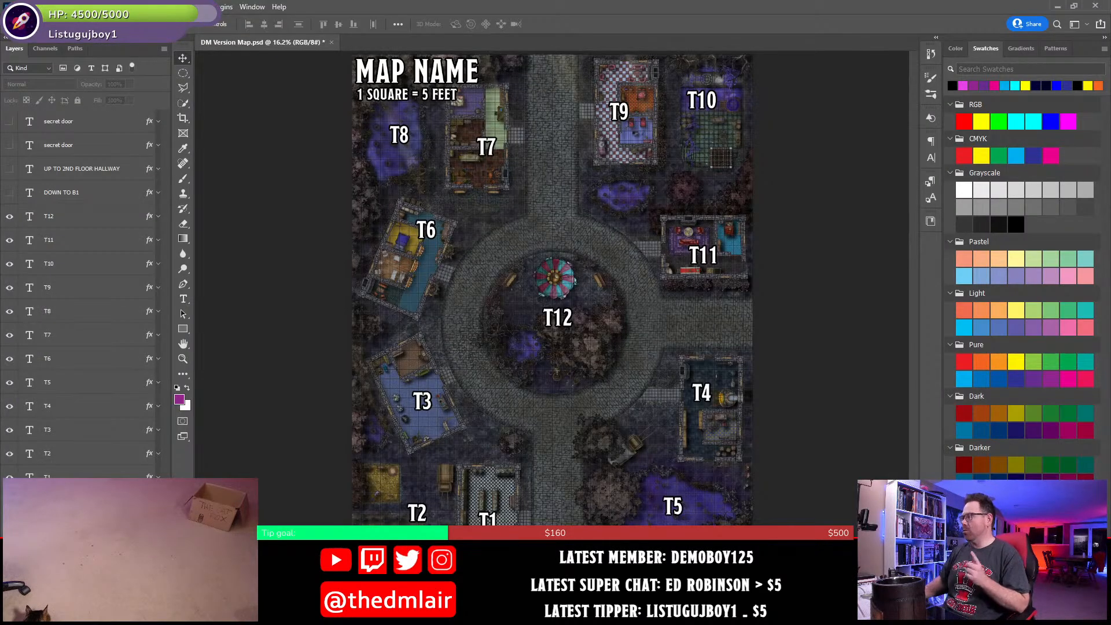
{"action": "key", "text": "alt+Tab"}
{"action": "scroll", "coordinate": [527, 415], "scroll_direction": "up", "scroll_amount": 10}
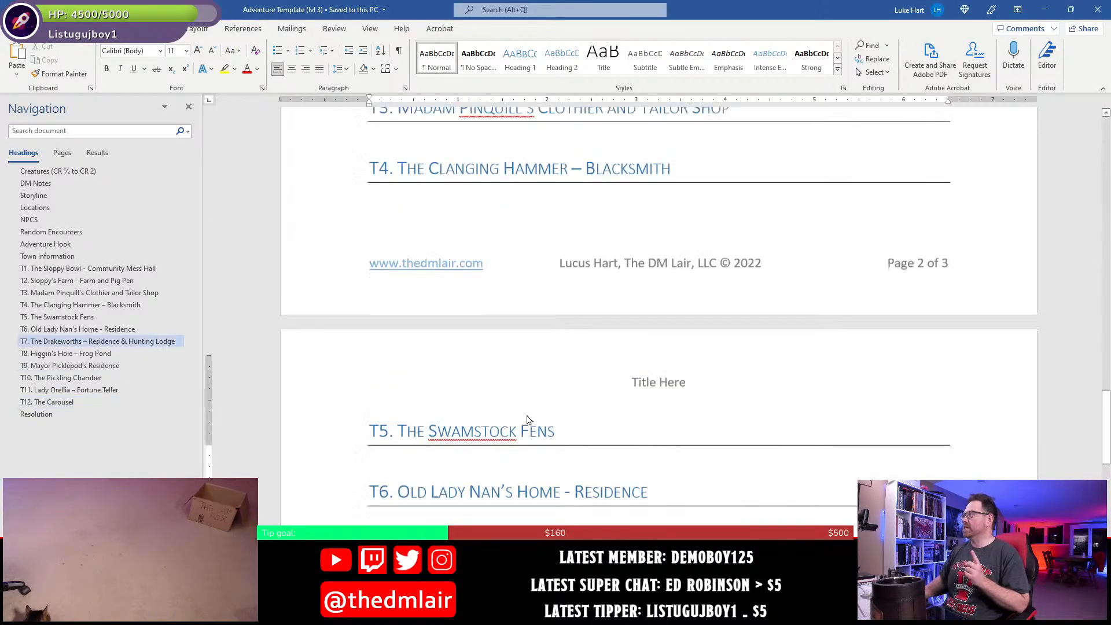
{"action": "scroll", "coordinate": [527, 415], "scroll_direction": "up", "scroll_amount": 15}
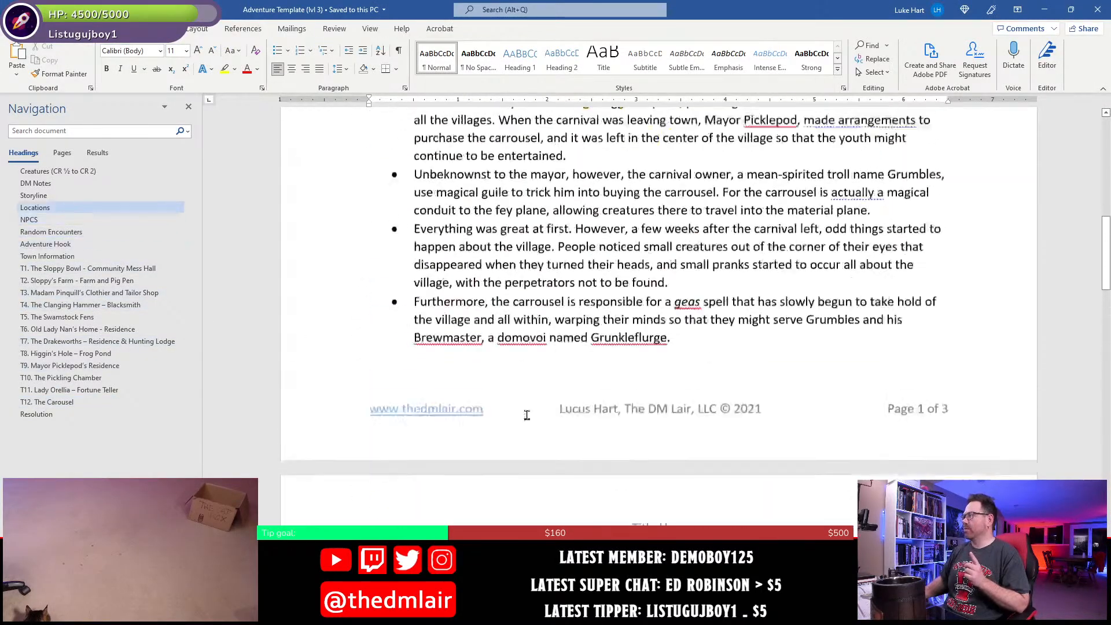
{"action": "left_click", "coordinate": [84, 172]}
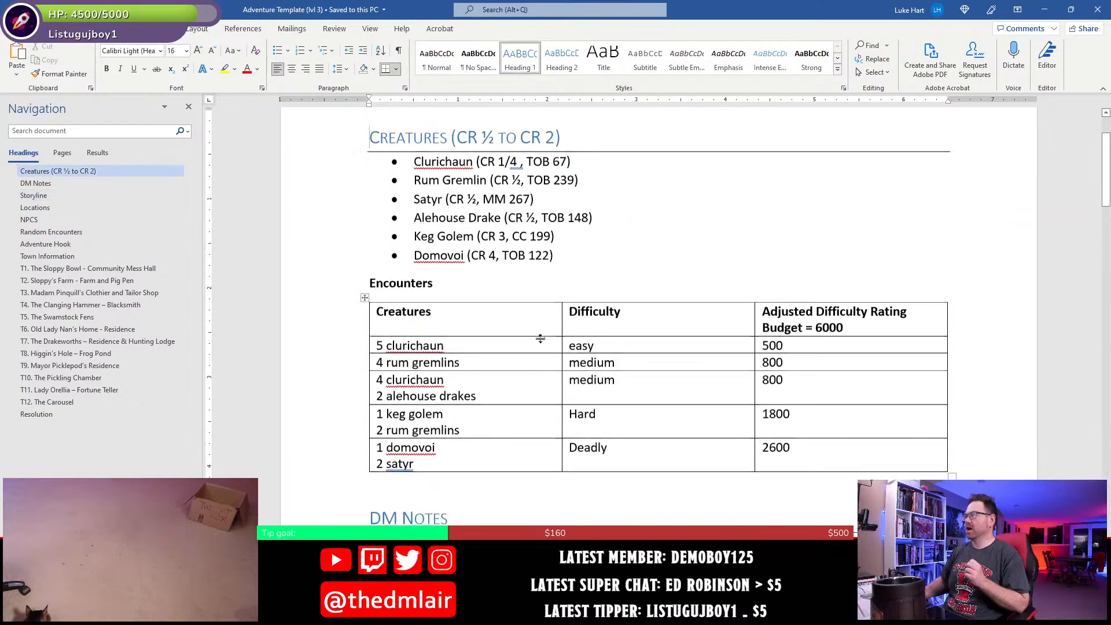
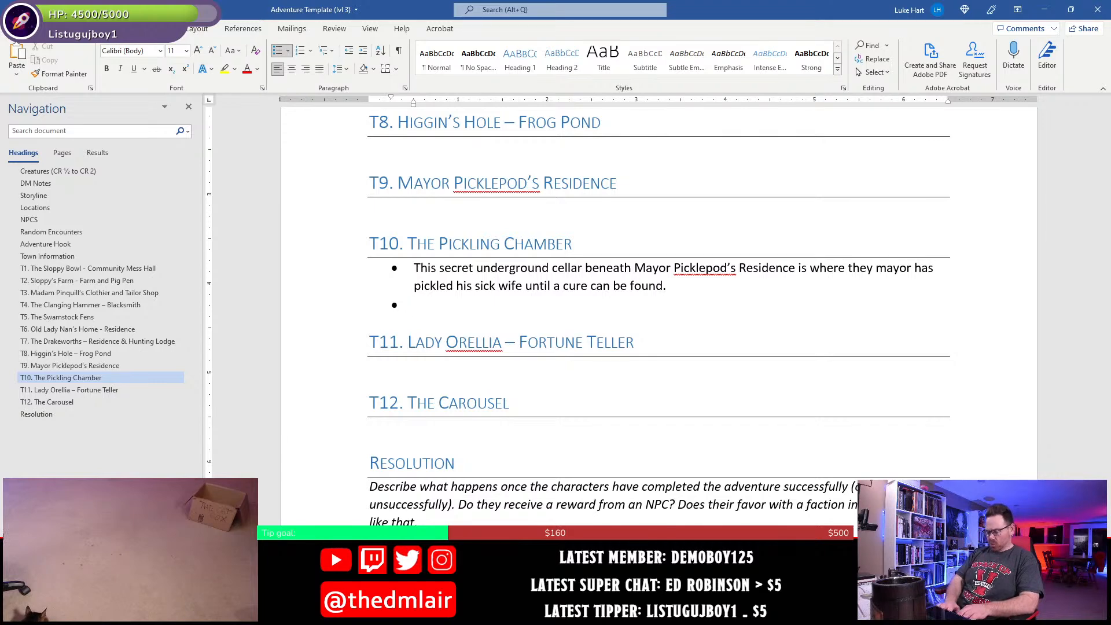
- Paste the copied creatures under the T10 description and join them into one bullet reading "1 domovoi and 2 satyr"
{"action": "type", "text": "1 domovoi 2 satyr"}
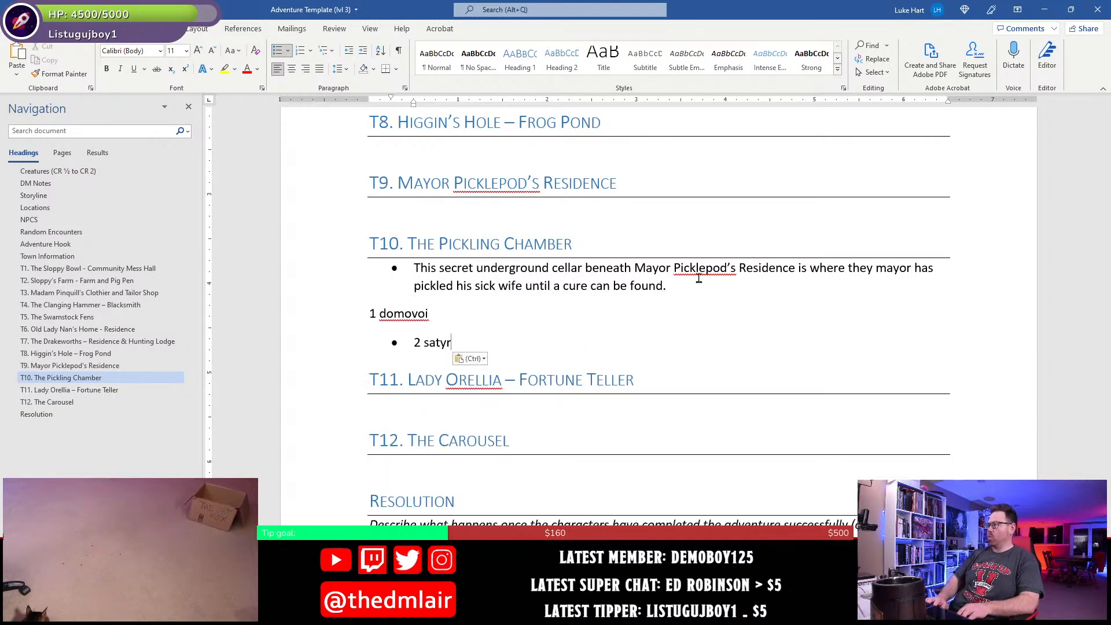
{"action": "key", "text": "Up"}
{"action": "key", "text": "Home"}
{"action": "key", "text": "BackSpace"}
{"action": "key", "text": "Return"}
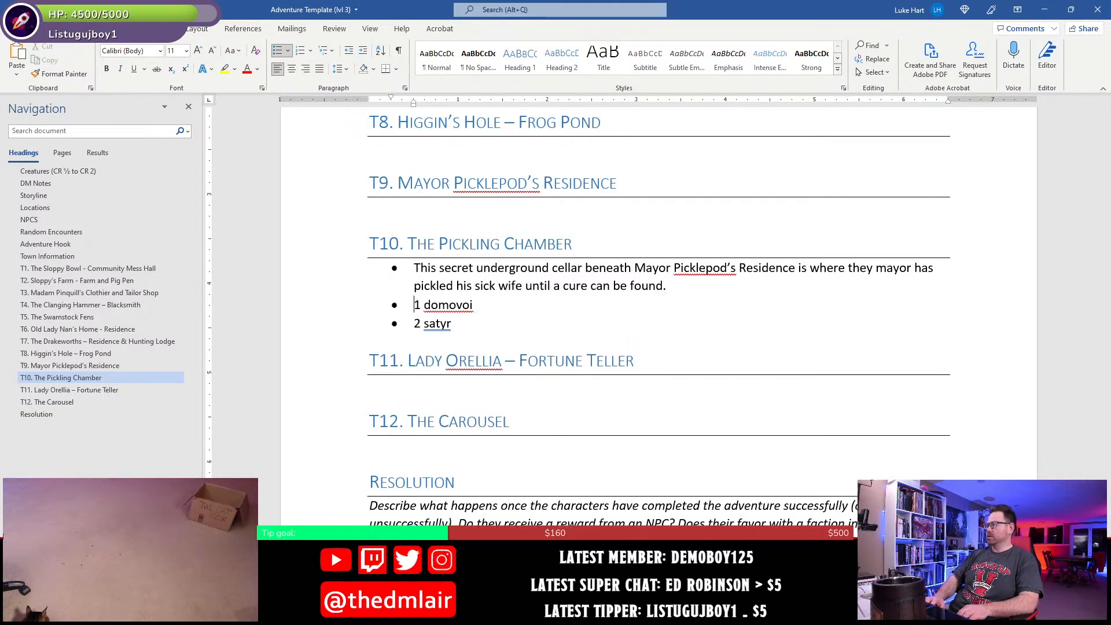
{"action": "key", "text": "End"}
{"action": "type", "text": "and"}
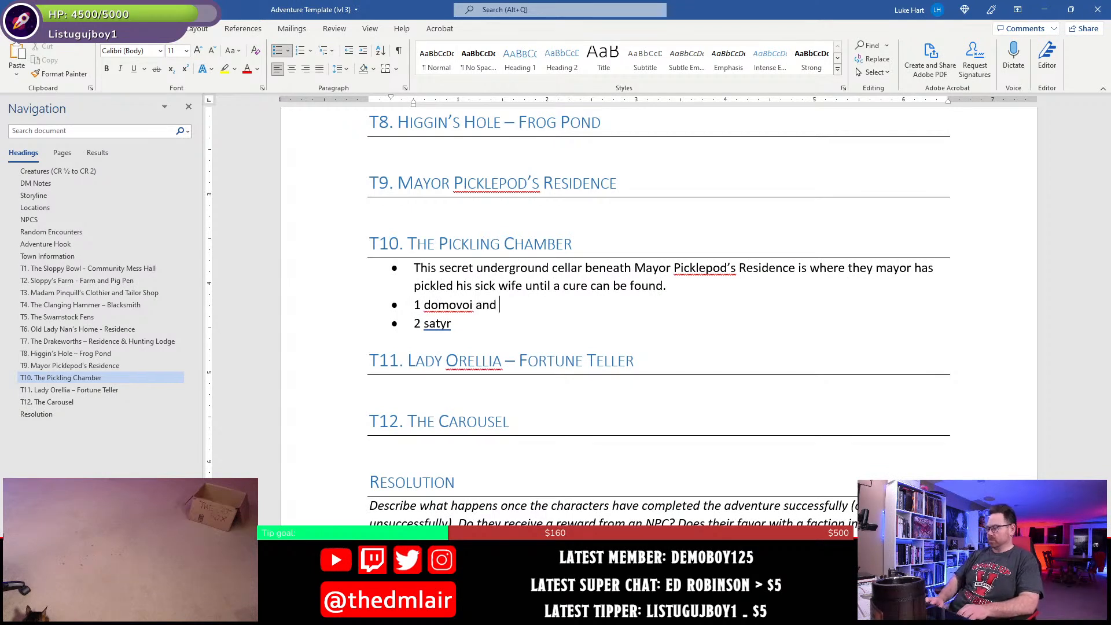
{"action": "key", "text": "Delete"}
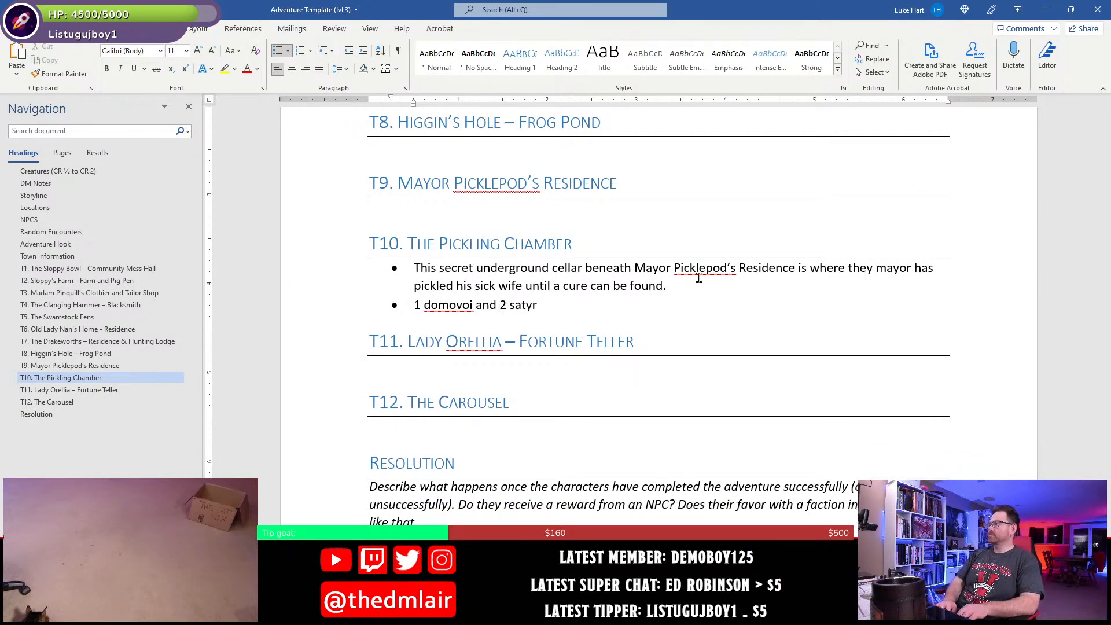
- Complete the creature bullet in T10 with "hide out in this chamber."
{"action": "type", "text": "hide out int he"}
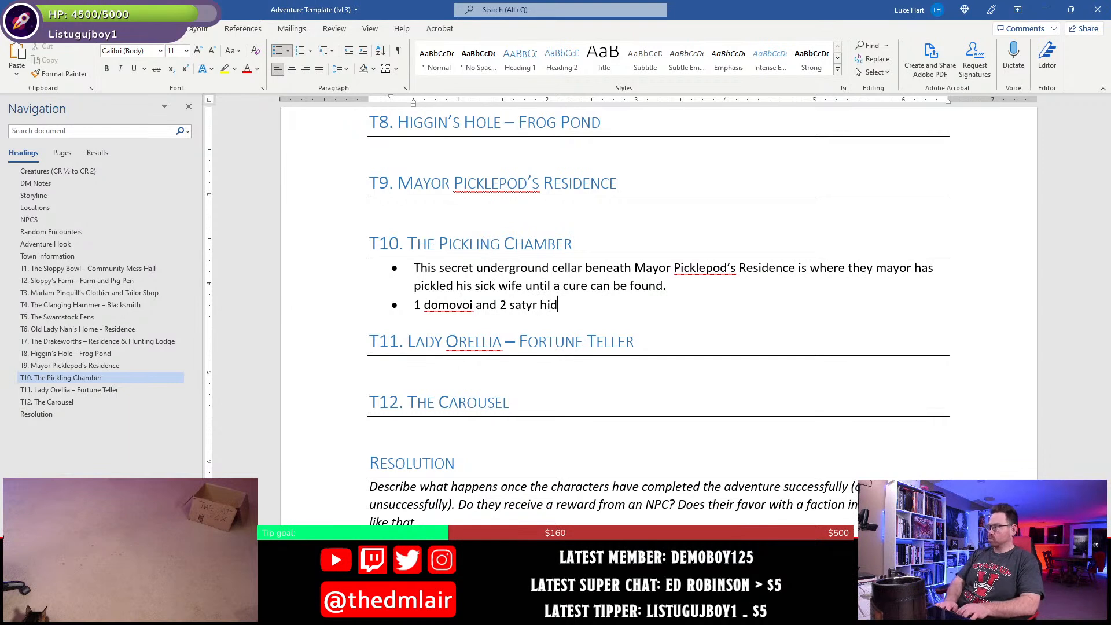
{"action": "key", "text": "BackSpace"}
{"action": "key", "text": "BackSpace"}
{"action": "key", "text": "BackSpace"}
{"action": "key", "text": "BackSpace"}
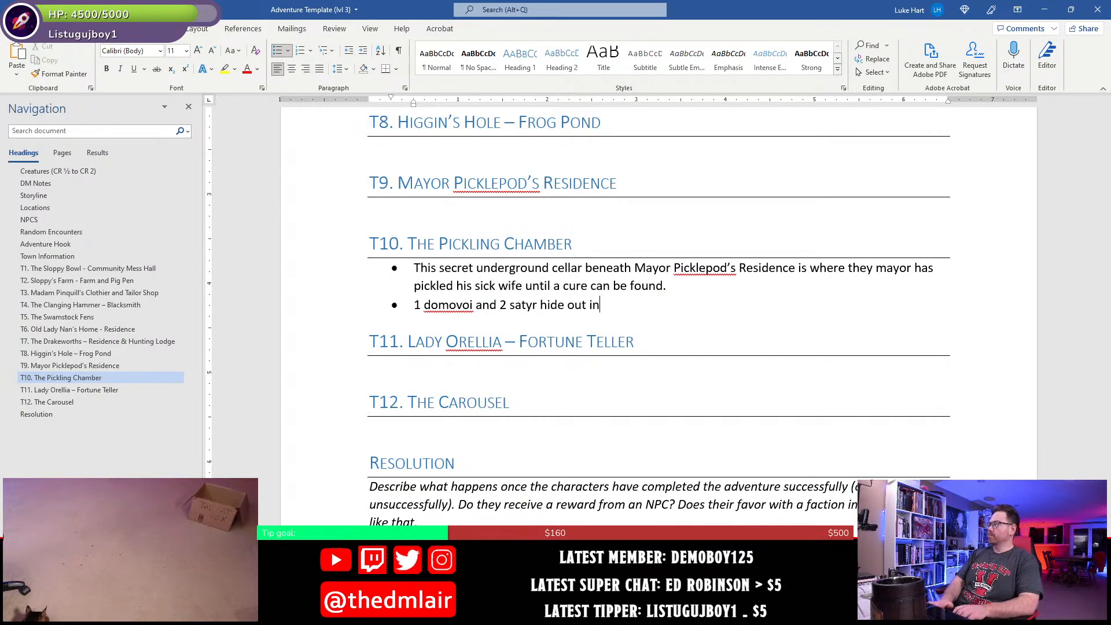
{"action": "type", "text": "this chamber."}
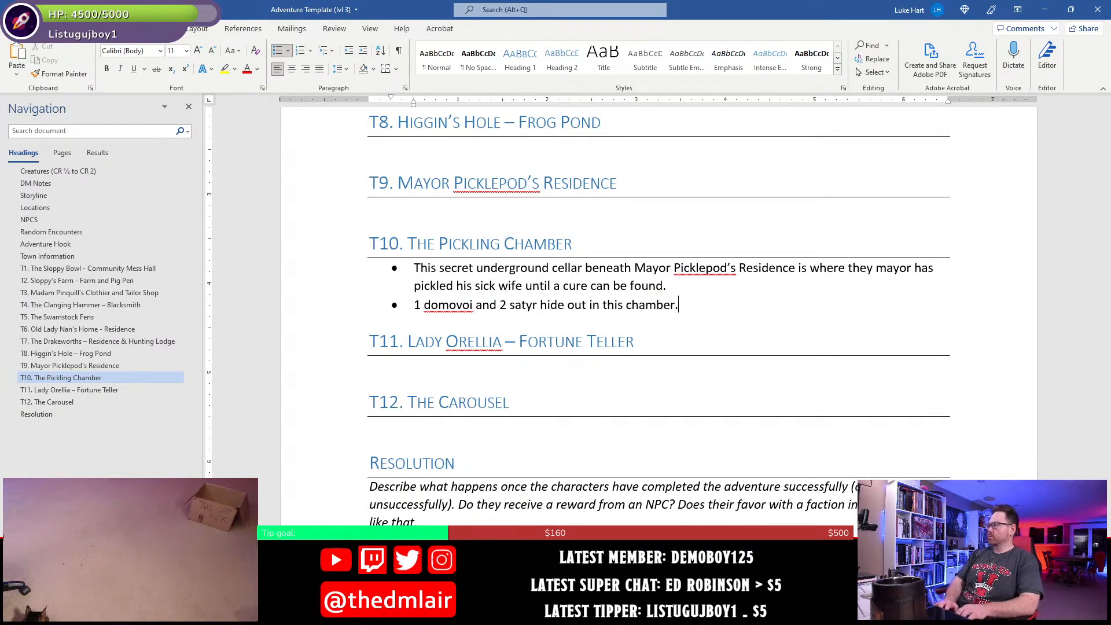
- Make the creature names "domovoi" and "satyr" bold in the second T10 bullet
{"action": "key", "text": "Home"}
{"action": "key", "text": "shift+Right"}
{"action": "key", "text": "shift+Right"}
{"action": "key", "text": "shift+Right"}
{"action": "key", "text": "shift+Right"}
{"action": "key", "text": "shift+Right"}
{"action": "key", "text": "shift+Right"}
{"action": "key", "text": "shift+Right"}
{"action": "key", "text": "shift+Right"}
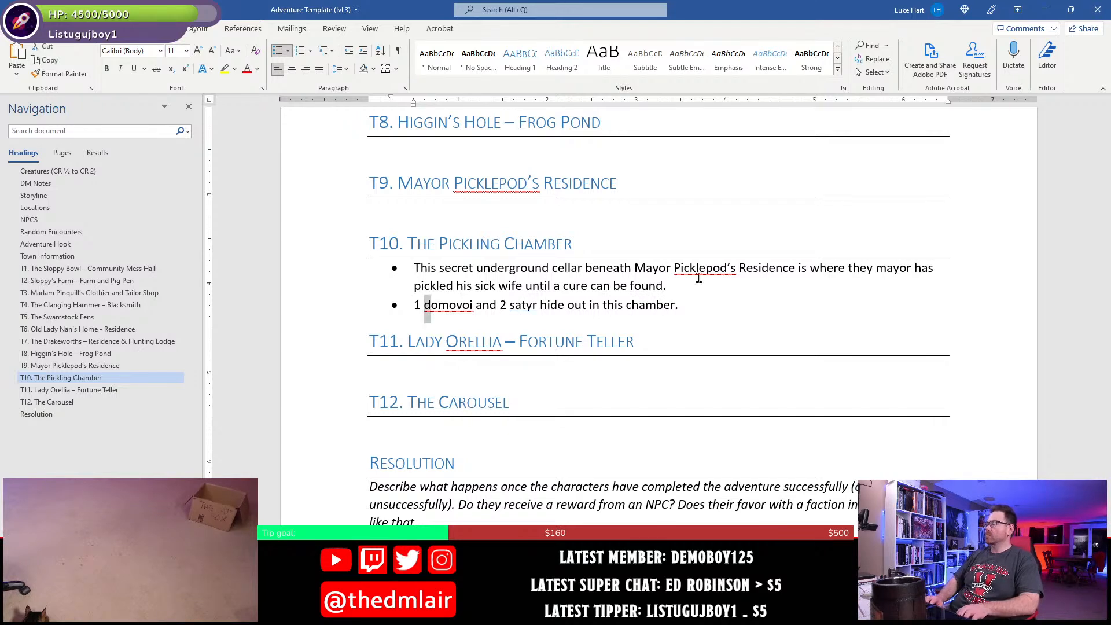
{"action": "key", "text": "ctrl+b"}
{"action": "key", "text": "Right"}
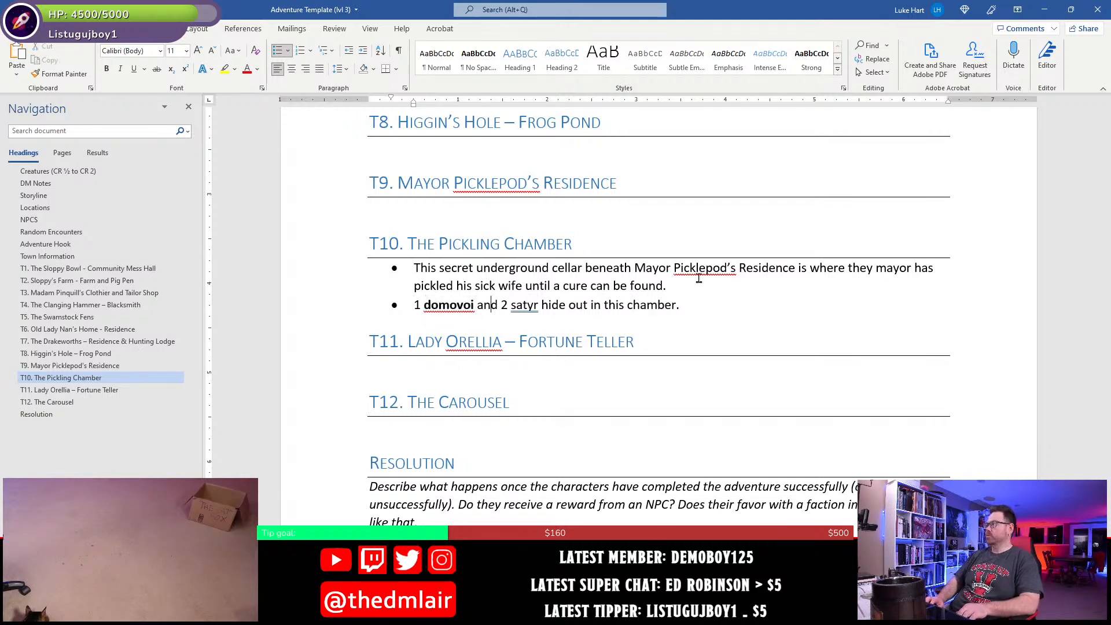
{"action": "key", "text": "shift+Right"}
{"action": "key", "text": "shift+Right"}
{"action": "key", "text": "shift+Right"}
{"action": "key", "text": "shift+Right"}
{"action": "key", "text": "shift+Right"}
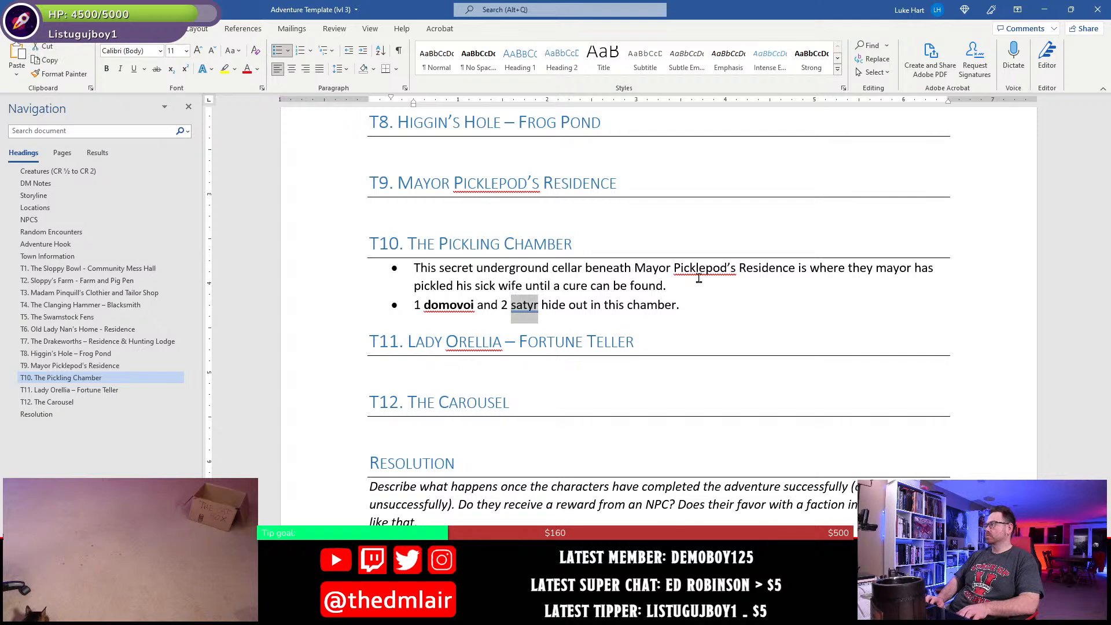
{"action": "key", "text": "ctrl+b"}
- Replace the "1" before "domovoi" with "The" in the second T10 bullet
{"action": "key", "text": "Home"}
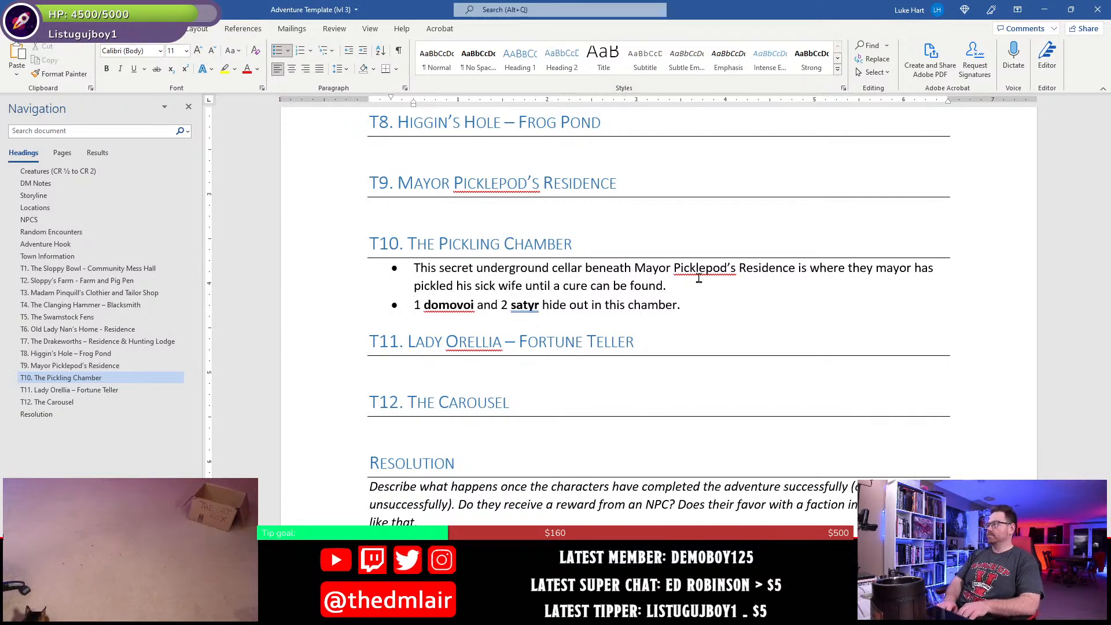
{"action": "type", "text": "The"}
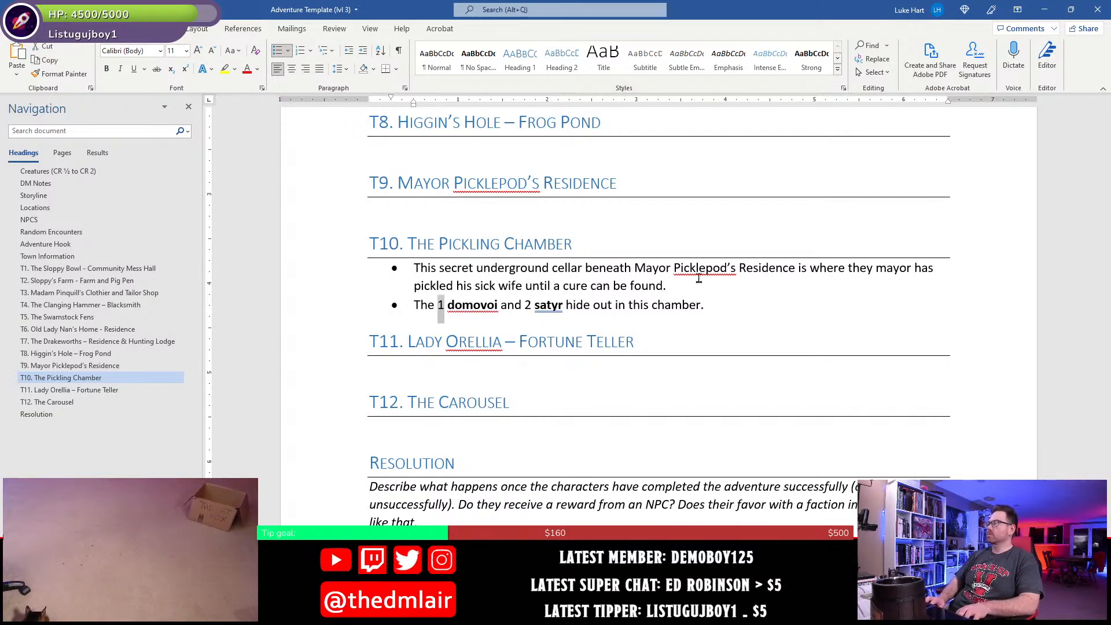
{"action": "key", "text": "Delete"}
{"action": "key", "text": "Delete"}
{"action": "key", "text": "Right"}
{"action": "key", "text": "Right"}
{"action": "key", "text": "Right"}
{"action": "key", "text": "Right"}
{"action": "key", "text": "Right"}
{"action": "key", "text": "Right"}
{"action": "key", "text": "Right"}
{"action": "key", "text": "Right"}
{"action": "key", "text": "Right"}
{"action": "key", "text": "Left"}
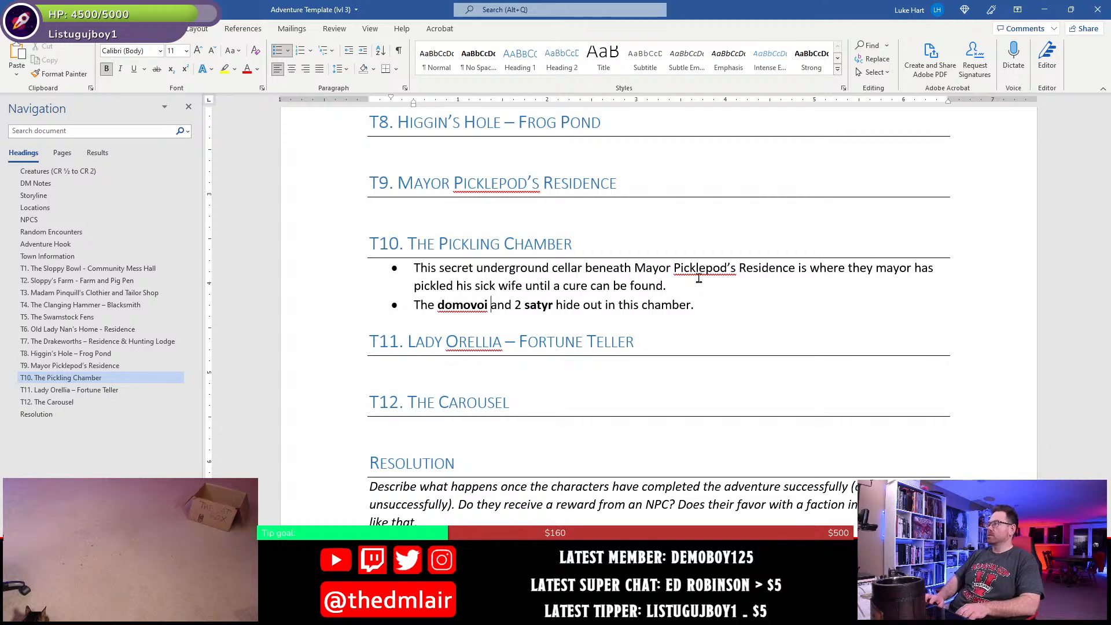
- Copy the name "Grunkleflurge the Brewmaster" from the NPCS section and paste it at the start of the second T10 bullet
{"action": "scroll", "coordinate": [700, 279], "scroll_direction": "up", "scroll_amount": 20}
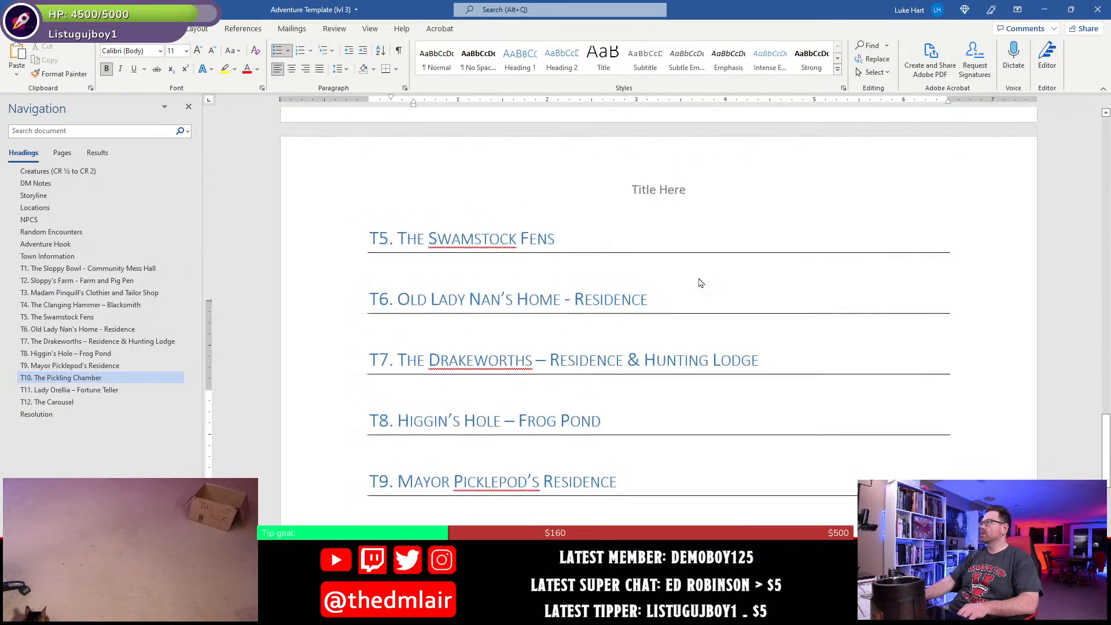
{"action": "scroll", "coordinate": [699, 278], "scroll_direction": "down", "scroll_amount": 2}
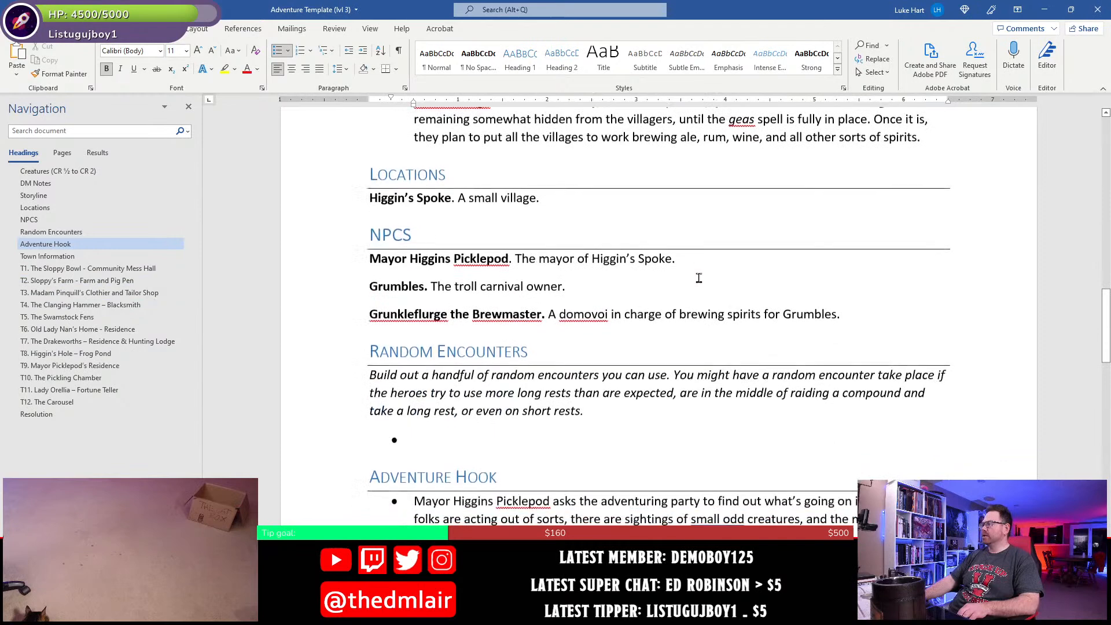
{"action": "double_click", "coordinate": [382, 313]}
{"action": "left_click_drag", "start_coordinate": [368, 318], "coordinate": [526, 334]}
{"action": "key", "text": "ctrl+c"}
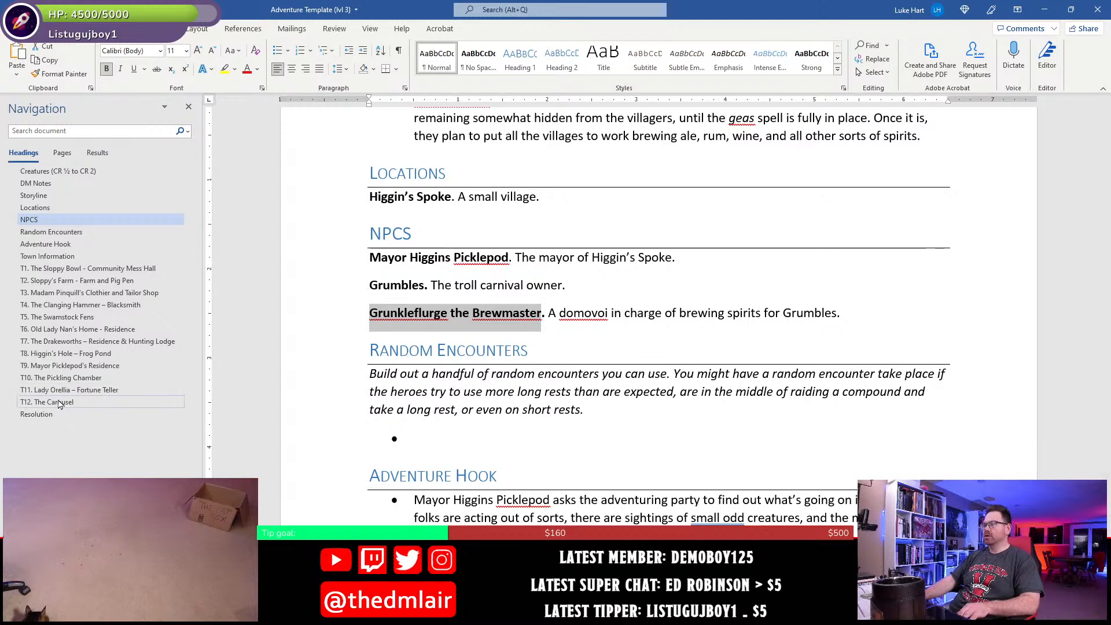
{"action": "left_click", "coordinate": [55, 378]}
{"action": "scroll", "coordinate": [438, 280], "scroll_direction": "up", "scroll_amount": 3}
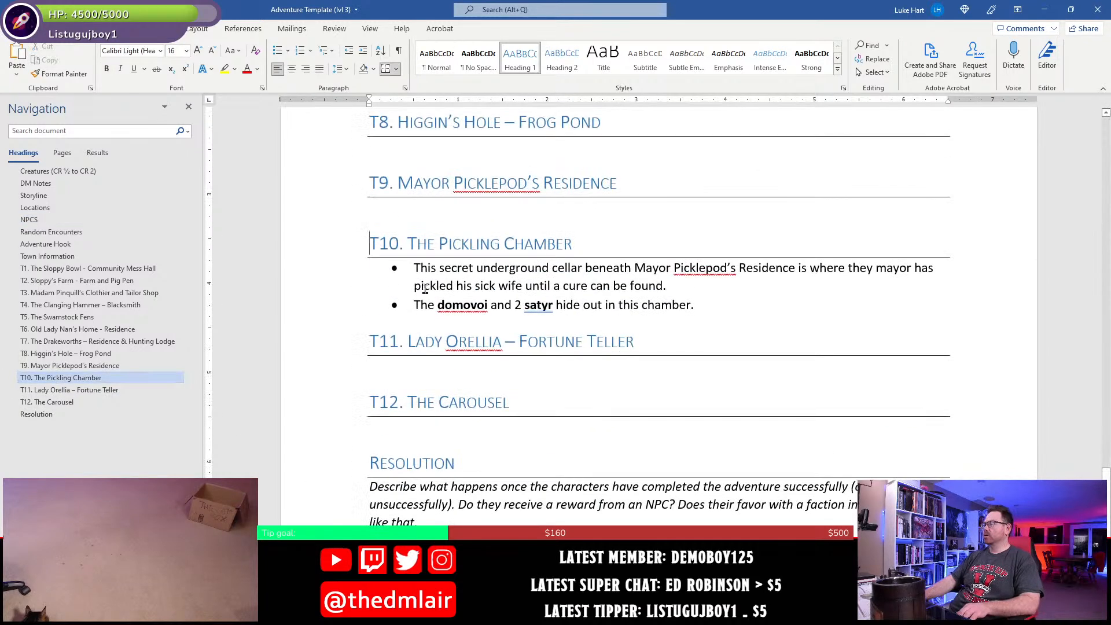
{"action": "left_click", "coordinate": [413, 305]}
{"action": "key", "text": "ctrl+v"}
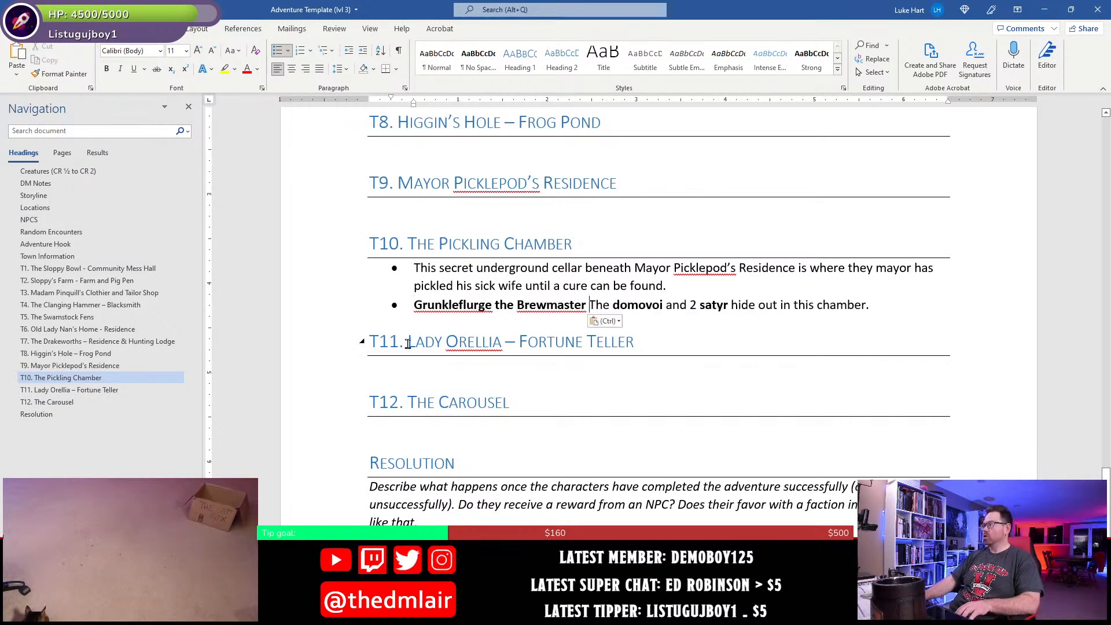
- Remove the bold formatting from "Grunkleflurge the Brewmaster" in the T10 bullet
{"action": "key", "text": "shift+Left"}
{"action": "key", "text": "shift+Left"}
{"action": "key", "text": "shift+Left"}
{"action": "key", "text": "shift+Left"}
{"action": "key", "text": "shift+Left"}
{"action": "key", "text": "shift+Left"}
{"action": "key", "text": "shift+Left"}
{"action": "key", "text": "shift+Left"}
{"action": "key", "text": "shift+Left"}
{"action": "key", "text": "shift+Left"}
{"action": "key", "text": "shift+Left"}
{"action": "key", "text": "shift+Left"}
{"action": "key", "text": "shift+Left"}
{"action": "key", "text": "shift+Left"}
{"action": "key", "text": "shift+Left"}
{"action": "key", "text": "shift+Left"}
{"action": "key", "text": "shift+Left"}
{"action": "key", "text": "shift+Left"}
{"action": "key", "text": "shift+Left"}
{"action": "key", "text": "shift+Left"}
{"action": "key", "text": "shift+Left"}
{"action": "key", "text": "shift+Left"}
{"action": "key", "text": "shift+Left"}
{"action": "key", "text": "shift+Left"}
{"action": "key", "text": "shift+Left"}
{"action": "key", "text": "shift+Left"}
{"action": "key", "text": "shift+Left"}
{"action": "key", "text": "shift+Left"}
{"action": "key", "text": "shift+Left"}
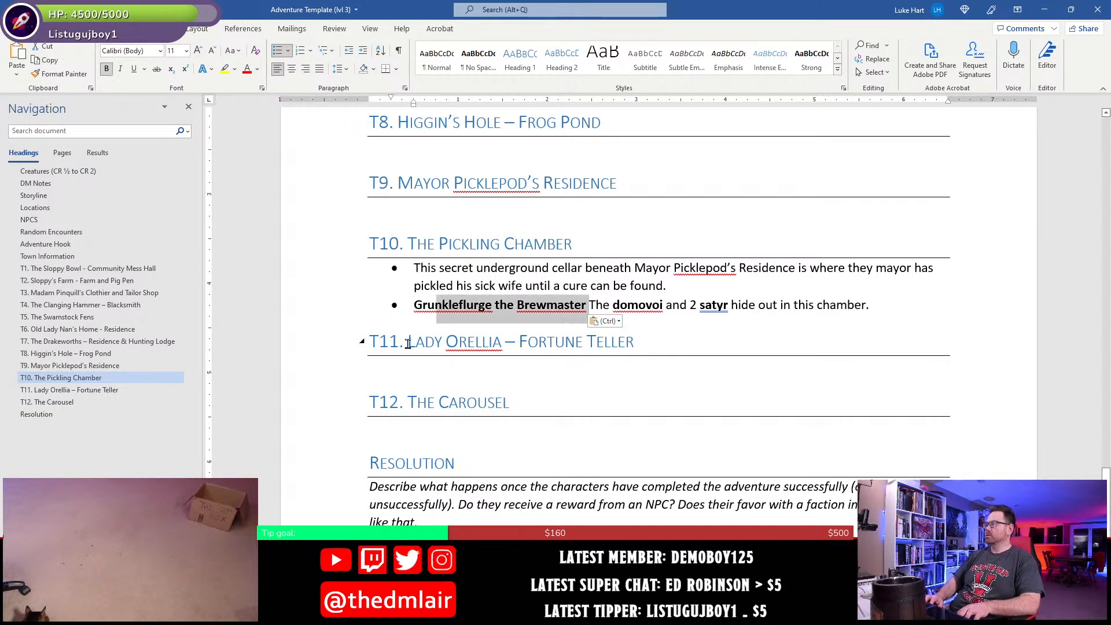
{"action": "key", "text": "ctrl+b"}
- Delete "The" after the brewmaster's name and enclose "domovoi" in parentheses, with the closing parenthesis not bold, followed by "and"
{"action": "key", "text": "Right"}
{"action": "key", "text": "Right"}
{"action": "key", "text": "Right"}
{"action": "key", "text": "Right"}
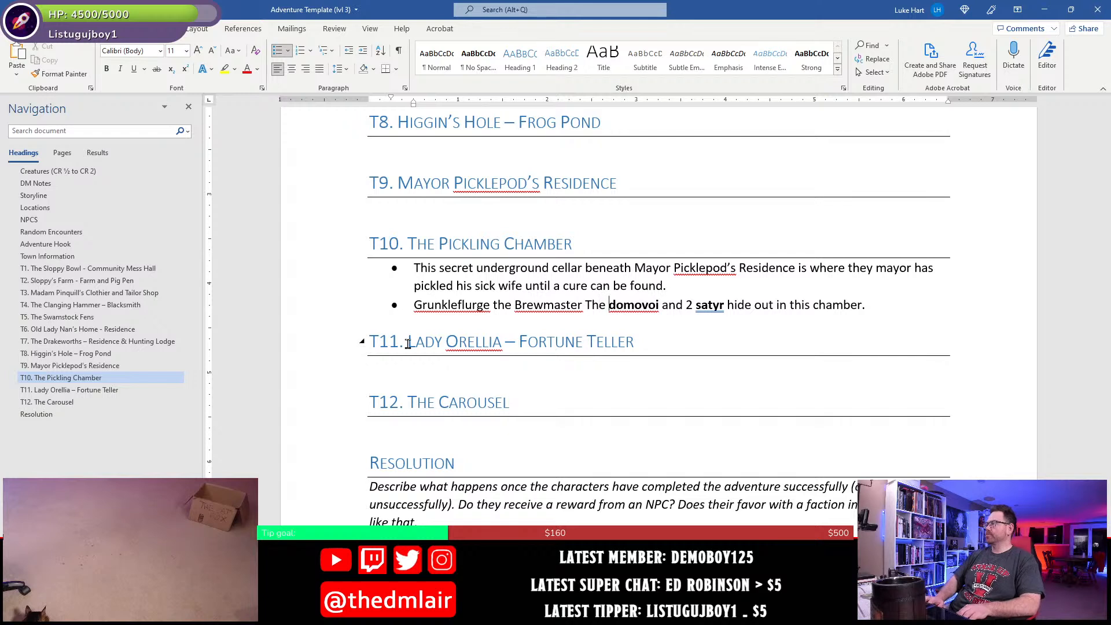
{"action": "key", "text": "BackSpace"}
{"action": "key", "text": "BackSpace"}
{"action": "key", "text": "BackSpace"}
{"action": "key", "text": "BackSpace"}
{"action": "type", "text": "("}
{"action": "key", "text": "Right"}
{"action": "key", "text": "Right"}
{"action": "key", "text": "Right"}
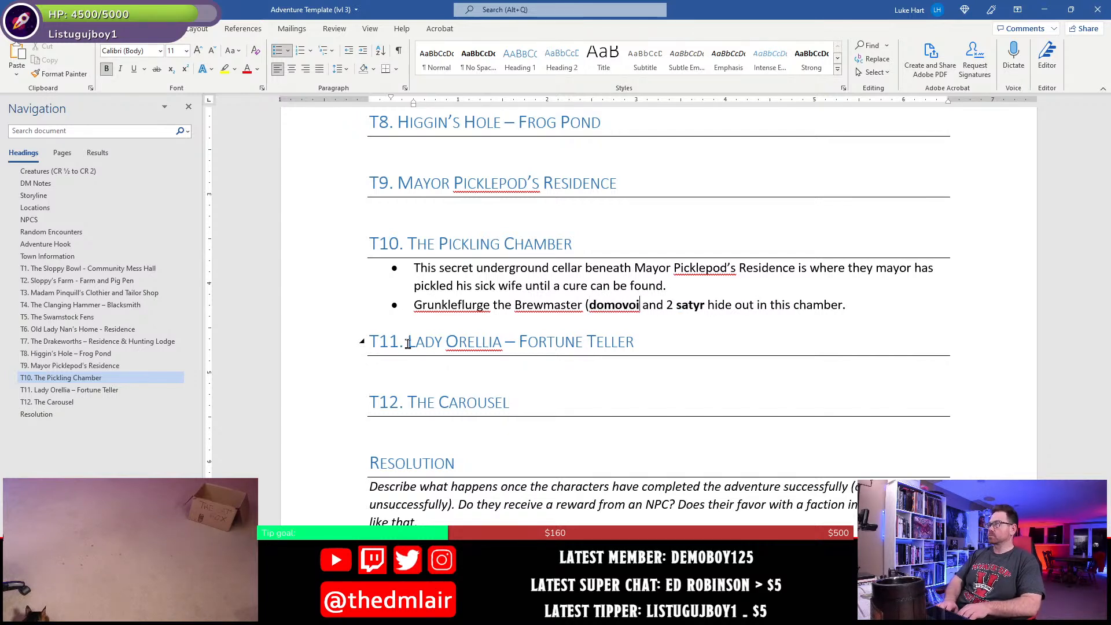
{"action": "key", "text": "ctrl+b"}
{"action": "type", "text": ") and "}
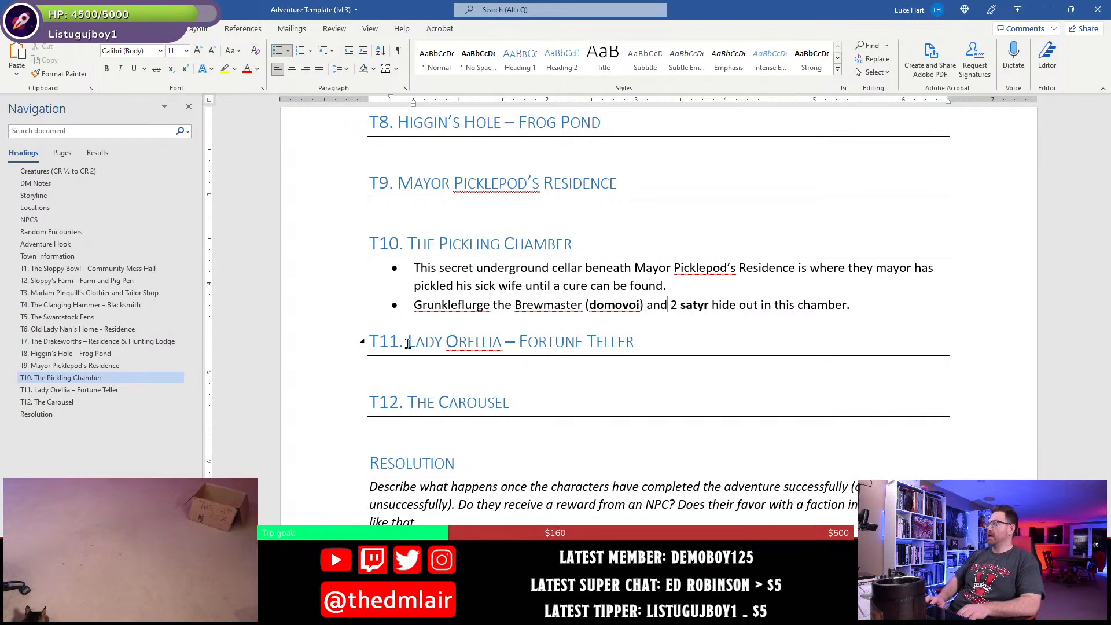
{"action": "type", "text": "his two"}
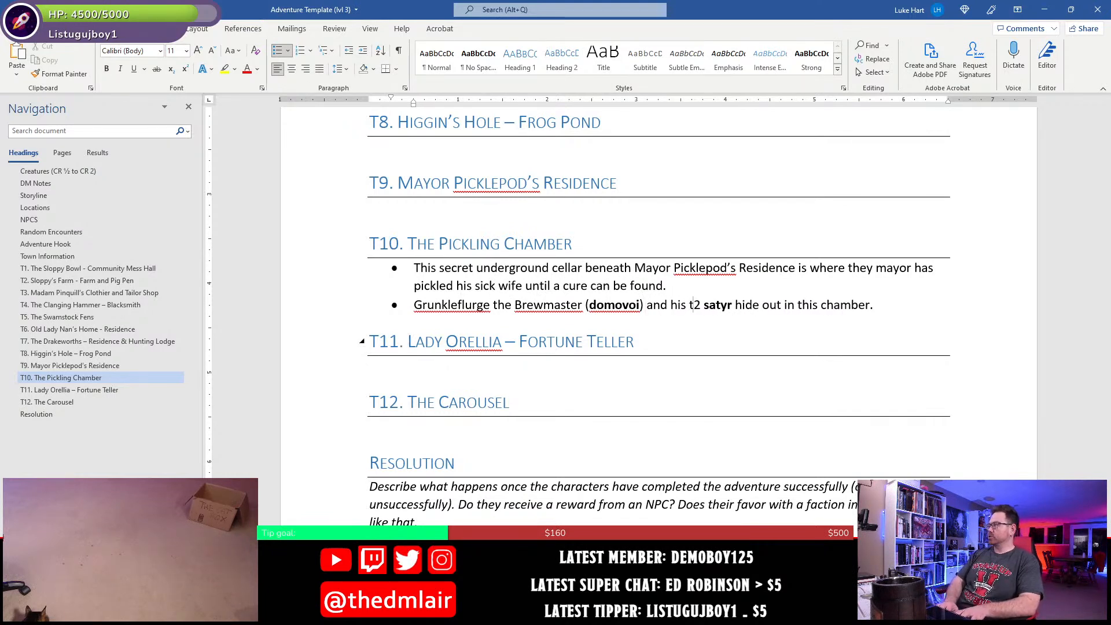
- Reword "2 satyr" in the T10 bullet as "his two satyr helpers"
{"action": "key", "text": "Delete"}
{"action": "key", "text": "Delete"}
{"action": "key", "text": "Right"}
{"action": "key", "text": "Right"}
{"action": "key", "text": "Right"}
{"action": "key", "text": "Right"}
{"action": "key", "text": "Right"}
{"action": "key", "text": "Right"}
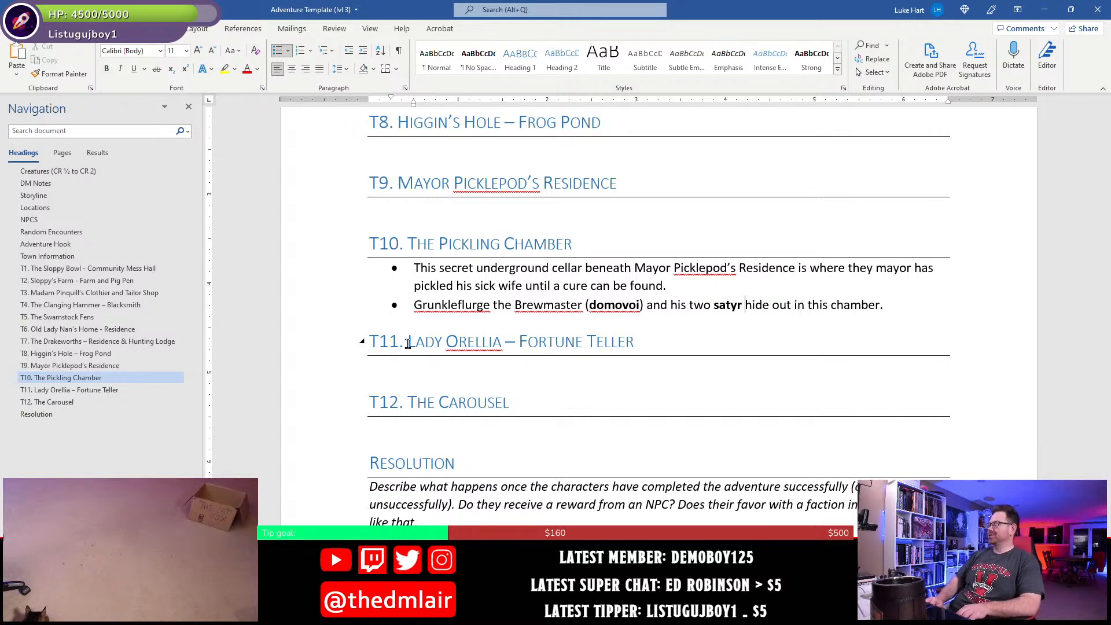
{"action": "key", "text": "Left"}
{"action": "key", "text": "Left"}
{"action": "key", "text": "Left"}
{"action": "key", "text": "Left"}
{"action": "key", "text": "Left"}
{"action": "key", "text": "Left"}
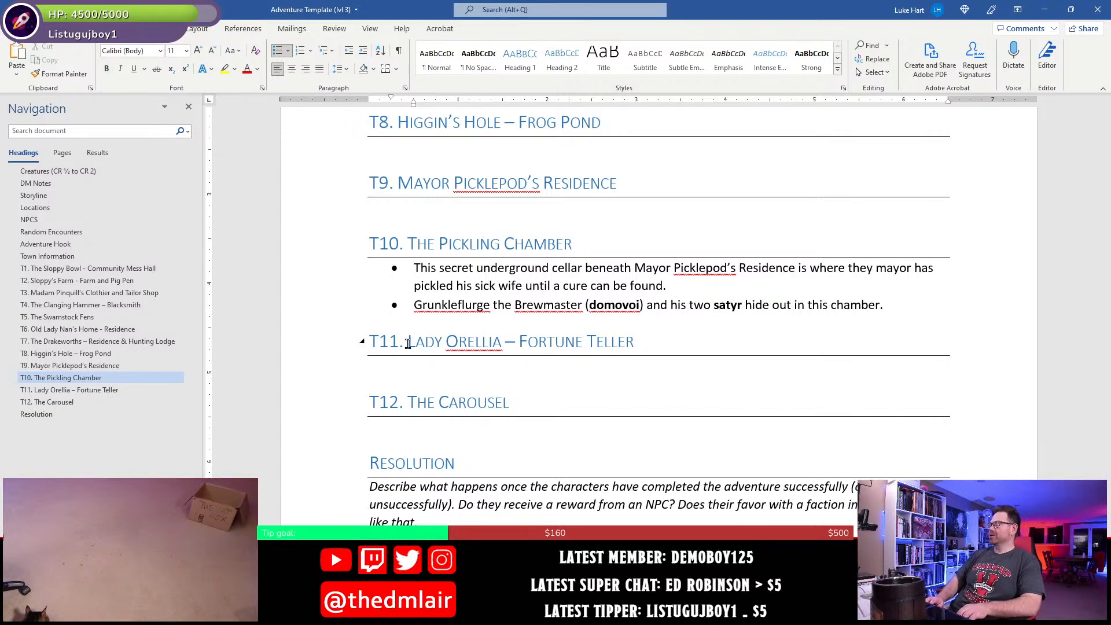
{"action": "key", "text": "Right"}
{"action": "key", "text": "Right"}
{"action": "key", "text": "Right"}
{"action": "key", "text": "Right"}
{"action": "key", "text": "Right"}
{"action": "key", "text": "Right"}
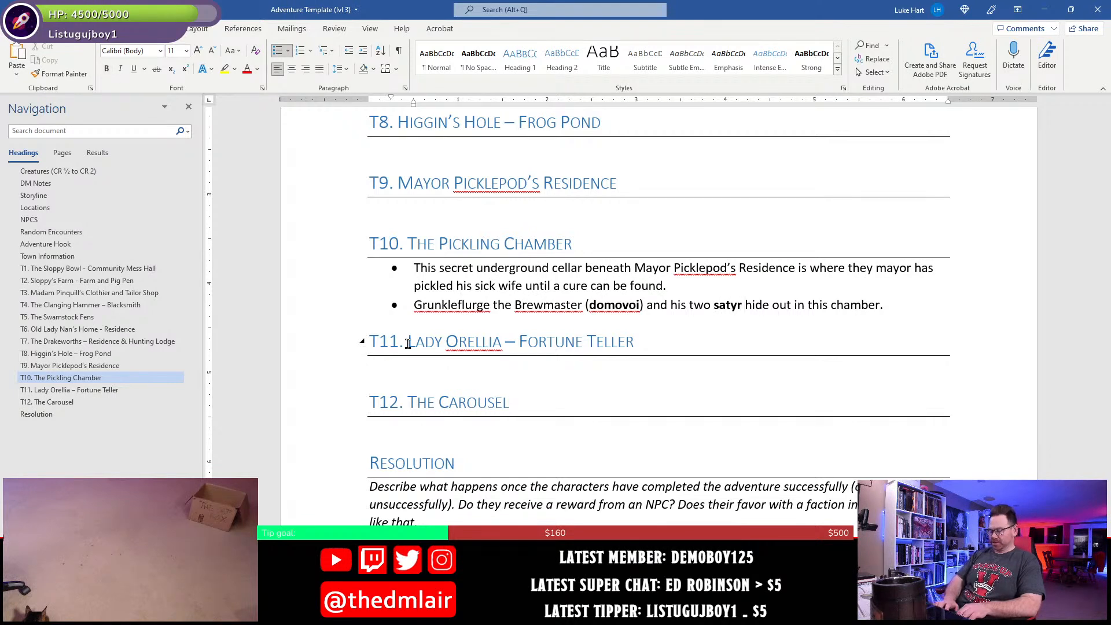
{"action": "type", "text": "helpers"}
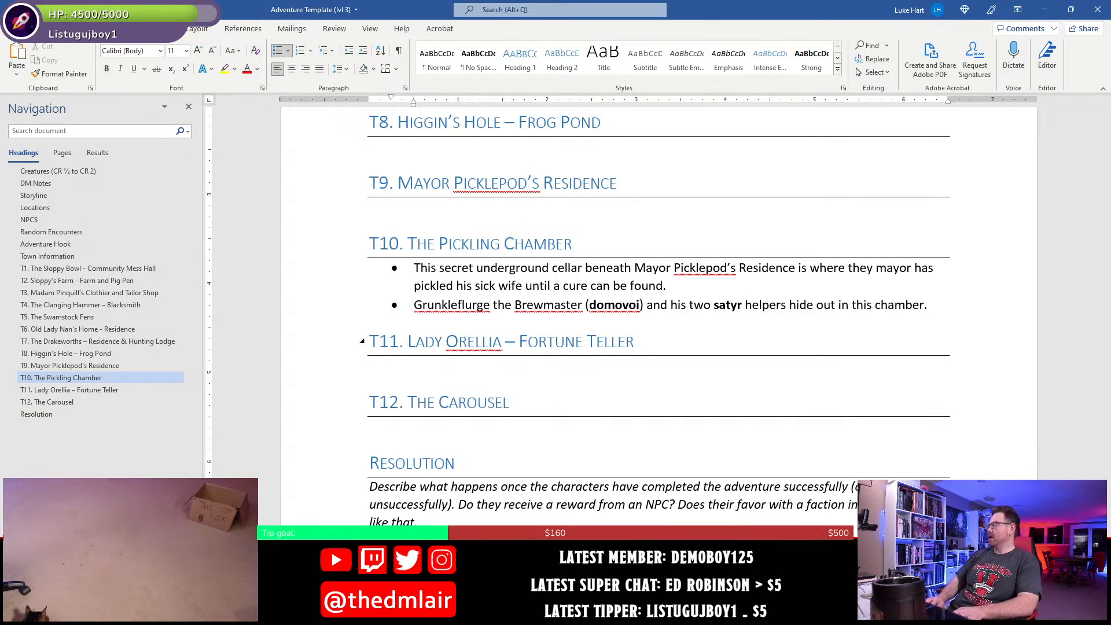
- Add the sentence "They've identified it as a prime location to set up a magical fey brewery." to the end of the T10 bullet
{"action": "key", "text": "End"}
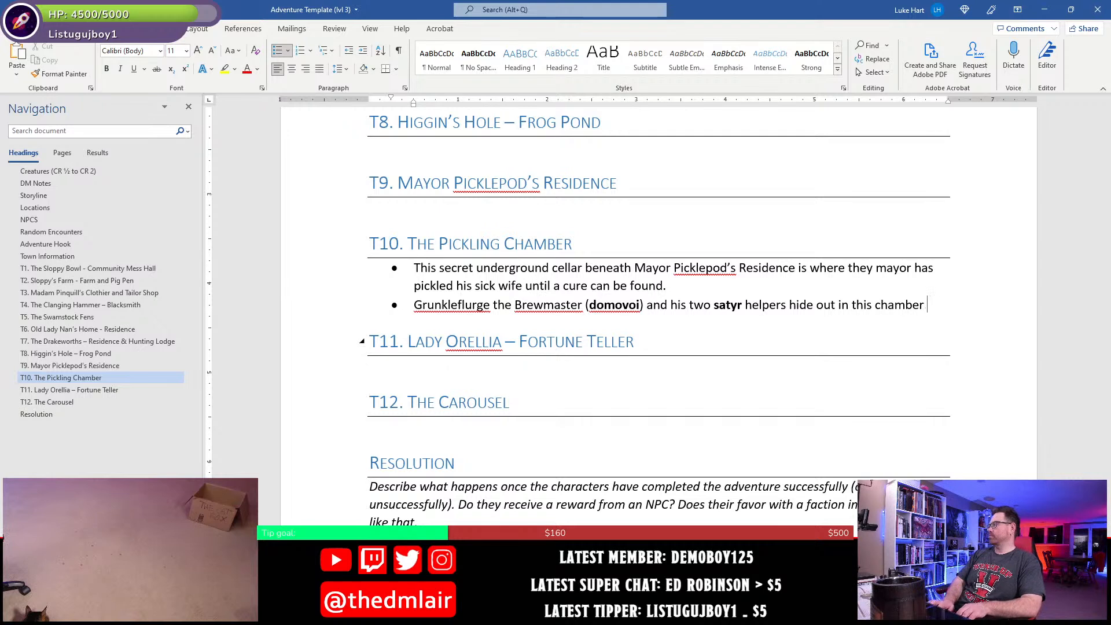
{"action": "type", "text": "They've ide"}
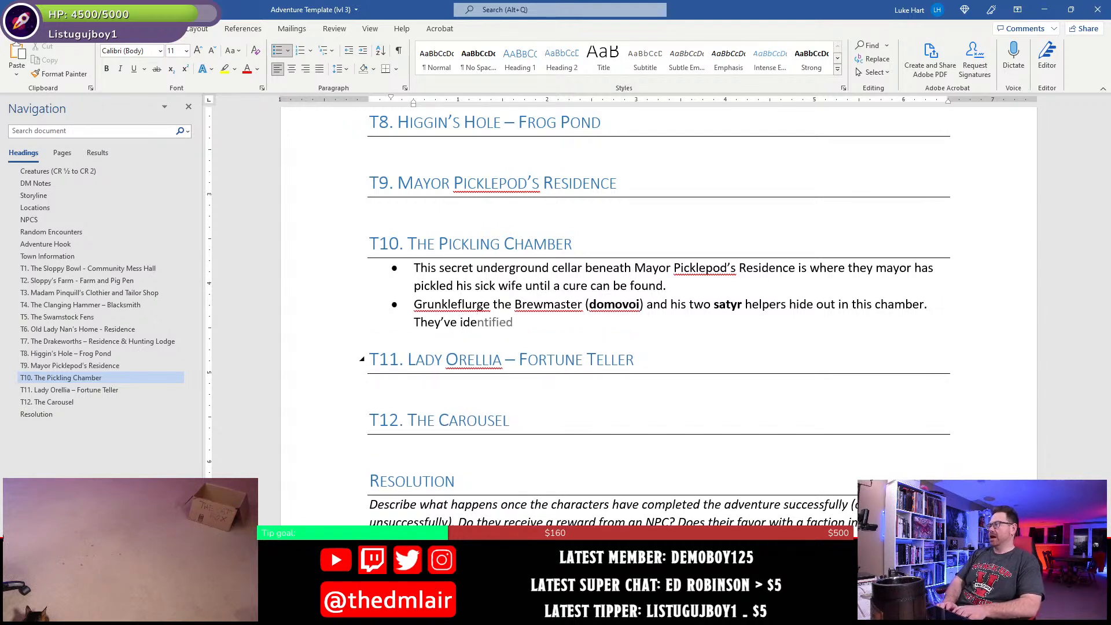
{"action": "type", "text": "ntified "}
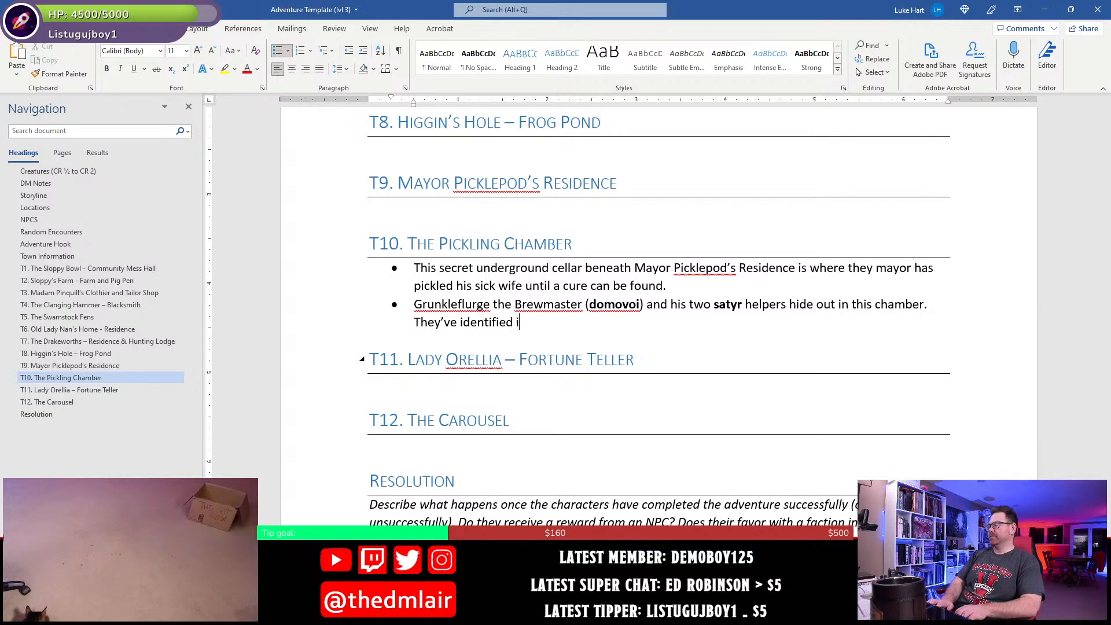
{"action": "type", "text": "it as a prime "}
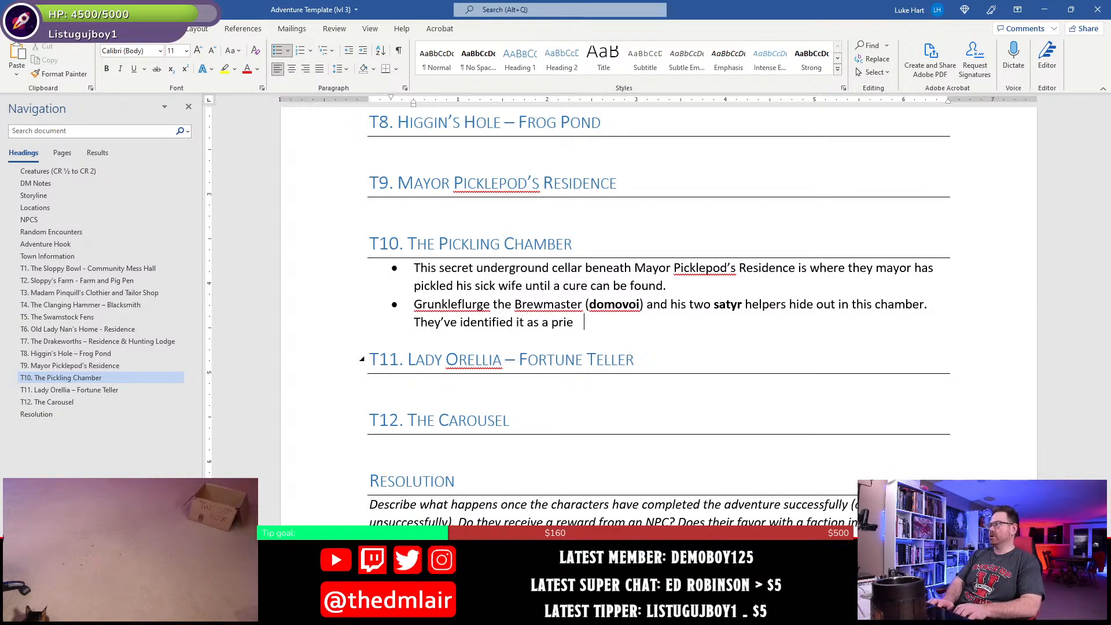
{"action": "type", "text": "location to s"}
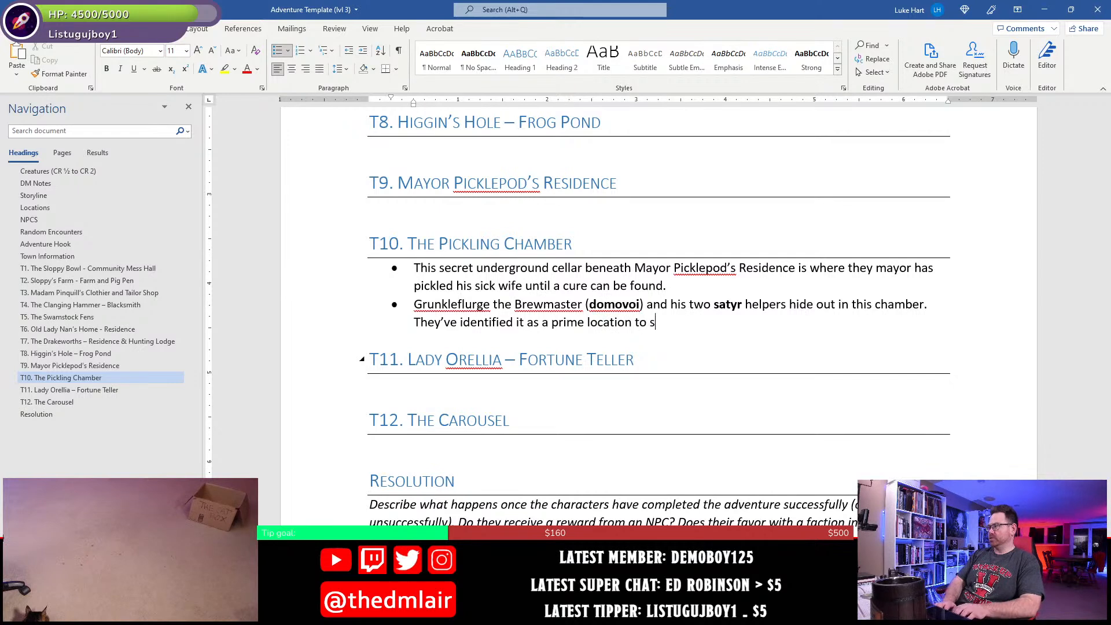
{"action": "type", "text": "et up a ma"}
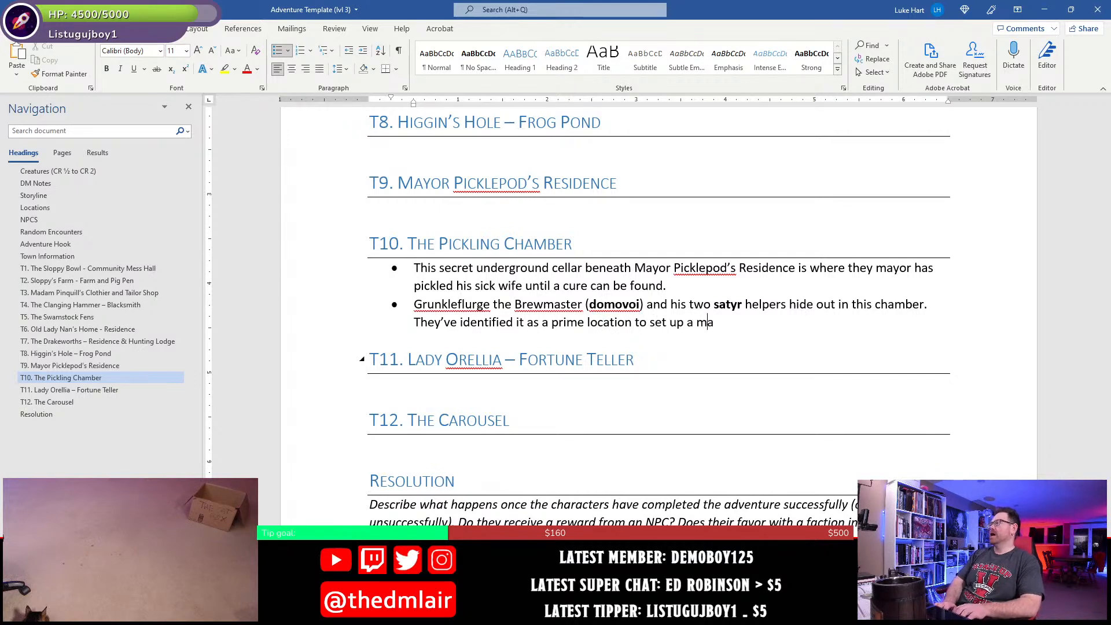
{"action": "type", "text": "gical fe"}
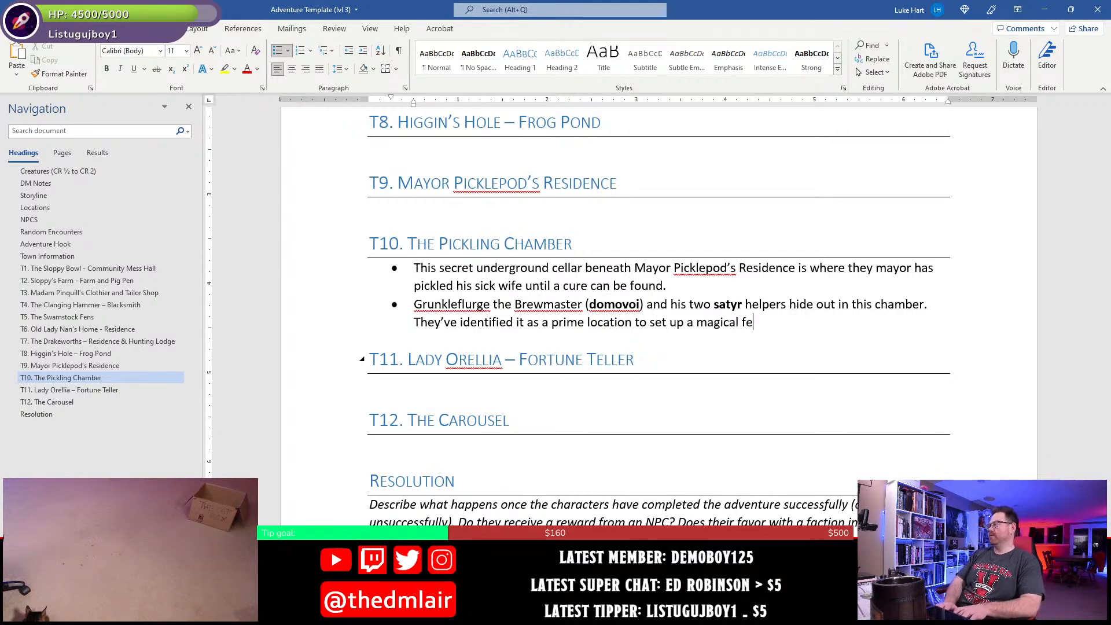
{"action": "type", "text": "y brewery."}
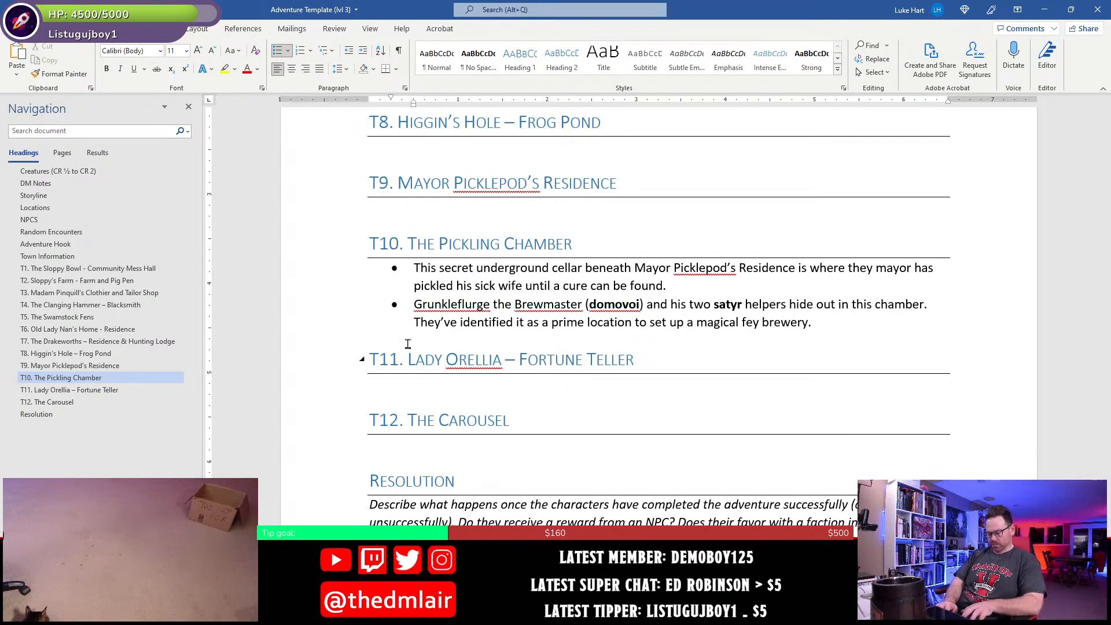
- Save the document and append "They've also found the mayor's pickled wife" to the end of the second T10 bullet
{"action": "key", "text": "ctrl+s"}
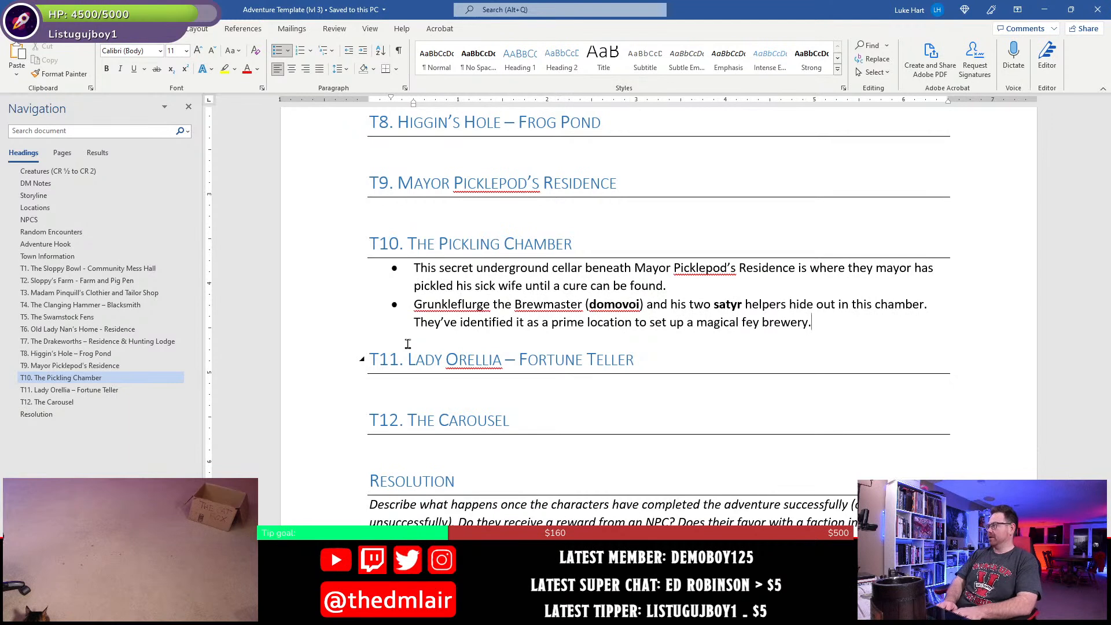
{"action": "type", "text": "They"}
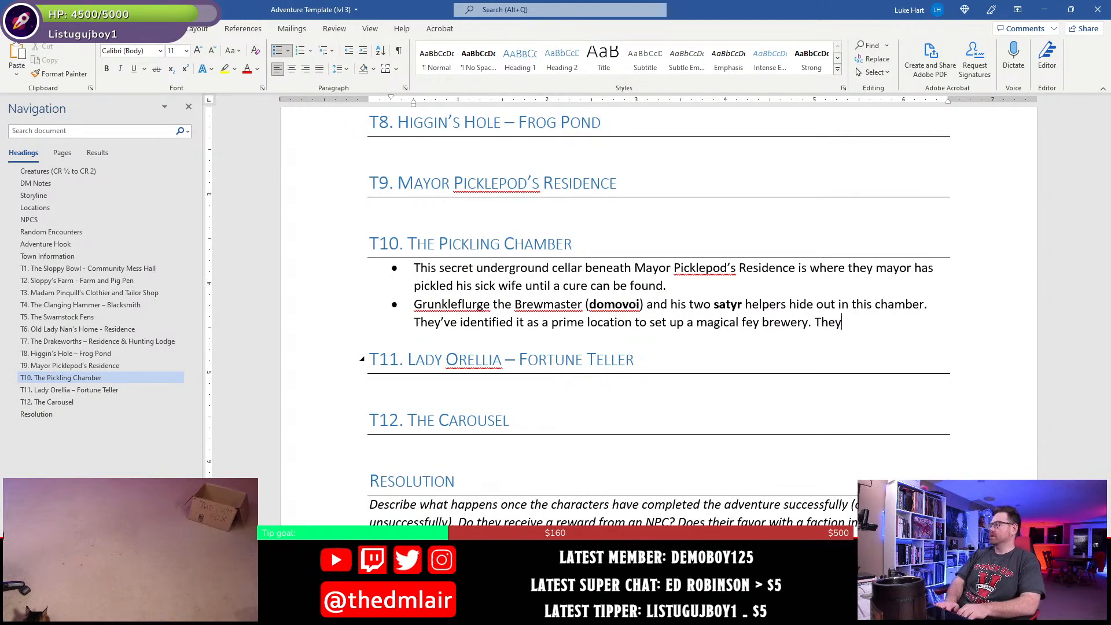
{"action": "type", "text": "'v ea"}
{"action": "key", "text": "BackSpace"}
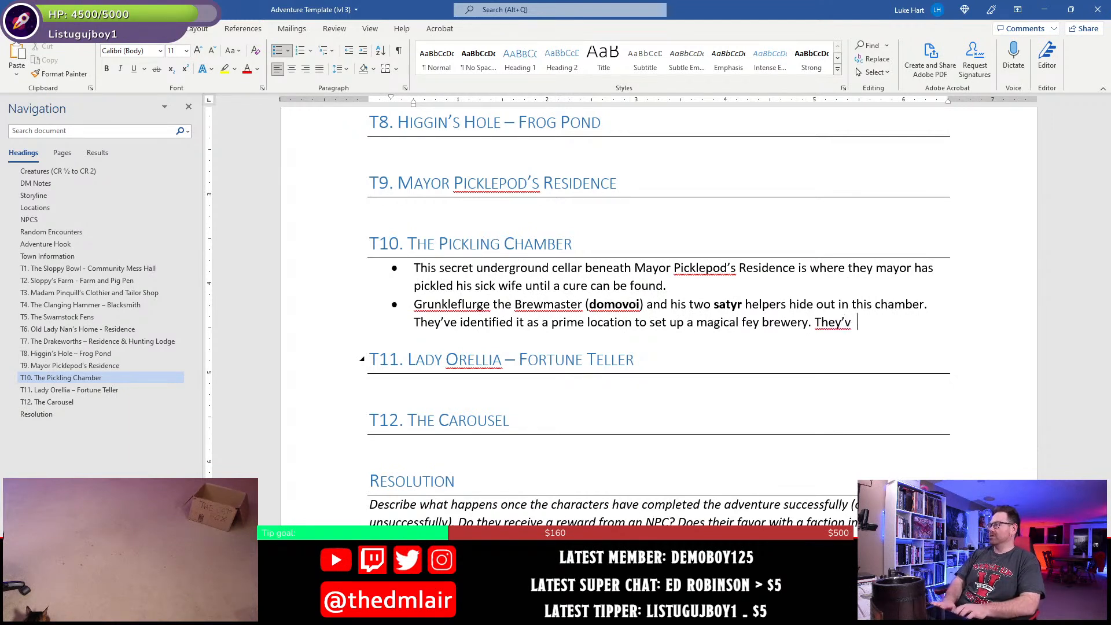
{"action": "key", "text": "BackSpace"}
{"action": "type", "text": "e als"}
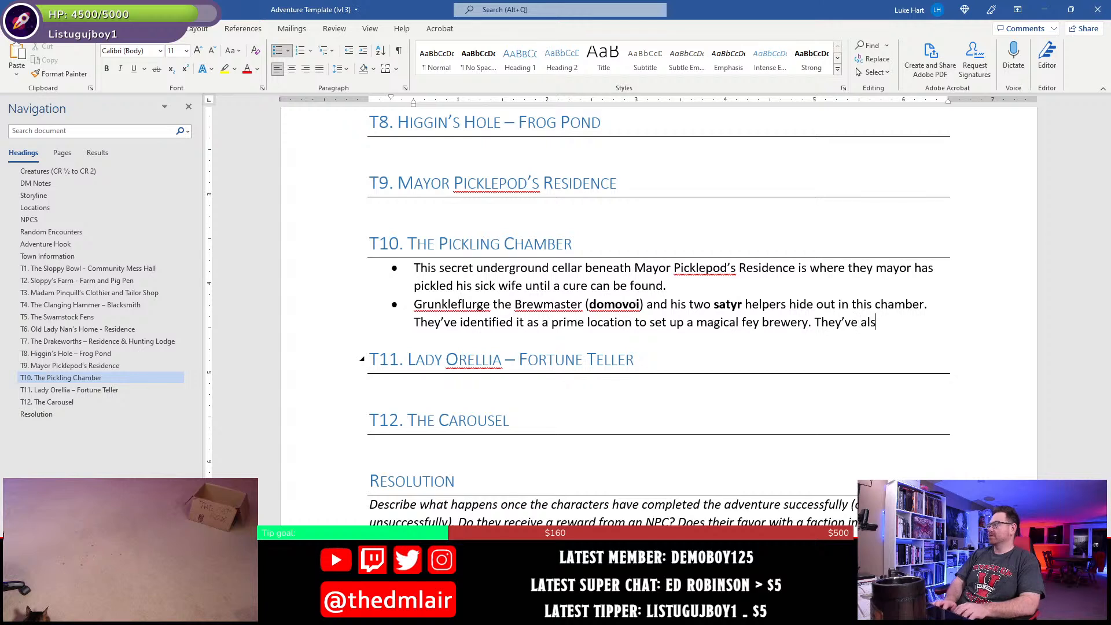
{"action": "type", "text": "o found the mayor's pi"}
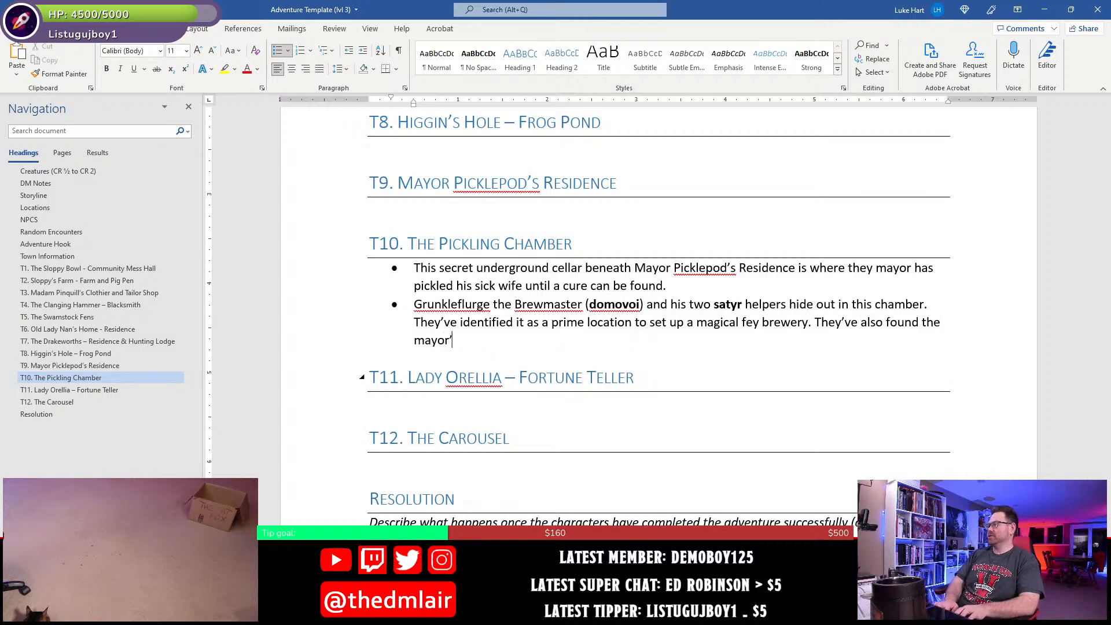
{"action": "type", "text": "ckled wife"}
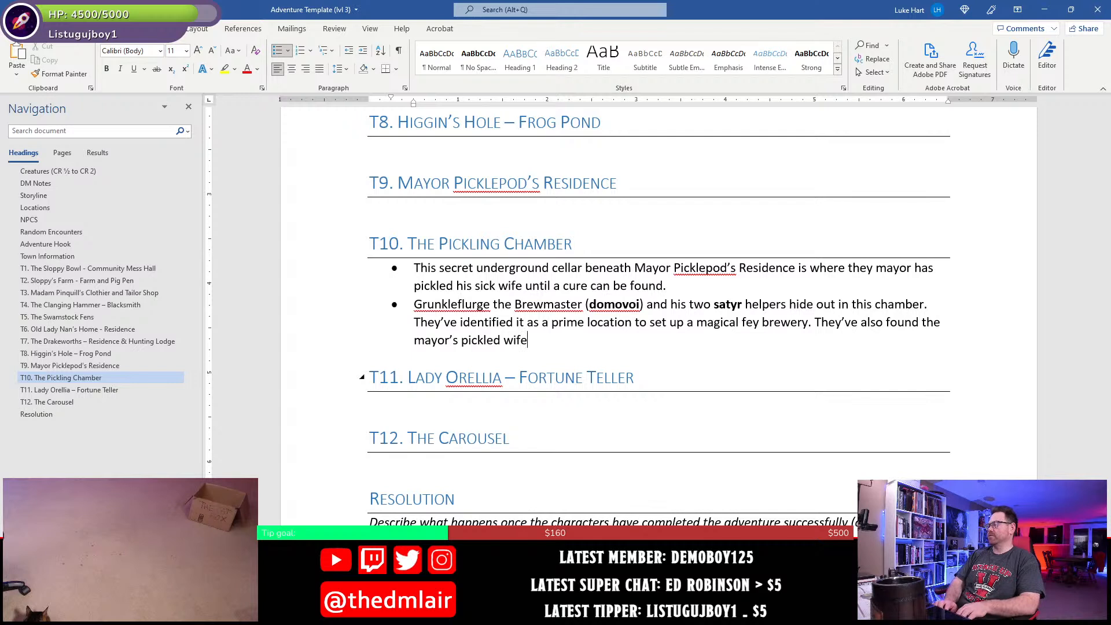
{"action": "type", "text": " and pla"}
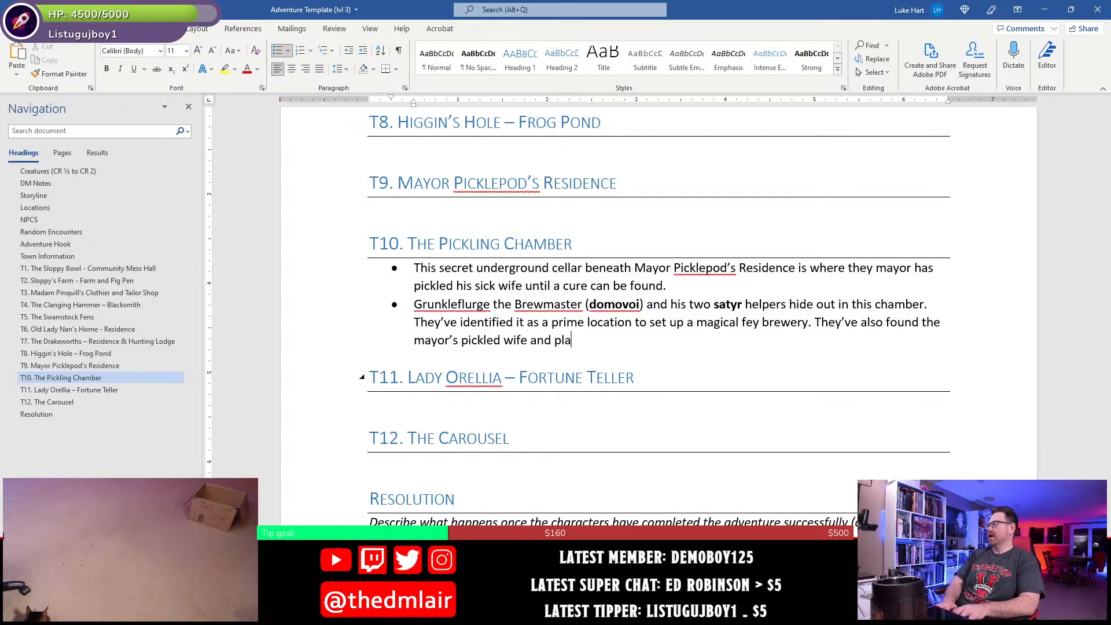
{"action": "type", "text": "n to use her a"}
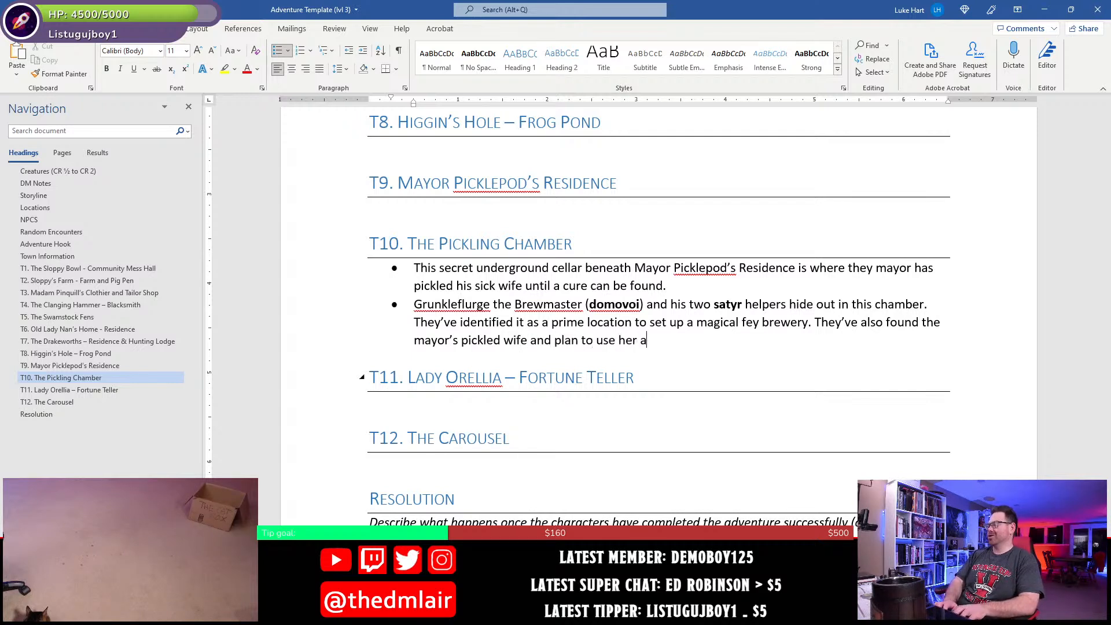
{"action": "type", "text": "s"}
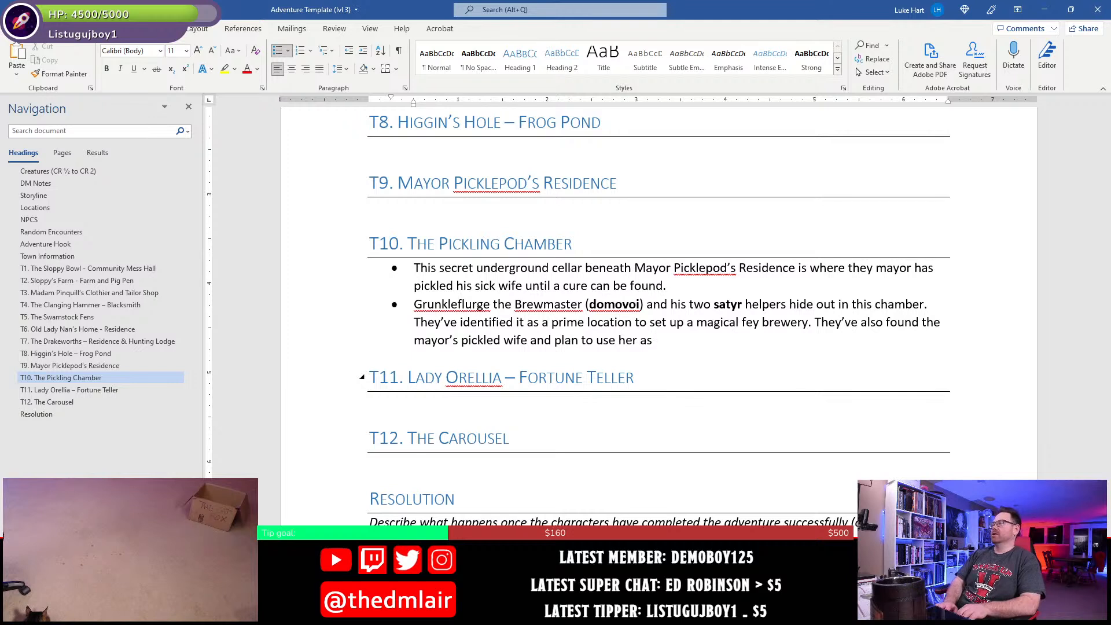
- Complete the new T10 sentence with "and plan to use her for blackmail if needed." and save the document
{"action": "key", "text": "BackSpace"}
{"action": "key", "text": "BackSpace"}
{"action": "type", "text": "for b"}
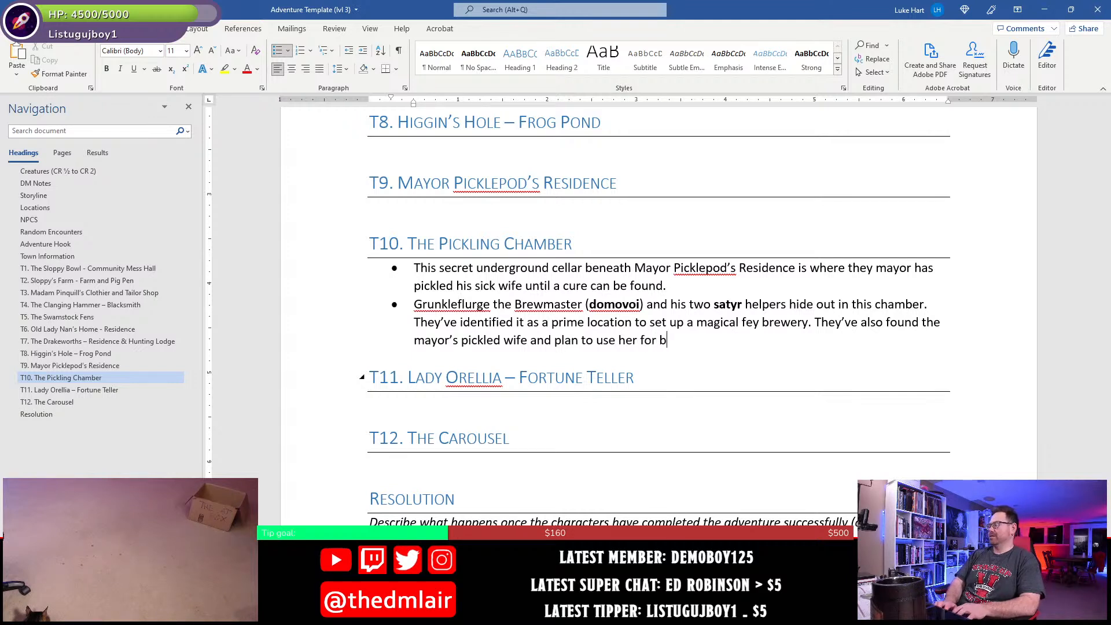
{"action": "type", "text": "lackma"}
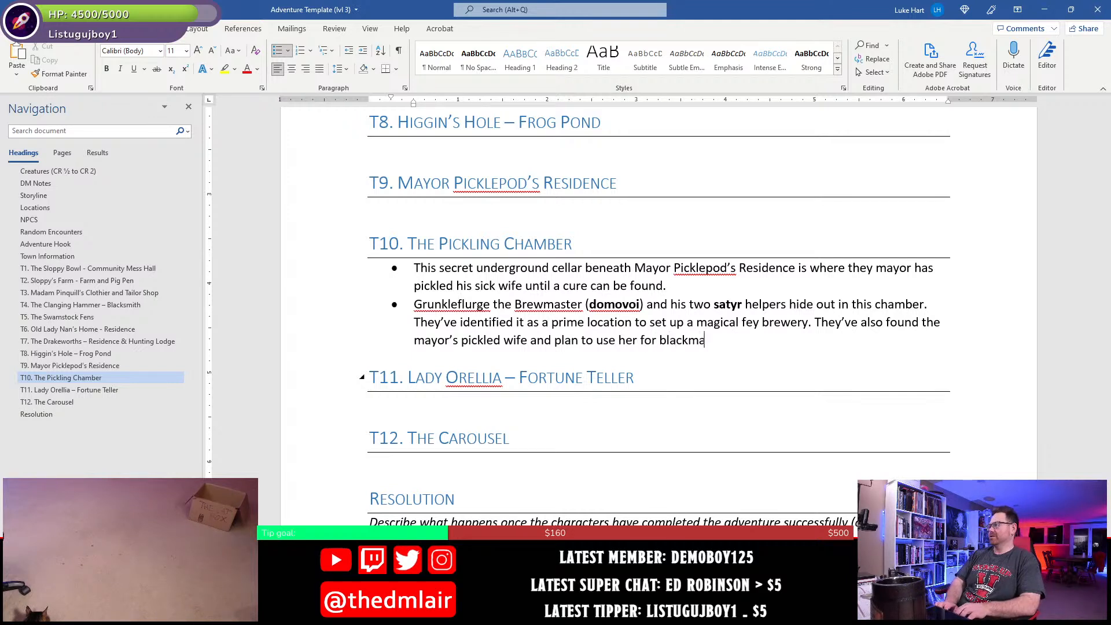
{"action": "type", "text": "il if needed."}
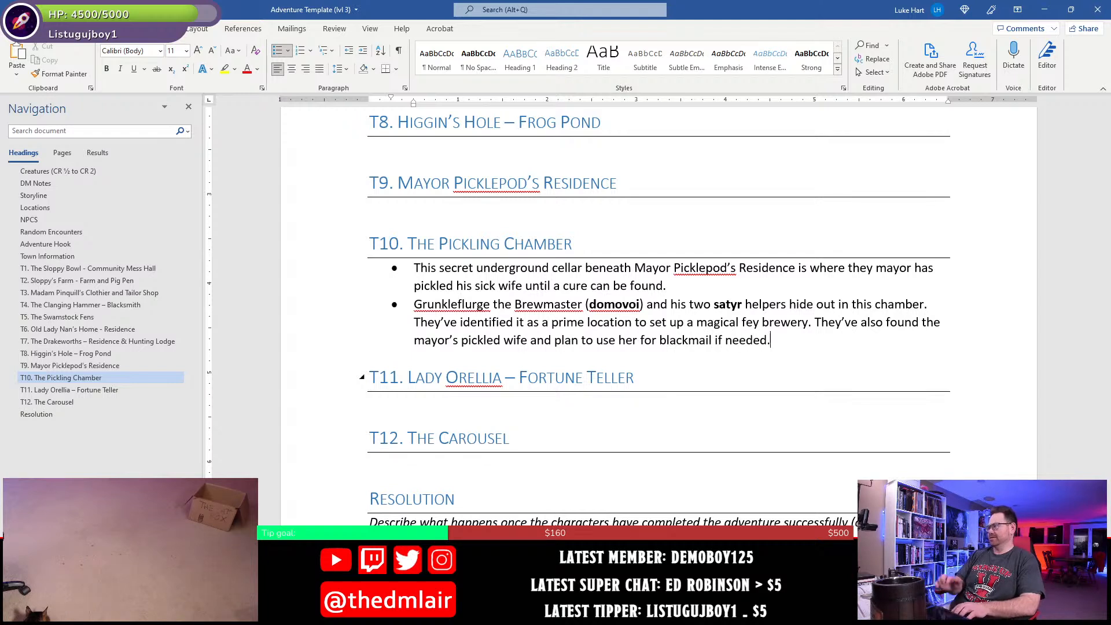
{"action": "key", "text": "ctrl+s"}
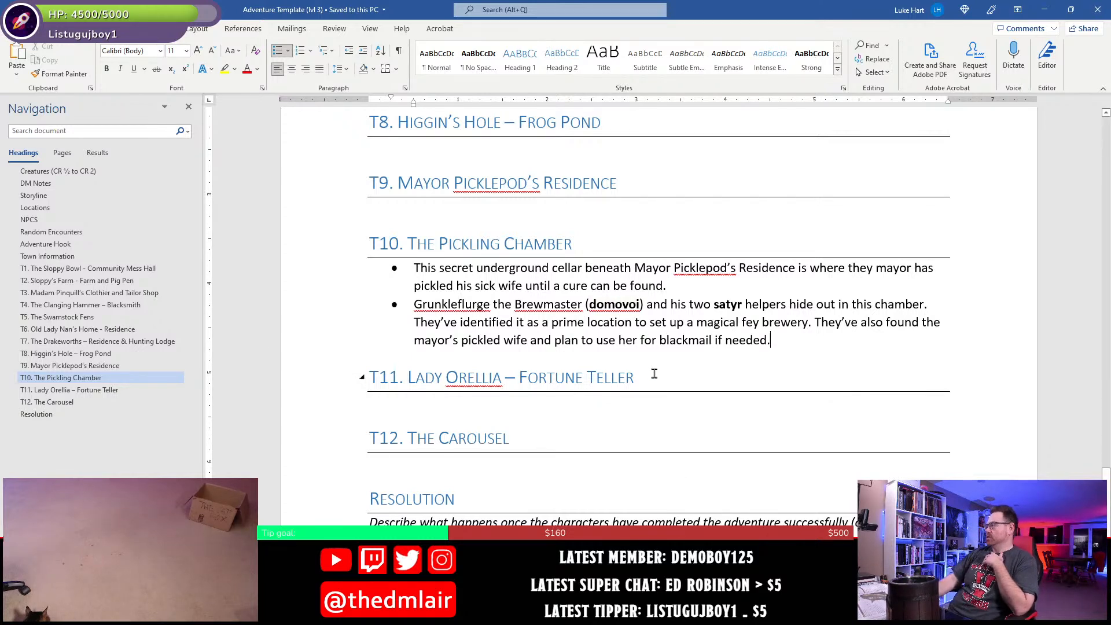
- Copy the "1 keg golem, 2 rum gremlins" encounter from the Encounters table in the Creatures section
{"action": "left_click", "coordinate": [623, 340]}
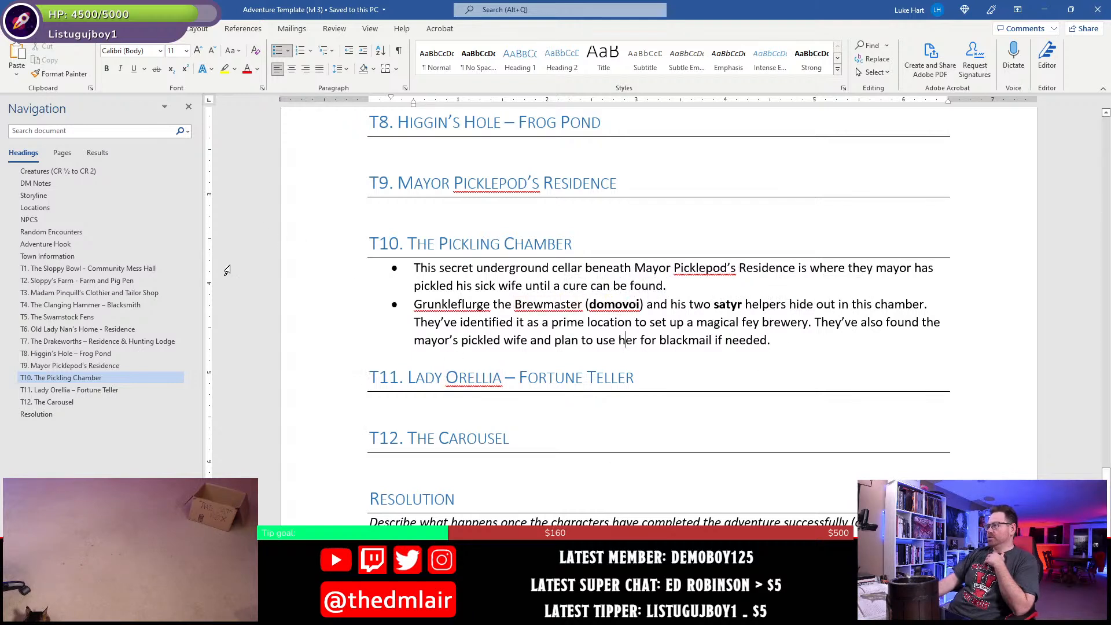
{"action": "left_click", "coordinate": [36, 183]}
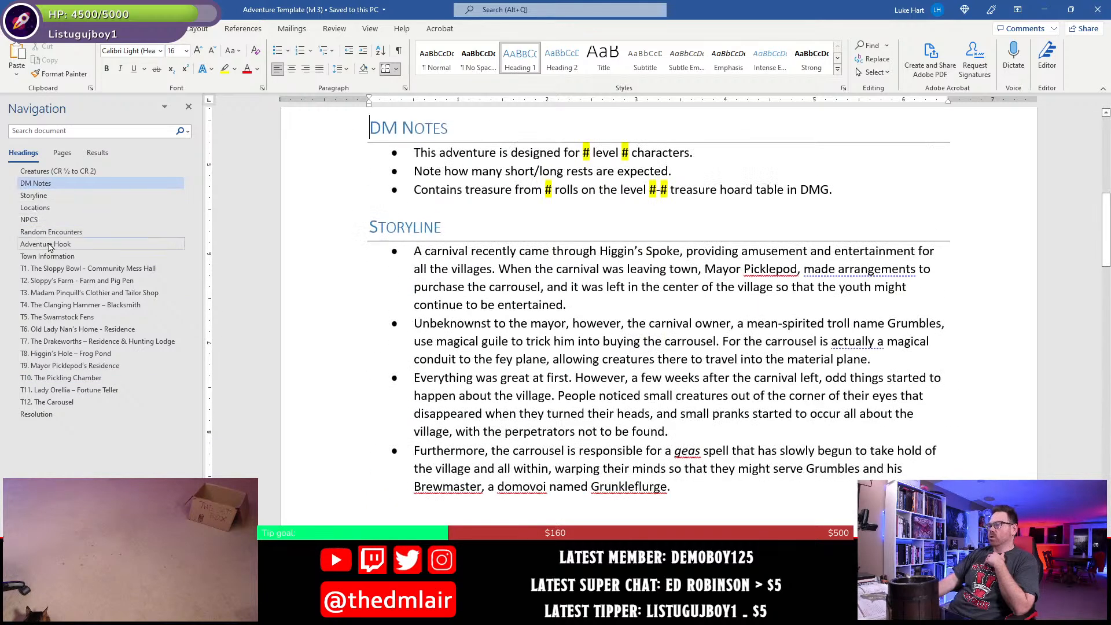
{"action": "left_click", "coordinate": [49, 231]}
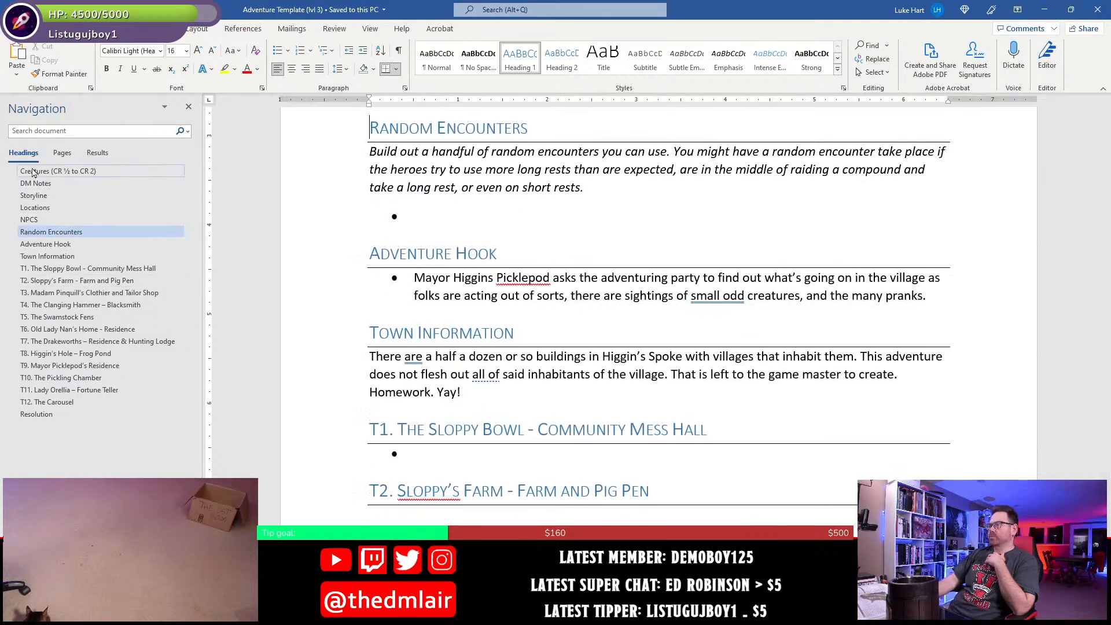
{"action": "left_click", "coordinate": [58, 171]}
{"action": "left_click", "coordinate": [539, 444]}
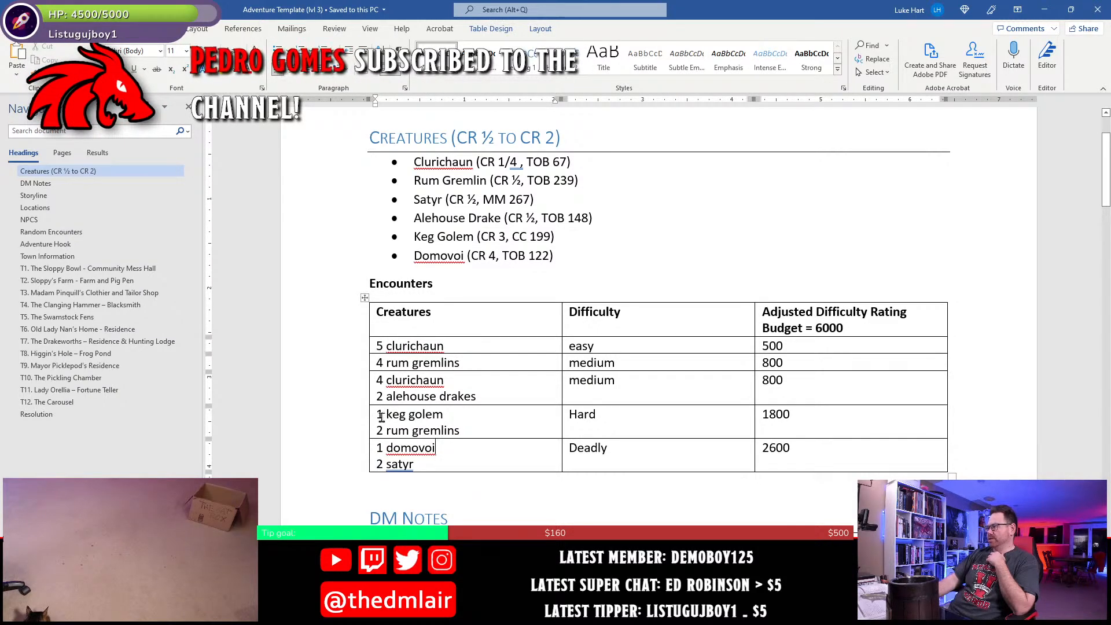
{"action": "left_click_drag", "start_coordinate": [377, 414], "coordinate": [490, 423]}
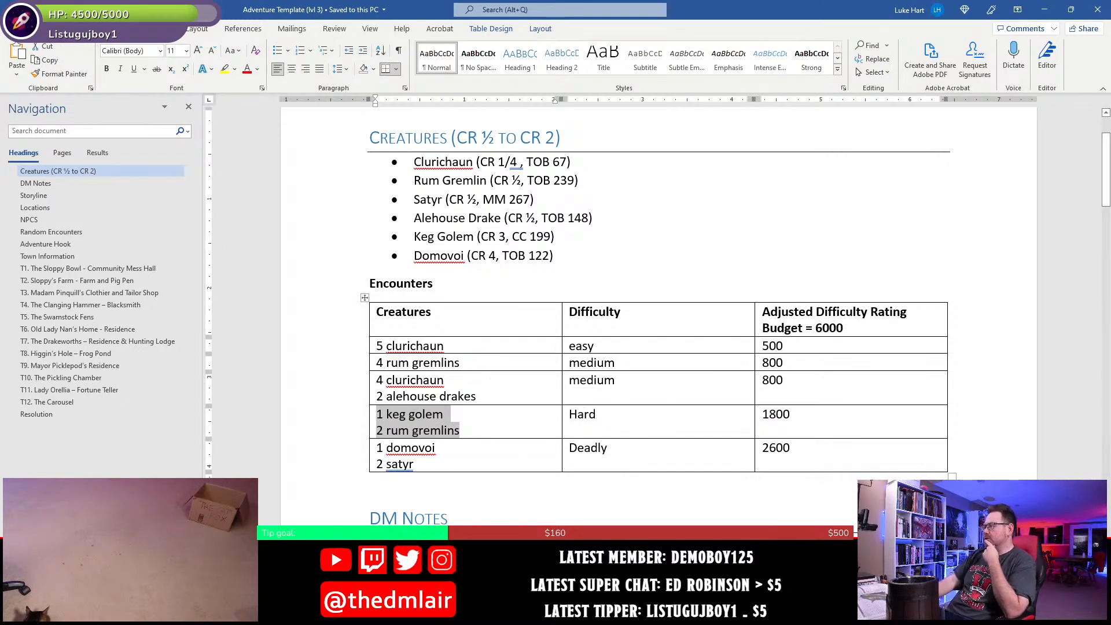
- Switch to the town map in Photoshop and examine the T1, T6, T5 and T4 areas as possible encounter locations
{"action": "key", "text": "alt+Tab"}
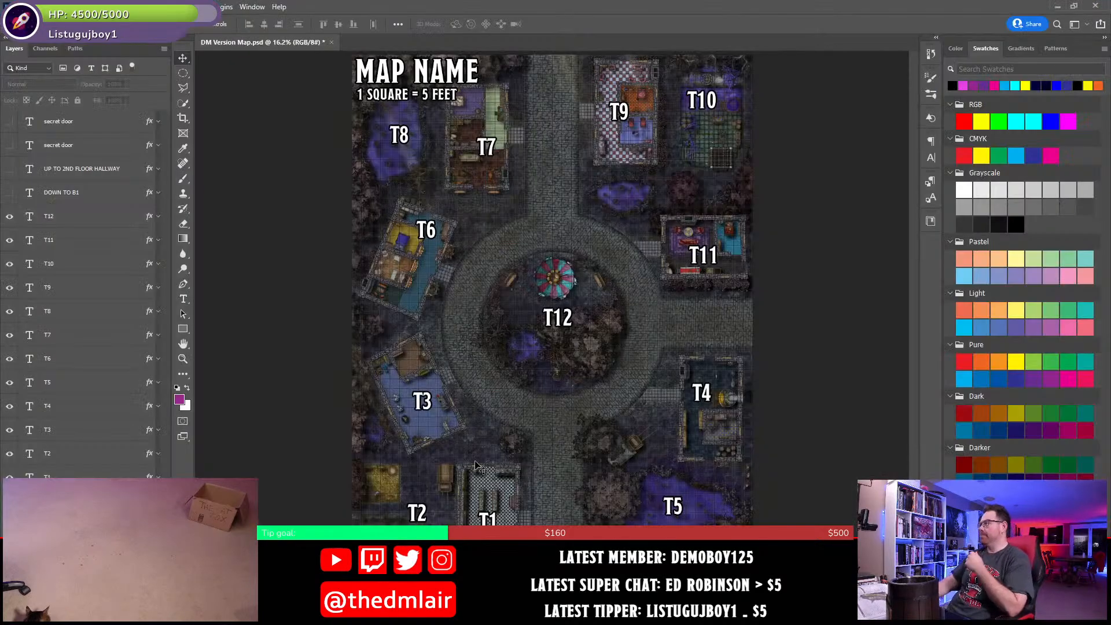
{"action": "scroll", "coordinate": [450, 446], "scroll_direction": "up", "scroll_amount": 2}
{"action": "scroll", "coordinate": [450, 446], "scroll_direction": "up", "scroll_amount": 4}
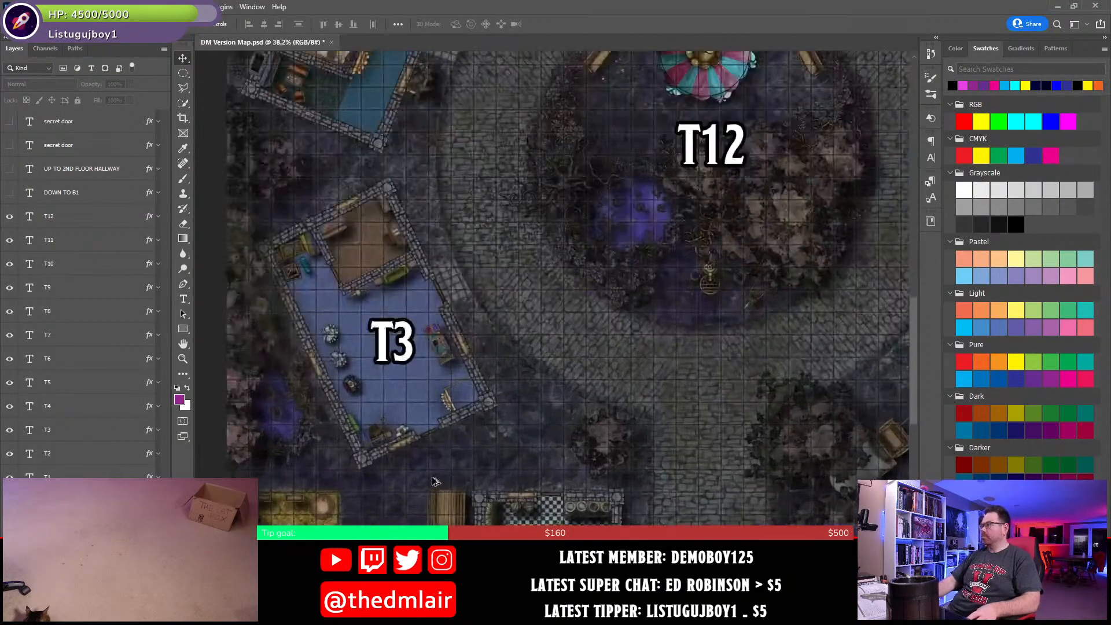
{"action": "left_click_drag", "start_coordinate": [697, 467], "coordinate": [595, 188]}
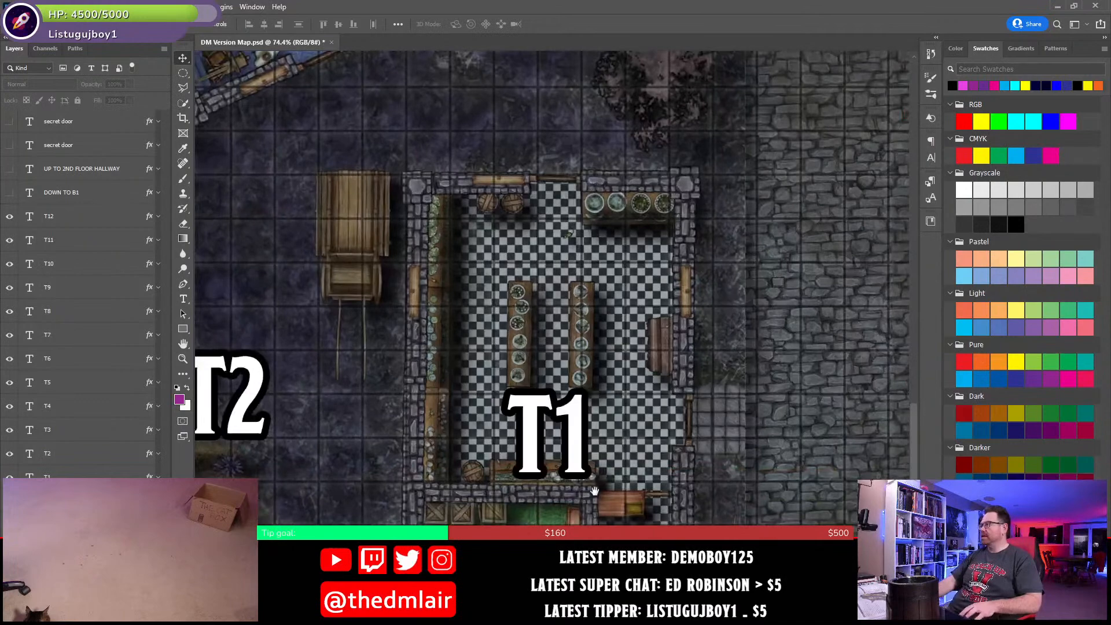
{"action": "scroll", "coordinate": [470, 365], "scroll_direction": "down", "scroll_amount": 3}
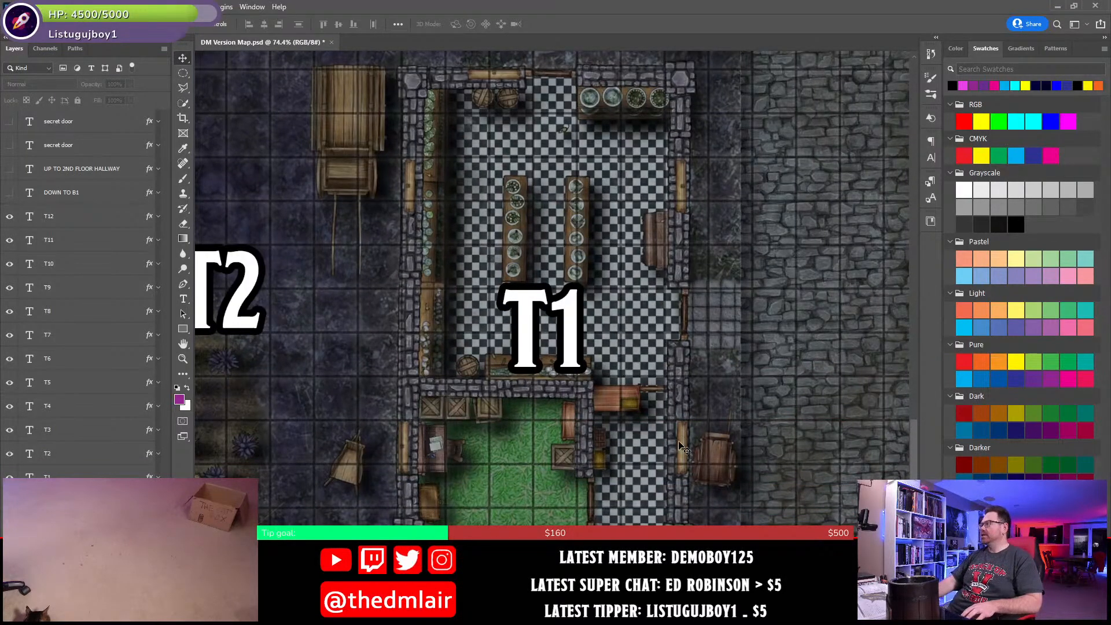
{"action": "left_click_drag", "start_coordinate": [427, 221], "coordinate": [694, 424]}
{"action": "left_click_drag", "start_coordinate": [461, 209], "coordinate": [579, 494]}
{"action": "left_click_drag", "start_coordinate": [563, 270], "coordinate": [529, 499]}
{"action": "left_click_drag", "start_coordinate": [615, 109], "coordinate": [575, 427]}
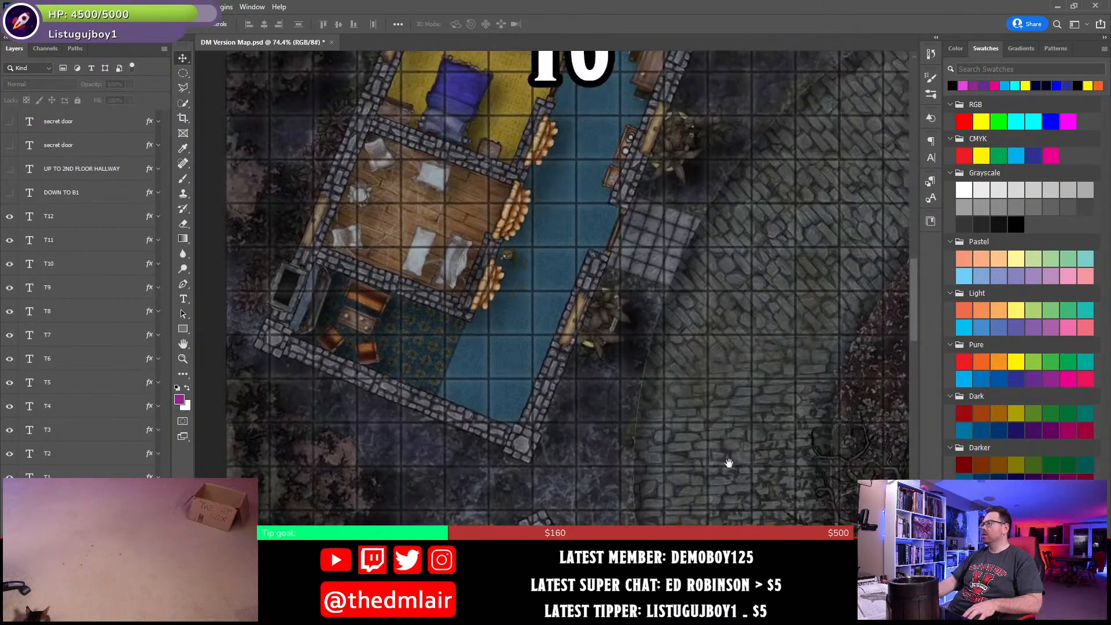
{"action": "left_click_drag", "start_coordinate": [594, 227], "coordinate": [249, 29]}
{"action": "left_click_drag", "start_coordinate": [821, 444], "coordinate": [417, 70]}
{"action": "left_click_drag", "start_coordinate": [651, 403], "coordinate": [463, 318]}
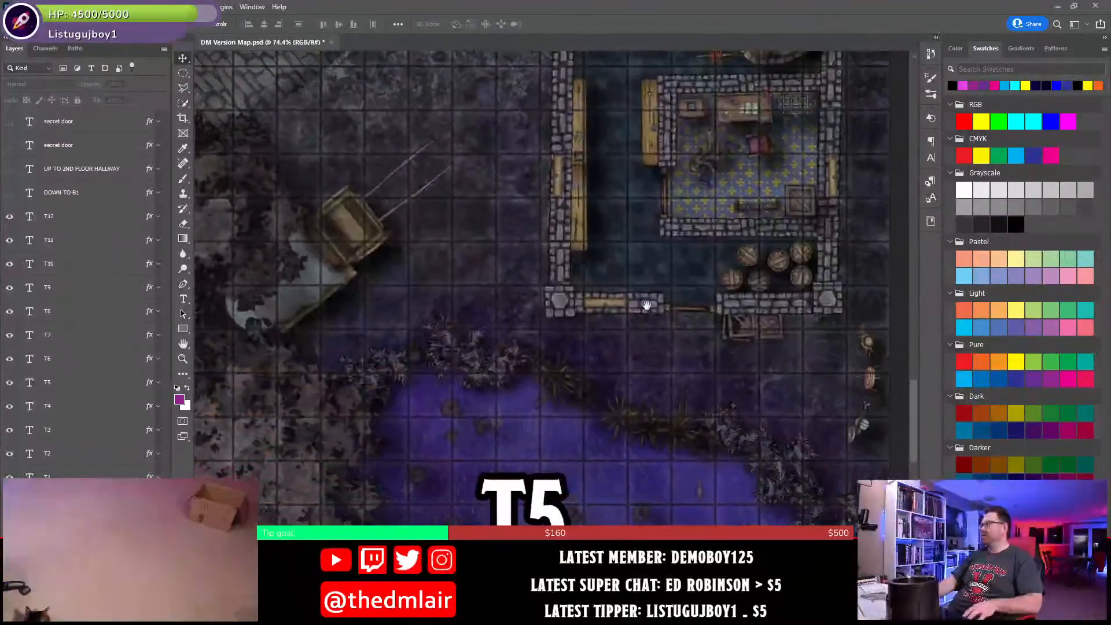
{"action": "left_click_drag", "start_coordinate": [648, 305], "coordinate": [549, 435]}
{"action": "left_click_drag", "start_coordinate": [589, 353], "coordinate": [583, 407]}
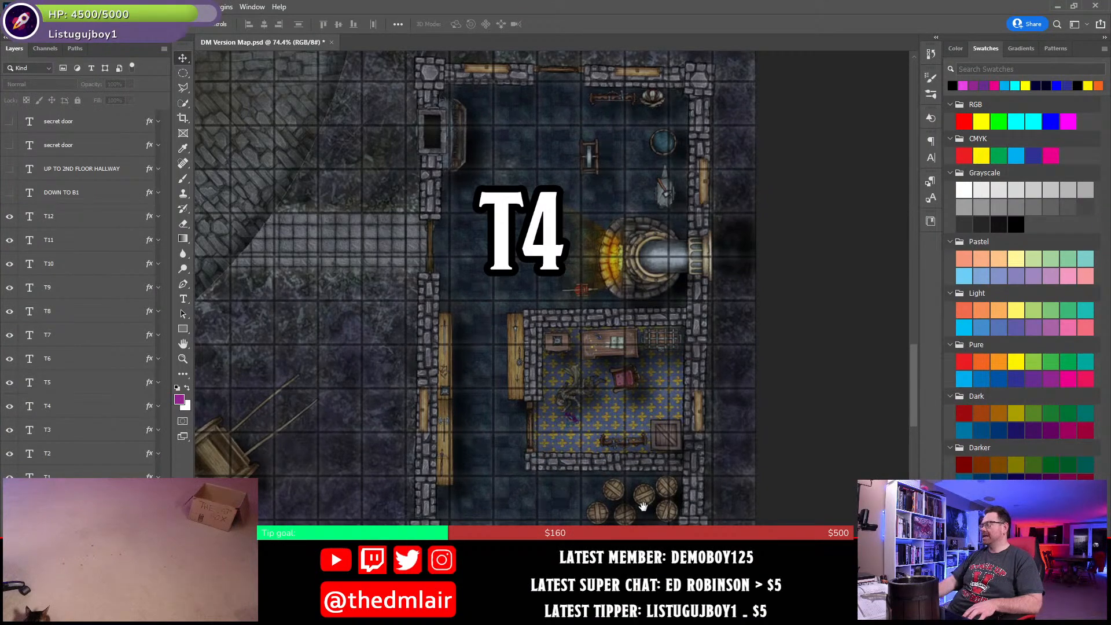
- Examine the T11 and T7 buildings on the town map and return to the T1 mess hall
{"action": "left_click_drag", "start_coordinate": [365, 165], "coordinate": [511, 488]}
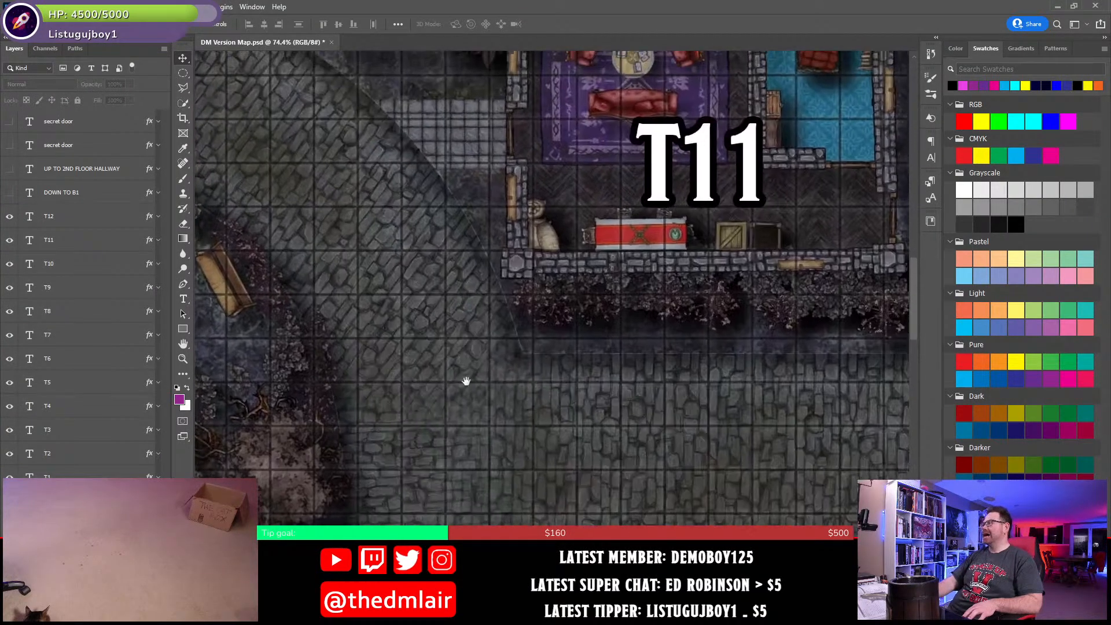
{"action": "left_click_drag", "start_coordinate": [419, 249], "coordinate": [492, 425]}
{"action": "left_click_drag", "start_coordinate": [341, 214], "coordinate": [771, 220]}
{"action": "left_click_drag", "start_coordinate": [534, 258], "coordinate": [699, 531]}
{"action": "left_click_drag", "start_coordinate": [467, 255], "coordinate": [543, 519]}
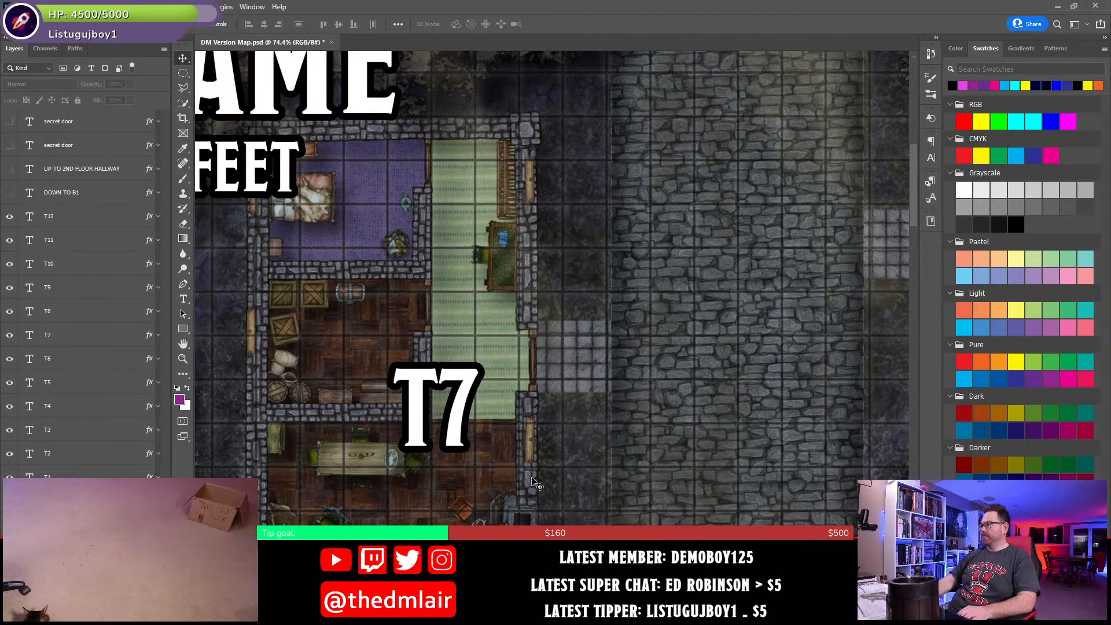
{"action": "left_click_drag", "start_coordinate": [547, 368], "coordinate": [536, 211]}
{"action": "left_click_drag", "start_coordinate": [477, 371], "coordinate": [630, 426]}
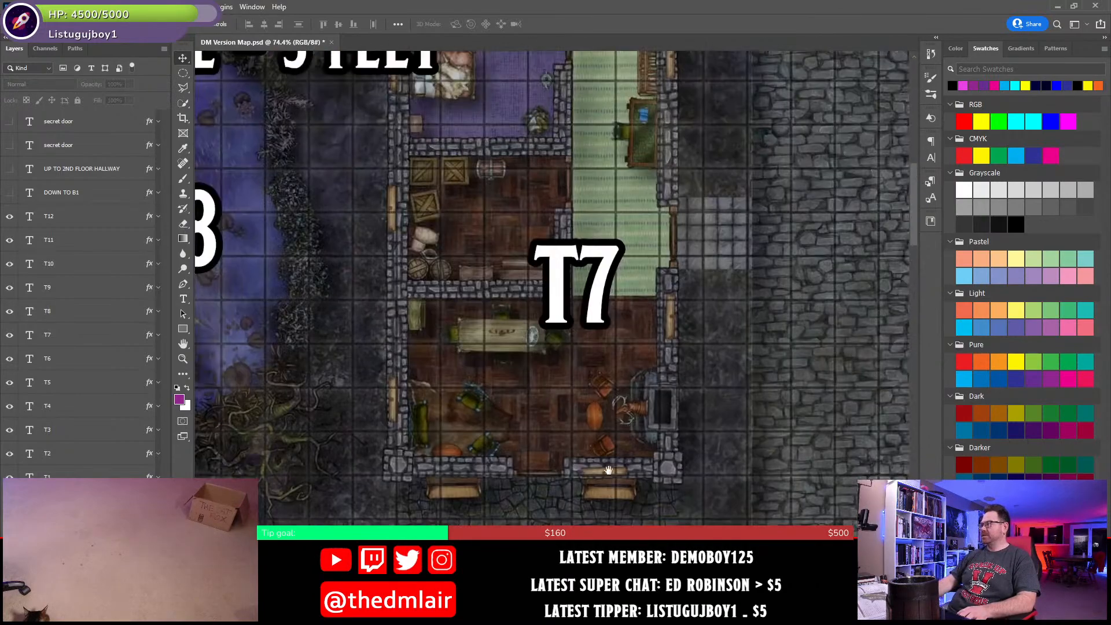
{"action": "left_click_drag", "start_coordinate": [609, 470], "coordinate": [590, 86]}
{"action": "left_click_drag", "start_coordinate": [689, 518], "coordinate": [600, 132]}
{"action": "left_click_drag", "start_coordinate": [613, 506], "coordinate": [653, 155]}
{"action": "left_click_drag", "start_coordinate": [717, 510], "coordinate": [687, 349]}
{"action": "left_click_drag", "start_coordinate": [673, 274], "coordinate": [661, 294]}
{"action": "left_click_drag", "start_coordinate": [639, 240], "coordinate": [637, 253]}
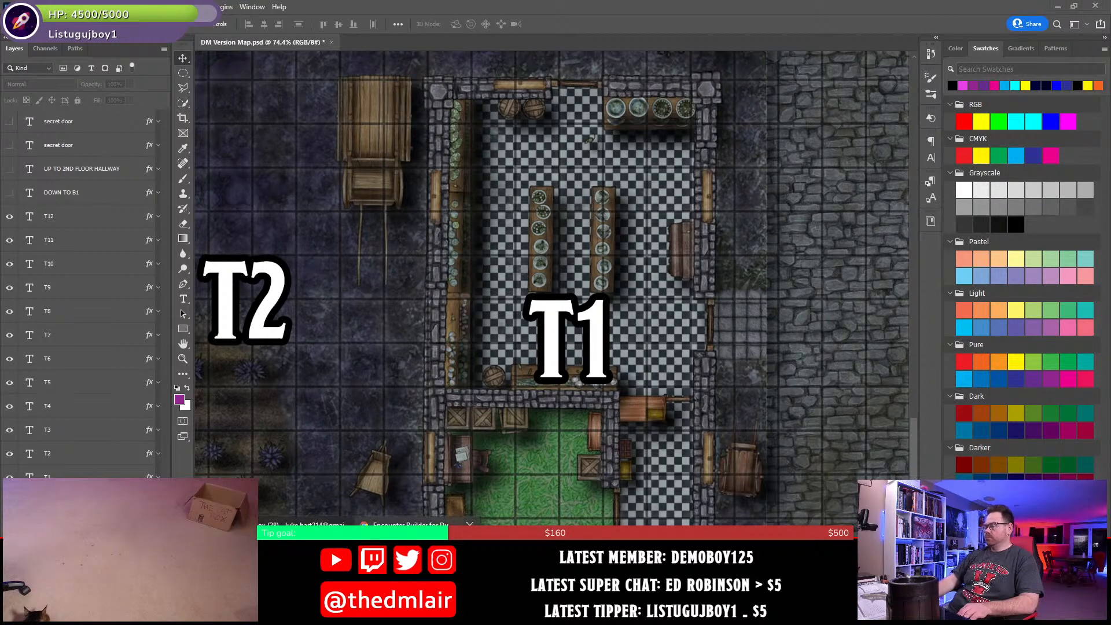
{"action": "left_click", "coordinate": [412, 523]}
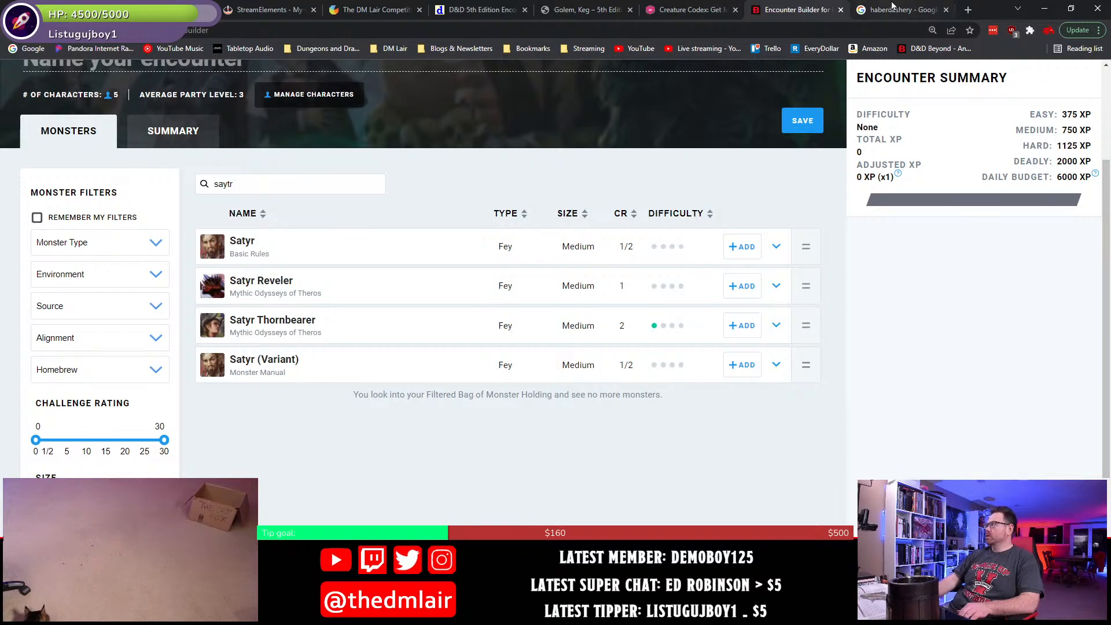
{"action": "key", "text": "alt+Tab"}
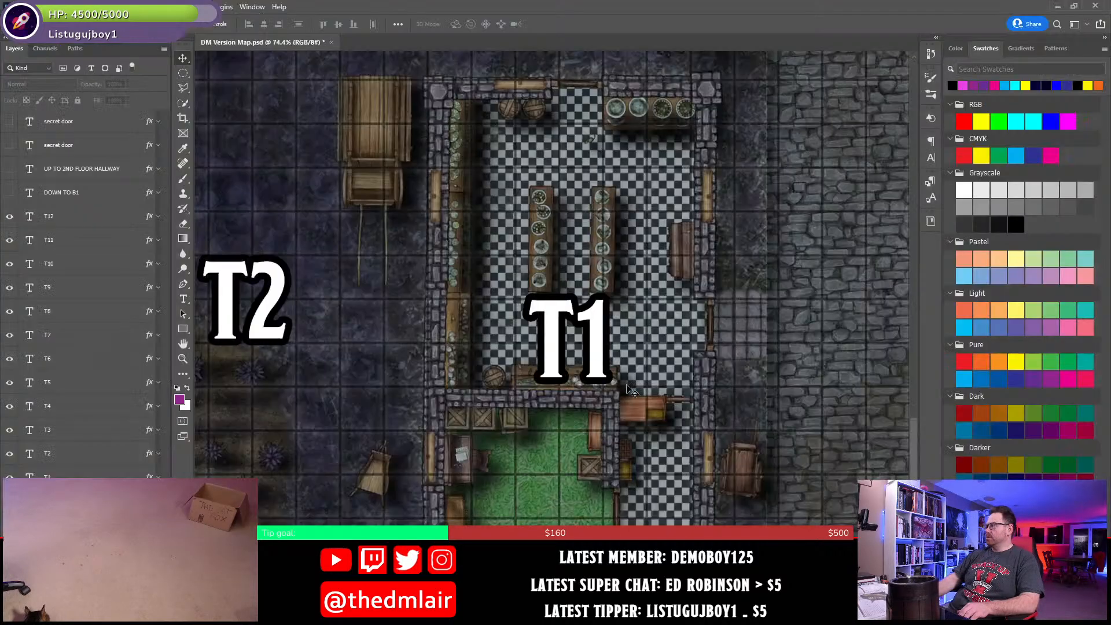
- Switch to the Word document and paste the copied keg golem and rum gremlins encounter under the T1 Sloppy Bowl heading
{"action": "key", "text": "alt+Tab"}
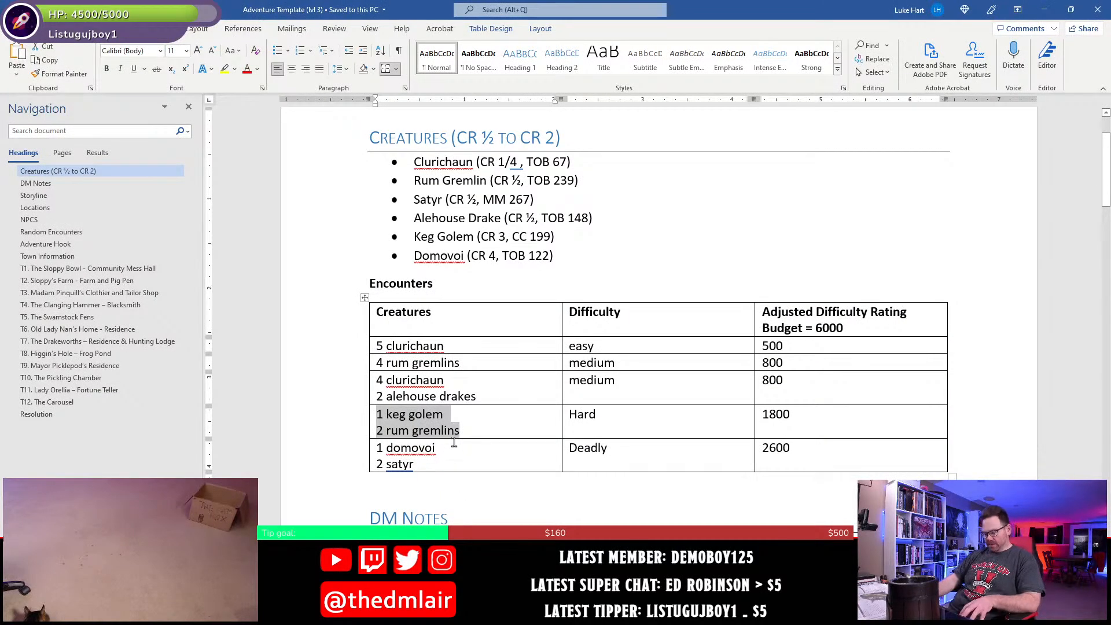
{"action": "left_click", "coordinate": [67, 270]}
{"action": "scroll", "coordinate": [449, 411], "scroll_direction": "up", "scroll_amount": 4}
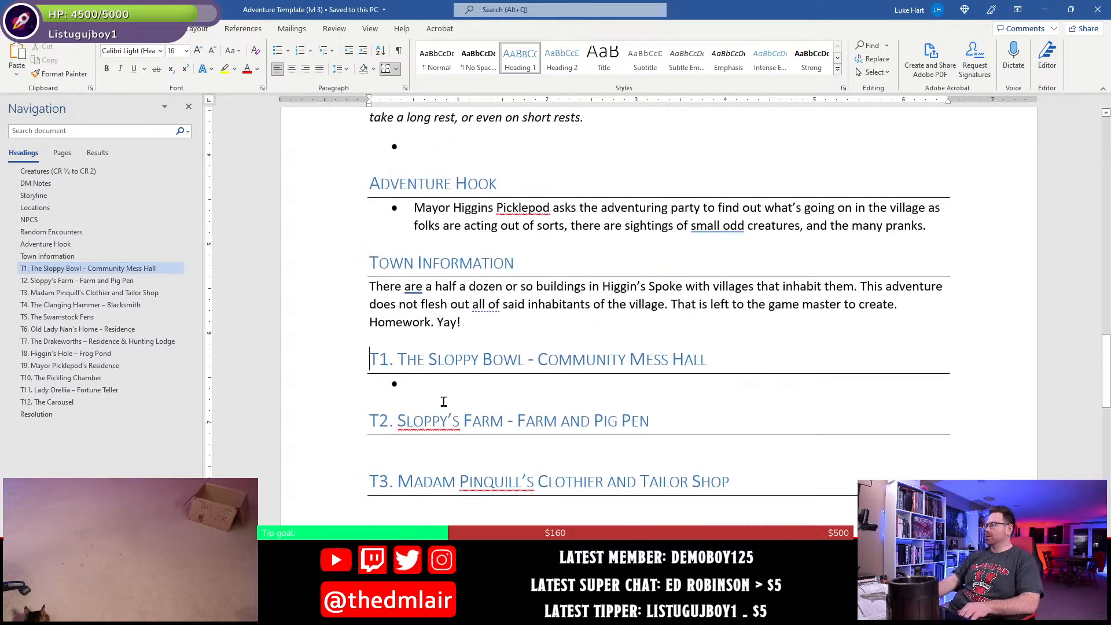
{"action": "left_click", "coordinate": [444, 389]}
{"action": "type", "text": "1 keg golem 2 rum gremlins"}
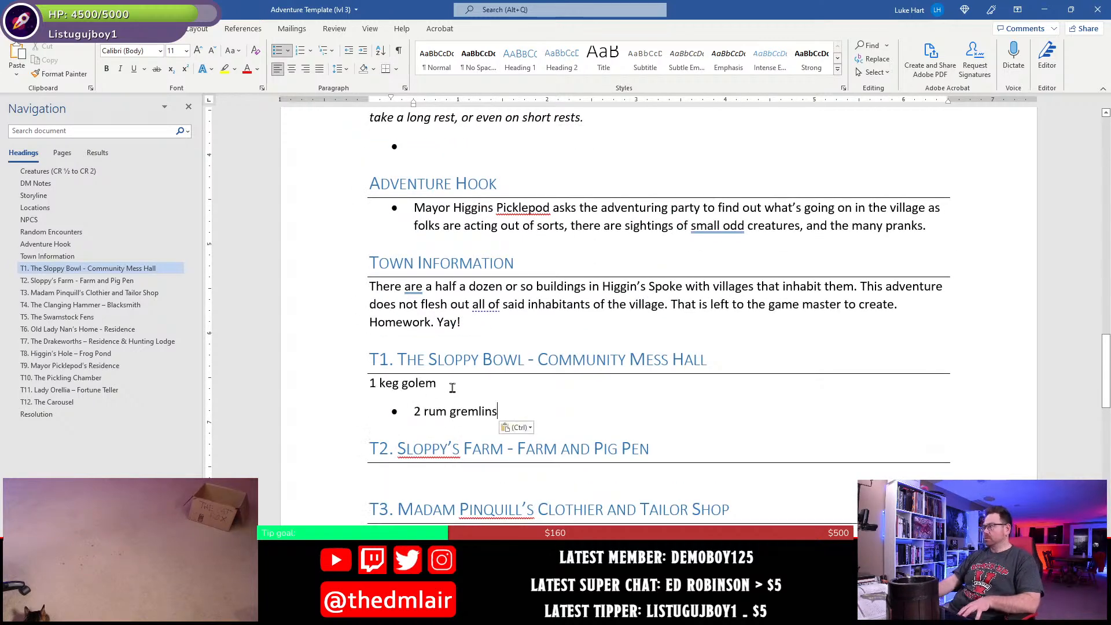
{"action": "left_click", "coordinate": [453, 388]}
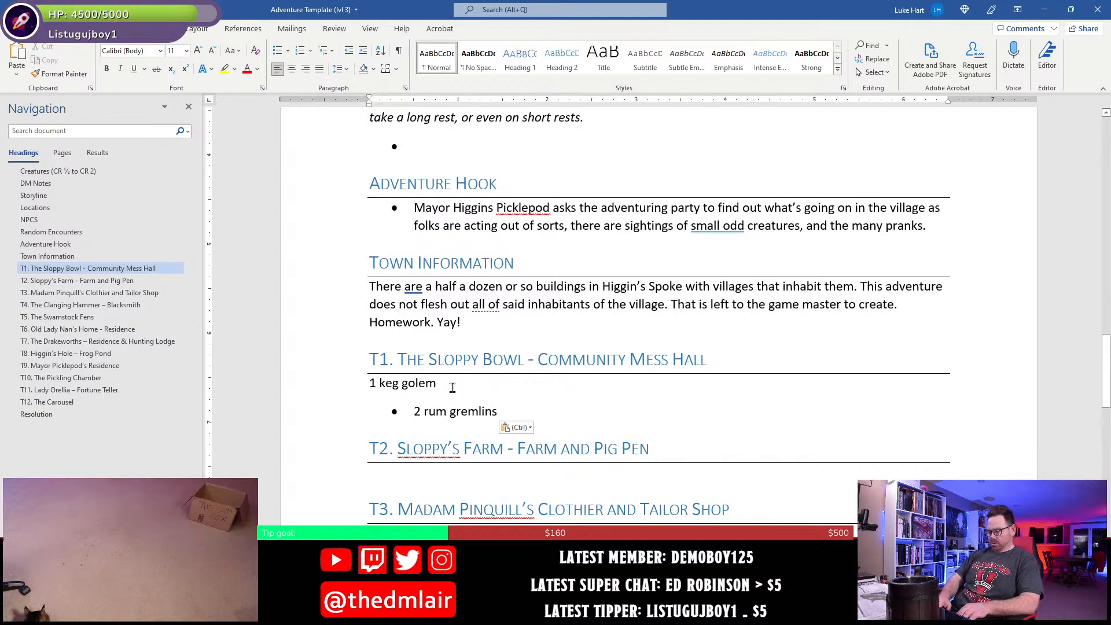
- Merge the pasted keg golem and rum gremlins lines under T1 into one bullet and insert an empty bullet above it
{"action": "key", "text": "Home"}
{"action": "type", "text": "*"}
{"action": "key", "text": "Delete"}
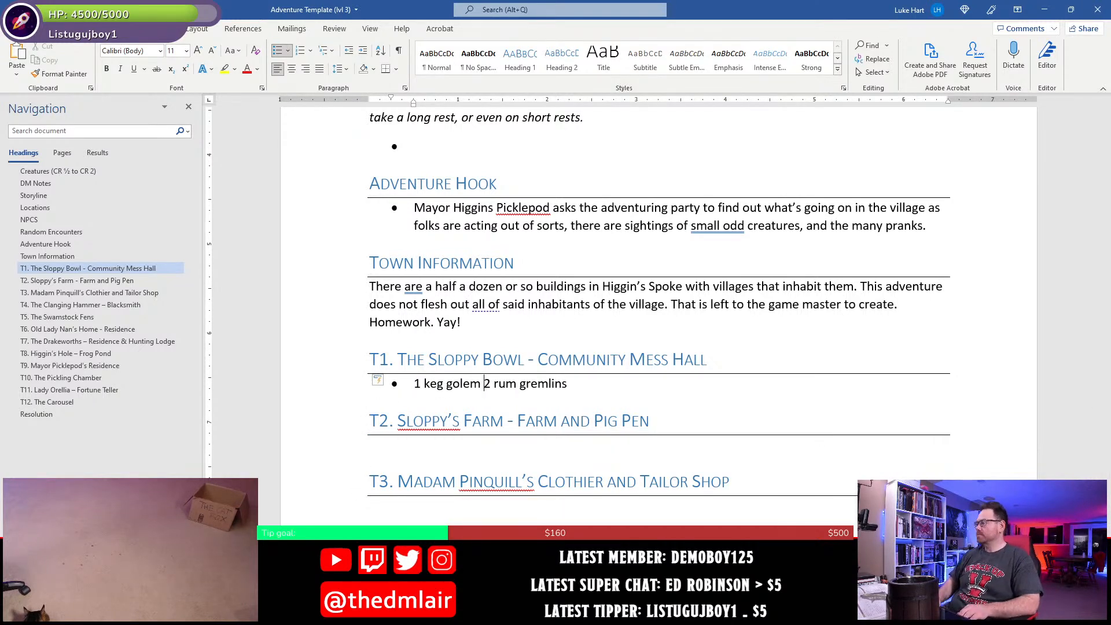
{"action": "key", "text": "Home"}
{"action": "key", "text": "Return"}
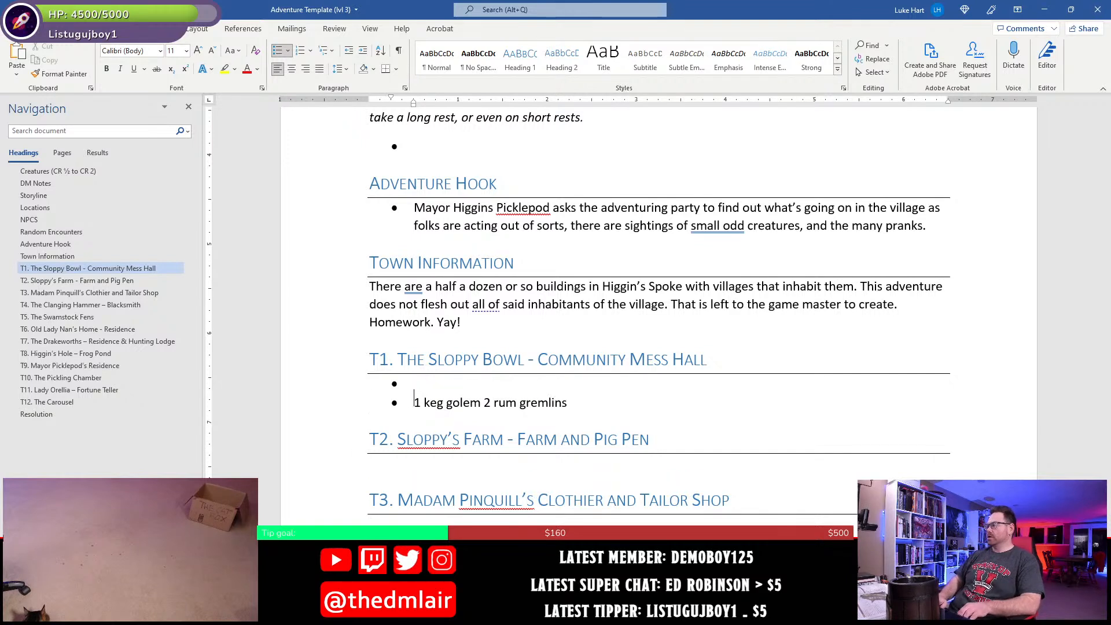
- Begin the empty first T1 bullet with "Two rum gremlins", making "rum gremlins" bold
{"action": "key", "text": "Up"}
{"action": "type", "text": "Two"}
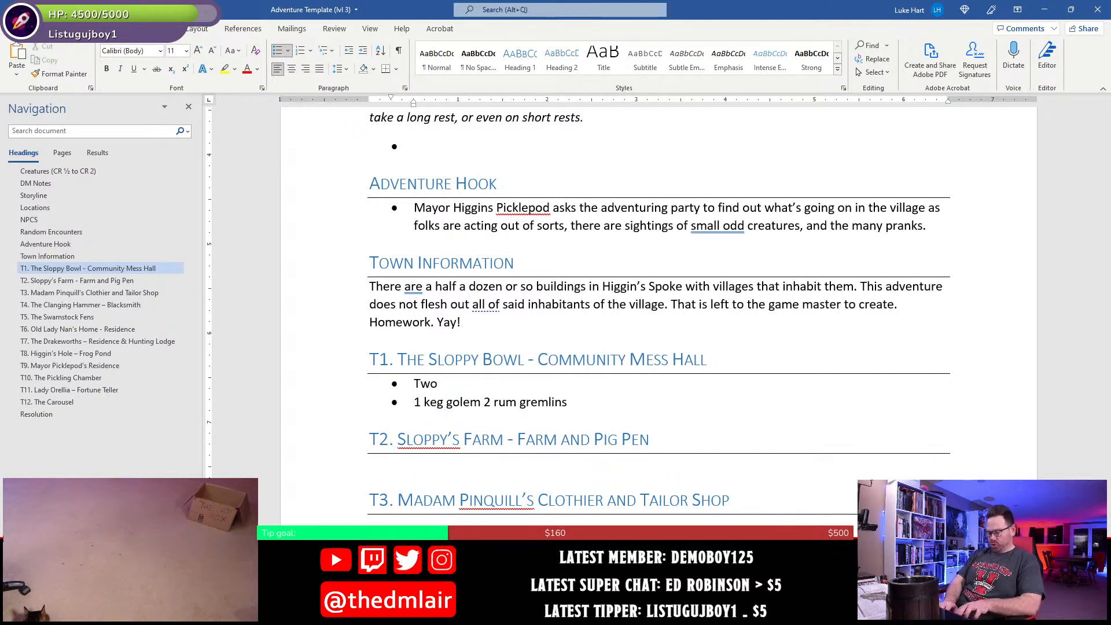
{"action": "key", "text": "ctrl+b"}
{"action": "type", "text": "rum"}
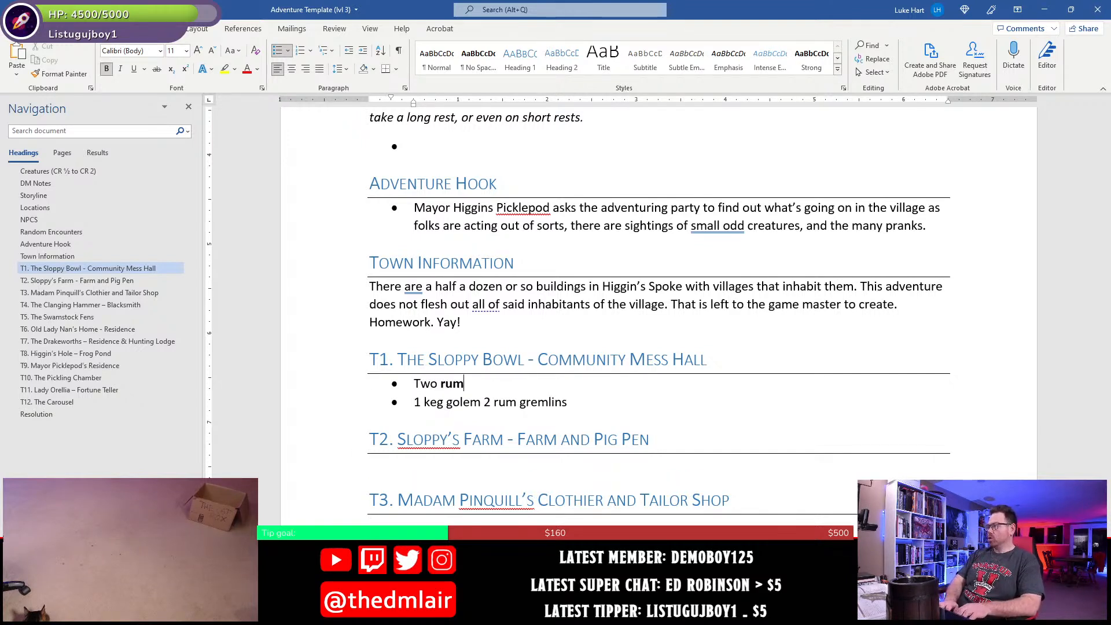
{"action": "type", "text": " gremlins"}
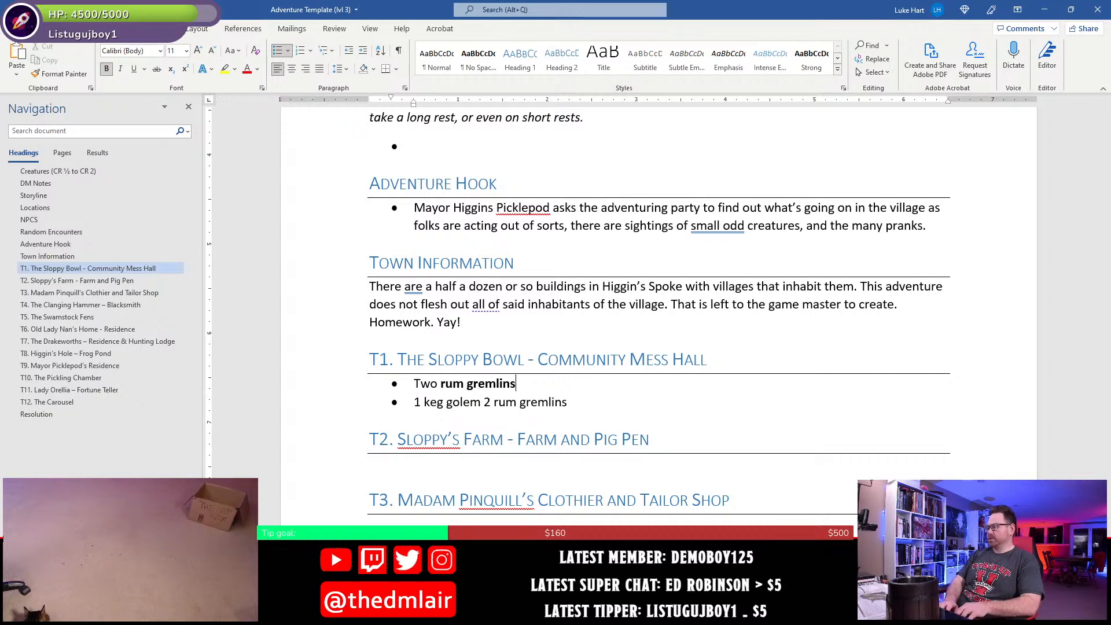
{"action": "key", "text": "ctrl+b"}
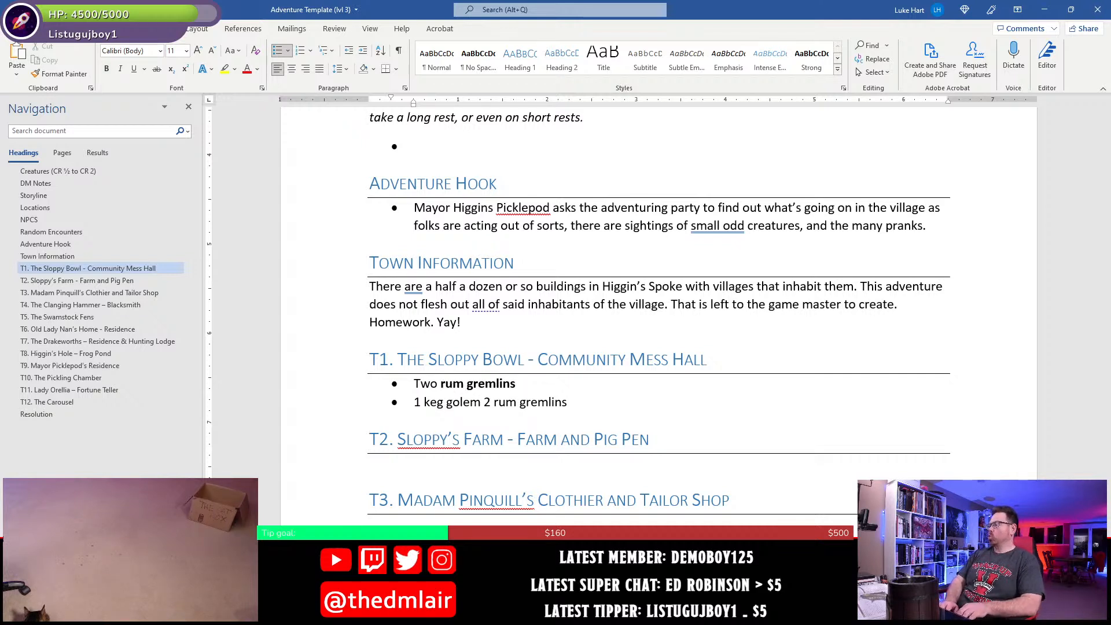
- Complete the bullet's first sentence in regular weight with "have taken up residence here."
{"action": "type", "text": "have been"}
{"action": "key", "text": "BackSpace"}
{"action": "key", "text": "BackSpace"}
{"action": "key", "text": "BackSpace"}
{"action": "key", "text": "BackSpace"}
{"action": "type", "text": "taken up "}
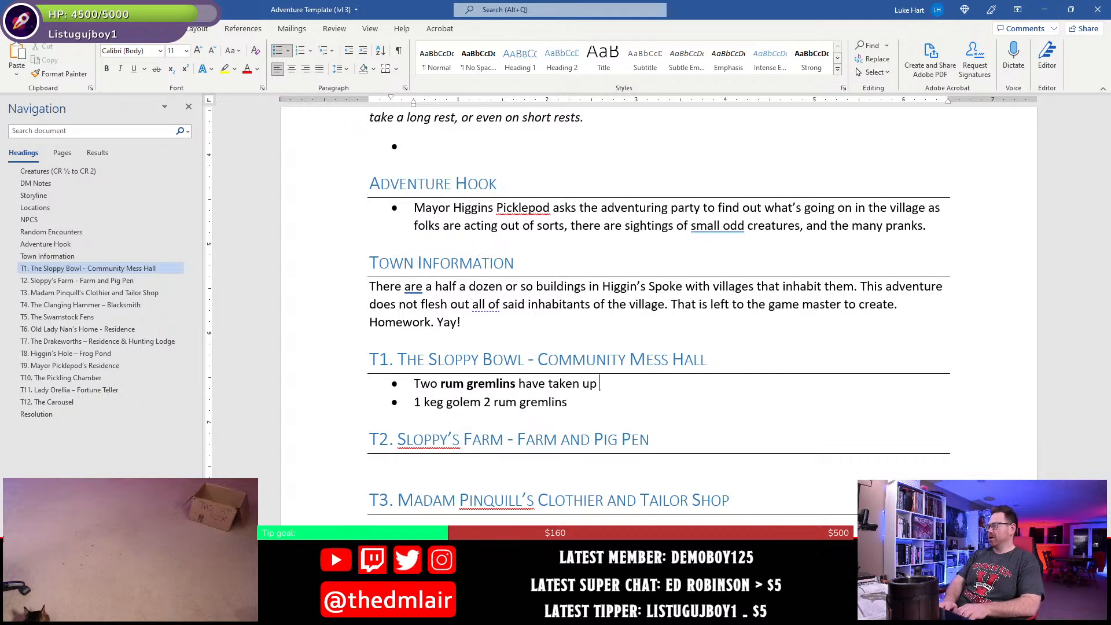
{"action": "type", "text": "residence"}
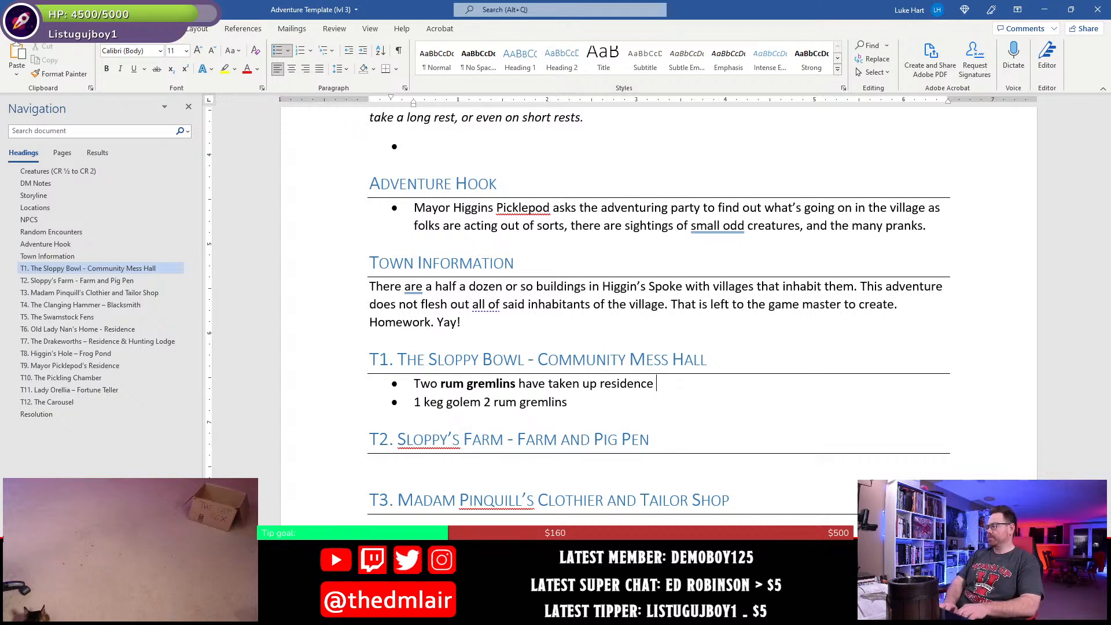
{"action": "type", "text": " here. "}
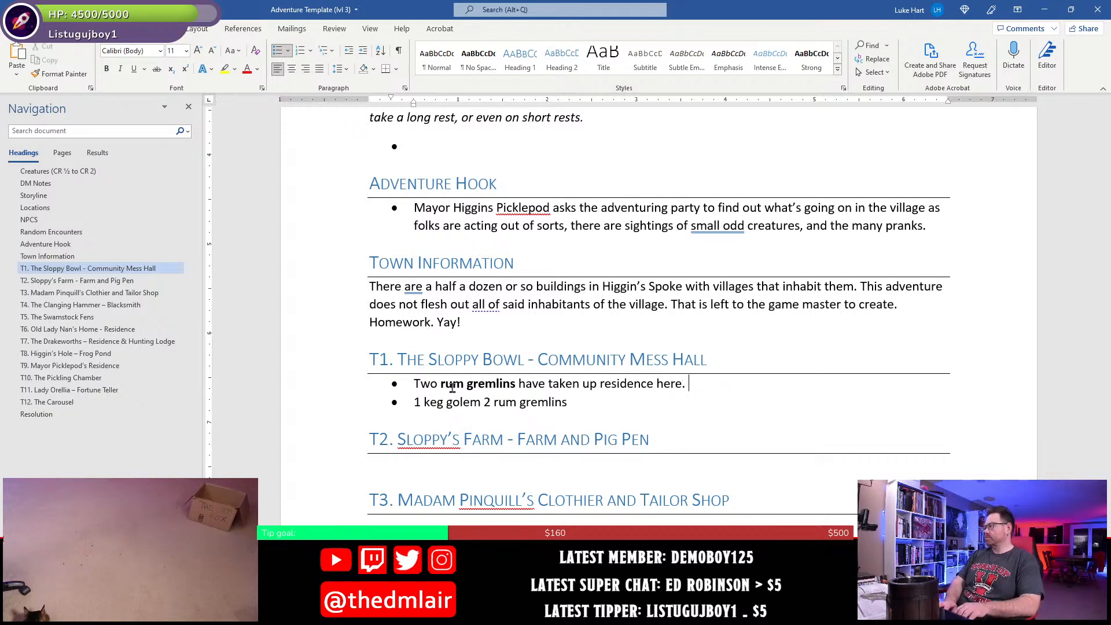
{"action": "type", "text": "They are abot"}
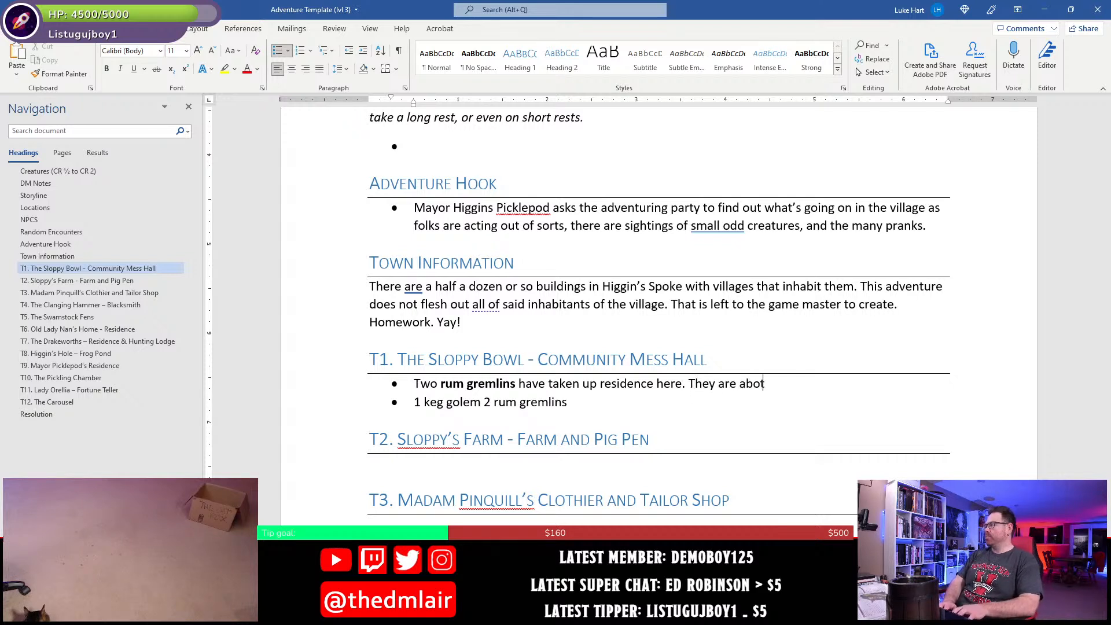
{"action": "type", "text": "h"}
- Start a second sentence in the T1 bullet reading "They are both accomplished artificers"
{"action": "key", "text": "BackSpace"}
{"action": "key", "text": "BackSpace"}
{"action": "key", "text": "BackSpace"}
{"action": "key", "text": "BackSpace"}
{"action": "key", "text": "BackSpace"}
{"action": "type", "text": "both "}
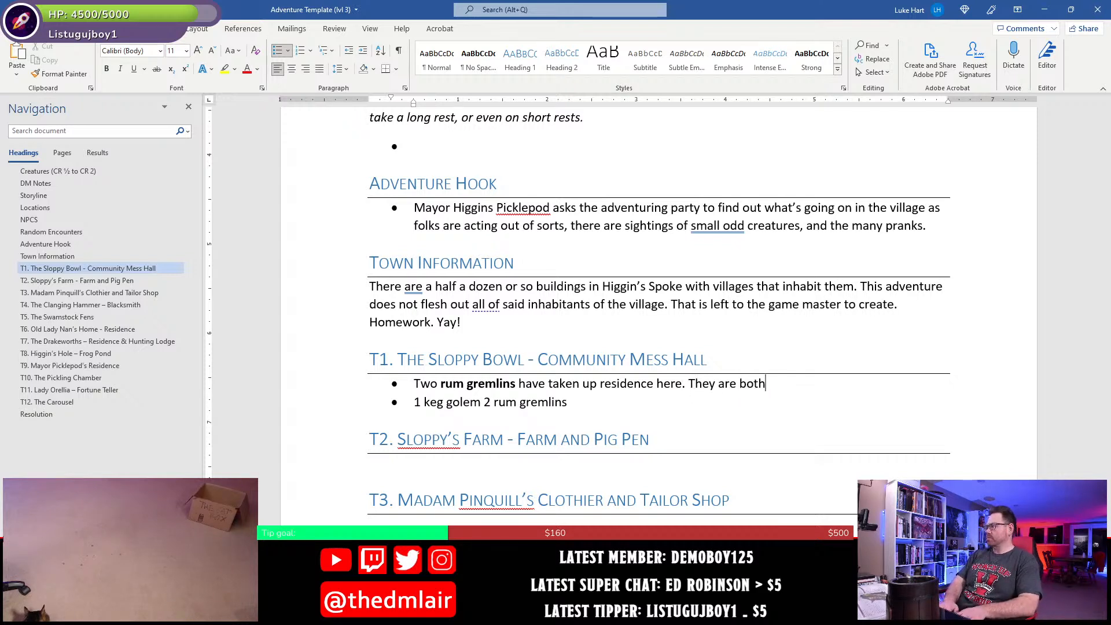
{"action": "type", "text": "accomplished "}
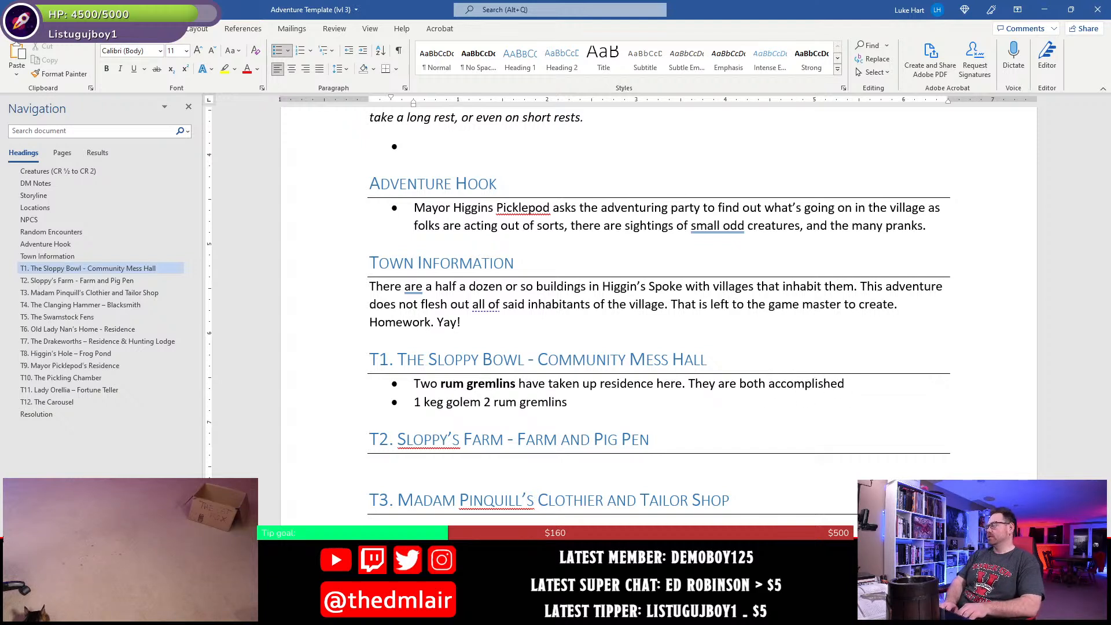
{"action": "type", "text": "artificer"}
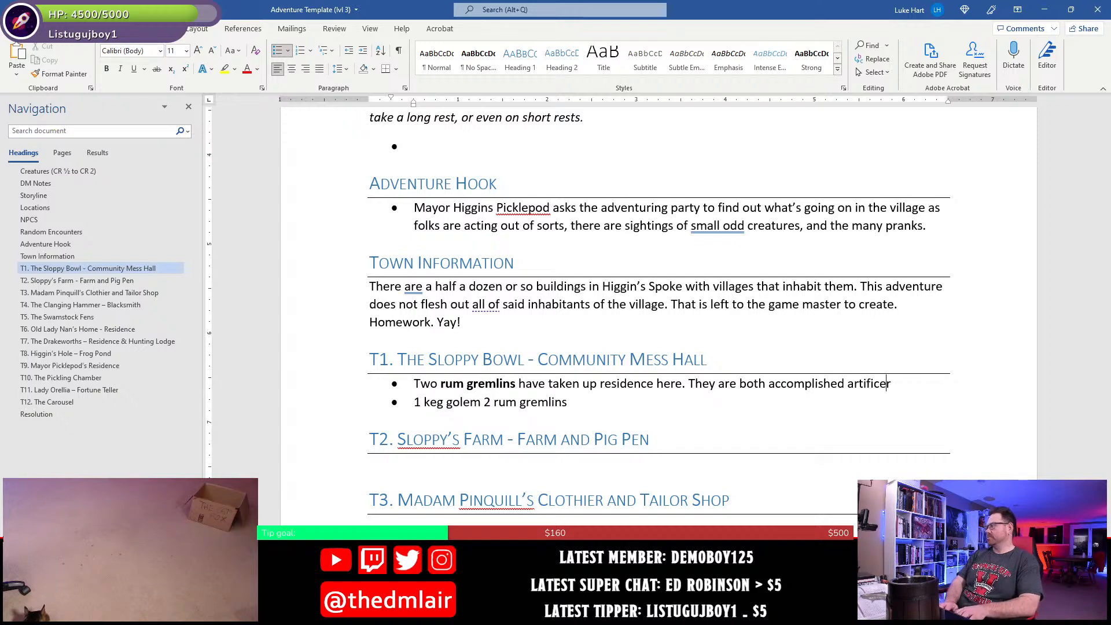
{"action": "type", "text": "s "}
{"action": "type", "text": "("}
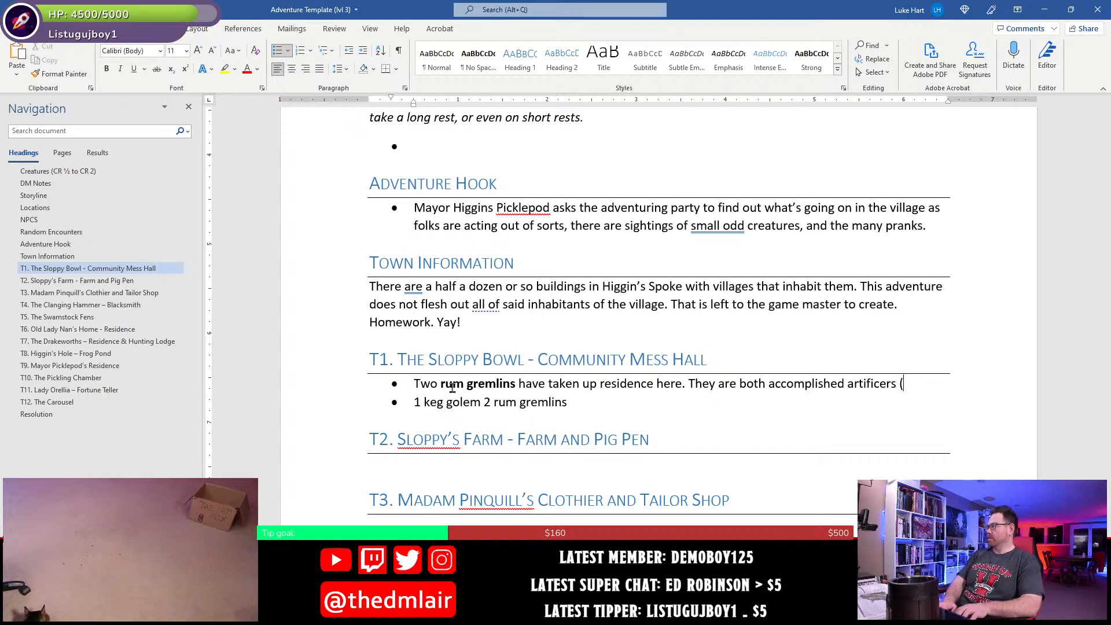
{"action": "type", "text": "when not tr"}
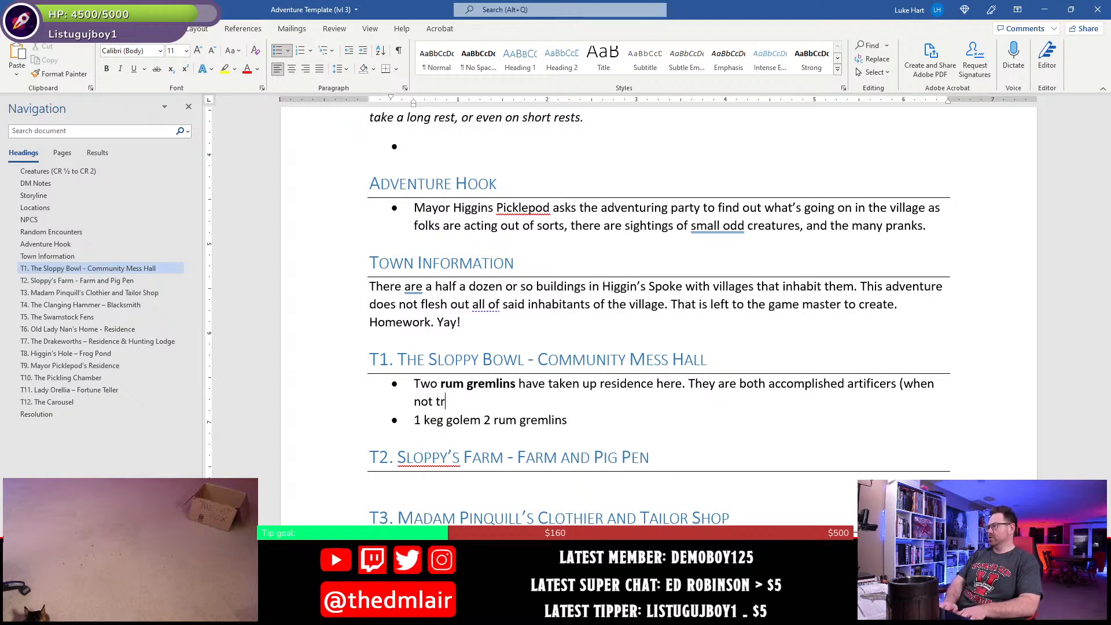
- Add the parenthetical "(when not drunk)" after "artificers" in the T1 bullet
{"action": "key", "text": "BackSpace"}
{"action": "key", "text": "BackSpace"}
{"action": "type", "text": "drunk"}
{"action": "key", "text": "BackSpace"}
{"action": "key", "text": "BackSpace"}
{"action": "type", "text": "nk)"}
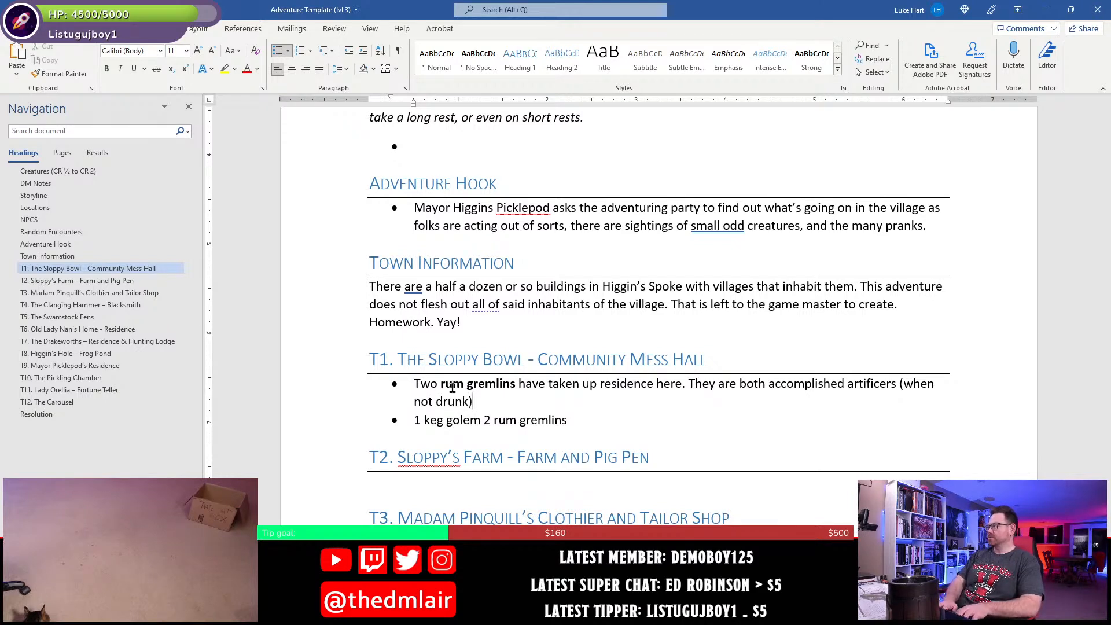
{"action": "type", "text": " have have ma"}
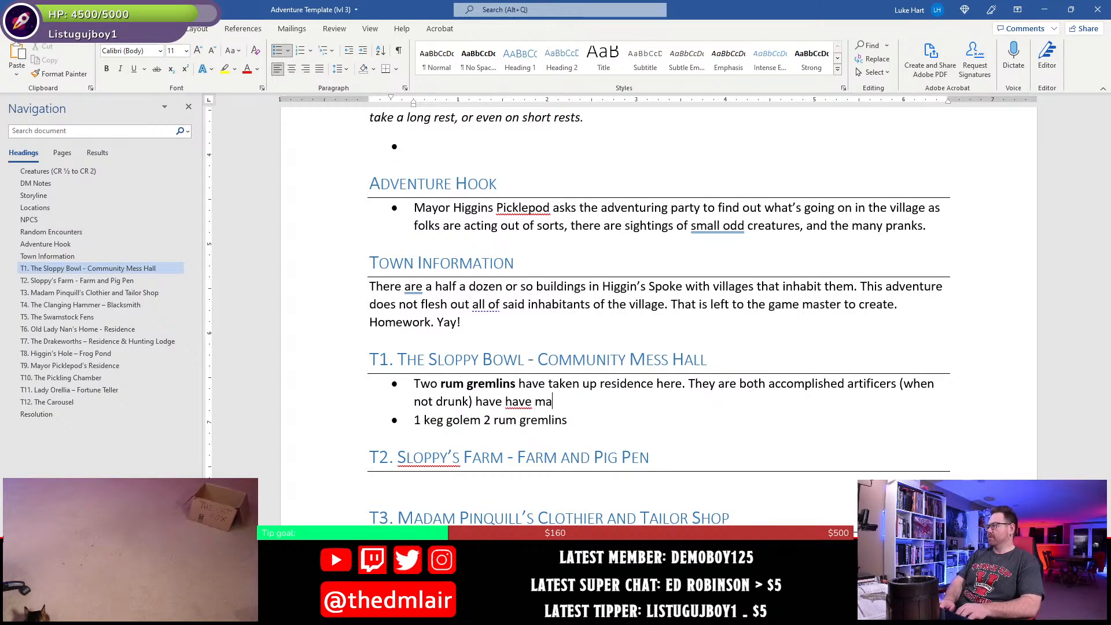
- Continue the artificers sentence with "and have managed to construct a keg golem", making "keg golem" bold
{"action": "key", "text": "BackSpace"}
{"action": "key", "text": "BackSpace"}
{"action": "key", "text": "BackSpace"}
{"action": "key", "text": "BackSpace"}
{"action": "key", "text": "BackSpace"}
{"action": "key", "text": "BackSpace"}
{"action": "key", "text": "BackSpace"}
{"action": "key", "text": "BackSpace"}
{"action": "key", "text": "BackSpace"}
{"action": "key", "text": "BackSpace"}
{"action": "key", "text": "BackSpace"}
{"action": "key", "text": "BackSpace"}
{"action": "type", "text": "and "}
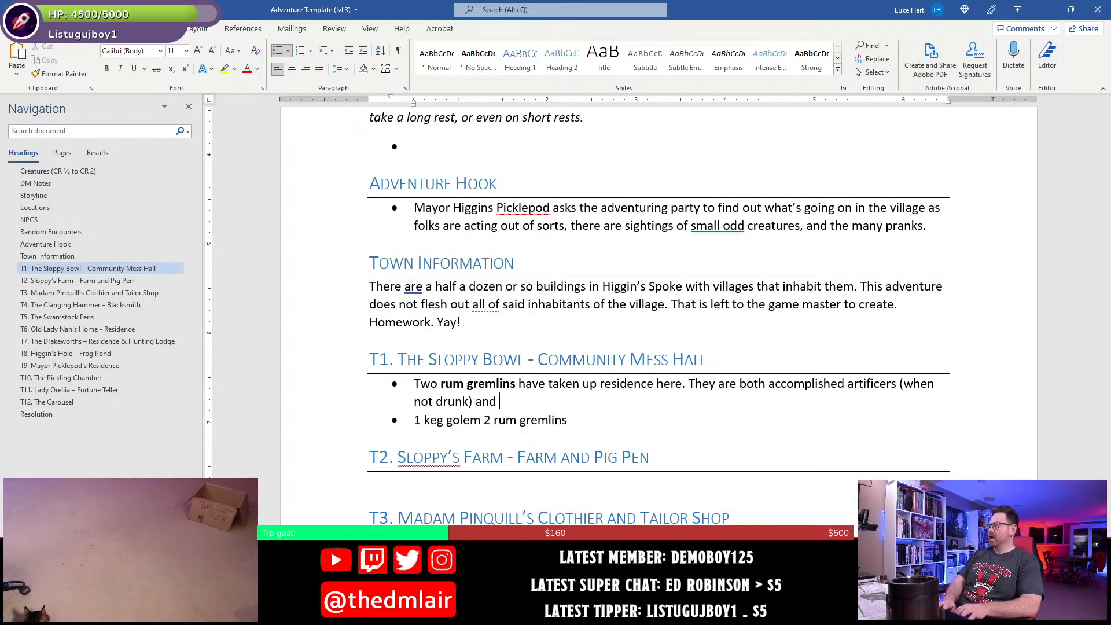
{"action": "type", "text": "have managed to"}
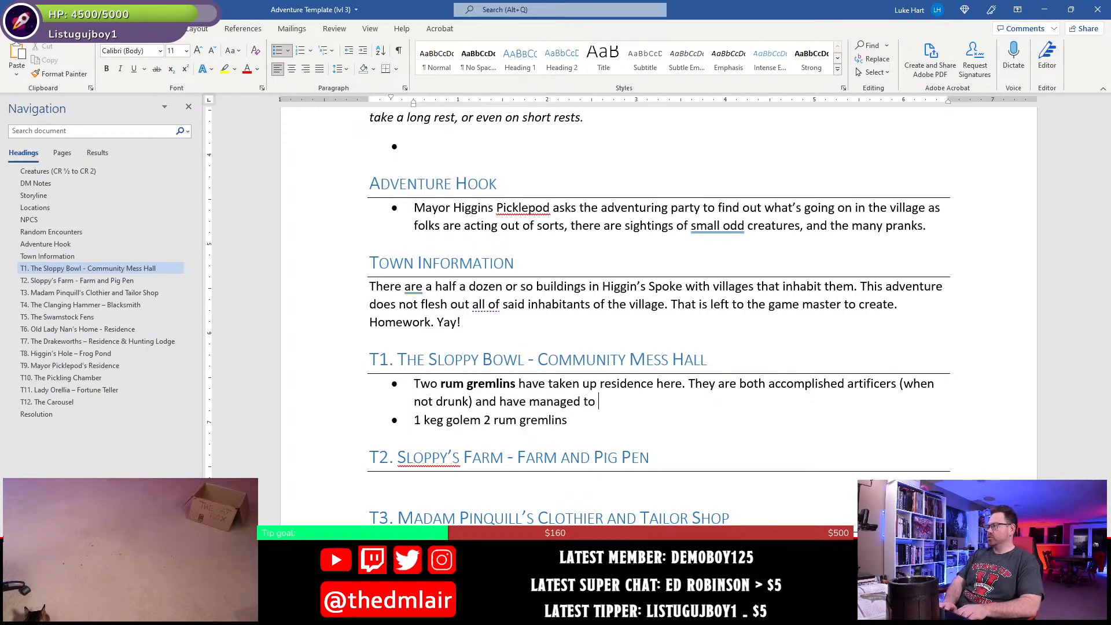
{"action": "type", "text": " construct"}
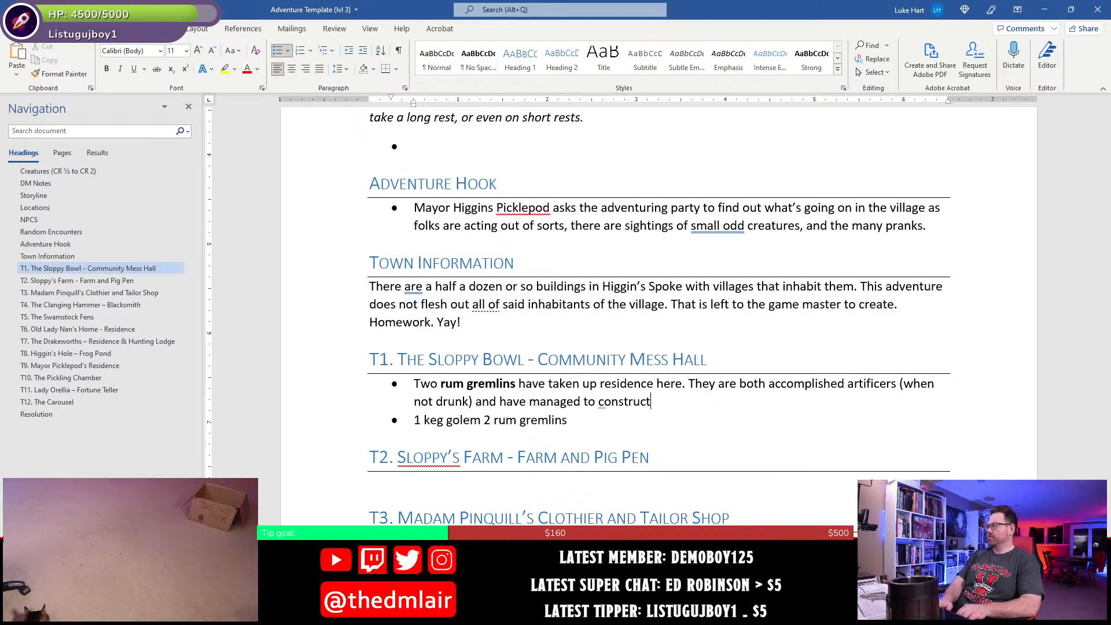
{"action": "type", "text": " a"}
{"action": "key", "text": "ctrl+b"}
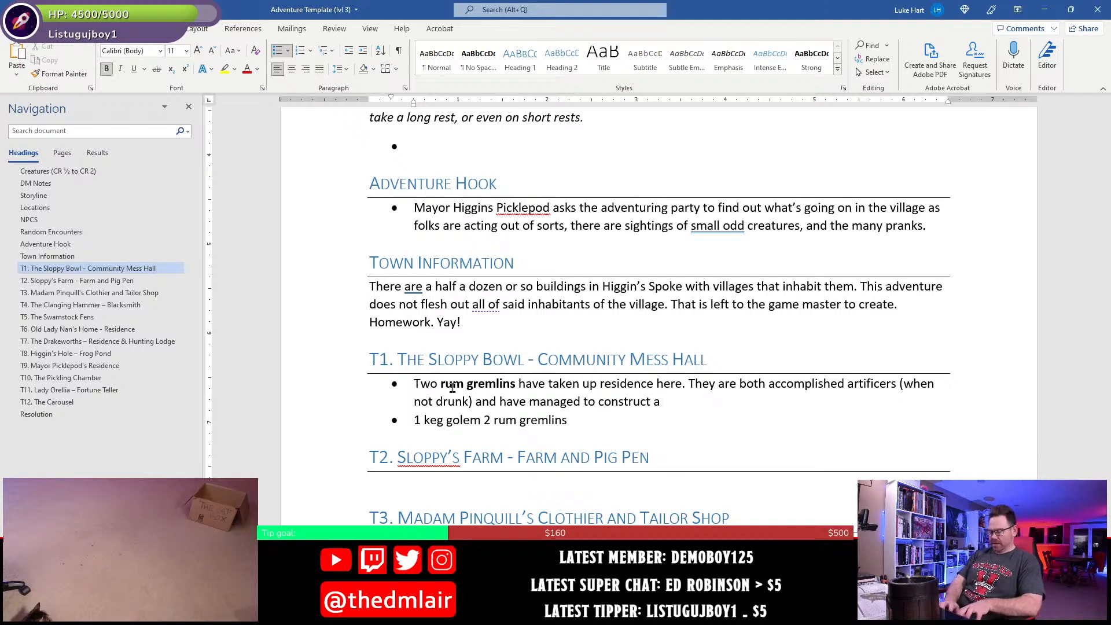
{"action": "type", "text": "keg golem"}
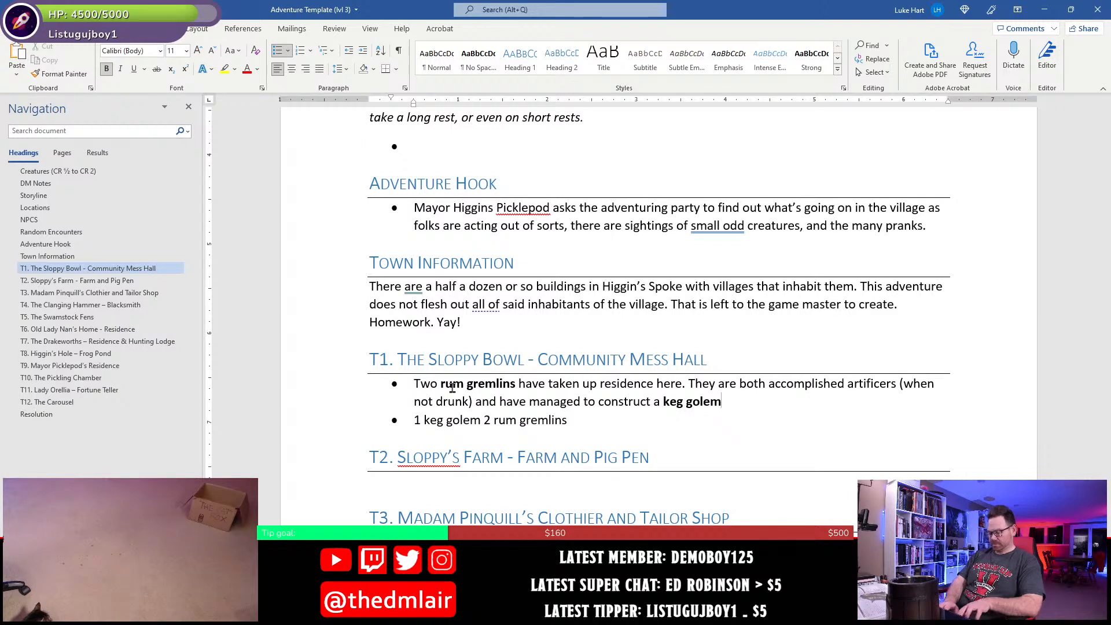
{"action": "key", "text": "ctrl+b"}
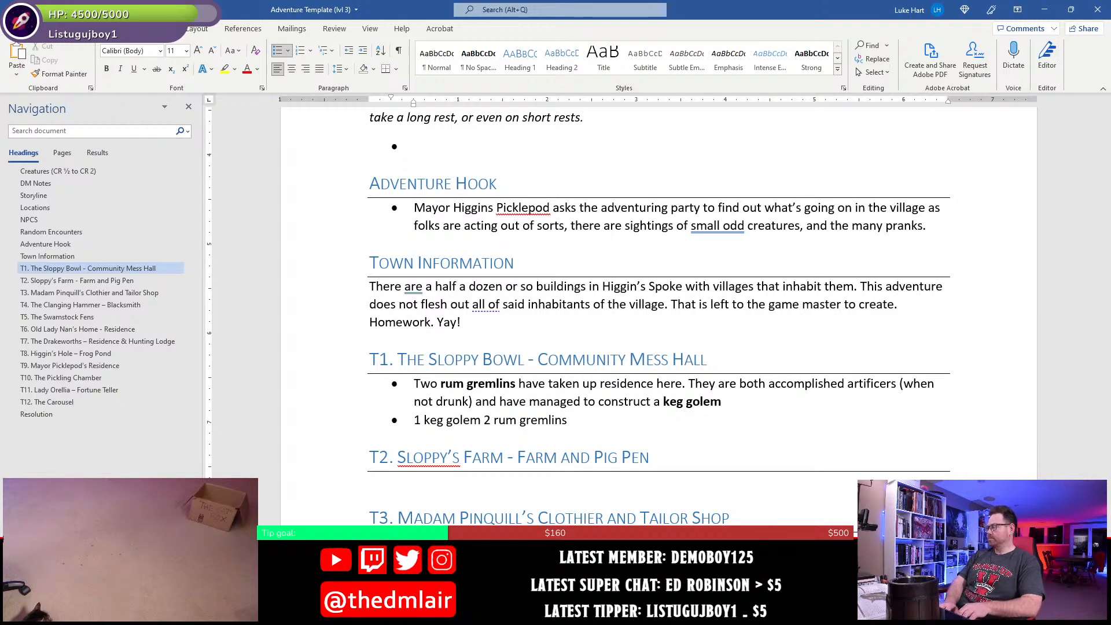
{"action": "type", "text": "from"}
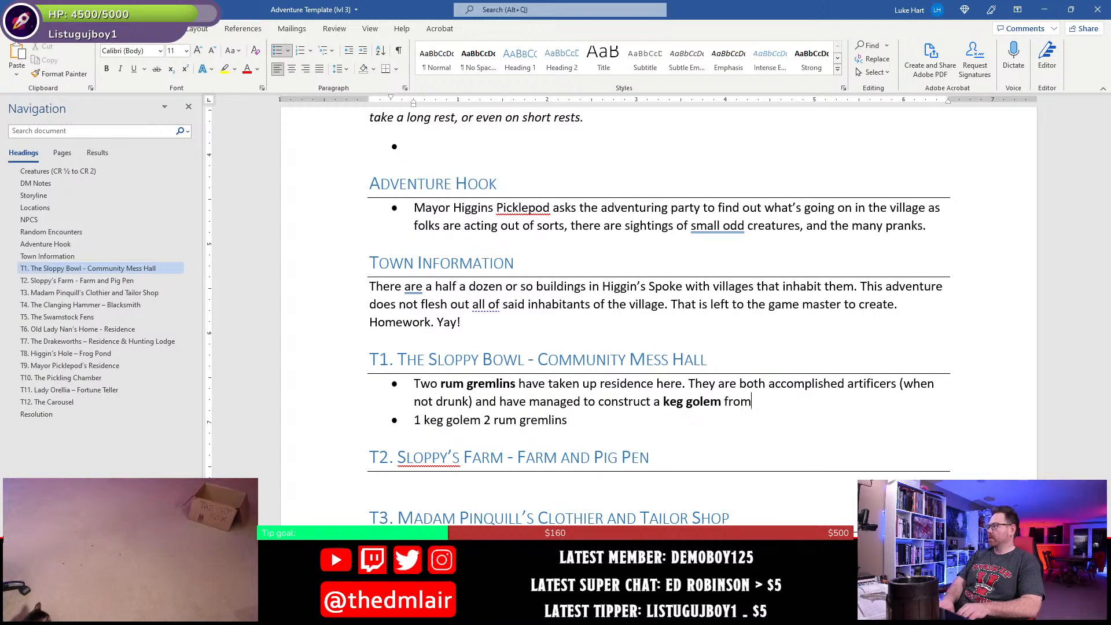
{"action": "key", "text": "BackSpace"}
{"action": "key", "text": "BackSpace"}
{"action": "key", "text": "BackSpace"}
{"action": "key", "text": "BackSpace"}
{"action": "type", "text": "that they's"}
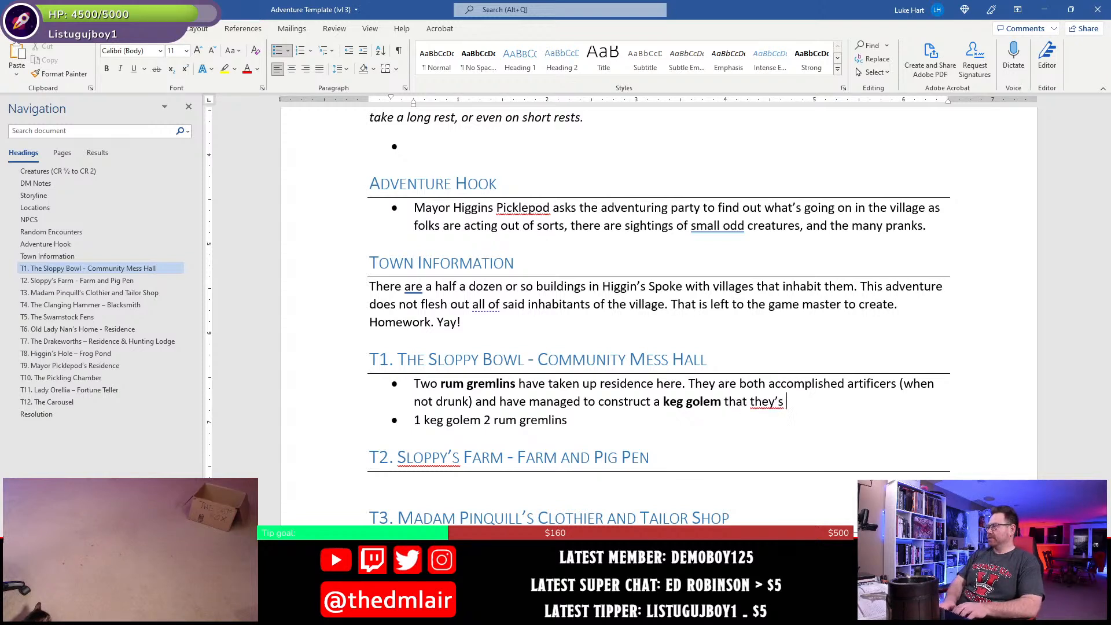
{"action": "key", "text": "BackSpace"}
{"action": "key", "text": "BackSpace"}
{"action": "type", "text": "ve set up int"}
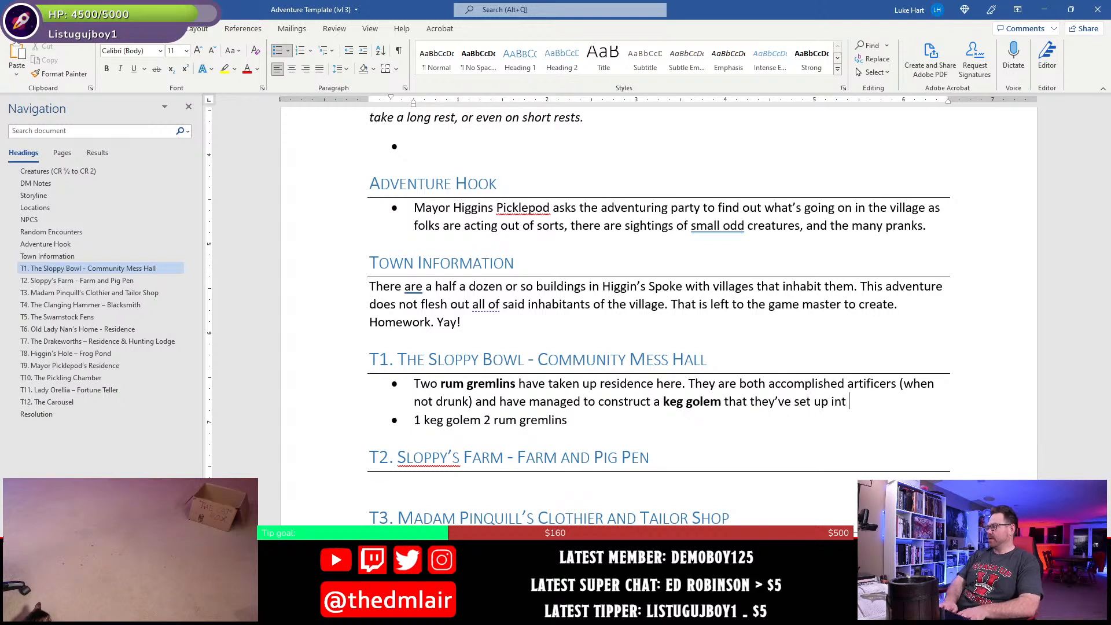
{"action": "key", "text": "BackSpace"}
{"action": "key", "text": "BackSpace"}
{"action": "type", "text": "the kitchen"}
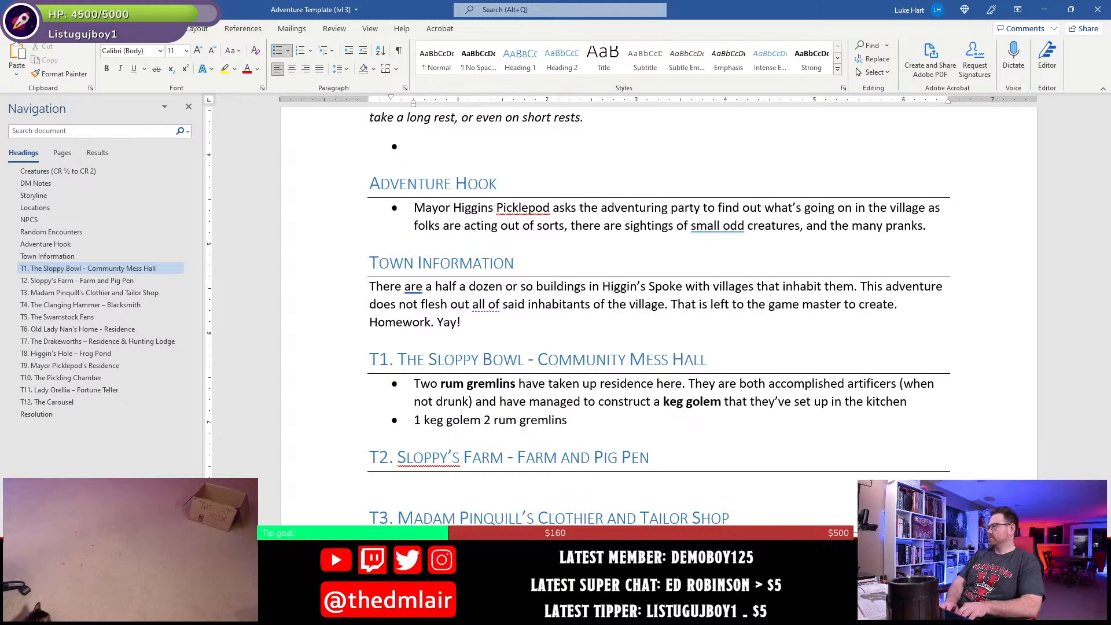
{"action": "key", "text": "BackSpace"}
{"action": "key", "text": "BackSpace"}
{"action": "key", "text": "BackSpace"}
{"action": "key", "text": "BackSpace"}
{"action": "key", "text": "BackSpace"}
{"action": "key", "text": "BackSpace"}
{"action": "key", "text": "BackSpace"}
{"action": "key", "text": "BackSpace"}
{"action": "key", "text": "BackSpace"}
{"action": "key", "text": "BackSpace"}
{"action": "key", "text": "BackSpace"}
{"action": "key", "text": "BackSpace"}
{"action": "key", "text": "BackSpace"}
{"action": "key", "text": "BackSpace"}
{"action": "key", "text": "BackSpace"}
{"action": "key", "text": "BackSpace"}
{"action": "key", "text": "BackSpace"}
{"action": "key", "text": "BackSpace"}
{"action": "key", "text": "BackSpace"}
{"action": "key", "text": "BackSpace"}
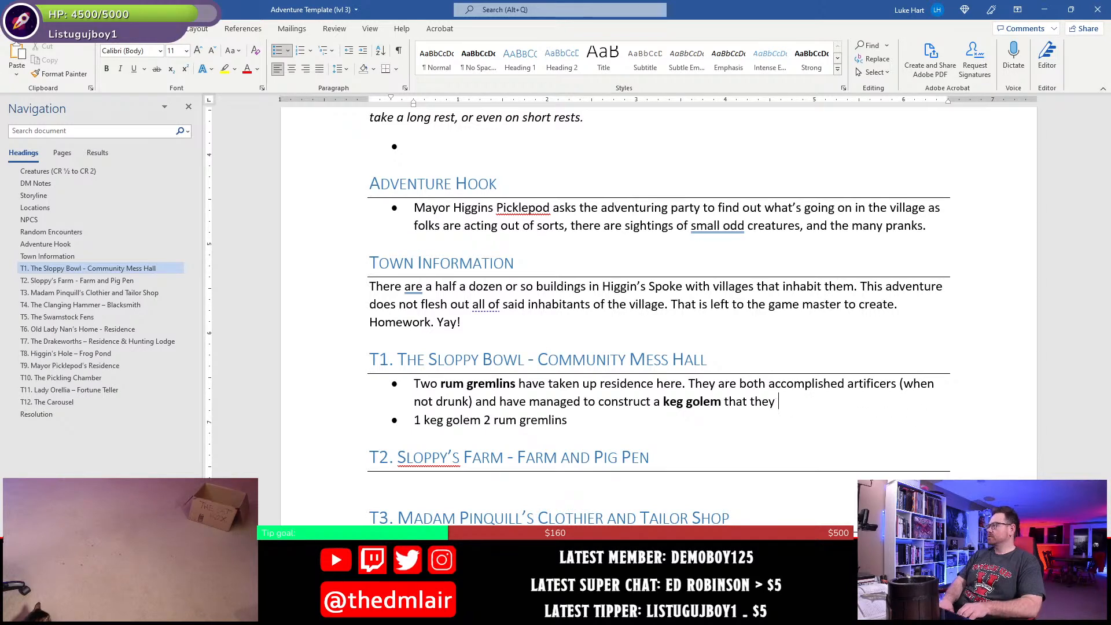
{"action": "key", "text": "BackSpace"}
- End the keg golem sentence with a period and add "They have it set up in a corner of the kitchen where it awaits their commands."
{"action": "type", "text": ". They"}
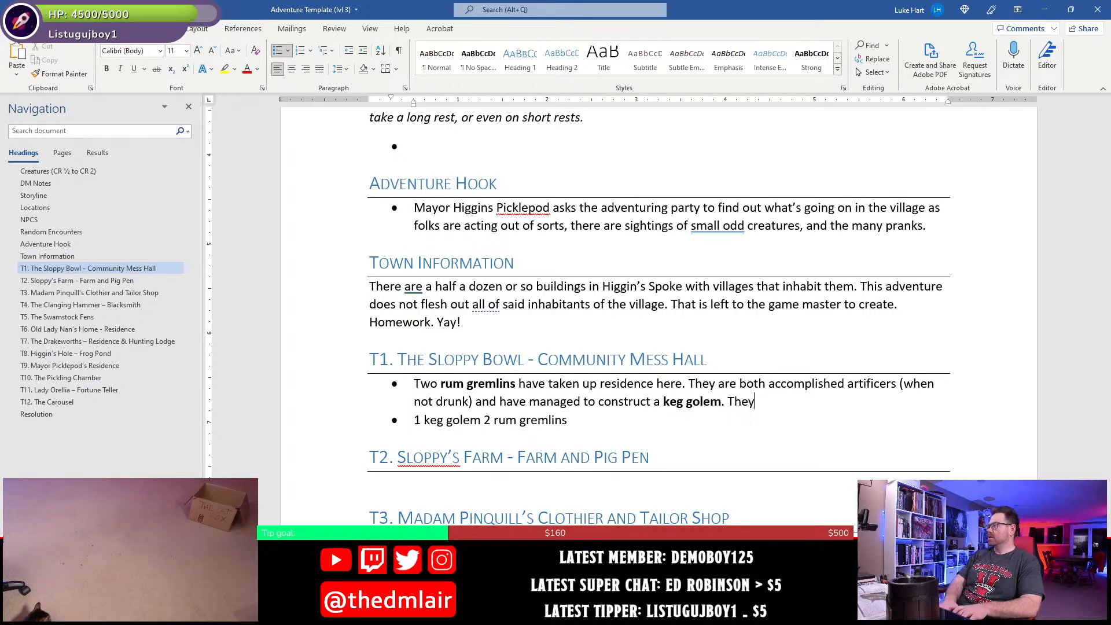
{"action": "type", "text": " have it set up "}
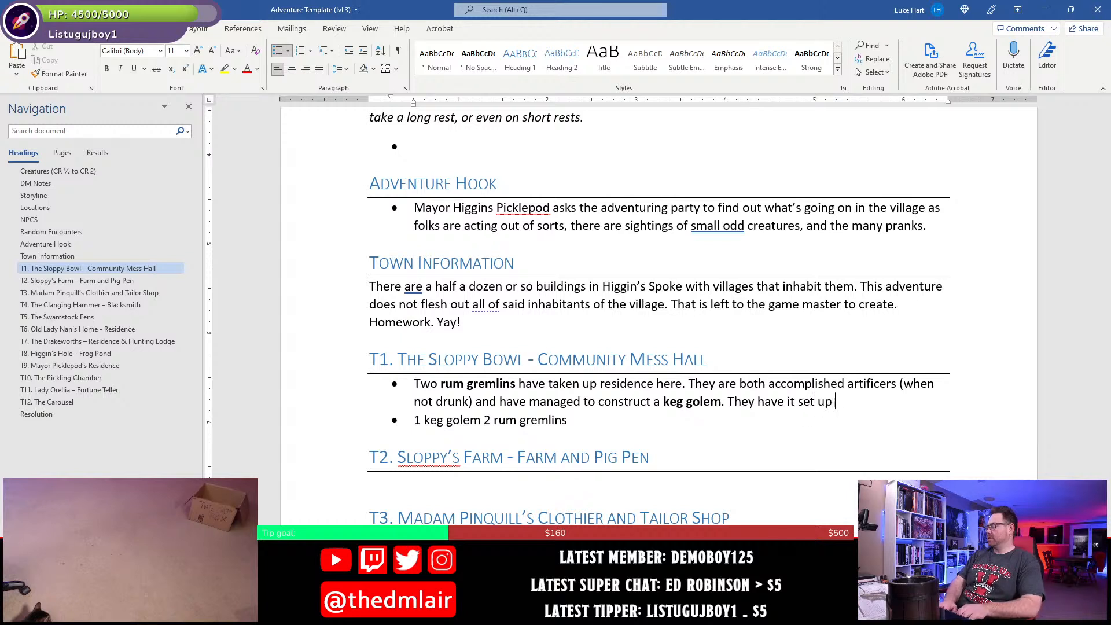
{"action": "type", "text": "in a corn"}
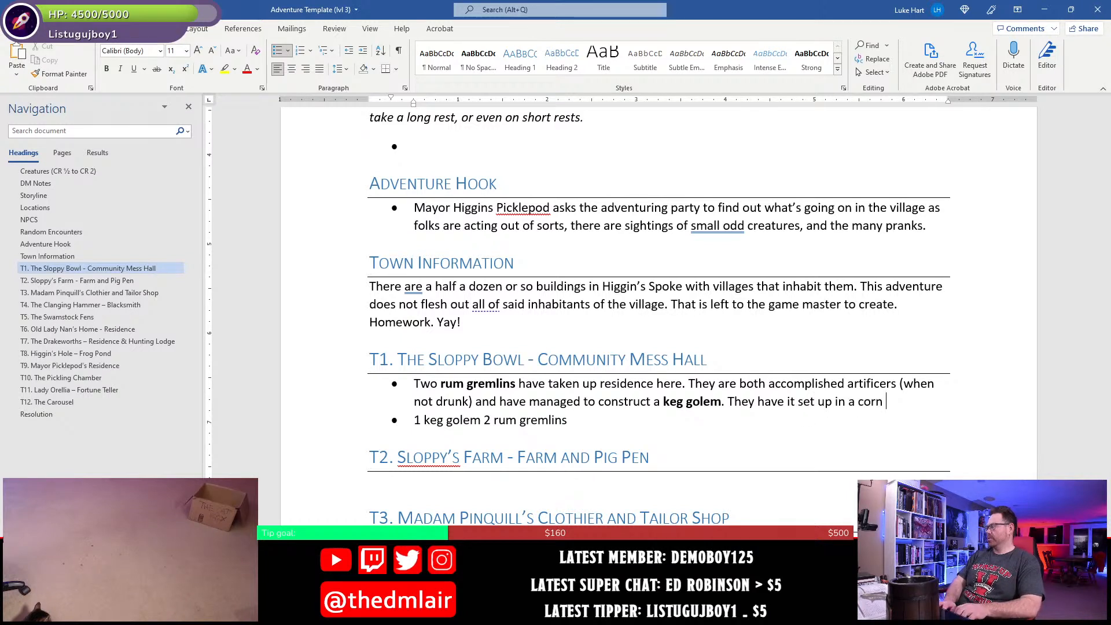
{"action": "type", "text": "er of the kit"}
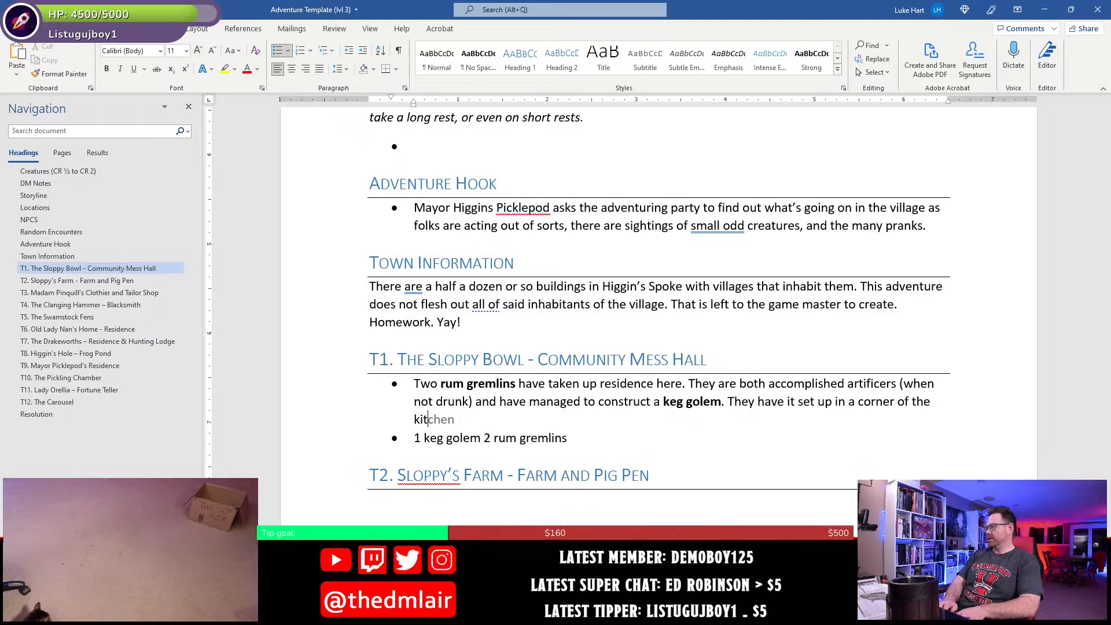
{"action": "type", "text": "chen where i"}
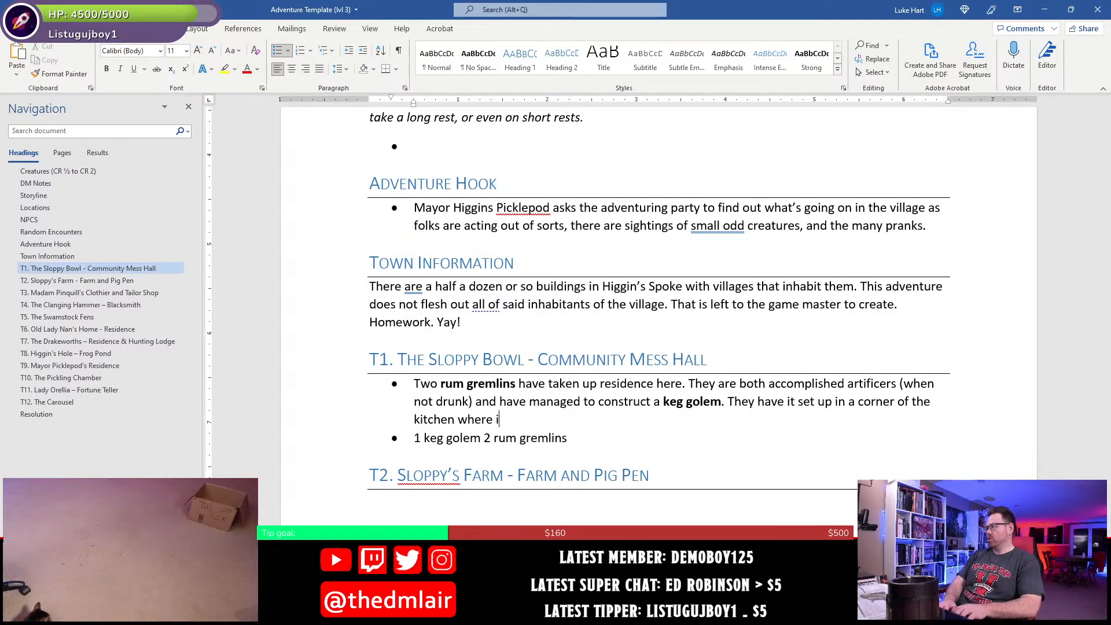
{"action": "type", "text": "t awaits the"}
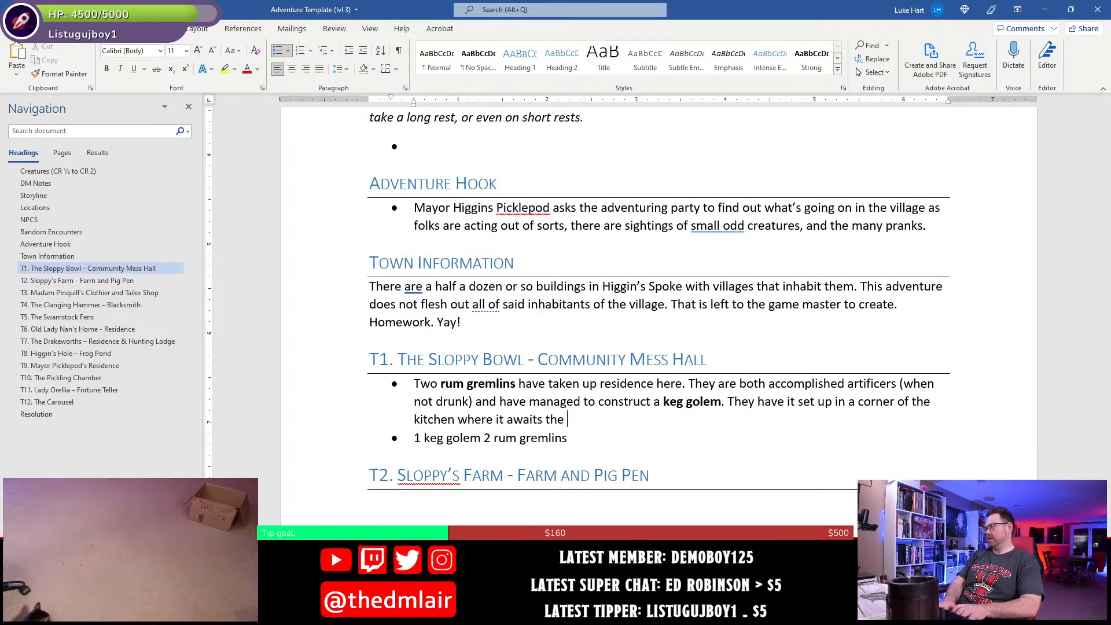
{"action": "type", "text": "ir commands."}
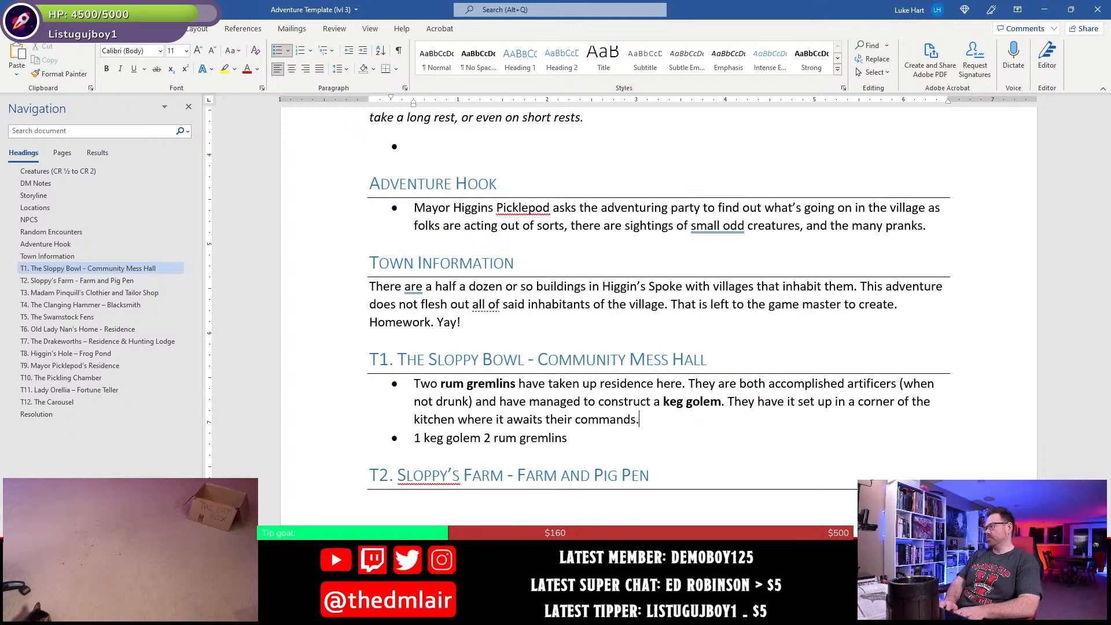
{"action": "type", "text": " They don't know "}
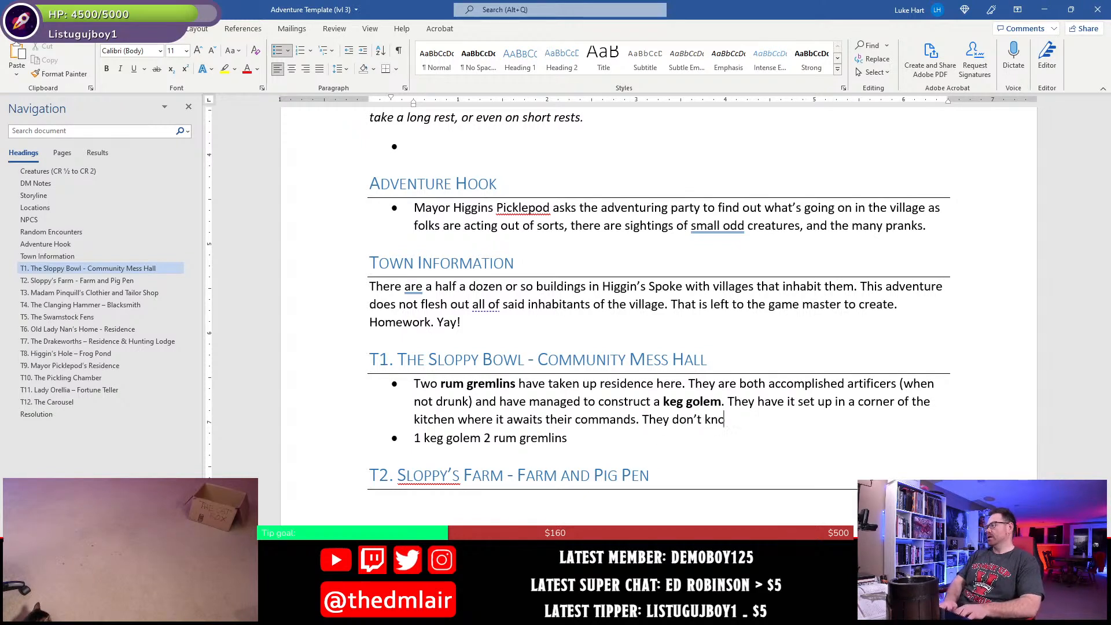
{"action": "type", "text": "exactly what tyh"}
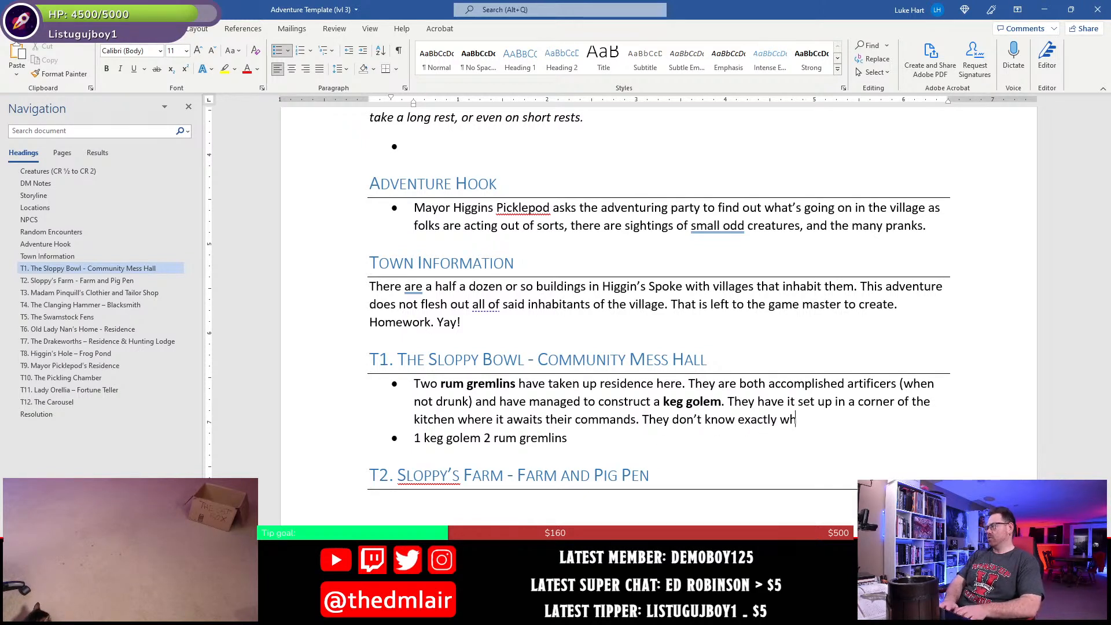
- Add the sentence "They don't know exactly what they're going to do with it, but it's pretty cool." to the T1 bullet
{"action": "key", "text": "BackSpace"}
{"action": "key", "text": "BackSpace"}
{"action": "key", "text": "BackSpace"}
{"action": "type", "text": "they'"}
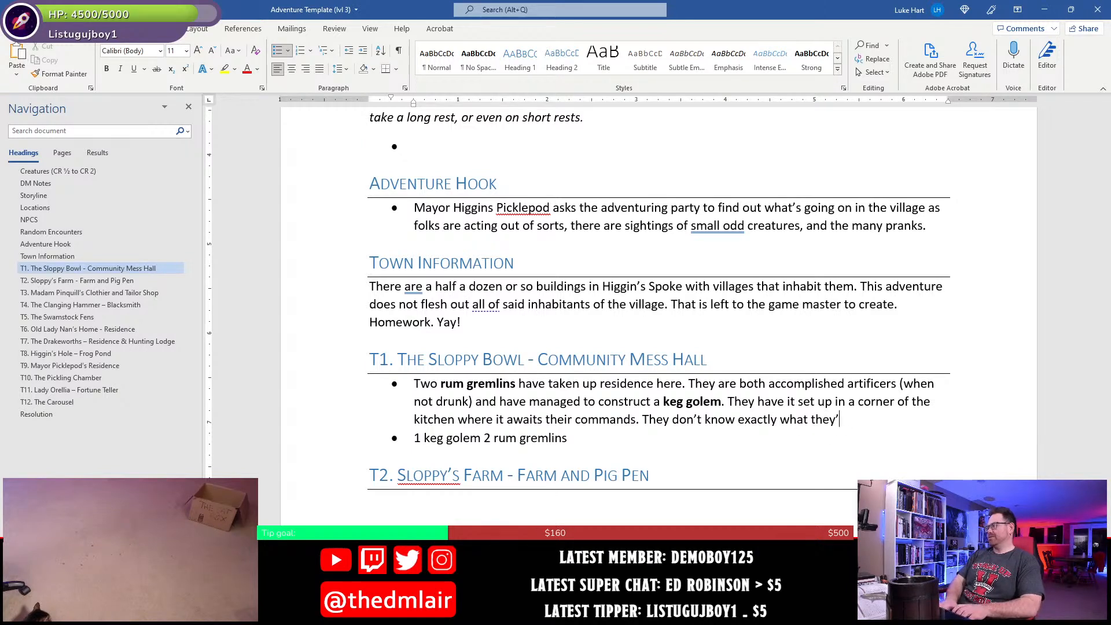
{"action": "type", "text": "re going to do with"}
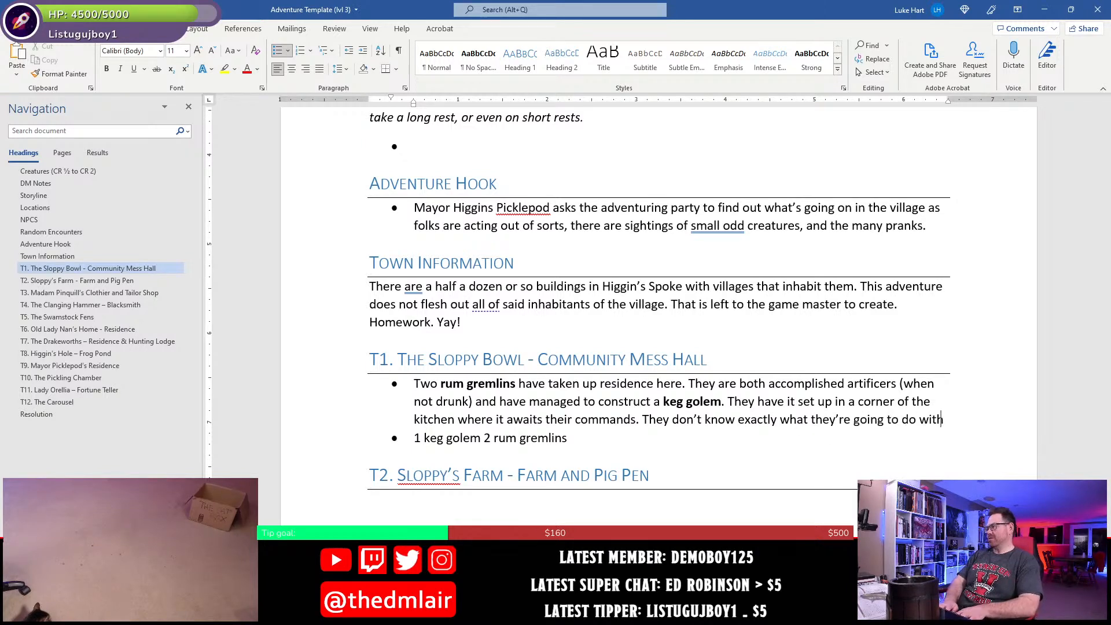
{"action": "type", "text": " it, but it"}
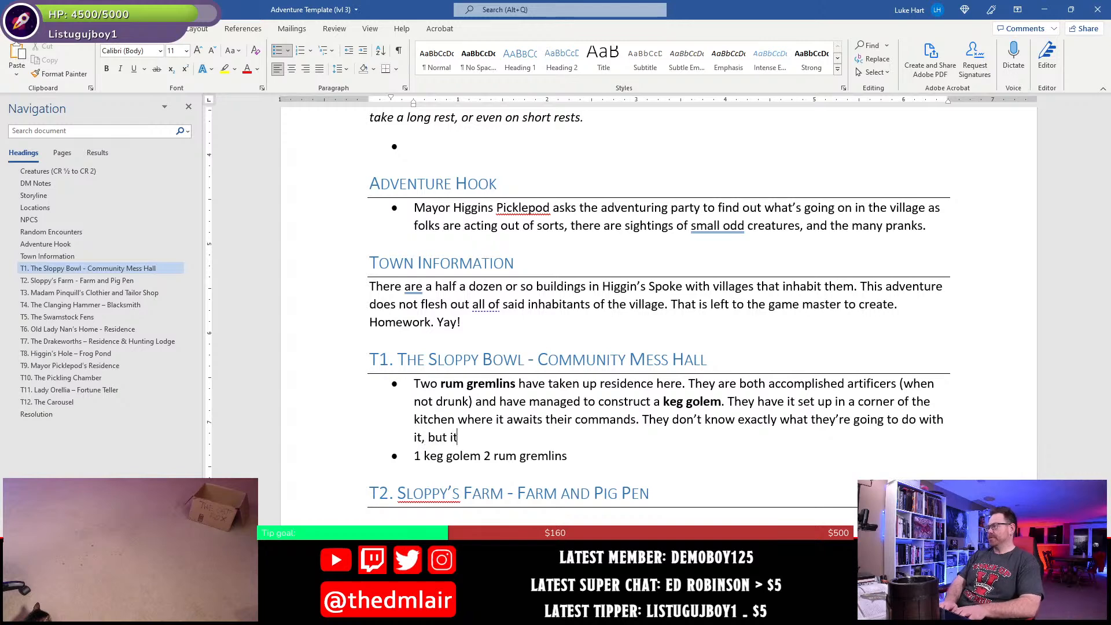
{"action": "type", "text": "'s pretty co"}
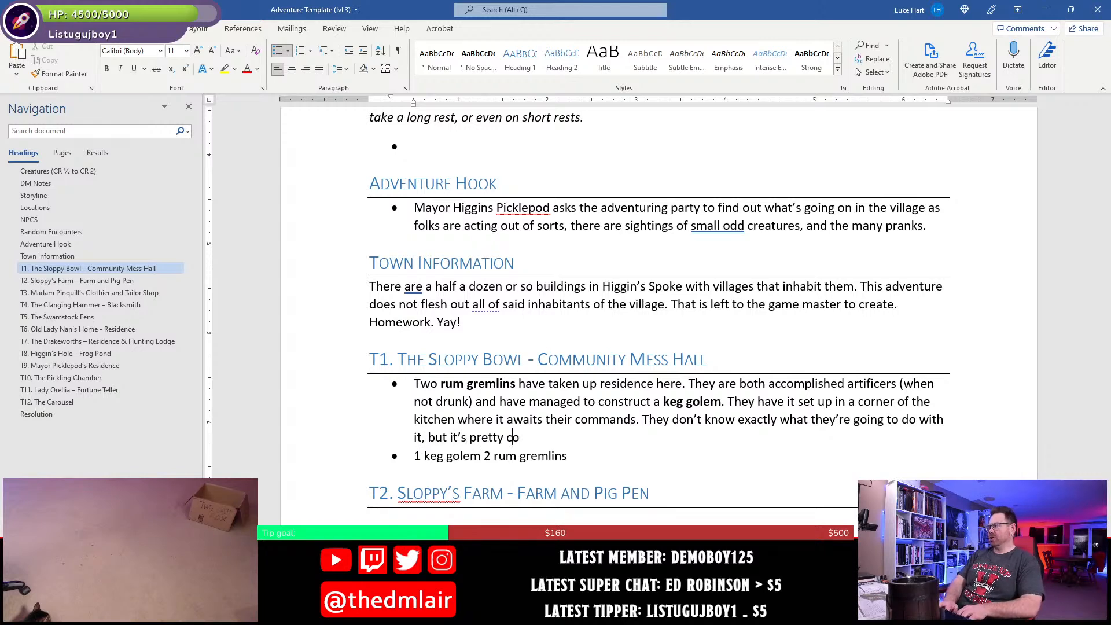
{"action": "type", "text": "ol."}
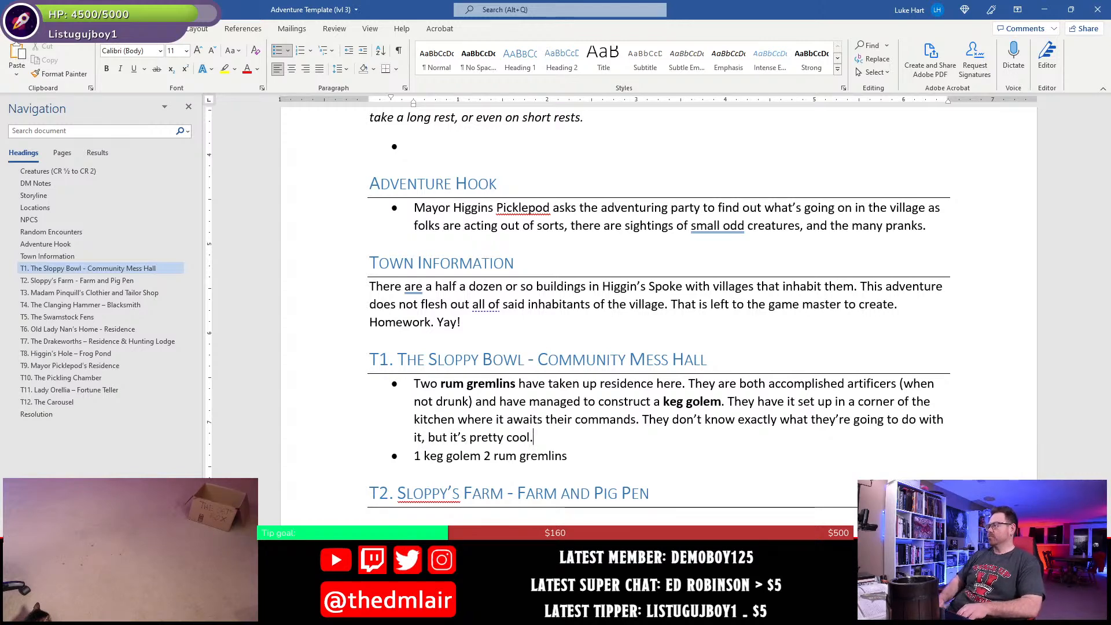
- Delete the leftover "1 keg golem 2 rum gremlins" text from the second T1 bullet
{"action": "key", "text": "Down"}
{"action": "key", "text": "End"}
{"action": "key", "text": "shift+Home"}
{"action": "key", "text": "BackSpace"}
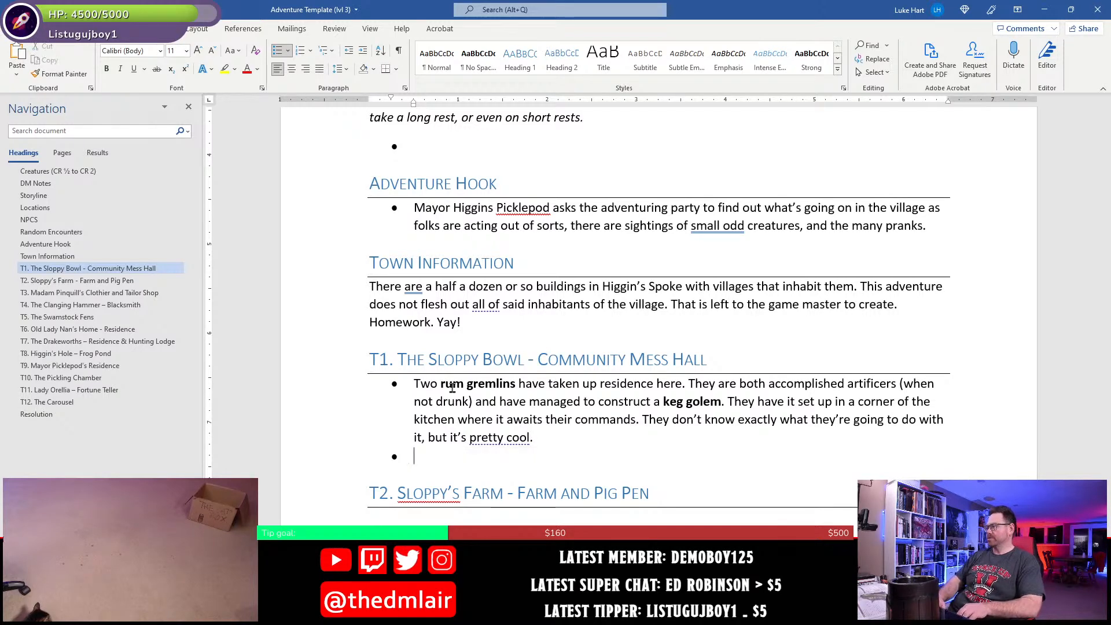
- Start a new sentence at the end of the first T1 bullet reading "In the meantime, the rum gremlins are"
{"action": "key", "text": "Left"}
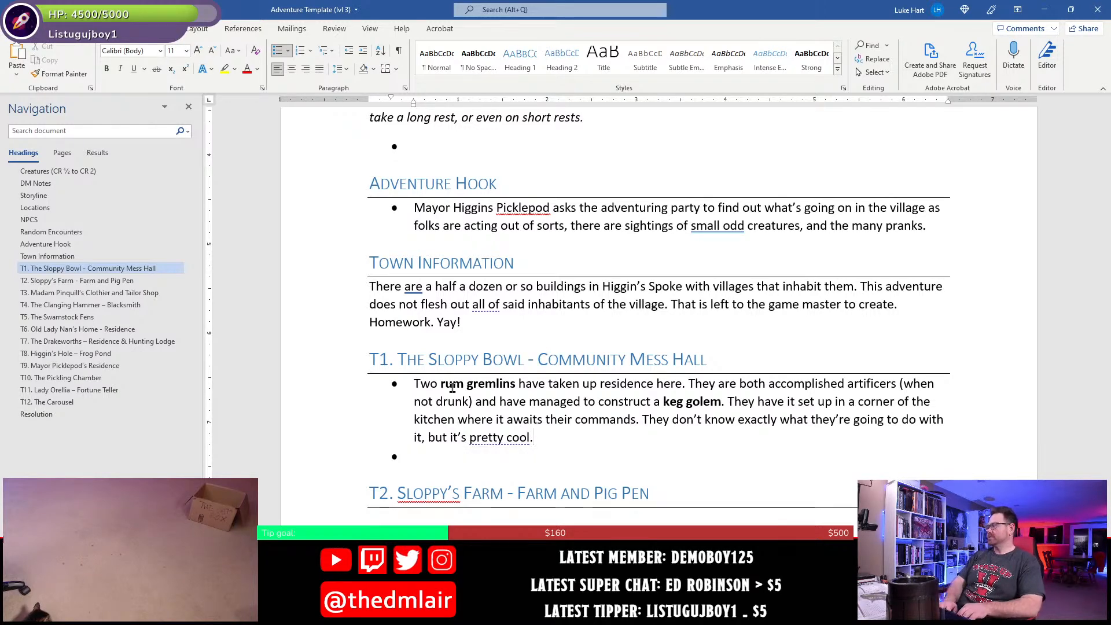
{"action": "type", "text": "In the meant"}
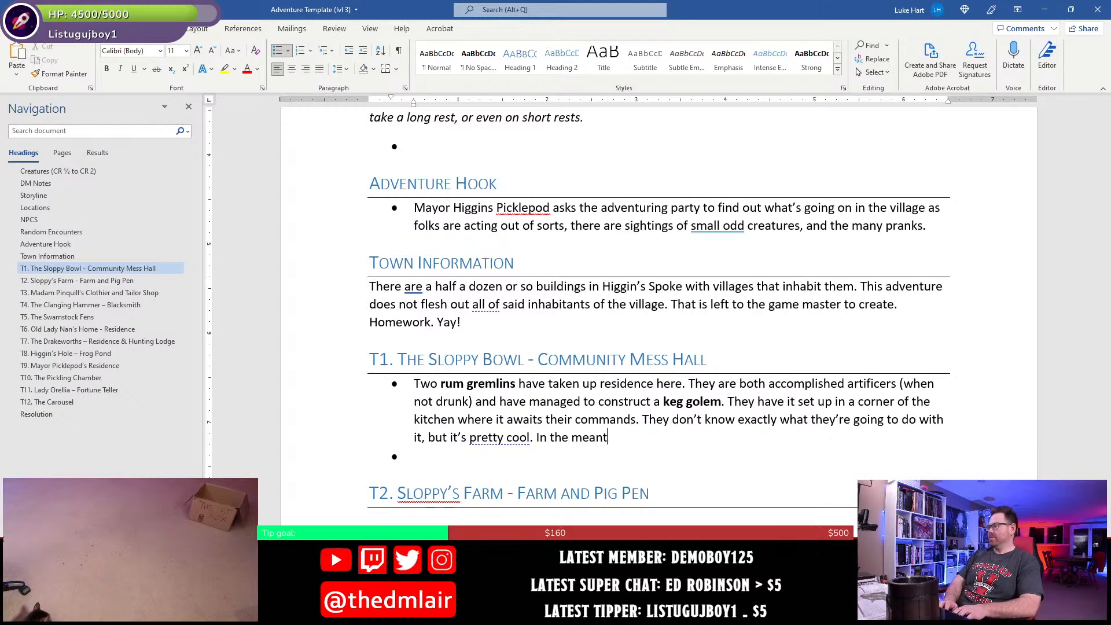
{"action": "type", "text": "ime, the"}
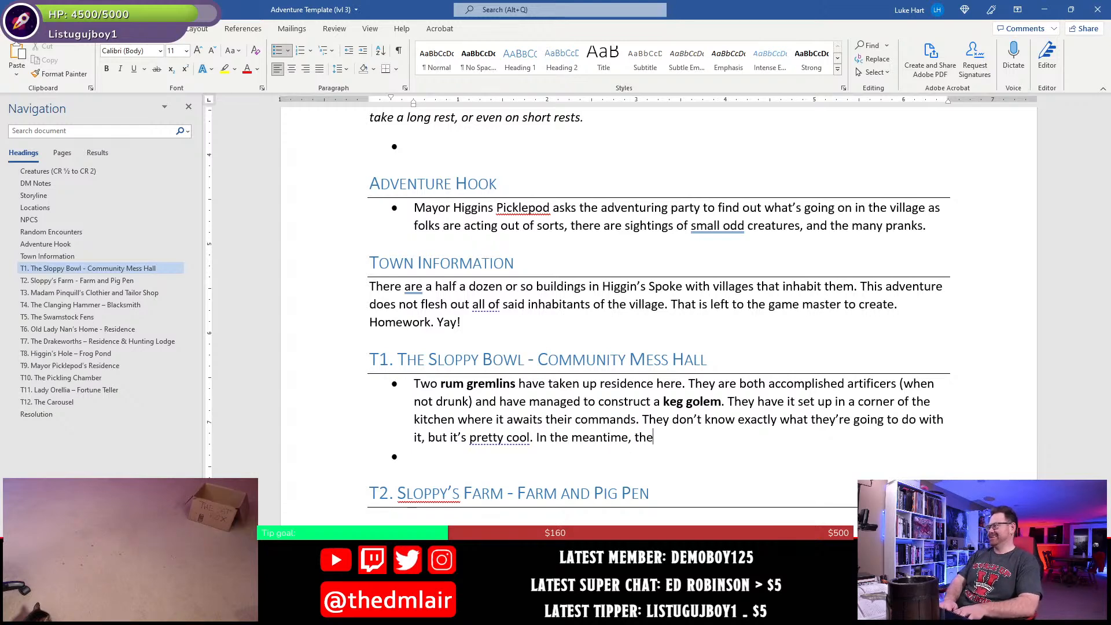
{"action": "type", "text": " rum gremlins are"}
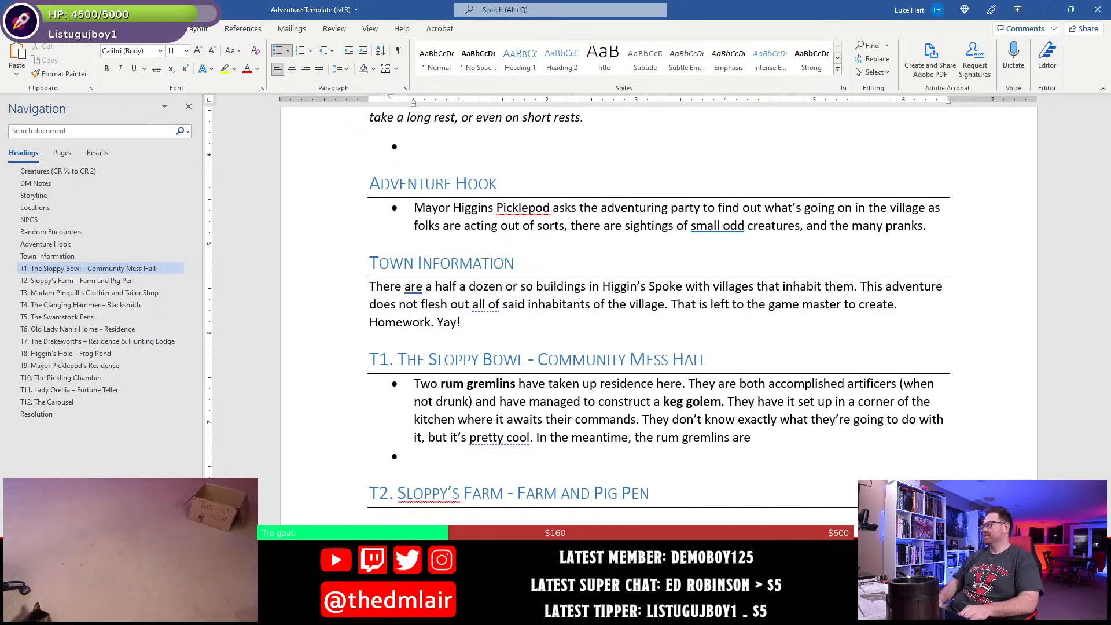
- Insert "from barrels and stolen parts from the smithy" in regular weight after the bold "keg golem" in the T1 bullet
{"action": "left_click", "coordinate": [725, 401]}
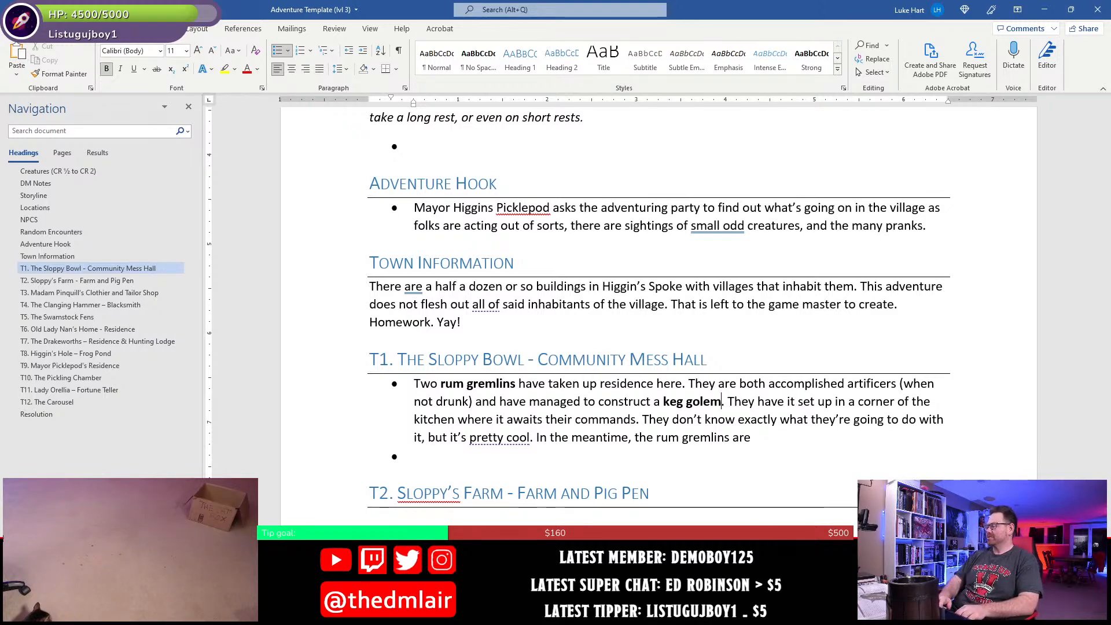
{"action": "key", "text": "ctrl+b"}
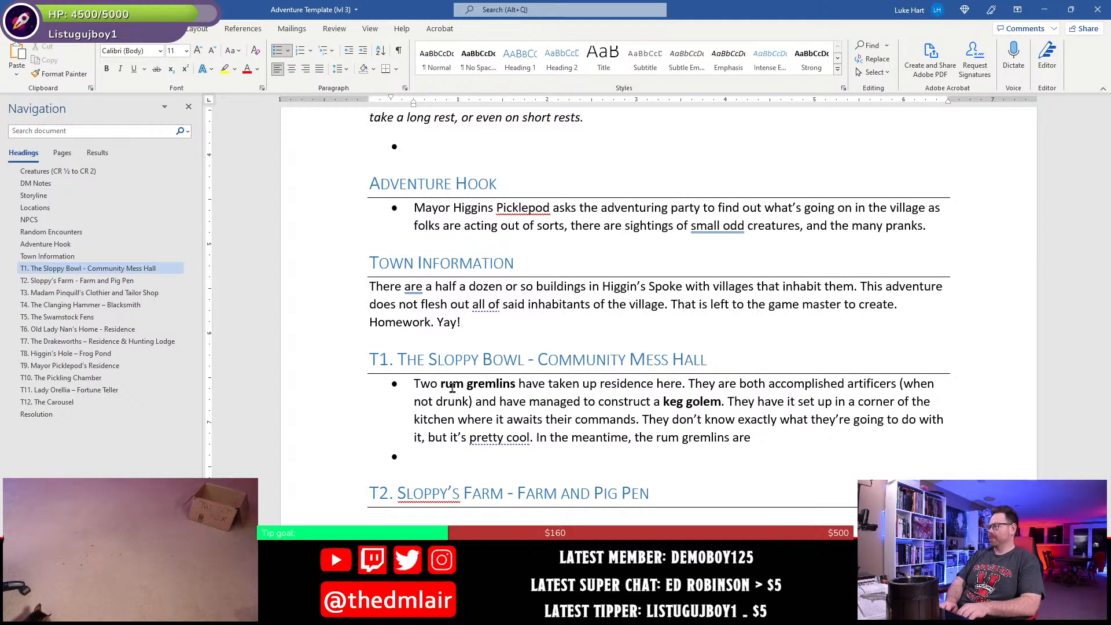
{"action": "type", "text": "from "}
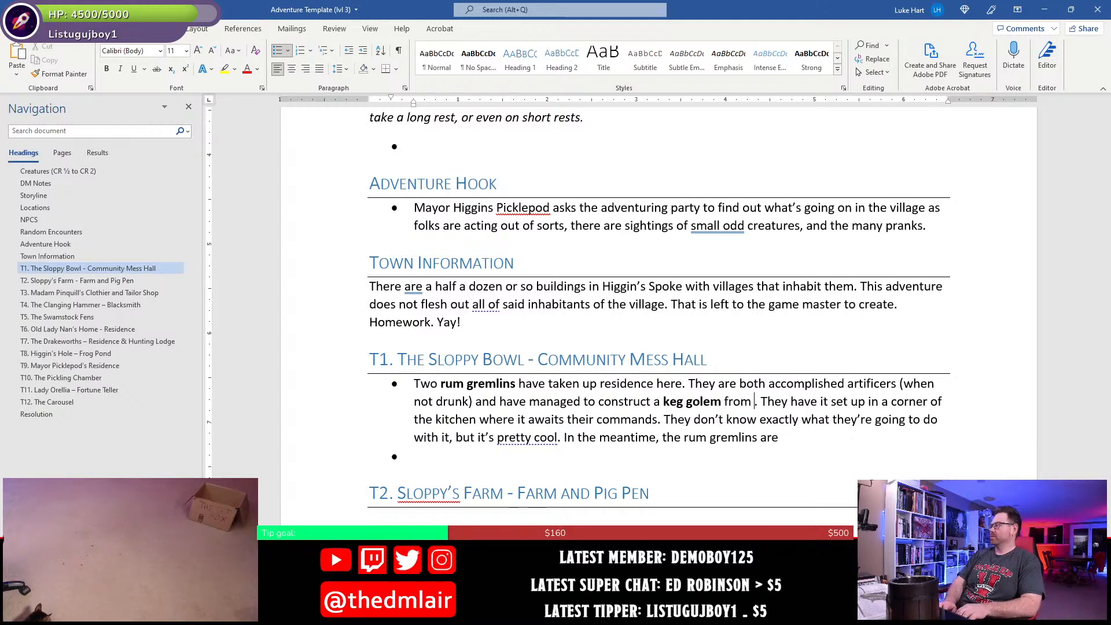
{"action": "type", "text": "barrels and stol"}
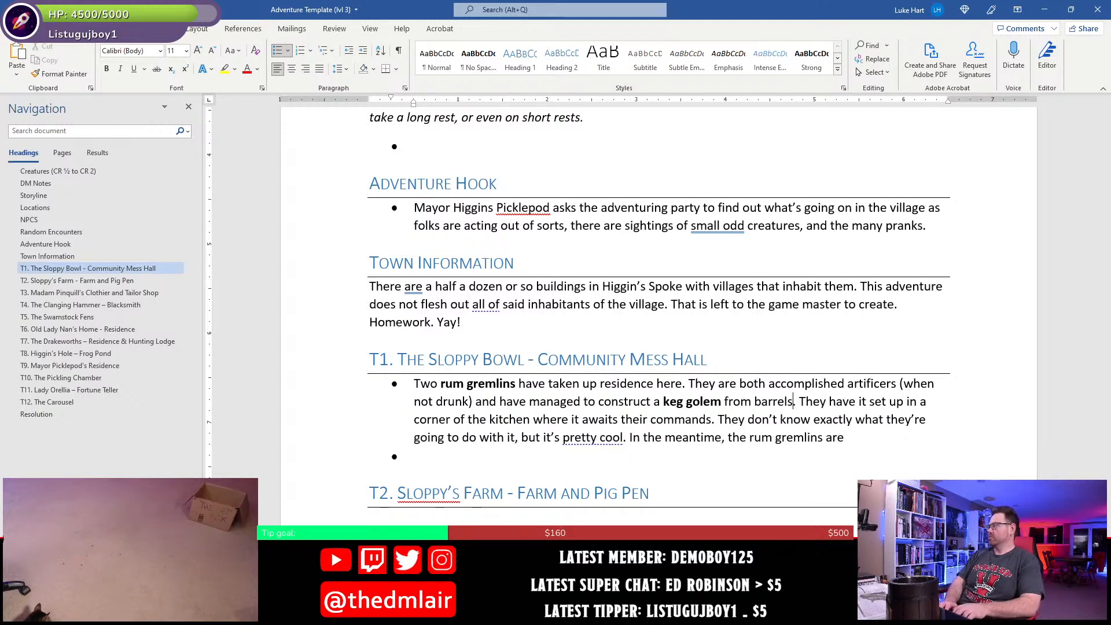
{"action": "type", "text": "en"}
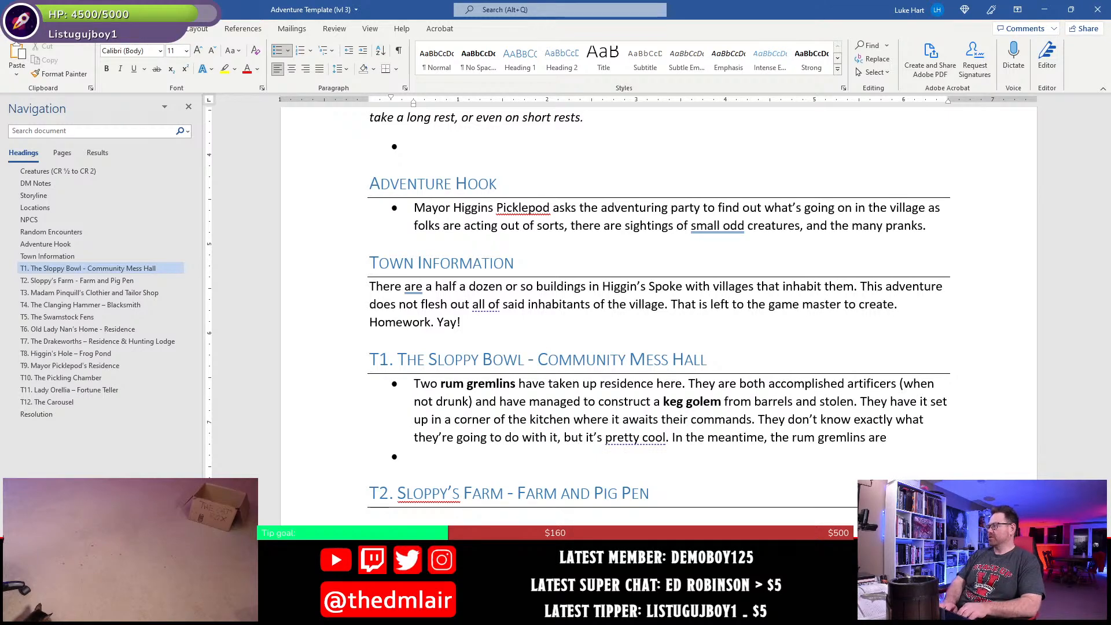
{"action": "type", "text": " parts fr"}
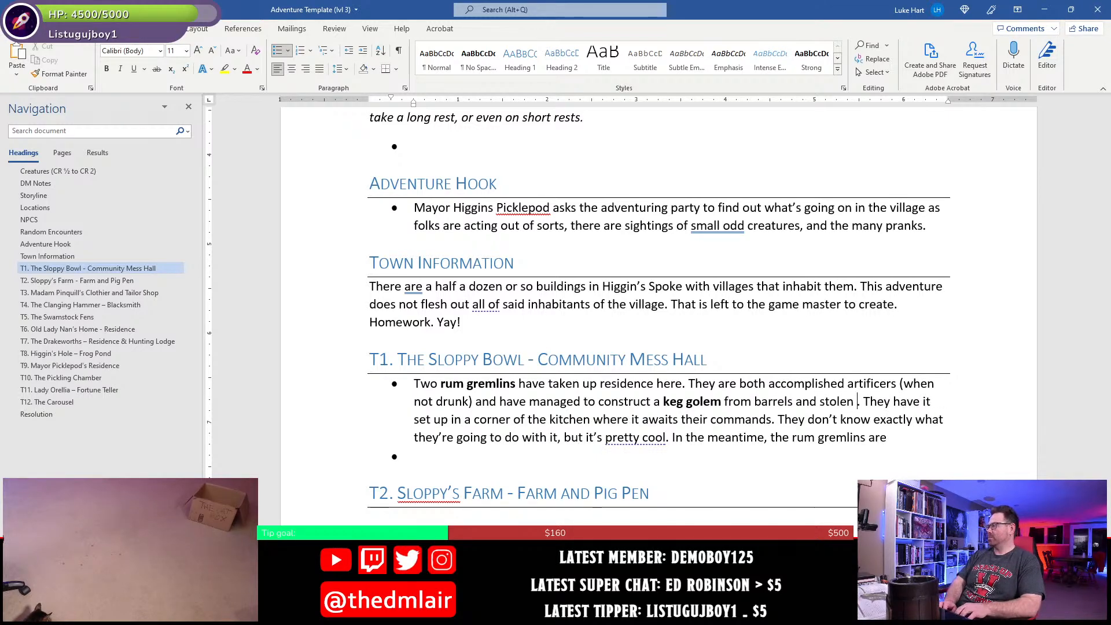
{"action": "type", "text": "om the "}
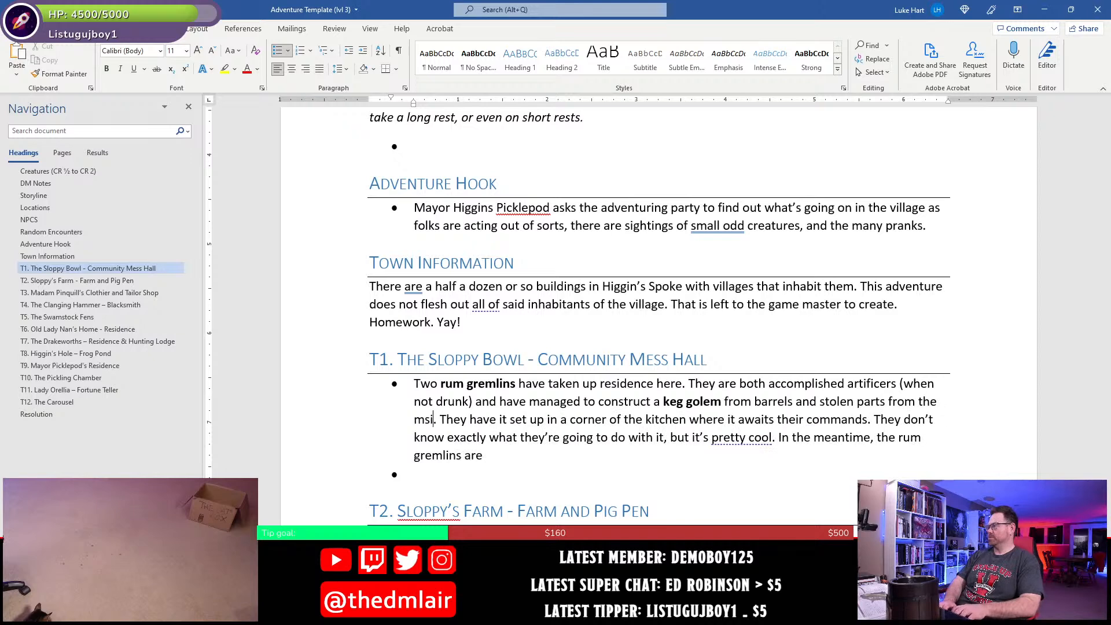
{"action": "type", "text": "smithy"}
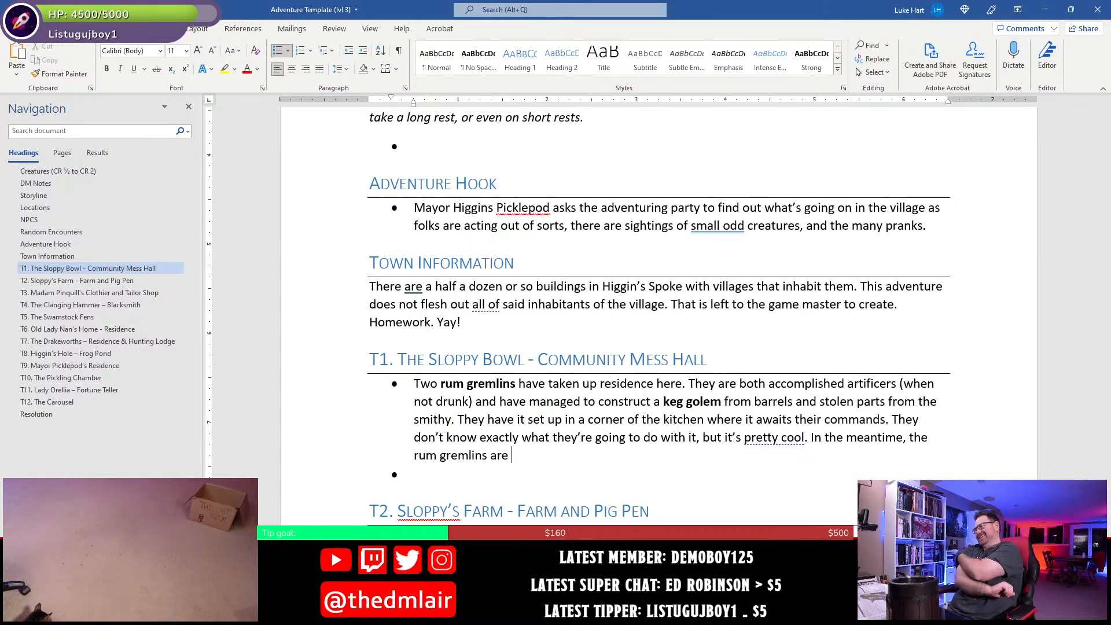
- Replace "are" in the last T1 sentence with "occupy their time stealing food and drinking booze."
{"action": "key", "text": "BackSpace"}
{"action": "key", "text": "BackSpace"}
{"action": "key", "text": "BackSpace"}
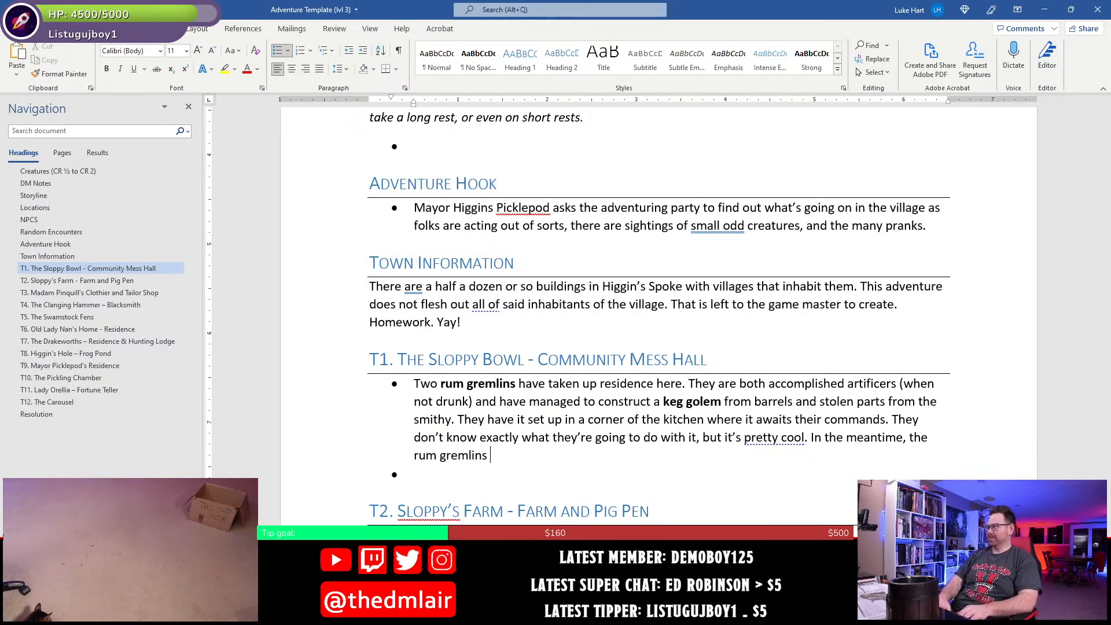
{"action": "type", "text": "occupy their time"}
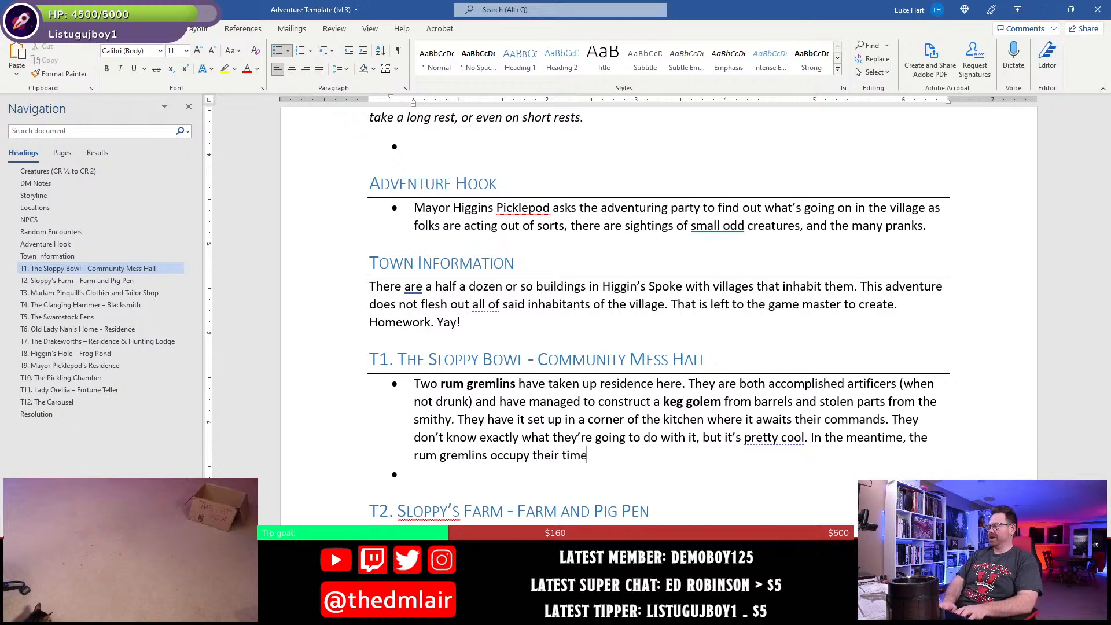
{"action": "type", "text": " stea"}
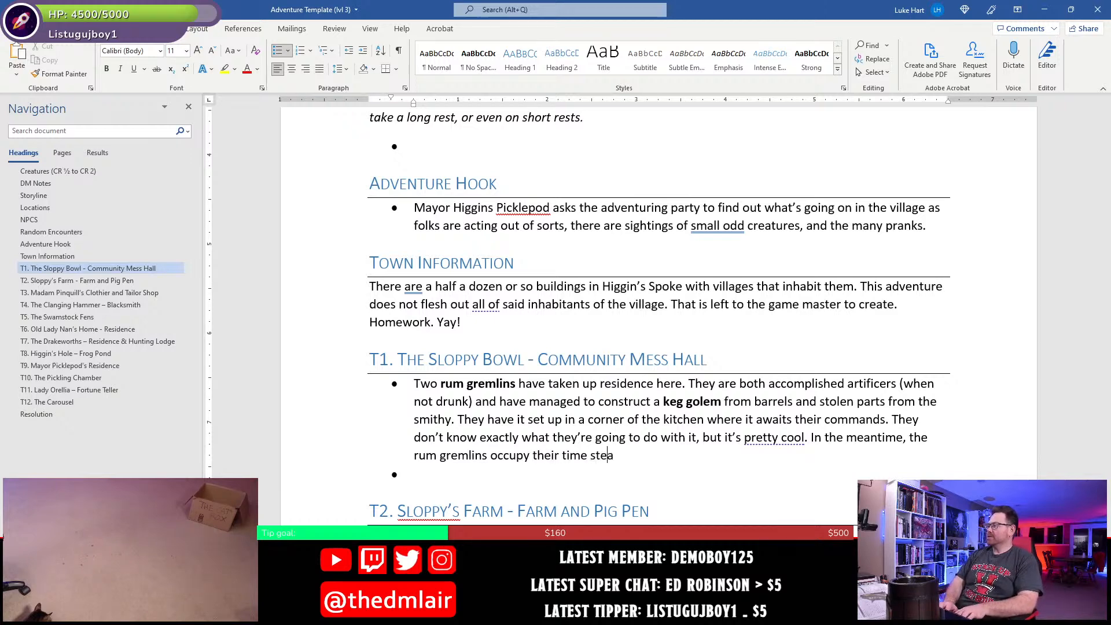
{"action": "type", "text": "ling food and drinking booze."}
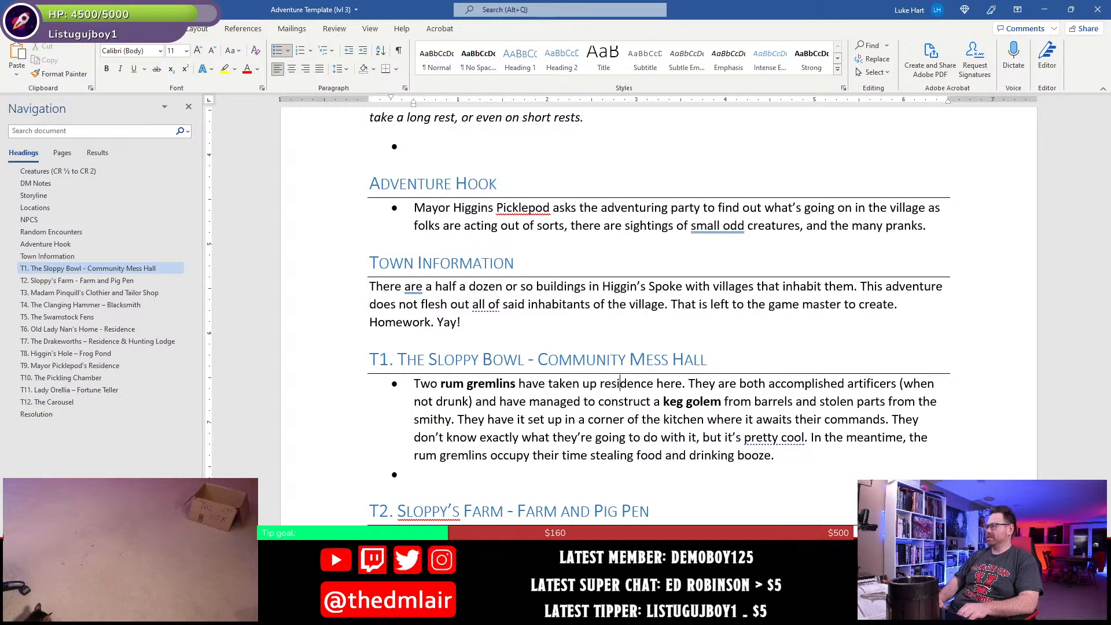
- Insert "in the rafters" between "residence" and "here" in the first T1 sentence
{"action": "type", "text": "in the ra"}
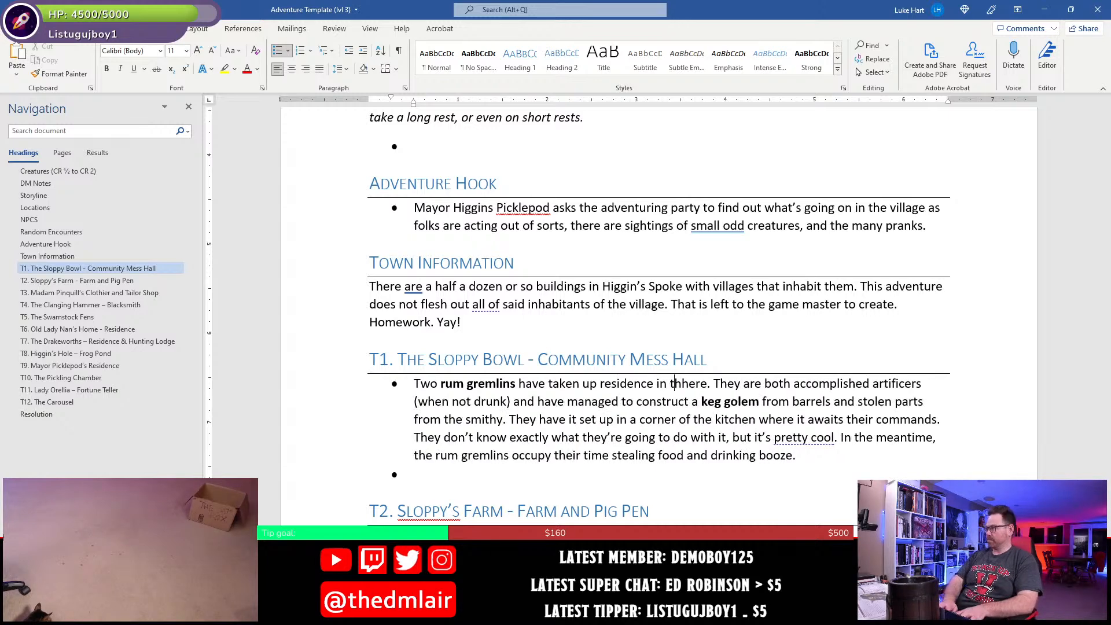
{"action": "type", "text": "fters he"}
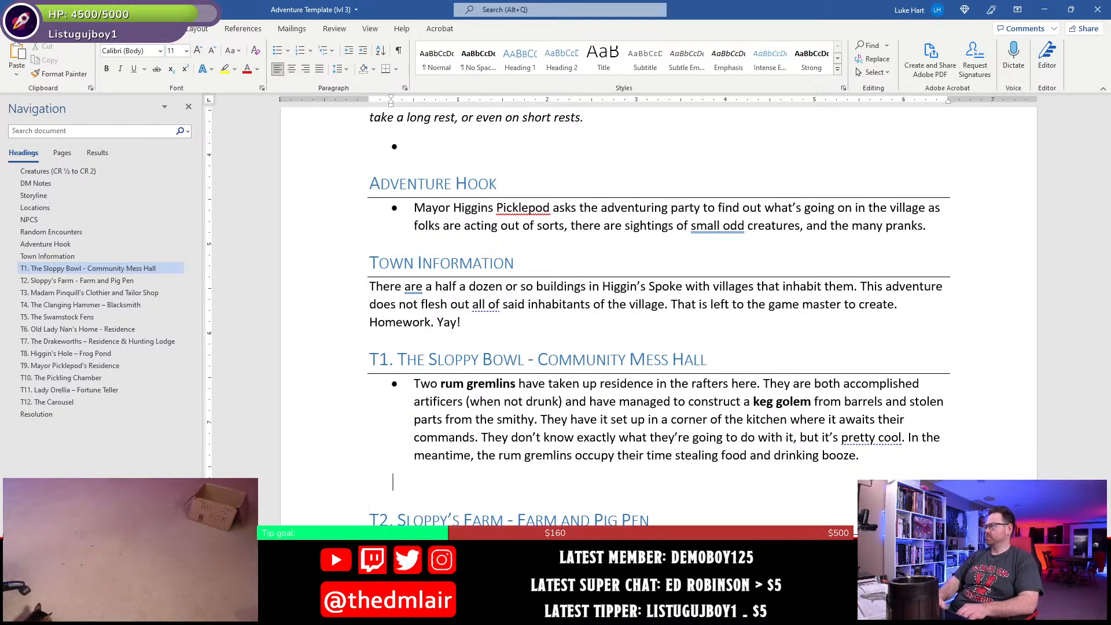
- Remove the empty bullet line below the T1 description and save the document
{"action": "key", "text": "BackSpace"}
{"action": "key", "text": "BackSpace"}
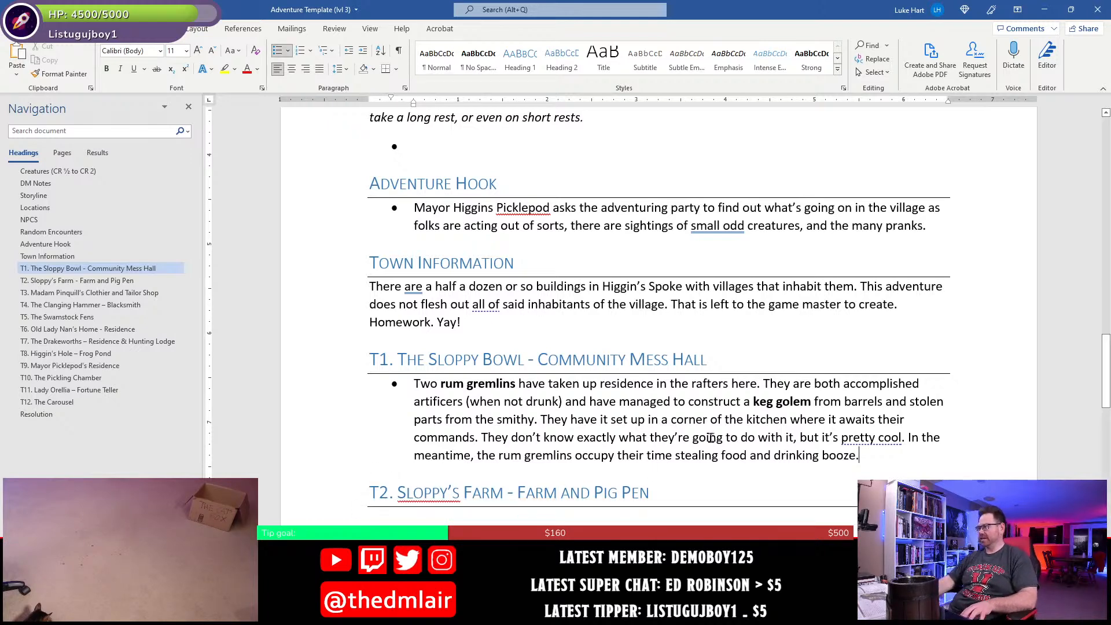
{"action": "key", "text": "ctrl+s"}
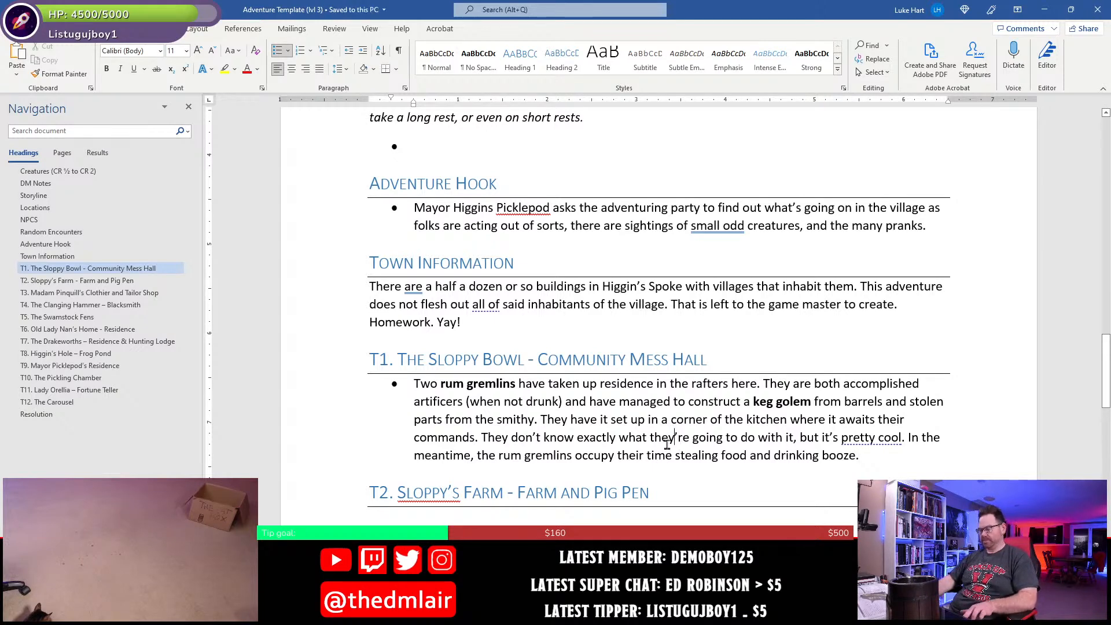
- Copy the "4 clurichaun, 2 alehouse drakes" entry from the Encounters table and paste it under the T7 Drakeworths heading
{"action": "left_click", "coordinate": [60, 169]}
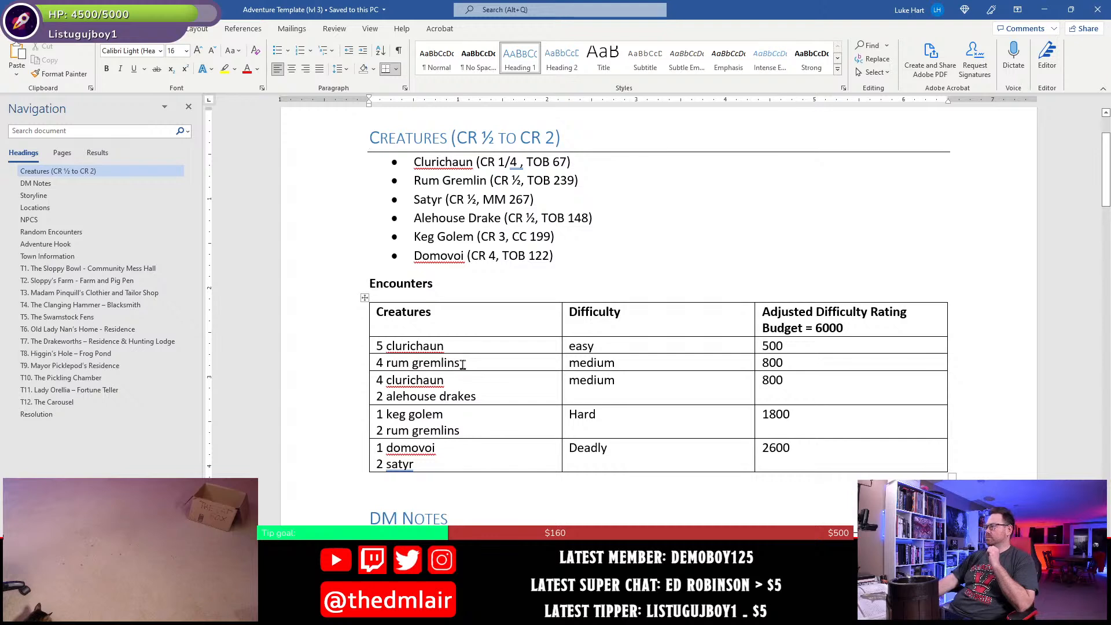
{"action": "left_click", "coordinate": [465, 427]}
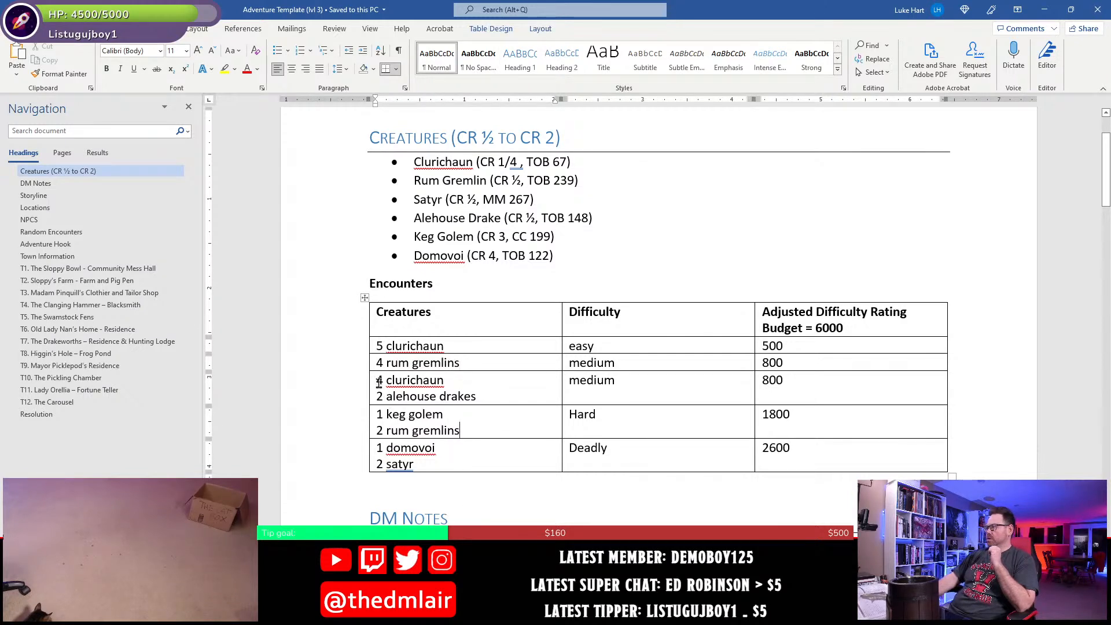
{"action": "left_click_drag", "start_coordinate": [380, 382], "coordinate": [452, 405]}
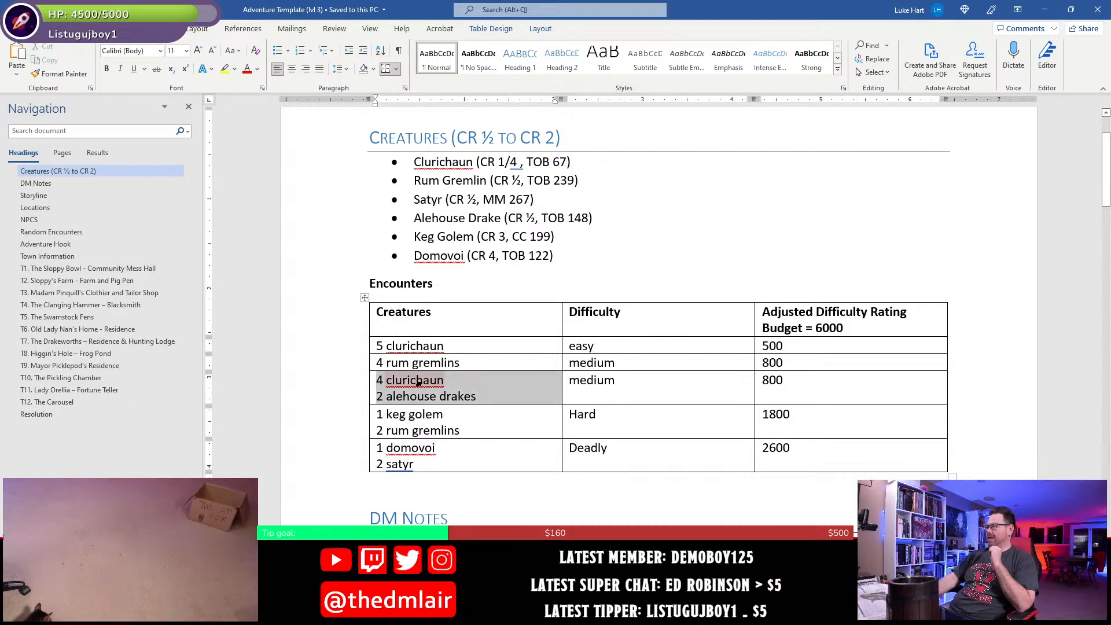
{"action": "left_click", "coordinate": [452, 405]}
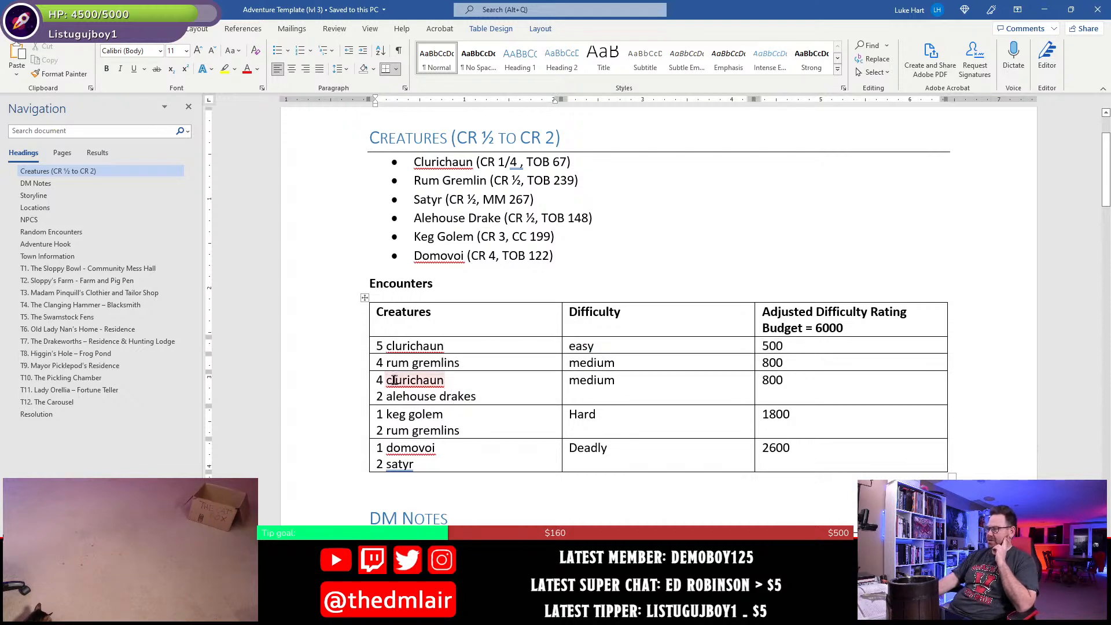
{"action": "left_click_drag", "start_coordinate": [377, 380], "coordinate": [489, 394]}
{"action": "key", "text": "ctrl+c"}
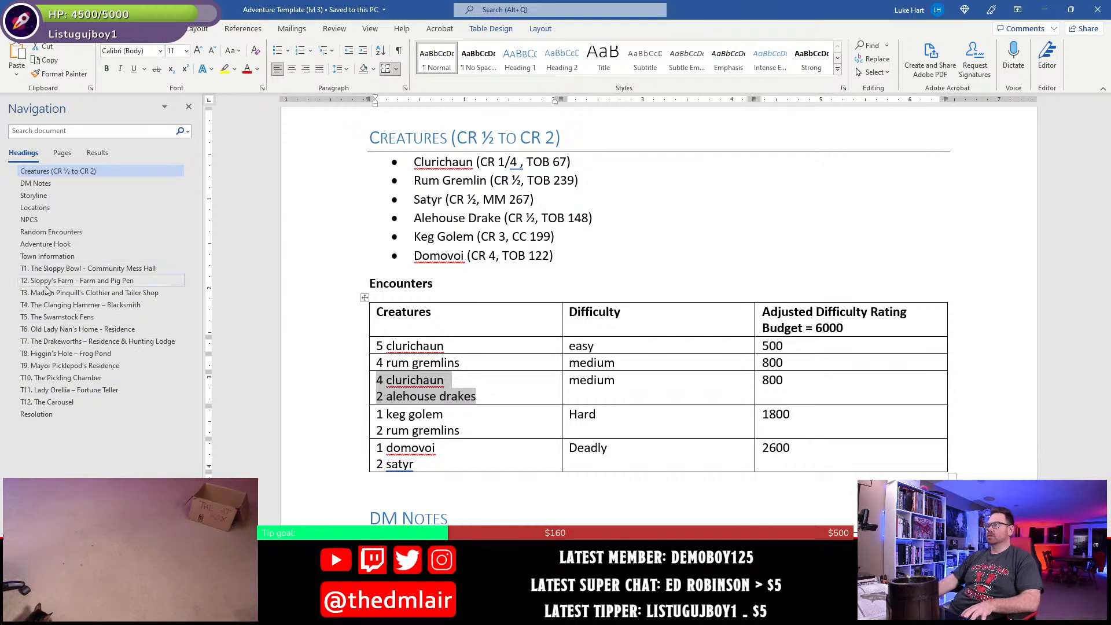
{"action": "left_click", "coordinate": [58, 341]}
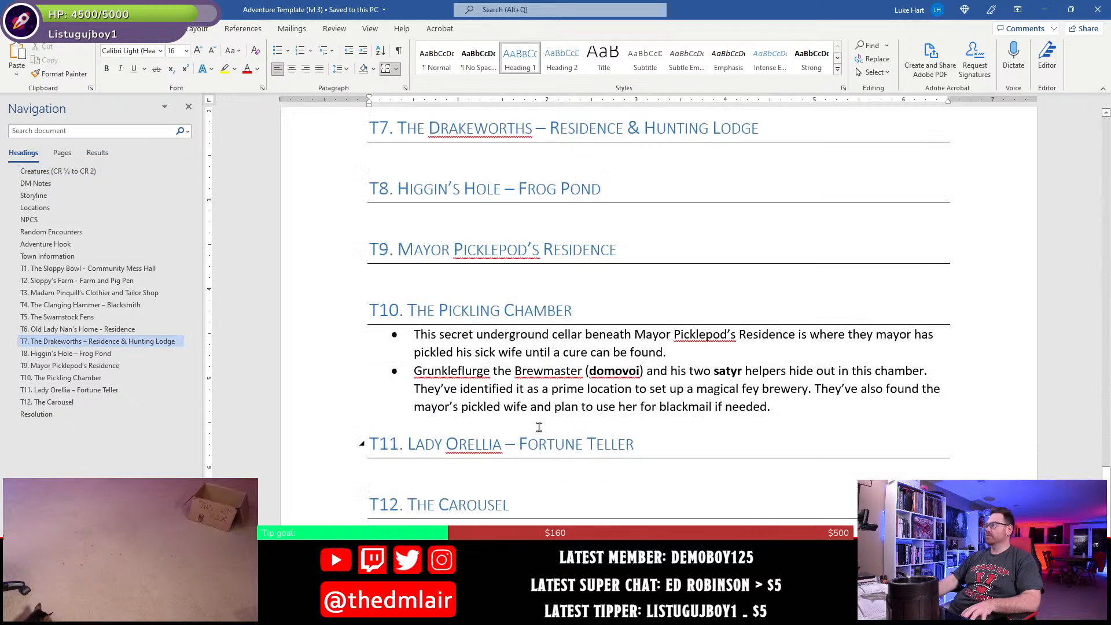
{"action": "scroll", "coordinate": [505, 362], "scroll_direction": "up", "scroll_amount": 2}
{"action": "left_click", "coordinate": [435, 272]}
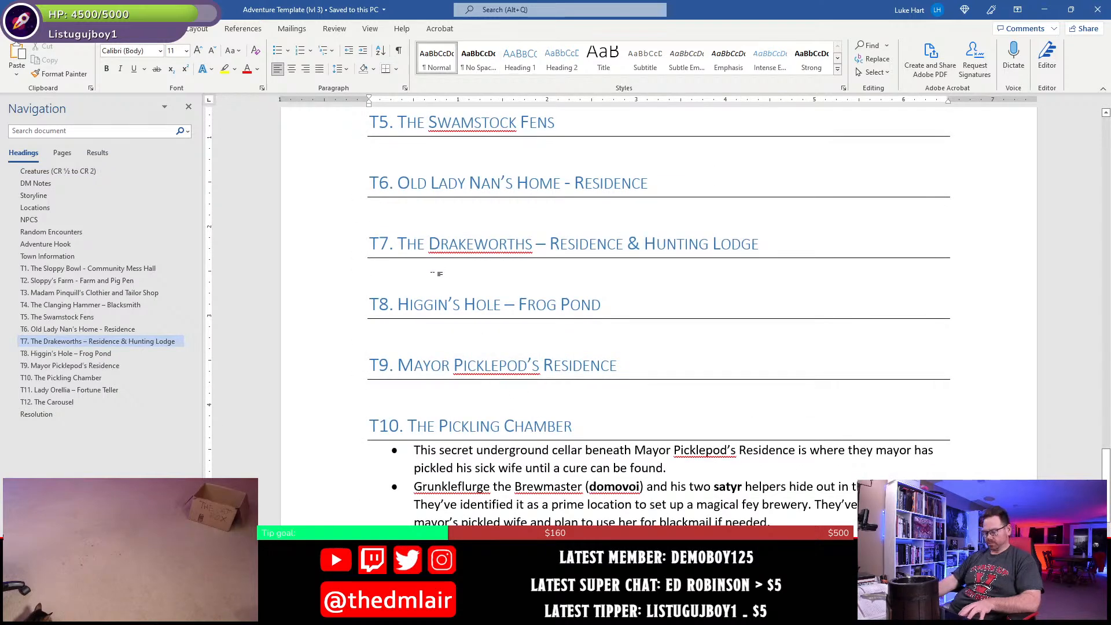
{"action": "key", "text": "ctrl+v"}
- Start a bullet above the pasted T7 encounter lines with the text "Drakeworth Senior and his four sons"
{"action": "left_click", "coordinate": [444, 274]}
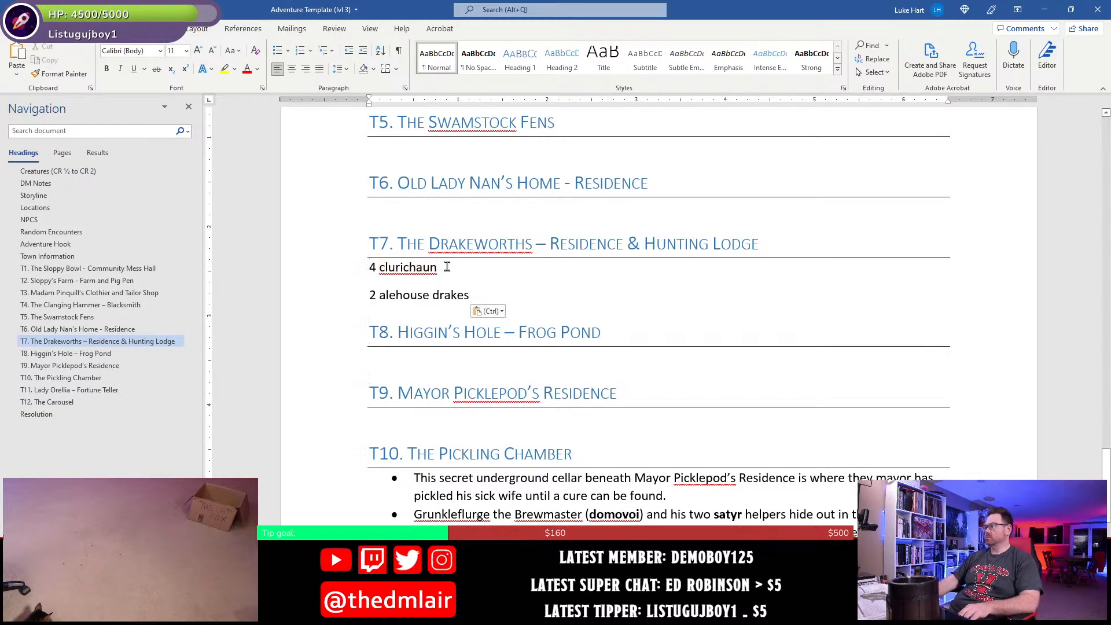
{"action": "key", "text": "Return"}
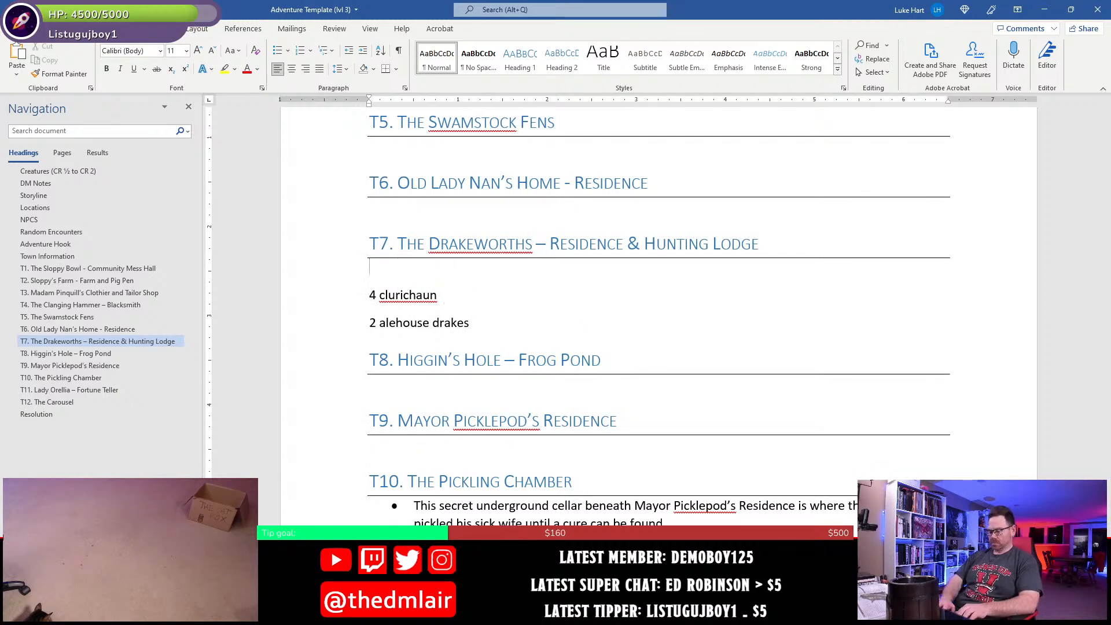
{"action": "type", "text": "*"}
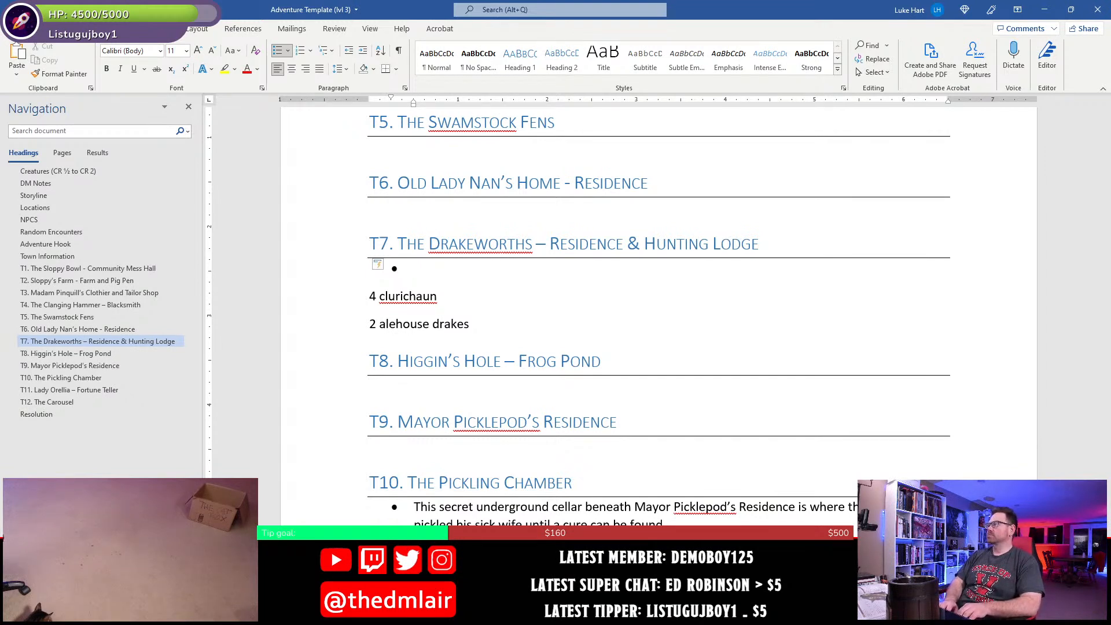
{"action": "type", "text": "Drakew"}
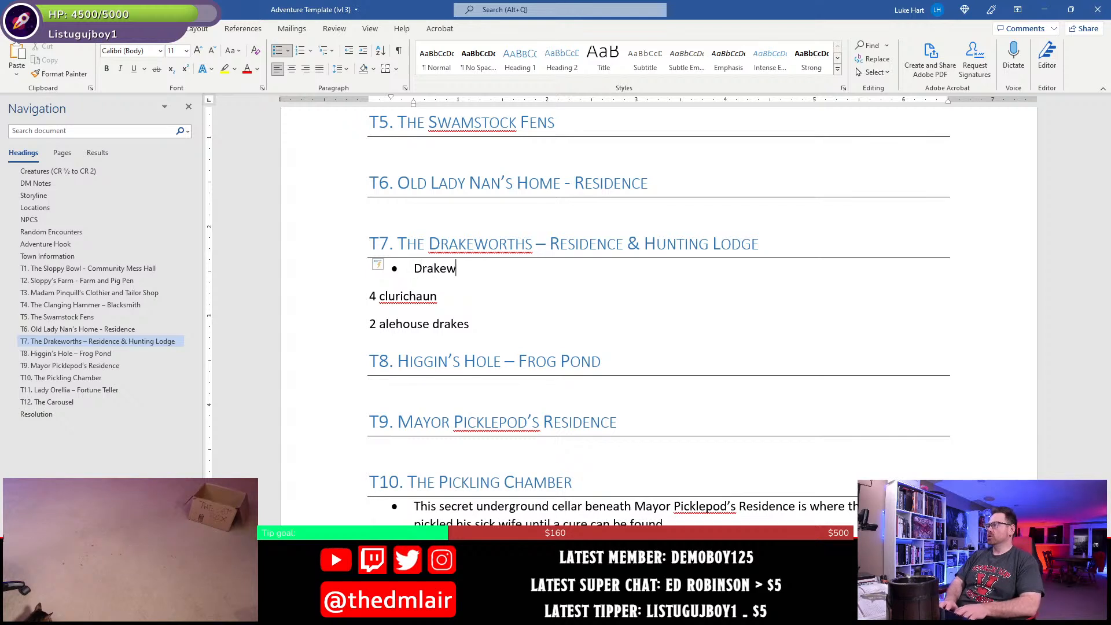
{"action": "type", "text": "orth s"}
{"action": "type", "text": "Senior and his"}
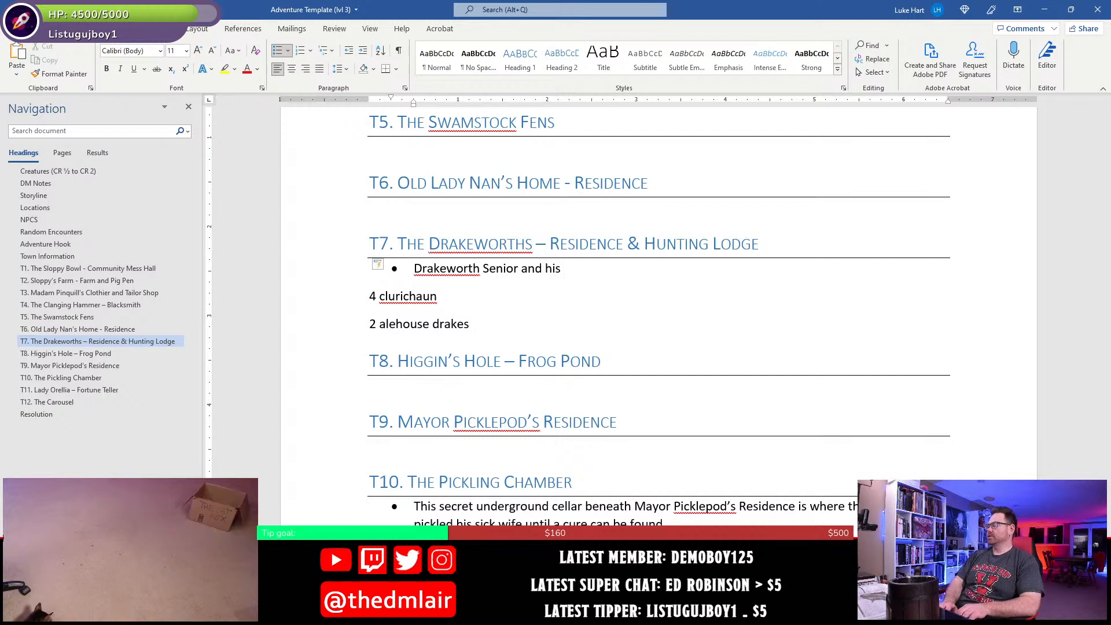
{"action": "type", "text": " four sons"}
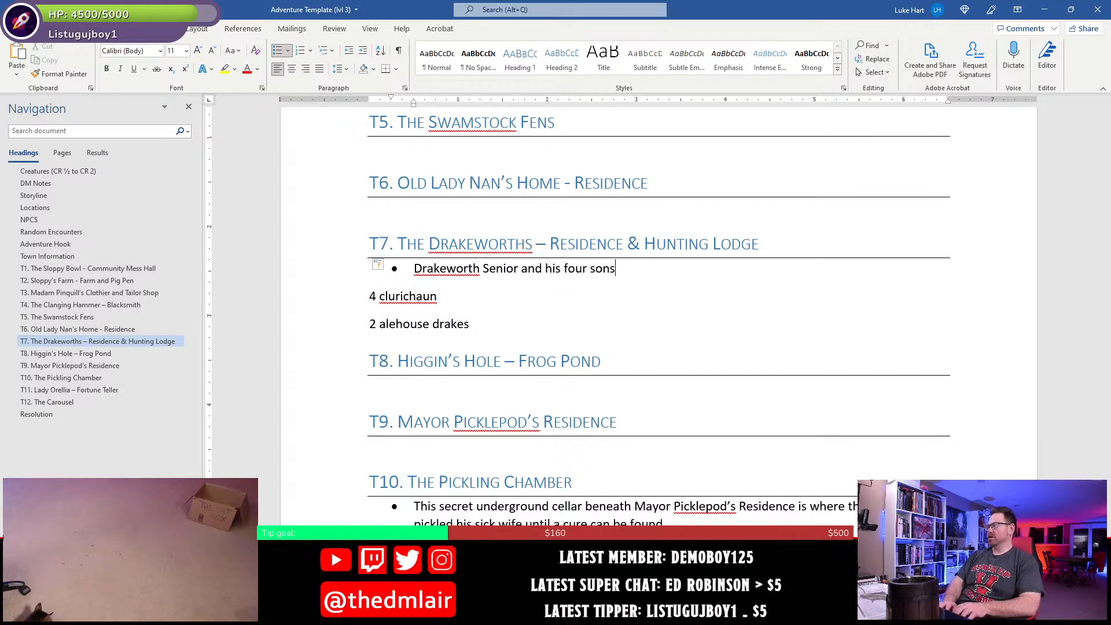
{"action": "type", "text": " haf"}
- Continue the T7 bullet with "have been out hunting for over a week now,"
{"action": "key", "text": "BackSpace"}
{"action": "key", "text": "BackSpace"}
{"action": "key", "text": "BackSpace"}
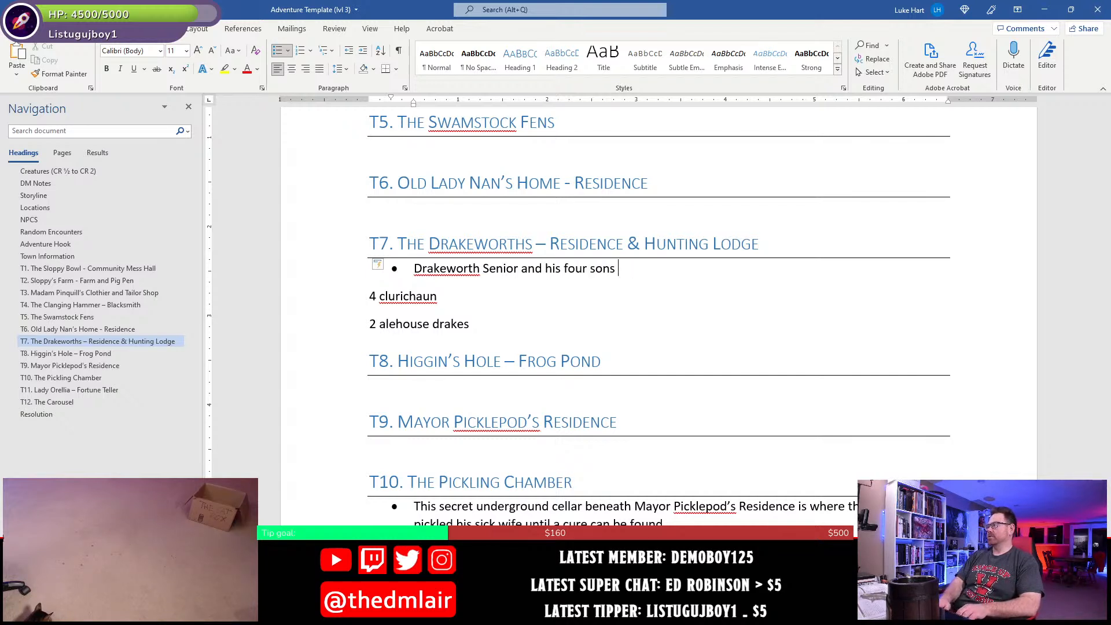
{"action": "type", "text": "h"}
{"action": "type", "text": "ave "}
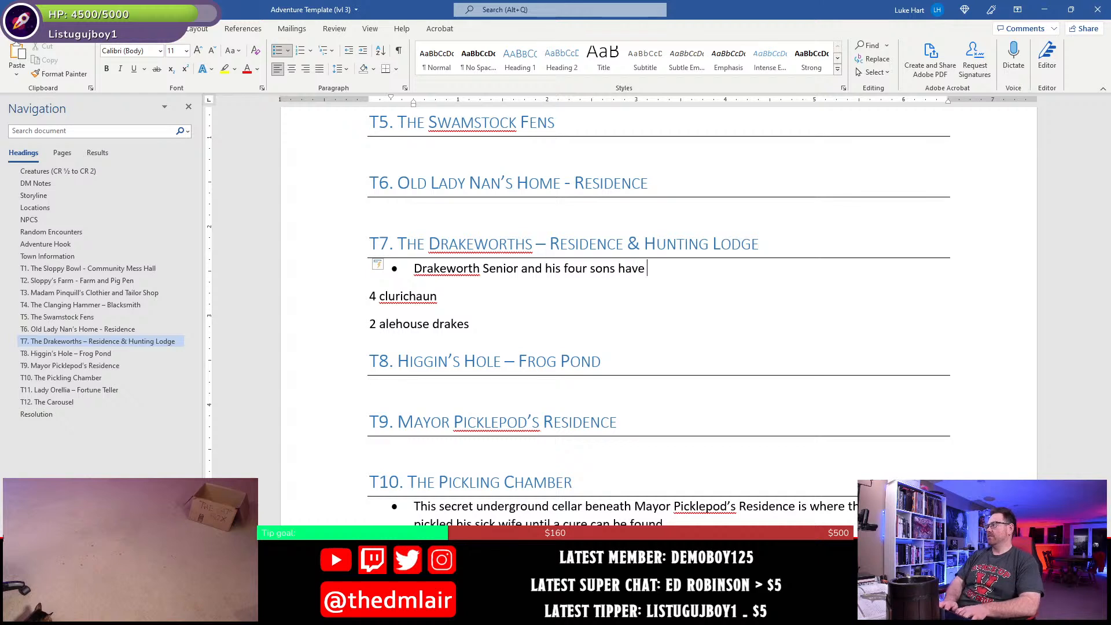
{"action": "type", "text": "been out hunting for"}
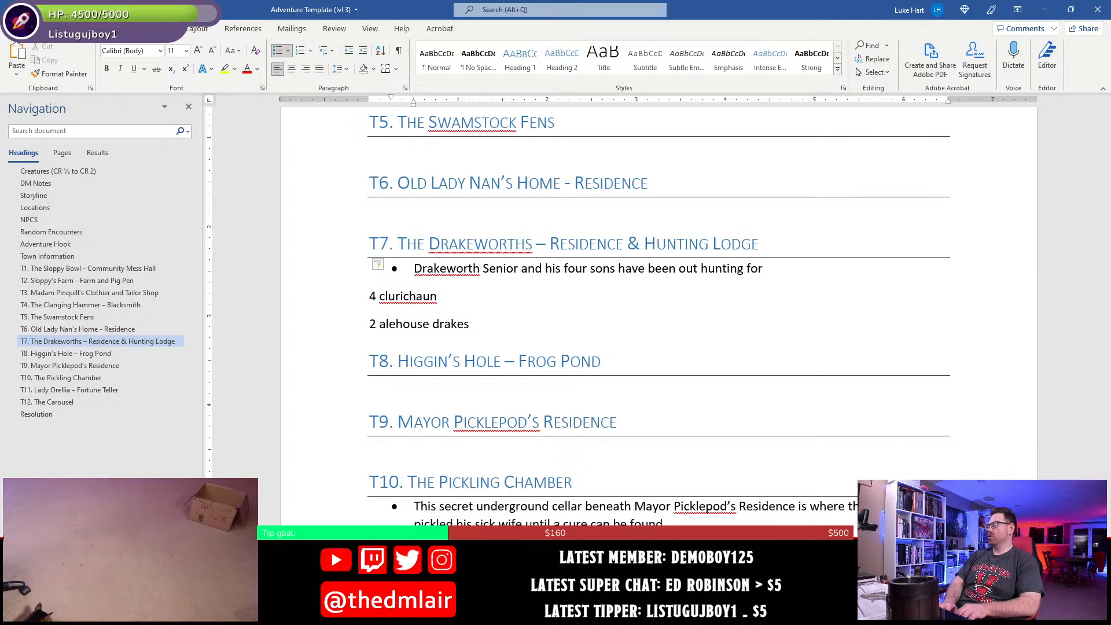
{"action": "type", "text": " sver a wee"}
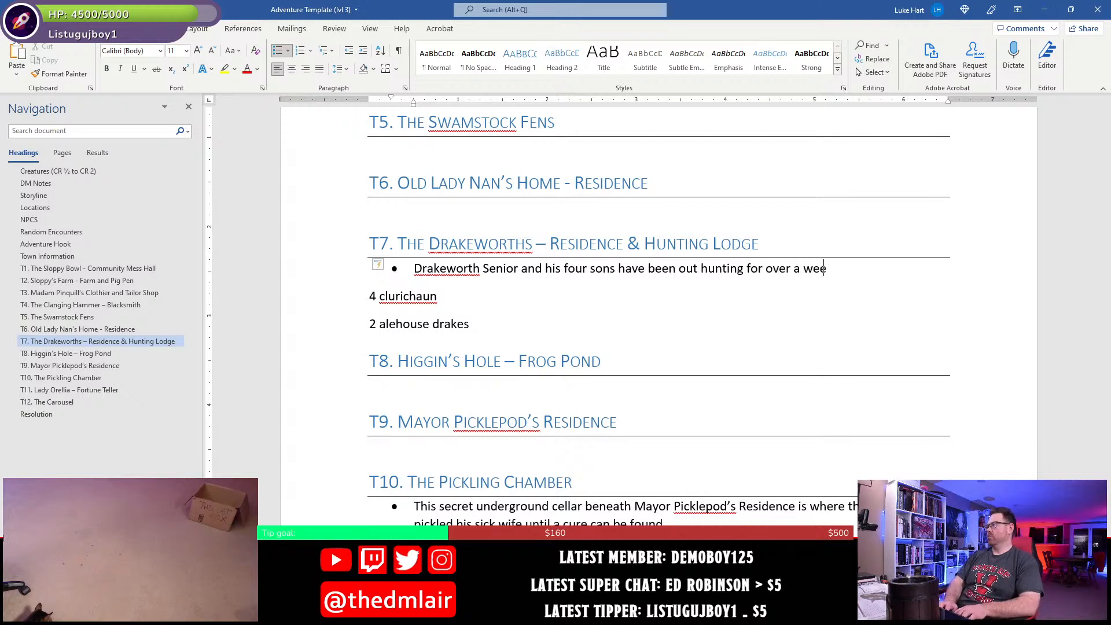
{"action": "type", "text": "k now, and in "}
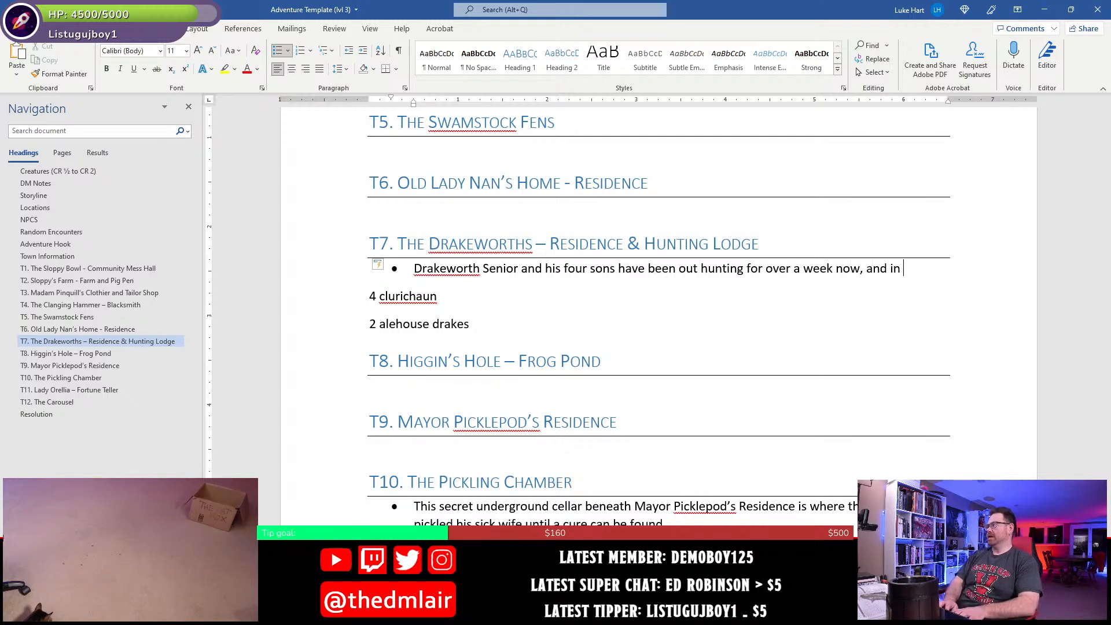
{"action": "type", "text": "their abse"}
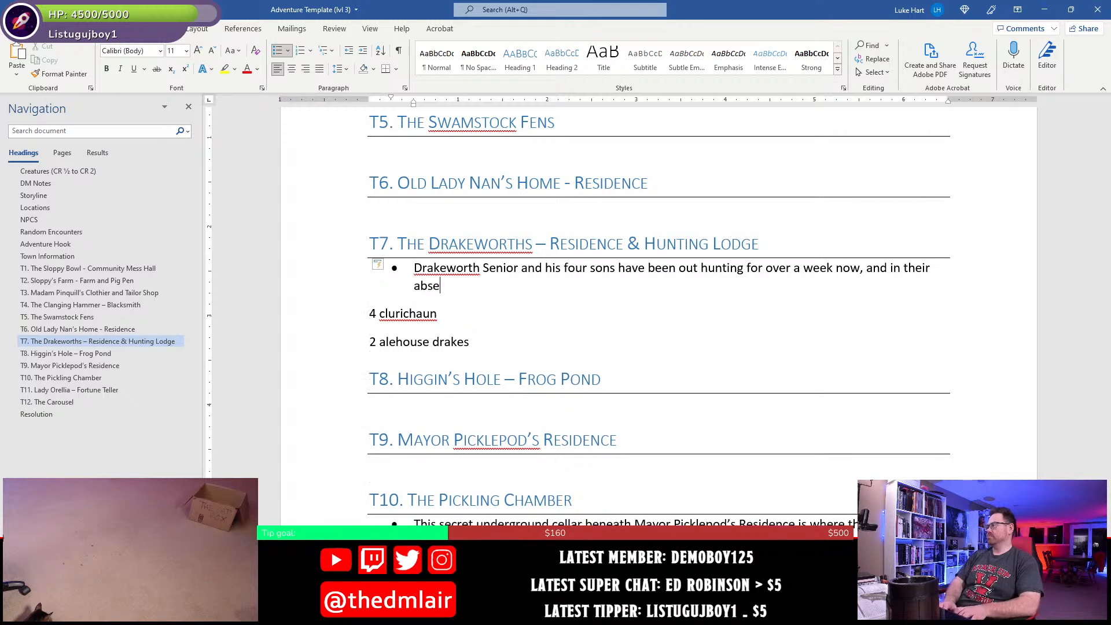
- Add "and in their absence," to the T7 sentence about the Drakeworths' hunting trip
{"action": "key", "text": "BackSpace"}
{"action": "key", "text": "BackSpace"}
{"action": "type", "text": "csen"}
{"action": "key", "text": "BackSpace"}
{"action": "key", "text": "BackSpace"}
{"action": "key", "text": "BackSpace"}
{"action": "key", "text": "BackSpace"}
{"action": "type", "text": "senc"}
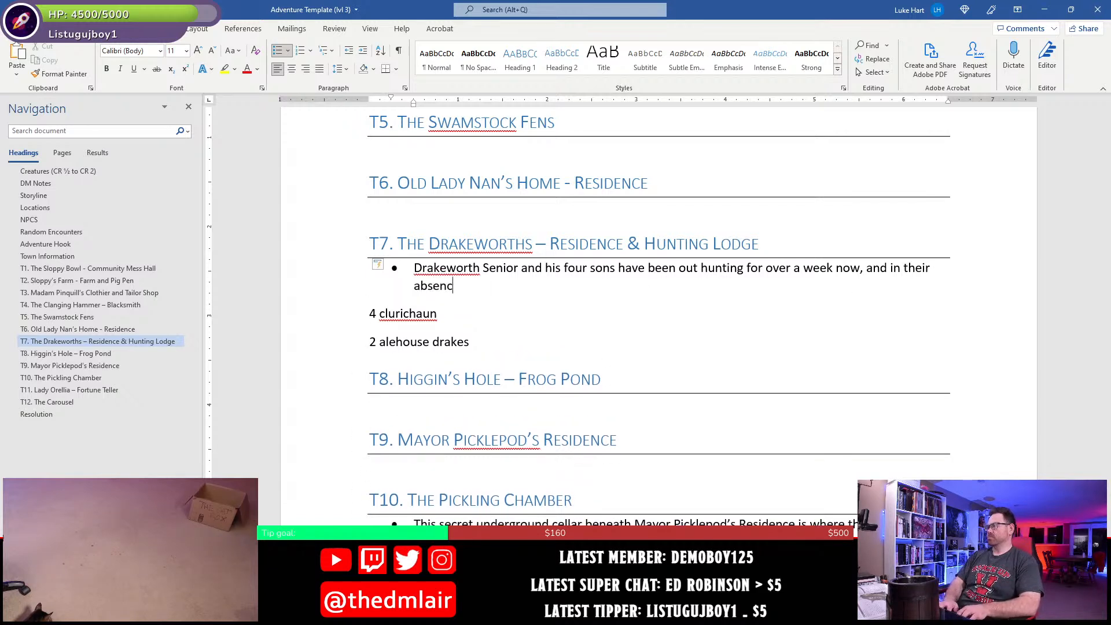
{"action": "type", "text": "e"}
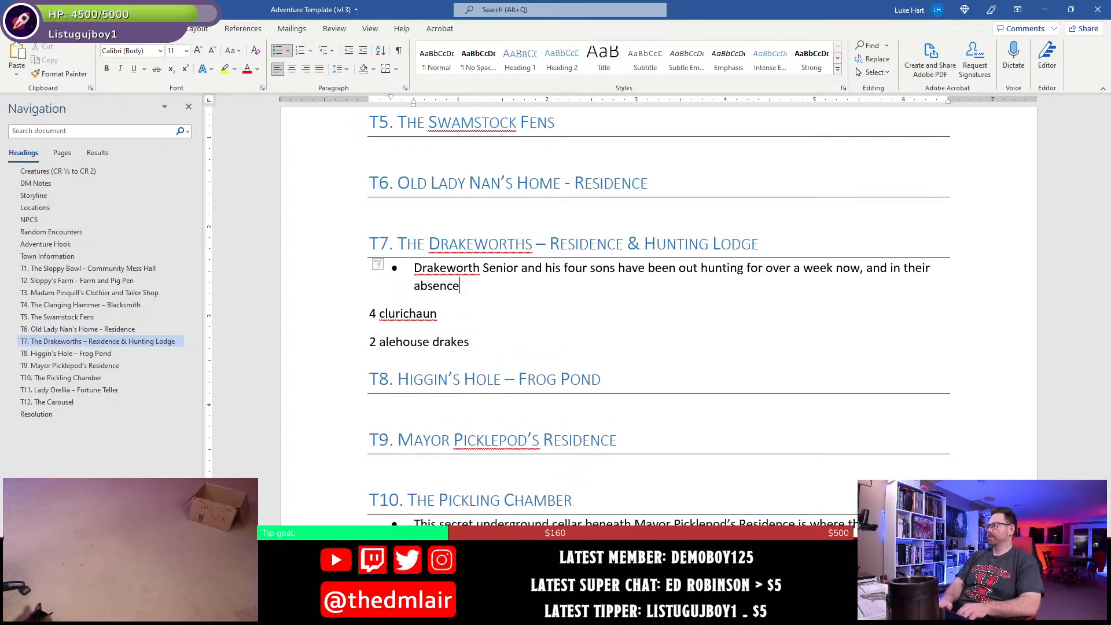
{"action": "type", "text": ", , "}
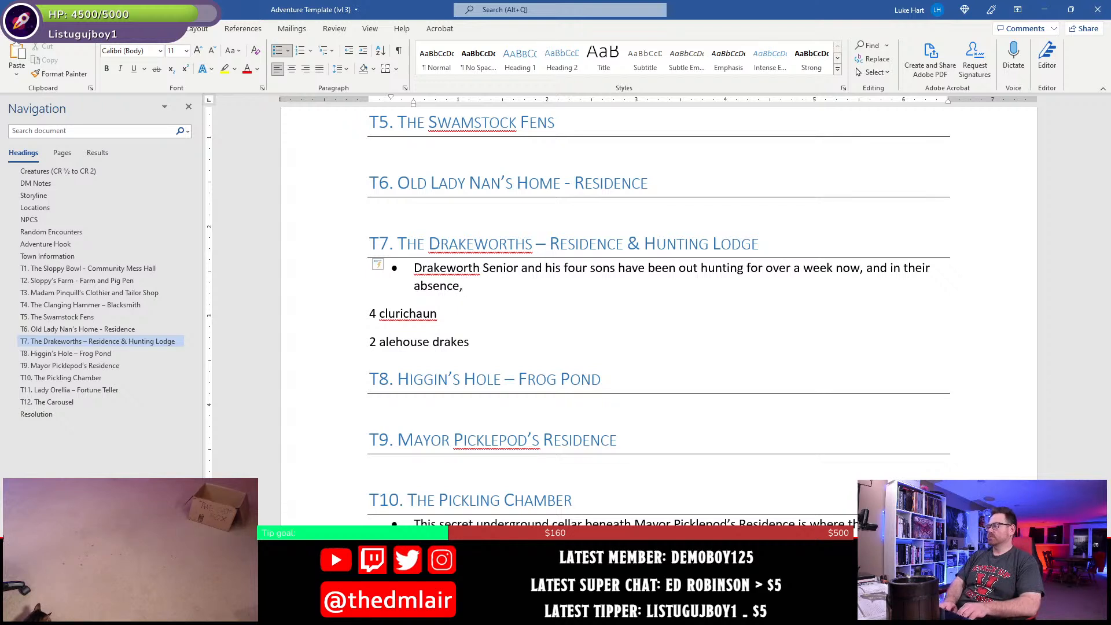
{"action": "type", "text": "four"}
- Add "four clurichaun and two alehouse drakes" to the T7 bullet, with "clurichaun" and "alehouse drakes" in bold
{"action": "key", "text": "ctrl+b"}
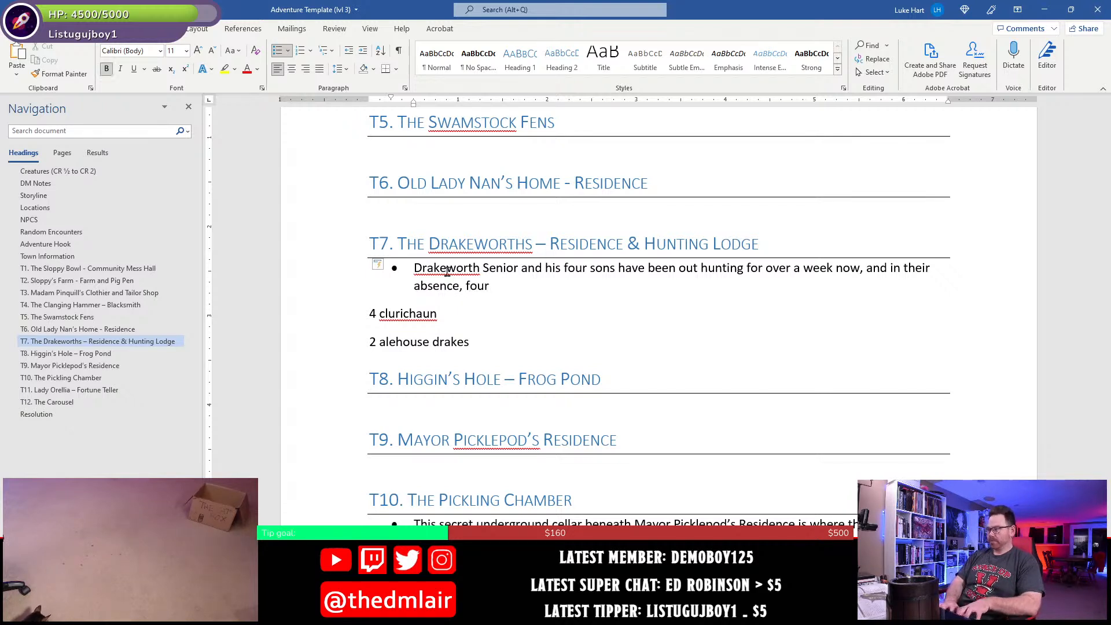
{"action": "type", "text": "clur"}
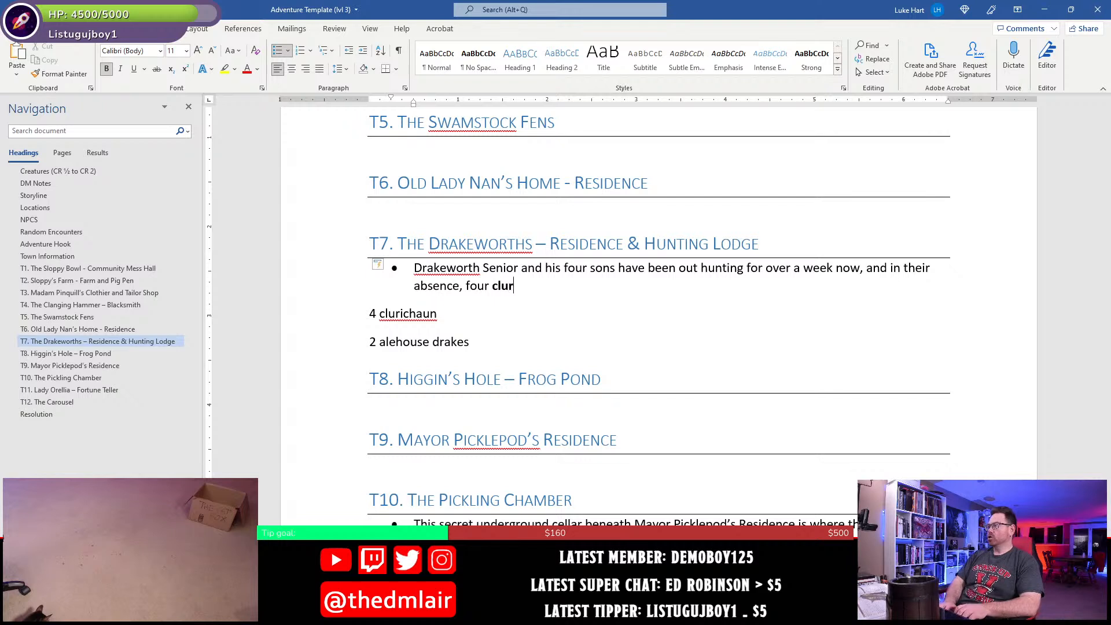
{"action": "type", "text": "ichaun"}
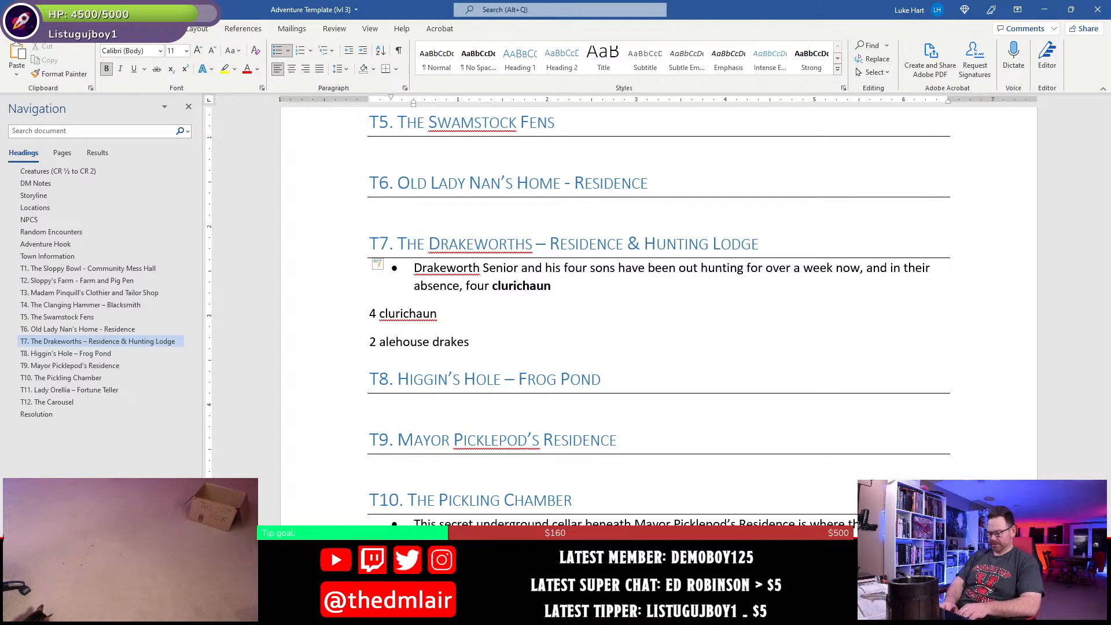
{"action": "key", "text": "ctrl+b"}
{"action": "type", "text": "and two"}
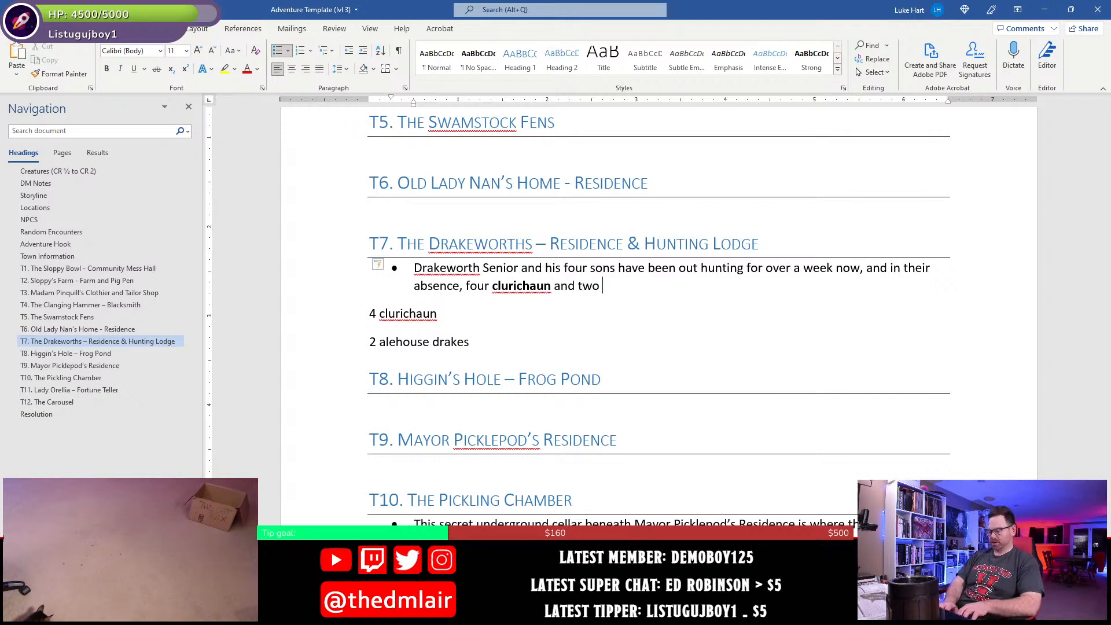
{"action": "key", "text": "ctrl+b"}
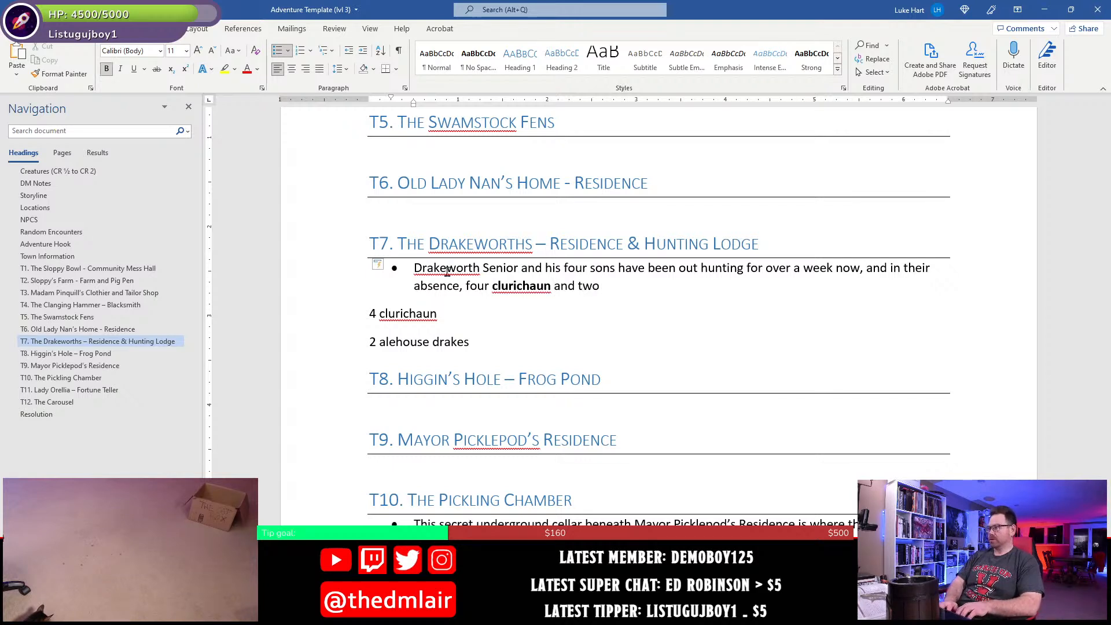
{"action": "type", "text": "alehouse drakes"}
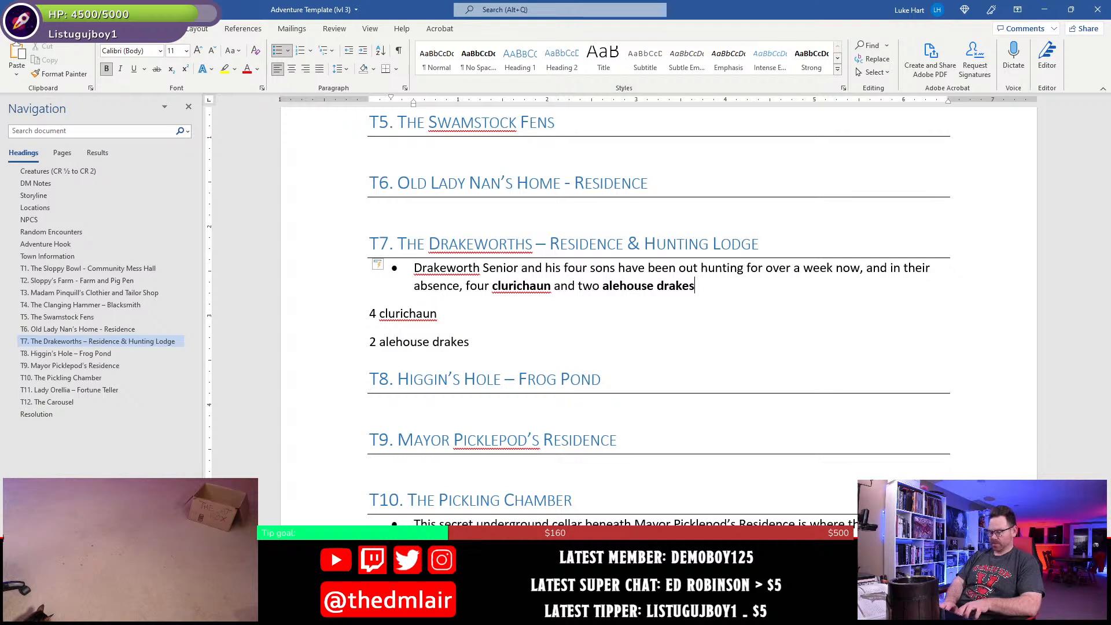
{"action": "key", "text": "ctrl+b"}
- Finish the first T7 sentence in regular weight with "have taken over their hunting lodge."
{"action": "type", "text": "have"}
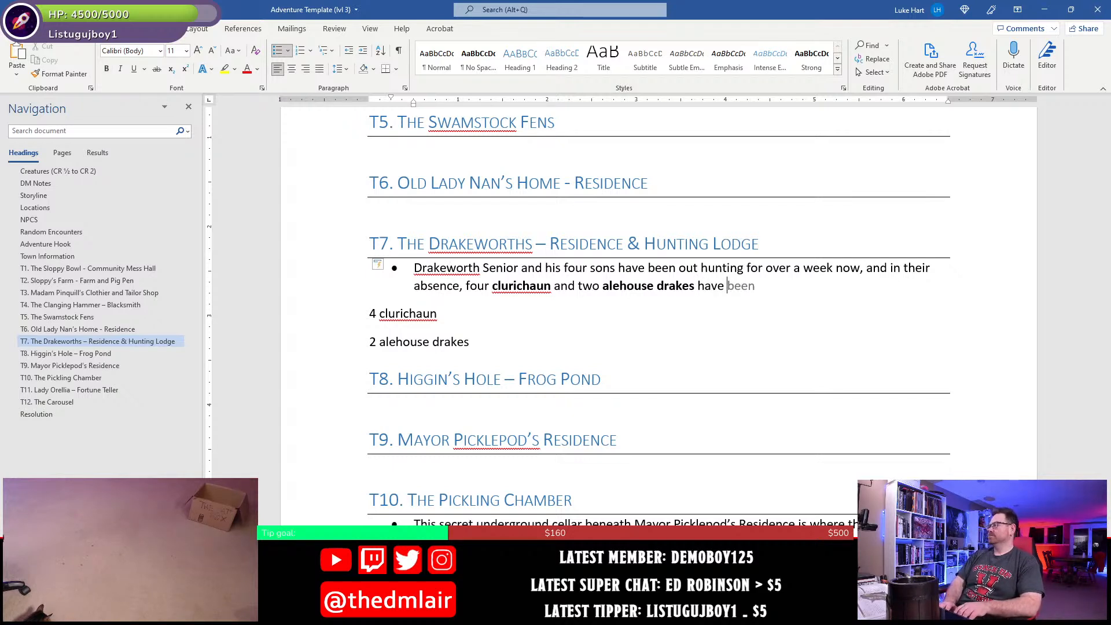
{"action": "type", "text": "taken over their"}
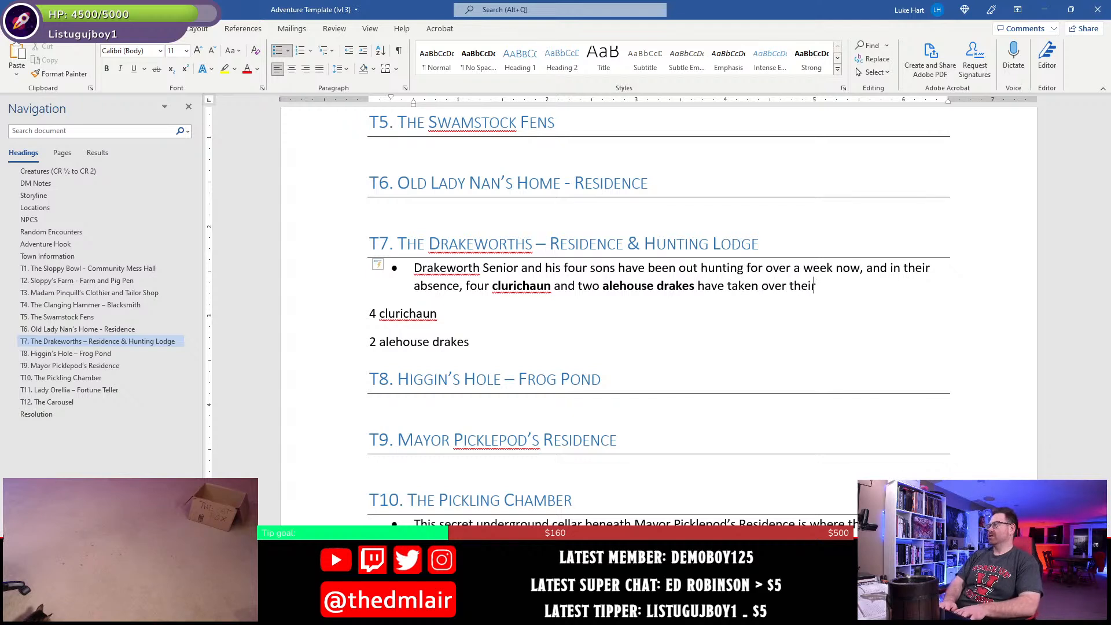
{"action": "type", "text": " hunting "}
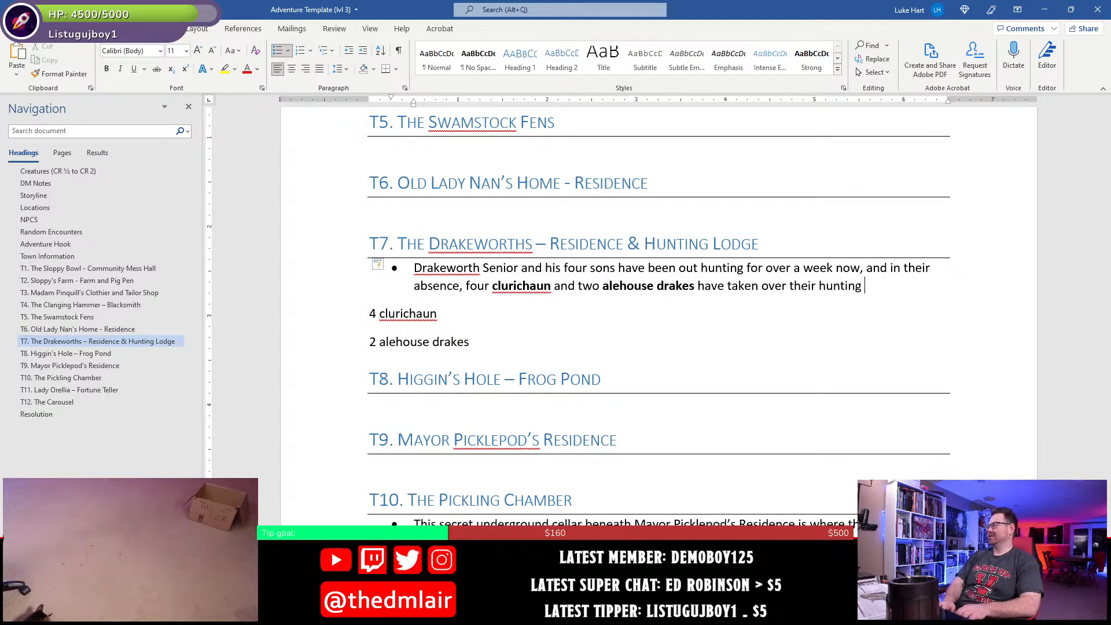
{"action": "type", "text": "lodge."}
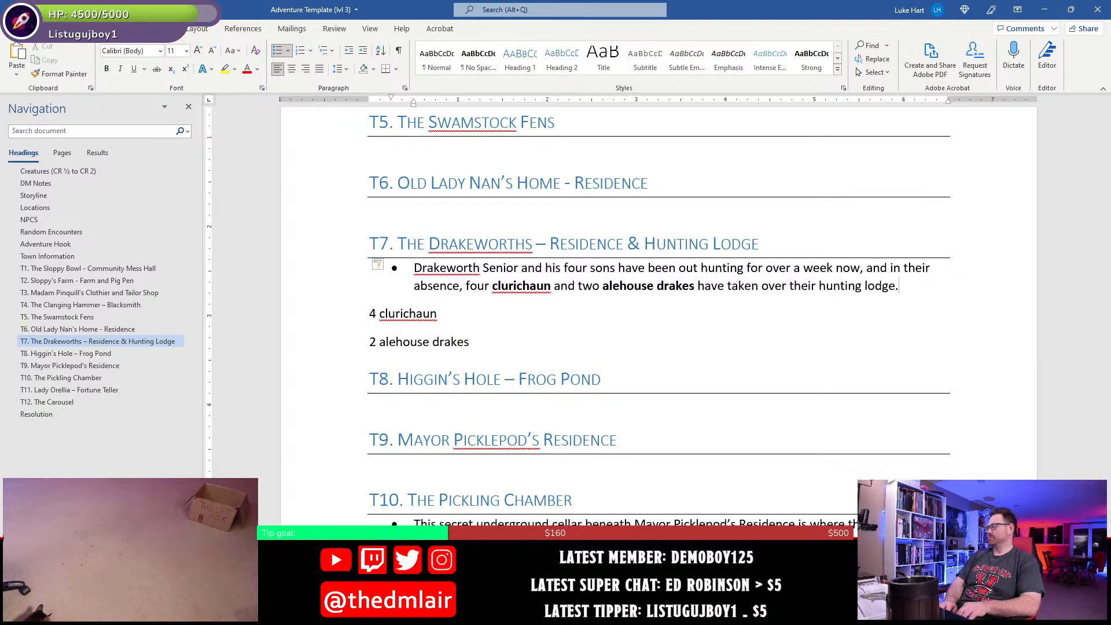
{"action": "type", "text": " They've been h"}
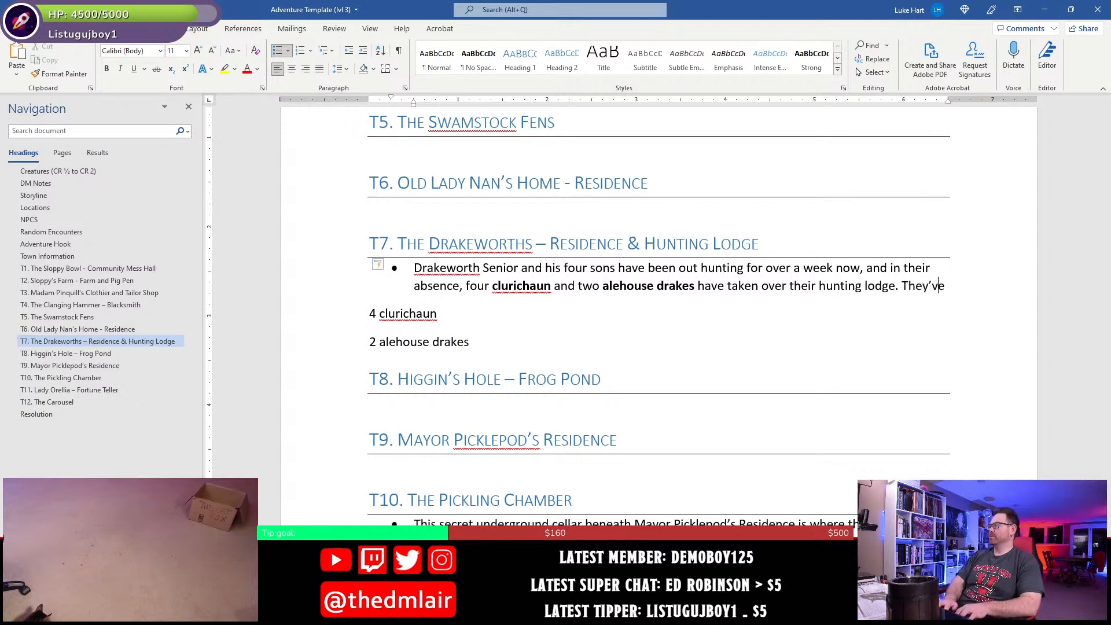
{"action": "type", "text": "elping"}
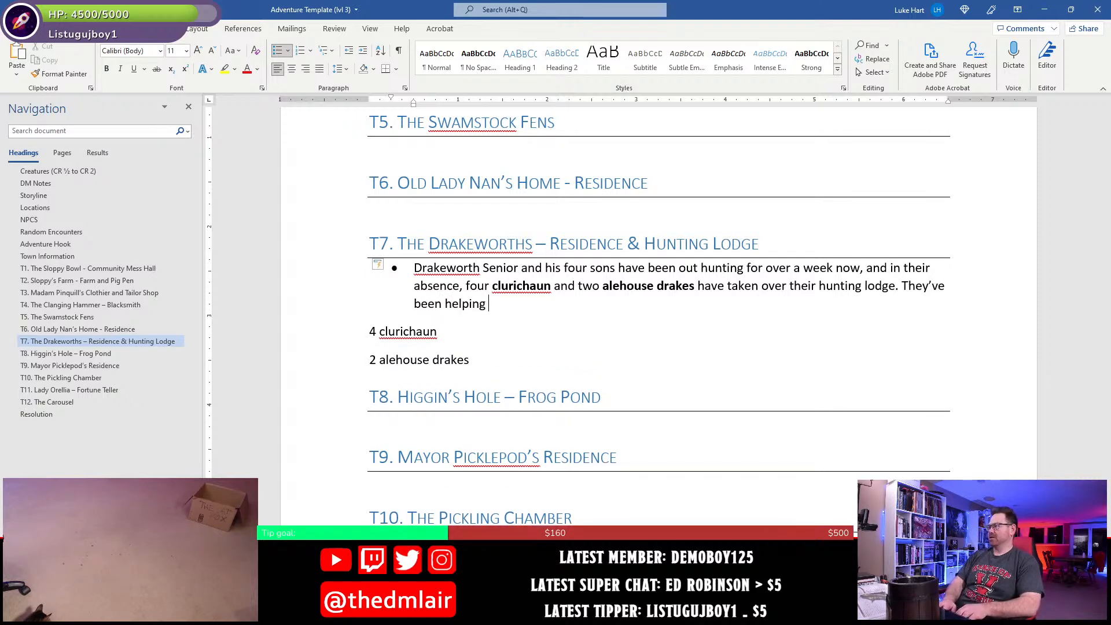
{"action": "type", "text": " themselves to "}
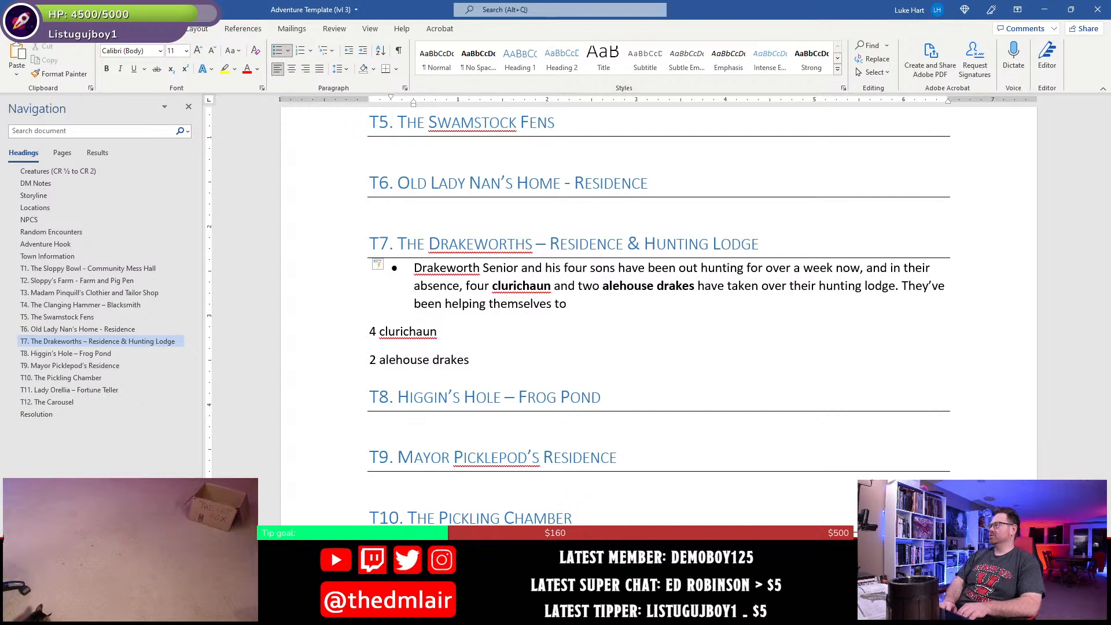
{"action": "type", "text": "the hunters’"}
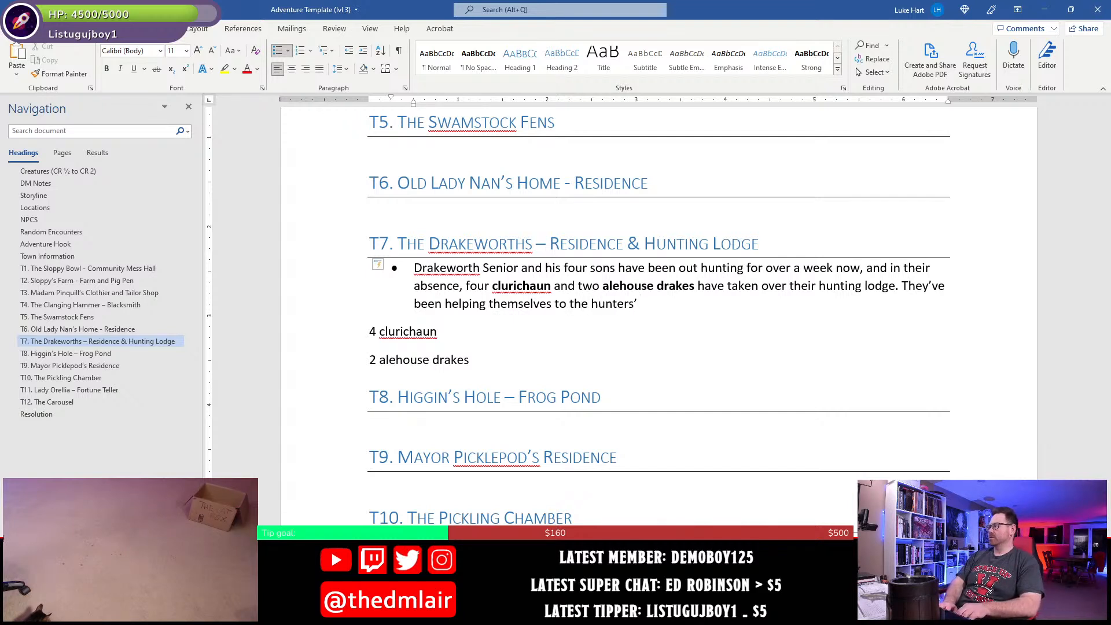
{"action": "type", "text": "' food and ale sto"}
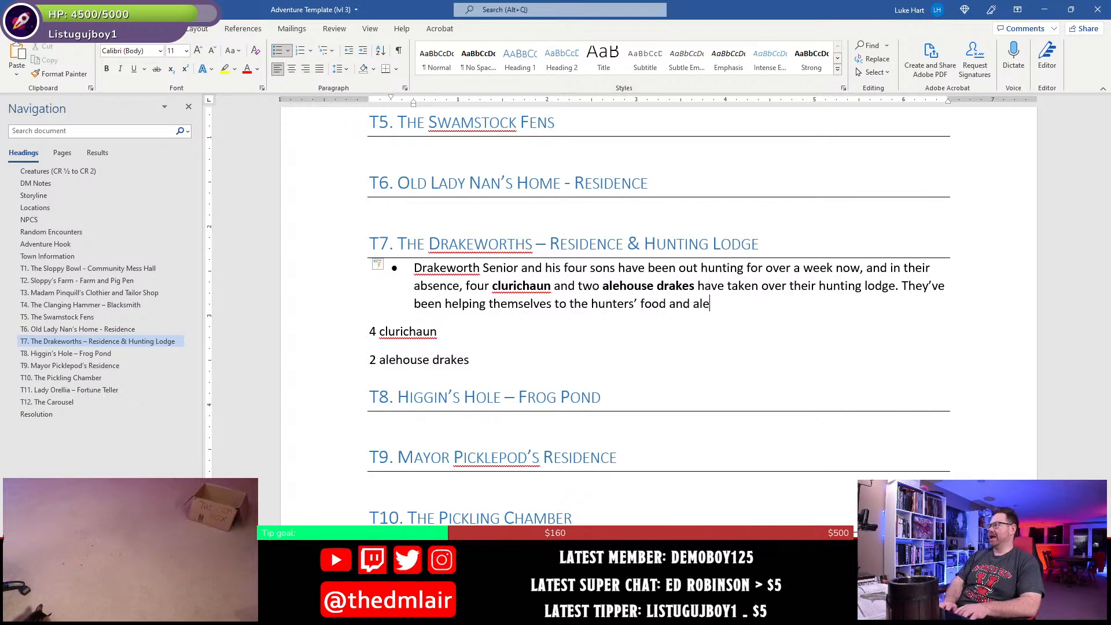
{"action": "type", "text": "res"}
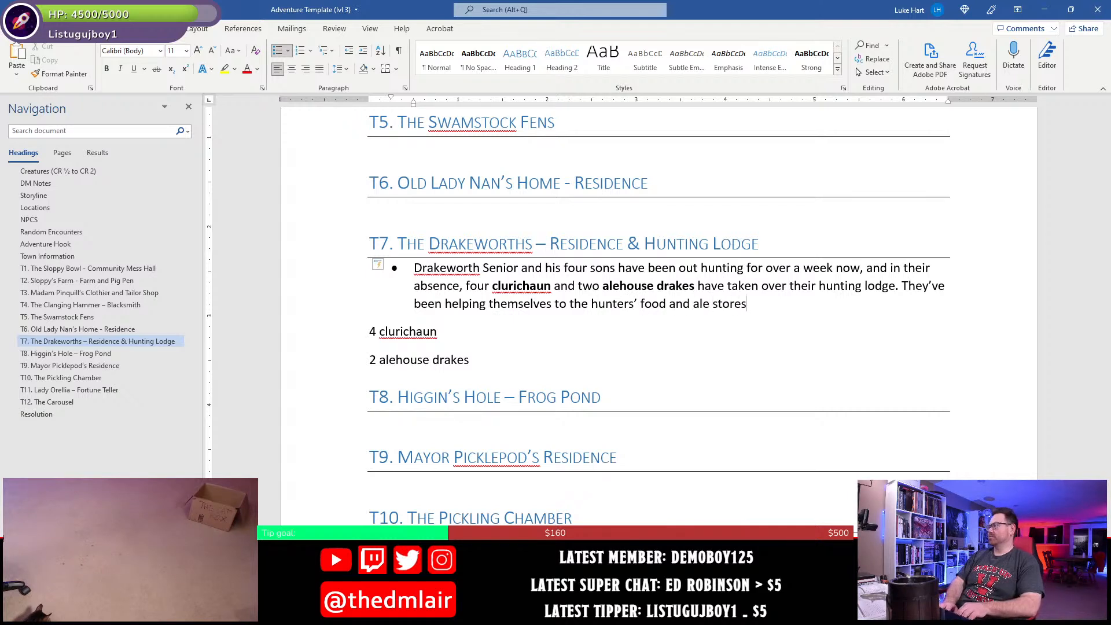
{"action": "type", "text": ". Furhtermo"}
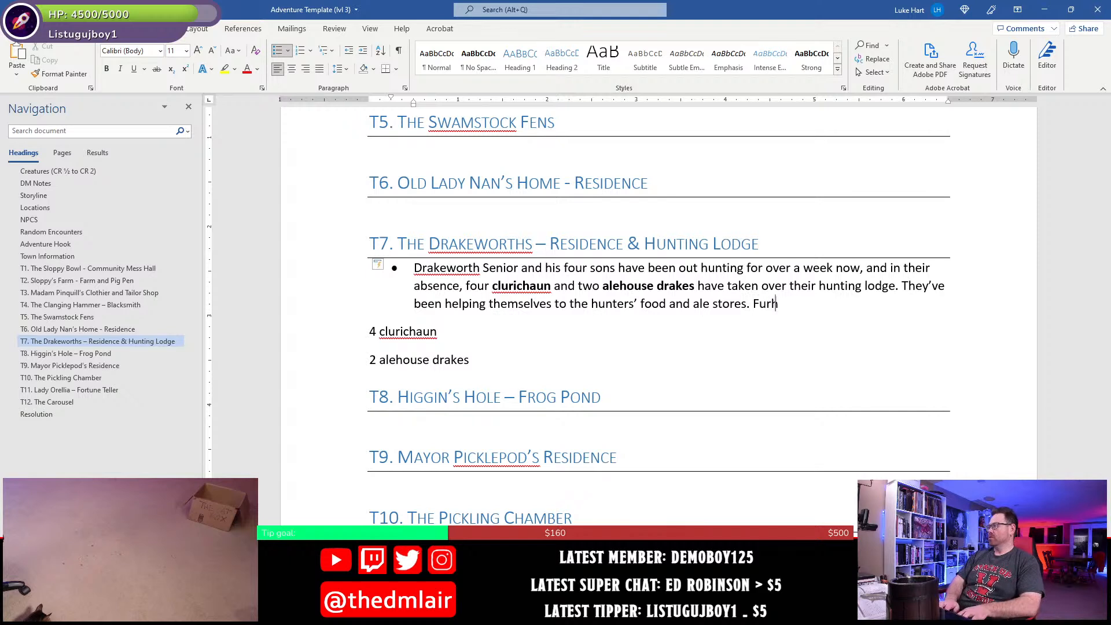
- End that sentence and start another in the T7 bullet with "Furthermore, they've been playing cruel pranks on"
{"action": "key", "text": "BackSpace"}
{"action": "key", "text": "BackSpace"}
{"action": "key", "text": "BackSpace"}
{"action": "key", "text": "BackSpace"}
{"action": "key", "text": "BackSpace"}
{"action": "key", "text": "BackSpace"}
{"action": "key", "text": "BackSpace"}
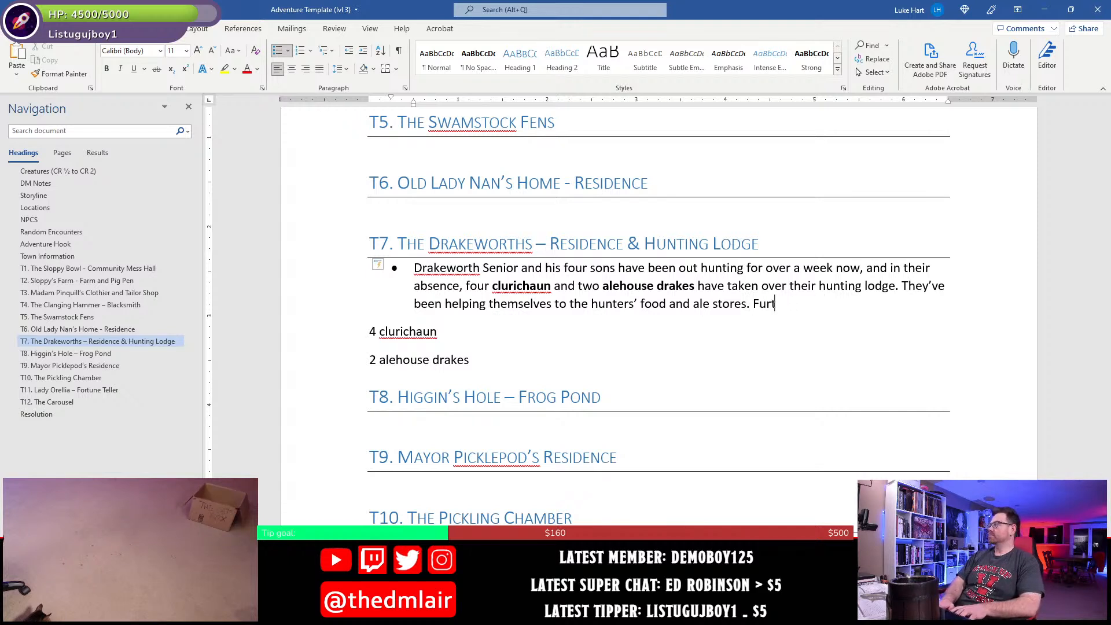
{"action": "type", "text": "thermore, they="}
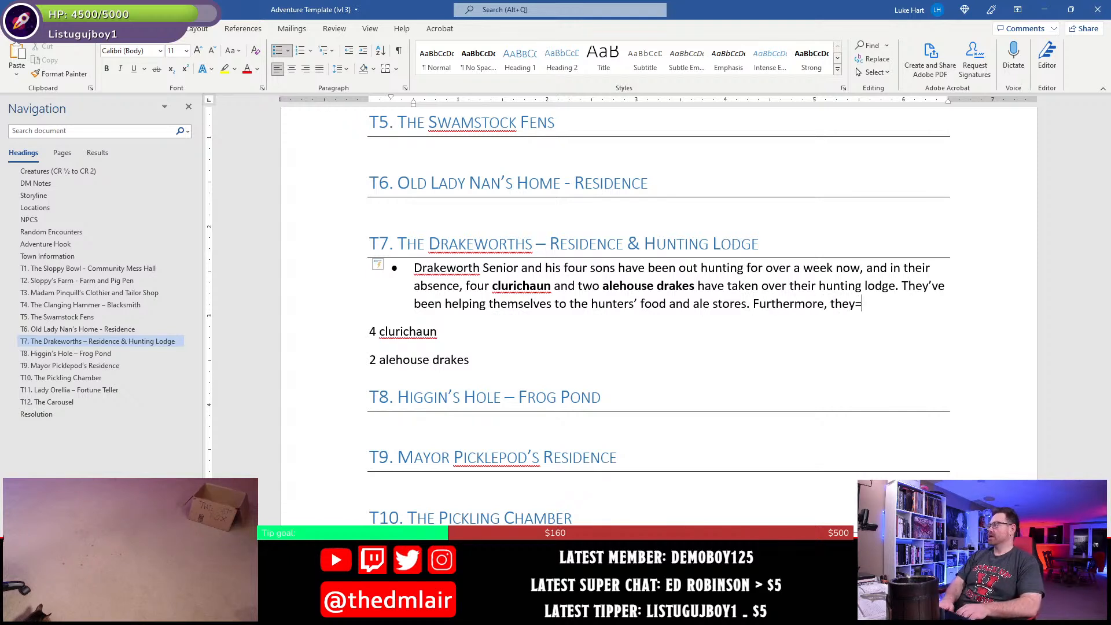
{"action": "key", "text": "BackSpace"}
{"action": "type", "text": "'ve been pl"}
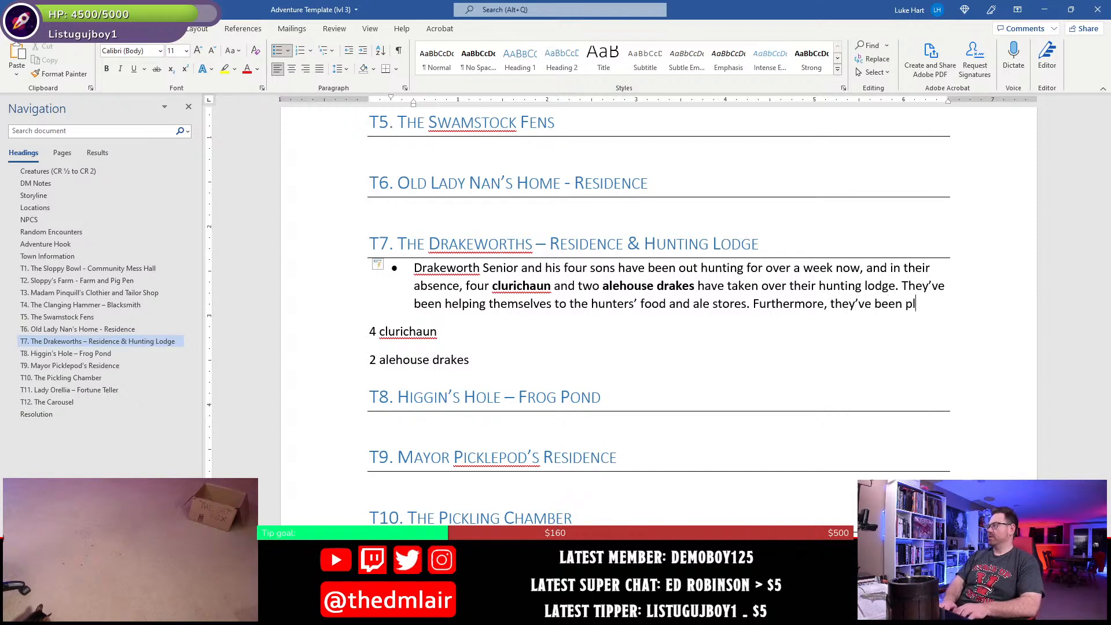
{"action": "type", "text": "aying c"}
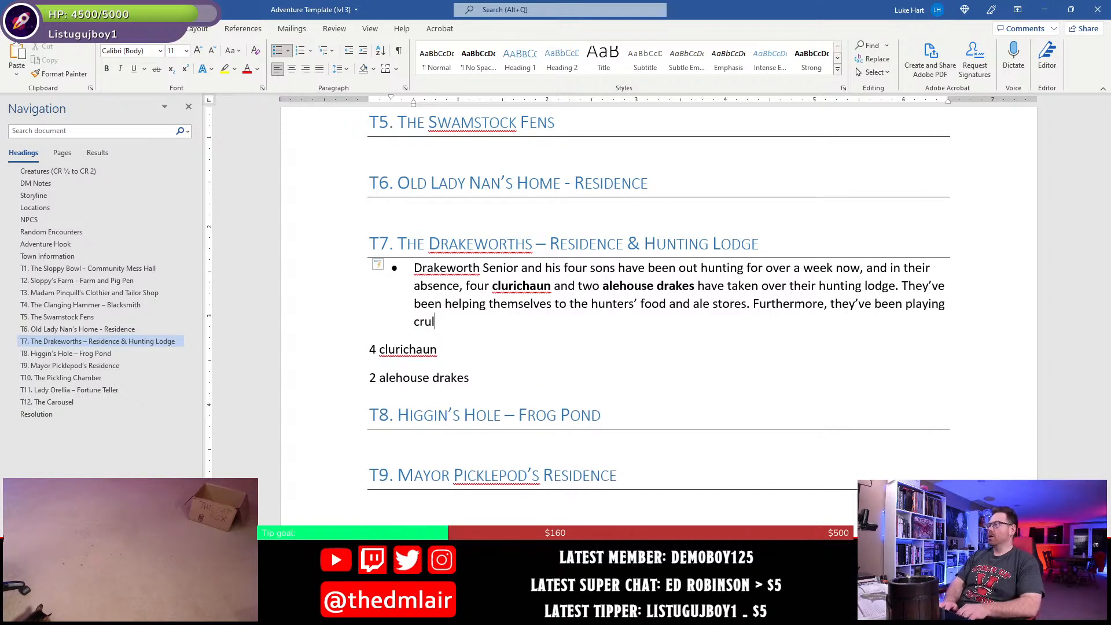
{"action": "type", "text": "ruel pranks"}
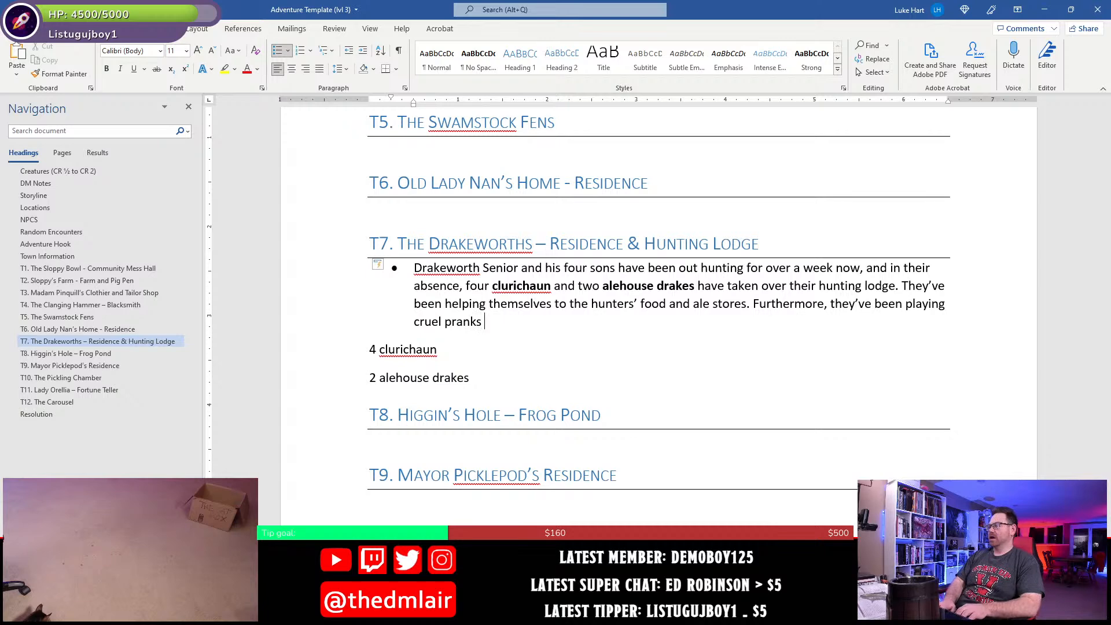
{"action": "type", "text": " on"}
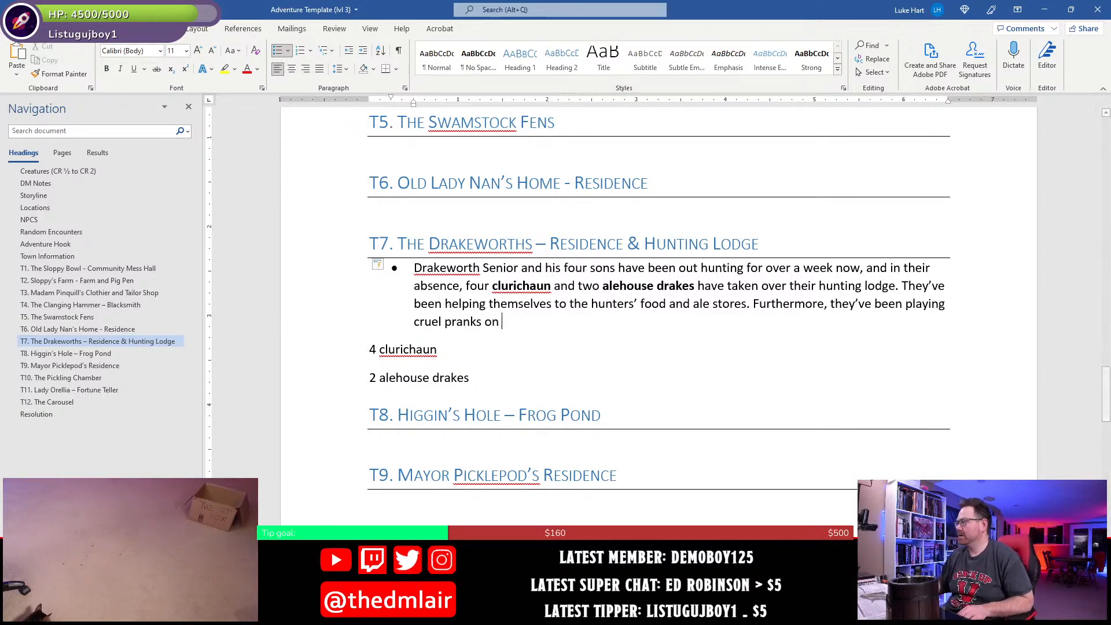
- Switch to the town map in Photoshop and examine the buildings around T7, T6 and T3
{"action": "key", "text": "alt+Tab"}
{"action": "mouse_move", "coordinate": [551, 454]}
{"action": "left_mouse_down"}
{"action": "mouse_move", "coordinate": [600, 307]}
{"action": "mouse_move", "coordinate": [576, 411]}
{"action": "left_mouse_up"}
{"action": "left_click_drag", "start_coordinate": [571, 290], "coordinate": [573, 405]}
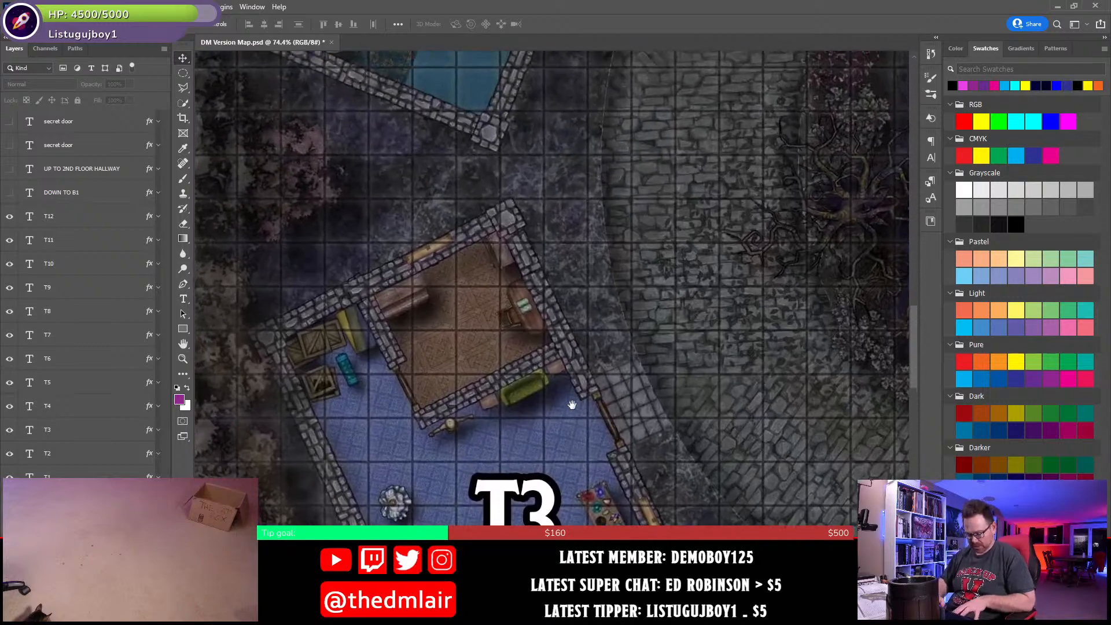
{"action": "key", "text": "ctrl+0"}
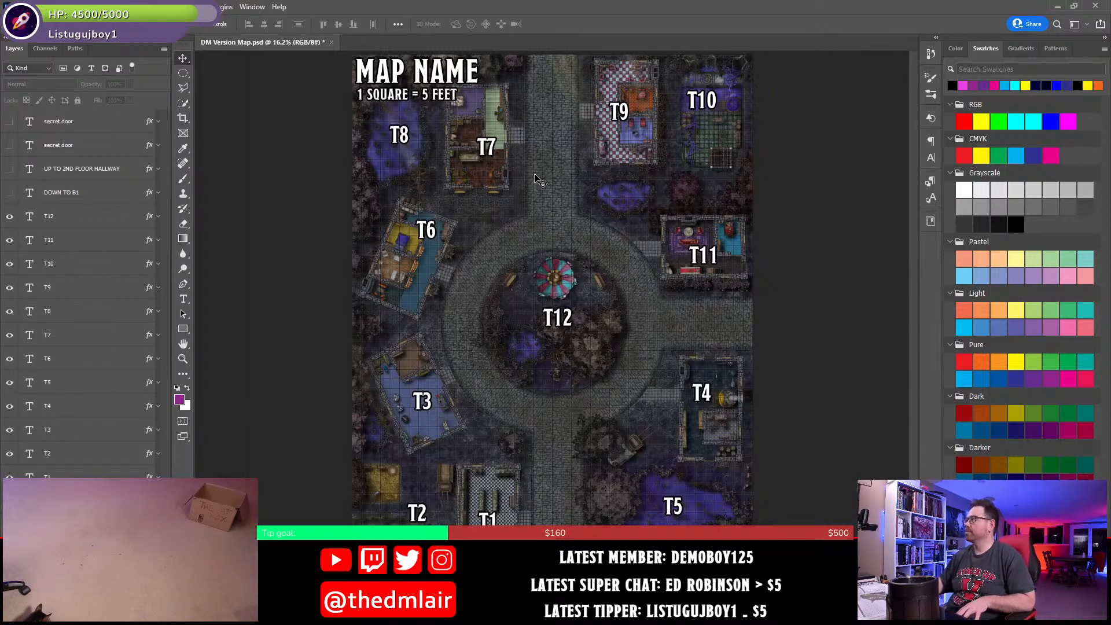
{"action": "scroll", "coordinate": [458, 169], "scroll_direction": "up", "scroll_amount": 3}
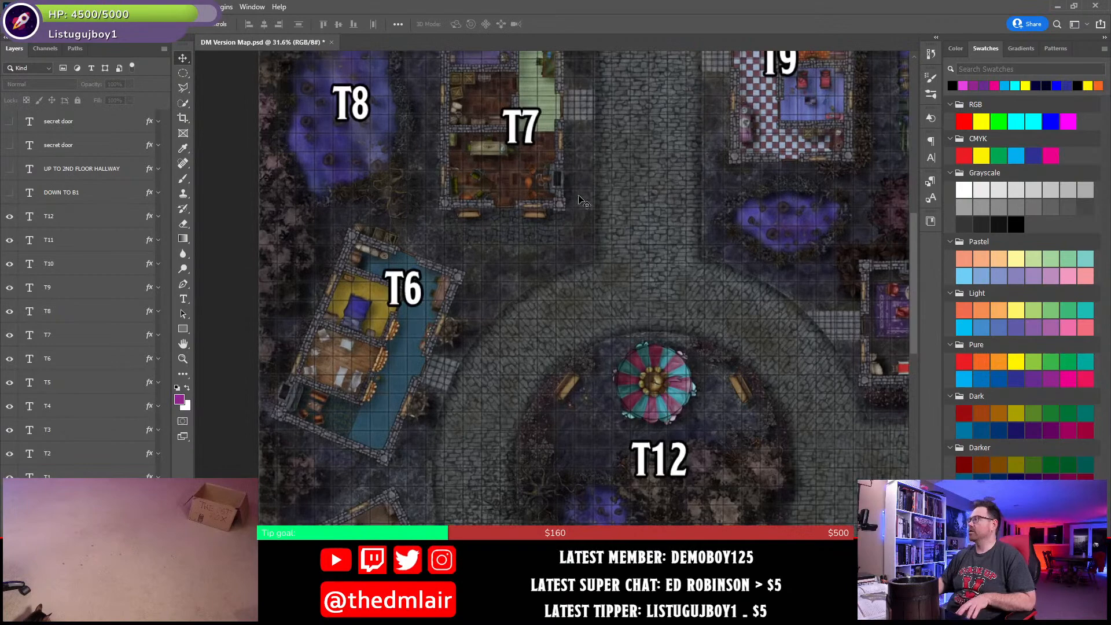
{"action": "left_click_drag", "start_coordinate": [546, 97], "coordinate": [562, 226]}
{"action": "left_click_drag", "start_coordinate": [527, 376], "coordinate": [561, 278]}
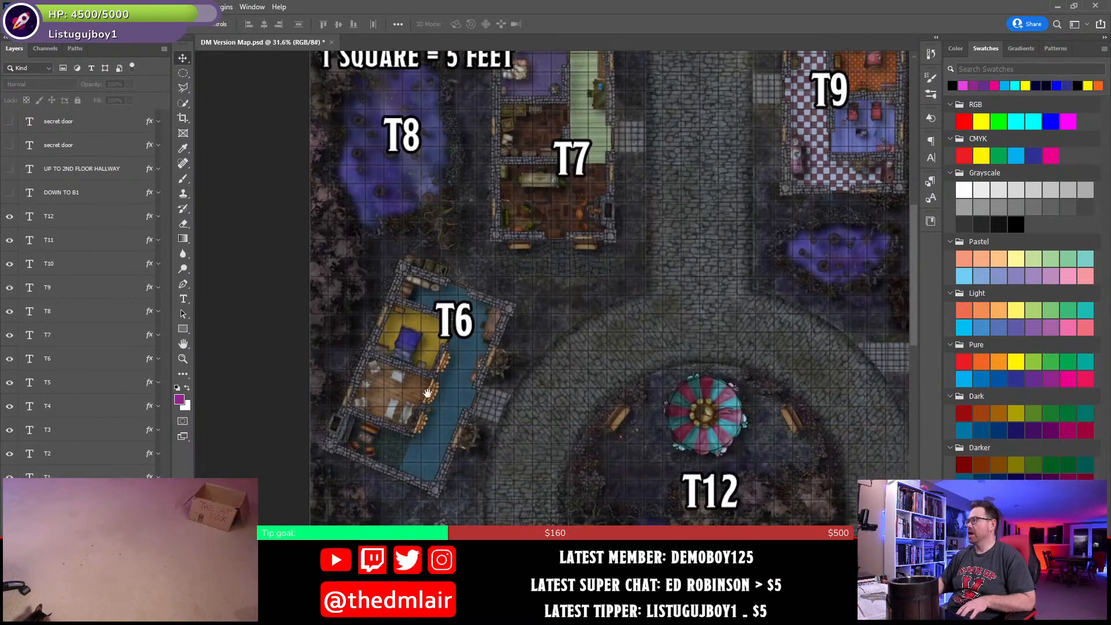
{"action": "left_click_drag", "start_coordinate": [427, 394], "coordinate": [461, 159]}
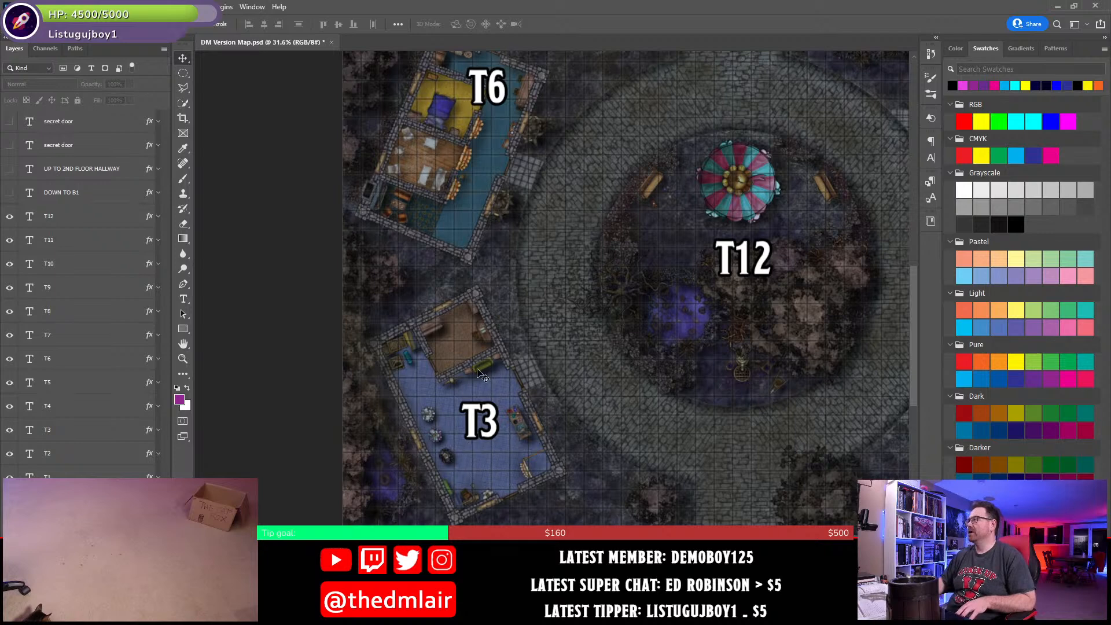
{"action": "left_click_drag", "start_coordinate": [521, 343], "coordinate": [570, 321]}
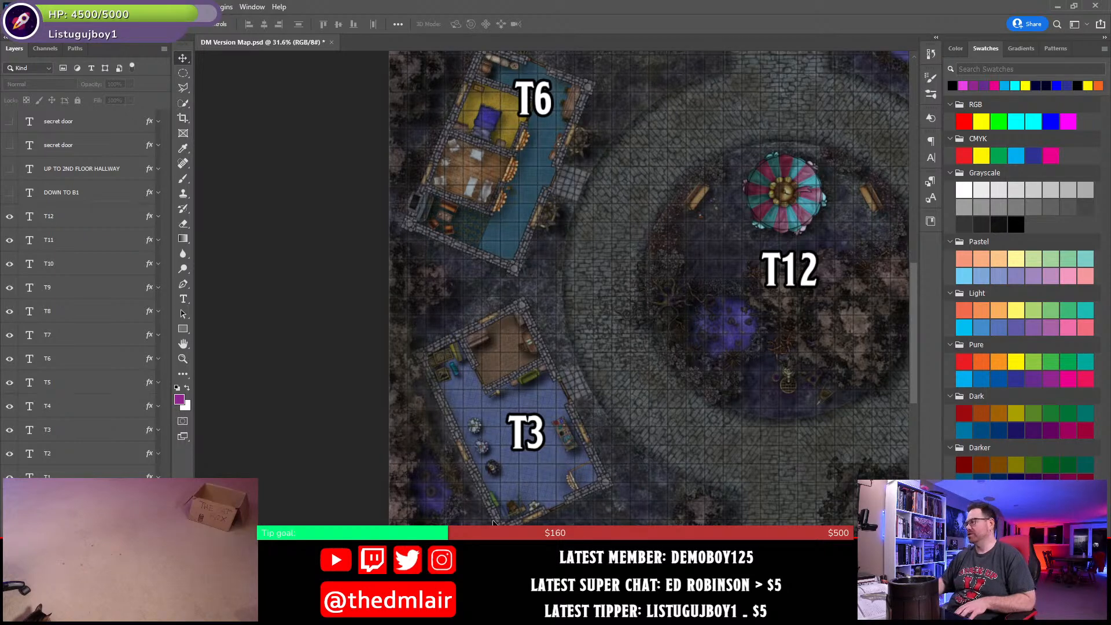
- Return to the Word document and finish the cruel pranks sentence with "Mandam Pinquill."
{"action": "key", "text": "alt+Tab"}
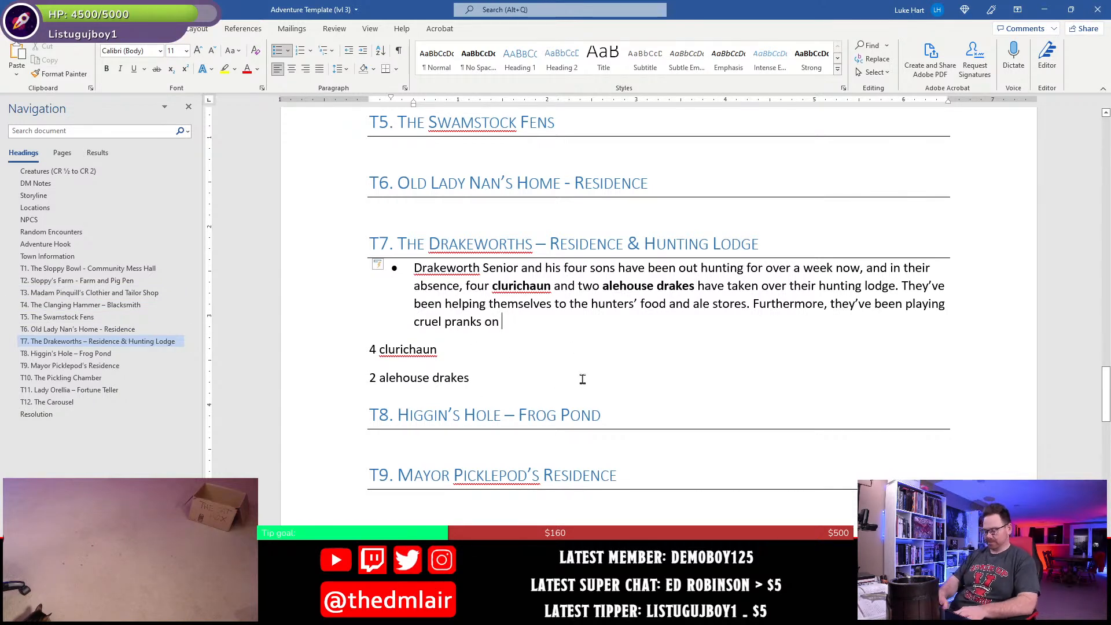
{"action": "type", "text": "Mandam Pinquill"}
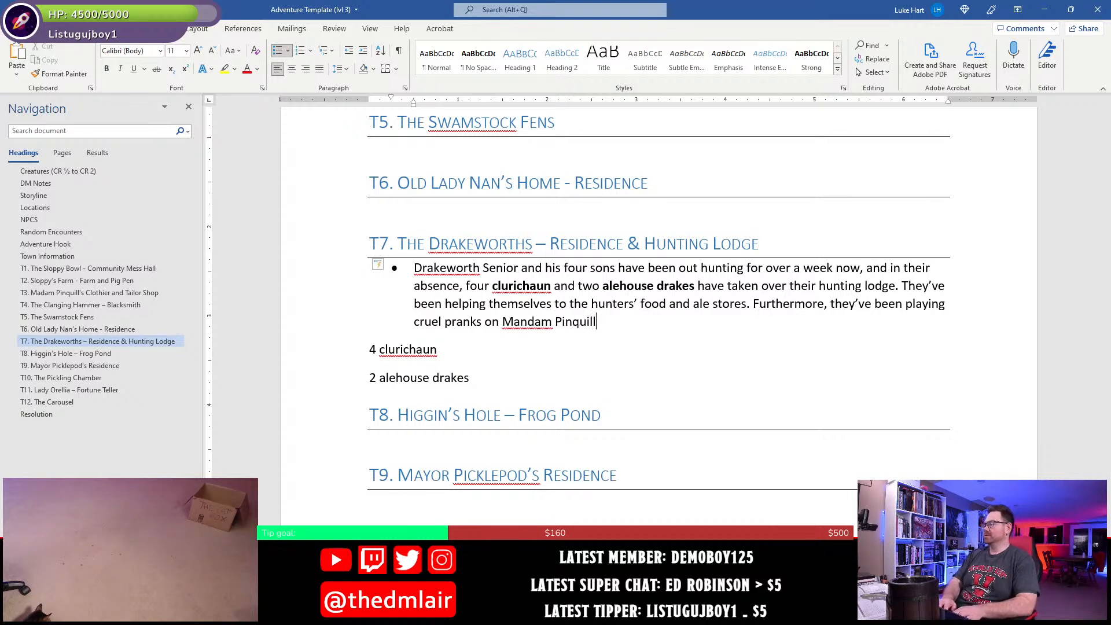
{"action": "type", "text": "."}
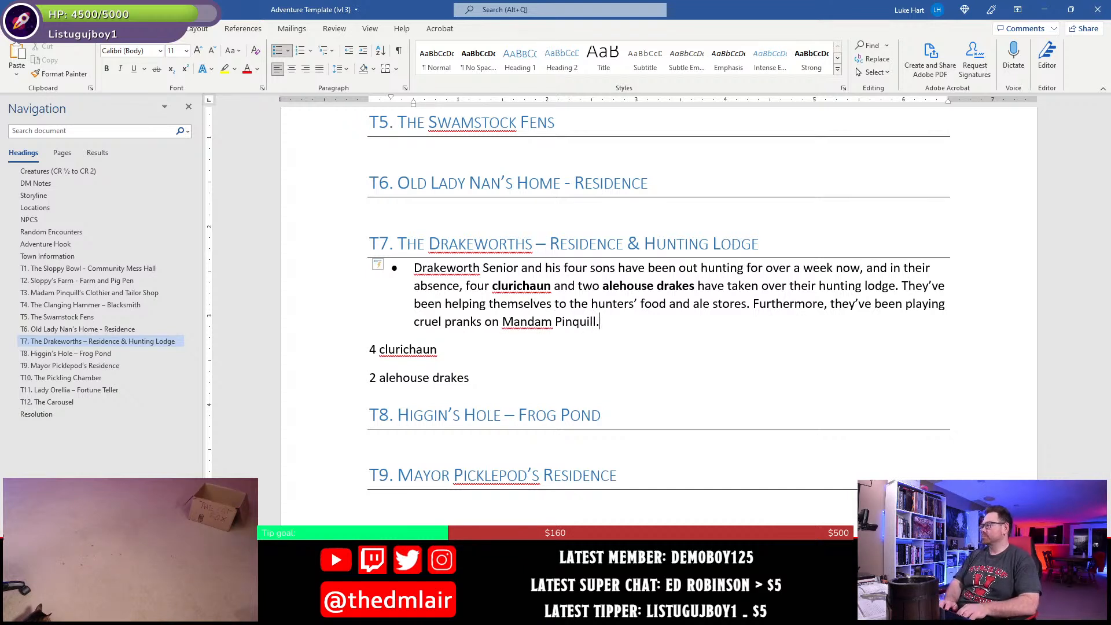
{"action": "type", "text": " In particular, t"}
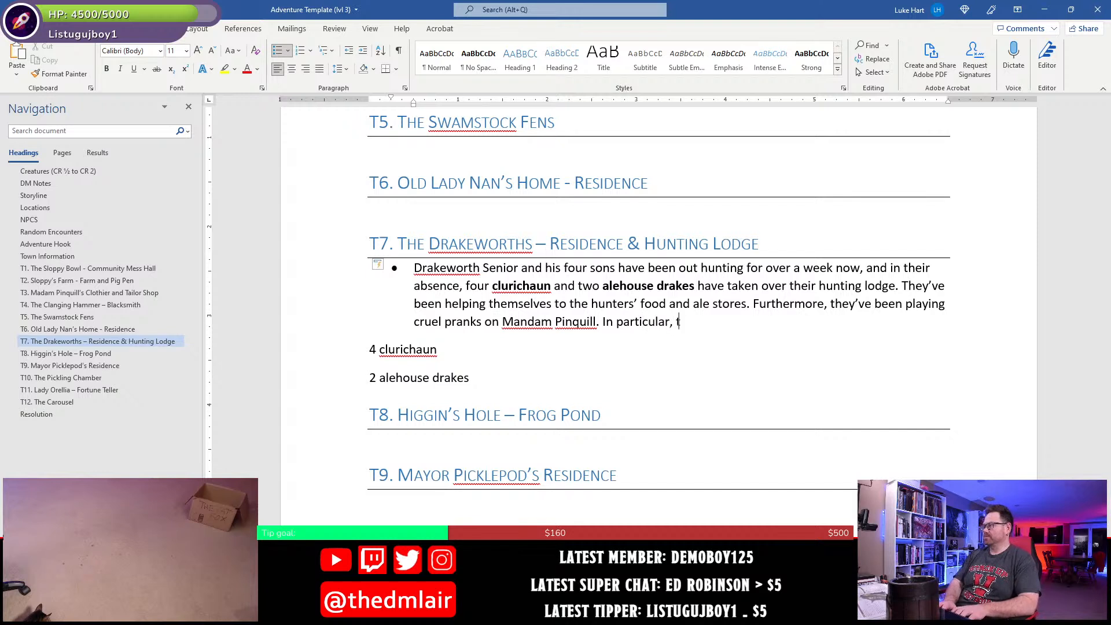
{"action": "type", "text": "hey enjoy dou"}
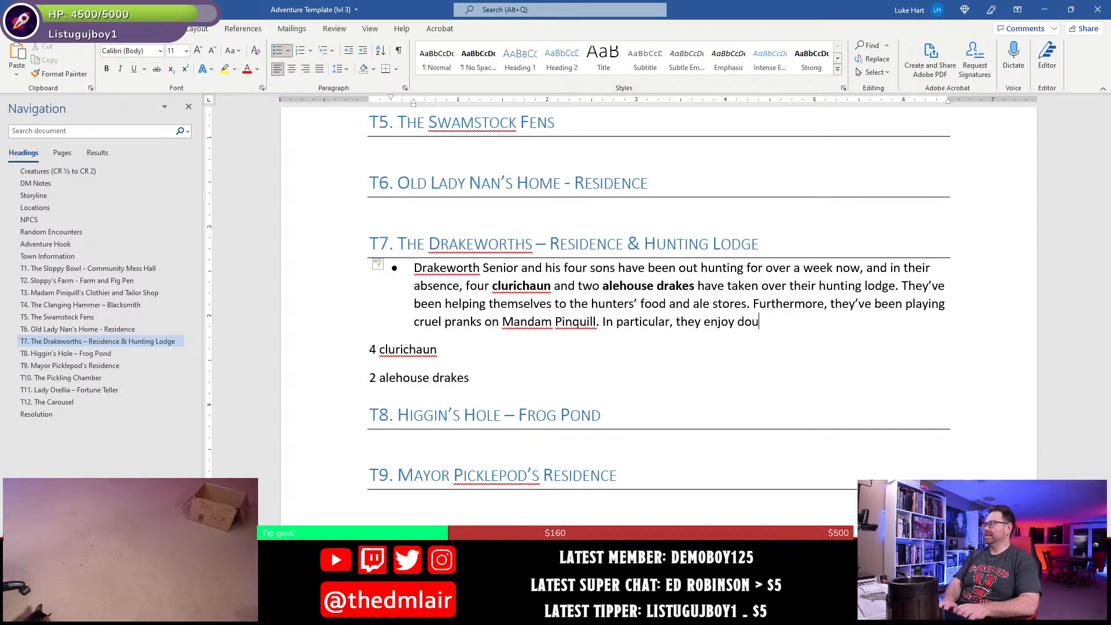
{"action": "type", "text": "sing"}
{"action": "type", "text": " the ga"}
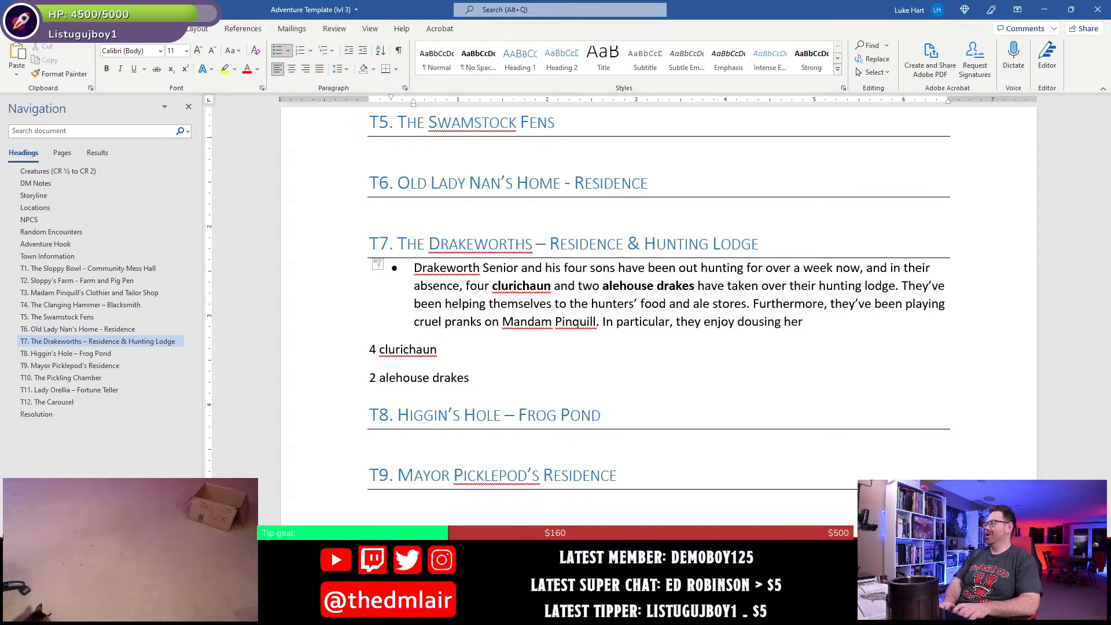
{"action": "type", "text": "r"}
- Start another sentence in the T7 bullet with "In particular, they enjoy dousing the garments"
{"action": "key", "text": "BackSpace"}
{"action": "key", "text": "BackSpace"}
{"action": "key", "text": "BackSpace"}
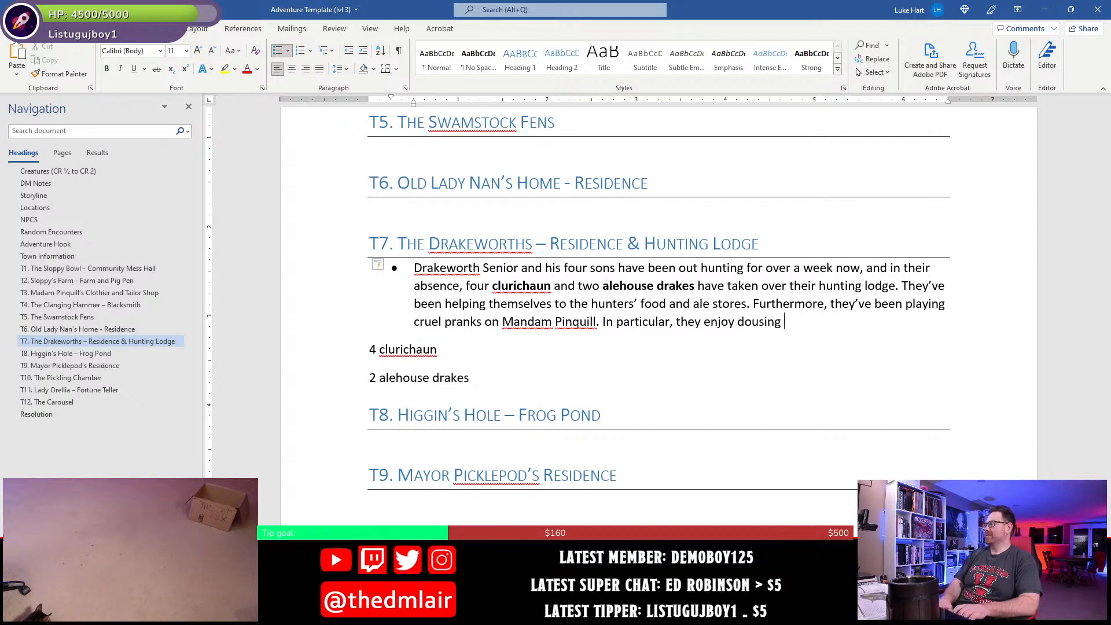
{"action": "type", "text": "the garmets"}
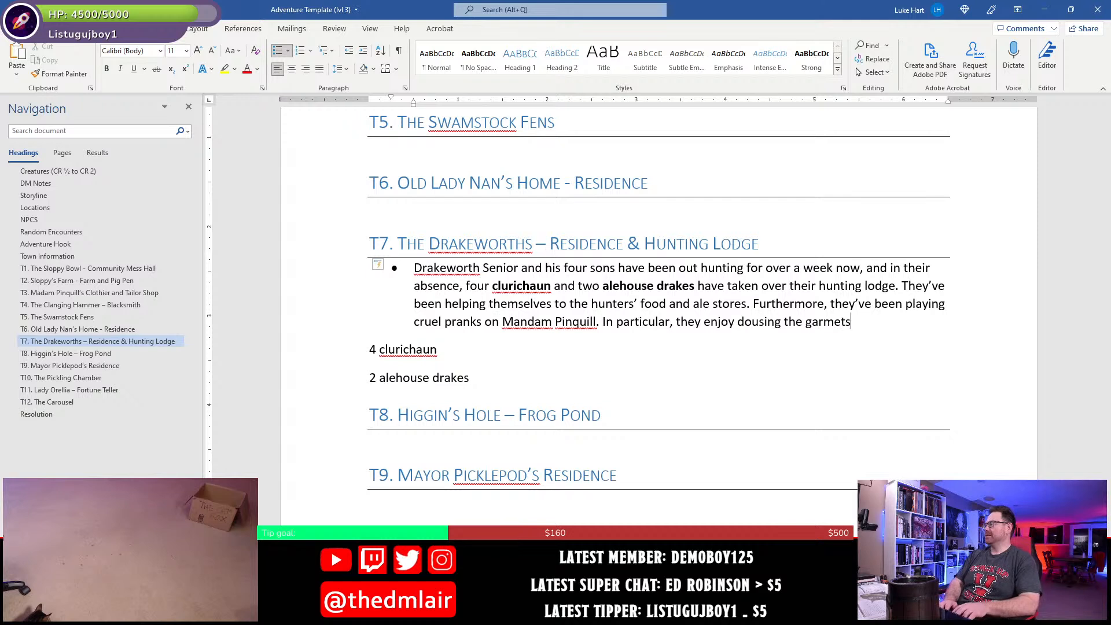
{"action": "key", "text": "BackSpace"}
{"action": "key", "text": "BackSpace"}
{"action": "type", "text": "nts "}
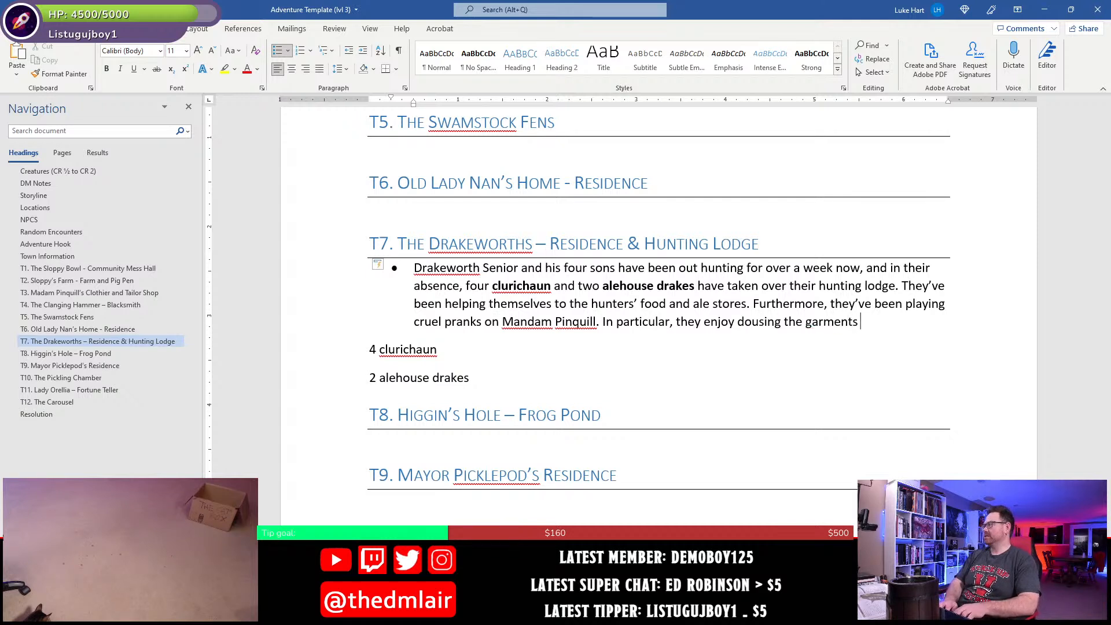
{"action": "type", "text": "on "}
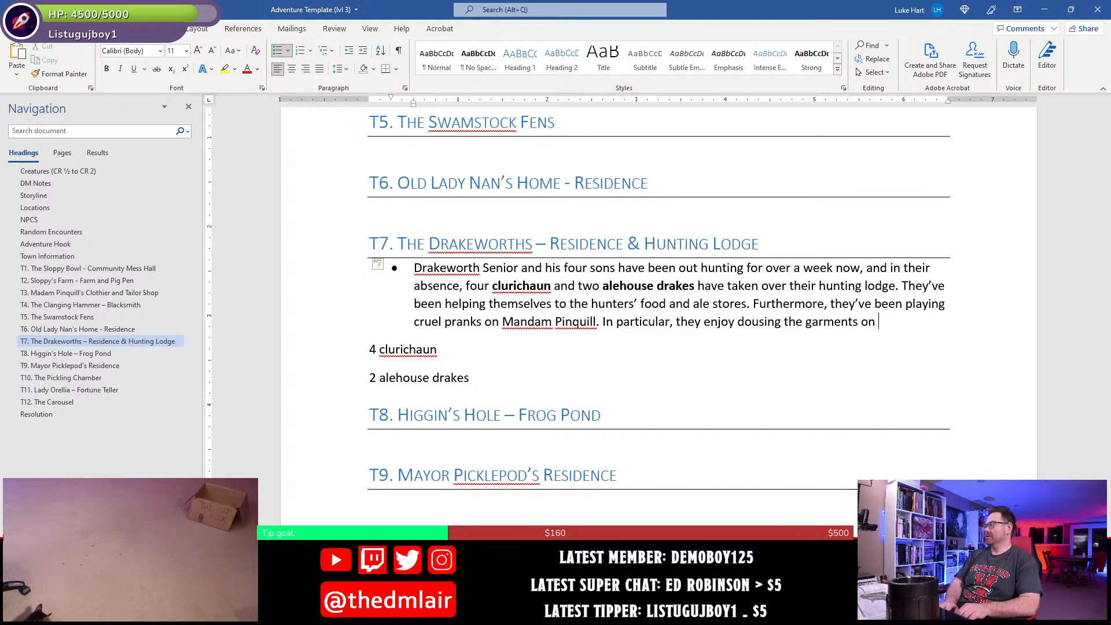
{"action": "type", "text": "tand"}
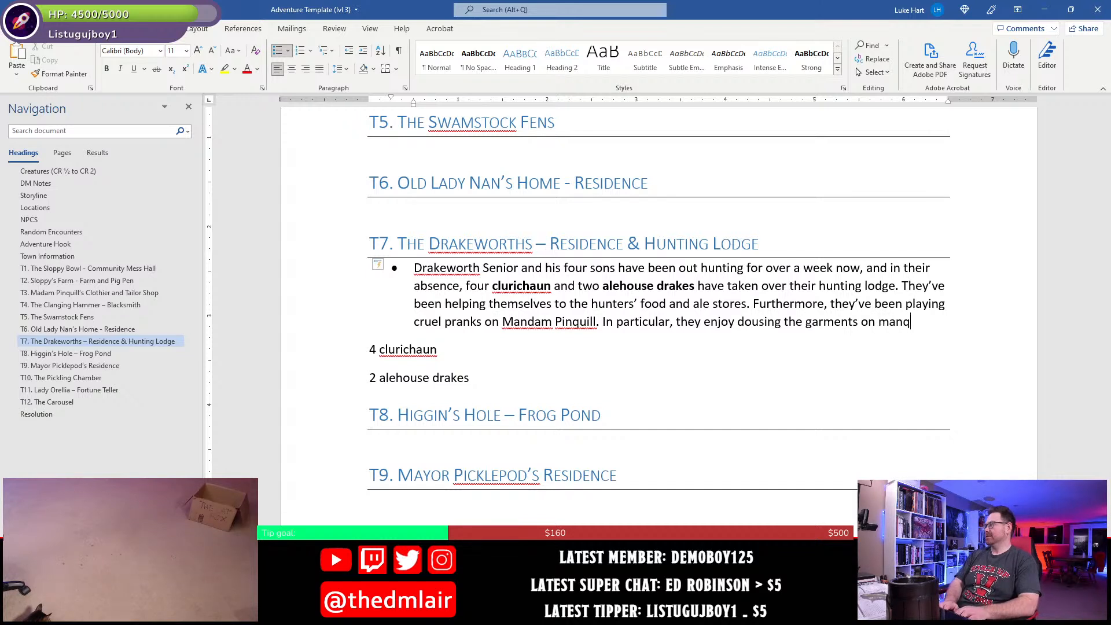
{"action": "type", "text": "equins wit"}
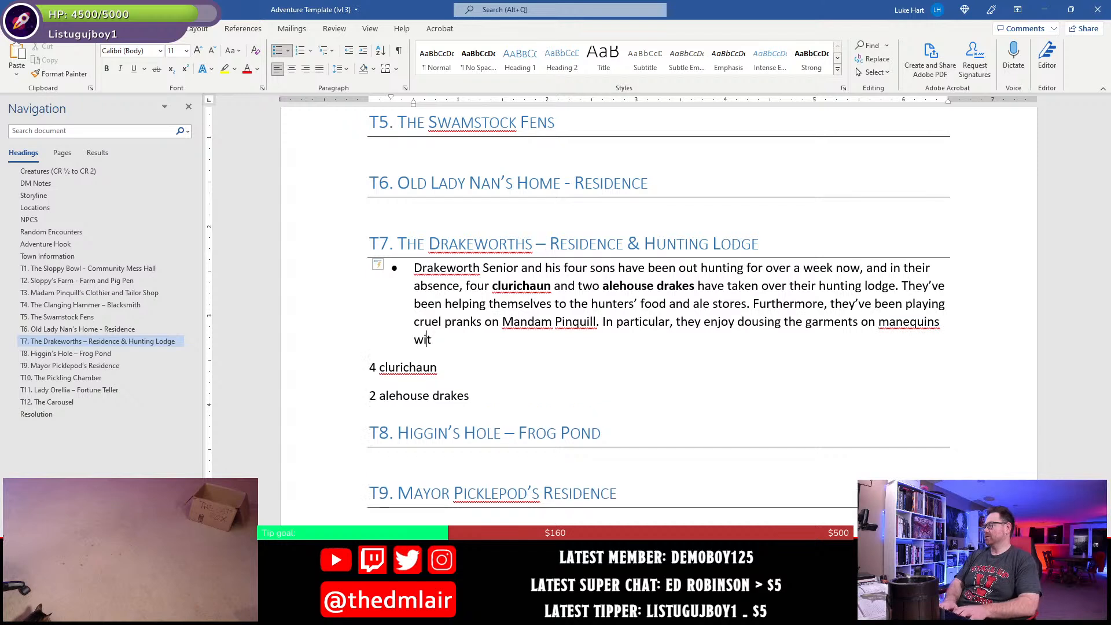
{"action": "type", "text": "h bo"}
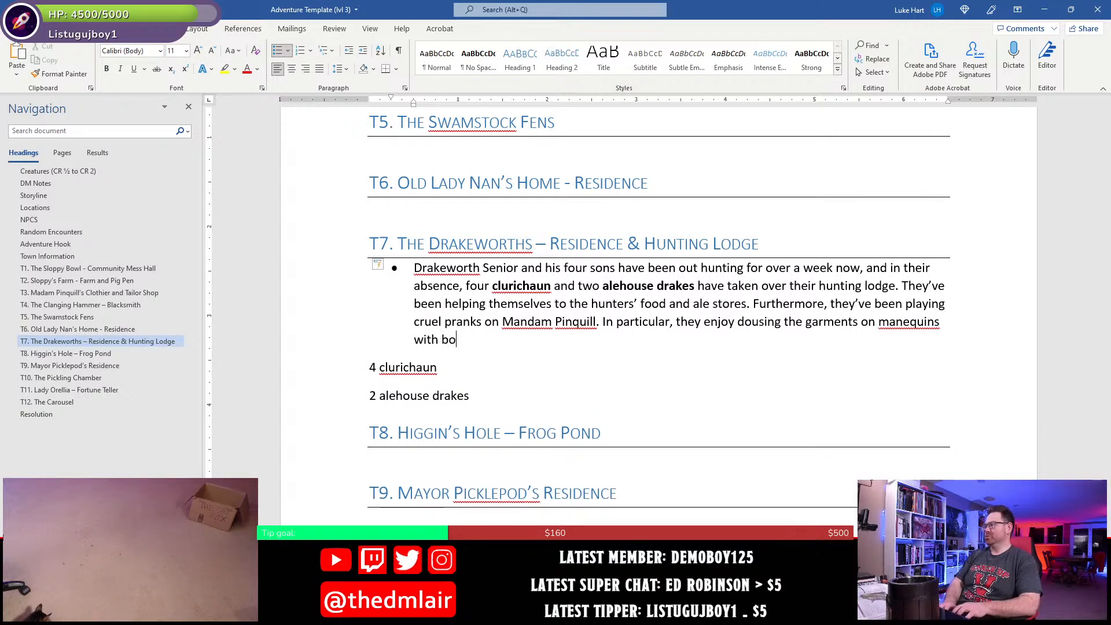
{"action": "type", "text": "oze and setting them on fire."}
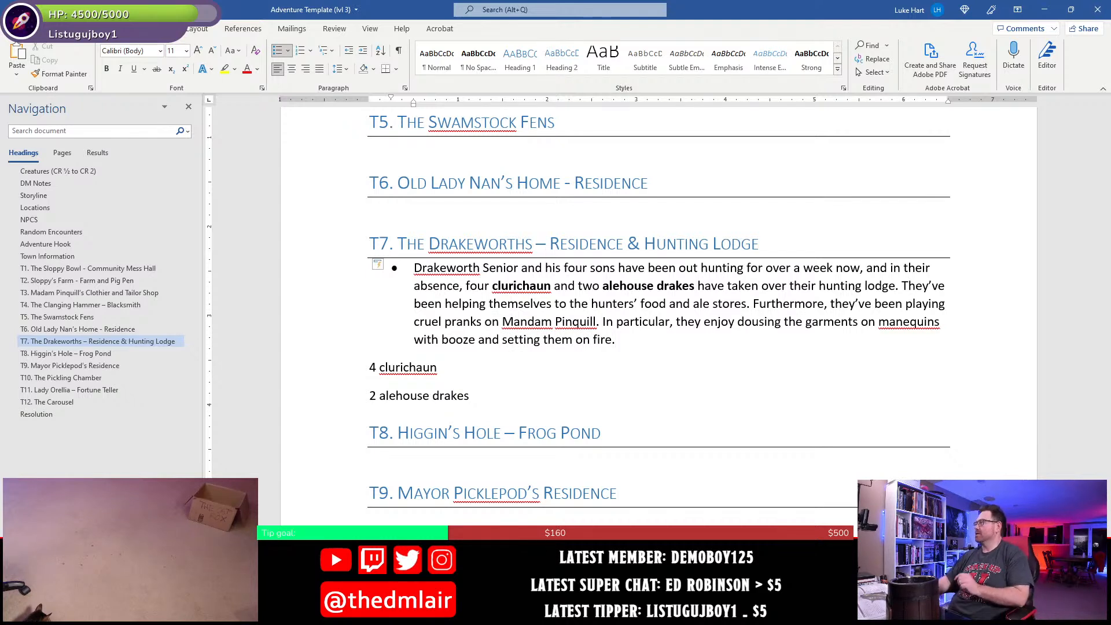
- Finish the sentence with "on mannequins with booze and setting them on fire.", correcting the spelling of "mannequins"
{"action": "right_click", "coordinate": [891, 323]}
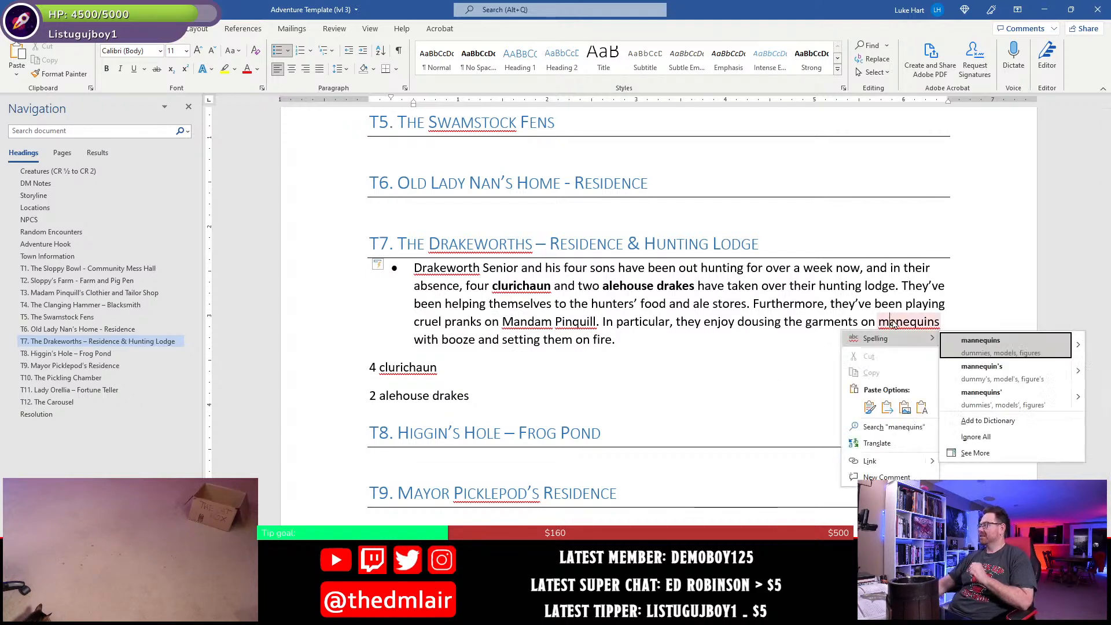
{"action": "left_click", "coordinate": [956, 345]}
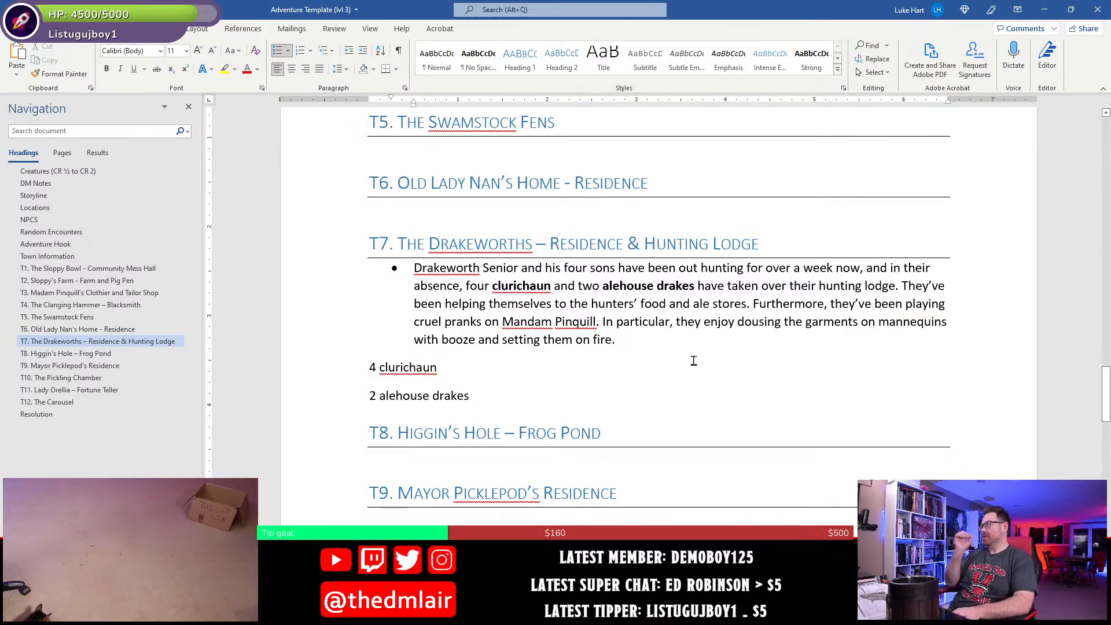
- Save the document and add a bullet under the T3 heading reading "Madam Pinquill can tell characters about cruel pranks being played on her."
{"action": "key", "text": "ctrl+s"}
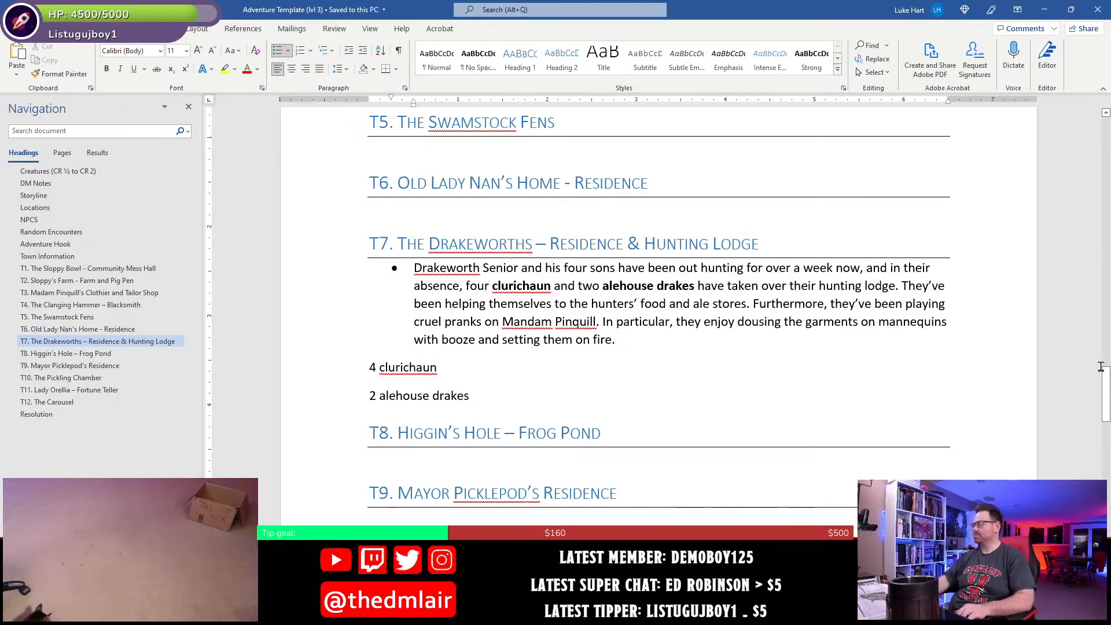
{"action": "scroll", "coordinate": [437, 426], "scroll_direction": "up", "scroll_amount": 8}
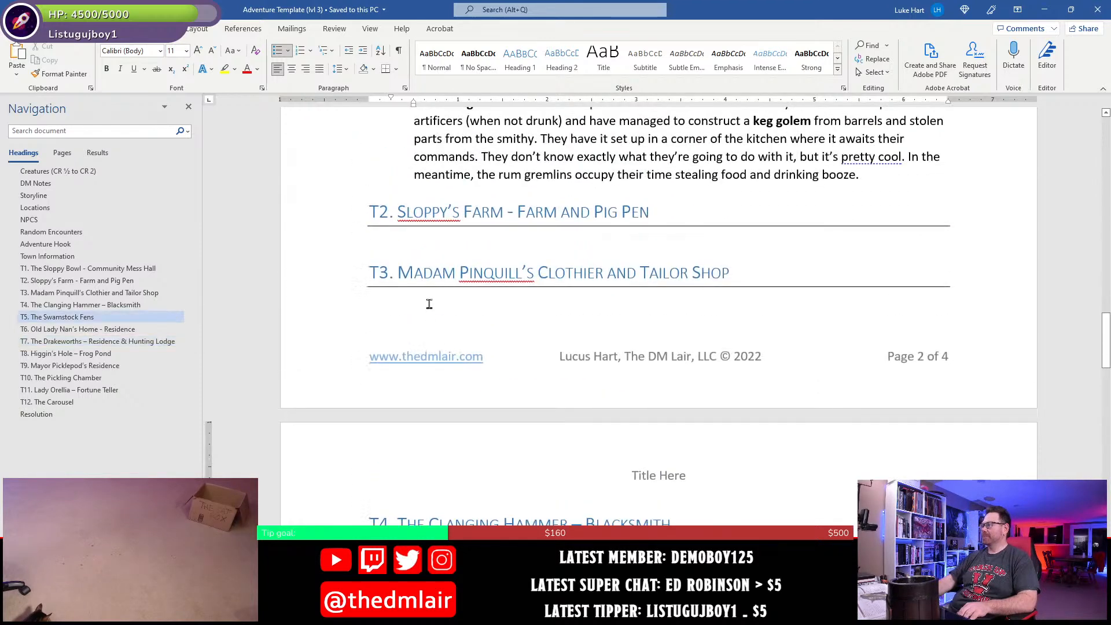
{"action": "left_click", "coordinate": [440, 313]}
{"action": "type", "text": "* "}
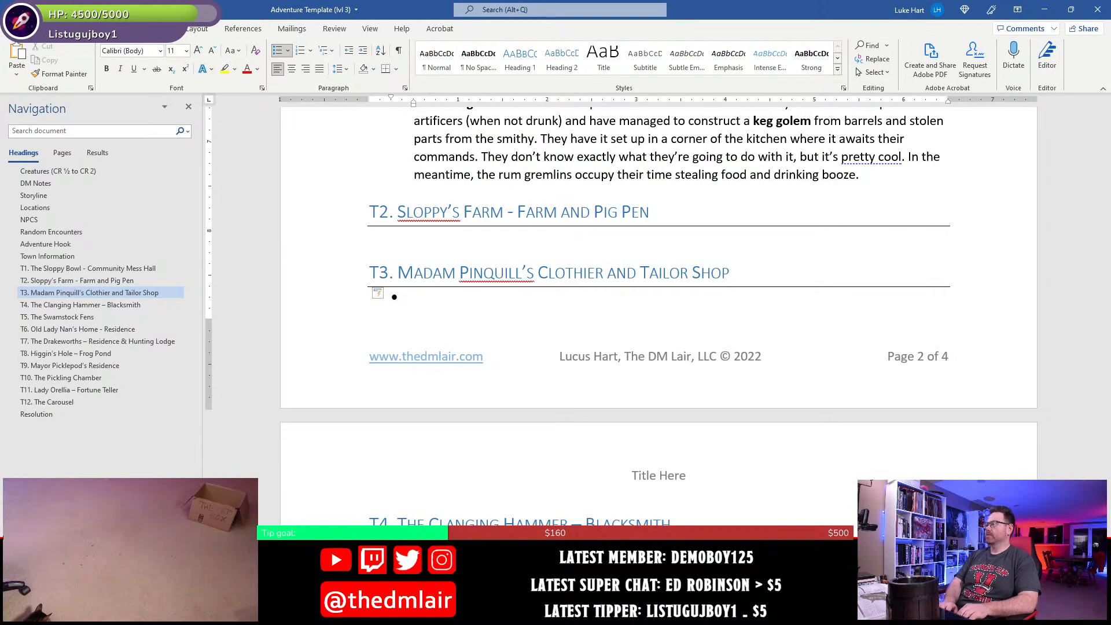
{"action": "type", "text": "Madam "}
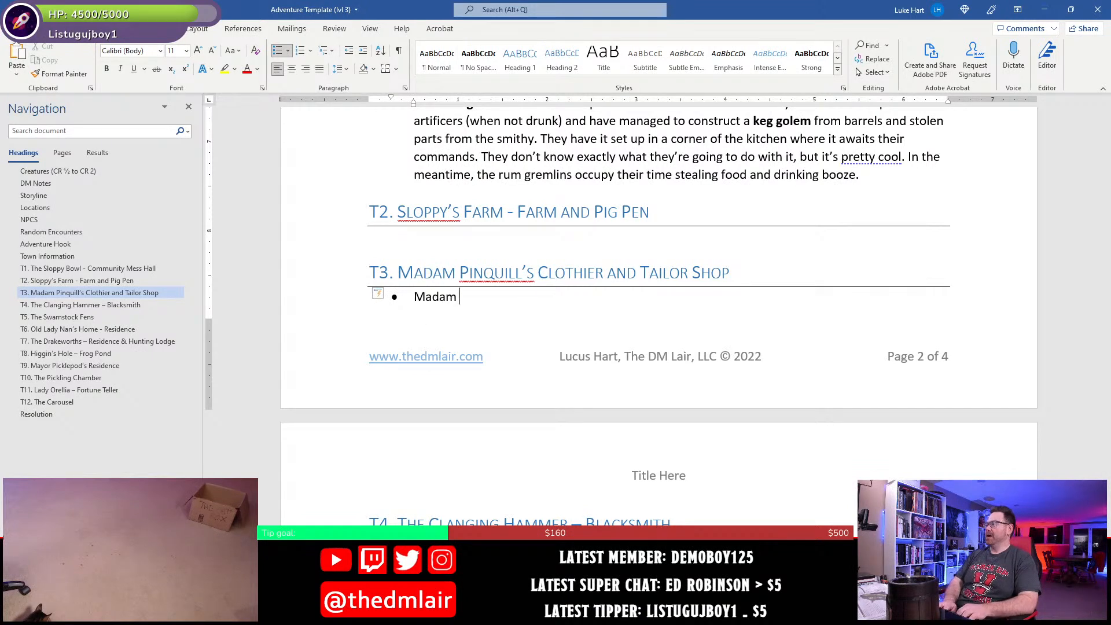
{"action": "type", "text": "Pinquill"}
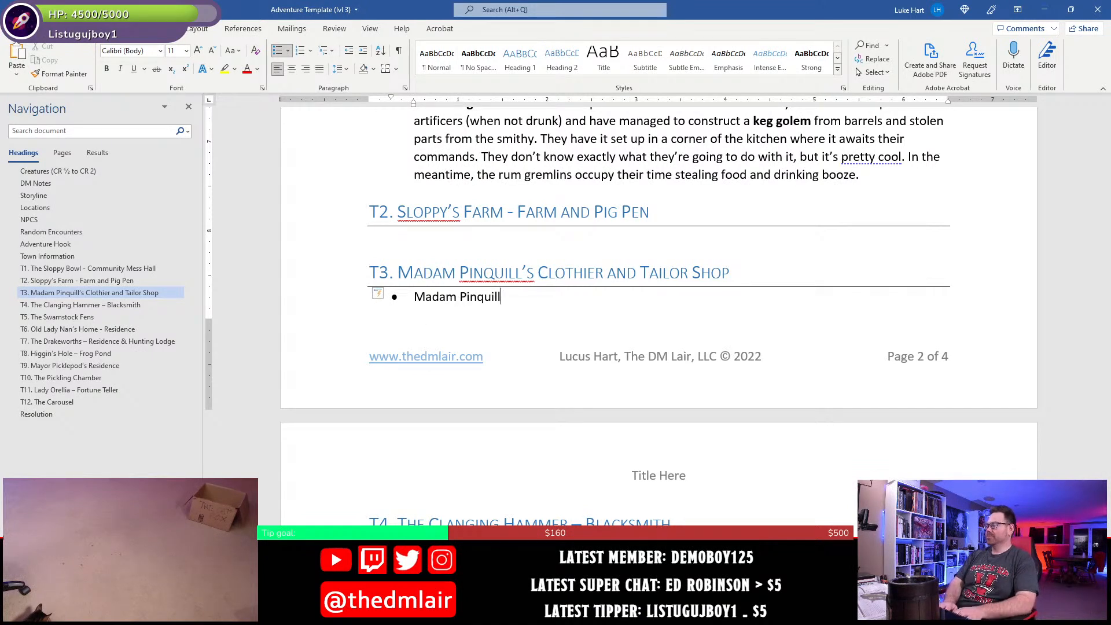
{"action": "type", "text": " can t"}
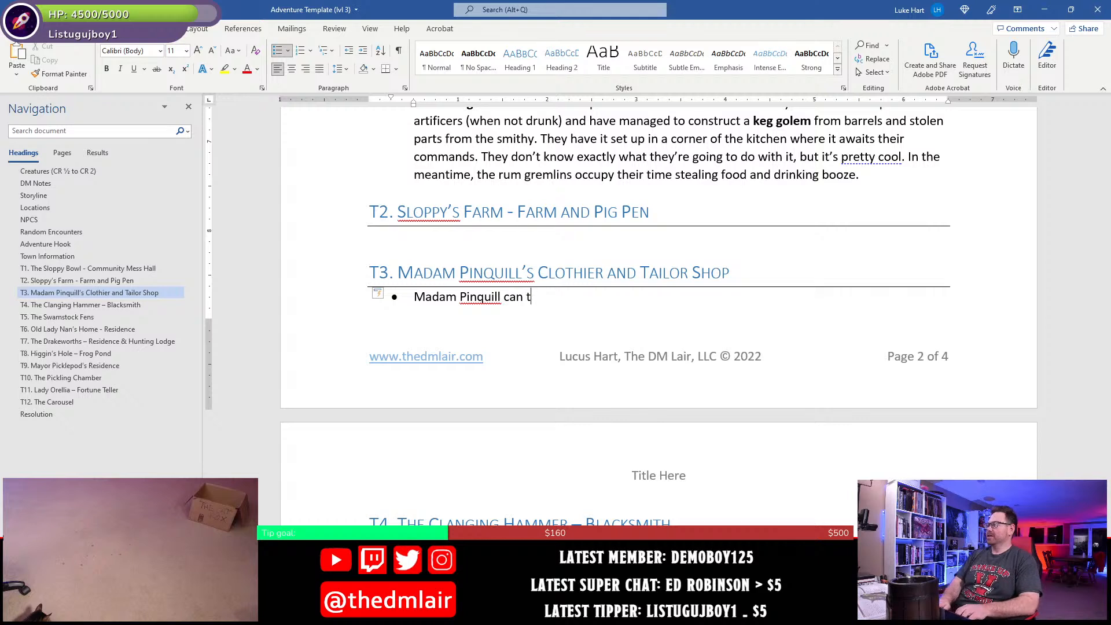
{"action": "type", "text": "el;l ch"}
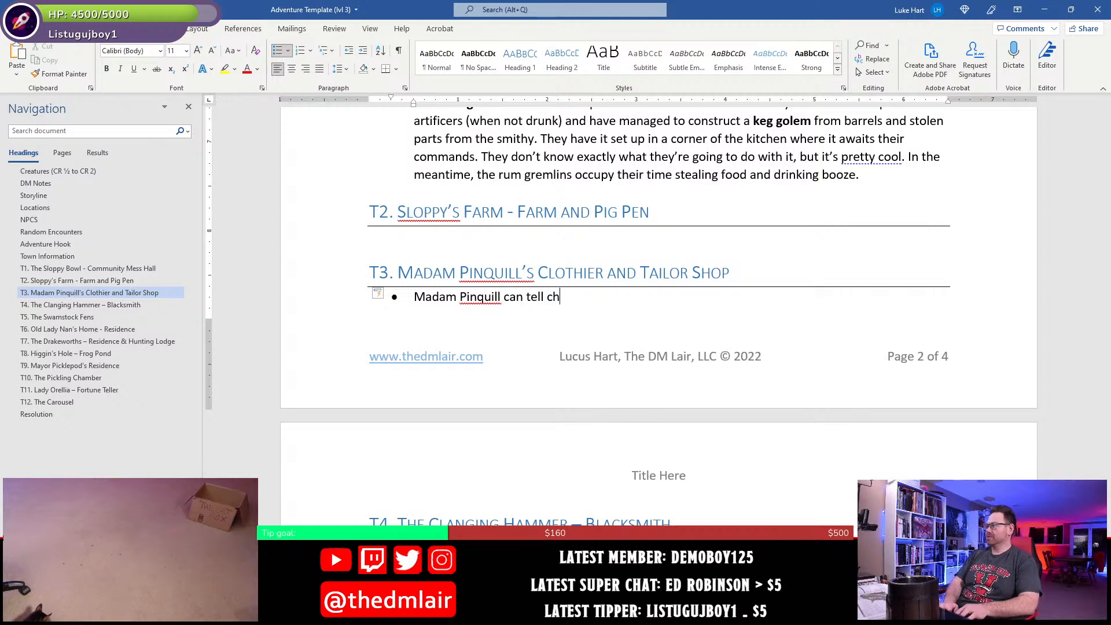
{"action": "type", "text": "aracters about cruel pranks"}
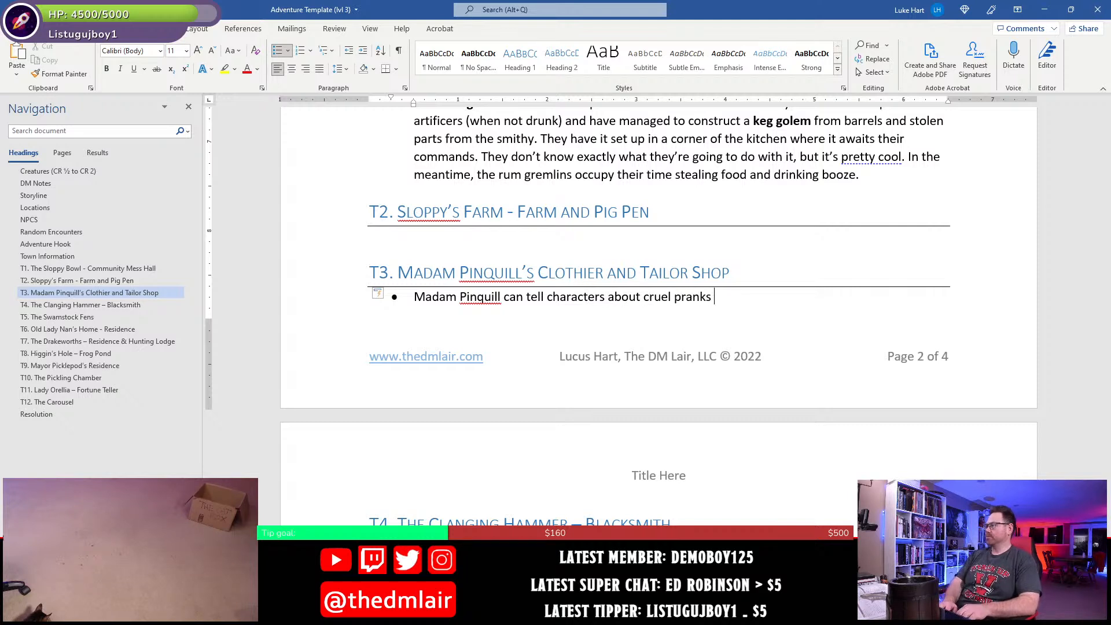
{"action": "type", "text": " being play"}
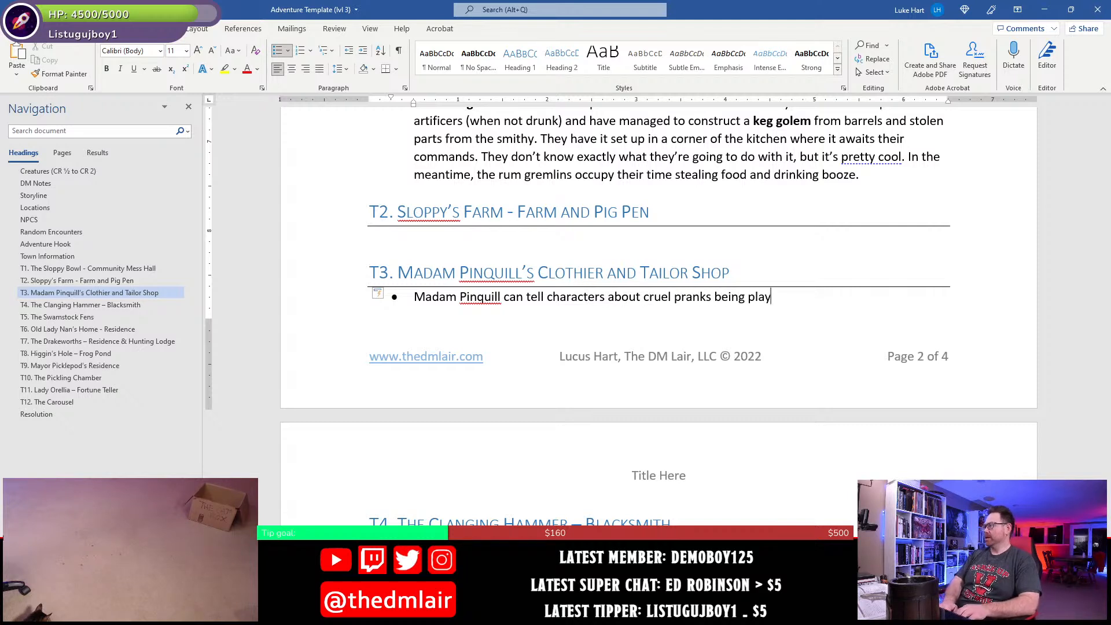
{"action": "type", "text": "ed on her. "}
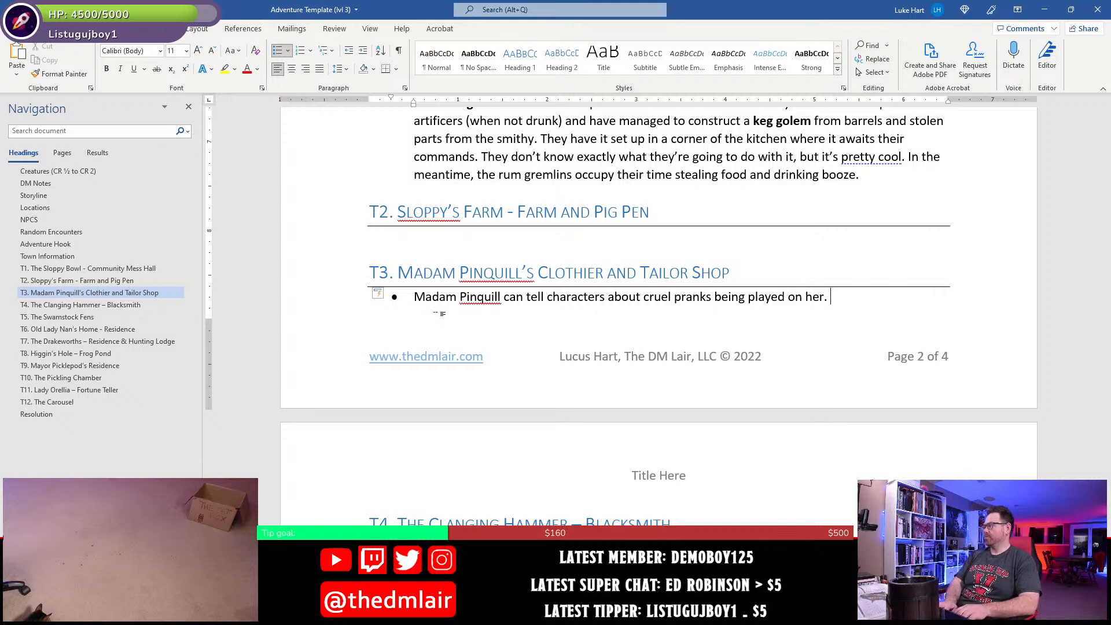
{"action": "type", "text": "The worst"}
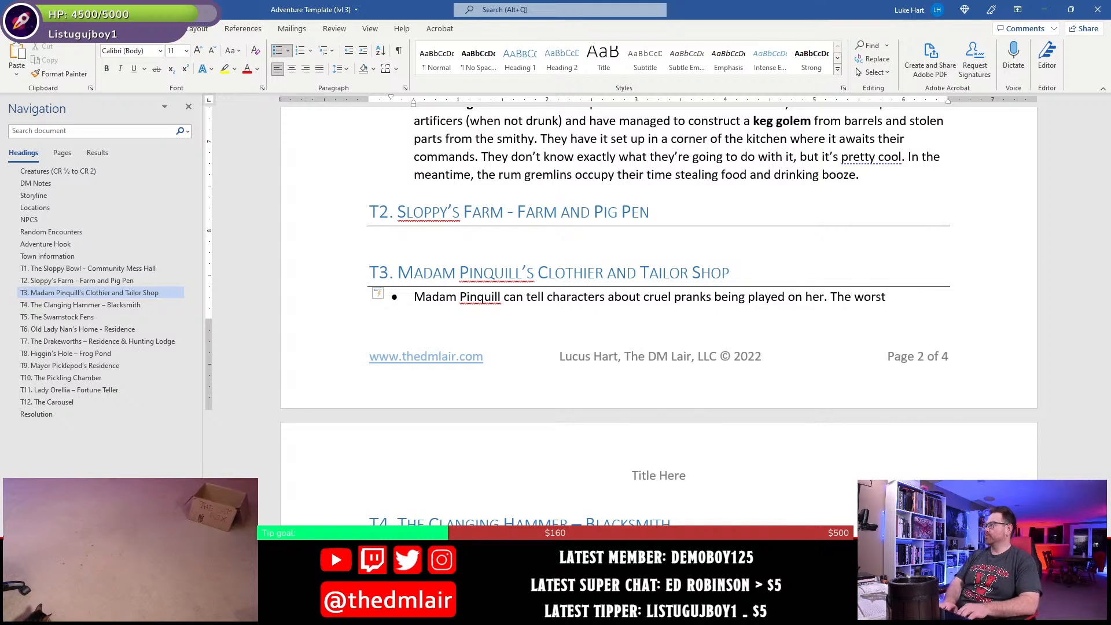
{"action": "type", "text": " was when s"}
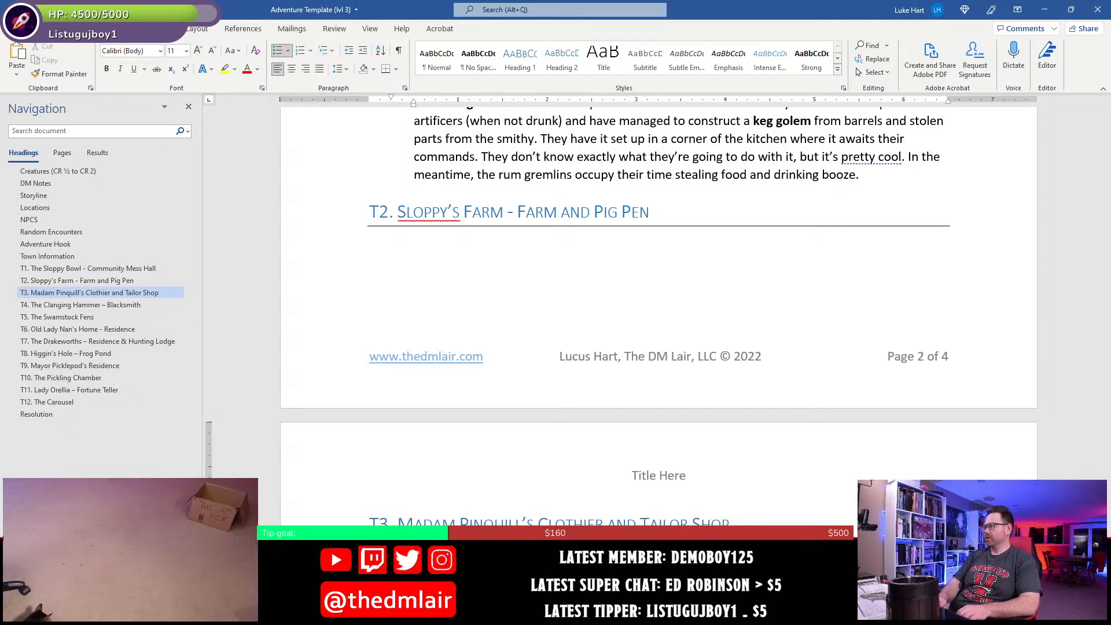
- Start a second sentence in the T3 bullet with "The worst was when one of her manequins"
{"action": "scroll", "coordinate": [430, 327], "scroll_direction": "down", "scroll_amount": 4}
{"action": "type", "text": "ne of"}
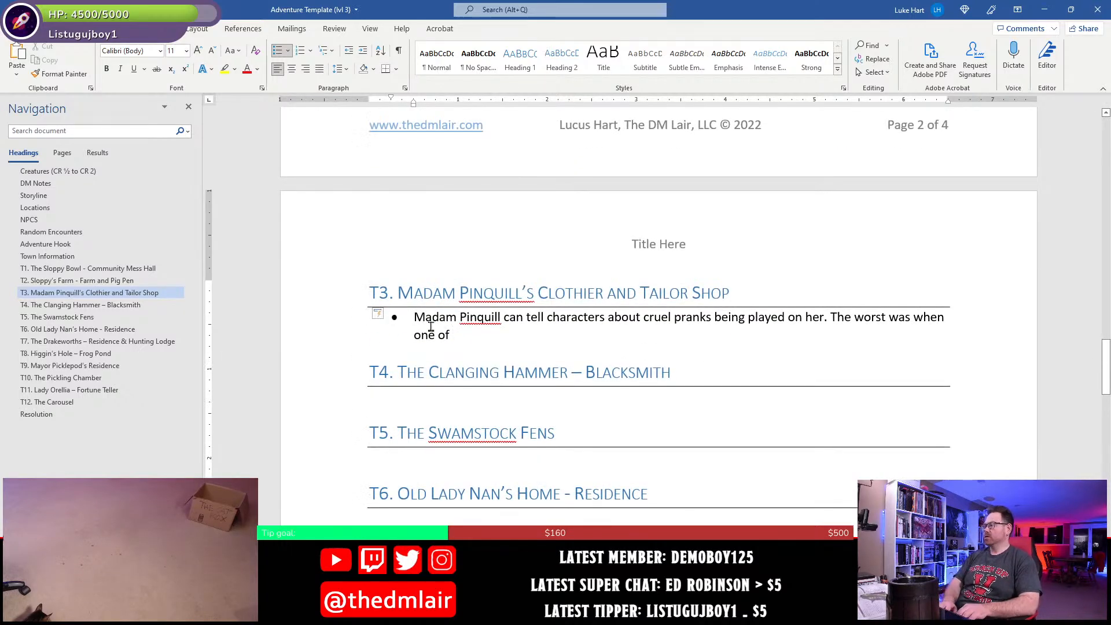
{"action": "type", "text": " her manequins"}
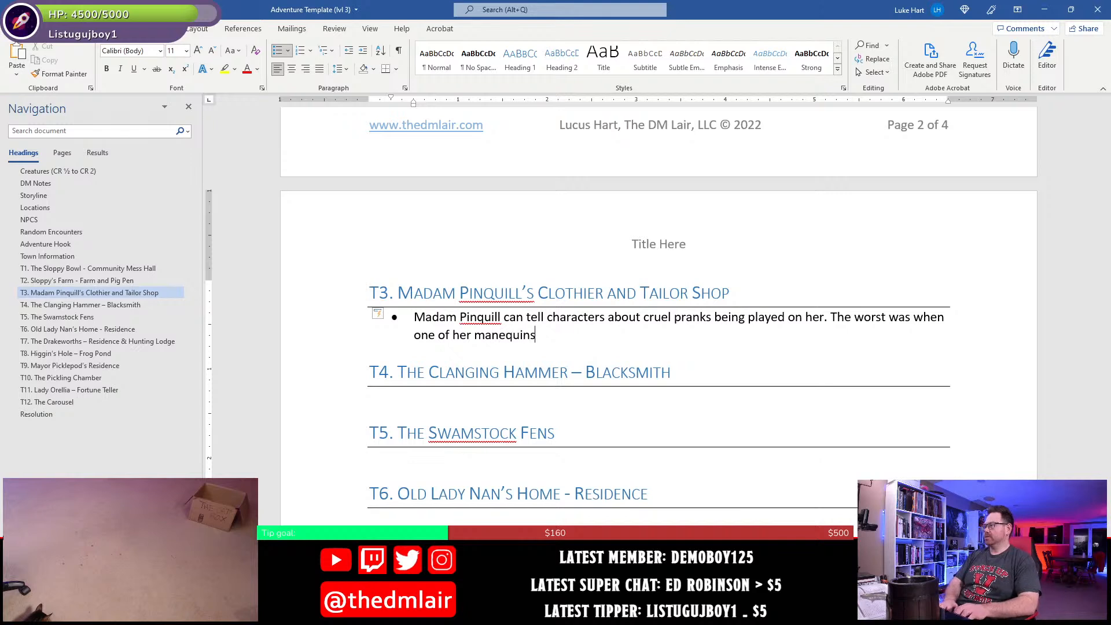
{"action": "type", "text": " was set on fire"}
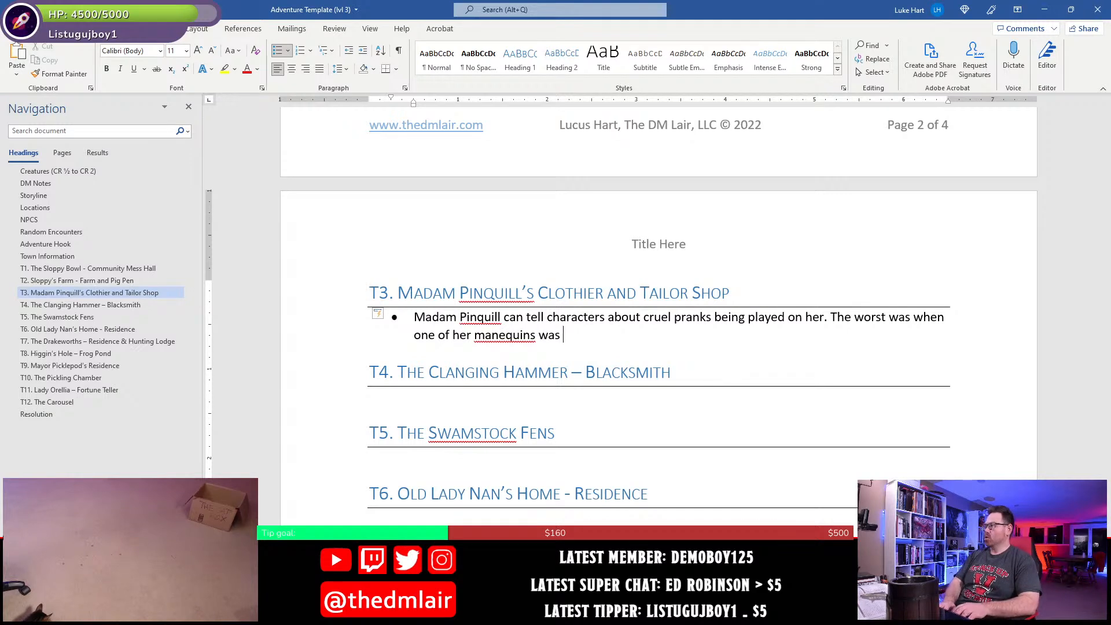
- Finish the sentence with "was saturated with alcohol and set on fire." and correct the misspelled word to "mannequins"
{"action": "key", "text": "BackSpace"}
{"action": "key", "text": "BackSpace"}
{"action": "key", "text": "BackSpace"}
{"action": "key", "text": "BackSpace"}
{"action": "key", "text": "BackSpace"}
{"action": "key", "text": "BackSpace"}
{"action": "key", "text": "BackSpace"}
{"action": "key", "text": "BackSpace"}
{"action": "key", "text": "BackSpace"}
{"action": "key", "text": "BackSpace"}
{"action": "key", "text": "BackSpace"}
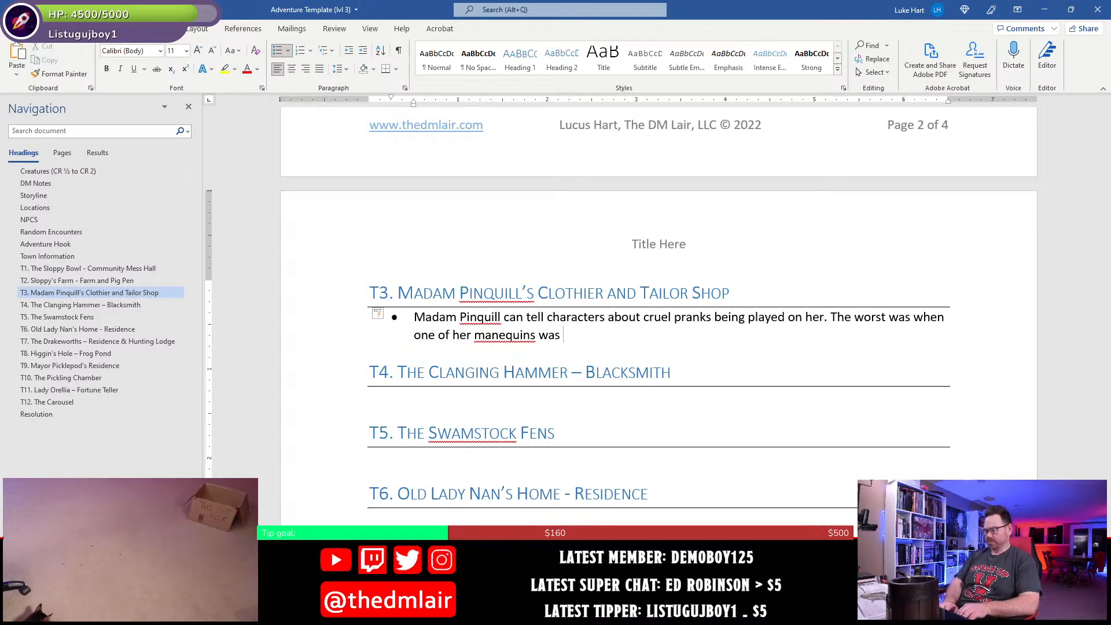
{"action": "type", "text": "saturated with al"}
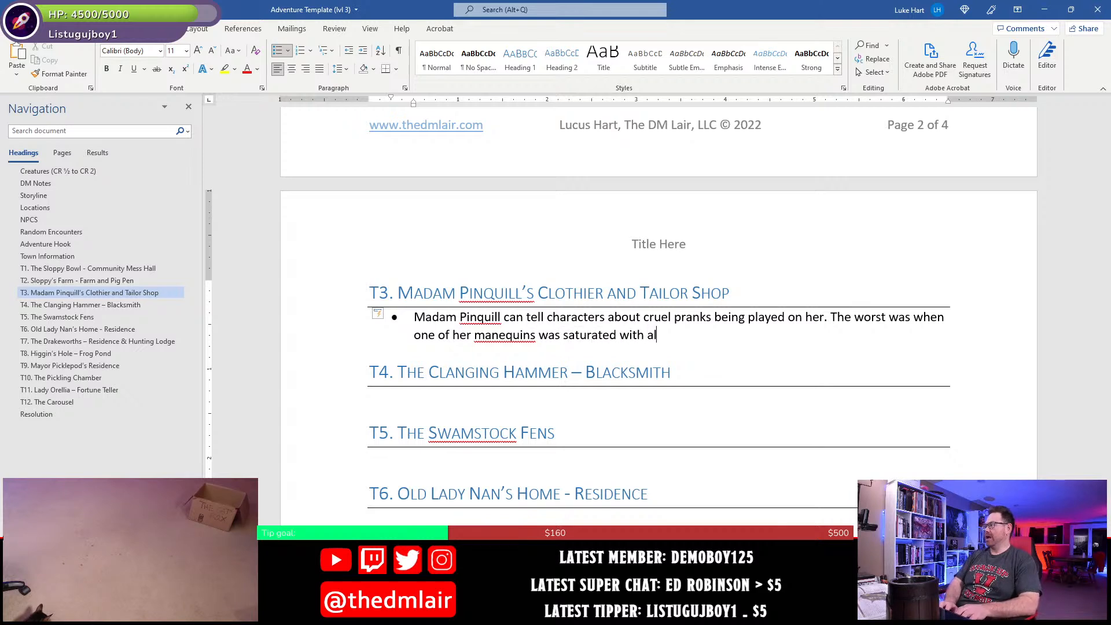
{"action": "type", "text": "co"}
{"action": "key", "text": "BackSpace"}
{"action": "type", "text": "cohol and se"}
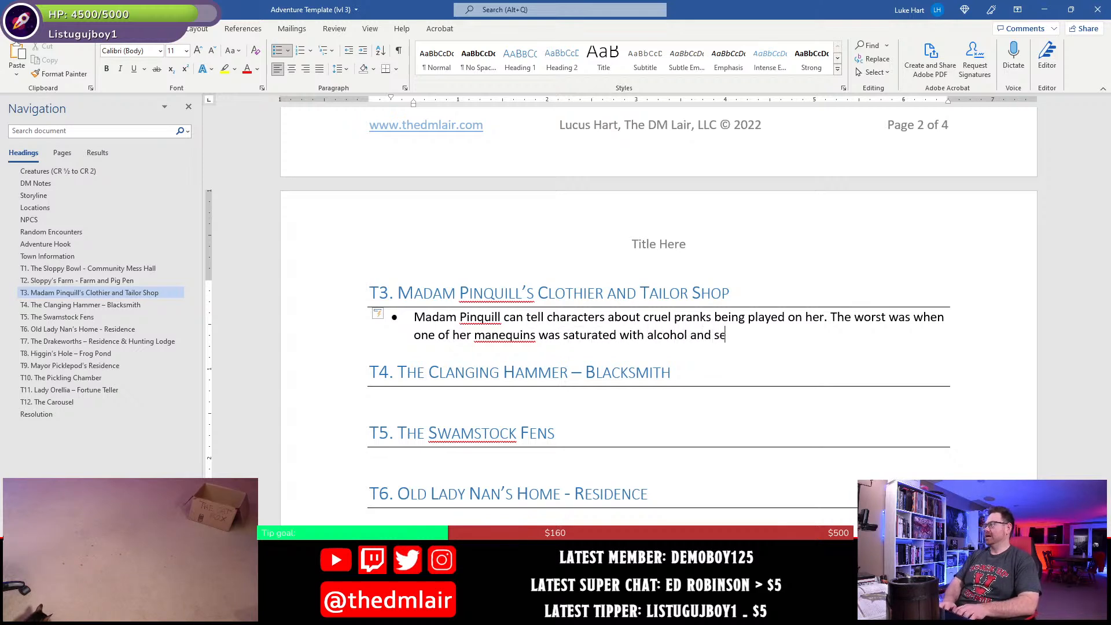
{"action": "type", "text": "t on fire."}
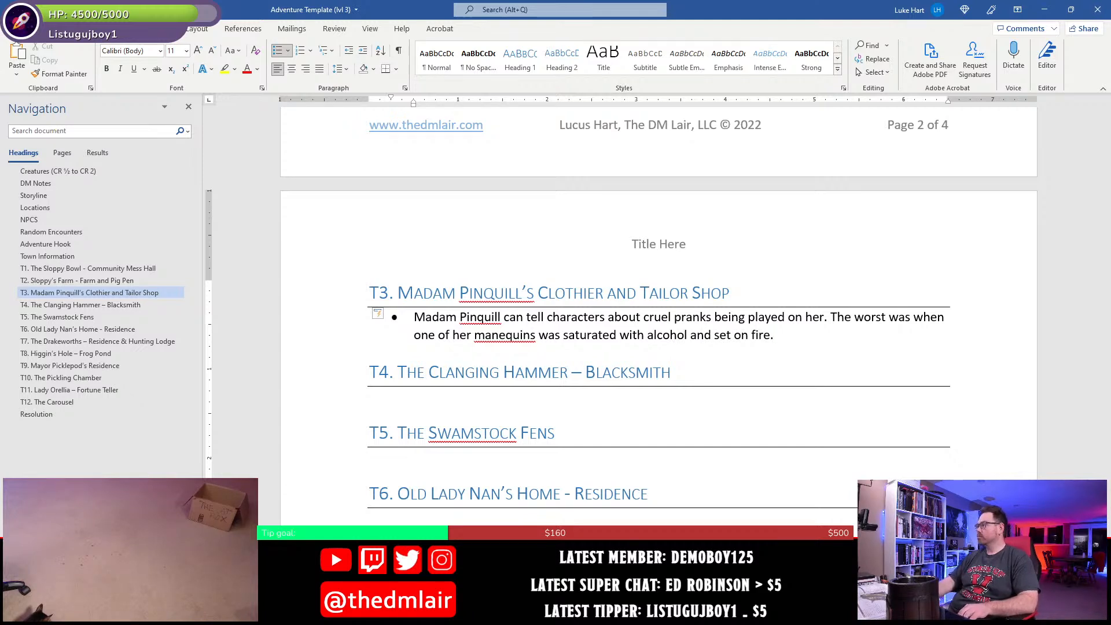
{"action": "right_click", "coordinate": [505, 338]}
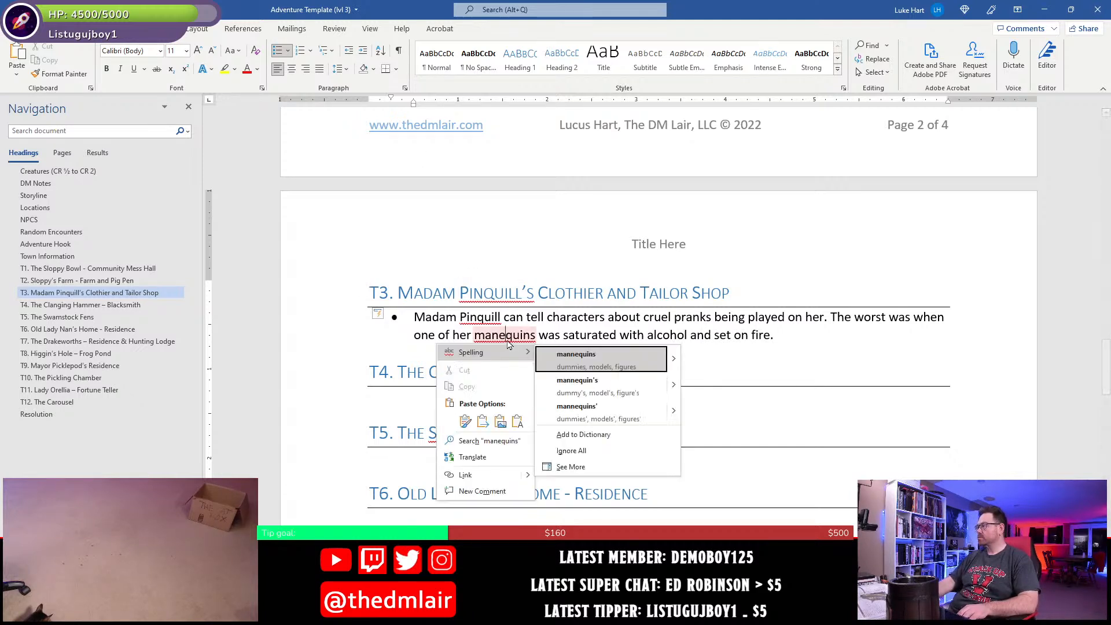
{"action": "left_click", "coordinate": [573, 359]}
- Continue the end of the T3 bullet with "She believes she saw the culprits fleeing north"
{"action": "left_click", "coordinate": [821, 341]}
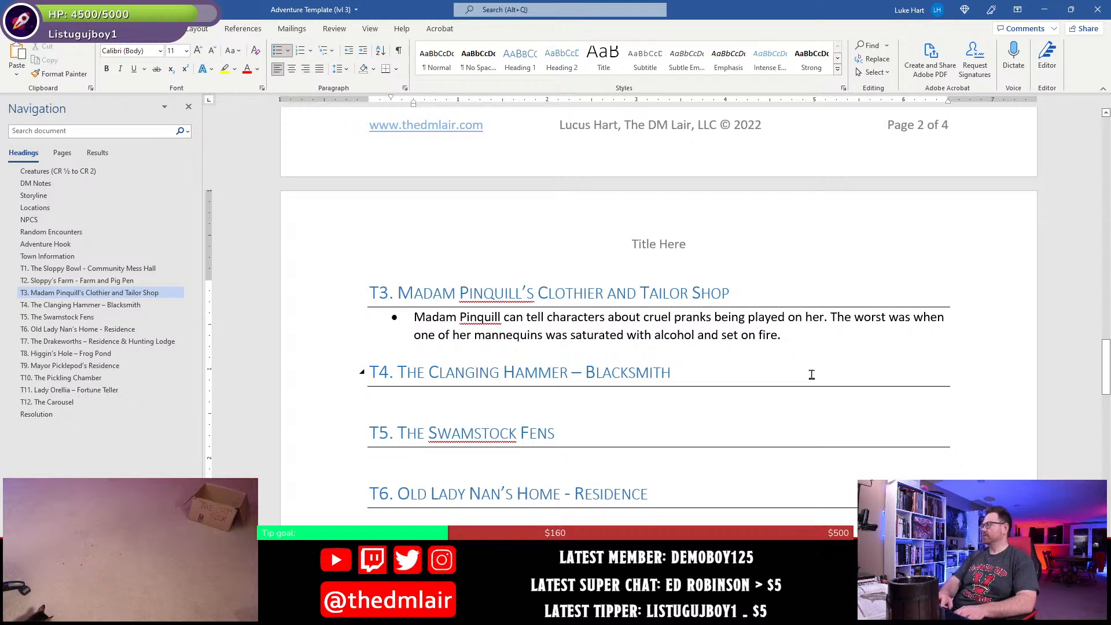
{"action": "type", "text": "She b"}
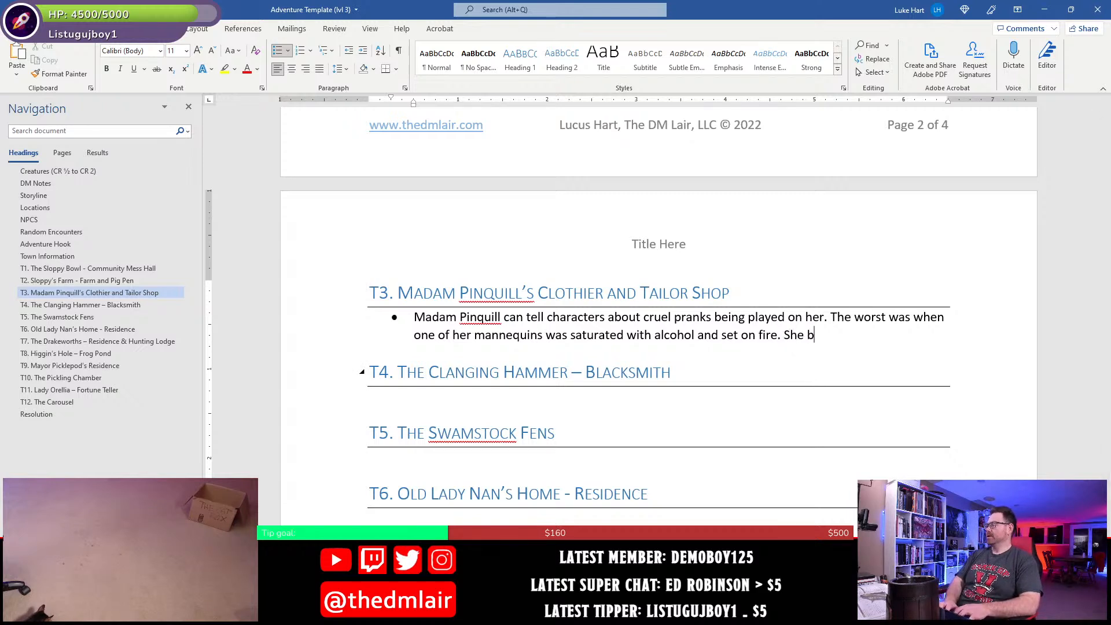
{"action": "type", "text": "elieves she saw the cu"}
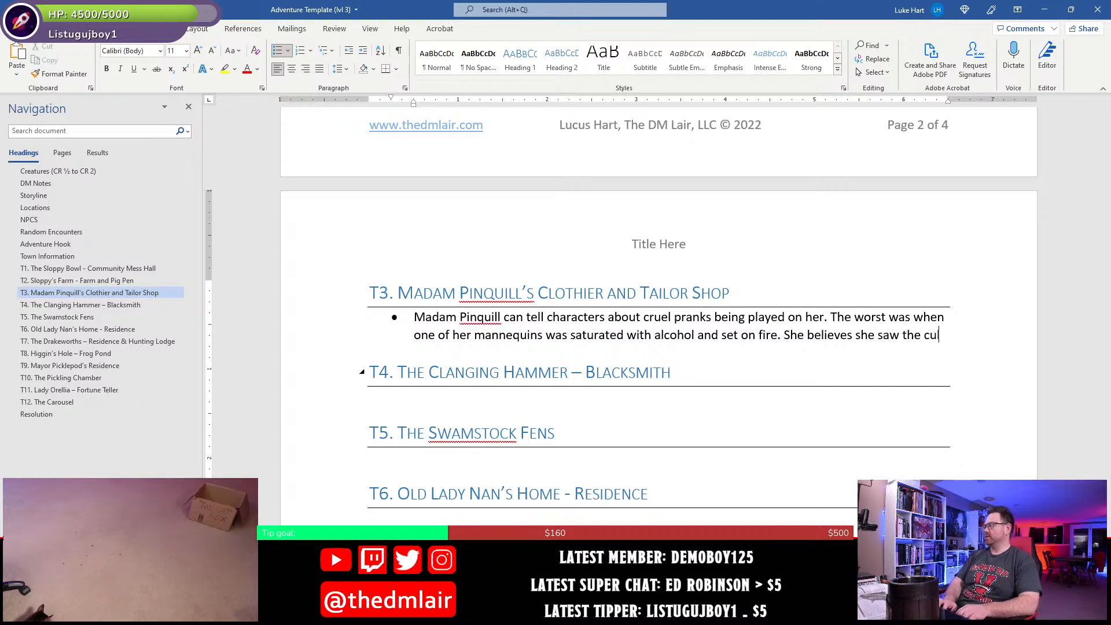
{"action": "type", "text": "lprits fleein"}
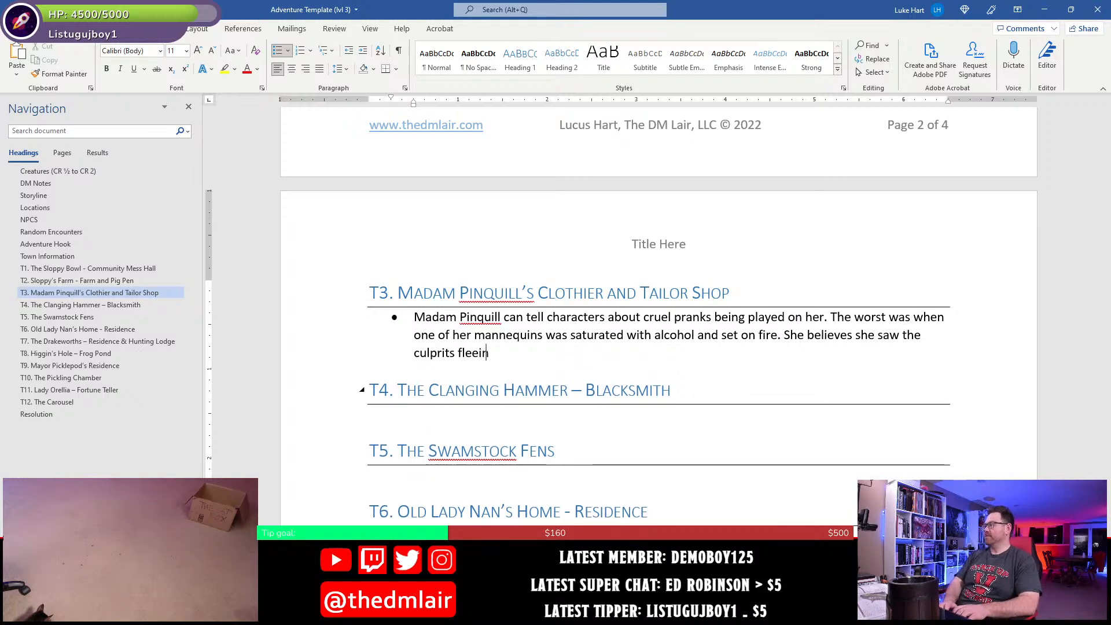
{"action": "type", "text": "g north"}
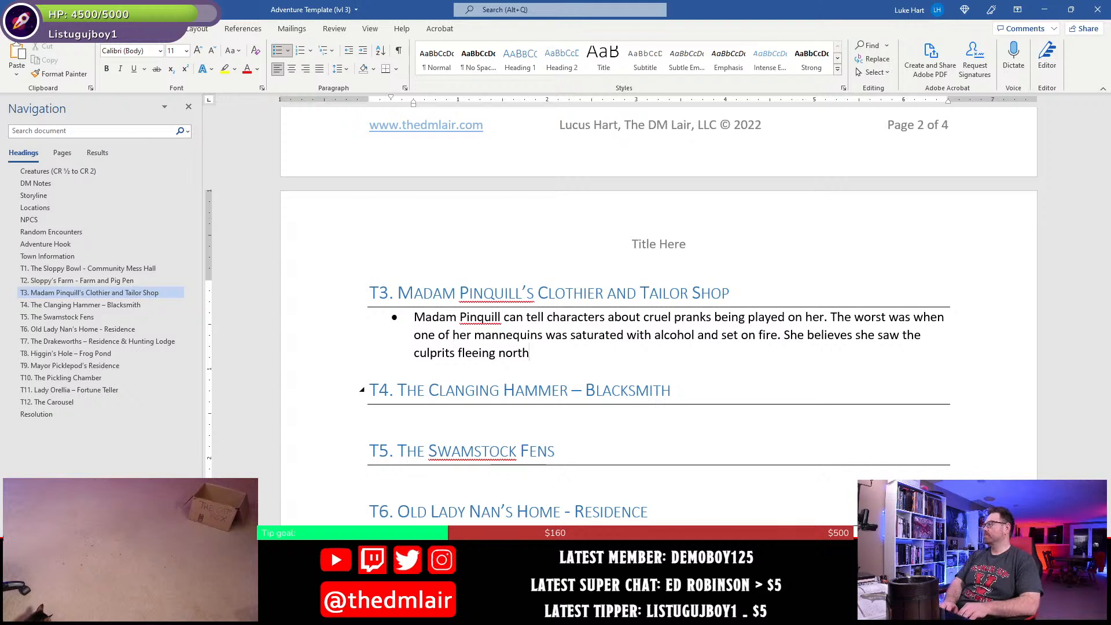
{"action": "type", "text": "; she suspects"}
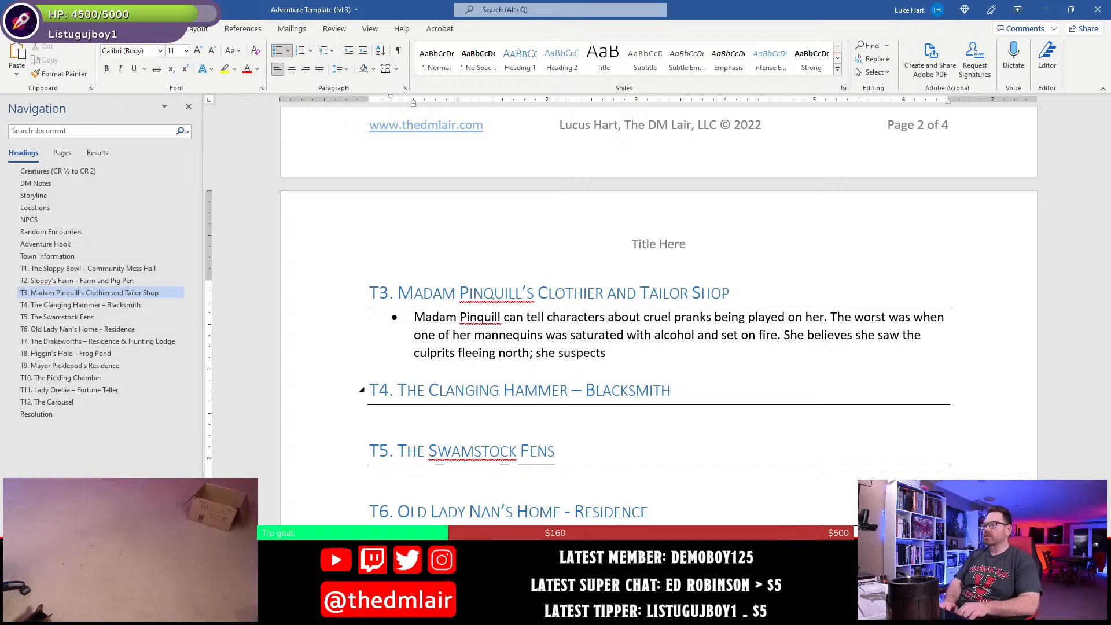
{"action": "type", "text": " the Dra"}
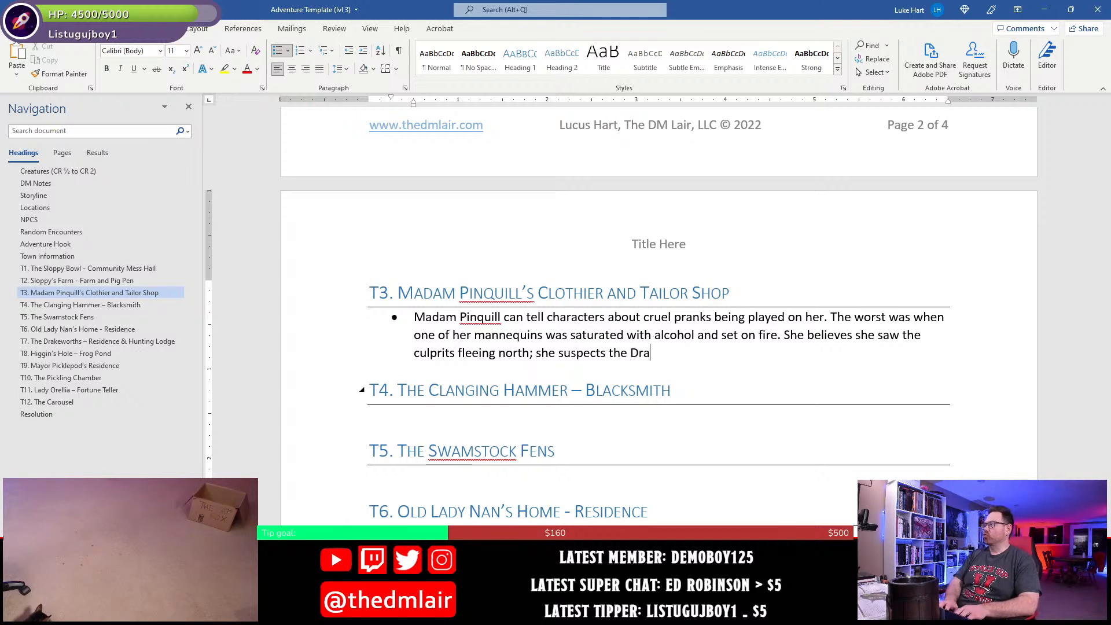
{"action": "type", "text": "kewortsh"}
- Extend the sentence about the culprits with "; she suspects the Drakeworth sons are responsible"
{"action": "key", "text": "BackSpace"}
{"action": "key", "text": "BackSpace"}
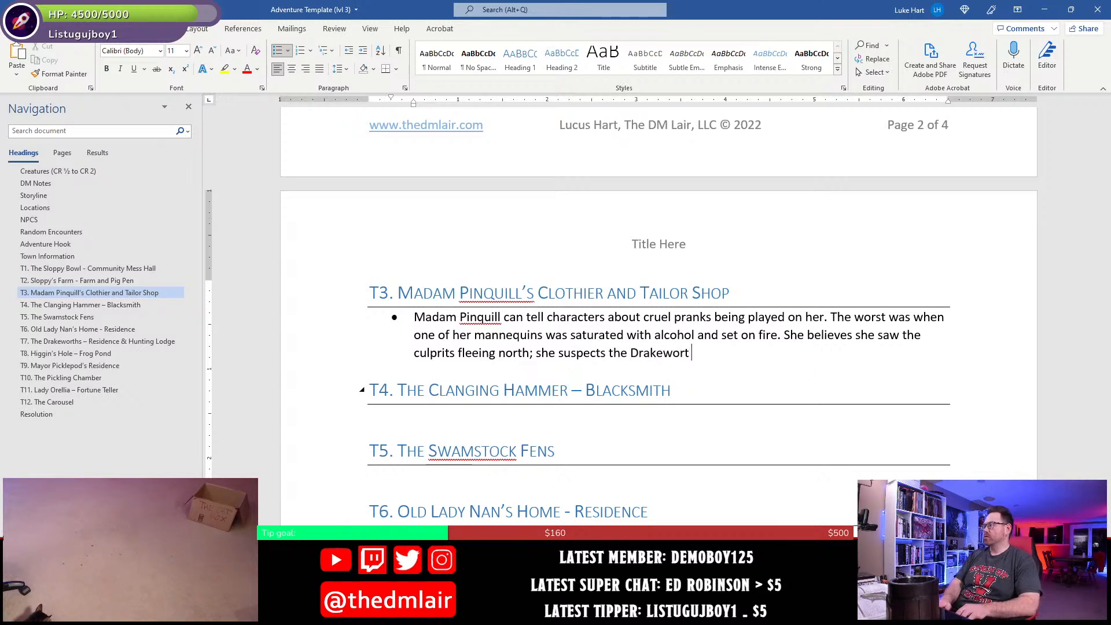
{"action": "type", "text": "h sons"}
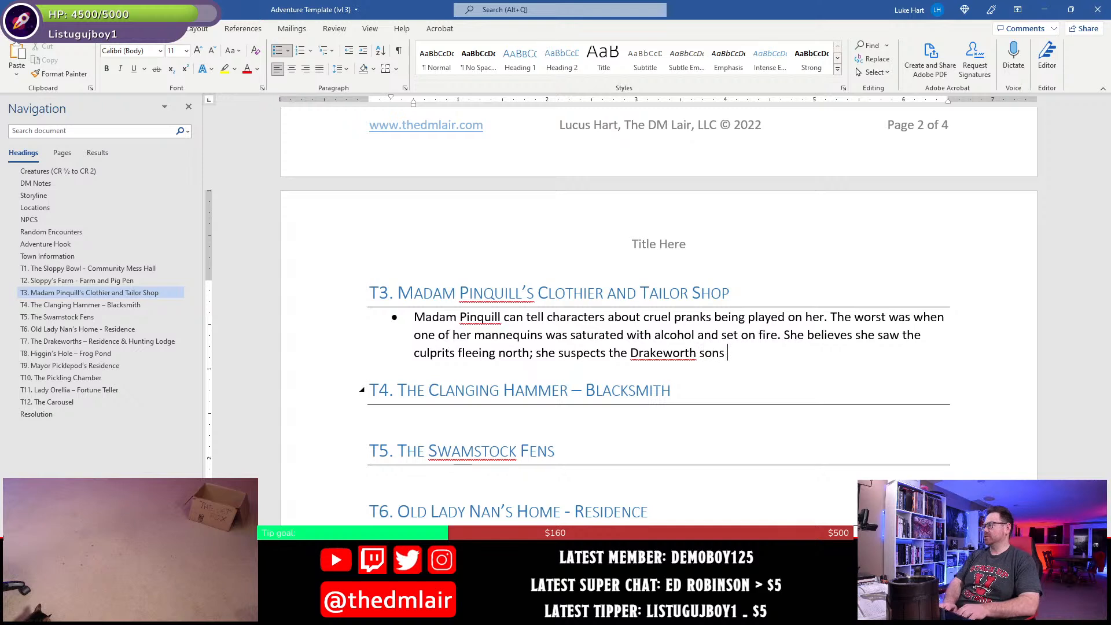
{"action": "type", "text": " are respon"}
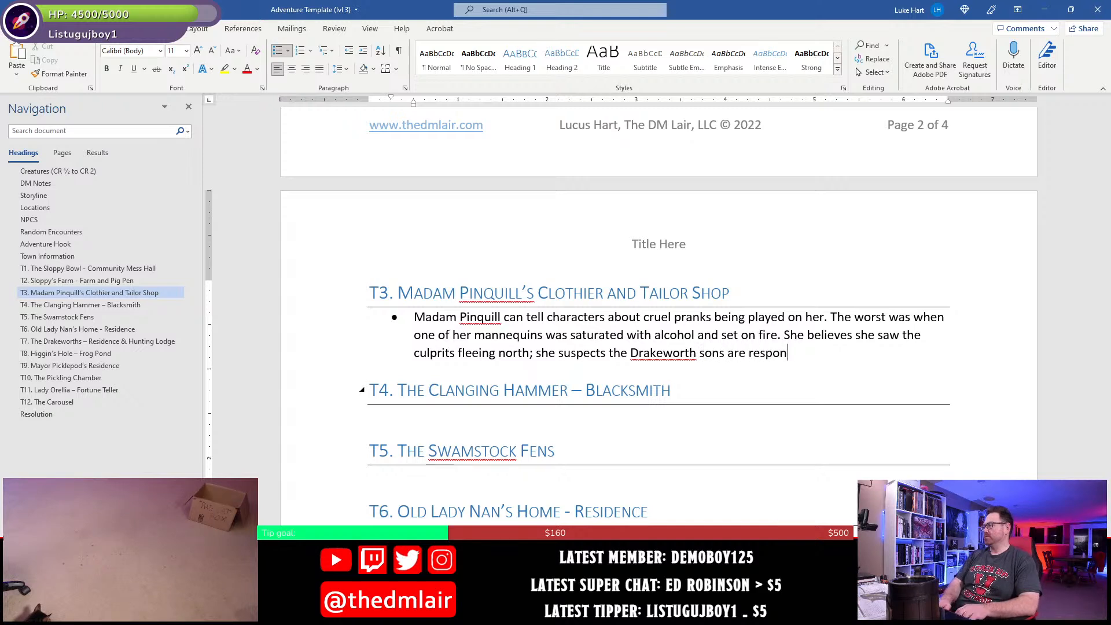
{"action": "type", "text": "sible"}
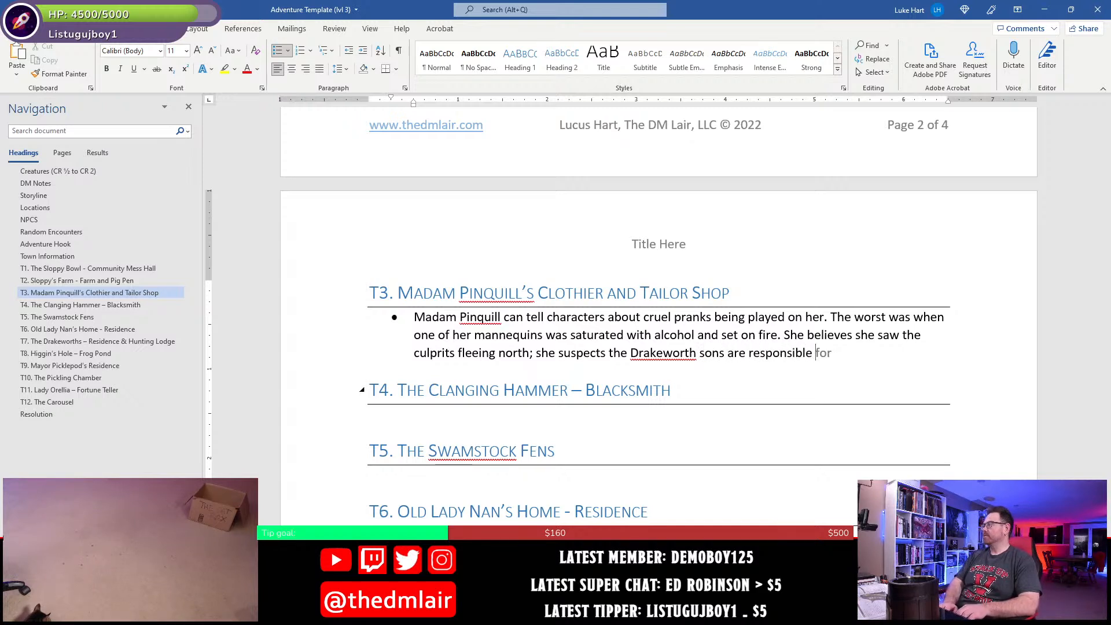
{"action": "type", "text": " as they'v"}
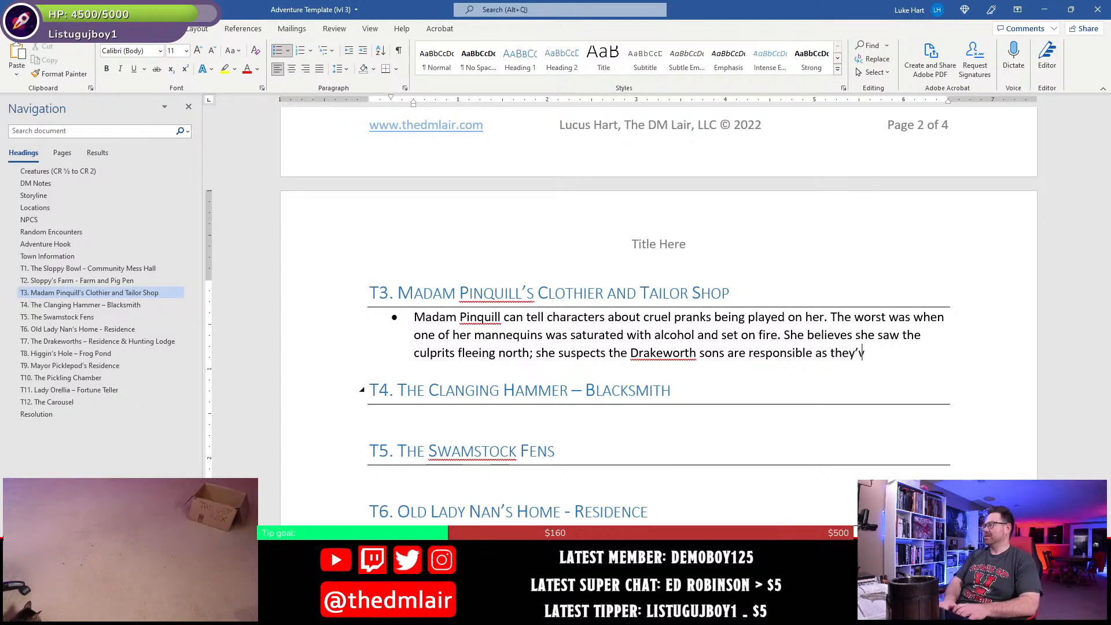
{"action": "type", "text": "e always been "}
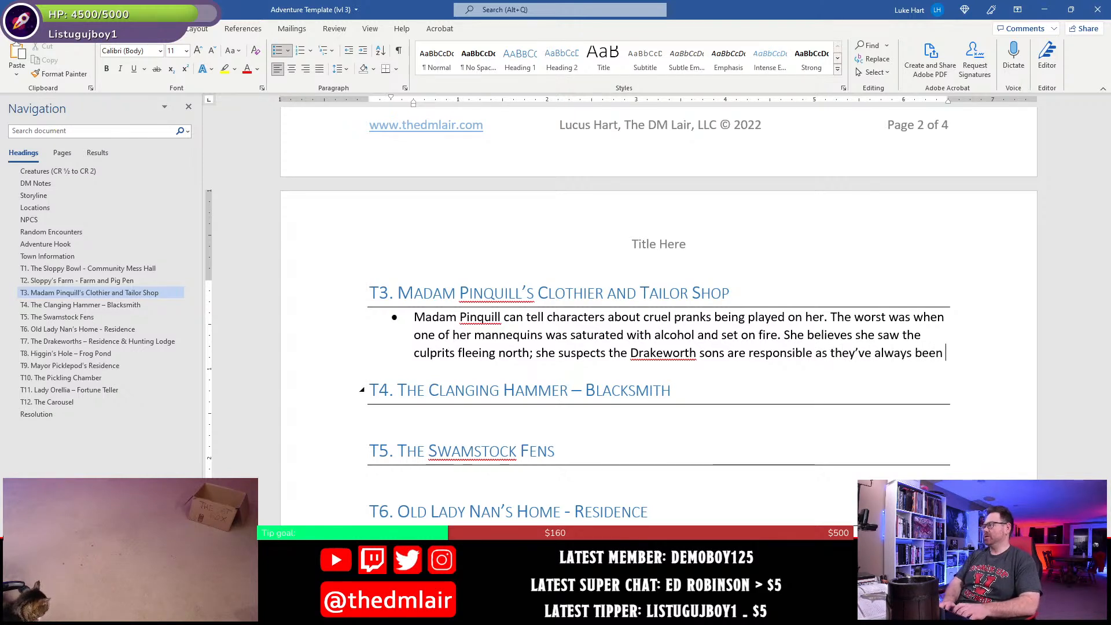
{"action": "type", "text": "brutish ho"}
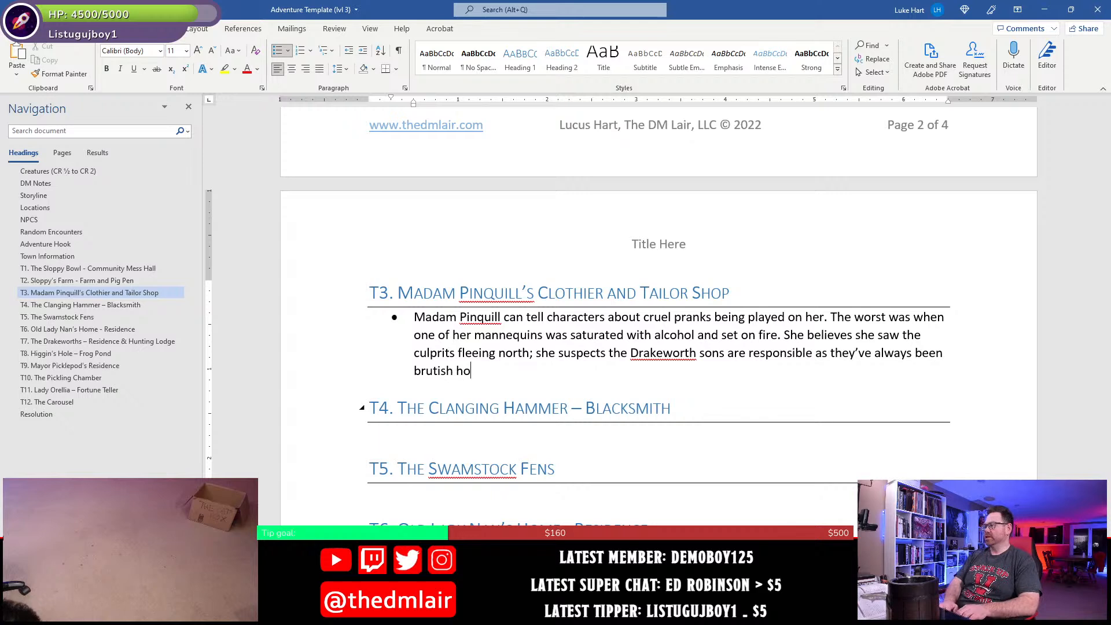
{"action": "type", "text": "oligans"}
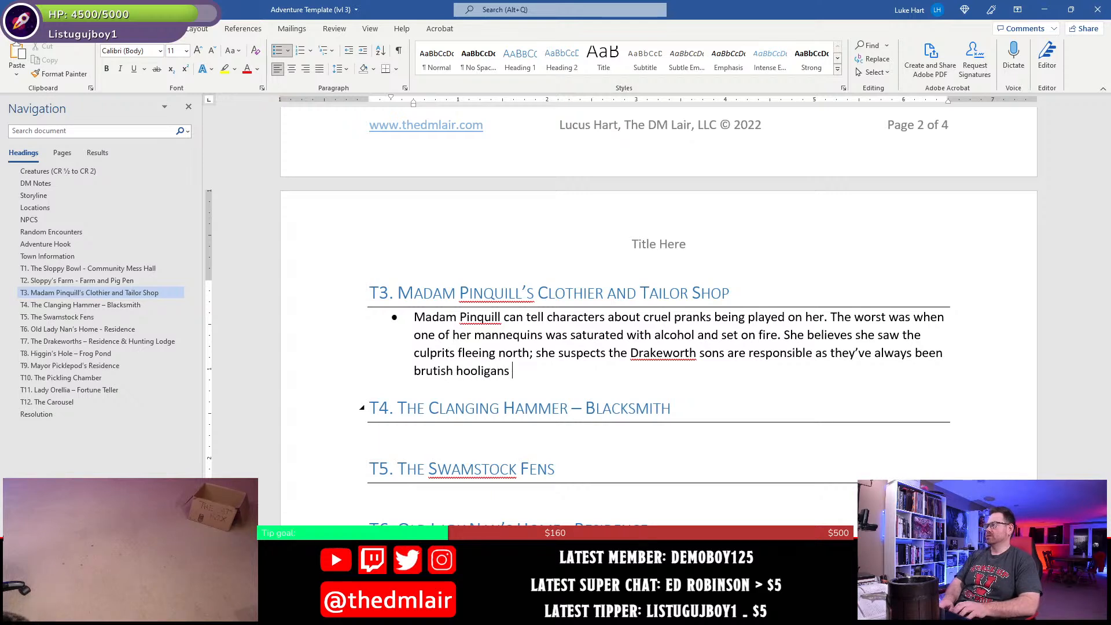
- Complete the T3 bullet with "as they've always been brutish hooligans." and save the document
{"action": "key", "text": "BackSpace"}
{"action": "type", "text": "."}
{"action": "key", "text": "ctrl+s"}
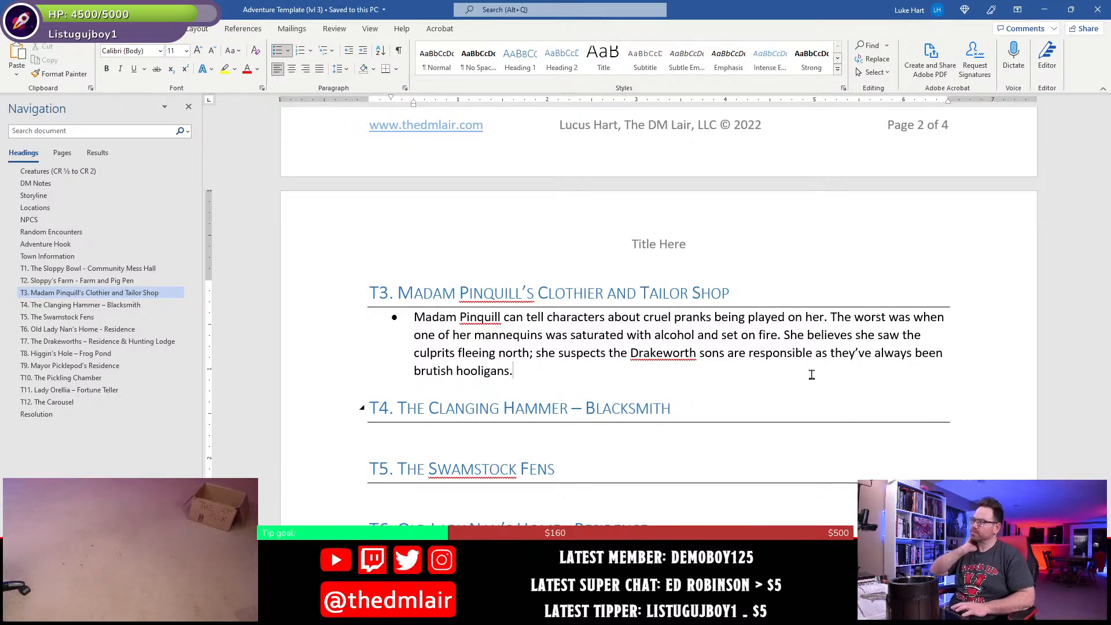
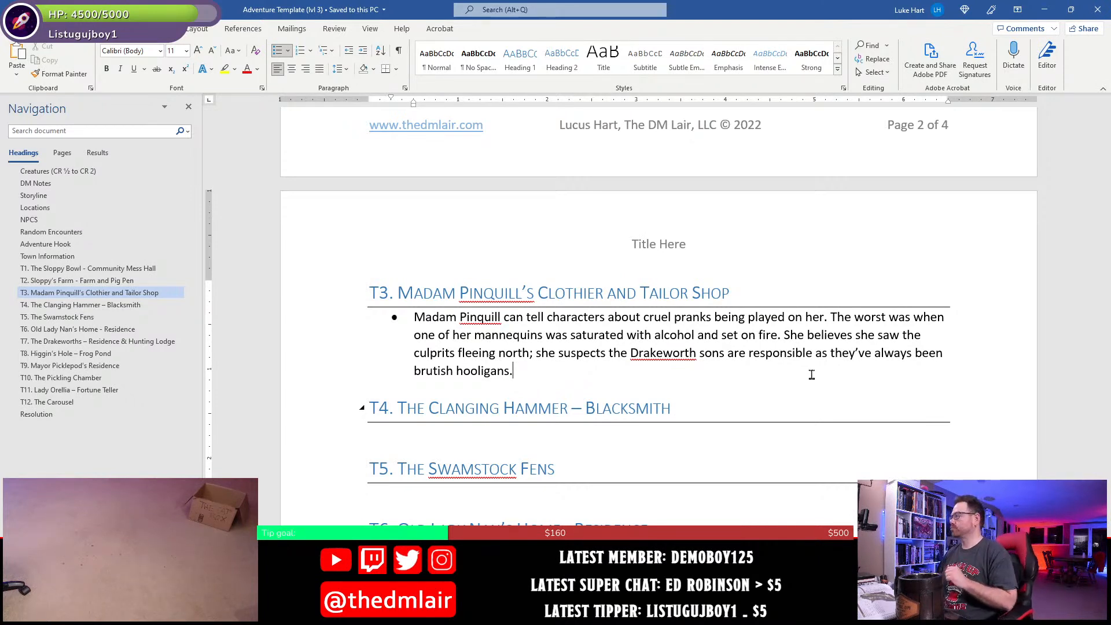
- Delete the leftover "4 clurichaun" and "2 alehouse drakes" lines below the T7 bullet and save the document
{"action": "scroll", "coordinate": [591, 450], "scroll_direction": "down", "scroll_amount": 4}
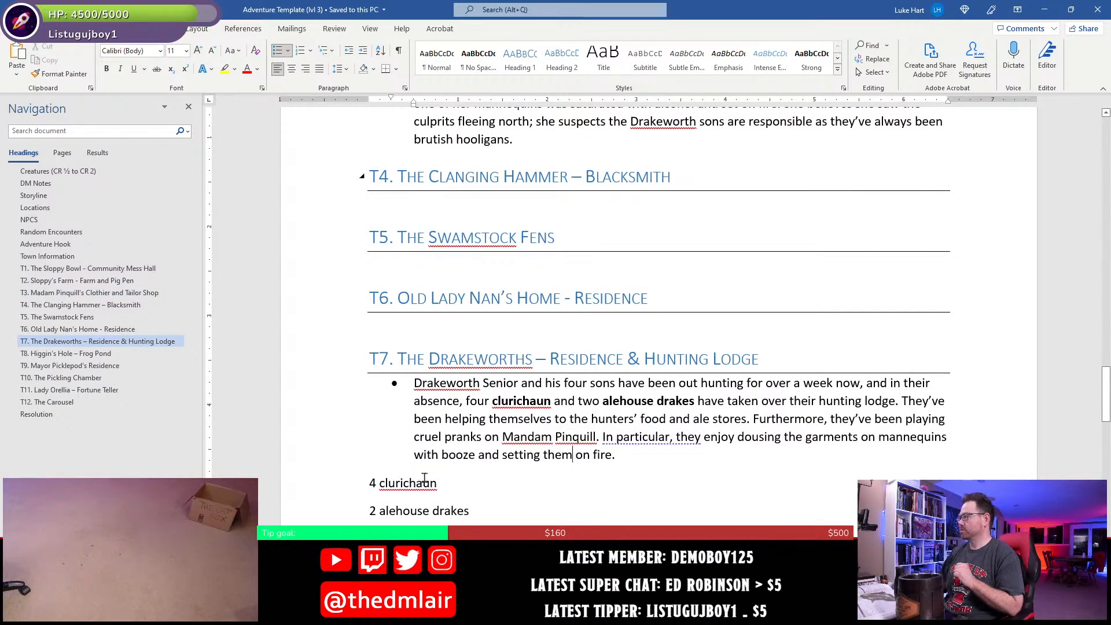
{"action": "scroll", "coordinate": [517, 360], "scroll_direction": "down", "scroll_amount": 2}
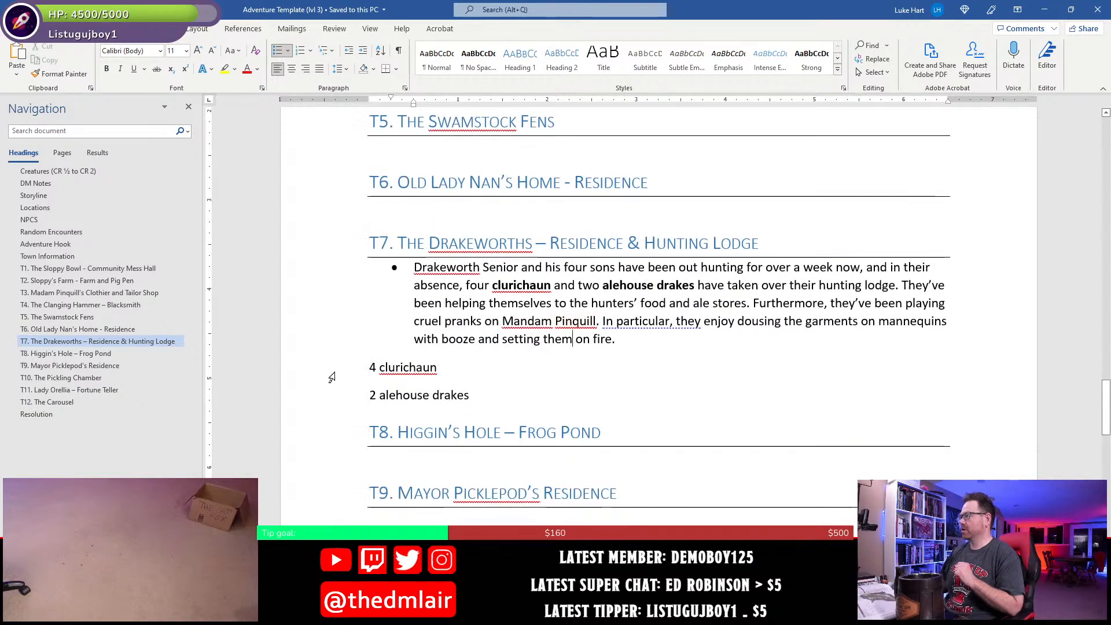
{"action": "left_click_drag", "start_coordinate": [333, 371], "coordinate": [335, 400]}
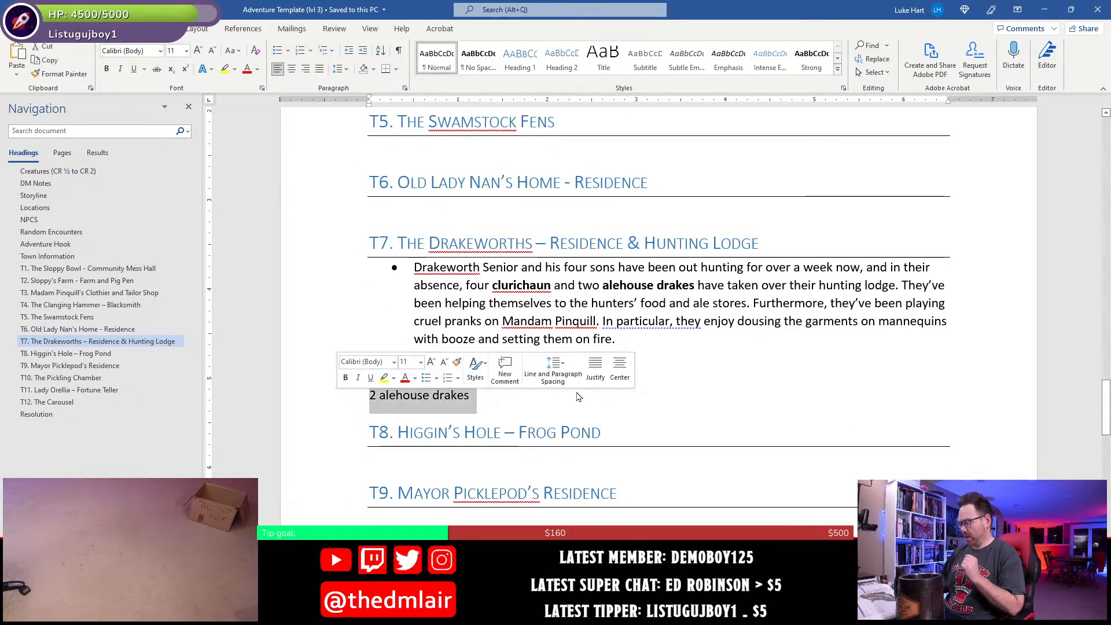
{"action": "key", "text": "Delete"}
{"action": "scroll", "coordinate": [577, 393], "scroll_direction": "up", "scroll_amount": 6}
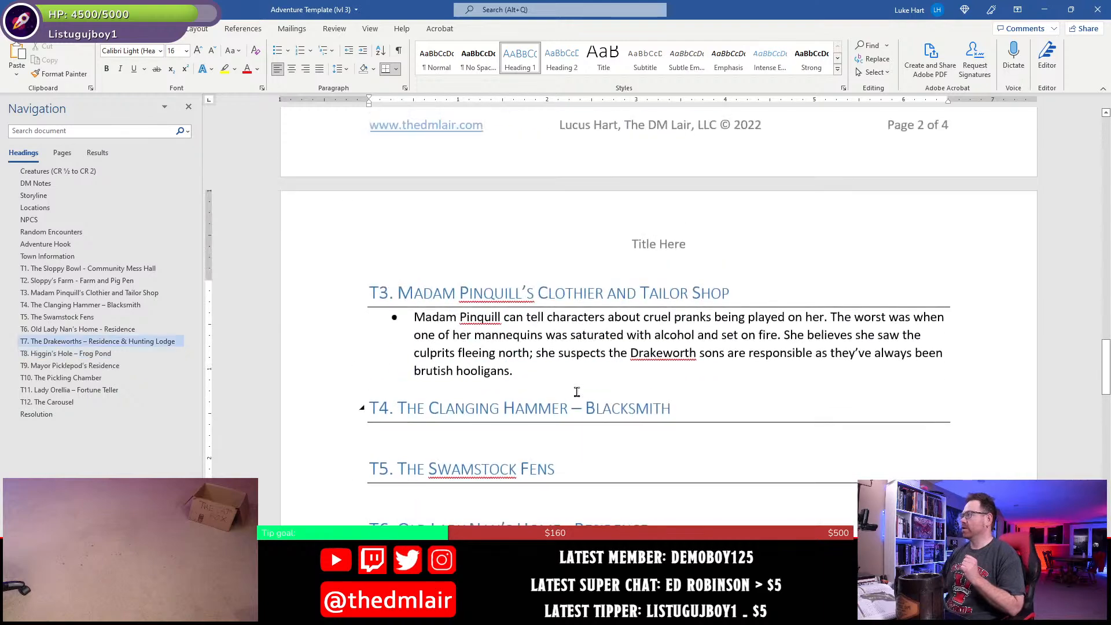
{"action": "left_click", "coordinate": [572, 367]}
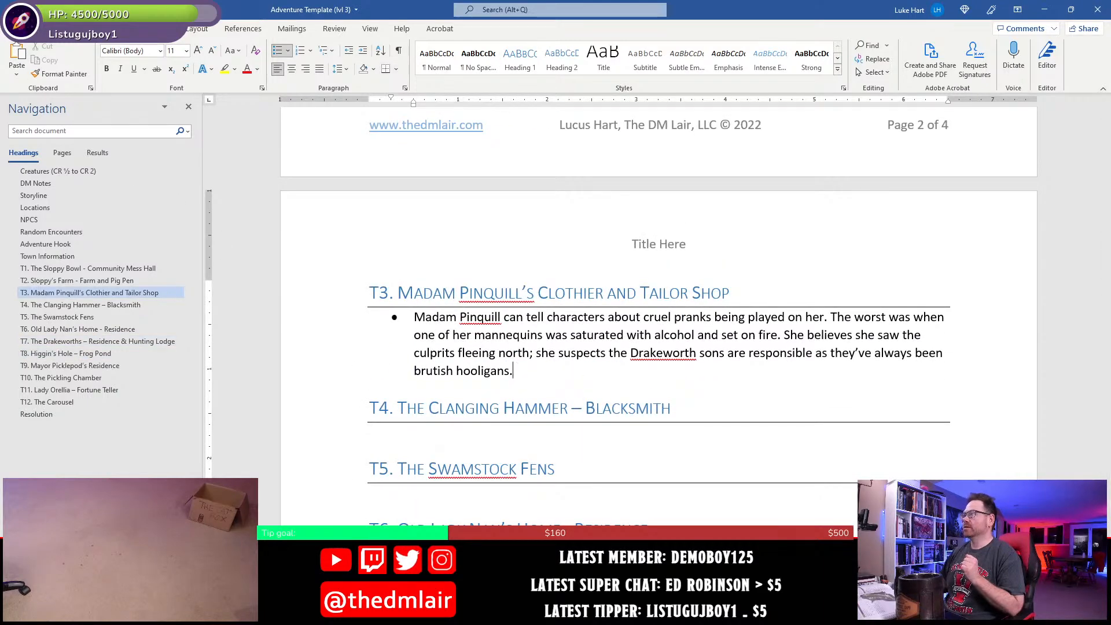
{"action": "key", "text": "ctrl+s"}
- Review the Encounters table for the encounters still to be placed and mark the "4 rum gremlins" row
{"action": "scroll", "coordinate": [534, 432], "scroll_direction": "up", "scroll_amount": 15}
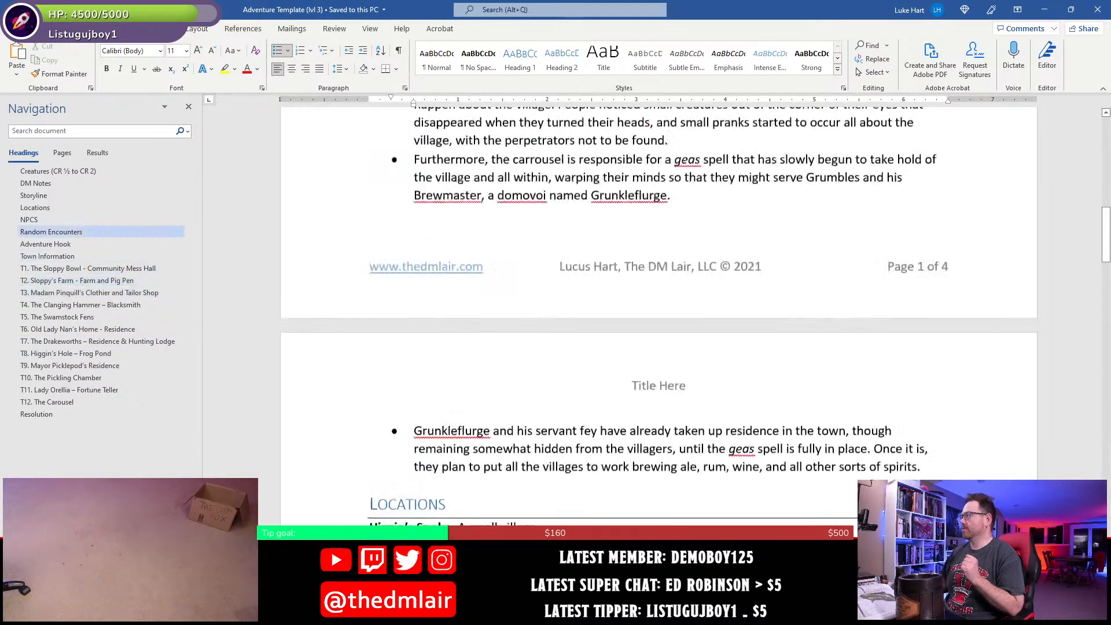
{"action": "scroll", "coordinate": [535, 432], "scroll_direction": "down", "scroll_amount": 5}
{"action": "scroll", "coordinate": [512, 429], "scroll_direction": "down", "scroll_amount": 2}
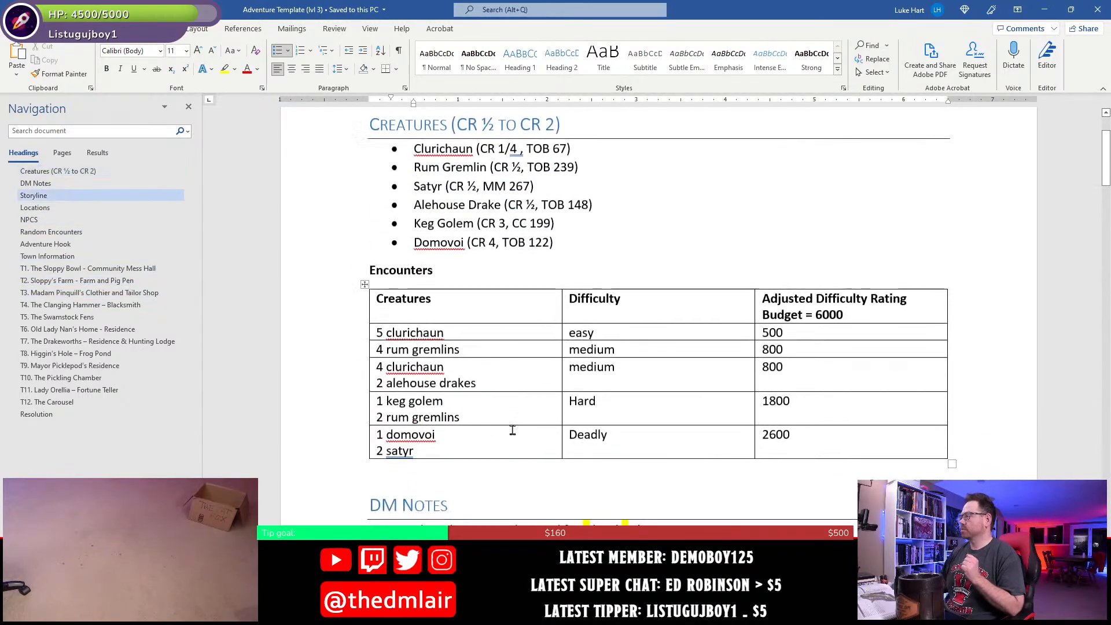
{"action": "left_click_drag", "start_coordinate": [348, 448], "coordinate": [330, 382]}
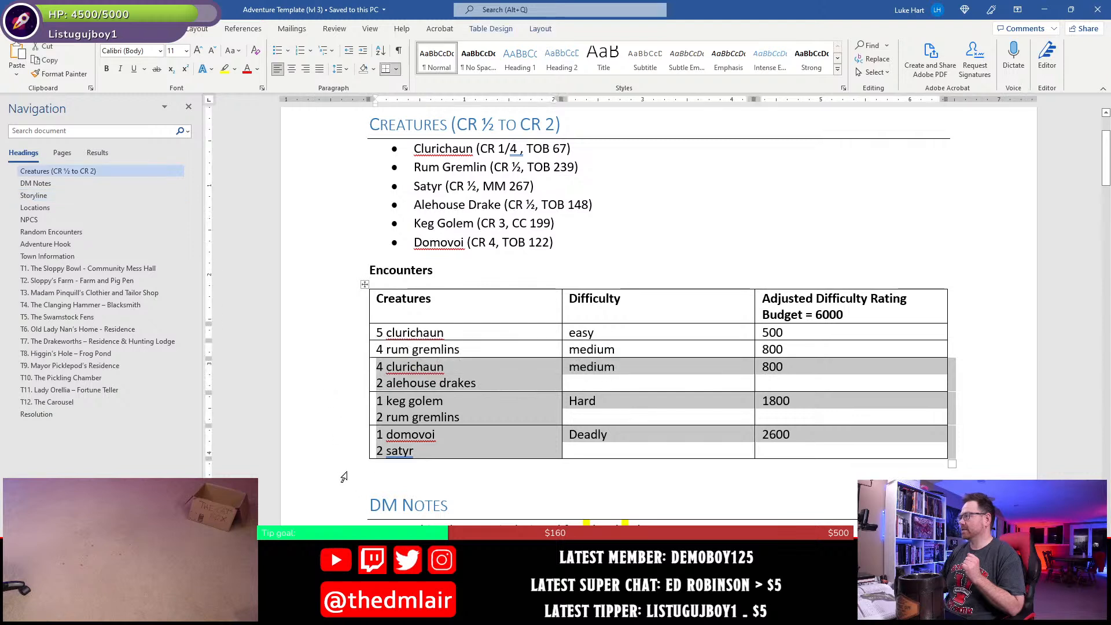
{"action": "left_click", "coordinate": [488, 344]}
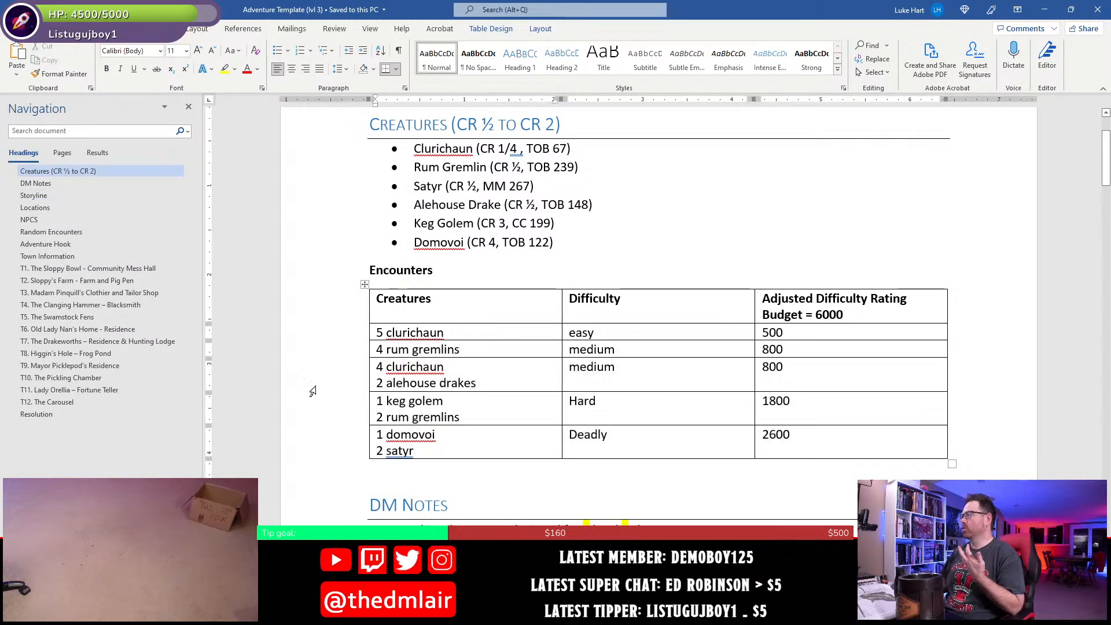
{"action": "left_click", "coordinate": [310, 349]}
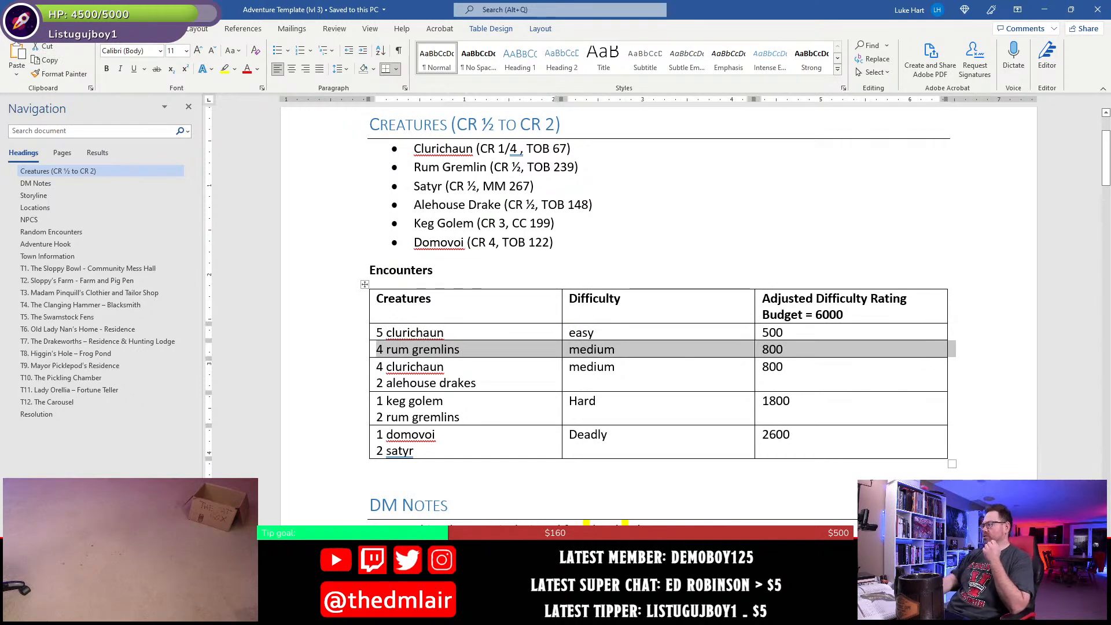
- Switch to the DM Version Map in Photoshop and examine the town layout and the T4 building
{"action": "key", "text": "alt+Tab"}
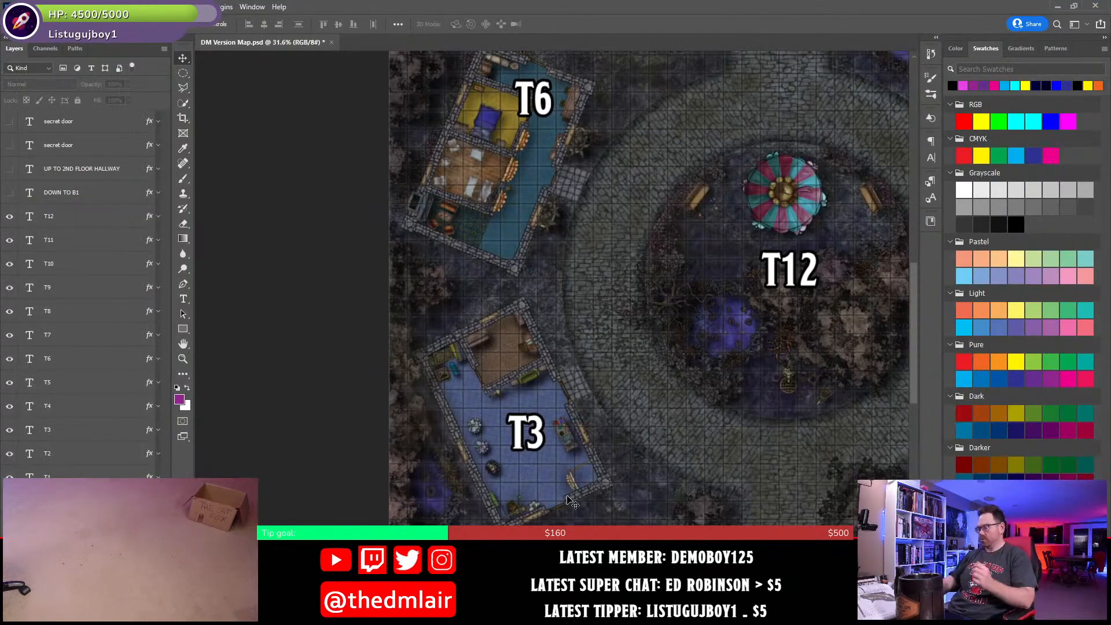
{"action": "key", "text": "ctrl+0"}
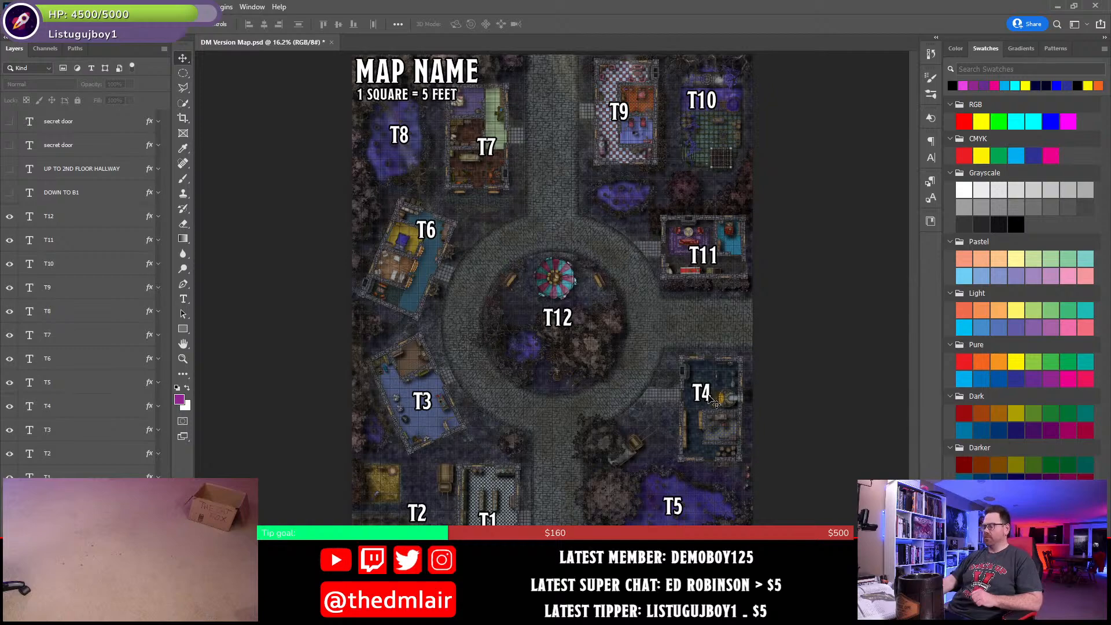
{"action": "scroll", "coordinate": [713, 399], "scroll_direction": "up", "scroll_amount": 5}
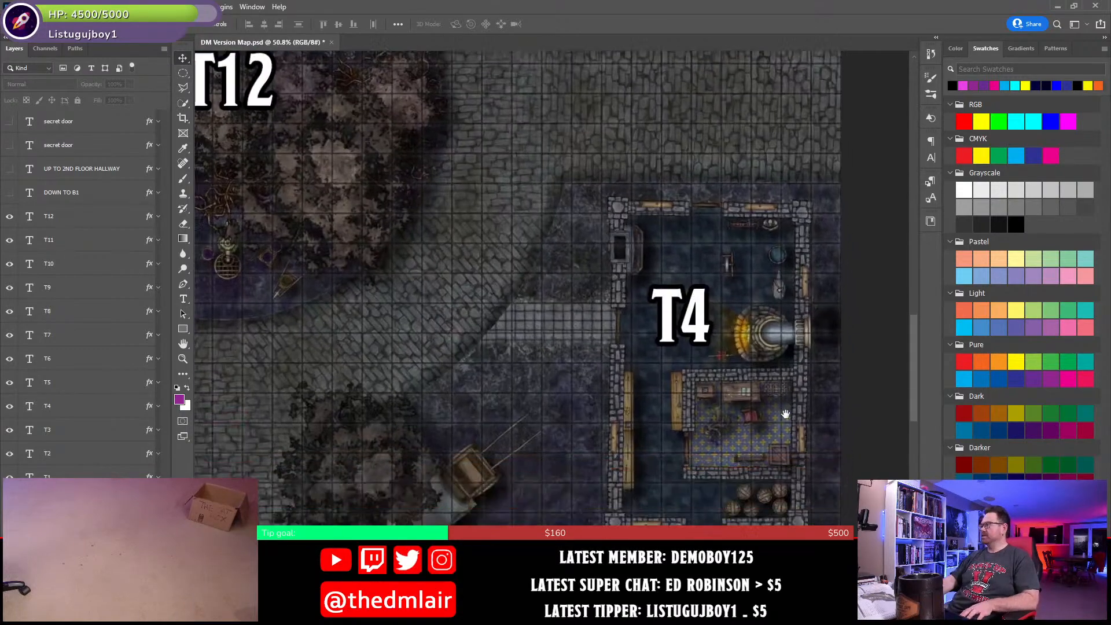
- Return to the Word document and start a bullet under the T4 heading with "Four rum gremlins", making "rum gremlins" bold
{"action": "key", "text": "alt+Tab"}
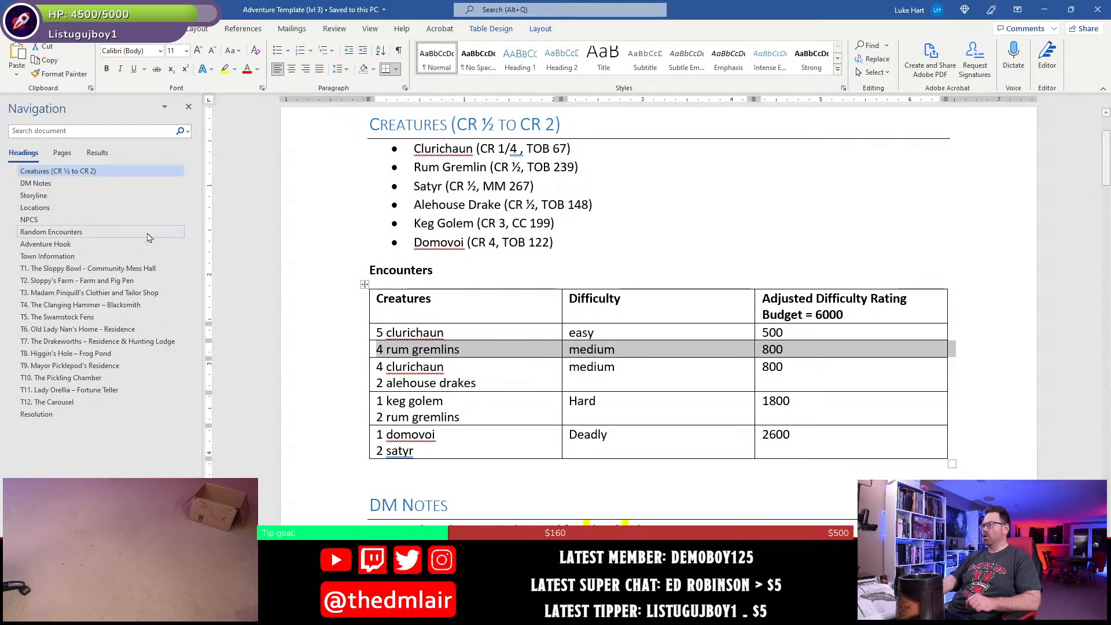
{"action": "left_click", "coordinate": [58, 305]}
{"action": "scroll", "coordinate": [529, 451], "scroll_direction": "up", "scroll_amount": 2}
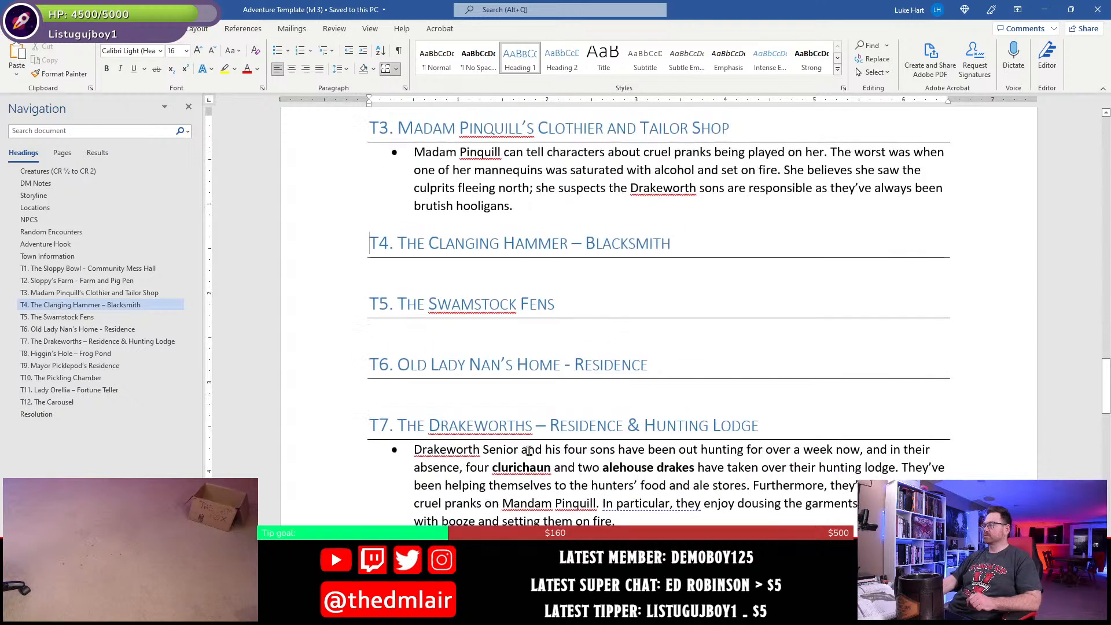
{"action": "left_click", "coordinate": [449, 277]}
{"action": "type", "text": "*"}
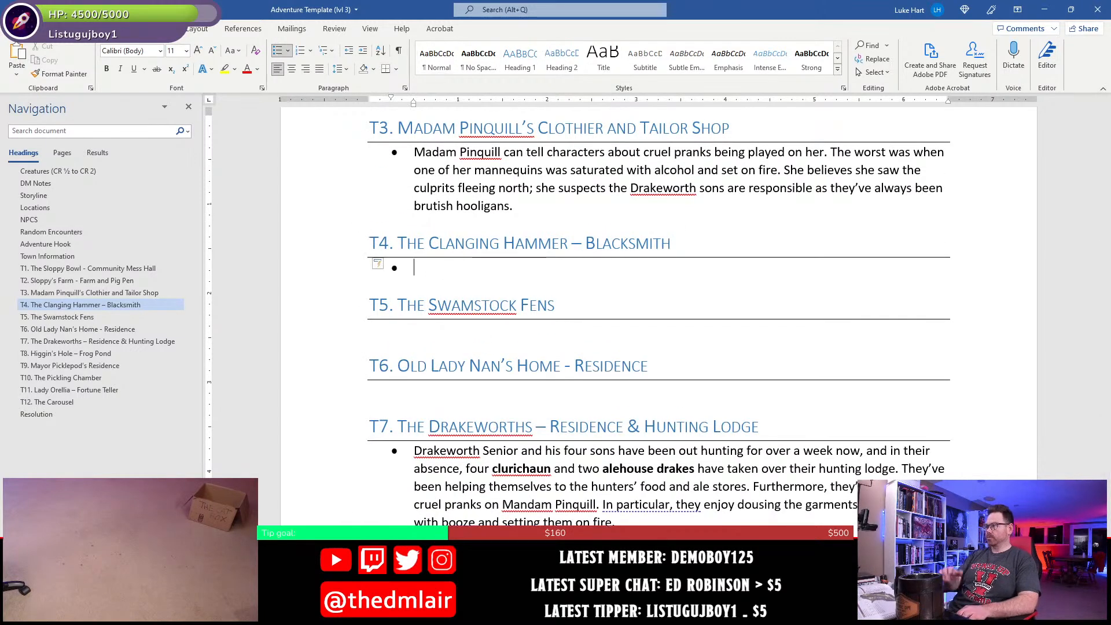
{"action": "type", "text": "Four"}
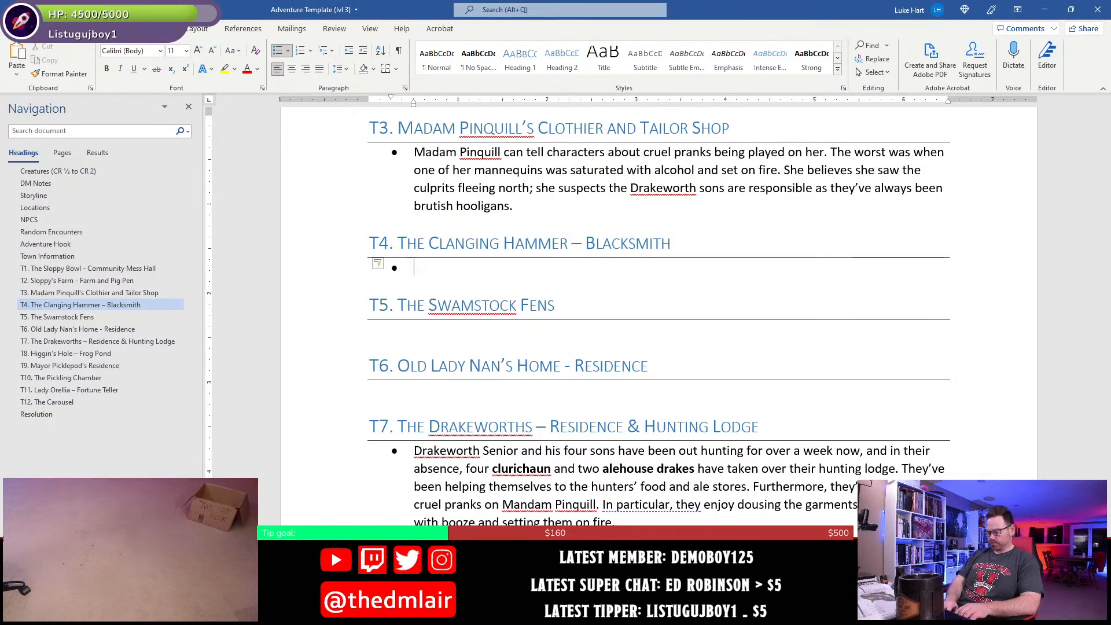
{"action": "key", "text": "ctrl+b"}
{"action": "type", "text": "rum "}
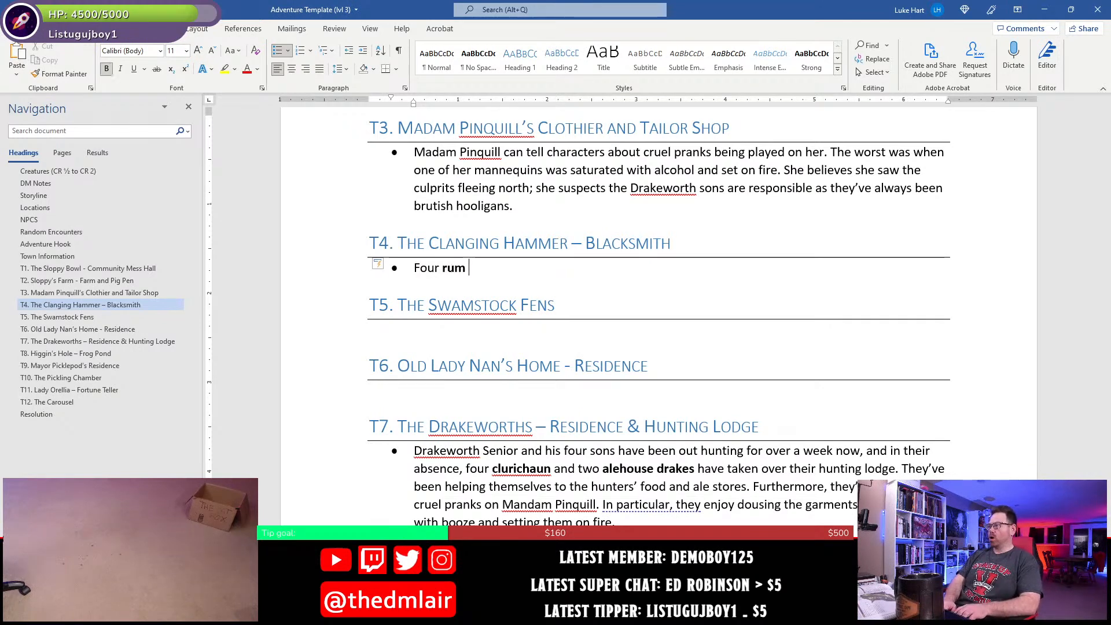
{"action": "type", "text": "gremlins"}
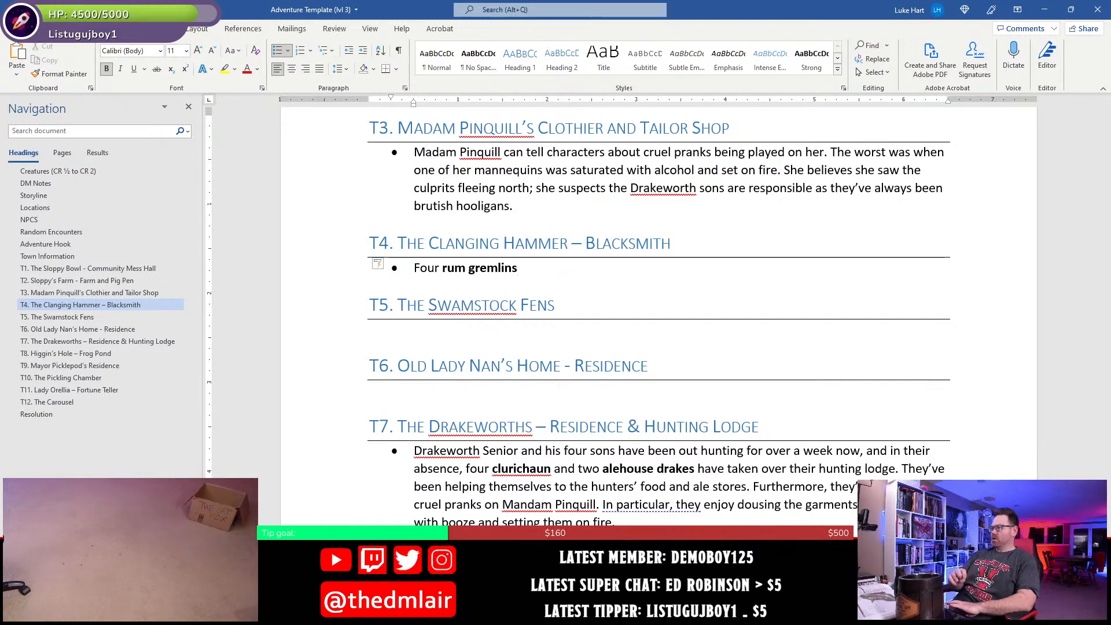
{"action": "key", "text": "ctrl+b"}
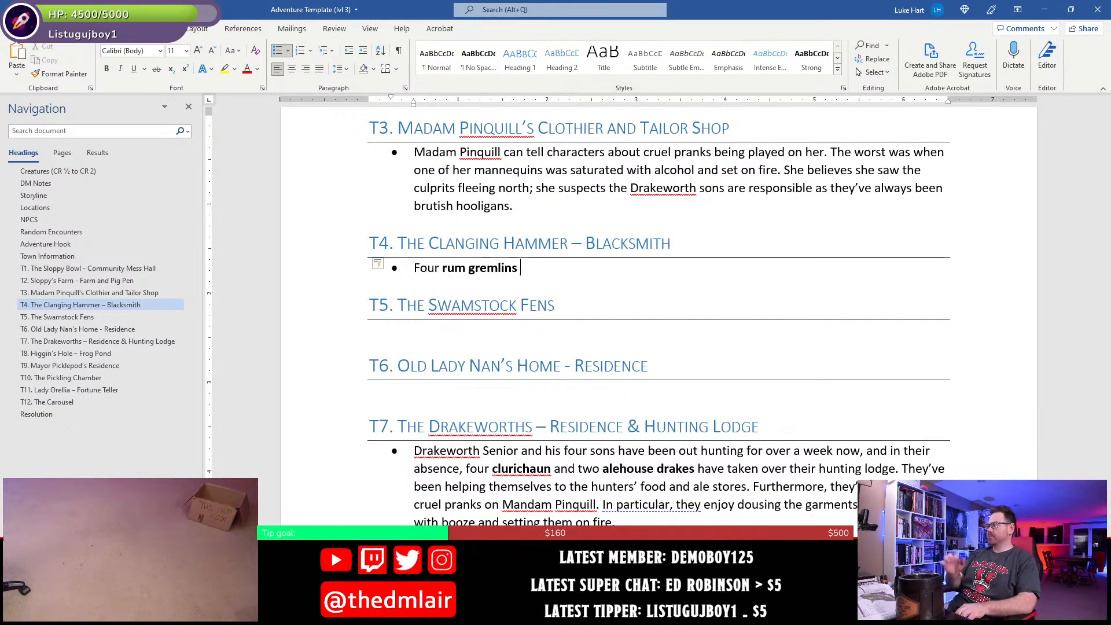
- Complete the first sentence of the T4 bullet in regular weight with "are running amuck here."
{"action": "type", "text": "are r"}
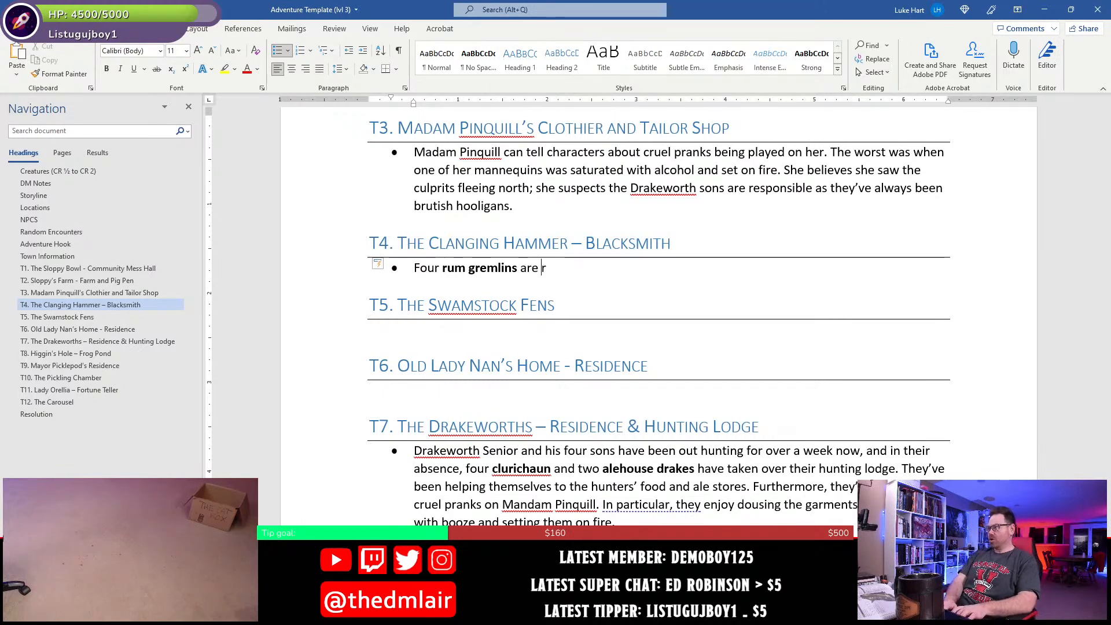
{"action": "type", "text": "unning amo"}
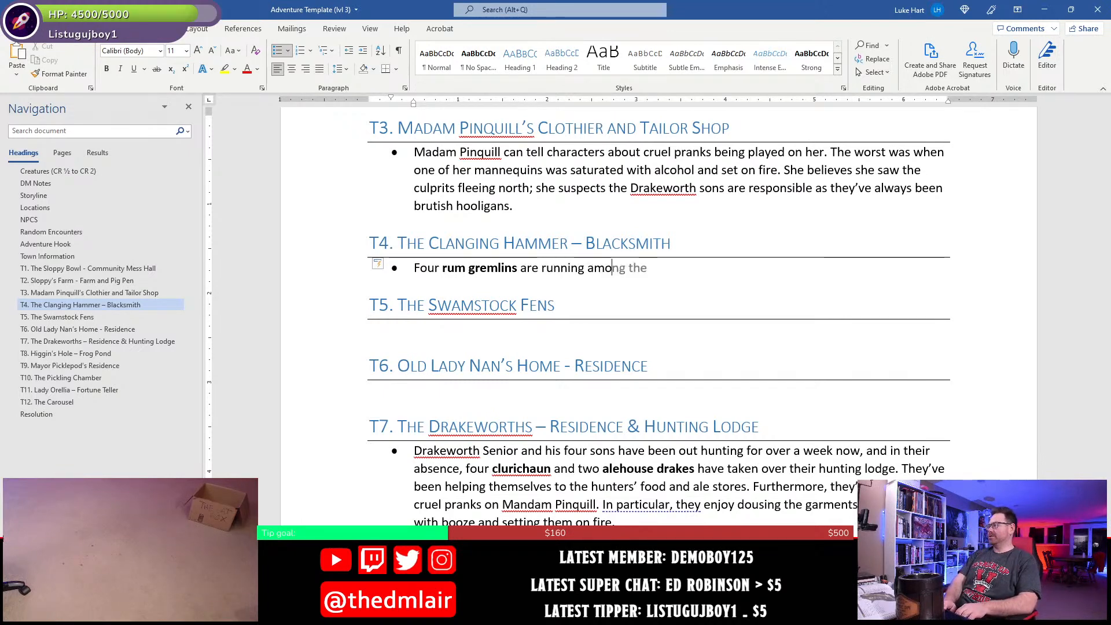
{"action": "type", "text": "k"}
{"action": "key", "text": "BackSpace"}
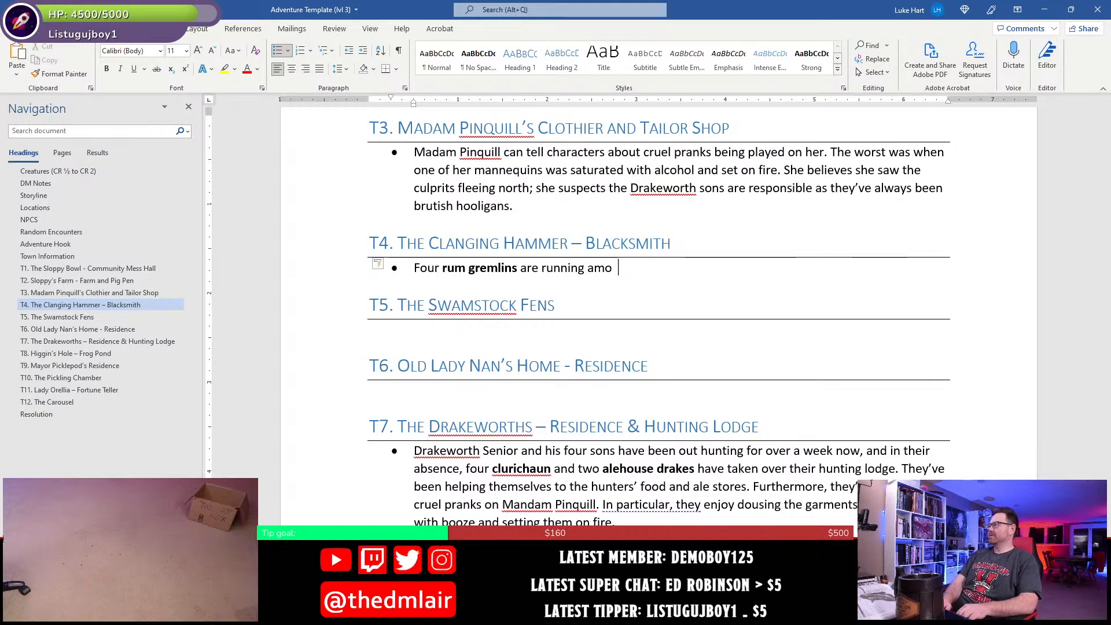
{"action": "type", "text": "uck "}
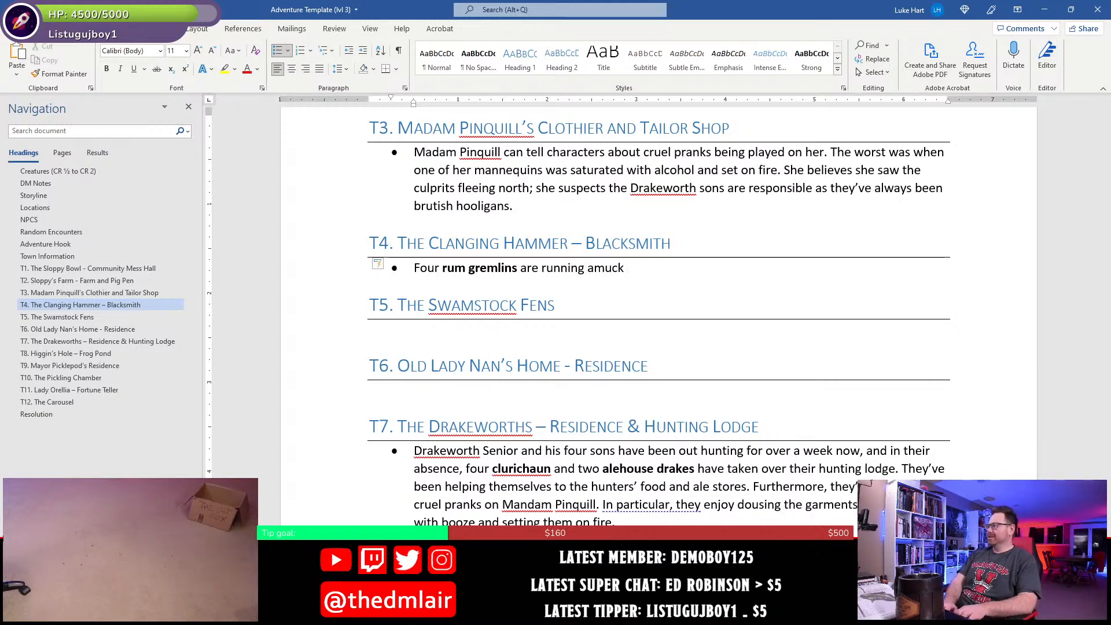
{"action": "type", "text": "here. "}
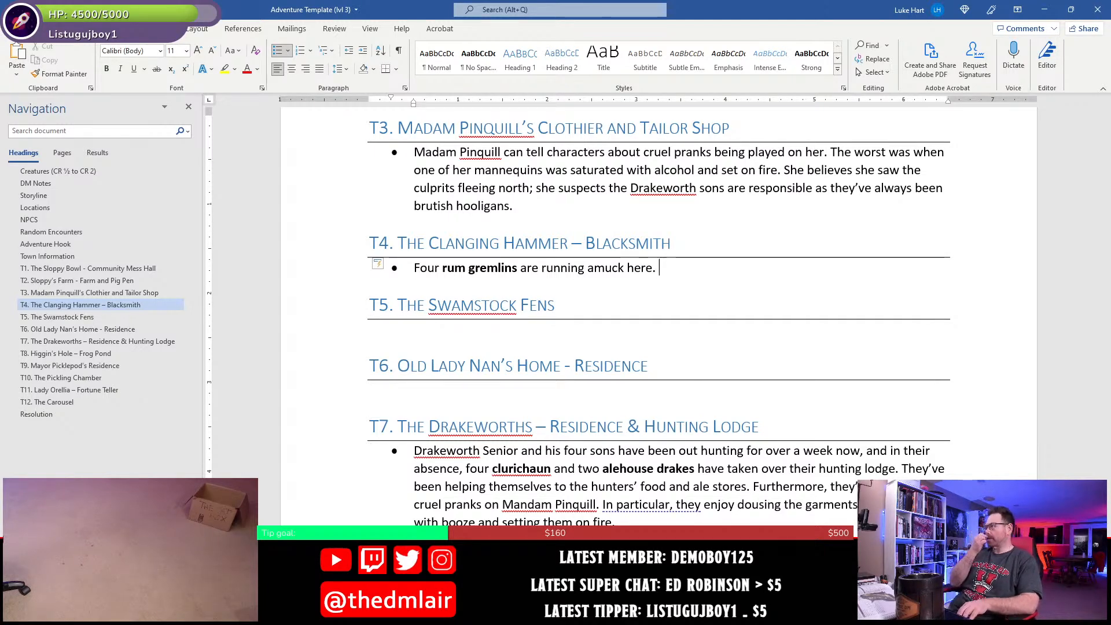
{"action": "type", "text": "Dr"}
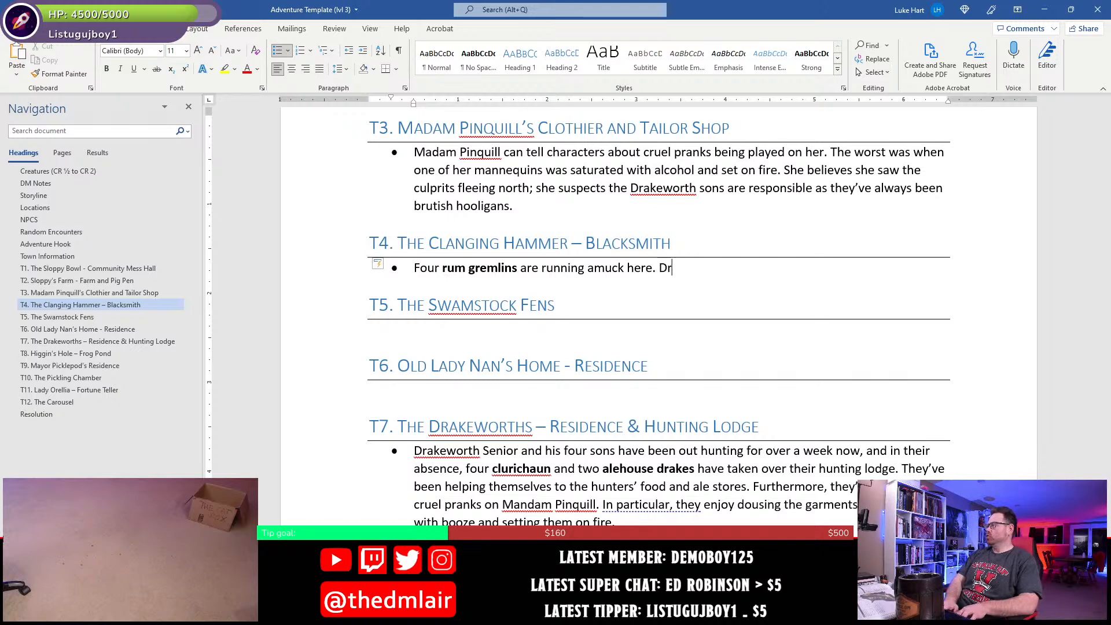
{"action": "type", "text": "unken beyond b"}
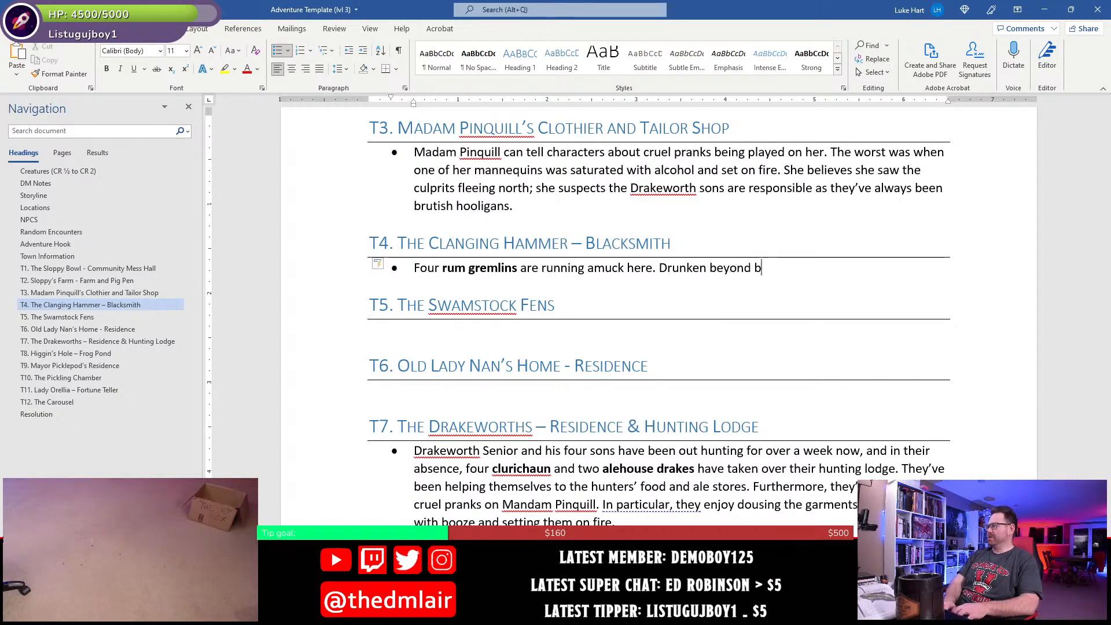
{"action": "type", "text": "elief, they have "}
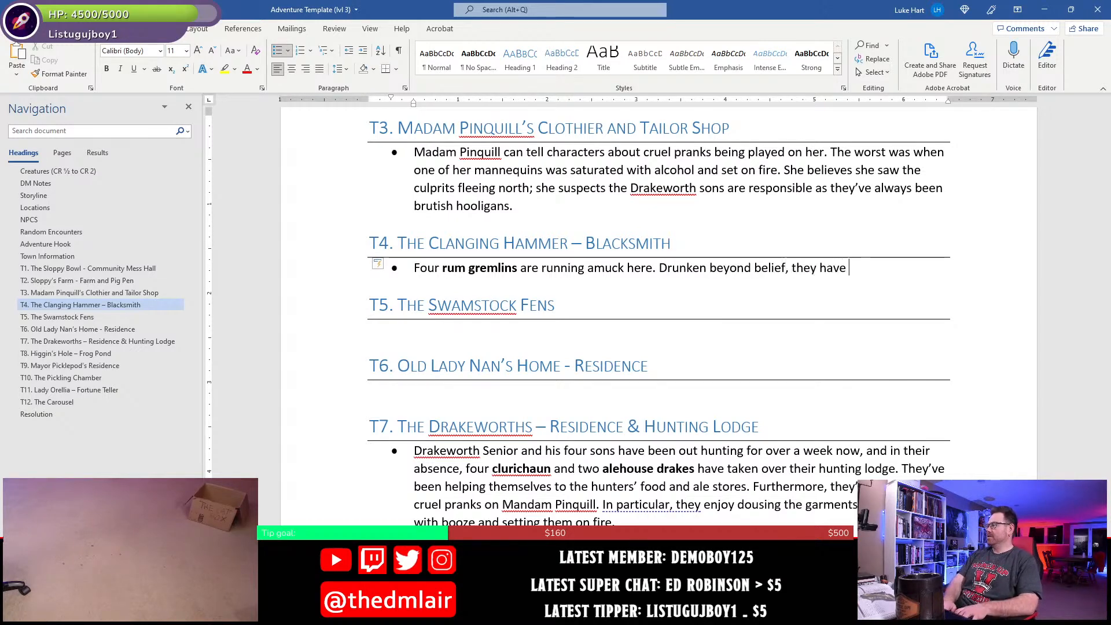
{"action": "type", "text": "smashed the"}
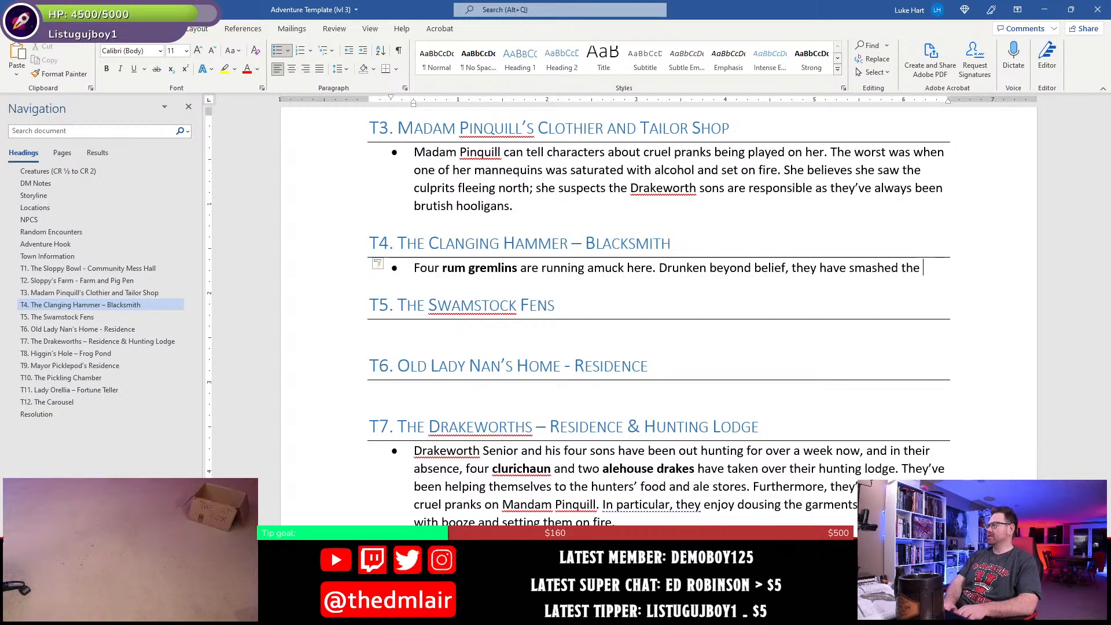
{"action": "type", "text": " blacksmit"}
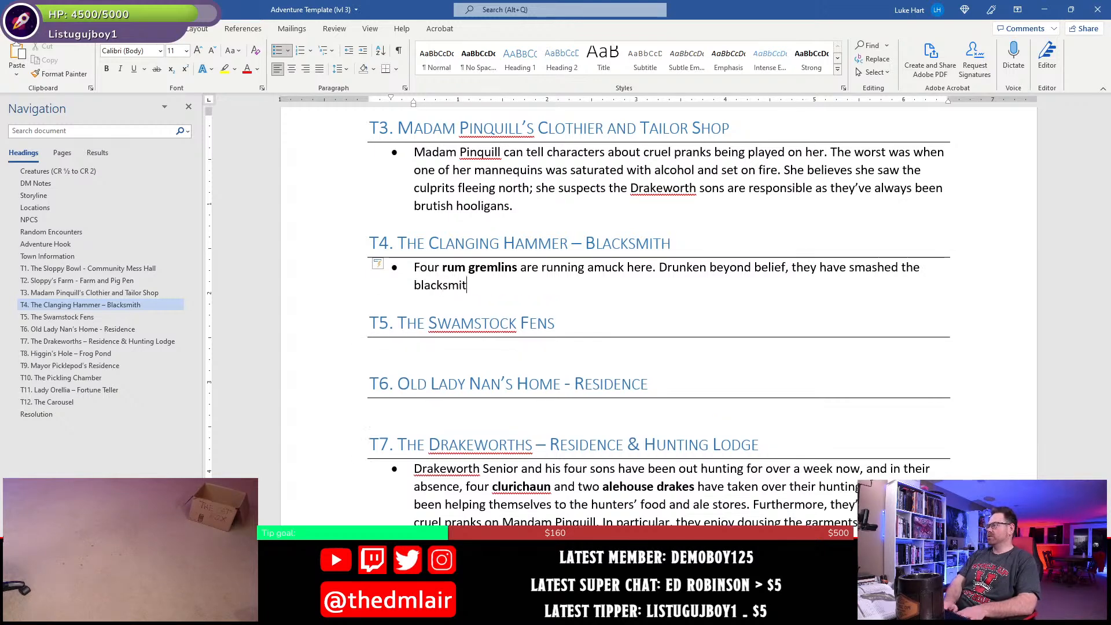
{"action": "type", "text": "h"}
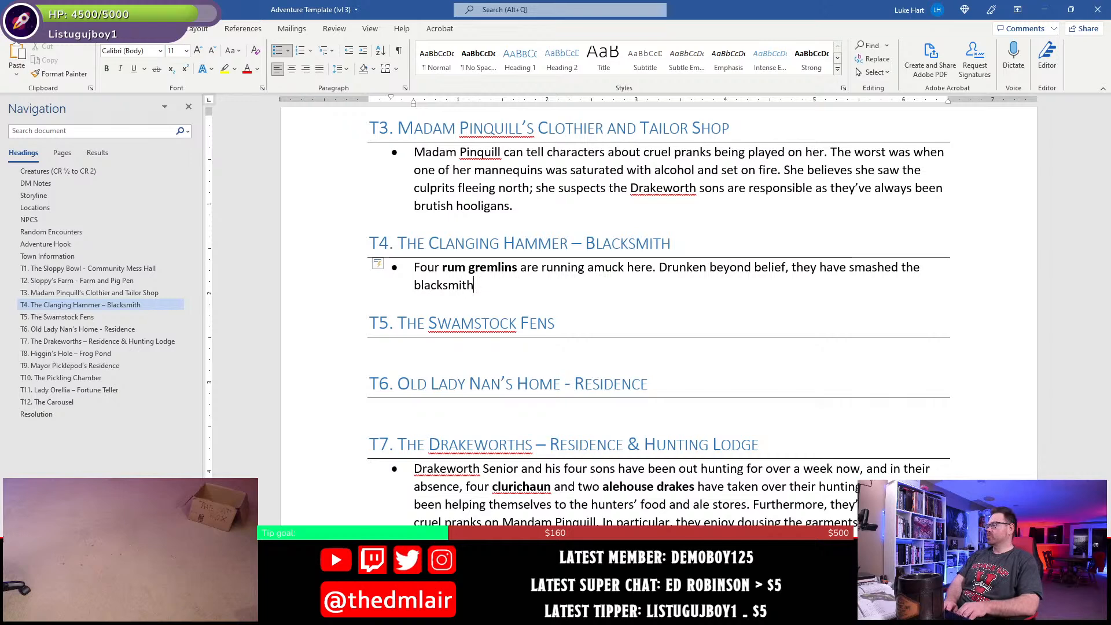
{"action": "type", "text": ","}
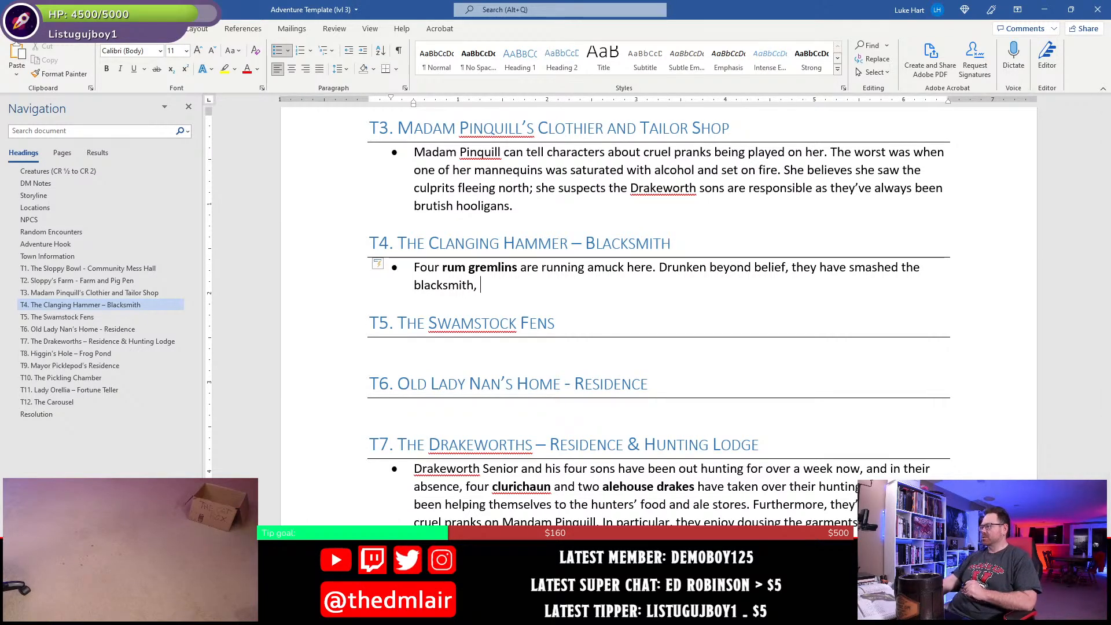
- Switch to the map in Photoshop and examine the furnishings and details inside the T4 blacksmith building up close
{"action": "key", "text": "alt+Tab"}
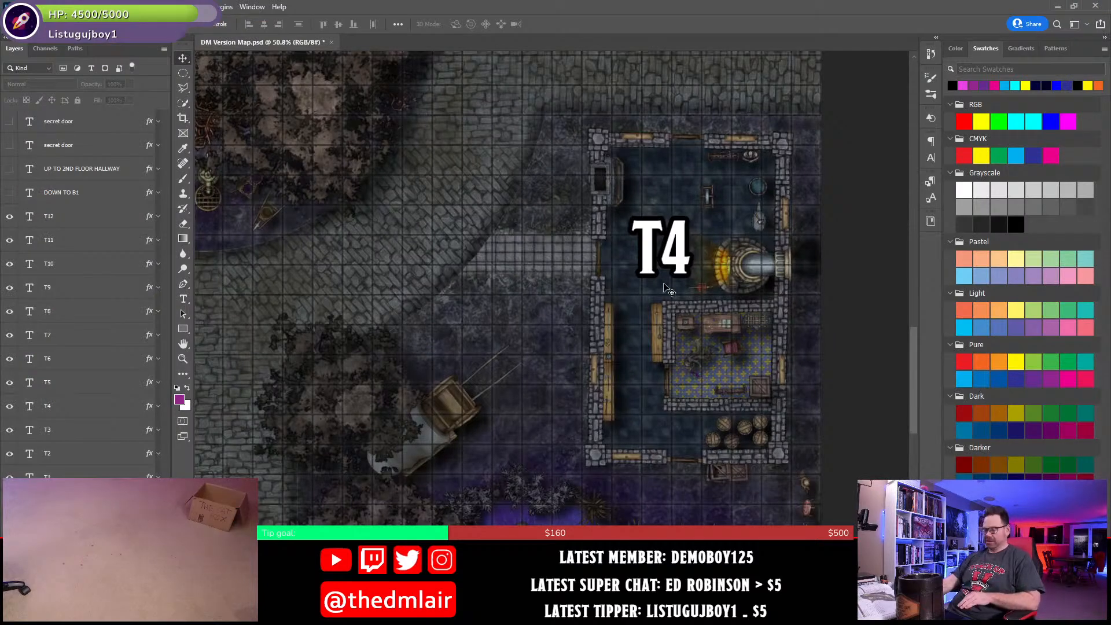
{"action": "scroll", "coordinate": [665, 287], "scroll_direction": "up", "scroll_amount": 5}
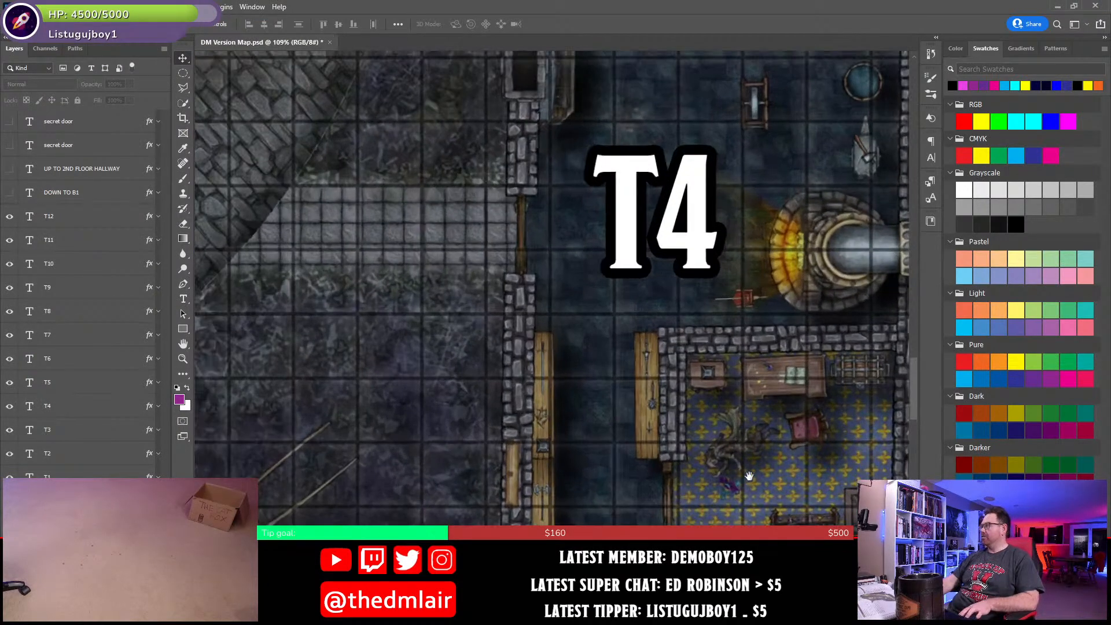
{"action": "left_click_drag", "start_coordinate": [749, 471], "coordinate": [632, 389]}
{"action": "scroll", "coordinate": [720, 382], "scroll_direction": "up", "scroll_amount": 5}
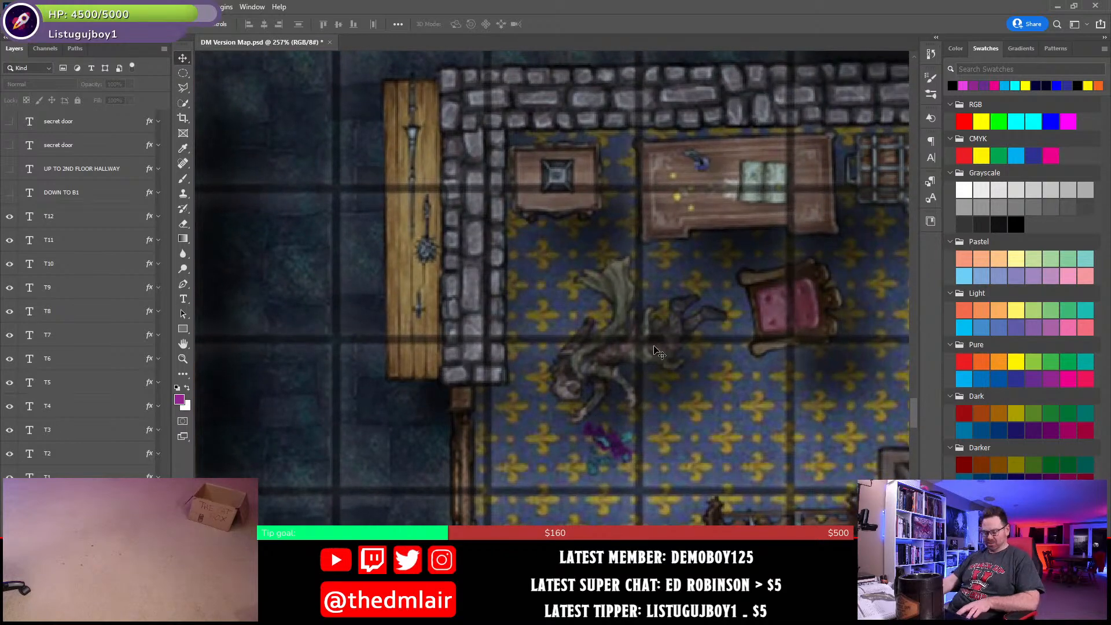
{"action": "scroll", "coordinate": [659, 352], "scroll_direction": "down", "scroll_amount": 6}
{"action": "left_click_drag", "start_coordinate": [692, 254], "coordinate": [691, 310]}
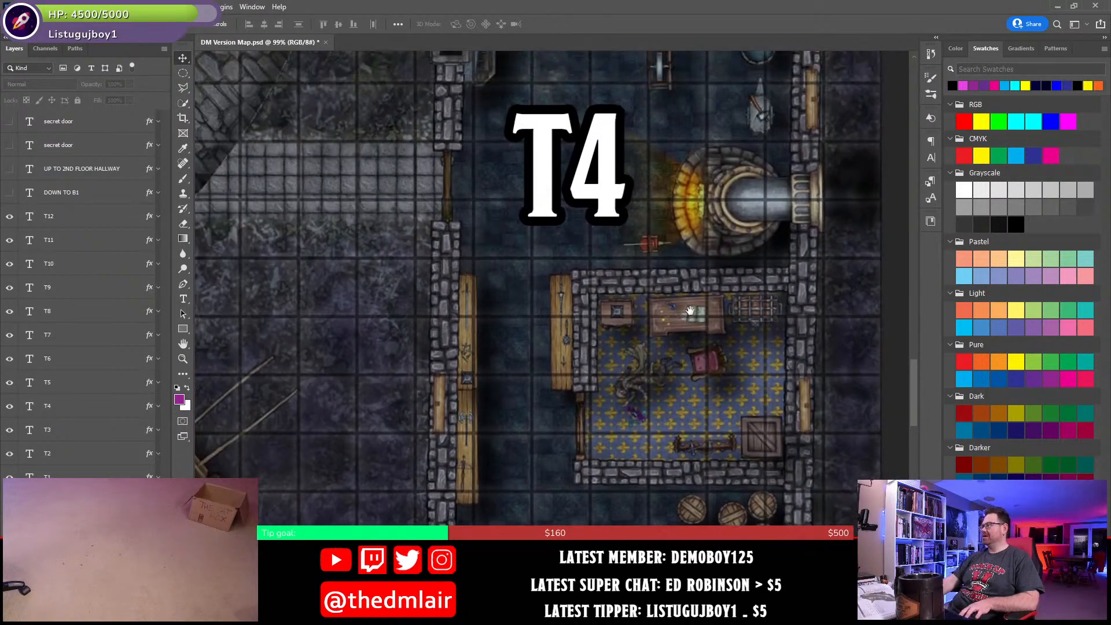
- Return to the Word document and continue the T4 bullet after "blacksmith," with "Gil, over the head"
{"action": "scroll", "coordinate": [692, 320], "scroll_direction": "down", "scroll_amount": 2}
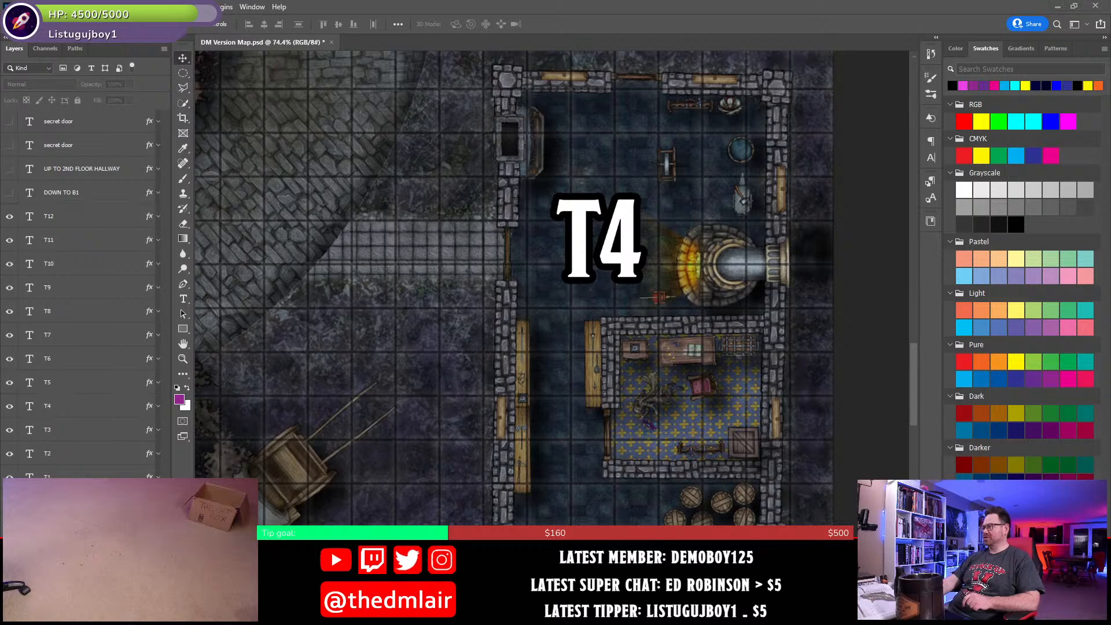
{"action": "key", "text": "alt+Tab"}
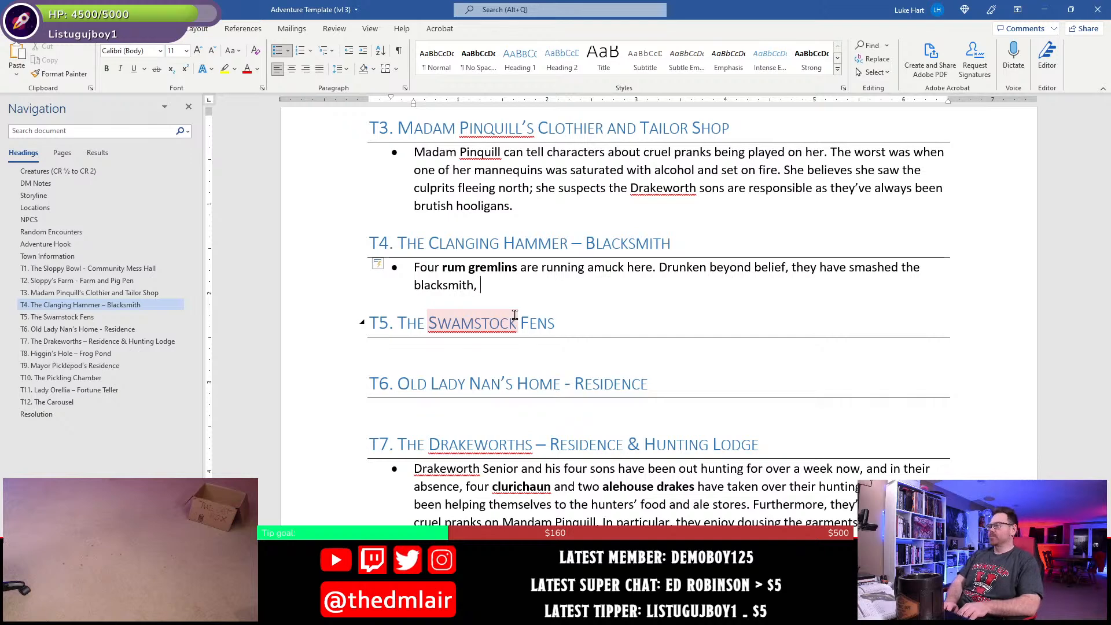
{"action": "type", "text": "Gil"}
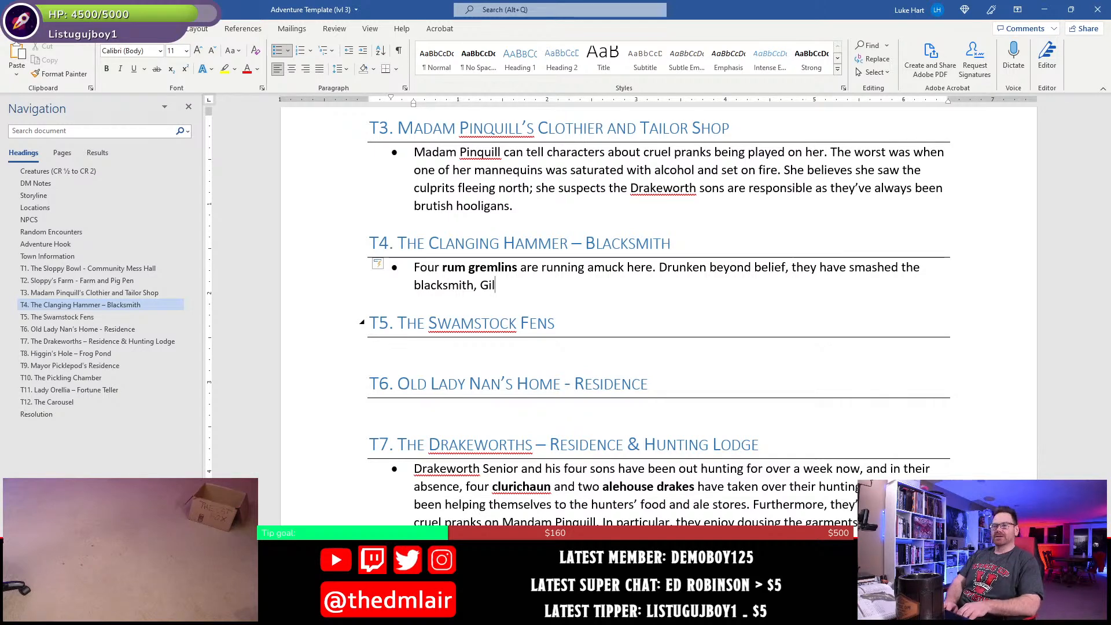
{"action": "type", "text": ", ove"}
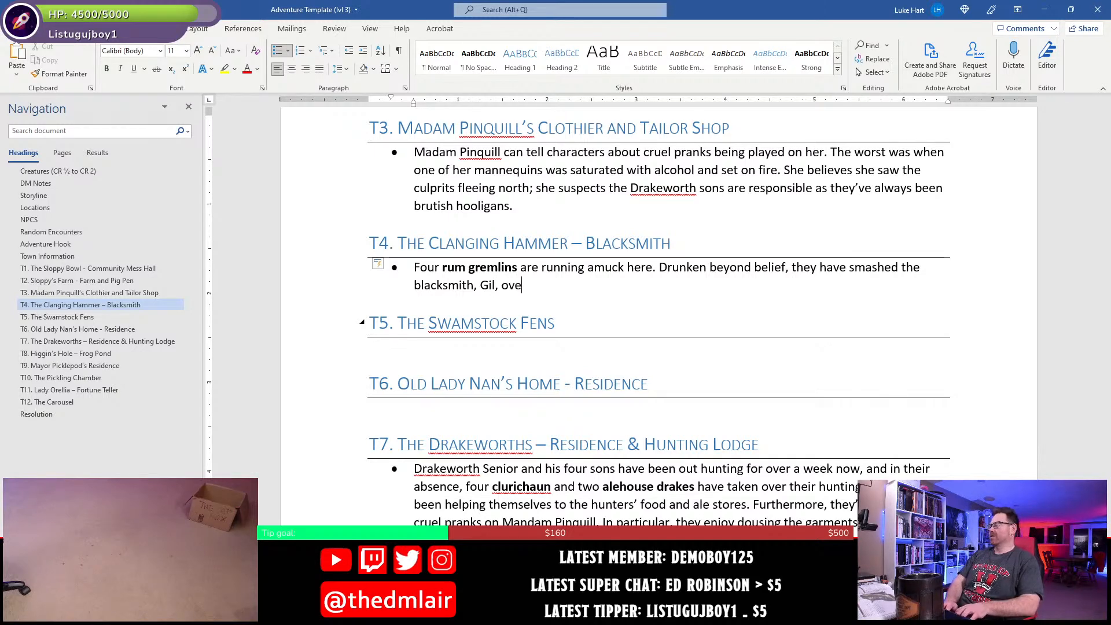
{"action": "type", "text": "r the hed"}
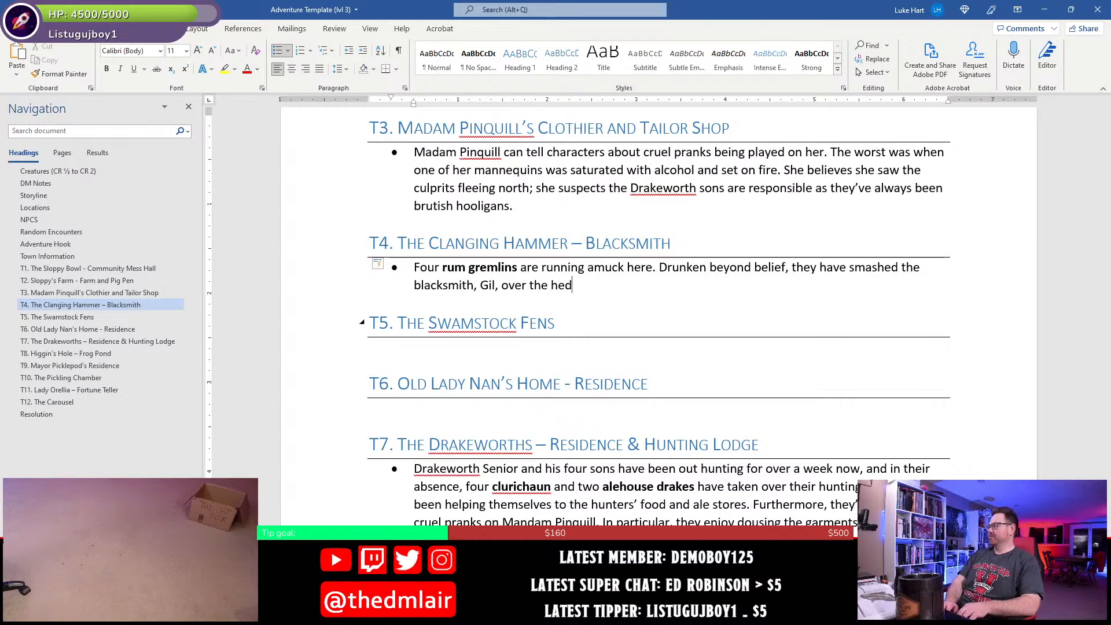
{"action": "key", "text": "BackSpace"}
{"action": "type", "text": "ad nad ha"}
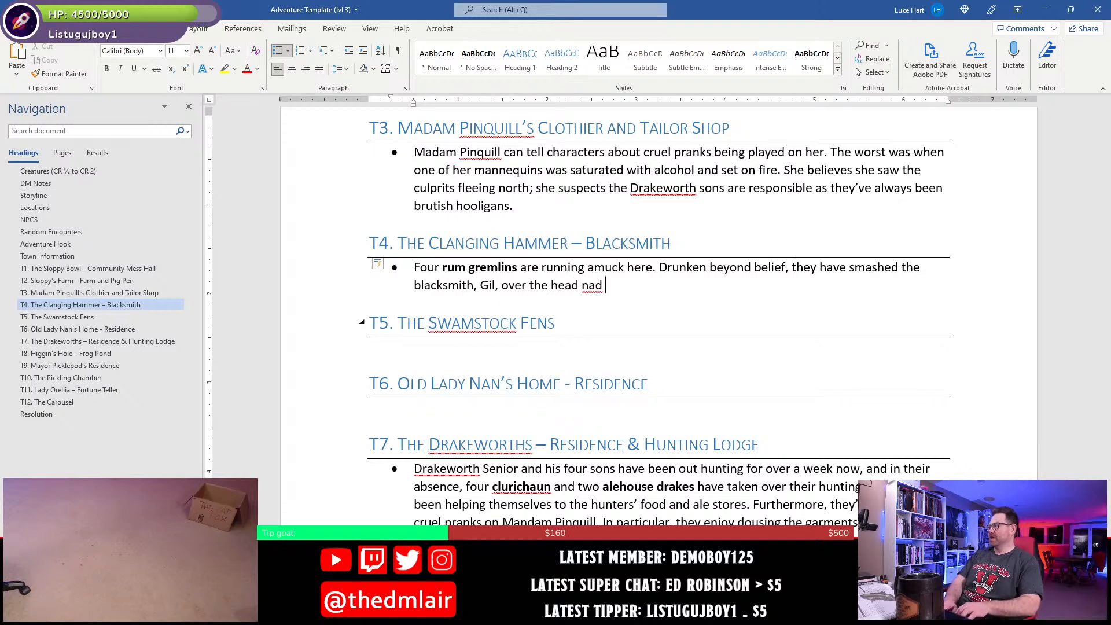
- Complete the T4 bullet's sentence about Gil with "and he lies unconscious in his room."
{"action": "key", "text": "BackSpace"}
{"action": "key", "text": "BackSpace"}
{"action": "key", "text": "BackSpace"}
{"action": "key", "text": "BackSpace"}
{"action": "key", "text": "BackSpace"}
{"action": "key", "text": "BackSpace"}
{"action": "type", "text": "and he lies unco"}
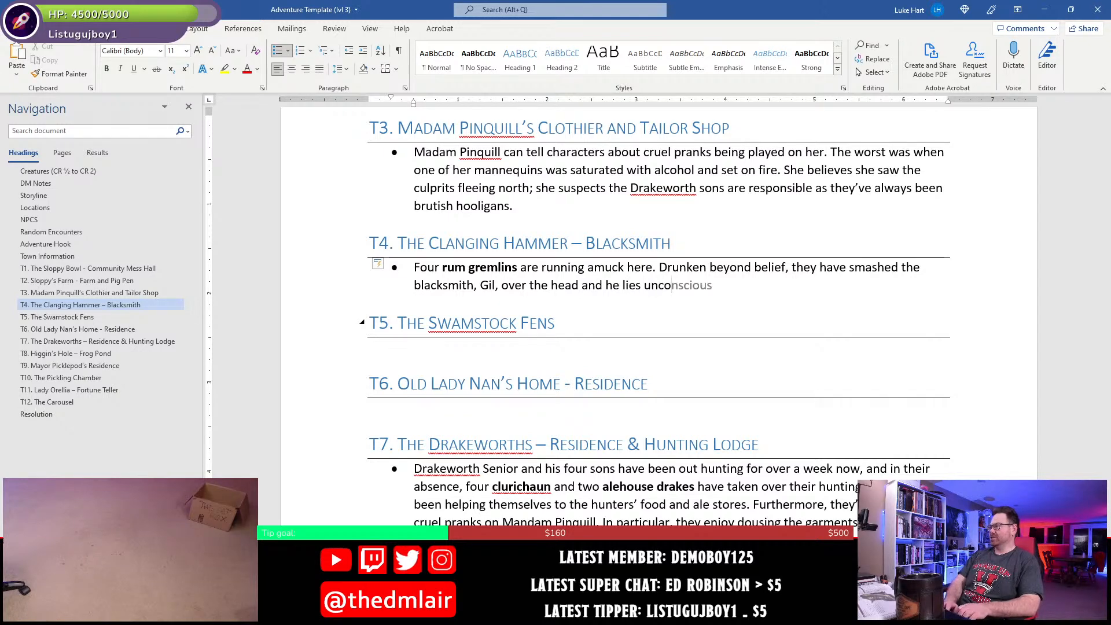
{"action": "key", "text": "Tab"}
{"action": "type", "text": "in his room"}
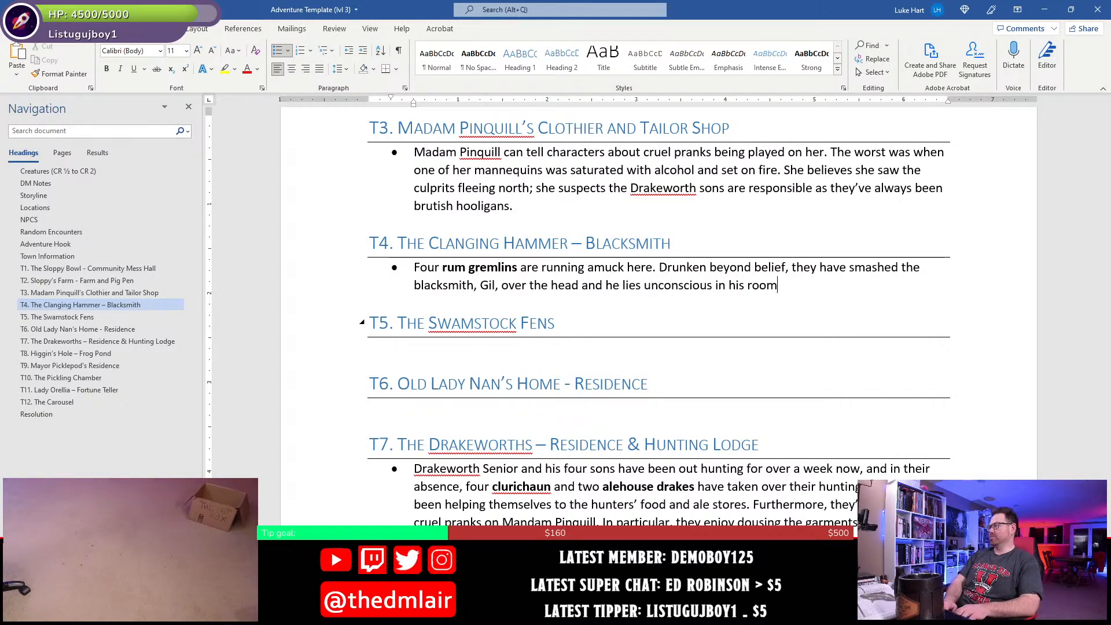
{"action": "type", "text": "."}
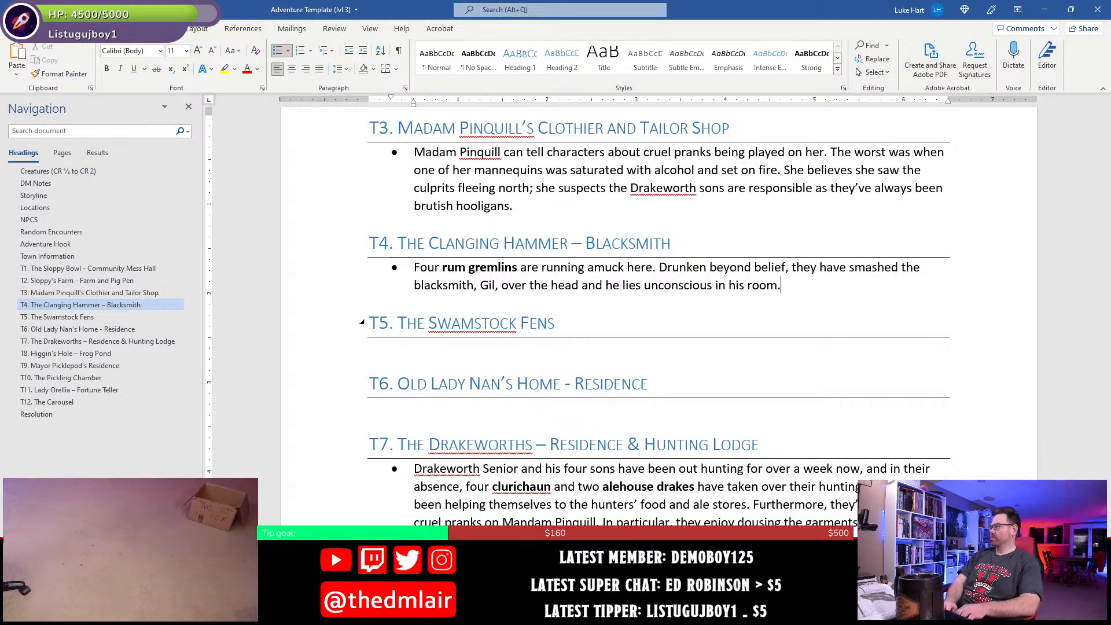
- Add the sentence "Now that they have the run of the place, they're drinking up all his ale." to the T4 bullet
{"action": "type", "text": "Now that they"}
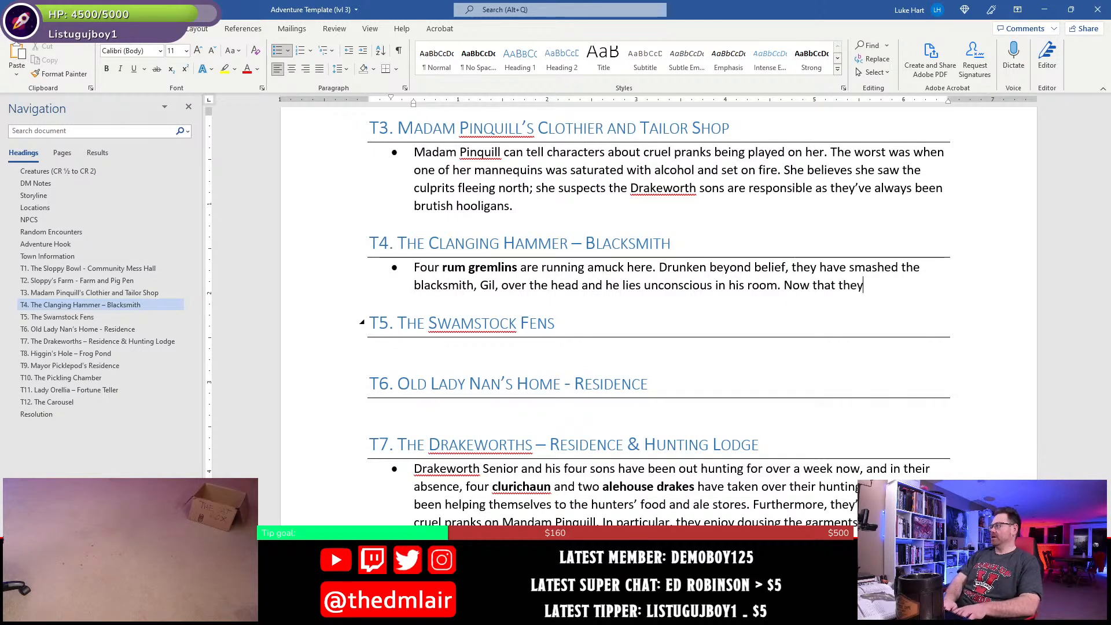
{"action": "type", "text": " have the run of th"}
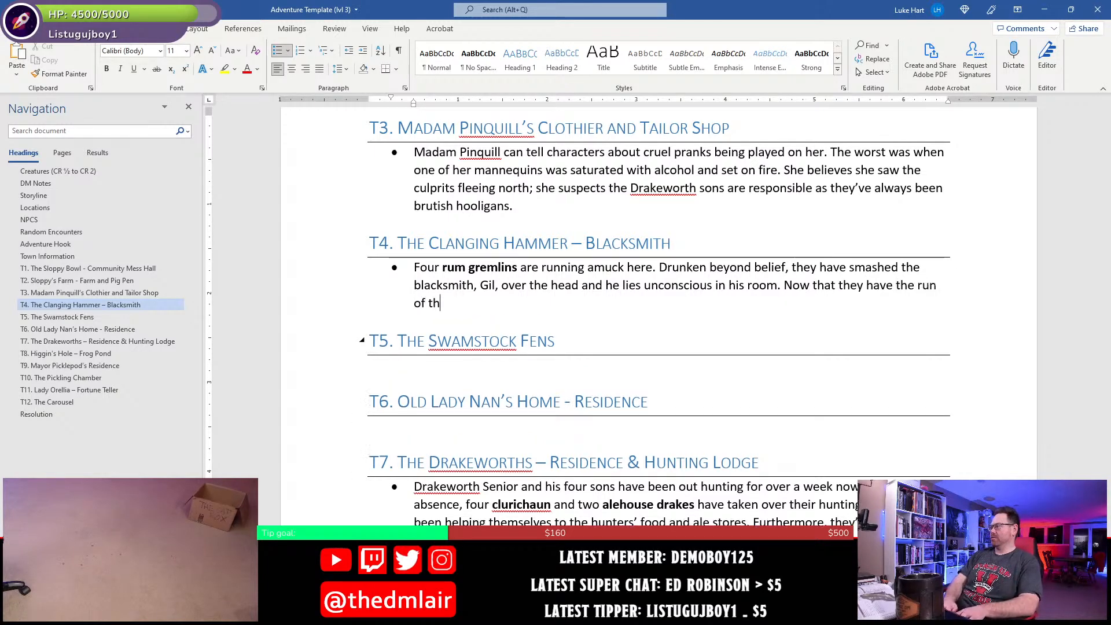
{"action": "type", "text": "e place, th"}
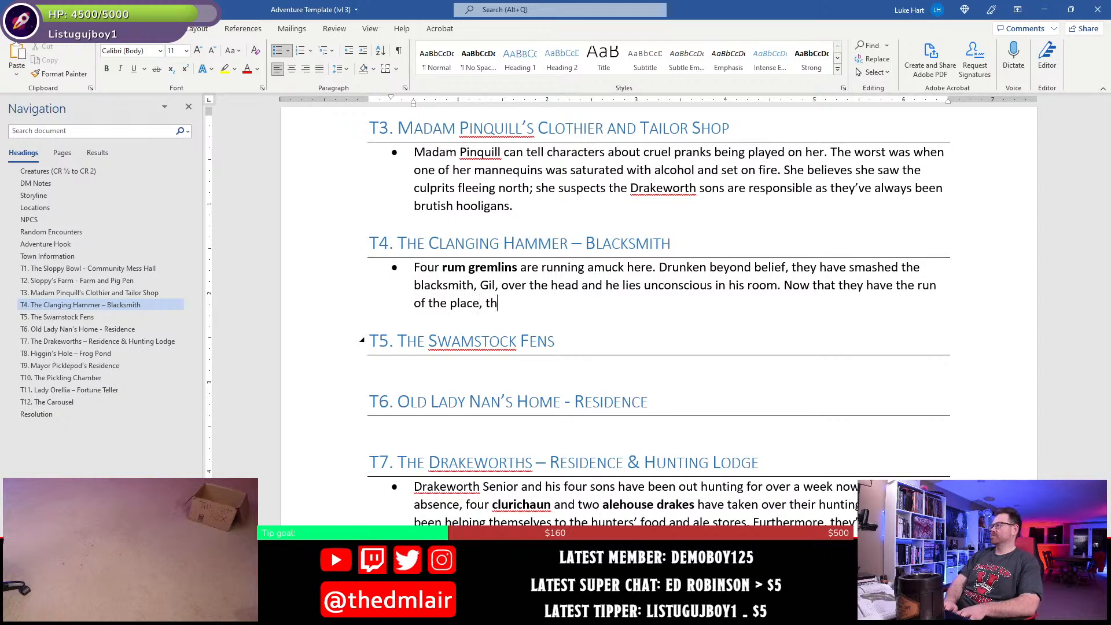
{"action": "type", "text": "ey're drink"}
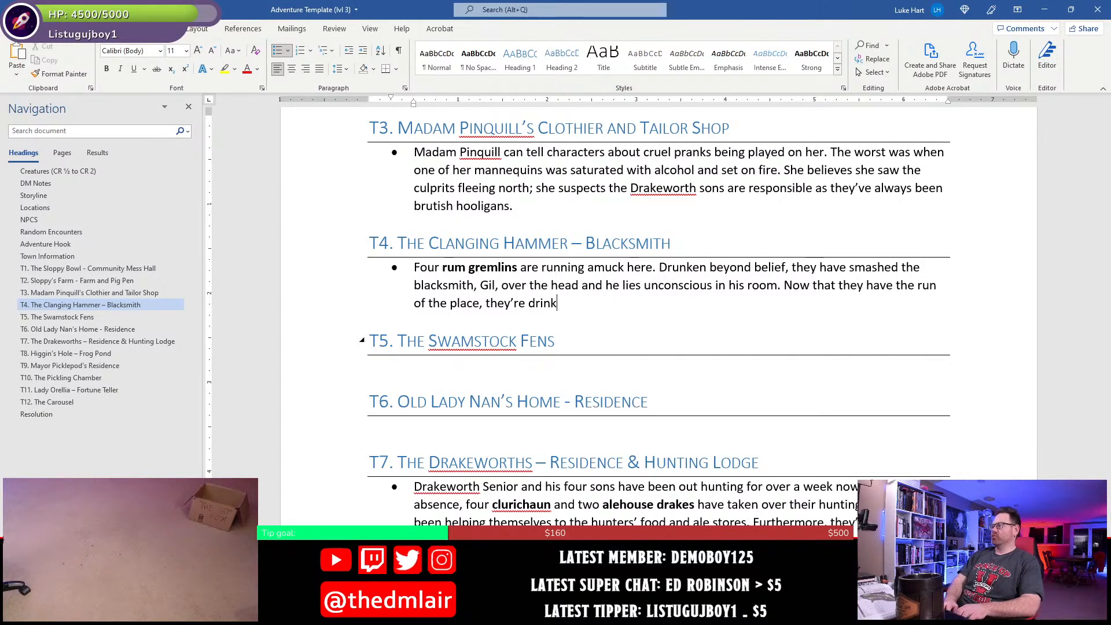
{"action": "type", "text": "ing up all his ale."}
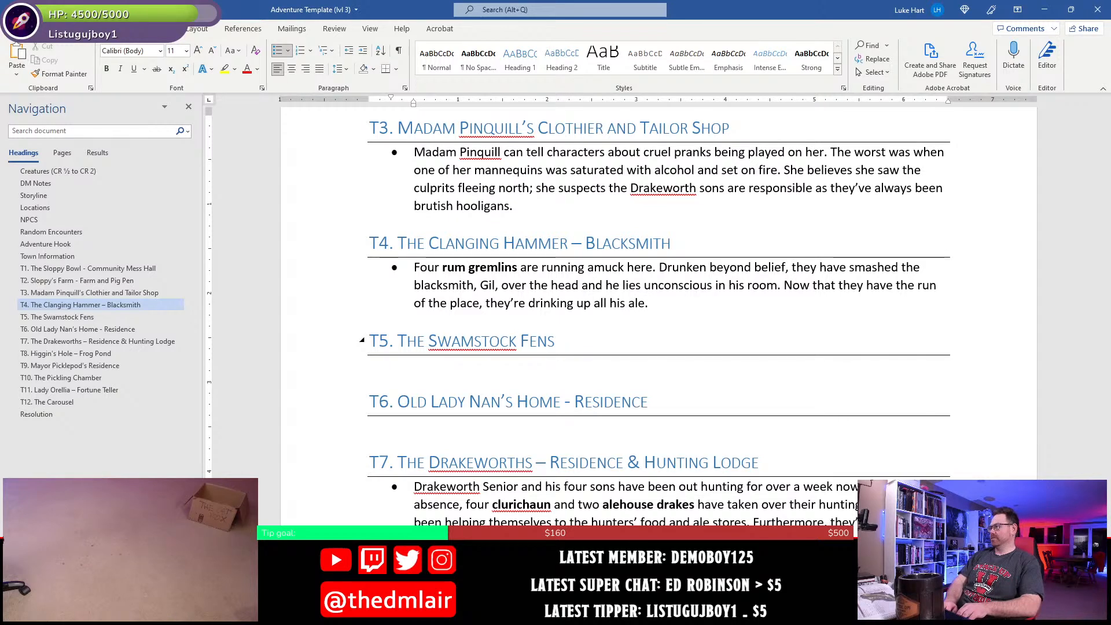
- Extend the sentence about the ale with a dash and "which Gil had quite a bit of."
{"action": "key", "text": "BackSpace"}
{"action": "type", "text": "--whi"}
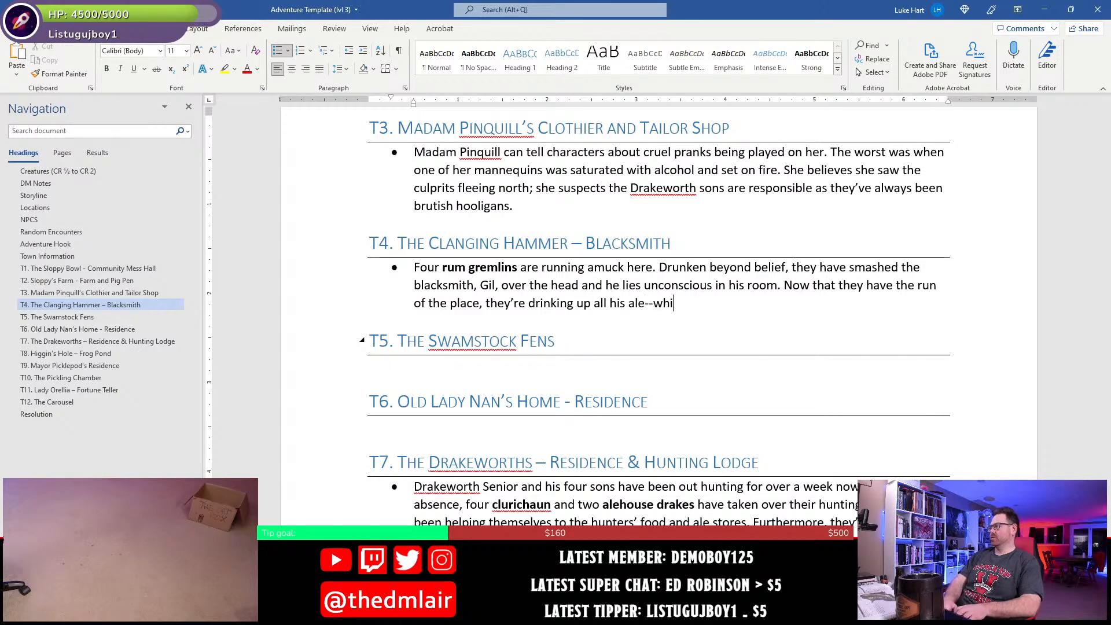
{"action": "type", "text": "ch Gil had "}
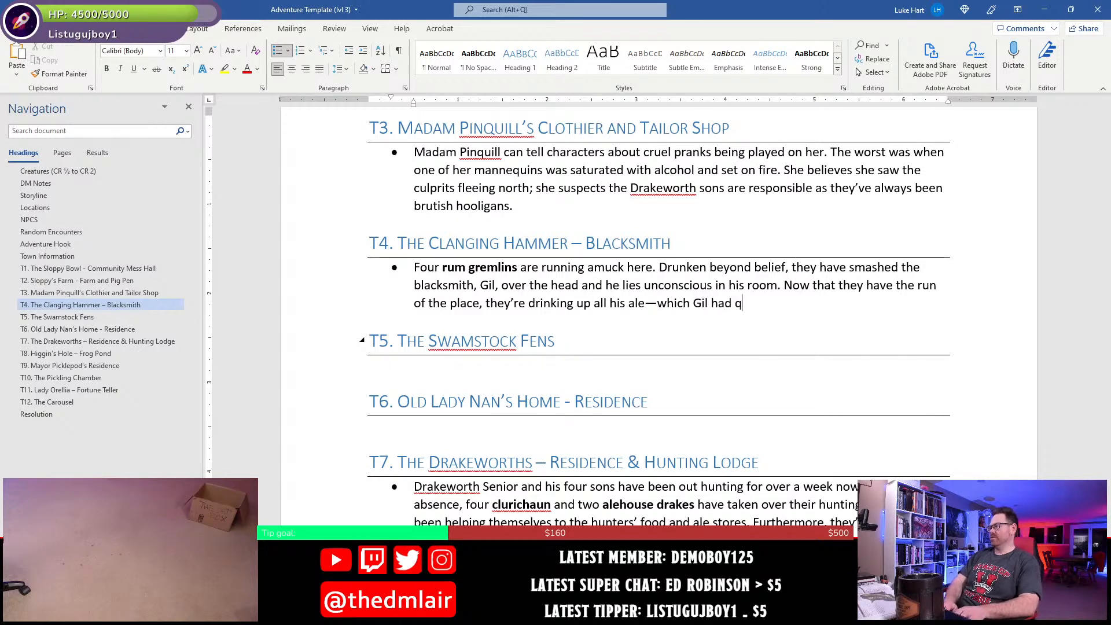
{"action": "type", "text": "quite a g"}
{"action": "key", "text": "BackSpace"}
{"action": "type", "text": "bit of."}
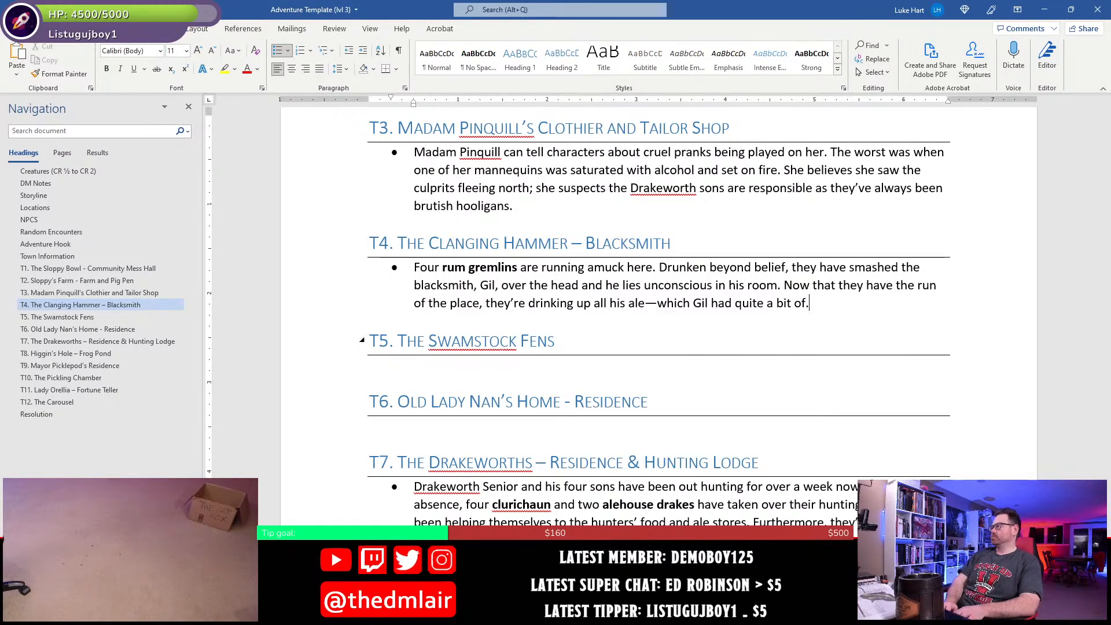
{"action": "type", "text": " Previously, "}
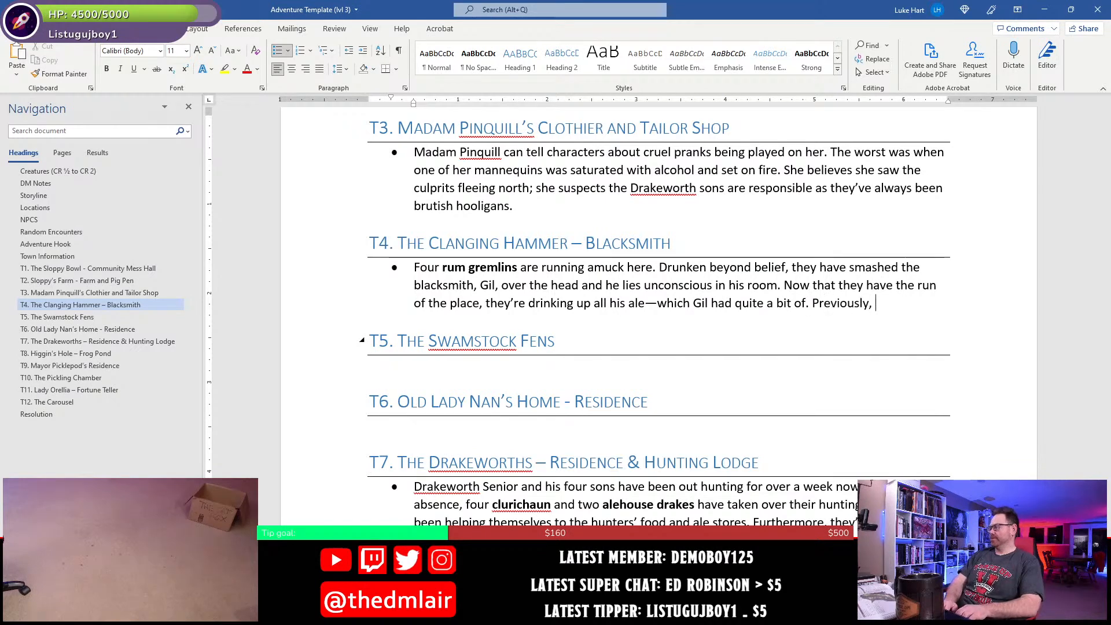
{"action": "type", "text": "they hel"}
- Start a new sentence in the T4 bullet with "Previously, they stole parts from the smith"
{"action": "key", "text": "BackSpace"}
{"action": "key", "text": "BackSpace"}
{"action": "key", "text": "BackSpace"}
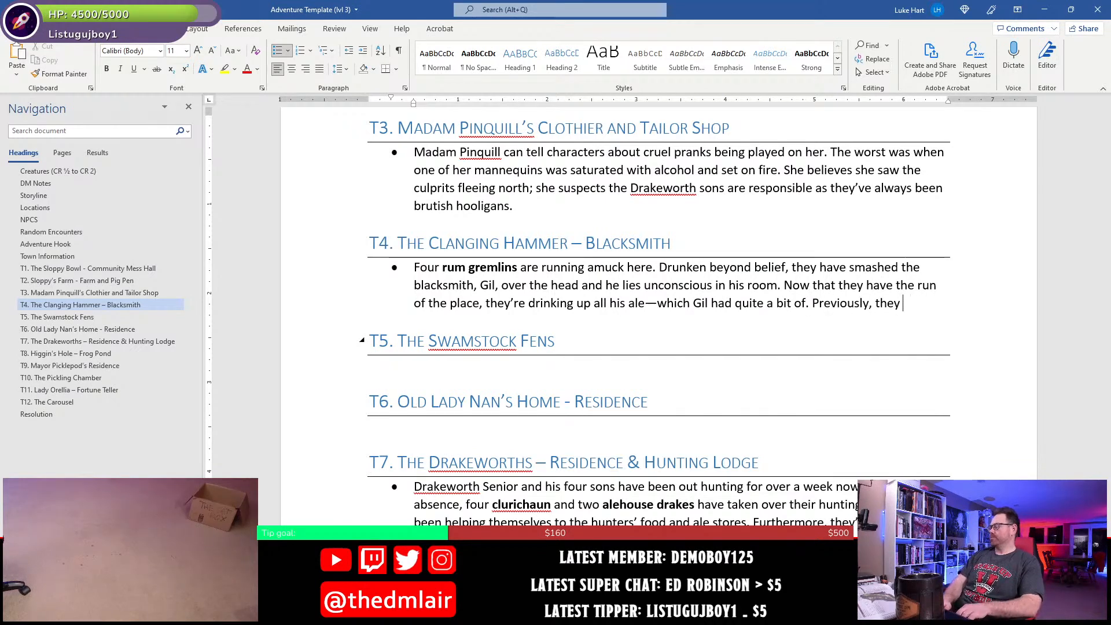
{"action": "type", "text": "stole parts"}
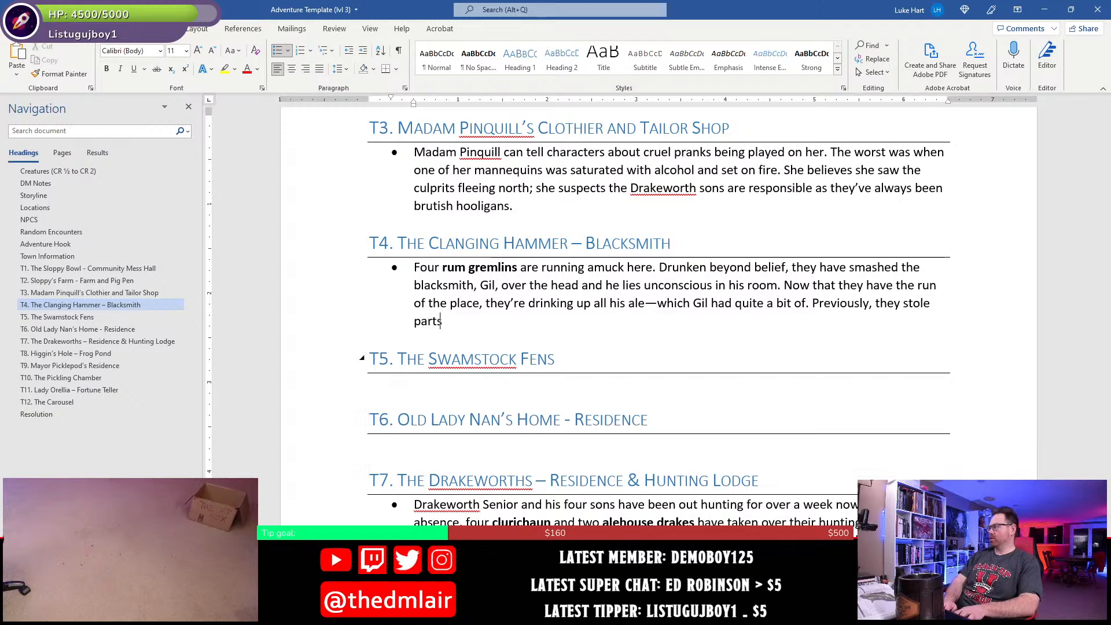
{"action": "type", "text": " from the smith"}
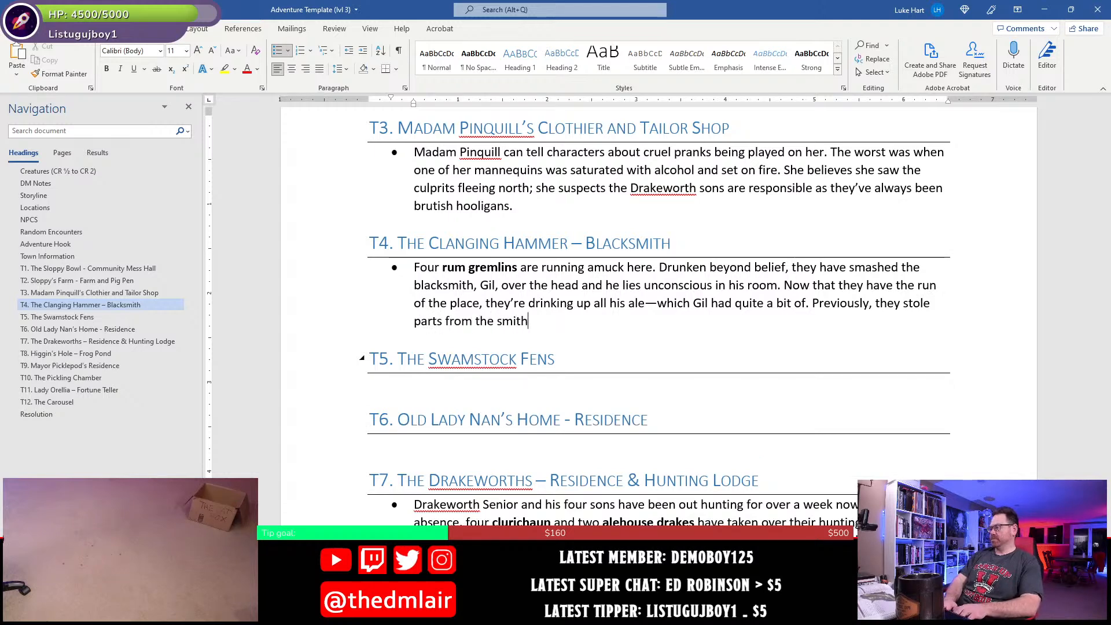
{"action": "type", "text": " and gave"}
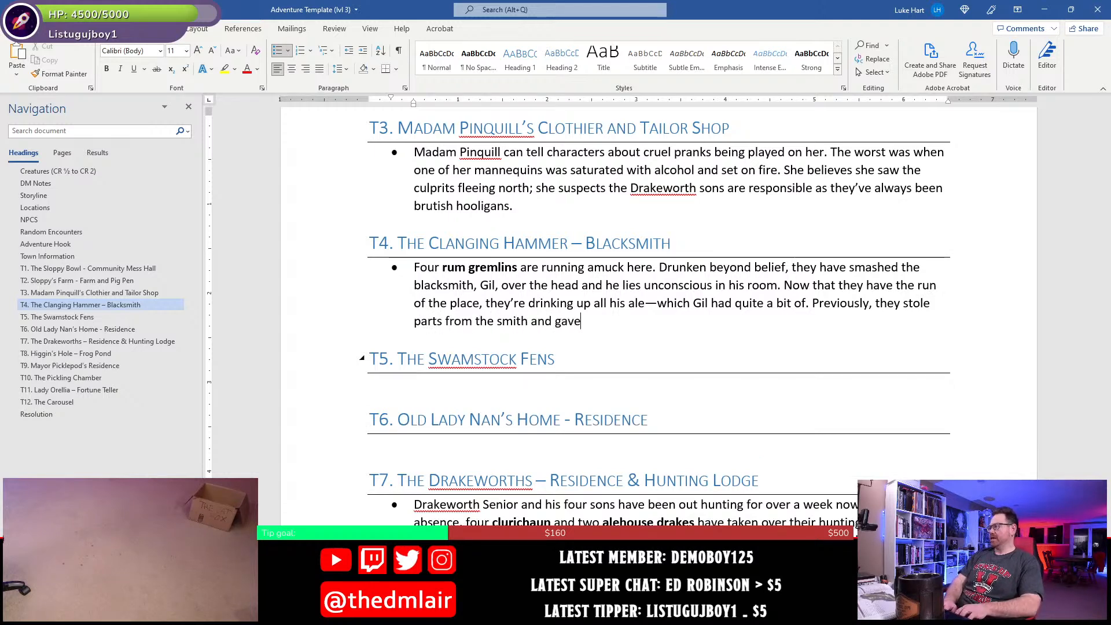
{"action": "type", "text": " them to the other ru"}
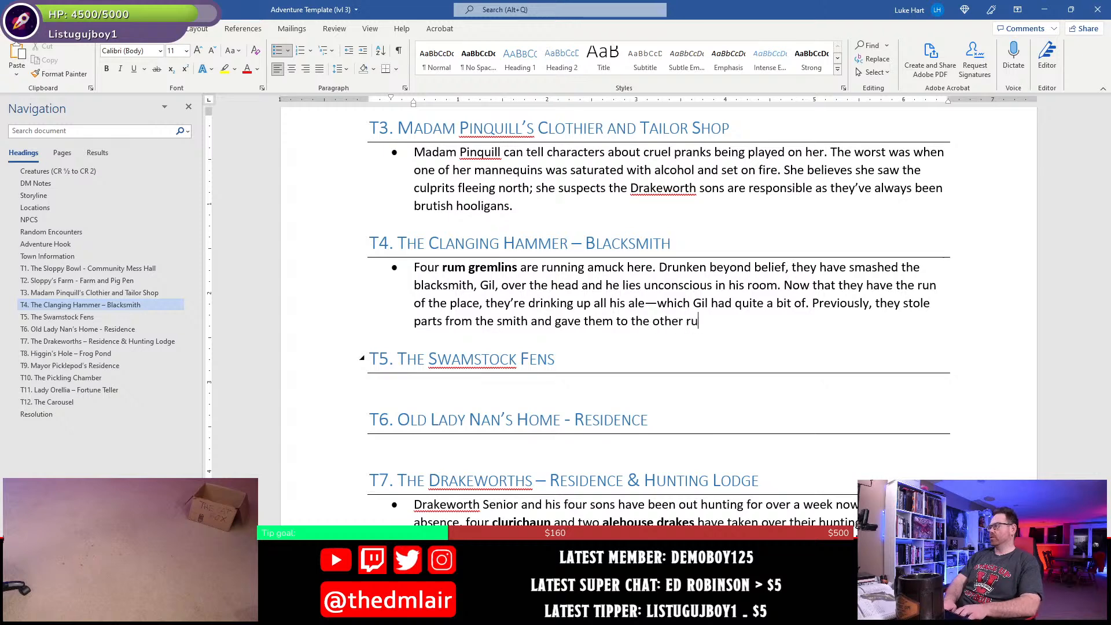
{"action": "type", "text": "m gremlin"}
- Continue the sentence about the stolen parts with "and gave them to the other rum gremlins in the Sloppy Bowl"
{"action": "key", "text": "BackSpace"}
{"action": "key", "text": "BackSpace"}
{"action": "key", "text": "BackSpace"}
{"action": "key", "text": "BackSpace"}
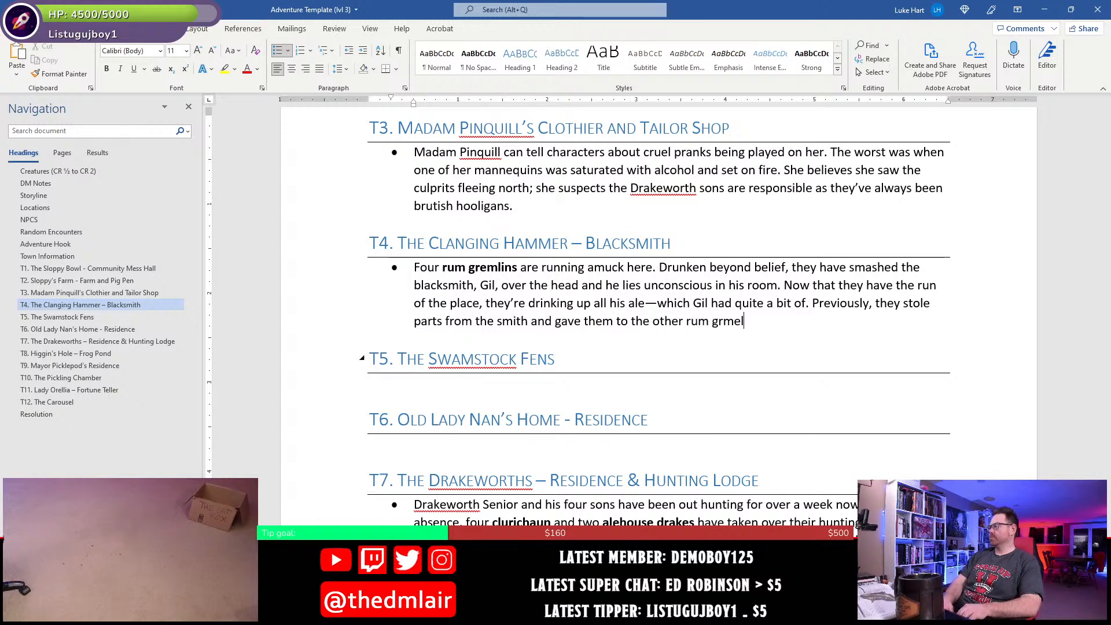
{"action": "type", "text": "mlins in "}
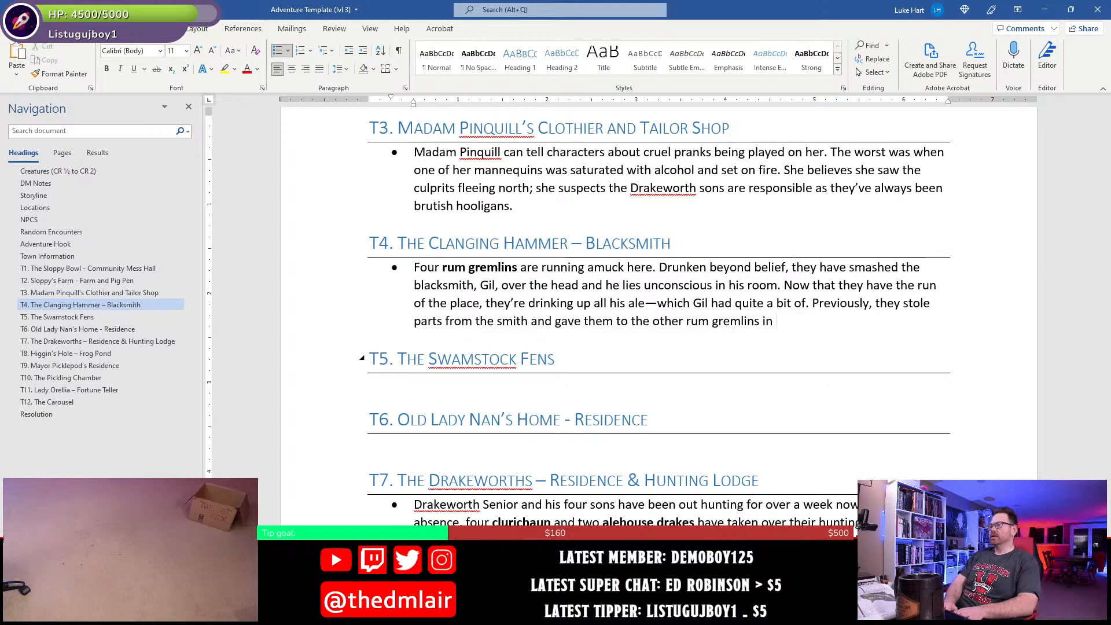
{"action": "type", "text": "the Sloppy"}
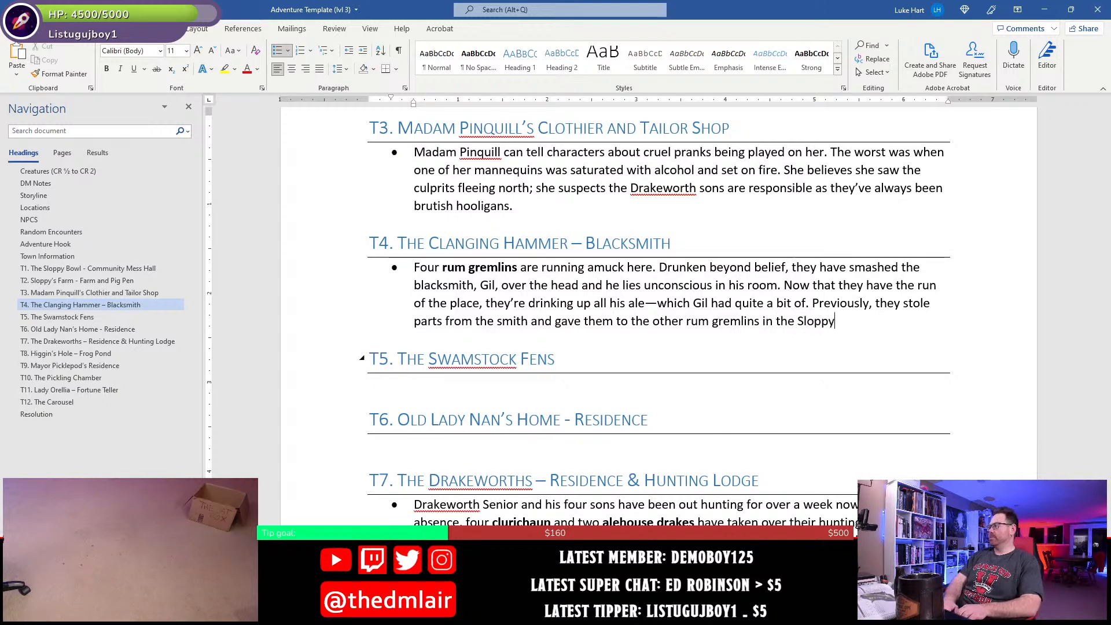
{"action": "type", "text": " Bowl to help th"}
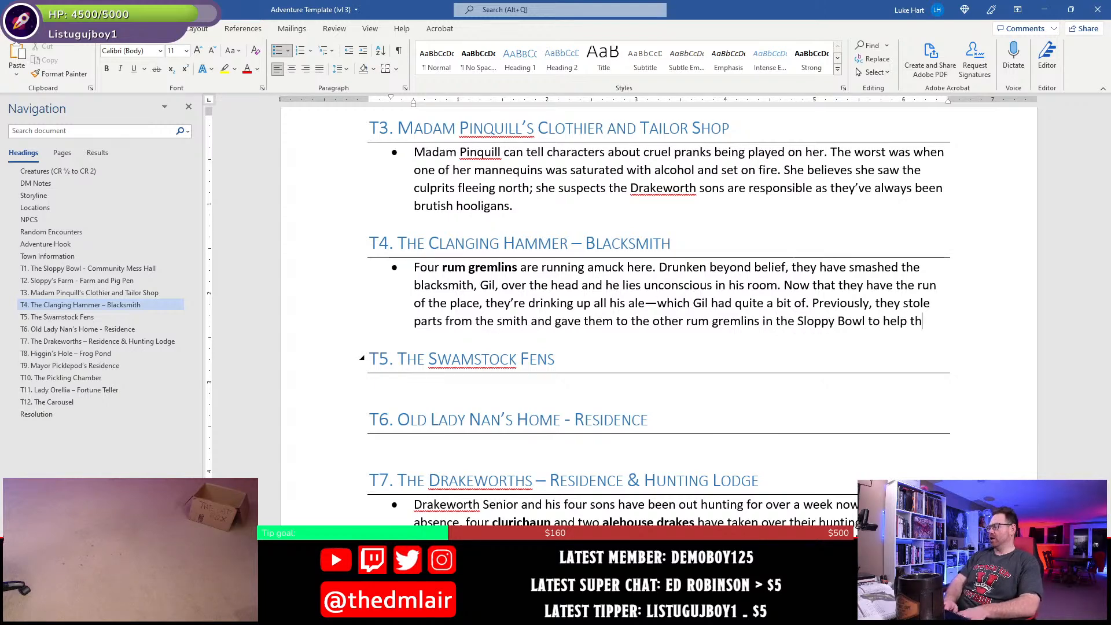
{"action": "type", "text": "em create their "}
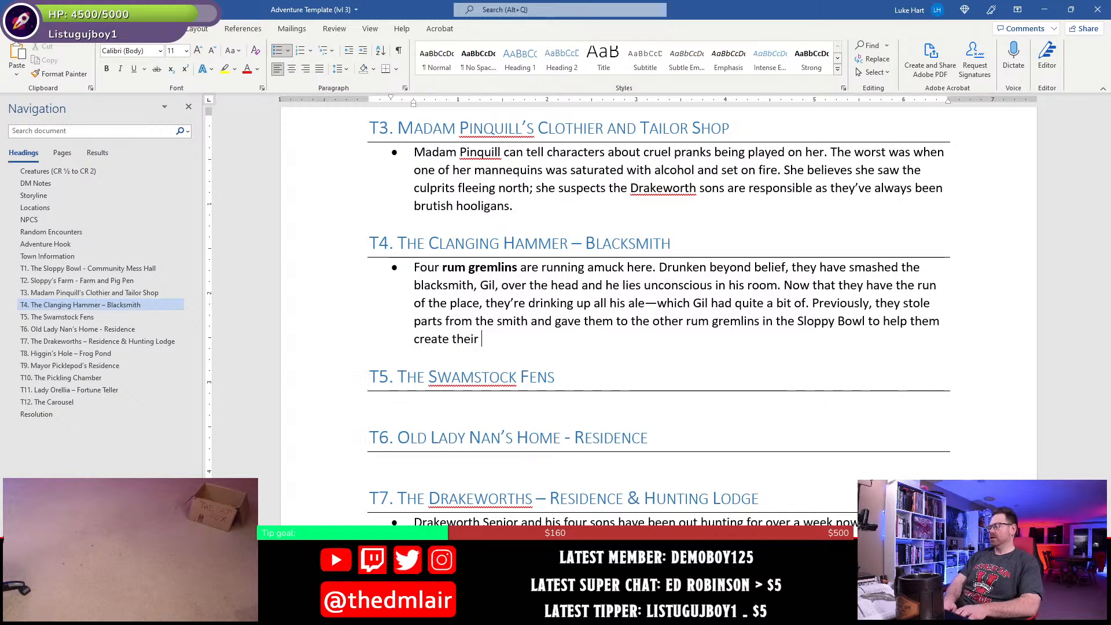
{"action": "type", "text": "K"}
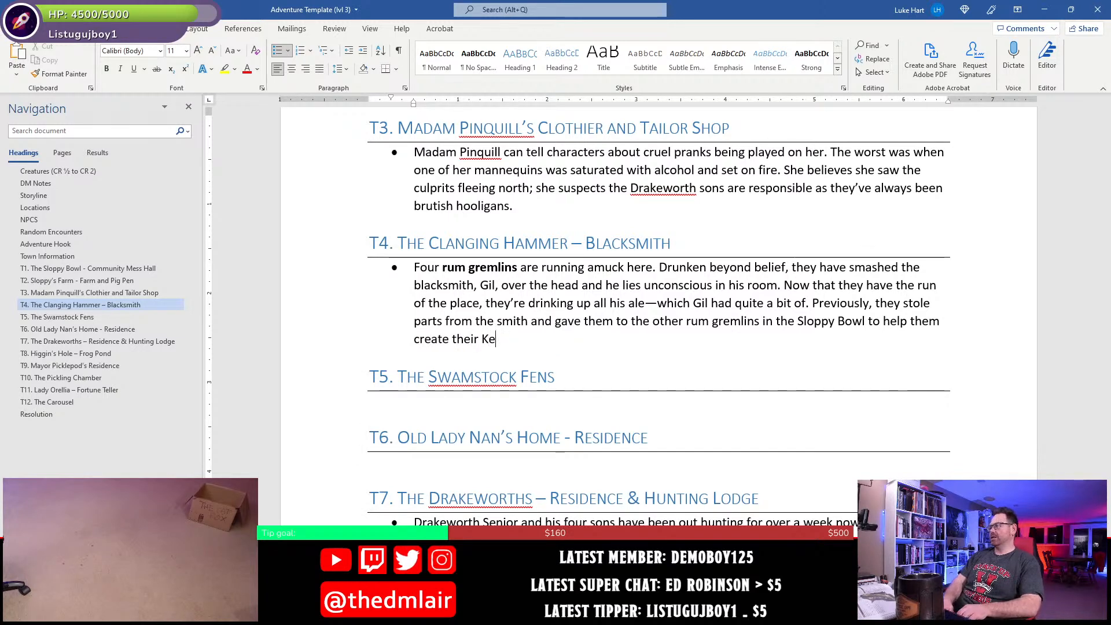
- Finish the T4 bullet with "to help them create their keg golem." and save the document
{"action": "key", "text": "BackSpace"}
{"action": "type", "text": "keg golb"}
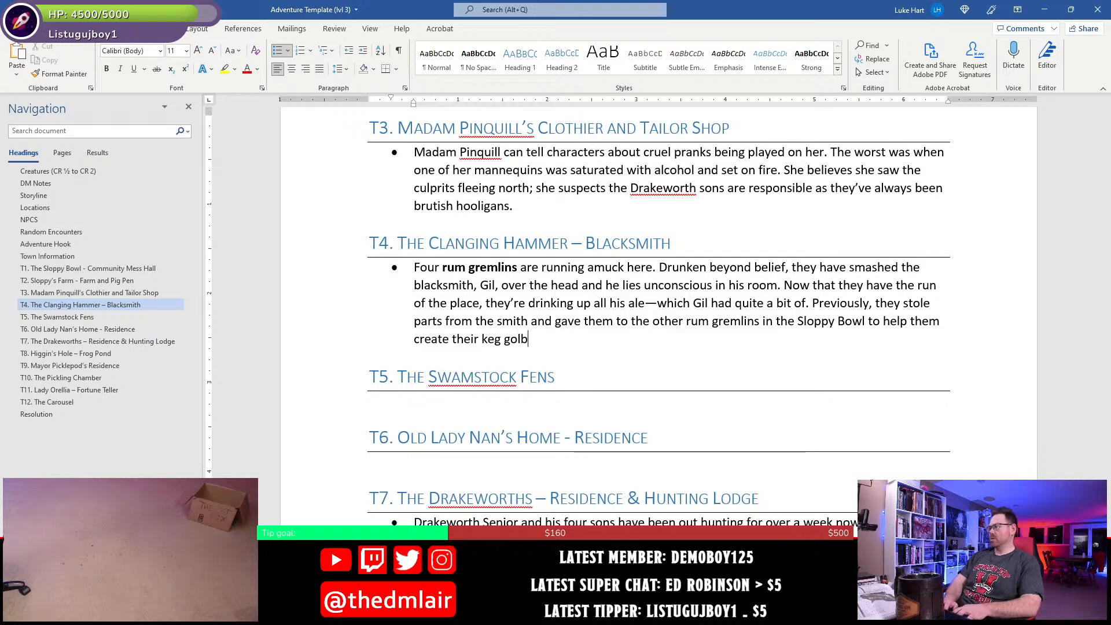
{"action": "key", "text": "BackSpace"}
{"action": "type", "text": "em."}
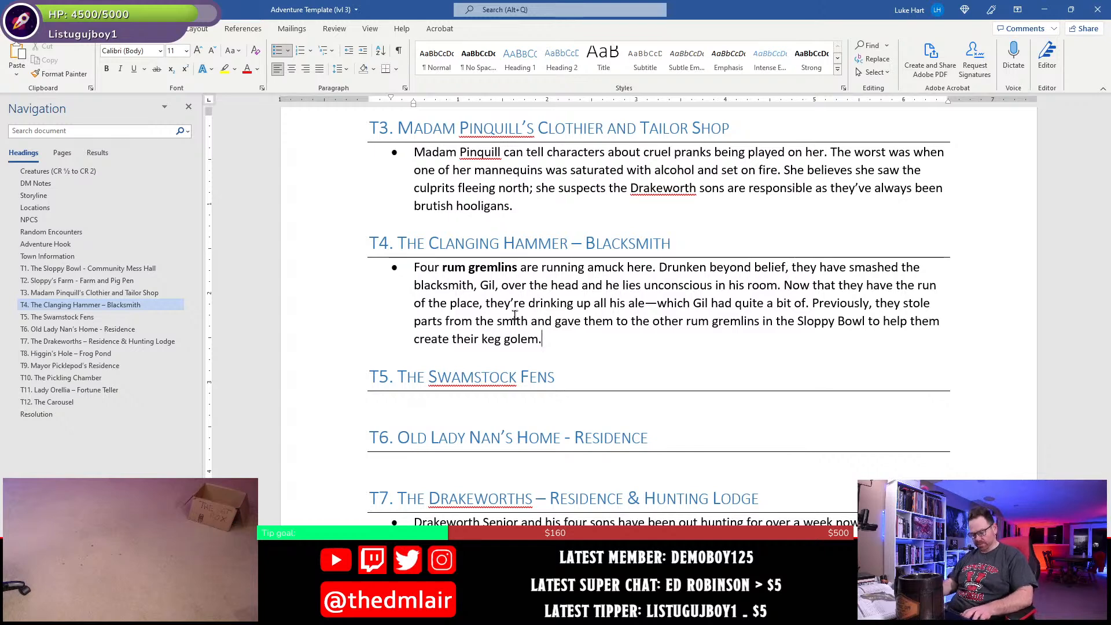
{"action": "key", "text": "ctrl+s"}
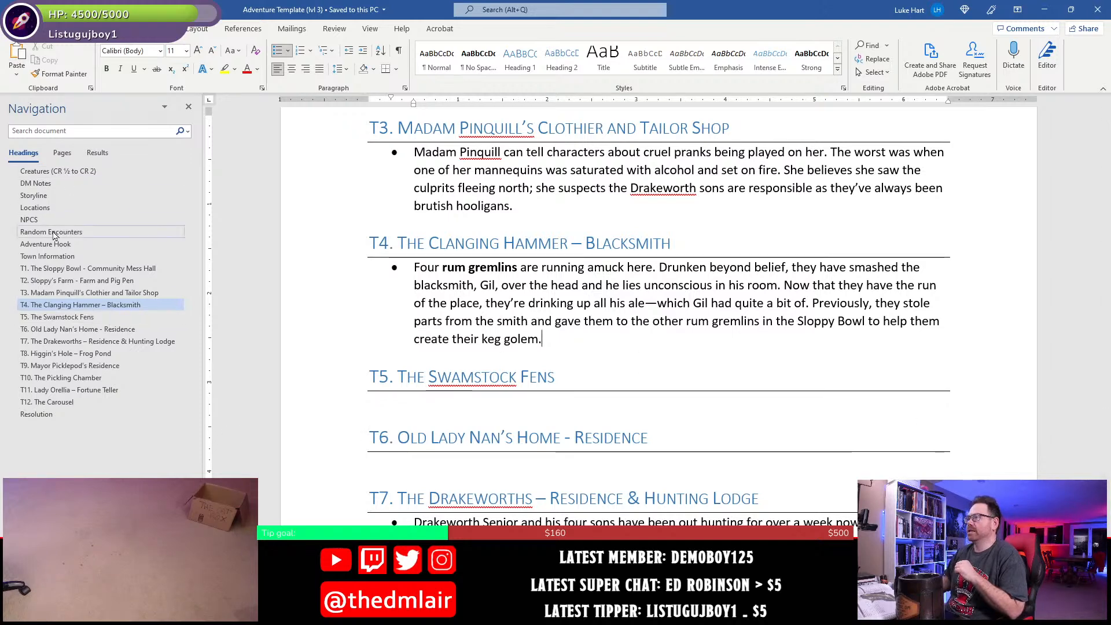
- Go to the Creatures section and check the clurichaun entries in the Encounters table
{"action": "left_click", "coordinate": [45, 169]}
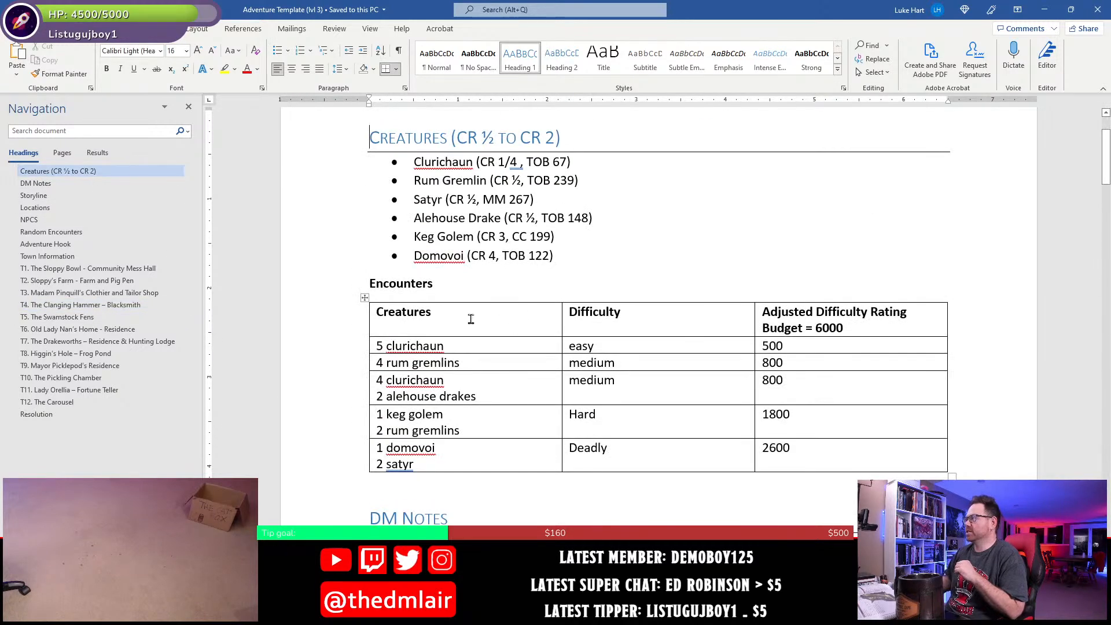
{"action": "double_click", "coordinate": [457, 377]}
{"action": "double_click", "coordinate": [448, 346]}
{"action": "left_click", "coordinate": [503, 339]}
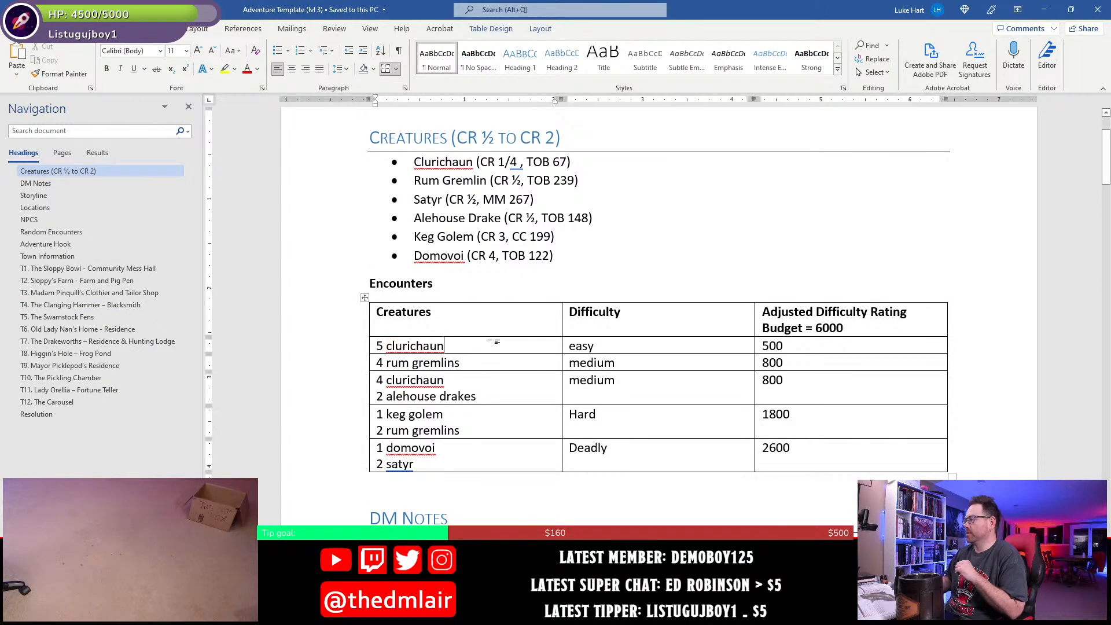
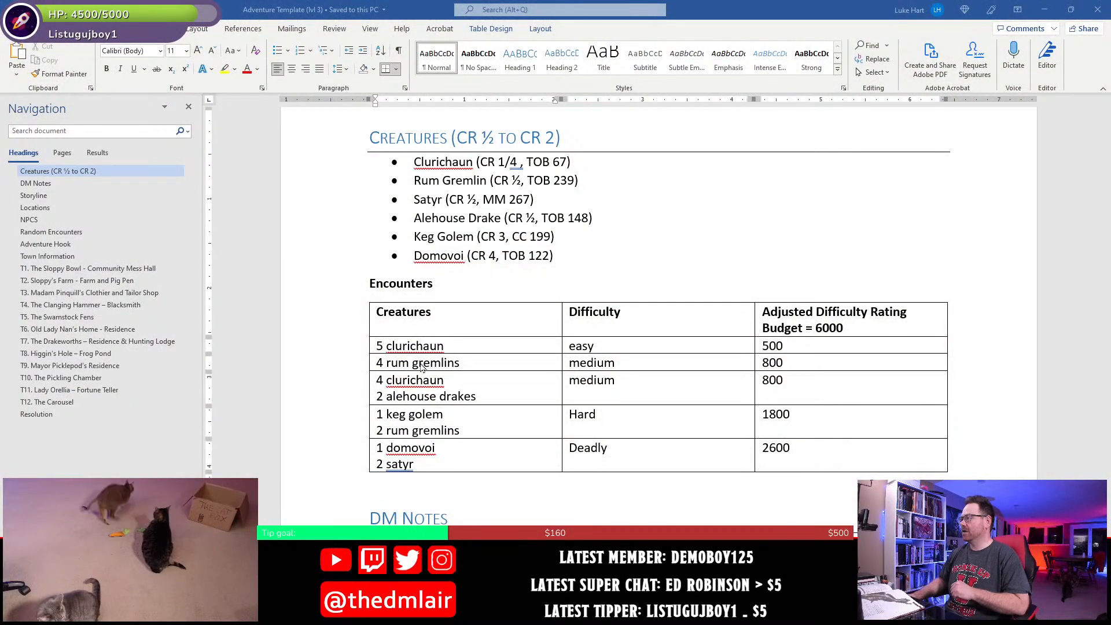
- Copy the "5 clurichaun" entry from the Encounters table and inspect the T11 house on the town map in Photoshop
{"action": "left_click", "coordinate": [453, 346]}
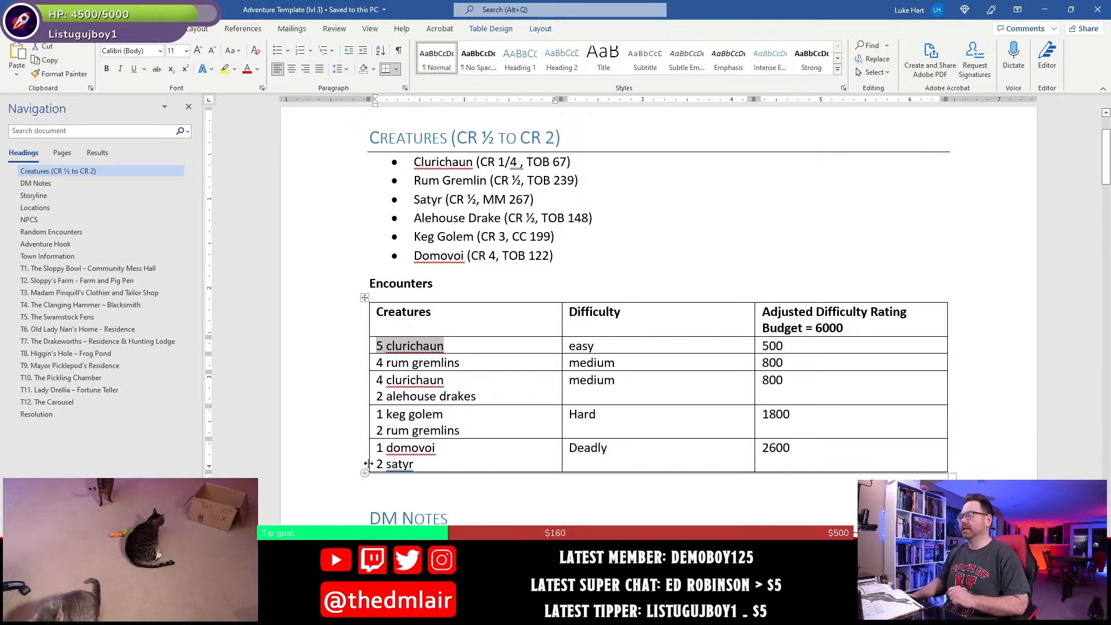
{"action": "key", "text": "alt+Tab"}
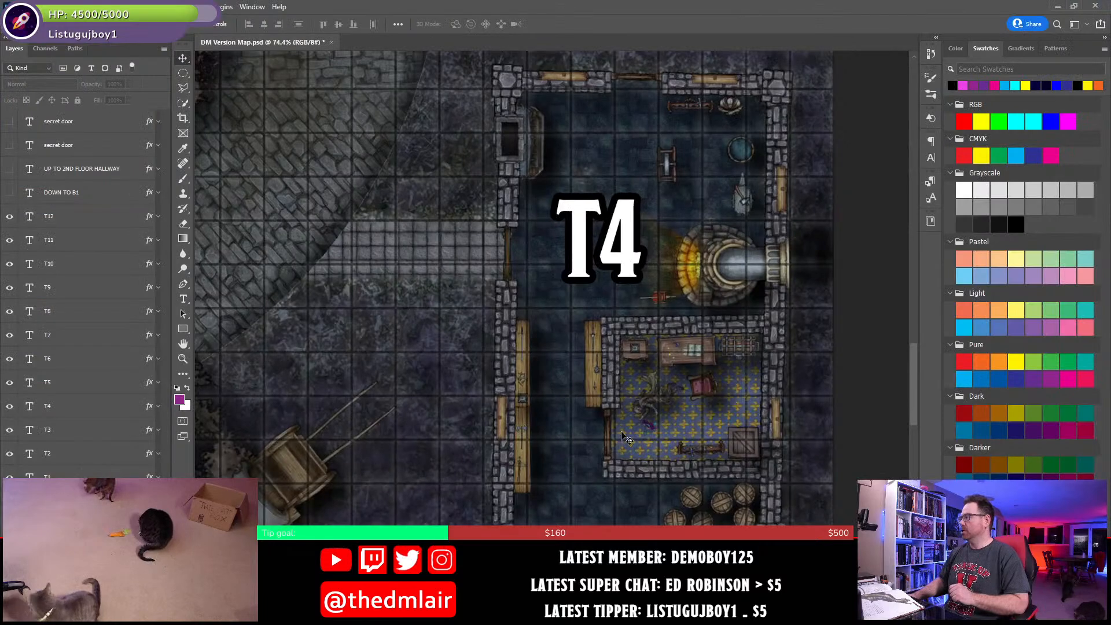
{"action": "scroll", "coordinate": [634, 446], "scroll_direction": "down", "scroll_amount": 6}
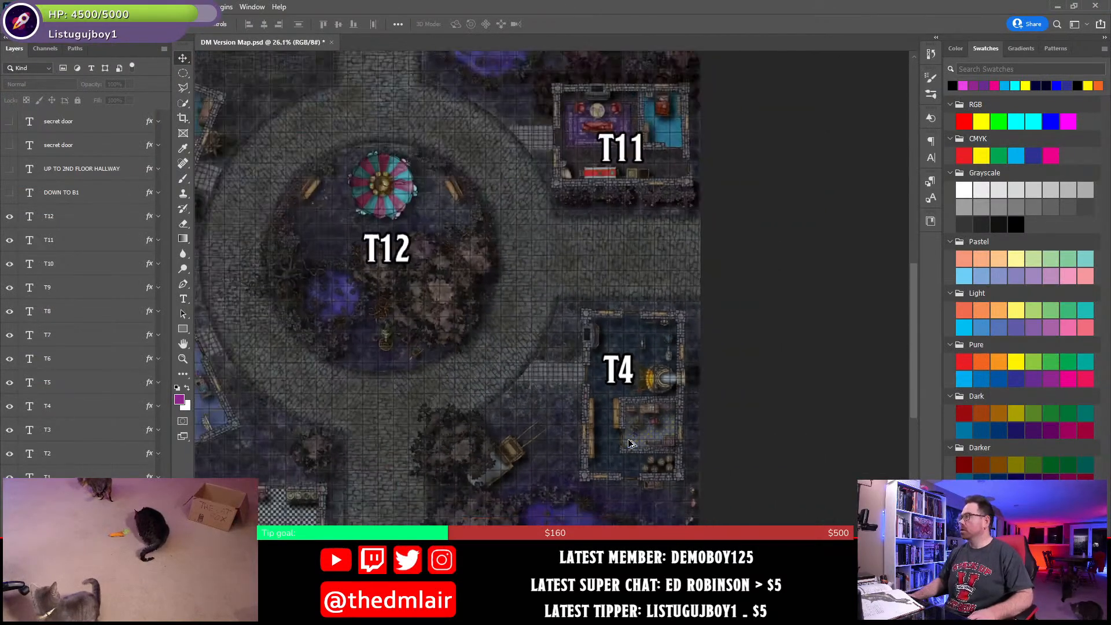
{"action": "left_click_drag", "start_coordinate": [570, 510], "coordinate": [656, 489]}
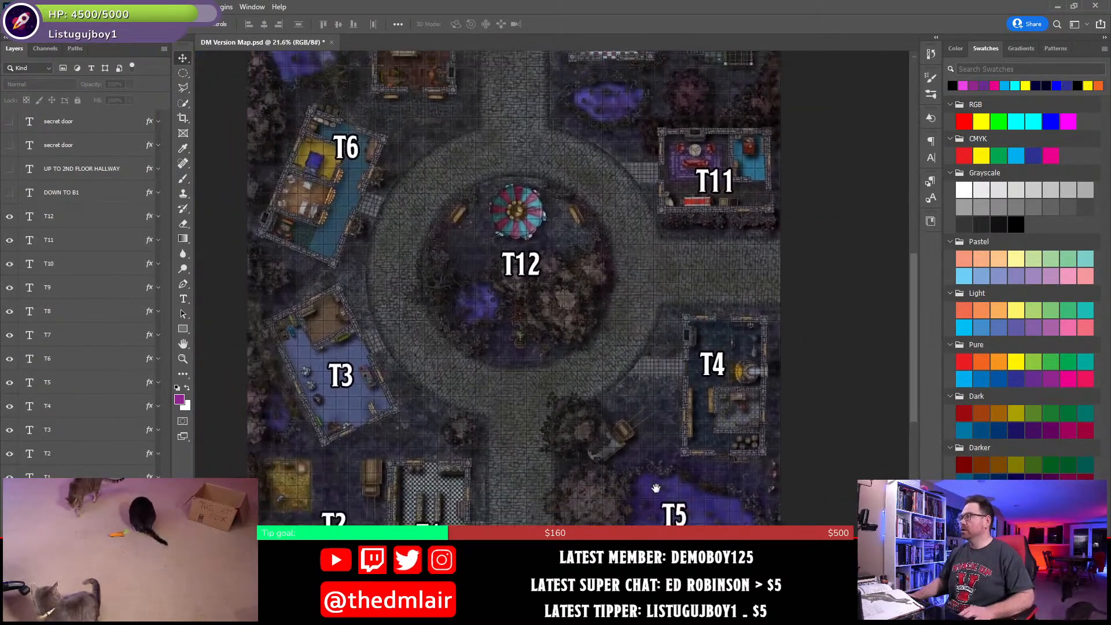
{"action": "left_click_drag", "start_coordinate": [656, 372], "coordinate": [618, 450]}
{"action": "left_click_drag", "start_coordinate": [504, 260], "coordinate": [533, 318]}
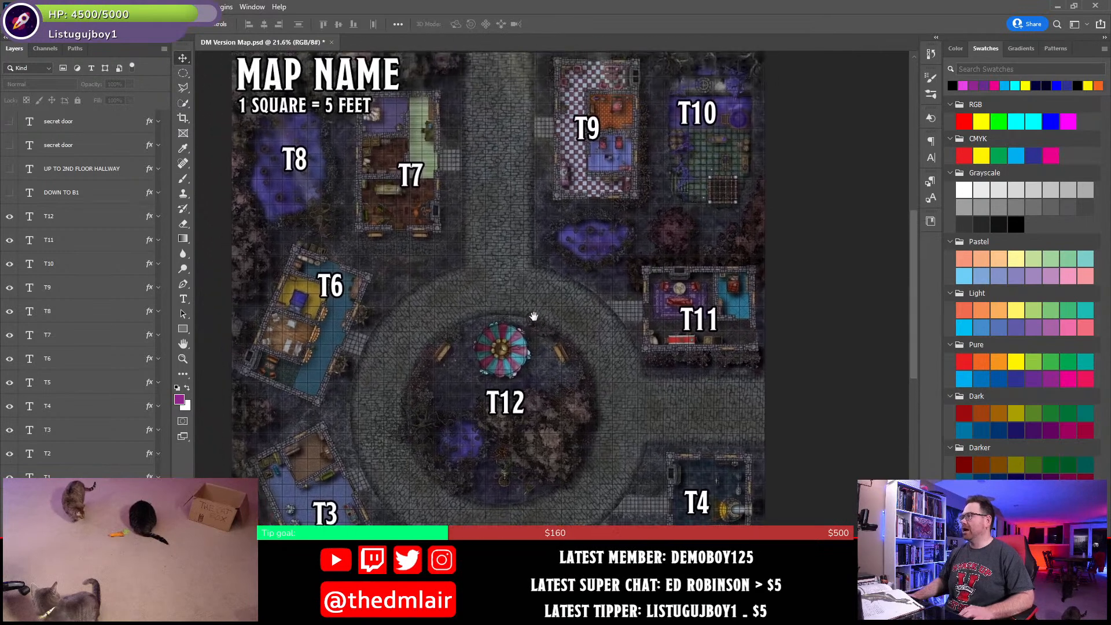
{"action": "left_click_drag", "start_coordinate": [603, 370], "coordinate": [551, 343]}
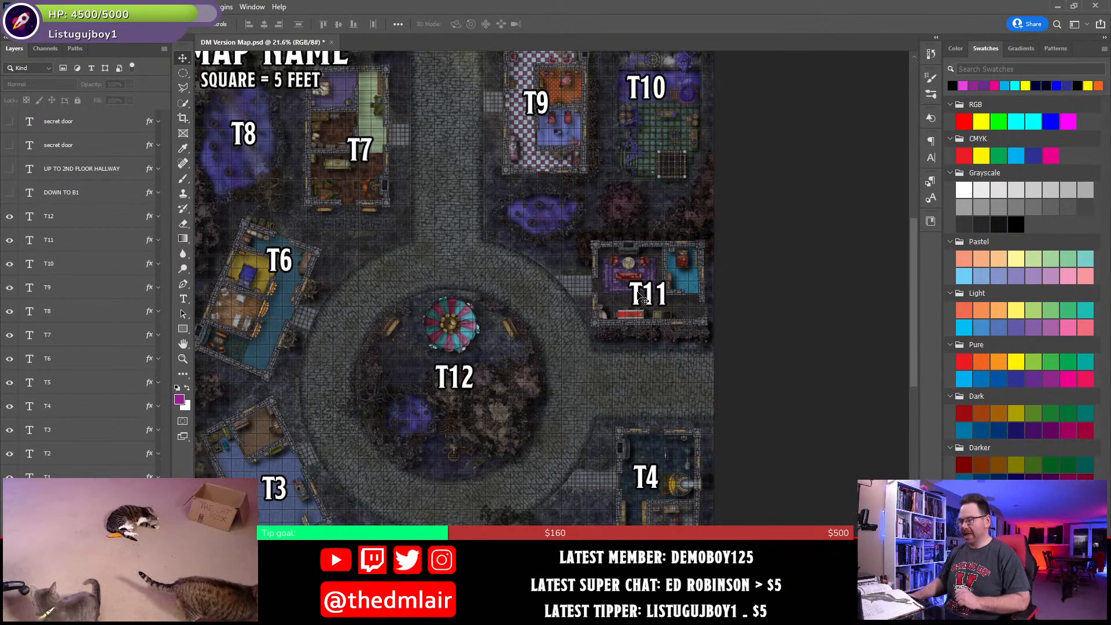
{"action": "scroll", "coordinate": [641, 298], "scroll_direction": "up", "scroll_amount": 4}
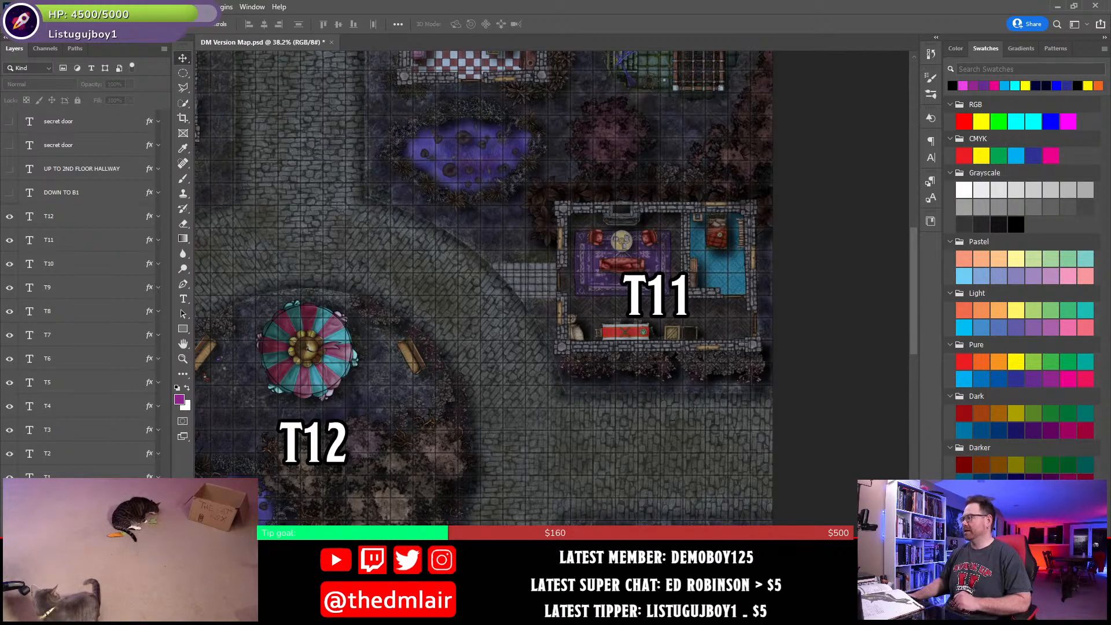
- Return to the Word document and paste "5 clurichaun" directly beneath the T11 Lady Orellia heading, without a blank line between
{"action": "key", "text": "alt+Tab"}
{"action": "left_click", "coordinate": [1099, 6]}
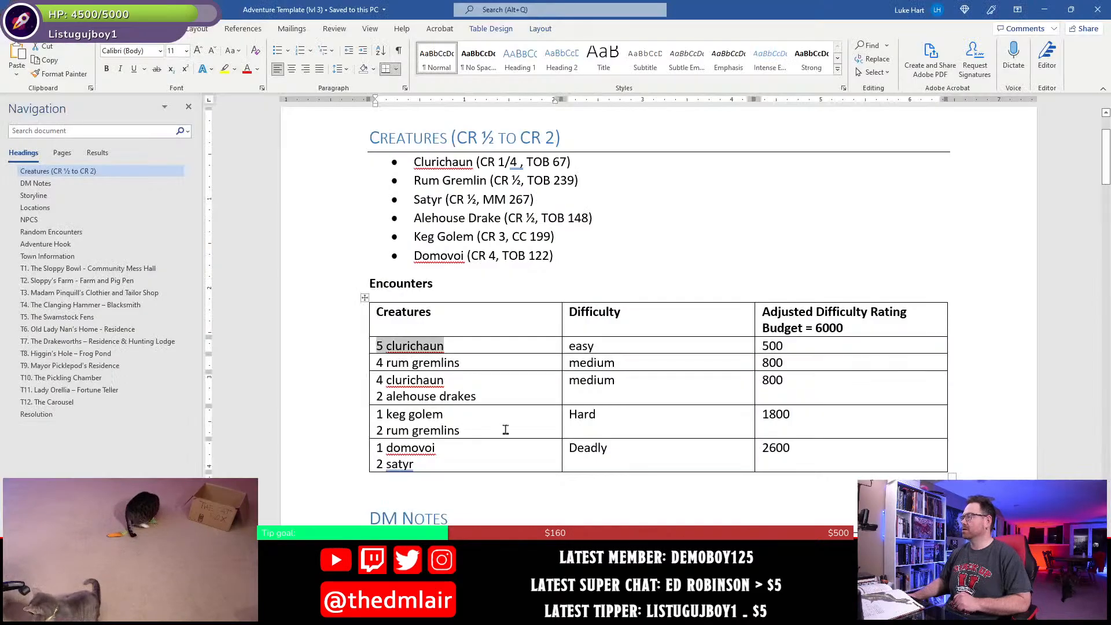
{"action": "left_click", "coordinate": [69, 390]}
{"action": "scroll", "coordinate": [448, 327], "scroll_direction": "up", "scroll_amount": 4}
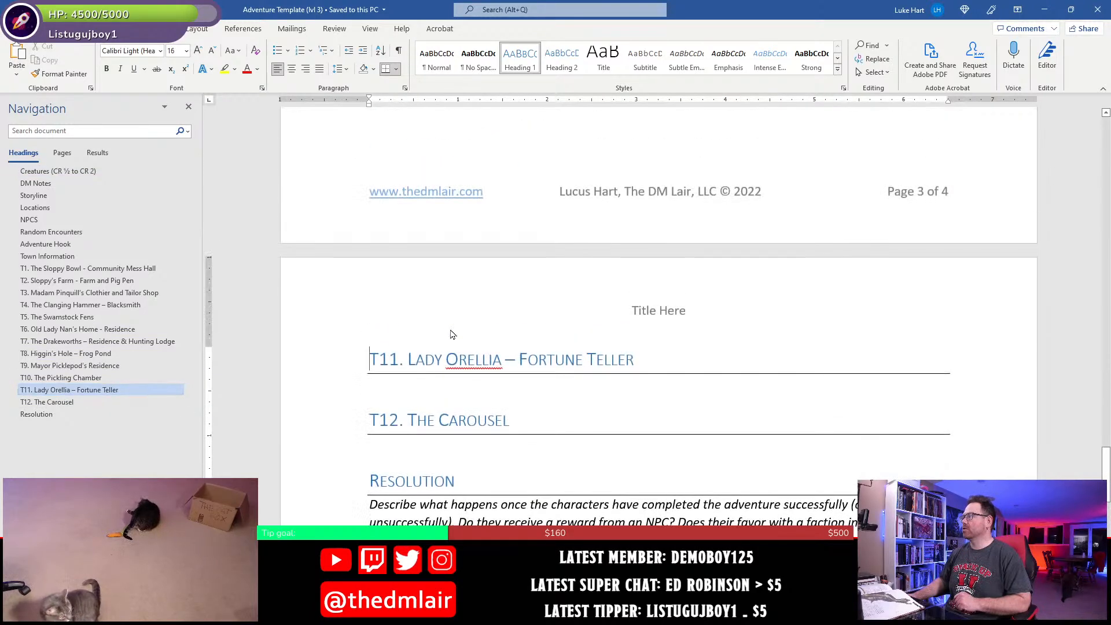
{"action": "left_click", "coordinate": [439, 384]}
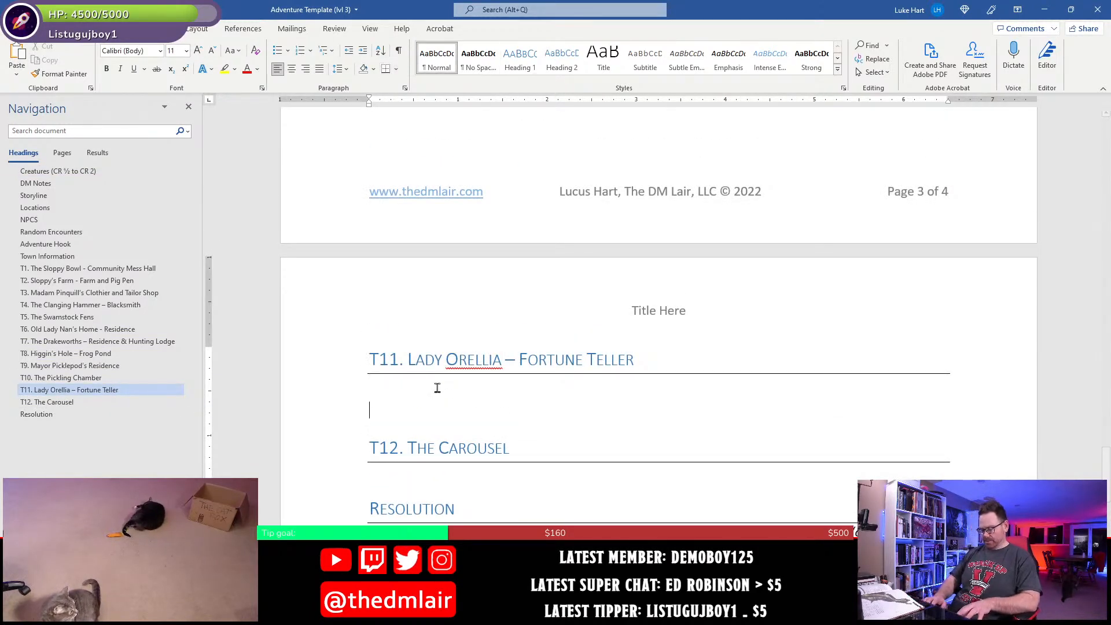
{"action": "type", "text": "5 clurichaun"}
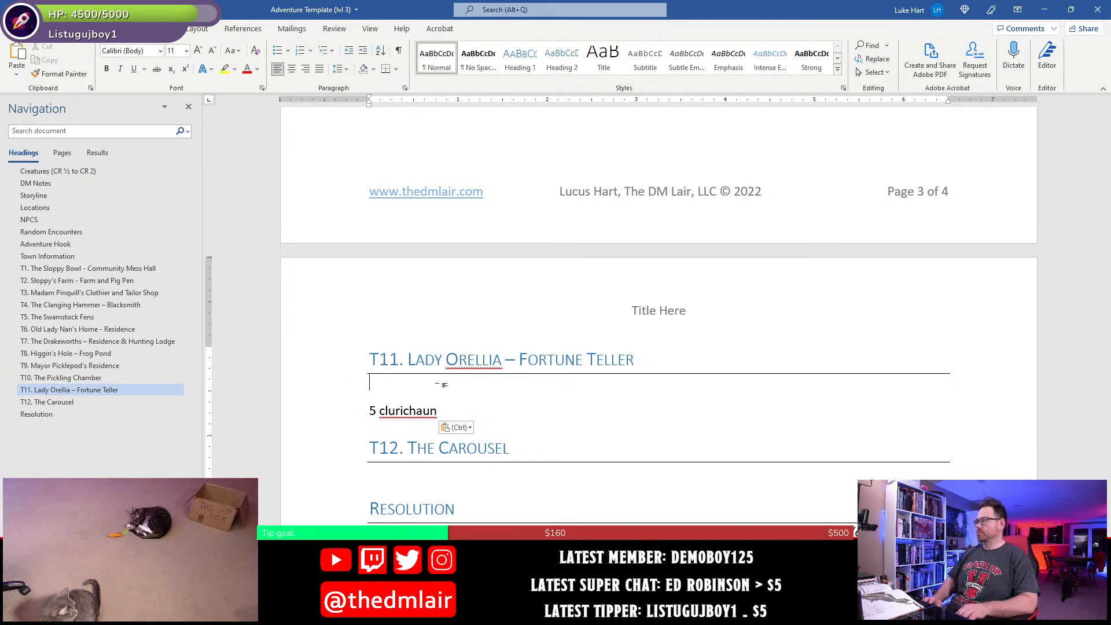
{"action": "key", "text": "Delete"}
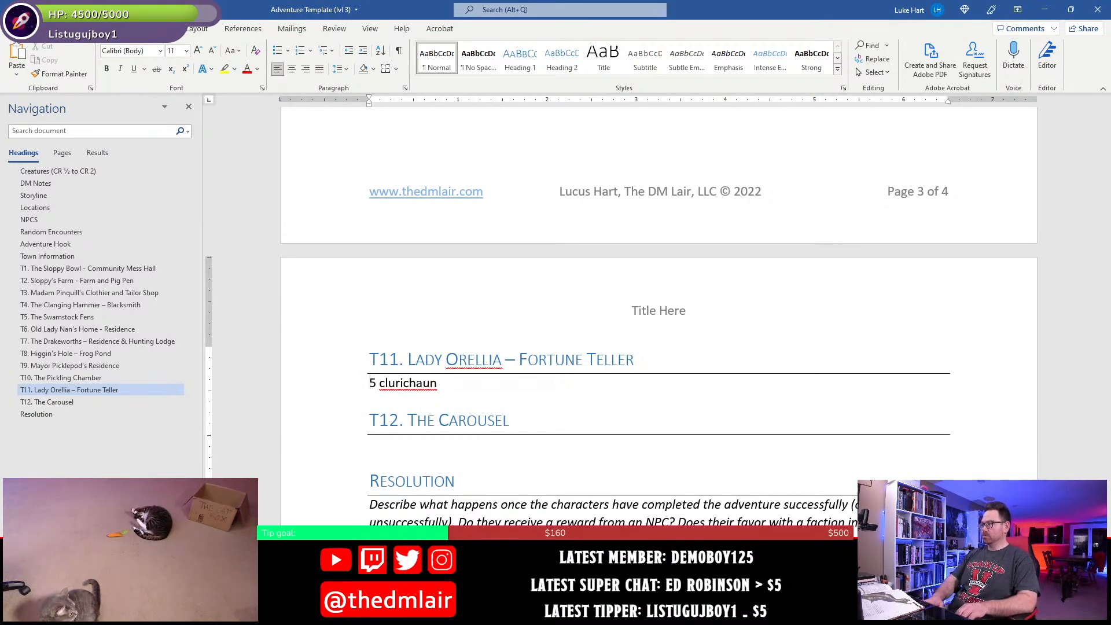
- Turn the pasted T11 line into a bullet and replace the number with "Five inebriated"
{"action": "type", "text": "* "}
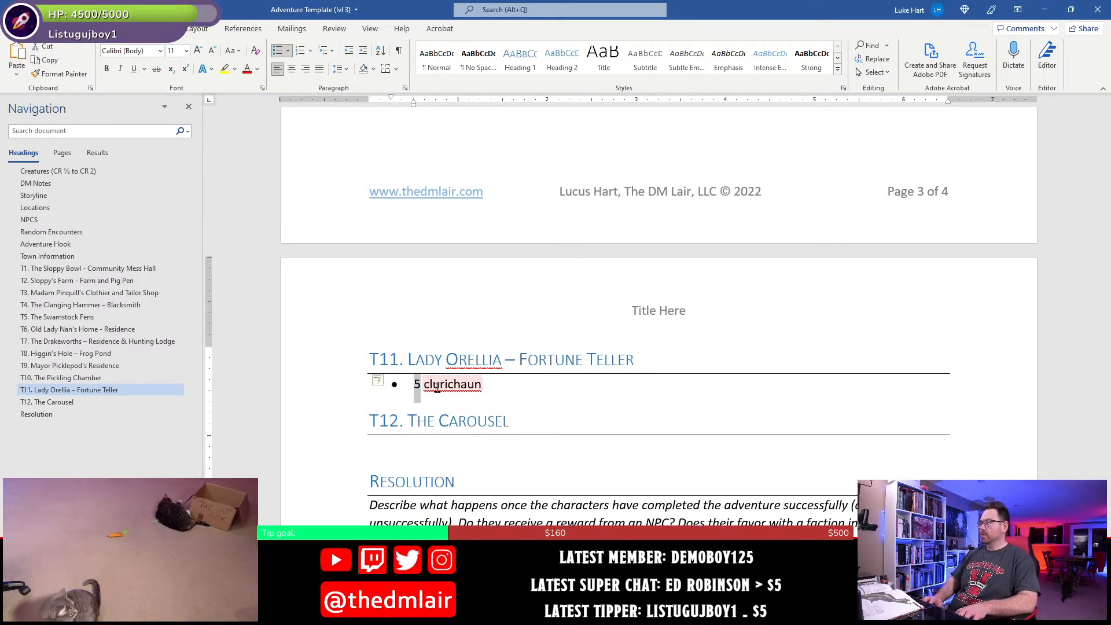
{"action": "type", "text": "Five "}
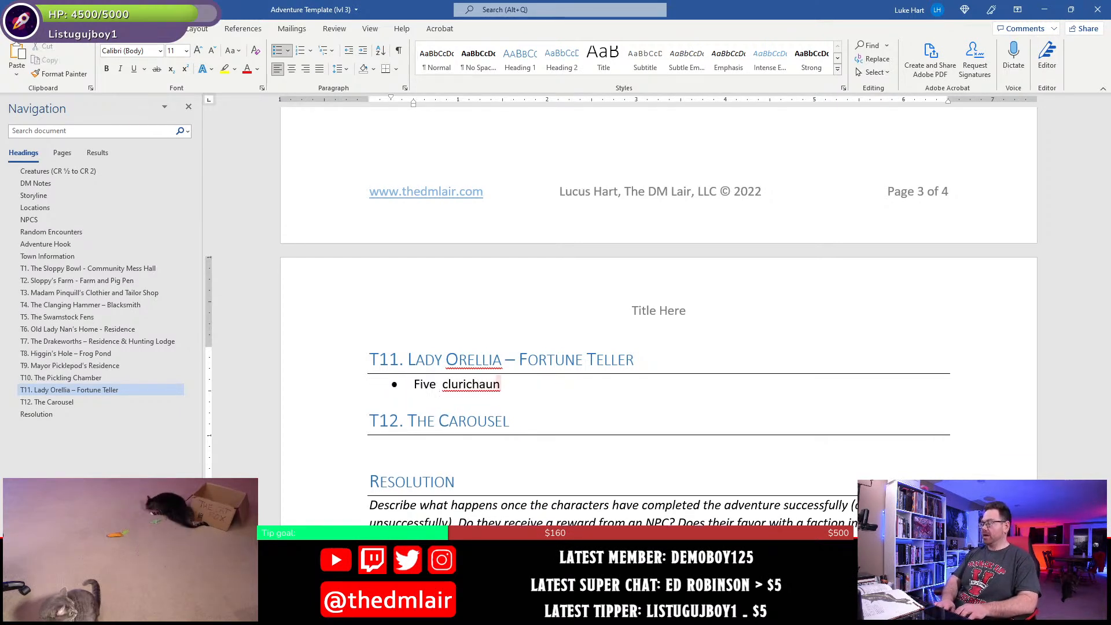
{"action": "type", "text": "e"}
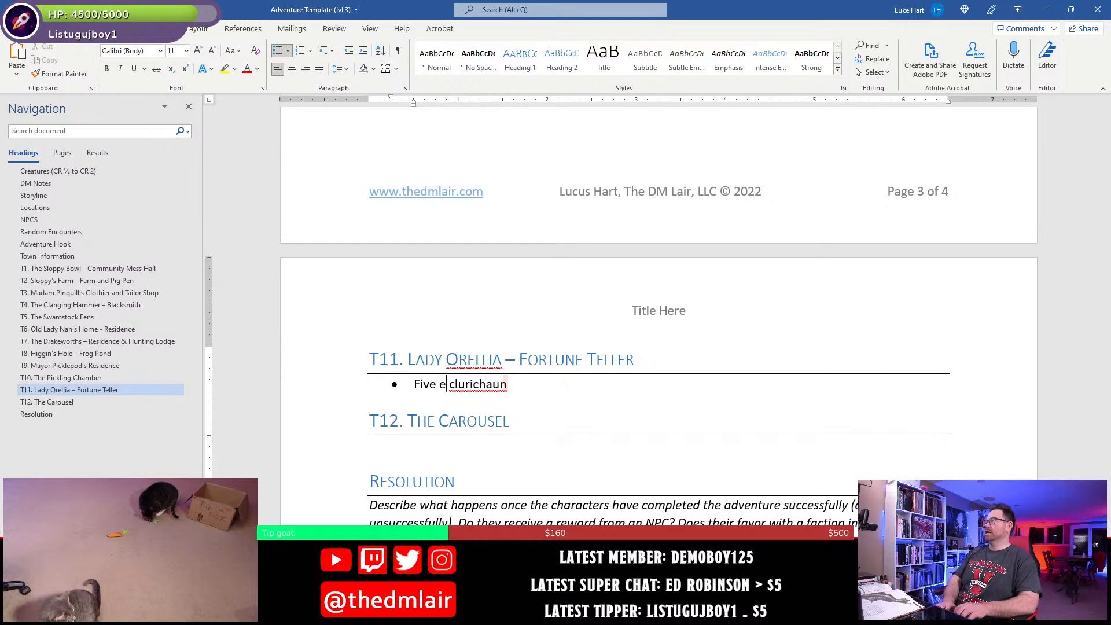
{"action": "key", "text": "BackSpace"}
{"action": "type", "text": "inebriated"}
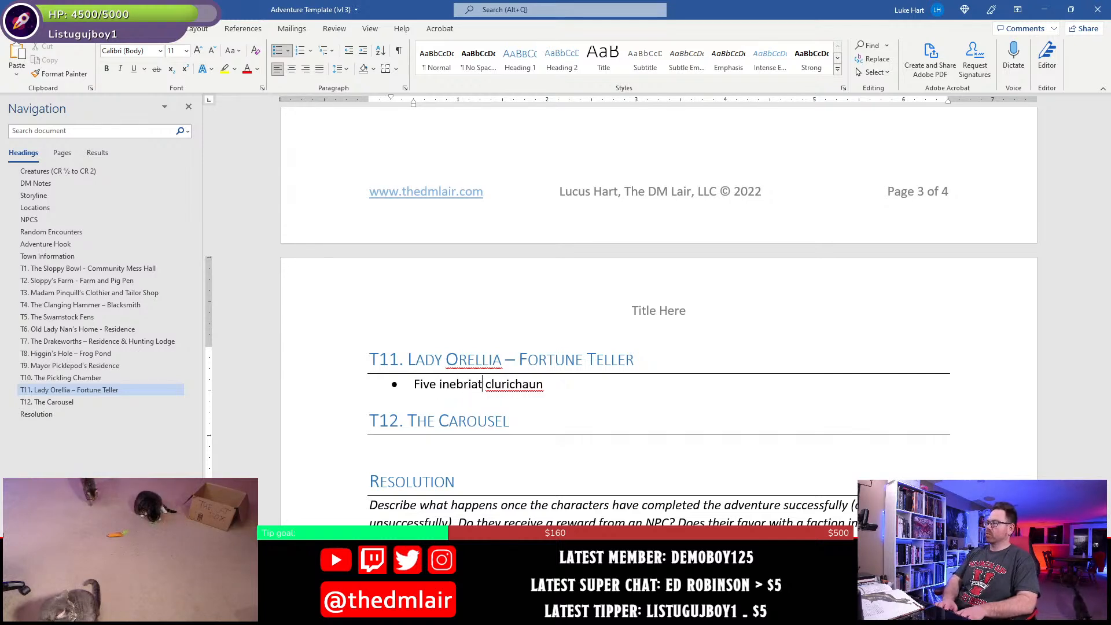
- Make the word "clurichaun" bold in the T11 bullet, keeping the T12 heading on its own line
{"action": "key", "text": "Right"}
{"action": "key", "text": "shift+End"}
{"action": "key", "text": "shift+Left"}
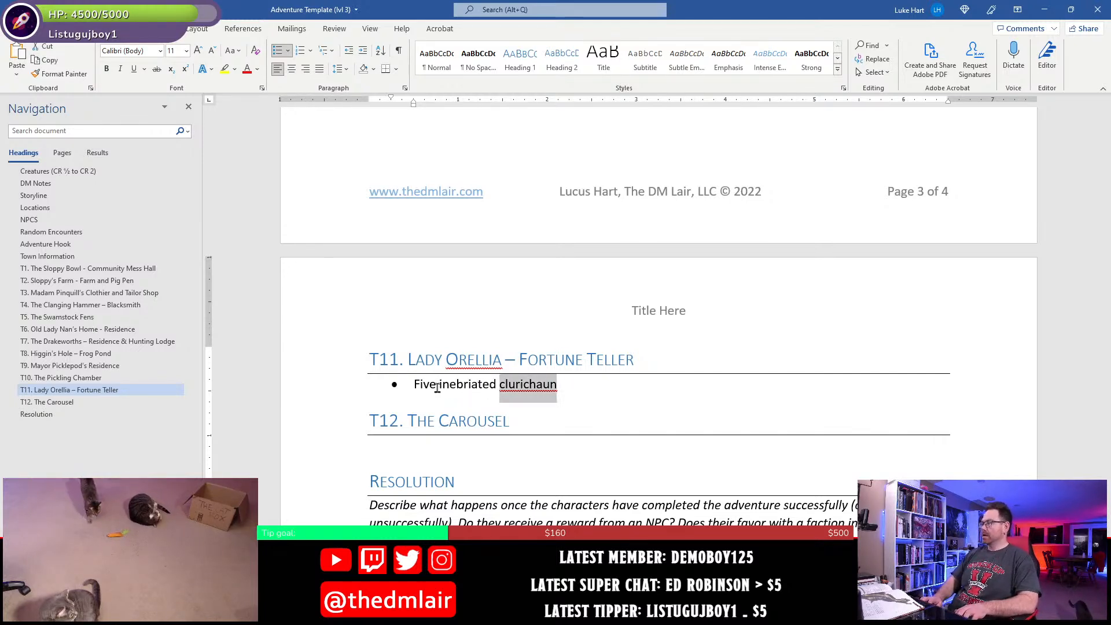
{"action": "key", "text": "ctrl+b"}
{"action": "key", "text": "Right"}
{"action": "key", "text": "Delete"}
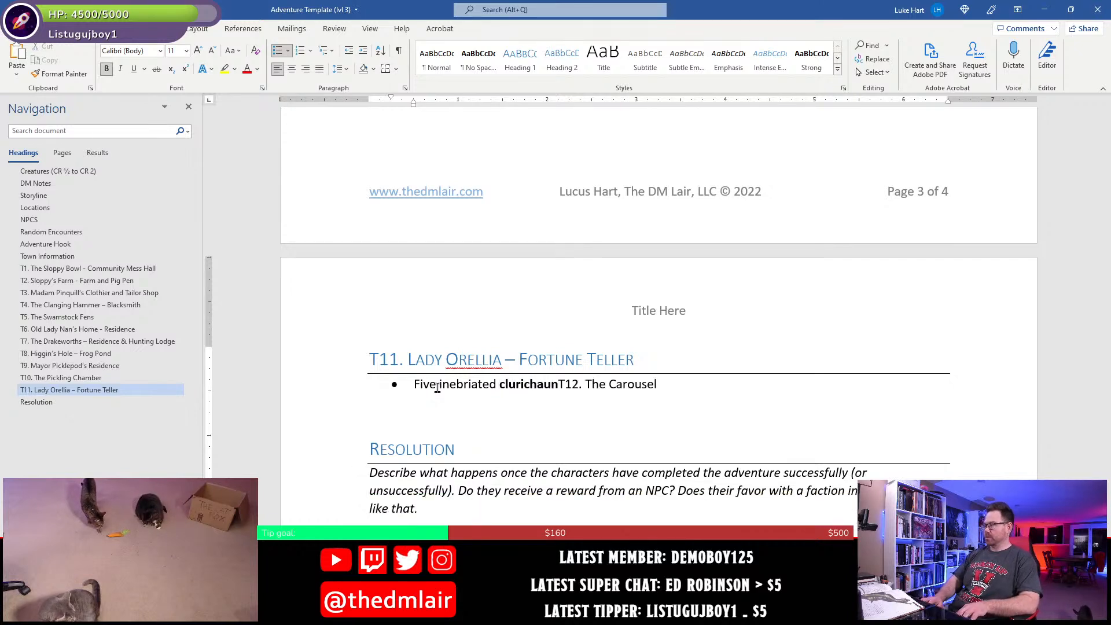
{"action": "key", "text": "ctrl+z"}
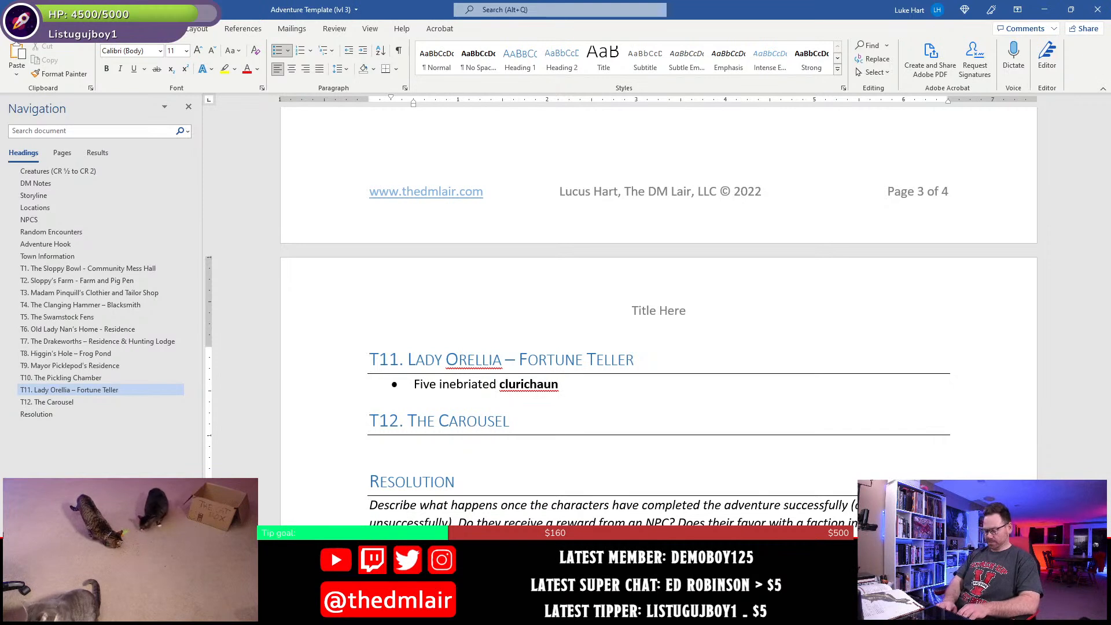
- Continue the T11 bullet after "clurichaun" with "are gathered in the living room here,"
{"action": "type", "text": "are gat"}
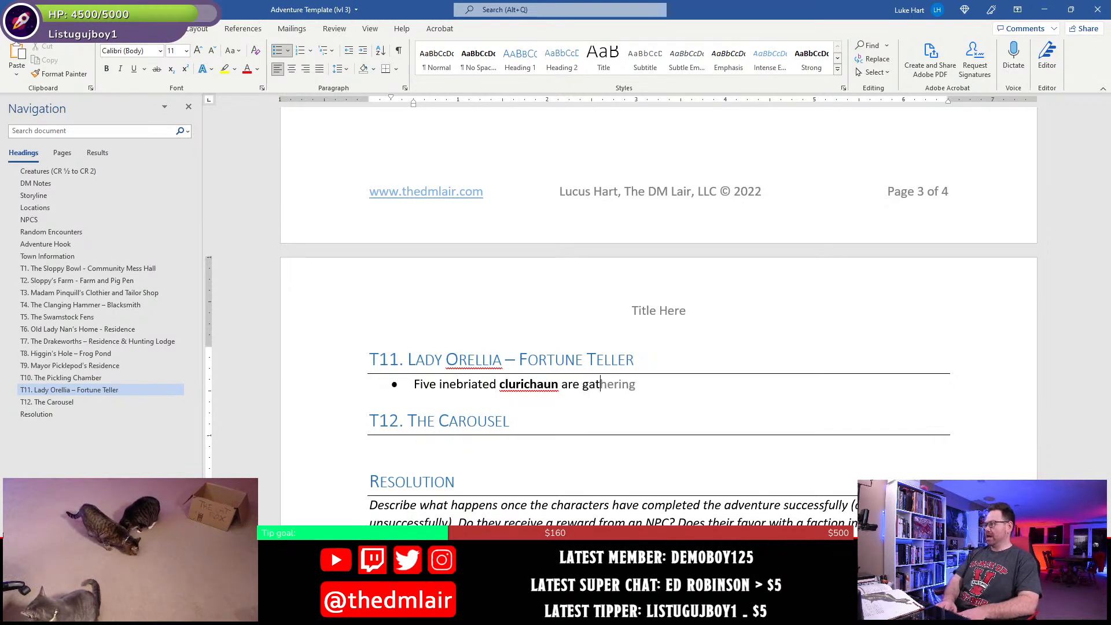
{"action": "type", "text": "hered i"}
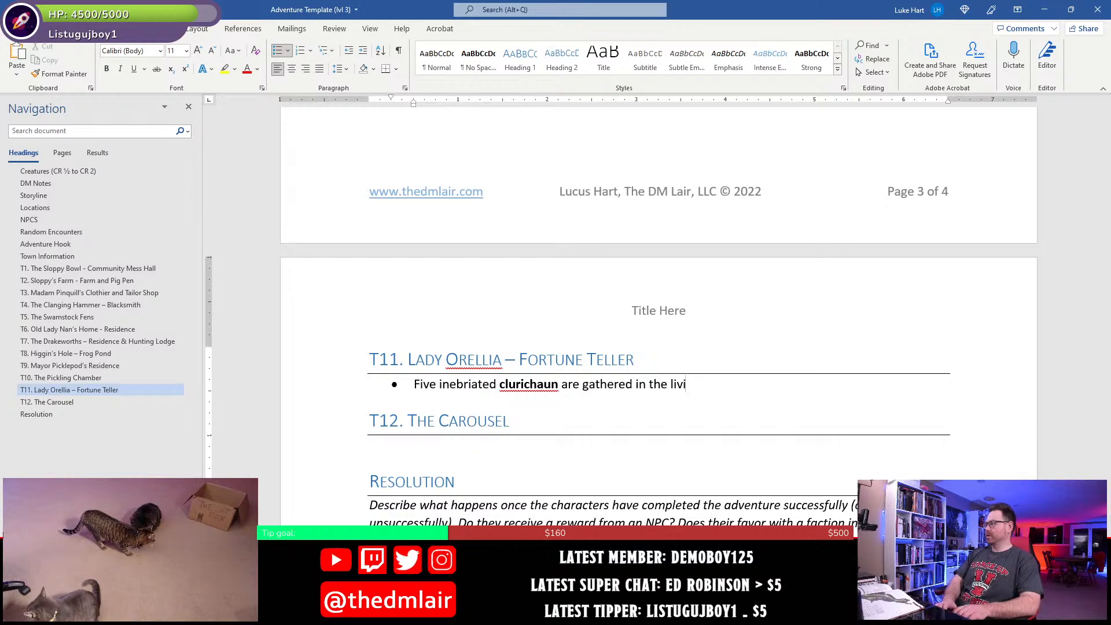
{"action": "type", "text": "nt he livernrg room"}
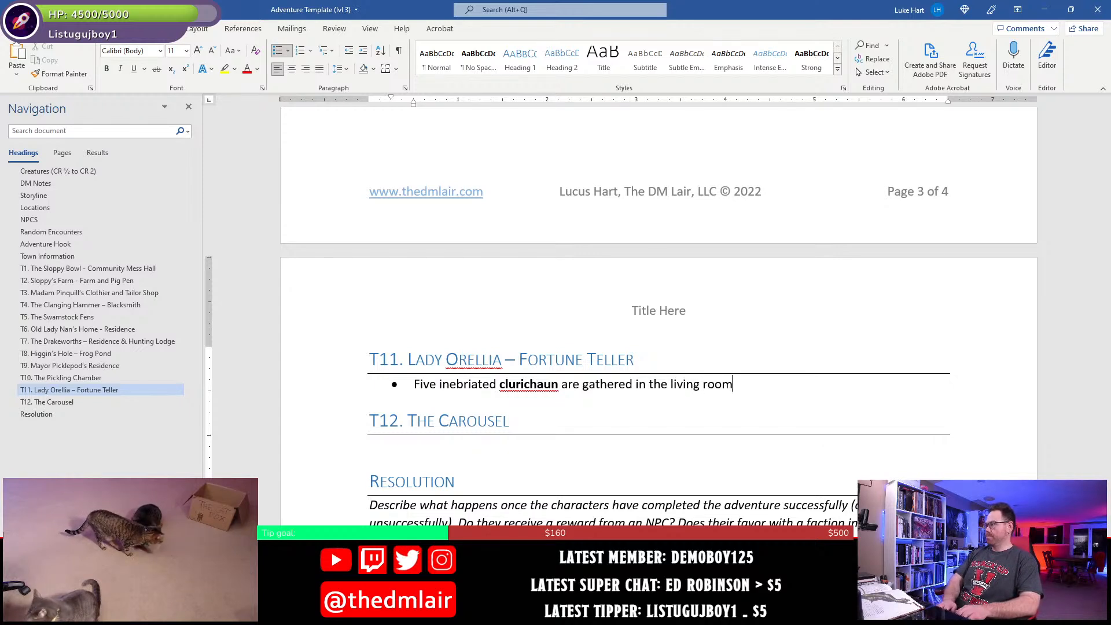
{"action": "type", "text": " here, forcin"}
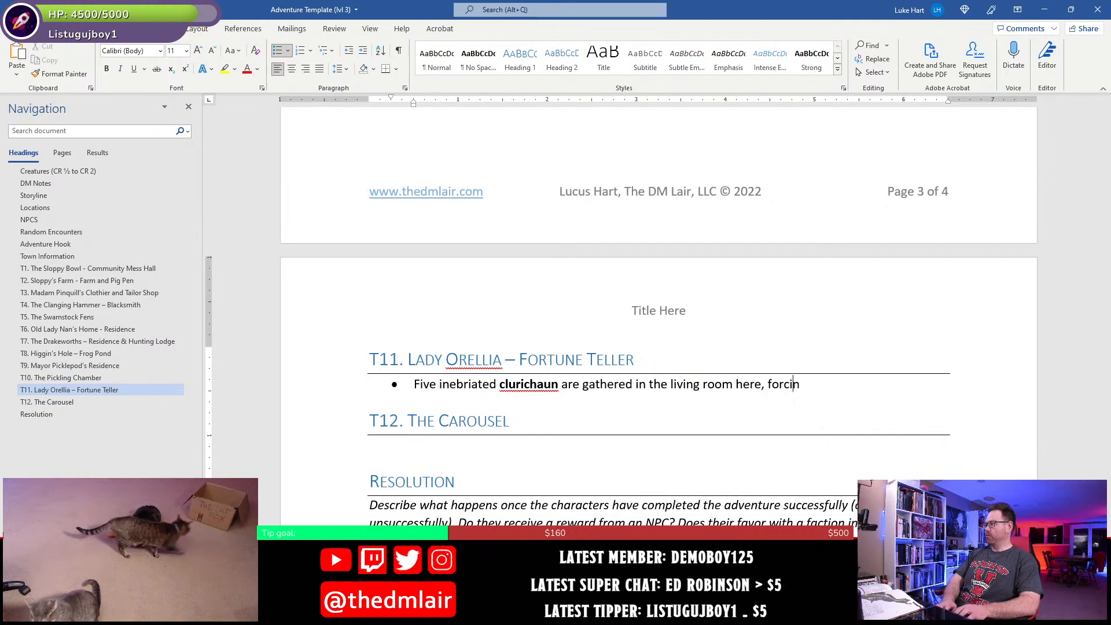
{"action": "type", "text": "g Lady Orell"}
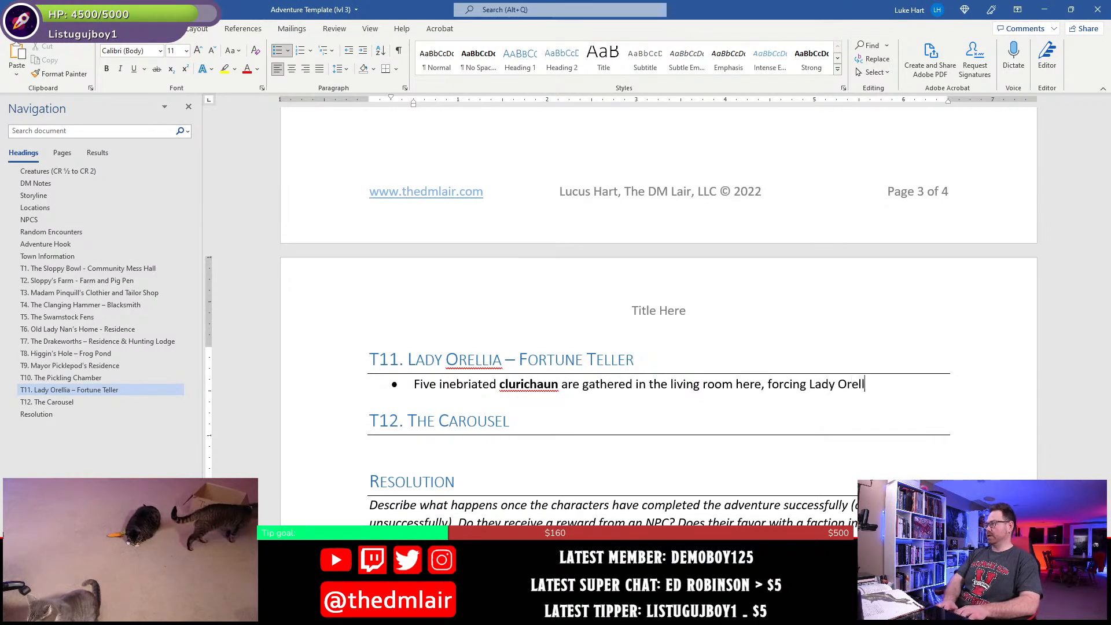
{"action": "type", "text": "ia to tell their fortunes"}
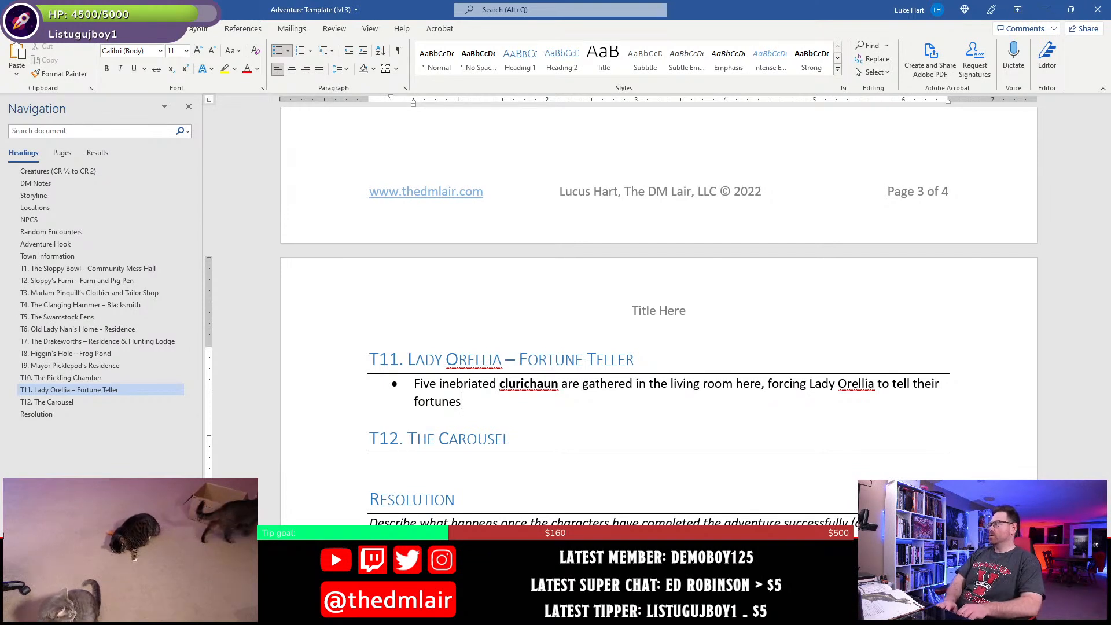
- Complete the first T11 sentence with "forcing Lady Orellia to tell their fortunes over and over and over again."
{"action": "type", "text": "over and over and over again."}
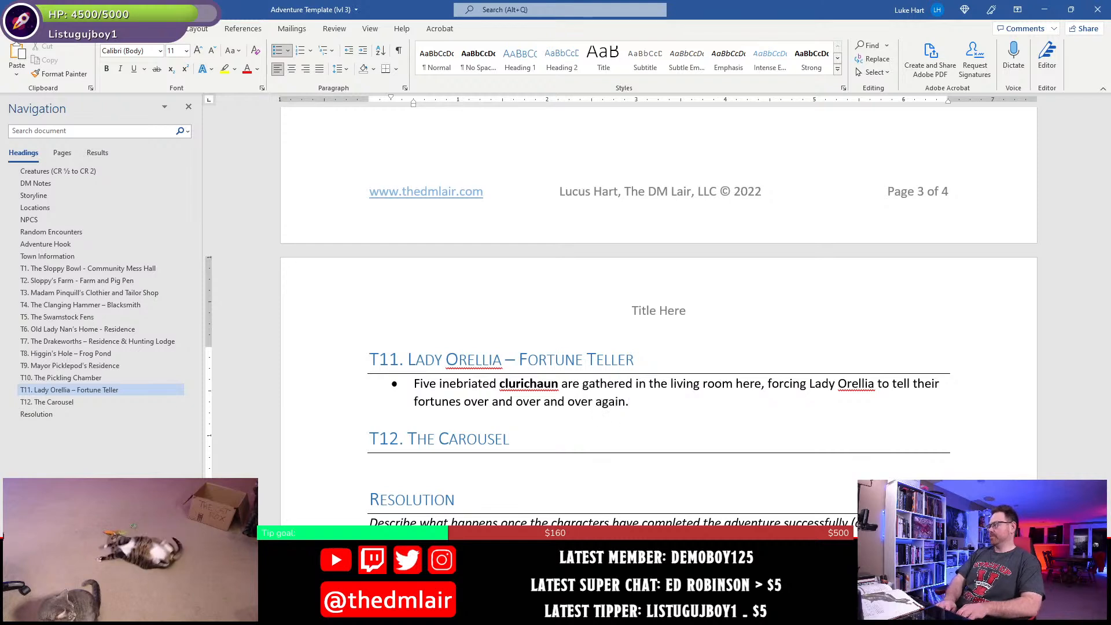
{"action": "type", "text": " They "}
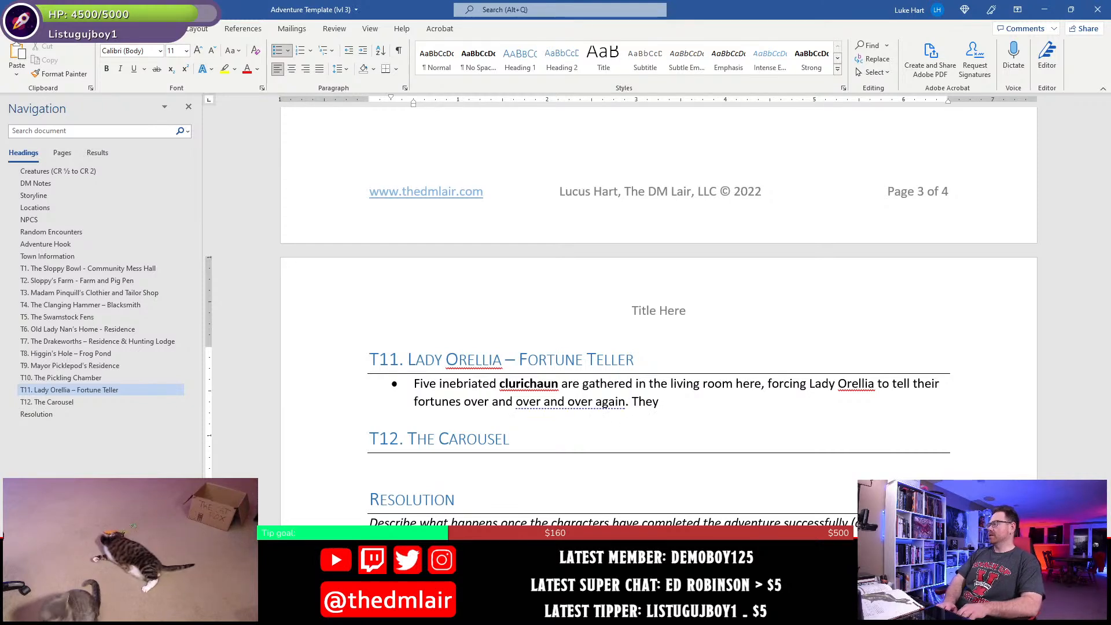
{"action": "type", "text": "never seem t"}
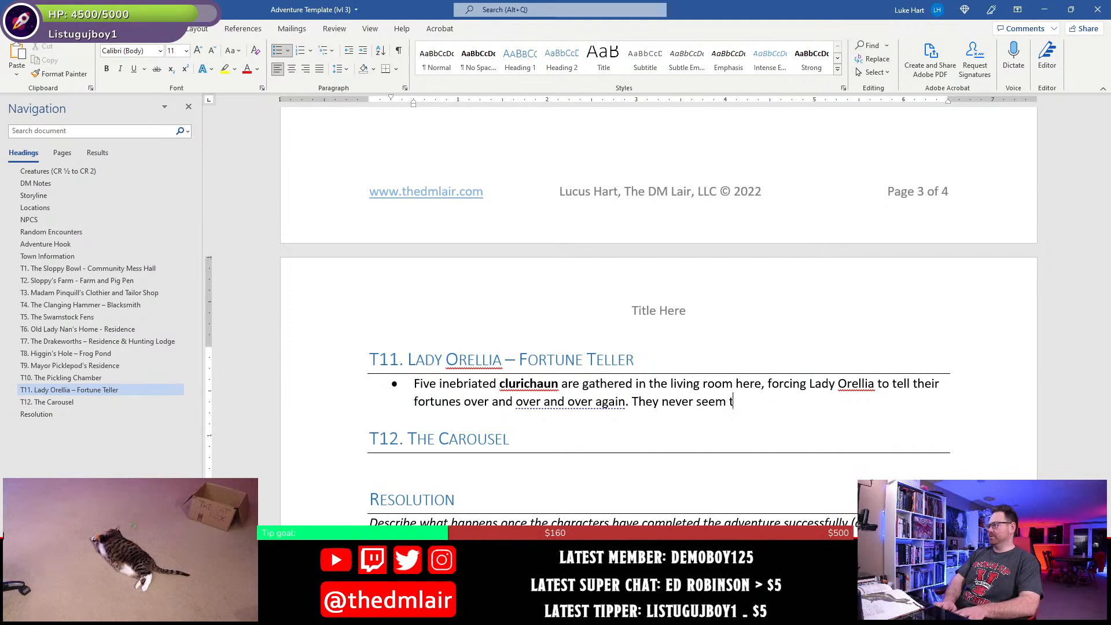
{"action": "type", "text": "o be satisfied"}
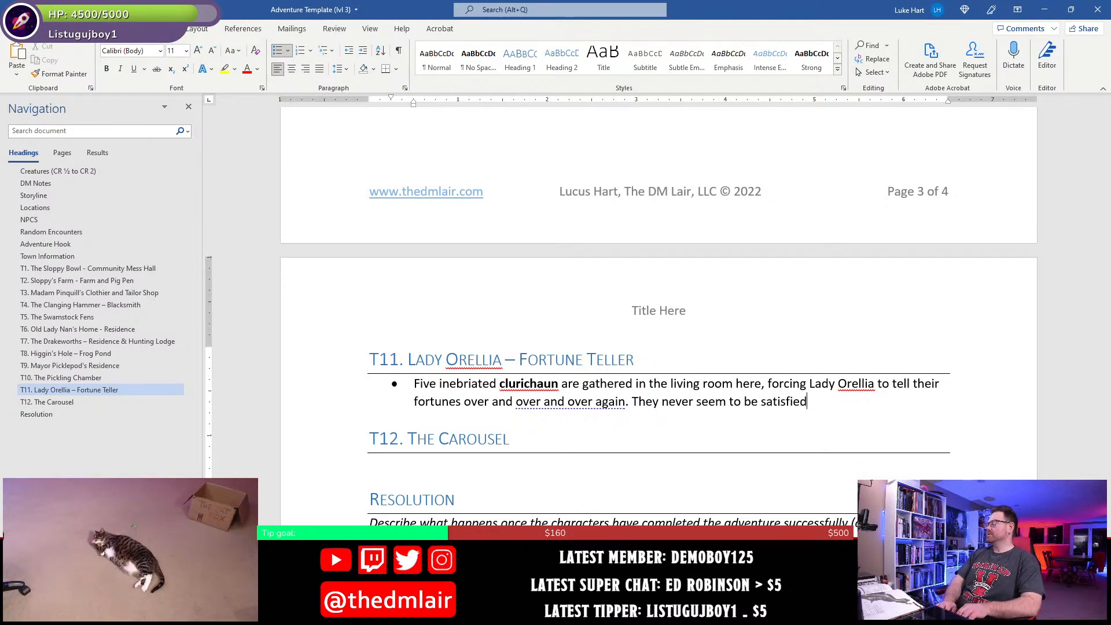
{"action": "type", "text": " wti"}
- Start a second sentence in the T11 bullet with "They never seem to be satisfied with a fortune"
{"action": "key", "text": "BackSpace"}
{"action": "key", "text": "BackSpace"}
{"action": "type", "text": "ith a"}
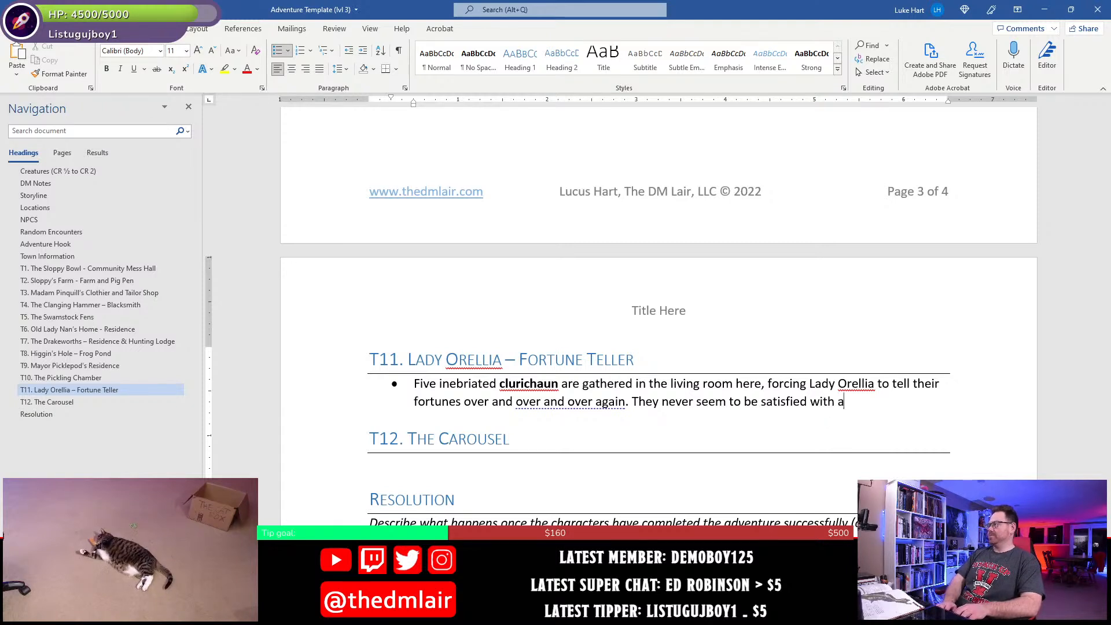
{"action": "type", "text": " fortune to"}
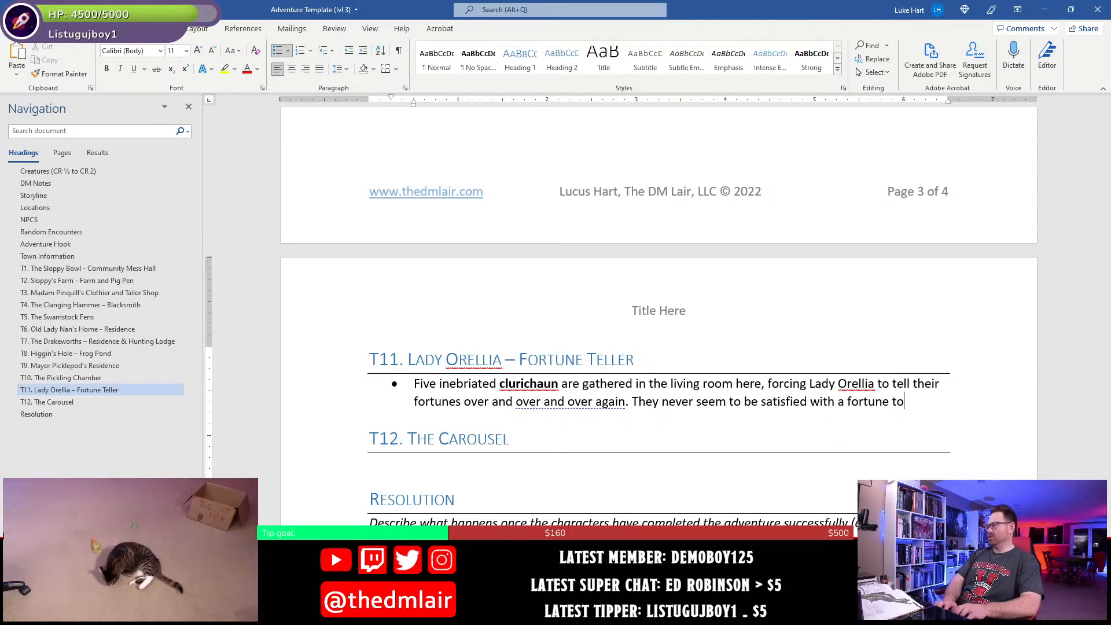
{"action": "type", "text": "ld to them, and then"}
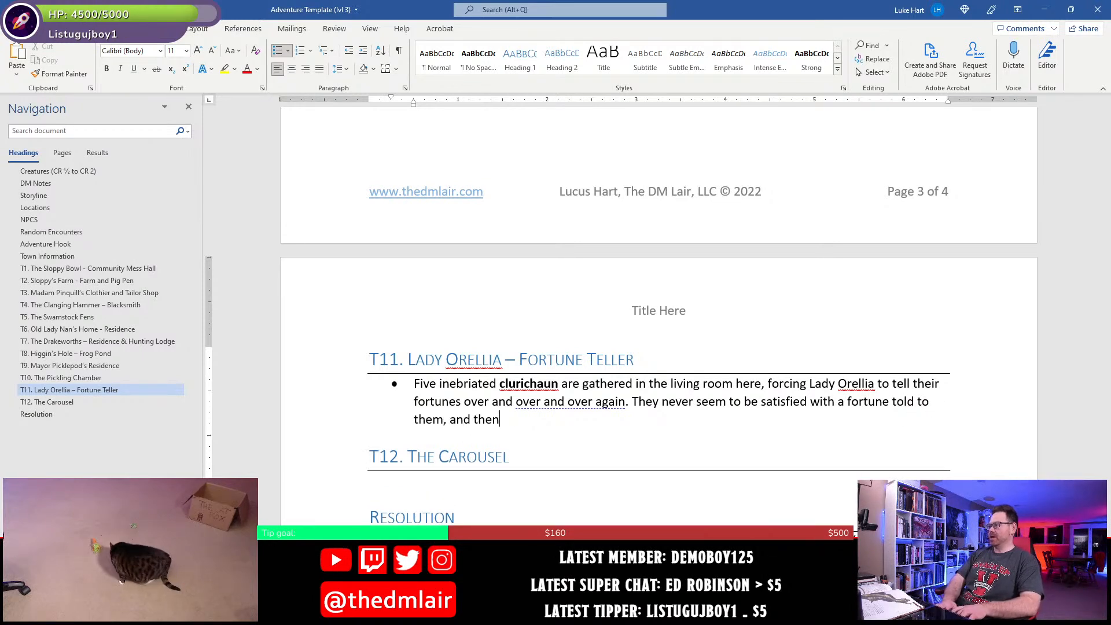
- Finish the second T11 sentence with "told to them, and they demand better fortunes as they drink more and more."
{"action": "key", "text": "BackSpace"}
{"action": "key", "text": "BackSpace"}
{"action": "key", "text": "BackSpace"}
{"action": "key", "text": "BackSpace"}
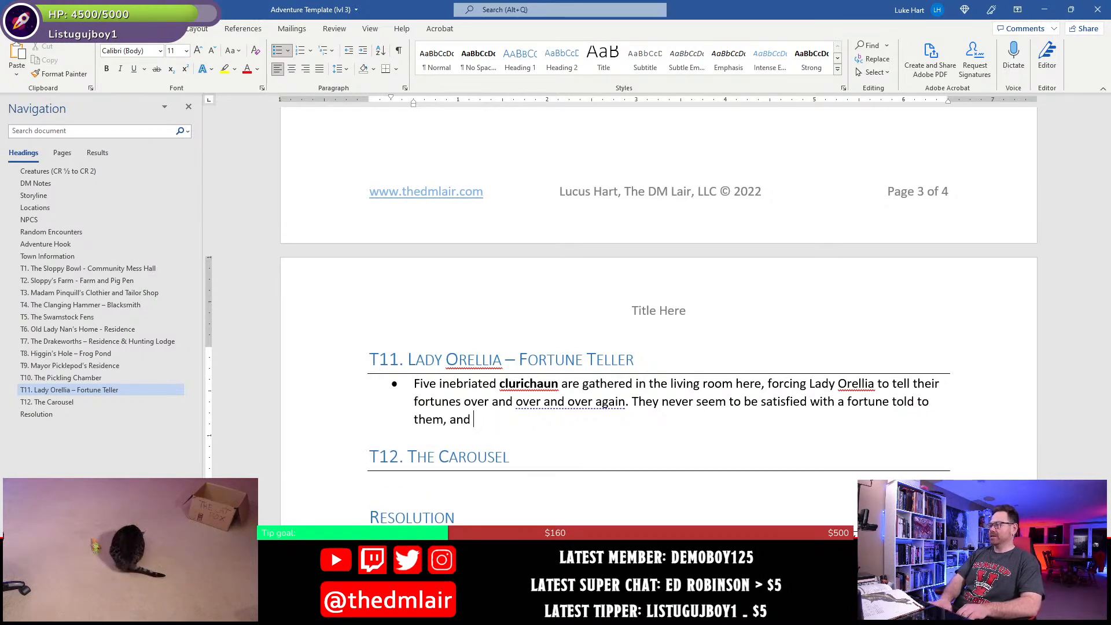
{"action": "type", "text": "they demad"}
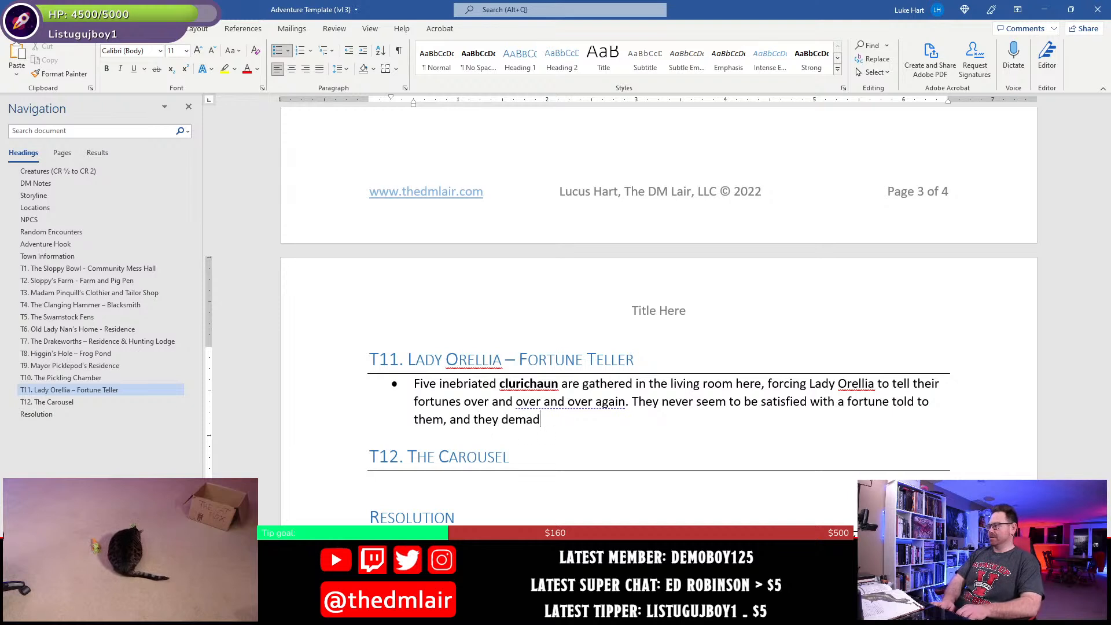
{"action": "key", "text": "BackSpace"}
{"action": "type", "text": "nd better for"}
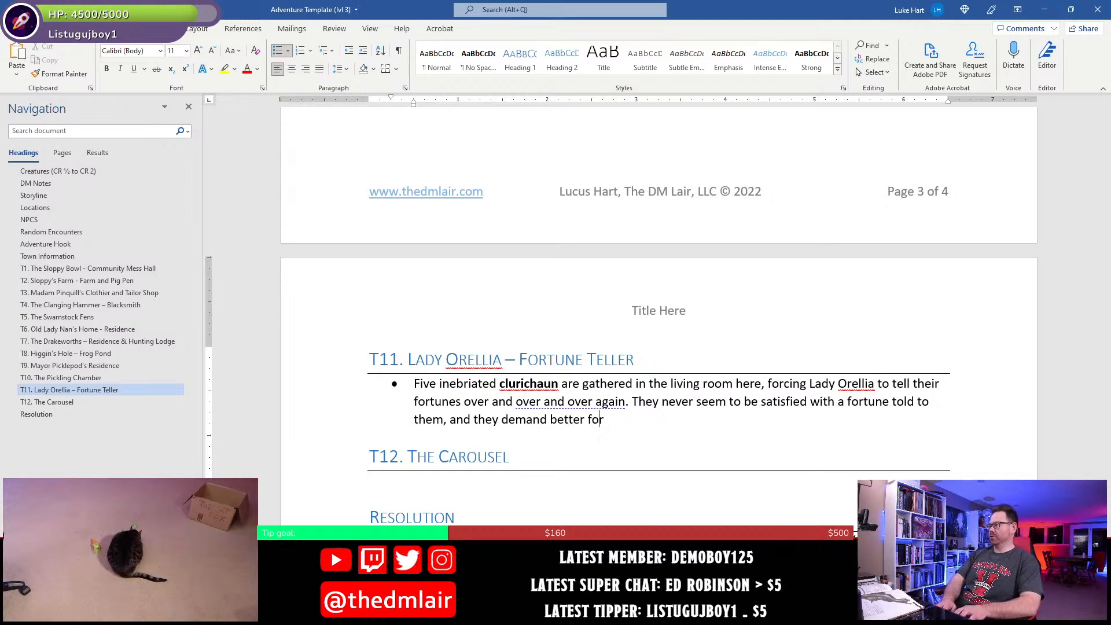
{"action": "type", "text": "tunss as"}
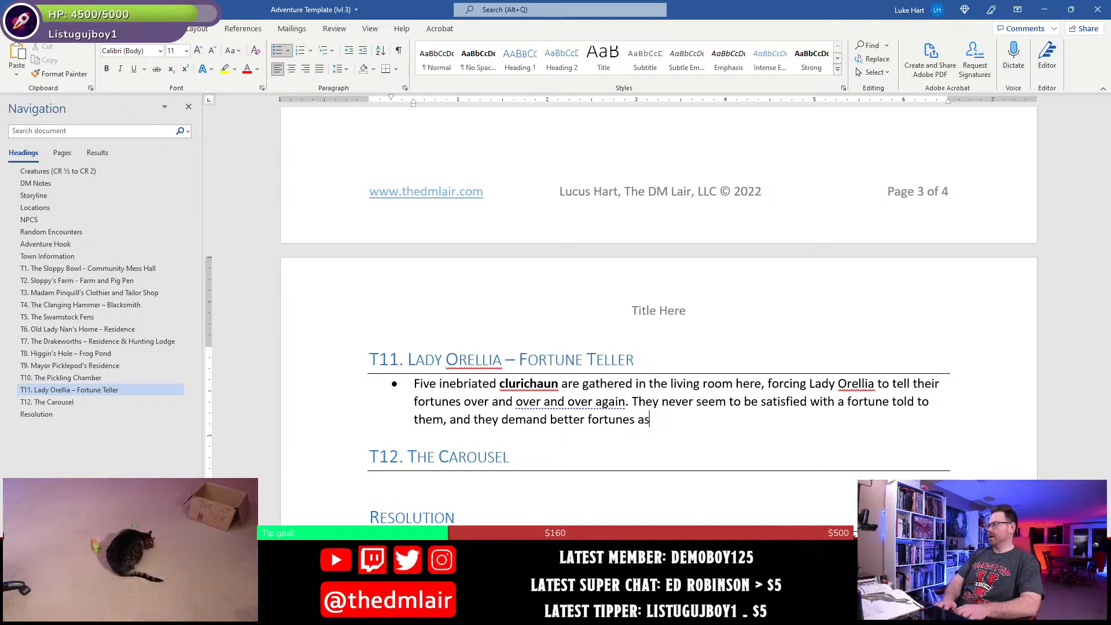
{"action": "type", "text": " they drink more and more."}
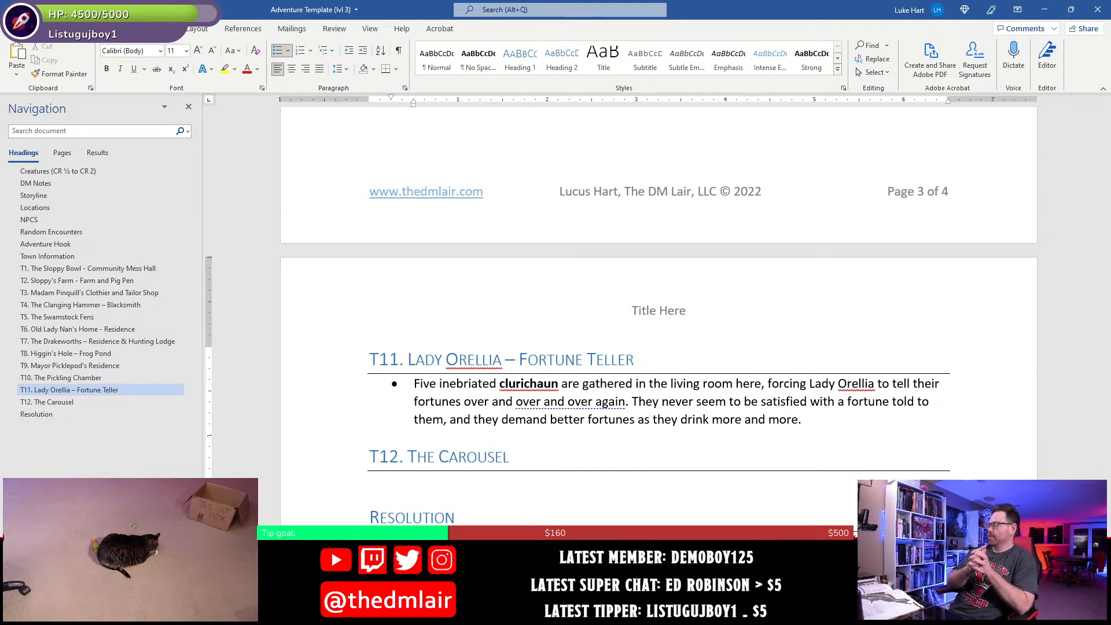
- Start a third sentence in the T11 bullet with "Lady Orellia is at her wit's end as the clurichaun get more"
{"action": "type", "text": "Lady Orellia is a"}
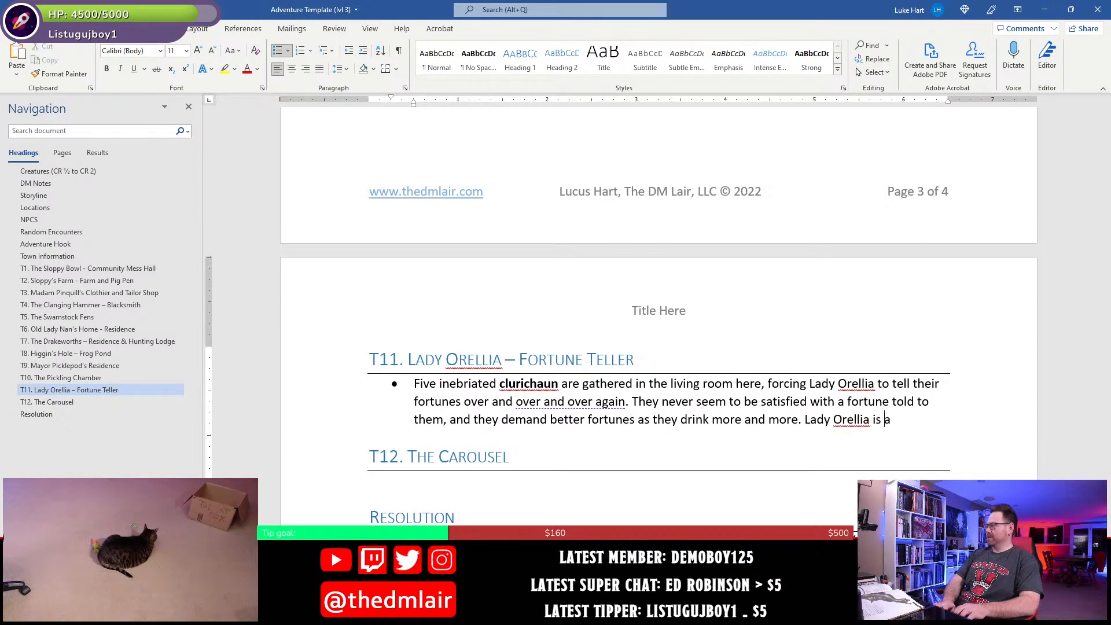
{"action": "type", "text": "t her "}
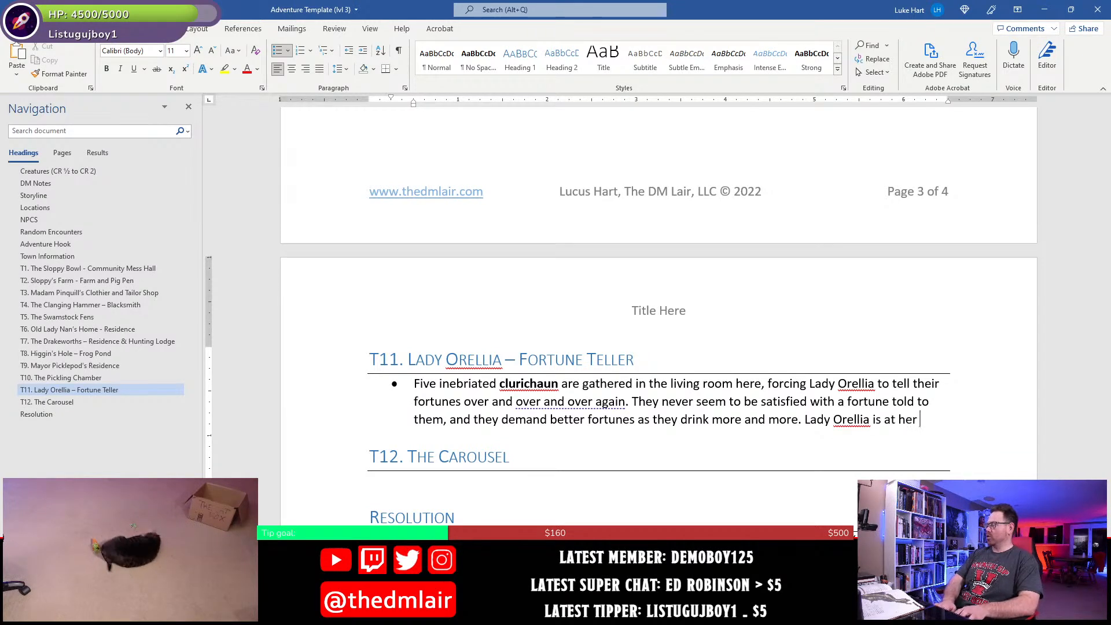
{"action": "type", "text": "wit's end"}
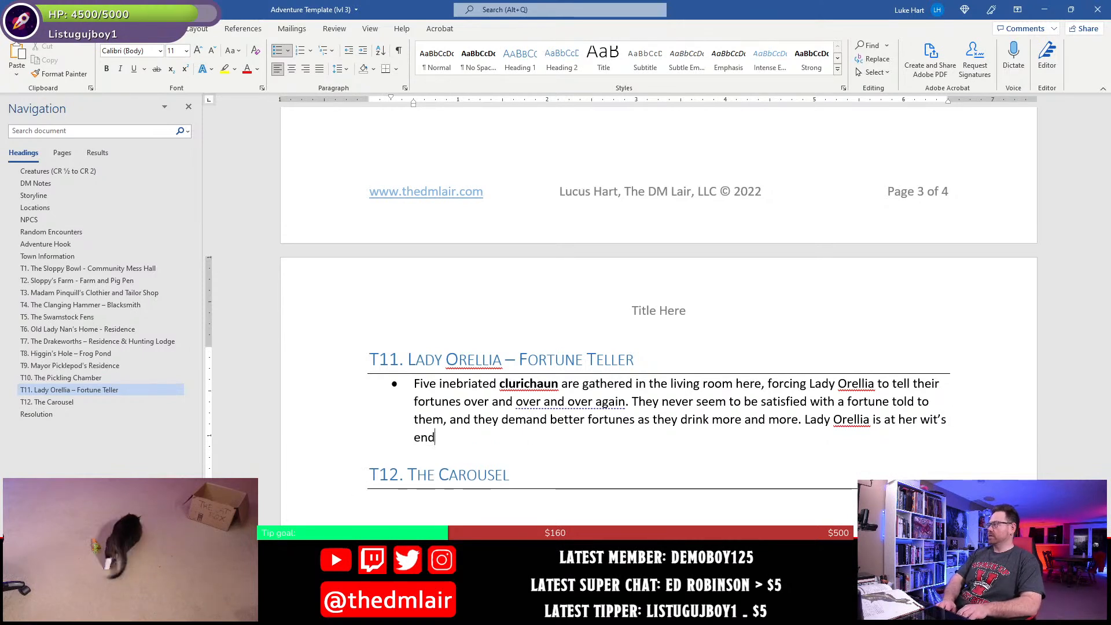
{"action": "type", "text": " as the cl"}
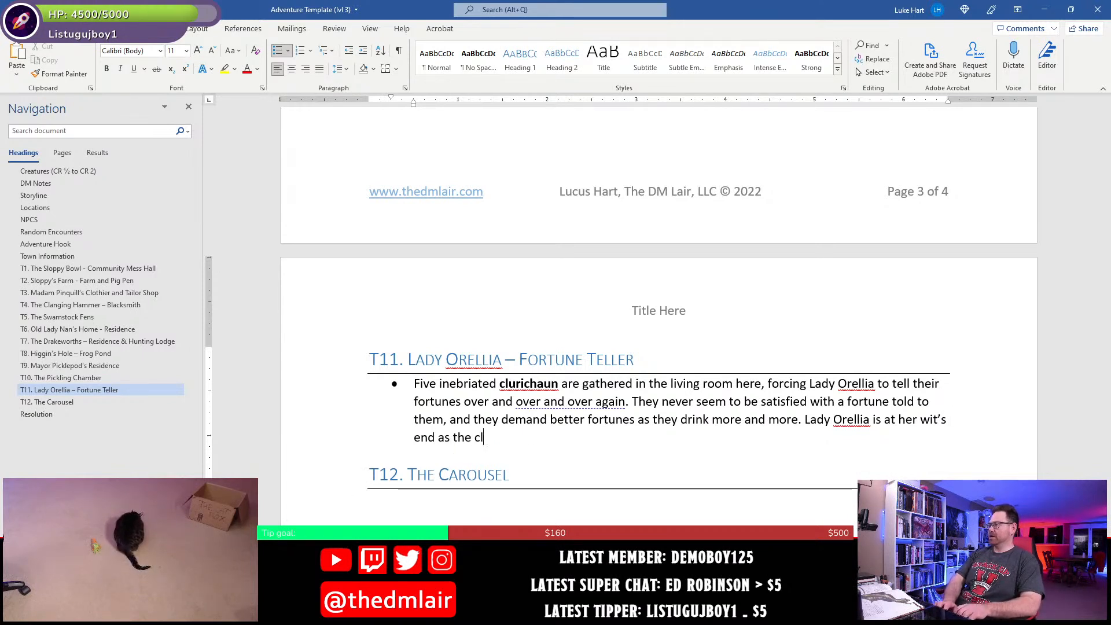
{"action": "type", "text": "urichaun get more and more"}
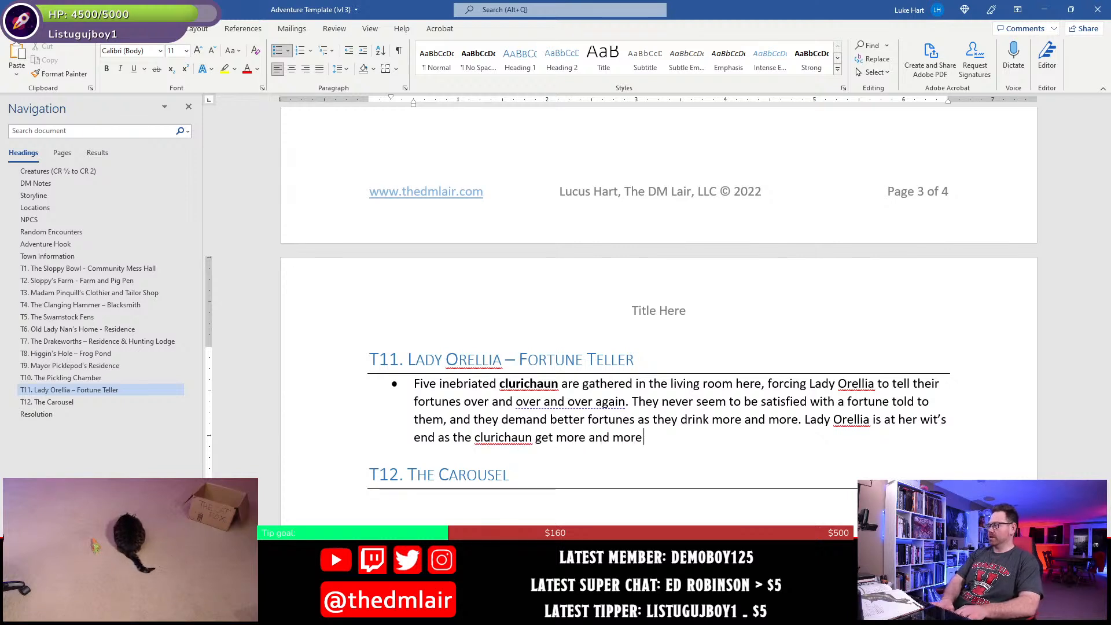
{"action": "key", "text": "BackSpace"}
{"action": "key", "text": "BackSpace"}
{"action": "key", "text": "BackSpace"}
{"action": "key", "text": "BackSpace"}
{"action": "key", "text": "BackSpace"}
{"action": "key", "text": "BackSpace"}
{"action": "key", "text": "BackSpace"}
{"action": "key", "text": "BackSpace"}
{"action": "key", "text": "BackSpace"}
- Finish the third T11 sentence with "violent and aggressive with their demands." and save the document
{"action": "type", "text": "viole"}
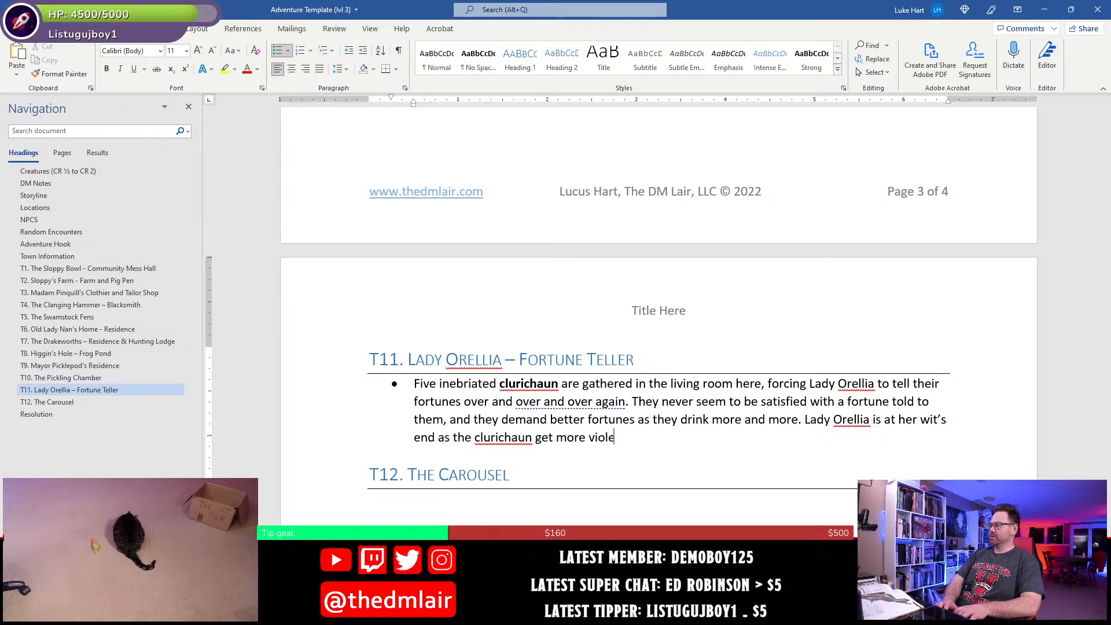
{"action": "type", "text": "nt and ag"}
{"action": "type", "text": "rr"}
{"action": "key", "text": "BackSpace"}
{"action": "key", "text": "BackSpace"}
{"action": "type", "text": "grewss"}
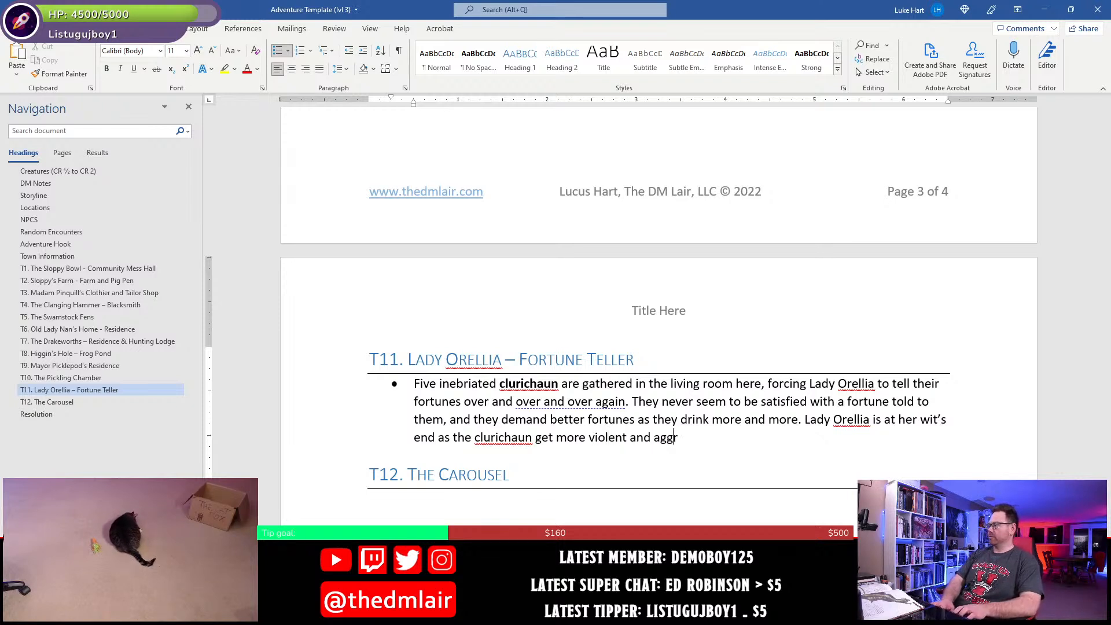
{"action": "key", "text": "BackSpace"}
{"action": "key", "text": "BackSpace"}
{"action": "key", "text": "BackSpace"}
{"action": "type", "text": "ssive wi"}
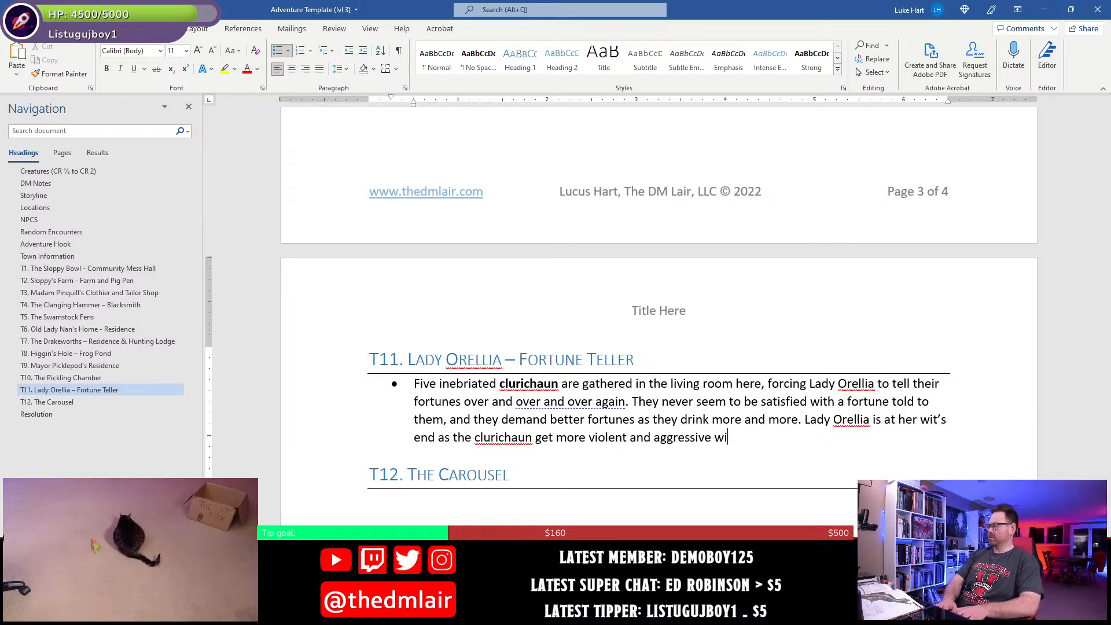
{"action": "type", "text": "th their demands"}
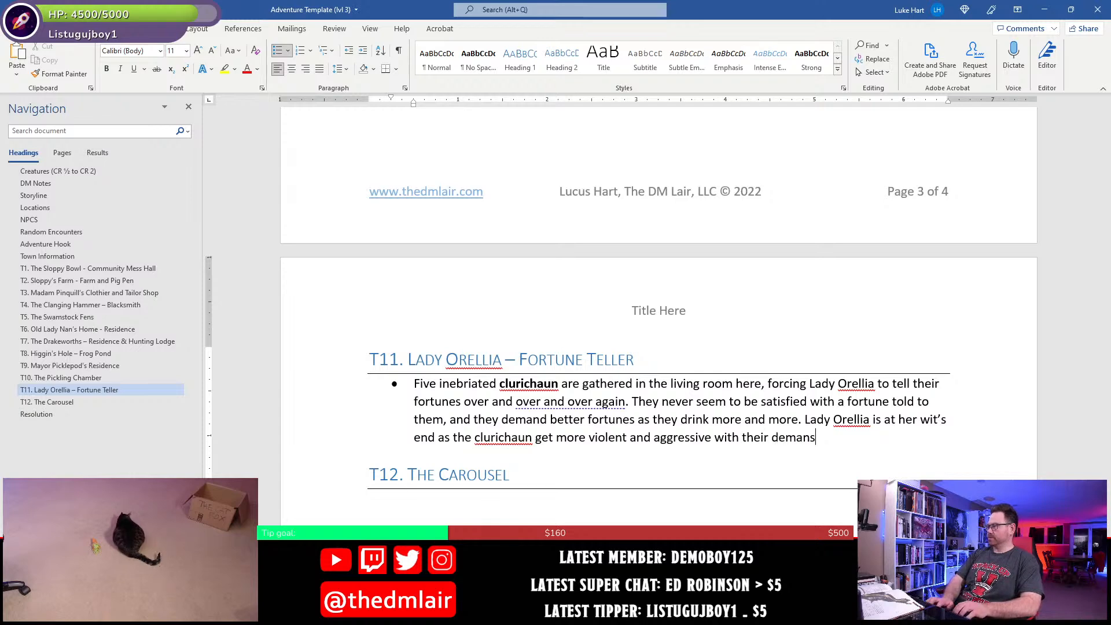
{"action": "key", "text": "BackSpace"}
{"action": "type", "text": "ds."}
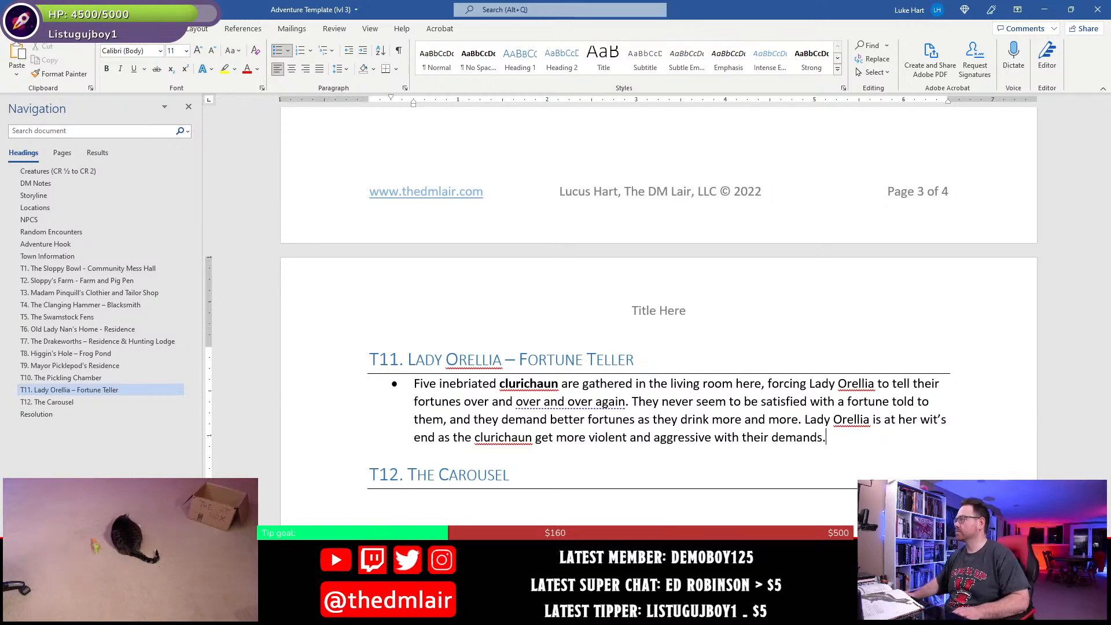
{"action": "scroll", "coordinate": [658, 334], "scroll_direction": "down", "scroll_amount": 3}
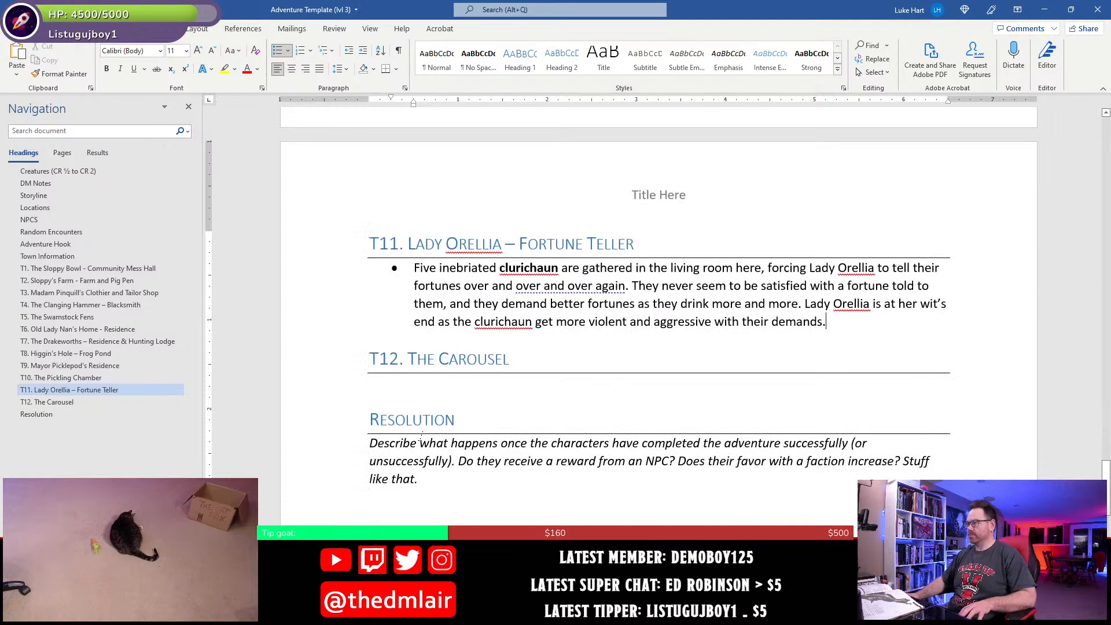
{"action": "key", "text": "ctrl+s"}
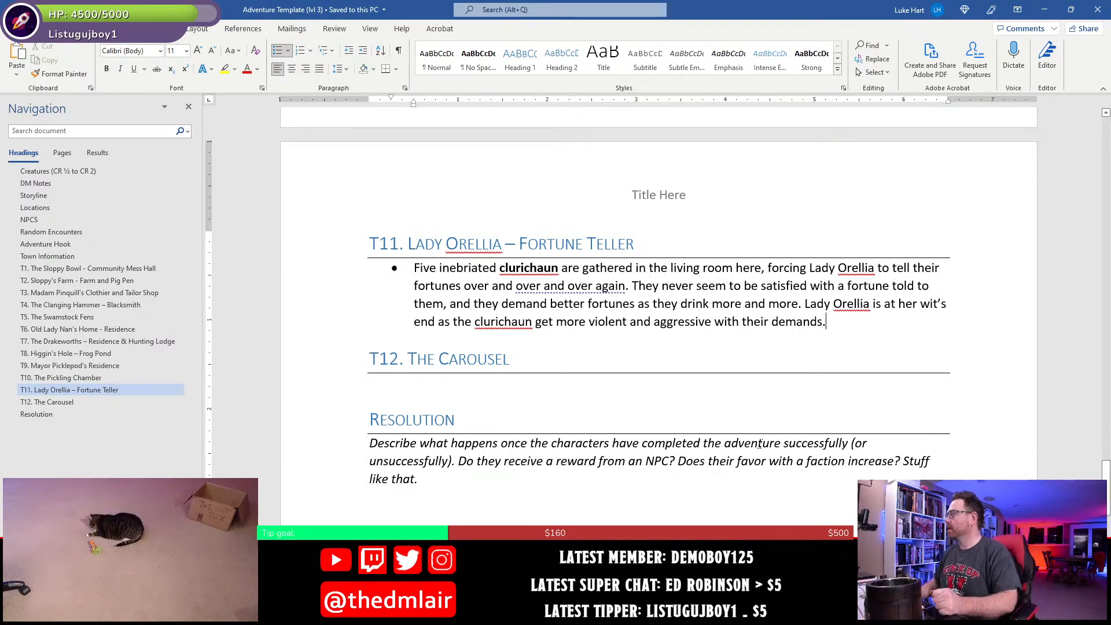
- View the conciseness suggestion for "over and over again" in the T11 bullet without applying it
{"action": "scroll", "coordinate": [608, 414], "scroll_direction": "up", "scroll_amount": 3}
{"action": "left_click", "coordinate": [513, 402]}
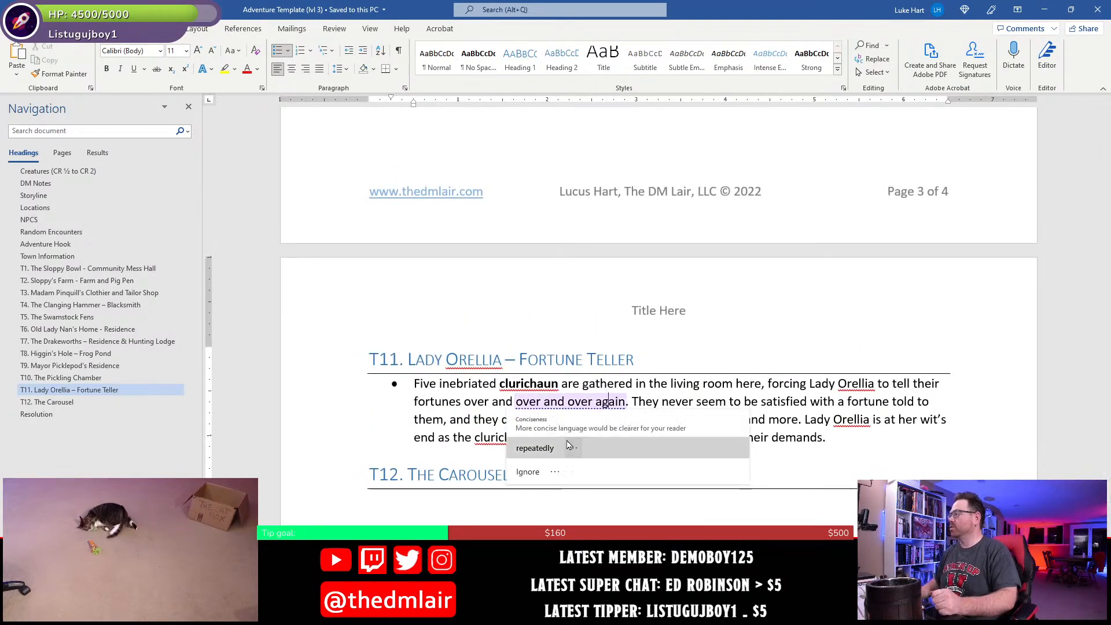
{"action": "left_click", "coordinate": [478, 402]}
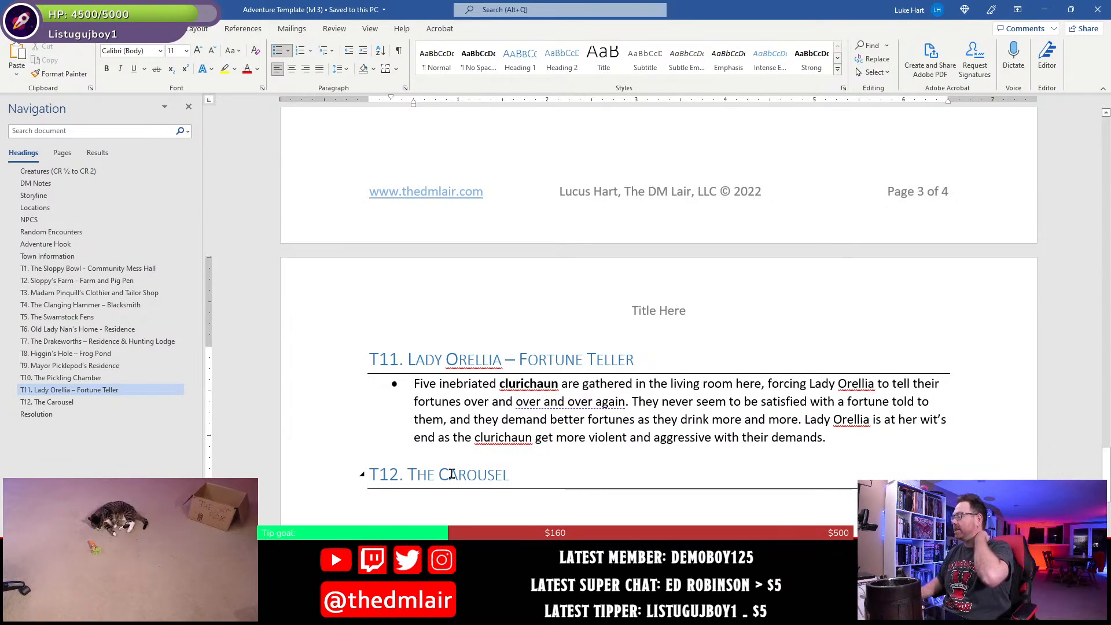
- Add a bullet under the T9 Mayor Picklepod's Residence heading reading "Mayor Picklepod can be found here."
{"action": "scroll", "coordinate": [452, 474], "scroll_direction": "up", "scroll_amount": 8}
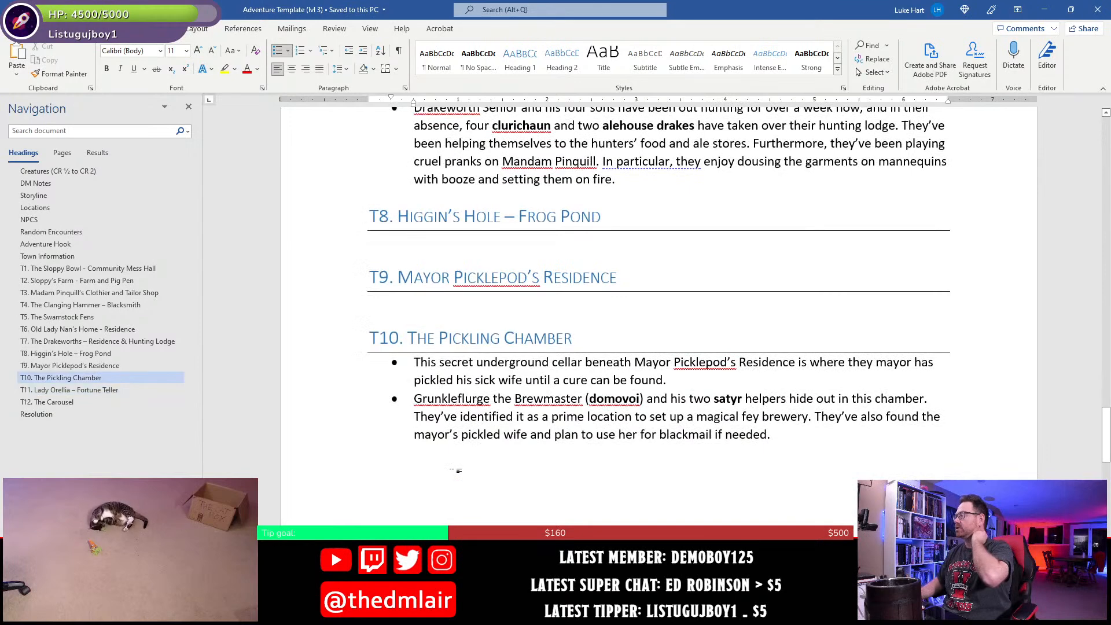
{"action": "left_click", "coordinate": [457, 301]}
{"action": "scroll", "coordinate": [490, 385], "scroll_direction": "up", "scroll_amount": 2}
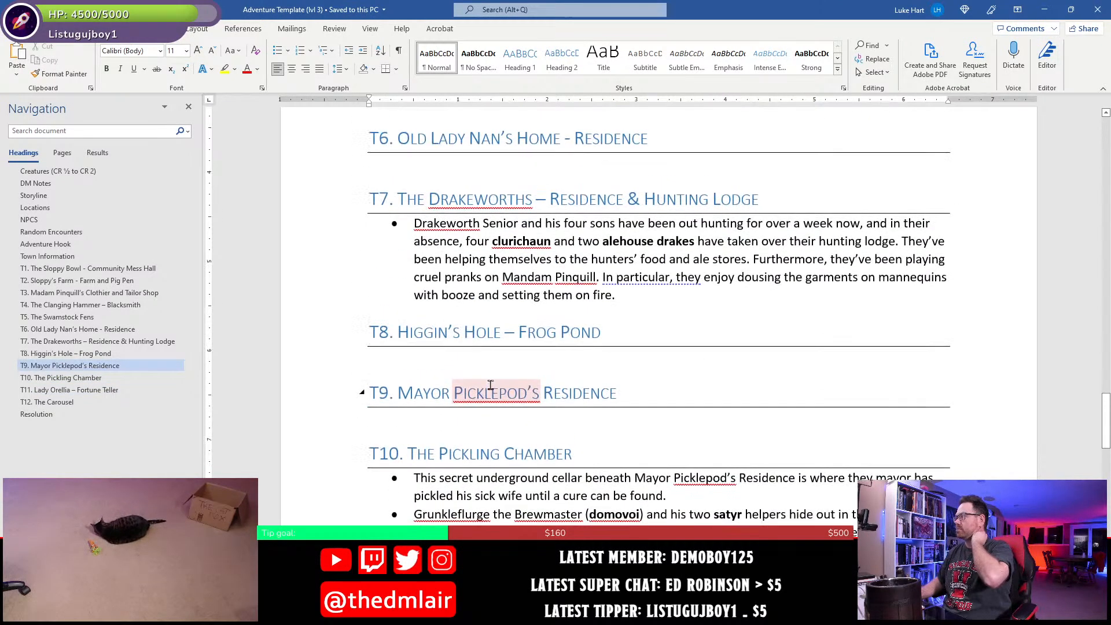
{"action": "scroll", "coordinate": [491, 385], "scroll_direction": "down", "scroll_amount": 2}
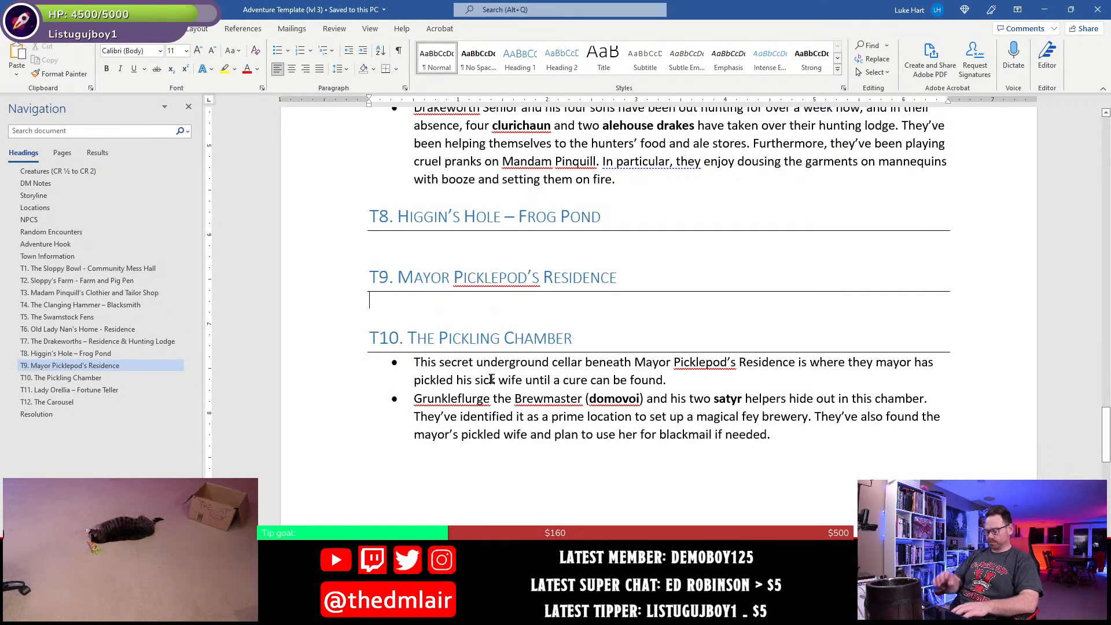
{"action": "type", "text": "* Mayor Pi"}
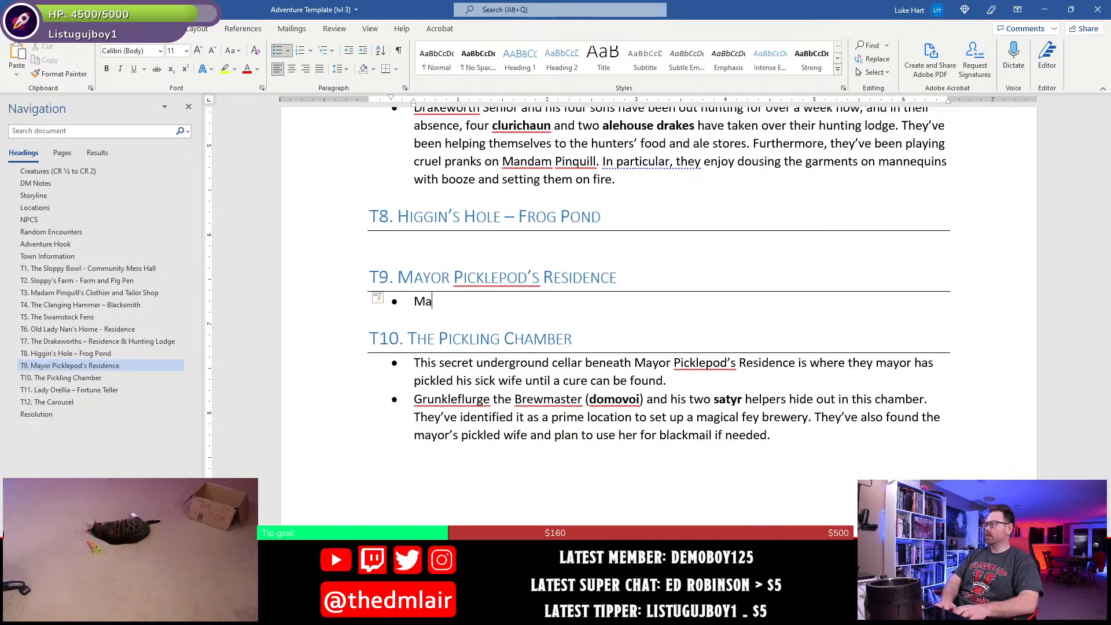
{"action": "type", "text": "ckl"}
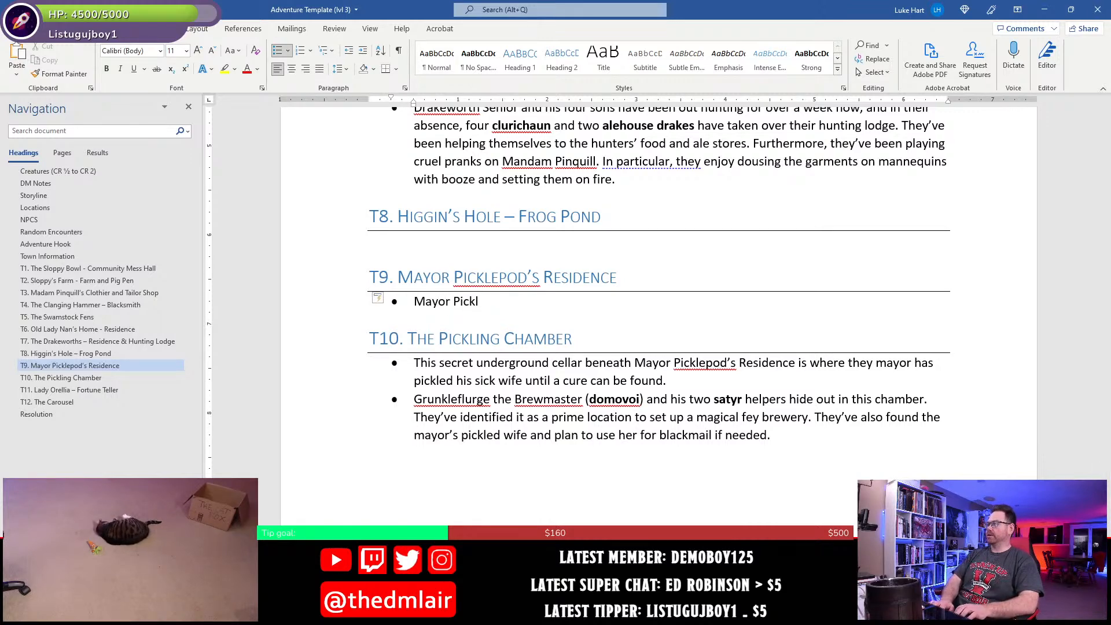
{"action": "type", "text": "epod ca"}
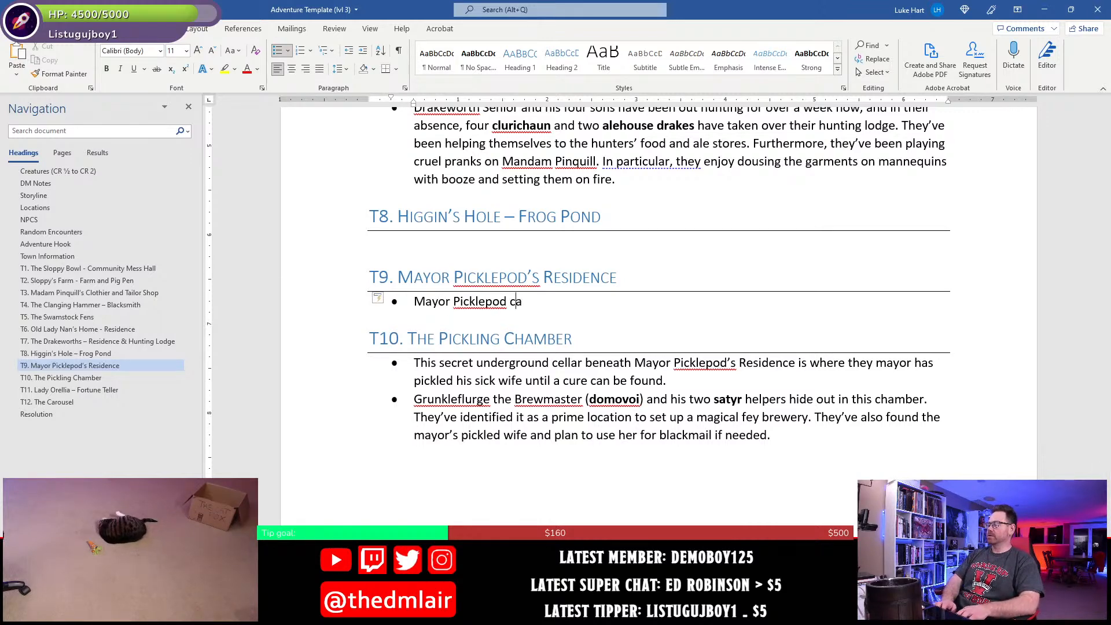
{"action": "type", "text": "n be found her"}
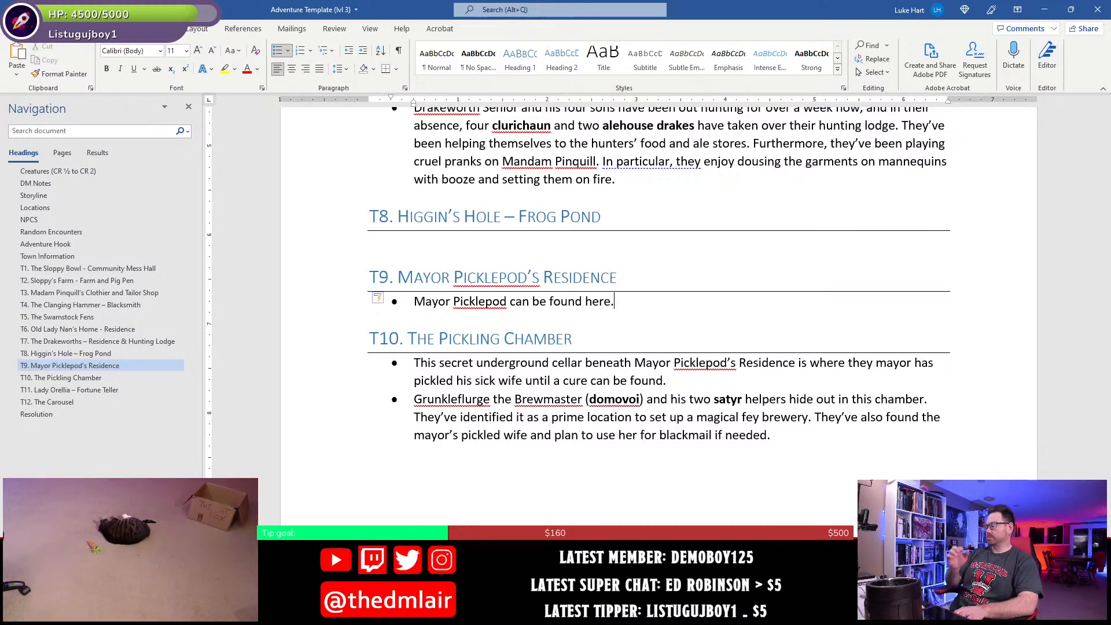
{"action": "type", "text": "e."}
- Extend the T9 bullet's first sentence after "here" so that it ends with "at most times."
{"action": "key", "text": "BackSpace"}
{"action": "type", "text": "at mos"}
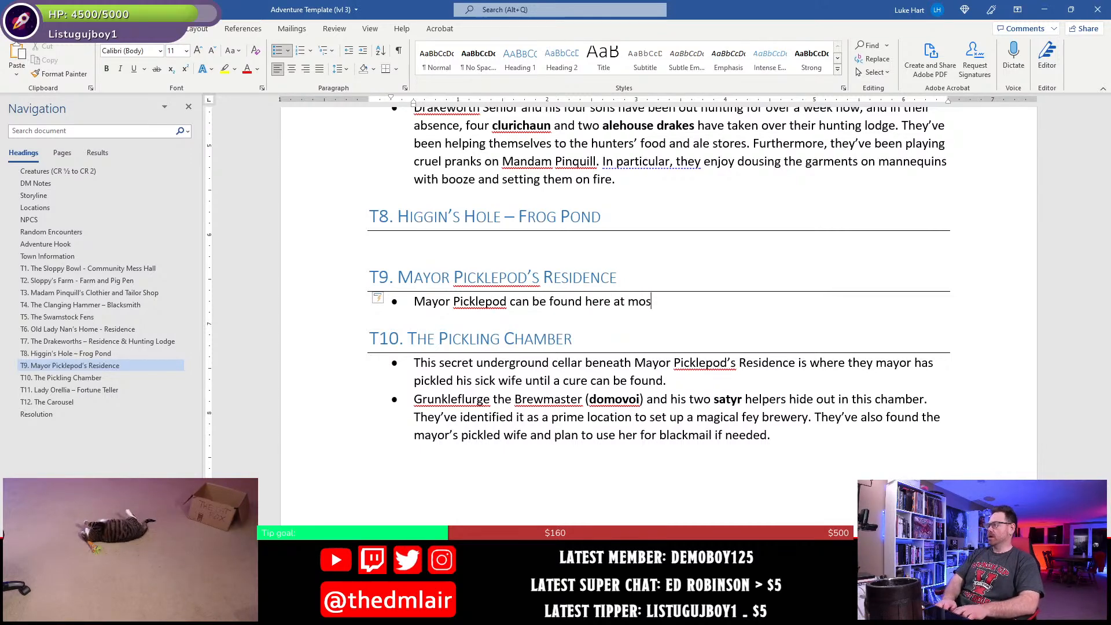
{"action": "type", "text": "t times of the da"}
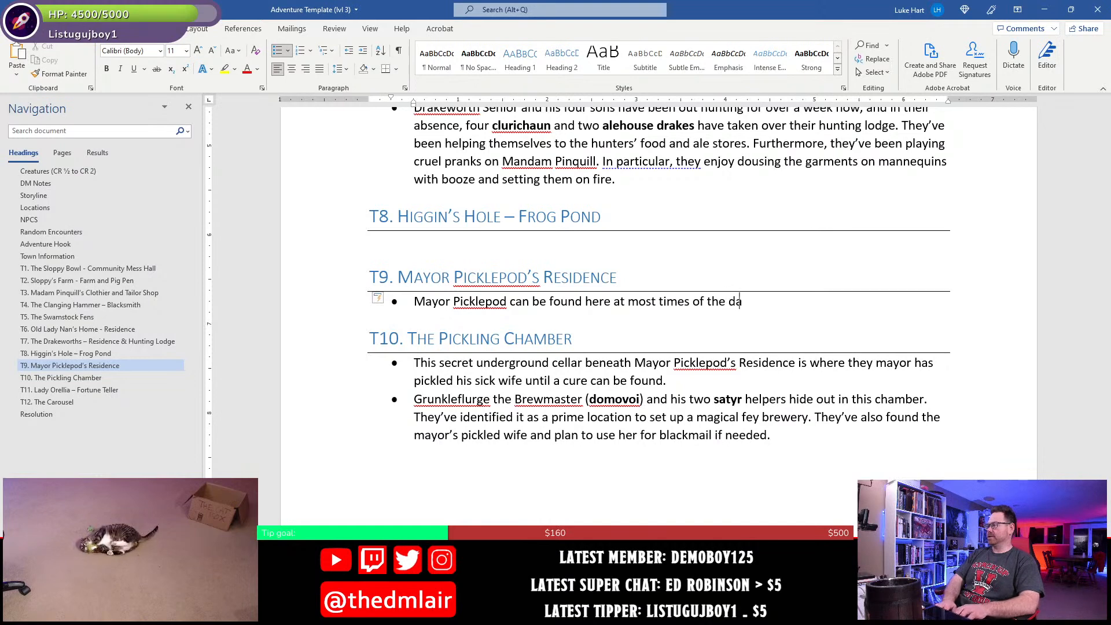
{"action": "type", "text": "y or night."}
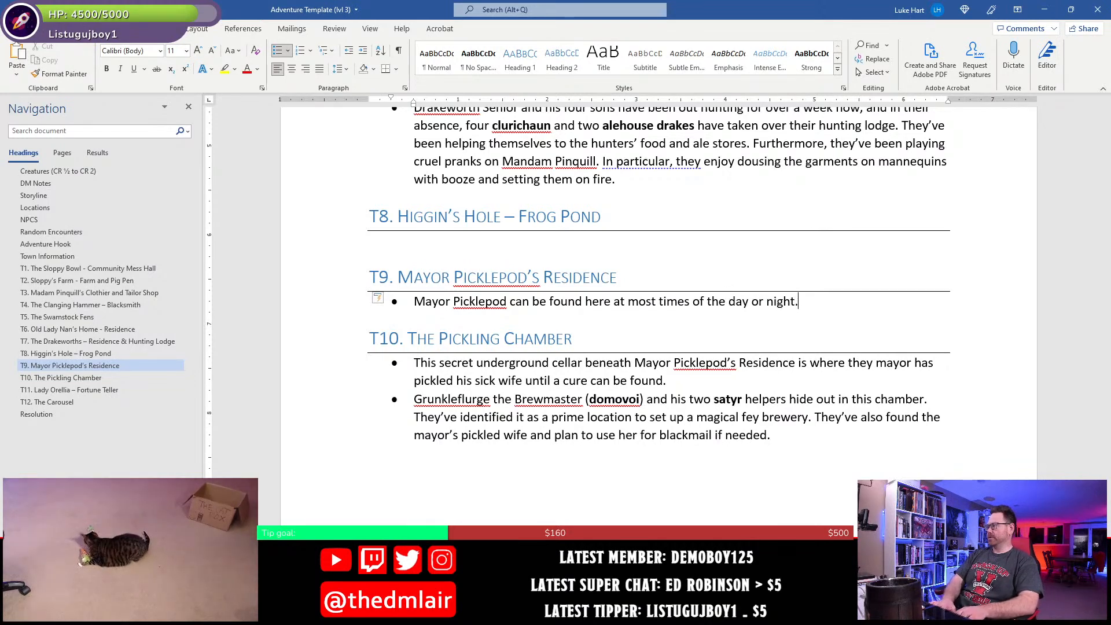
{"action": "key", "text": "BackSpace"}
{"action": "key", "text": "BackSpace"}
{"action": "key", "text": "BackSpace"}
{"action": "key", "text": "BackSpace"}
{"action": "key", "text": "BackSpace"}
{"action": "key", "text": "BackSpace"}
{"action": "key", "text": "BackSpace"}
{"action": "key", "text": "BackSpace"}
{"action": "key", "text": "BackSpace"}
{"action": "key", "text": "BackSpace"}
{"action": "key", "text": "BackSpace"}
{"action": "key", "text": "BackSpace"}
{"action": "key", "text": "BackSpace"}
{"action": "key", "text": "BackSpace"}
{"action": "key", "text": "BackSpace"}
{"action": "key", "text": "BackSpace"}
{"action": "key", "text": "BackSpace"}
{"action": "key", "text": "BackSpace"}
{"action": "key", "text": "BackSpace"}
{"action": "key", "text": "BackSpace"}
{"action": "type", "text": "."}
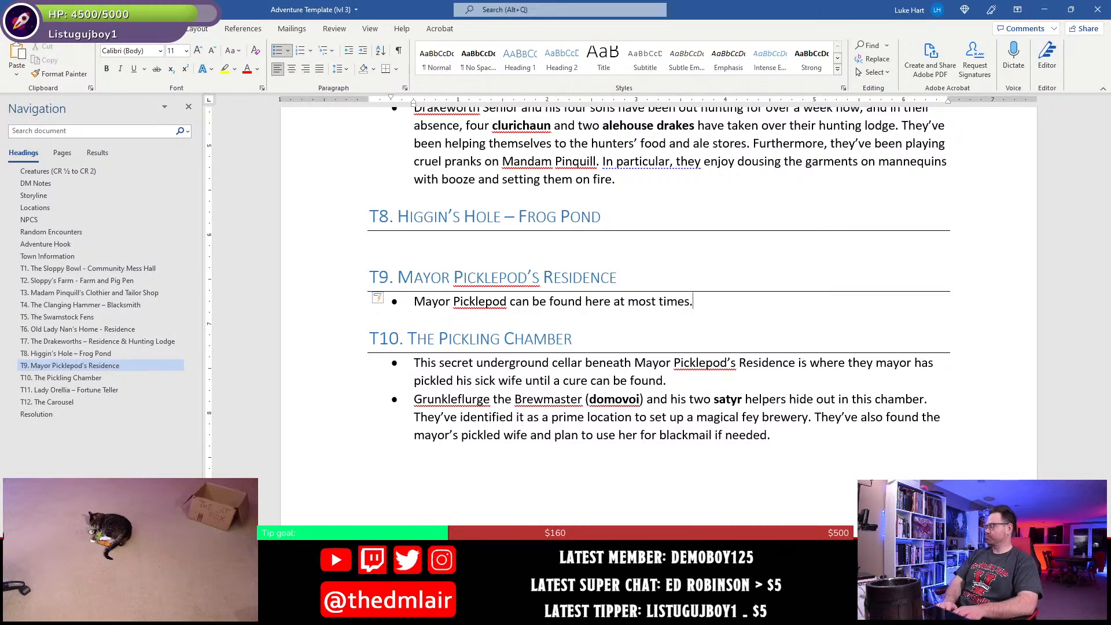
{"action": "type", "text": " He"}
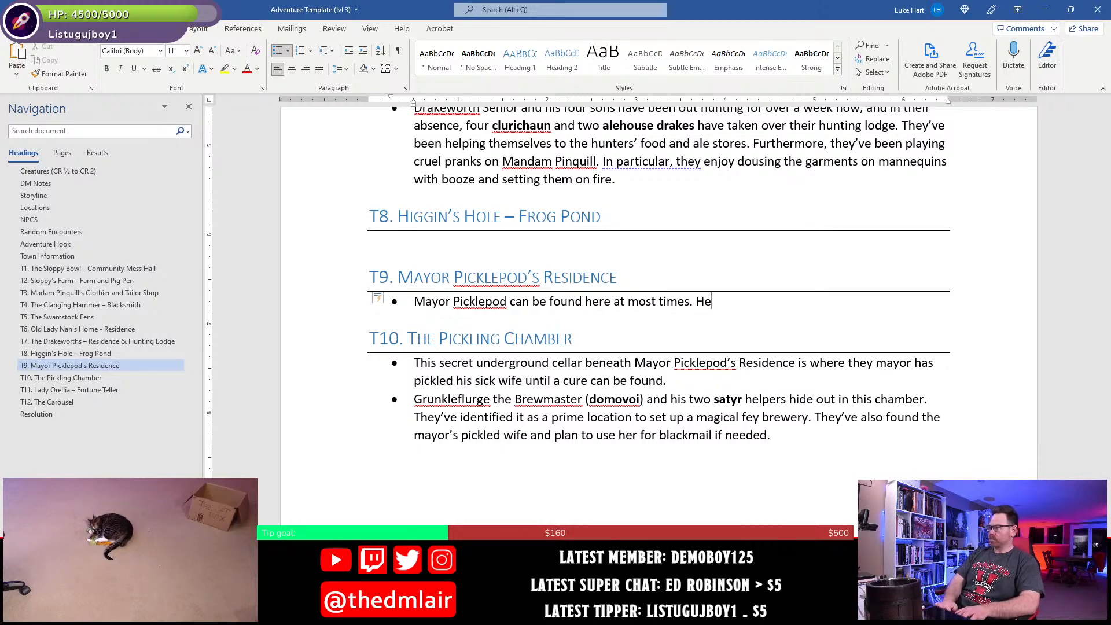
{"action": "type", "text": " is aware of"}
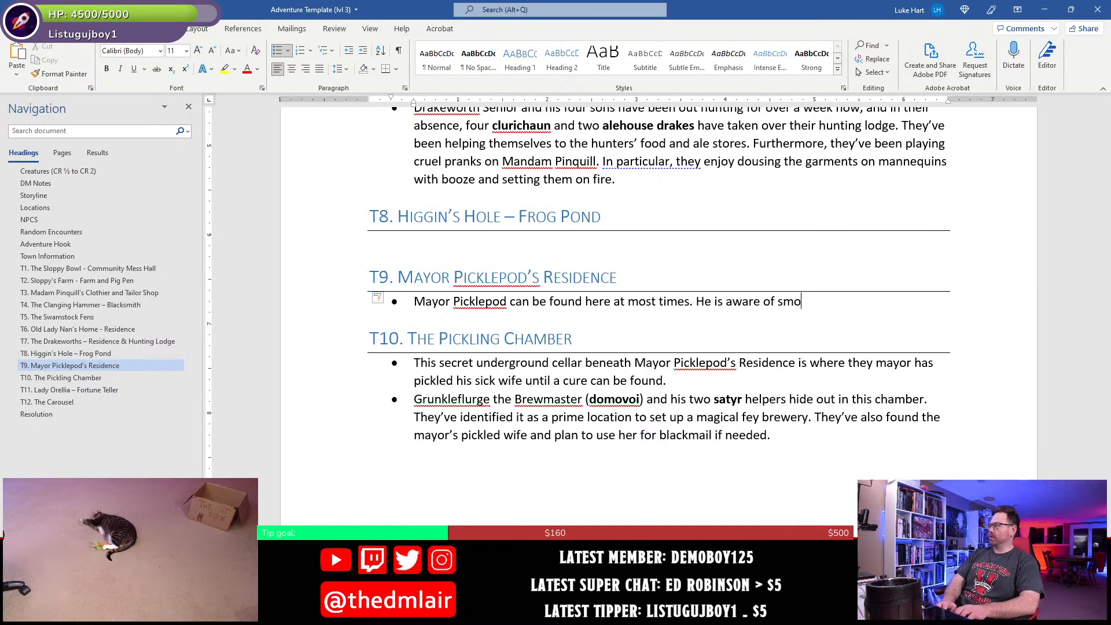
{"action": "type", "text": " so"}
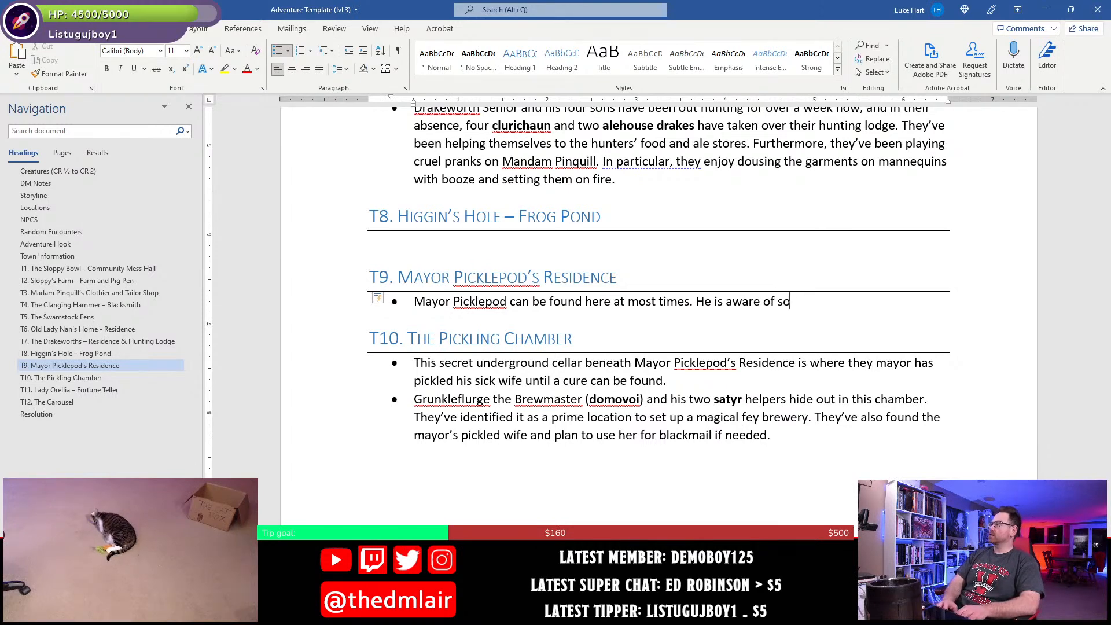
{"action": "type", "text": "mething star"}
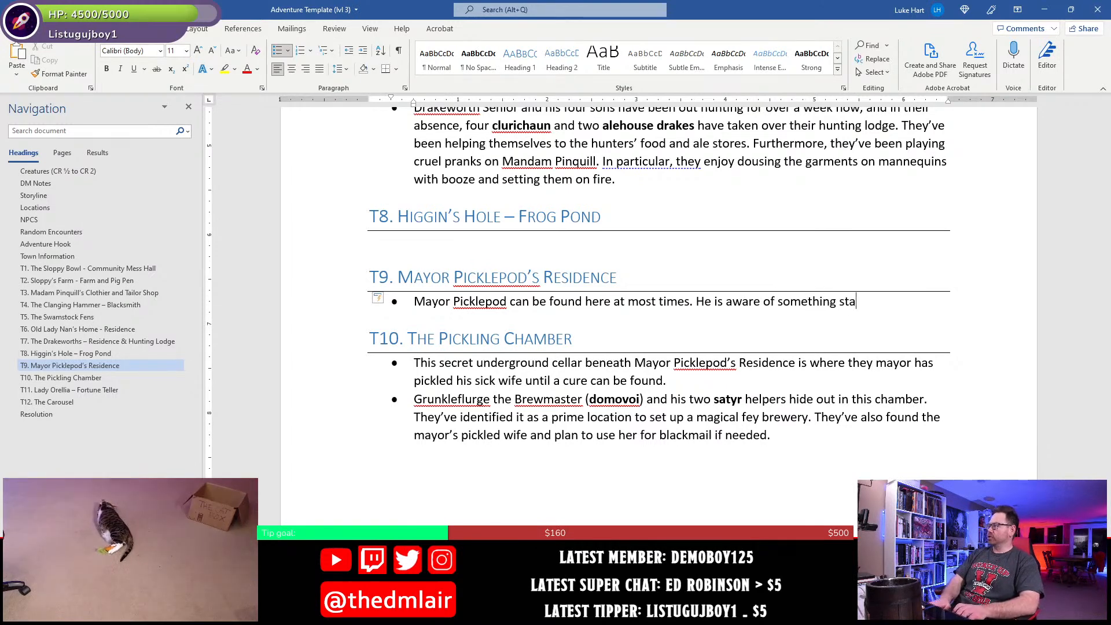
- Add a second sentence to the T9 bullet beginning "He is aware of something strange happening"
{"action": "key", "text": "BackSpace"}
{"action": "type", "text": "range happening "}
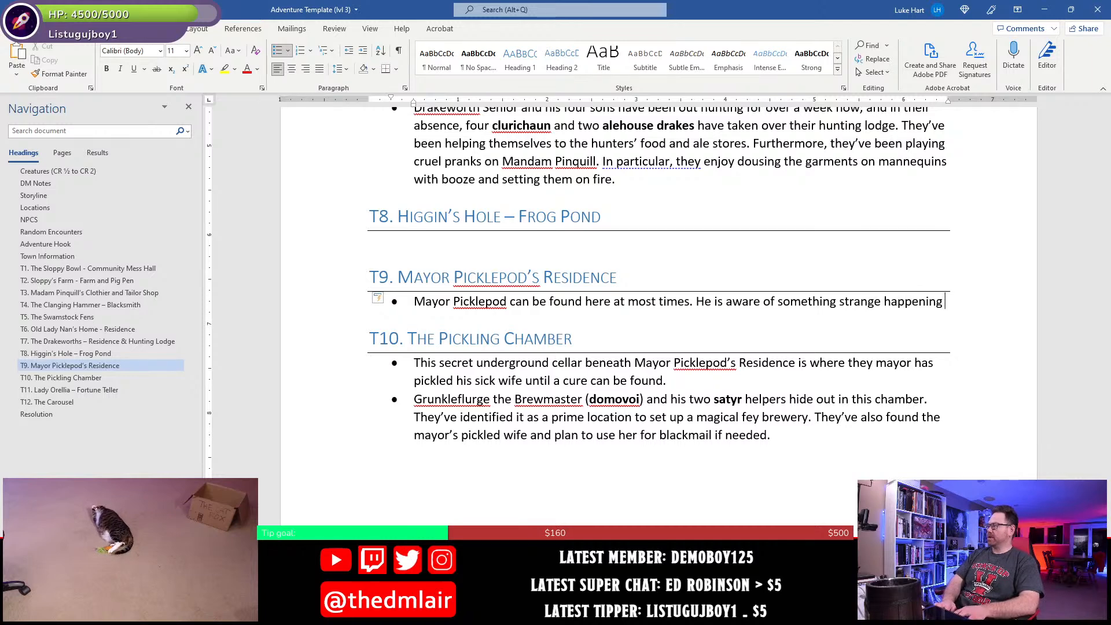
{"action": "type", "text": "in his secret sc"}
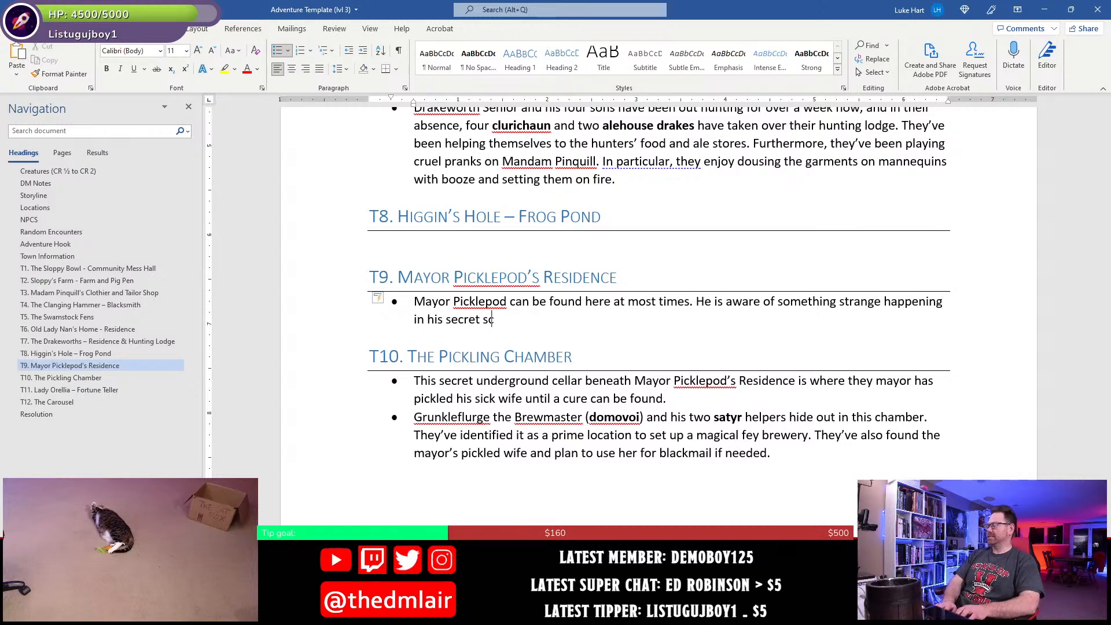
{"action": "type", "text": "ella"}
- Continue the second T9 sentence after "happening" with "in his secret cellar"
{"action": "key", "text": "BackSpace"}
{"action": "key", "text": "BackSpace"}
{"action": "key", "text": "BackSpace"}
{"action": "key", "text": "BackSpace"}
{"action": "key", "text": "BackSpace"}
{"action": "type", "text": "c"}
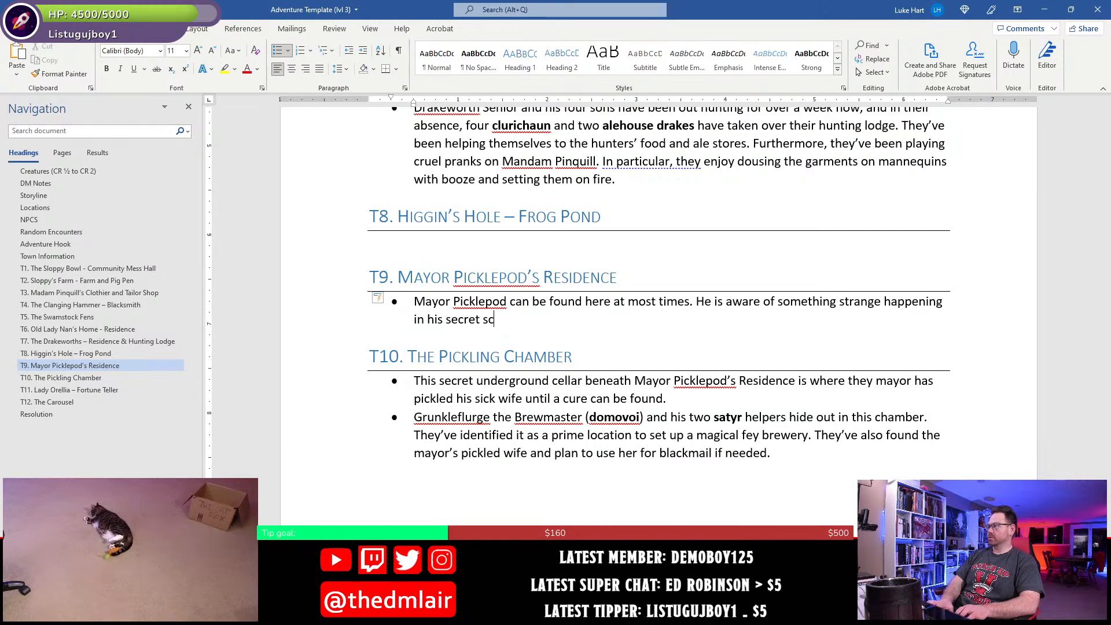
{"action": "key", "text": "BackSpace"}
{"action": "key", "text": "BackSpace"}
{"action": "type", "text": "cellar but "}
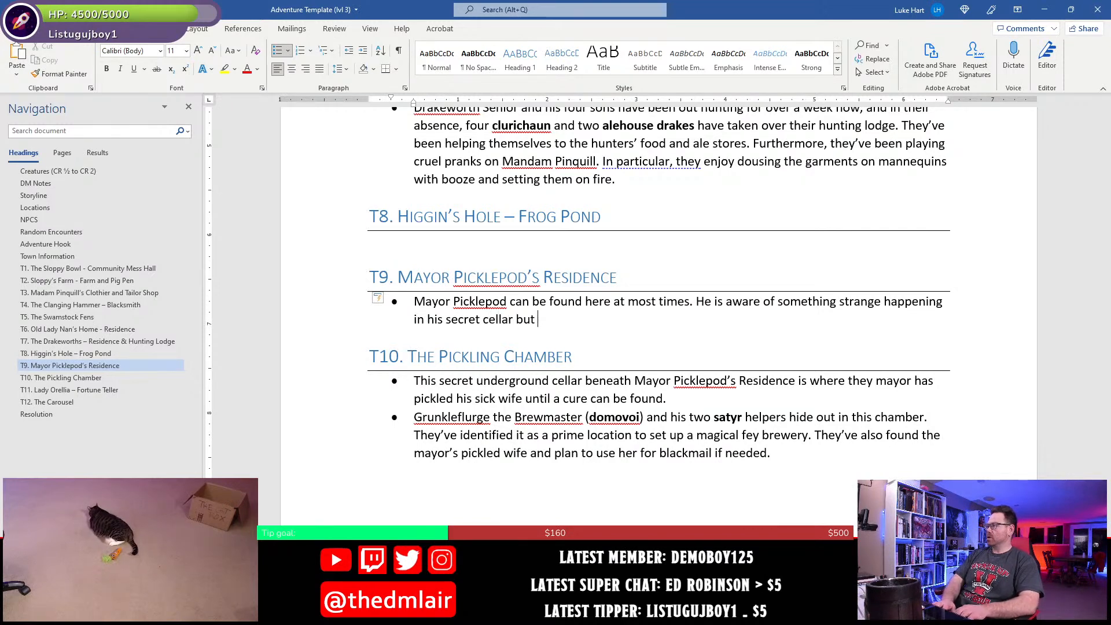
{"action": "type", "text": "doesn't want t"}
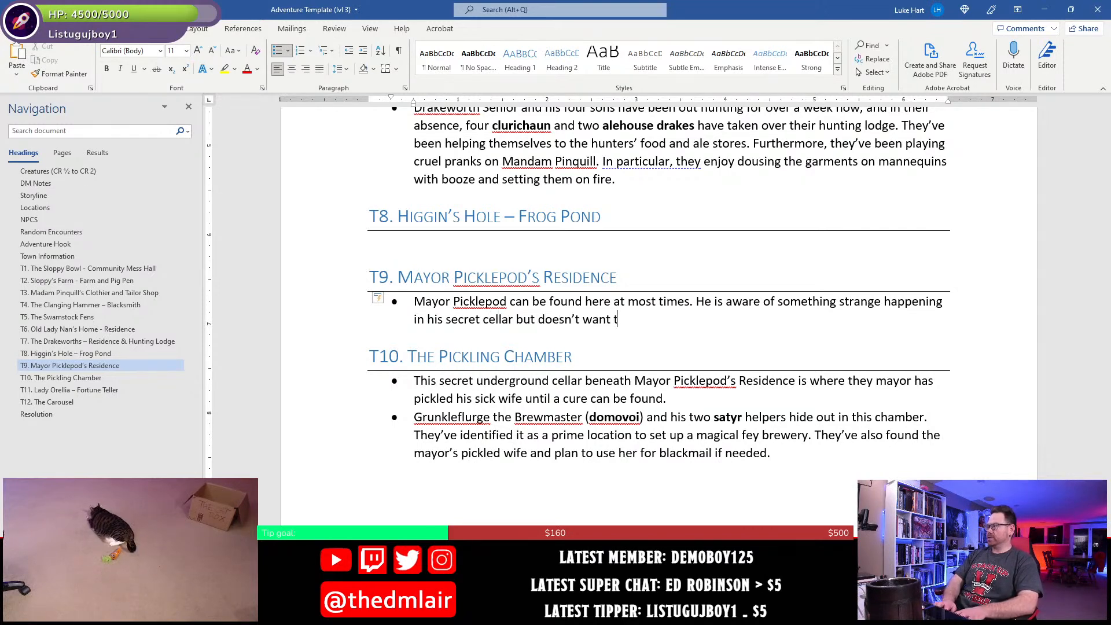
{"action": "type", "text": "o tell any one"}
- Finish the second T9 sentence with "but doesn't want to tell anyone about it, lest they discover his pickled wife." and save the document
{"action": "key", "text": "BackSpace"}
{"action": "key", "text": "BackSpace"}
{"action": "key", "text": "BackSpace"}
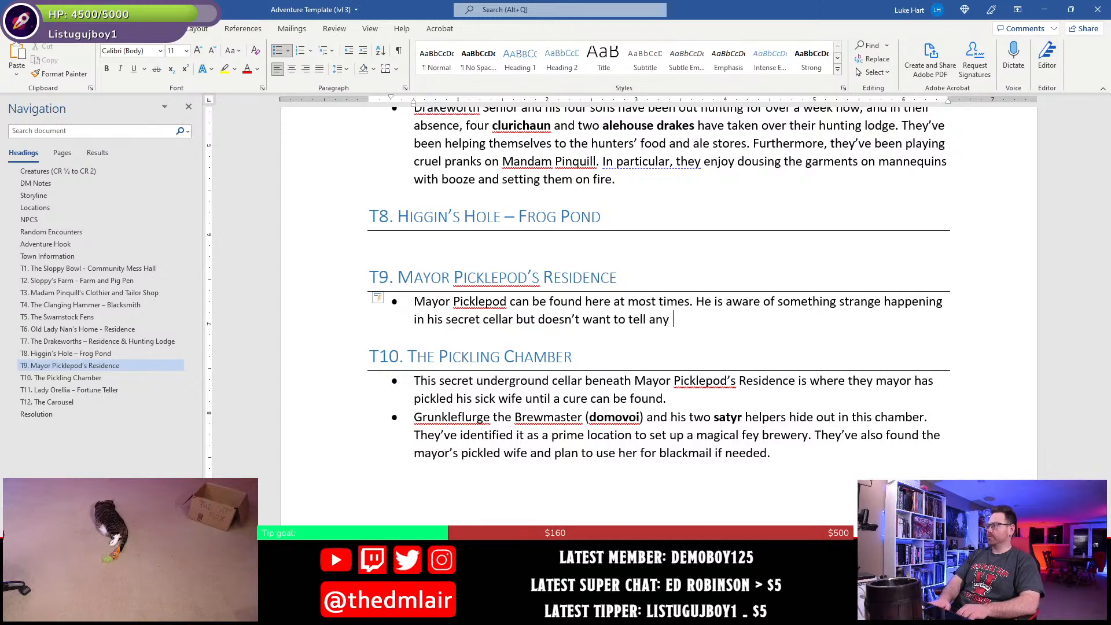
{"action": "key", "text": "BackSpace"}
{"action": "type", "text": "one about it, lest they"}
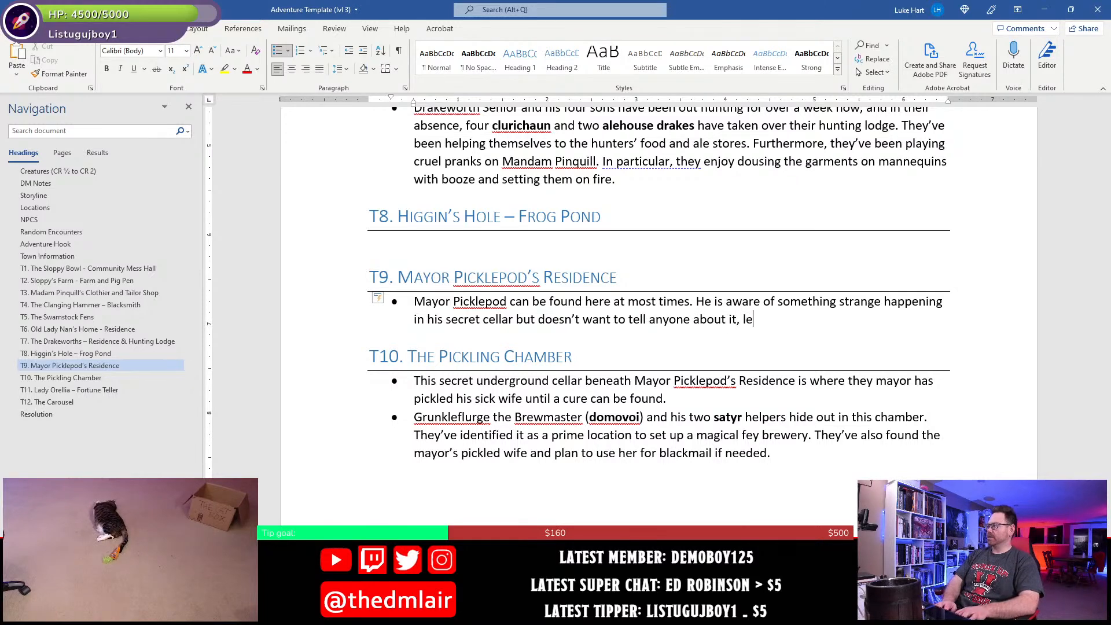
{"action": "type", "text": "cove"}
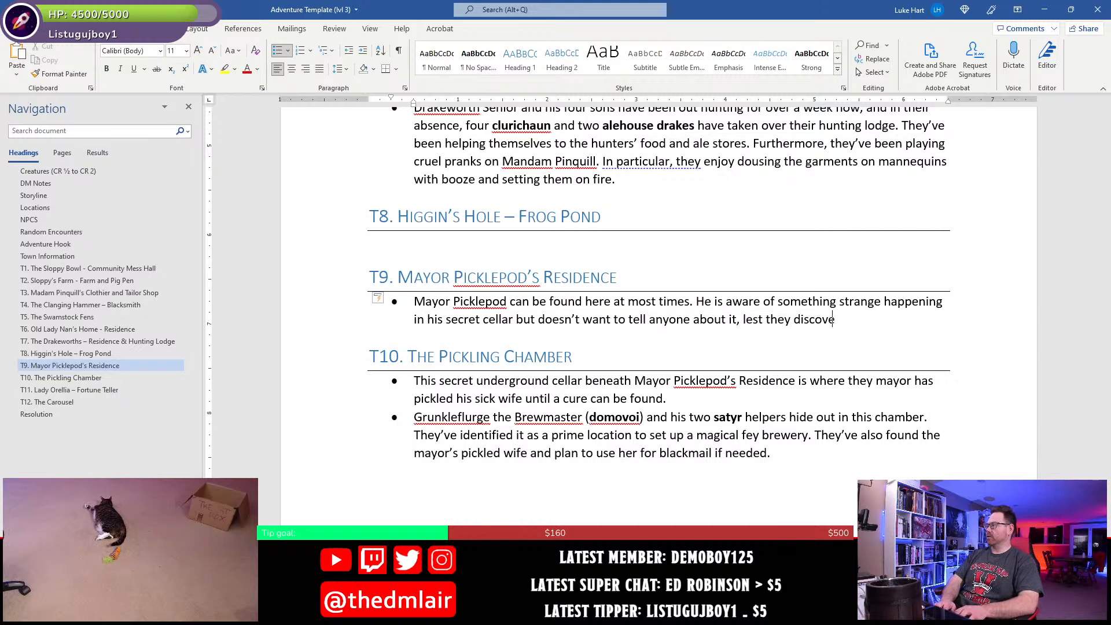
{"action": "type", "text": "r his pickled wife."}
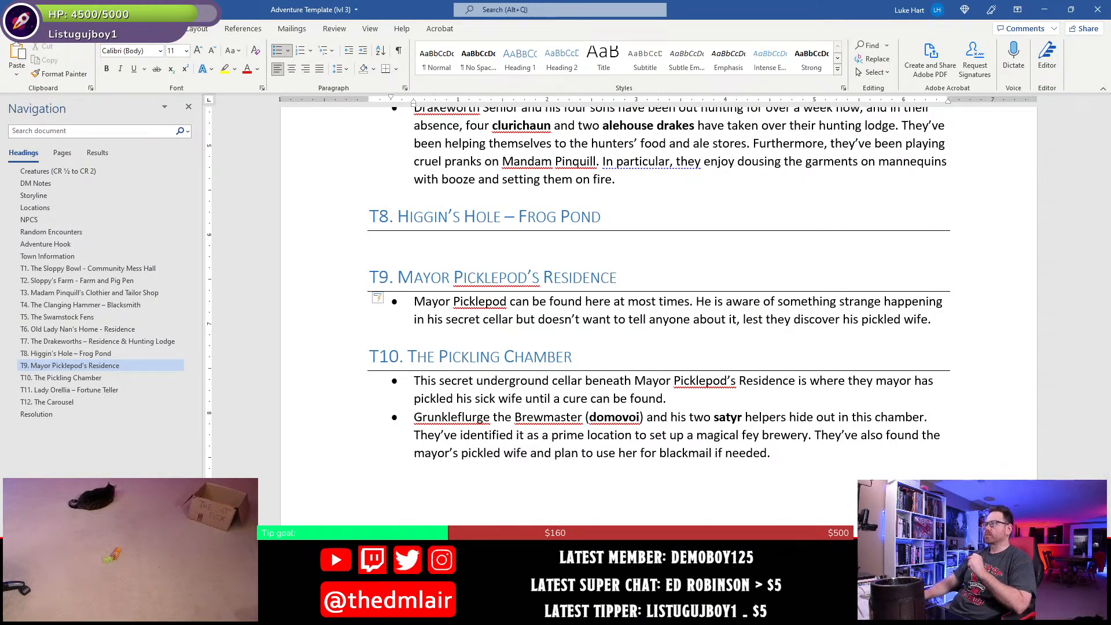
{"action": "key", "text": "ctrl+s"}
- Start a bullet under the T6 Old Lady Nan's Home heading with "Old Lady Nan dwells here, her"
{"action": "scroll", "coordinate": [548, 389], "scroll_direction": "up", "scroll_amount": 3}
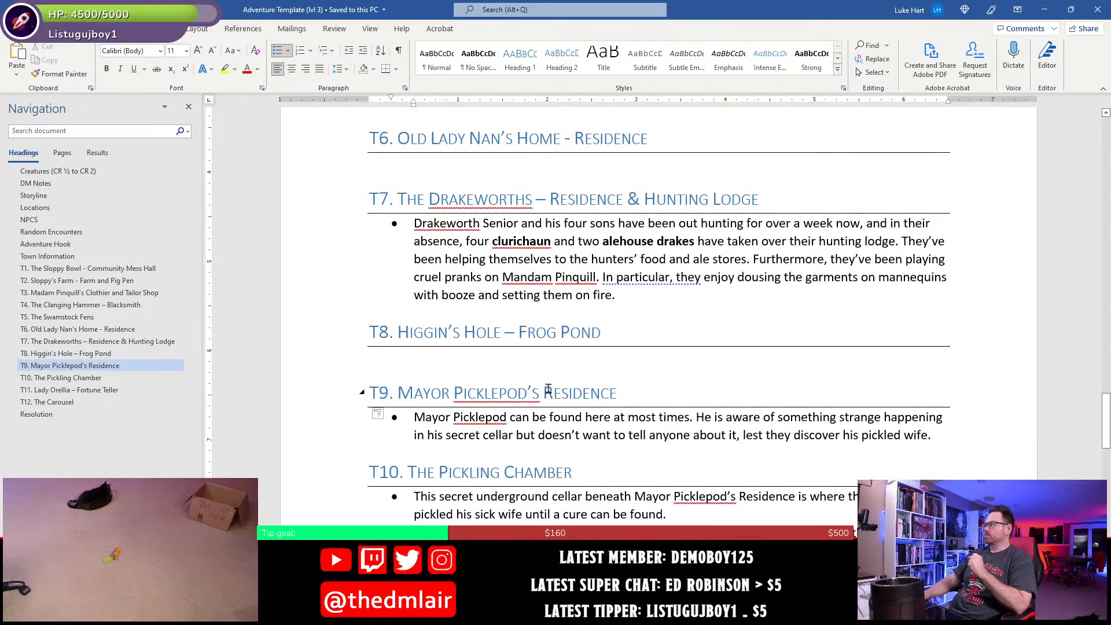
{"action": "scroll", "coordinate": [548, 389], "scroll_direction": "up", "scroll_amount": 8}
{"action": "scroll", "coordinate": [543, 387], "scroll_direction": "up", "scroll_amount": 4}
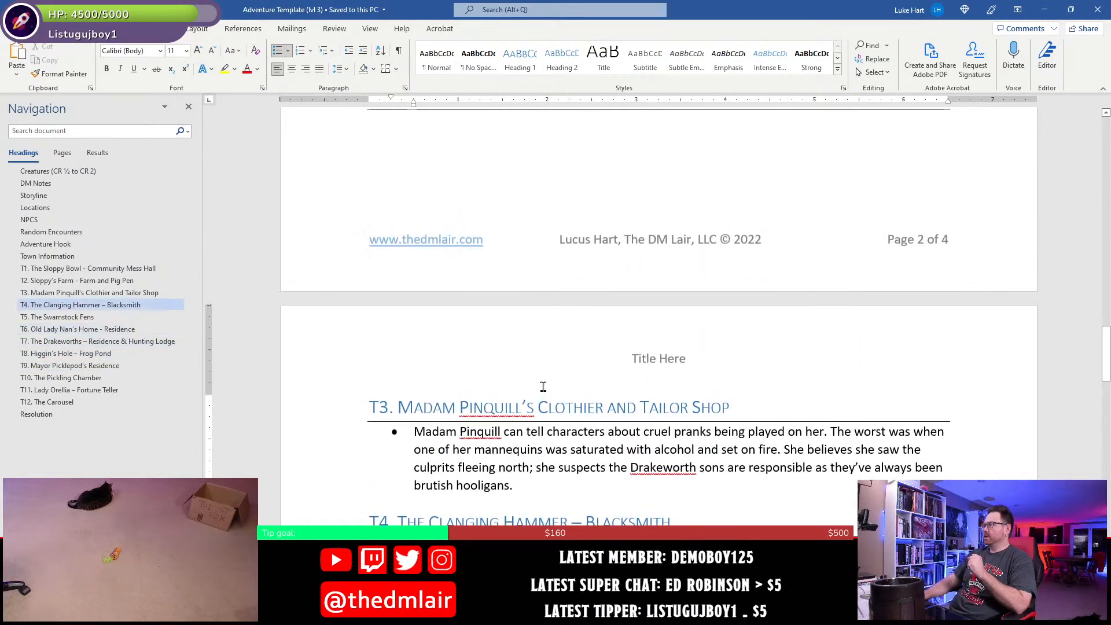
{"action": "scroll", "coordinate": [543, 393], "scroll_direction": "down", "scroll_amount": 5}
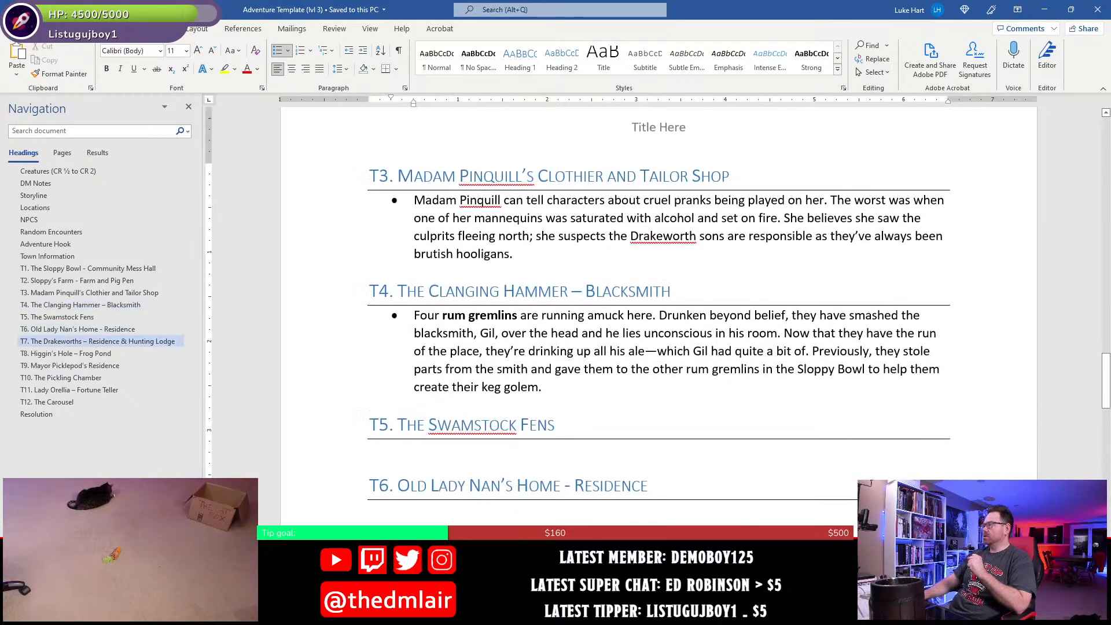
{"action": "double_click", "coordinate": [511, 427]}
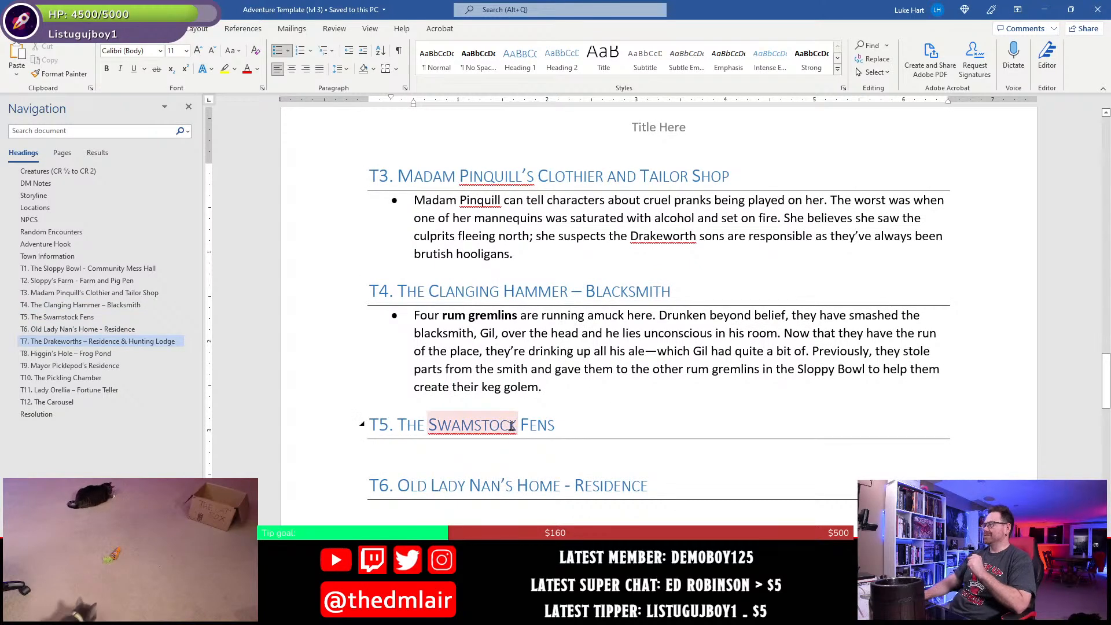
{"action": "scroll", "coordinate": [444, 432], "scroll_direction": "down", "scroll_amount": 2}
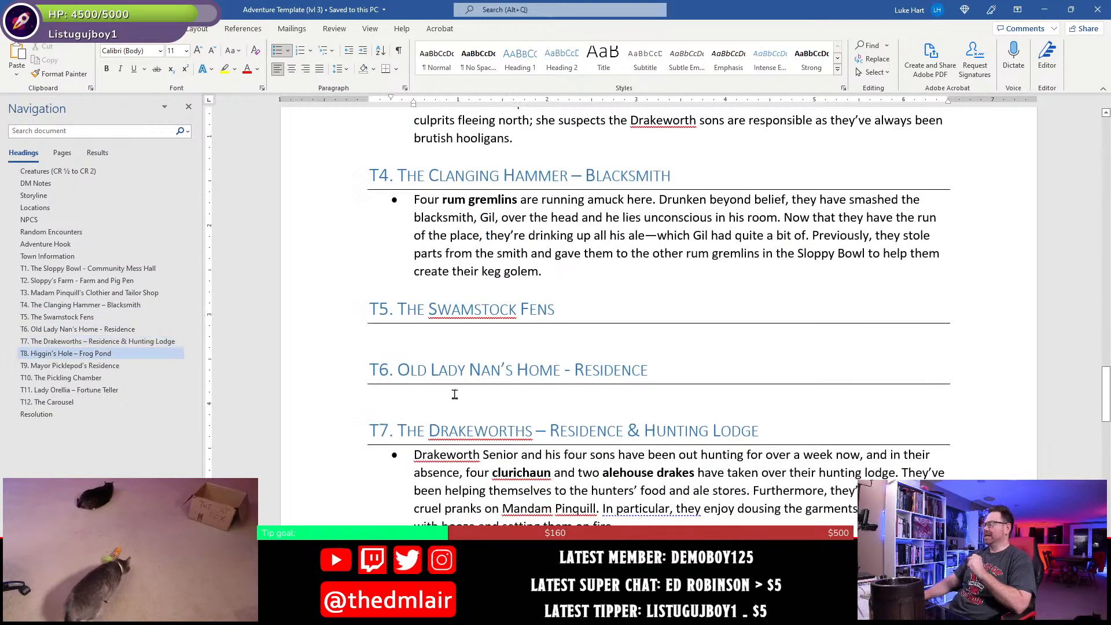
{"action": "left_click", "coordinate": [455, 395]}
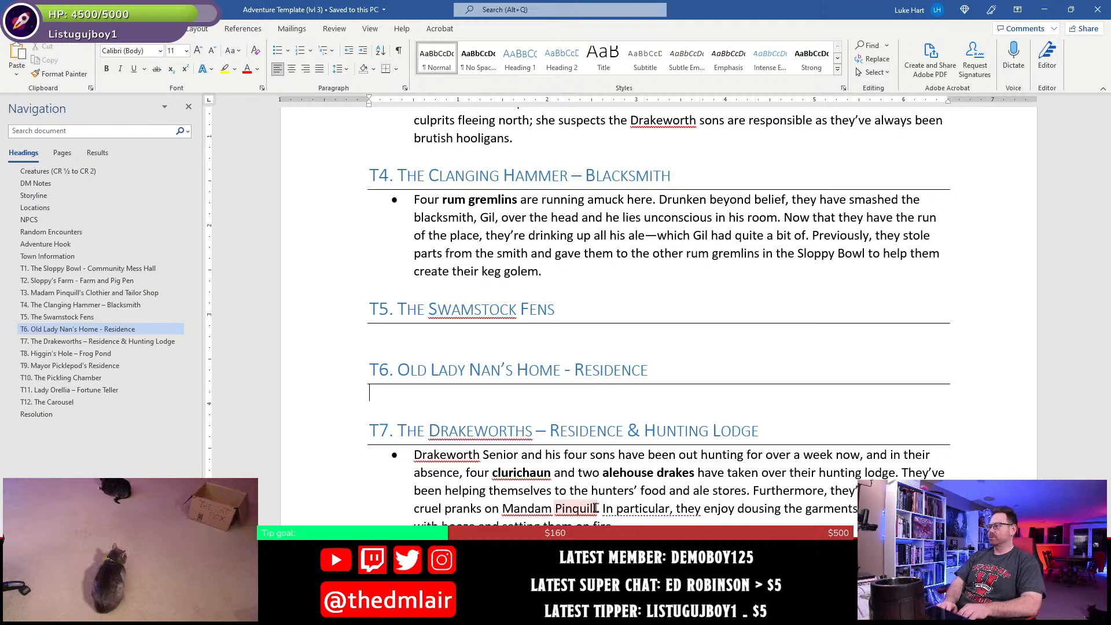
{"action": "type", "text": "* Old"}
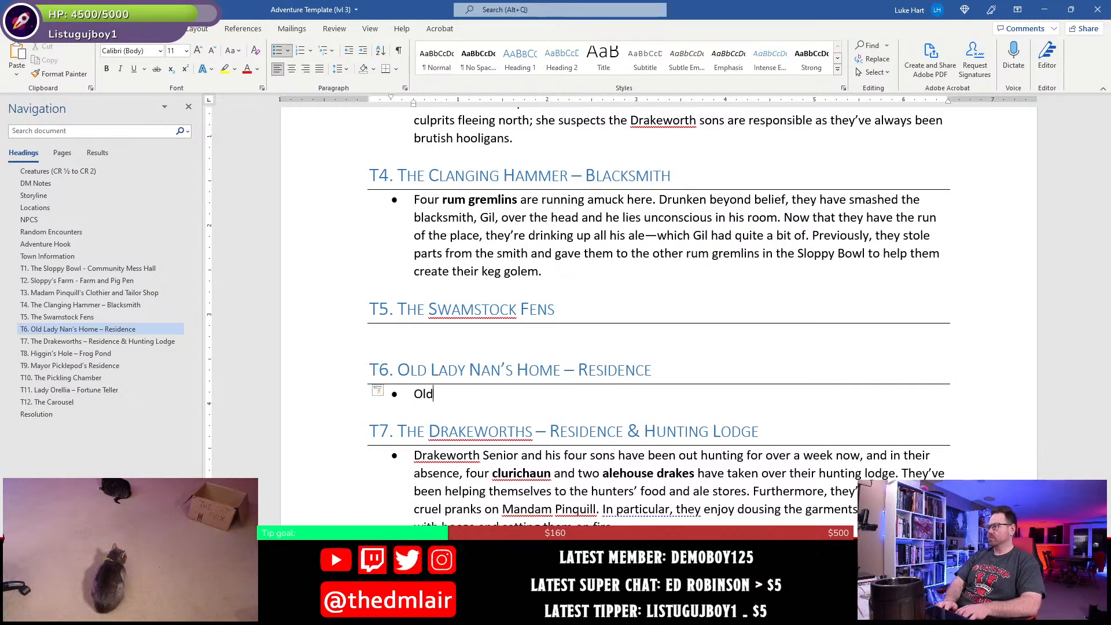
{"action": "type", "text": " Lay"}
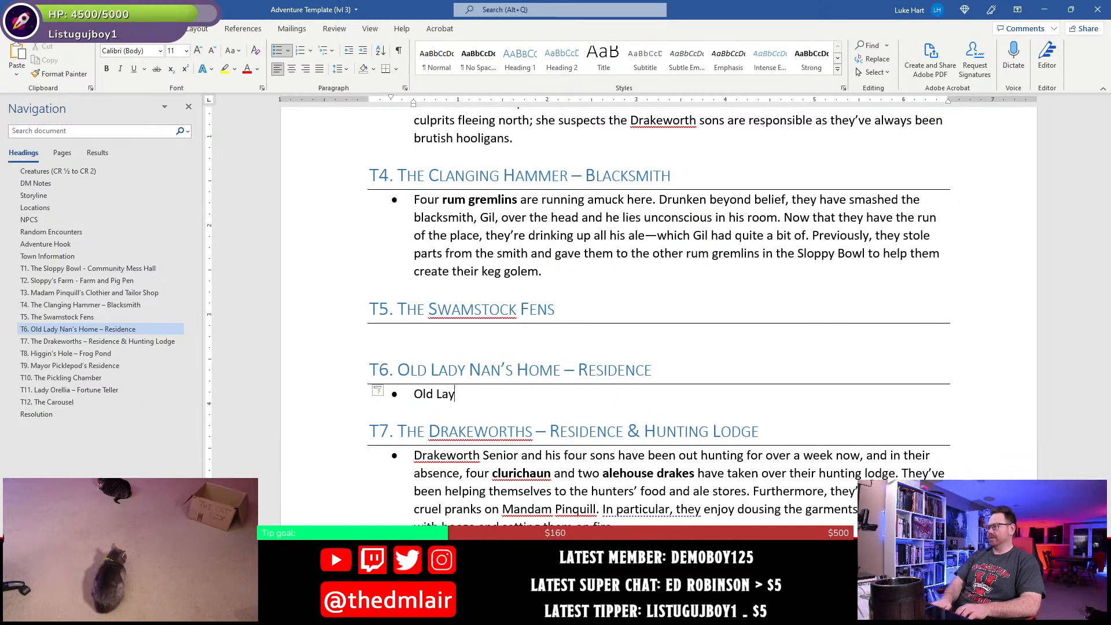
{"action": "key", "text": "BackSpace"}
{"action": "type", "text": "dy N"}
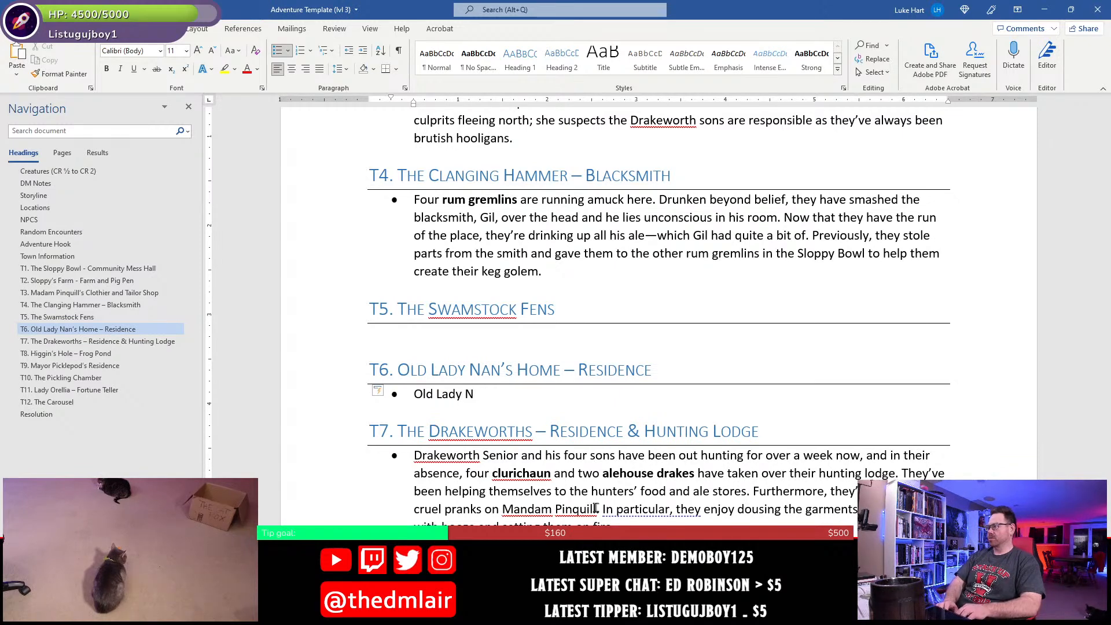
{"action": "type", "text": "an dwel"}
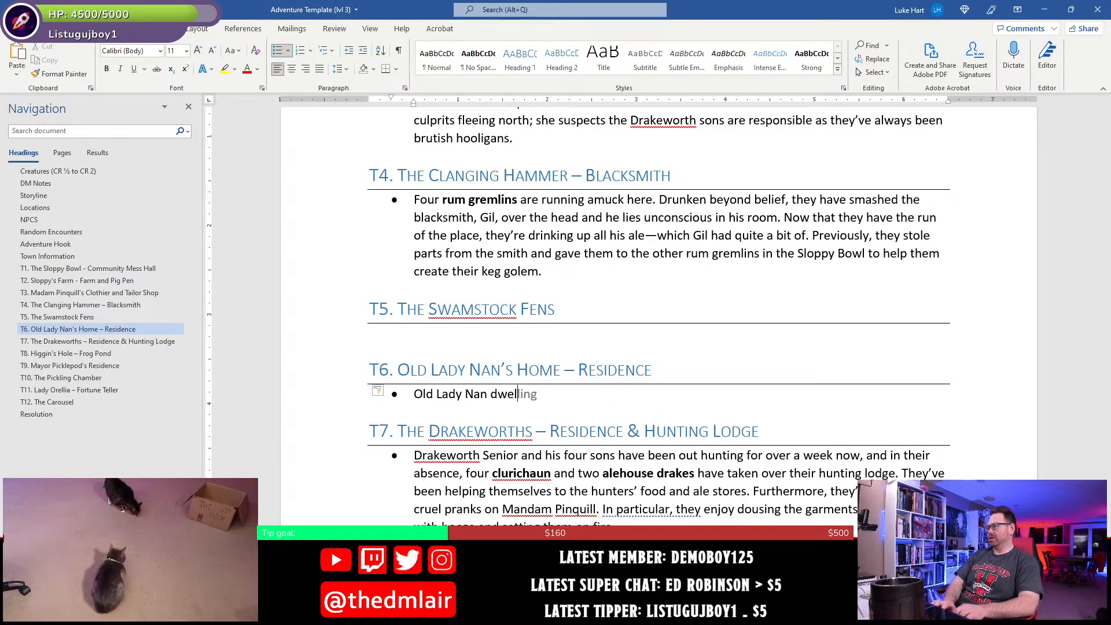
{"action": "type", "text": "ls here, her "}
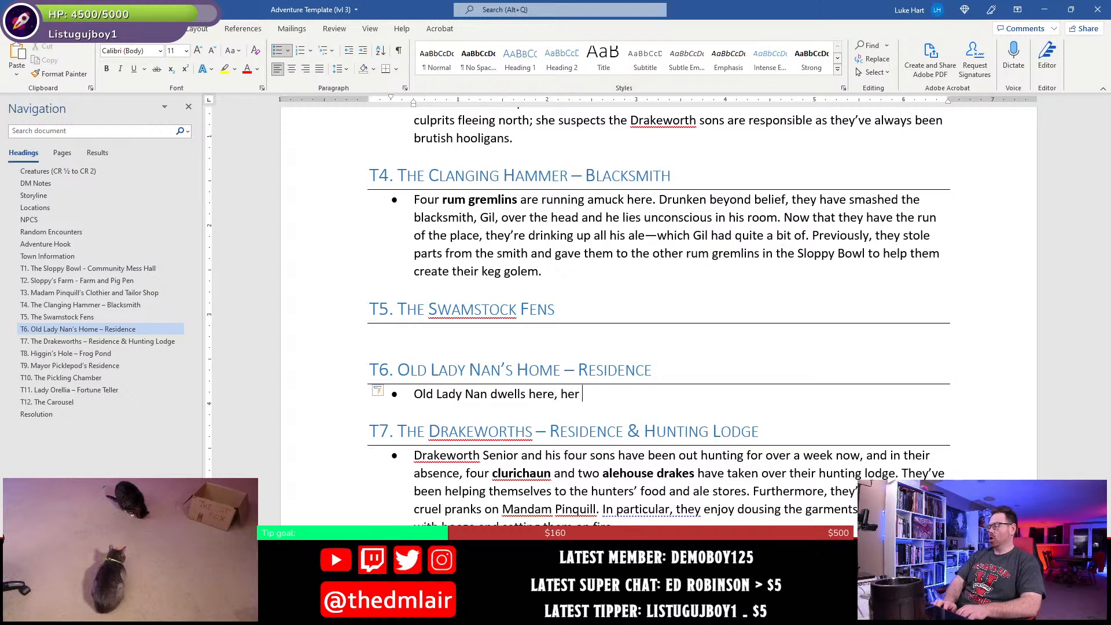
{"action": "type", "text": "home smellin"}
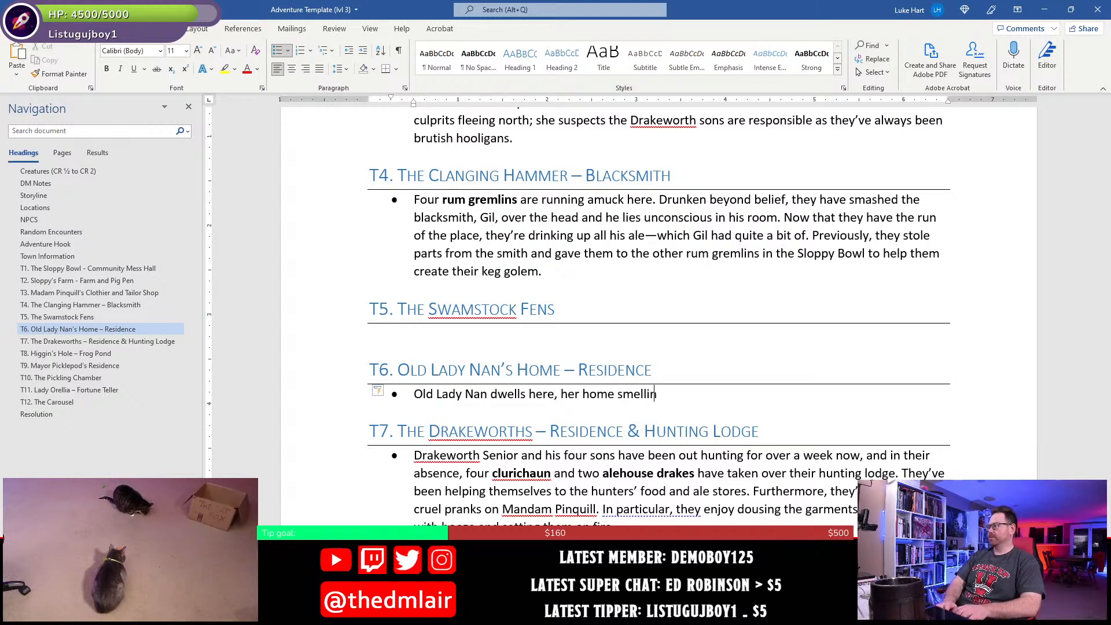
{"action": "type", "text": "g of vinega"}
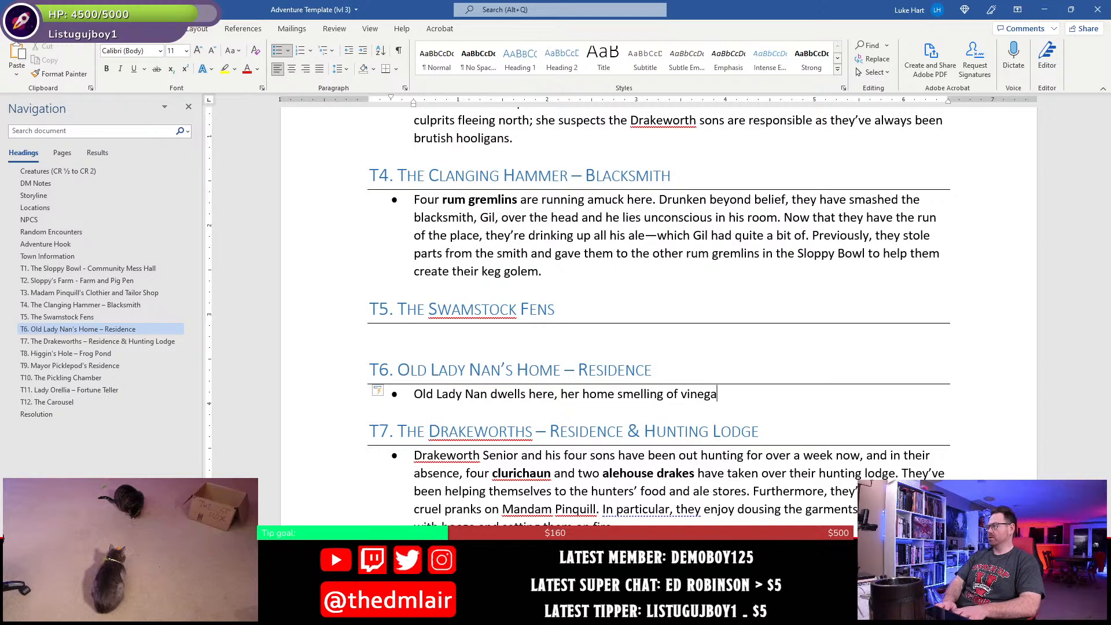
{"action": "type", "text": "r and cat pee. She"}
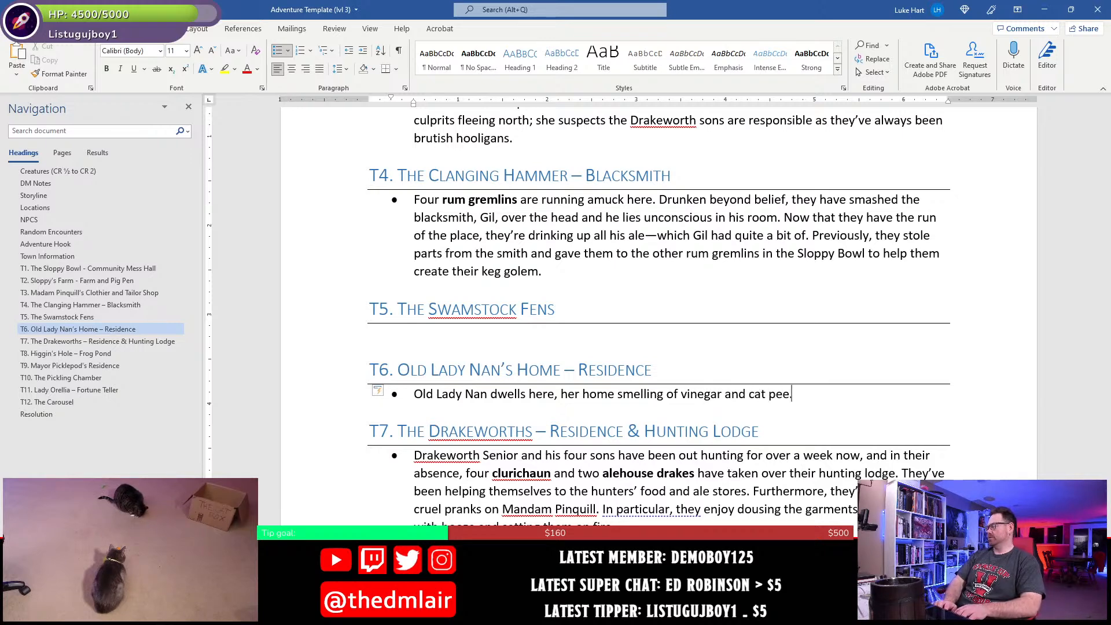
- Complete the first T6 sentence with "home smelling of vinegar and cat pee."
{"action": "key", "text": "BackSpace"}
{"action": "key", "text": "BackSpace"}
{"action": "key", "text": "BackSpace"}
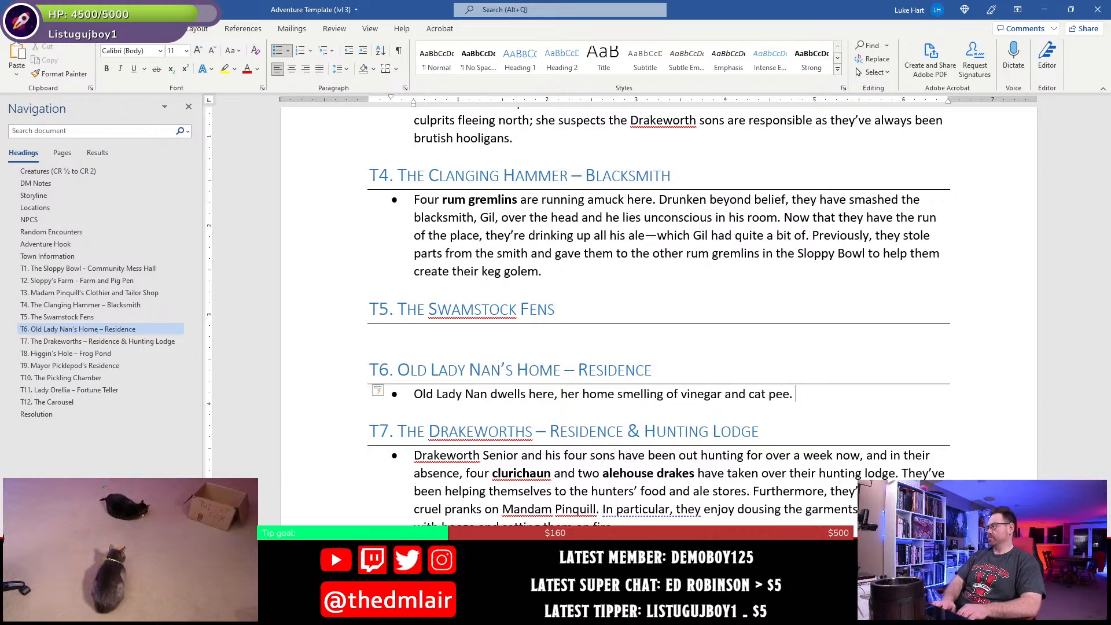
- Add the parenthetical remark "(She has twelve cats; it happens.)" after the first T6 sentence
{"action": "type", "text": "(She has "}
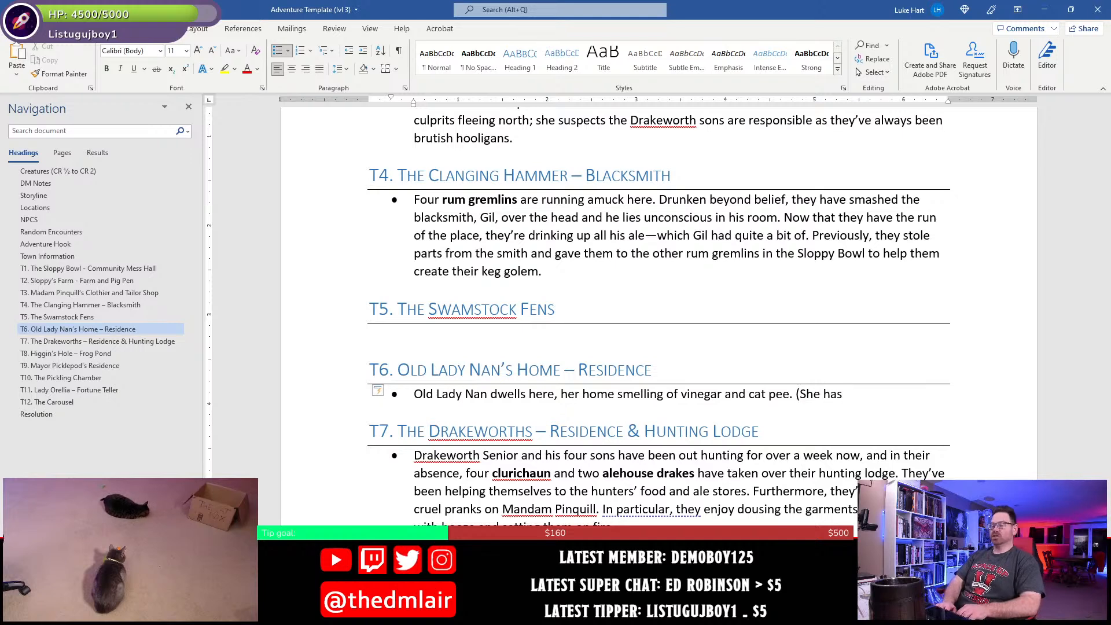
{"action": "type", "text": "twelve "}
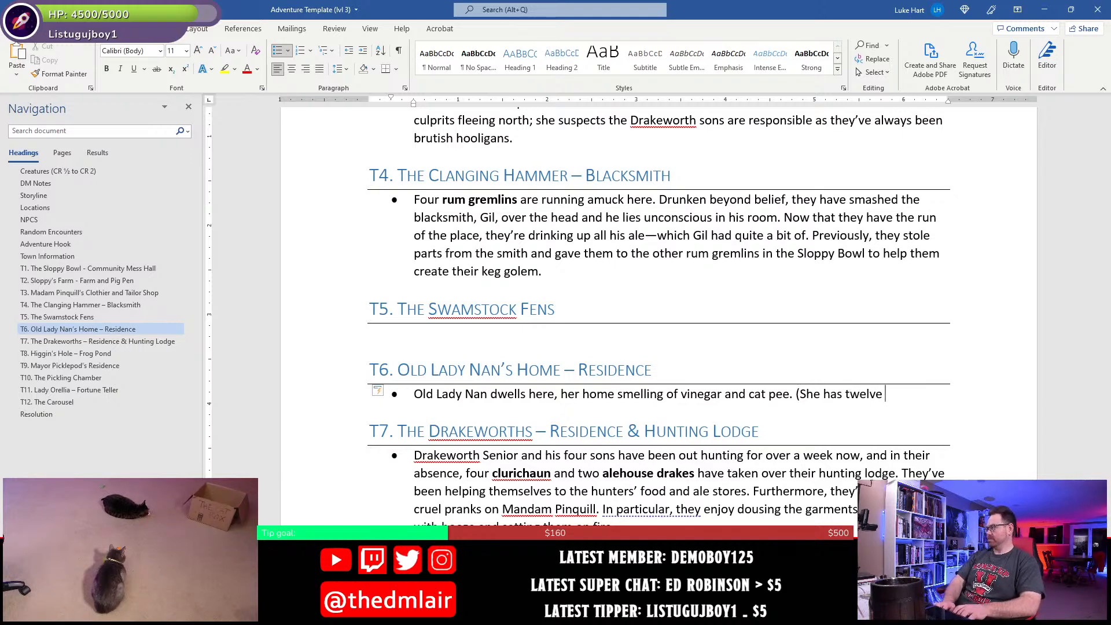
{"action": "type", "text": "cats, thamn"}
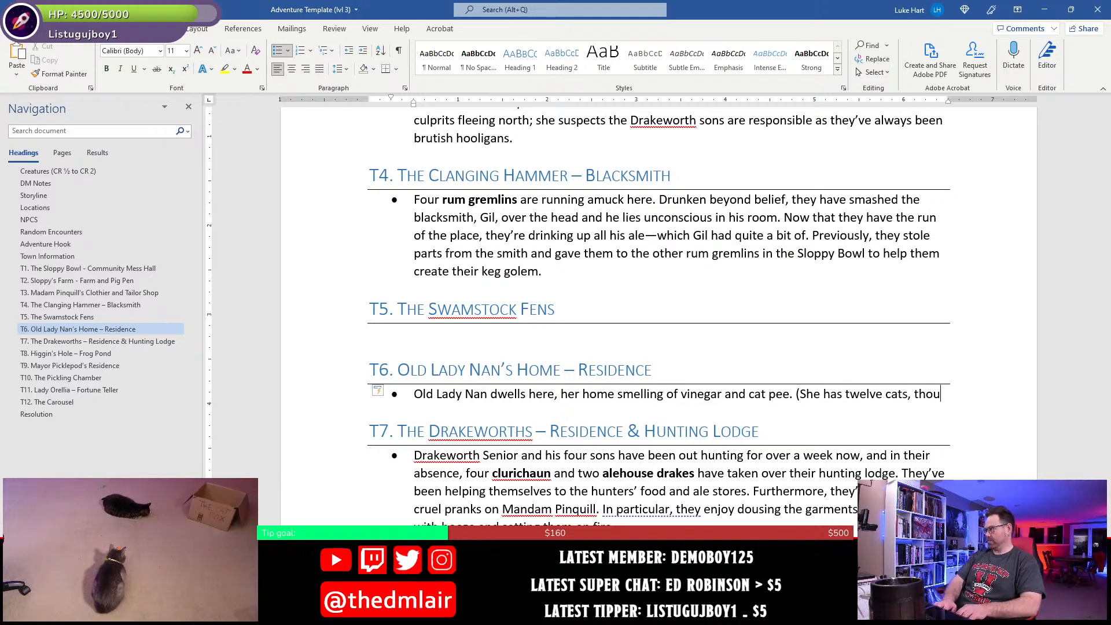
{"action": "key", "text": "BackSpace"}
{"action": "key", "text": "BackSpace"}
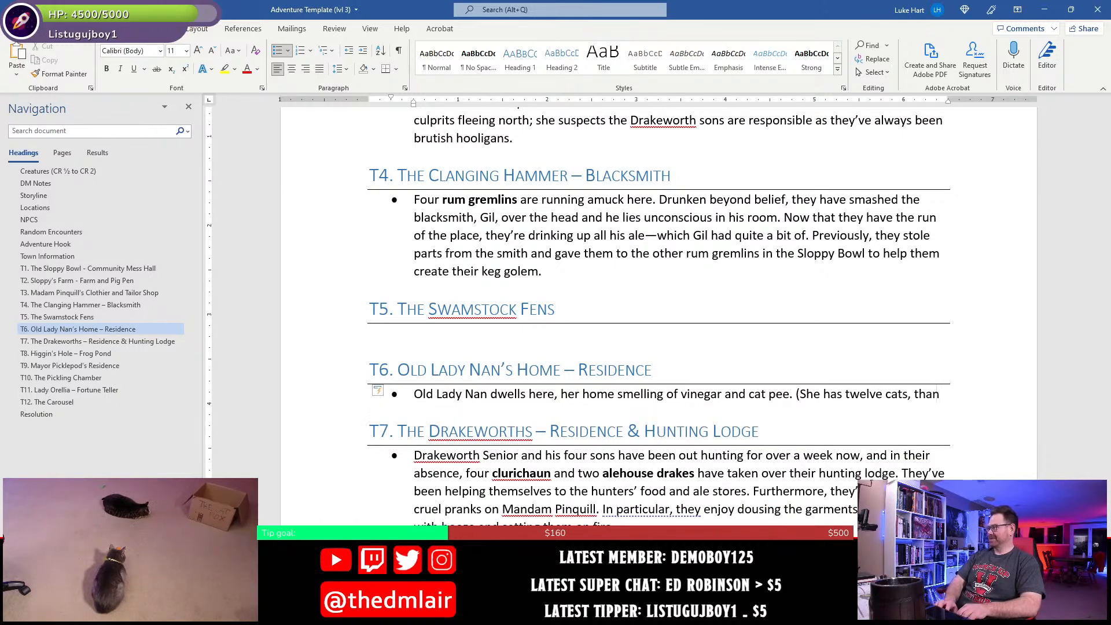
{"action": "key", "text": "BackSpace"}
{"action": "key", "text": "BackSpace"}
{"action": "key", "text": "BackSpace"}
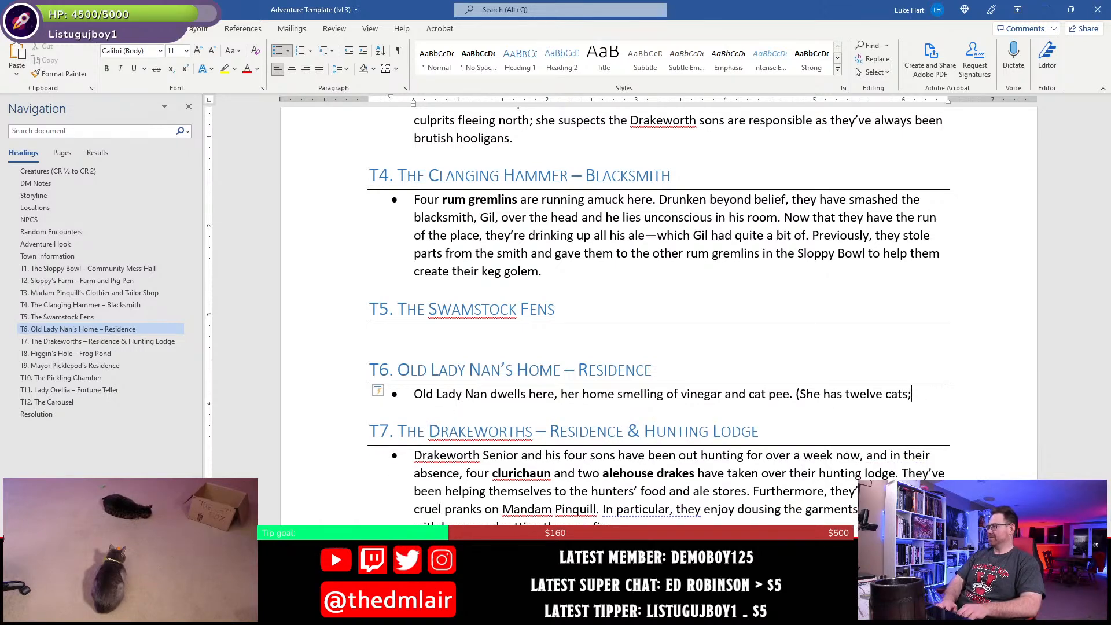
{"action": "type", "text": "happens.)"}
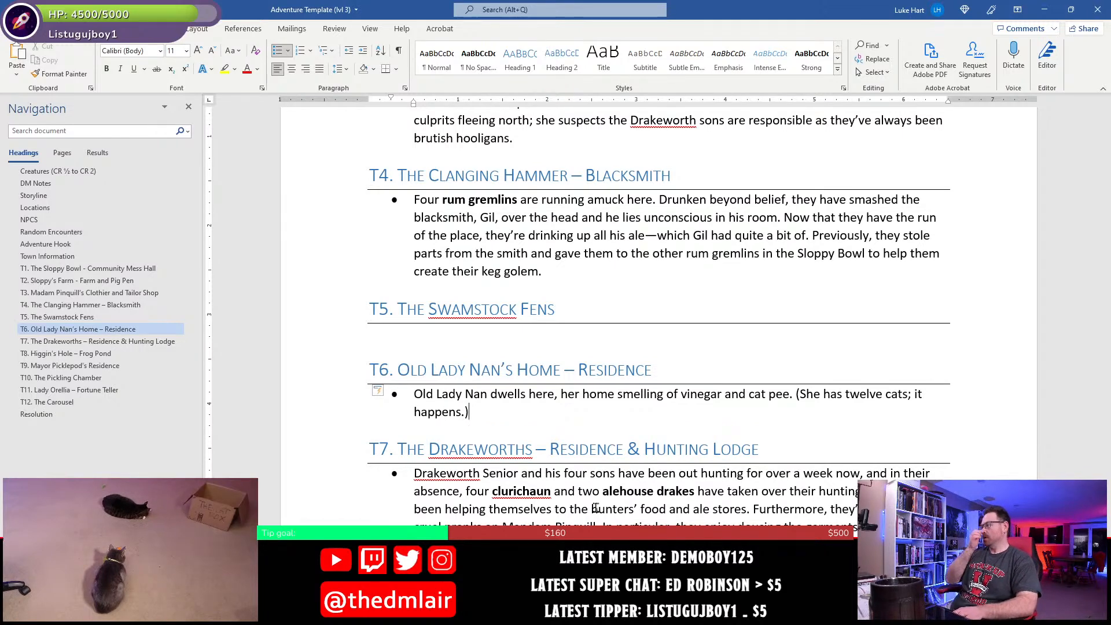
{"action": "type", "text": " S"}
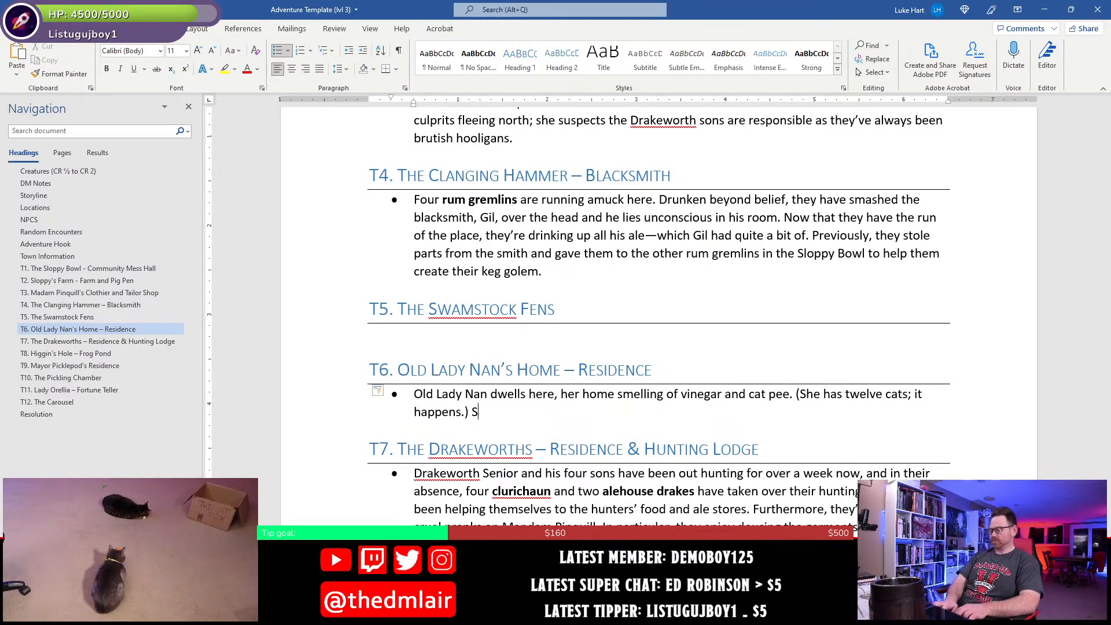
{"action": "type", "text": "he is the town snoo"}
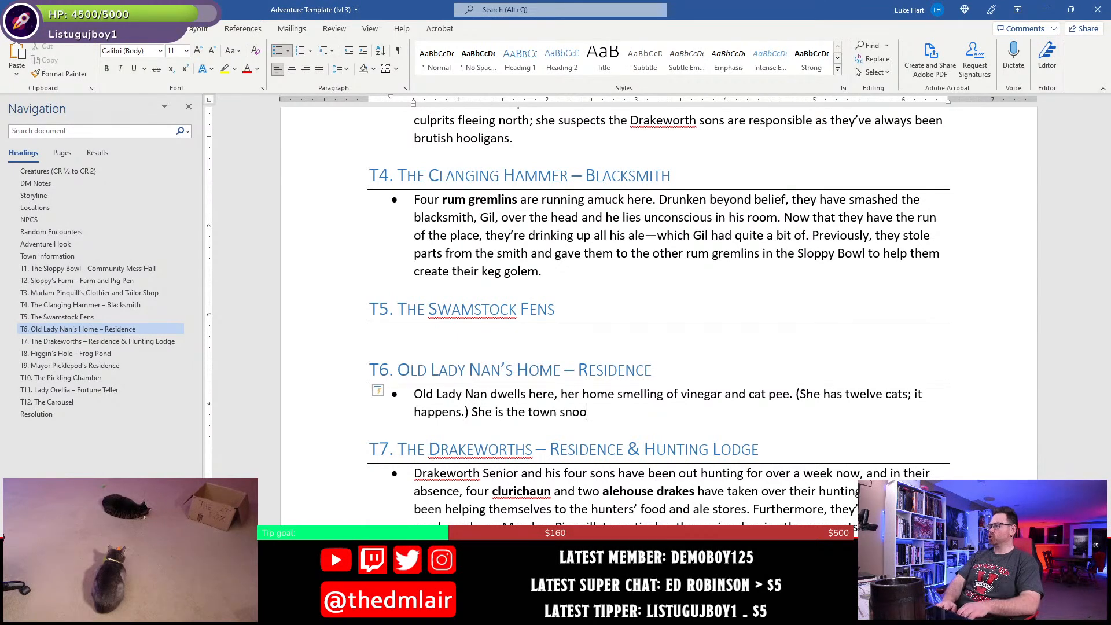
- Add the sentence "She is the village snoop, gossiper, and busybody." after the cat remark in the T6 bullet
{"action": "key", "text": "BackSpace"}
{"action": "key", "text": "BackSpace"}
{"action": "key", "text": "BackSpace"}
{"action": "key", "text": "BackSpace"}
{"action": "key", "text": "BackSpace"}
{"action": "key", "text": "BackSpace"}
{"action": "key", "text": "BackSpace"}
{"action": "type", "text": "villa"}
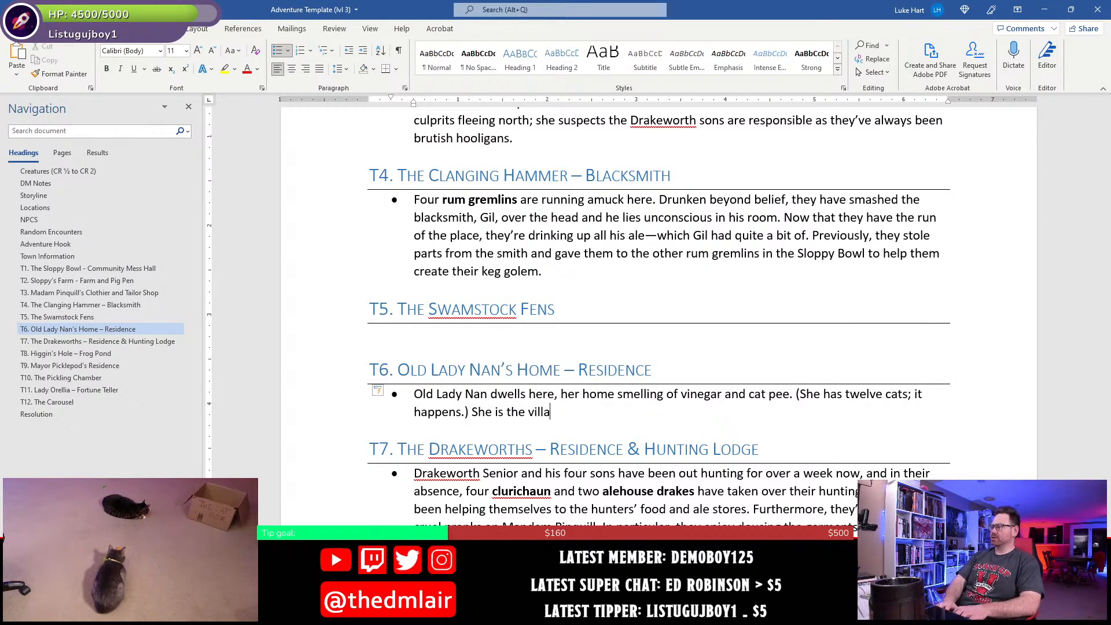
{"action": "type", "text": "ge snoop and "}
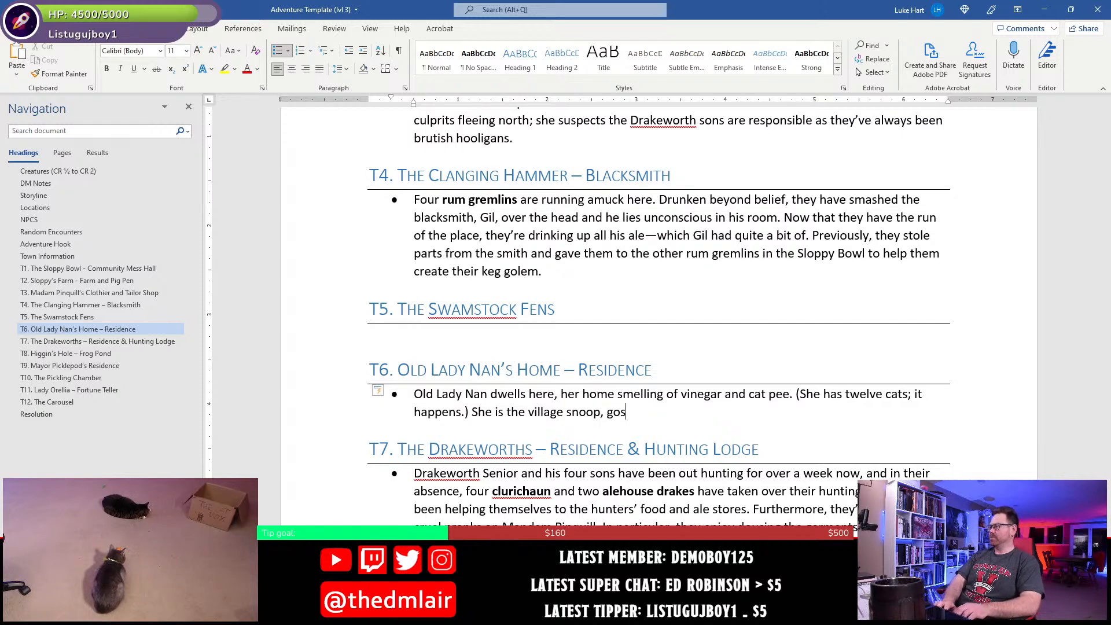
{"action": "type", "text": "sipper, and bus"}
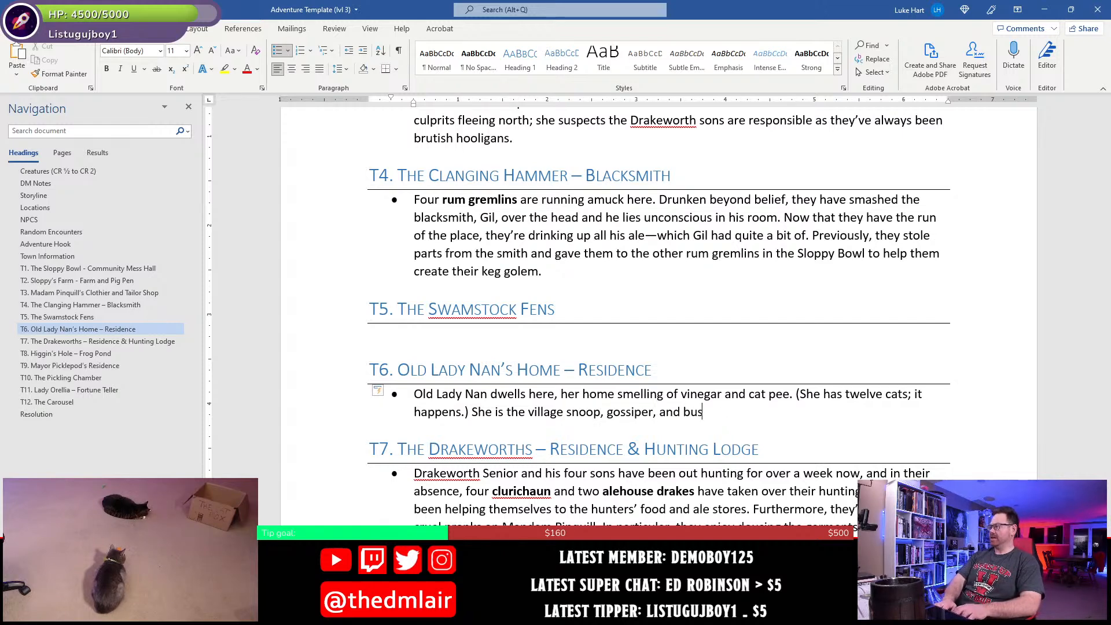
{"action": "type", "text": "ybody."}
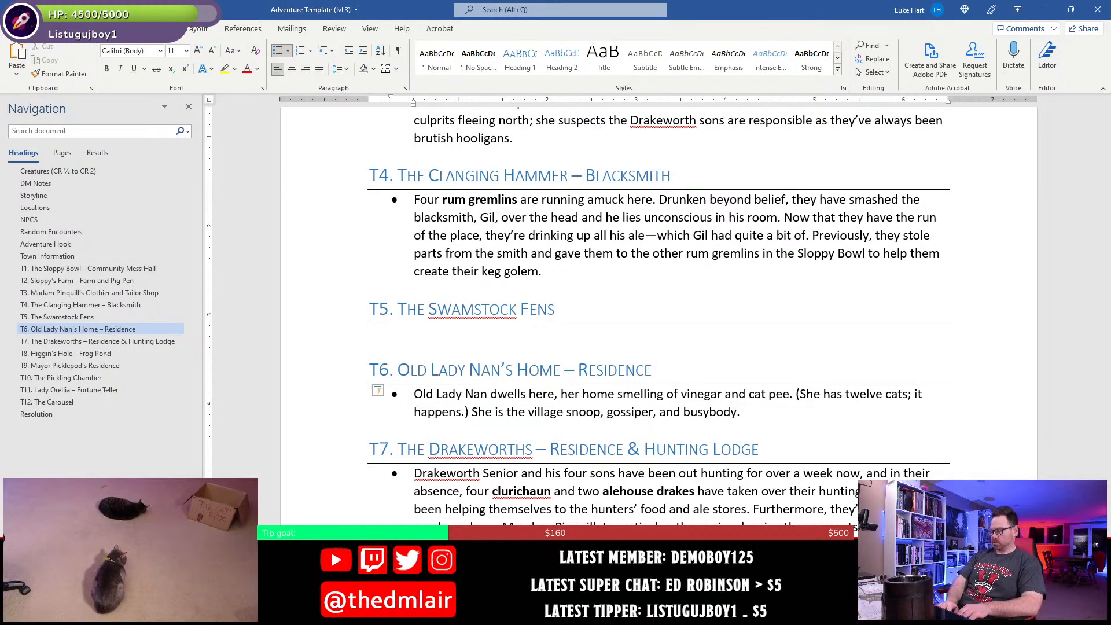
- Start another T6 sentence with "Old Nan knows about much that is happening in Higgin's Spoke"
{"action": "type", "text": "Old Nan"}
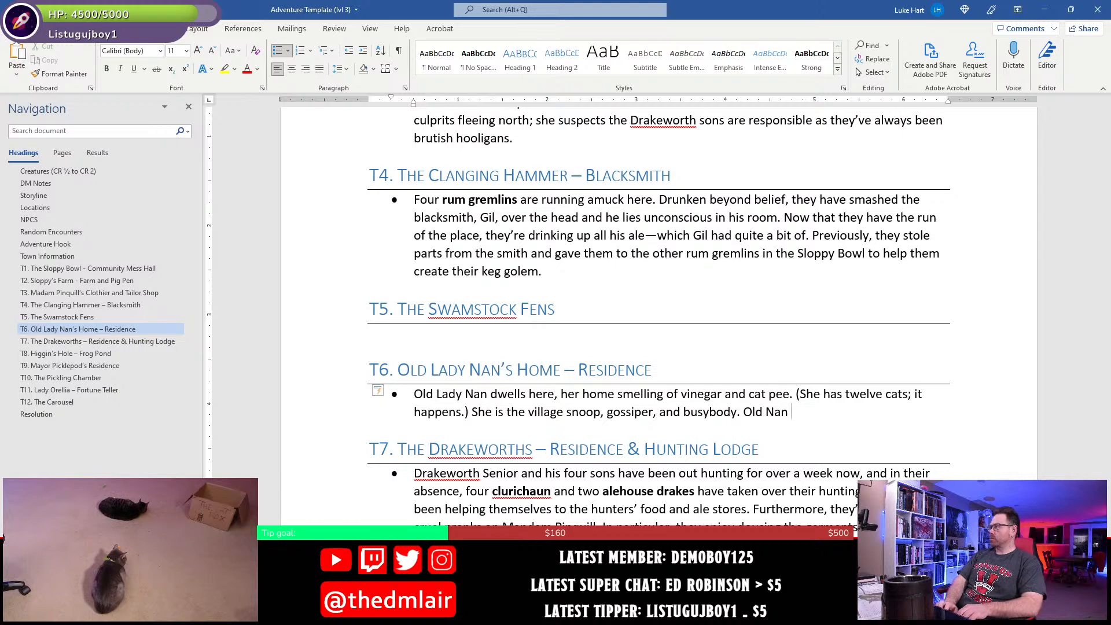
{"action": "type", "text": " knows ab"}
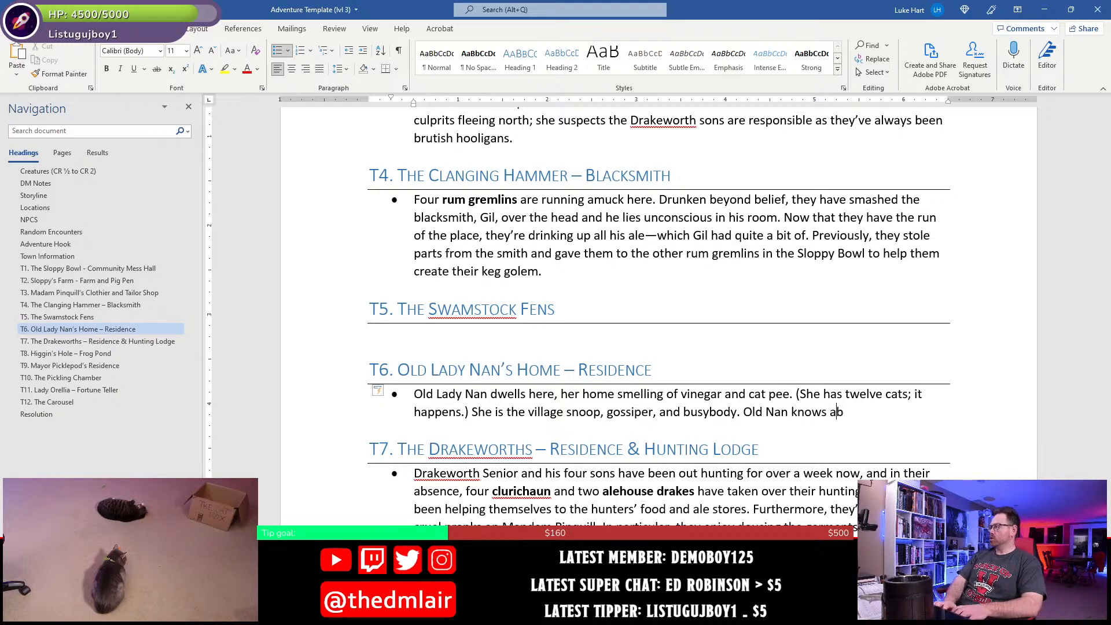
{"action": "type", "text": "out much that "}
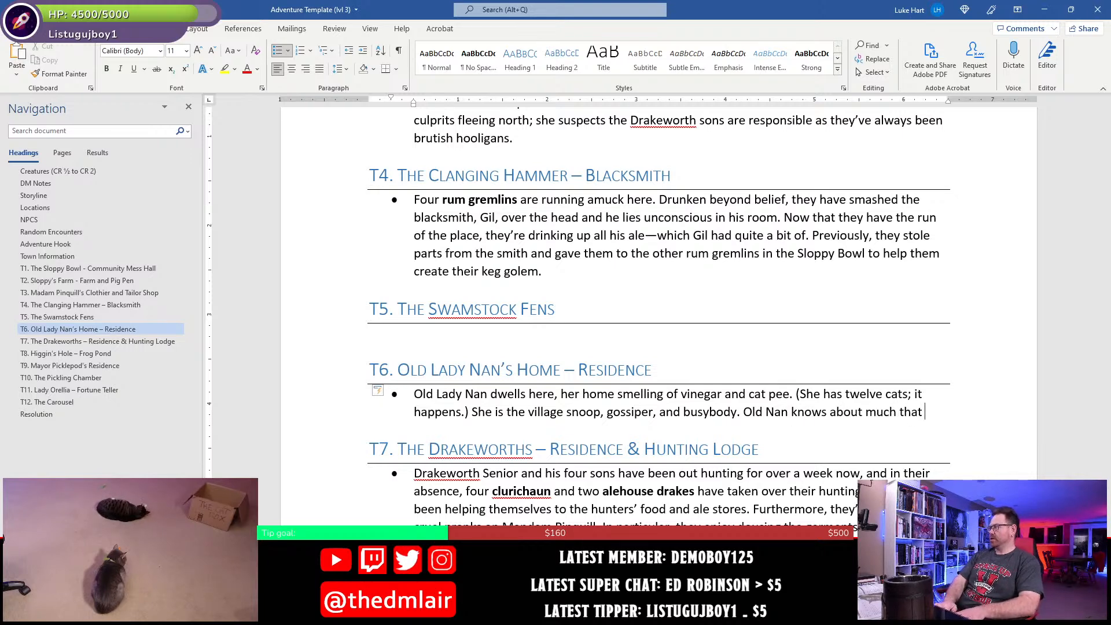
{"action": "type", "text": "is happening"}
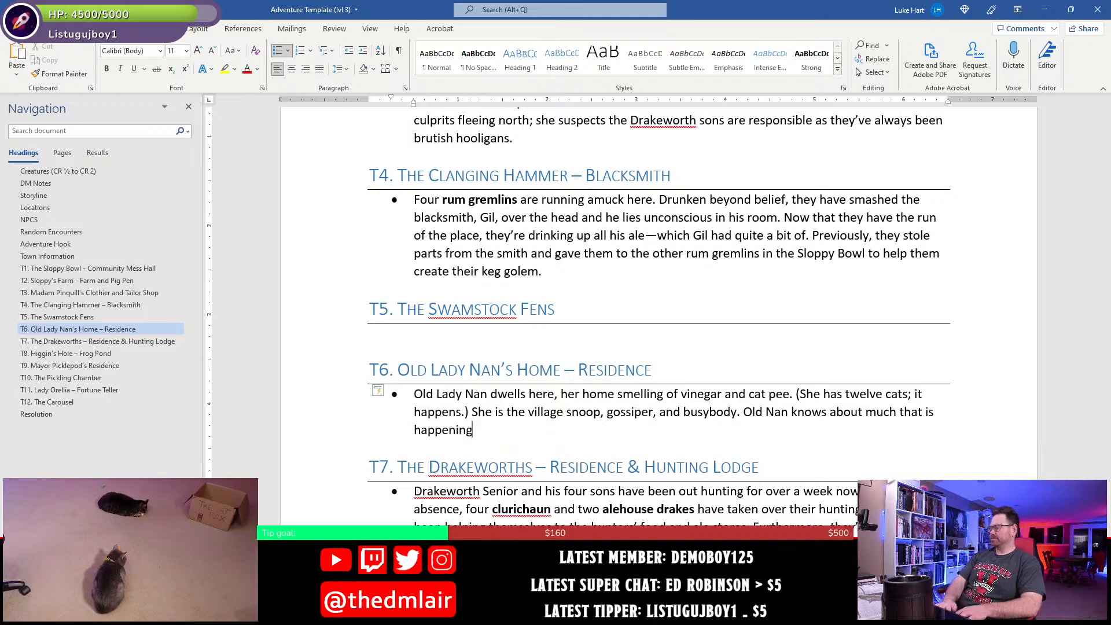
{"action": "type", "text": " int"}
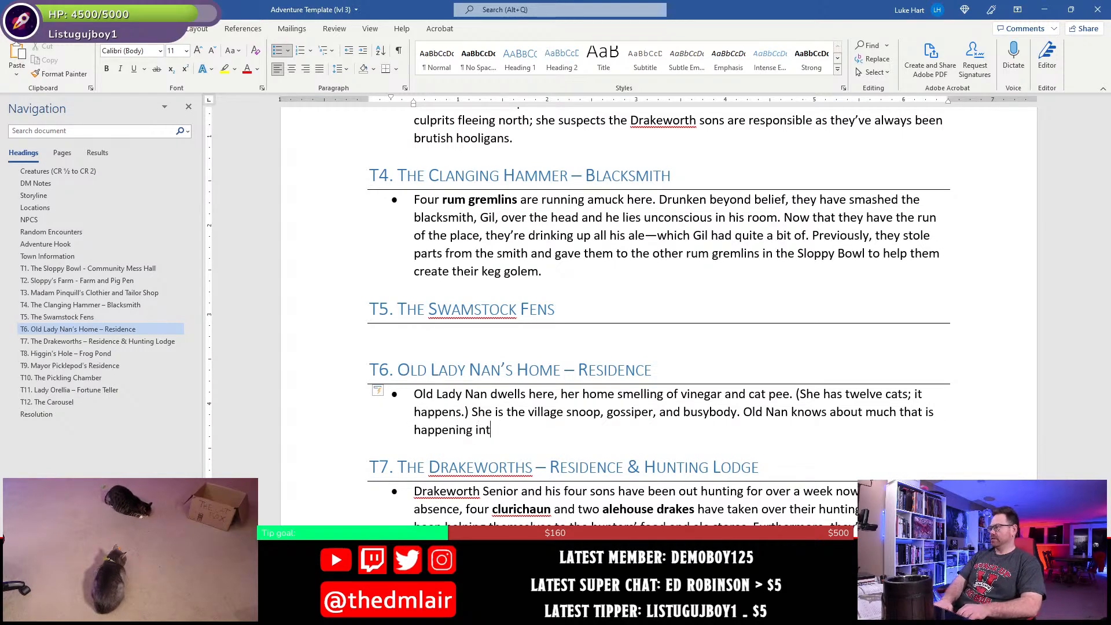
{"action": "type", "text": " eh Hig"}
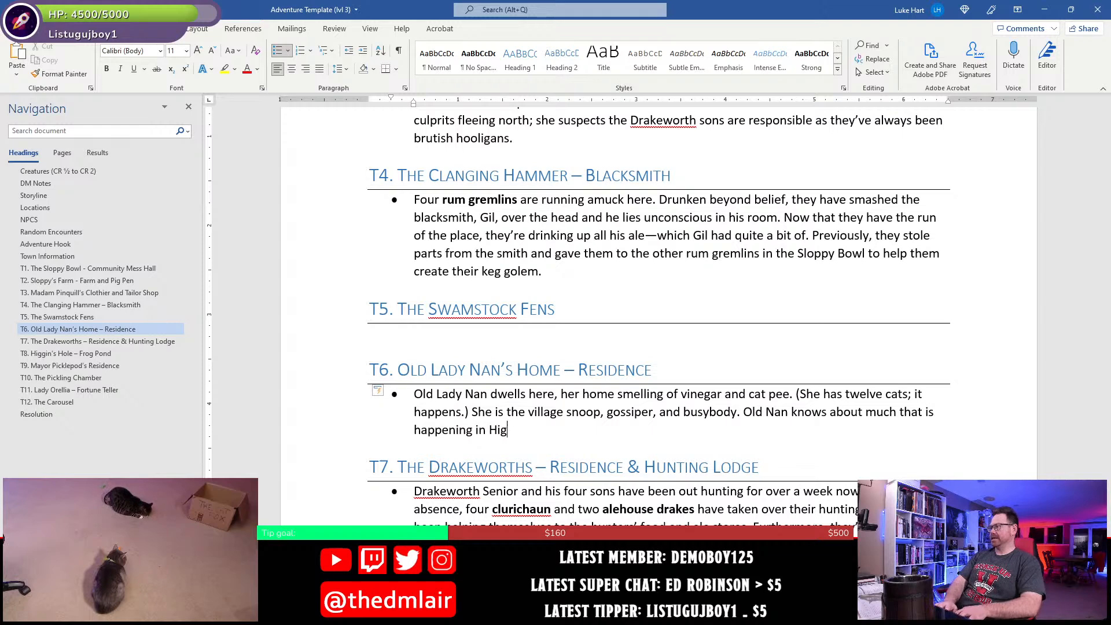
{"action": "type", "text": "gin's Sp"}
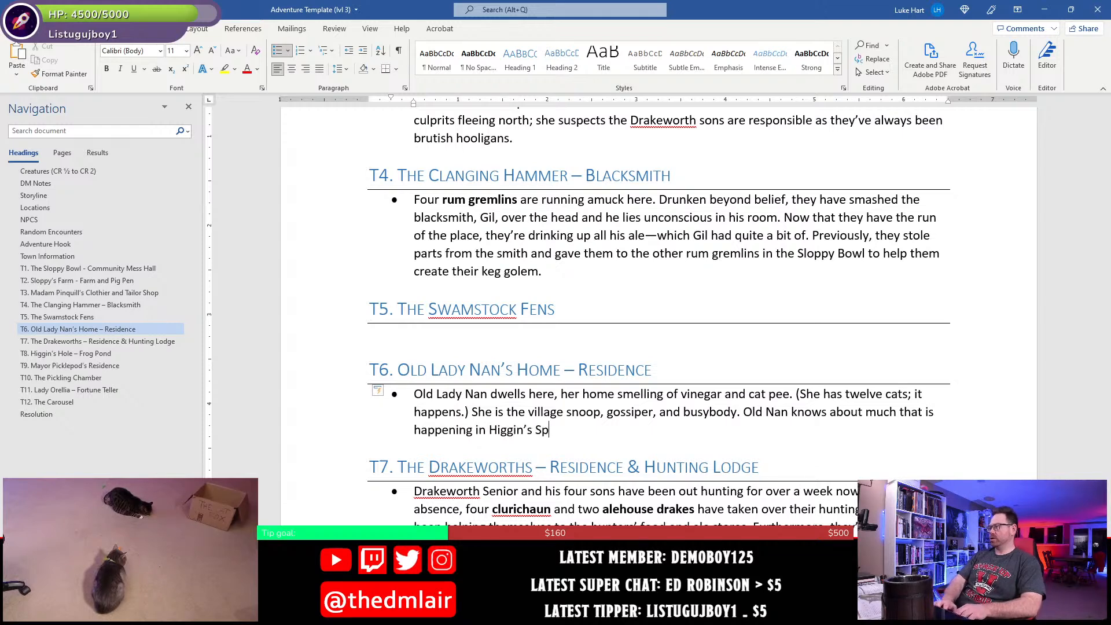
{"action": "type", "text": "oke"}
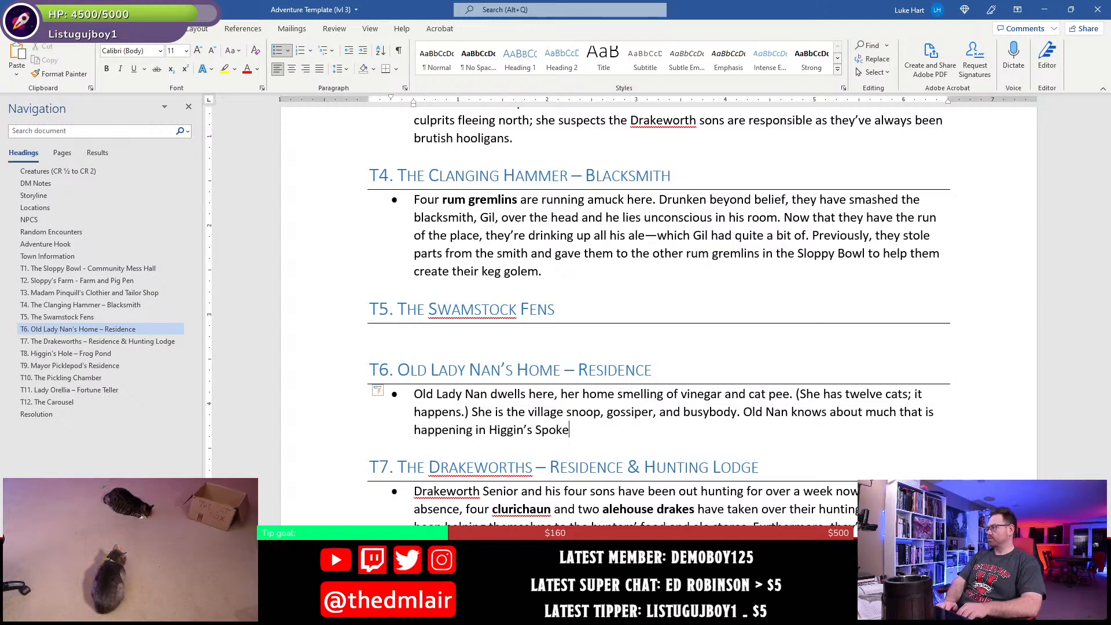
{"action": "type", "text": " and might b"}
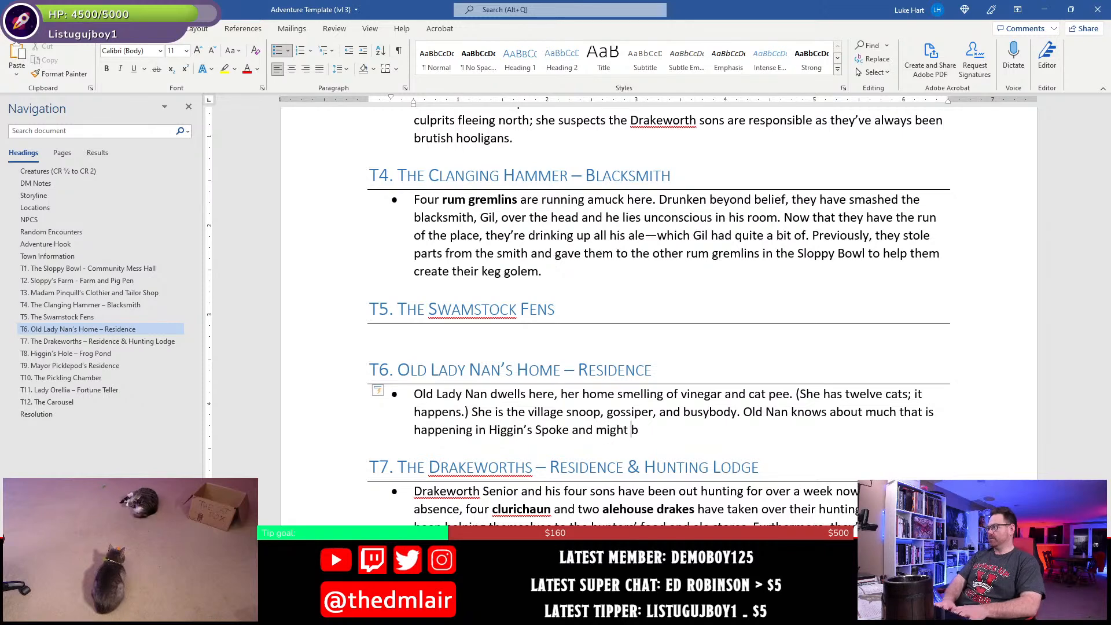
{"action": "type", "text": "e a font of inform"}
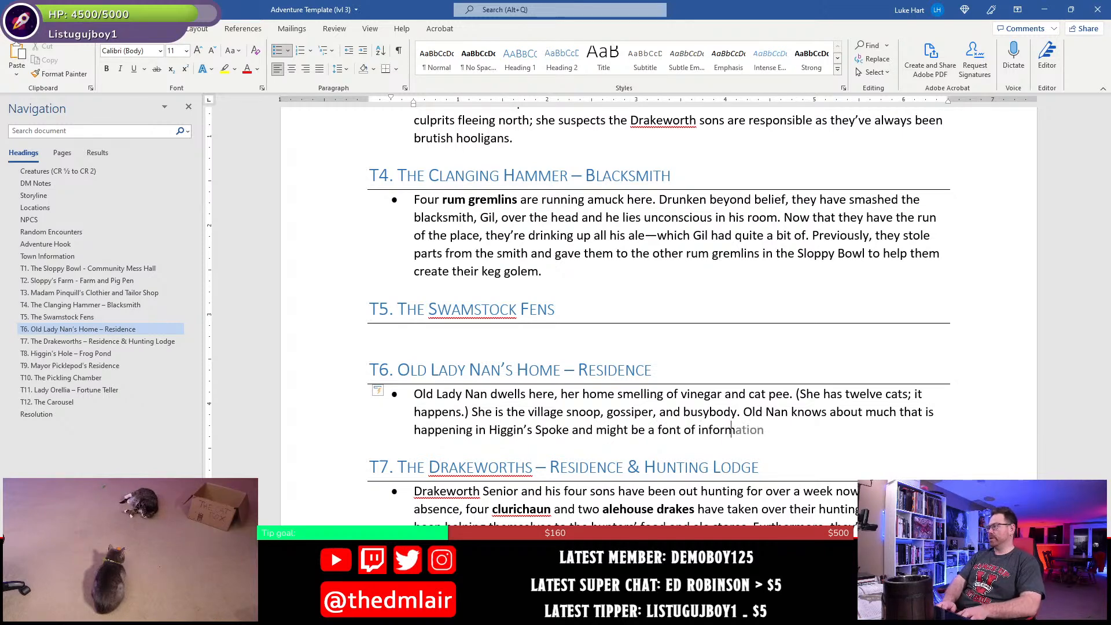
{"action": "type", "text": "ation for the characters."}
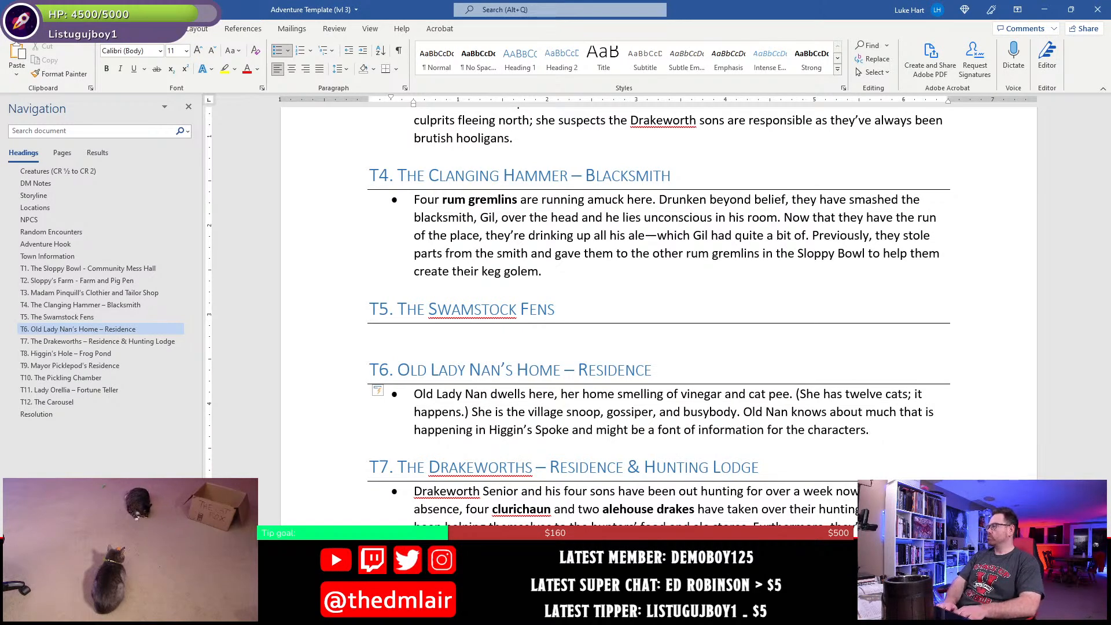
{"action": "type", "text": ". She"}
{"action": "key", "text": "BackSpace"}
{"action": "key", "text": "BackSpace"}
{"action": "key", "text": "BackSpace"}
{"action": "key", "text": "BackSpace"}
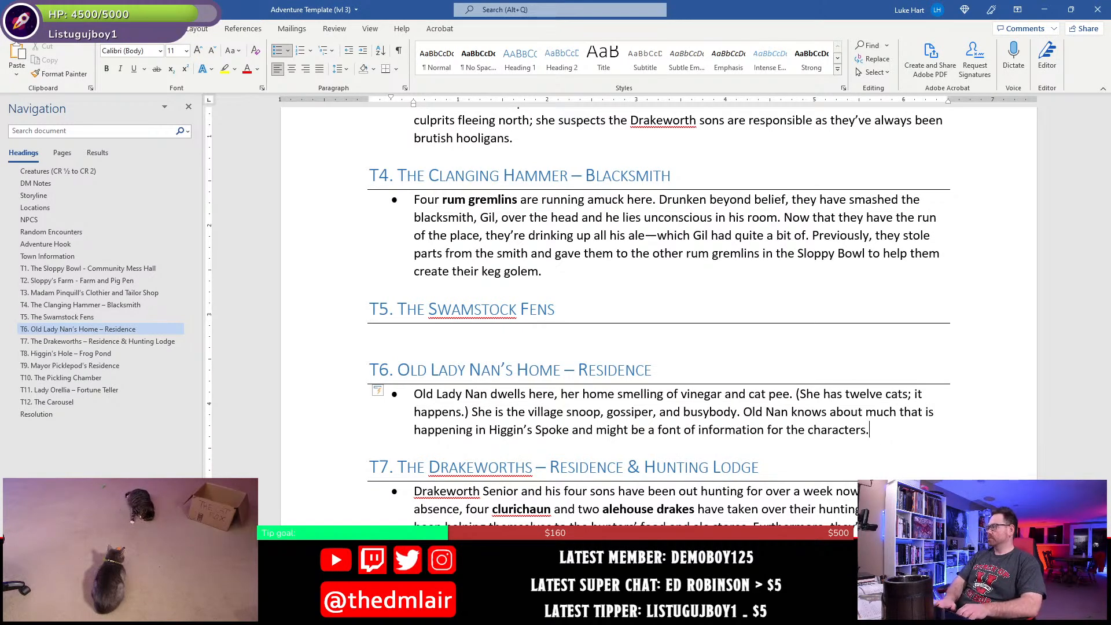
{"action": "key", "text": "Return"}
{"action": "type", "text": "S"}
{"action": "key", "text": "BackSpace"}
{"action": "key", "text": "BackSpace"}
{"action": "key", "text": "BackSpace"}
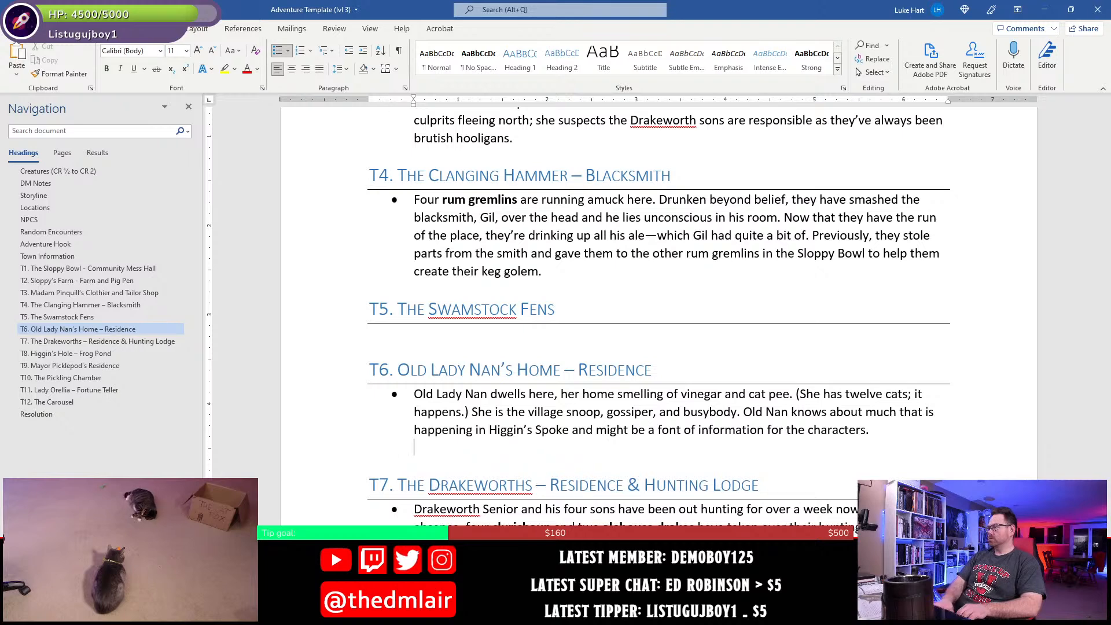
- Add "She can tell them the following:" to the end of the T6 bullet and start an indented sub-bullet beneath it
{"action": "type", "text": "She can"}
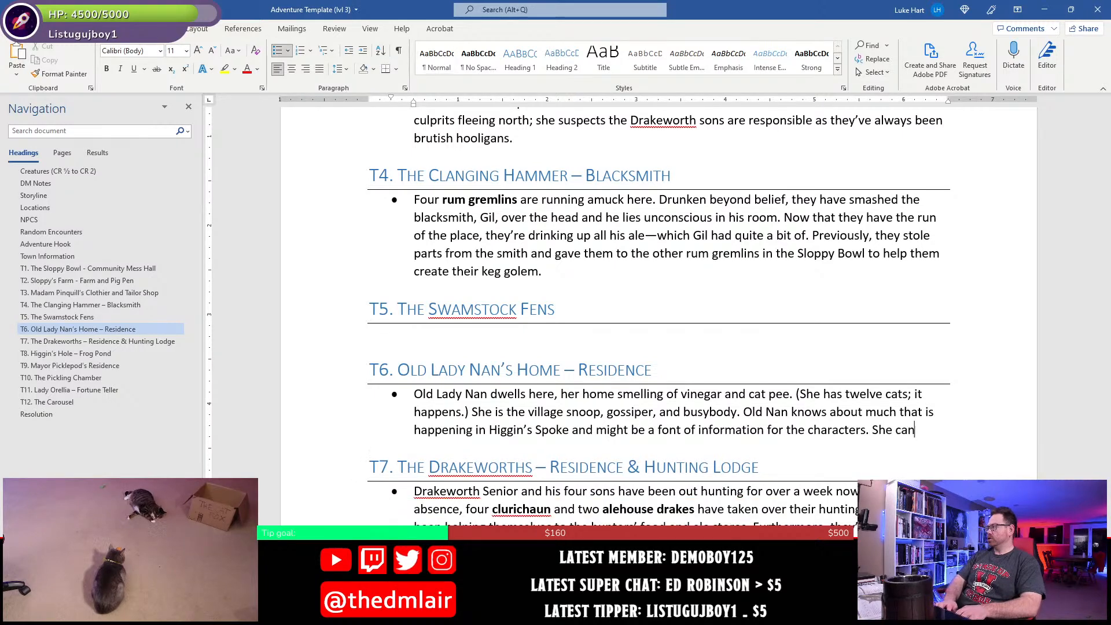
{"action": "type", "text": " tell them the fol"}
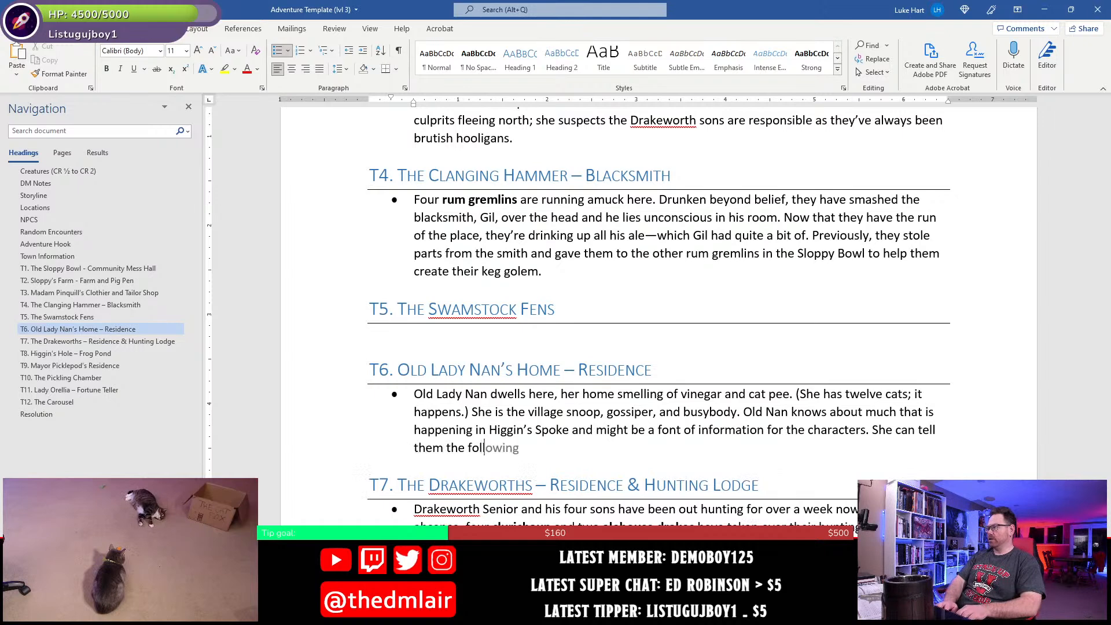
{"action": "type", "text": "lowing:"}
{"action": "key", "text": "Return"}
{"action": "key", "text": "Tab"}
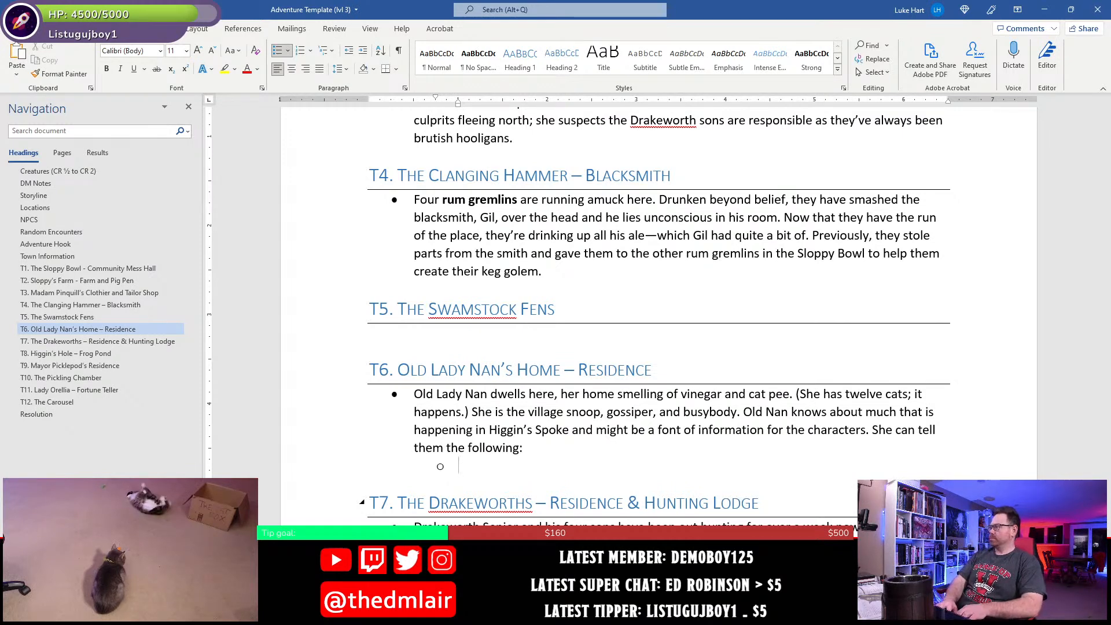
- Begin the first T6 sub-bullet with "Loud noises of revelry are coming from the"
{"action": "type", "text": "Loud noises "}
{"action": "type", "text": "o"}
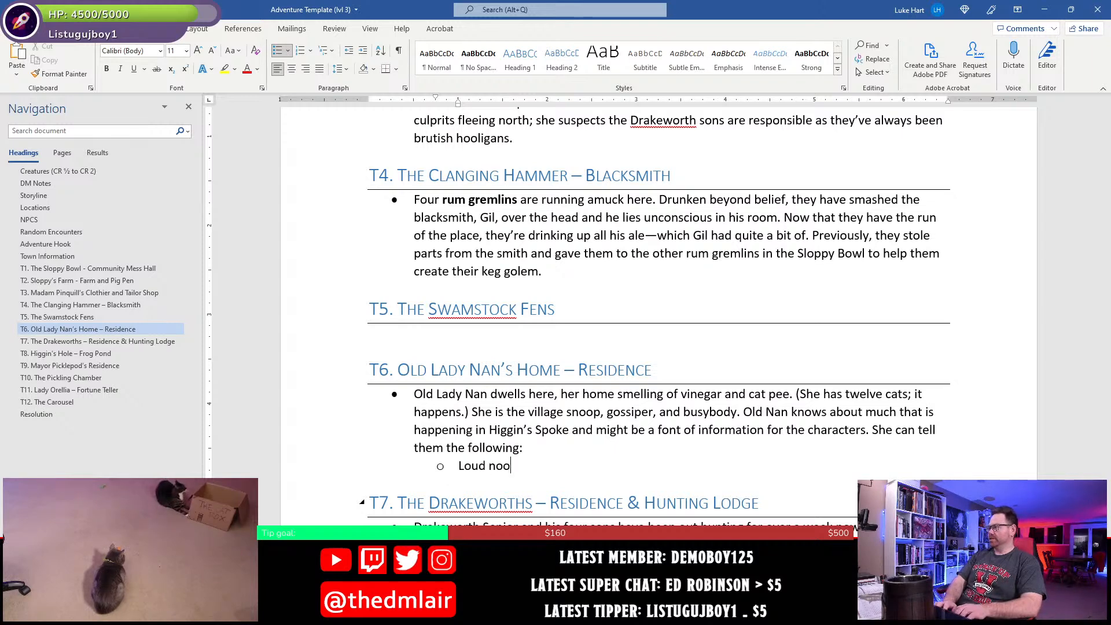
{"action": "key", "text": "BackSpace"}
{"action": "type", "text": "ises of re"}
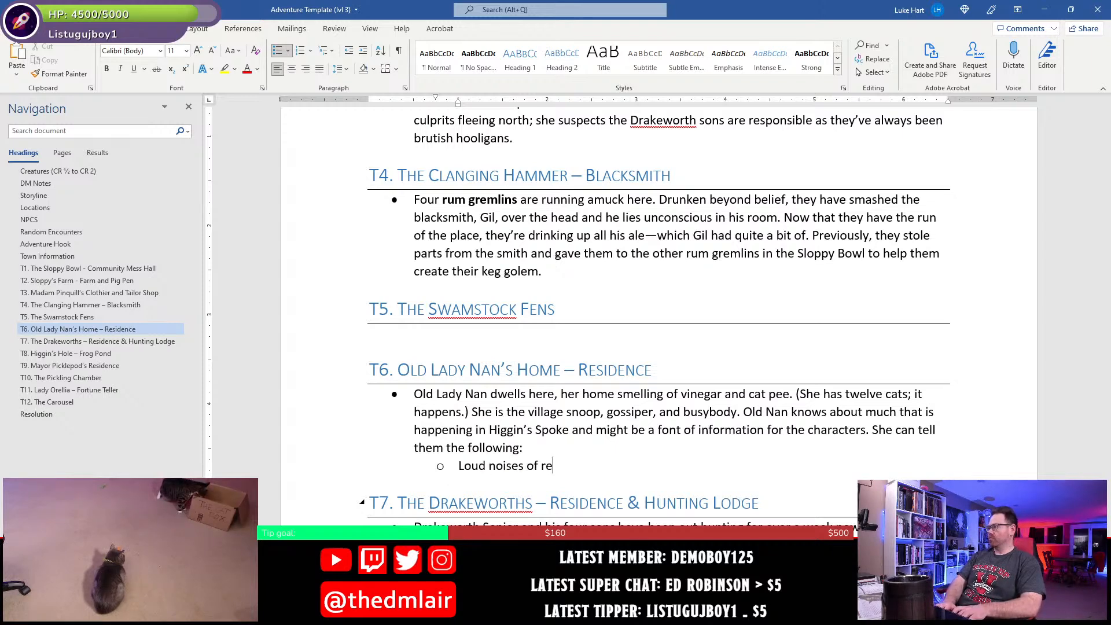
{"action": "type", "text": "verl hea"}
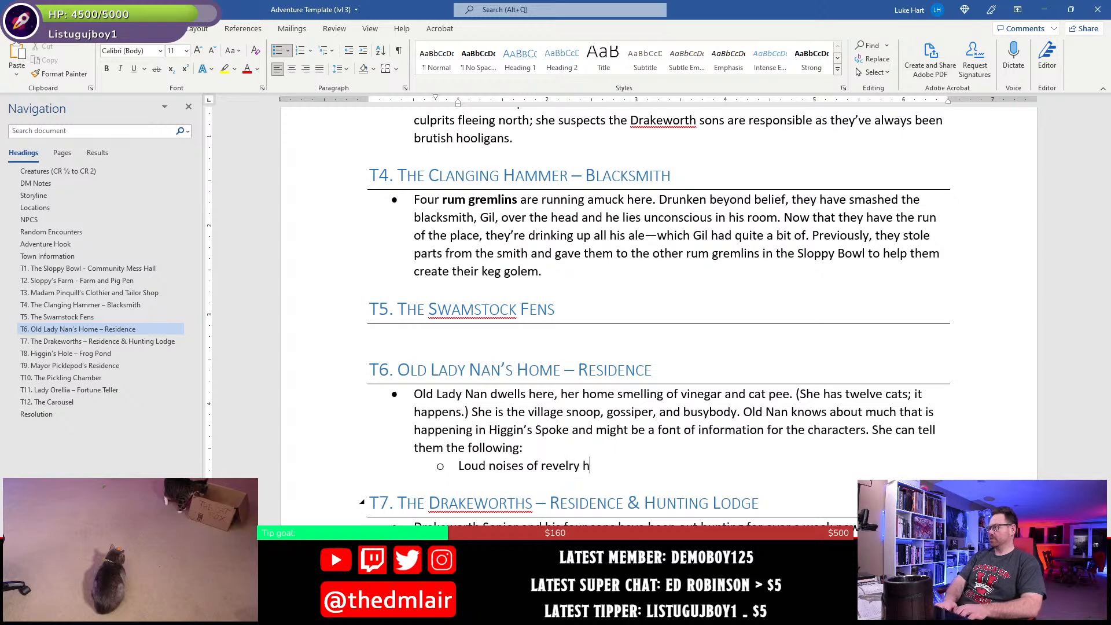
{"action": "key", "text": "BackSpace"}
{"action": "key", "text": "BackSpace"}
{"action": "key", "text": "BackSpace"}
{"action": "type", "text": "are coming from the"}
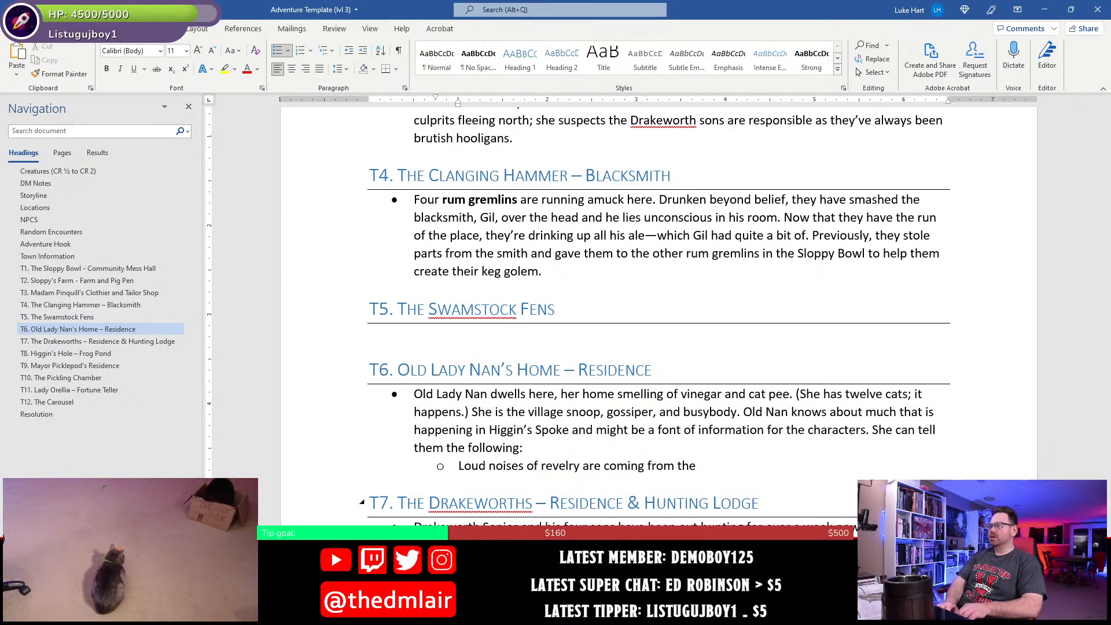
- Continue the revelry sub-bullet with "Clanging Hammer at most times of the day or night"
{"action": "type", "text": "Clan"}
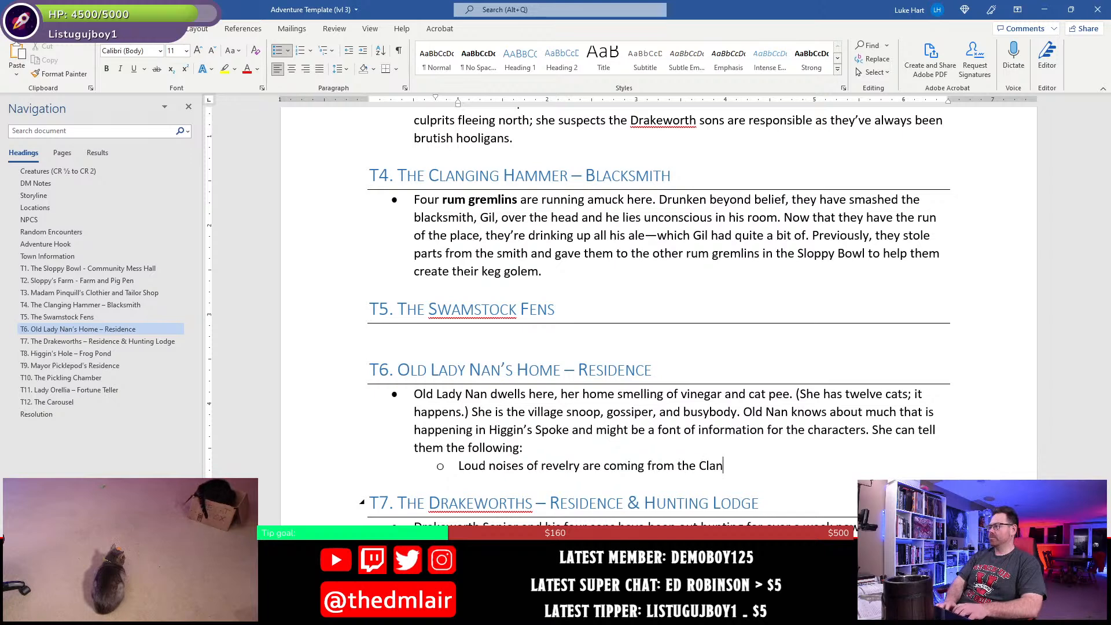
{"action": "type", "text": "ging Hammer a"}
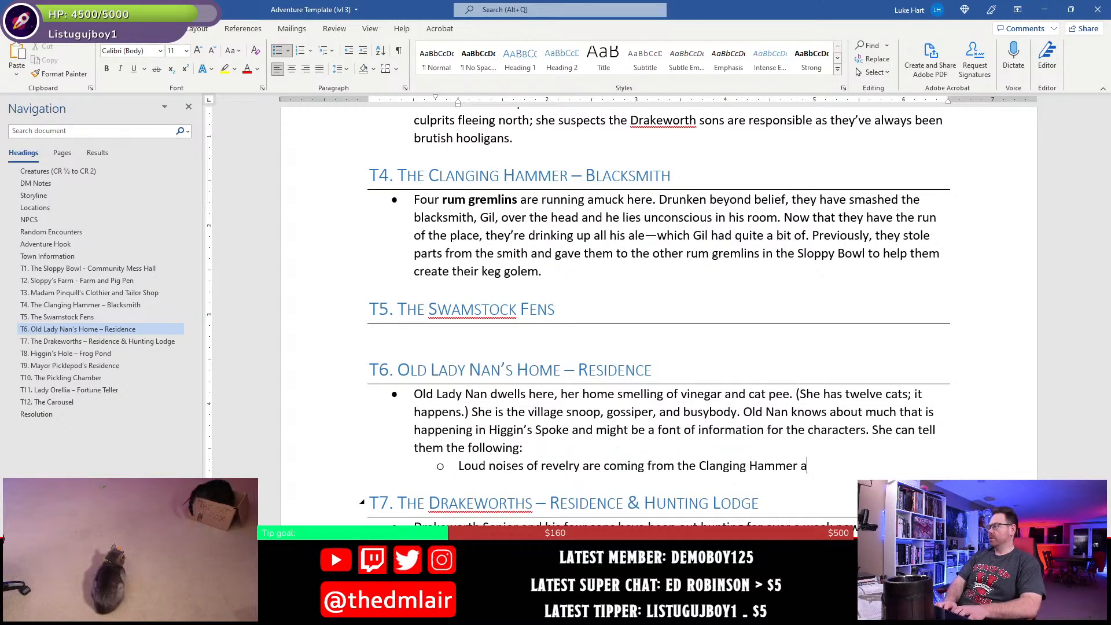
{"action": "type", "text": "t most times of t"}
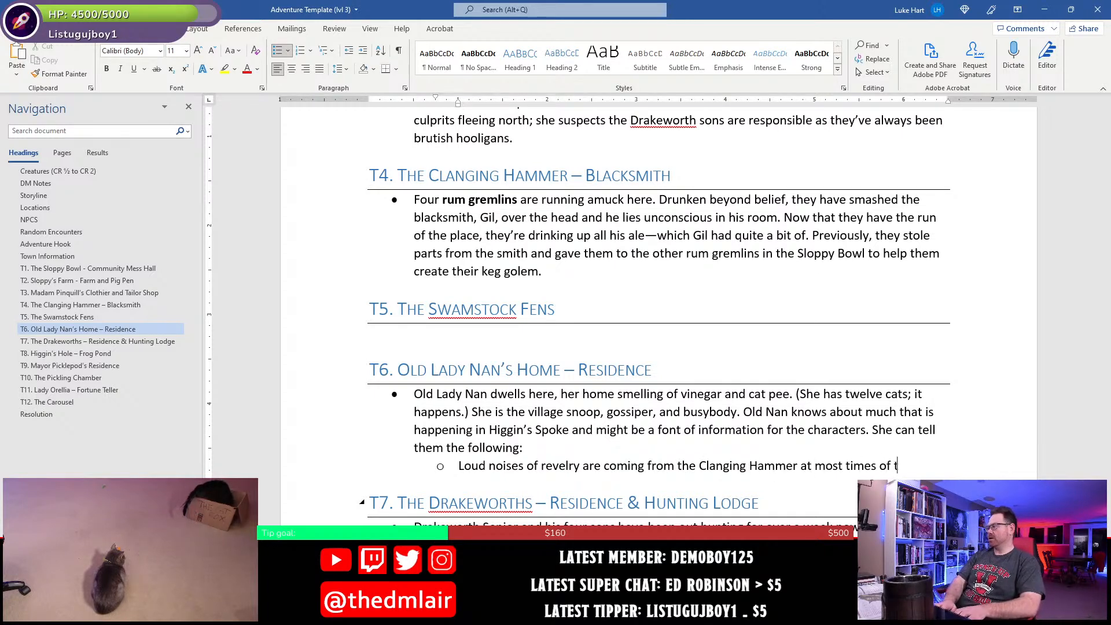
{"action": "type", "text": "he day or ni"}
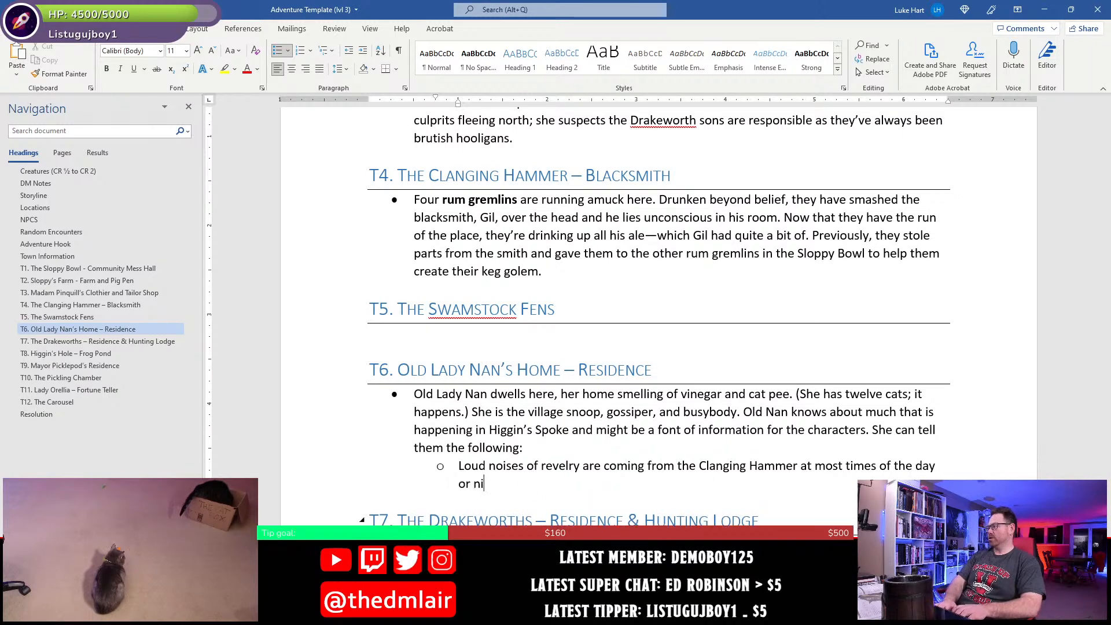
{"action": "type", "text": "ght, and the bla"}
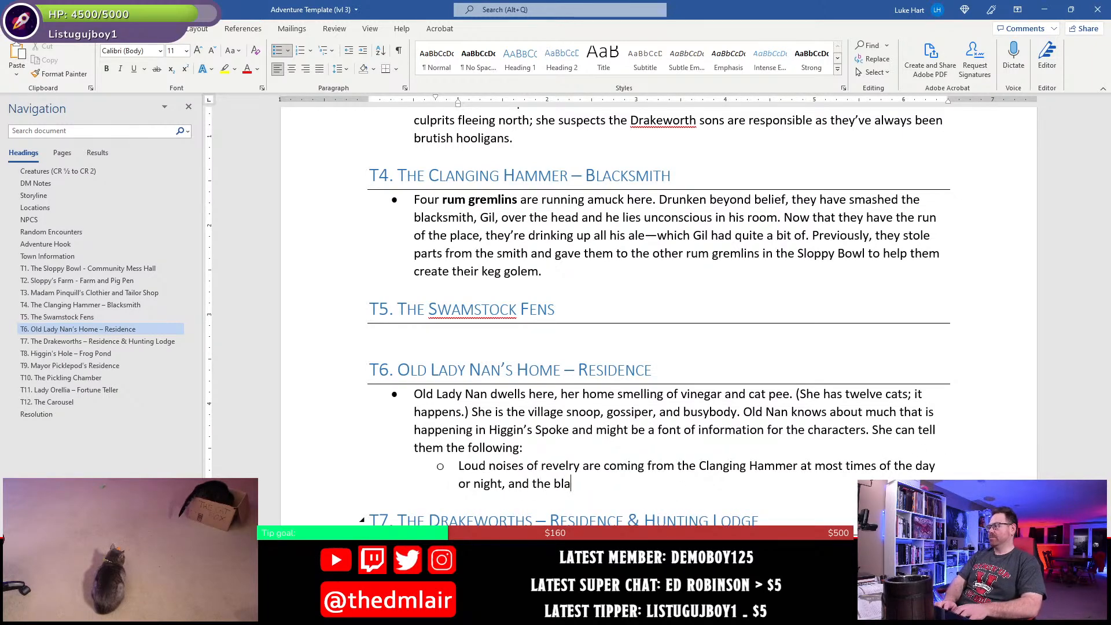
{"action": "type", "text": "cksmith is way behind"}
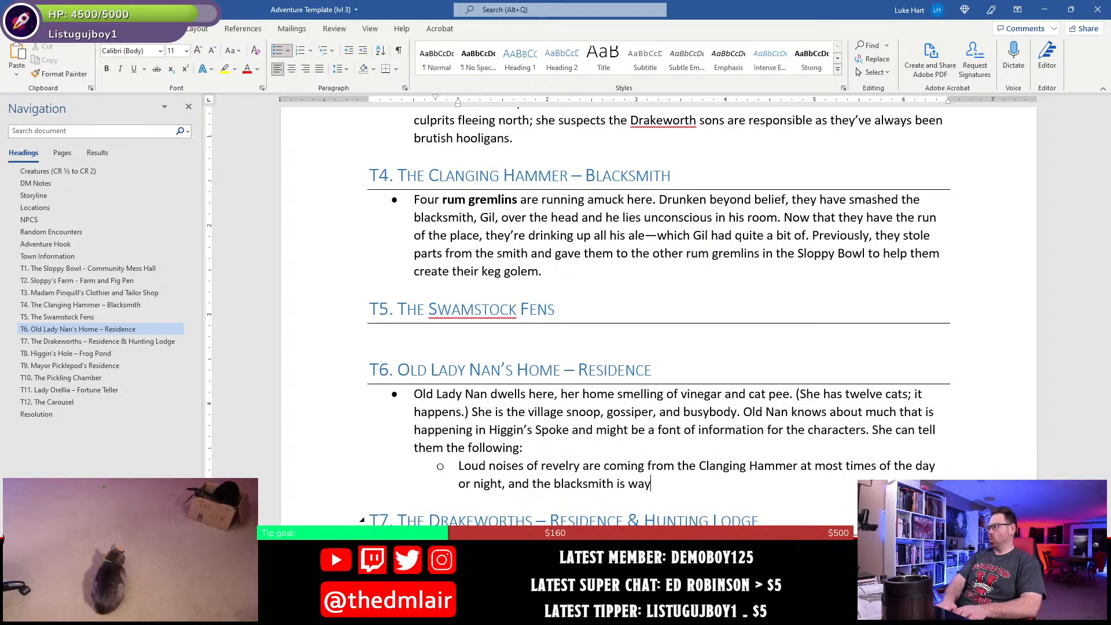
- Finish the revelry sub-bullet with ", and the blacksmith is way behind on his work orders." and start another sub-bullet
{"action": "type", "text": "s "}
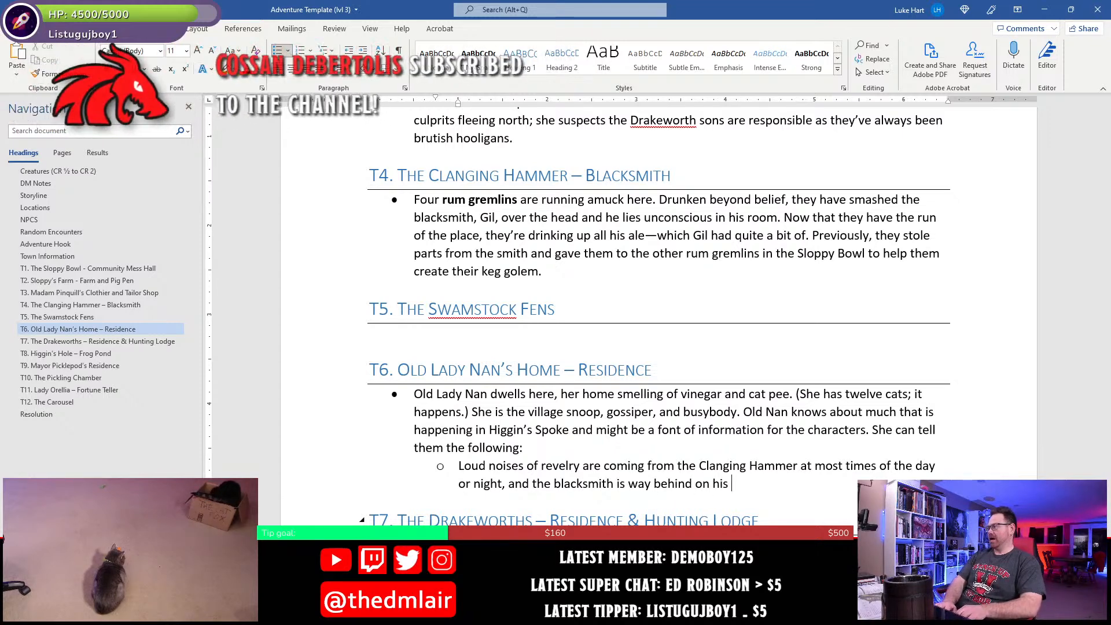
{"action": "type", "text": "work orders."}
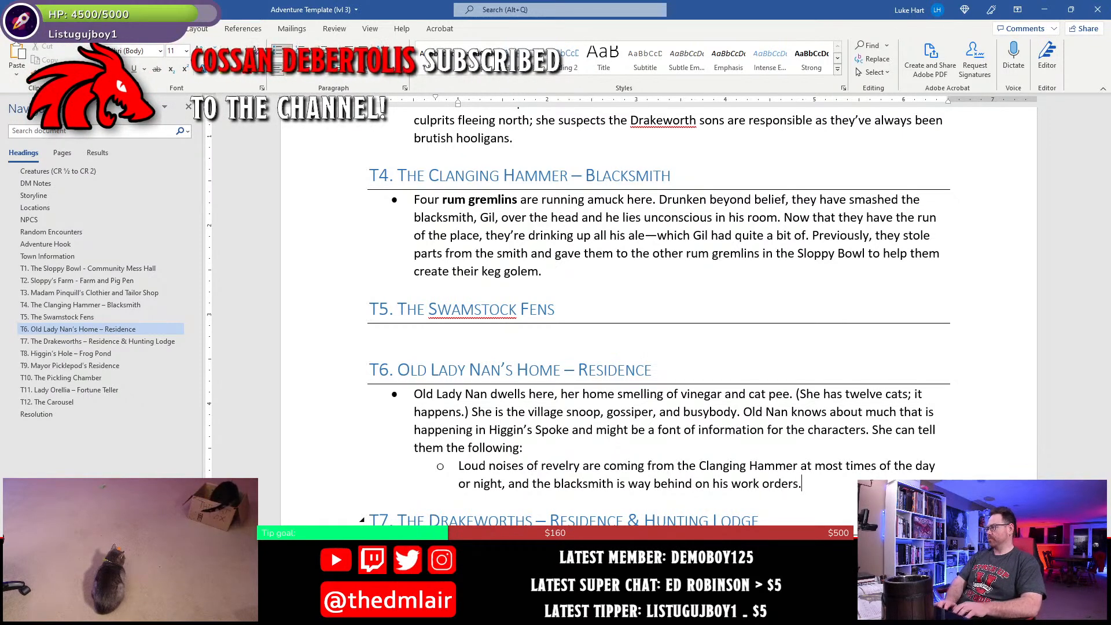
{"action": "key", "text": "Return"}
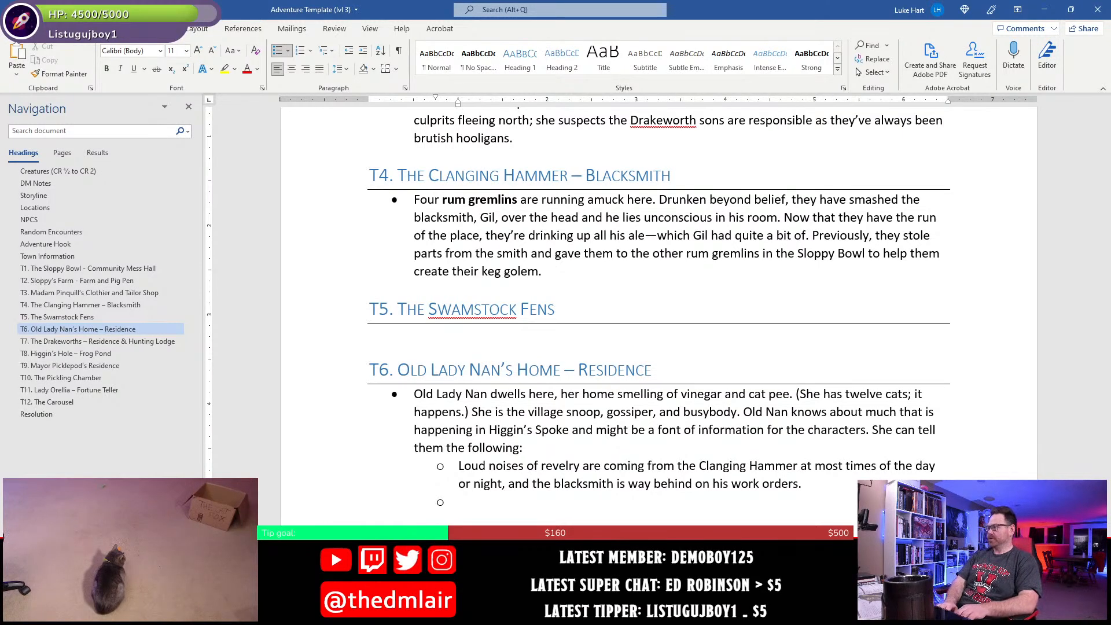
- Begin the second T6 sub-bullet with "She knows that the mayor is hiding a secret of some sort."
{"action": "type", "text": "She knows t"}
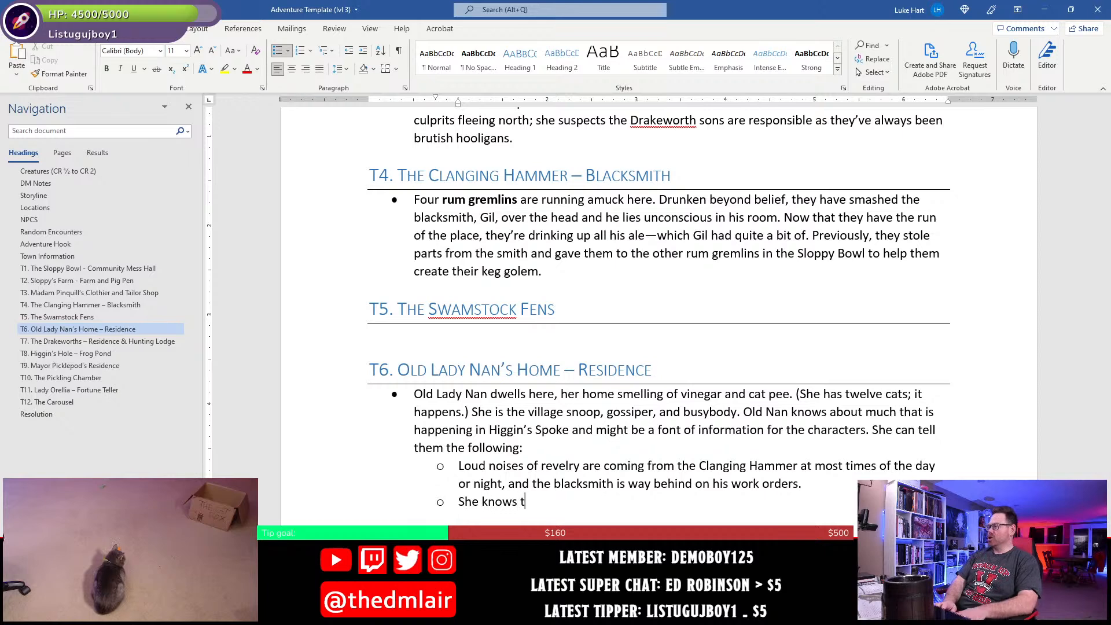
{"action": "type", "text": "hat "}
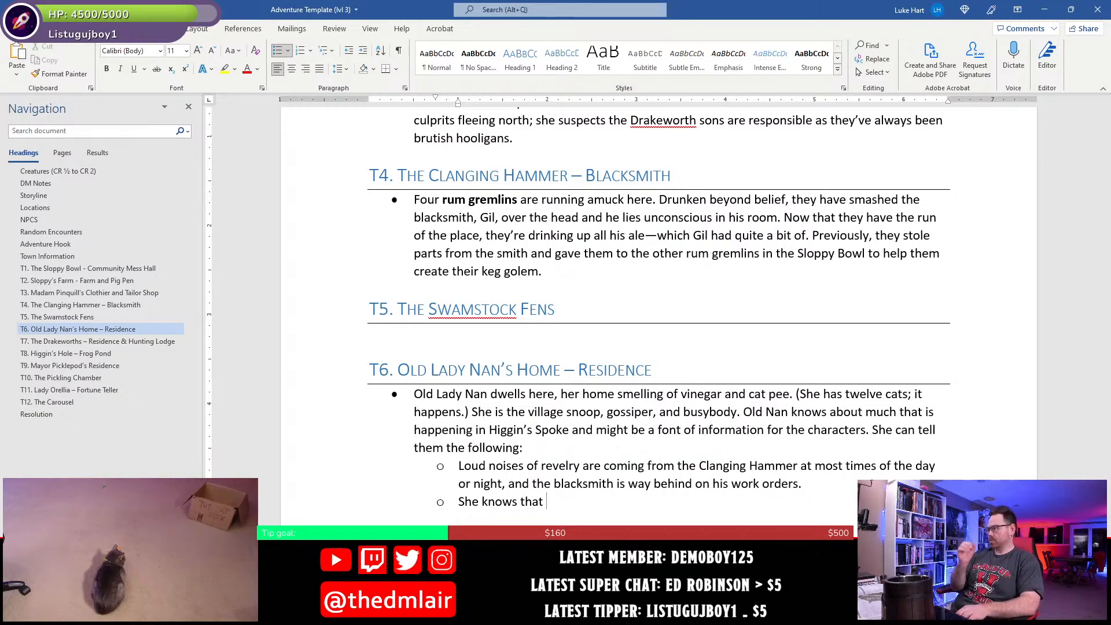
{"action": "type", "text": "the mayor is hiddin"}
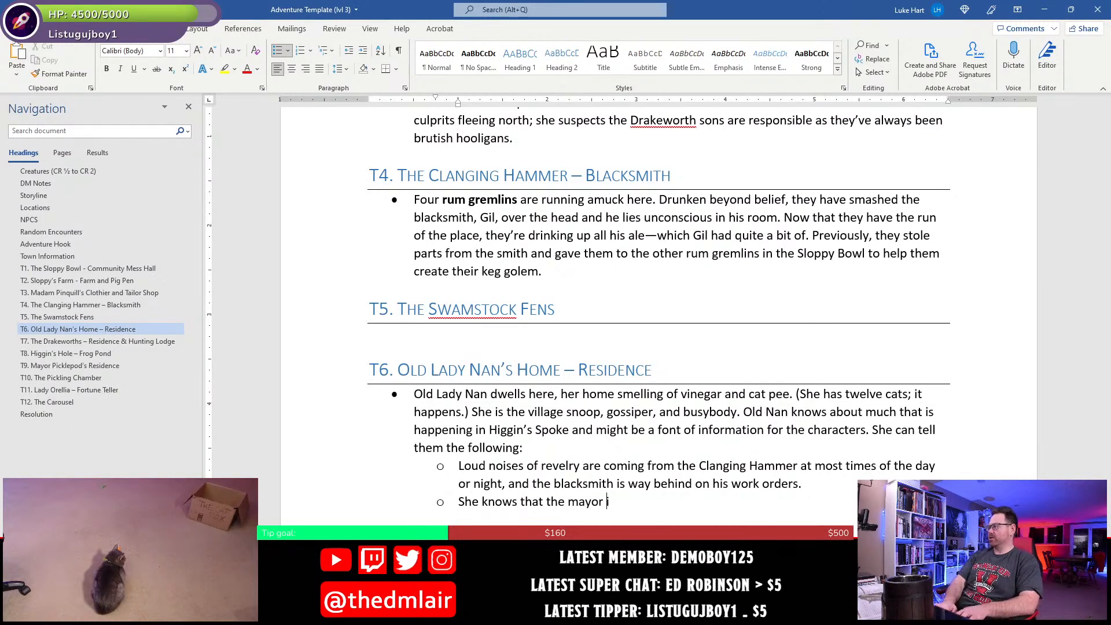
{"action": "key", "text": "BackSpace"}
{"action": "key", "text": "BackSpace"}
{"action": "key", "text": "BackSpace"}
{"action": "type", "text": "ing a"}
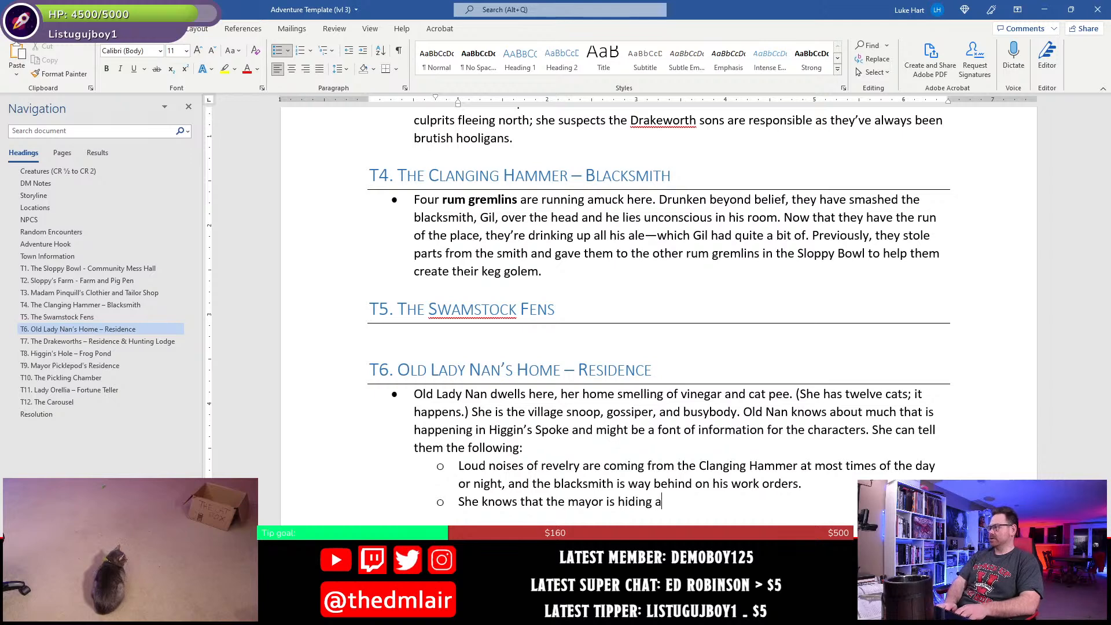
{"action": "type", "text": " secret of some so"}
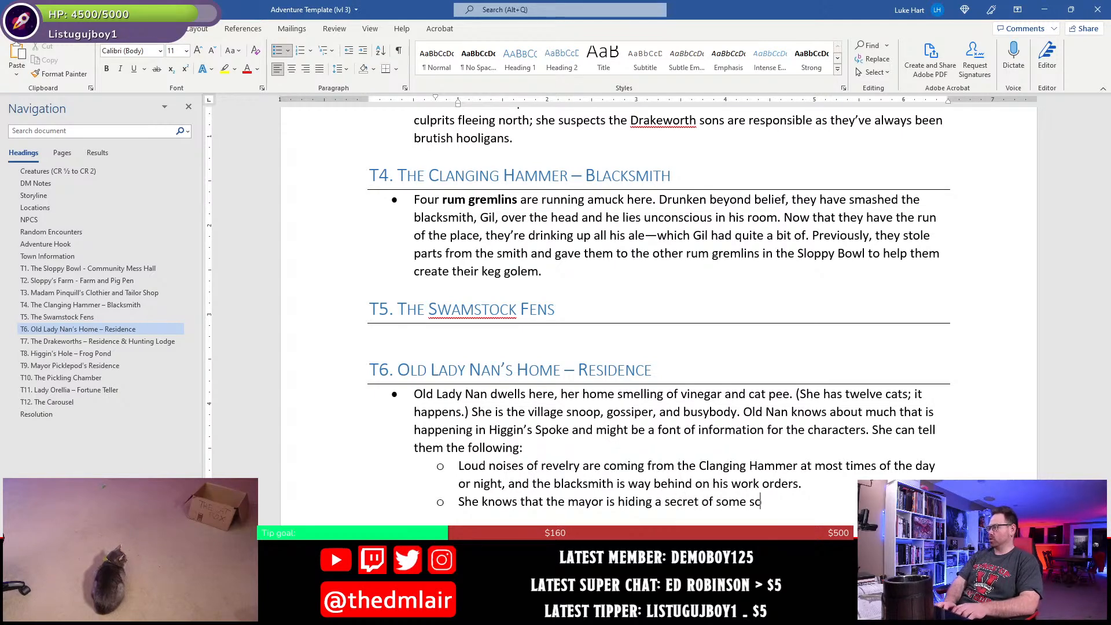
{"action": "type", "text": "rt. Sh"}
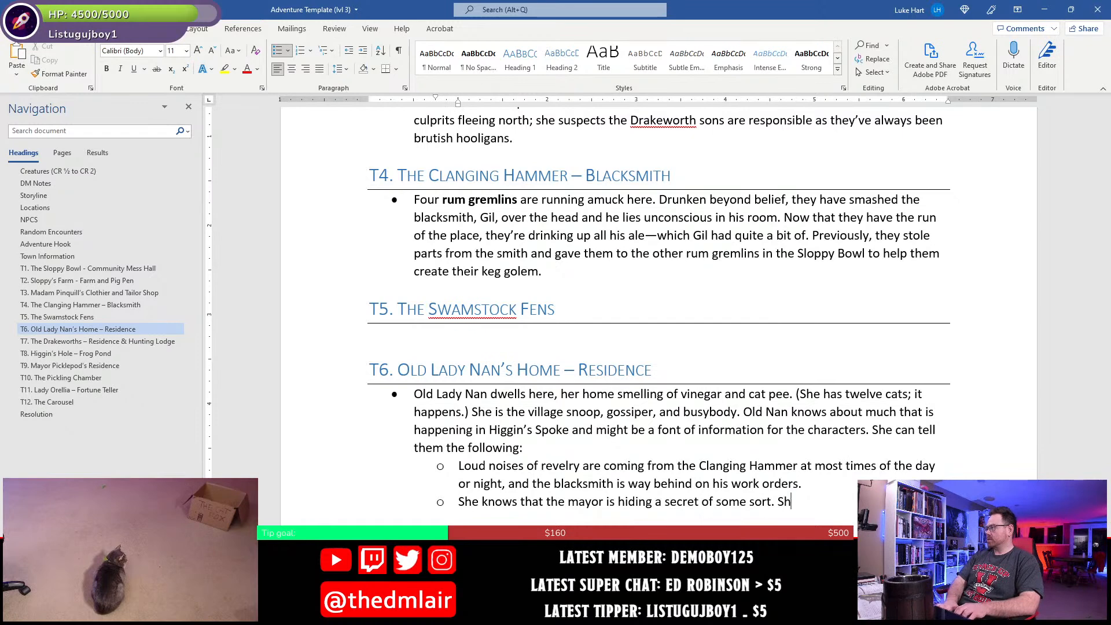
{"action": "type", "text": "e's seen him"}
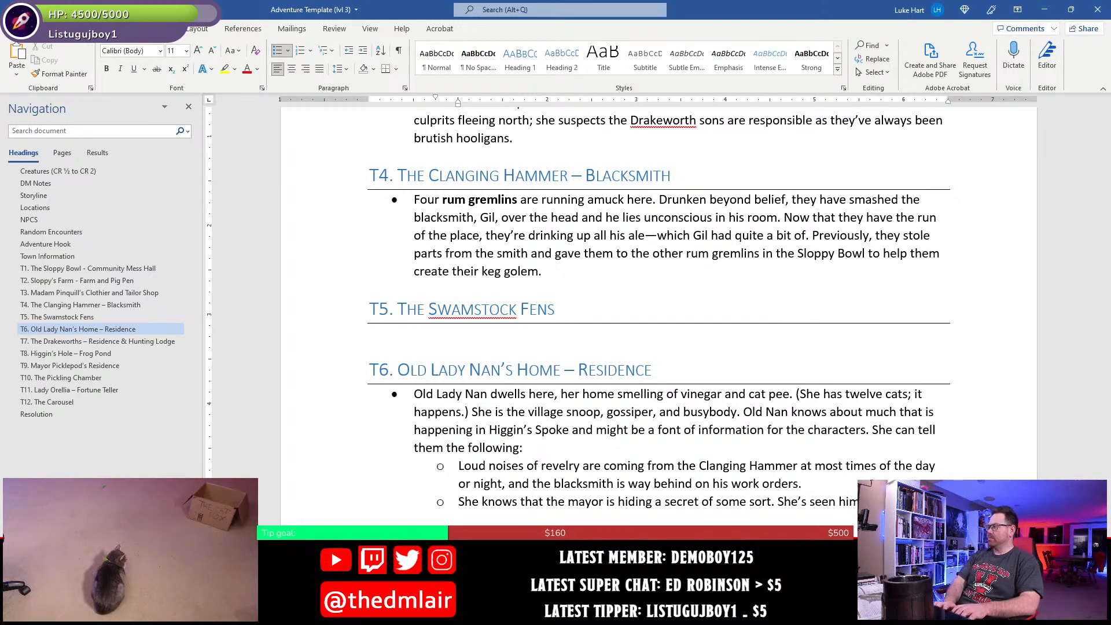
{"action": "type", "text": "hous"}
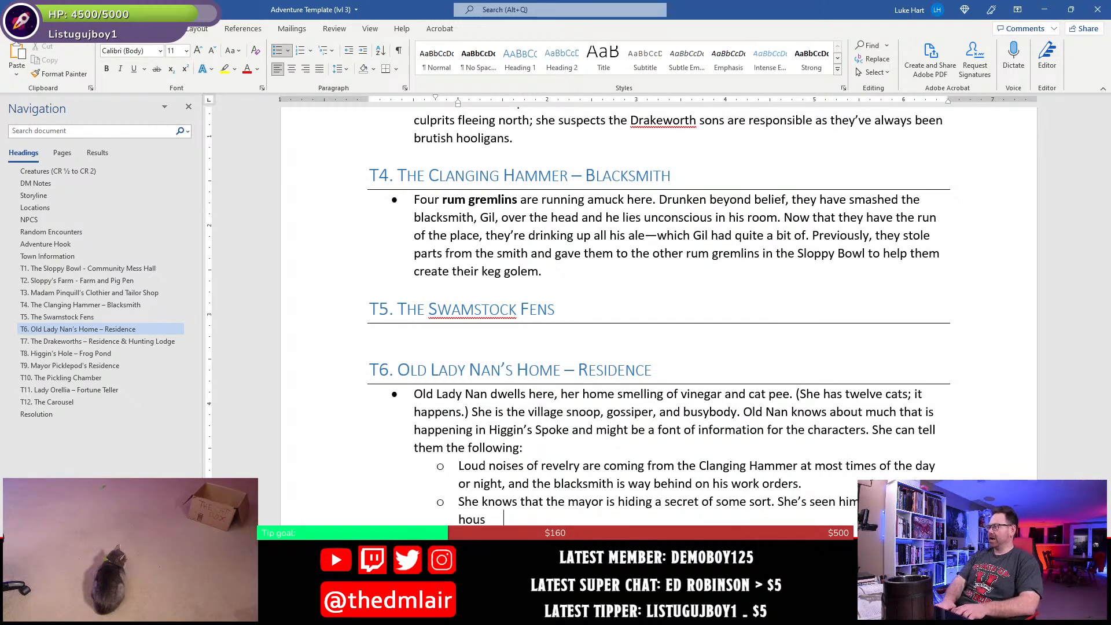
{"action": "type", "text": "e and disp"}
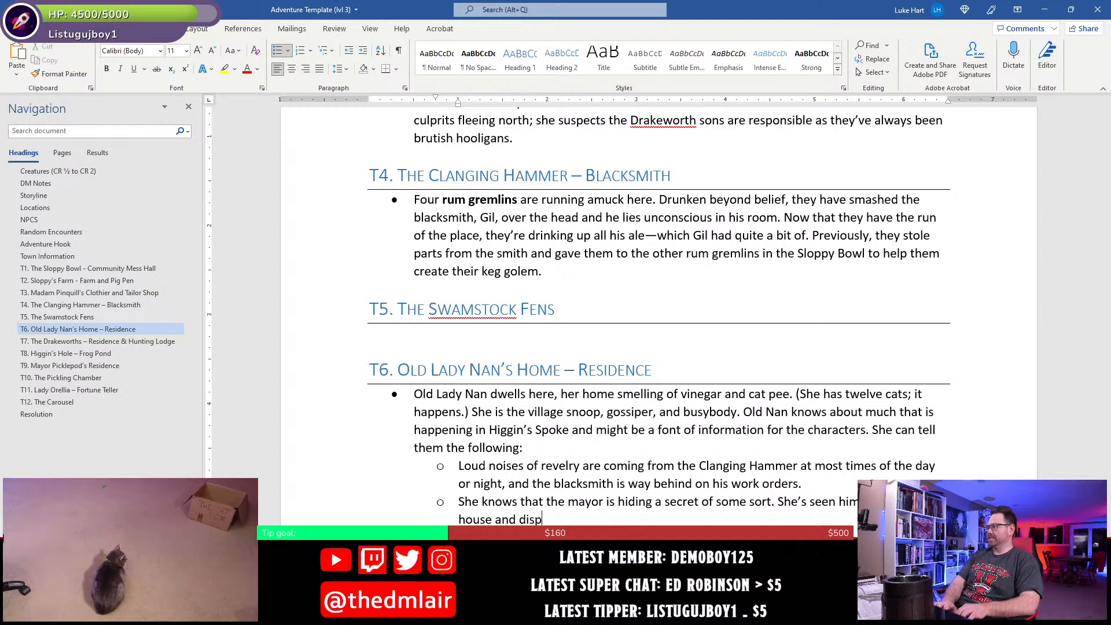
{"action": "key", "text": "BackSpace"}
{"action": "type", "text": "appear"}
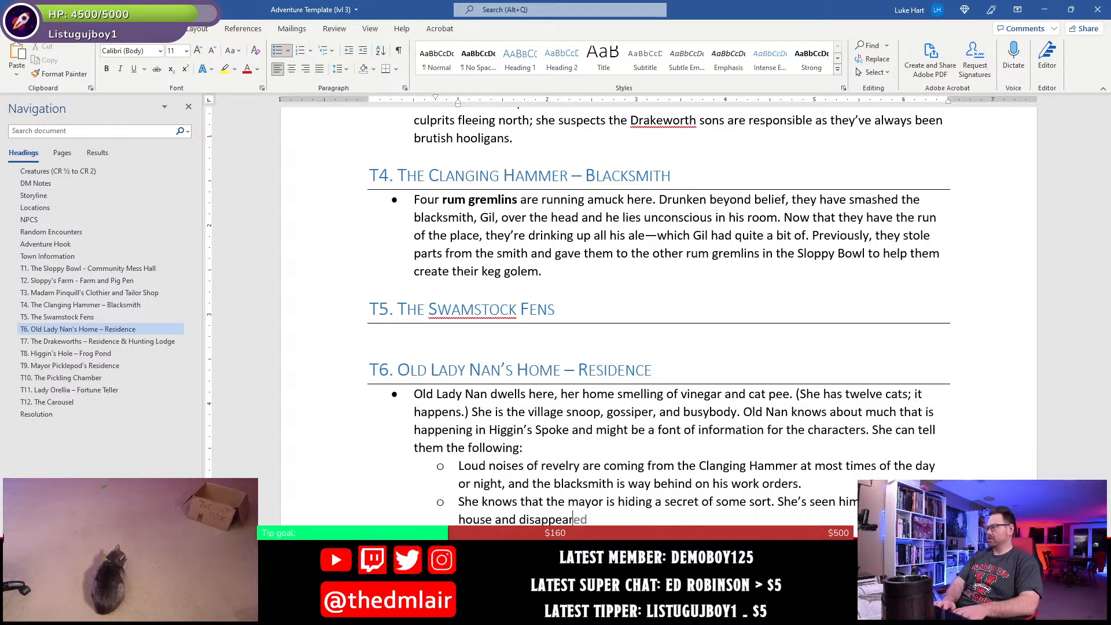
{"action": "type", "text": " from sight"}
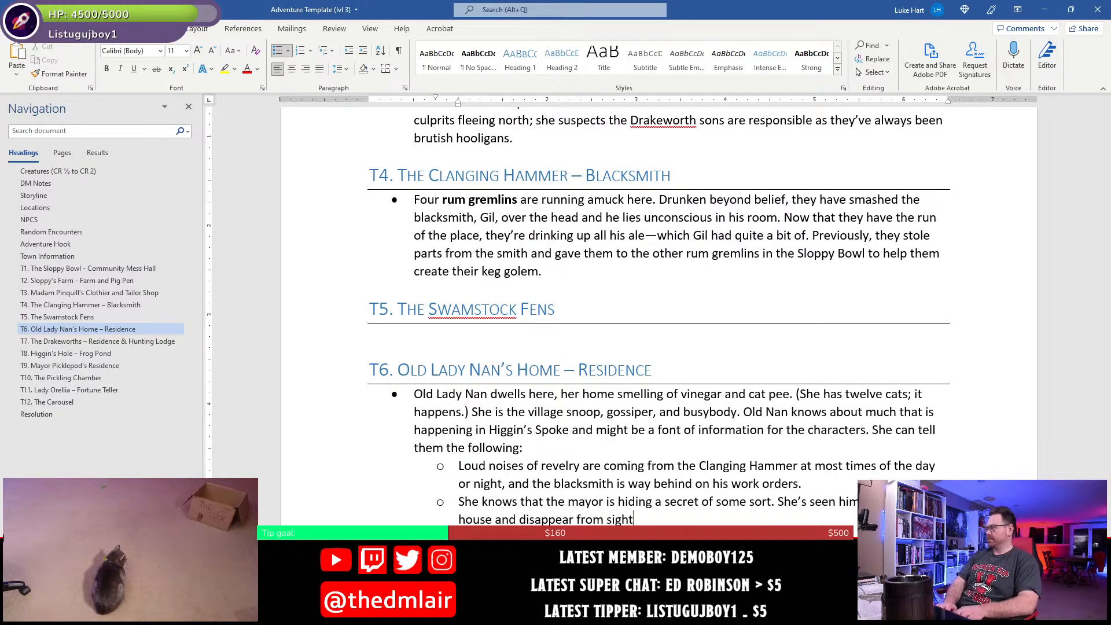
{"action": "type", "text": " (she was look"}
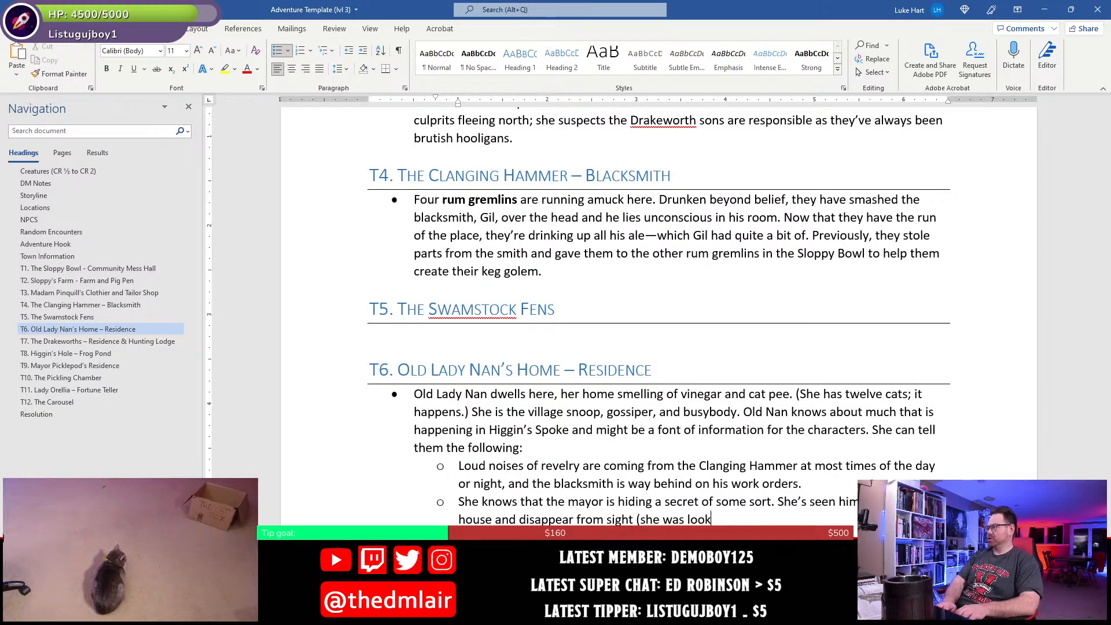
{"action": "type", "text": "ing through all the win"}
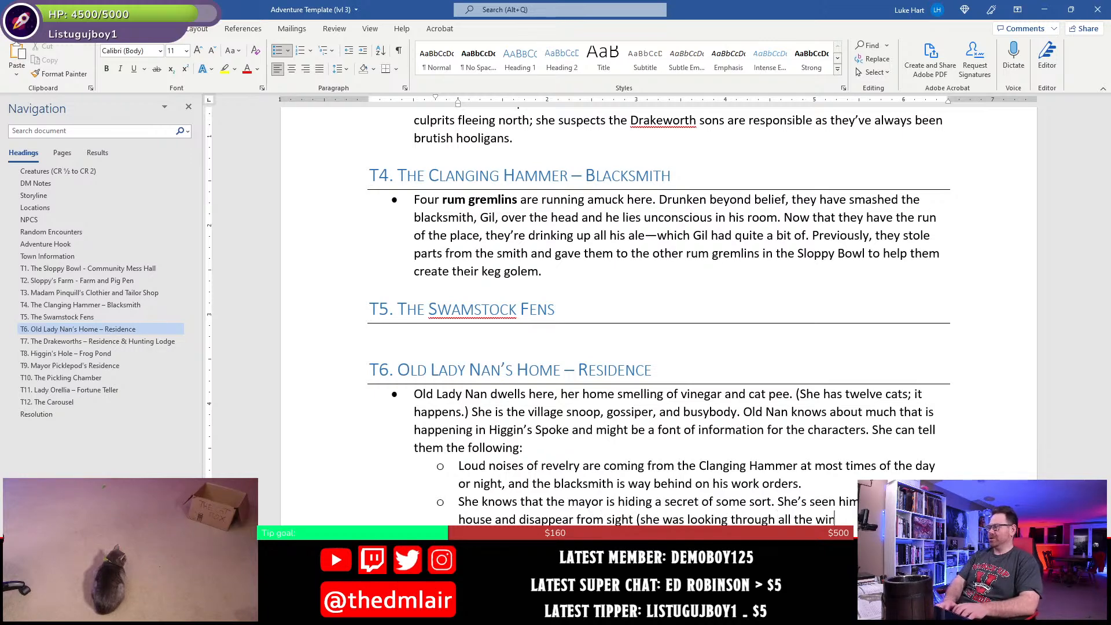
{"action": "type", "text": "dow"}
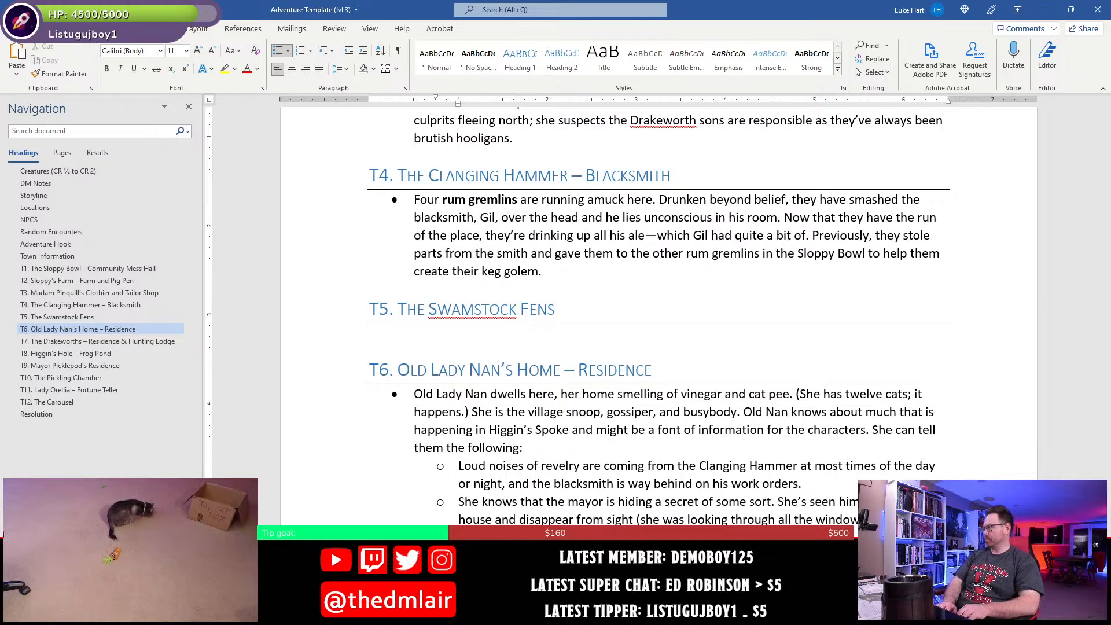
- Continue the Sloppy Bowl owner sub-bullet after "Old Nan just thinks" with "he's getting fat and"
{"action": "scroll", "coordinate": [658, 495], "scroll_direction": "down", "scroll_amount": 2}
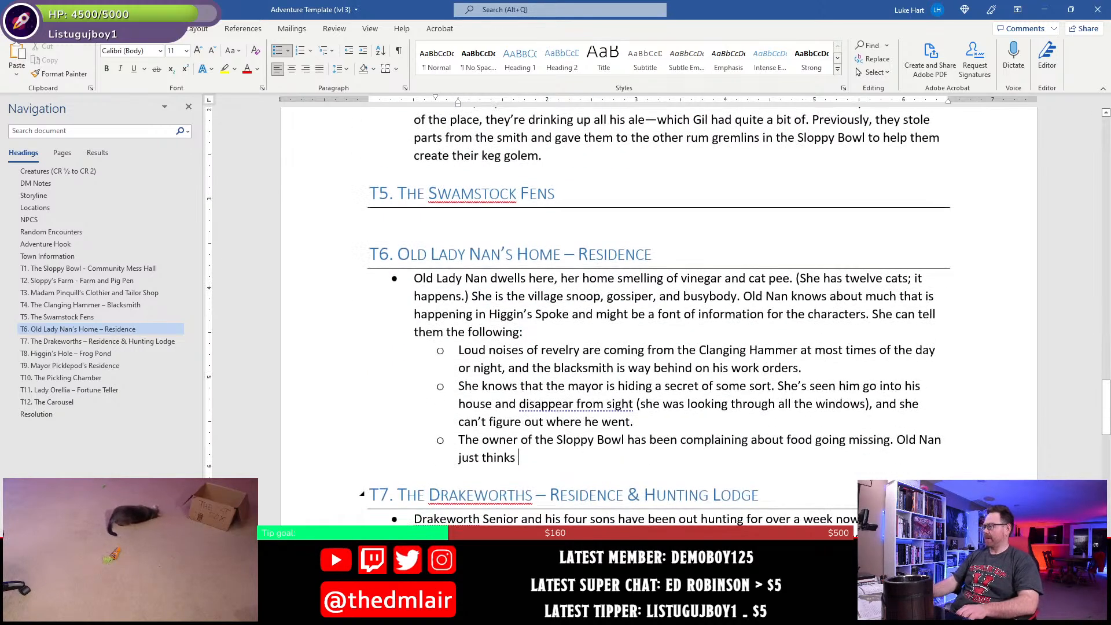
{"action": "type", "text": "e's"}
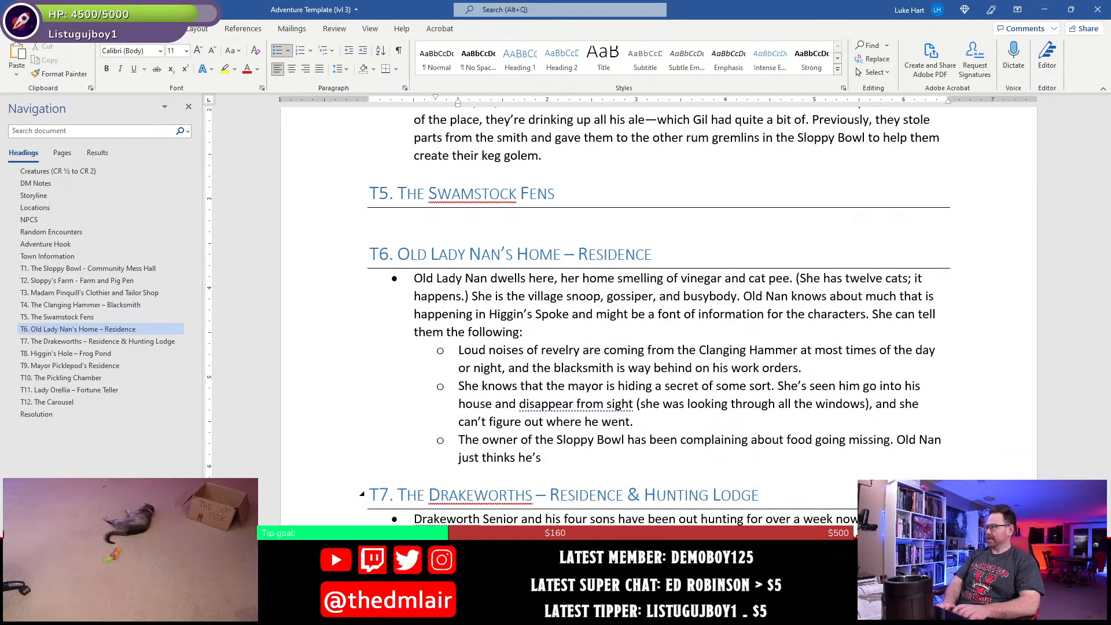
{"action": "type", "text": " getting fat"}
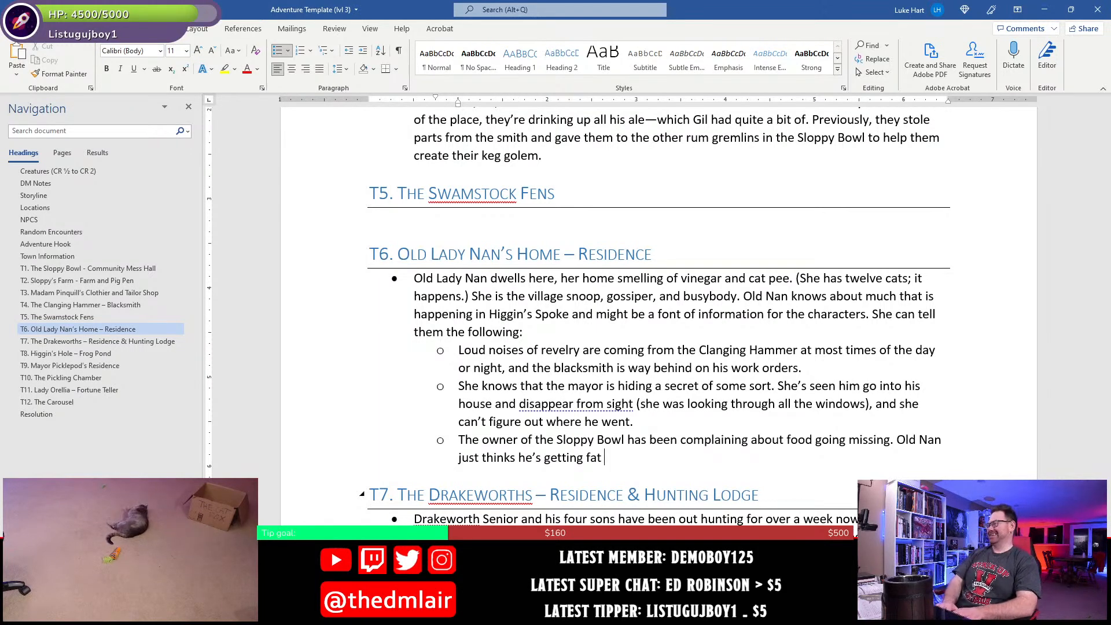
{"action": "type", "text": "a"}
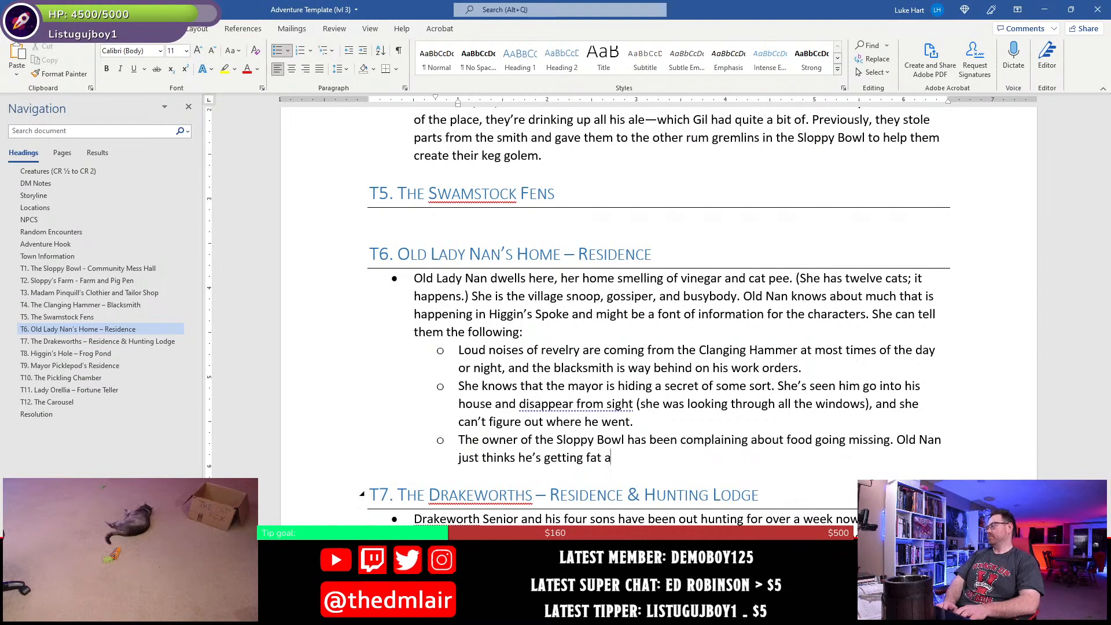
{"action": "type", "text": "nd "}
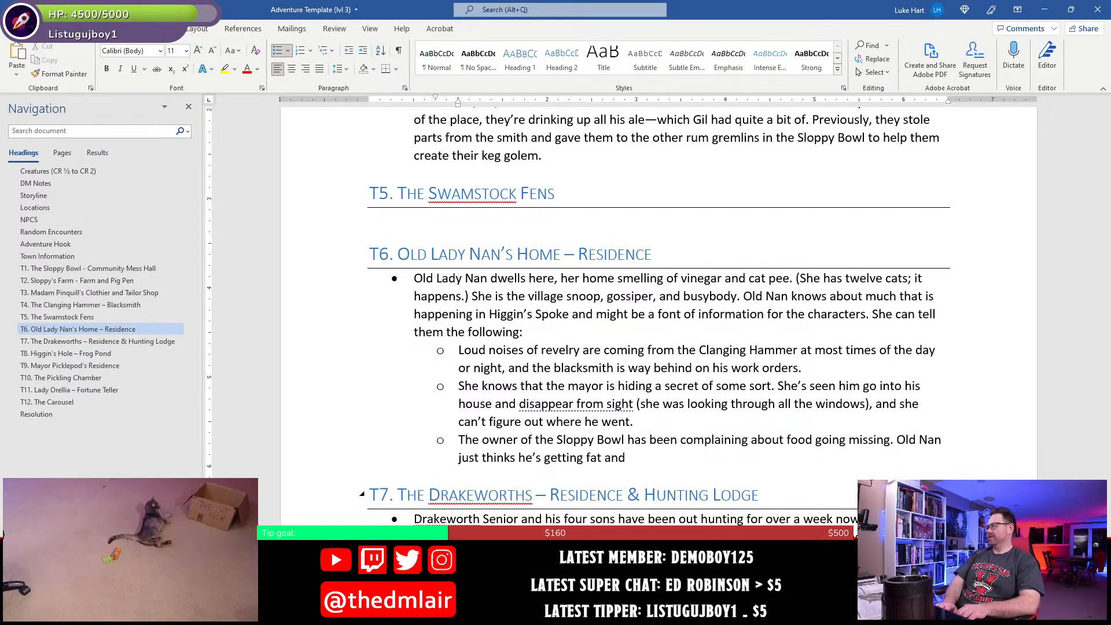
{"action": "type", "text": "is forgetting h"}
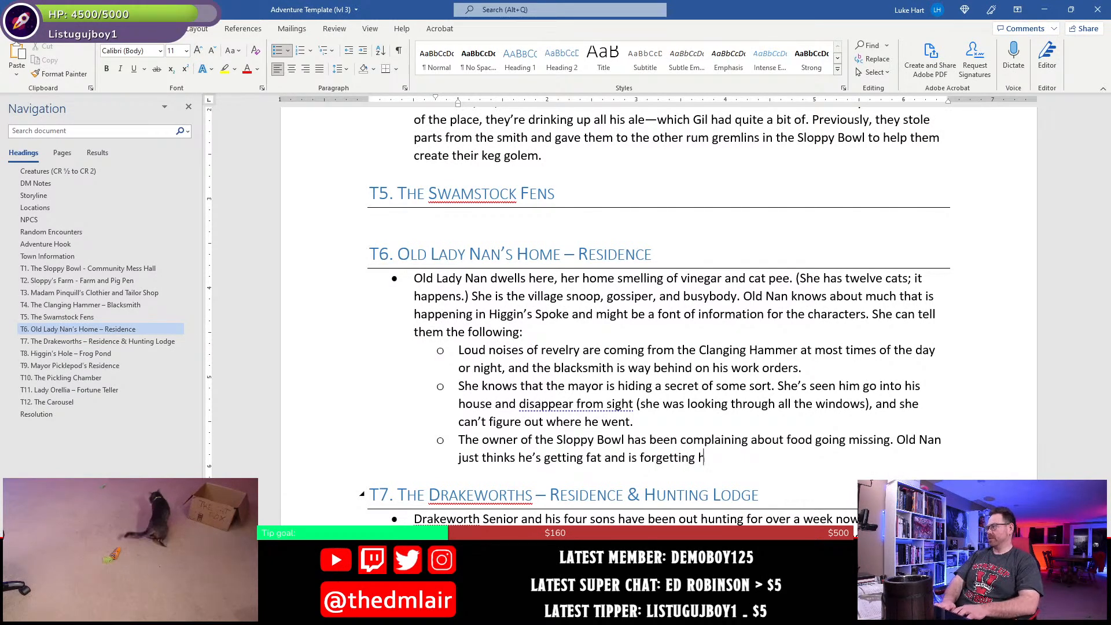
{"action": "type", "text": "ow much he actually "}
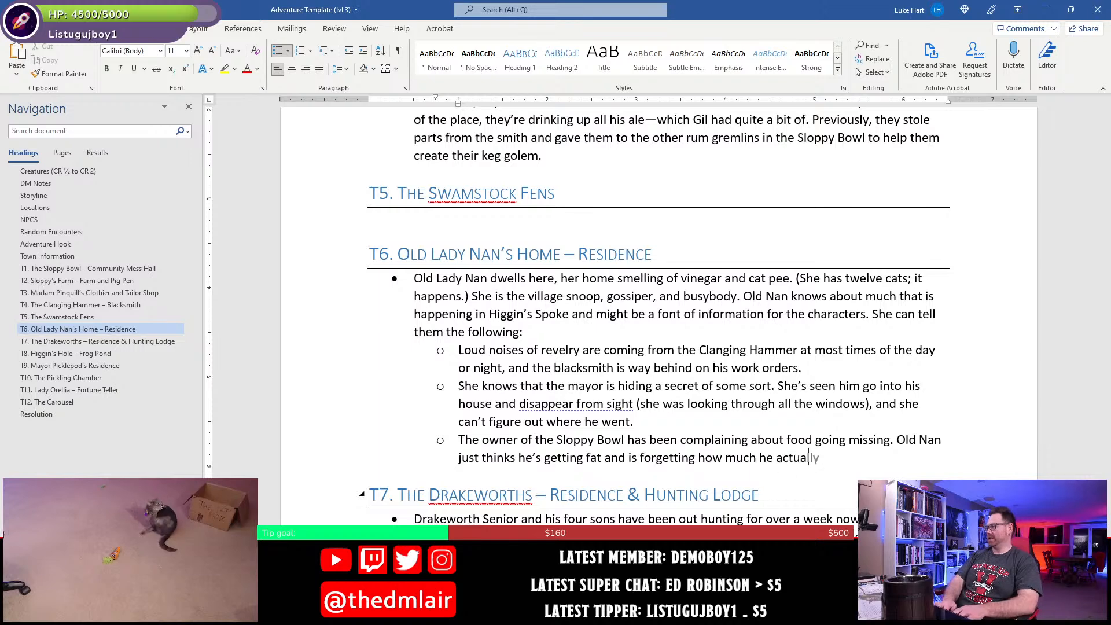
{"action": "type", "text": "eats him"}
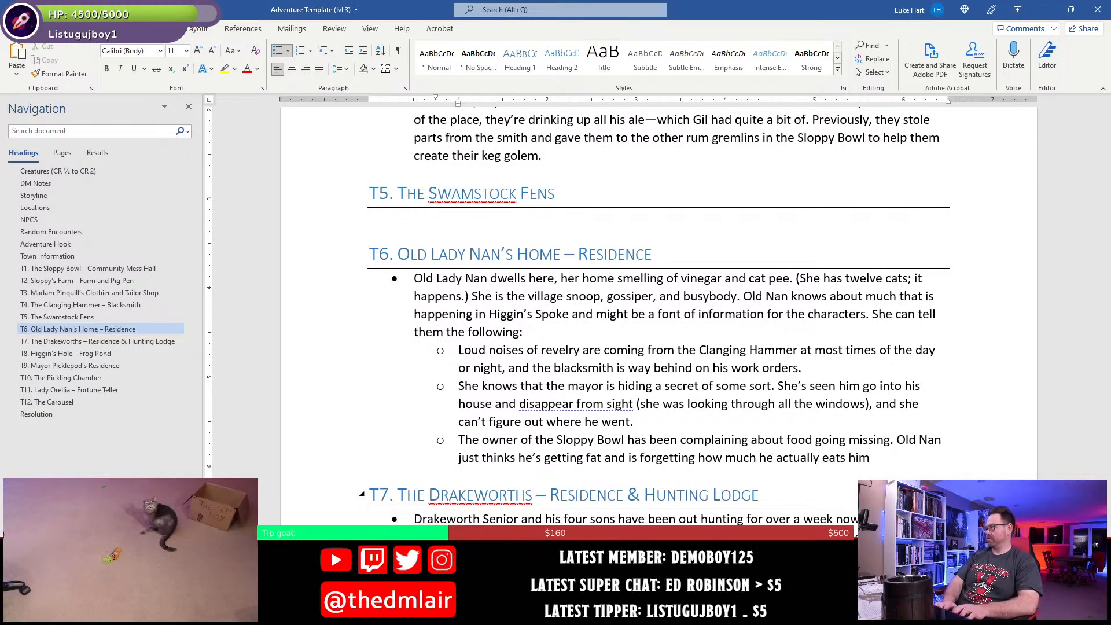
{"action": "type", "text": "self."}
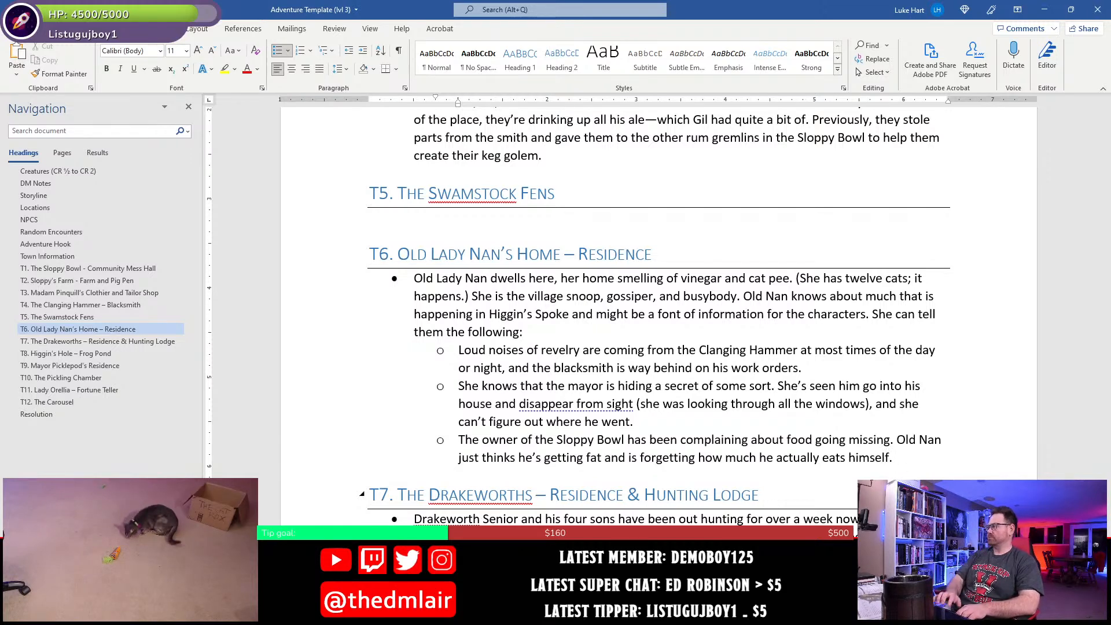
- Finish the Sloppy Bowl owner sub-bullet with "is forgetting how much he actually eats himself." and save the document
{"action": "key", "text": "BackSpace"}
{"action": "key", "text": "ctrl+s"}
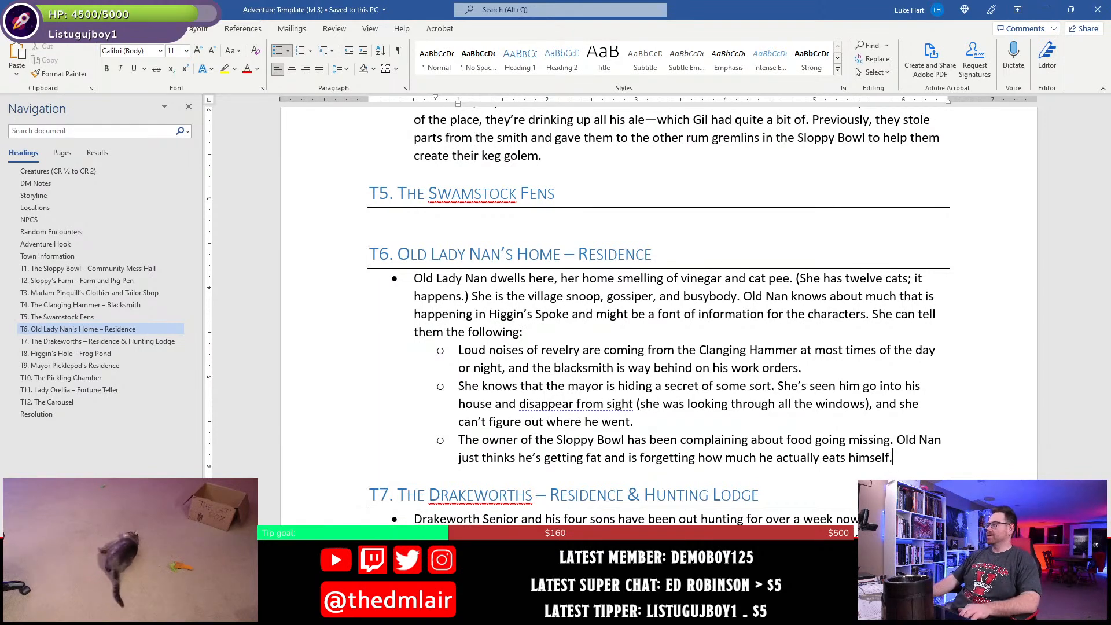
- Review the earlier town location sections and place the cursor on the empty line under T5. The Swamstock Fens
{"action": "scroll", "coordinate": [523, 420], "scroll_direction": "up", "scroll_amount": 2}
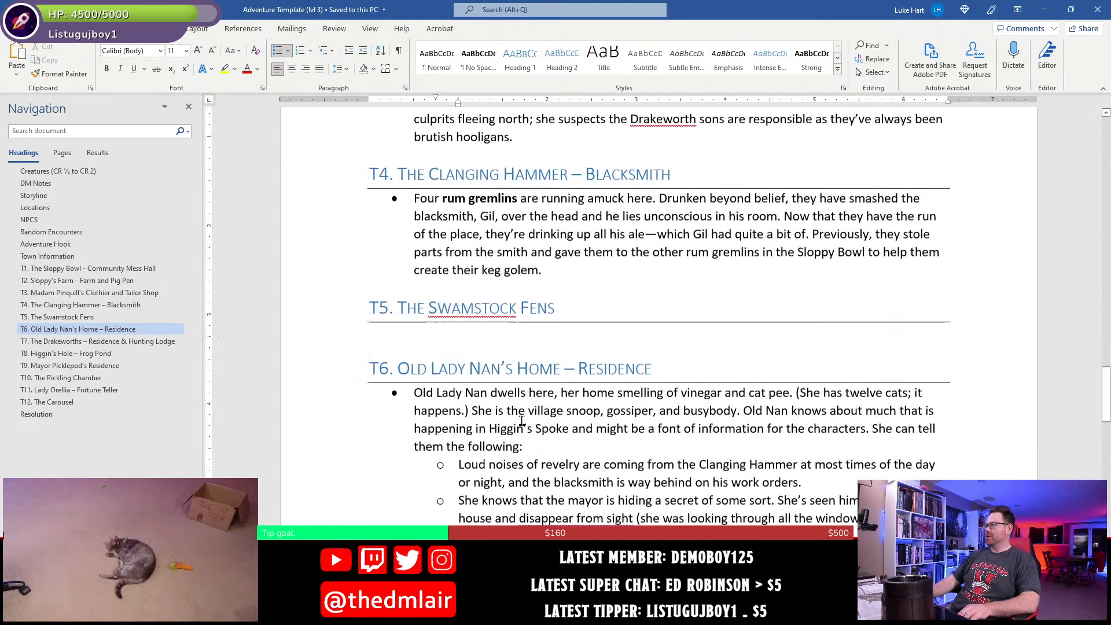
{"action": "scroll", "coordinate": [551, 431], "scroll_direction": "up", "scroll_amount": 8}
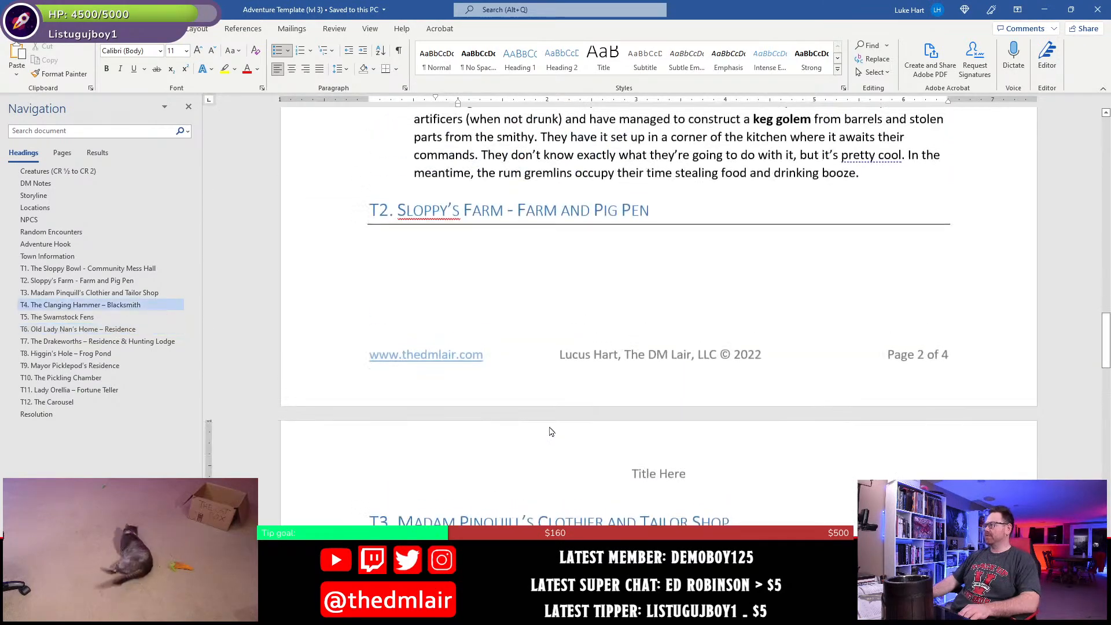
{"action": "scroll", "coordinate": [551, 432], "scroll_direction": "up", "scroll_amount": 4}
{"action": "scroll", "coordinate": [550, 428], "scroll_direction": "down", "scroll_amount": 5}
{"action": "scroll", "coordinate": [550, 425], "scroll_direction": "up", "scroll_amount": 5}
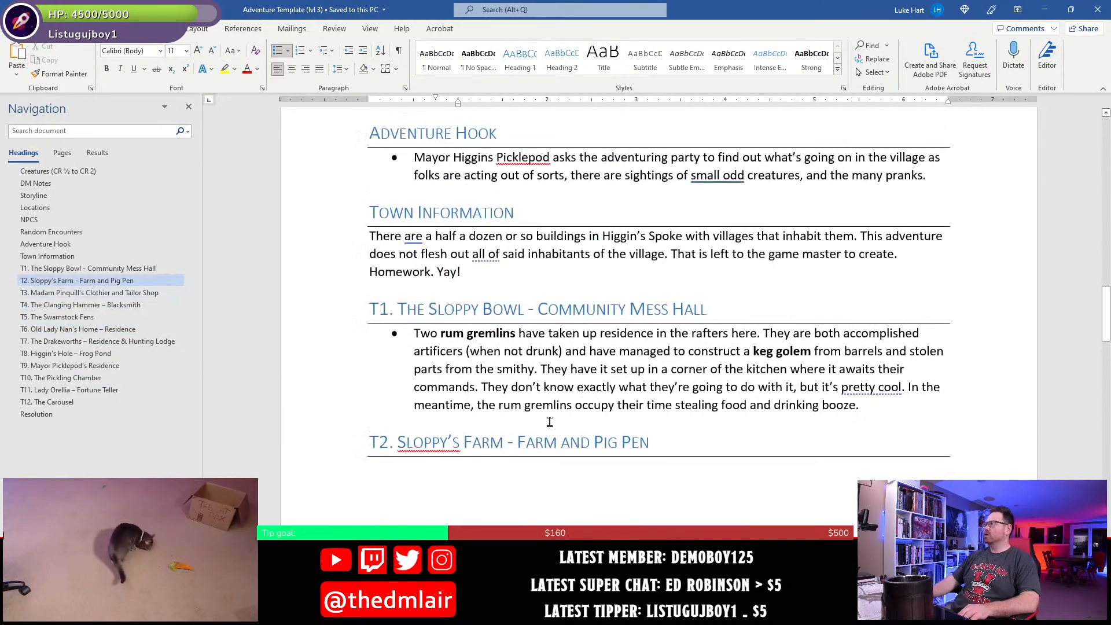
{"action": "scroll", "coordinate": [550, 422], "scroll_direction": "down", "scroll_amount": 13}
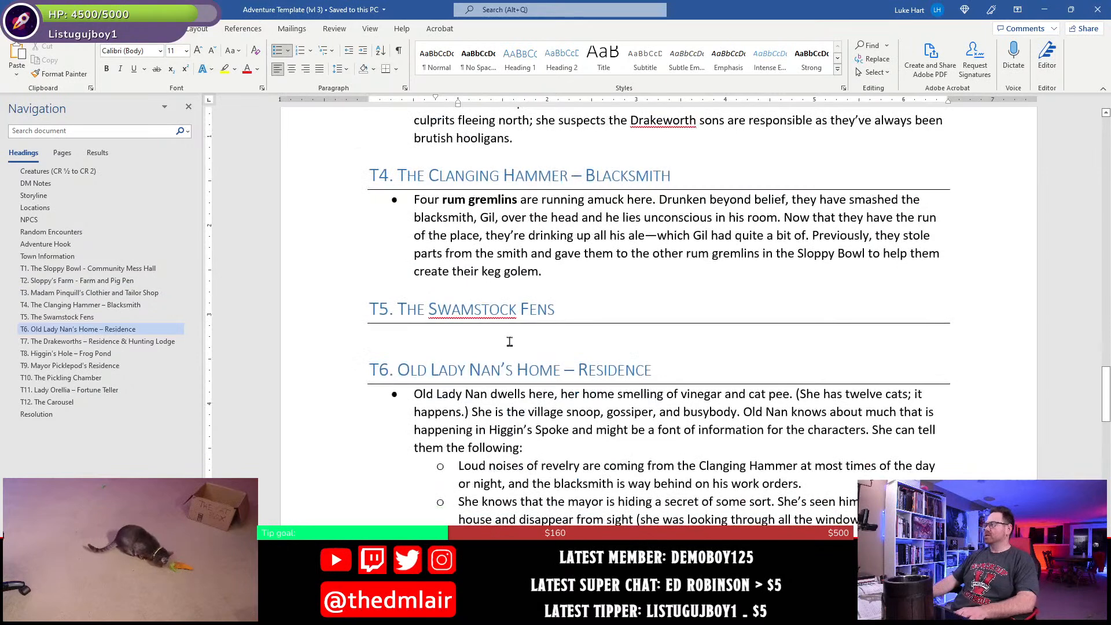
{"action": "left_click", "coordinate": [499, 346]}
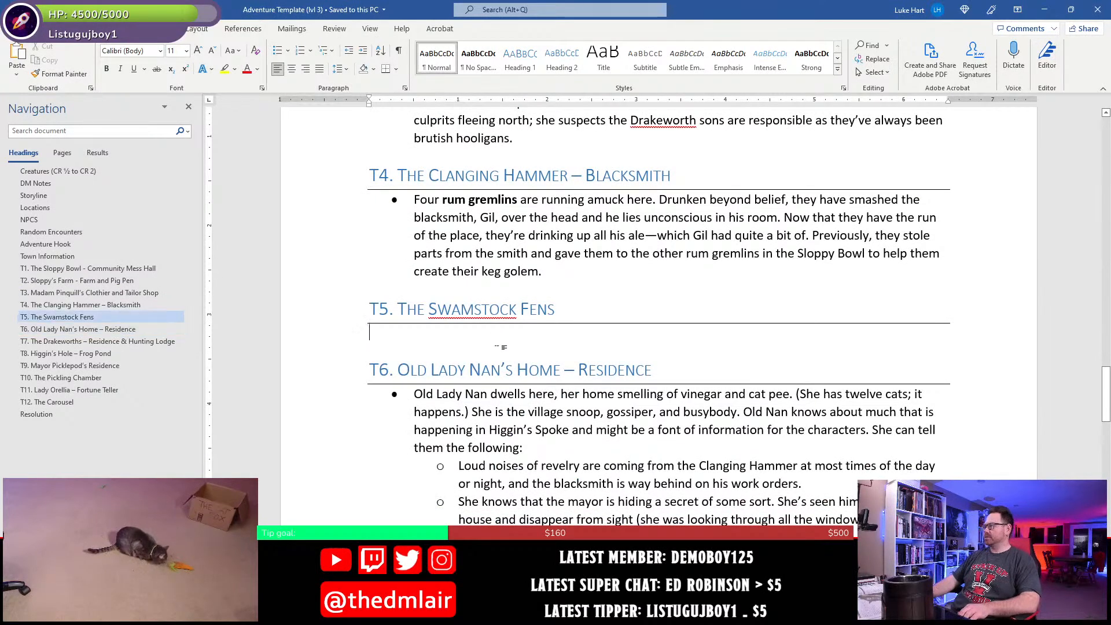
- Switch to Photoshop and examine the area around T5 on the DM Version Map
{"action": "left_click", "coordinate": [608, 614]}
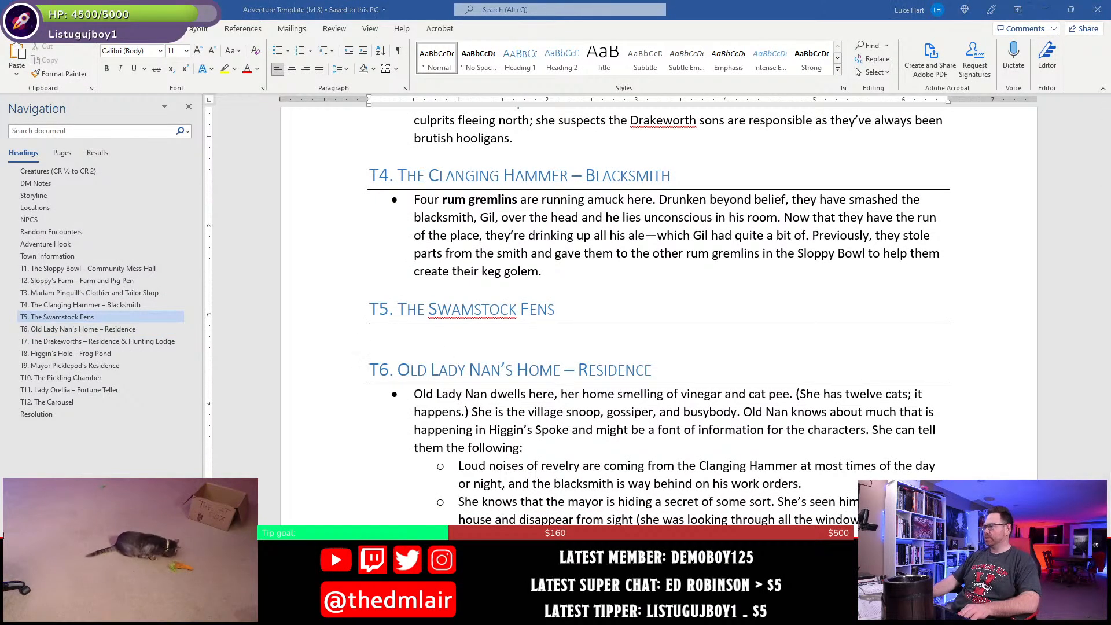
{"action": "left_click_drag", "start_coordinate": [452, 488], "coordinate": [522, 192]}
{"action": "left_click_drag", "start_coordinate": [475, 394], "coordinate": [476, 216]}
{"action": "left_click_drag", "start_coordinate": [691, 457], "coordinate": [588, 334]}
{"action": "left_click_drag", "start_coordinate": [563, 261], "coordinate": [555, 329]}
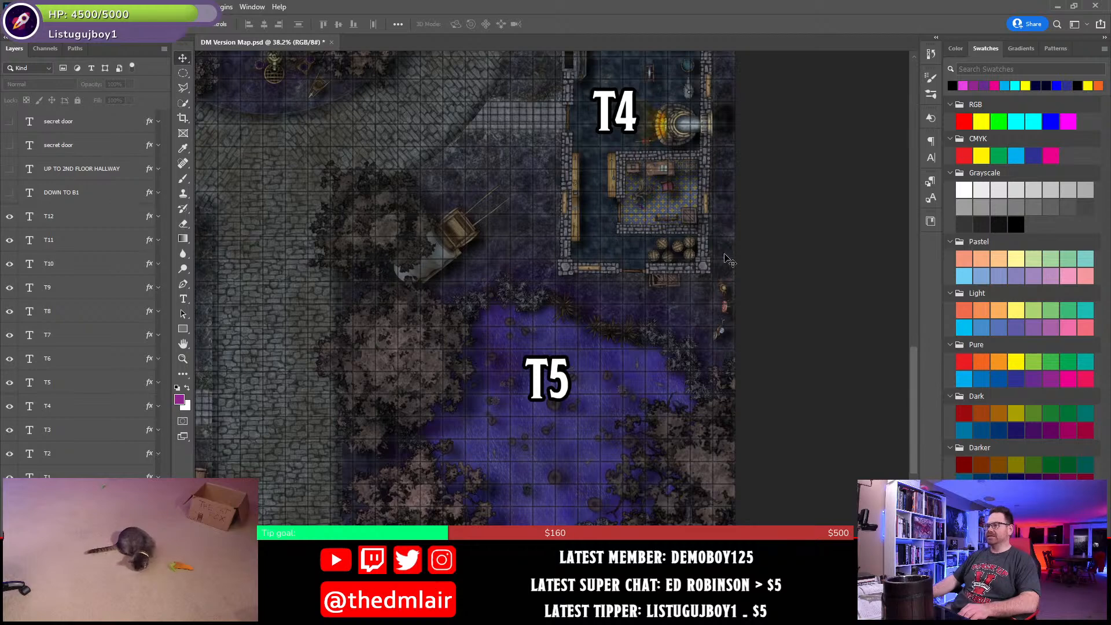
{"action": "scroll", "coordinate": [576, 466], "scroll_direction": "down", "scroll_amount": 2}
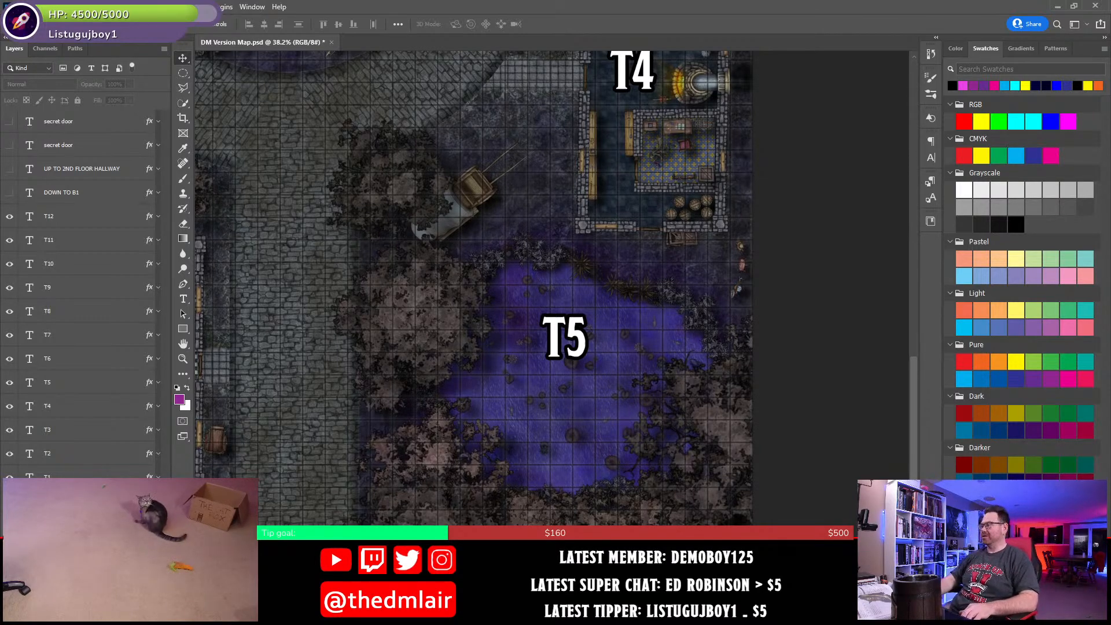
- Switch back to Word and start a bullet under the T5. The Swamstock Fens heading
{"action": "key", "text": "alt+Tab"}
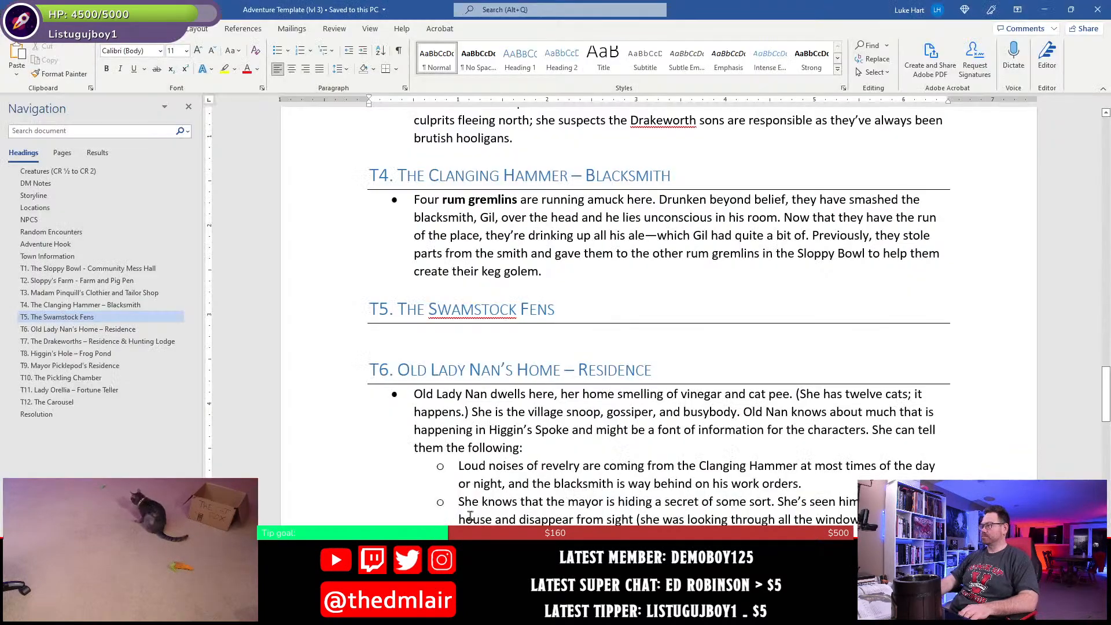
{"action": "left_click", "coordinate": [476, 334]}
{"action": "type", "text": "*"}
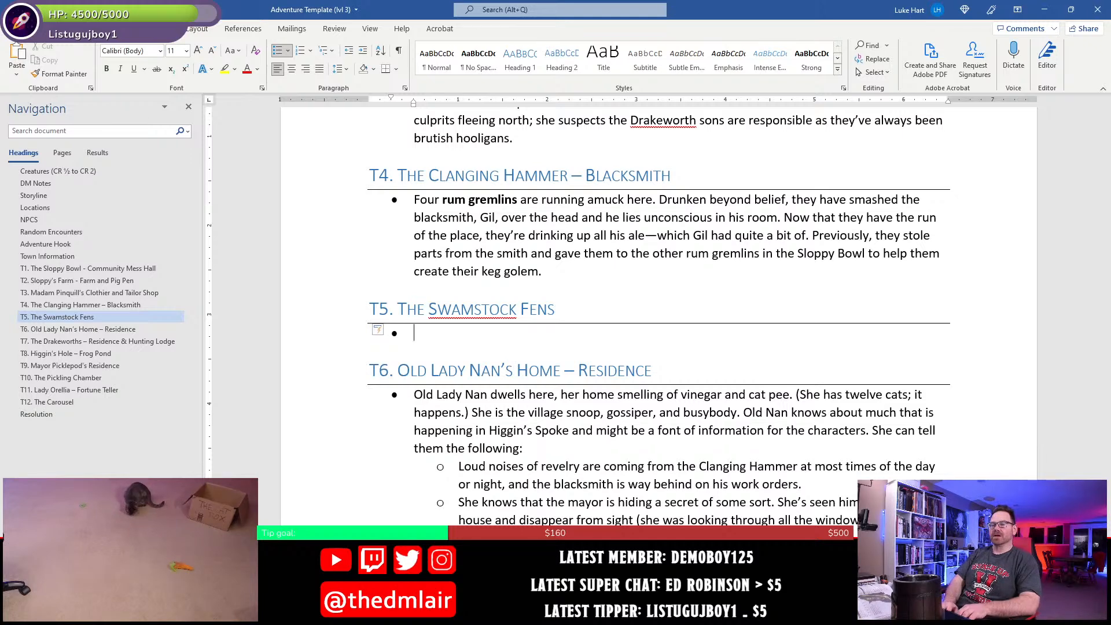
{"action": "type", "text": "The"}
{"action": "key", "text": "BackSpace"}
{"action": "key", "text": "BackSpace"}
{"action": "key", "text": "BackSpace"}
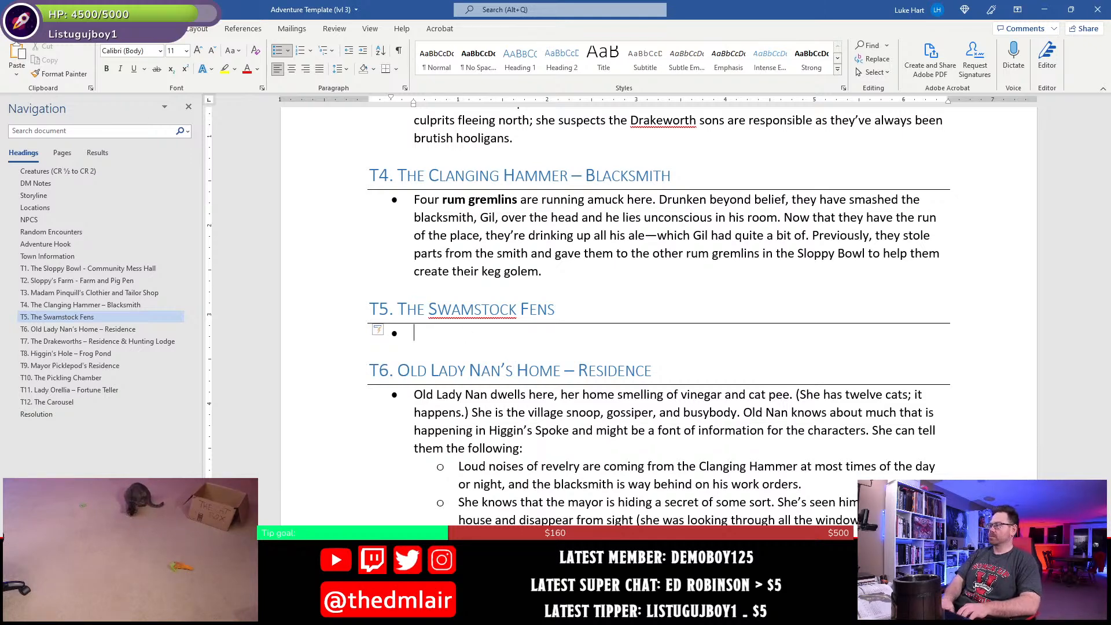
- Write "Much of the smithy's tools and supplies have been dumped in the pond here" in the T5. The Swamstock Fens bullet
{"action": "type", "text": "Much of the smithy"}
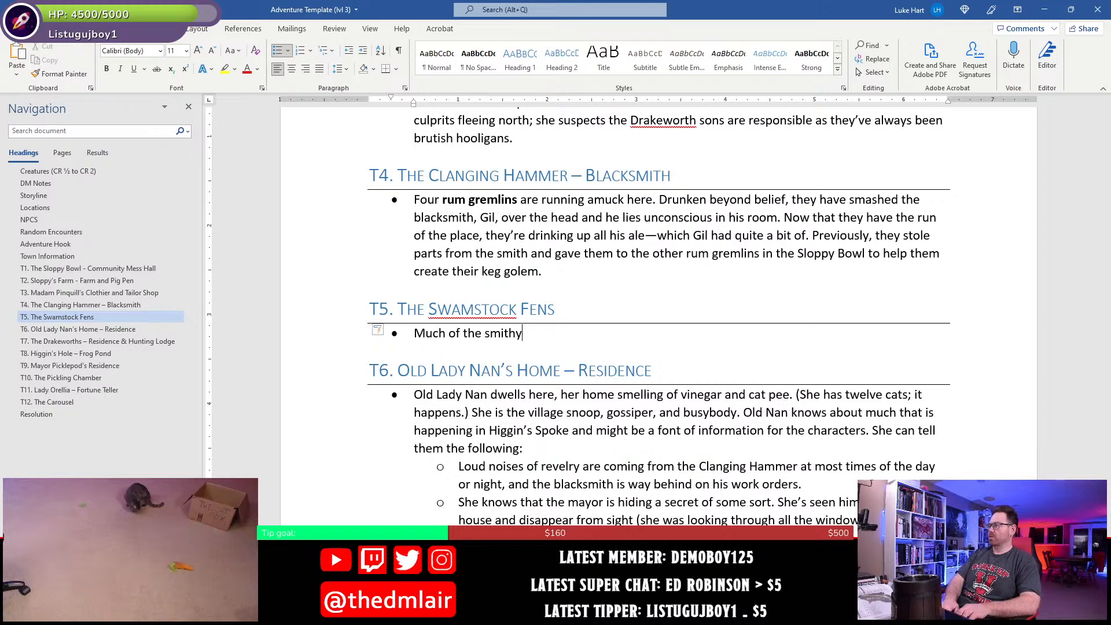
{"action": "type", "text": "'s"}
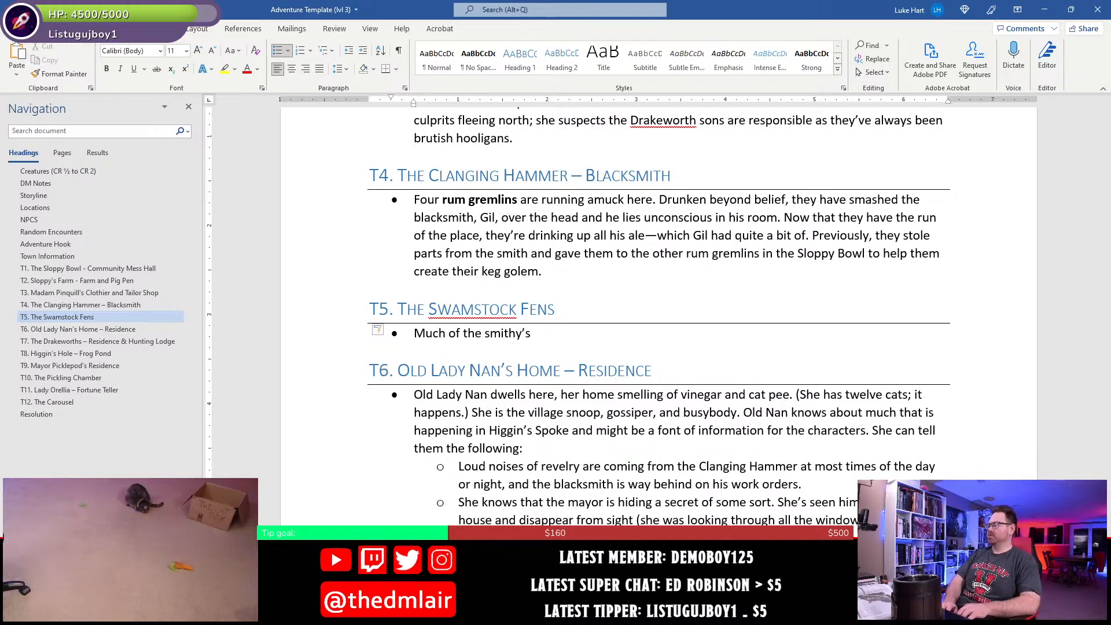
{"action": "type", "text": " tools and sup"}
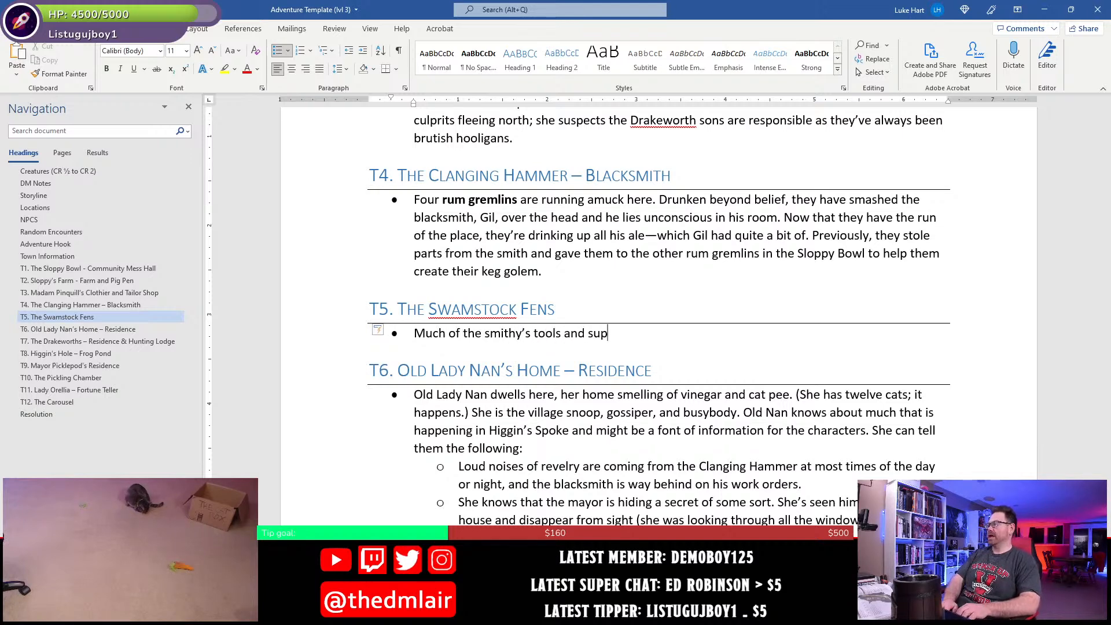
{"action": "type", "text": "plies hav"}
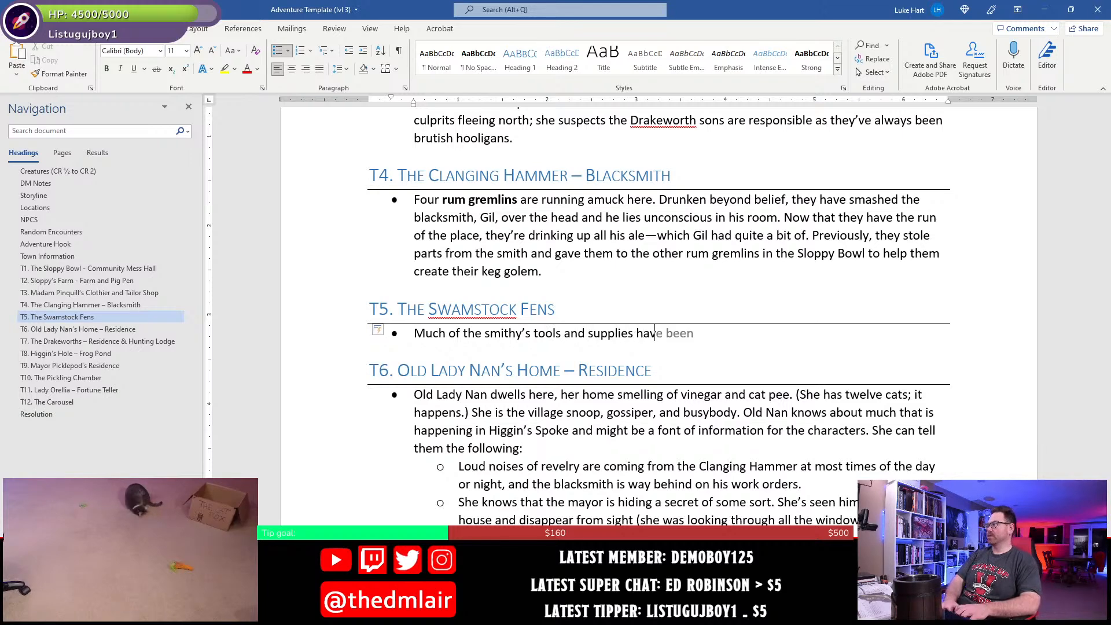
{"action": "type", "text": "e been dumped "}
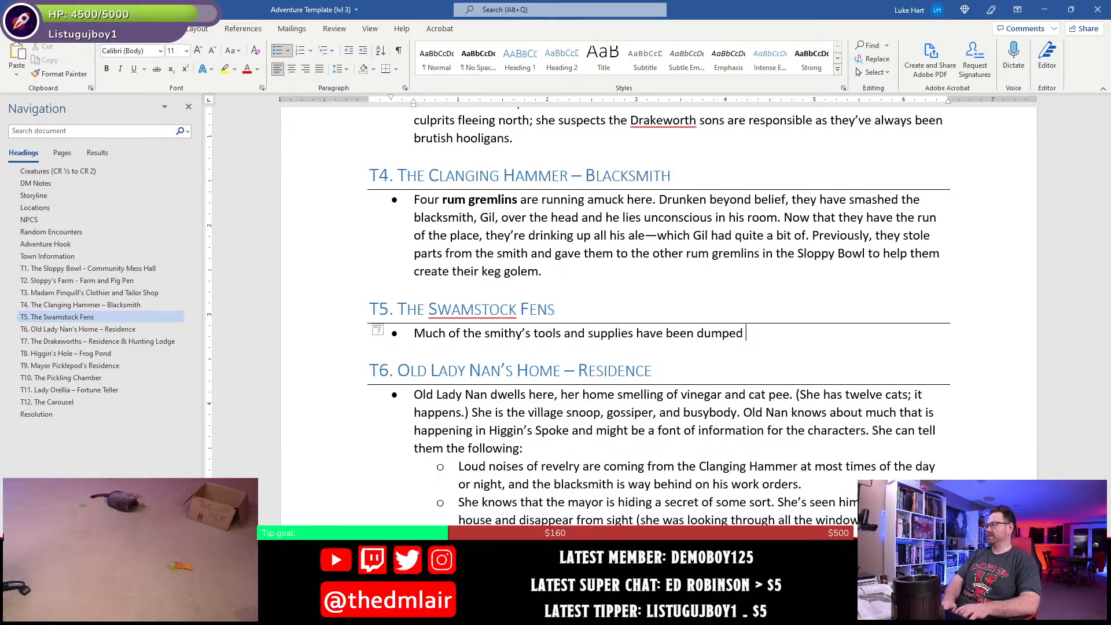
{"action": "type", "text": "in the "}
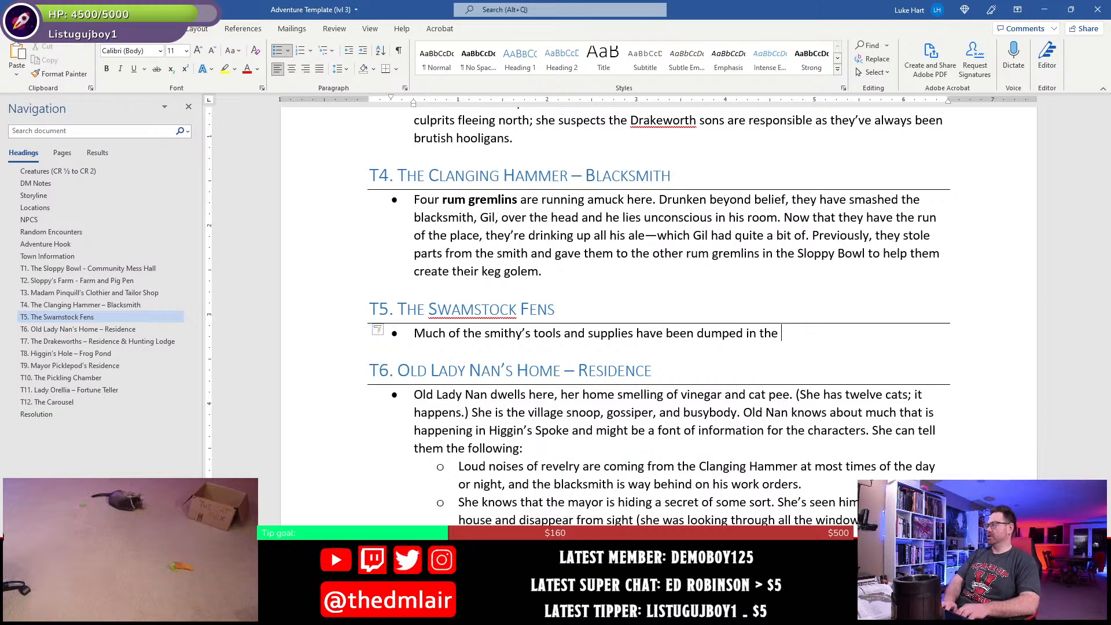
{"action": "type", "text": "pond here."}
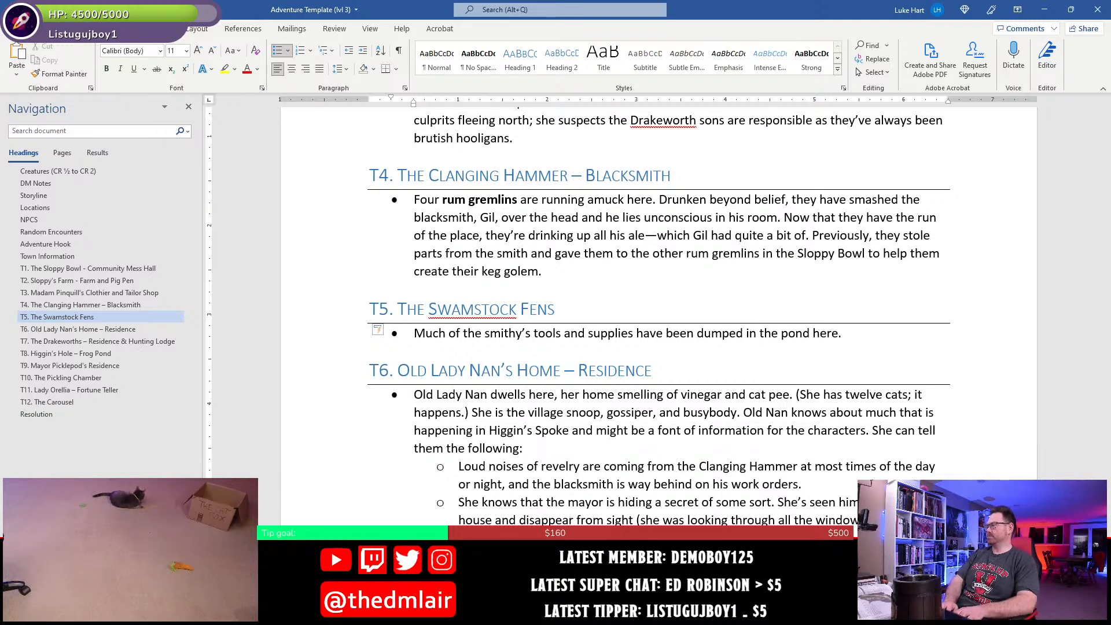
- Extend the T5 bullet's sentence with "by the rum gremlins in the Clanging Hammer."
{"action": "key", "text": "BackSpace"}
{"action": "type", "text": "by the rum "}
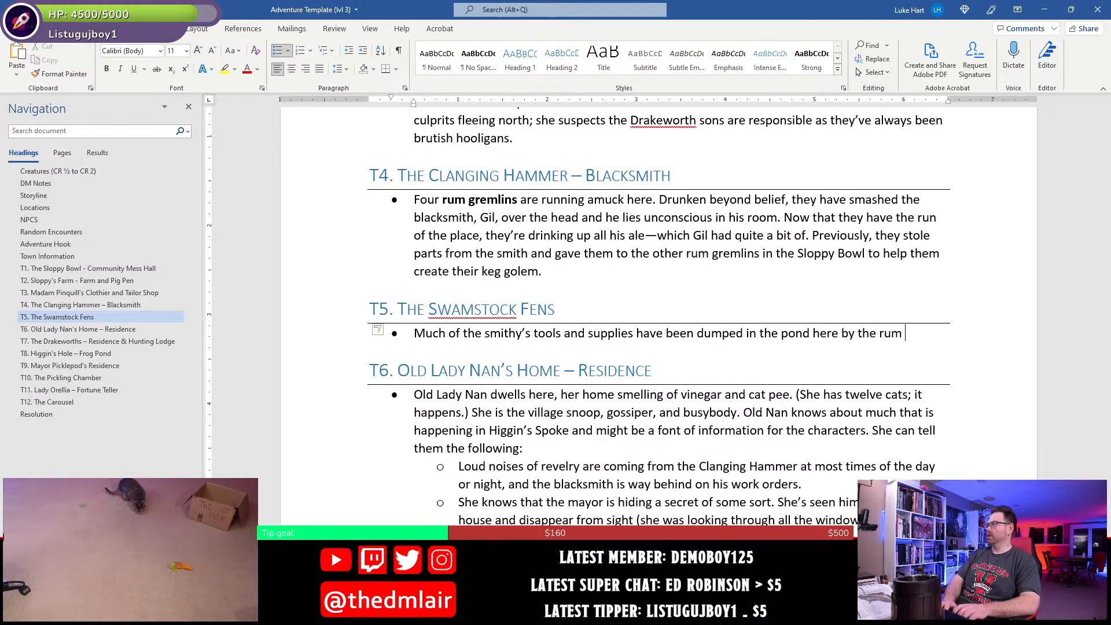
{"action": "type", "text": "gremlin"}
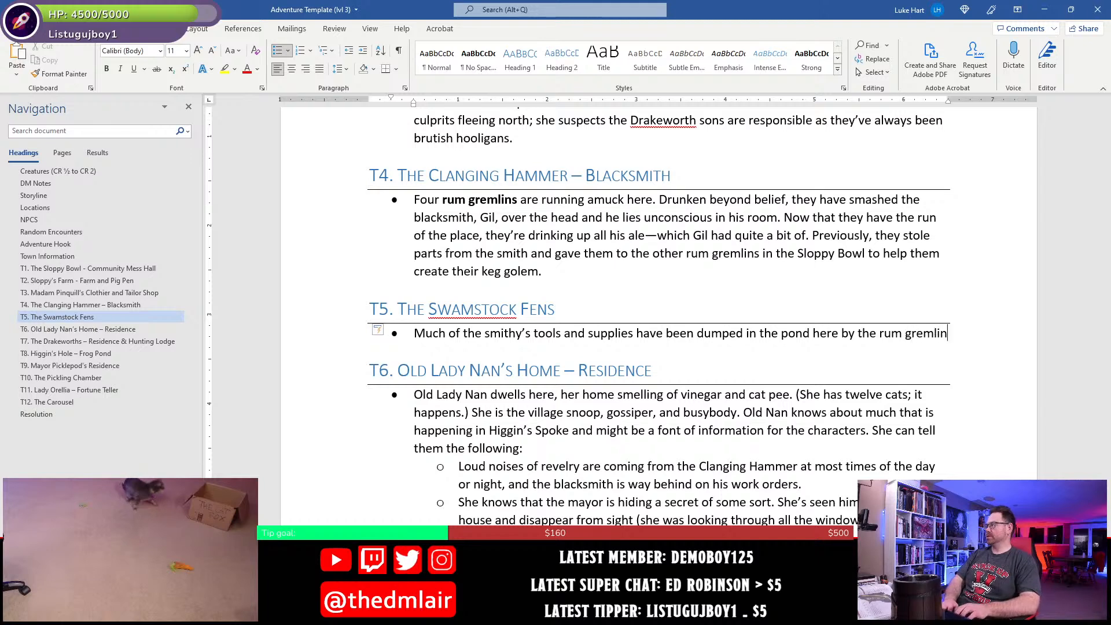
{"action": "type", "text": "s in the Clar"}
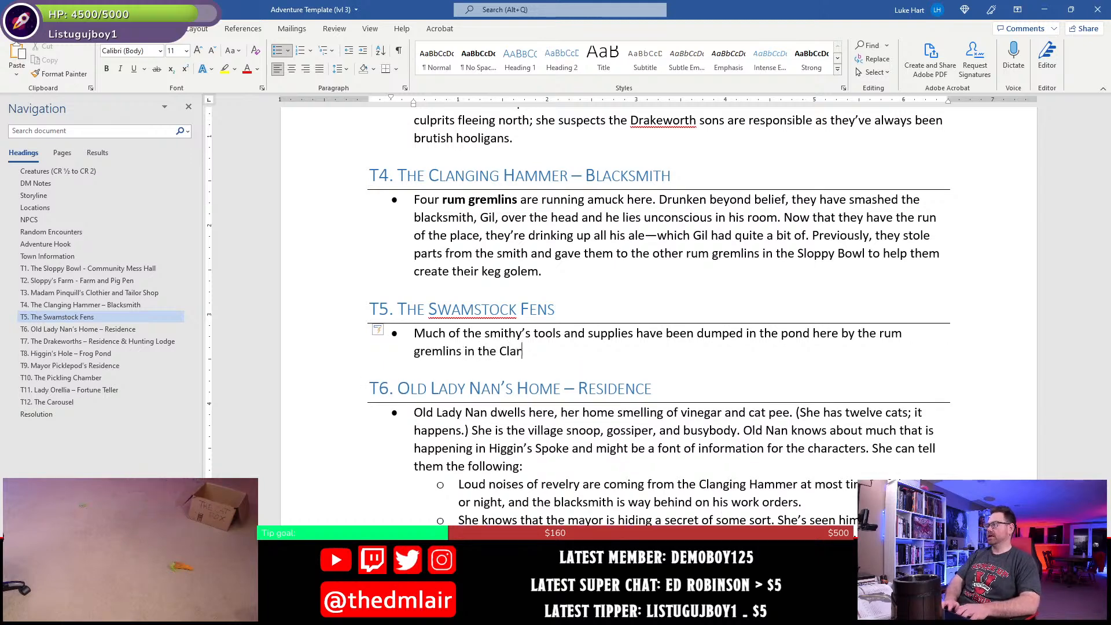
{"action": "key", "text": "BackSpace"}
{"action": "type", "text": "ning Hammer"}
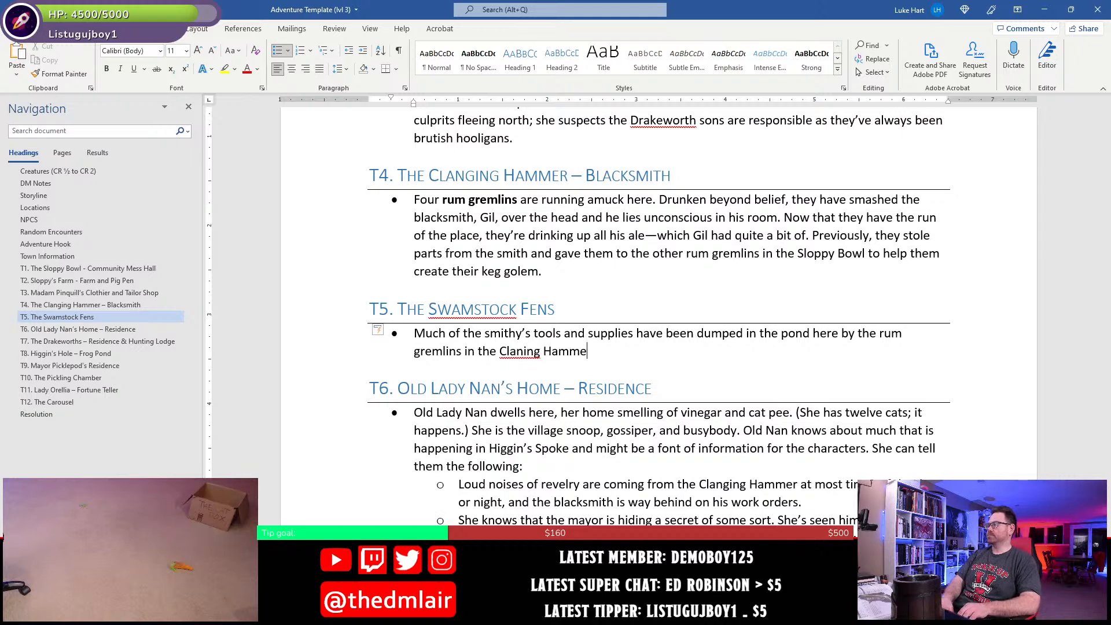
{"action": "key", "text": "BackSpace"}
{"action": "key", "text": "BackSpace"}
{"action": "key", "text": "BackSpace"}
{"action": "key", "text": "BackSpace"}
{"action": "key", "text": "BackSpace"}
{"action": "key", "text": "BackSpace"}
{"action": "key", "text": "BackSpace"}
{"action": "key", "text": "BackSpace"}
{"action": "key", "text": "BackSpace"}
{"action": "type", "text": "ging Hammer."}
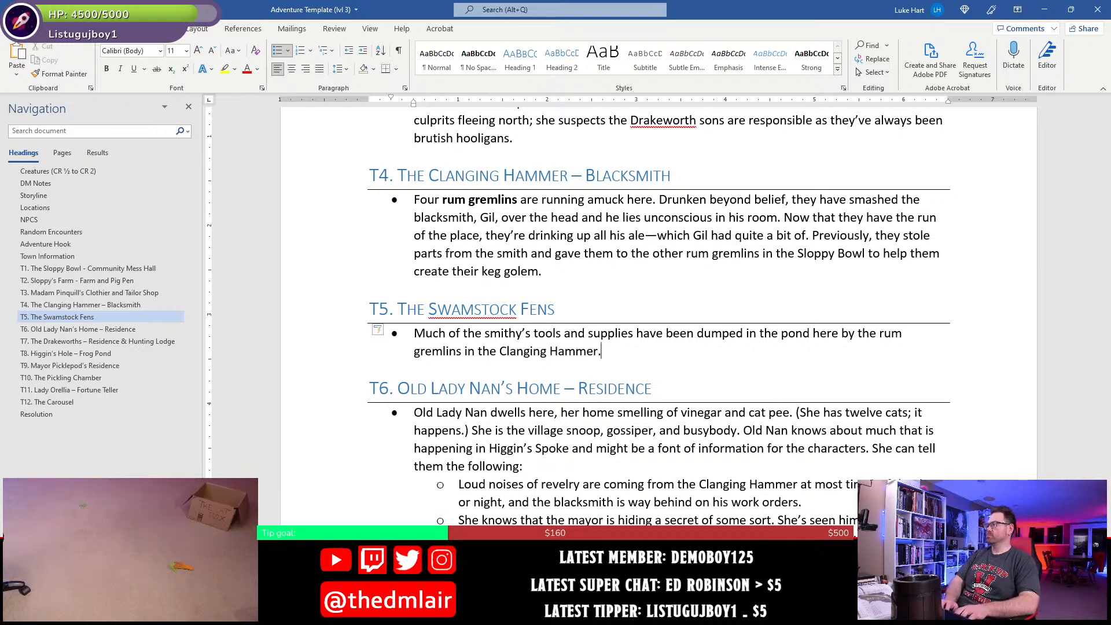
{"action": "type", "text": " They are m"}
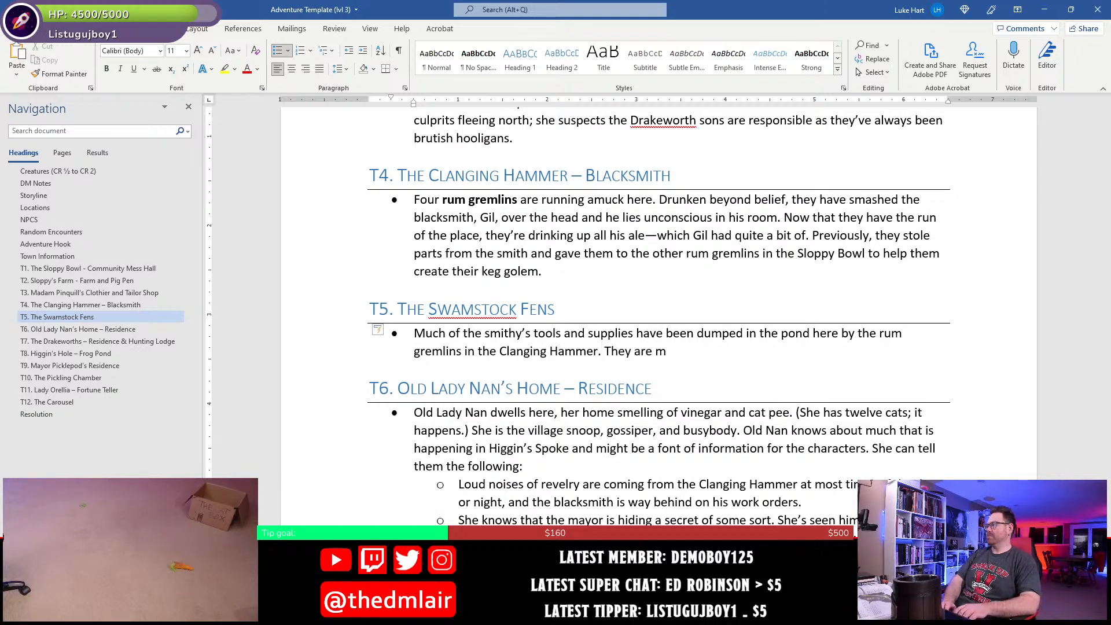
{"action": "type", "text": "aking room to tur"}
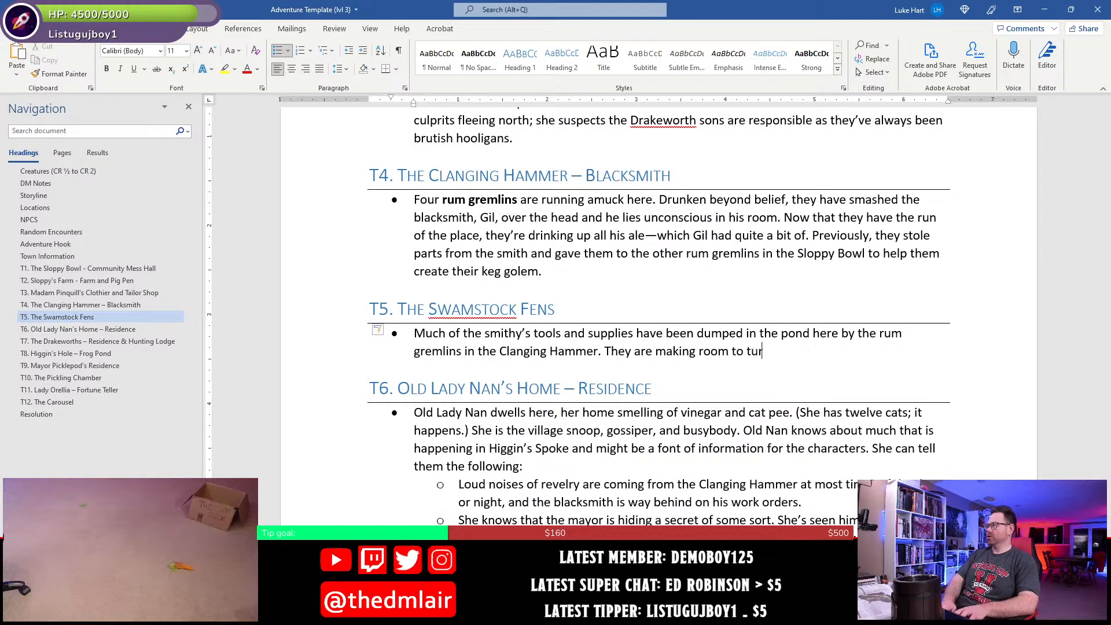
{"action": "type", "text": "n the blacksmith"}
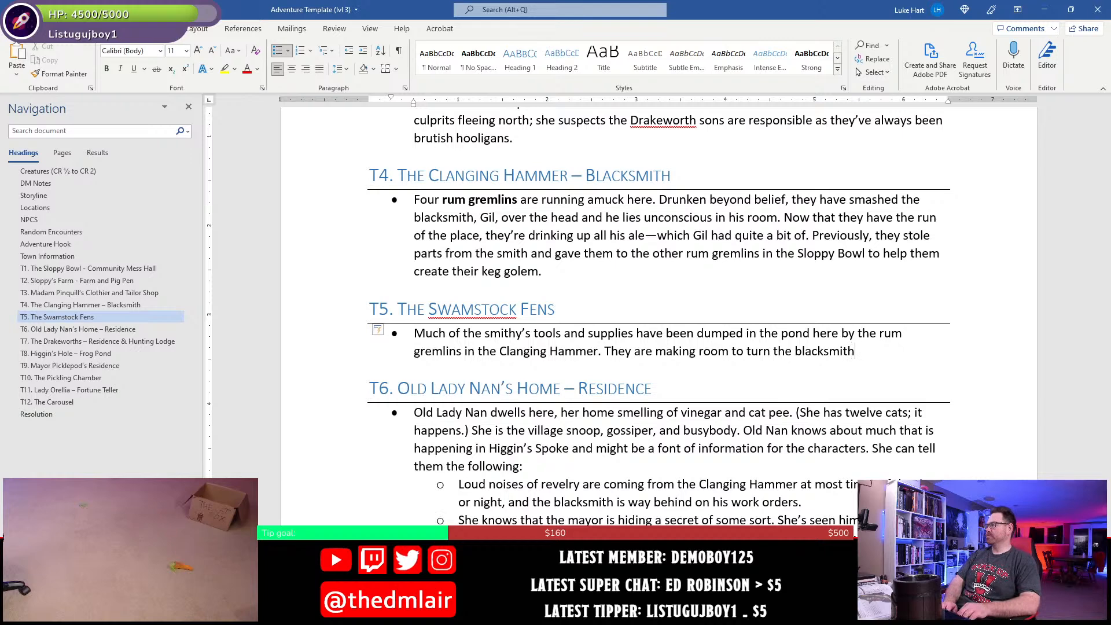
{"action": "type", "text": " shop into "}
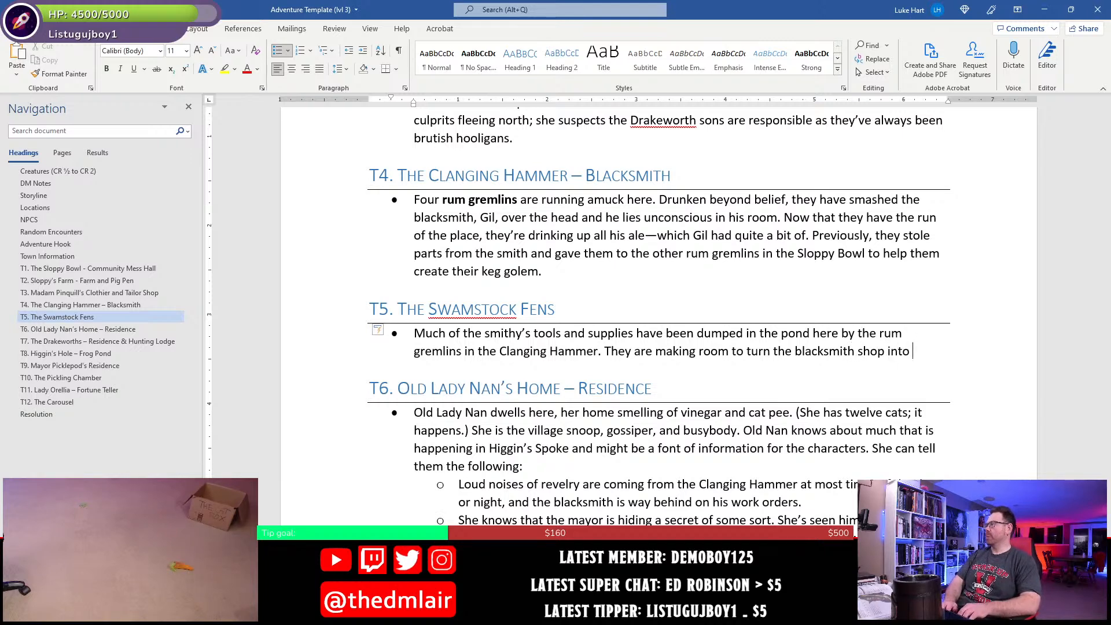
{"action": "type", "text": "a rum "}
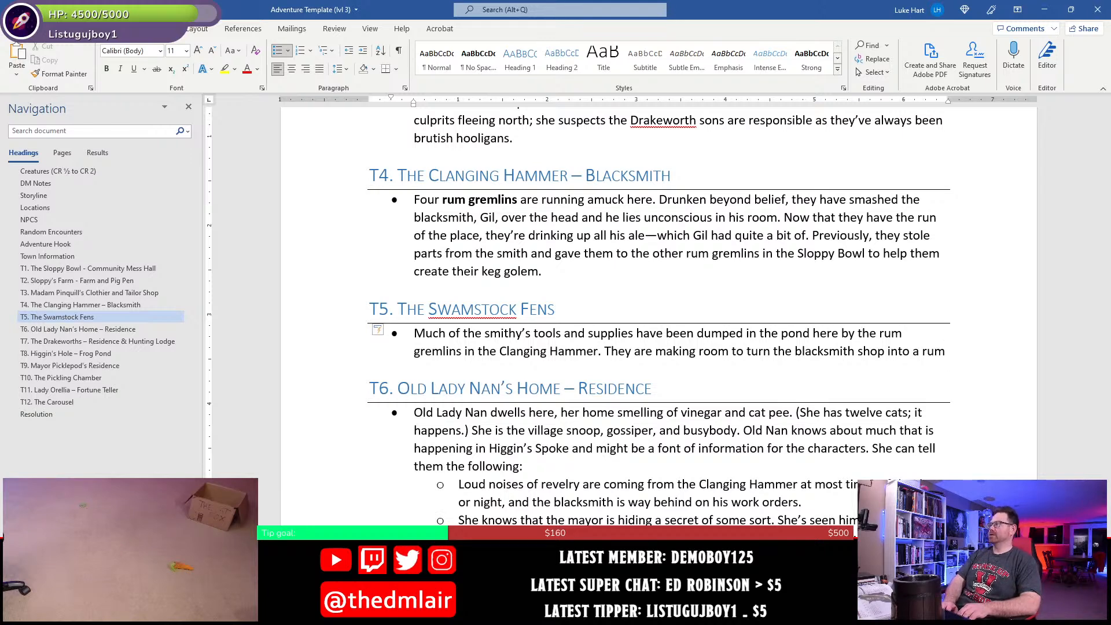
{"action": "type", "text": "produ"}
- Finish the T5 bullet's second sentence with "a rum production center." and save the document
{"action": "key", "text": "BackSpace"}
{"action": "key", "text": "BackSpace"}
{"action": "key", "text": "BackSpace"}
{"action": "key", "text": "BackSpace"}
{"action": "key", "text": "BackSpace"}
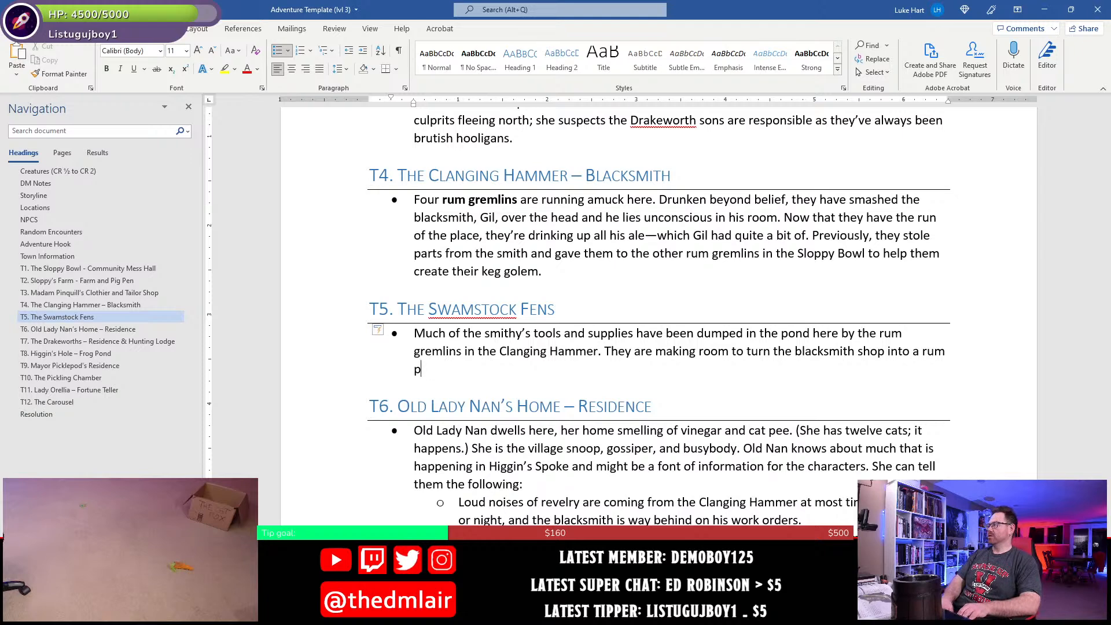
{"action": "type", "text": "pdr"}
{"action": "key", "text": "BackSpace"}
{"action": "key", "text": "BackSpace"}
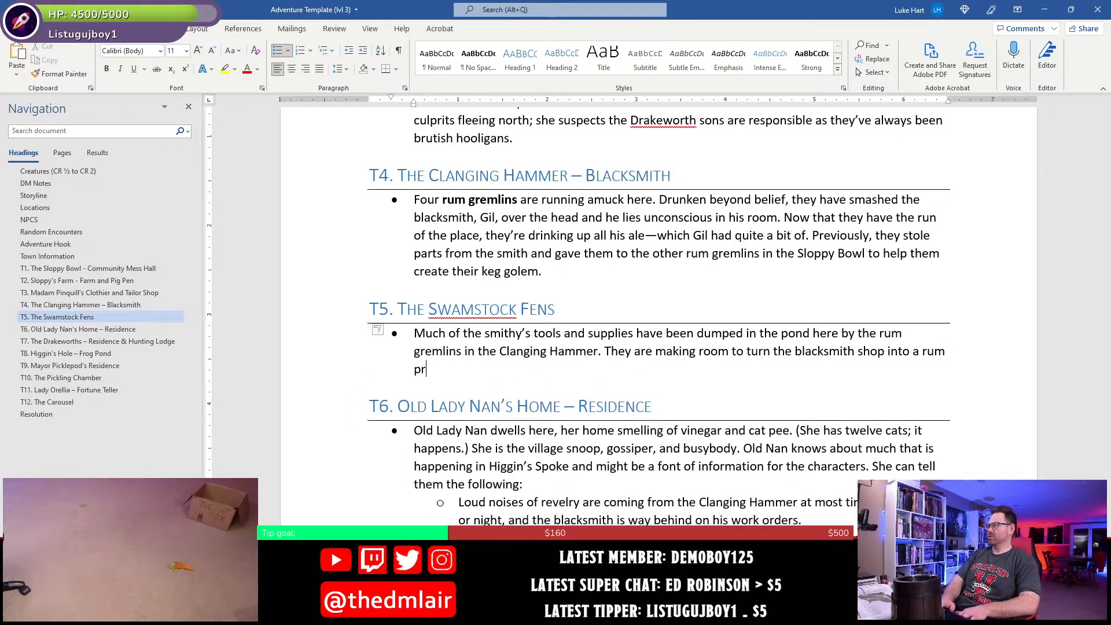
{"action": "type", "text": "roduction center."}
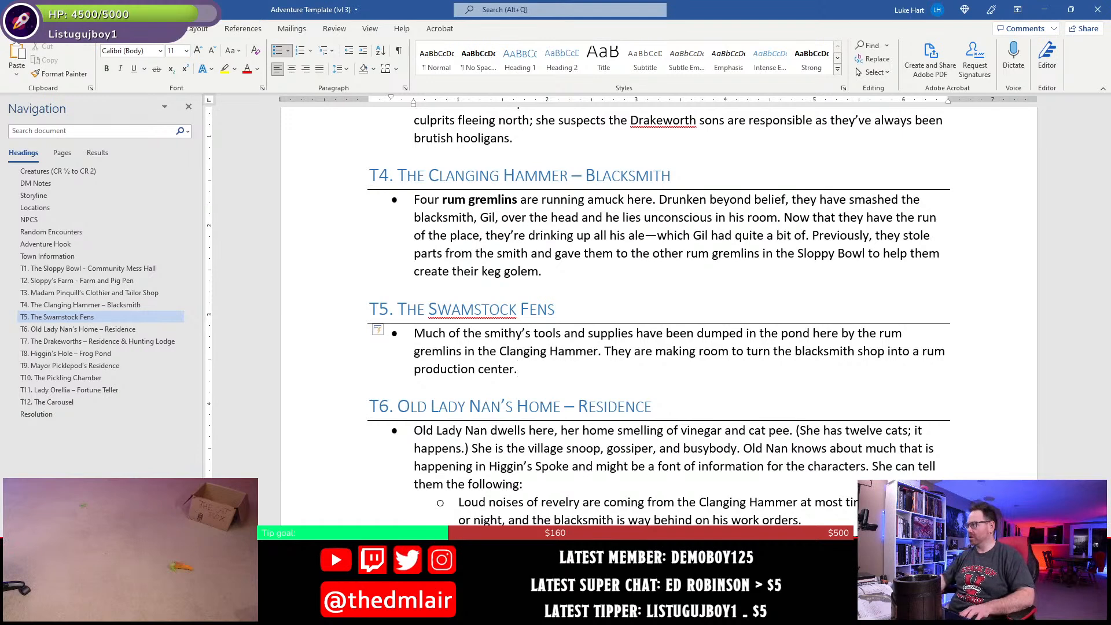
{"action": "key", "text": "ctrl+s"}
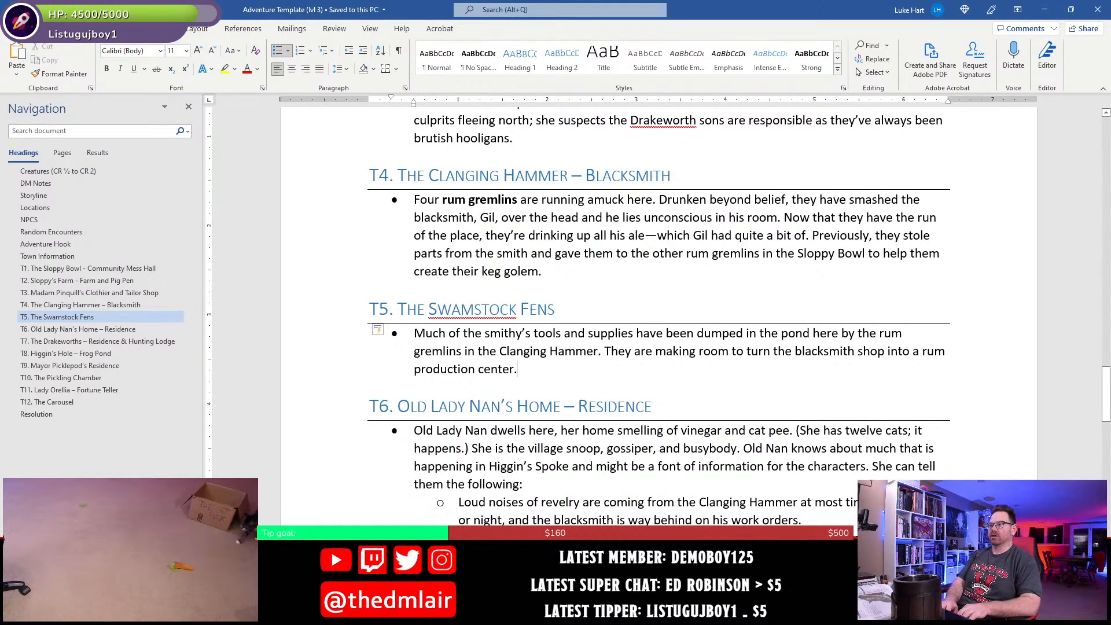
- Add a second bullet under T5 reading "A small girl, XXX, is hiding in the bushes here."
{"action": "key", "text": "Return"}
{"action": "type", "text": "A small"}
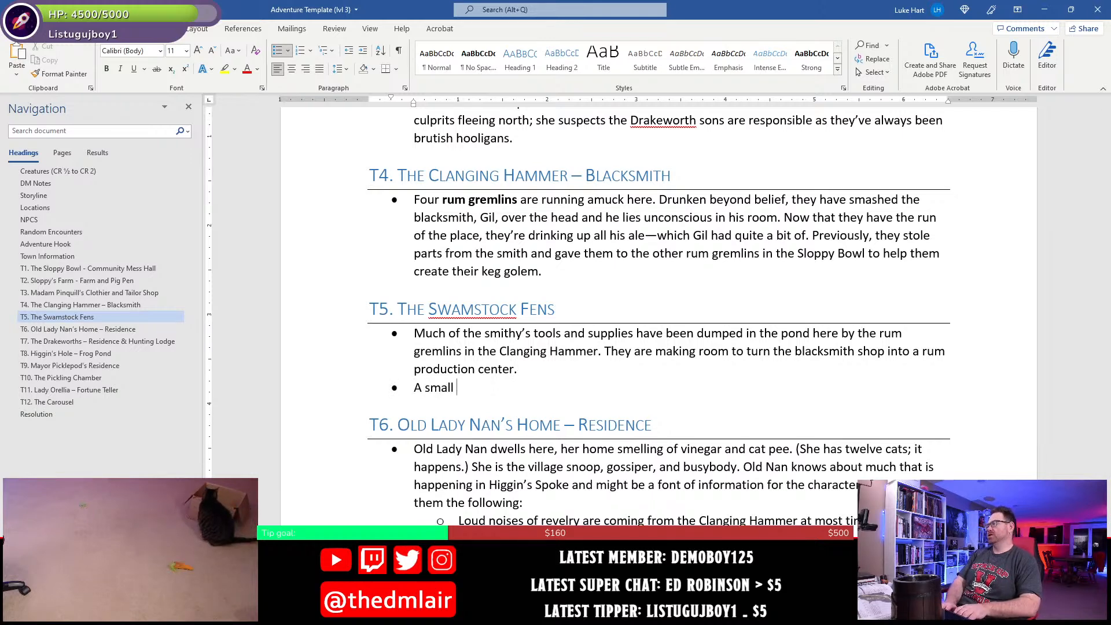
{"action": "type", "text": " gir"}
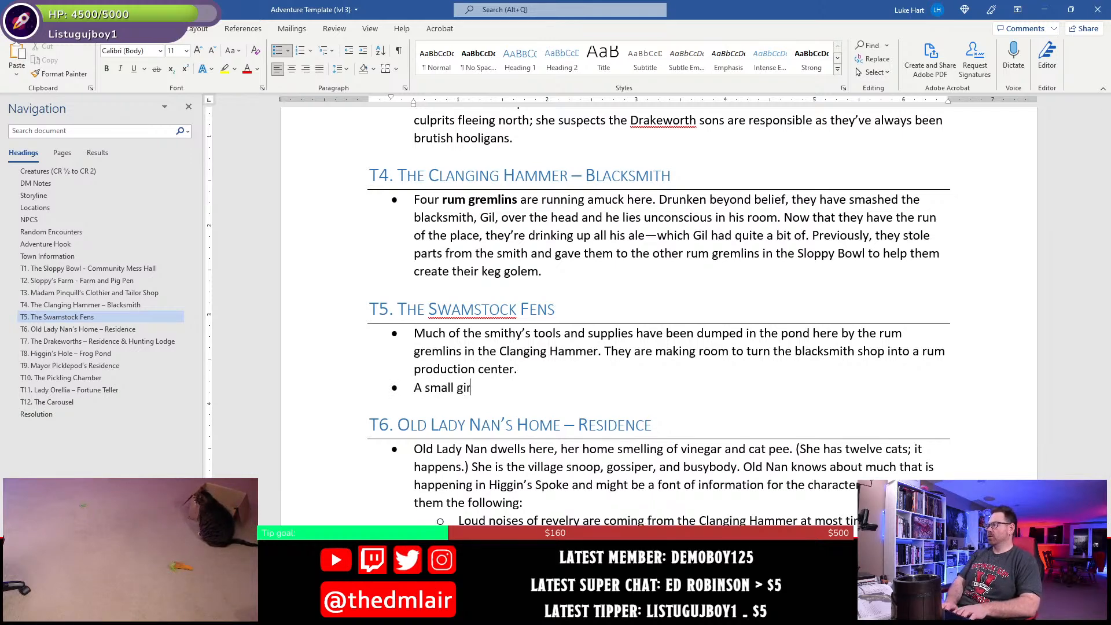
{"action": "type", "text": "l, XXX"}
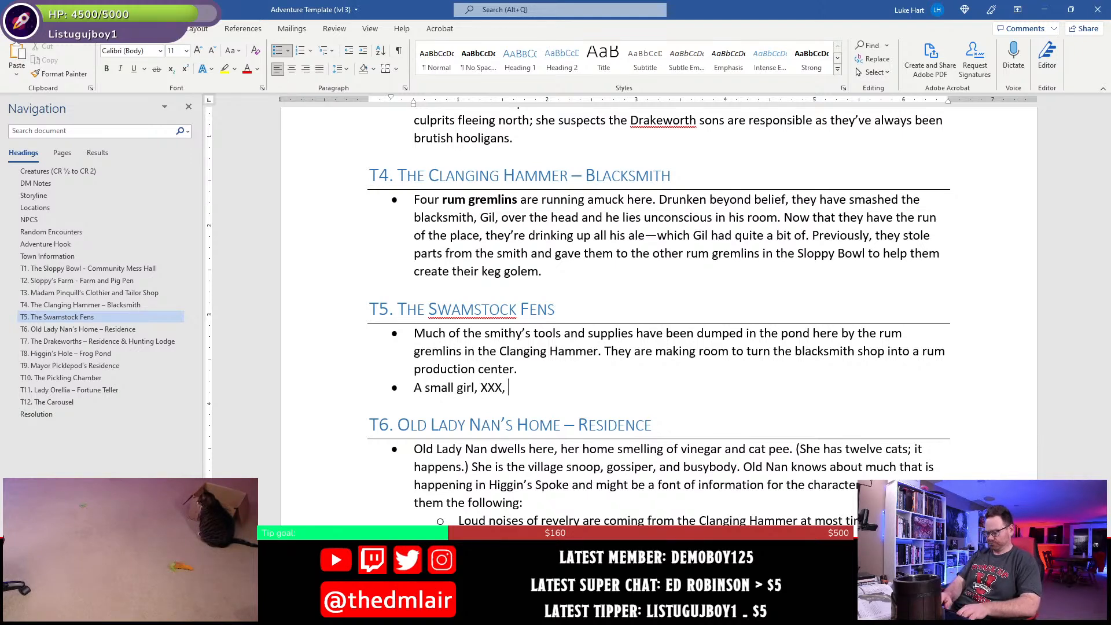
{"action": "type", "text": ", is hiding"}
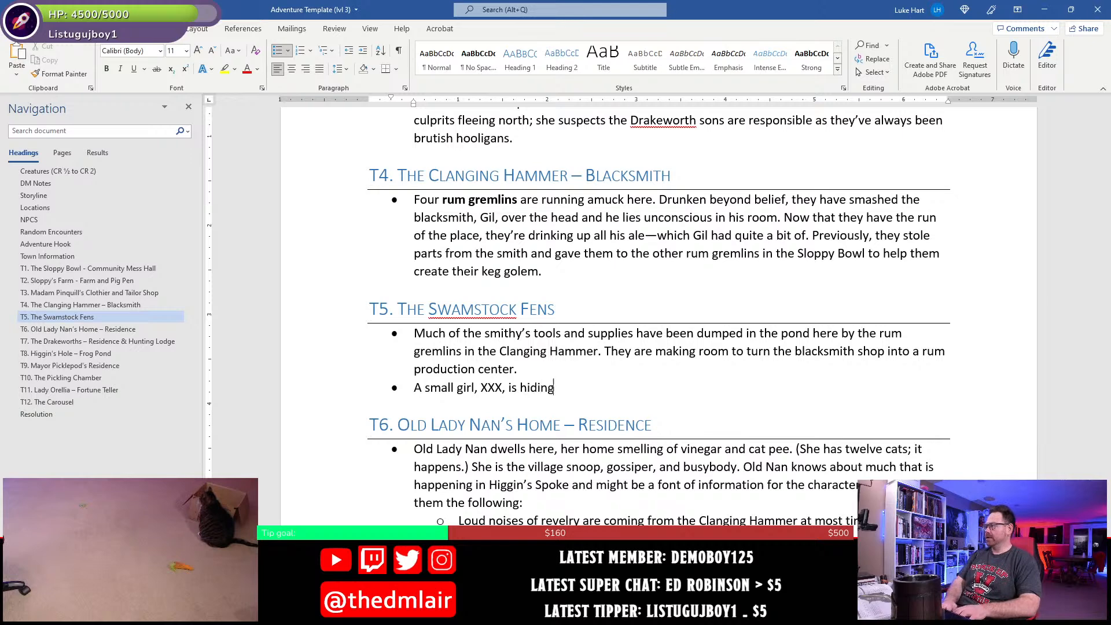
{"action": "type", "text": " in the bushes here."}
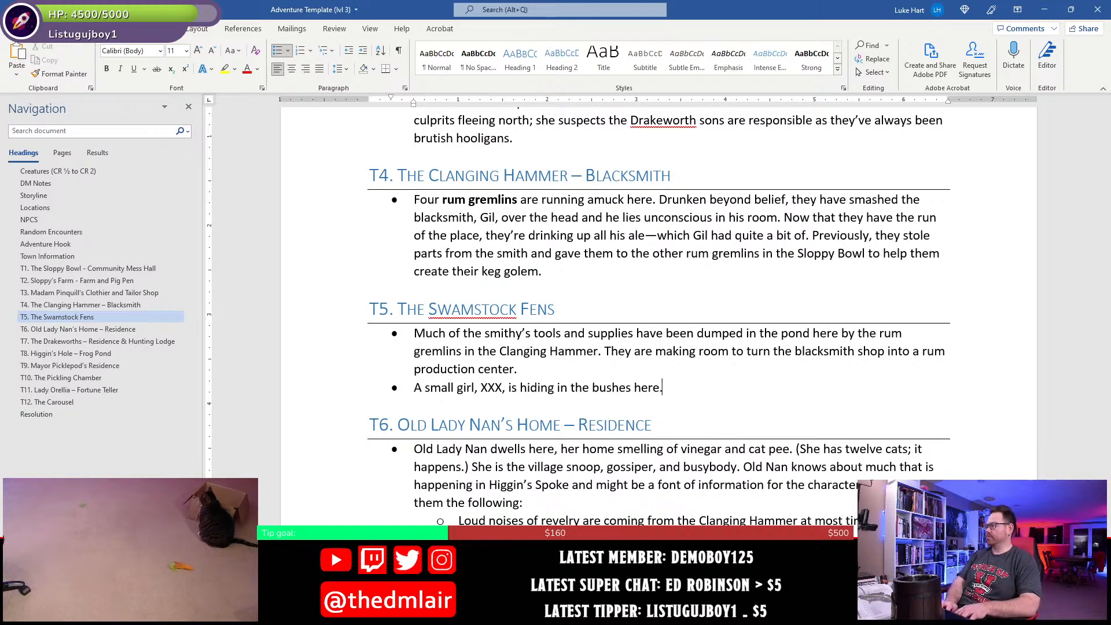
{"action": "type", "text": " She's seen the rum"}
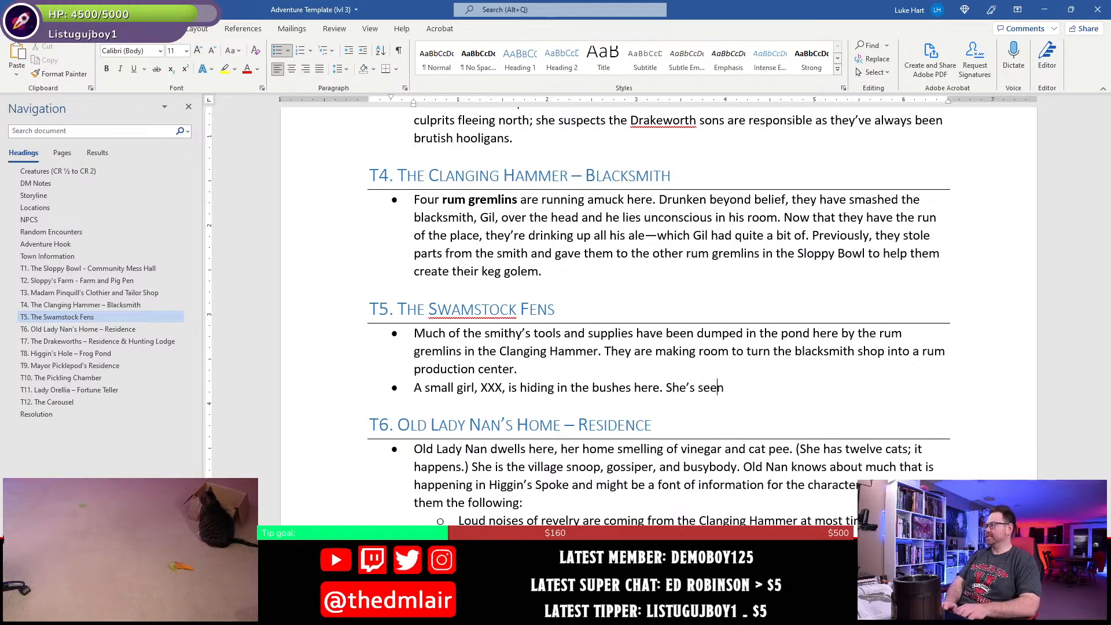
{"action": "type", "text": " gremlins"}
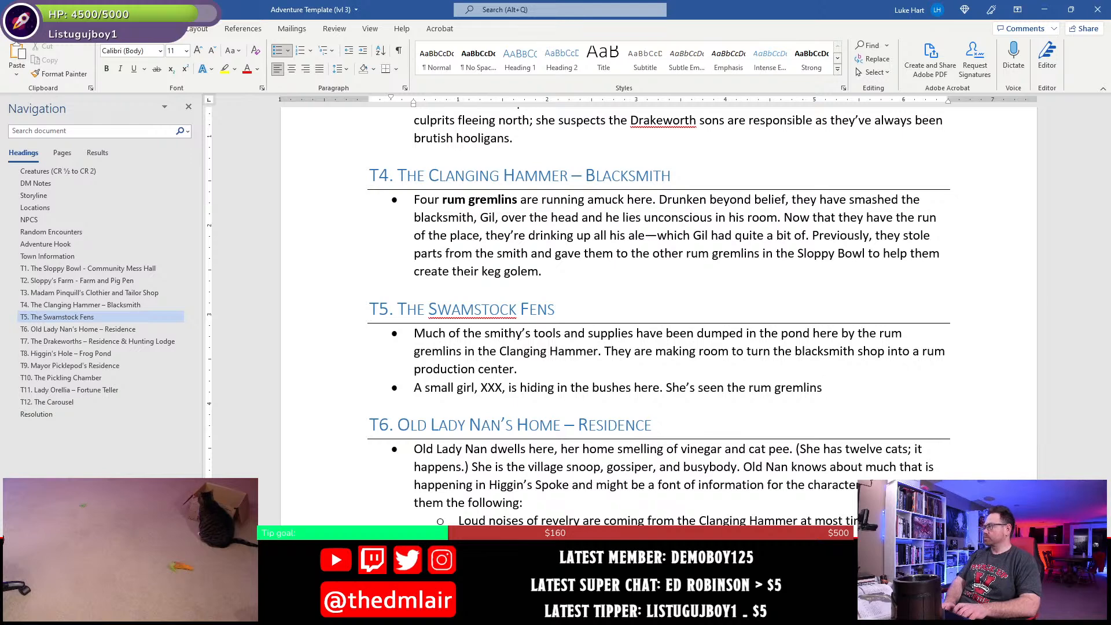
{"action": "type", "text": " fro the"}
- Continue the small girl's bullet with "She's seen the rum gremlins from the Clanging Hammer"
{"action": "key", "text": "BackSpace"}
{"action": "key", "text": "BackSpace"}
{"action": "key", "text": "BackSpace"}
{"action": "key", "text": "BackSpace"}
{"action": "type", "text": "m the Clangn"}
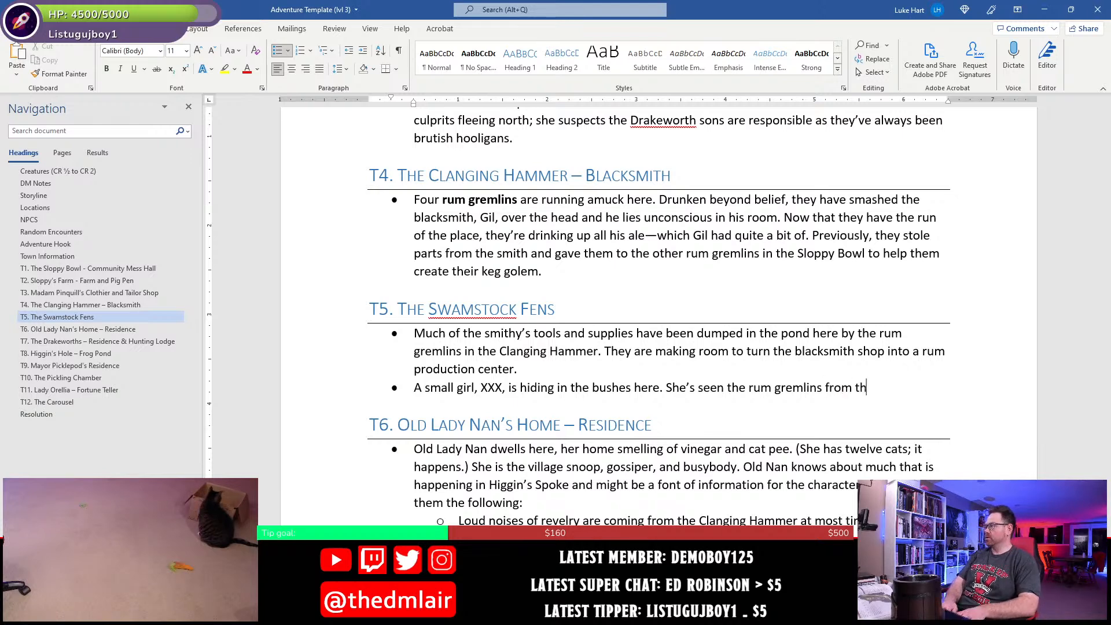
{"action": "key", "text": "BackSpace"}
{"action": "key", "text": "BackSpace"}
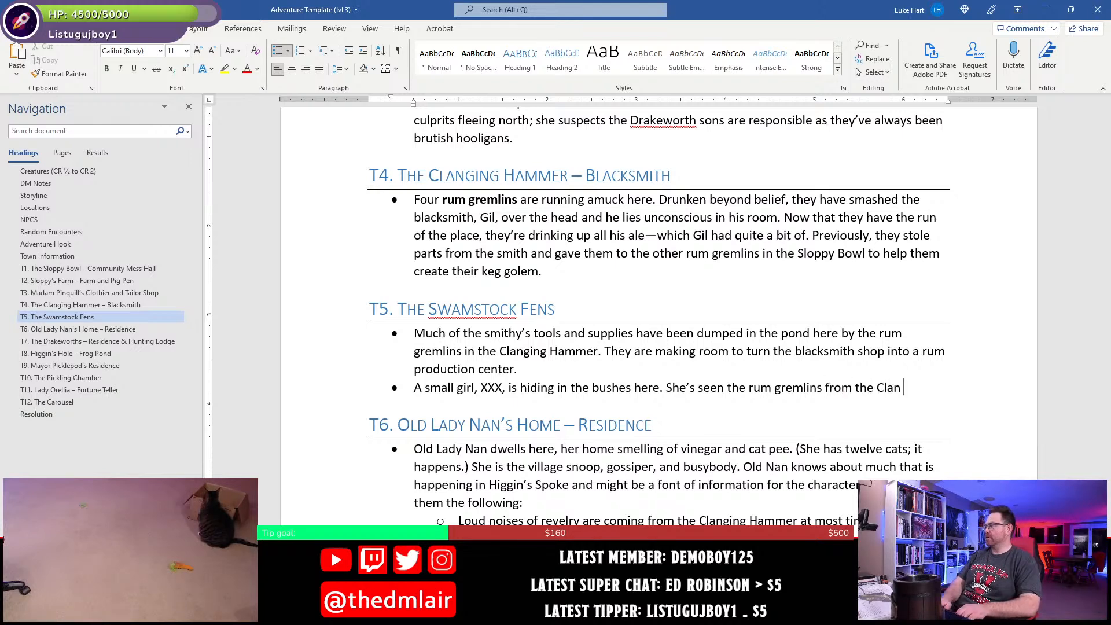
{"action": "type", "text": "ging Hamm"}
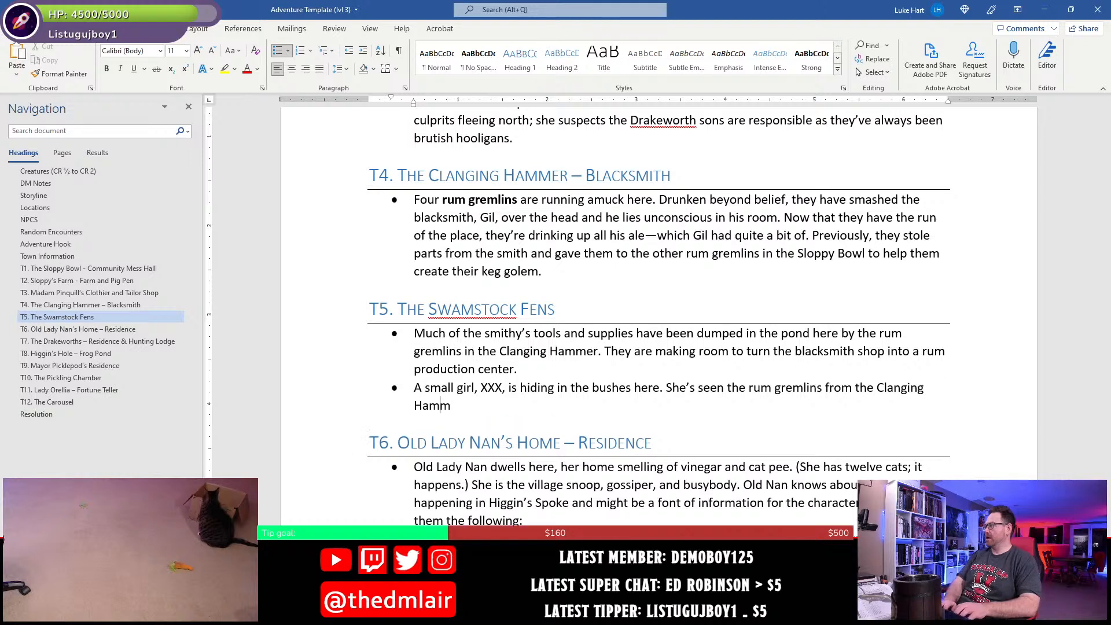
{"action": "type", "text": "er dumping "}
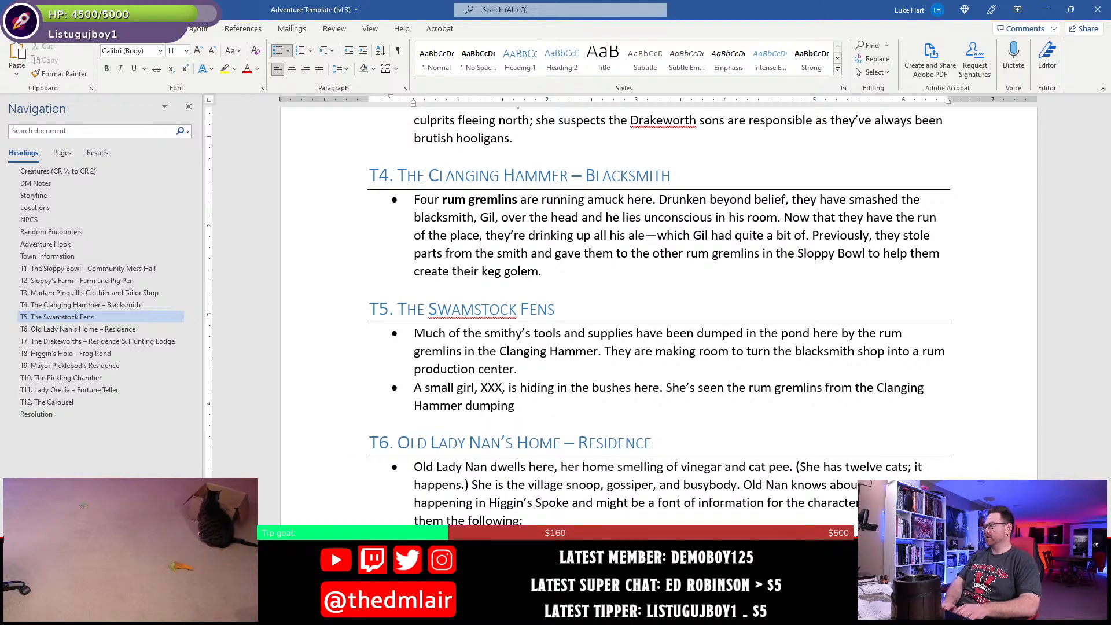
{"action": "type", "text": "the stod"}
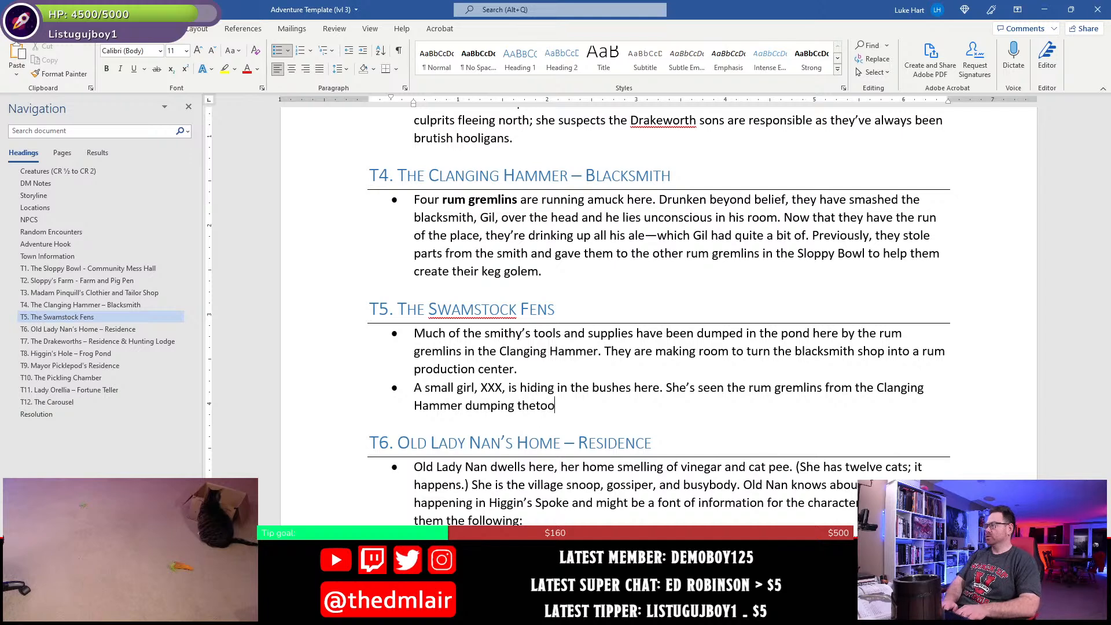
- Finish the small girl's sentence under T5 with "dumping the tools and supplies into the pond."
{"action": "key", "text": "BackSpace"}
{"action": "key", "text": "BackSpace"}
{"action": "key", "text": "BackSpace"}
{"action": "type", "text": "tools and supp"}
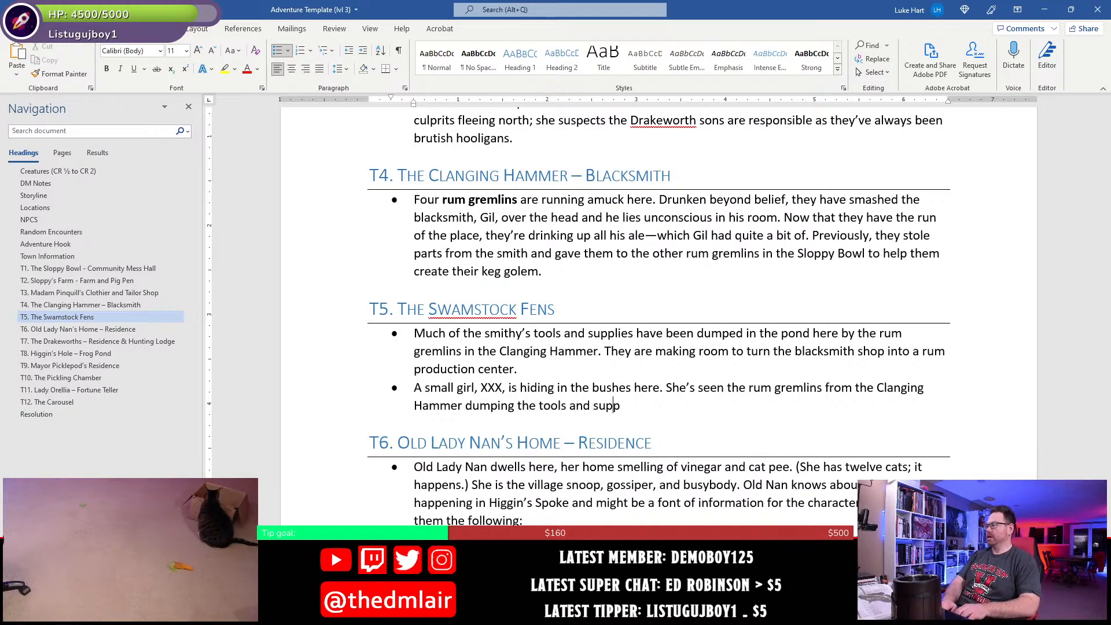
{"action": "type", "text": "lies in t"}
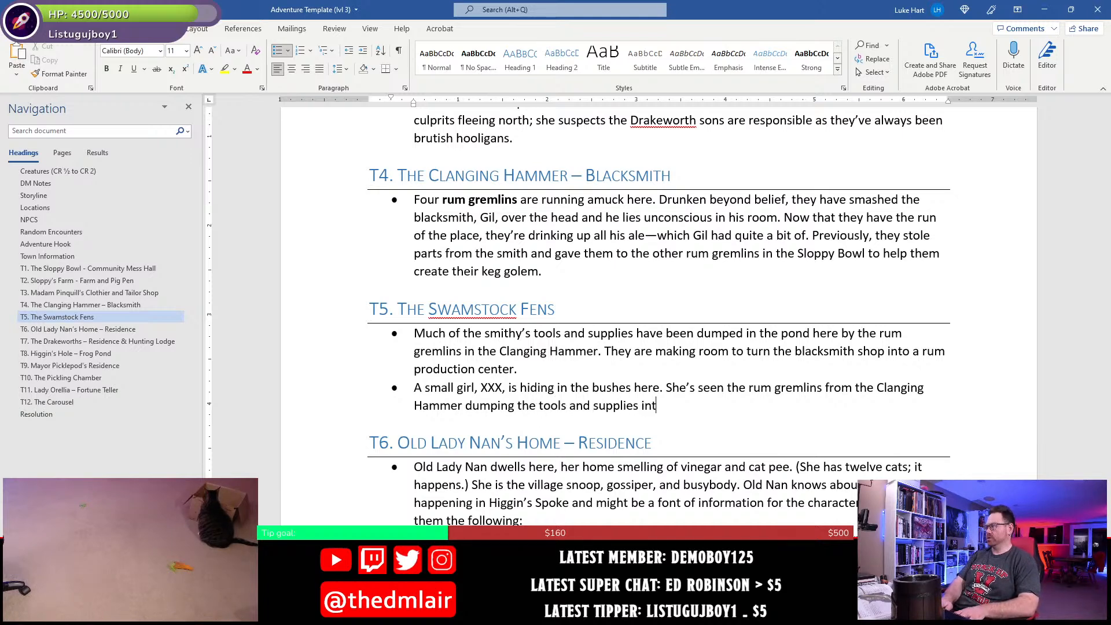
{"action": "type", "text": "o the pond."}
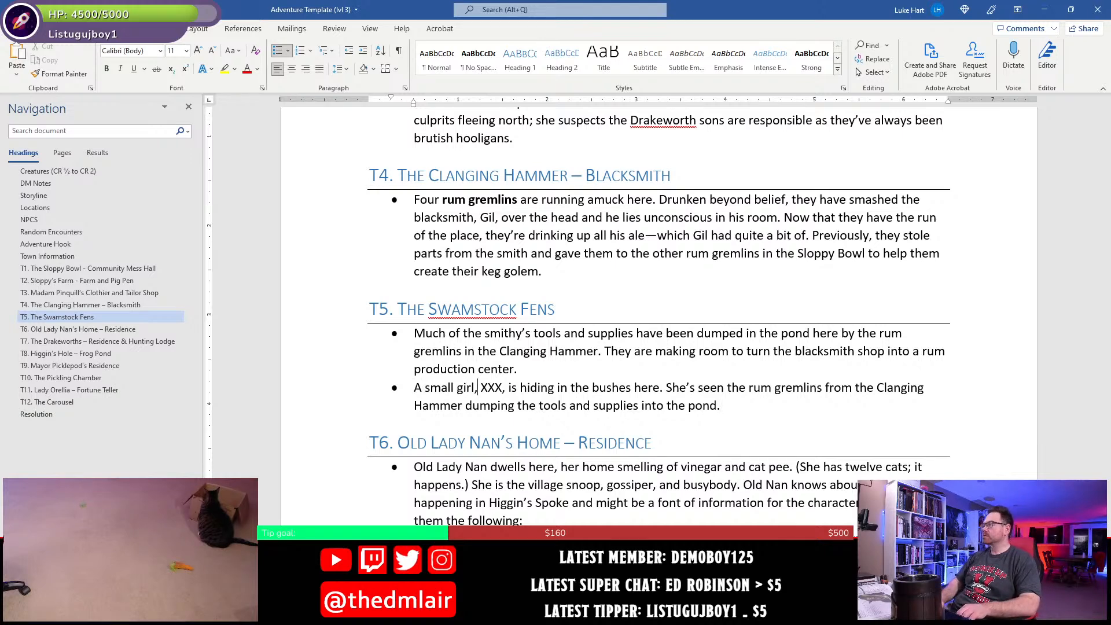
- Replace the XXX placeholder for the small girl's name with "Lucy", keeping the comma after it, and save the document
{"action": "left_click_drag", "start_coordinate": [477, 388], "coordinate": [488, 388]}
{"action": "left_click", "coordinate": [488, 387]}
{"action": "key", "text": "shift+Right"}
{"action": "key", "text": "shift+Right"}
{"action": "key", "text": "shift+Right"}
{"action": "key", "text": "shift+Right"}
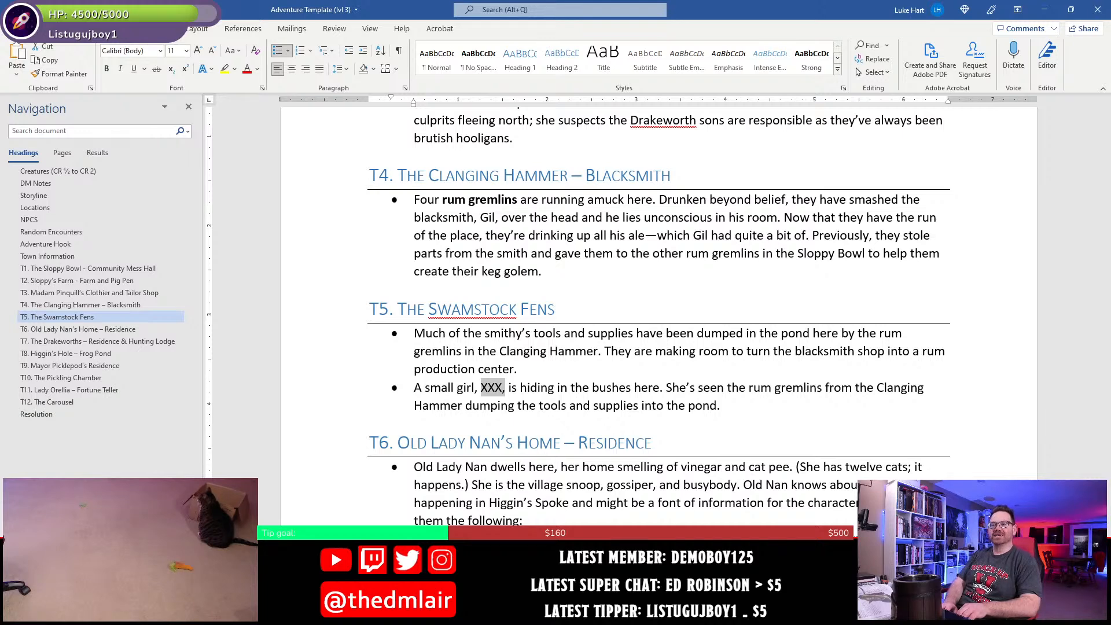
{"action": "type", "text": "Lucy"}
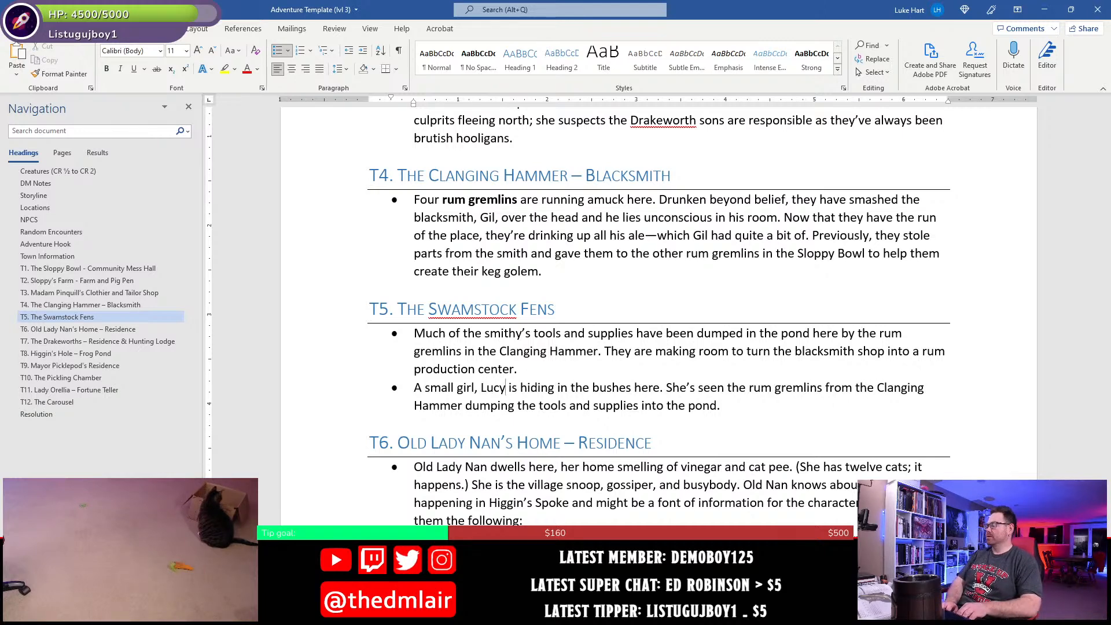
{"action": "type", "text": ","}
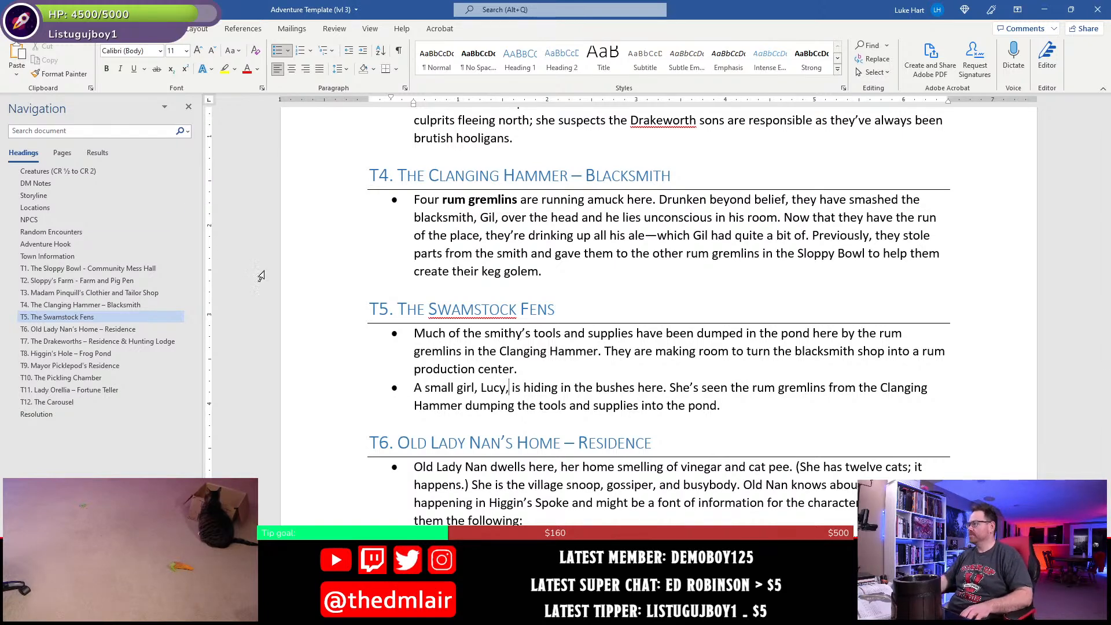
{"action": "left_click", "coordinate": [556, 309]}
{"action": "key", "text": "ctrl+s"}
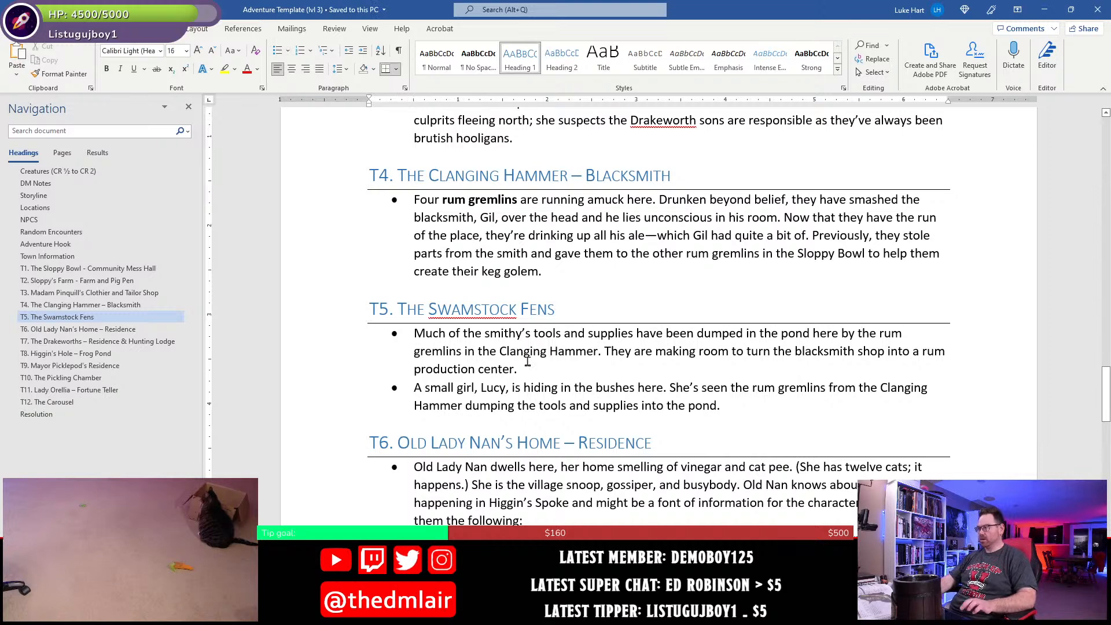
- Switch to the DM Version Map in Photoshop and examine the T2 farm and pig pen area up close
{"action": "scroll", "coordinate": [528, 361], "scroll_direction": "up", "scroll_amount": 15}
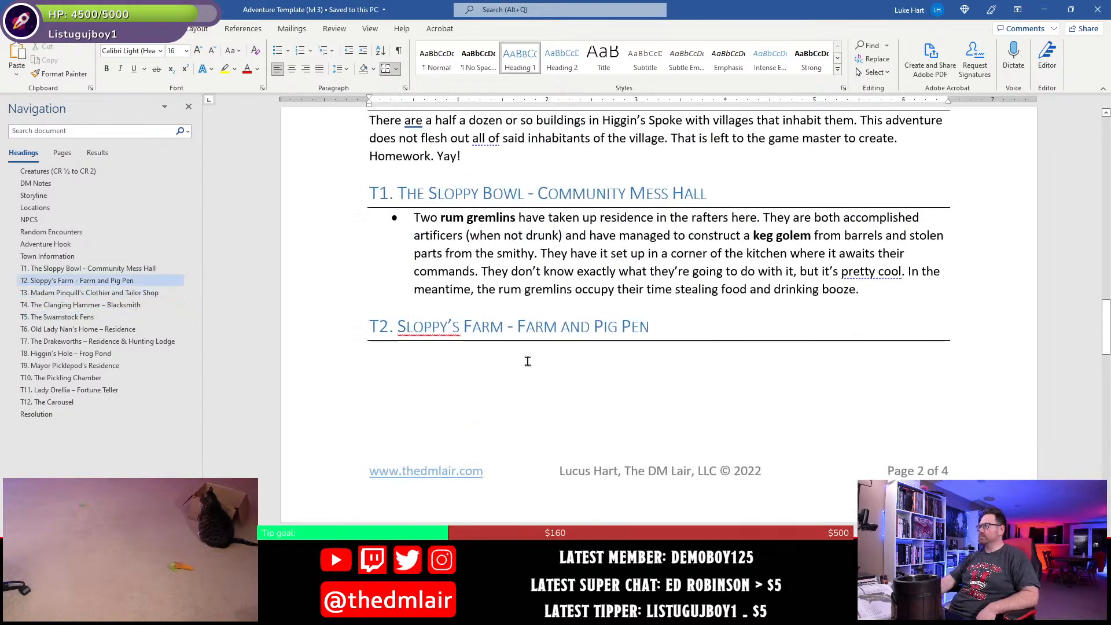
{"action": "left_click", "coordinate": [454, 355]}
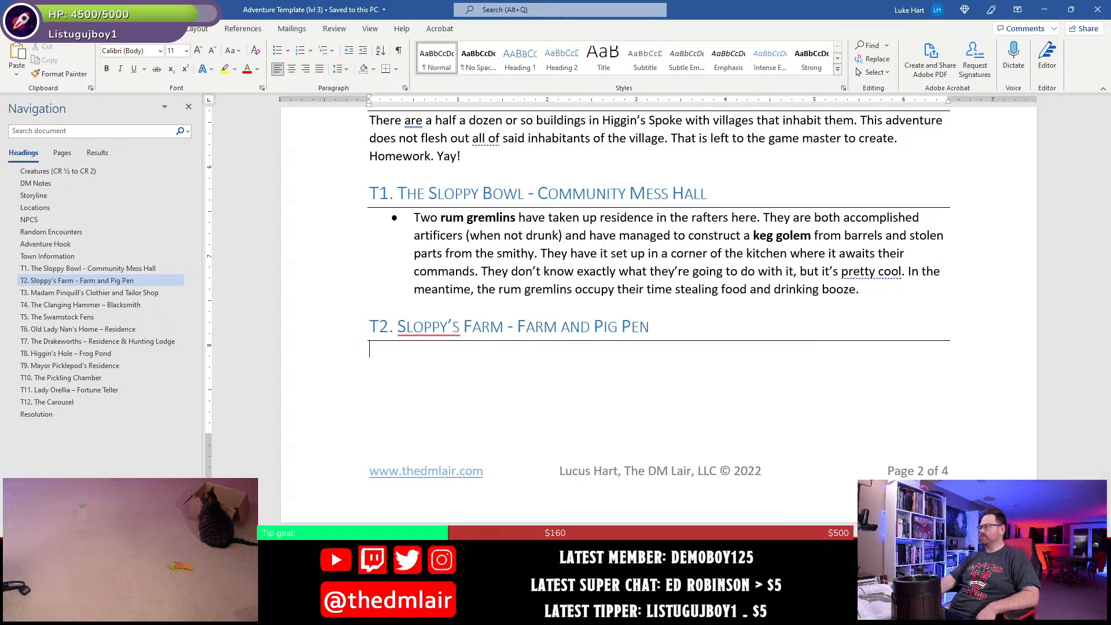
{"action": "key", "text": "alt+Tab"}
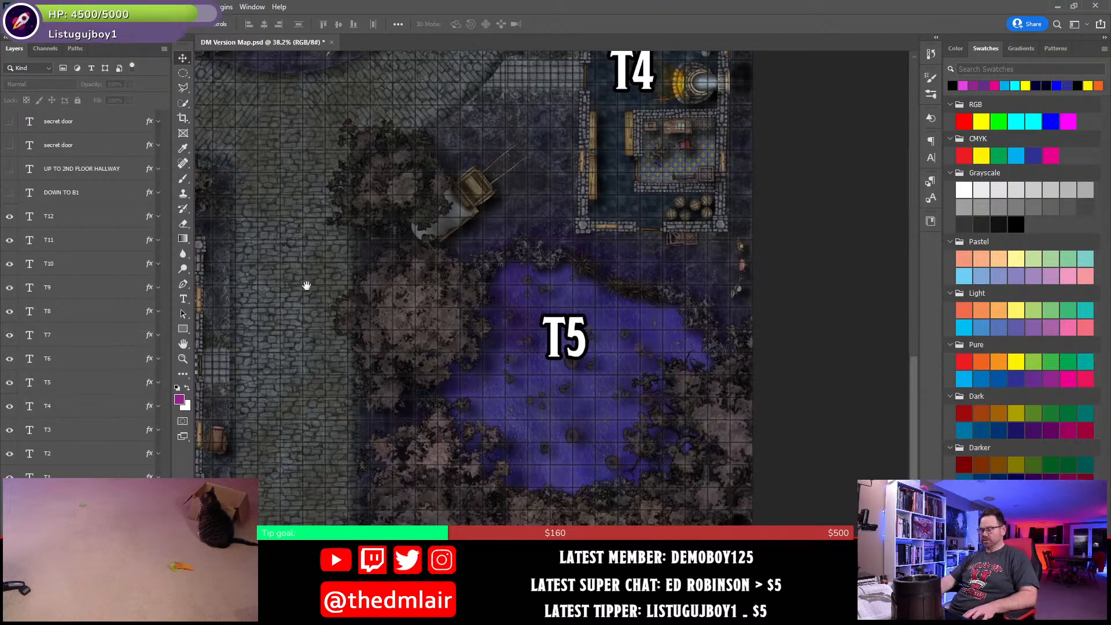
{"action": "left_click_drag", "start_coordinate": [305, 286], "coordinate": [779, 352]}
{"action": "left_click_drag", "start_coordinate": [526, 279], "coordinate": [501, 233]}
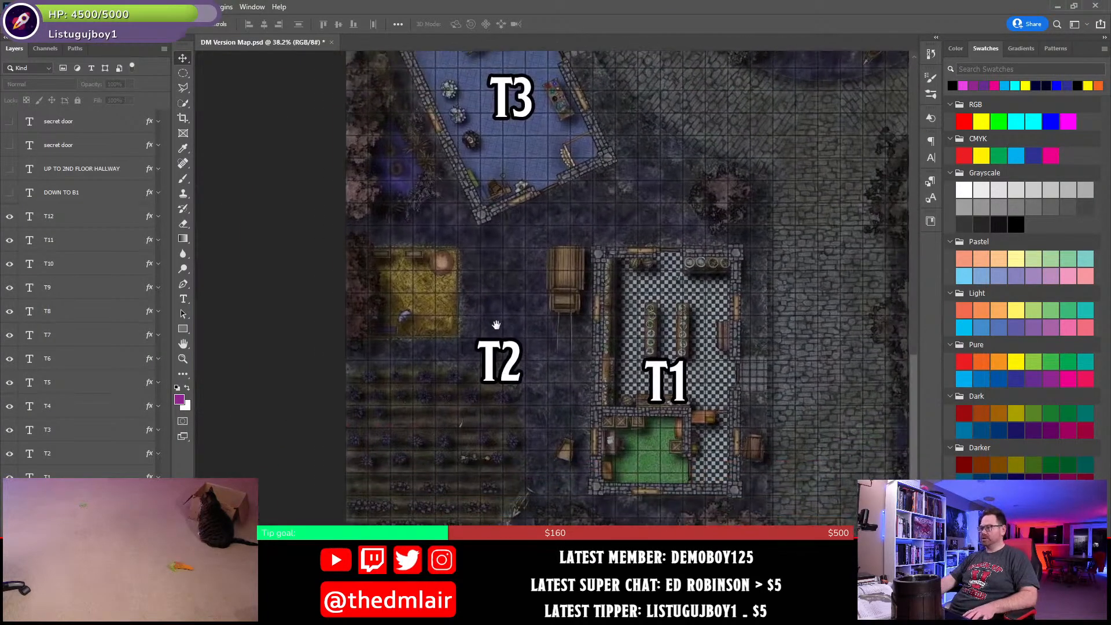
{"action": "scroll", "coordinate": [497, 330], "scroll_direction": "up", "scroll_amount": 3}
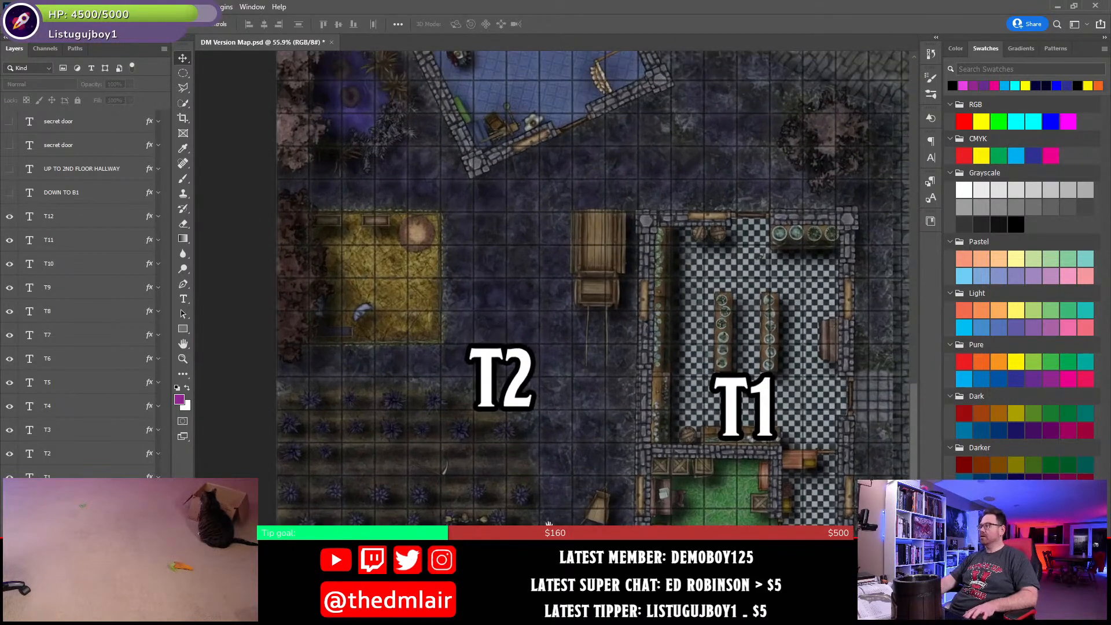
{"action": "left_click_drag", "start_coordinate": [513, 482], "coordinate": [530, 423]}
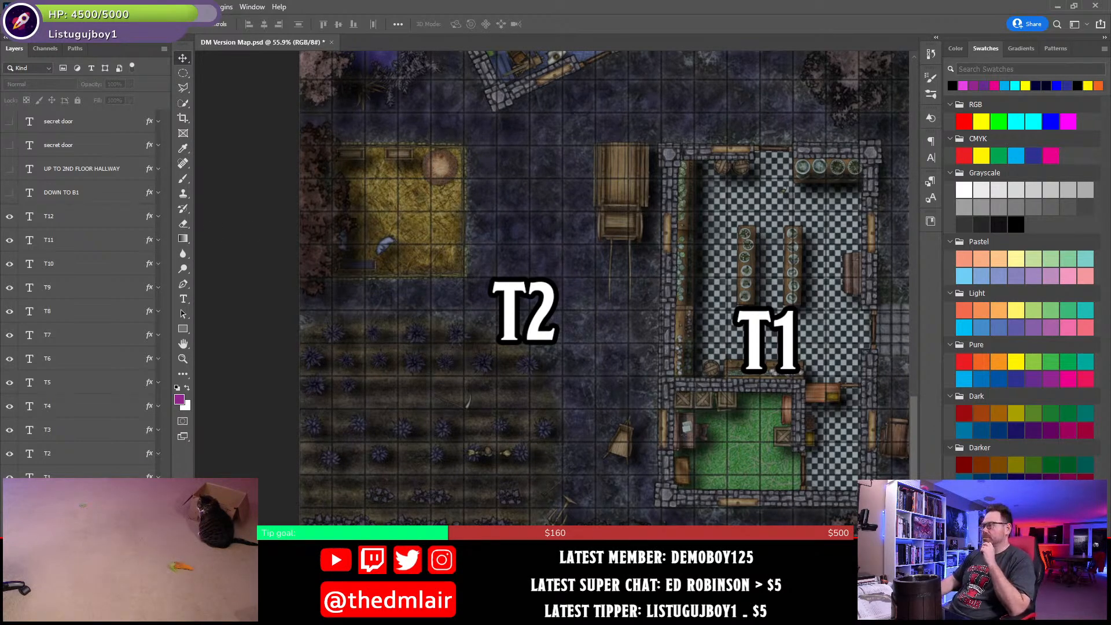
- Return to the Word document and add the surname "Drakeworth" after Lucy in the second T5 bullet
{"action": "left_click", "coordinate": [470, 612]}
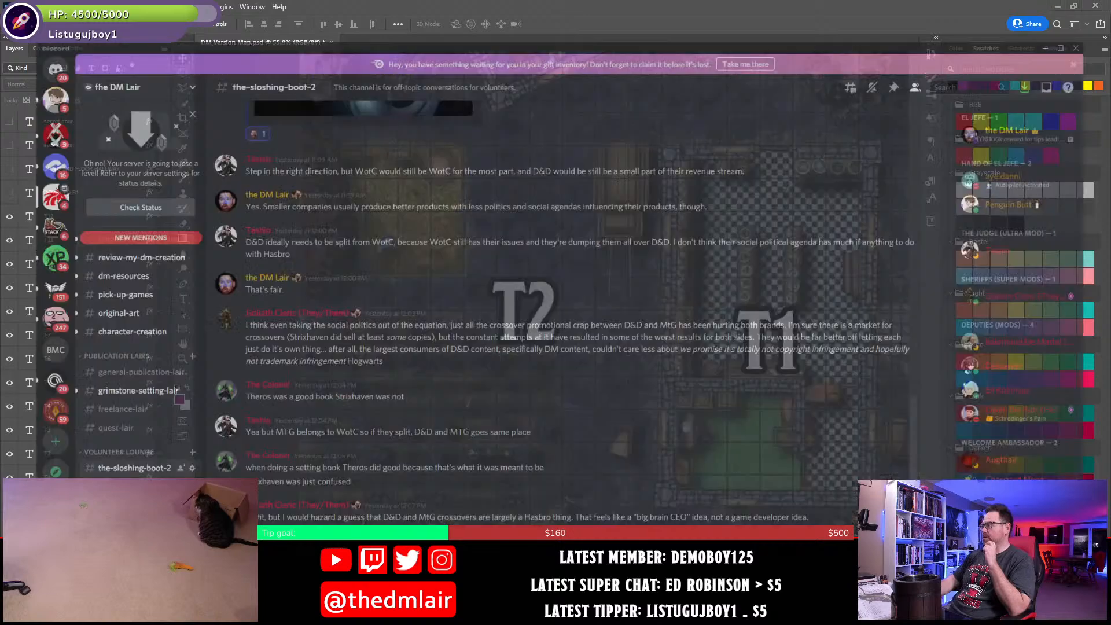
{"action": "left_click", "coordinate": [497, 612]}
{"action": "scroll", "coordinate": [485, 420], "scroll_direction": "down", "scroll_amount": 8}
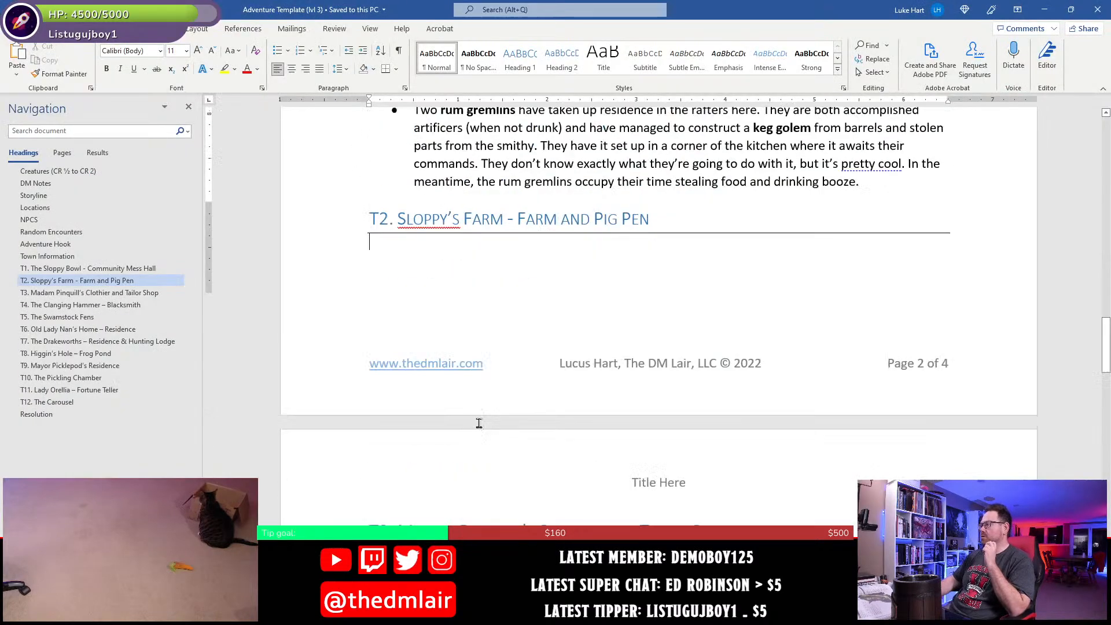
{"action": "scroll", "coordinate": [507, 434], "scroll_direction": "down", "scroll_amount": 3}
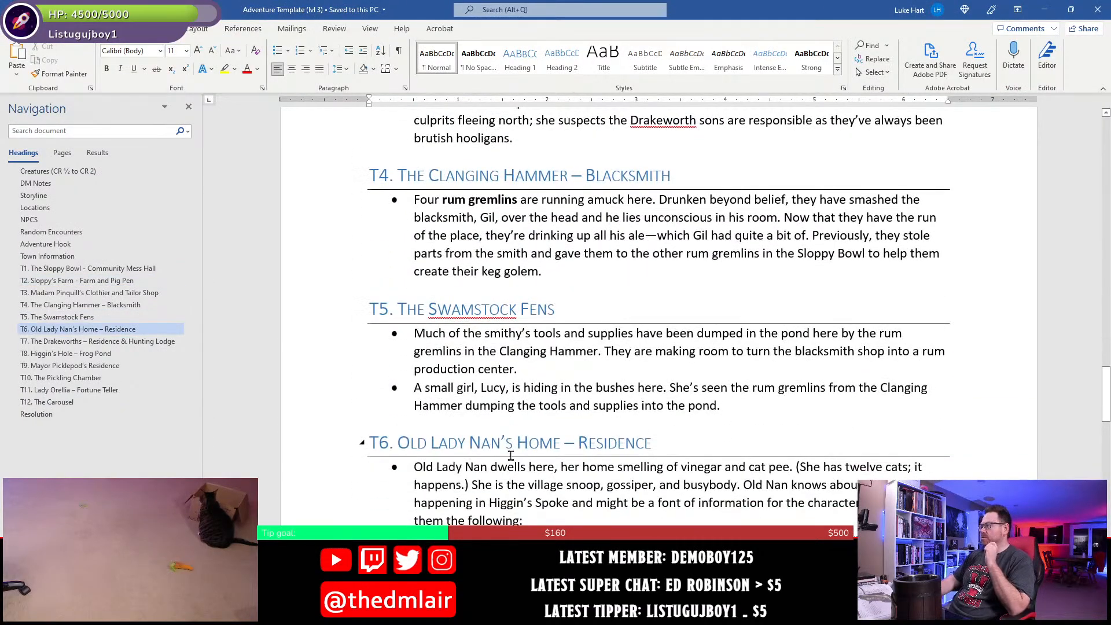
{"action": "left_click", "coordinate": [507, 390]}
{"action": "type", "text": "Drakeworth"}
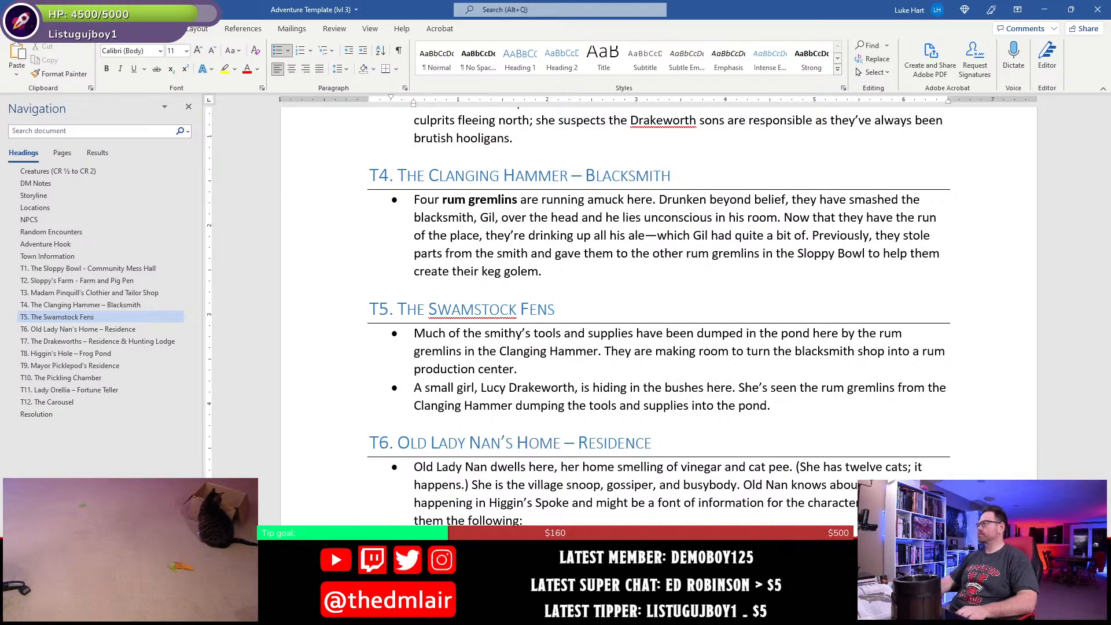
- Start a bullet under the T2 Sloppy's Farm heading reading "The small garden was dedicated to growing hops"
{"action": "scroll", "coordinate": [658, 318], "scroll_direction": "up", "scroll_amount": 12}
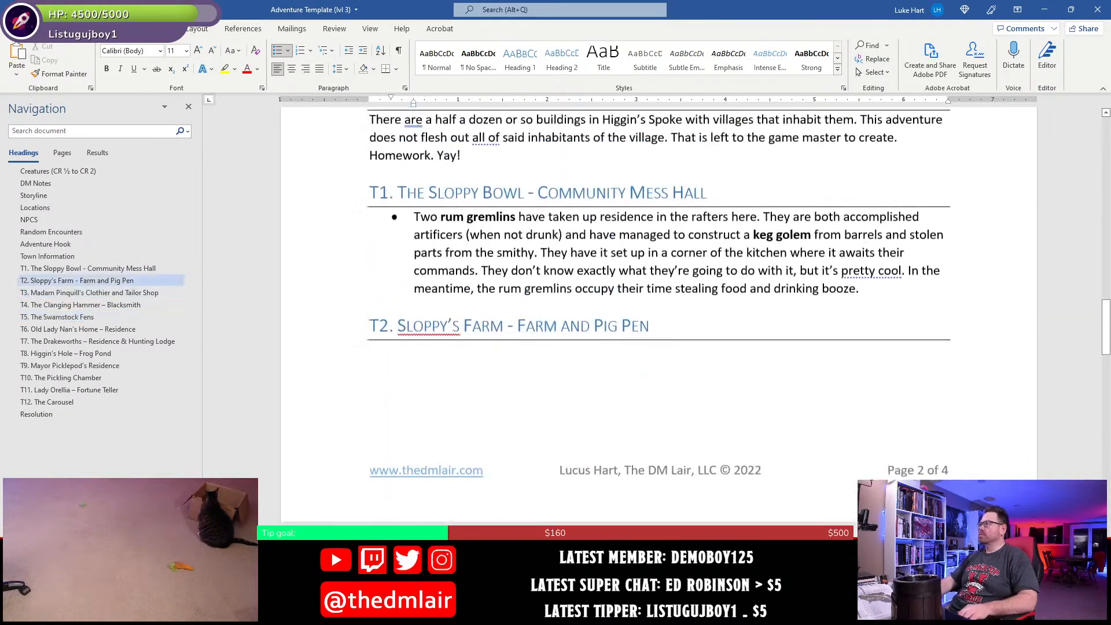
{"action": "left_click", "coordinate": [524, 365]}
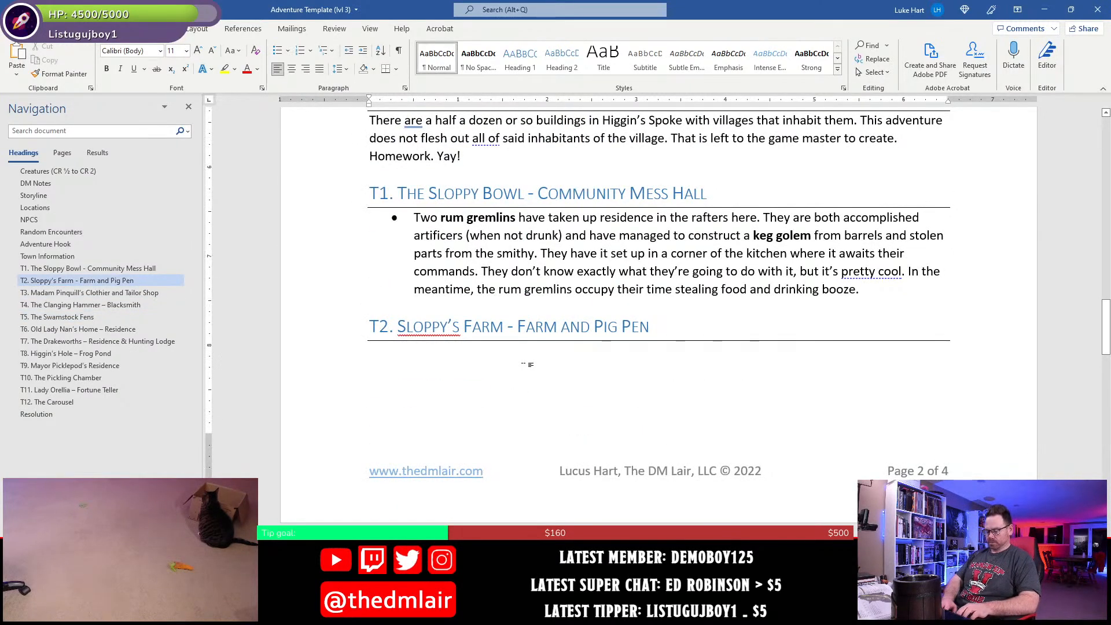
{"action": "type", "text": "*"}
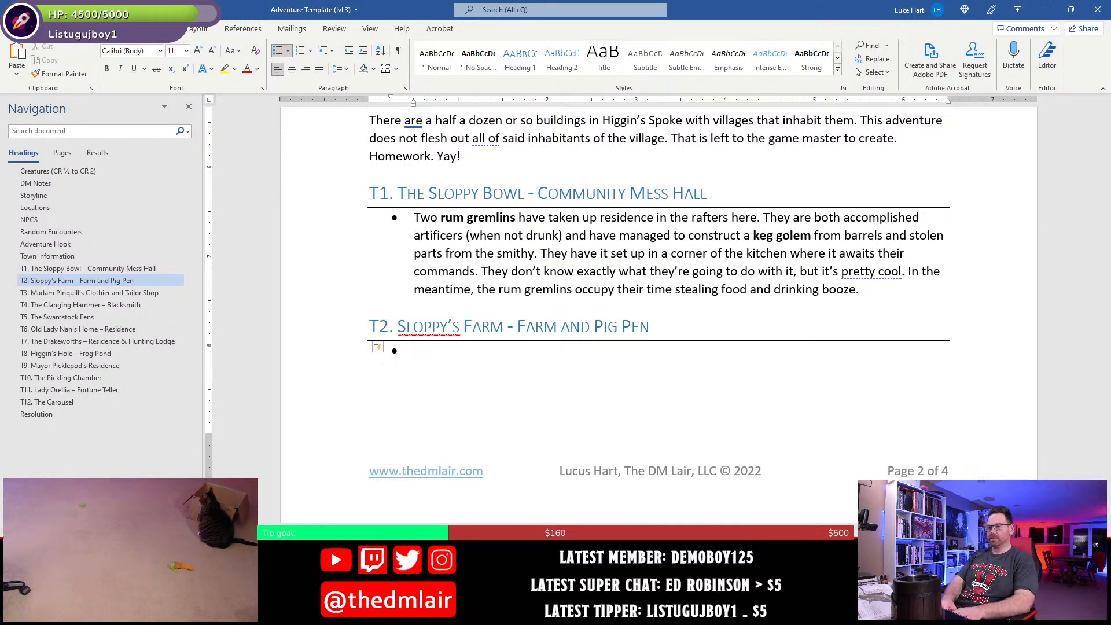
{"action": "type", "text": "The smal"}
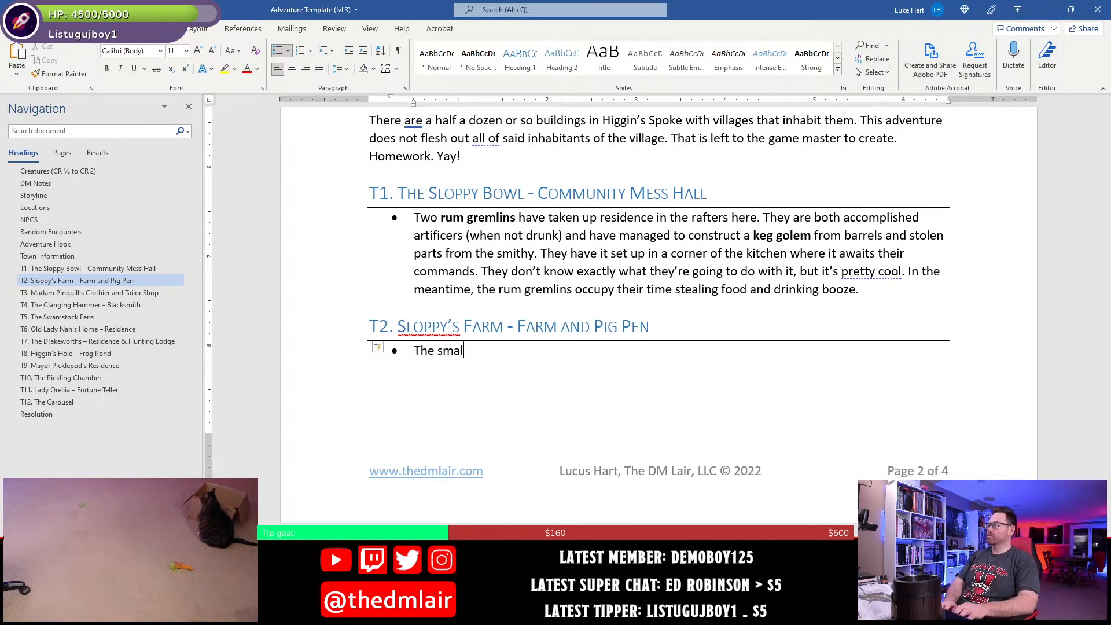
{"action": "type", "text": "l garden"}
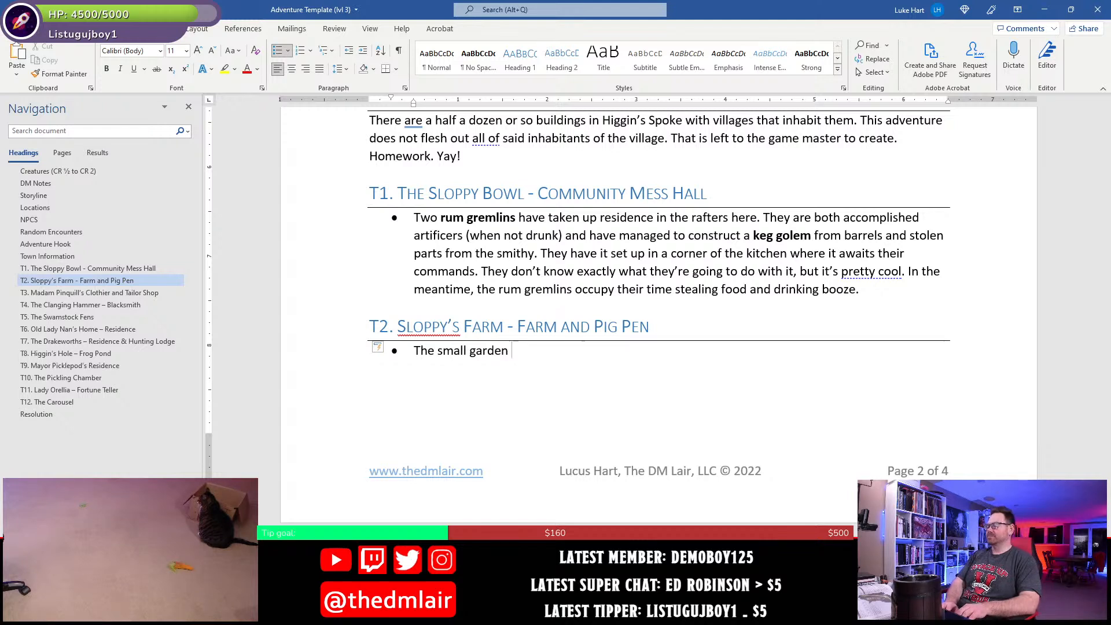
{"action": "type", "text": "was dedica"}
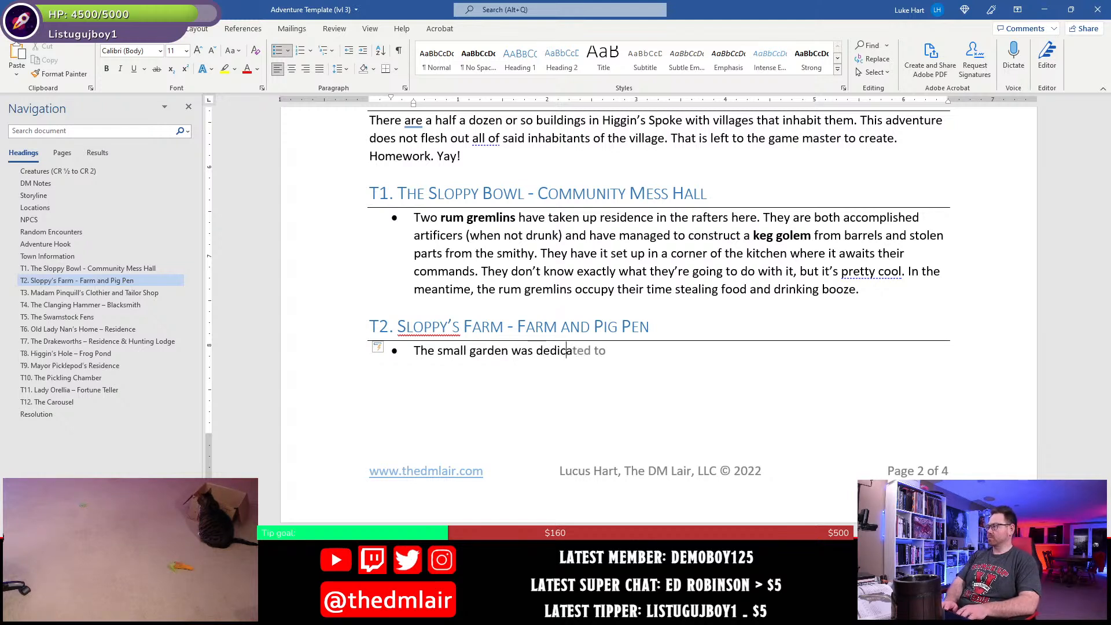
{"action": "type", "text": "ted to growing hops"}
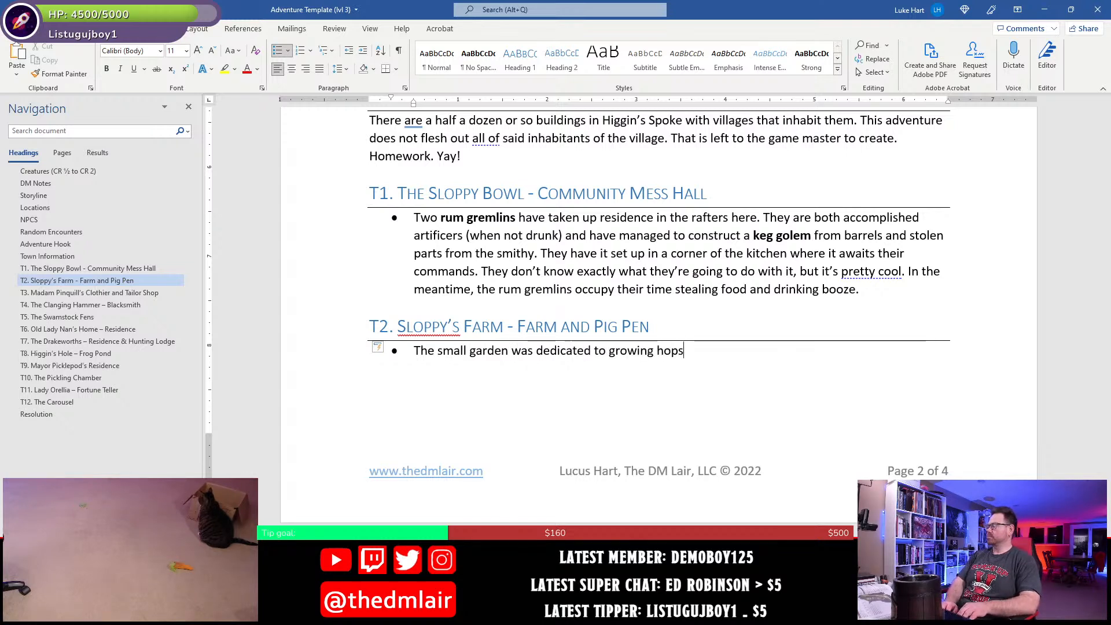
{"action": "type", "text": ", and the "}
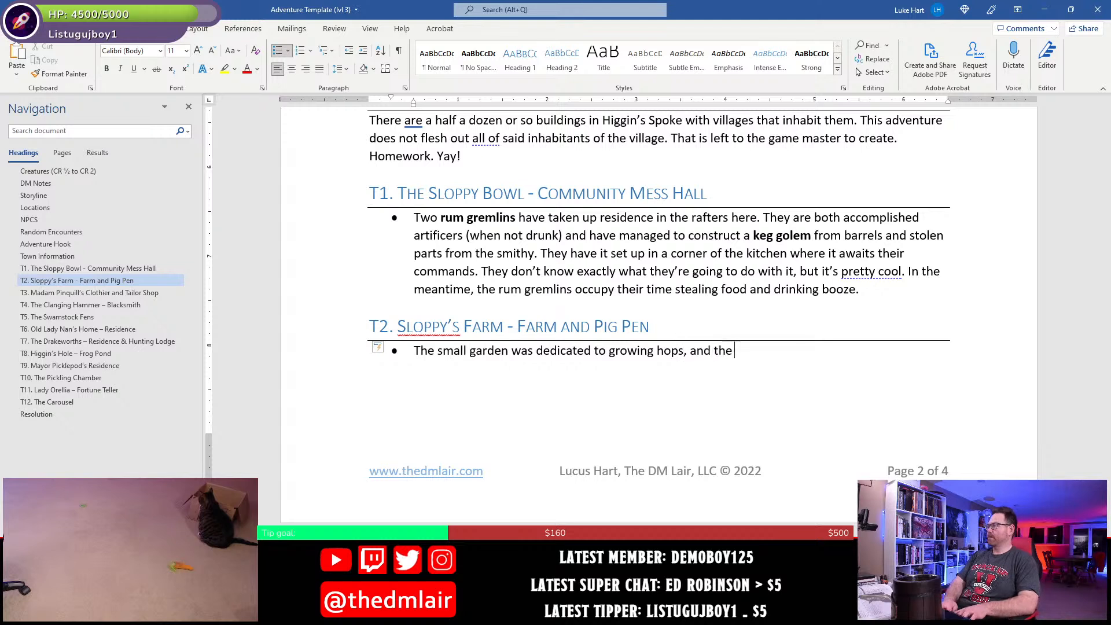
{"action": "type", "text": "plants have"}
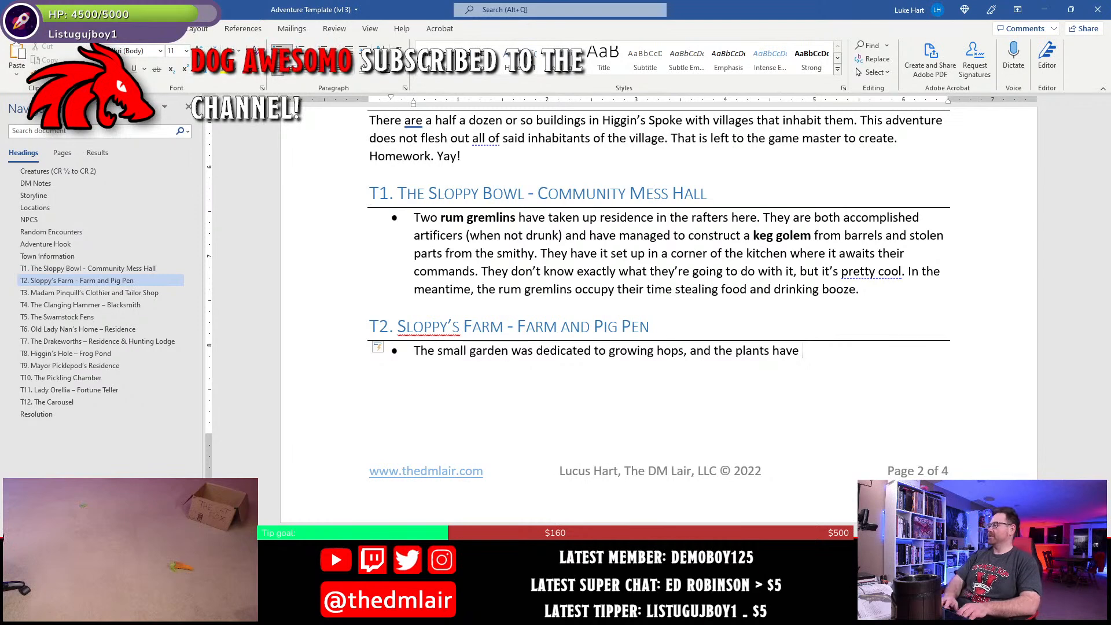
- Continue the T2 bullet with ", and the plants have all been recently harvested by"
{"action": "type", "text": "all bee"}
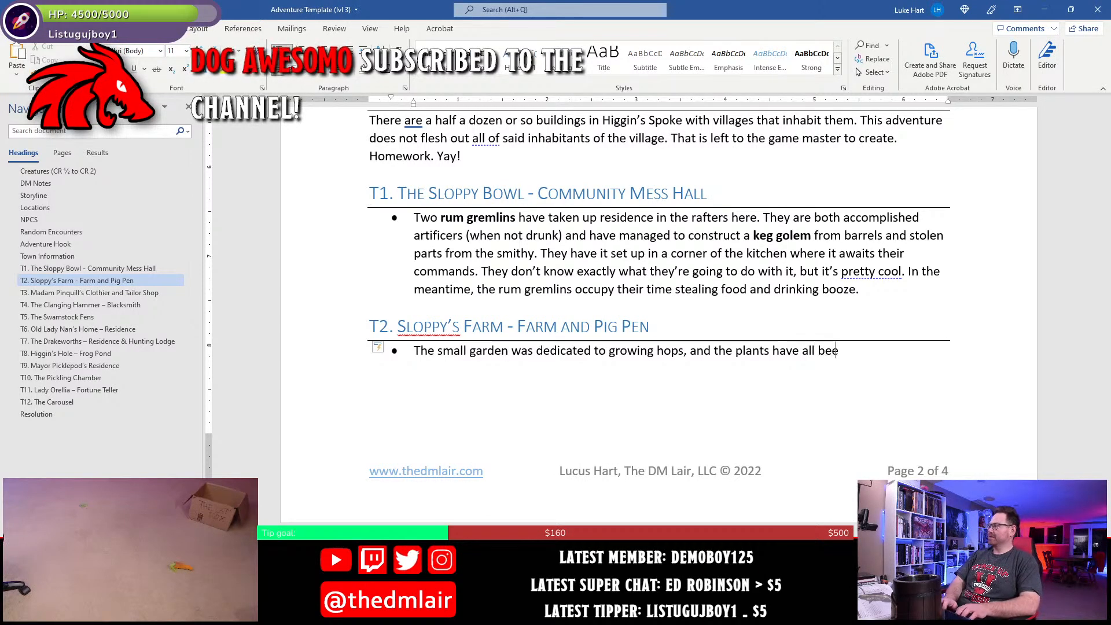
{"action": "type", "text": "n recently harvet"}
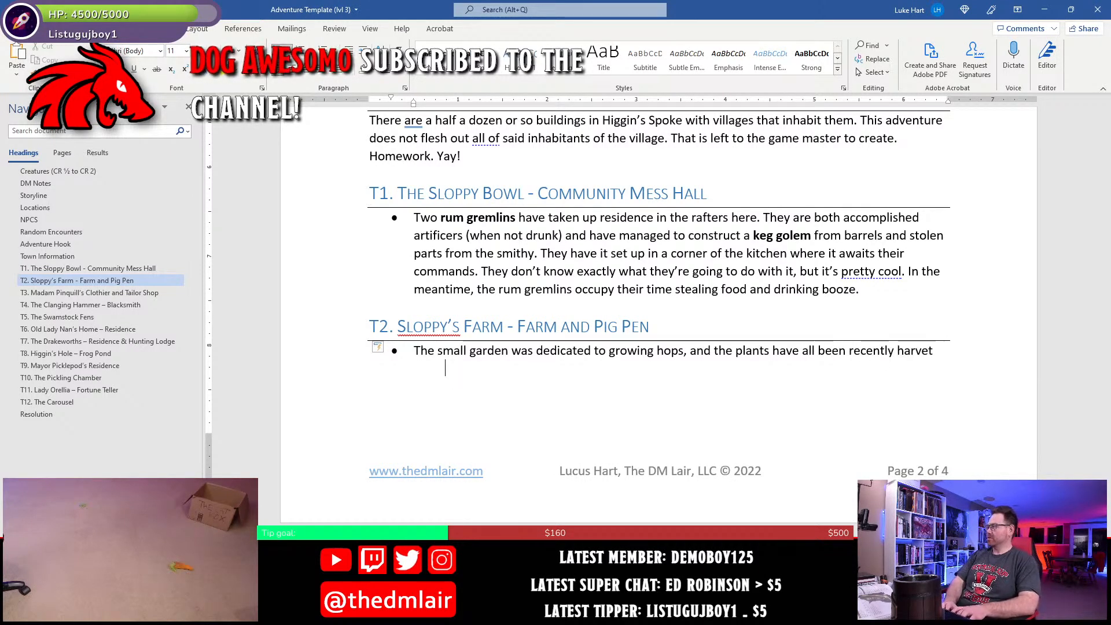
{"action": "key", "text": "BackSpace"}
{"action": "type", "text": "sted by t"}
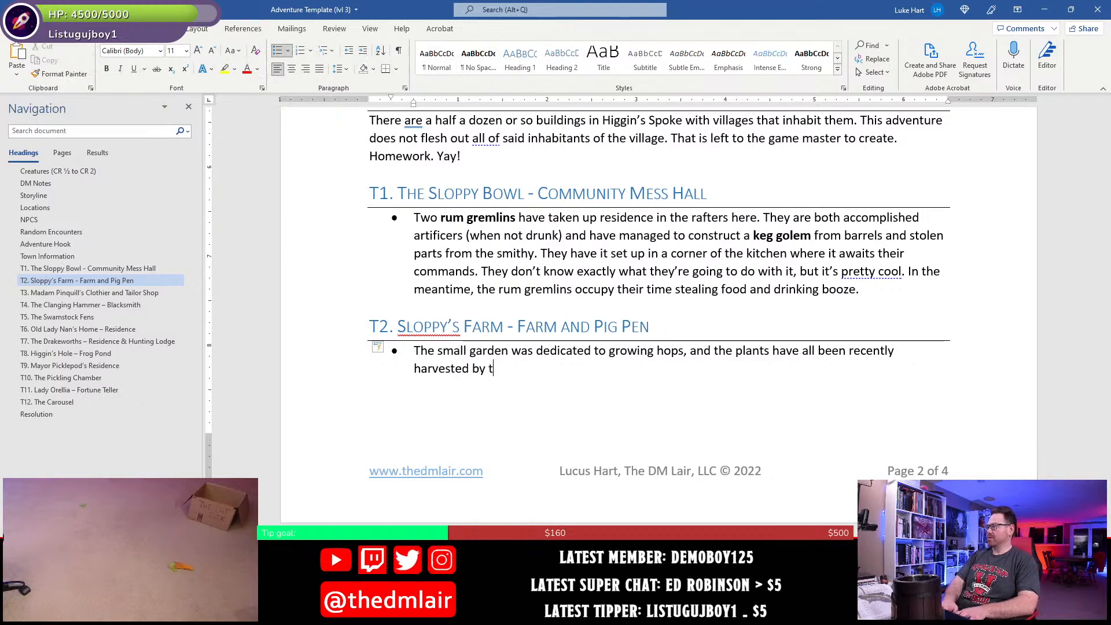
{"action": "type", "text": "he rumng"}
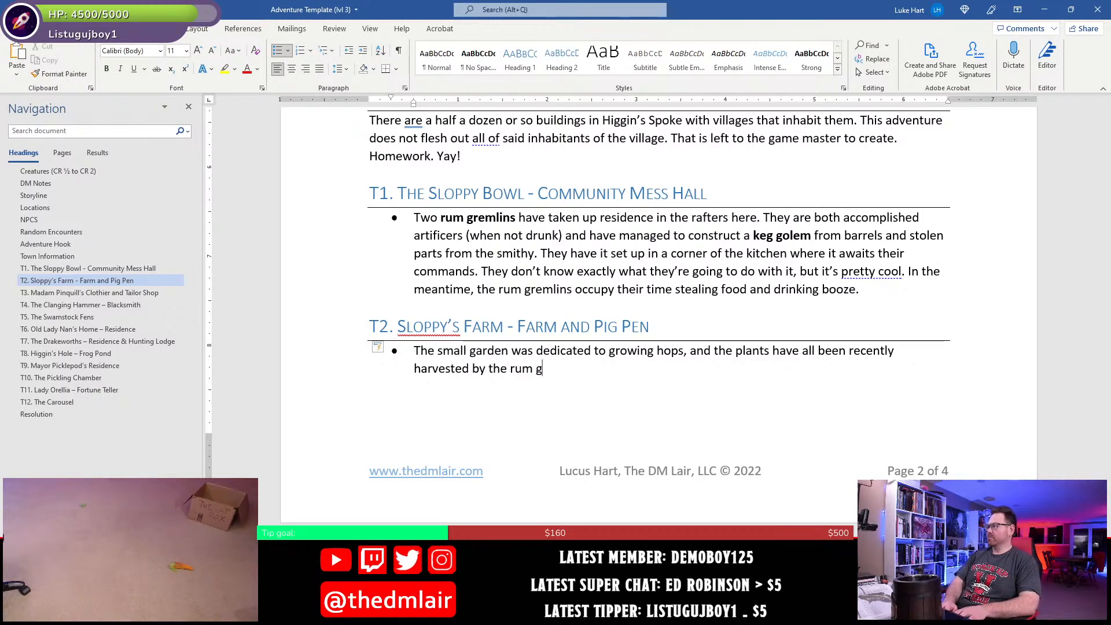
{"action": "type", "text": "remlins in the Sl"}
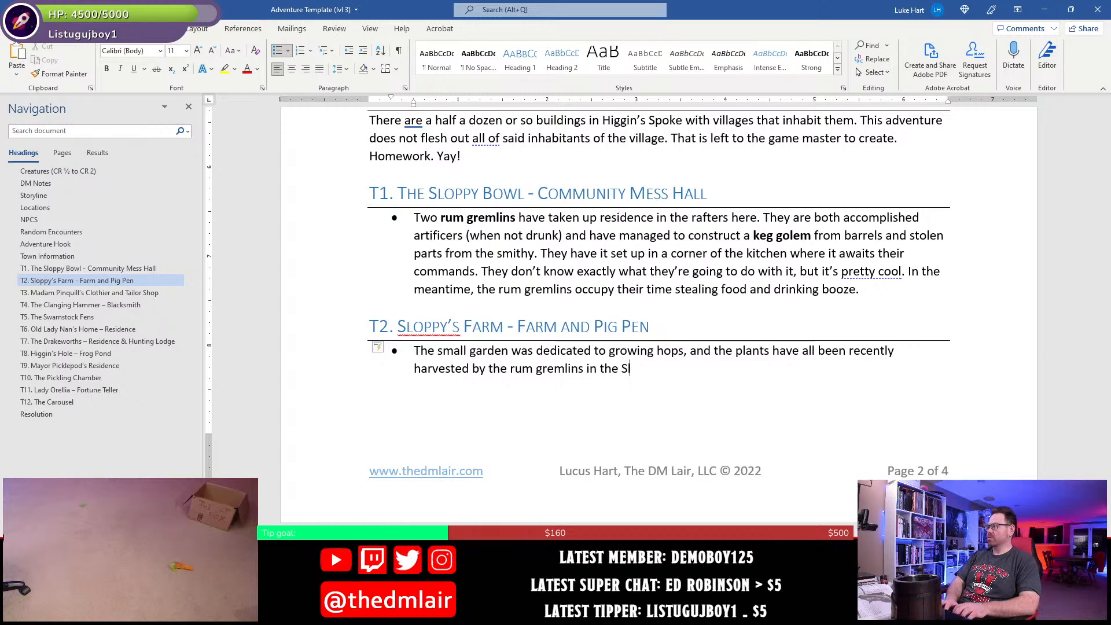
{"action": "type", "text": "oppy Bown"}
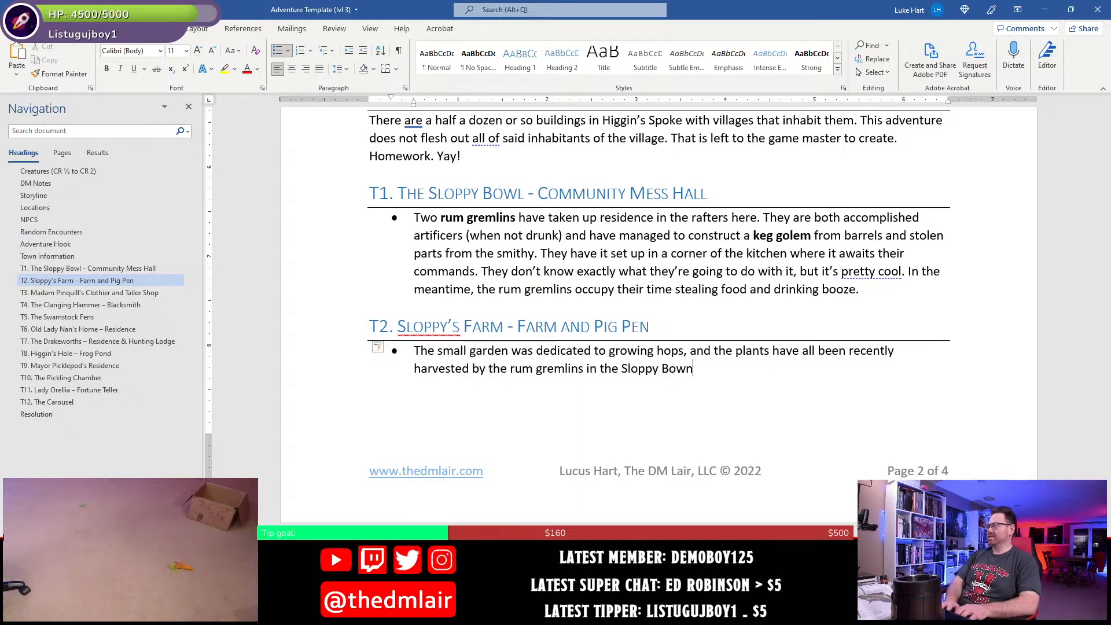
{"action": "type", "text": "."}
- Complete the T2 garden sentence with "the rum gremlins in the Sloppy Bowl."
{"action": "key", "text": "BackSpace"}
{"action": "key", "text": "BackSpace"}
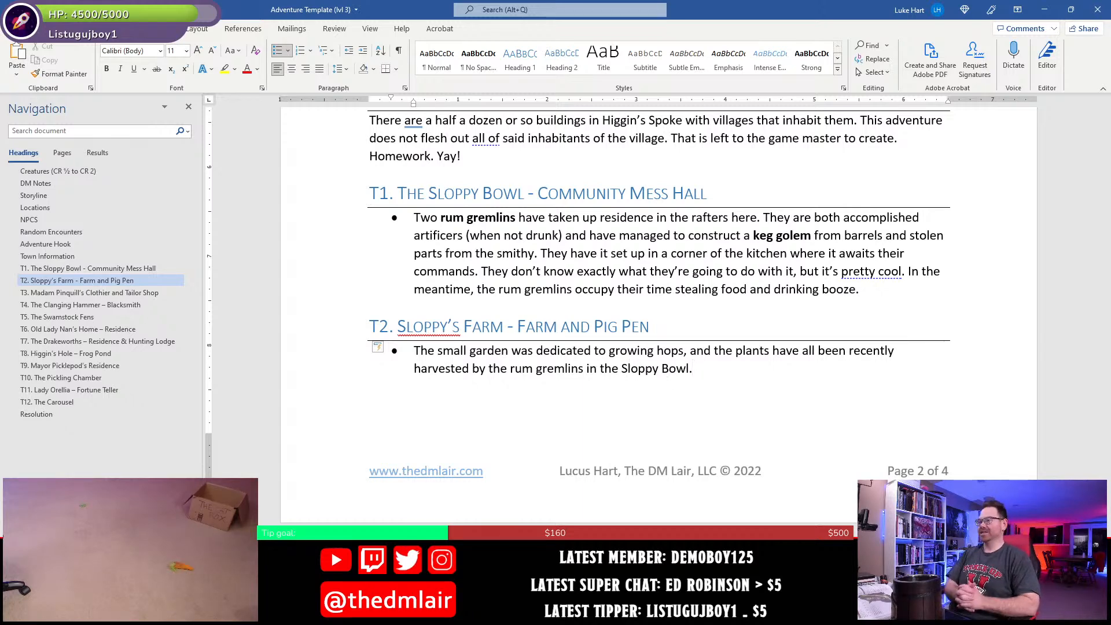
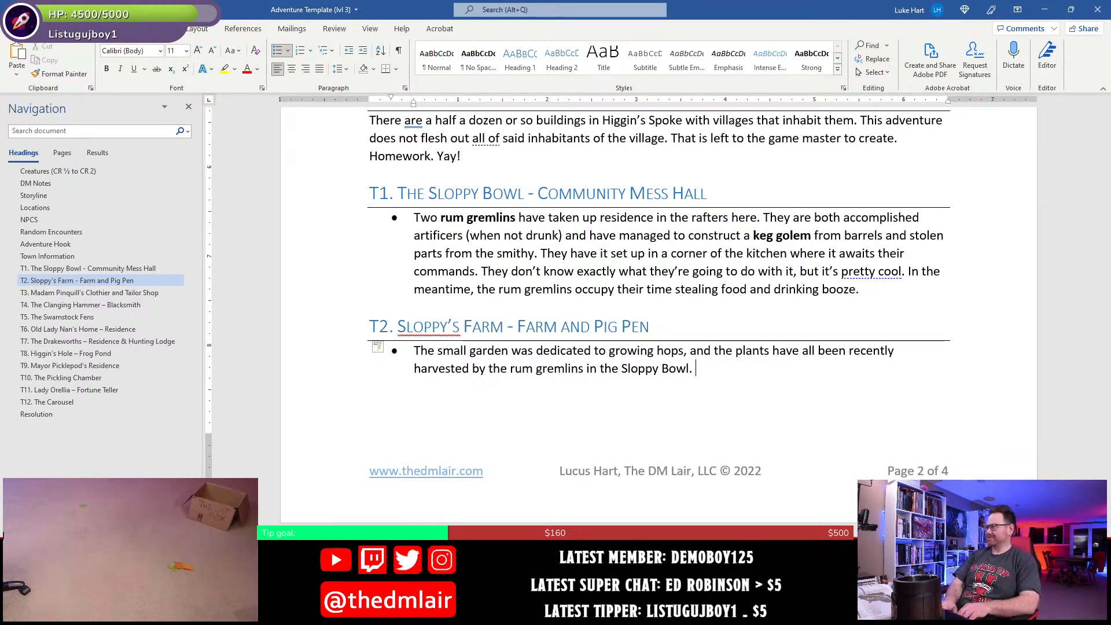
- Add a second bullet under T2 reading "Several of the pigs in the pig pen have makeshift saddles on their backs."
{"action": "key", "text": "Return"}
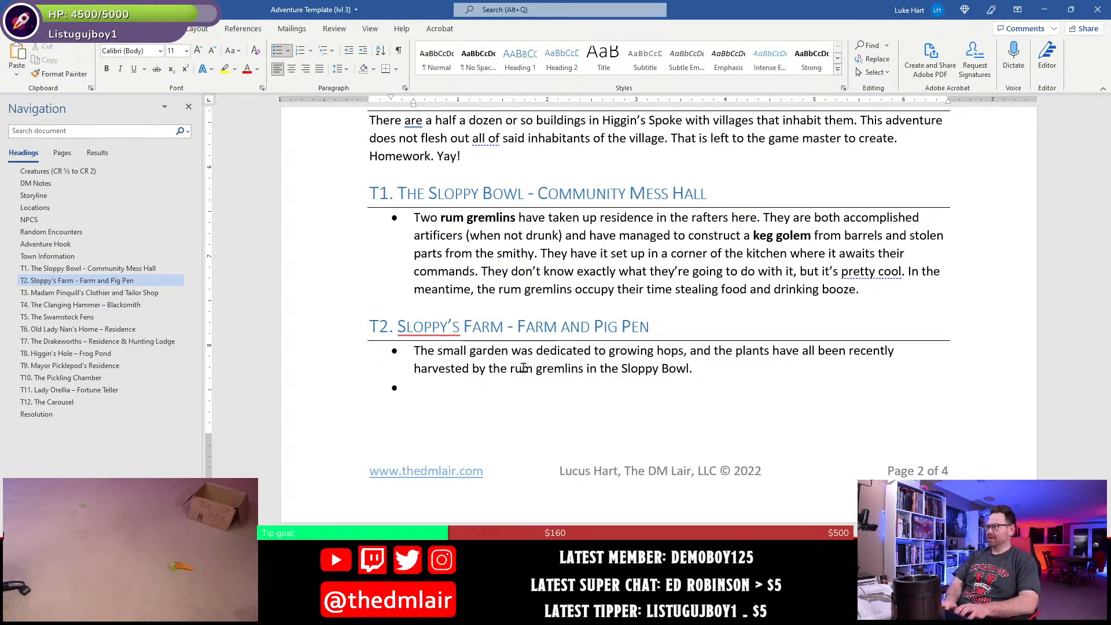
{"action": "type", "text": "Several of the pigs i"}
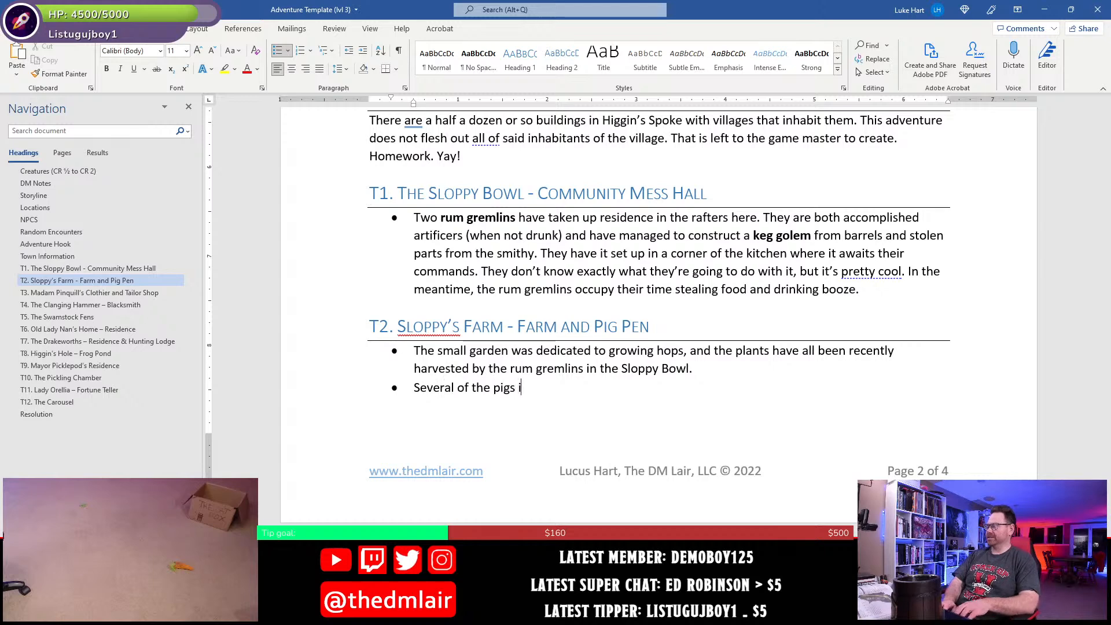
{"action": "type", "text": "n the pig"}
{"action": "type", "text": " n"}
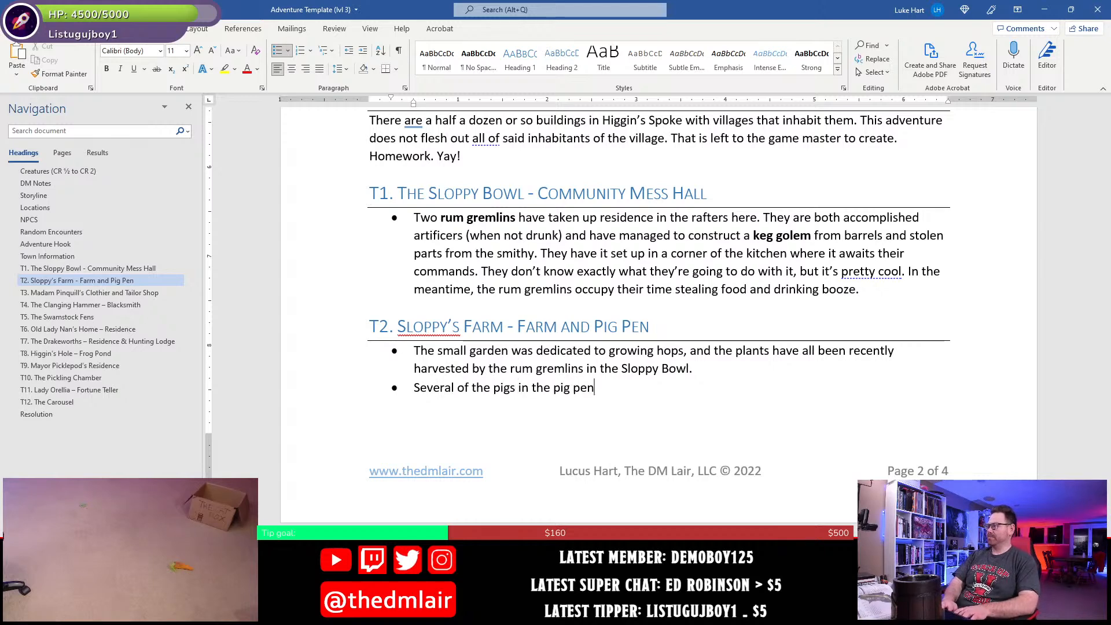
{"action": "type", "text": "en have mak"}
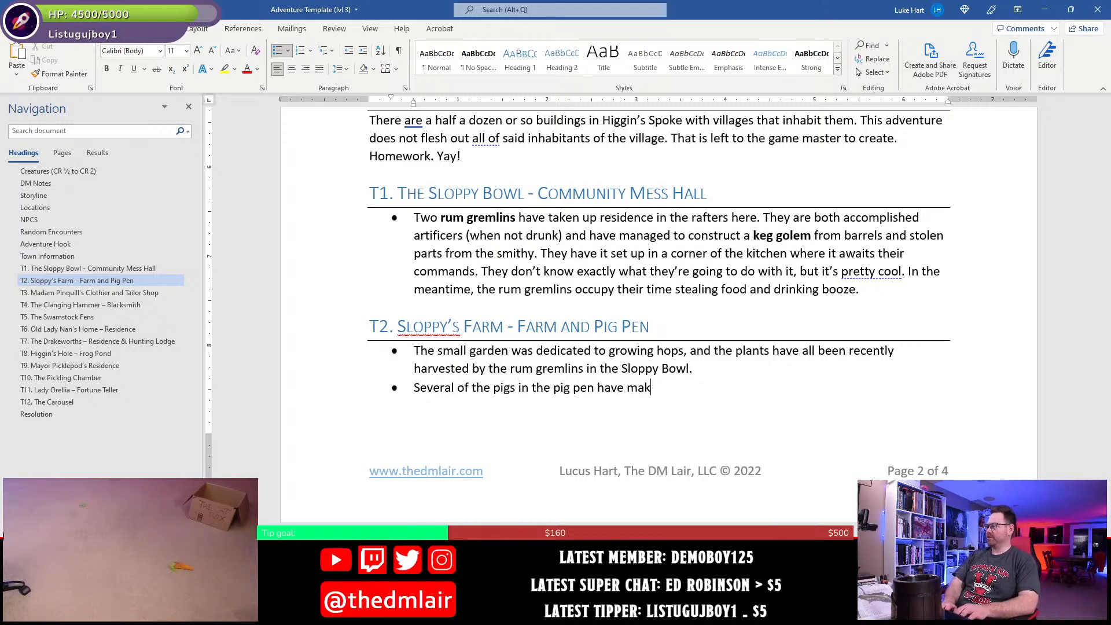
{"action": "type", "text": "eshift saddles "}
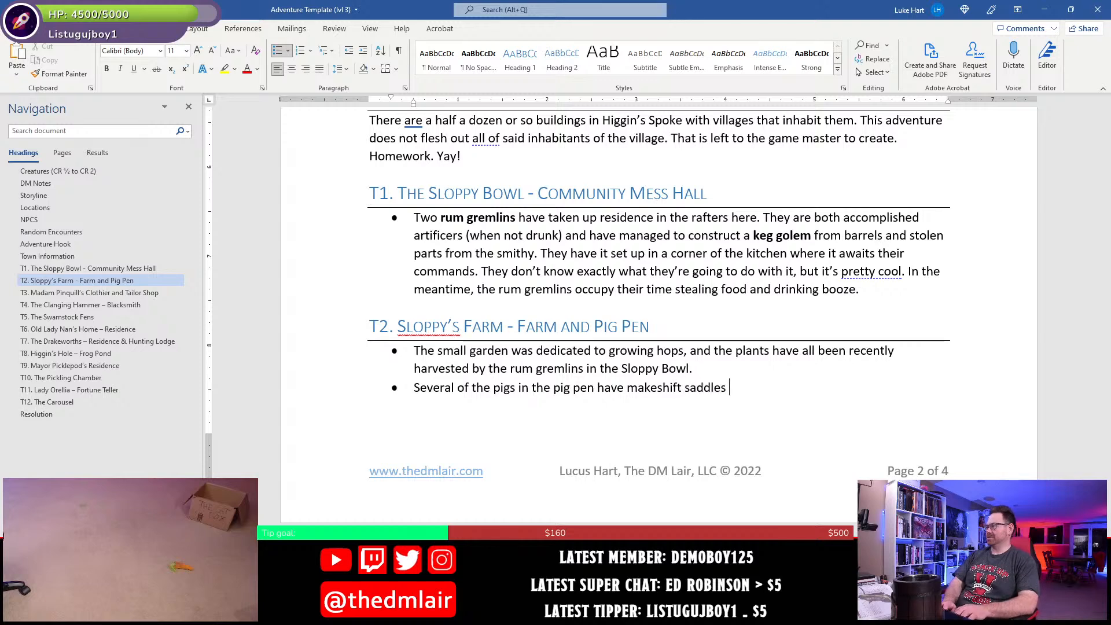
{"action": "type", "text": "on their baqcks"}
{"action": "key", "text": "BackSpace"}
{"action": "key", "text": "BackSpace"}
{"action": "key", "text": "BackSpace"}
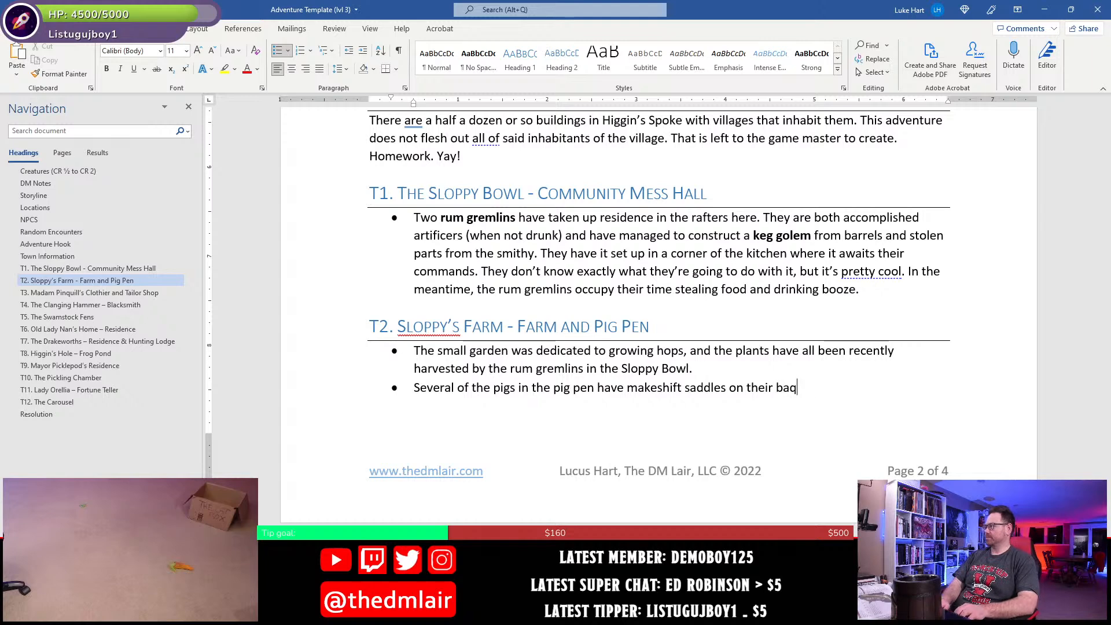
{"action": "key", "text": "BackSpace"}
{"action": "type", "text": "cks."}
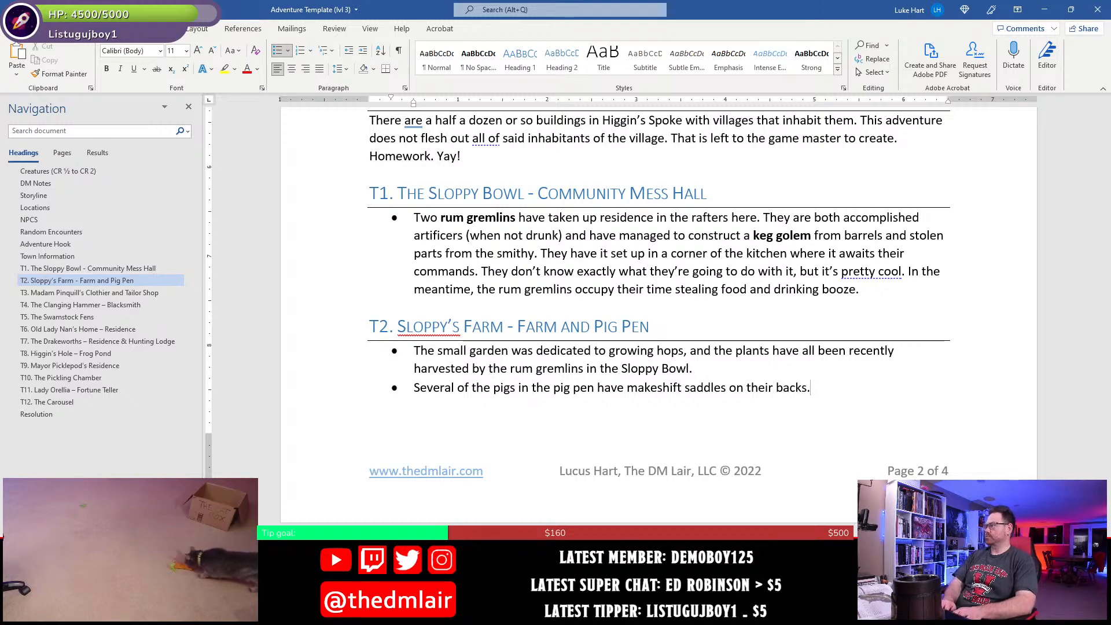
{"action": "type", "text": " The rum "}
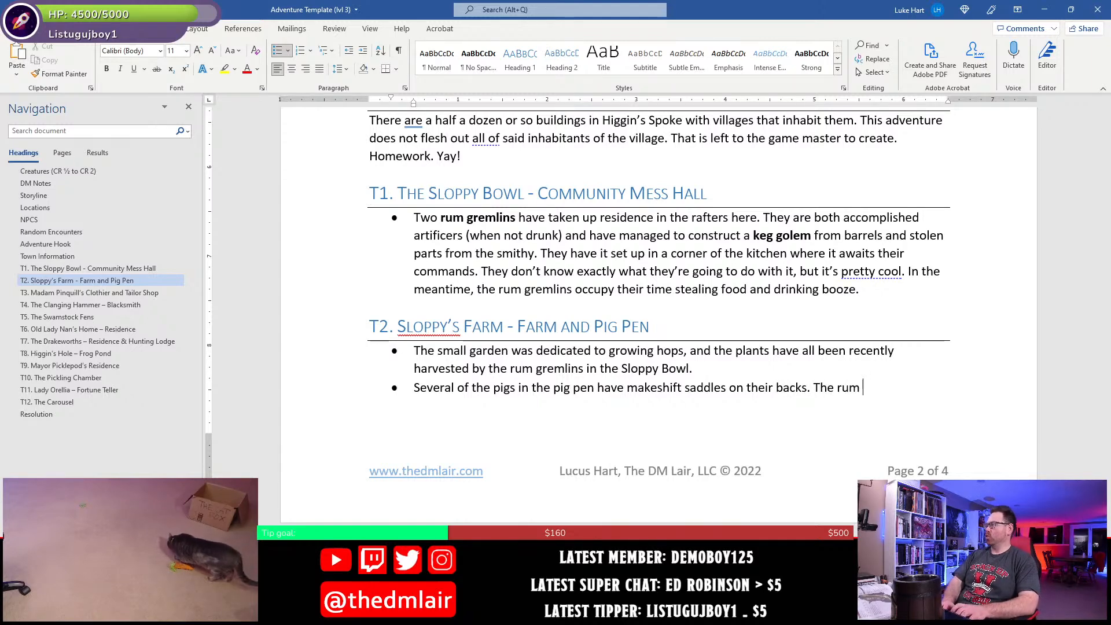
{"action": "type", "text": "gremlins have"}
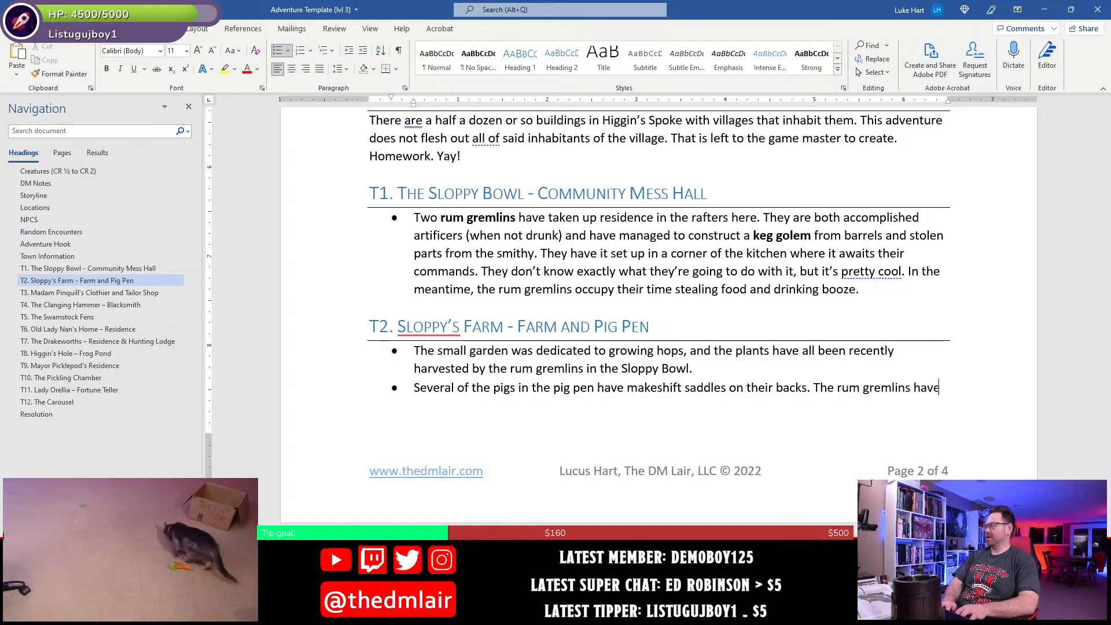
{"action": "type", "text": " taken to"}
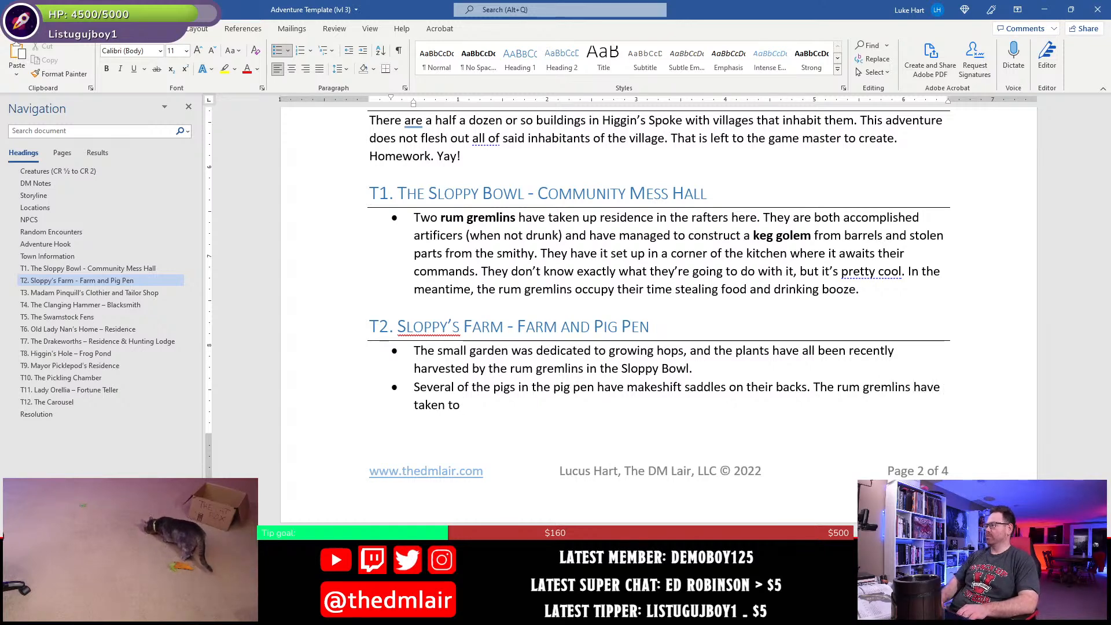
{"action": "type", "text": " riding th"}
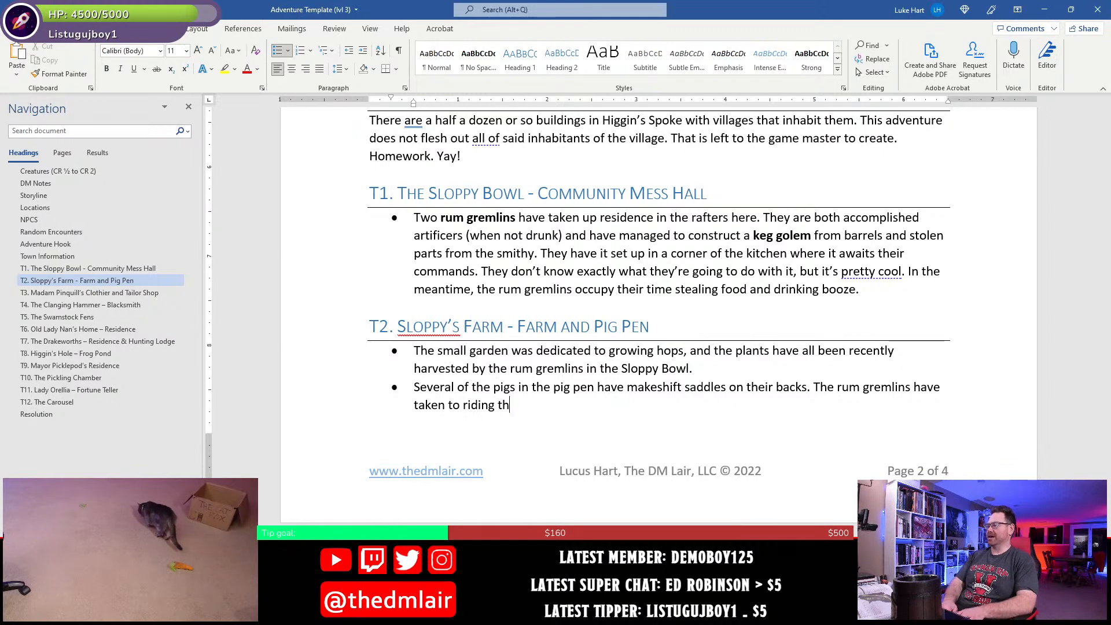
{"action": "type", "text": "em"}
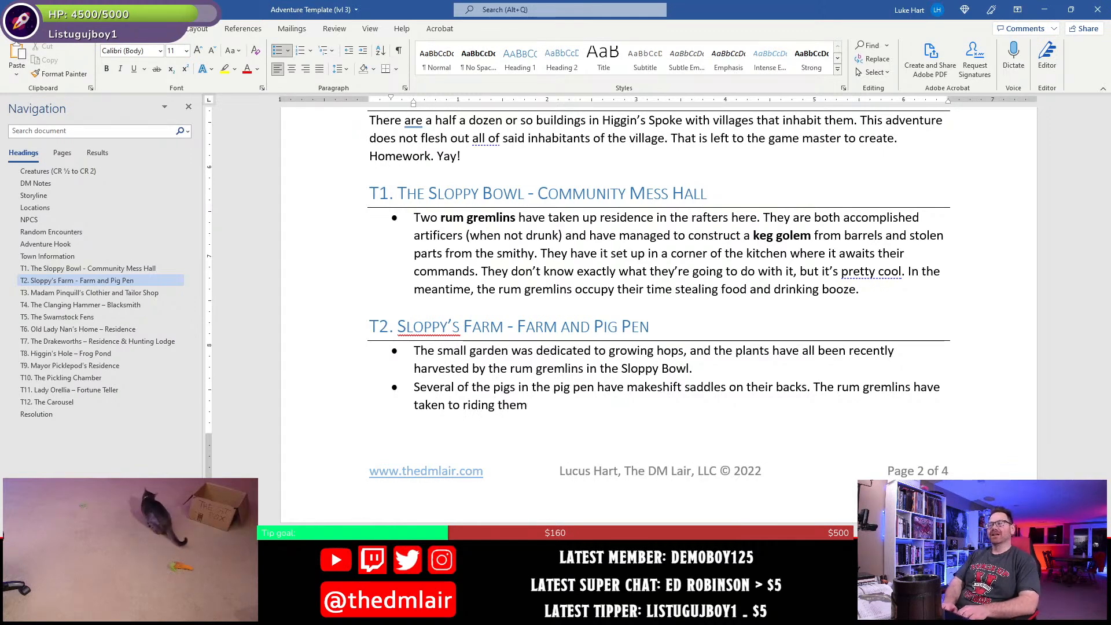
{"action": "type", "text": " about"}
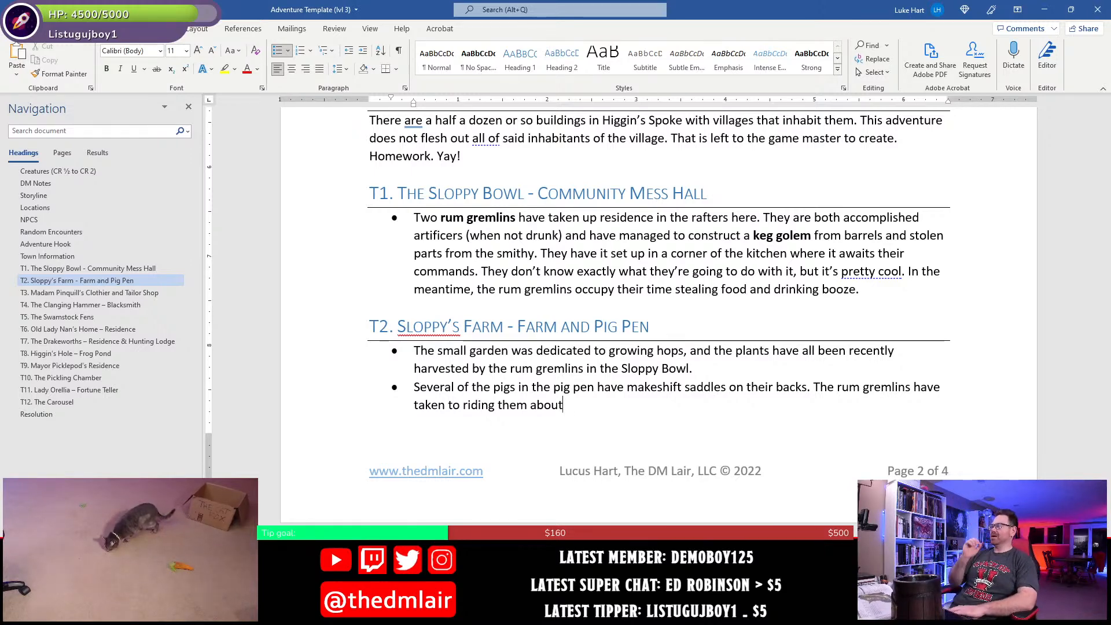
- Complete the riding sentence with "playing a sort of jousting game only with pitchers of rum."
{"action": "type", "text": "playi"}
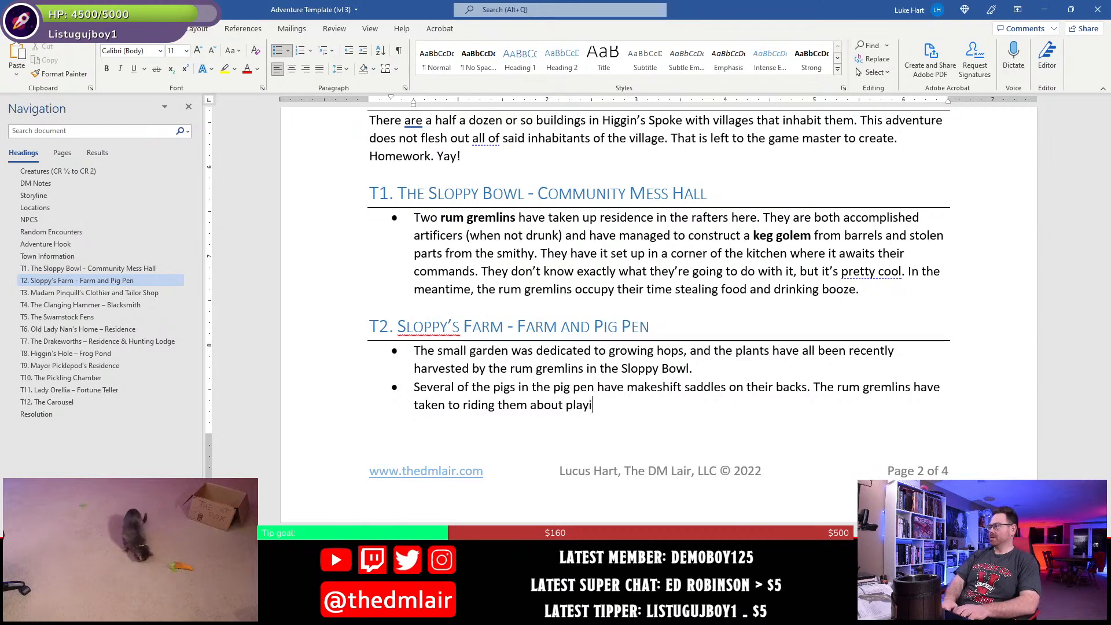
{"action": "type", "text": "ng a game wher"}
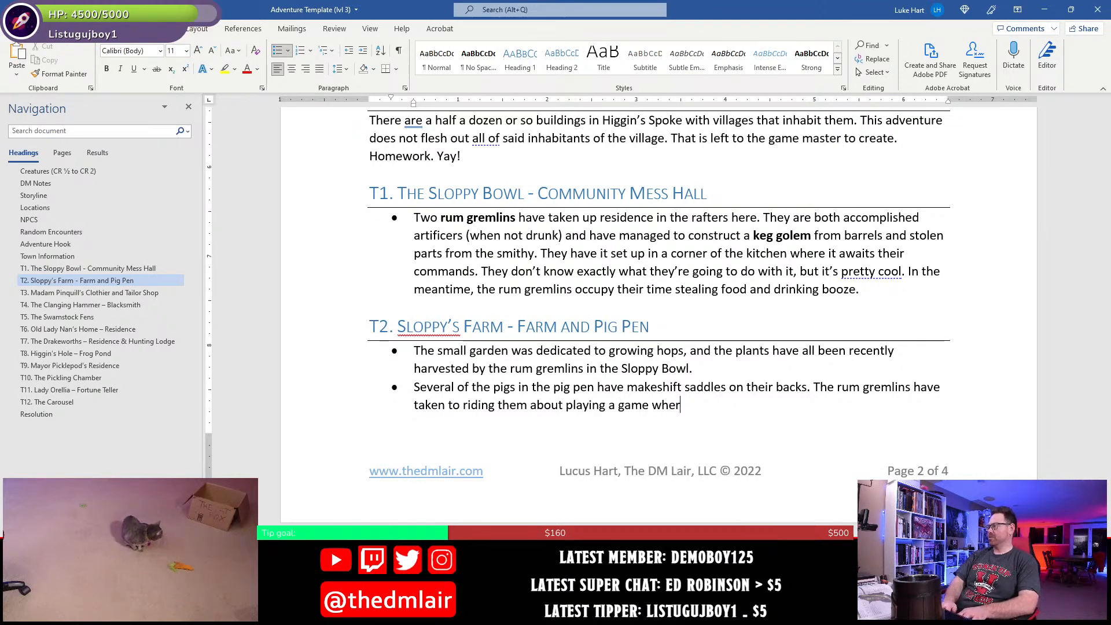
{"action": "type", "text": "e they knock"}
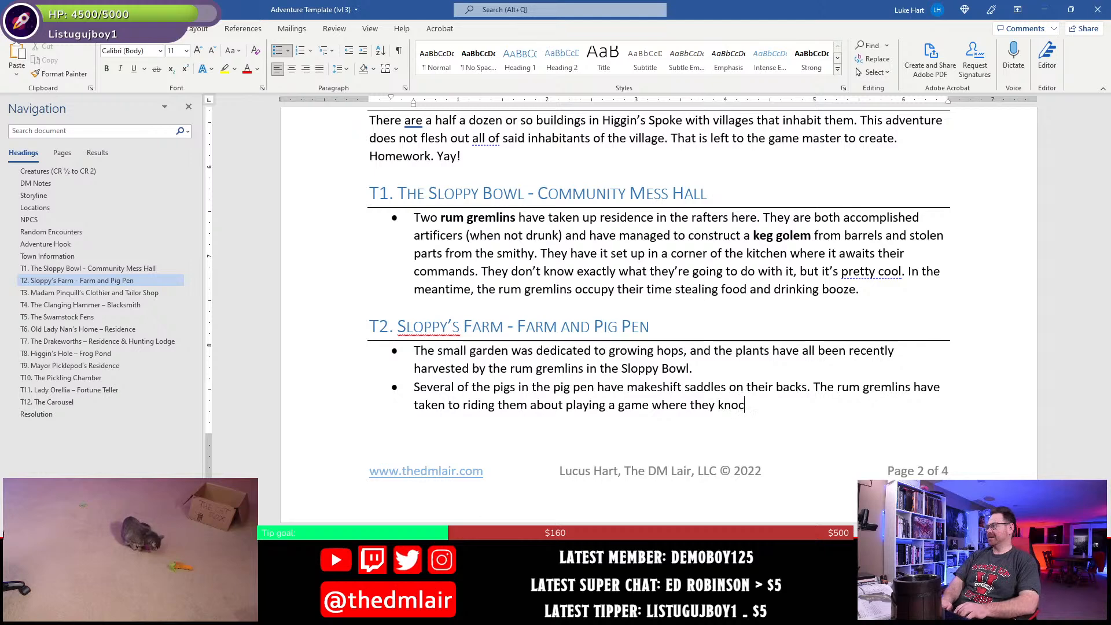
{"action": "key", "text": "BackSpace"}
{"action": "key", "text": "BackSpace"}
{"action": "key", "text": "BackSpace"}
{"action": "key", "text": "BackSpace"}
{"action": "key", "text": "BackSpace"}
{"action": "key", "text": "BackSpace"}
{"action": "key", "text": "BackSpace"}
{"action": "key", "text": "BackSpace"}
{"action": "key", "text": "BackSpace"}
{"action": "key", "text": "BackSpace"}
{"action": "key", "text": "BackSpace"}
{"action": "key", "text": "BackSpace"}
{"action": "key", "text": "BackSpace"}
{"action": "key", "text": "BackSpace"}
{"action": "key", "text": "BackSpace"}
{"action": "key", "text": "BackSpace"}
{"action": "key", "text": "BackSpace"}
{"action": "key", "text": "BackSpace"}
{"action": "key", "text": "BackSpace"}
{"action": "key", "text": "BackSpace"}
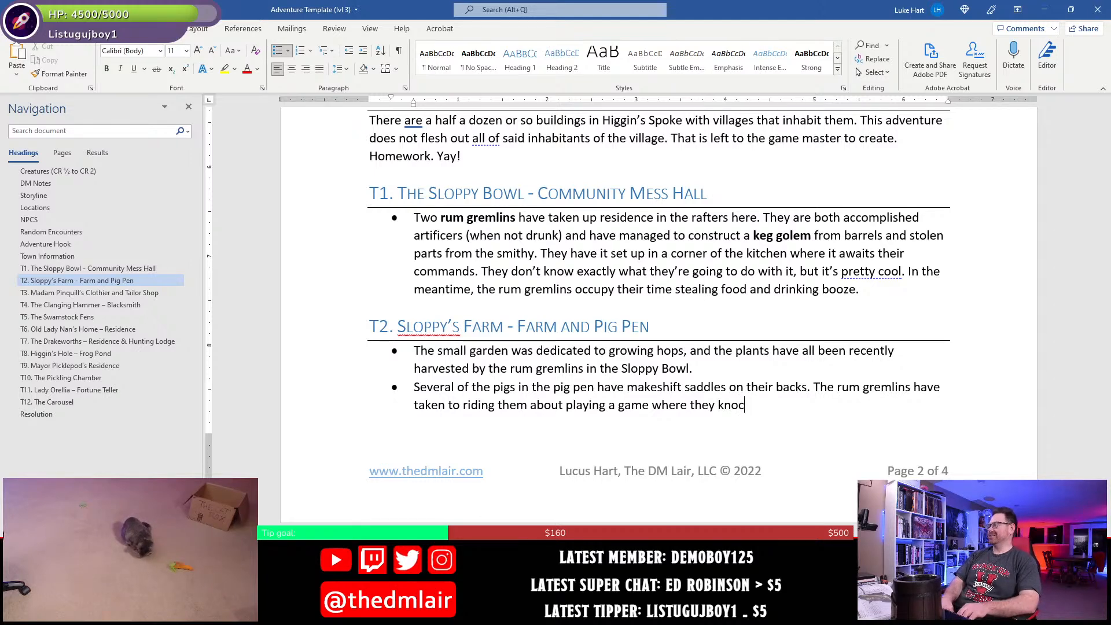
{"action": "type", "text": "sort of "}
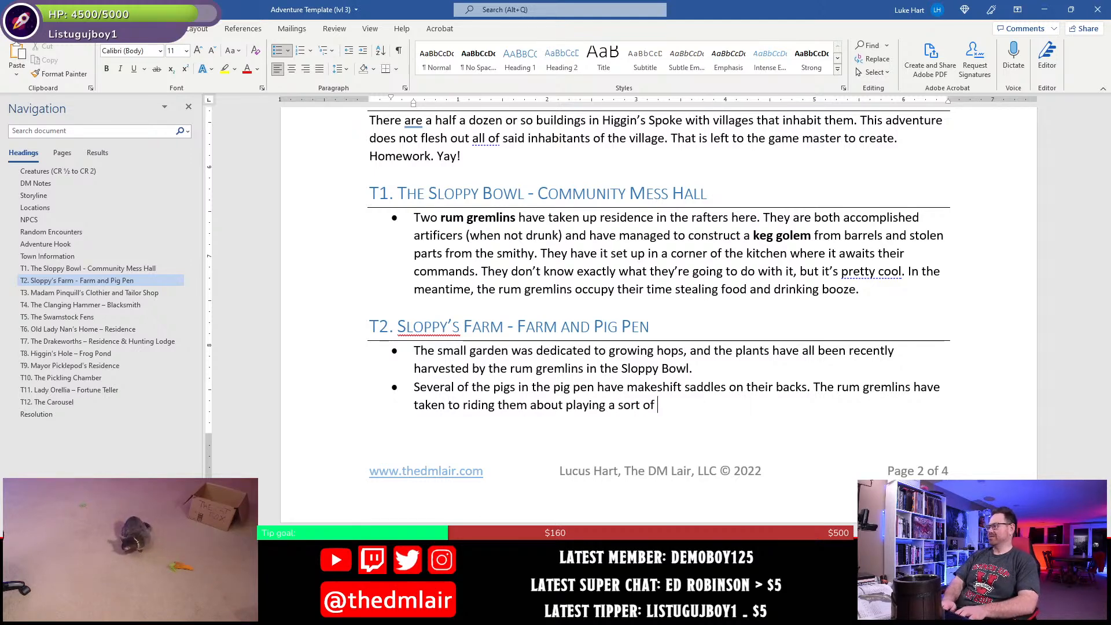
{"action": "type", "text": "jousting "}
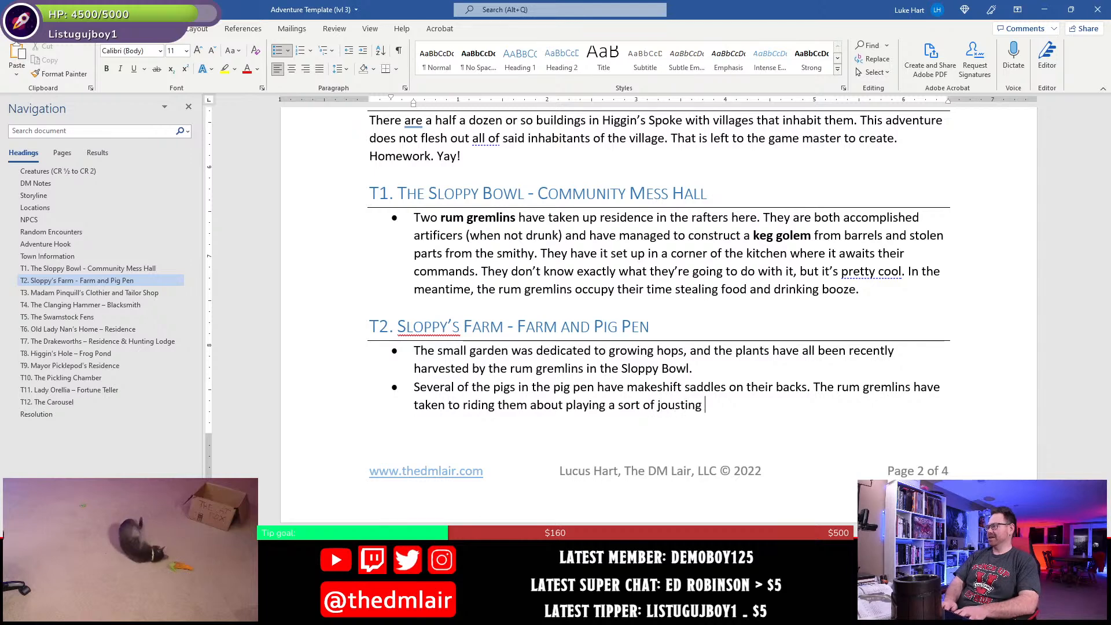
{"action": "type", "text": "game on"}
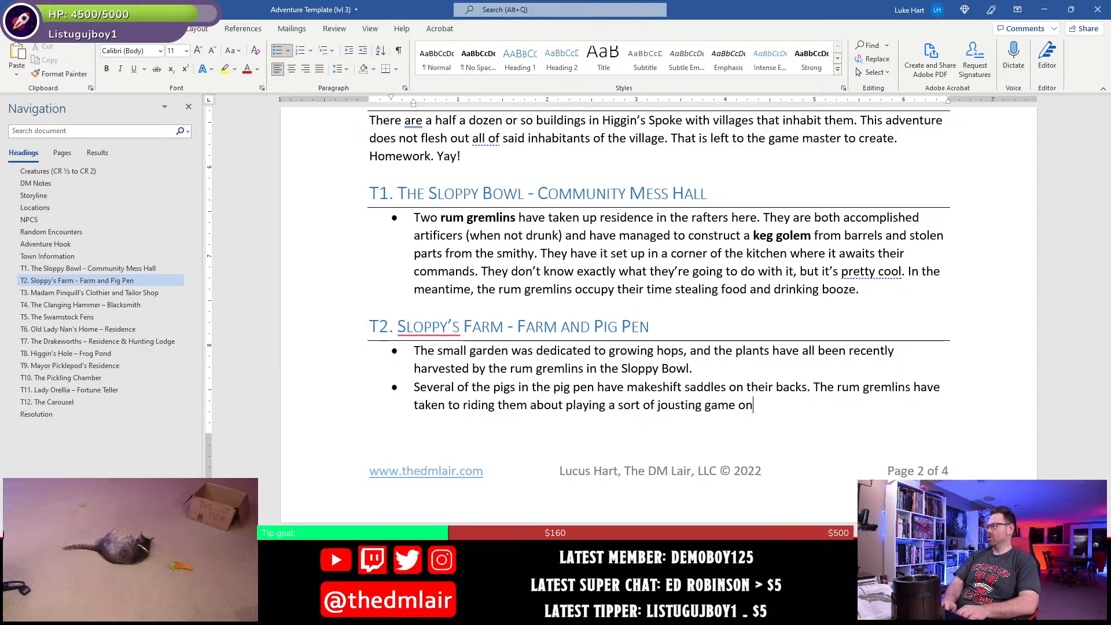
{"action": "type", "text": "ly with pitch"}
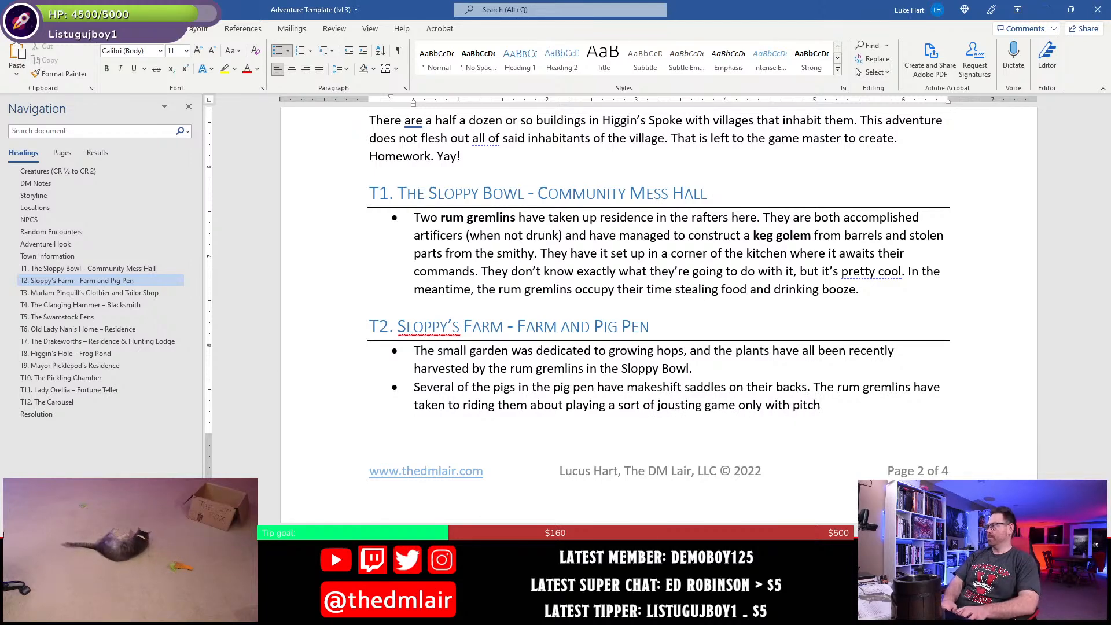
{"action": "type", "text": "ers of ru"}
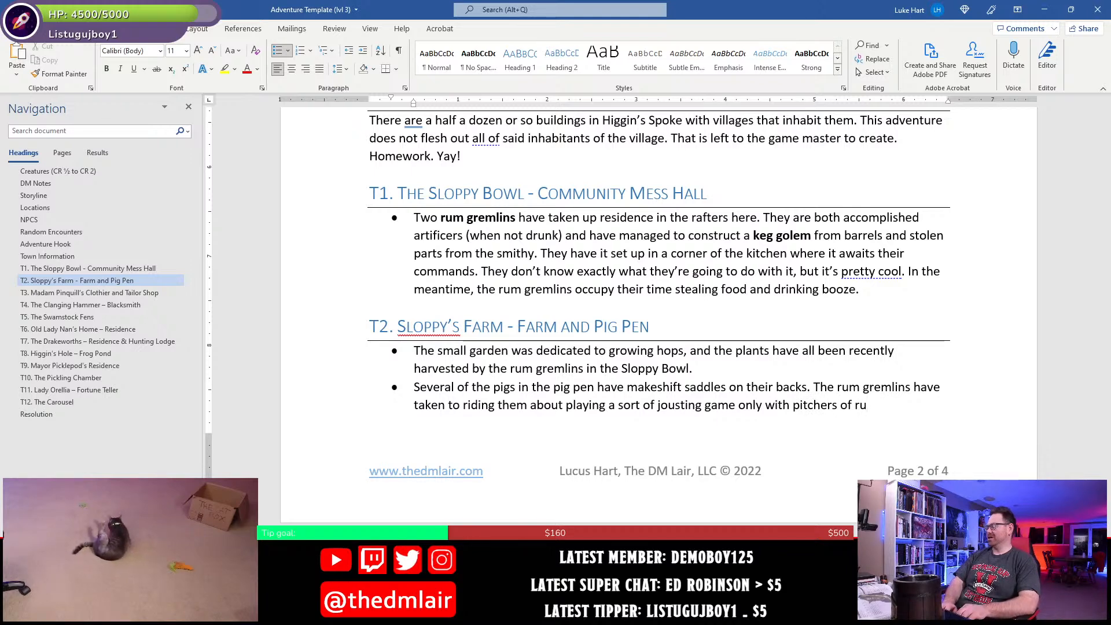
{"action": "type", "text": "m."}
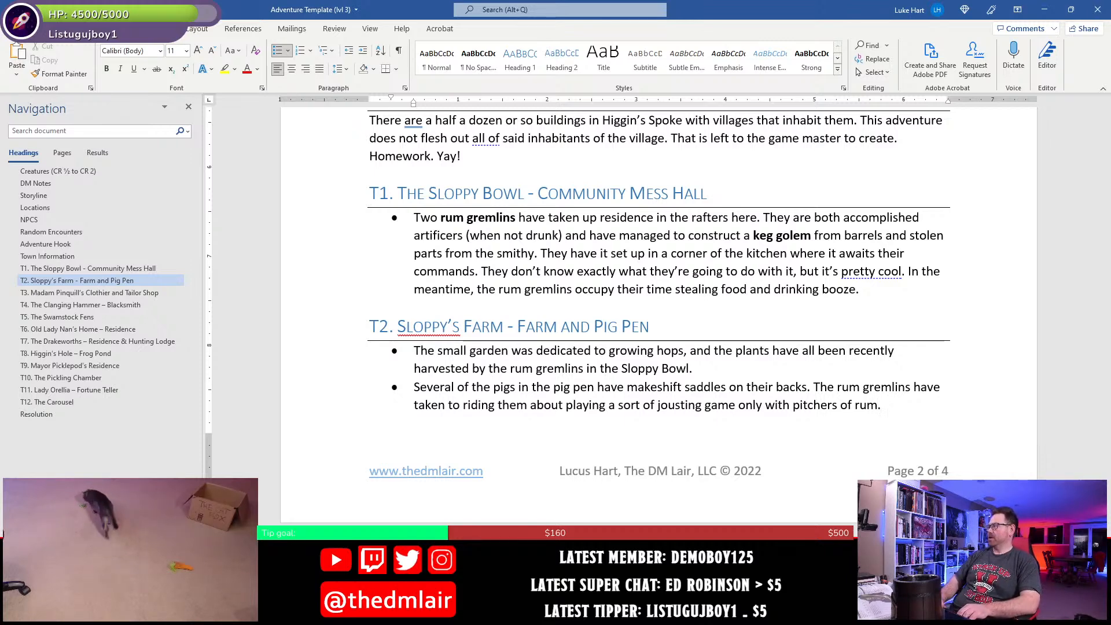
- Insert "at night while" between "riding them about" and "playing" in the pig pen bullet
{"action": "key", "text": "Home"}
{"action": "key", "text": "ctrl+Right"}
{"action": "key", "text": "ctrl+Right"}
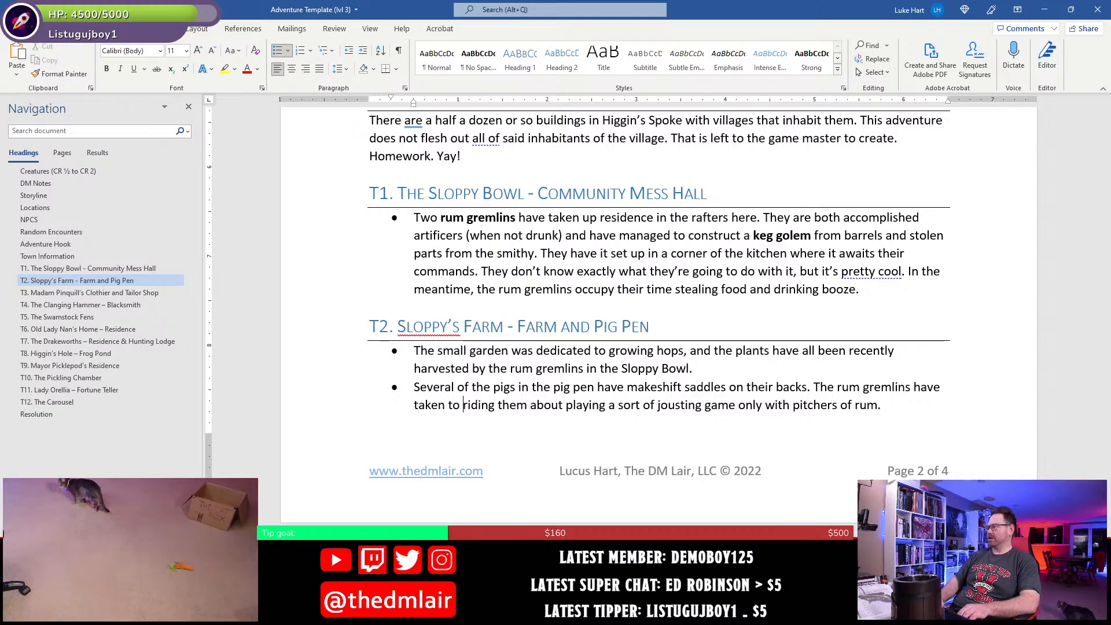
{"action": "type", "text": "at night"}
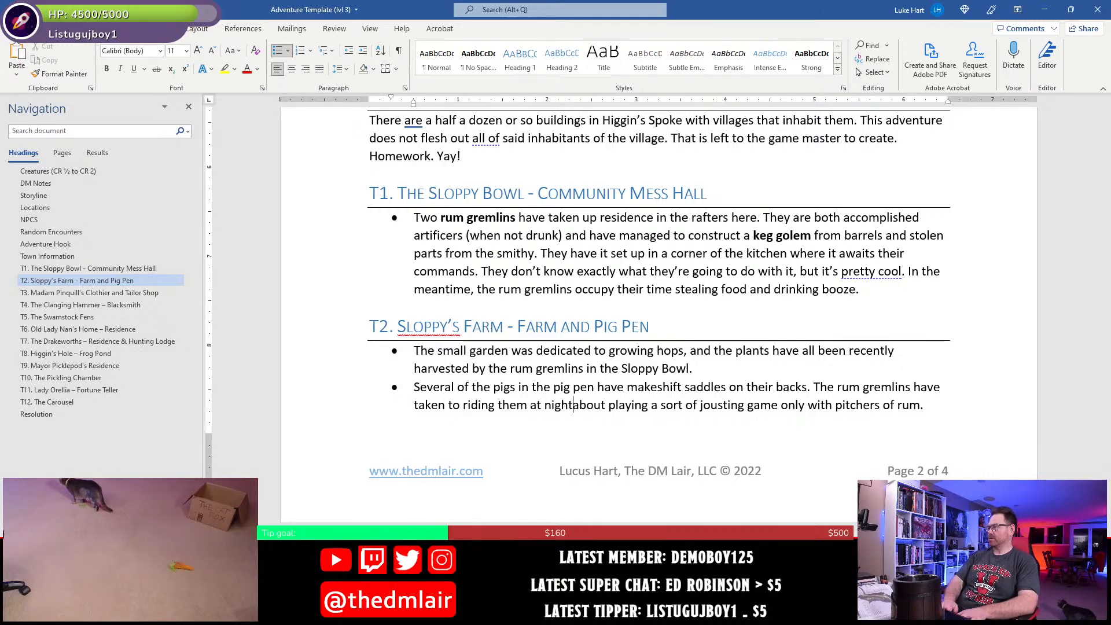
{"action": "key", "text": "BackSpace"}
{"action": "key", "text": "BackSpace"}
{"action": "key", "text": "BackSpace"}
{"action": "key", "text": "BackSpace"}
{"action": "key", "text": "BackSpace"}
{"action": "key", "text": "BackSpace"}
{"action": "key", "text": "BackSpace"}
{"action": "key", "text": "BackSpace"}
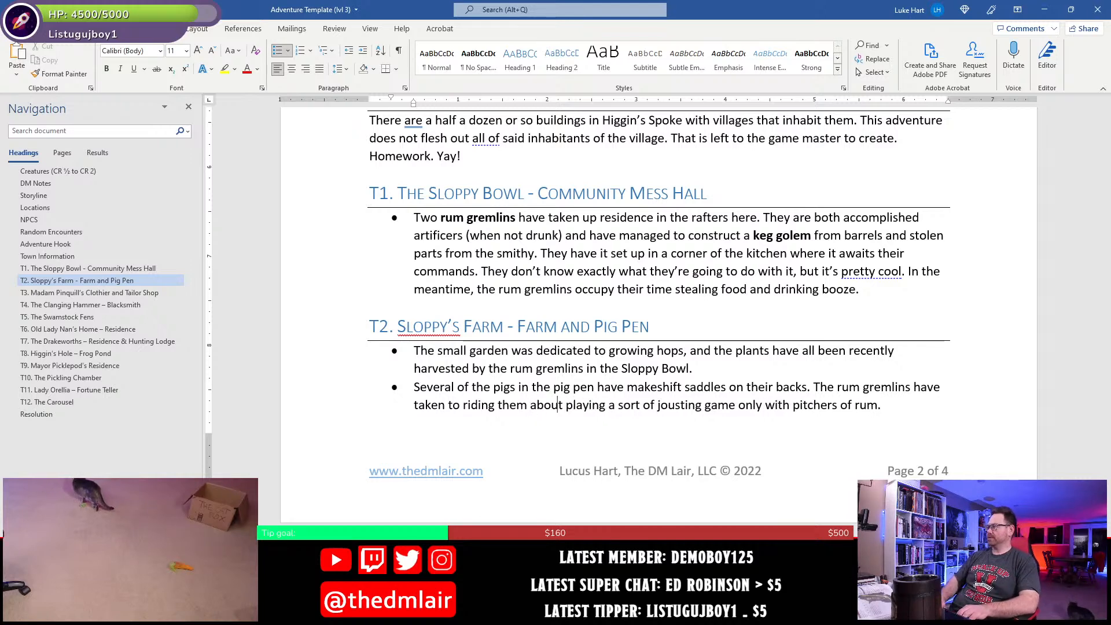
{"action": "key", "text": "ctrl+Right"}
{"action": "type", "text": "at"}
{"action": "type", "text": "while"}
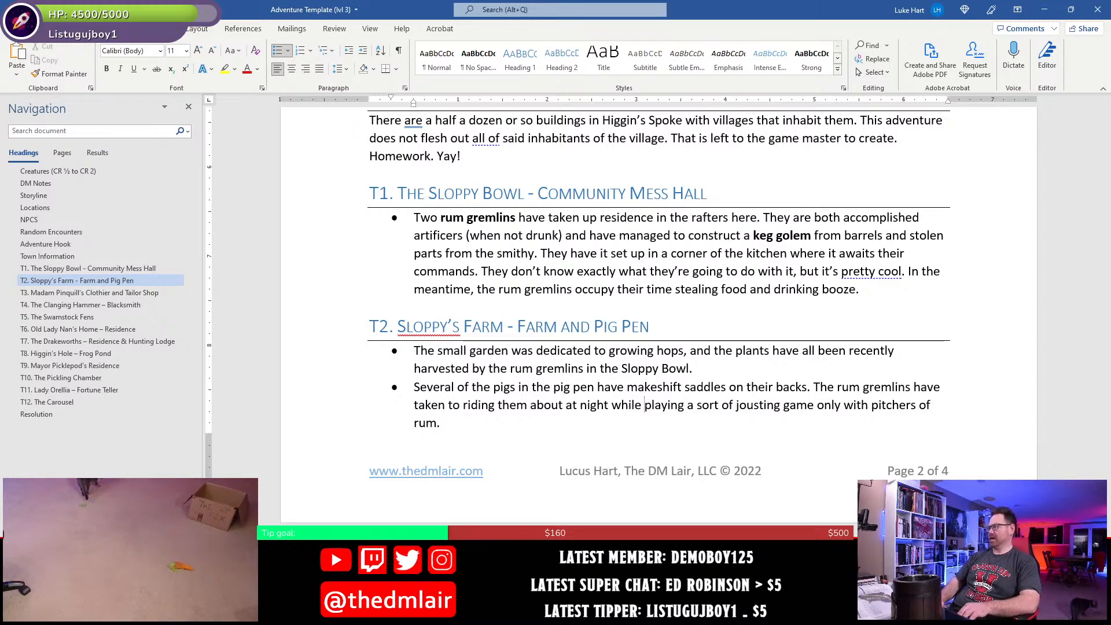
- Append "They are too lazy to remove the saddles when they finish." to the pig pen bullet and save the document
{"action": "left_click", "coordinate": [440, 423]}
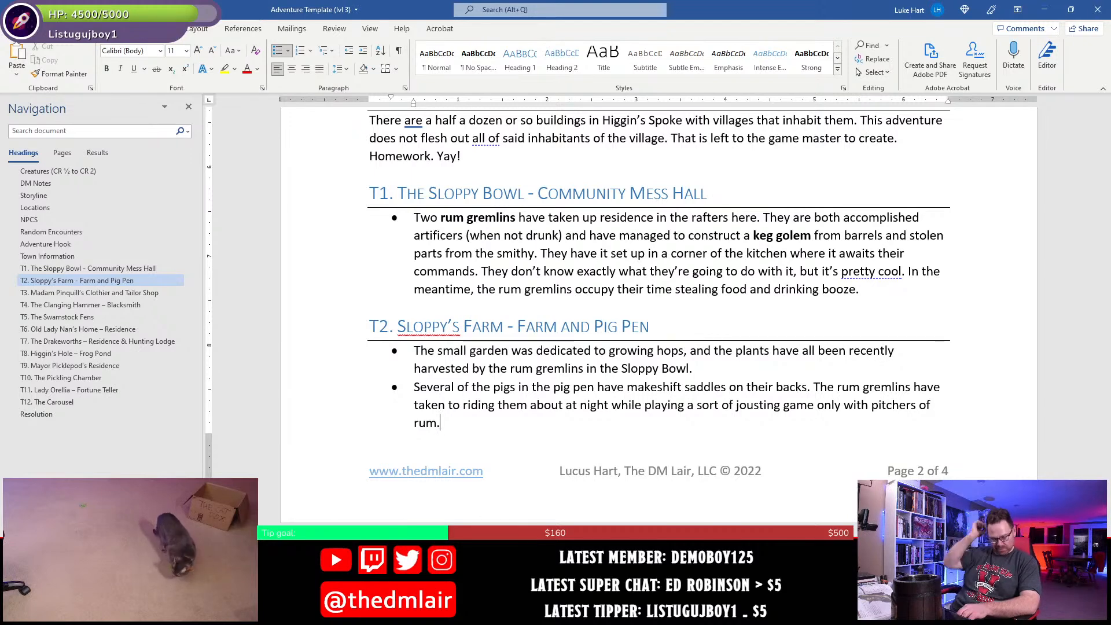
{"action": "type", "text": "They are too lazy to rem"}
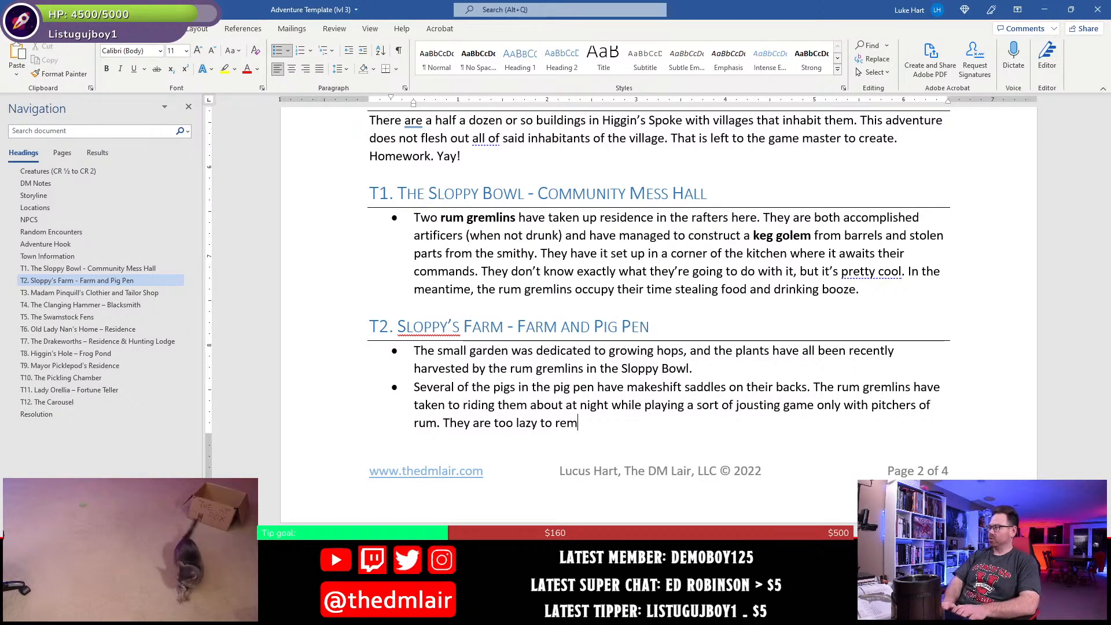
{"action": "type", "text": "ove the saddles when the"}
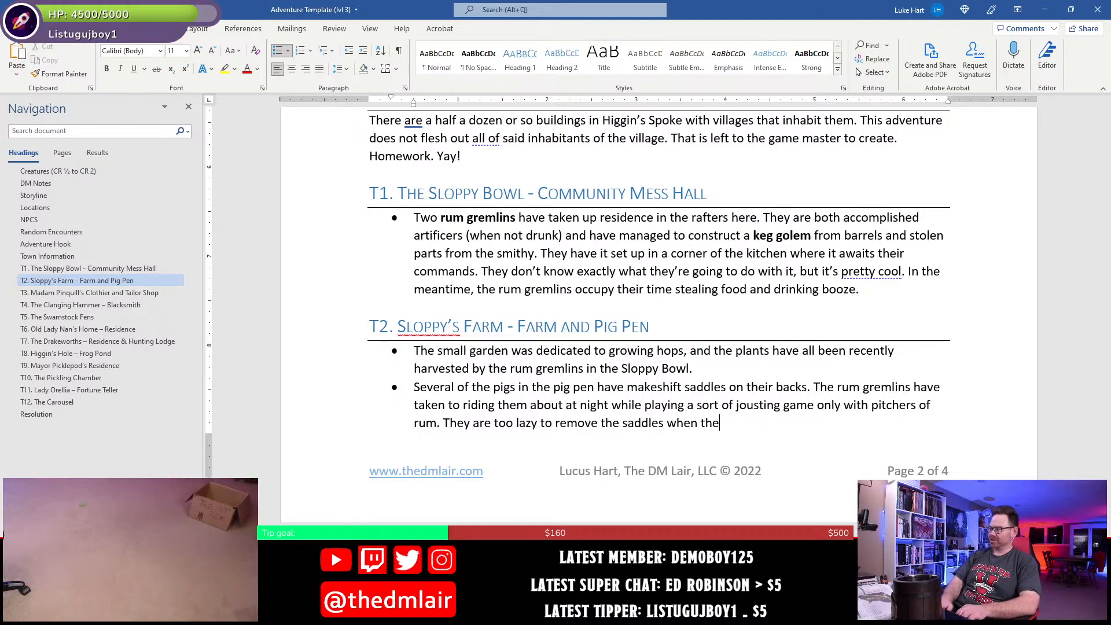
{"action": "type", "text": "ir y finish."}
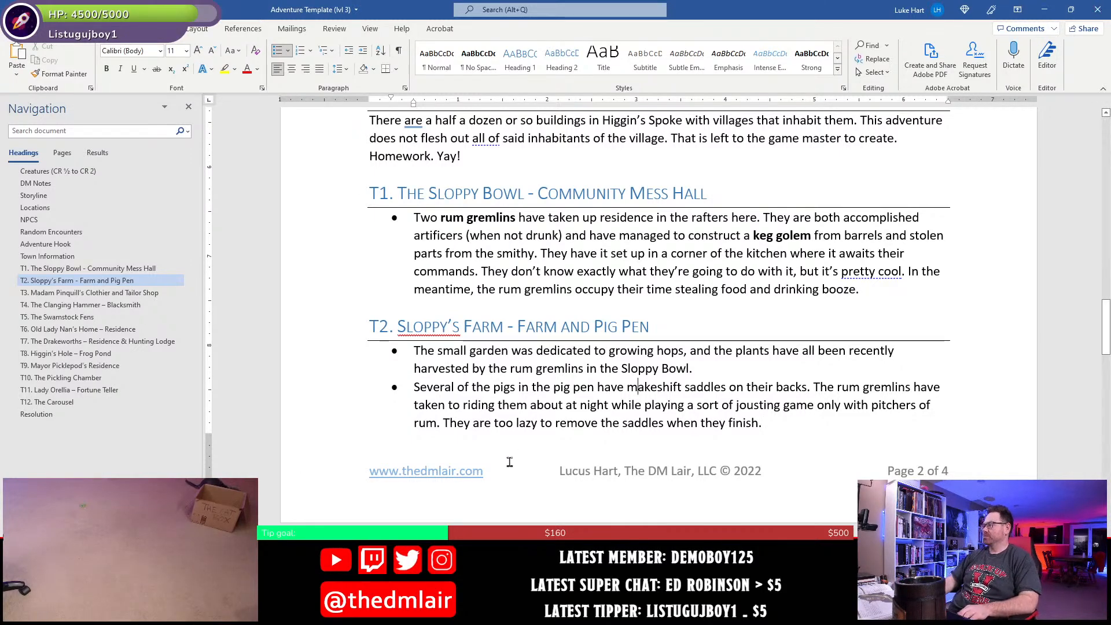
{"action": "scroll", "coordinate": [500, 456], "scroll_direction": "down", "scroll_amount": 2}
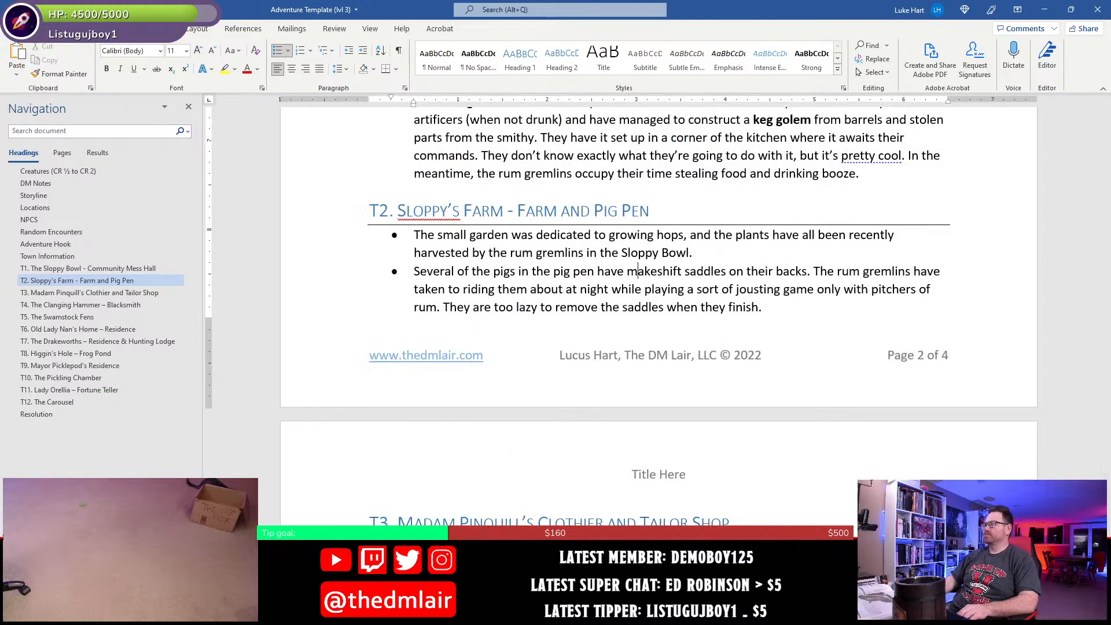
{"action": "key", "text": "ctrl+s"}
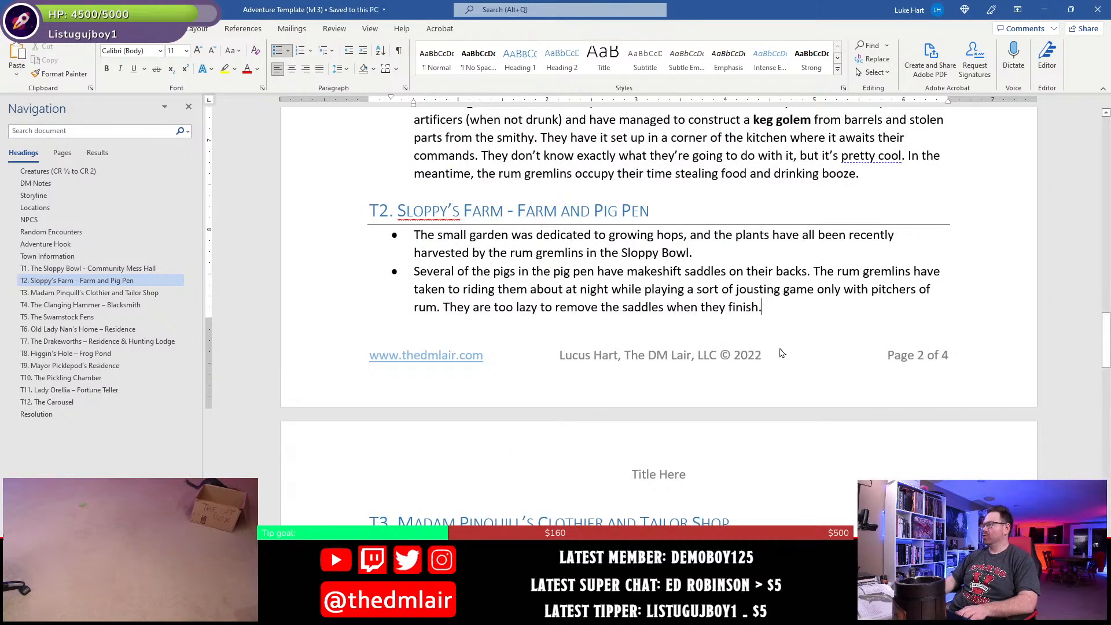
- Append "Footprints in the mud from the rum gremlins lead to area T1 and T4." to the pig pen bullet and save the document
{"action": "type", "text": "F"}
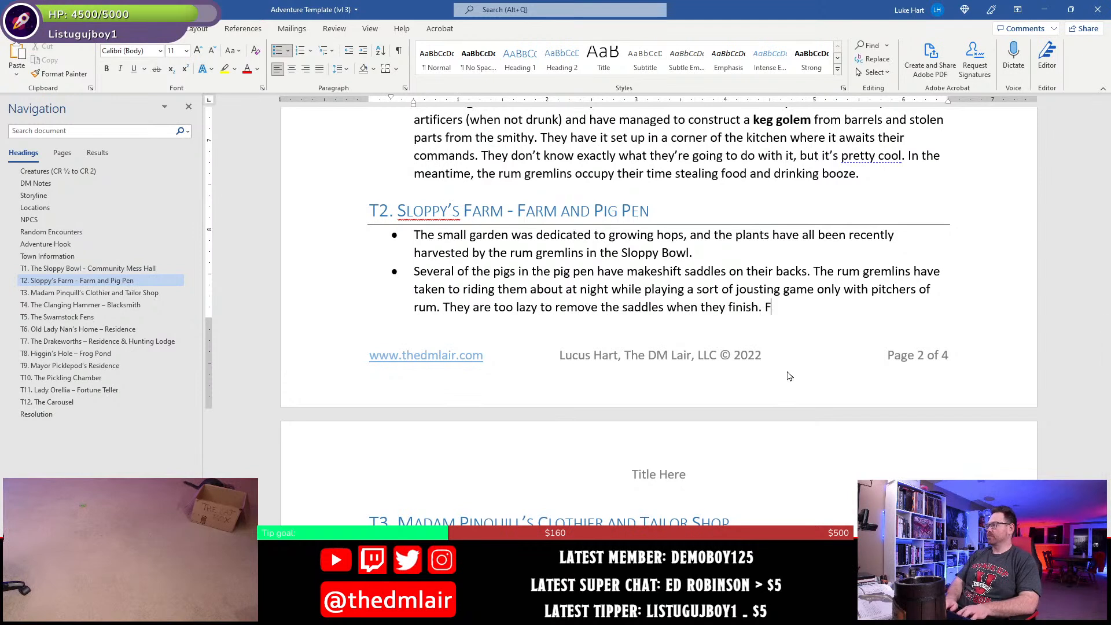
{"action": "type", "text": "ootprints le"}
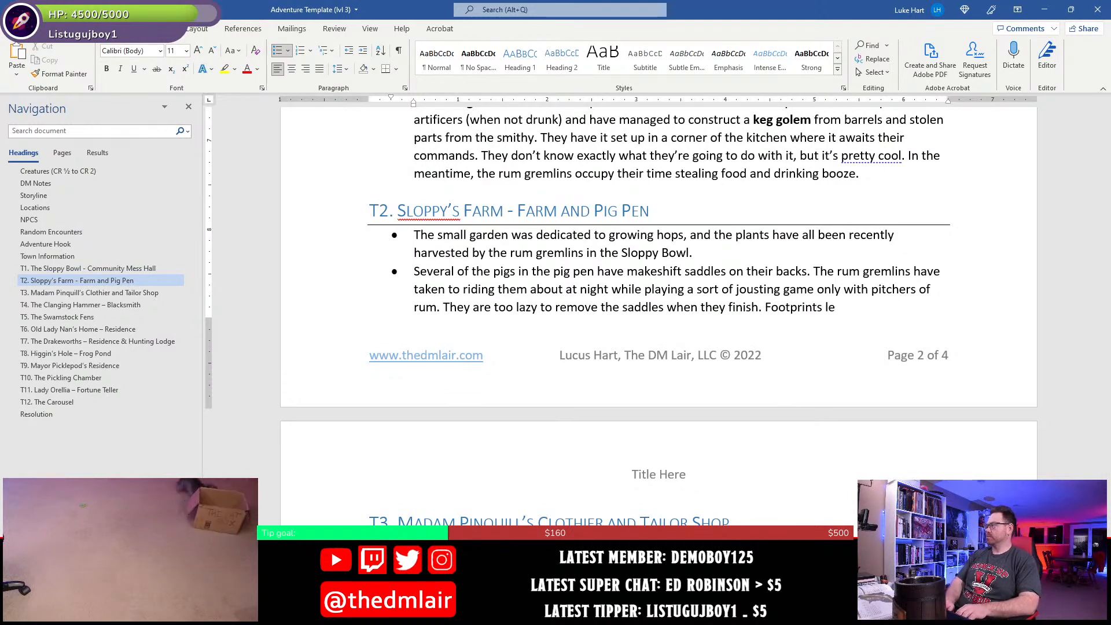
{"action": "key", "text": "BackSpace"}
{"action": "key", "text": "BackSpace"}
{"action": "type", "text": "from the rumn"}
{"action": "key", "text": "BackSpace"}
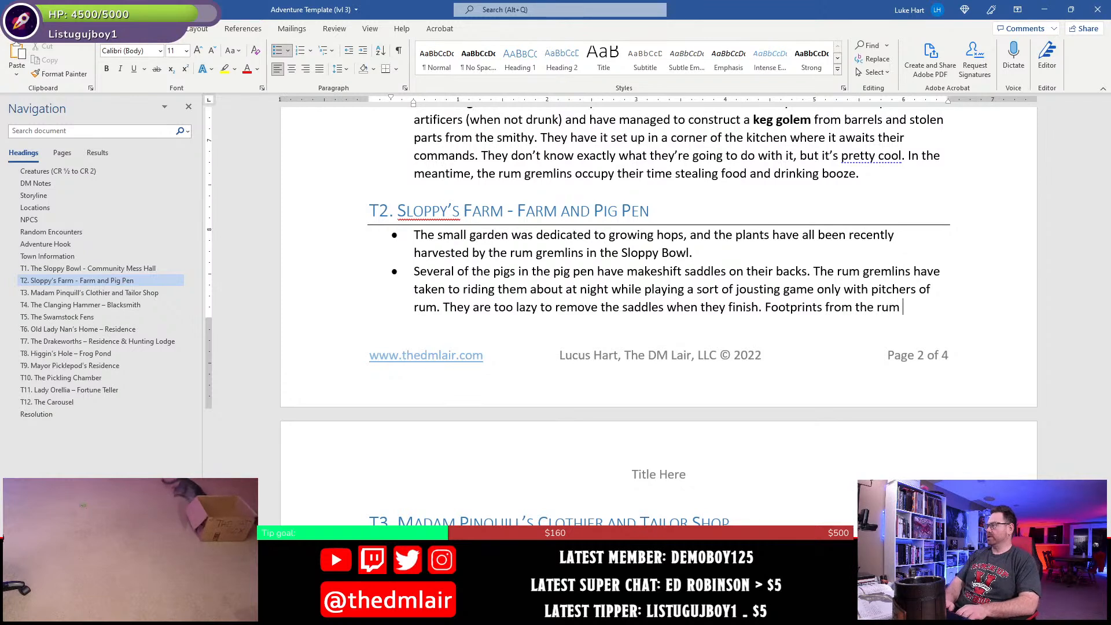
{"action": "type", "text": "gremlins"}
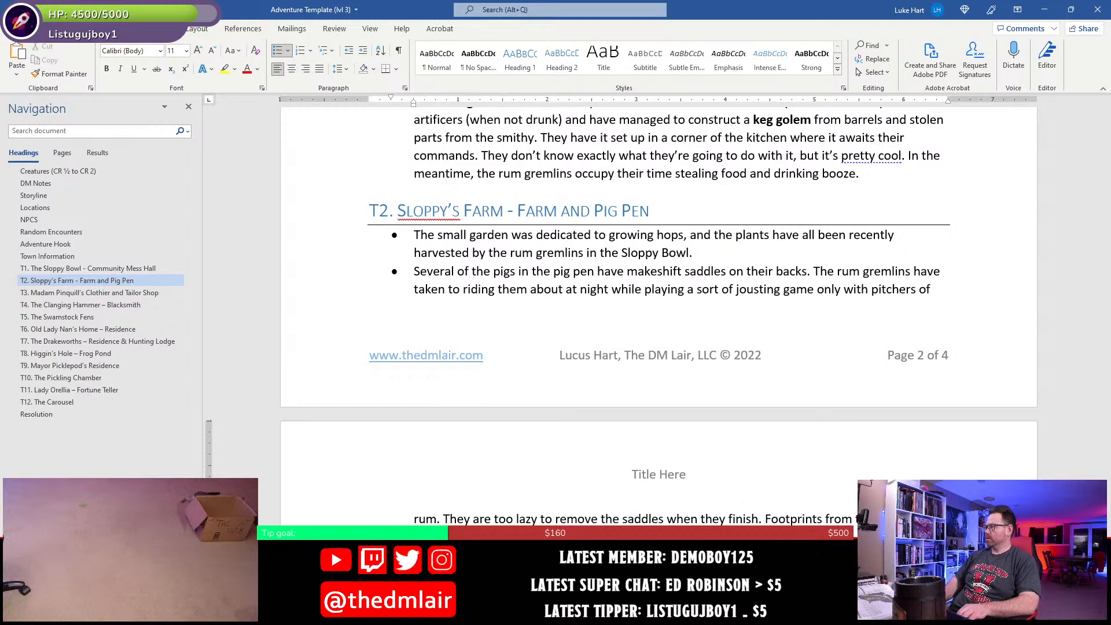
{"action": "key", "text": "Delete"}
{"action": "key", "text": "Delete"}
{"action": "key", "text": "Delete"}
{"action": "key", "text": "Delete"}
{"action": "type", "text": "in"}
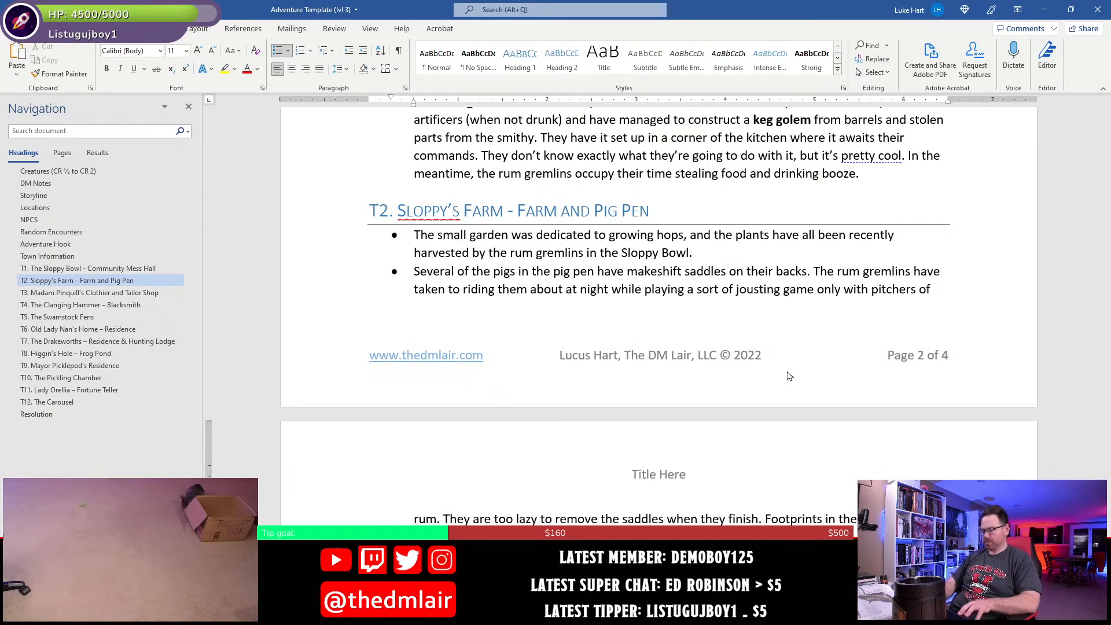
{"action": "key", "text": "ctrl+s"}
- Review the written location descriptions through T10 and place the cursor in the empty entry under T8, Higgin's Hole
{"action": "scroll", "coordinate": [790, 376], "scroll_direction": "up", "scroll_amount": 6}
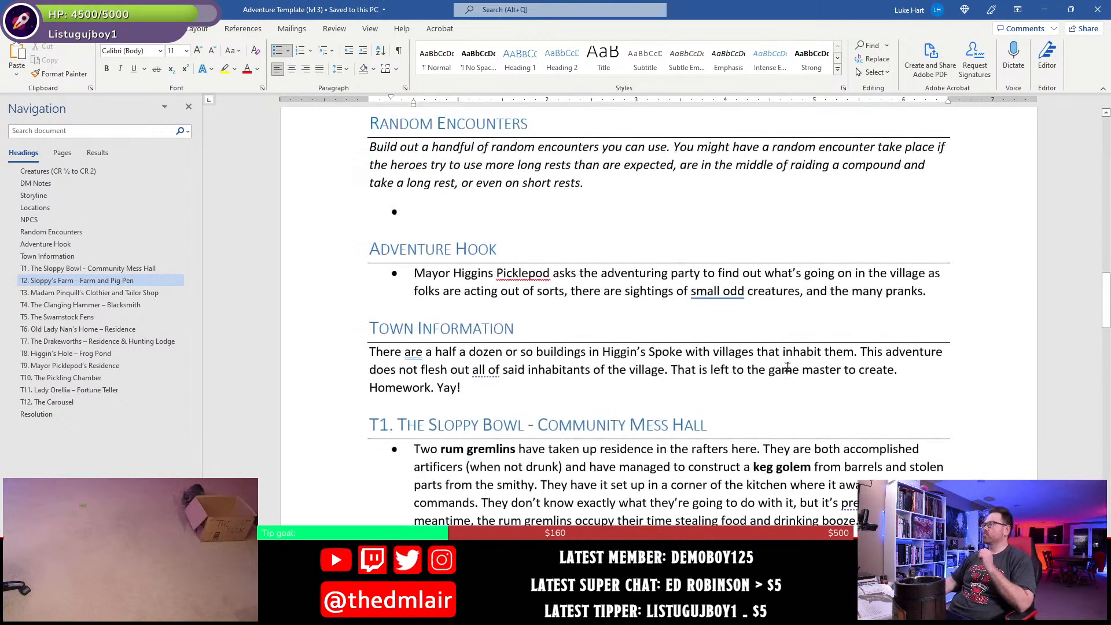
{"action": "scroll", "coordinate": [727, 376], "scroll_direction": "down", "scroll_amount": 8}
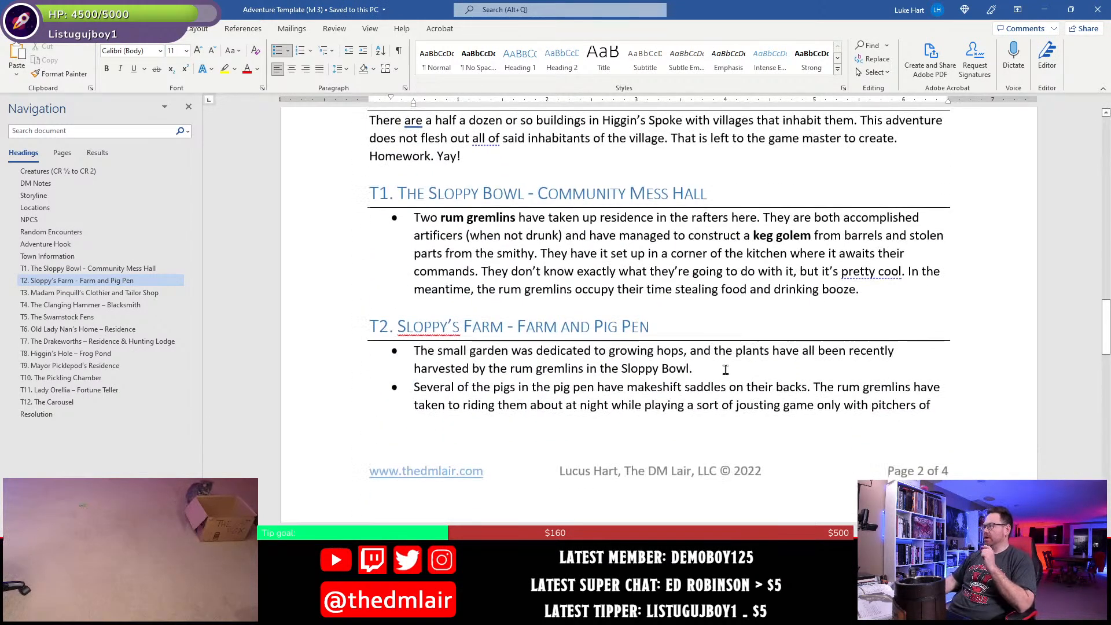
{"action": "scroll", "coordinate": [726, 381], "scroll_direction": "down", "scroll_amount": 4}
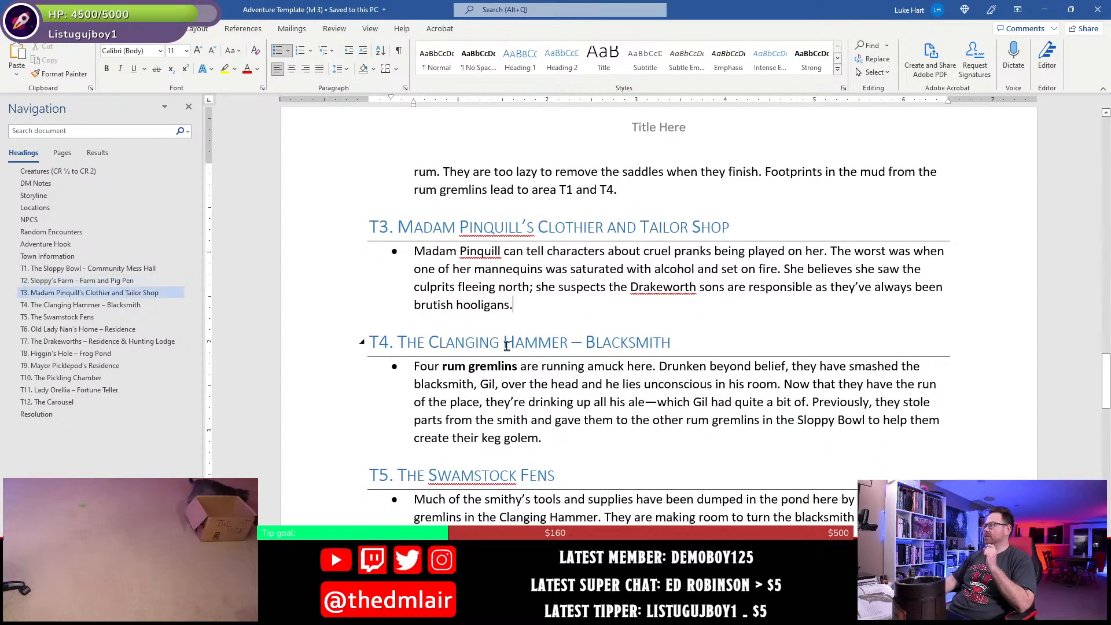
{"action": "left_click", "coordinate": [561, 343]}
{"action": "scroll", "coordinate": [488, 419], "scroll_direction": "down", "scroll_amount": 6}
{"action": "left_click", "coordinate": [554, 325]}
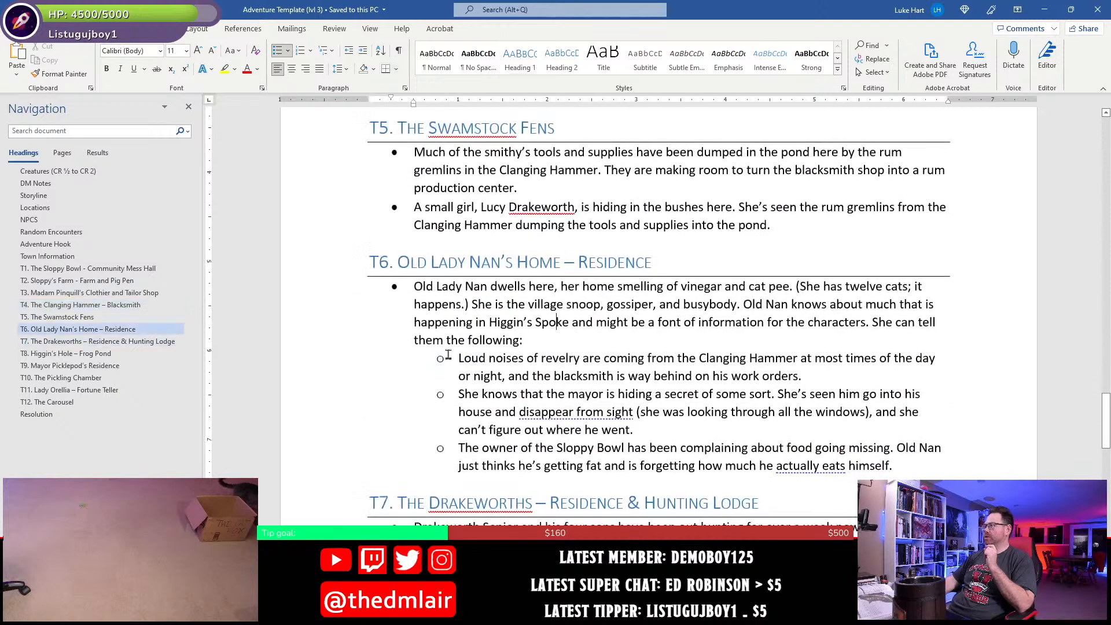
{"action": "scroll", "coordinate": [446, 354], "scroll_direction": "down", "scroll_amount": 4}
{"action": "left_click", "coordinate": [528, 335]}
{"action": "scroll", "coordinate": [510, 308], "scroll_direction": "down", "scroll_amount": 2}
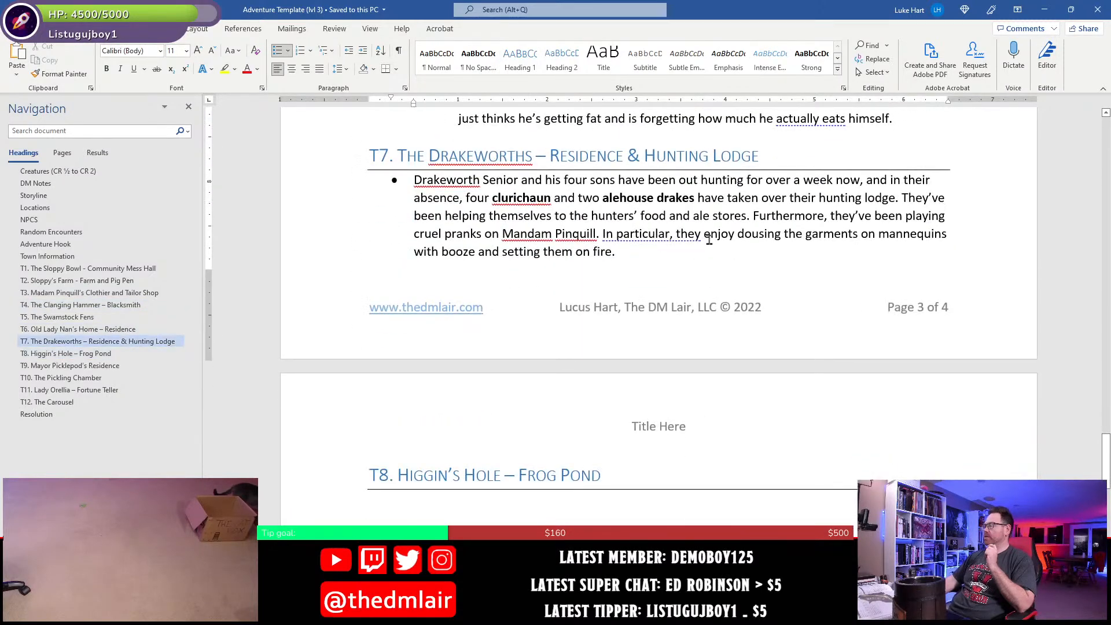
{"action": "scroll", "coordinate": [656, 216], "scroll_direction": "down", "scroll_amount": 4}
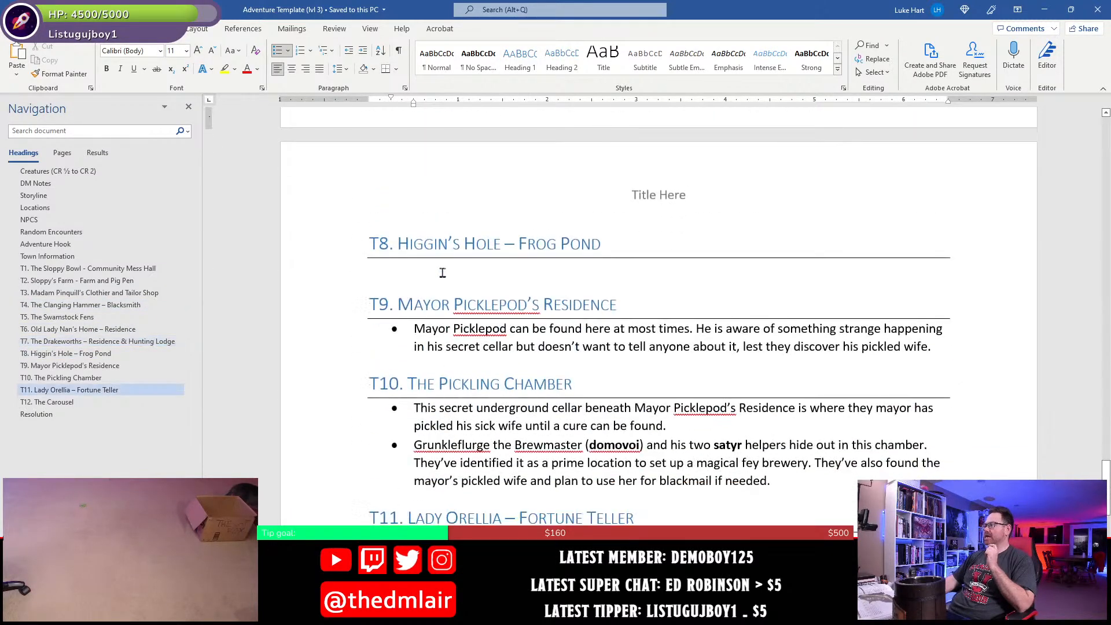
{"action": "left_click", "coordinate": [443, 272]}
- Switch to the DM version map in Photoshop and examine the T8 frog pond area beside T7
{"action": "key", "text": "alt+Tab"}
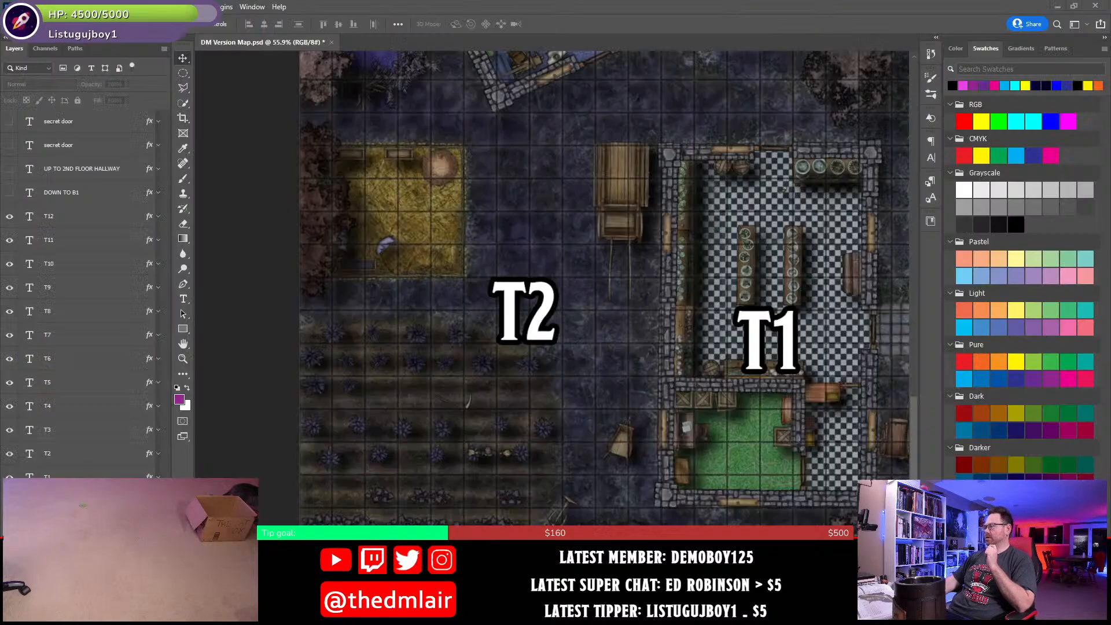
{"action": "scroll", "coordinate": [484, 377], "scroll_direction": "up", "scroll_amount": 8}
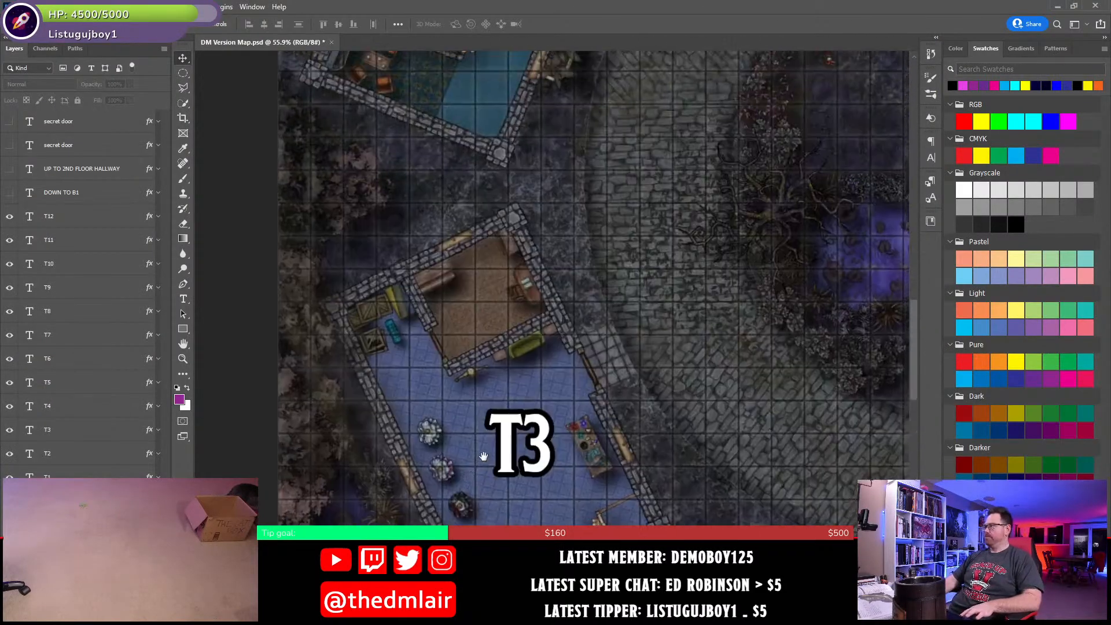
{"action": "scroll", "coordinate": [484, 457], "scroll_direction": "up", "scroll_amount": 10}
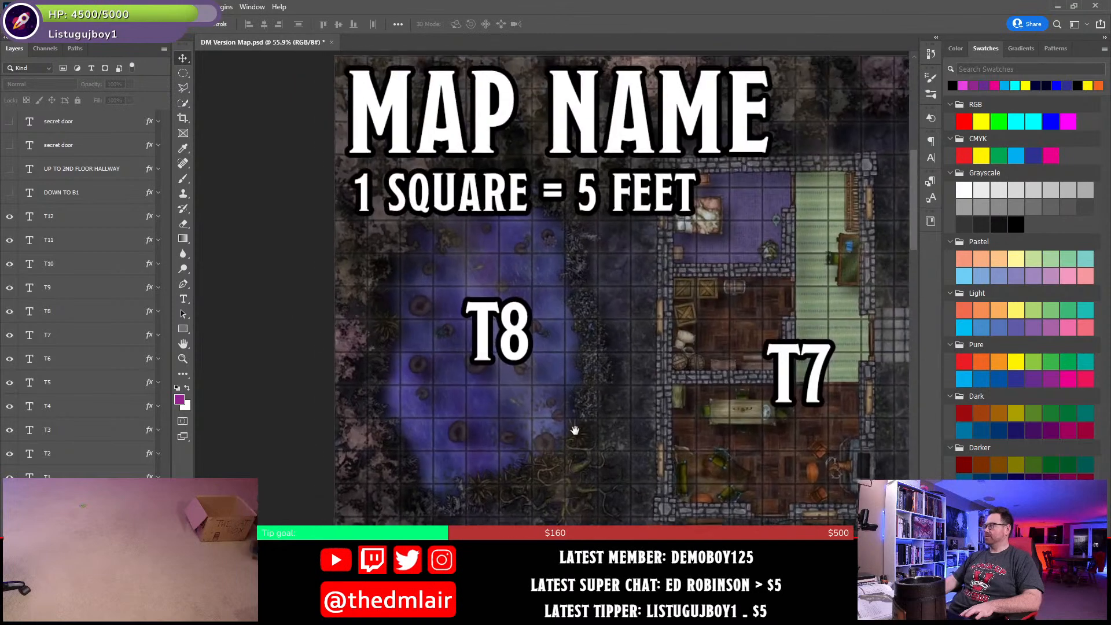
{"action": "left_click_drag", "start_coordinate": [575, 430], "coordinate": [565, 431]}
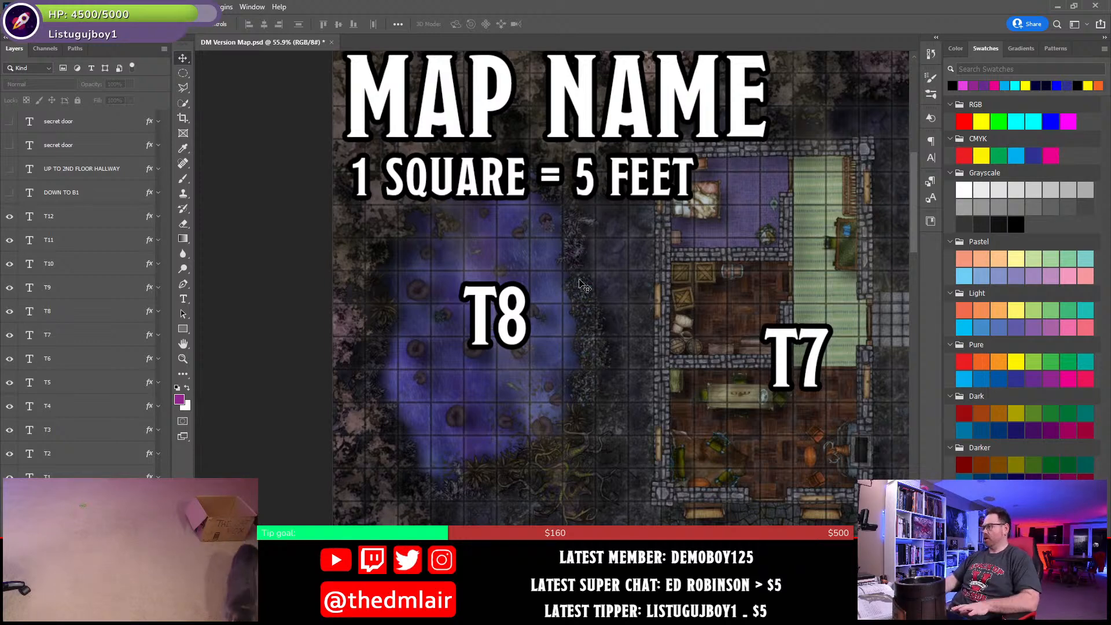
- Replace the placeholder map title with "HIGGIN'S SPOKE" and save the map file
{"action": "scroll", "coordinate": [582, 284], "scroll_direction": "up", "scroll_amount": 2}
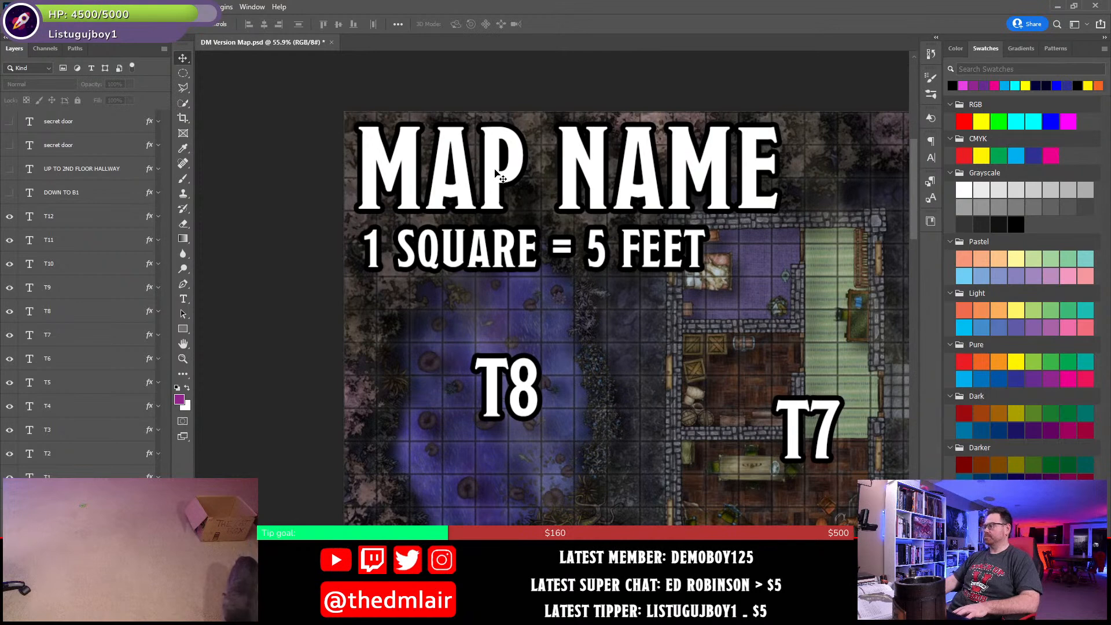
{"action": "double_click", "coordinate": [497, 173]}
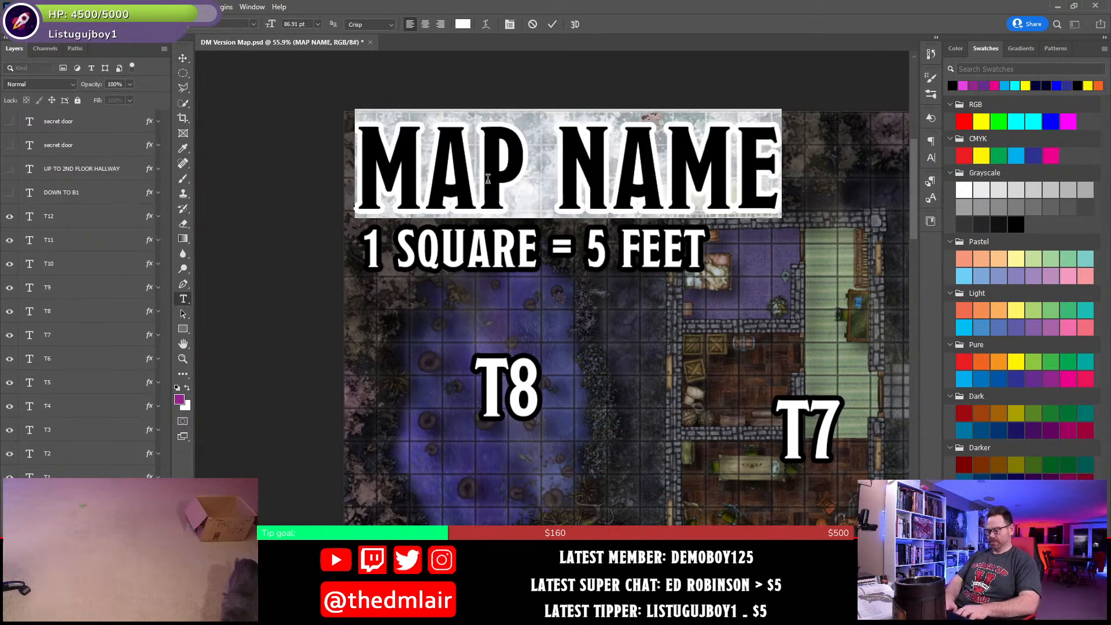
{"action": "type", "text": "HIGGIN"}
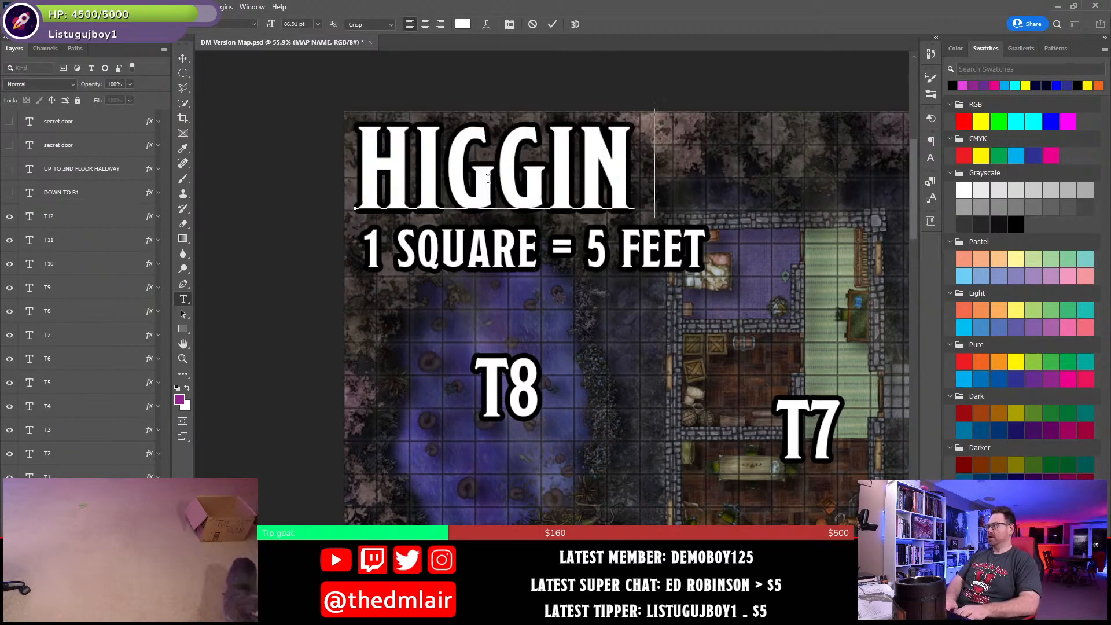
{"action": "type", "text": "'S SPOK"}
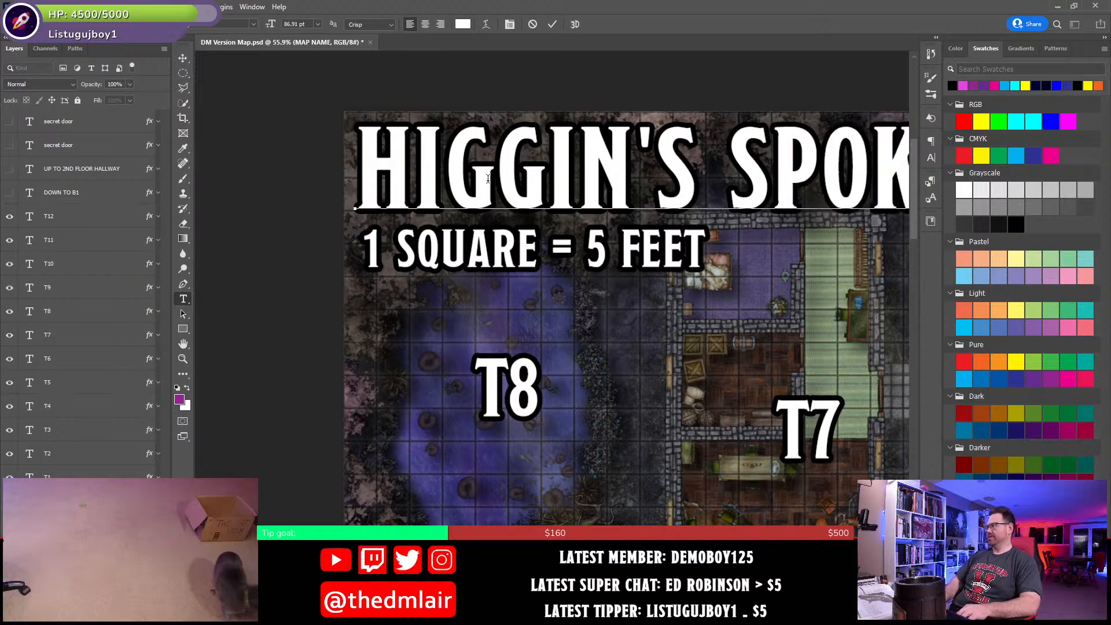
{"action": "type", "text": "E"}
{"action": "left_click", "coordinate": [183, 58]}
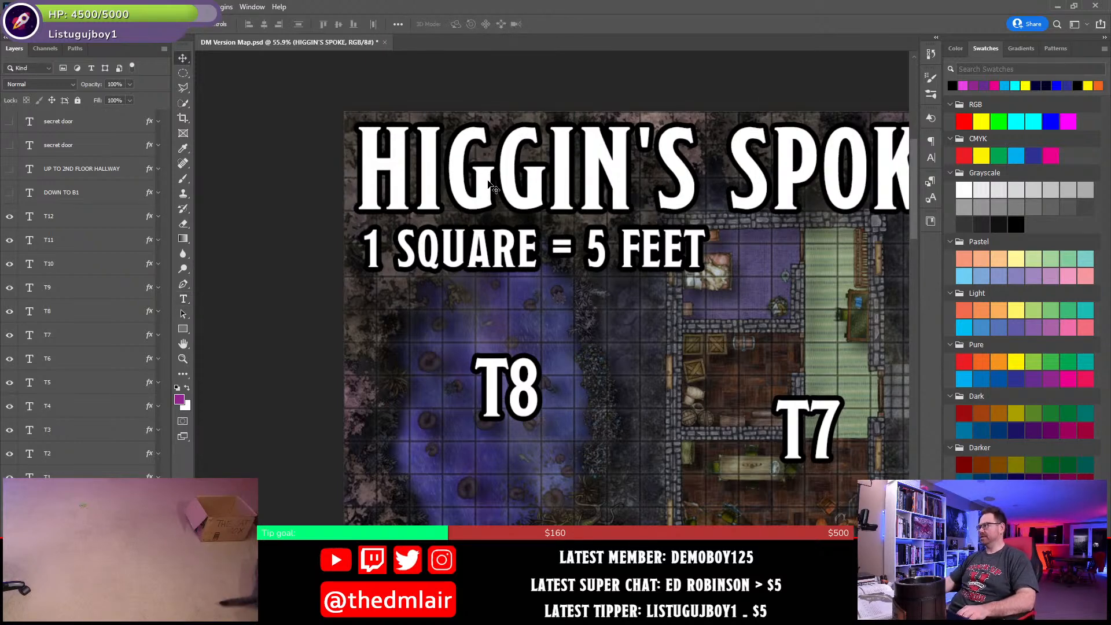
{"action": "scroll", "coordinate": [416, 365], "scroll_direction": "down", "scroll_amount": 2}
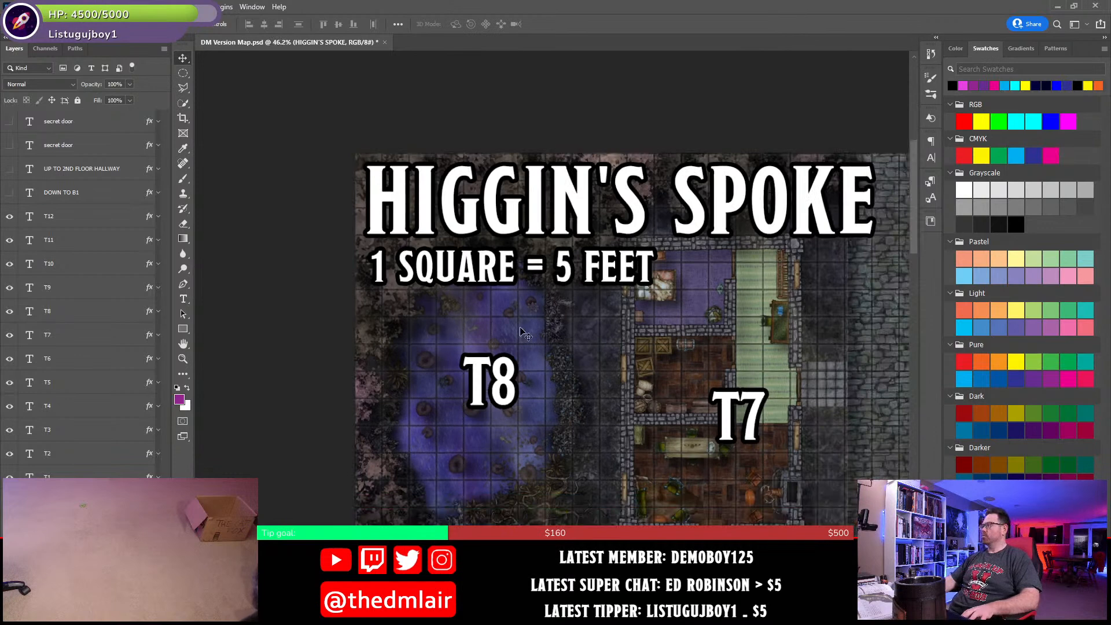
{"action": "left_click", "coordinate": [547, 339]}
{"action": "key", "text": "ctrl+s"}
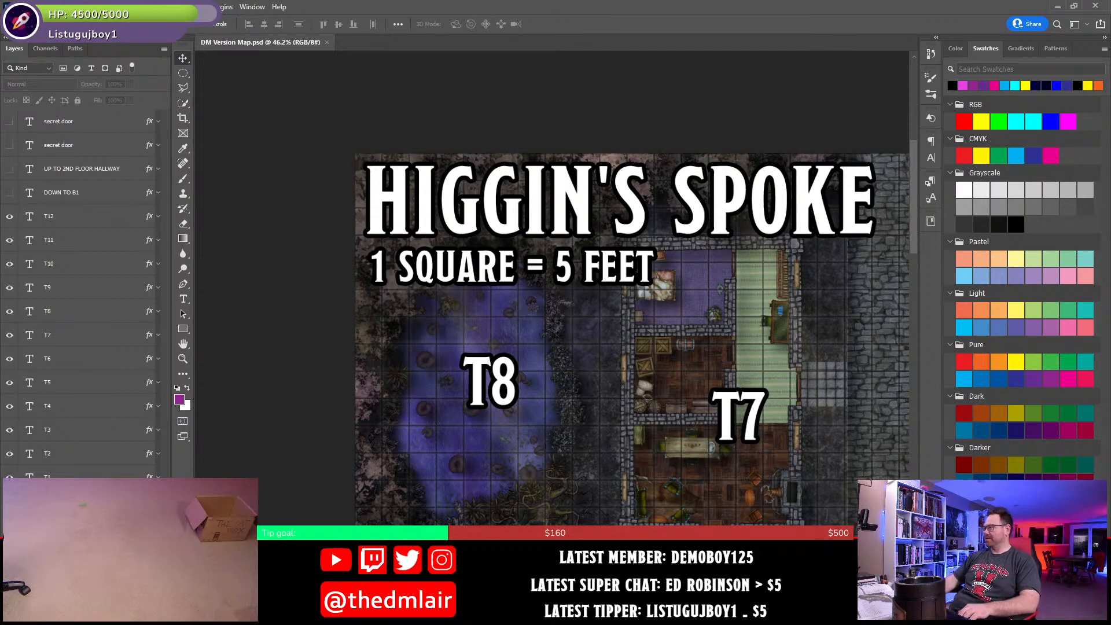
- Switch back to the Word document and start a bullet under T8 with "Due to magical eminations from the fey plane,"
{"action": "key", "text": "alt+Tab"}
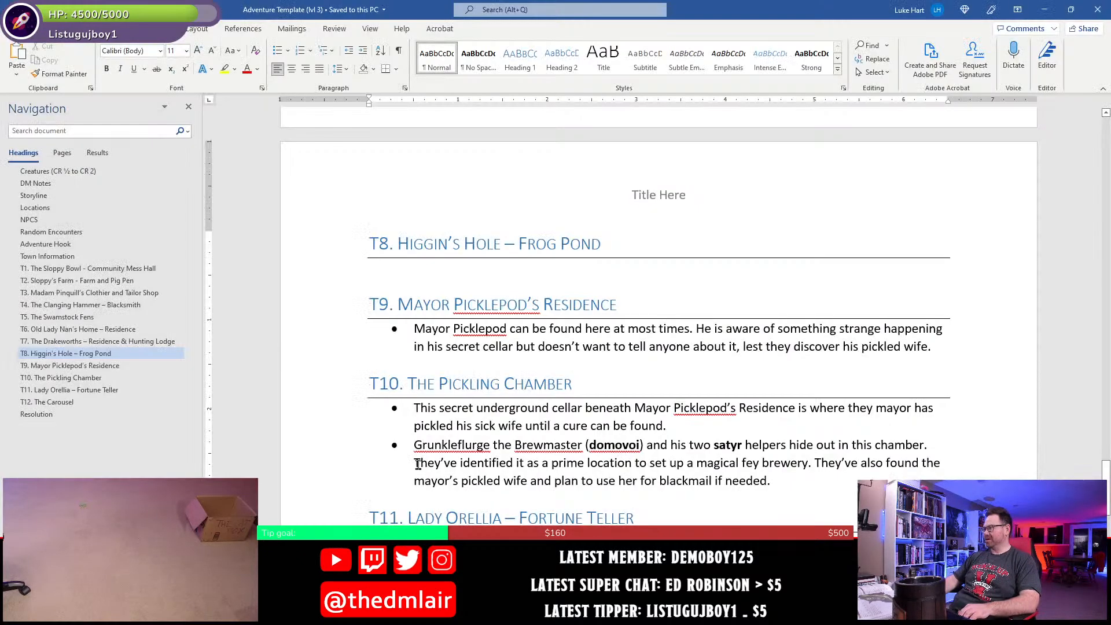
{"action": "scroll", "coordinate": [449, 420], "scroll_direction": "up", "scroll_amount": 2}
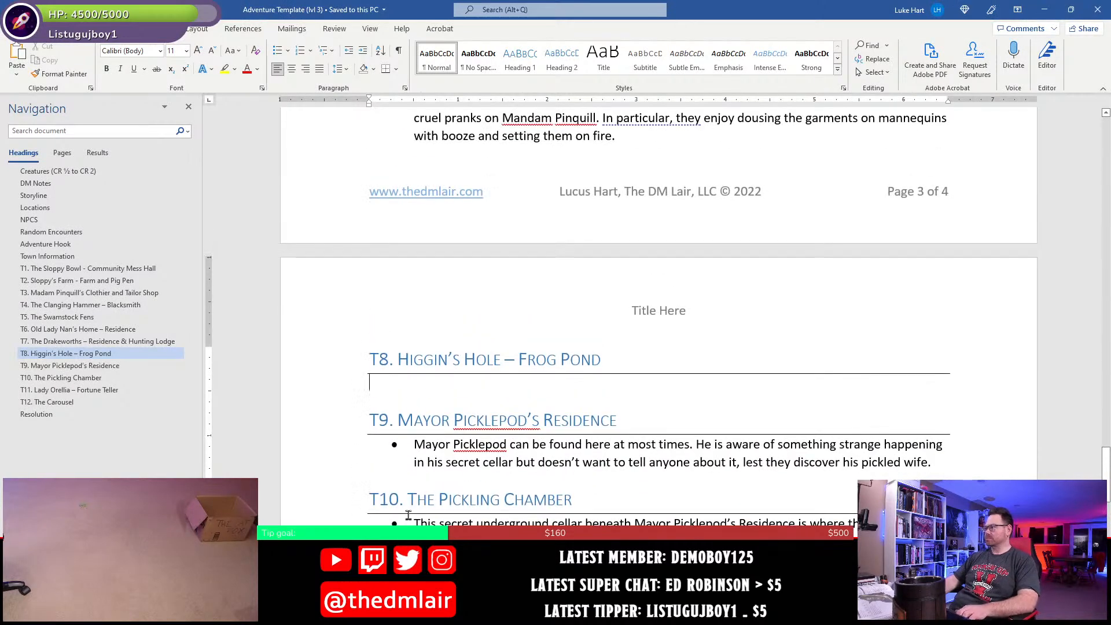
{"action": "type", "text": "* "}
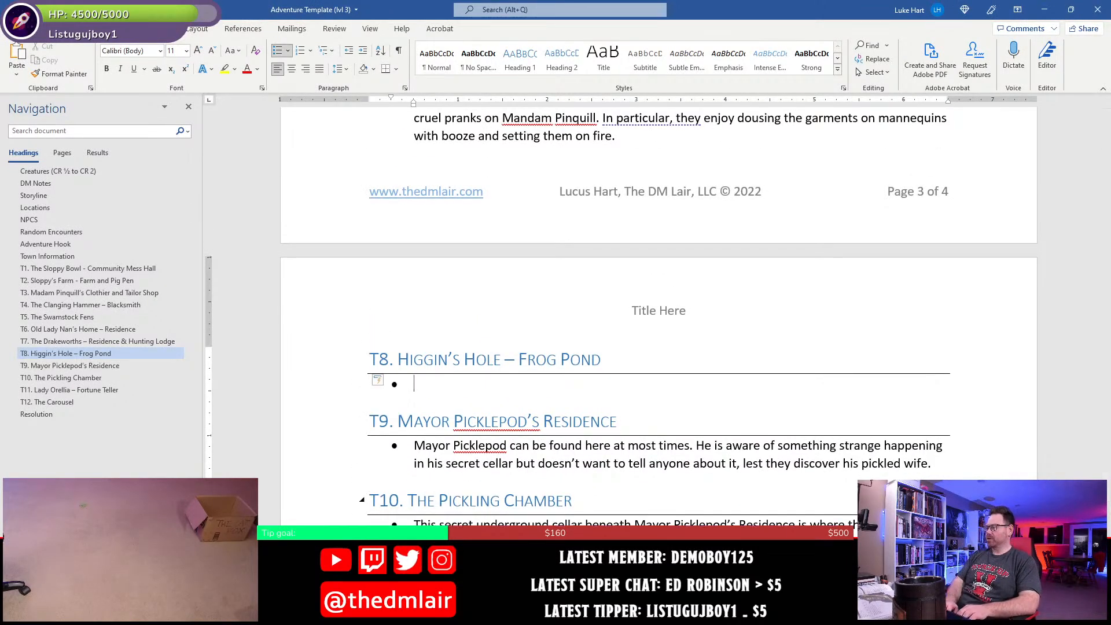
{"action": "type", "text": "Due to "}
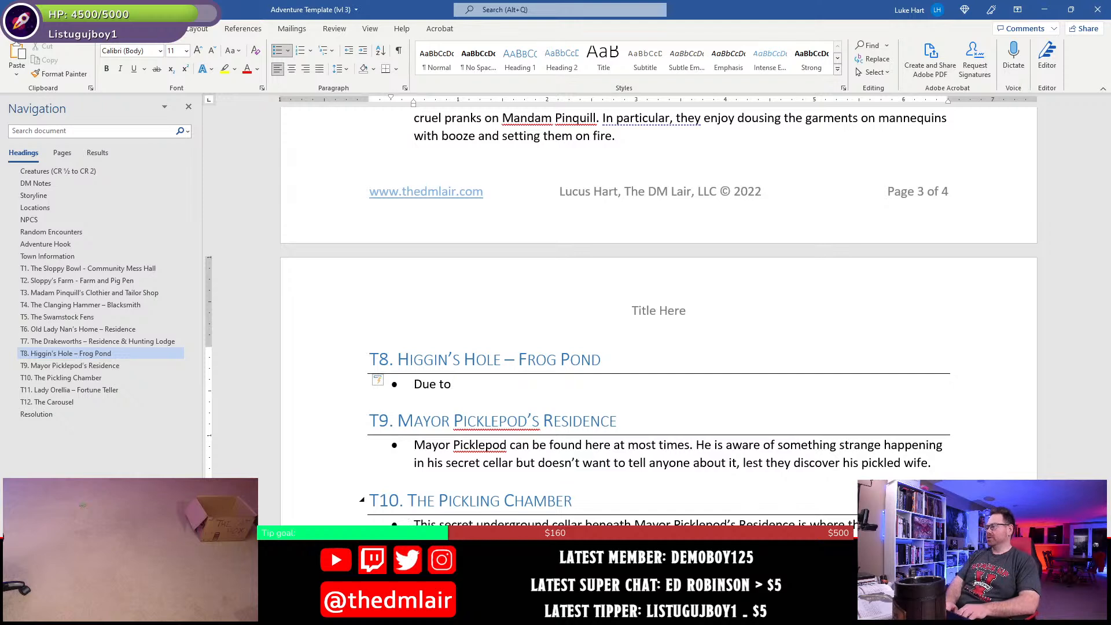
{"action": "type", "text": "magical e"}
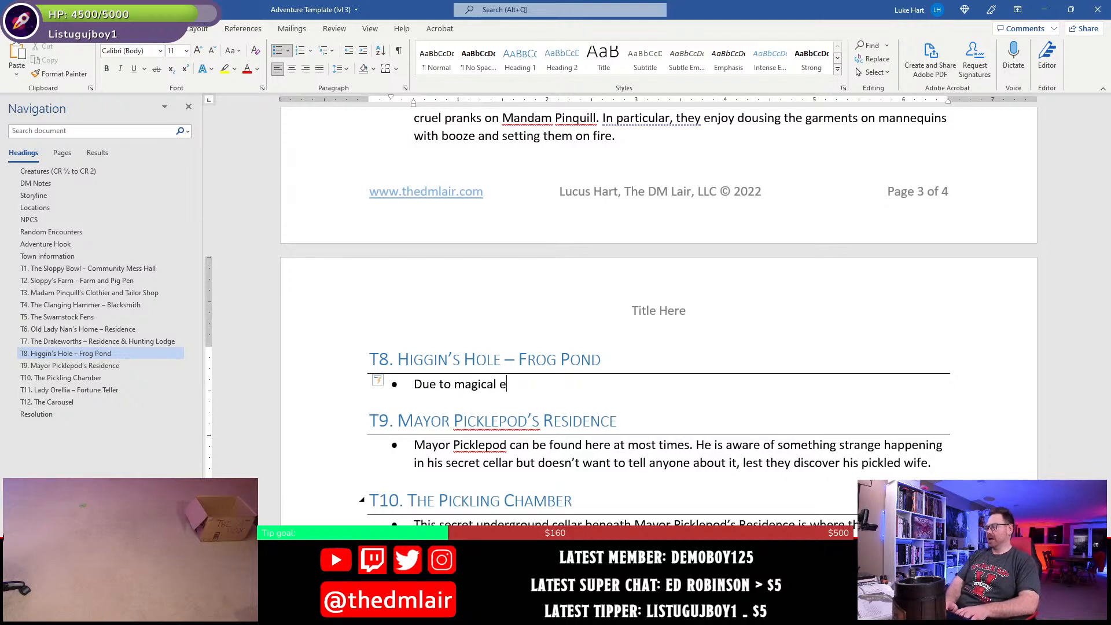
{"action": "type", "text": "minations from t"}
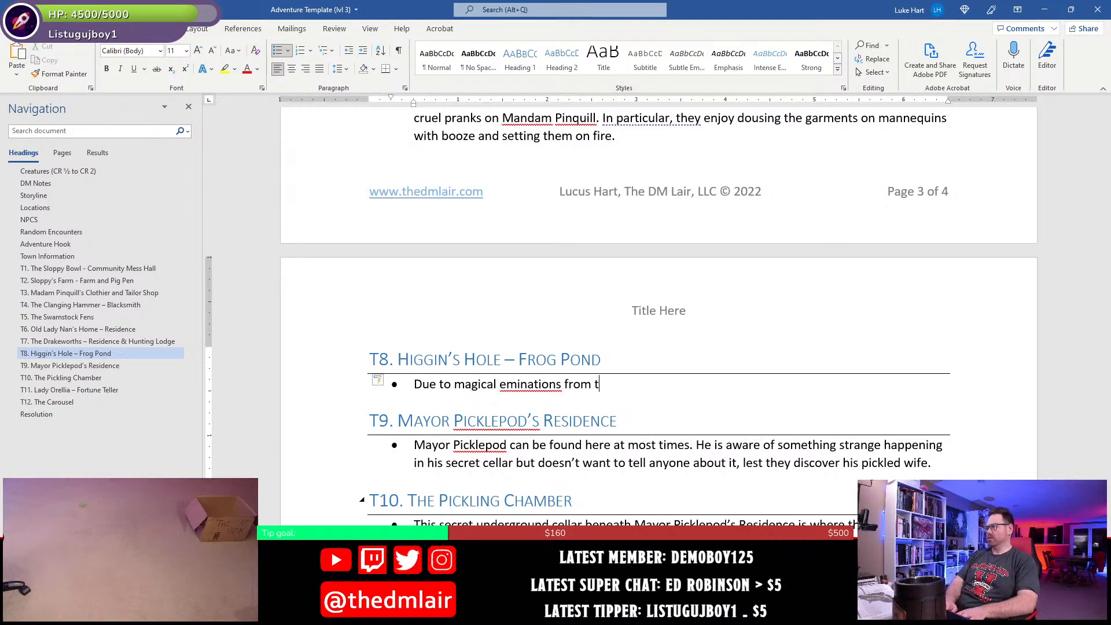
{"action": "type", "text": "he fey p lane"}
{"action": "key", "text": "BackSpace"}
{"action": "key", "text": "BackSpace"}
{"action": "key", "text": "BackSpace"}
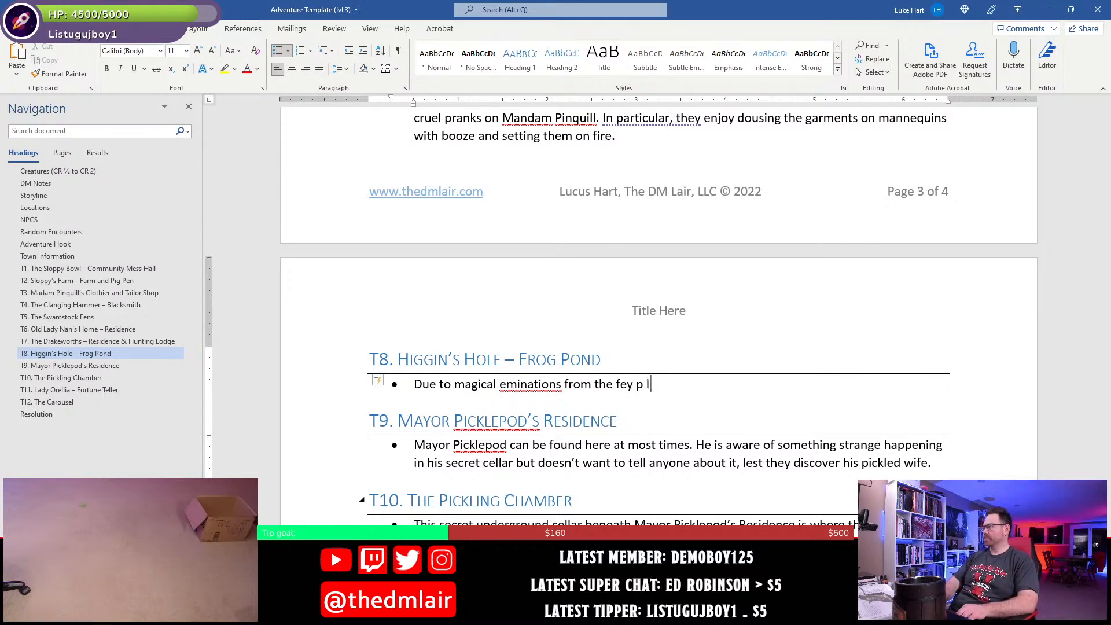
{"action": "type", "text": ";am"}
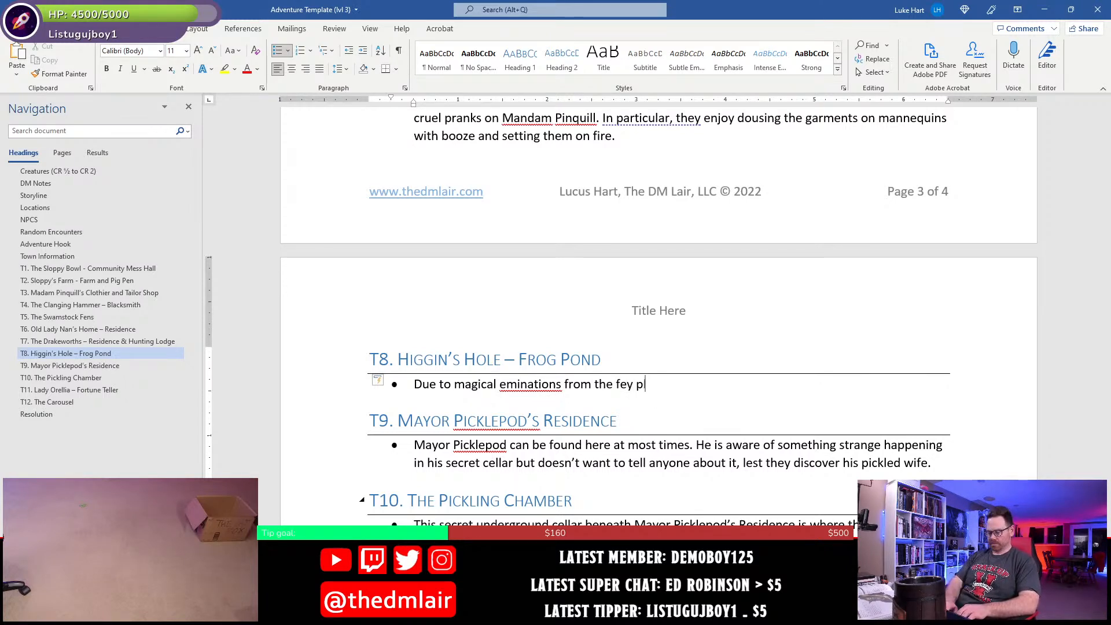
{"action": "type", "text": "ane,"}
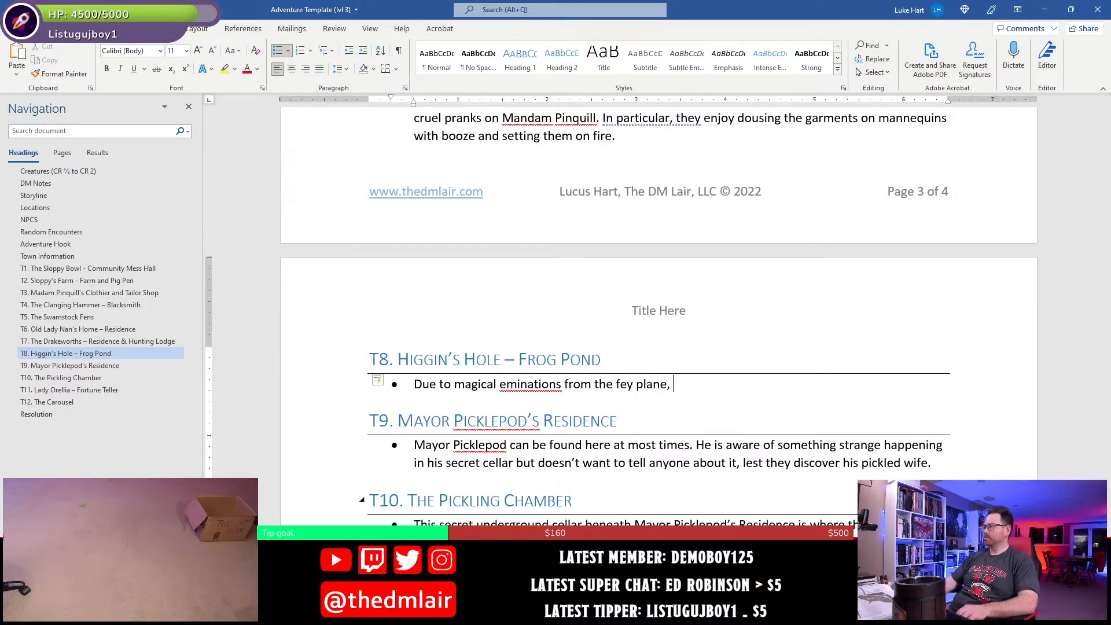
- Correct the misspelled "eminations" to "emanations" in the T8 bullet using the spelling suggestion
{"action": "left_click", "coordinate": [531, 388]}
{"action": "right_click", "coordinate": [532, 388]}
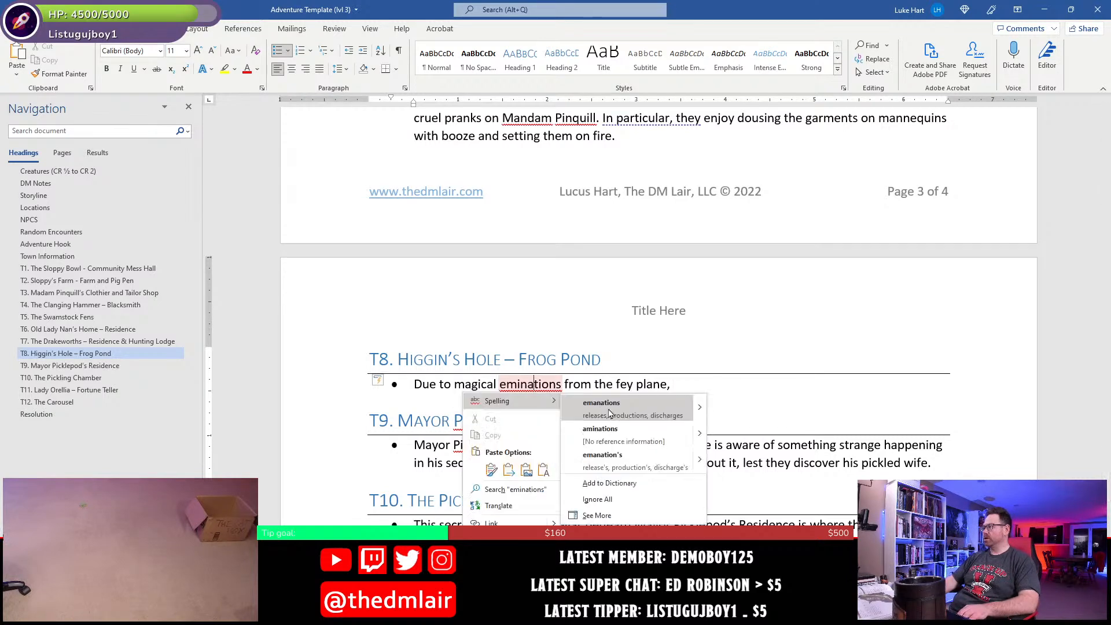
{"action": "left_click", "coordinate": [652, 411]}
- Continue the T8 bullet after "fey plane," with "several of the frogs that live in this pond have become"
{"action": "left_click", "coordinate": [694, 385]}
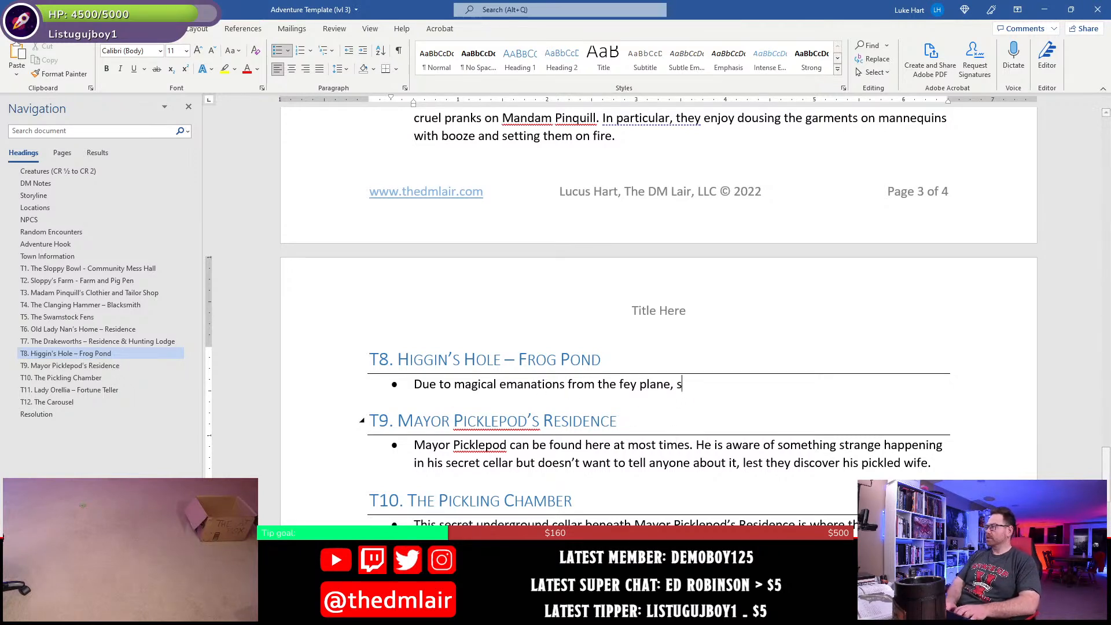
{"action": "type", "text": "several of the fro"}
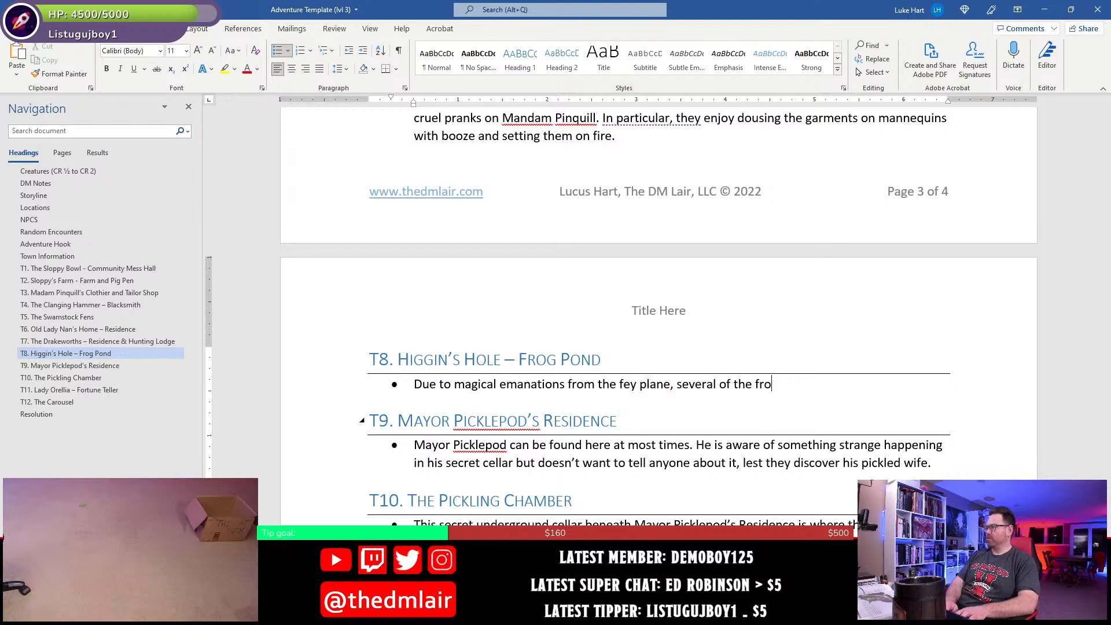
{"action": "type", "text": "gs that live in"}
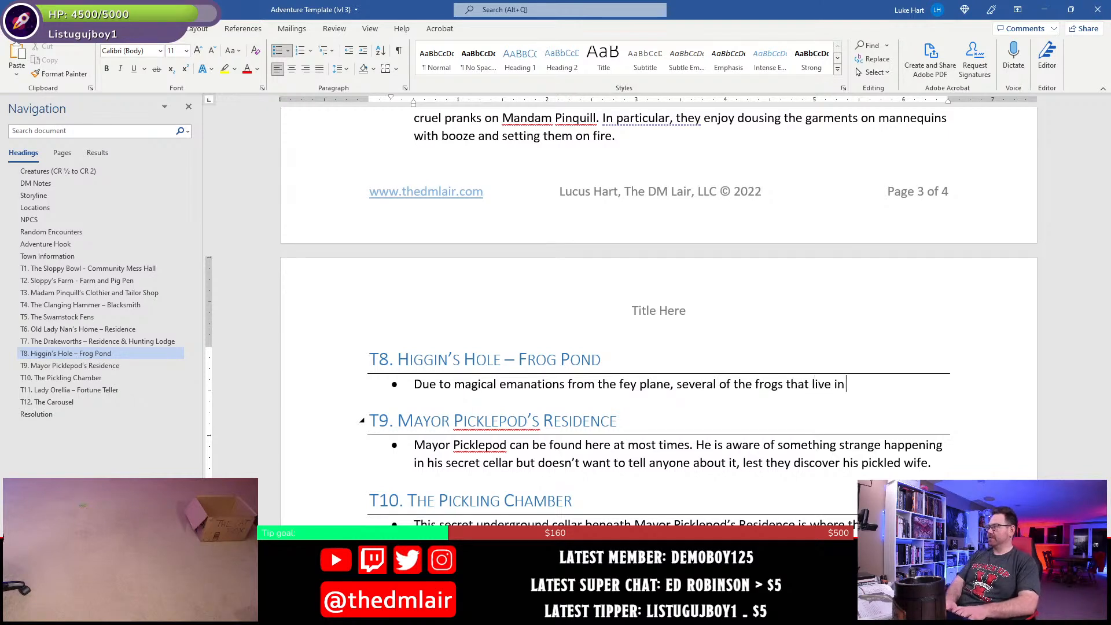
{"action": "type", "text": " this poond"}
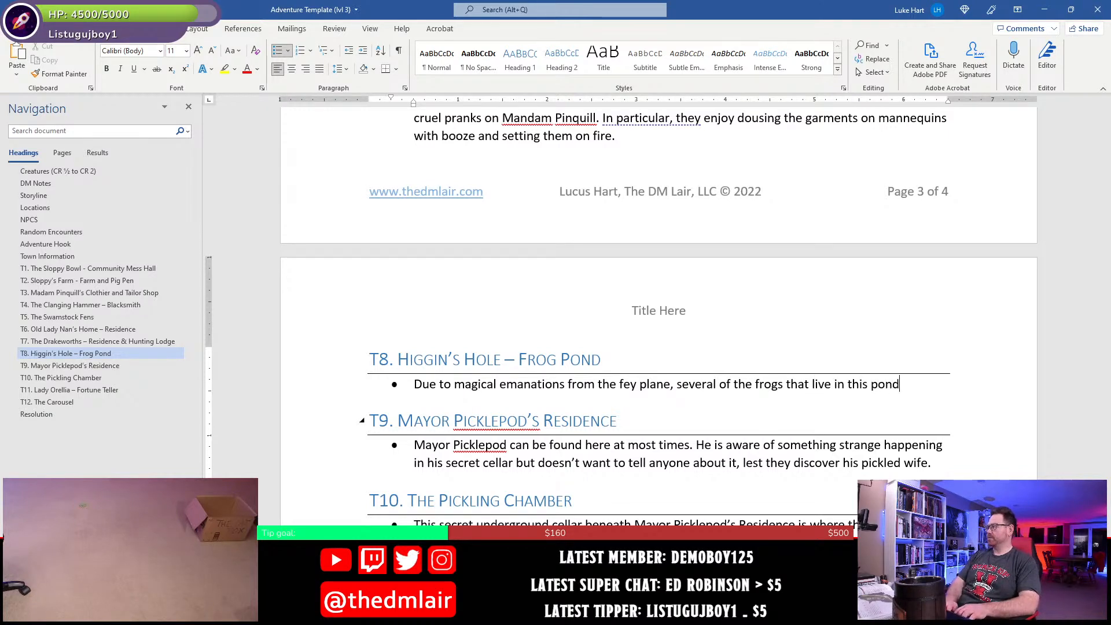
{"action": "type", "text": " have become "}
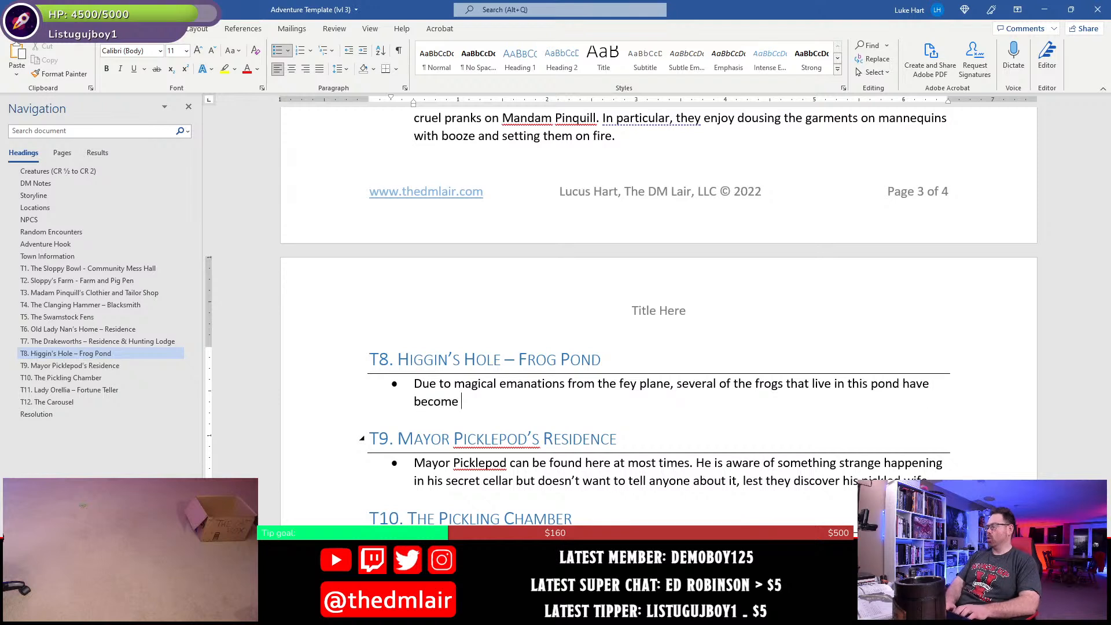
{"action": "type", "text": "ak"}
- Finish the first sentence of the T8 bullet with "awakened and can speak Common."
{"action": "key", "text": "BackSpace"}
{"action": "type", "text": "waken"}
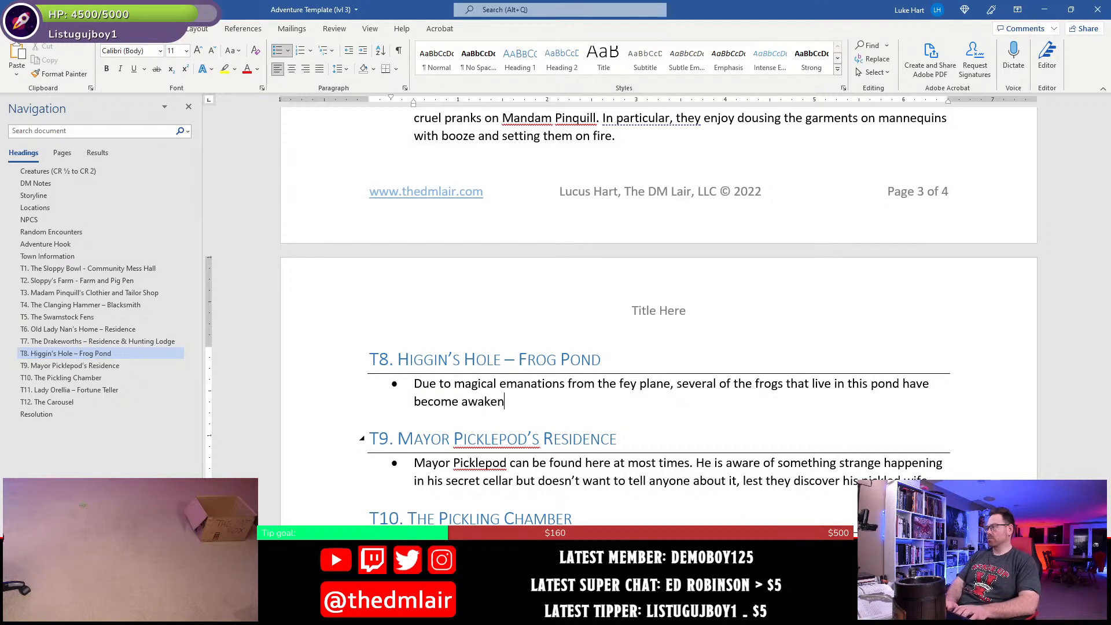
{"action": "type", "text": "ed with "}
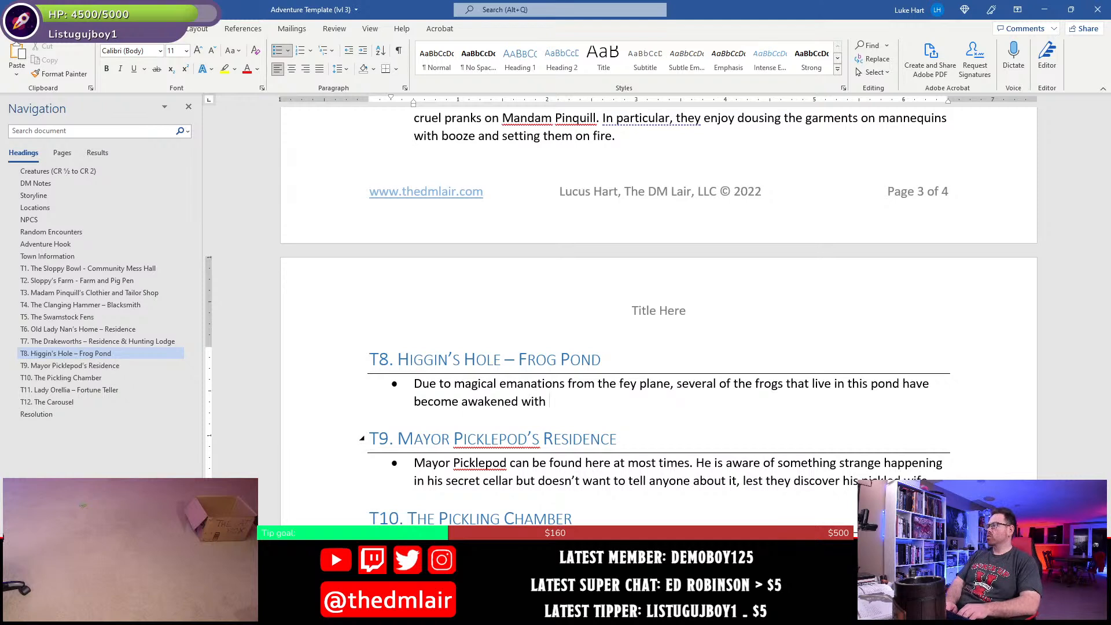
{"action": "type", "text": "an"}
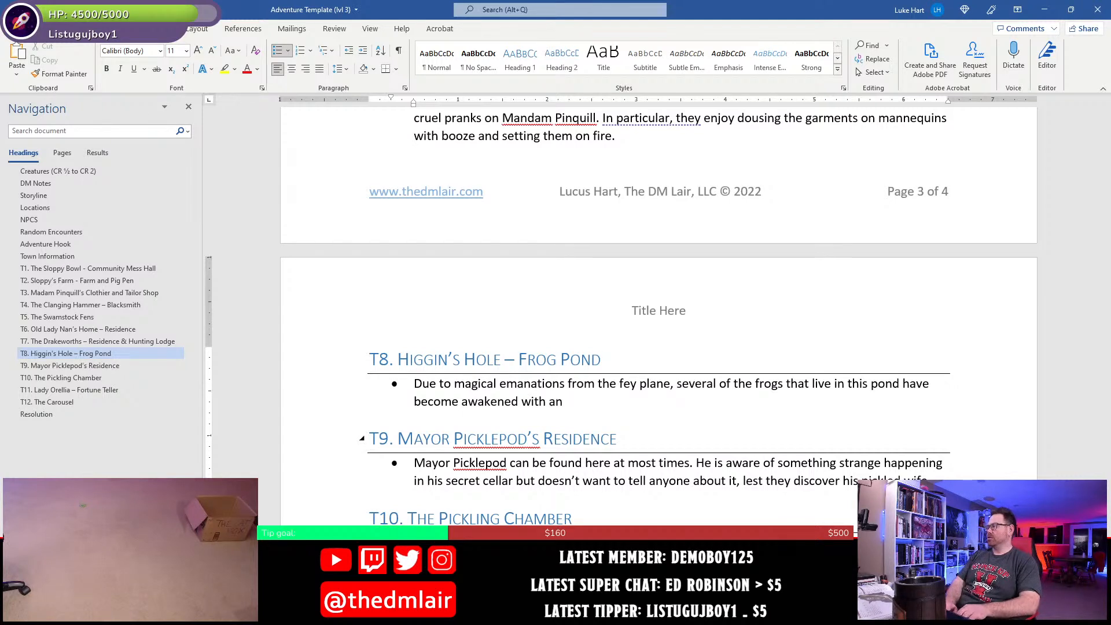
{"action": "key", "text": "BackSpace"}
{"action": "key", "text": "BackSpace"}
{"action": "key", "text": "BackSpace"}
{"action": "key", "text": "BackSpace"}
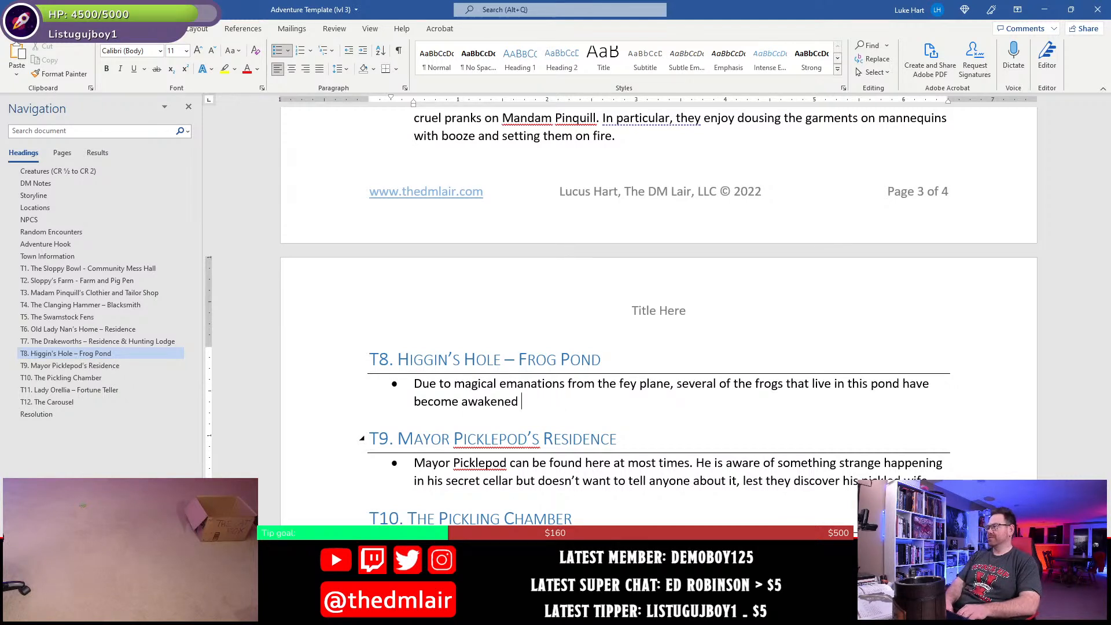
{"action": "type", "text": "and can speak Common."}
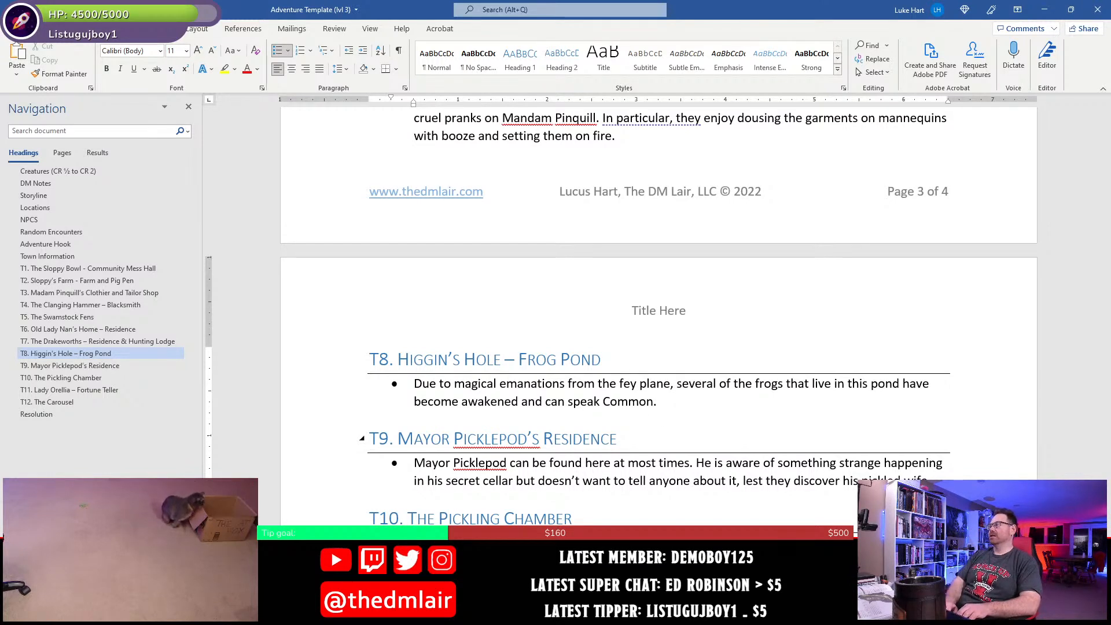
- Start a second sentence in the T8 bullet with "Seemingly infested with the same mischievous nature of"
{"action": "type", "text": "Seeminly"}
{"action": "key", "text": "BackSpace"}
{"action": "key", "text": "BackSpace"}
{"action": "type", "text": "gl"}
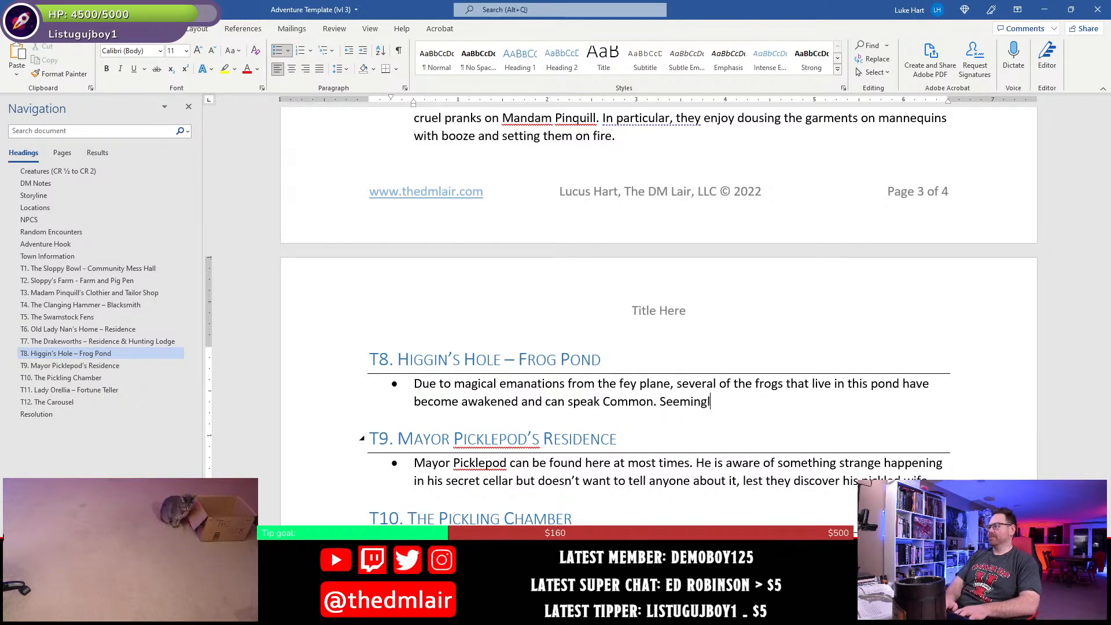
{"action": "type", "text": "y infested with the"}
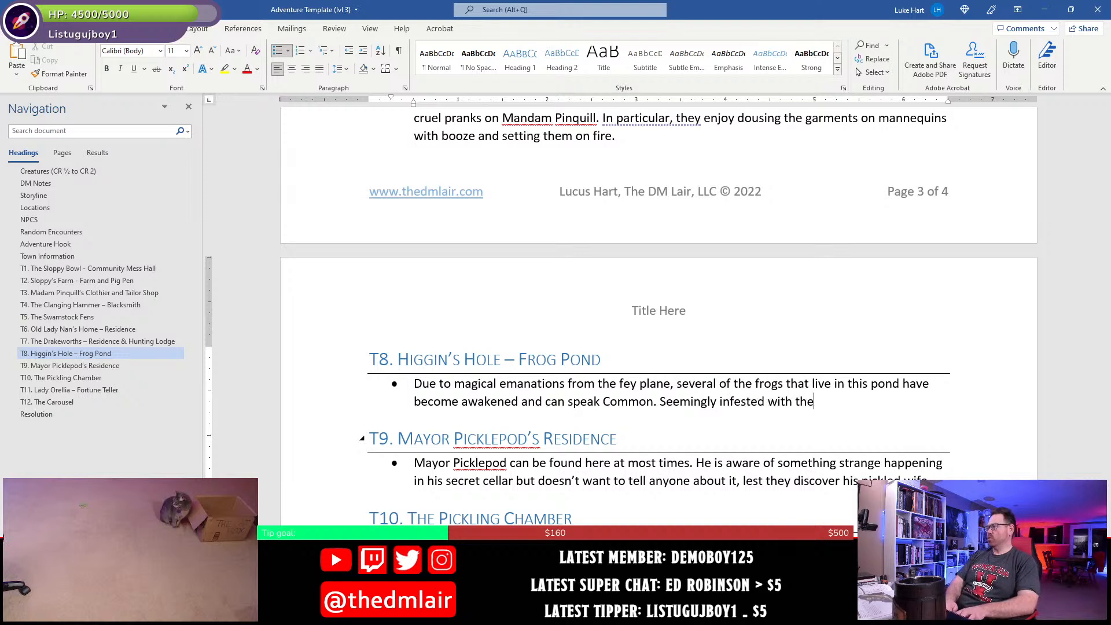
{"action": "type", "text": " same mischievous naure"}
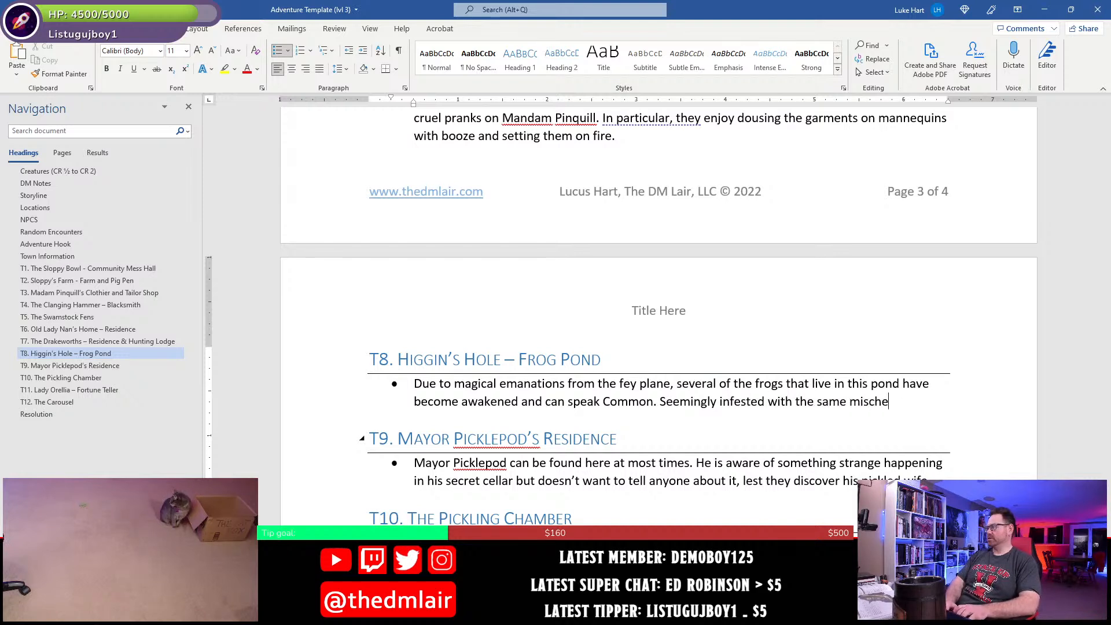
{"action": "key", "text": "BackSpace"}
{"action": "key", "text": "BackSpace"}
{"action": "key", "text": "BackSpace"}
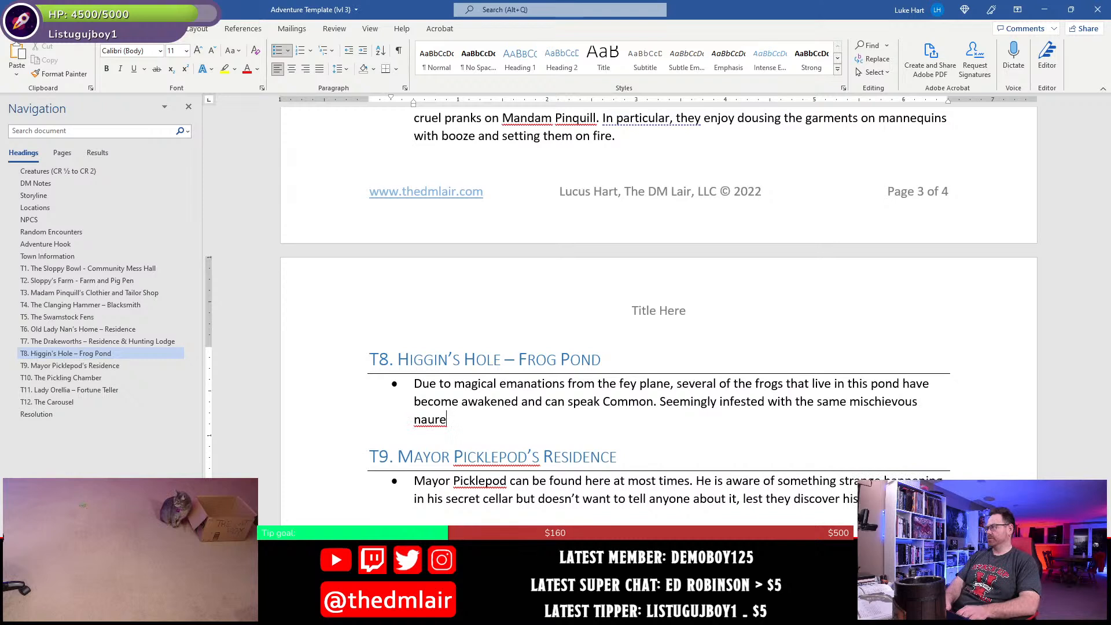
{"action": "type", "text": "ture of the o"}
- Continue the T8 sentence with "the other fey creatures in the village, the frogs tell anyone who approaches"
{"action": "type", "text": "ther f"}
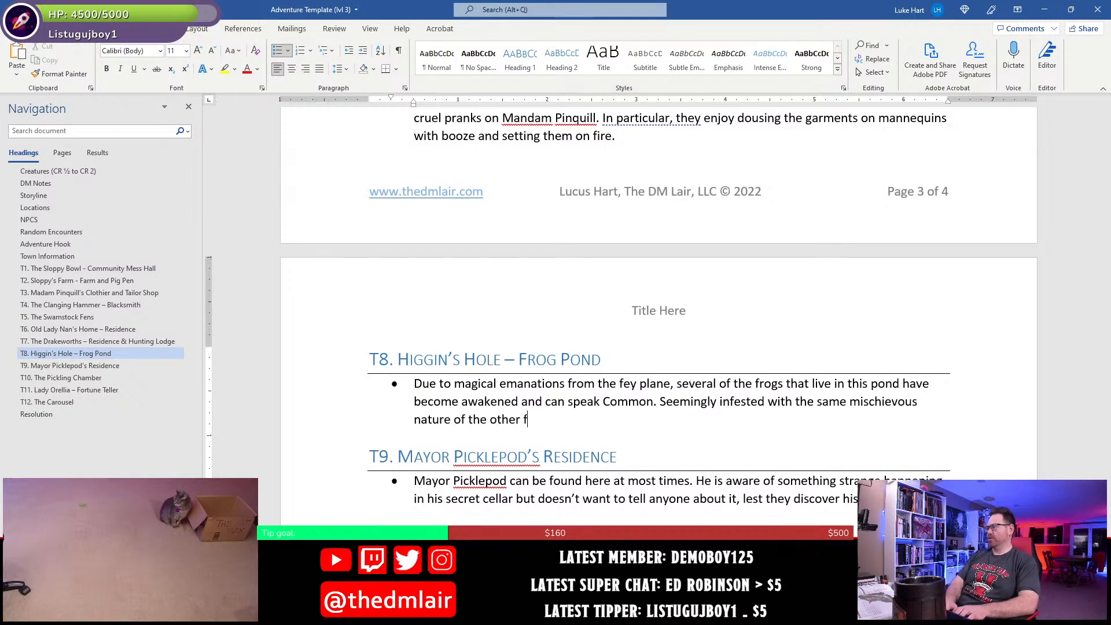
{"action": "type", "text": "ey creatures in the "}
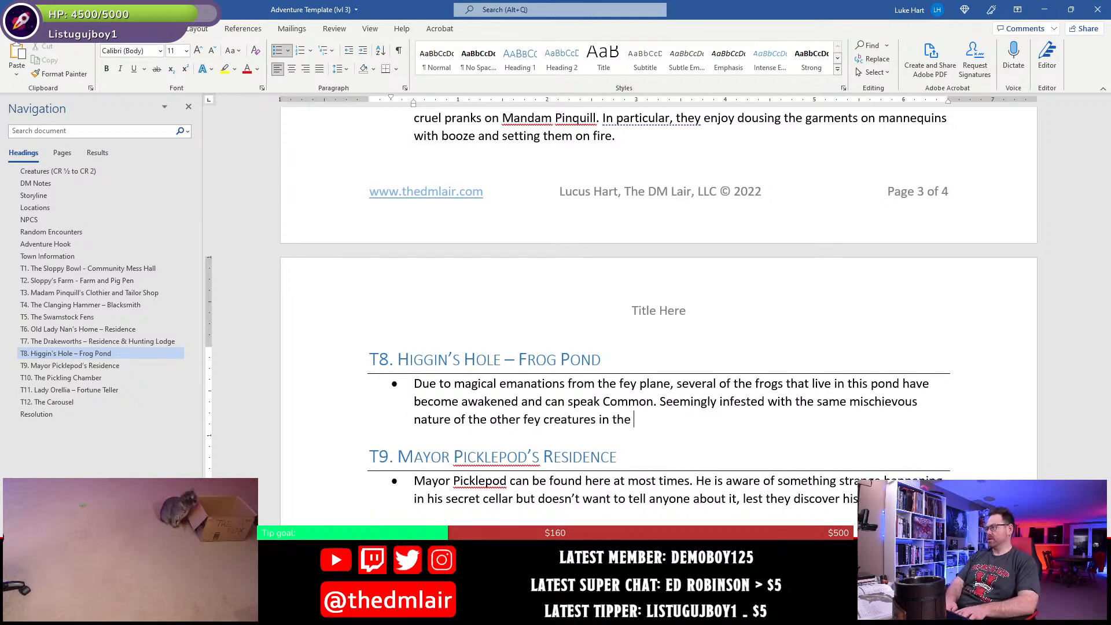
{"action": "type", "text": "village, the f"}
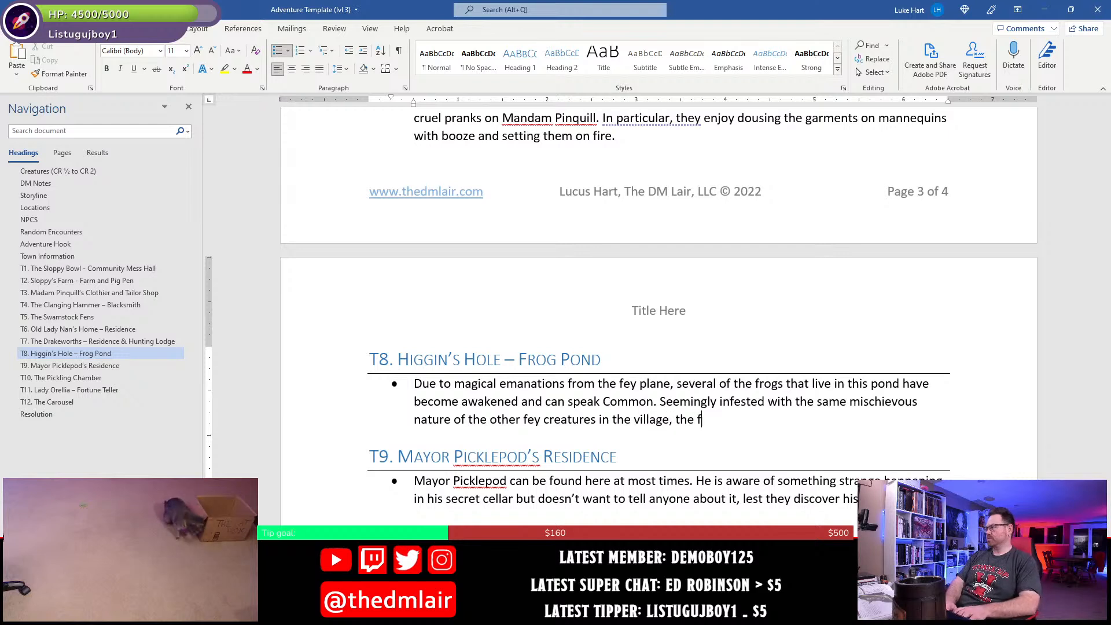
{"action": "type", "text": "rogs"}
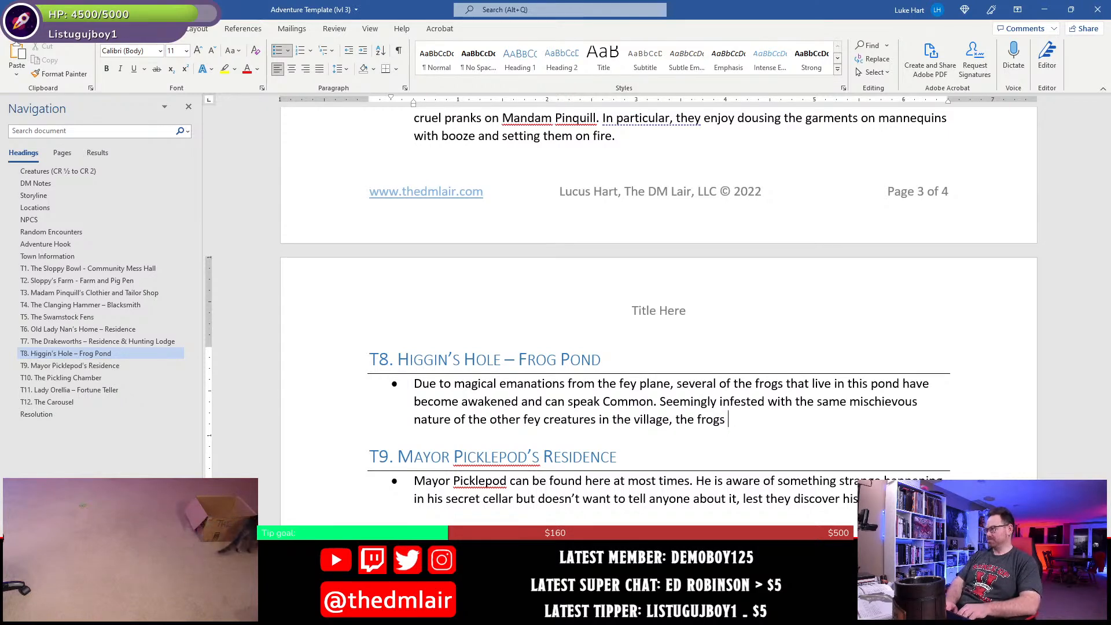
{"action": "type", "text": " tell "}
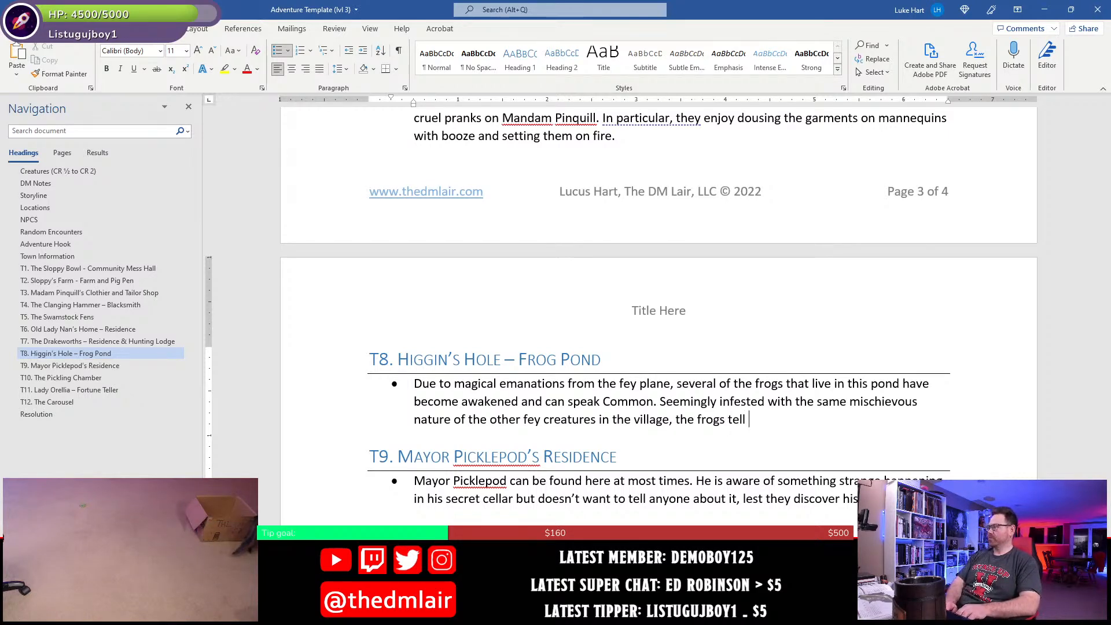
{"action": "type", "text": "any"}
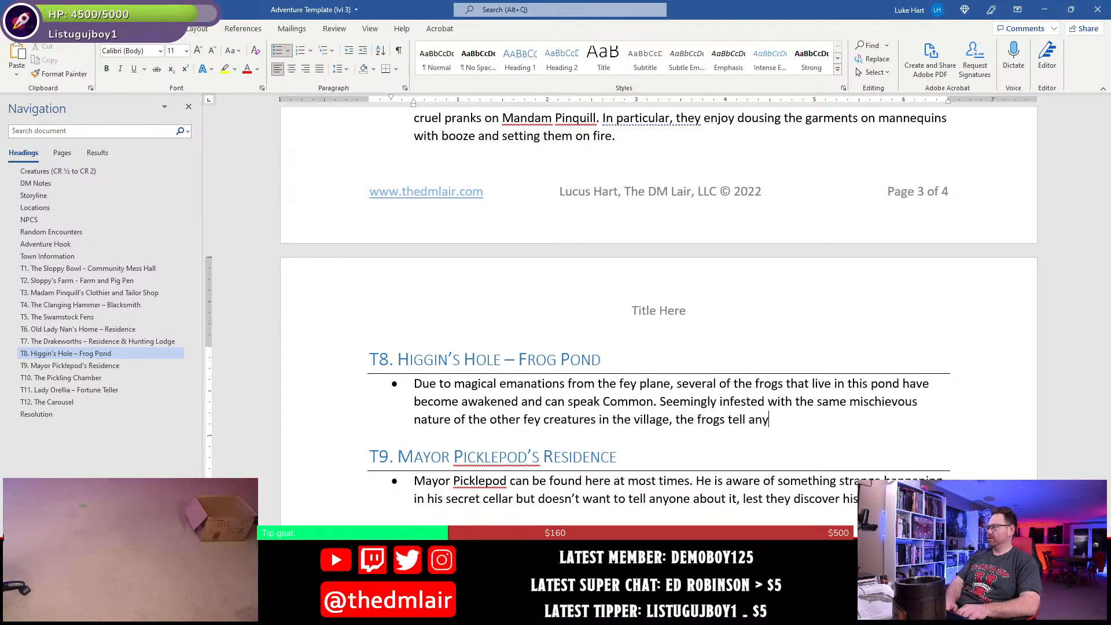
{"action": "type", "text": "one who appr"}
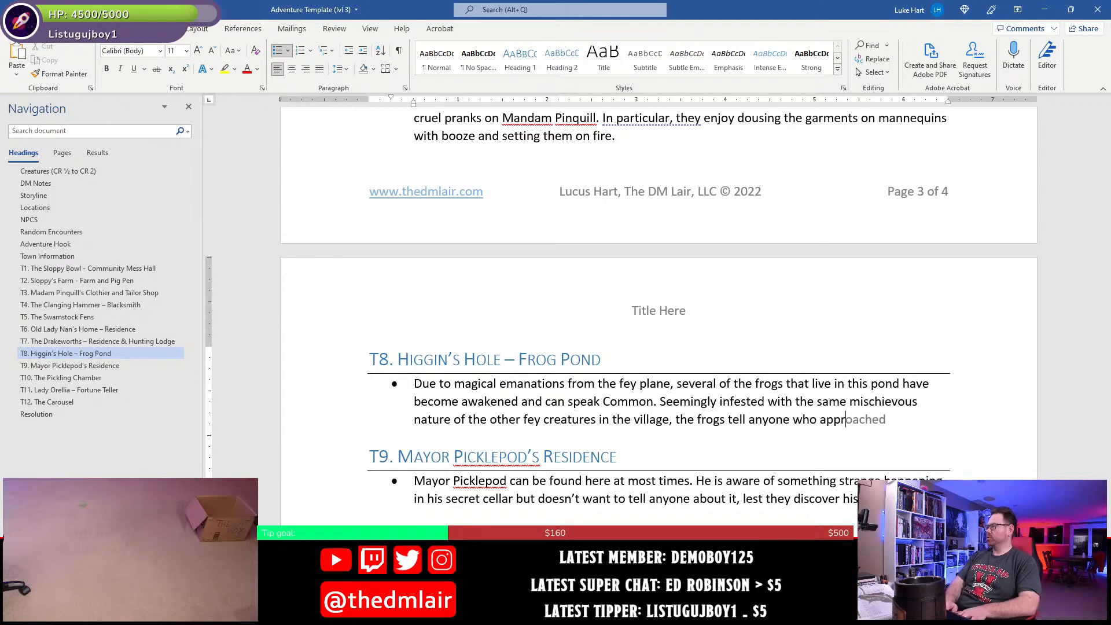
{"action": "type", "text": "oaches that they a"}
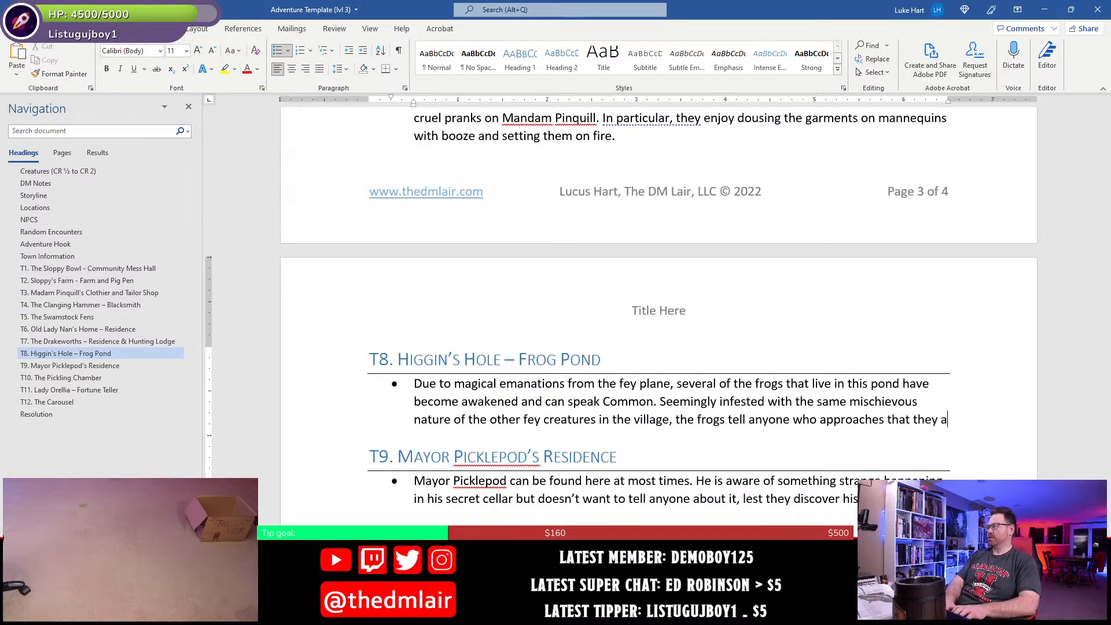
{"action": "type", "text": "re all p"}
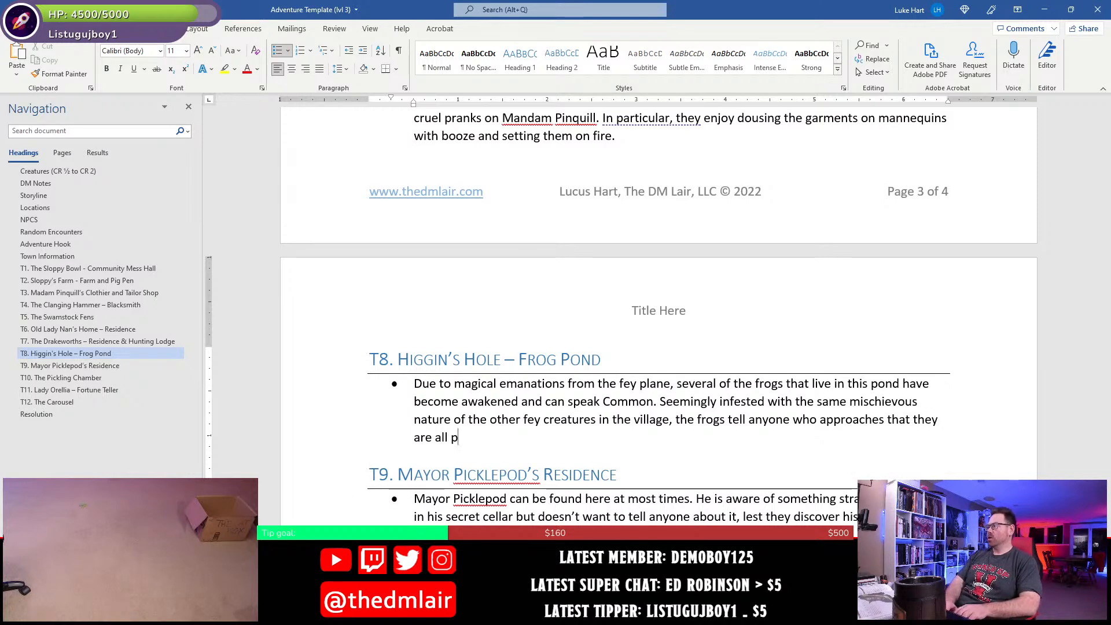
{"action": "type", "text": "rincesses"}
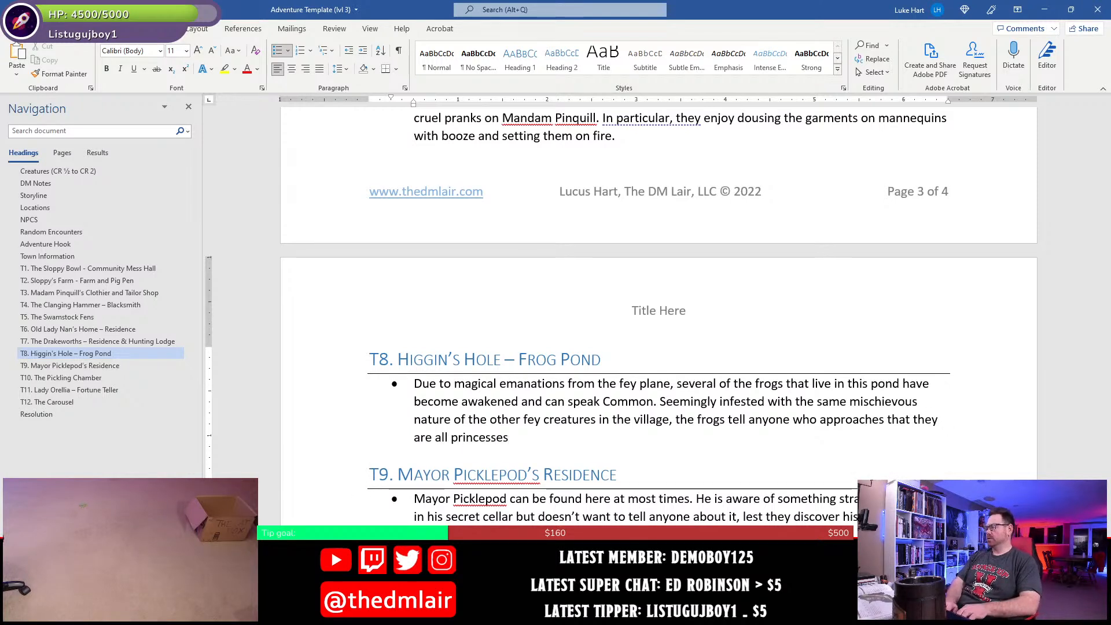
{"action": "type", "text": " t"}
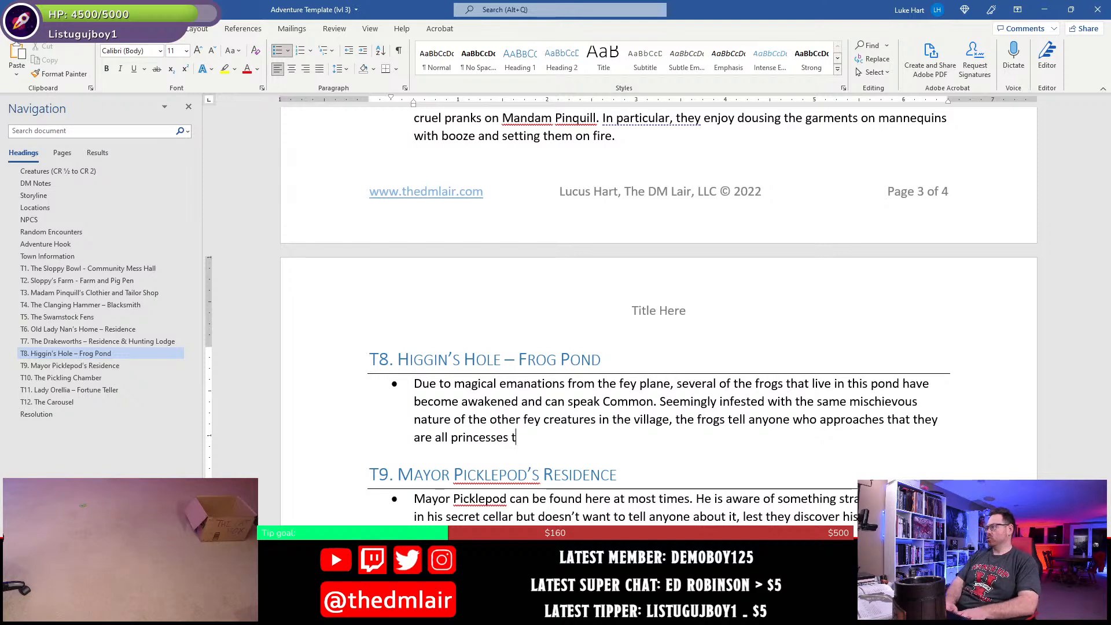
{"action": "type", "text": "ransformed by"}
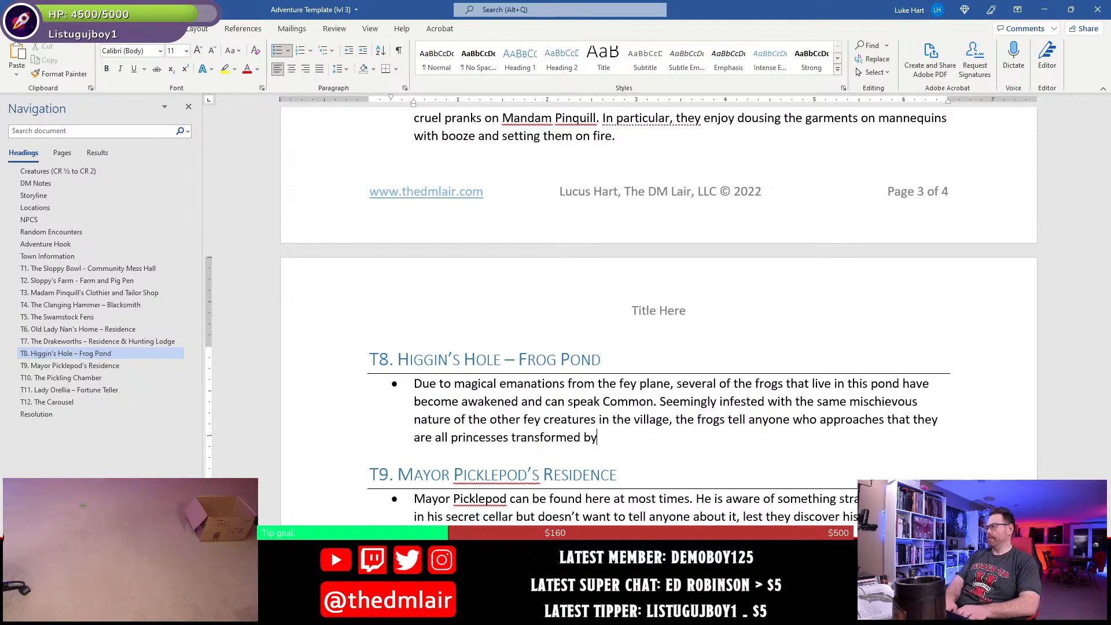
{"action": "type", "text": " witches into fro"}
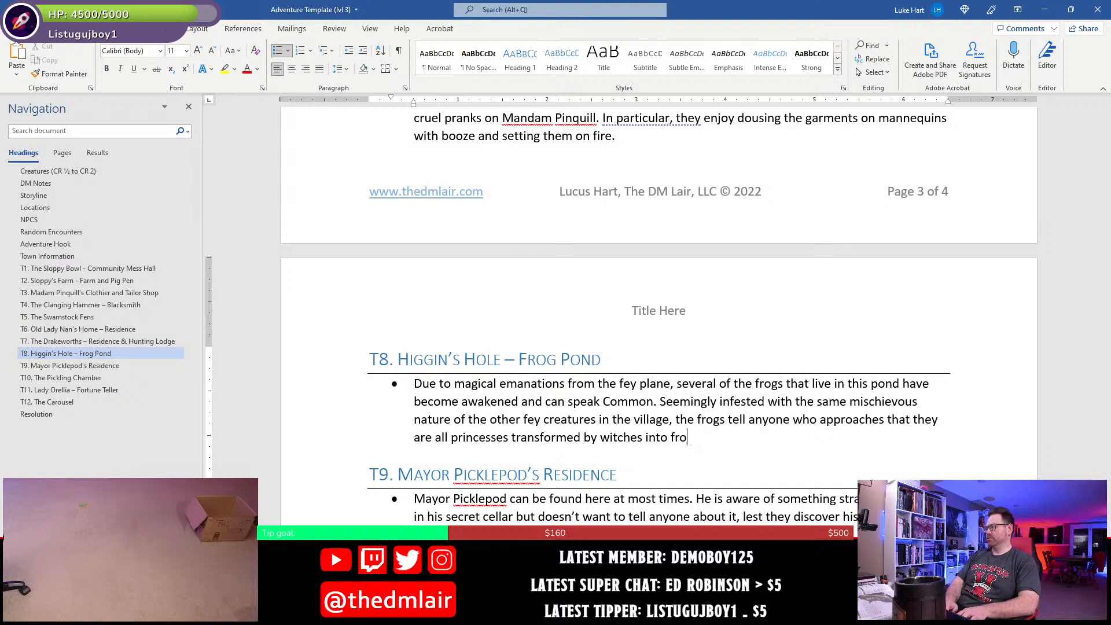
{"action": "type", "text": "gs. "}
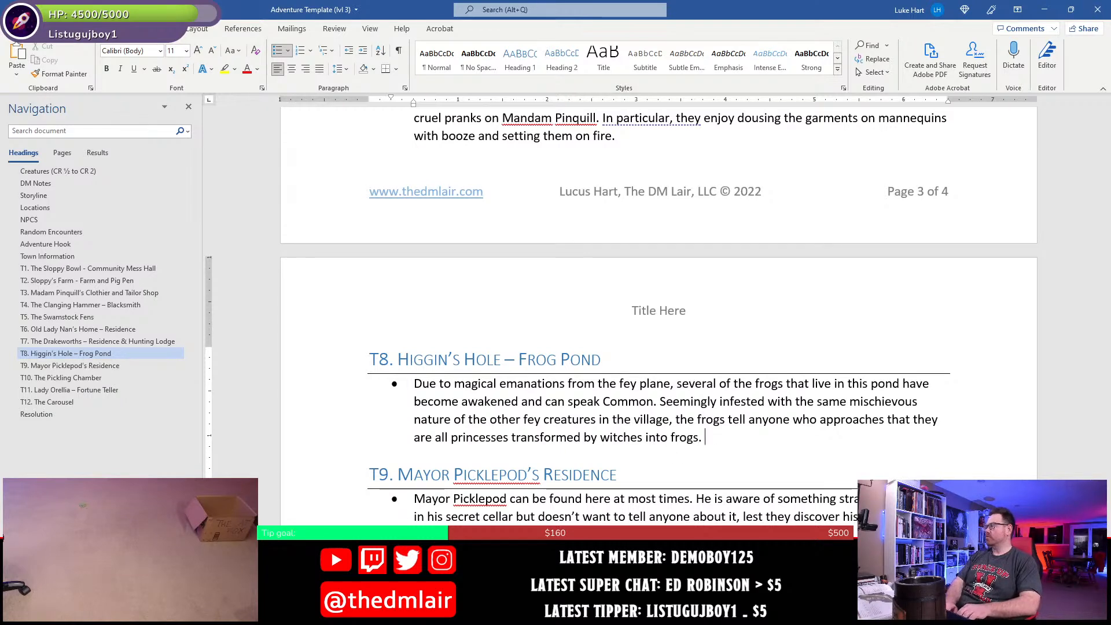
{"action": "type", "text": "I"}
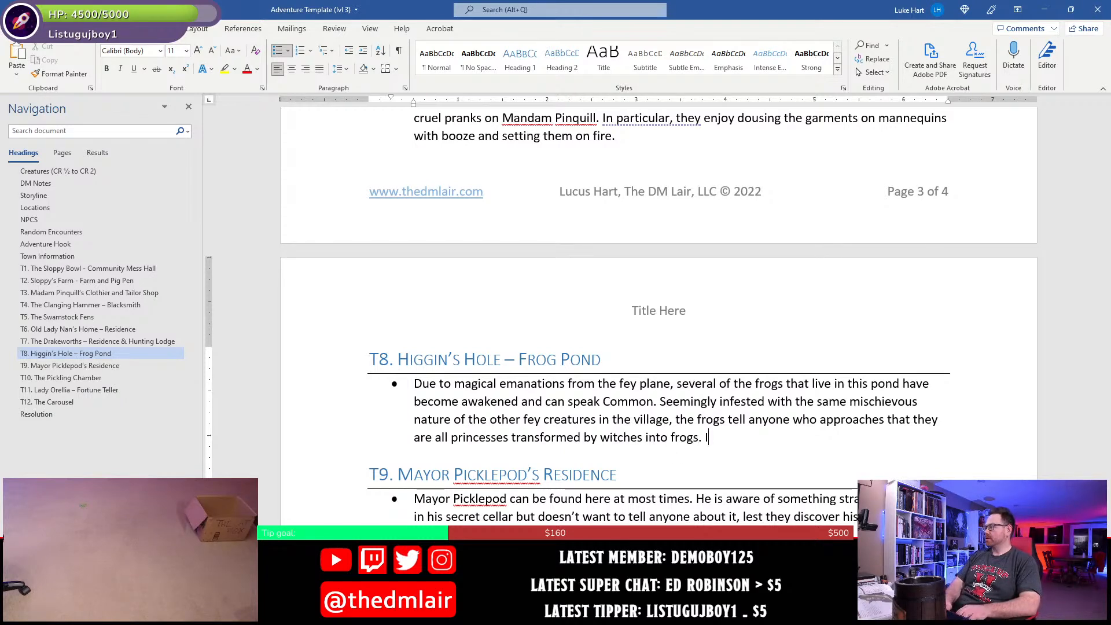
{"action": "key", "text": "BackSpace"}
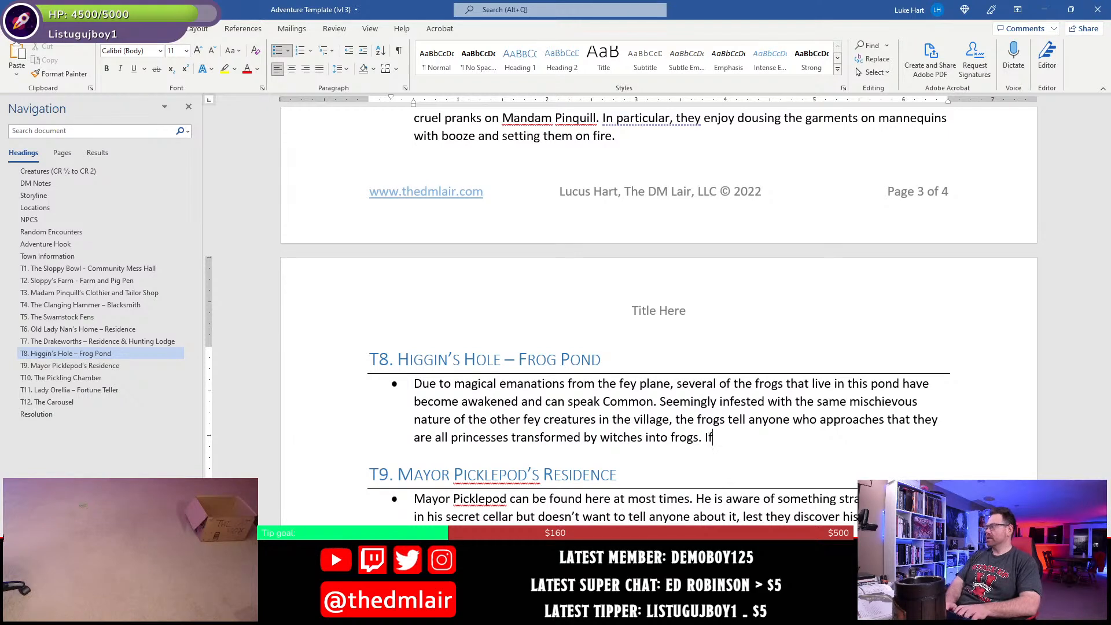
{"action": "type", "text": "If ha"}
{"action": "key", "text": "BackSpace"}
{"action": "key", "text": "BackSpace"}
{"action": "key", "text": "BackSpace"}
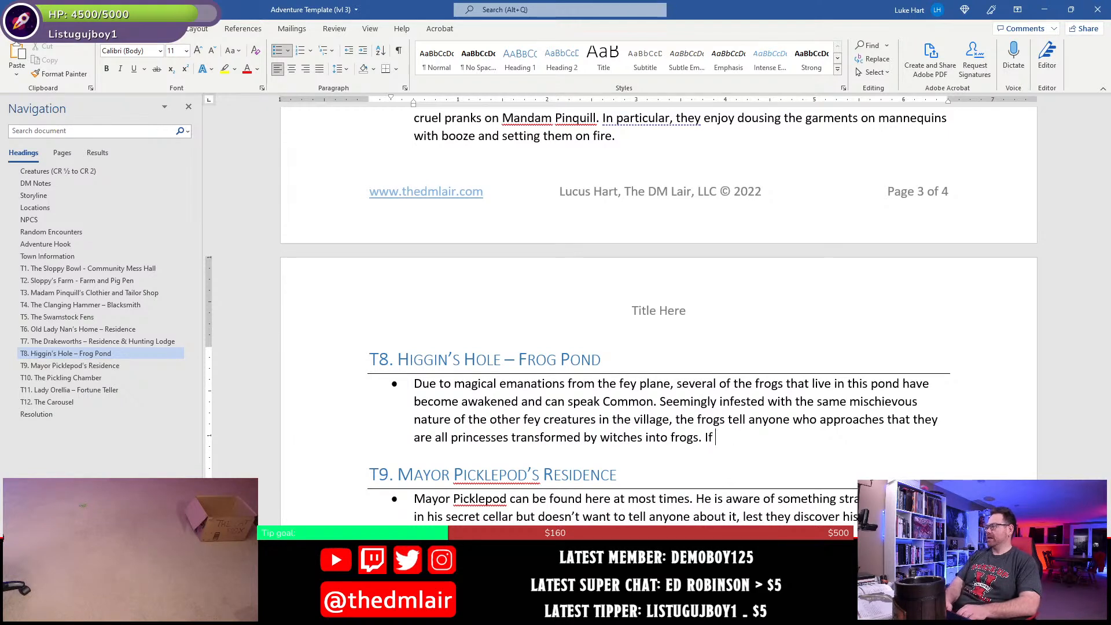
- End the T8 bullet with "They can be transformed back by the kiss of a handsome warriors." and save the document
{"action": "type", "text": "They can be "}
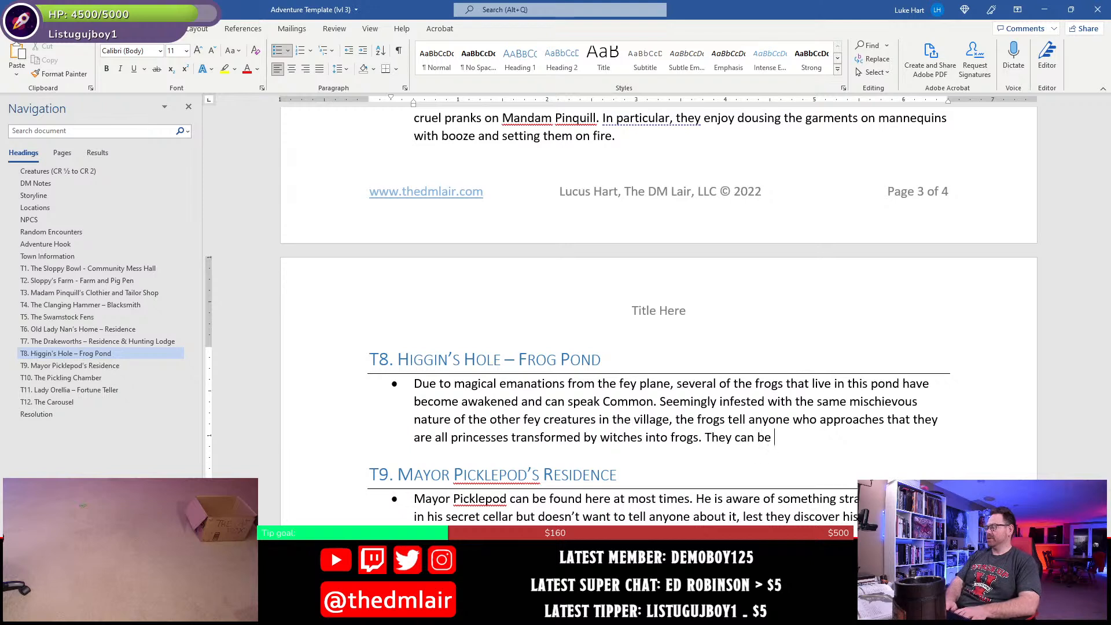
{"action": "type", "text": "transformed back "}
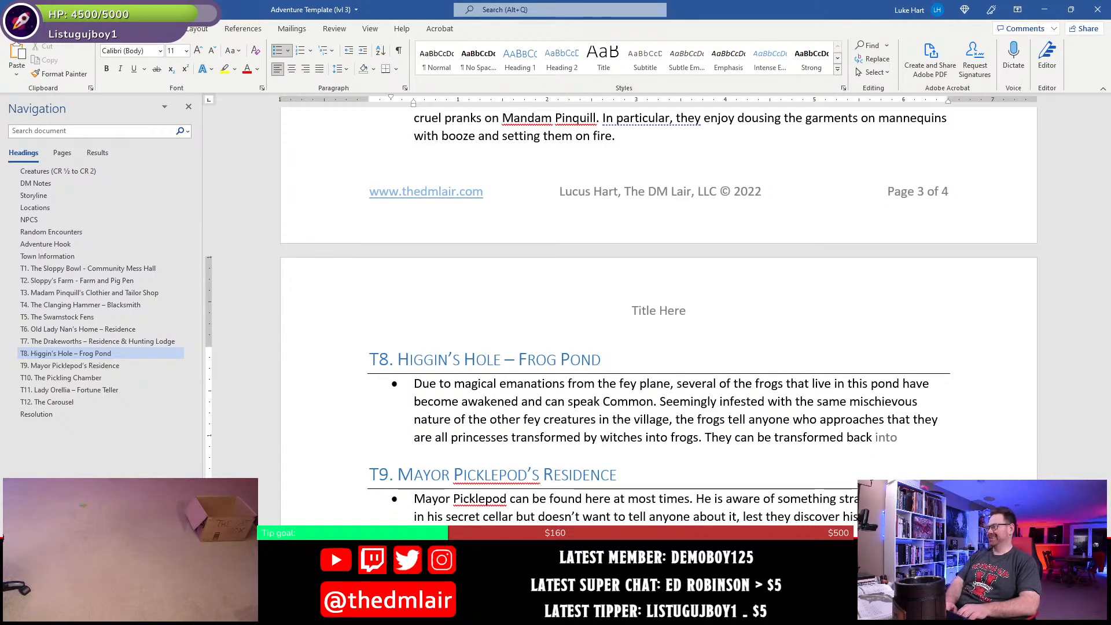
{"action": "type", "text": "by "}
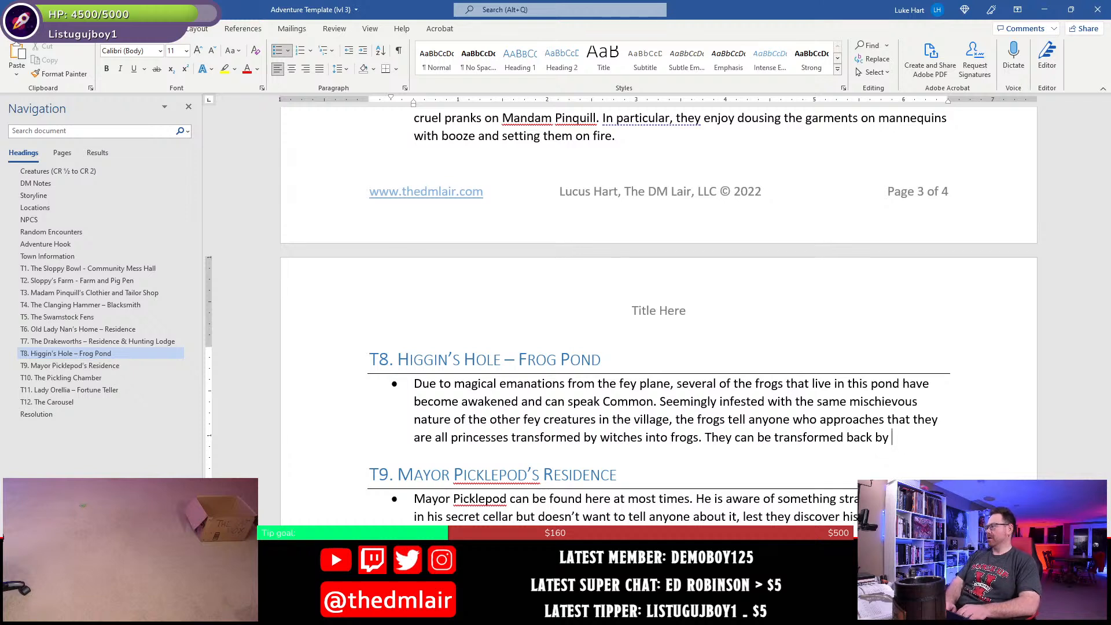
{"action": "type", "text": "the kiss of a "}
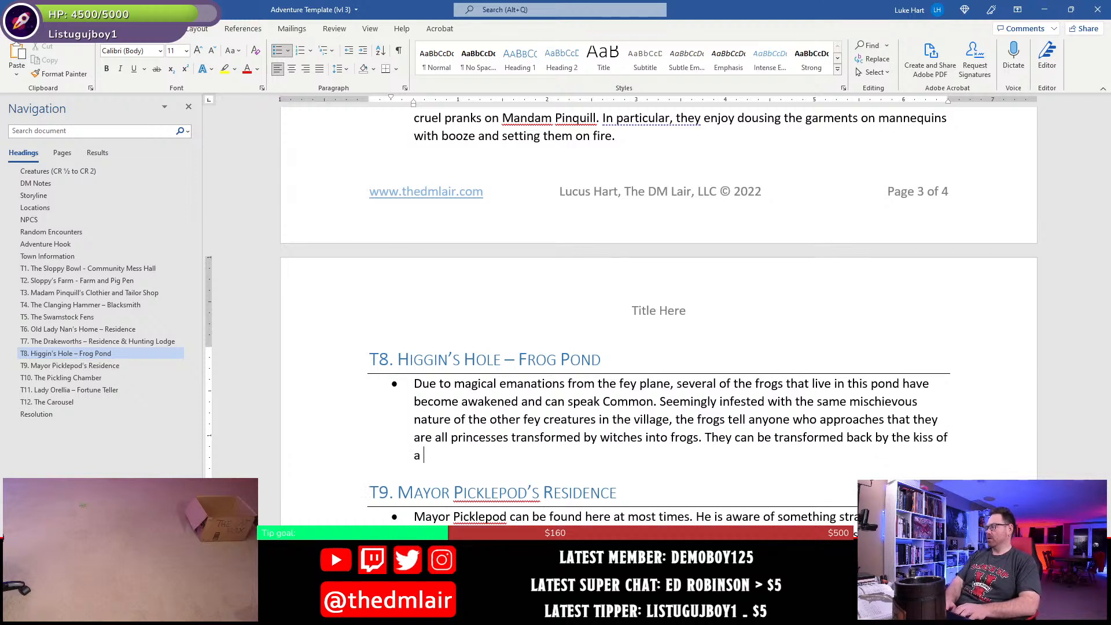
{"action": "type", "text": "handsome w"}
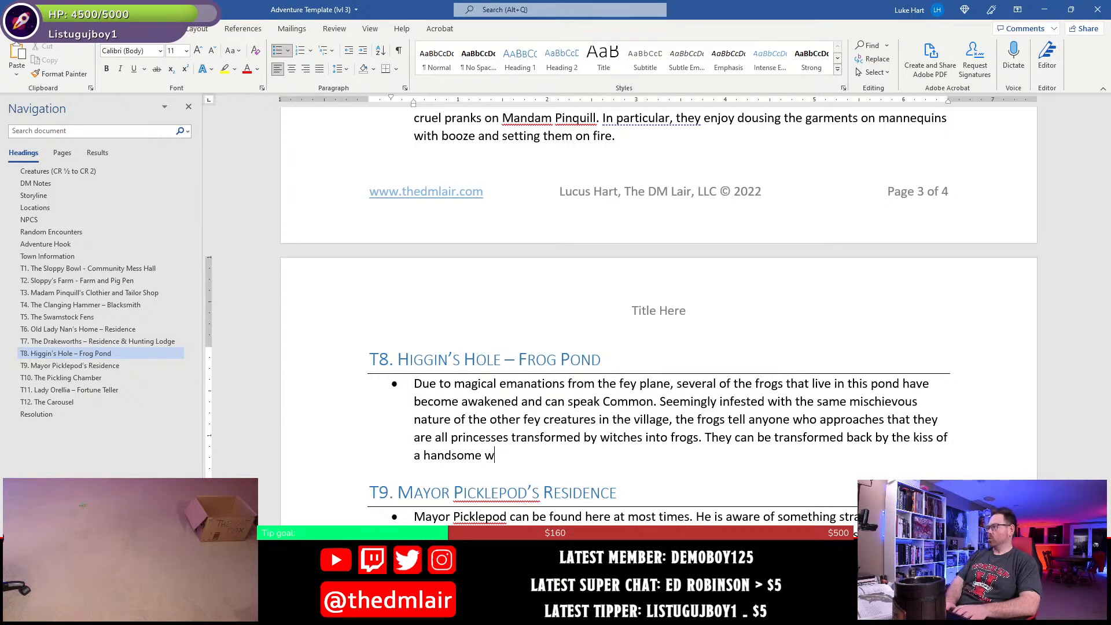
{"action": "type", "text": "arriors."}
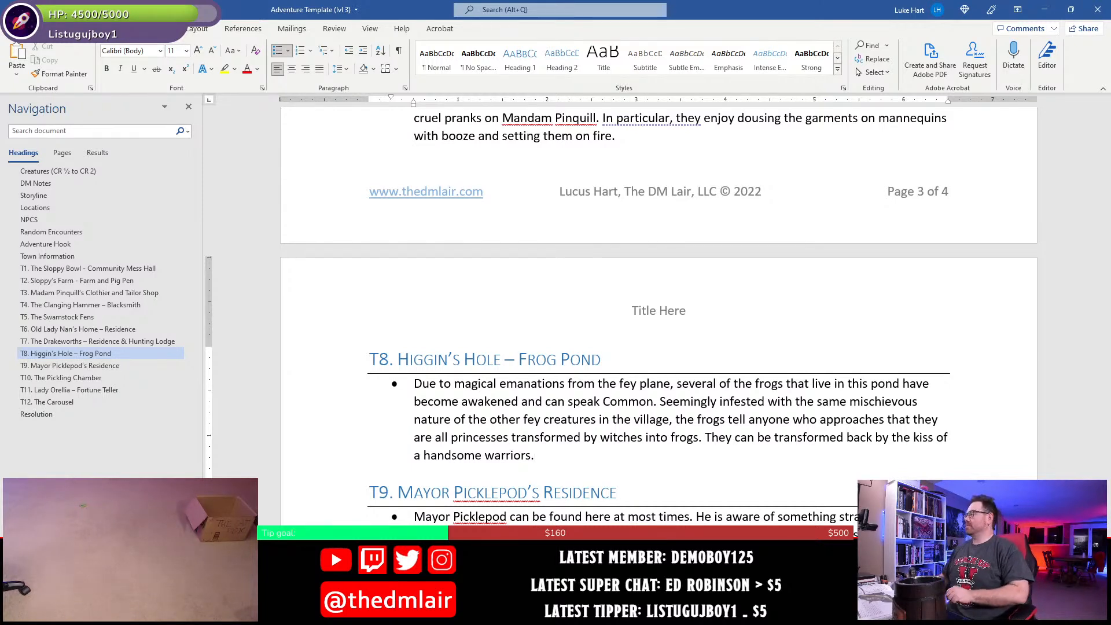
{"action": "scroll", "coordinate": [579, 438], "scroll_direction": "down", "scroll_amount": 2}
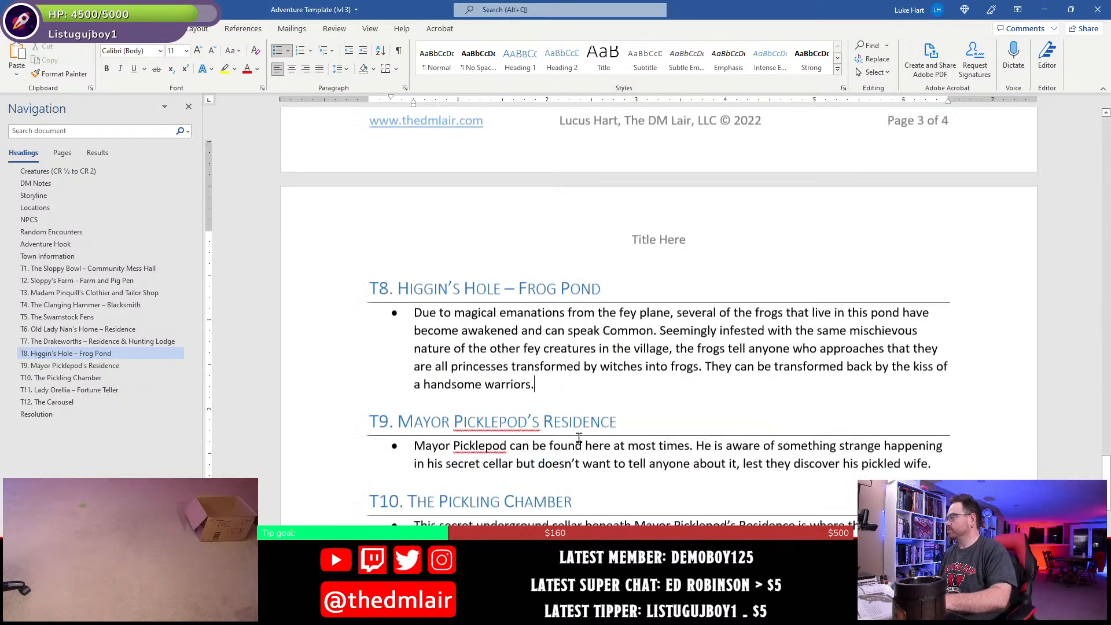
{"action": "scroll", "coordinate": [579, 438], "scroll_direction": "down", "scroll_amount": 1}
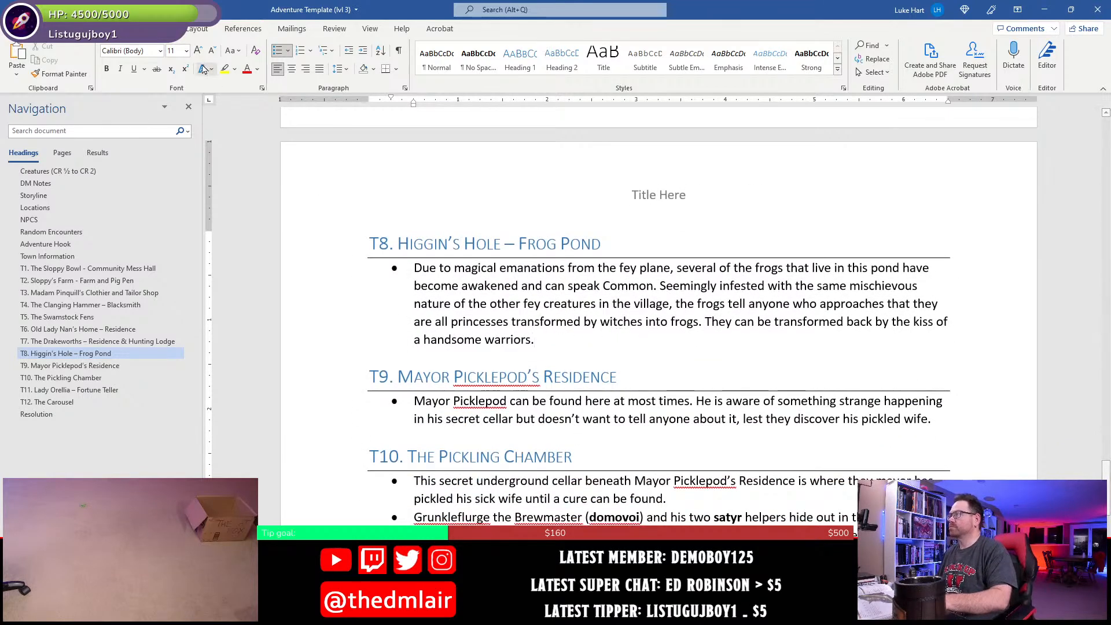
{"action": "key", "text": "ctrl+s"}
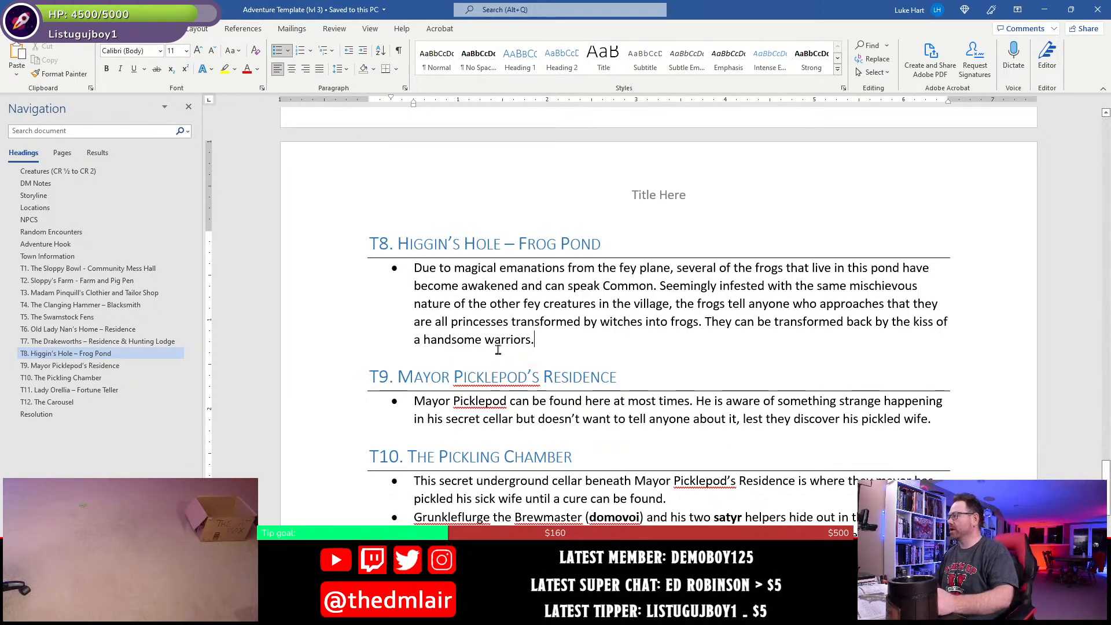
- Start a bullet list on the empty line under the T12. The Carousel heading
{"action": "scroll", "coordinate": [472, 470], "scroll_direction": "down", "scroll_amount": 3}
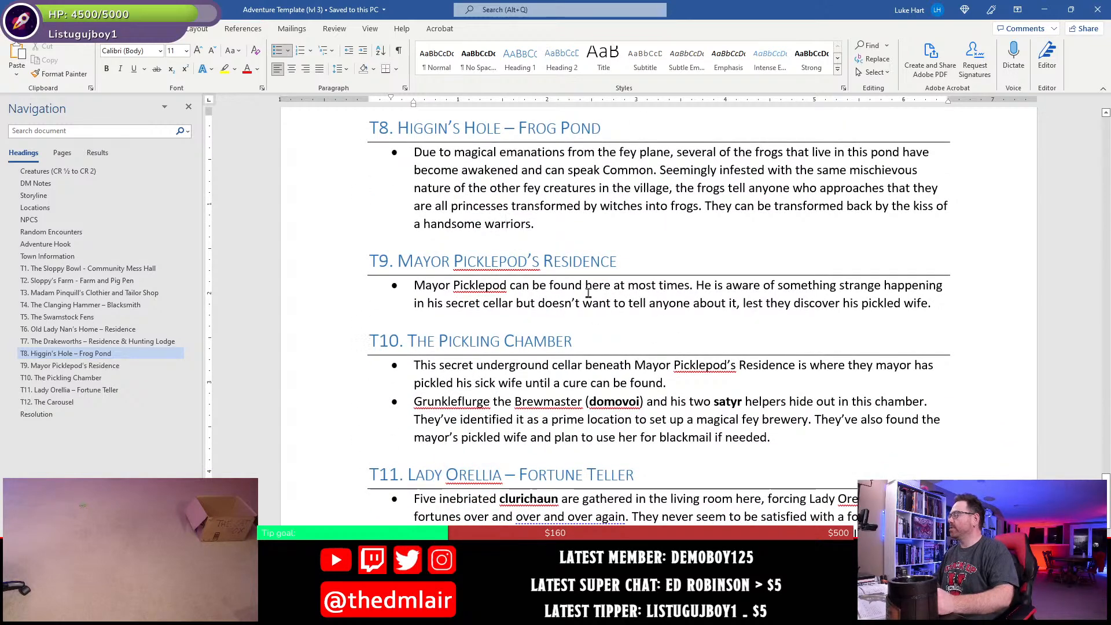
{"action": "left_click", "coordinate": [574, 286]}
{"action": "left_click", "coordinate": [540, 395]}
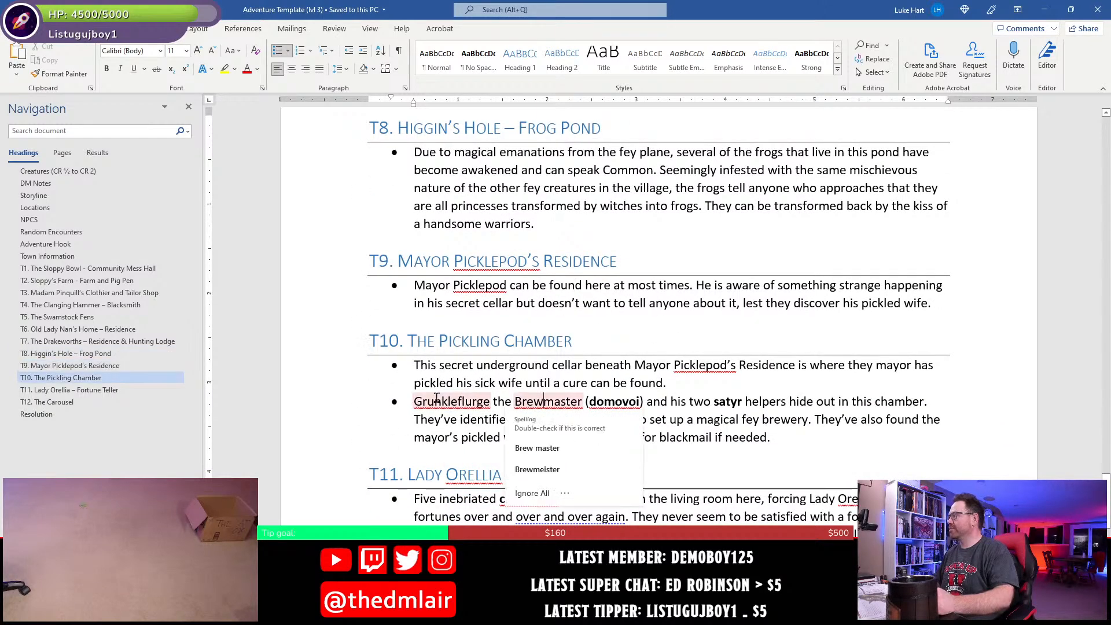
{"action": "scroll", "coordinate": [697, 460], "scroll_direction": "down", "scroll_amount": 3}
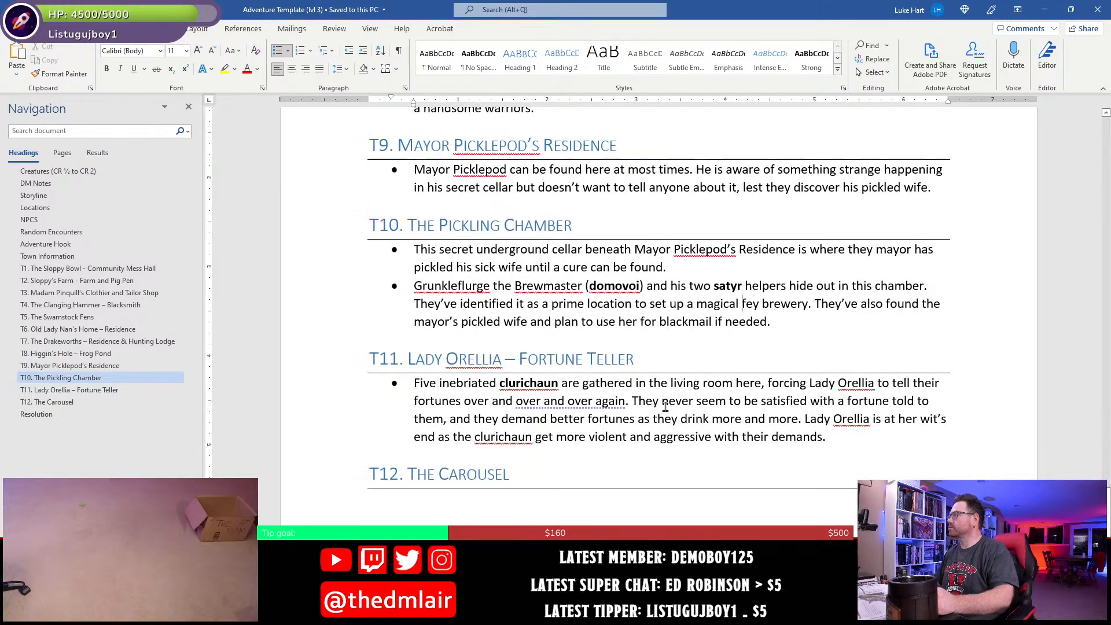
{"action": "left_click", "coordinate": [790, 322]}
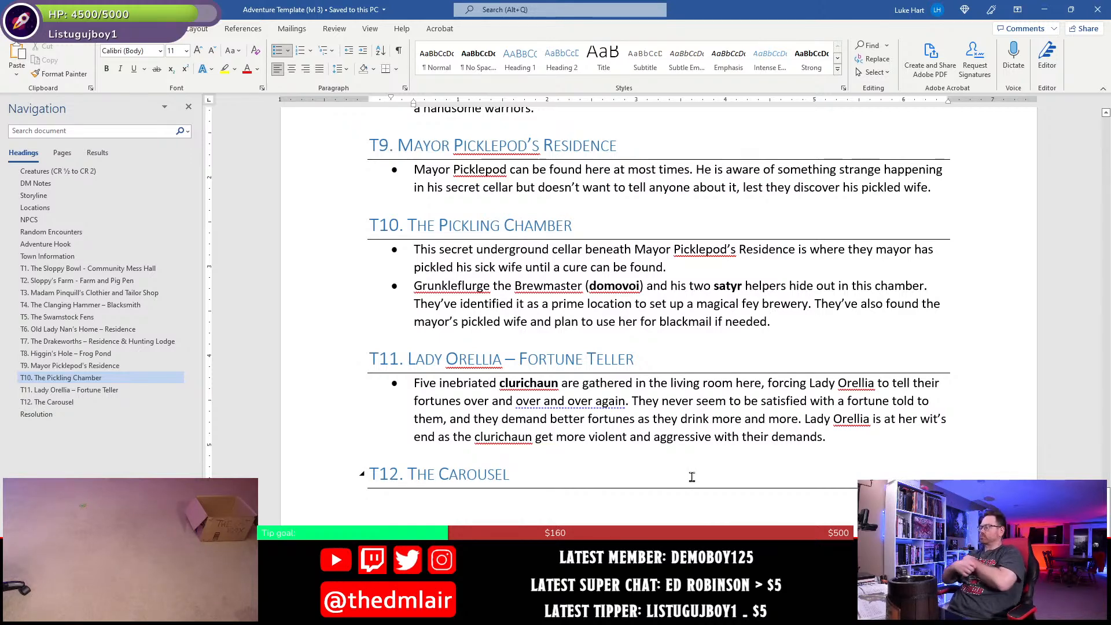
{"action": "scroll", "coordinate": [583, 430], "scroll_direction": "down", "scroll_amount": 4}
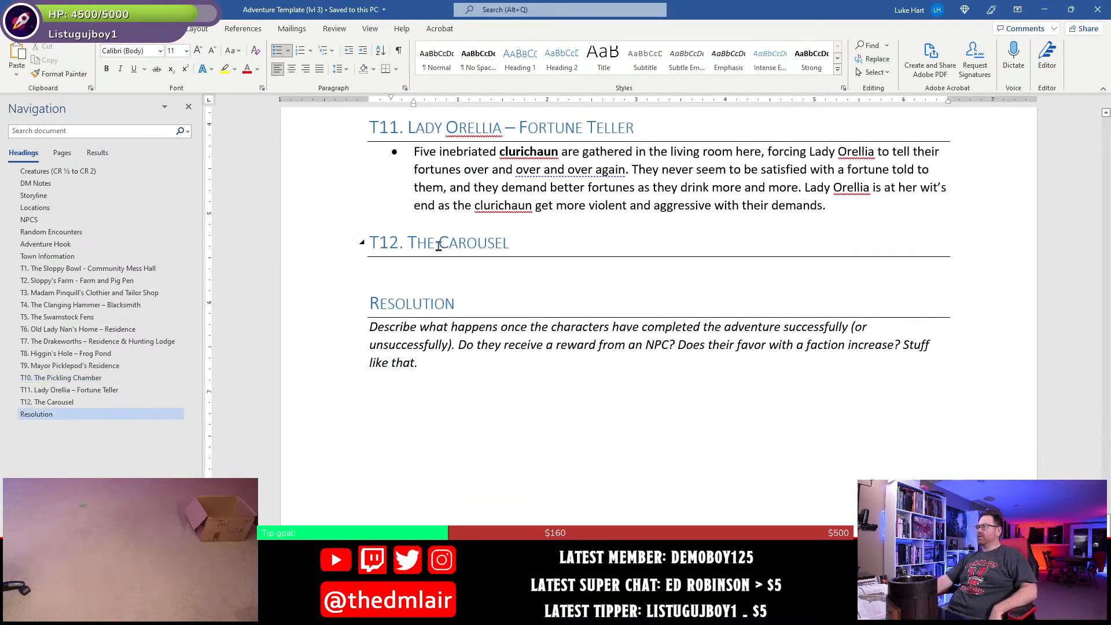
{"action": "left_click", "coordinate": [450, 269]}
{"action": "scroll", "coordinate": [569, 405], "scroll_direction": "up", "scroll_amount": 2}
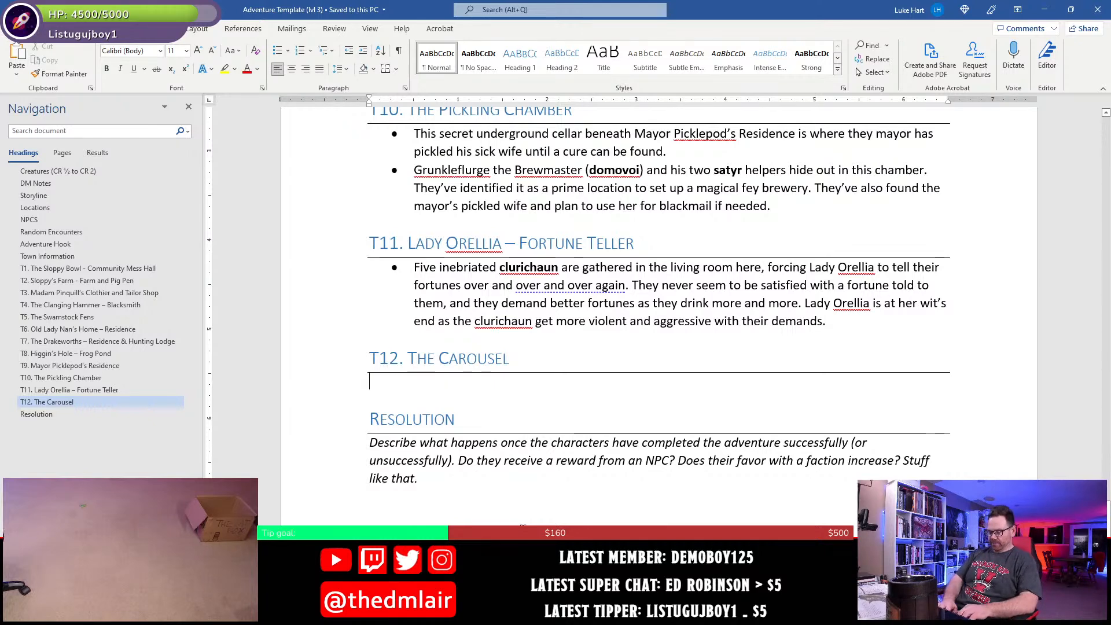
{"action": "type", "text": "*"}
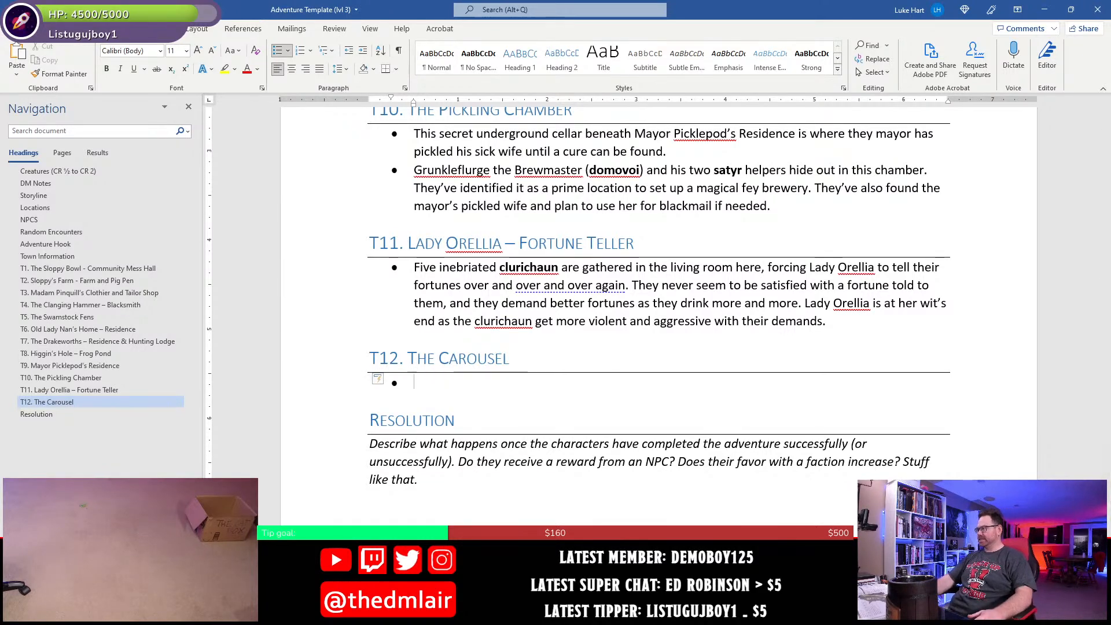
- Switch to the DM Version Map in Photoshop and examine the carousel area marked T12
{"action": "key", "text": "alt+Tab"}
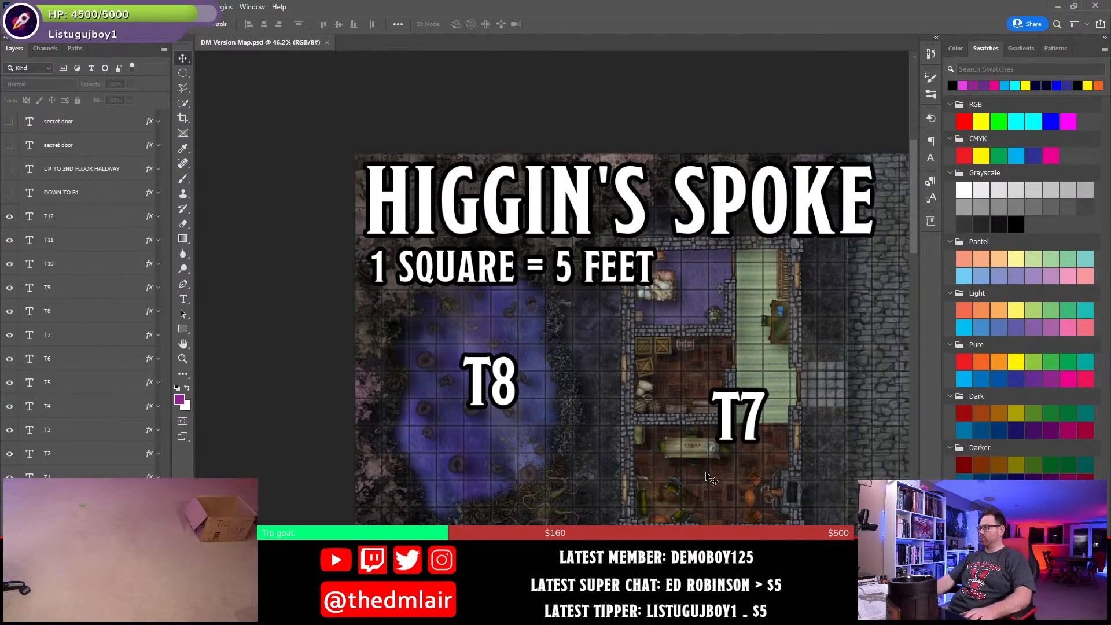
{"action": "left_click_drag", "start_coordinate": [727, 513], "coordinate": [406, 180]}
{"action": "left_click_drag", "start_coordinate": [715, 499], "coordinate": [678, 350]}
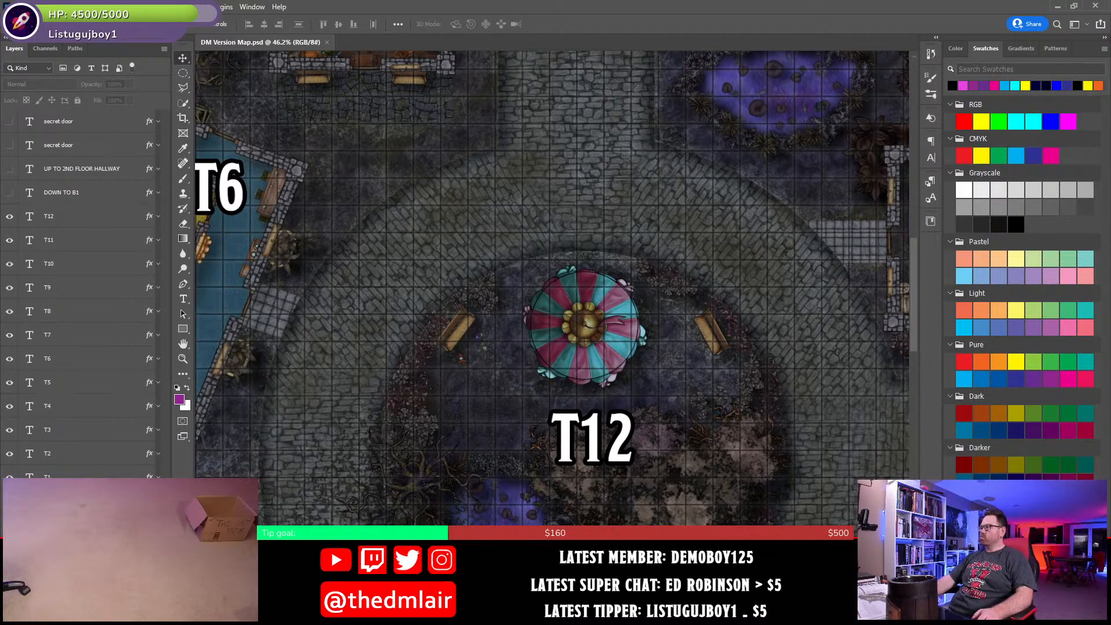
- Return to the Word adventure document and begin the T12 bullet with "The magical carousel which is responsible for"
{"action": "key", "text": "alt+Tab"}
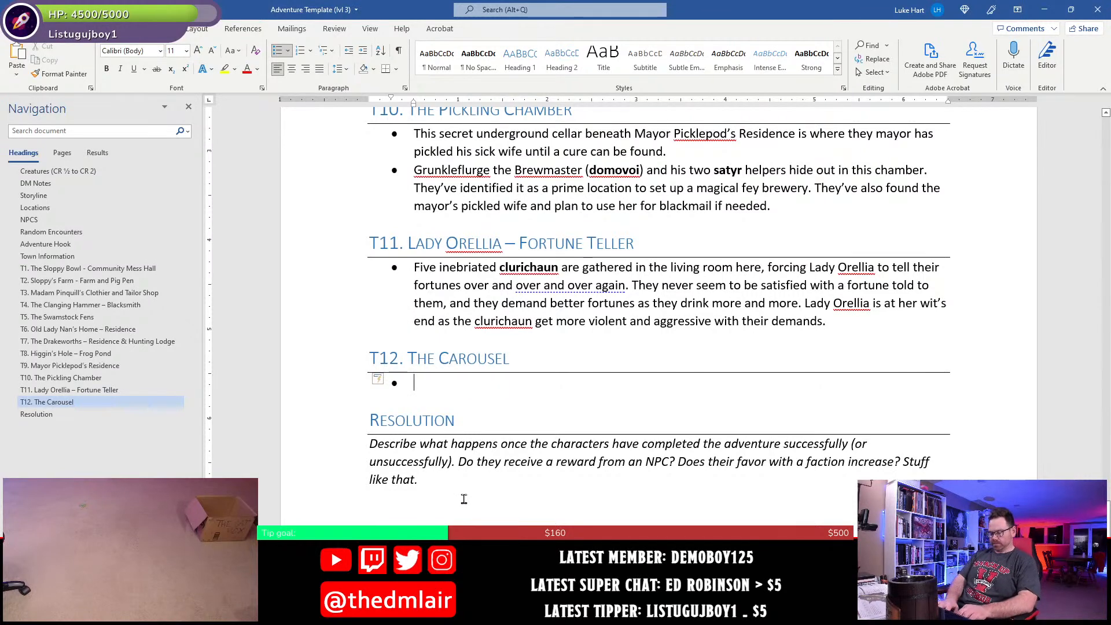
{"action": "type", "text": "The magical"}
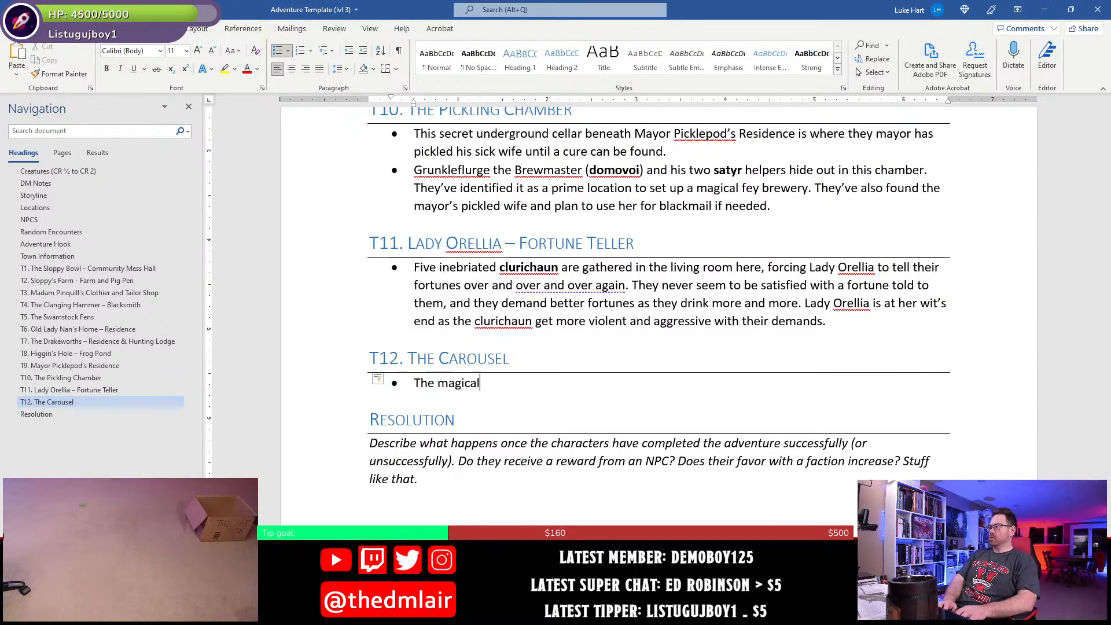
{"action": "type", "text": " carousel"}
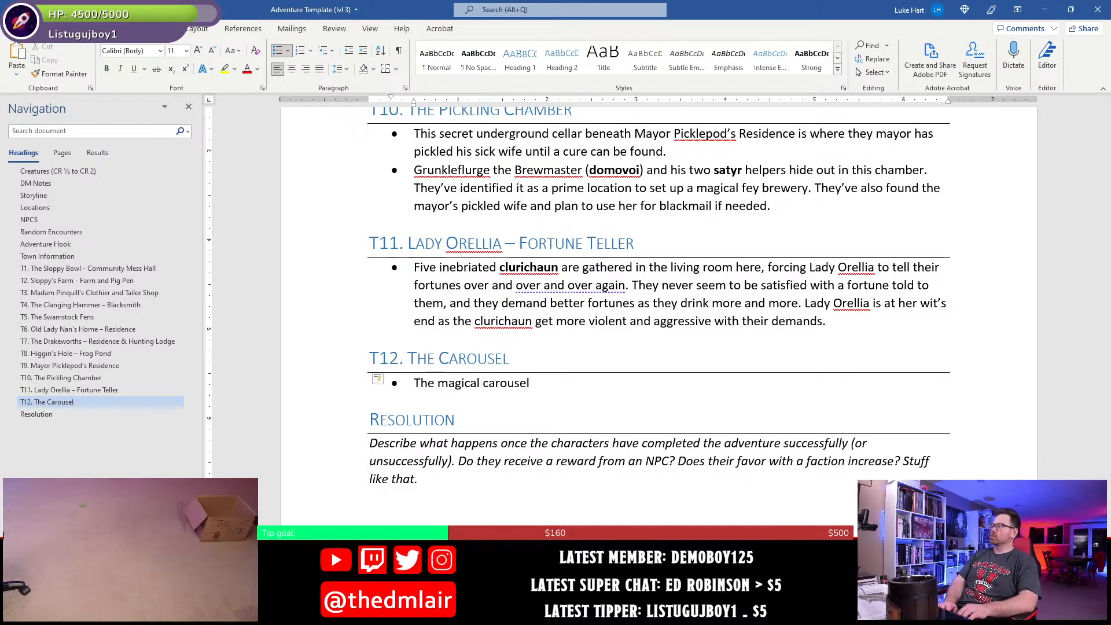
{"action": "type", "text": " whi"}
{"action": "key", "text": "BackSpace"}
{"action": "key", "text": "BackSpace"}
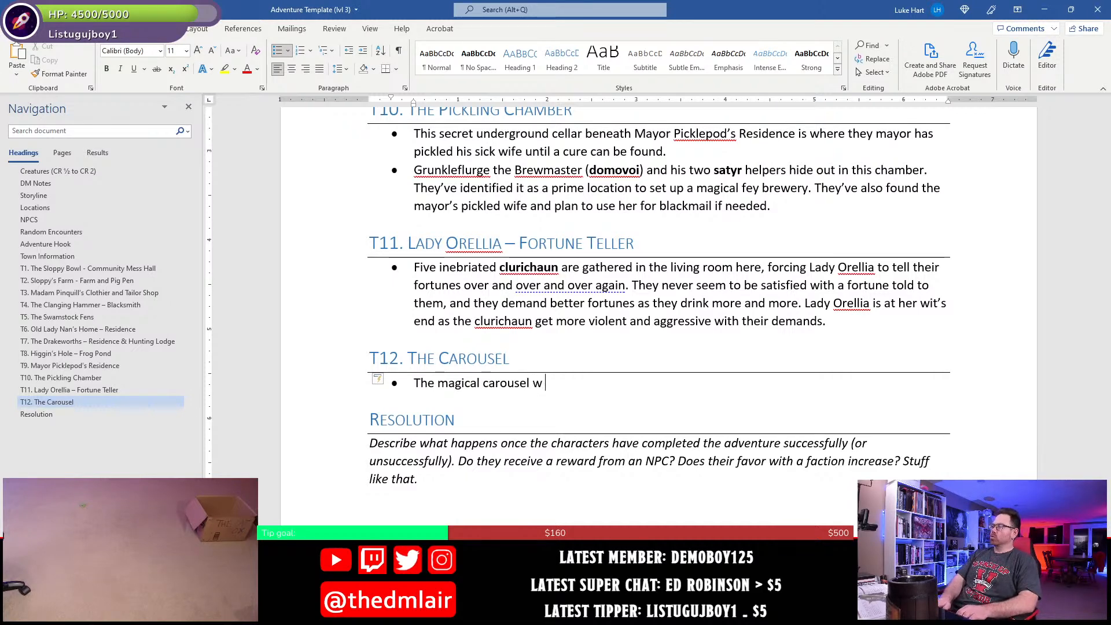
{"action": "type", "text": "hich is responsible for "}
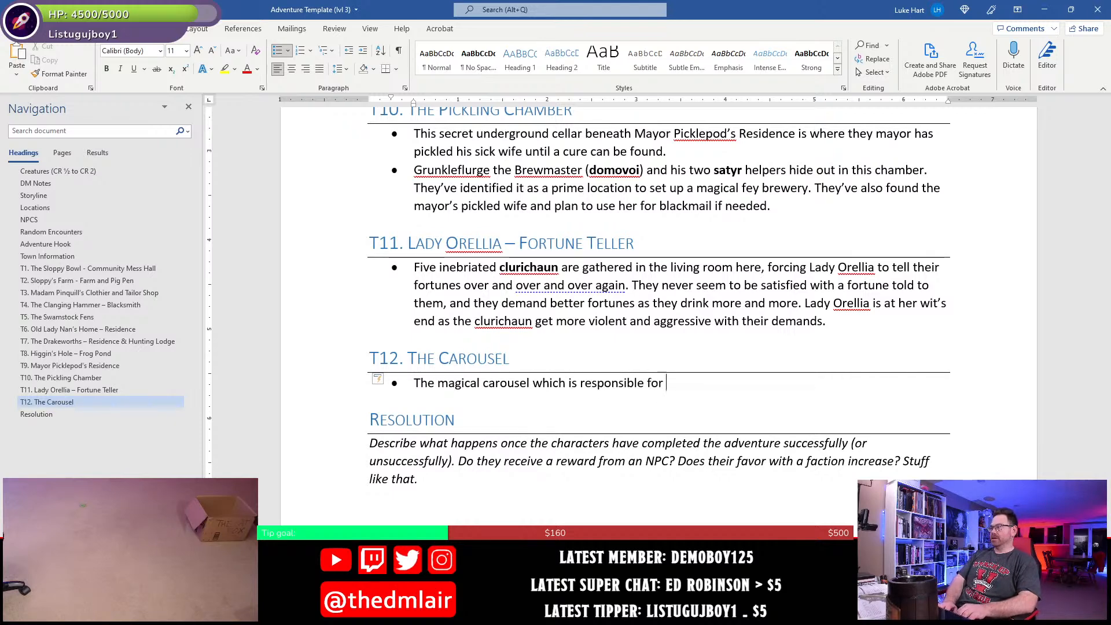
{"action": "type", "text": "the entire h"}
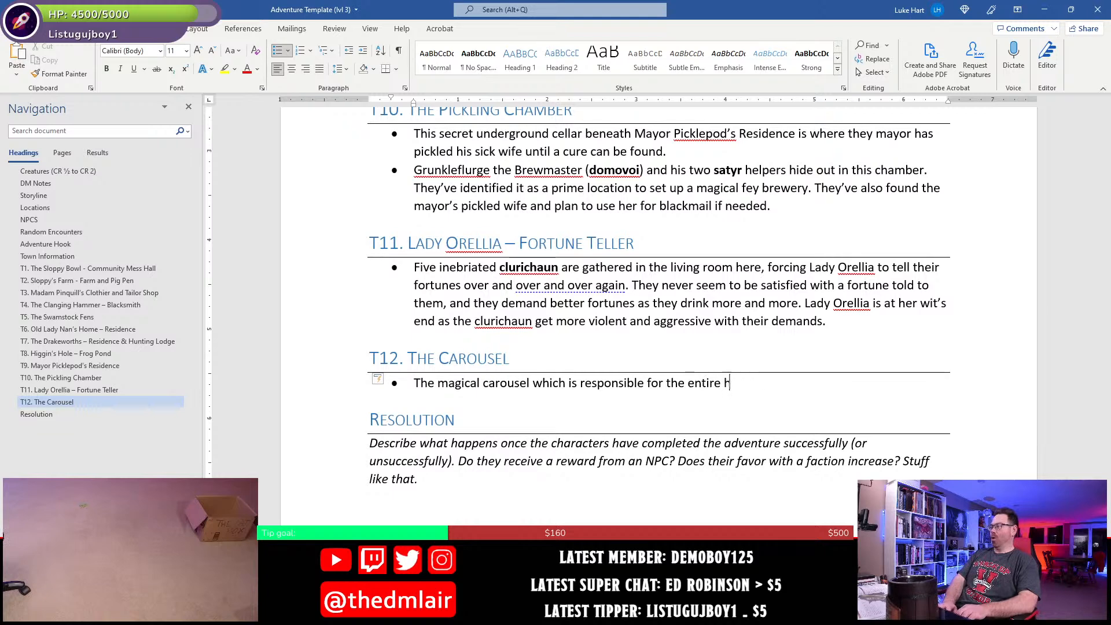
{"action": "type", "text": "orrible "}
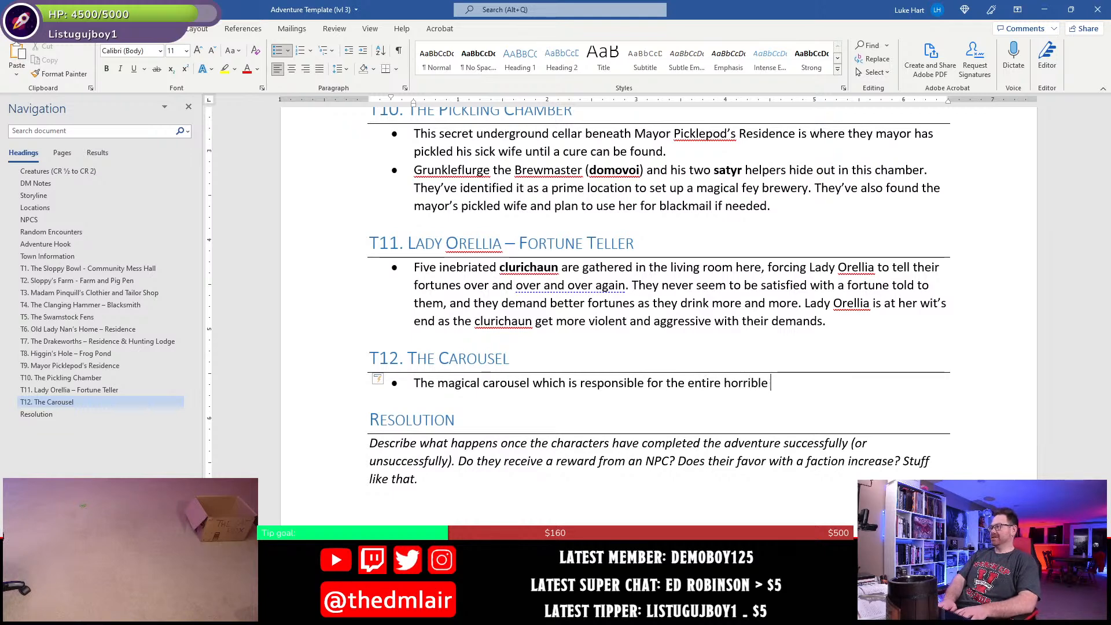
{"action": "type", "text": "siutua"}
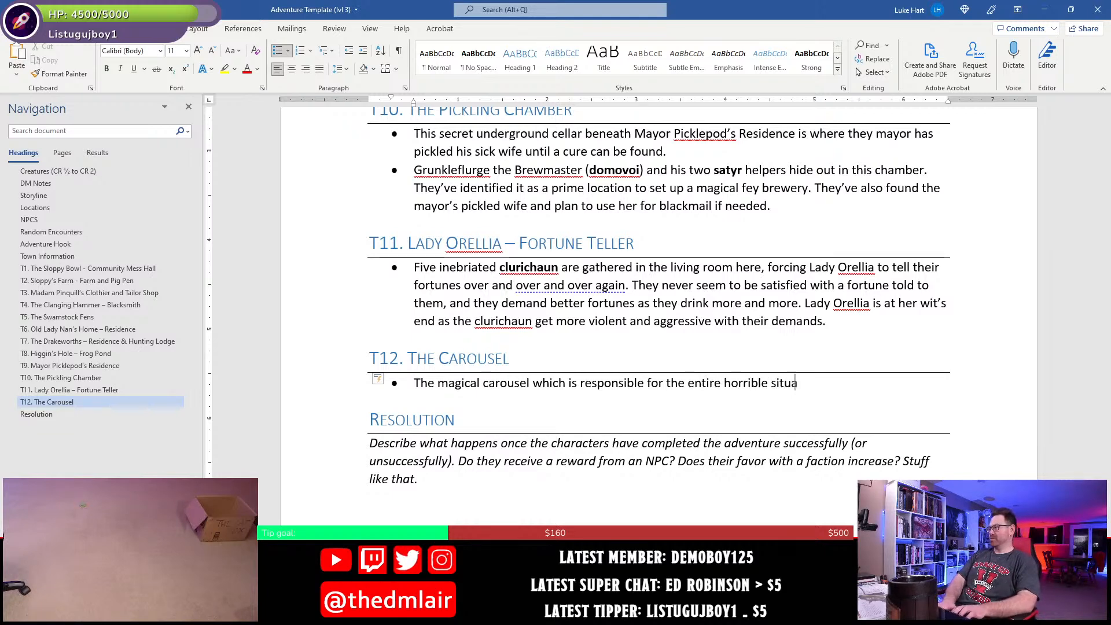
{"action": "type", "text": "tion in Higgin's"}
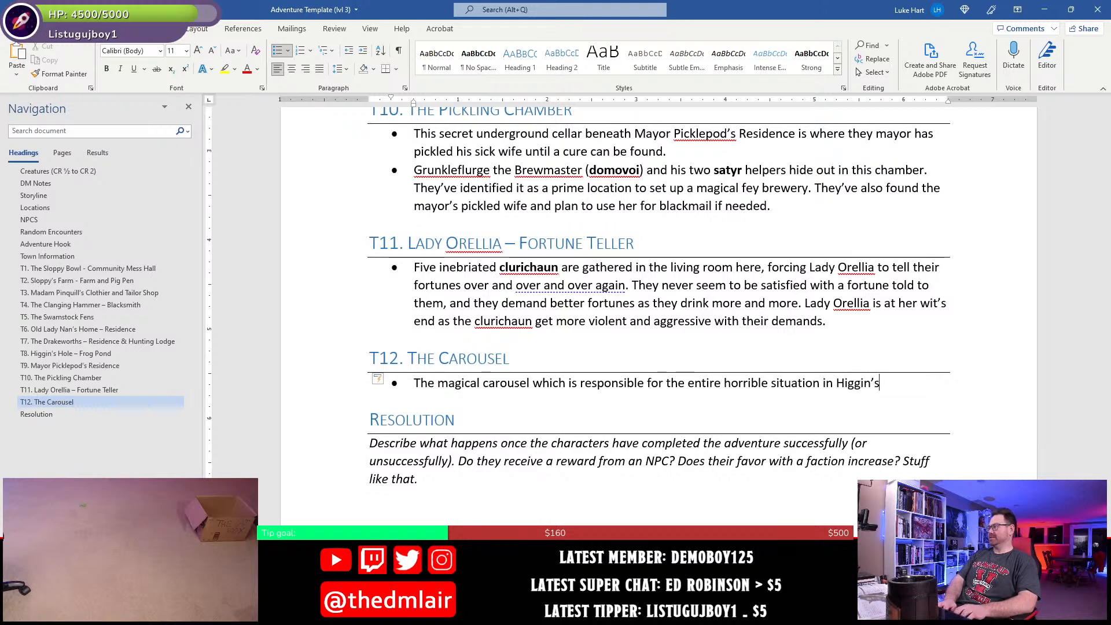
{"action": "type", "text": " Spok"}
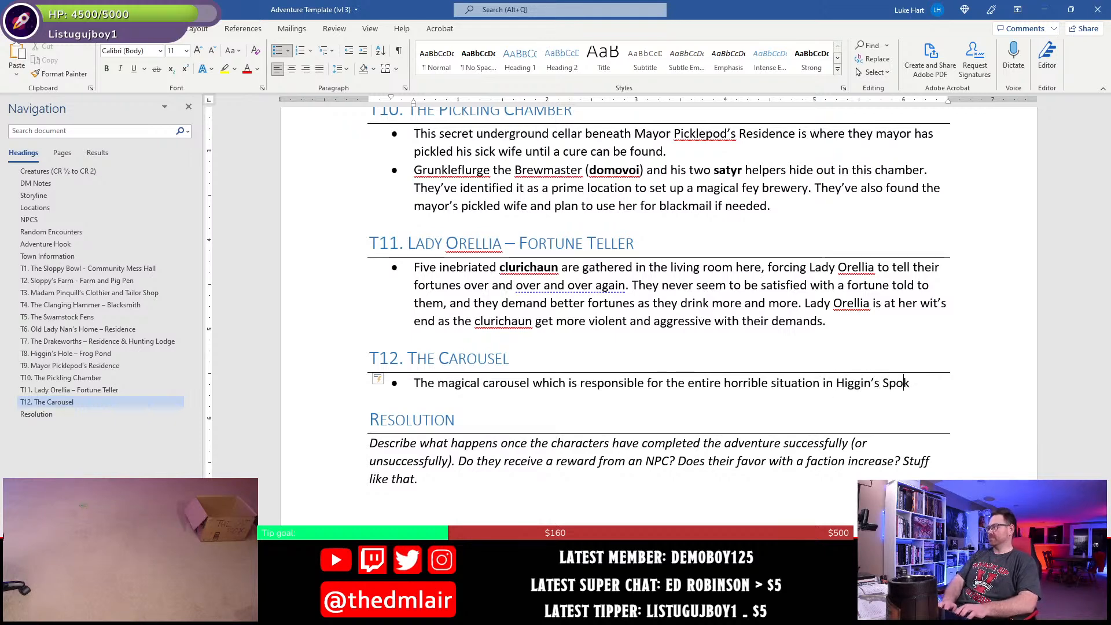
{"action": "type", "text": "e sta"}
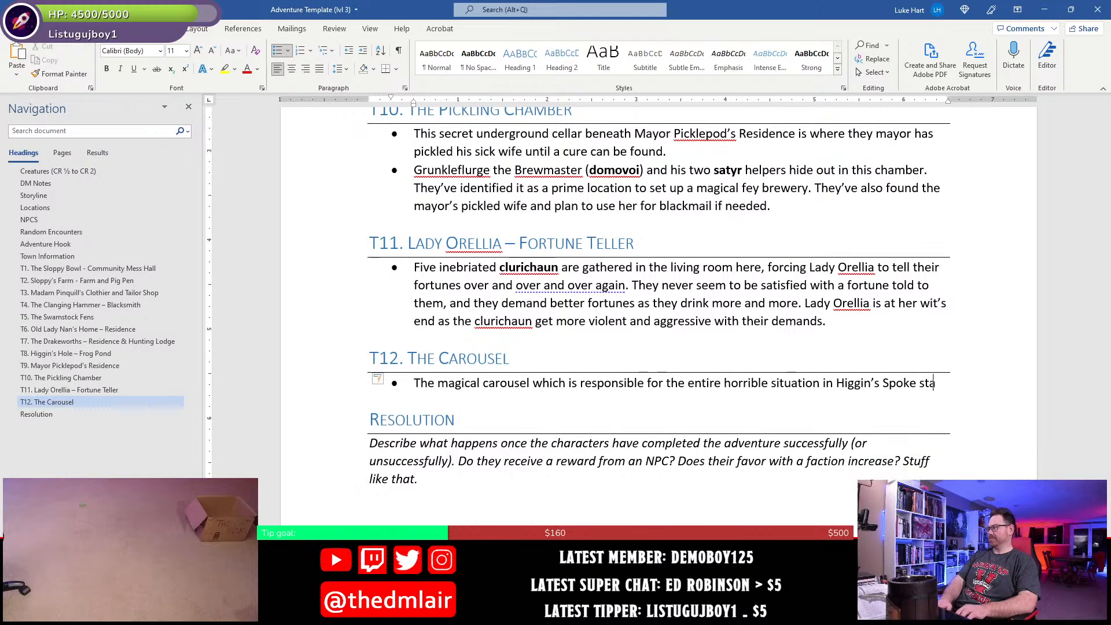
{"action": "type", "text": "nds here, casint"}
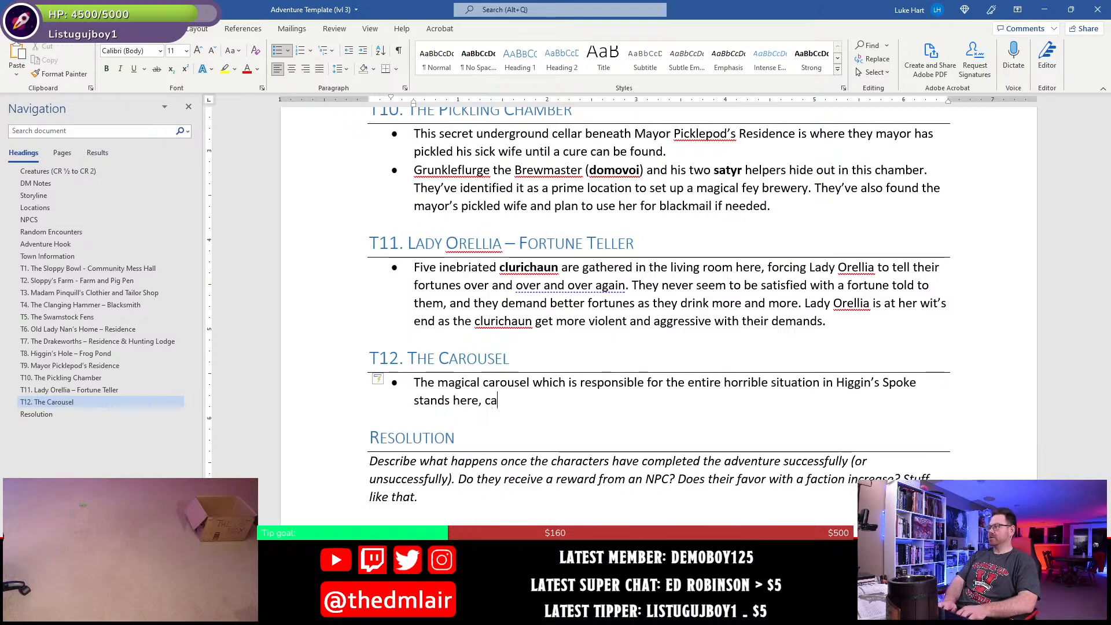
- Extend the T12 sentence with "here, casting off its fey magic"
{"action": "key", "text": "BackSpace"}
{"action": "key", "text": "BackSpace"}
{"action": "key", "text": "BackSpace"}
{"action": "type", "text": "ting off it"}
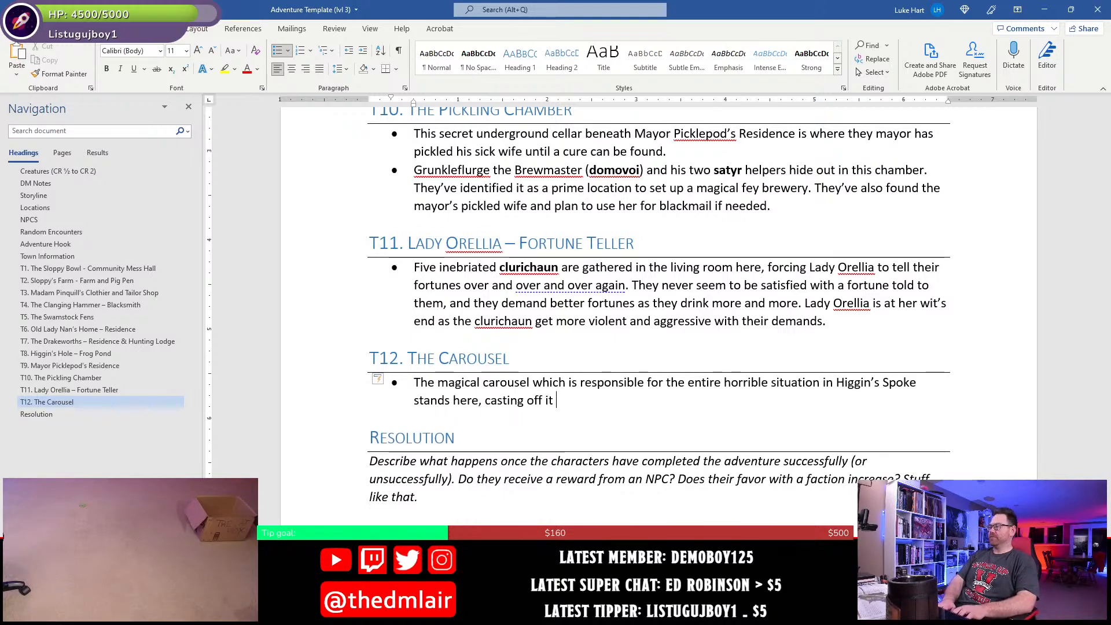
{"action": "key", "text": "BackSpace"}
{"action": "type", "text": "s fey magic"}
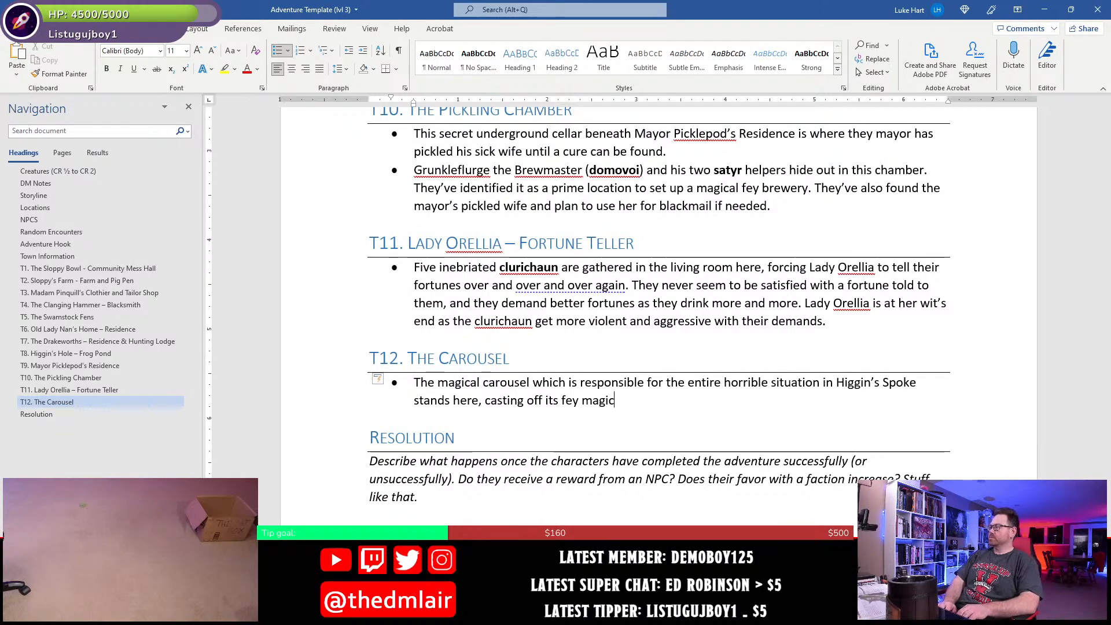
{"action": "key", "text": "BackSpace"}
- End the carousel sentence and begin the next with "It is the source of the geas", setting only "geas" in italics
{"action": "type", "text": "."}
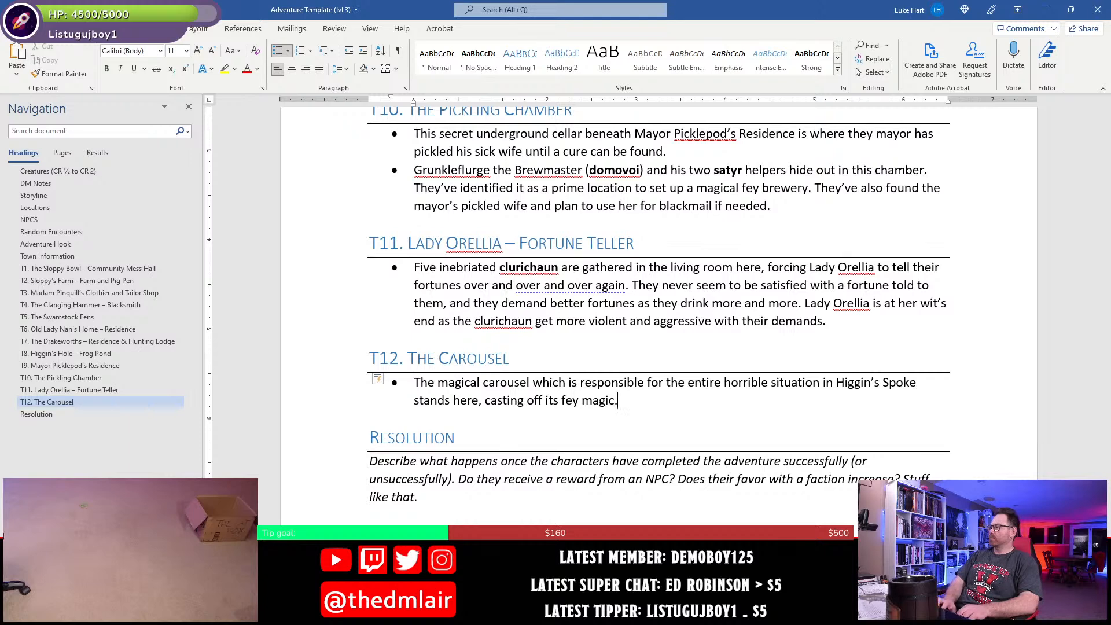
{"action": "type", "text": " It is the source of the"}
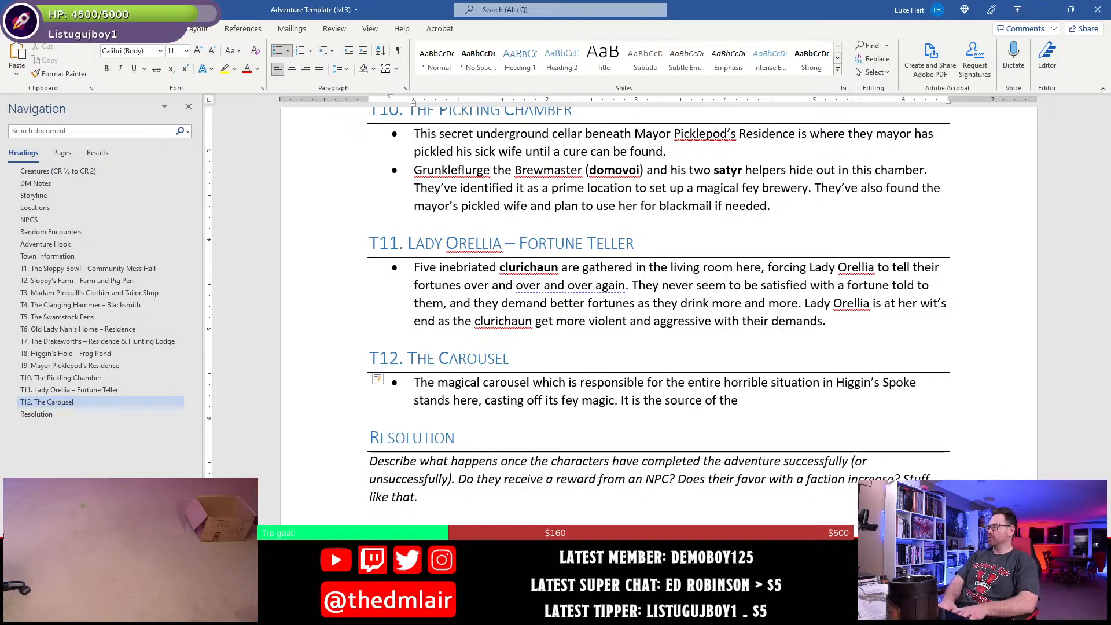
{"action": "key", "text": "ctrl+i"}
{"action": "type", "text": "geas"}
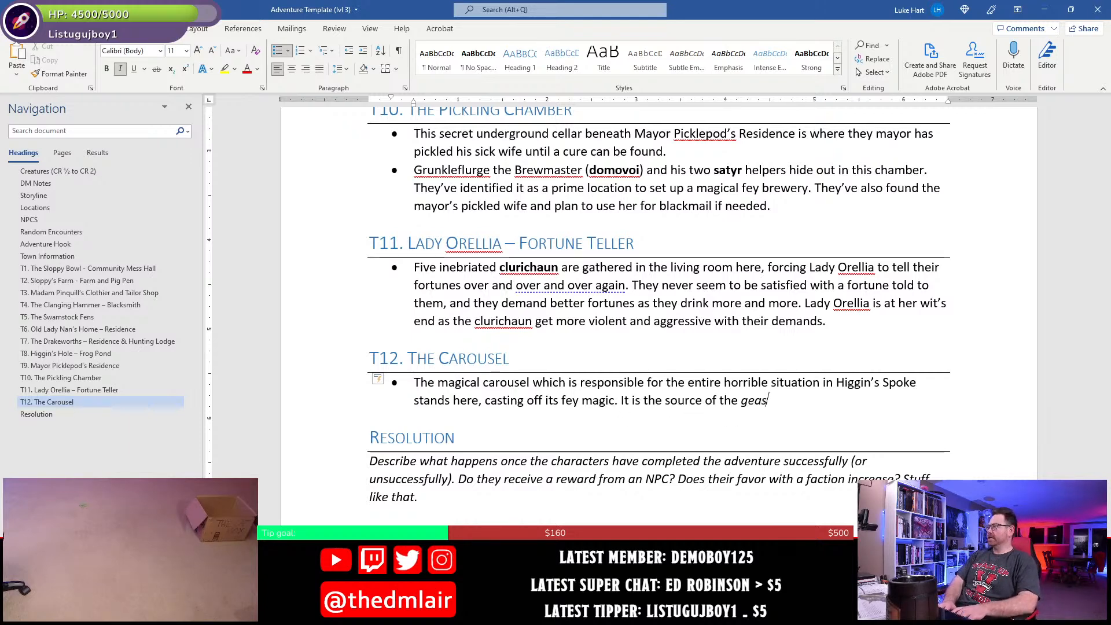
{"action": "key", "text": "ctrl+i"}
- Continue the T12 sentence in regular text with "spell settling over the village"
{"action": "type", "text": "sepl"}
{"action": "key", "text": "BackSpace"}
{"action": "key", "text": "BackSpace"}
{"action": "key", "text": "BackSpace"}
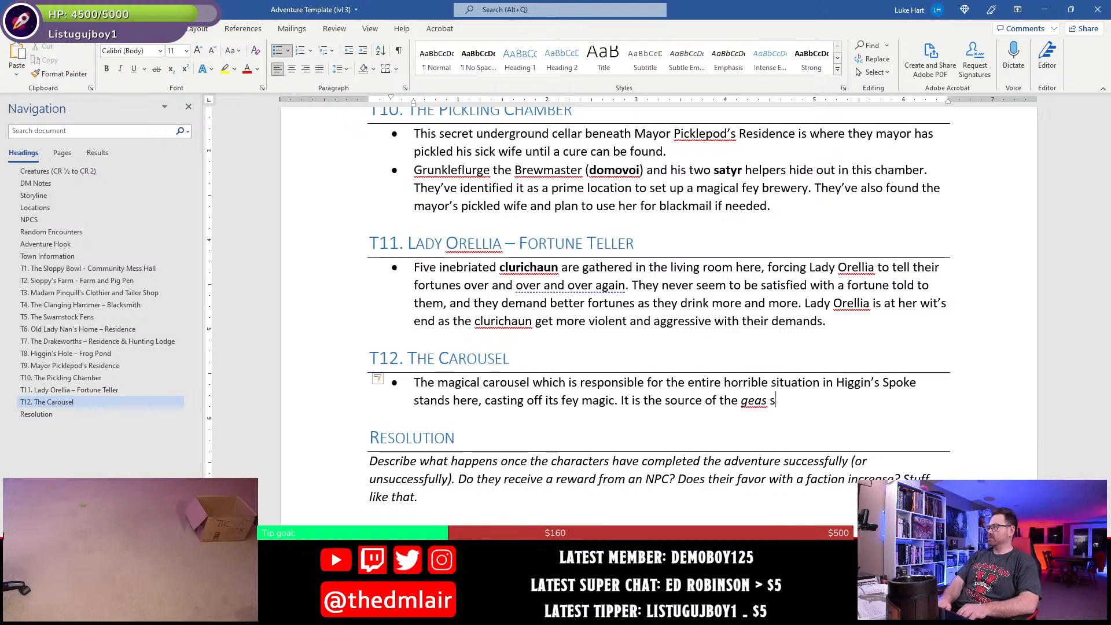
{"action": "type", "text": "pell setting"}
{"action": "key", "text": "BackSpace"}
{"action": "key", "text": "BackSpace"}
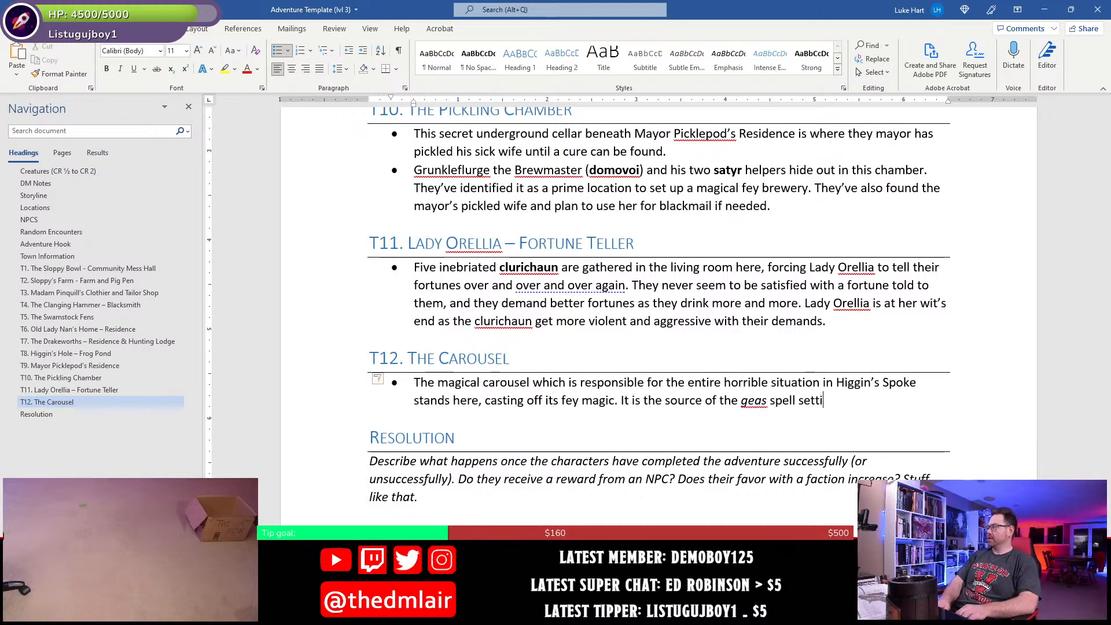
{"action": "key", "text": "BackSpace"}
{"action": "type", "text": "ling over the "}
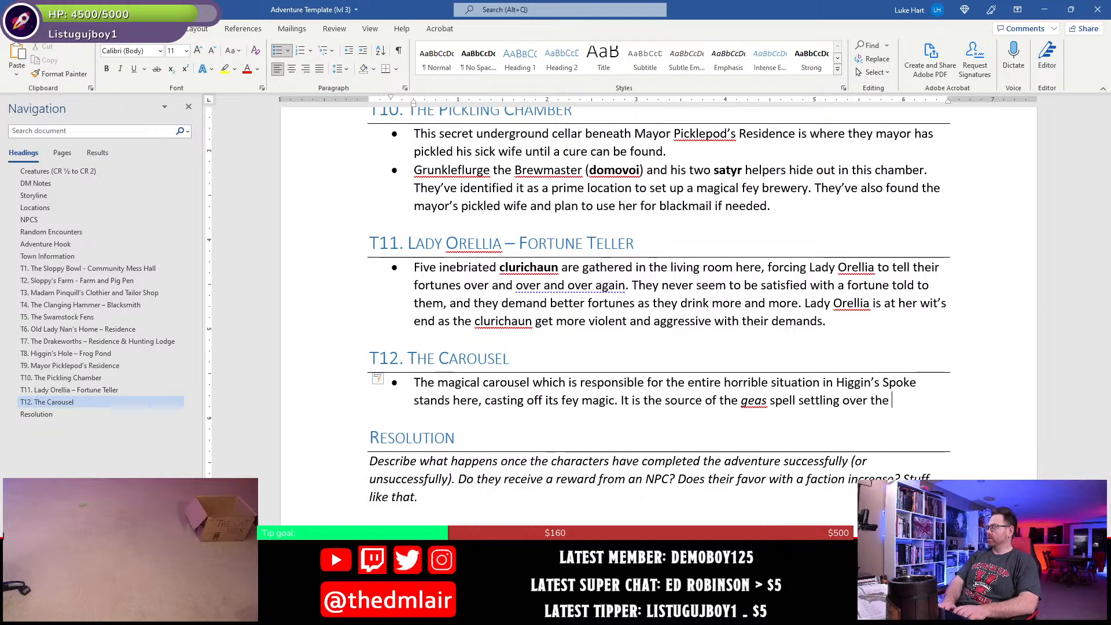
{"action": "type", "text": "villageff"}
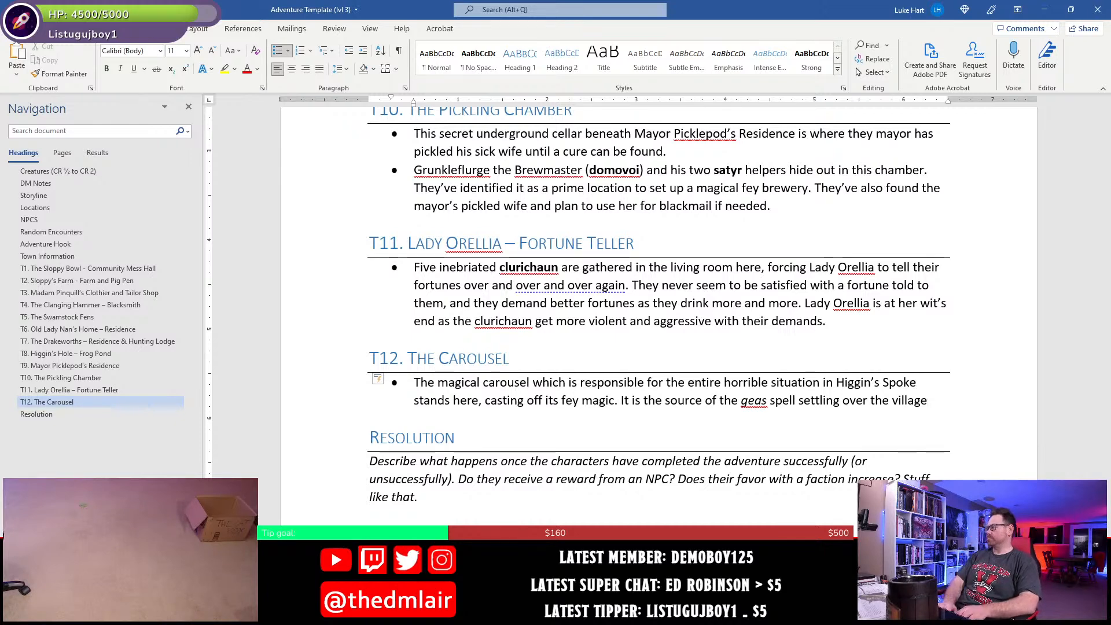
- Extend the geas sentence with ", and if it is destroyed, the spell will fail"
{"action": "type", "text": ", and i"}
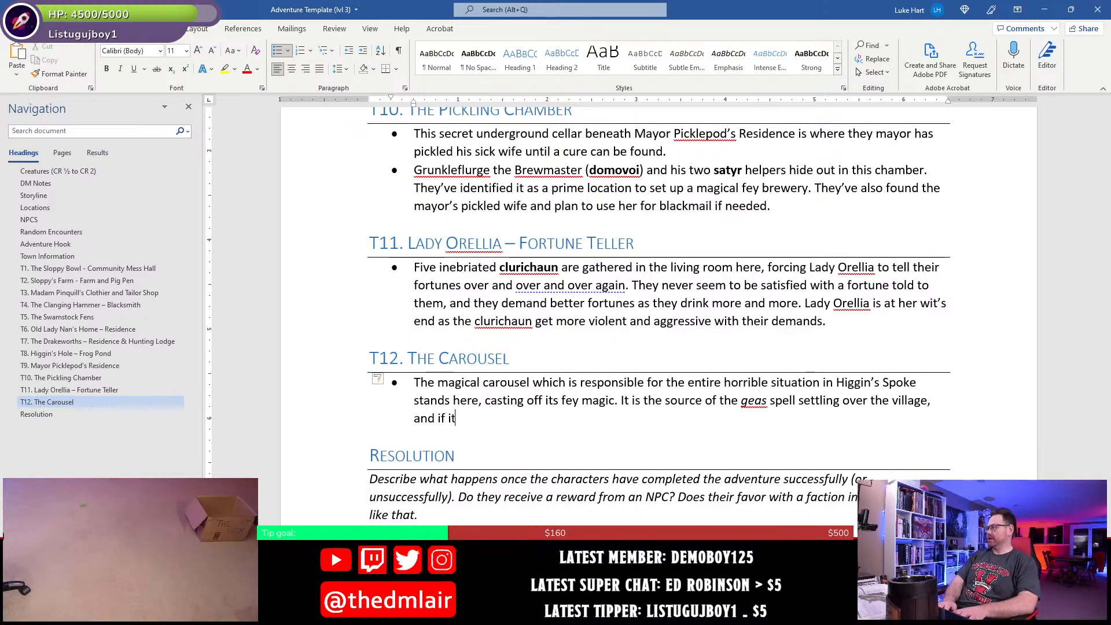
{"action": "type", "text": "f it is d"}
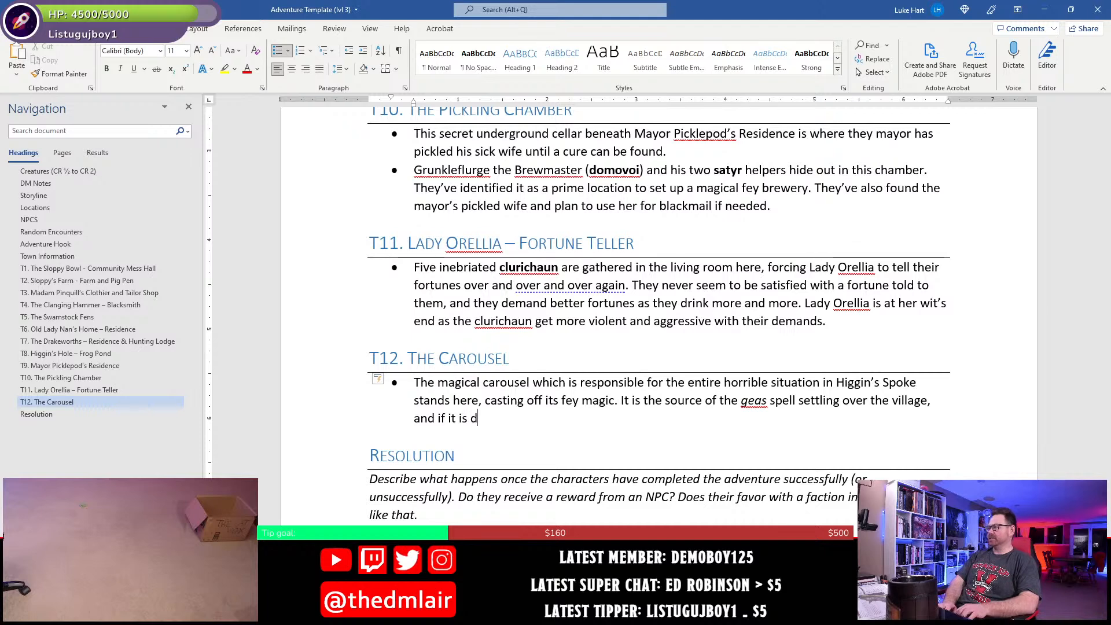
{"action": "type", "text": "estroyed"}
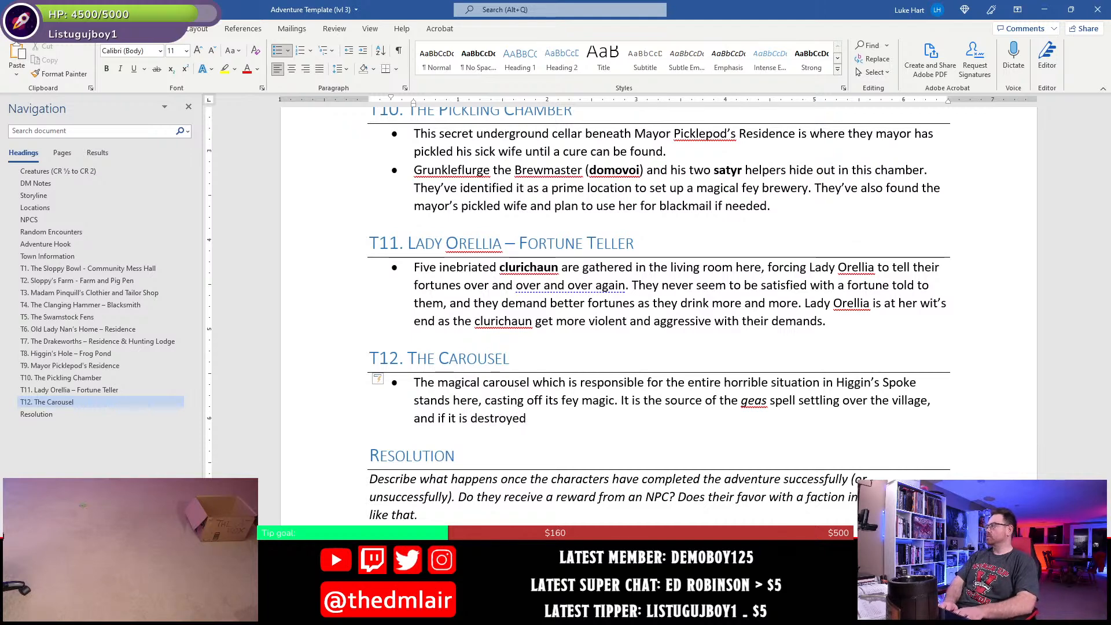
{"action": "type", "text": ", the spell will f"}
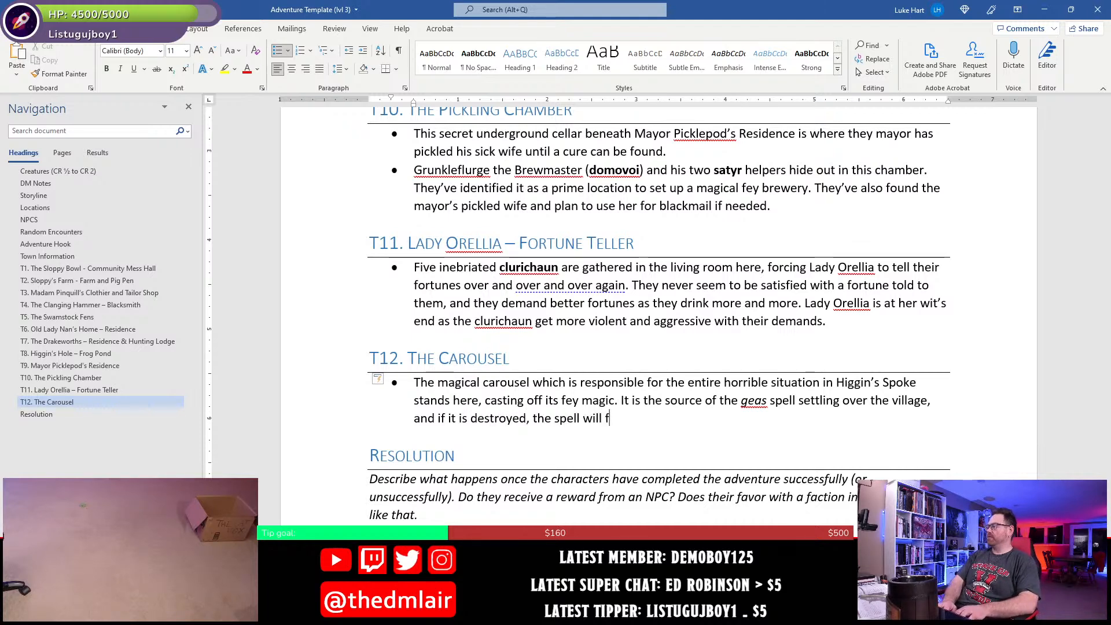
{"action": "type", "text": "ail and the "}
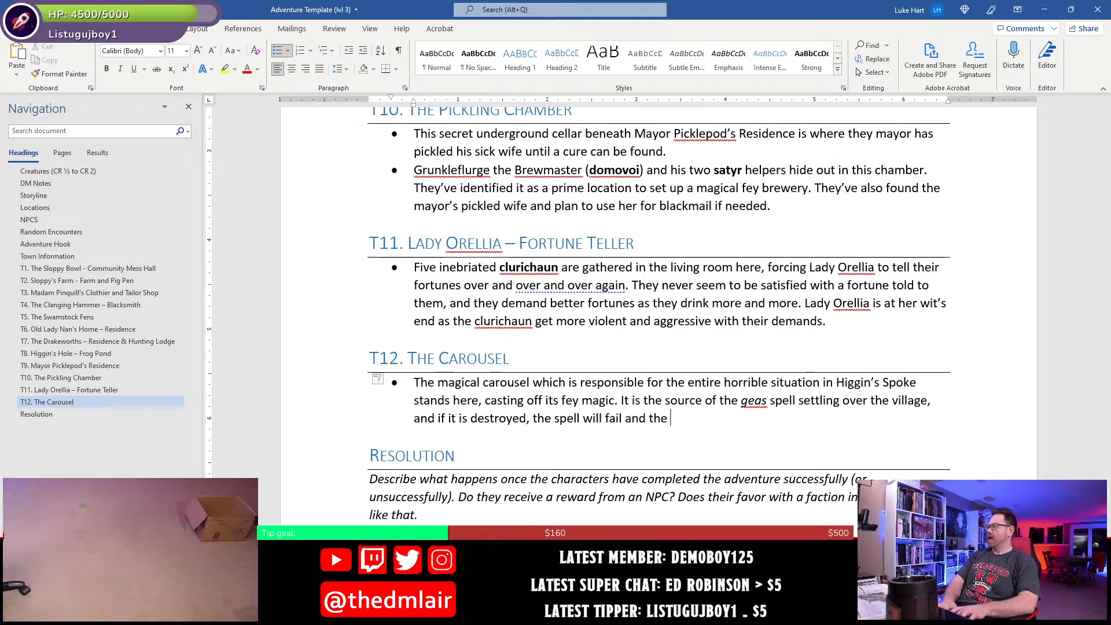
{"action": "type", "text": "fey creatue"}
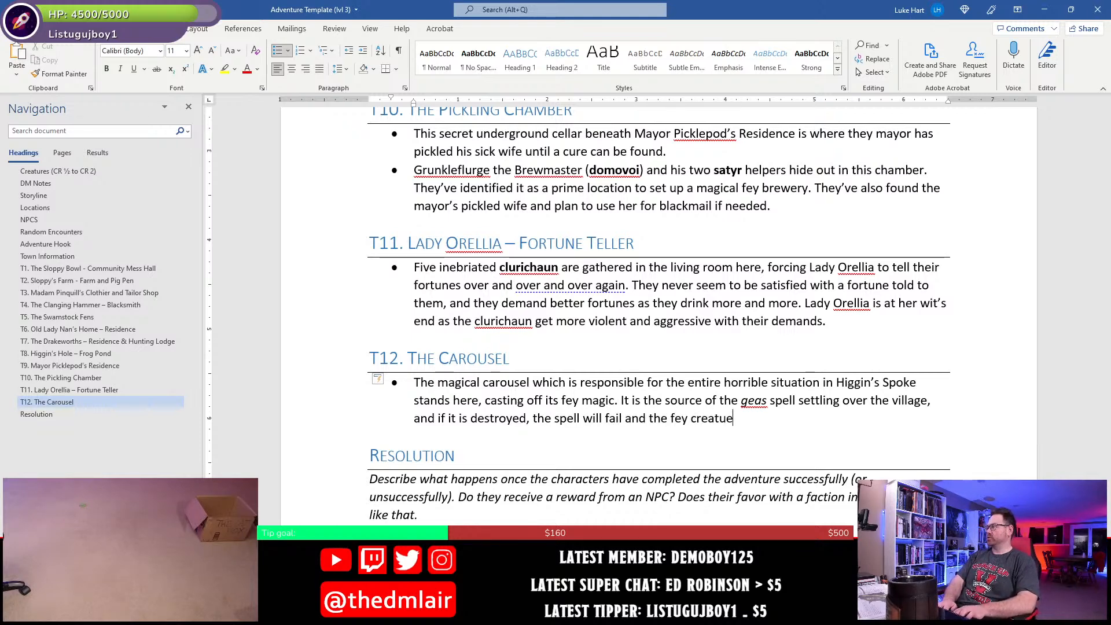
{"action": "key", "text": "BackSpace"}
{"action": "type", "text": "res will d"}
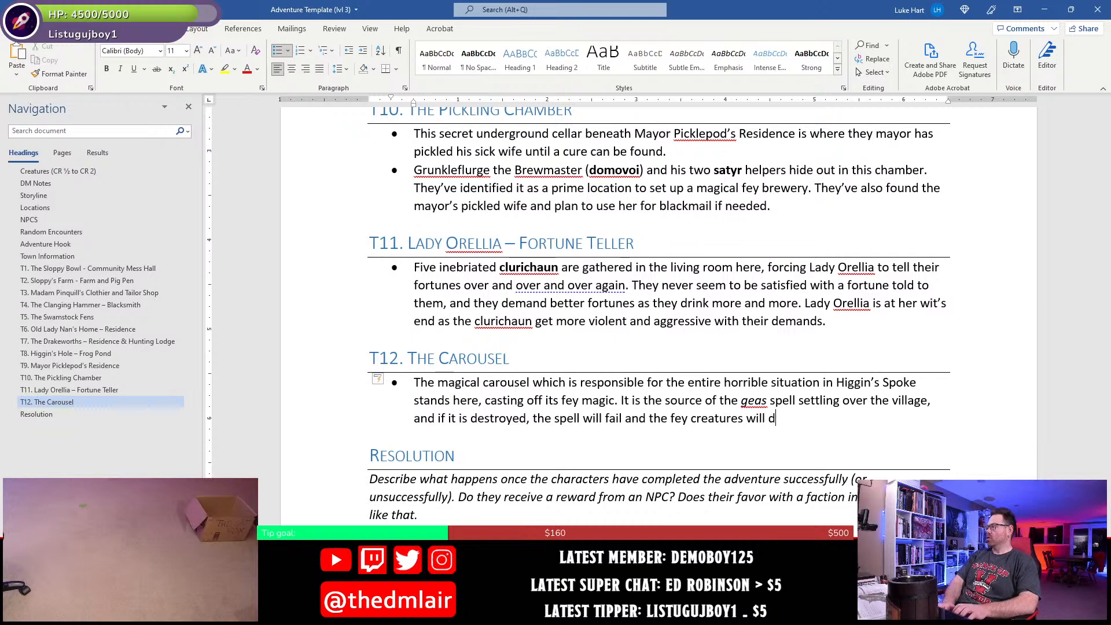
- Finish the first T12 bullet with "and the fey creatures will retreat back whence they came."
{"action": "key", "text": "BackSpace"}
{"action": "type", "text": "retre"}
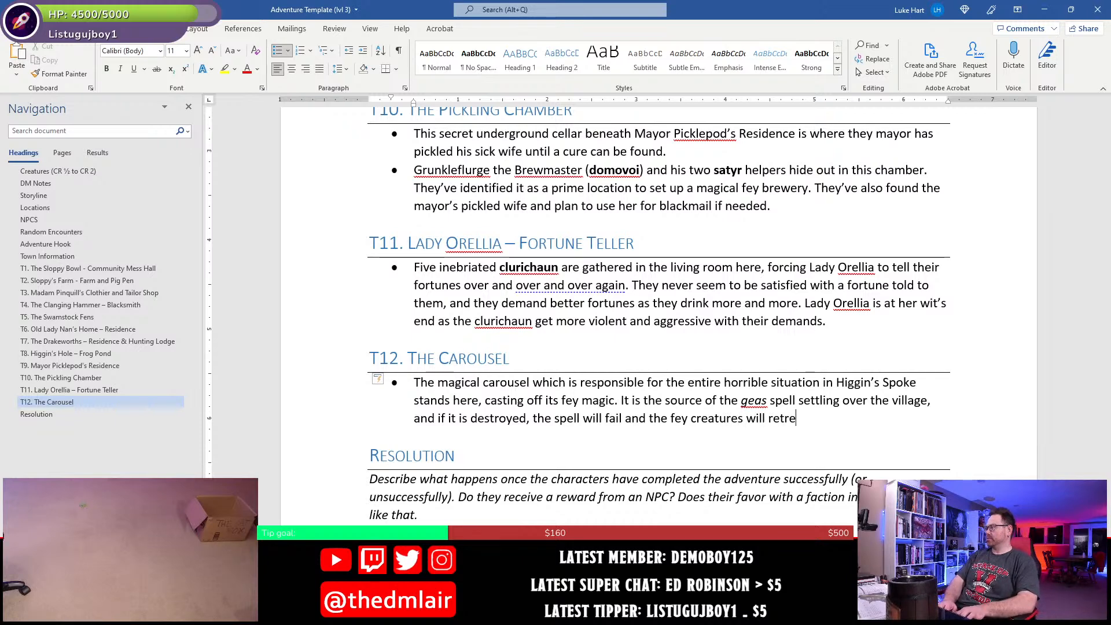
{"action": "type", "text": "at back wh"}
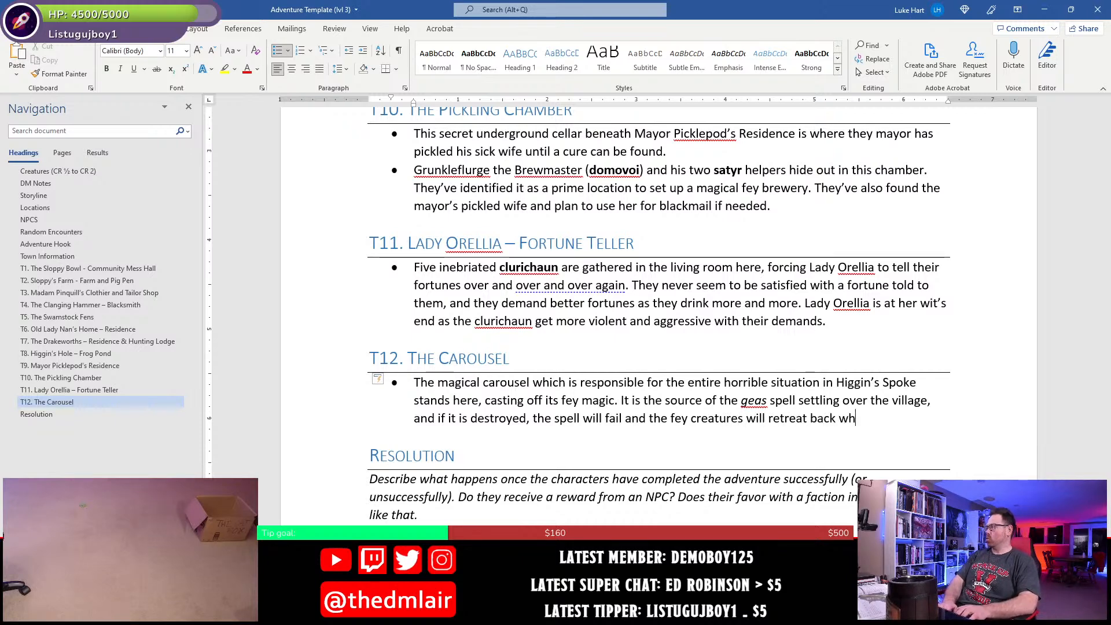
{"action": "type", "text": "ence they came."}
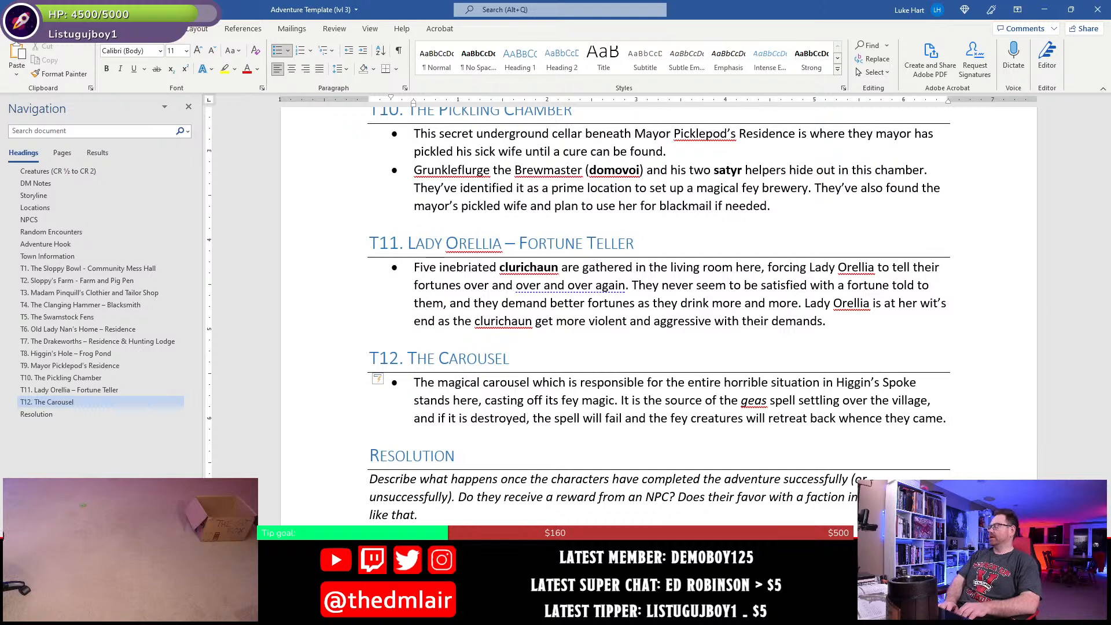
- Add a second bullet under T12 beginning "If any damage is done to the carousel,"
{"action": "key", "text": "Return"}
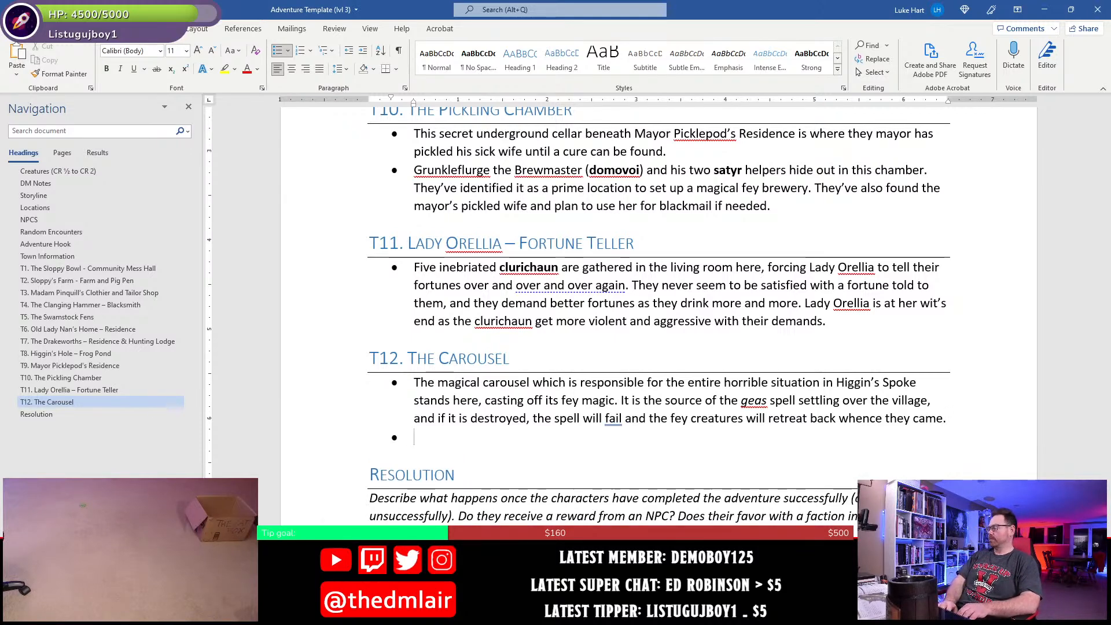
{"action": "type", "text": "If "}
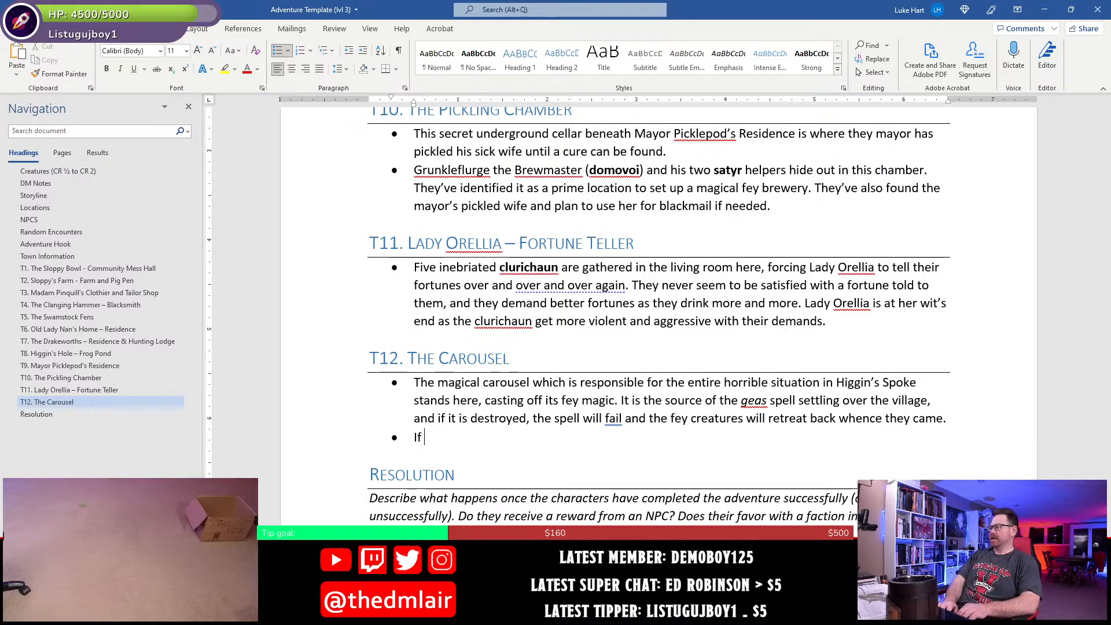
{"action": "type", "text": "any damage is"}
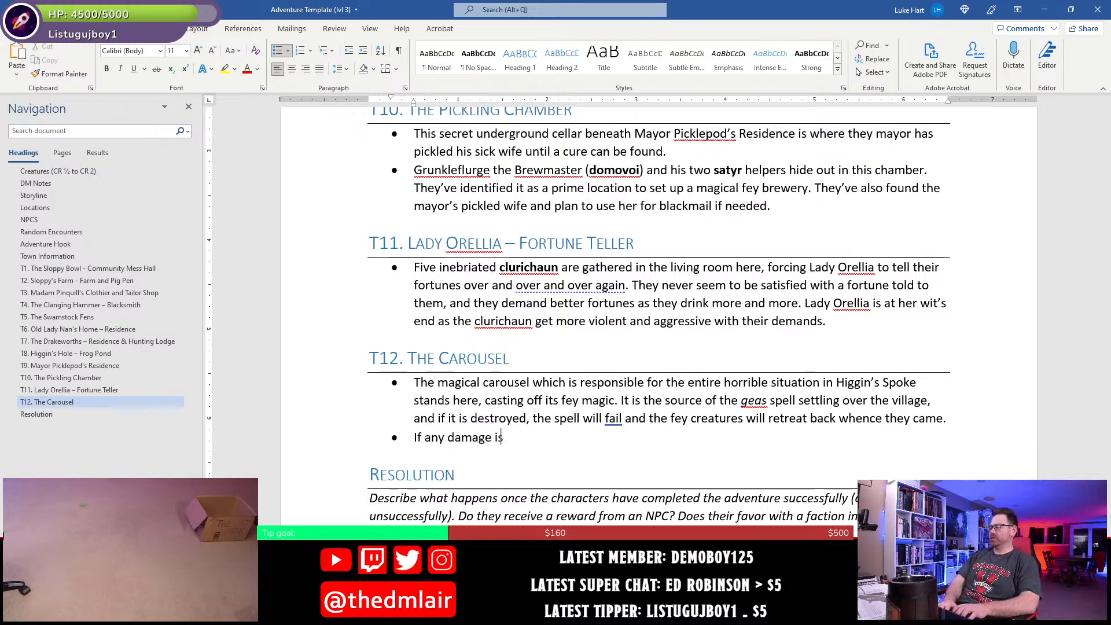
{"action": "type", "text": " done to the ca"}
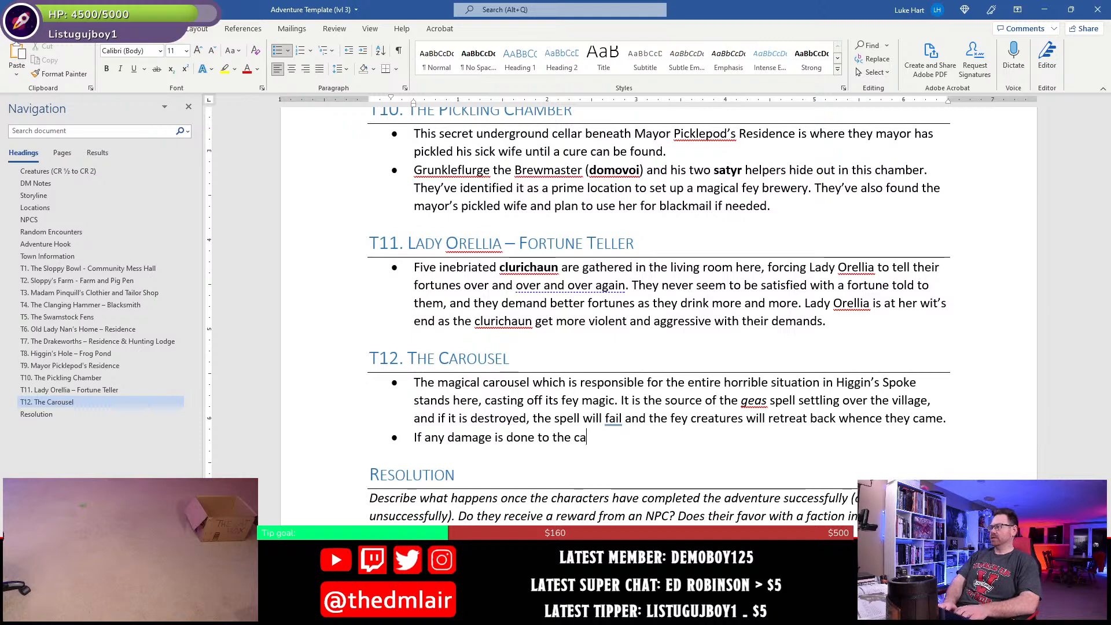
{"action": "type", "text": "rousel,"}
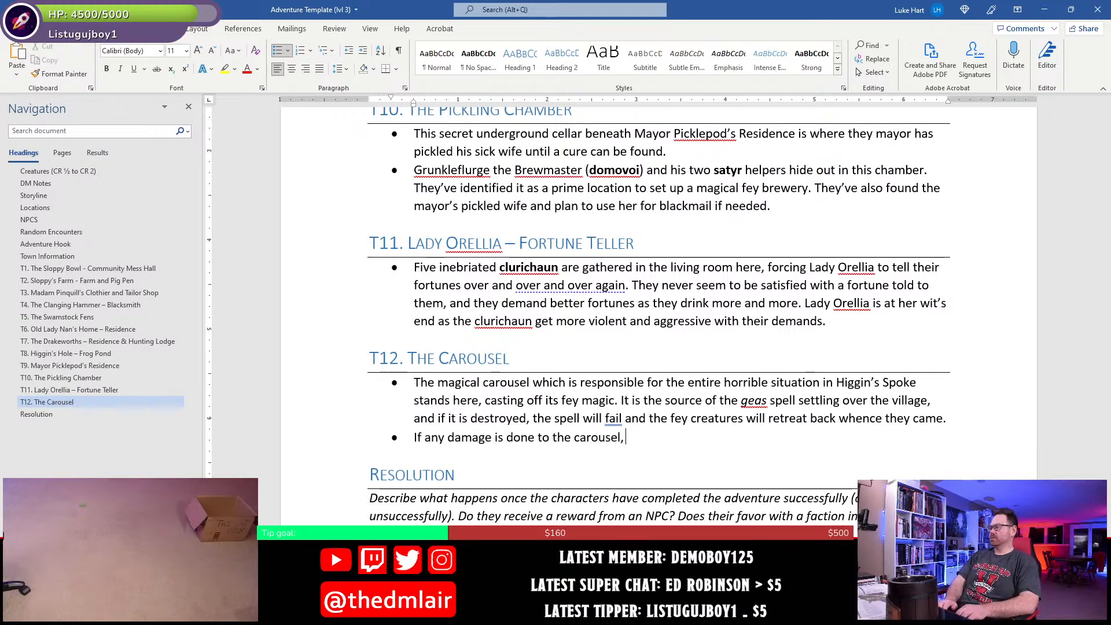
{"action": "type", "text": " the B"}
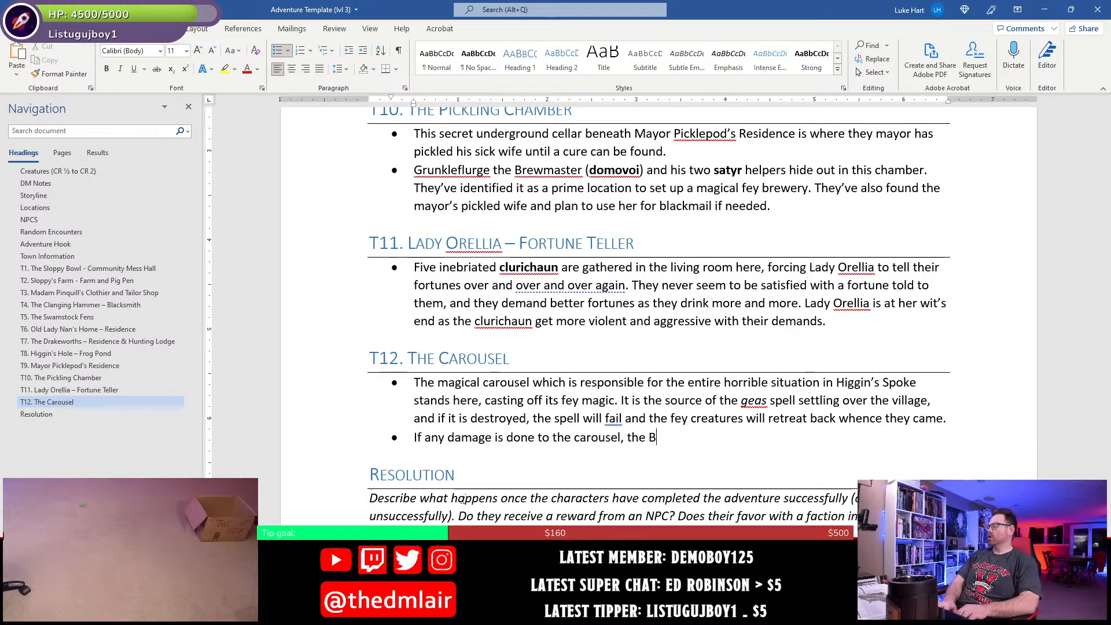
- Continue the second T12 bullet with "Grunkleflurge the Brewmaster" as the subject
{"action": "key", "text": "BackSpace"}
{"action": "key", "text": "BackSpace"}
{"action": "key", "text": "BackSpace"}
{"action": "key", "text": "BackSpace"}
{"action": "key", "text": "BackSpace"}
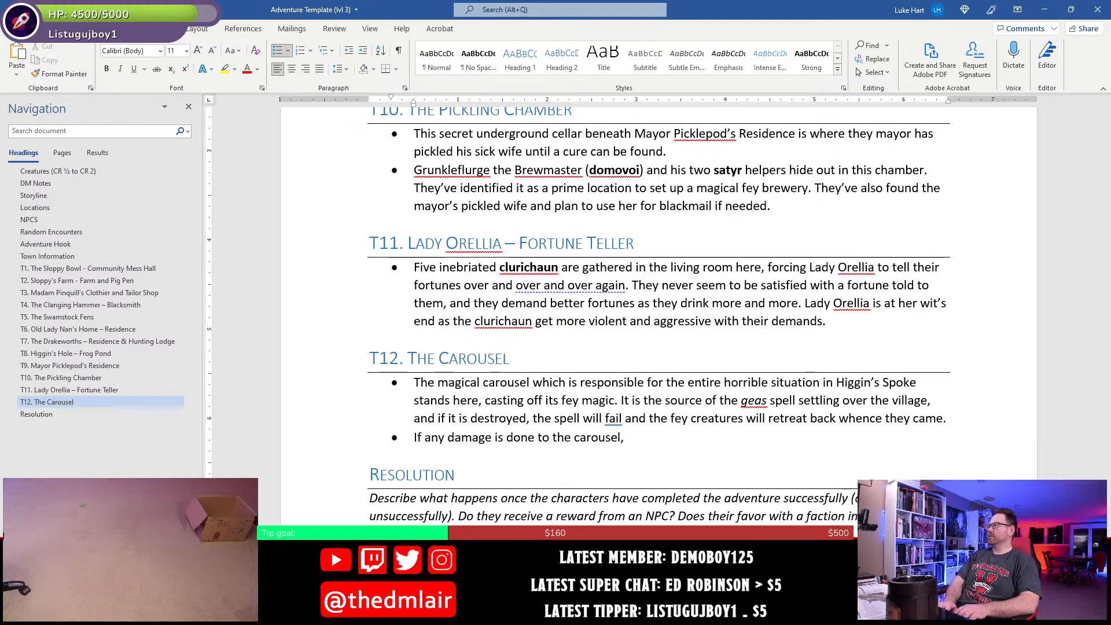
{"action": "type", "text": "Gru"}
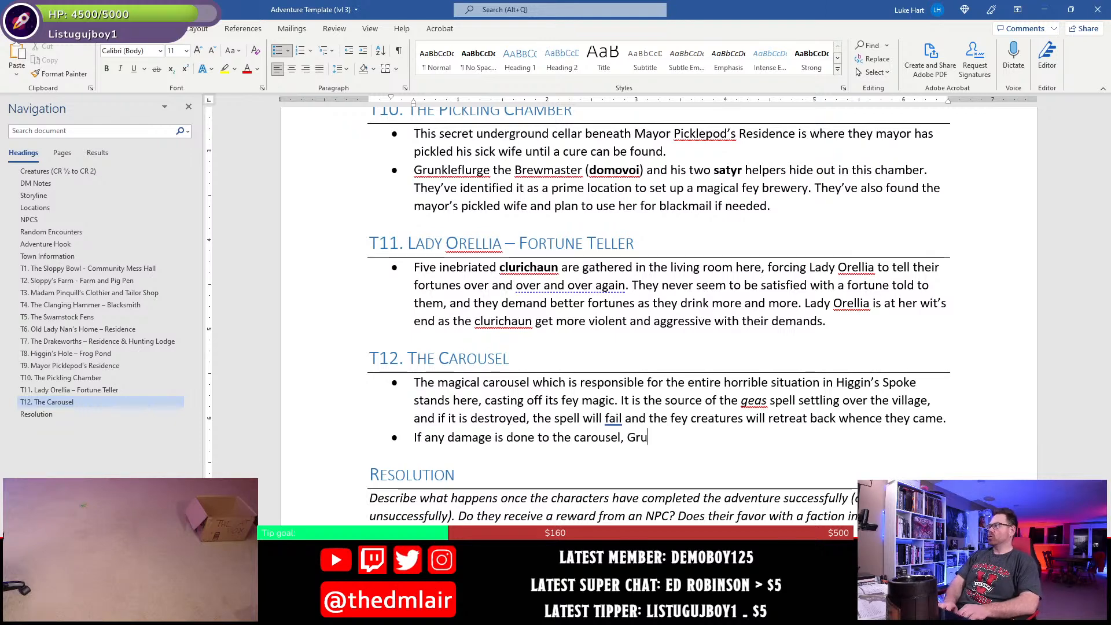
{"action": "type", "text": "knkleflur"}
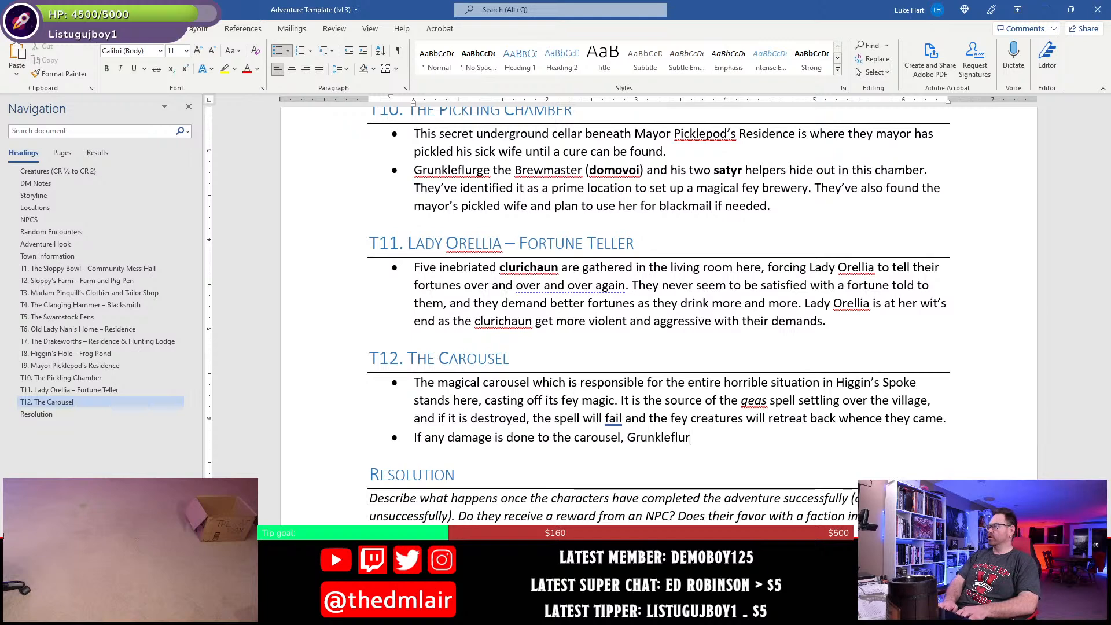
{"action": "type", "text": "ge the Brewmast"}
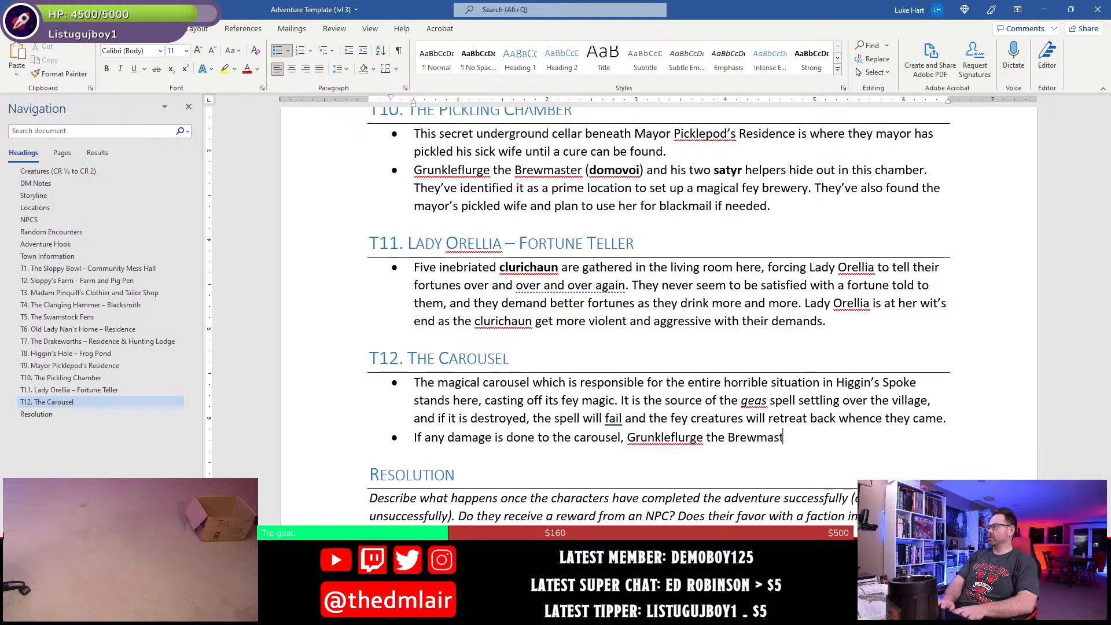
{"action": "type", "text": "er"}
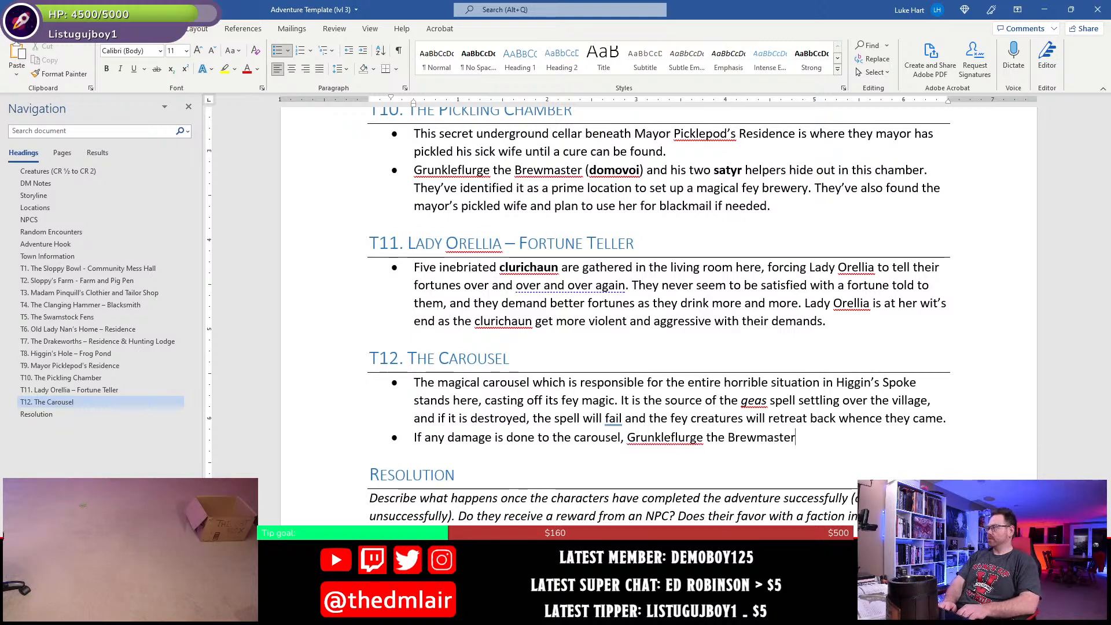
{"action": "type", "text": " knows it immi"}
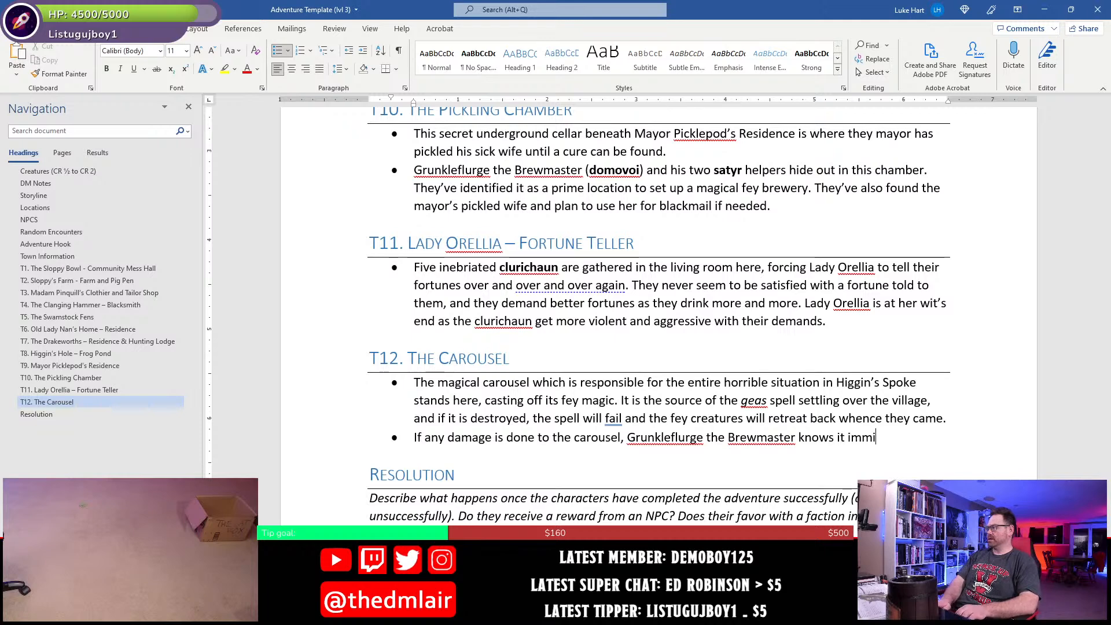
- Extend the Brewmaster sentence in the second T12 bullet with "knows it immediately,"
{"action": "key", "text": "BackSpace"}
{"action": "type", "text": "eiately"}
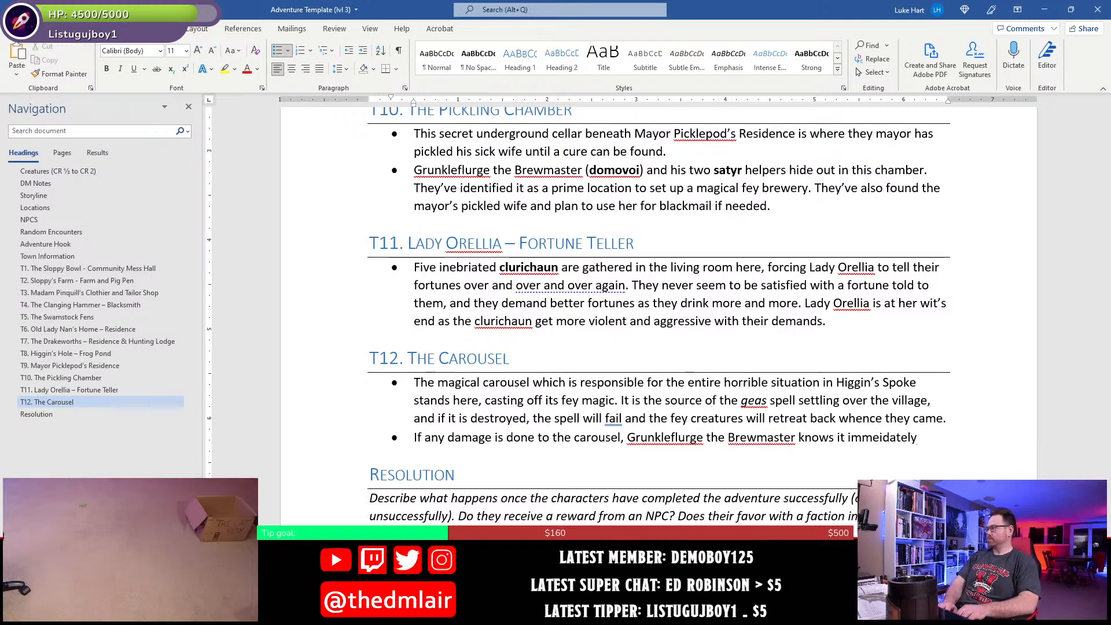
{"action": "type", "text": ", "}
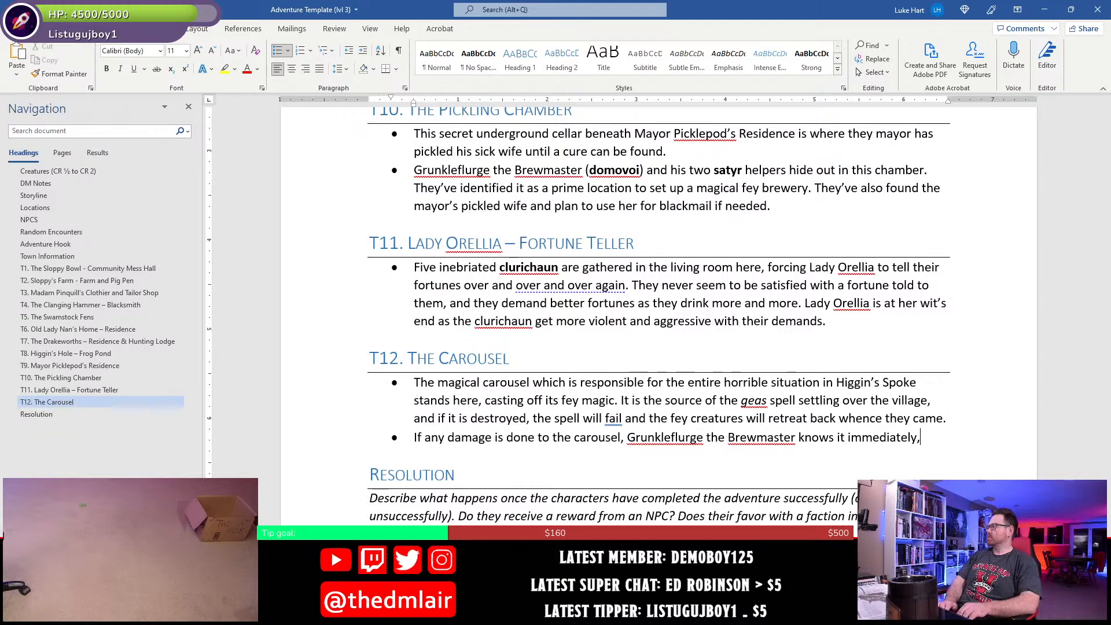
{"action": "type", "text": "and will ru"}
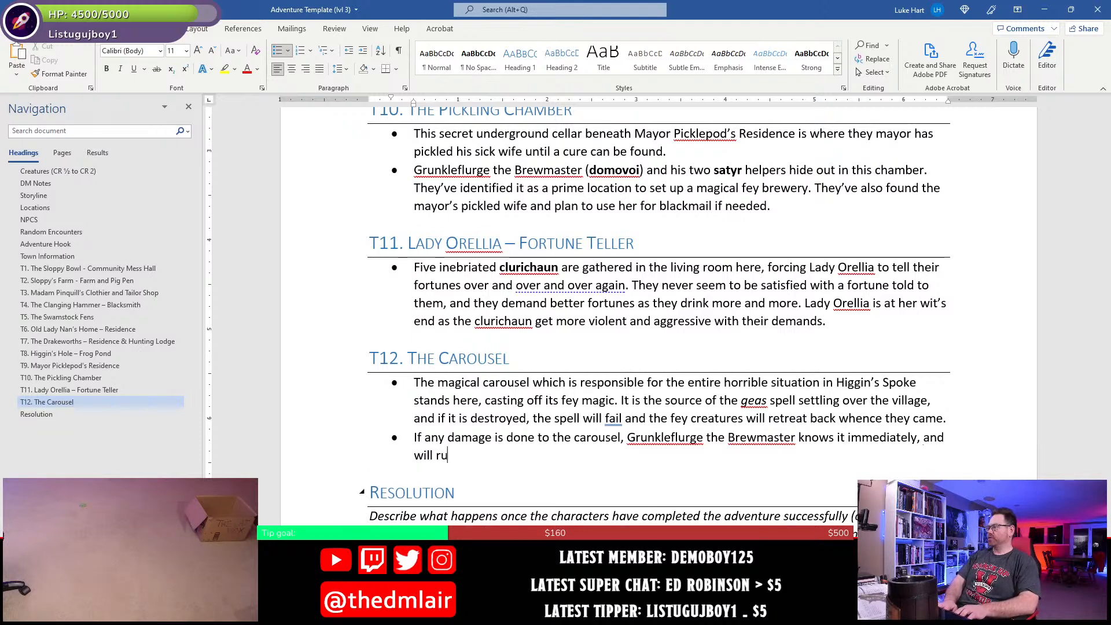
{"action": "type", "text": "sh fo"}
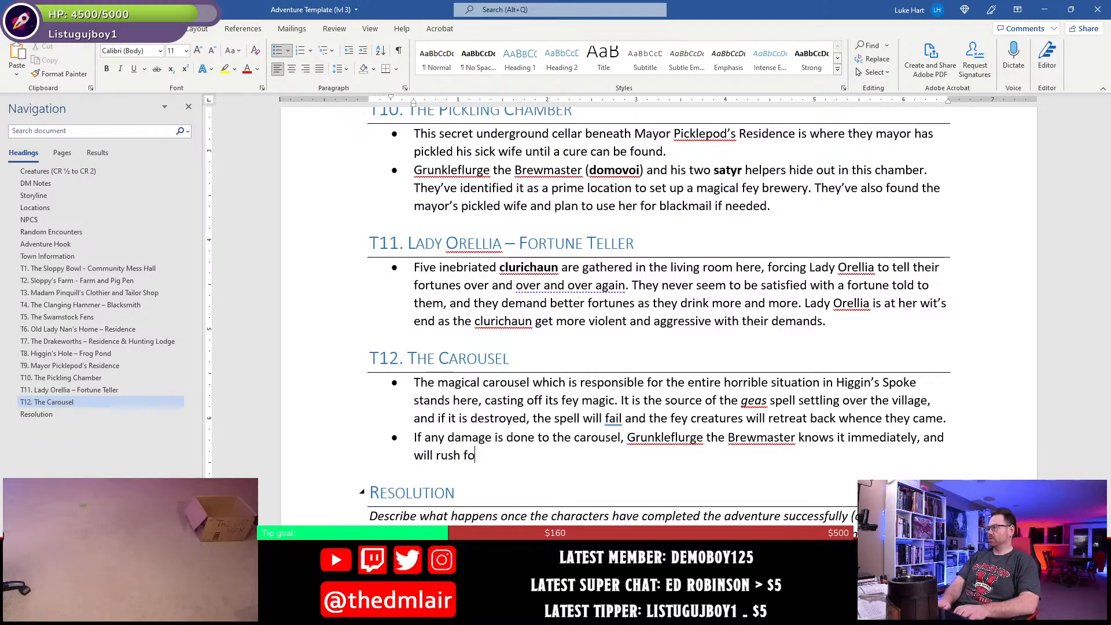
{"action": "type", "text": "frth from wher"}
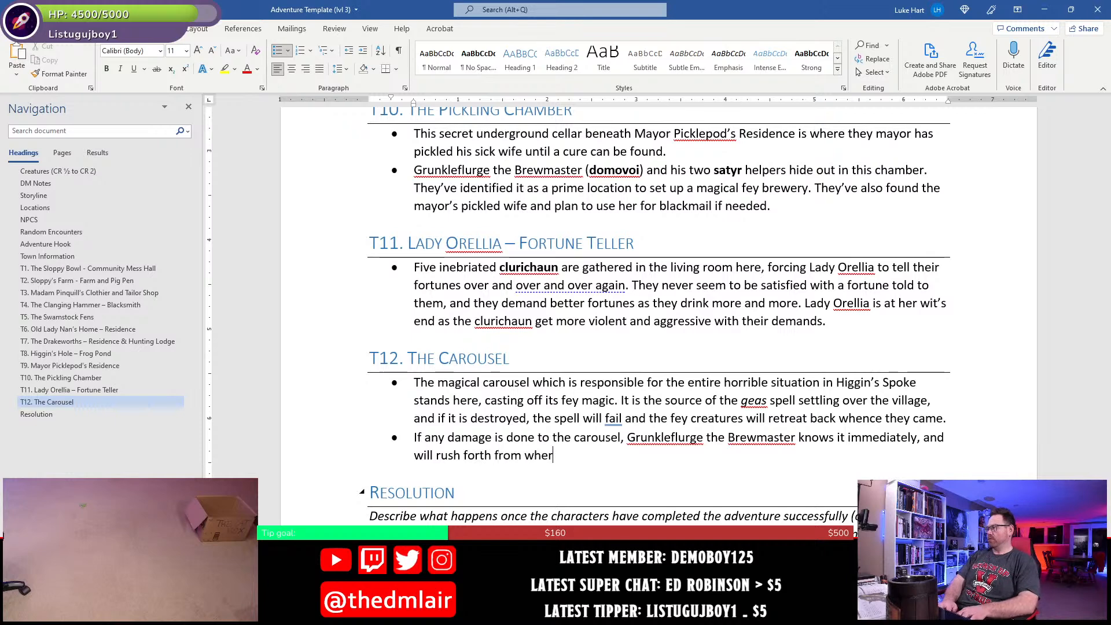
{"action": "type", "text": "ever he’s"}
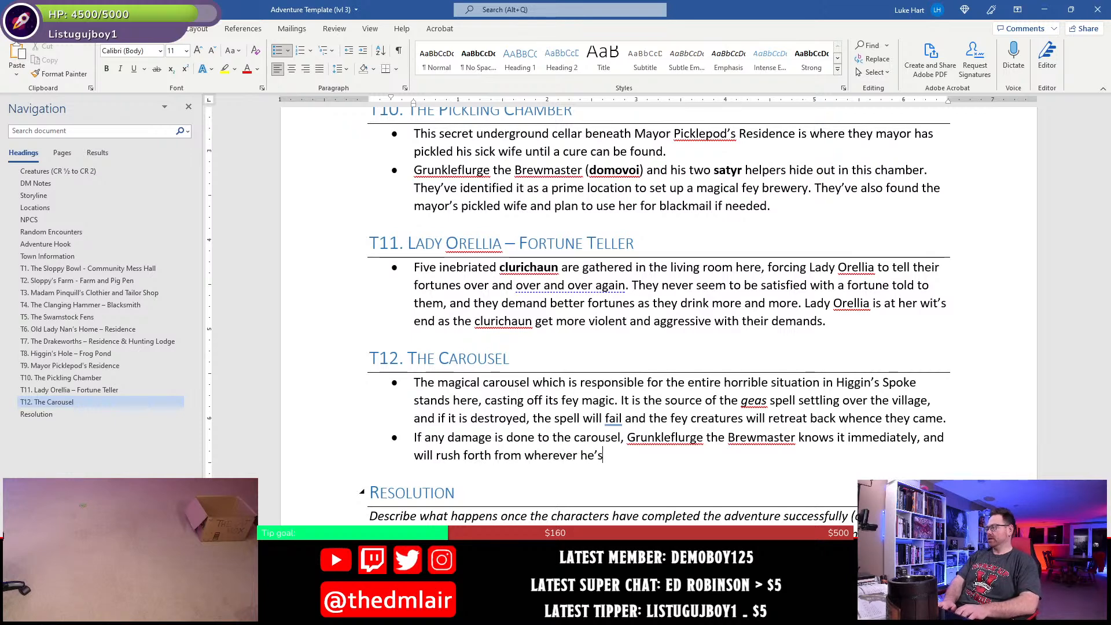
- Extend the Brewmaster sentence in the second T12 bullet with "and will rush forth"
{"action": "key", "text": "BackSpace"}
{"action": "key", "text": "BackSpace"}
{"action": "key", "text": "BackSpace"}
{"action": "key", "text": "BackSpace"}
{"action": "key", "text": "BackSpace"}
{"action": "key", "text": "BackSpace"}
{"action": "key", "text": "BackSpace"}
{"action": "key", "text": "BackSpace"}
{"action": "key", "text": "BackSpace"}
{"action": "key", "text": "BackSpace"}
{"action": "key", "text": "BackSpace"}
{"action": "key", "text": "BackSpace"}
{"action": "key", "text": "BackSpace"}
{"action": "key", "text": "BackSpace"}
{"action": "key", "text": "BackSpace"}
{"action": "key", "text": "BackSpace"}
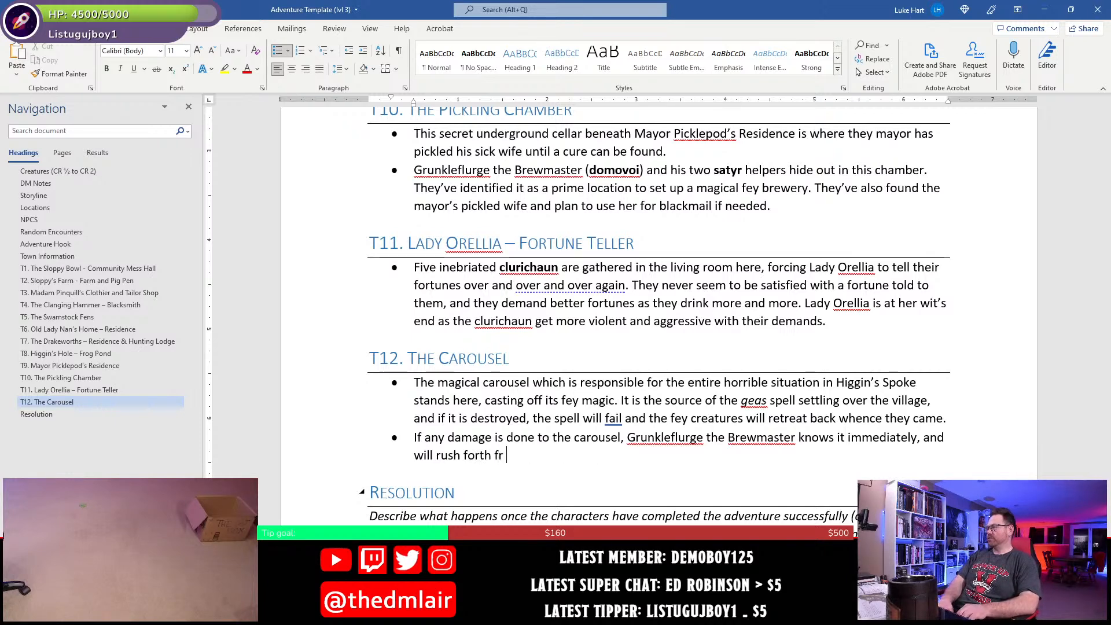
{"action": "key", "text": "BackSpace"}
{"action": "key", "text": "BackSpace"}
- Finish the Brewmaster sentence in the second T12 bullet with "with his satyr helpers to defend the carousel."
{"action": "type", "text": "with hi"}
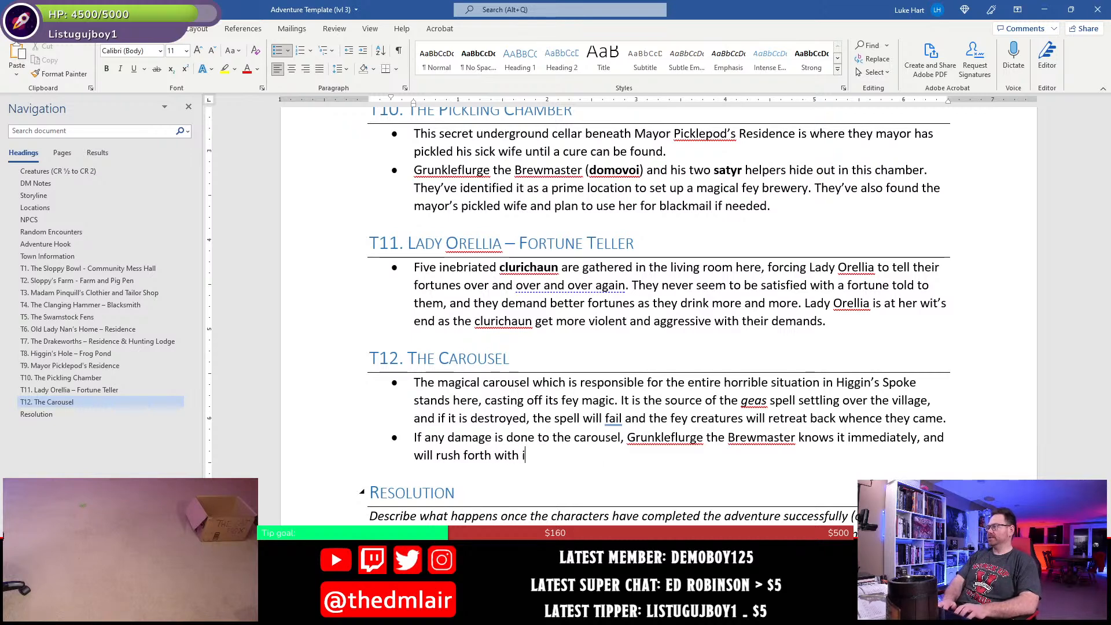
{"action": "key", "text": "BackSpace"}
{"action": "type", "text": "his satyr "}
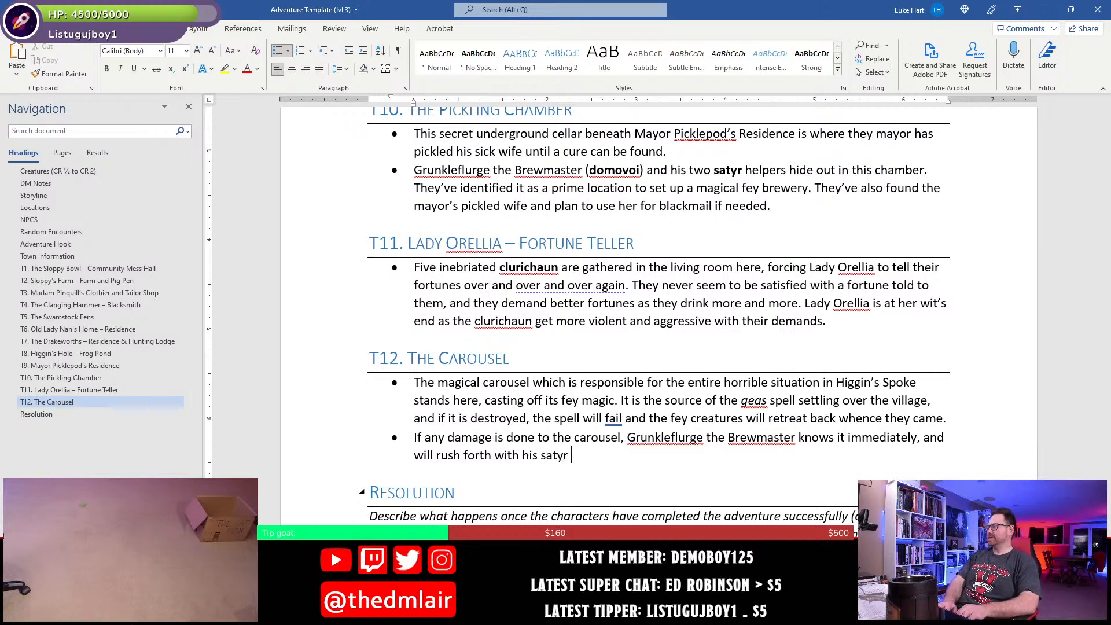
{"action": "type", "text": "he"}
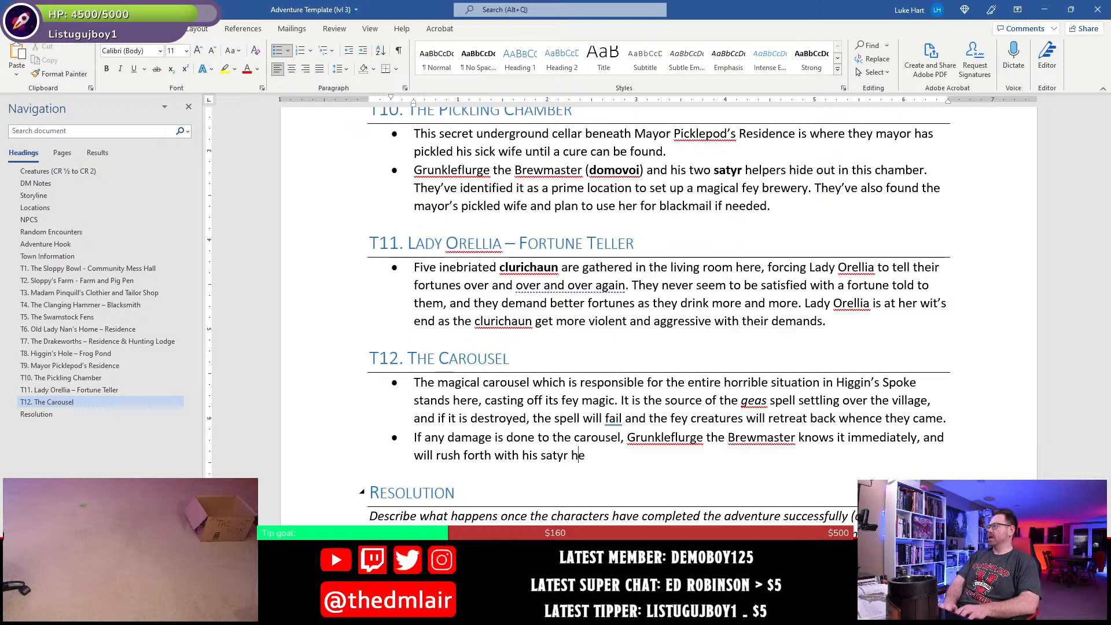
{"action": "type", "text": "lpersto"}
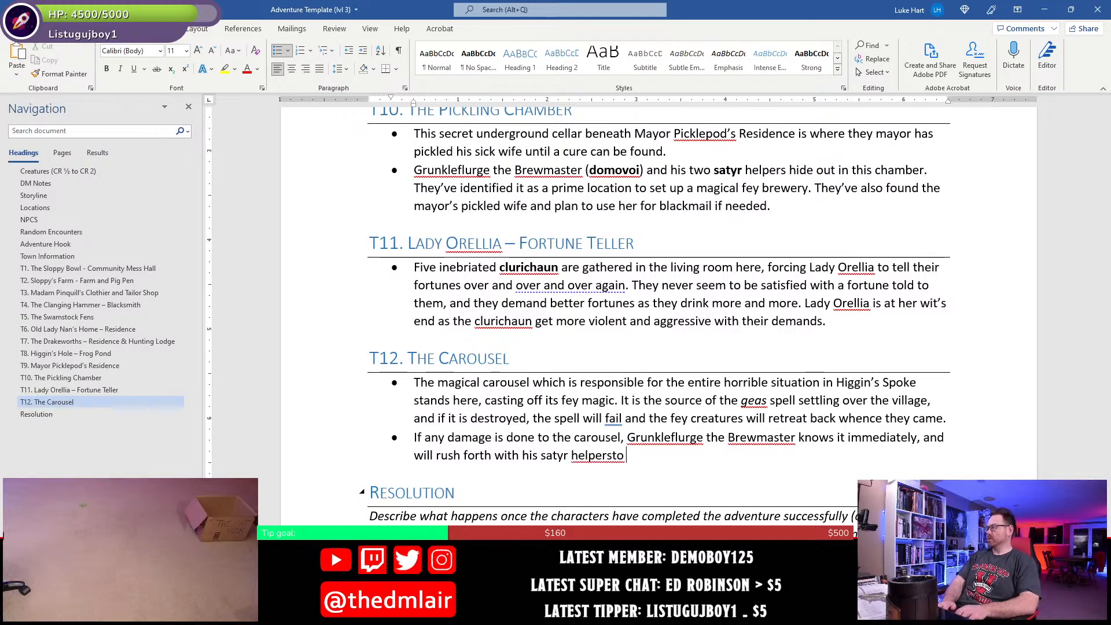
{"action": "key", "text": "BackSpace"}
{"action": "type", "text": "to de"}
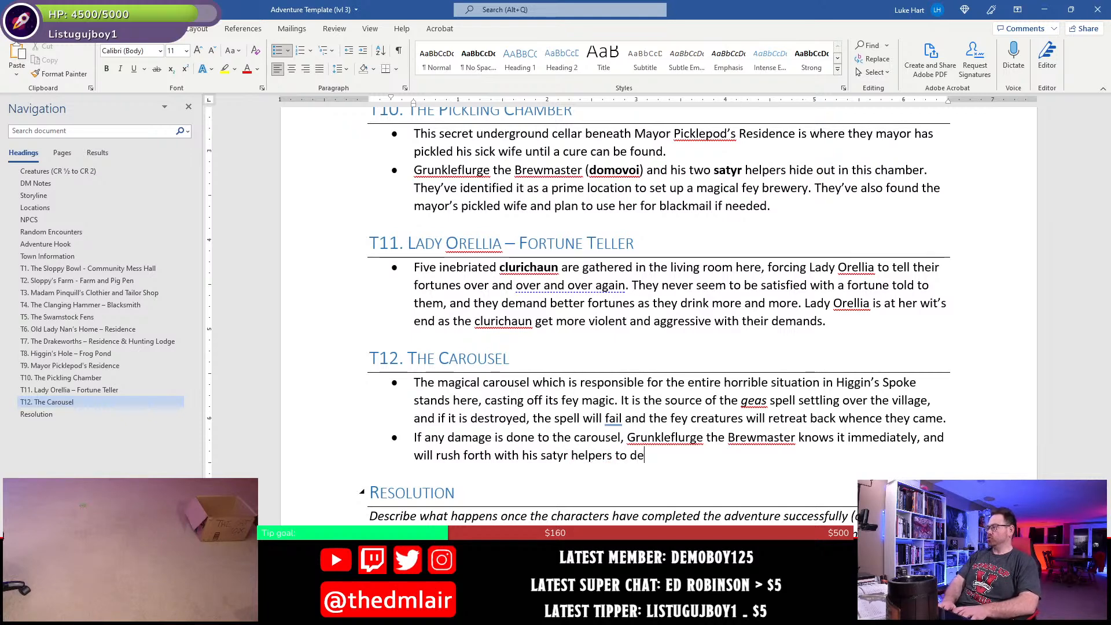
{"action": "type", "text": "fend the carousel."}
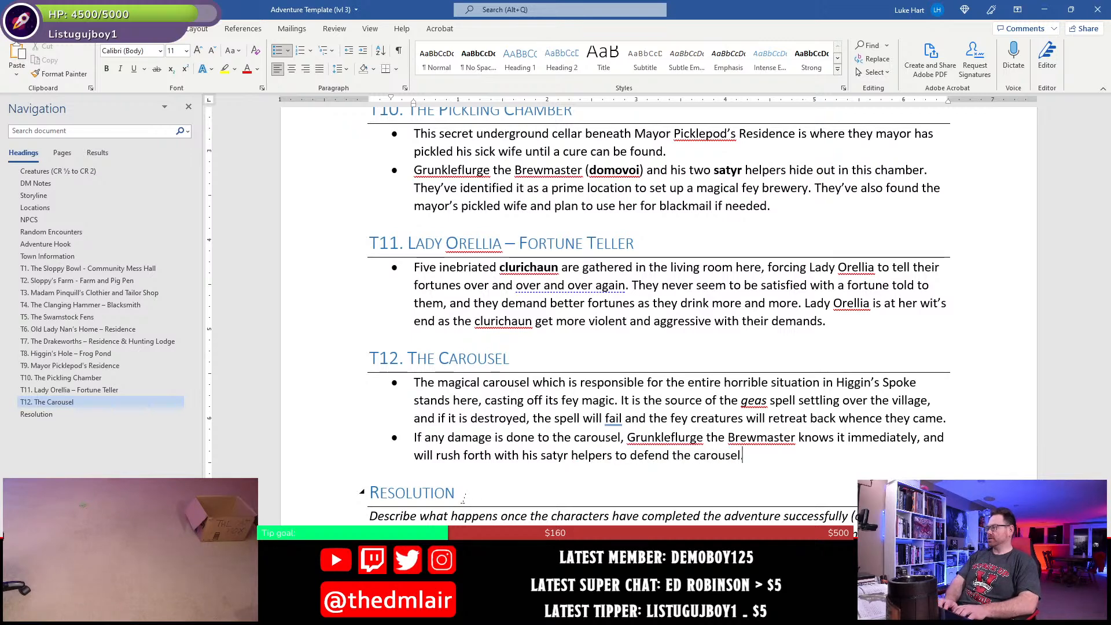
{"action": "key", "text": "alt"}
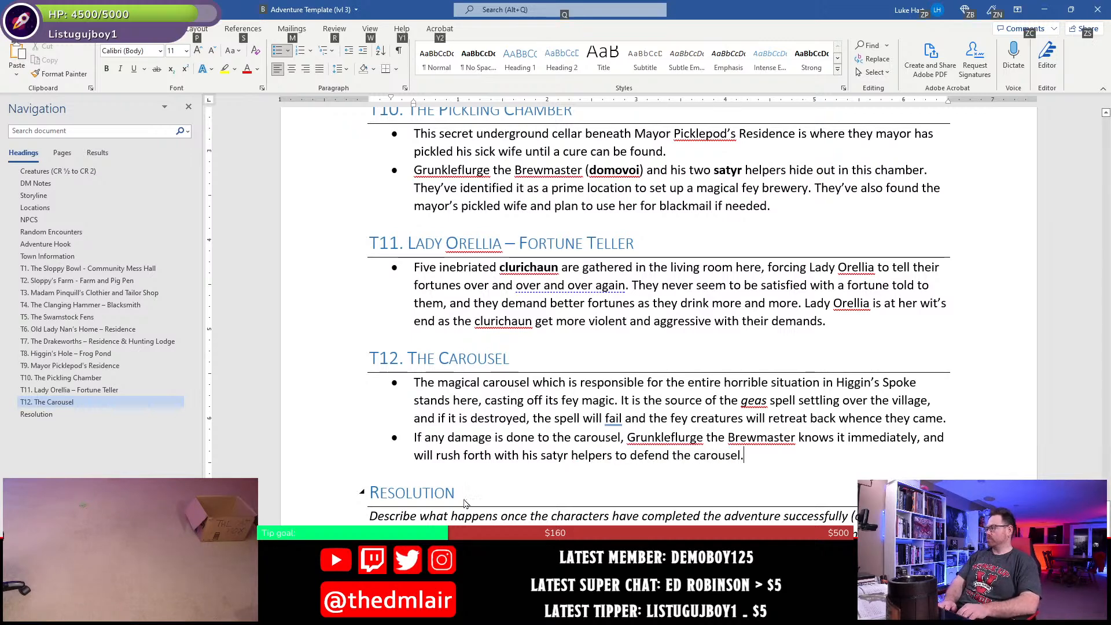
{"action": "key", "text": "Escape"}
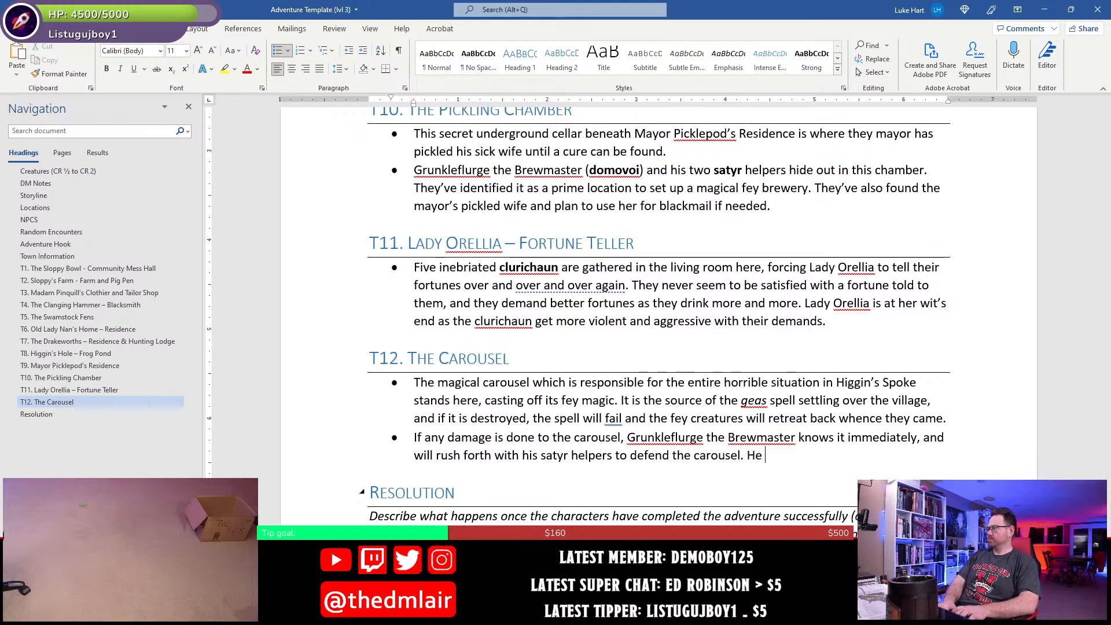
- Start another sentence in the second T12 bullet: "He constantly calls for help, too, and every 1d4"
{"action": "type", "text": "He constan"}
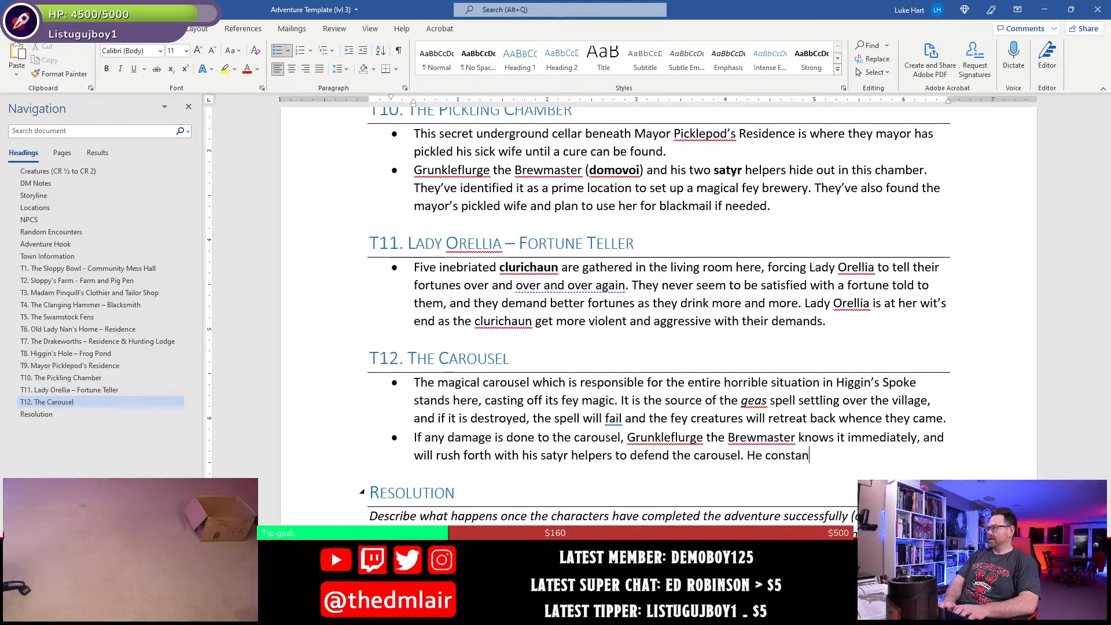
{"action": "type", "text": "tly calls for hel"}
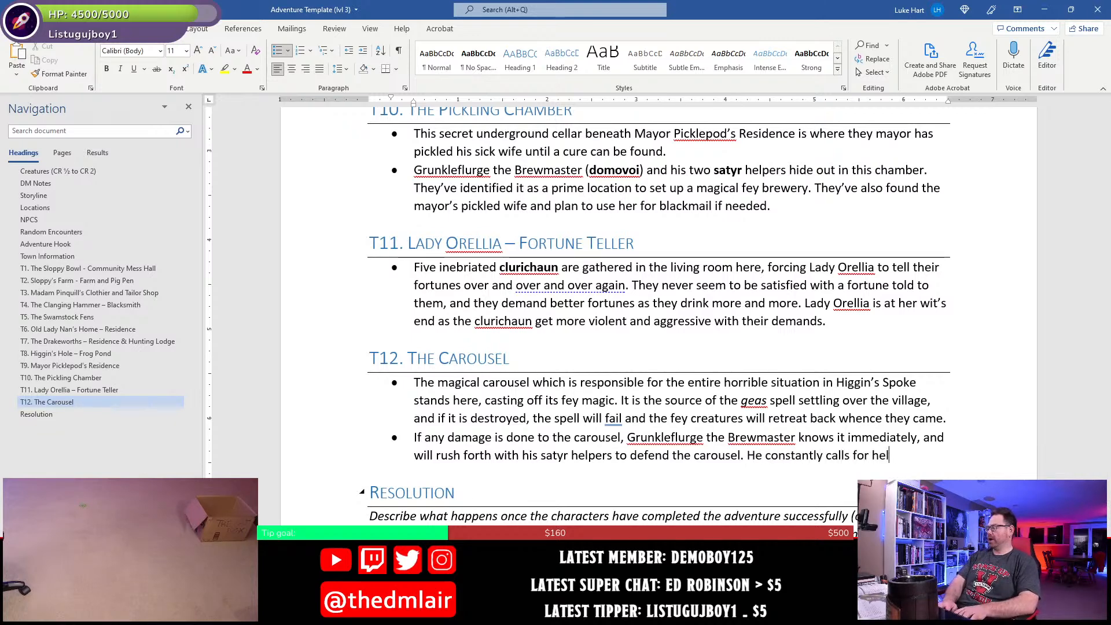
{"action": "type", "text": "p, too, and every "}
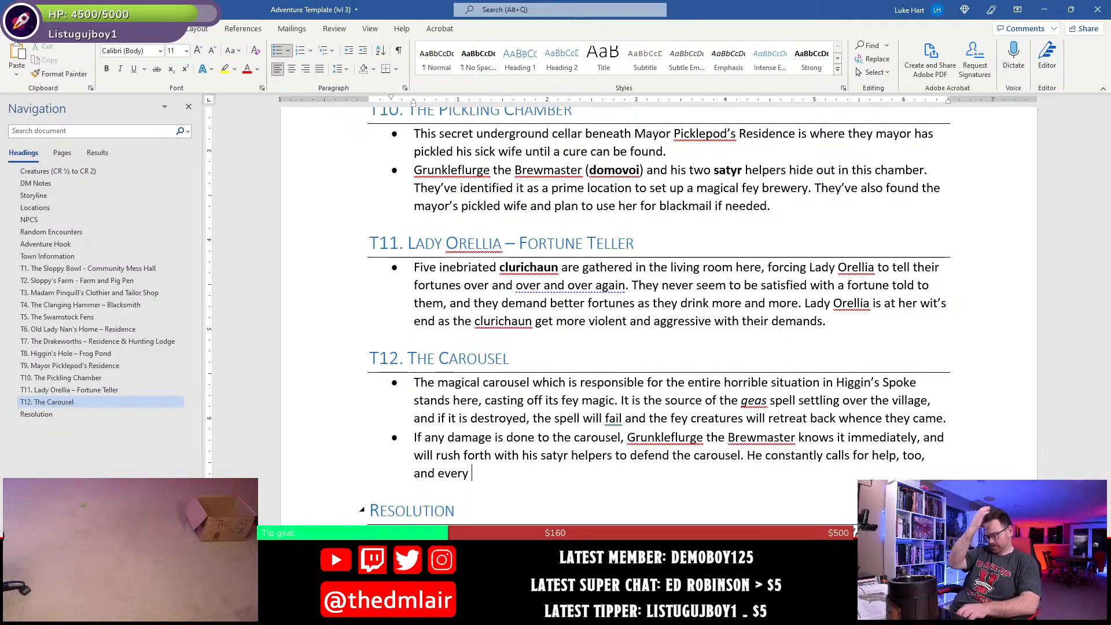
{"action": "type", "text": "1d4"}
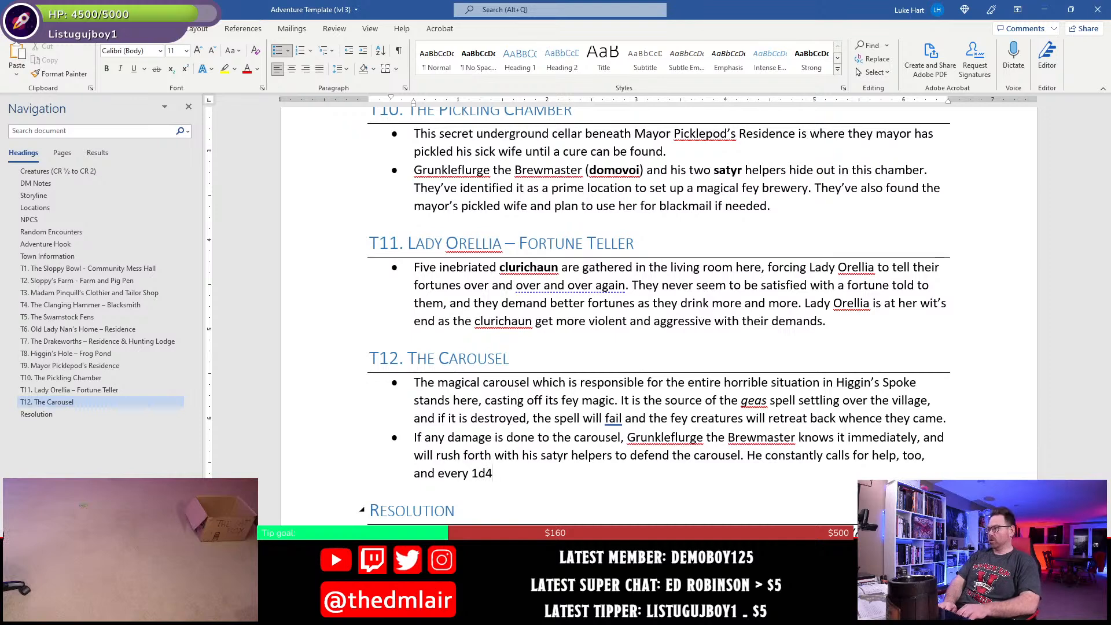
{"action": "type", "text": " rounds, anoth"}
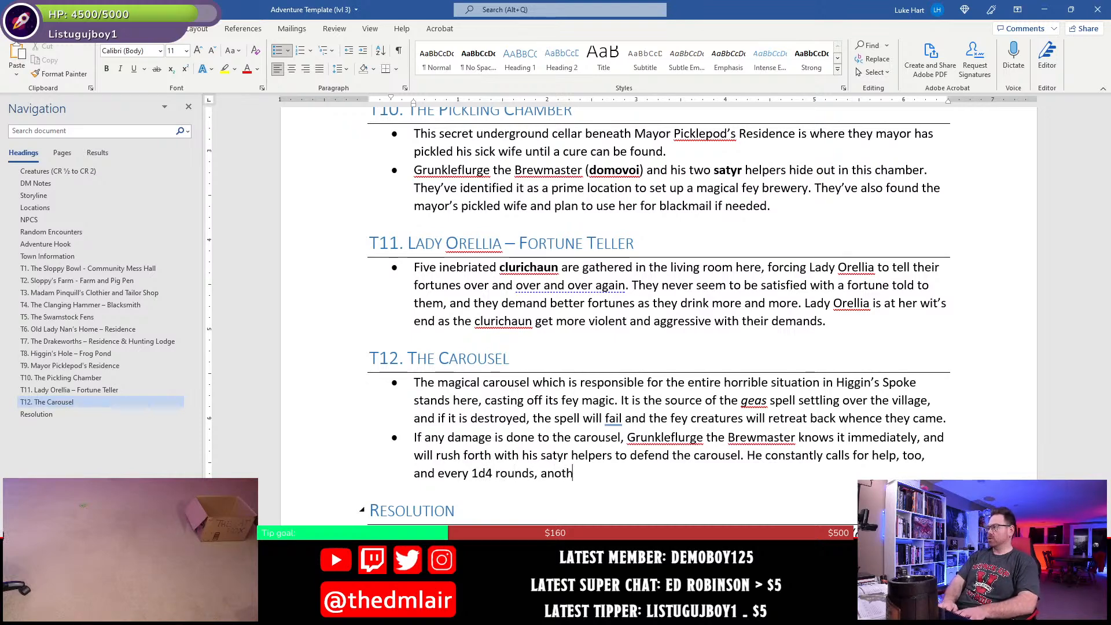
{"action": "type", "text": "er group of fey from a near"}
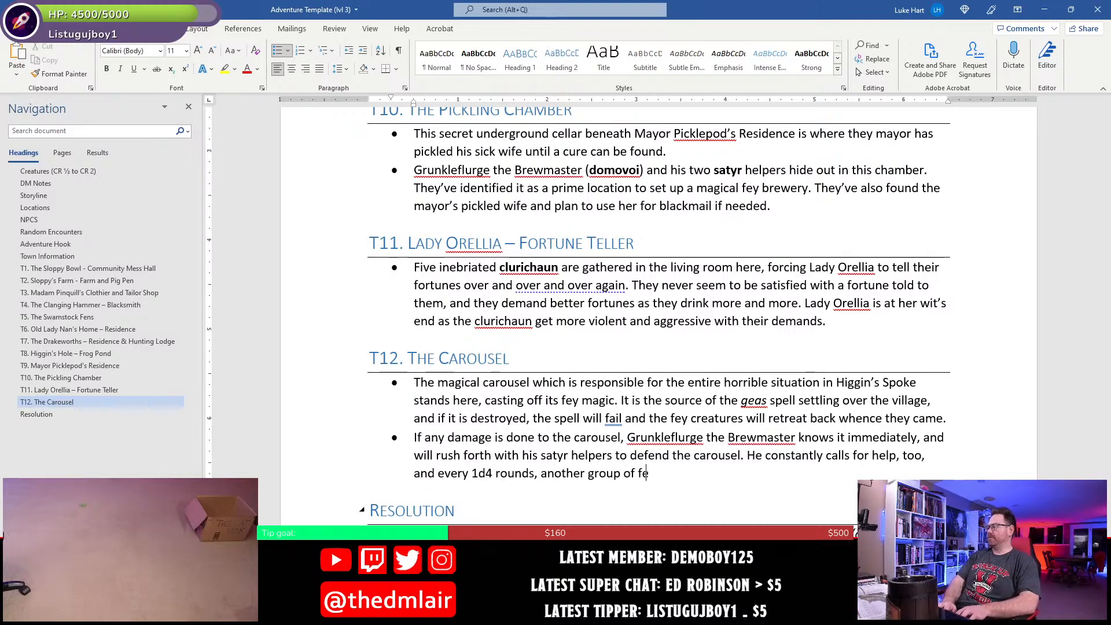
- Complete the call-for-help sentence with "rounds, another group of fey from a building in the village arrive to assist."
{"action": "key", "text": "BackSpace"}
{"action": "key", "text": "BackSpace"}
{"action": "key", "text": "BackSpace"}
{"action": "key", "text": "BackSpace"}
{"action": "key", "text": "BackSpace"}
{"action": "key", "text": "BackSpace"}
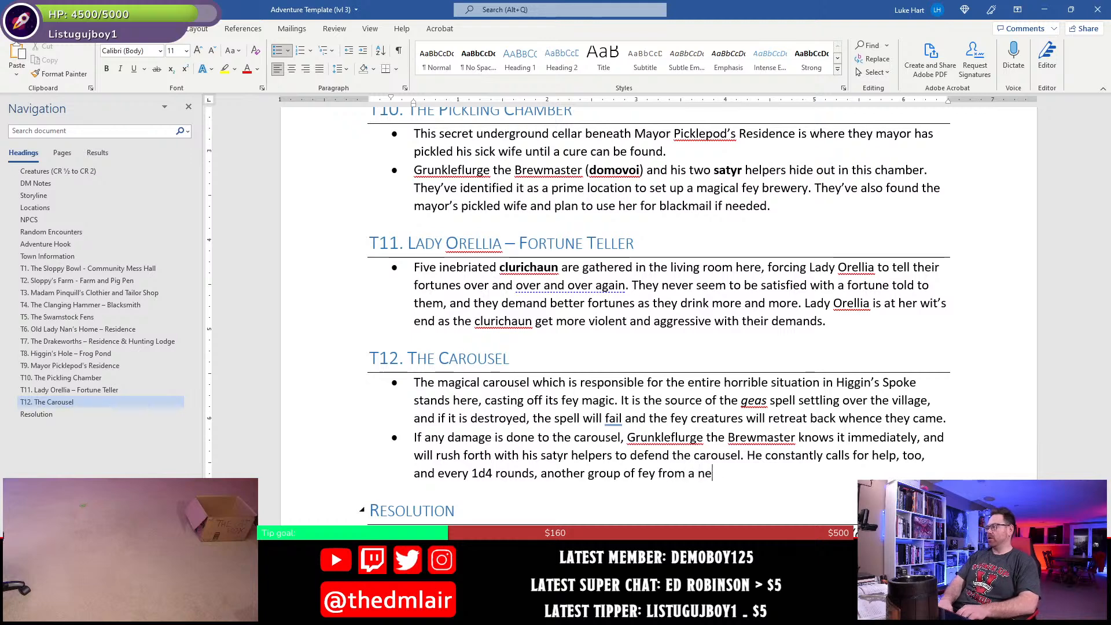
{"action": "type", "text": "a b"}
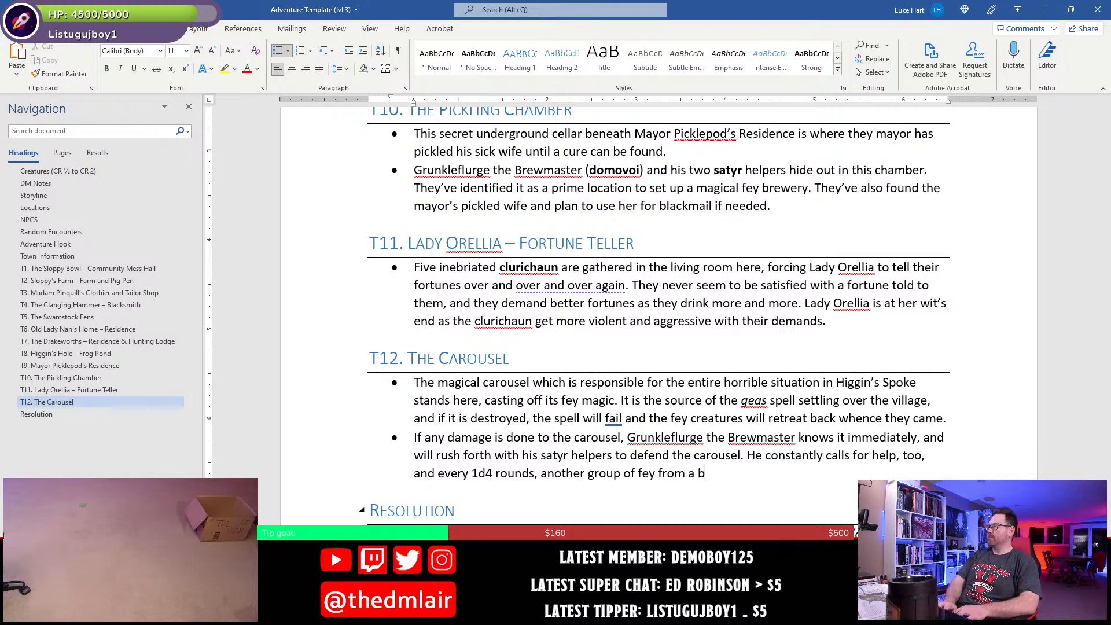
{"action": "type", "text": "uilding in the villag"}
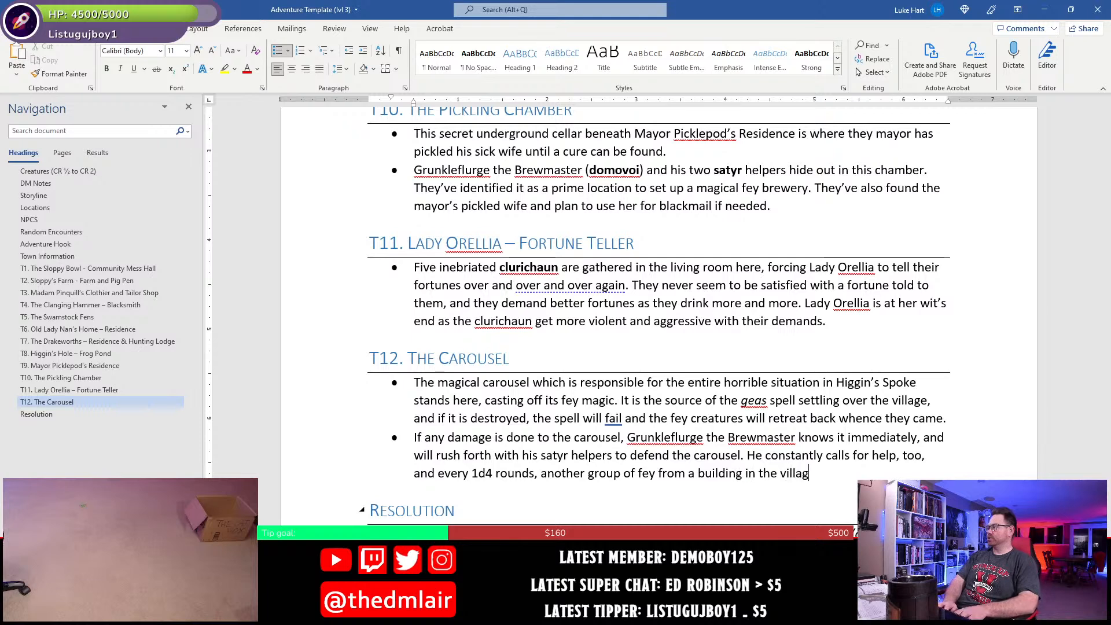
{"action": "type", "text": "e arrive to as"}
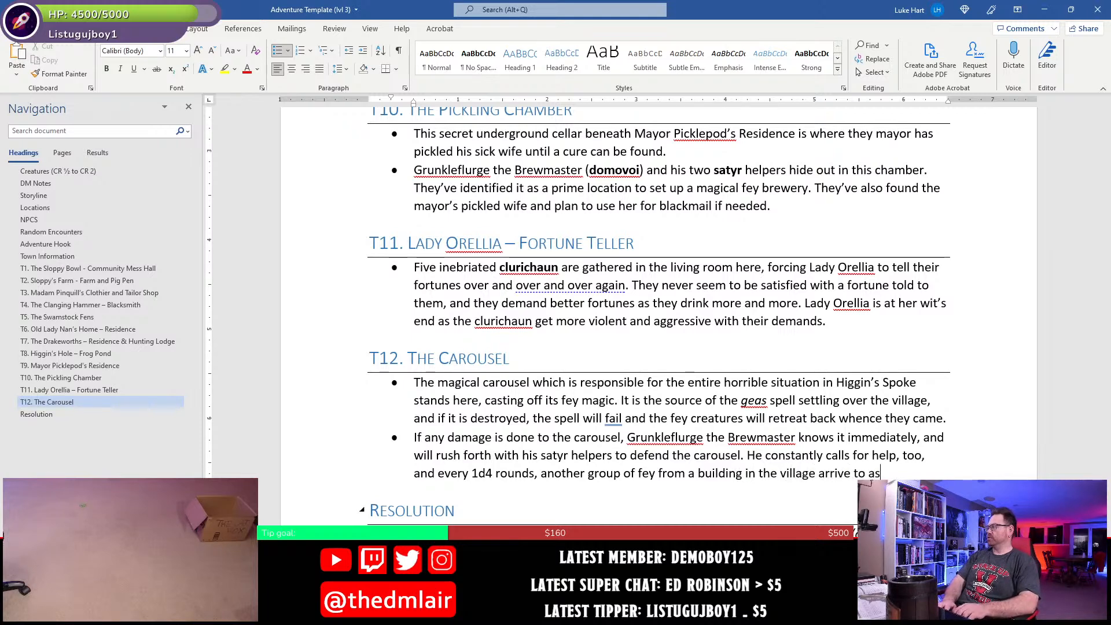
{"action": "type", "text": "sitst."}
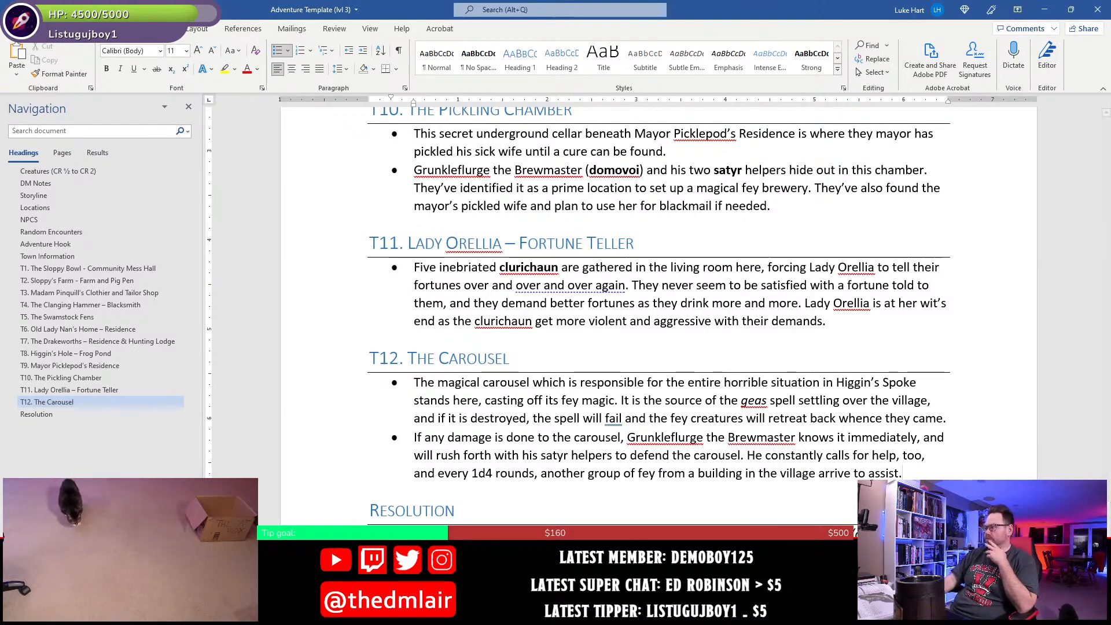
- Switch to the Higgin's Spoke map in Photoshop and examine the village layout, the T3 building and the surroundings of the T12 carousel
{"action": "key", "text": "alt+Tab"}
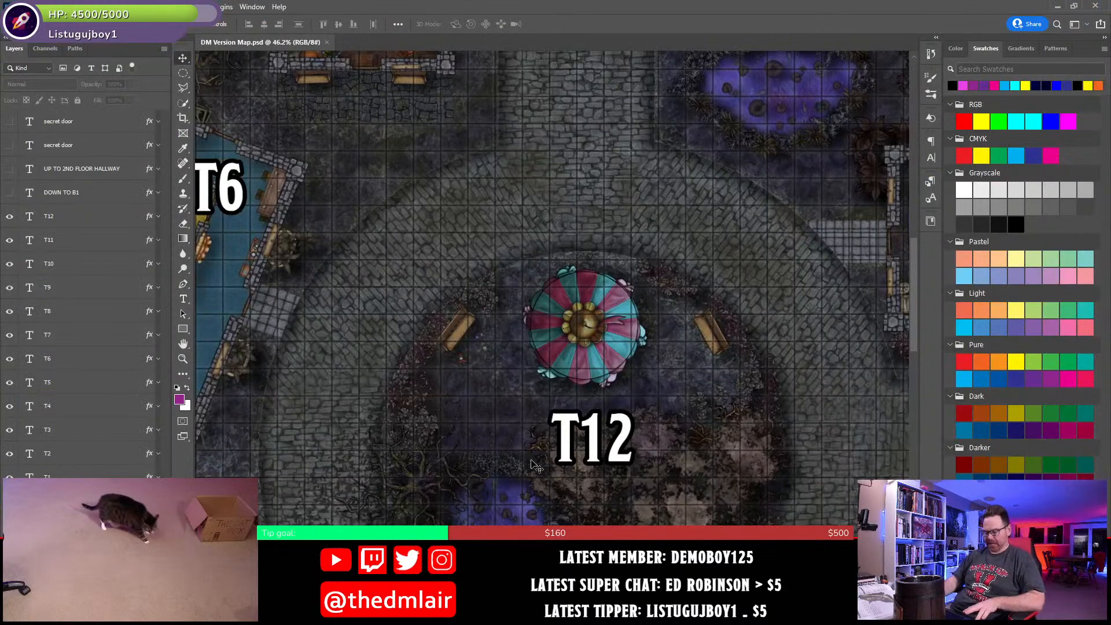
{"action": "key", "text": "ctrl+0"}
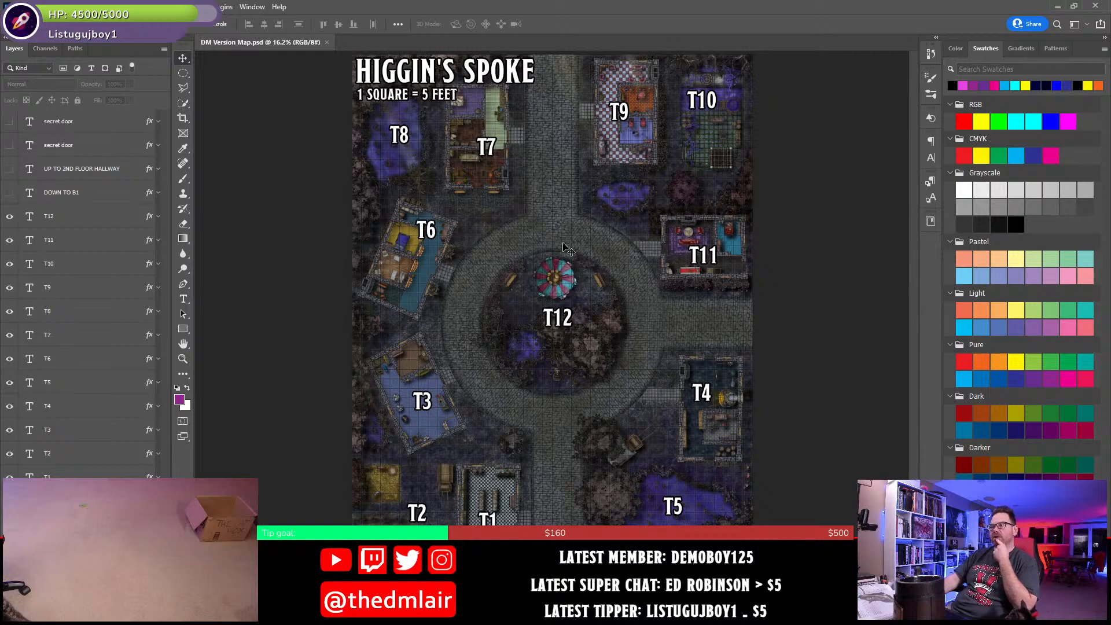
{"action": "scroll", "coordinate": [484, 411], "scroll_direction": "up", "scroll_amount": 5}
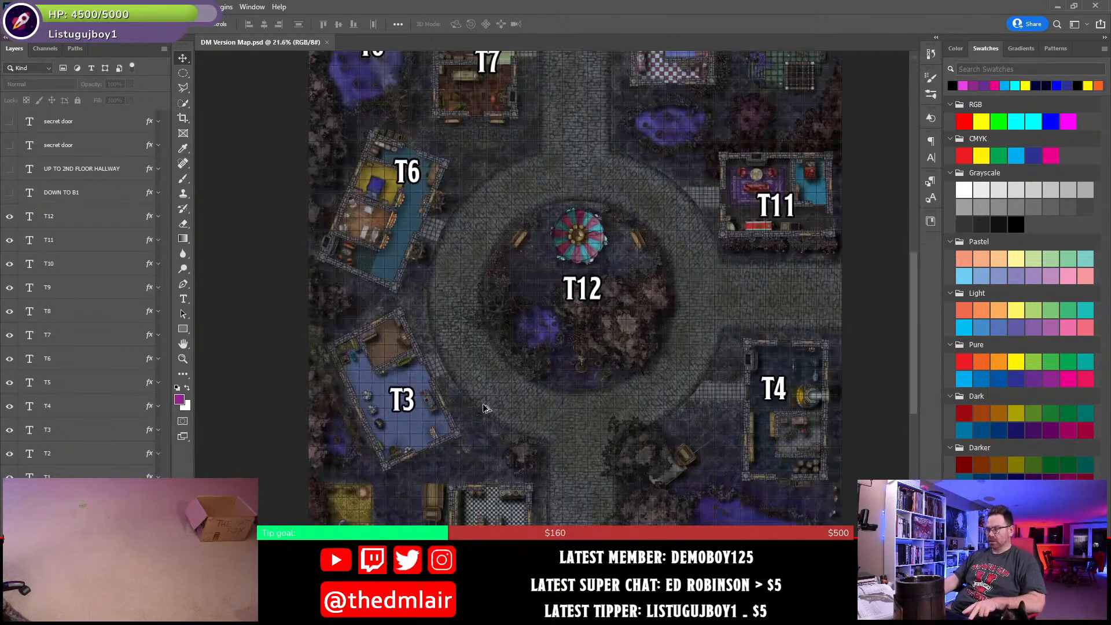
{"action": "scroll", "coordinate": [480, 410], "scroll_direction": "up", "scroll_amount": 5}
{"action": "left_click_drag", "start_coordinate": [345, 441], "coordinate": [638, 407]}
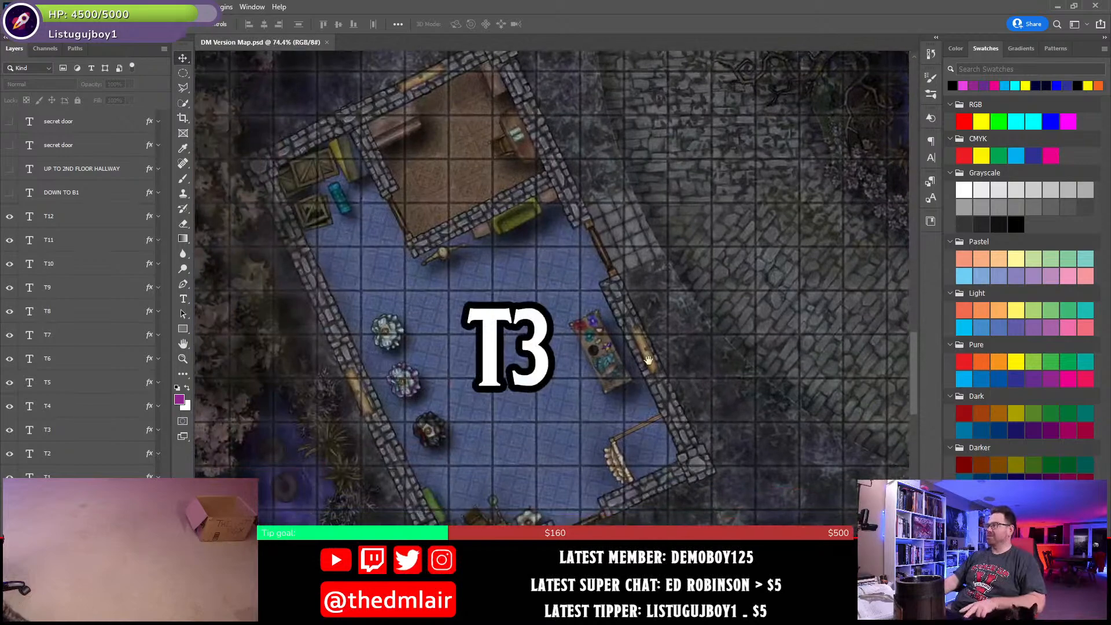
{"action": "left_click_drag", "start_coordinate": [709, 445], "coordinate": [588, 414]}
{"action": "left_click_drag", "start_coordinate": [657, 460], "coordinate": [562, 370]}
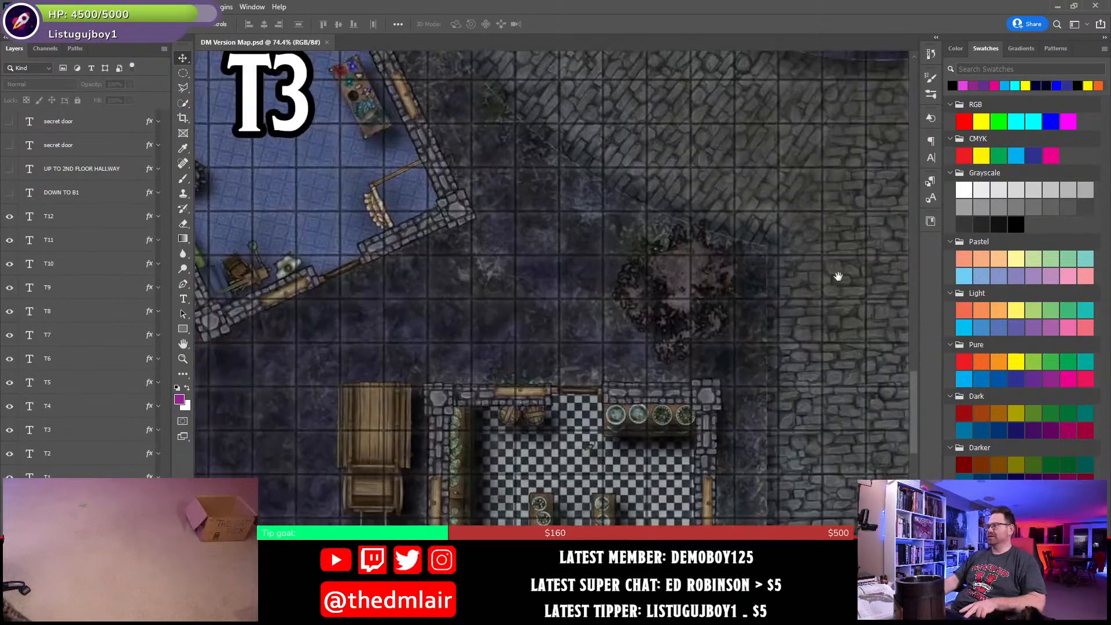
{"action": "left_click_drag", "start_coordinate": [839, 276], "coordinate": [628, 384]}
{"action": "left_click_drag", "start_coordinate": [567, 492], "coordinate": [564, 380]}
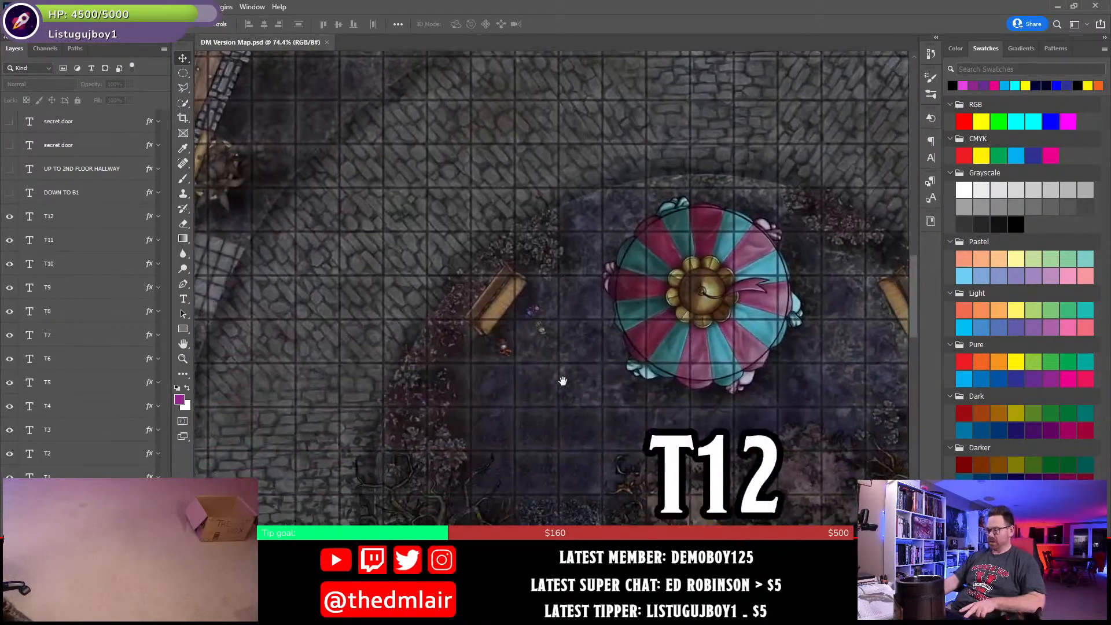
{"action": "key", "text": "ctrl+0"}
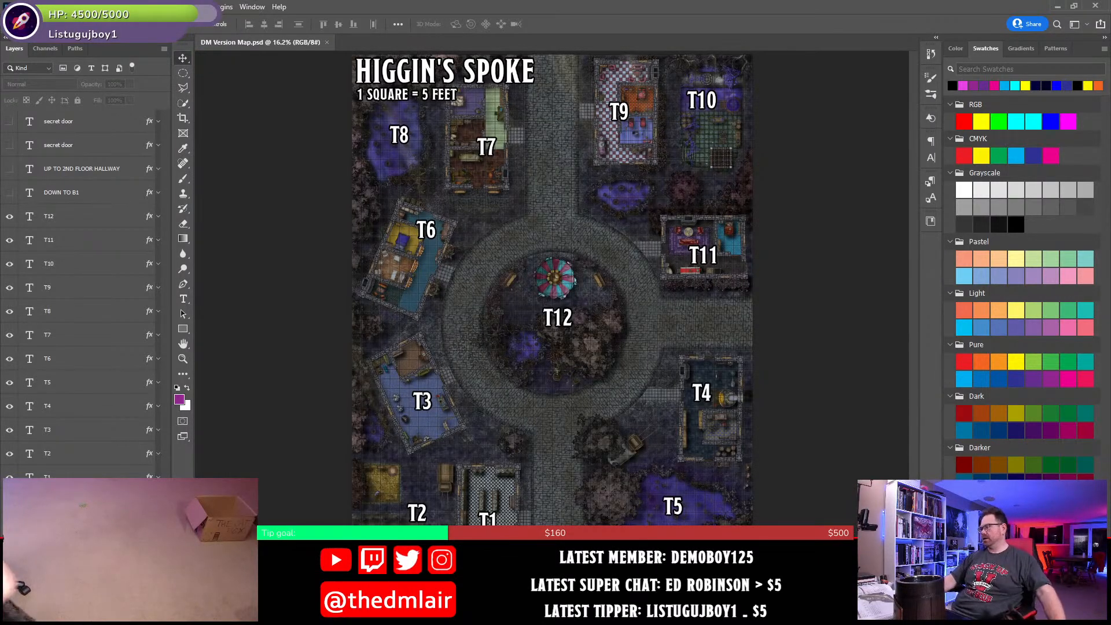
- Return to the adventure document in Word and delete the italic placeholder paragraph under the Resolution heading
{"action": "key", "text": "alt+Tab"}
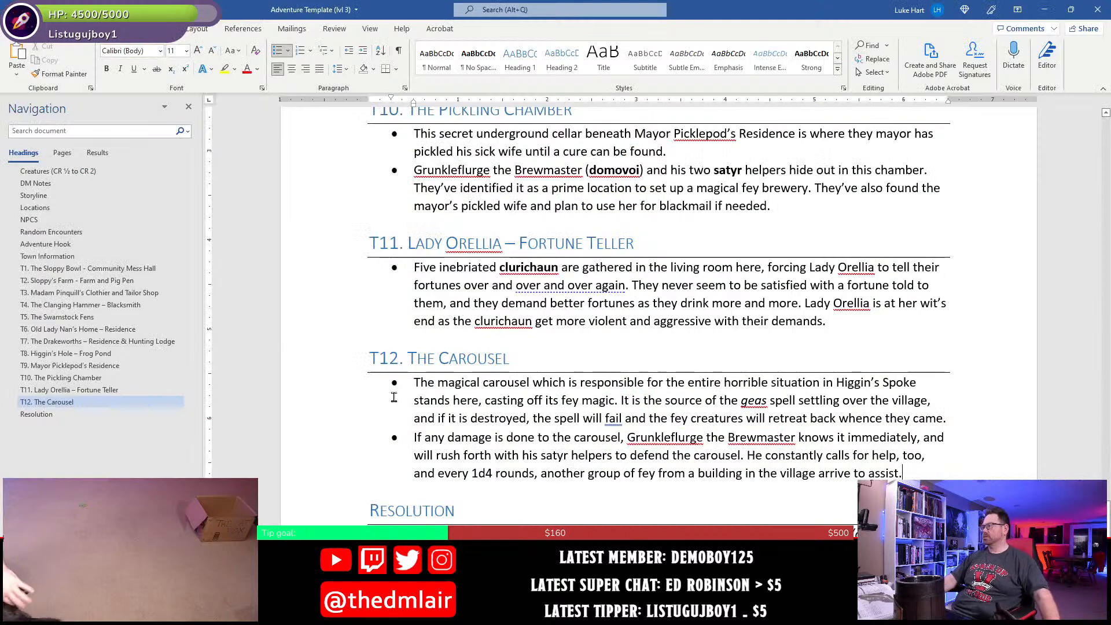
{"action": "scroll", "coordinate": [465, 460], "scroll_direction": "down", "scroll_amount": 2}
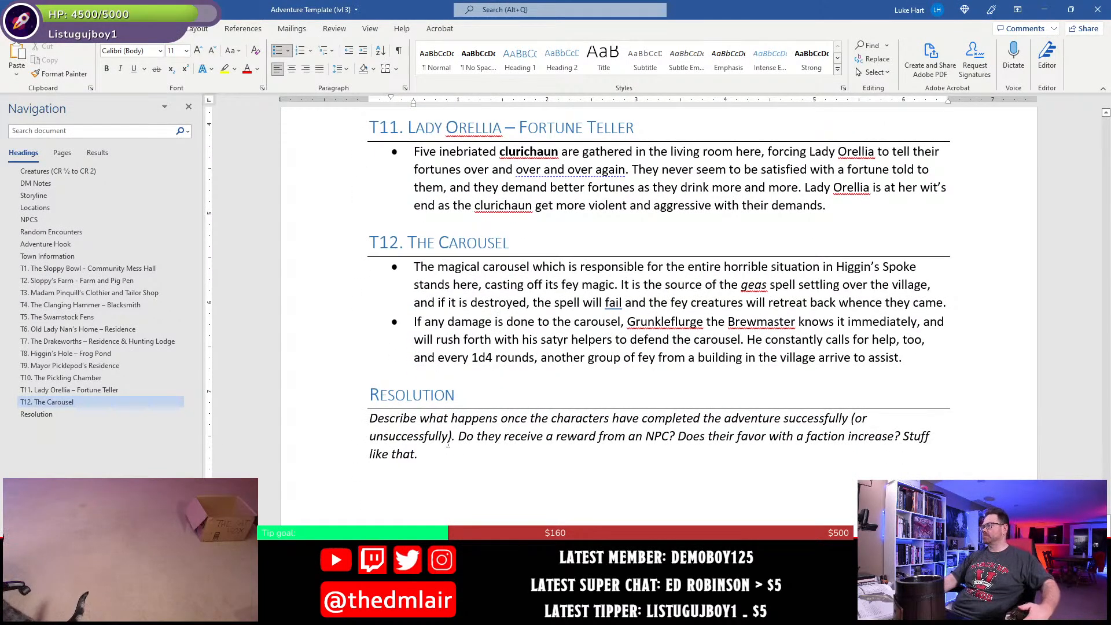
{"action": "left_click", "coordinate": [405, 490]}
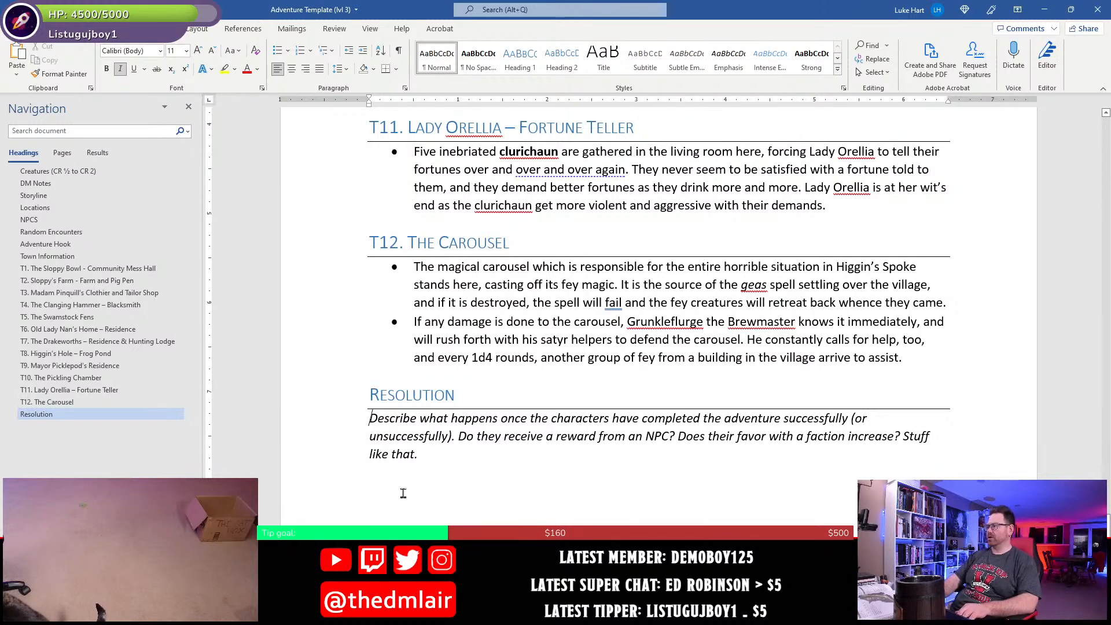
{"action": "triple_click", "coordinate": [404, 493]}
{"action": "key", "text": "Delete"}
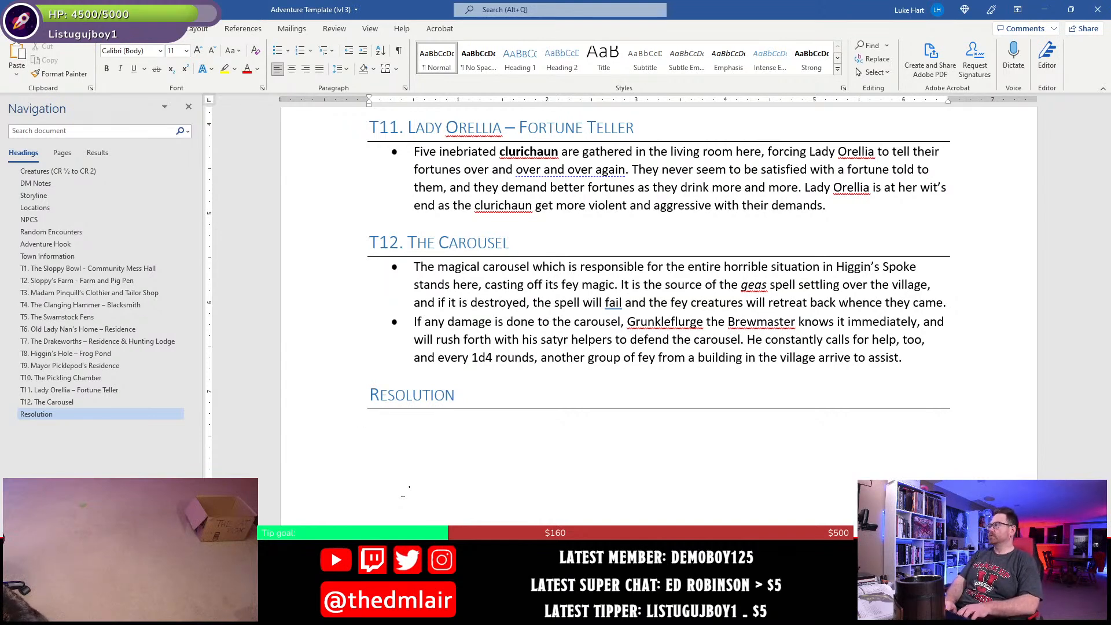
- Begin the Resolution paragraph with "If the carousel is destroyed, the"
{"action": "type", "text": "If the"}
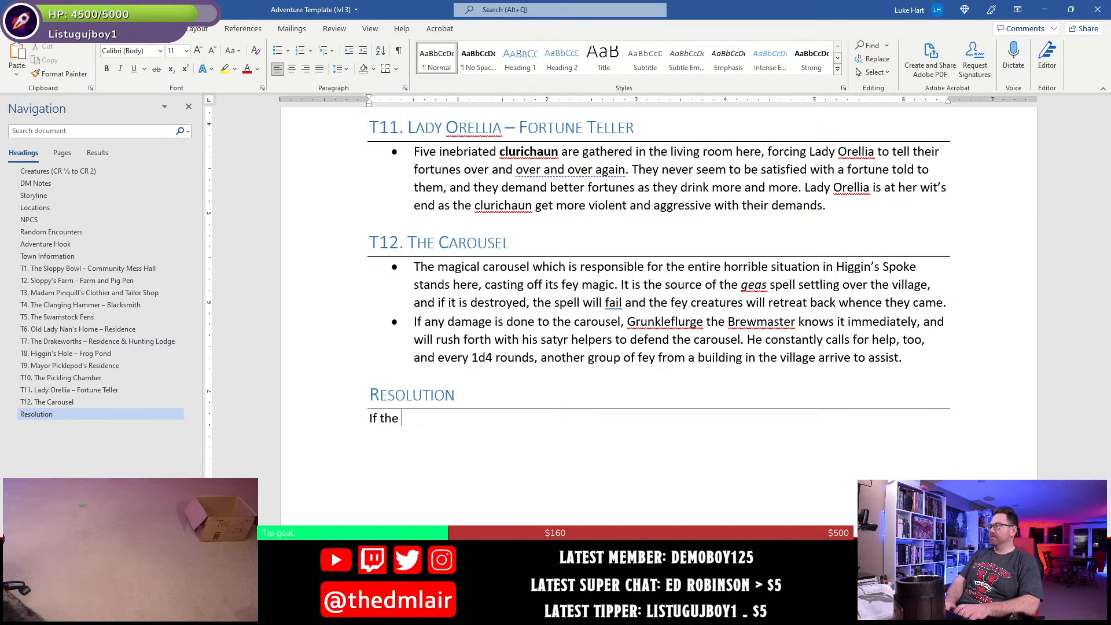
{"action": "type", "text": " c"}
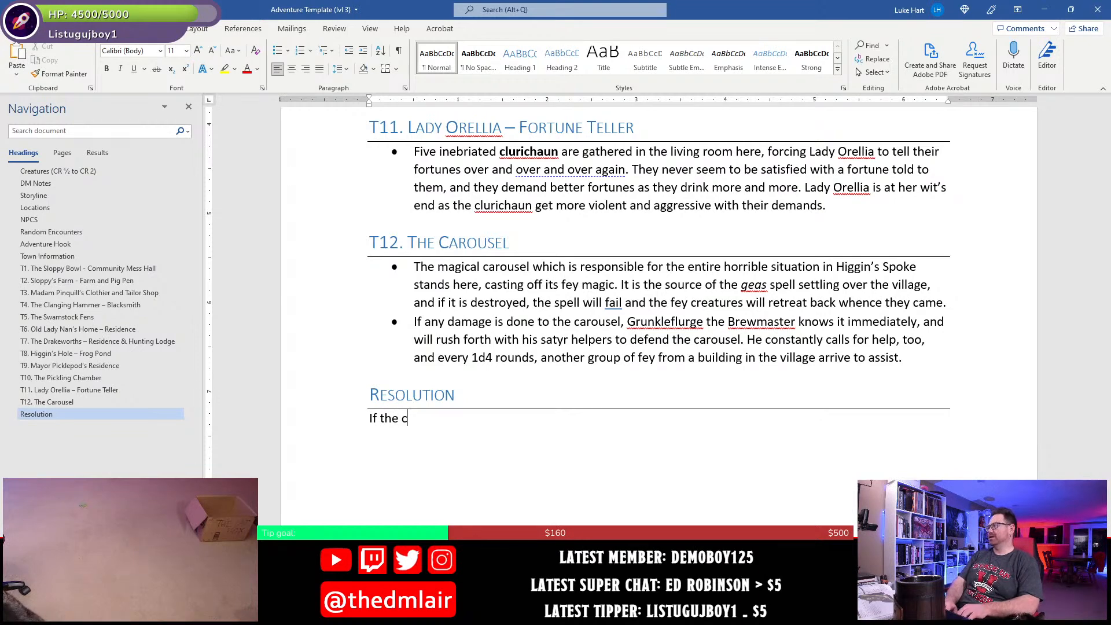
{"action": "type", "text": "aros"}
{"action": "key", "text": "BackSpace"}
{"action": "key", "text": "BackSpace"}
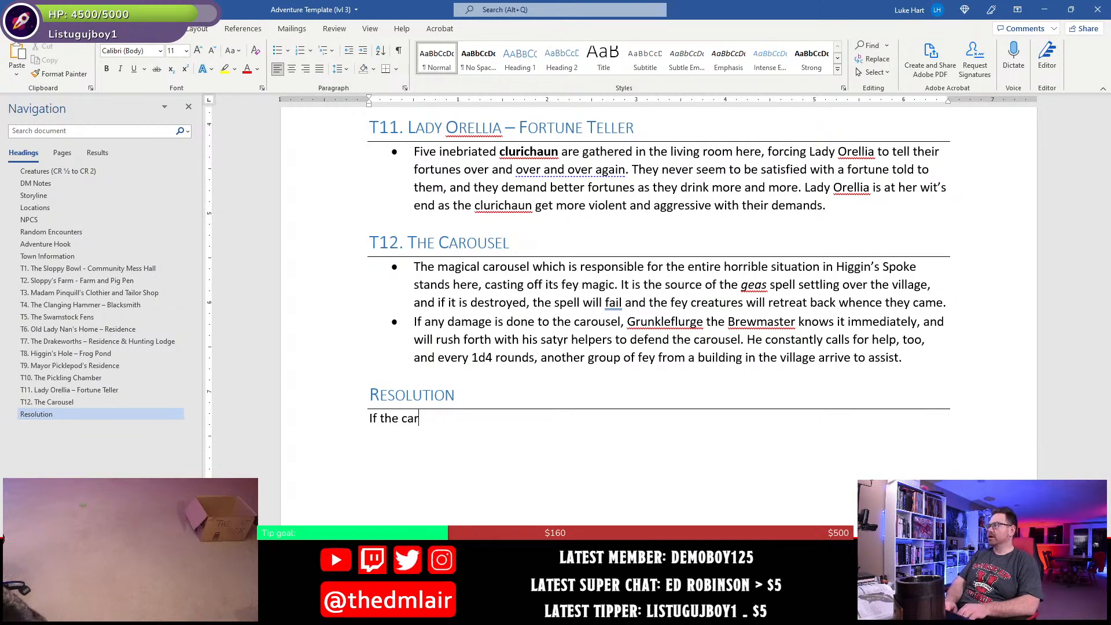
{"action": "type", "text": "usel"}
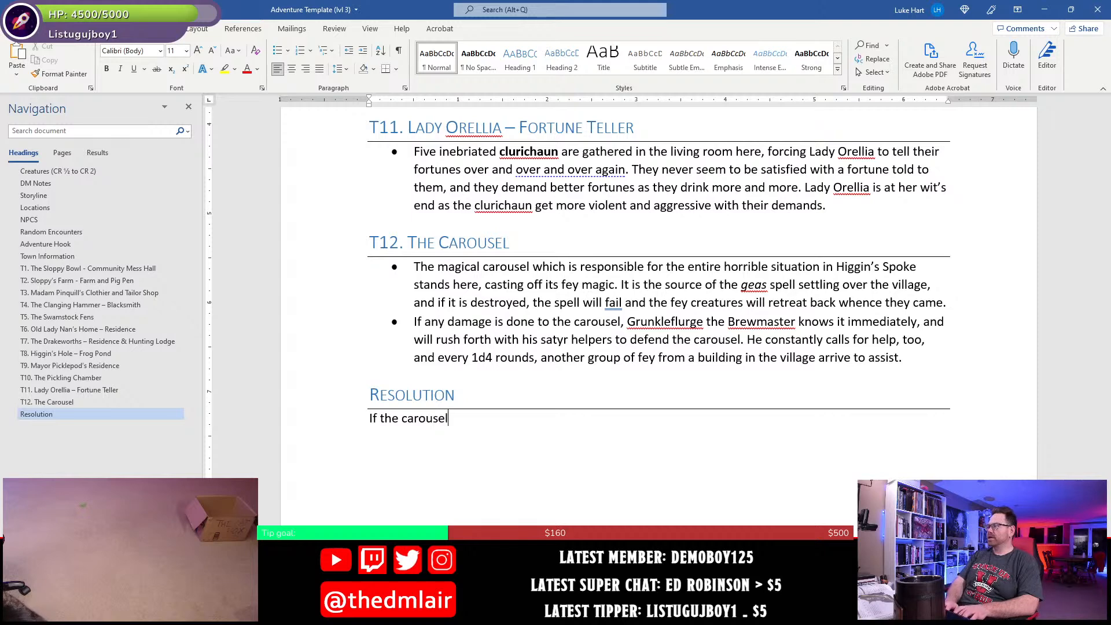
{"action": "type", "text": " is destro"}
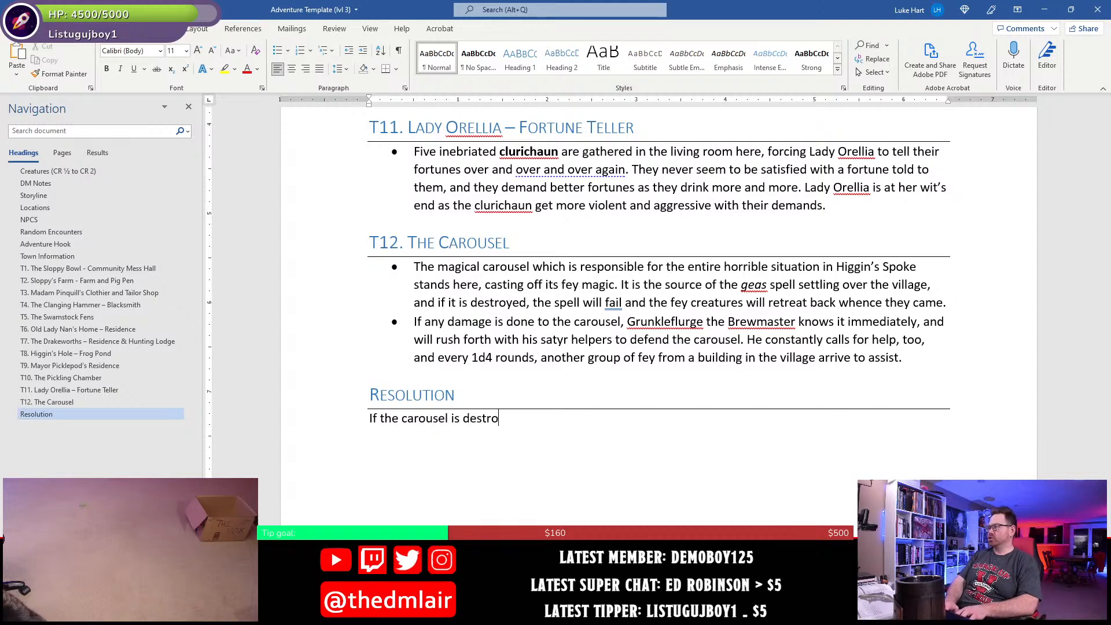
{"action": "type", "text": "yed, the fey cr"}
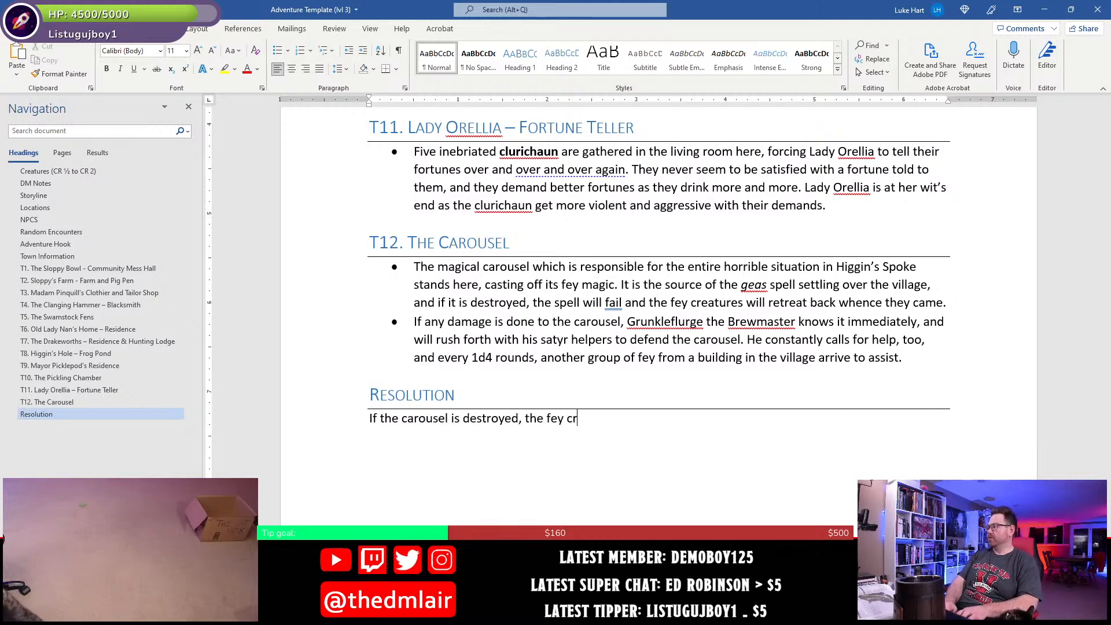
{"action": "type", "text": "eatur"}
- Complete the first Resolution sentence with "fey creatures all leave the village and things return to normal."
{"action": "key", "text": "BackSpace"}
{"action": "key", "text": "BackSpace"}
{"action": "key", "text": "BackSpace"}
{"action": "key", "text": "BackSpace"}
{"action": "type", "text": "eature"}
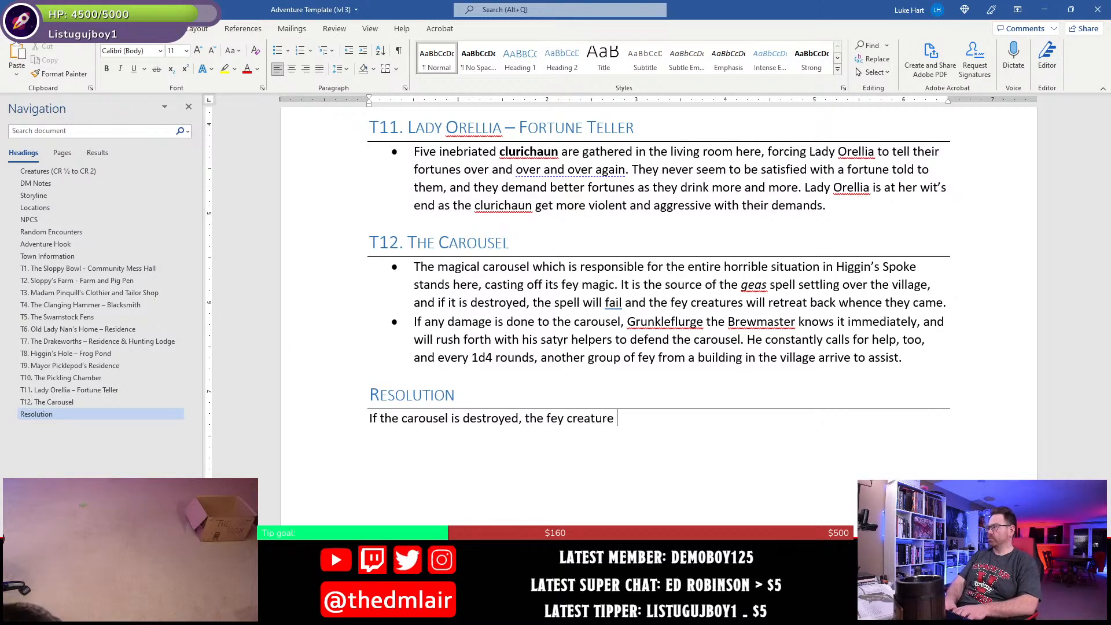
{"action": "key", "text": "BackSpace"}
{"action": "type", "text": "s all leave "}
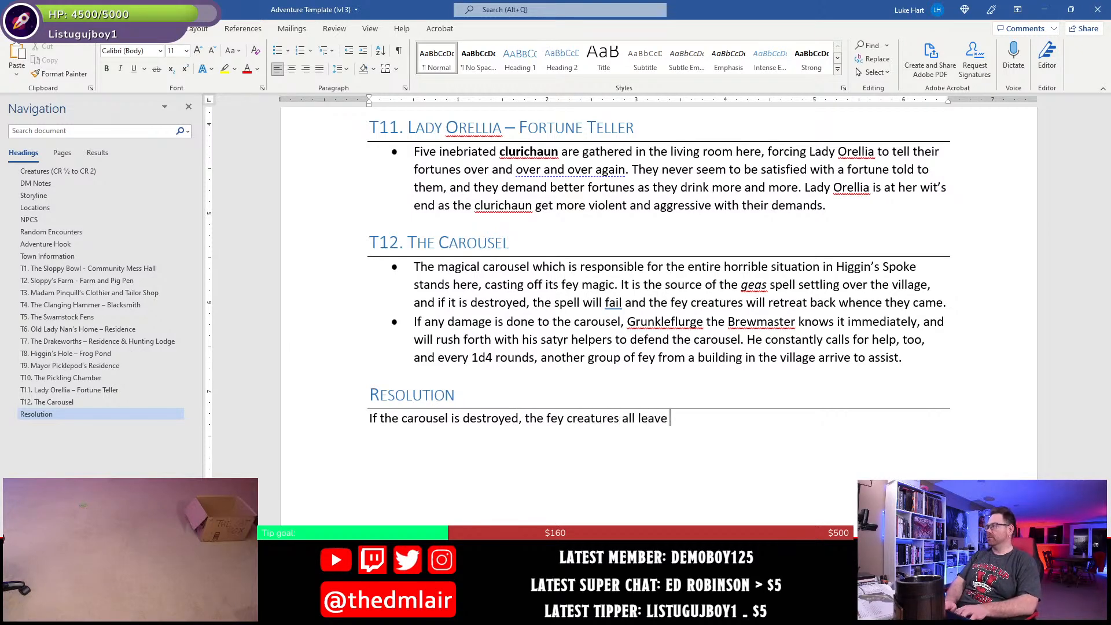
{"action": "type", "text": "the villa"}
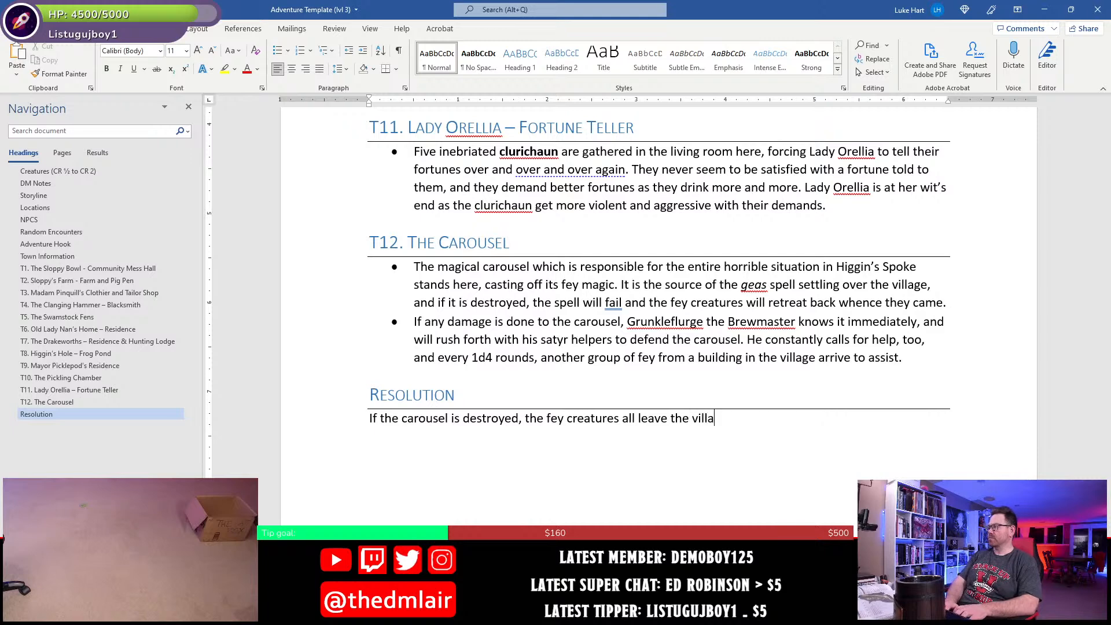
{"action": "type", "text": "ge and things return to normal. Also,"}
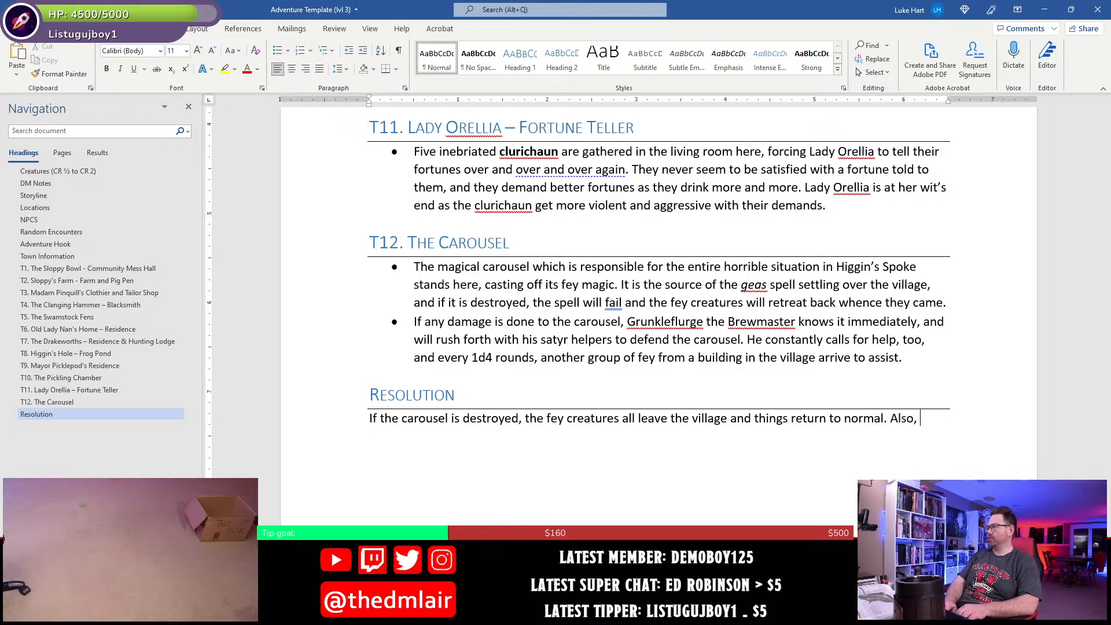
- Start a second Resolution sentence: "Also, if Grunkleflurge the Brewmaster and half of the fey are either slain or driven off"
{"action": "type", "text": "if "}
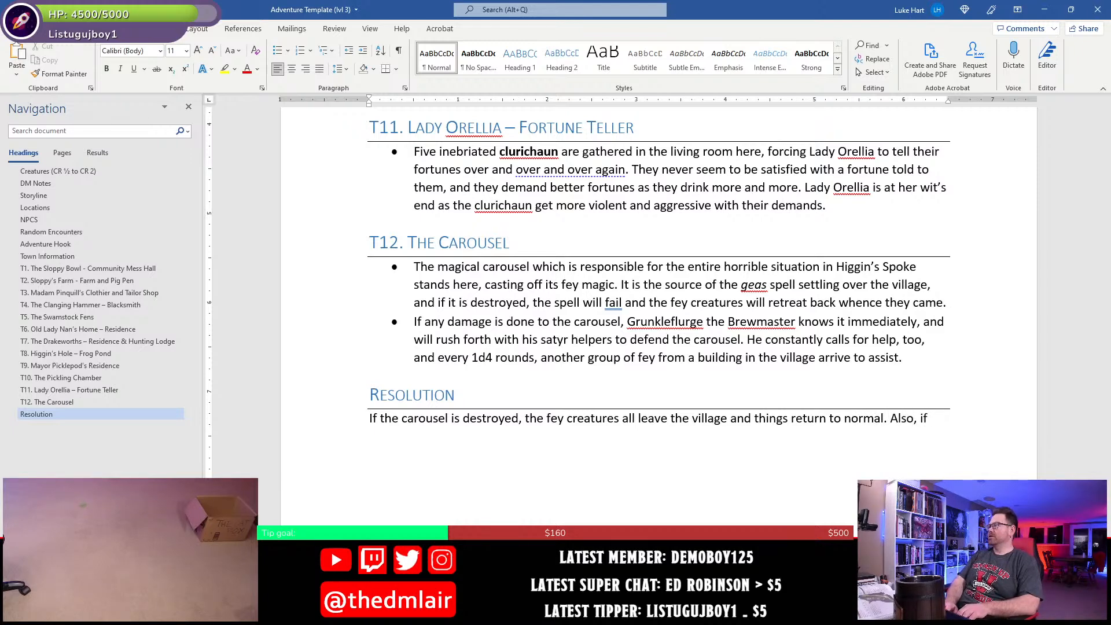
{"action": "type", "text": "Grunkl"}
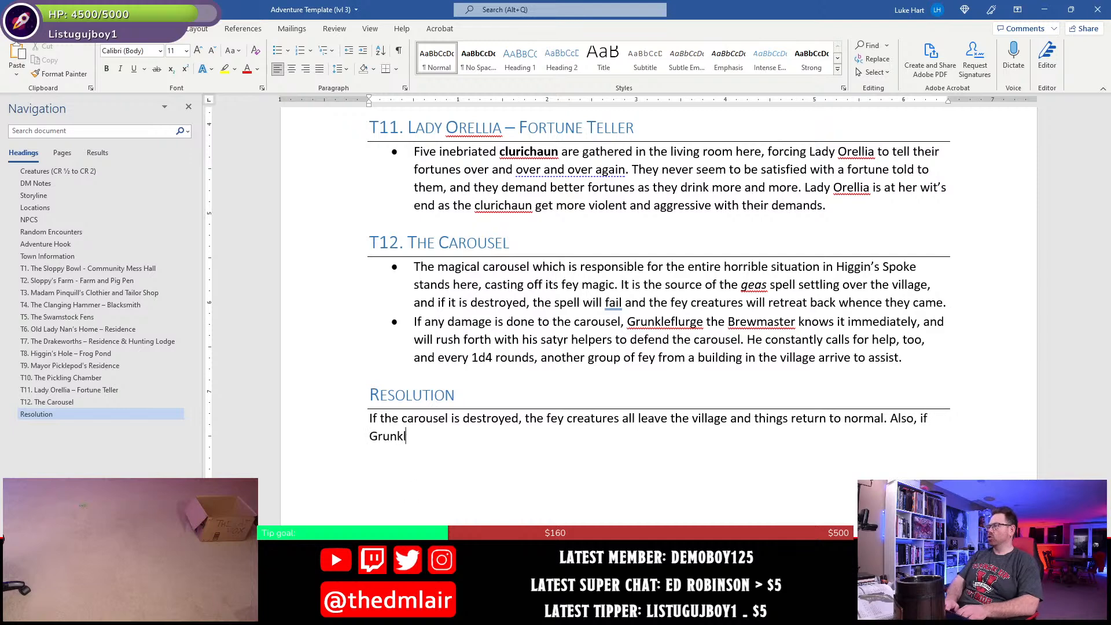
{"action": "type", "text": "eflurge t"}
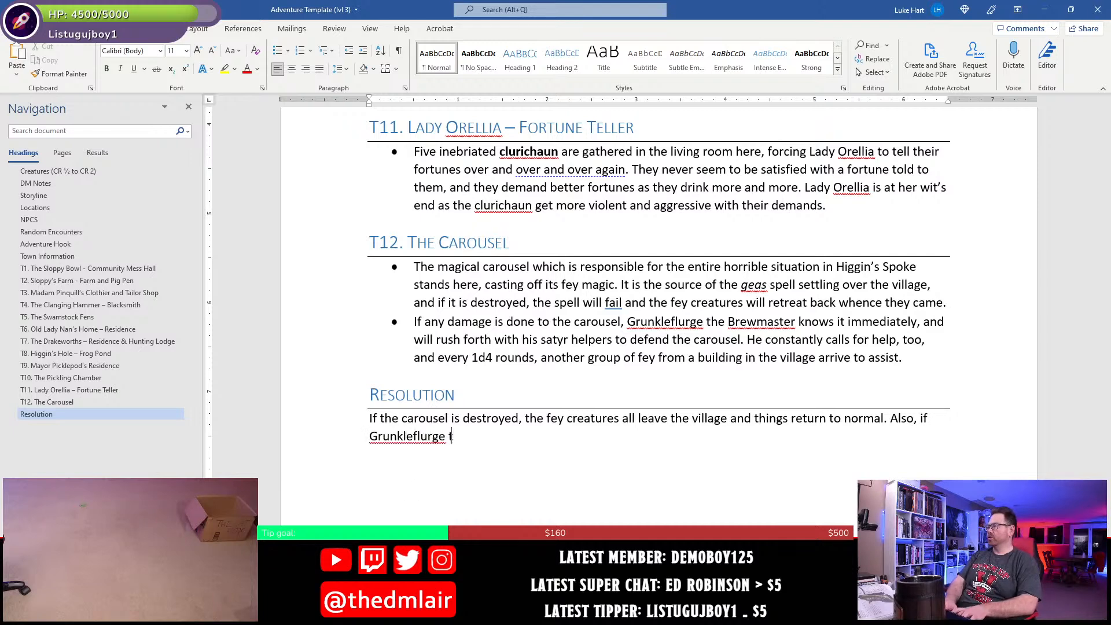
{"action": "type", "text": "he Brewmaster "}
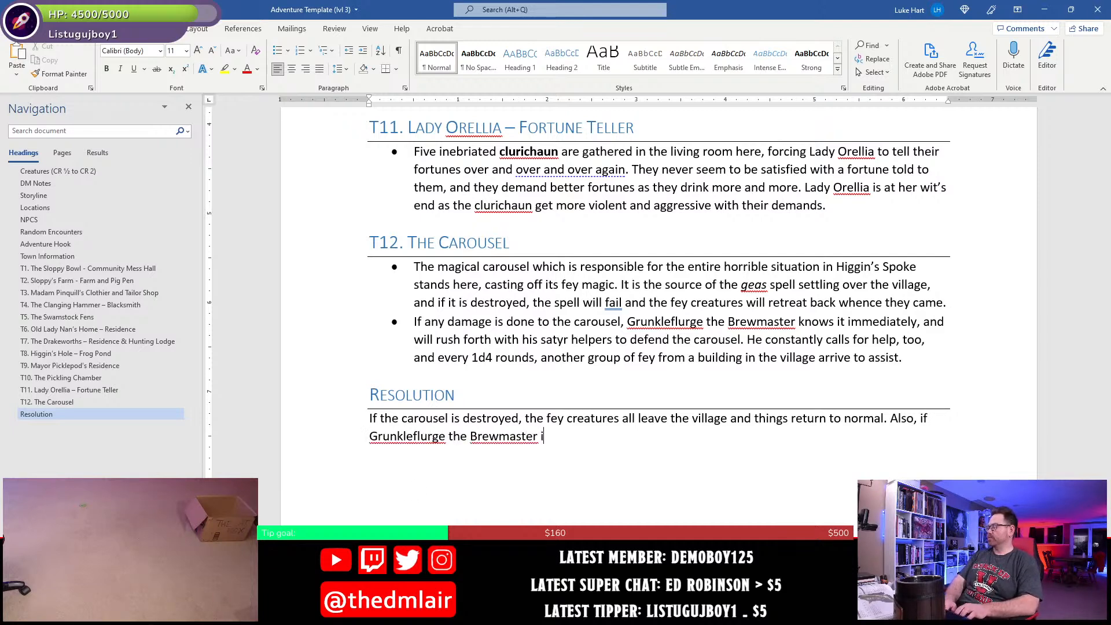
{"action": "type", "text": "and h"}
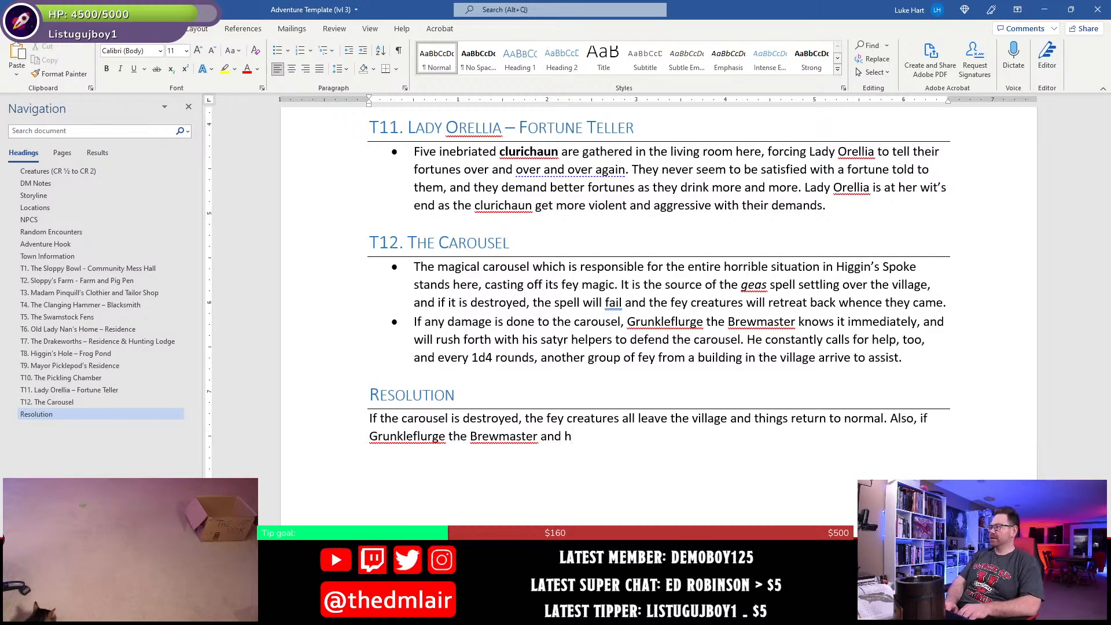
{"action": "type", "text": "alf "}
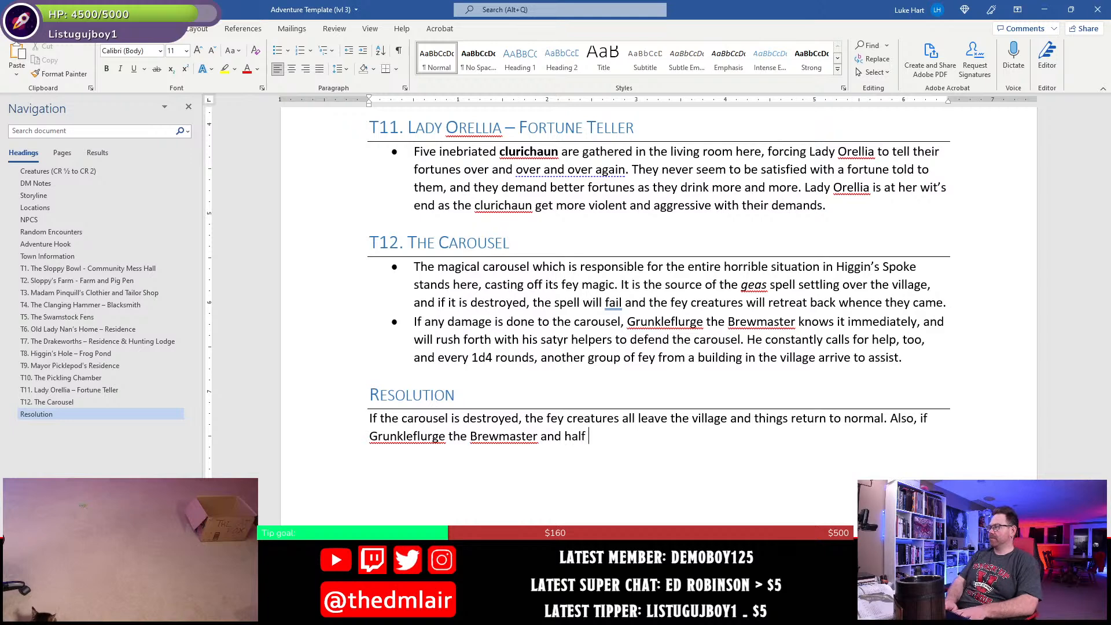
{"action": "type", "text": "of the fey"}
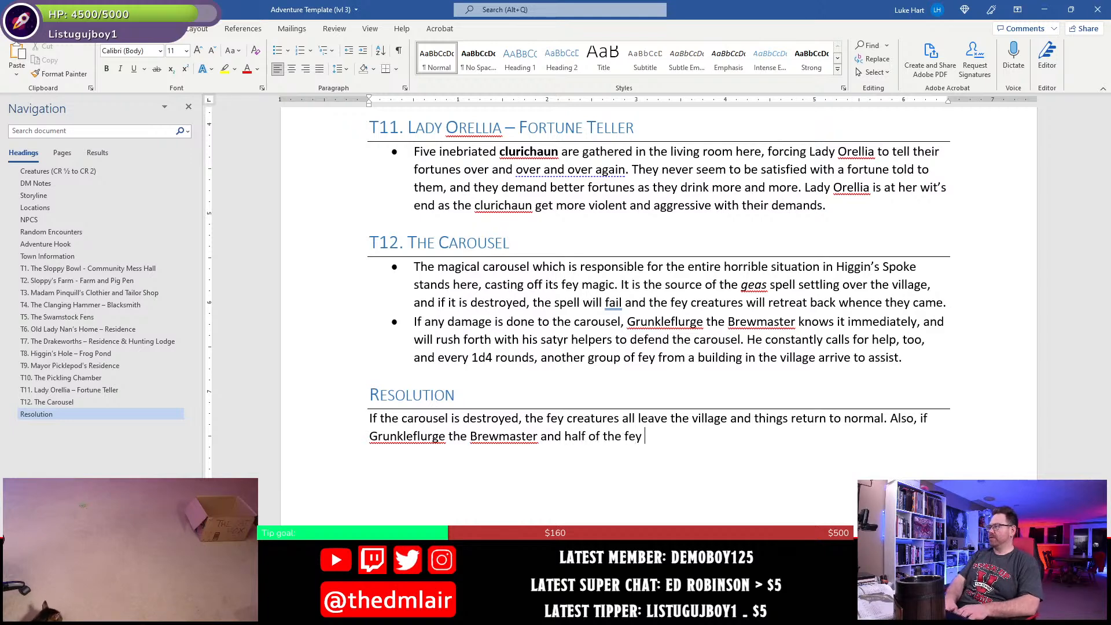
{"action": "type", "text": " are "}
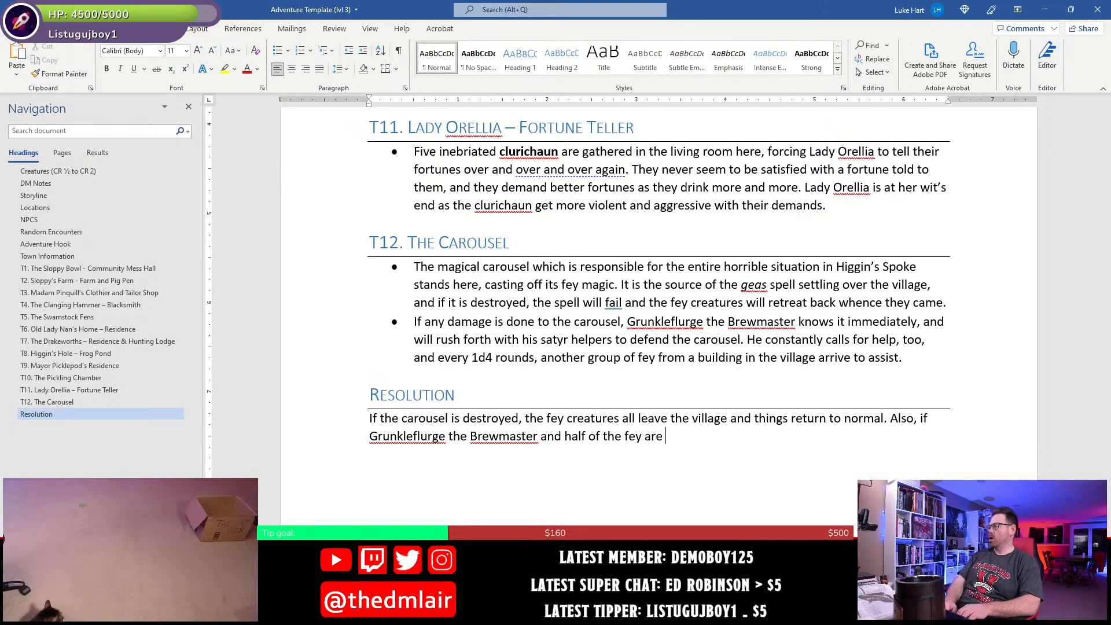
{"action": "type", "text": "either slain or "}
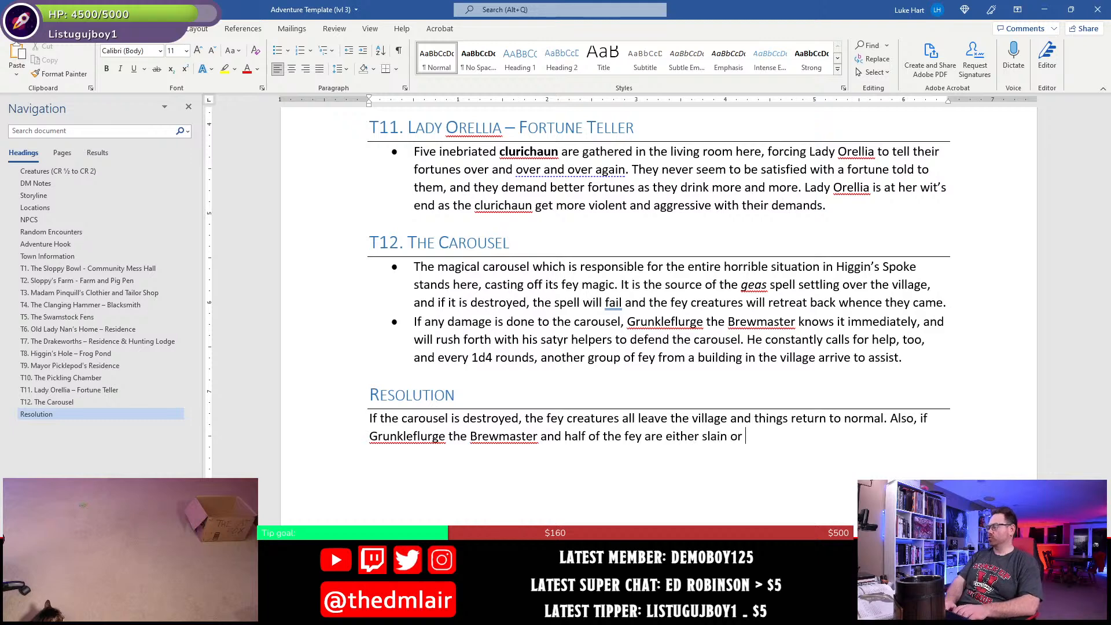
{"action": "type", "text": "driven off"}
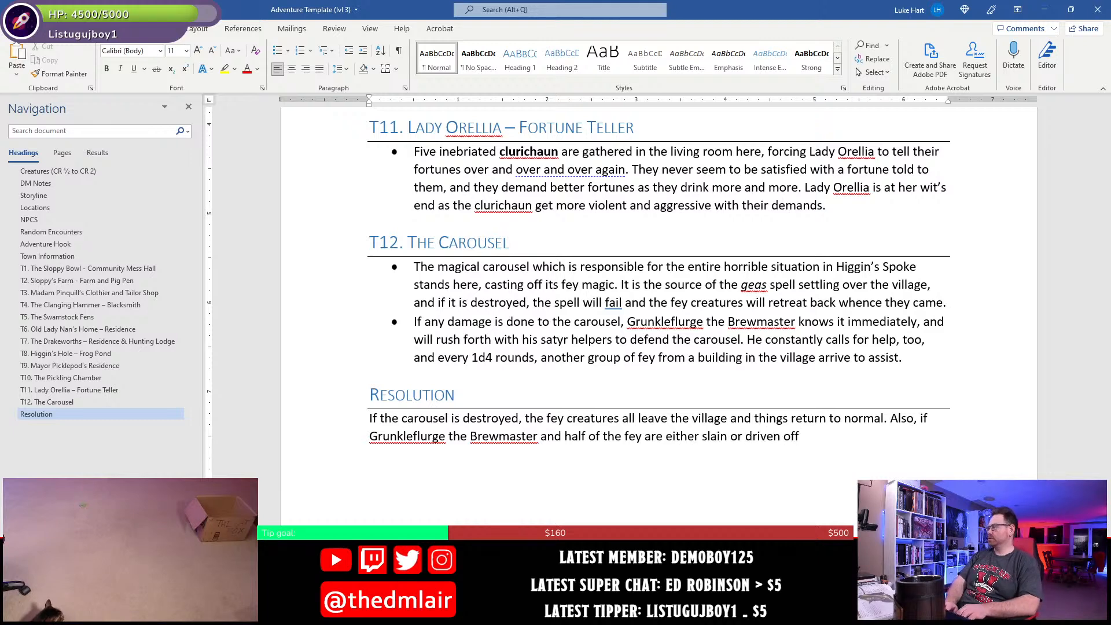
{"action": "type", "text": ", the"}
- Finish the second Resolution sentence with ", the geas spell fails and things return to normal.", setting "geas" in italics
{"action": "key", "text": "ctrl+i"}
{"action": "type", "text": "geas"}
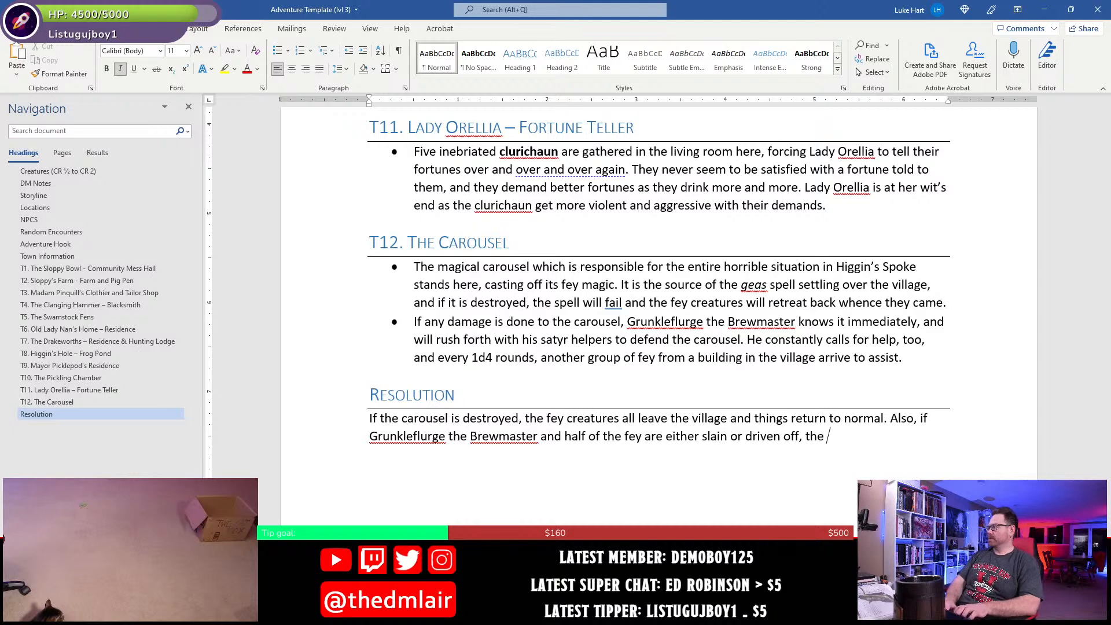
{"action": "key", "text": "ctrl+i"}
{"action": "type", "text": "spell fails"}
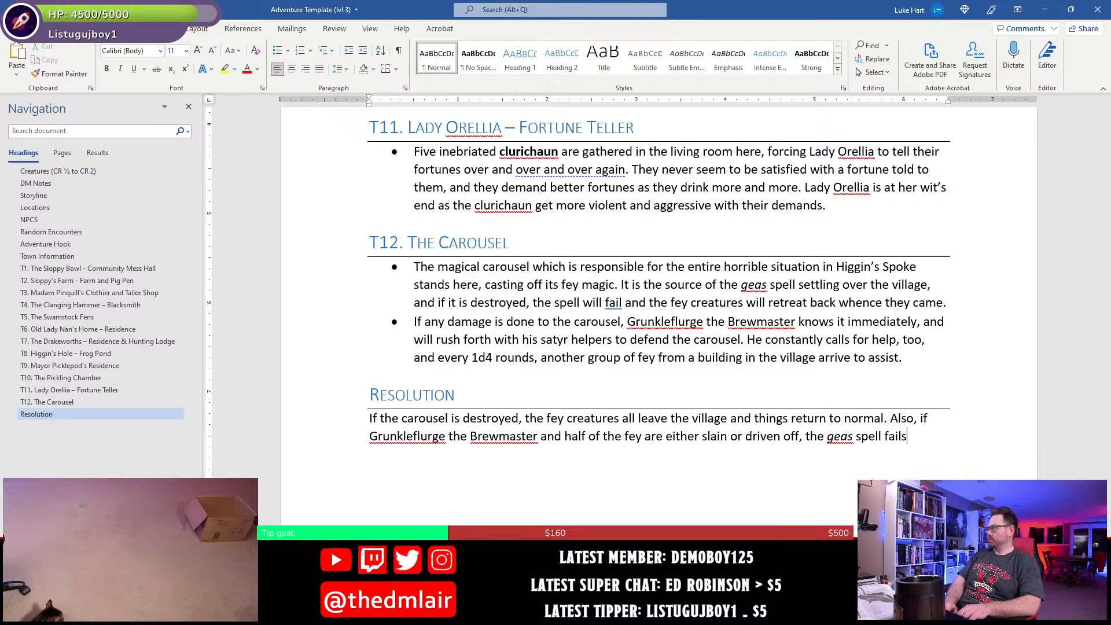
{"action": "type", "text": " and things return to"}
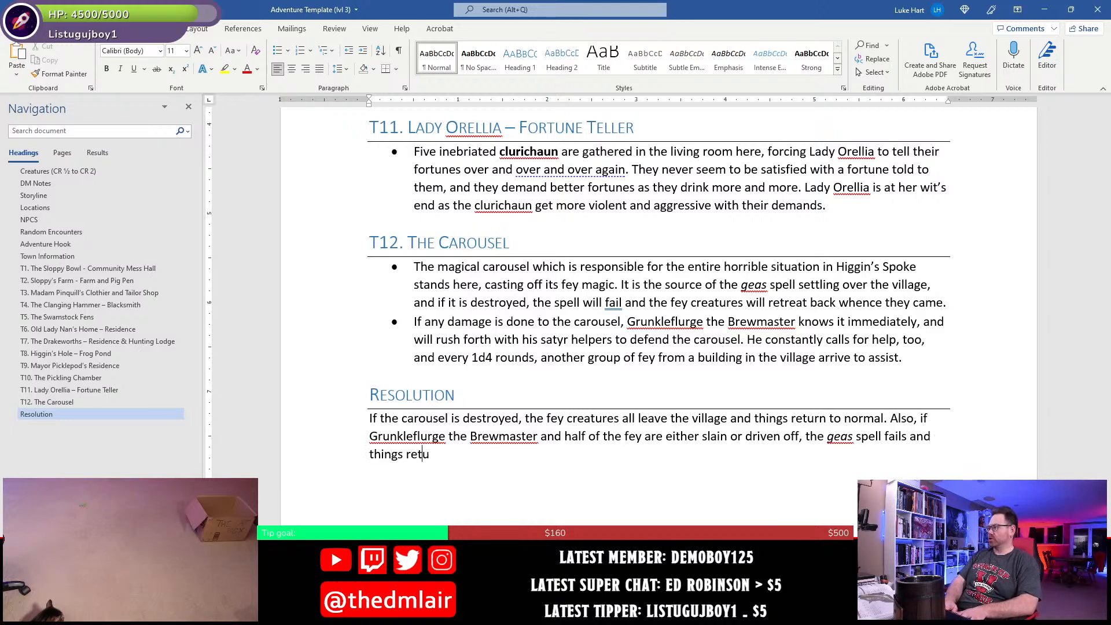
{"action": "type", "text": " normal."}
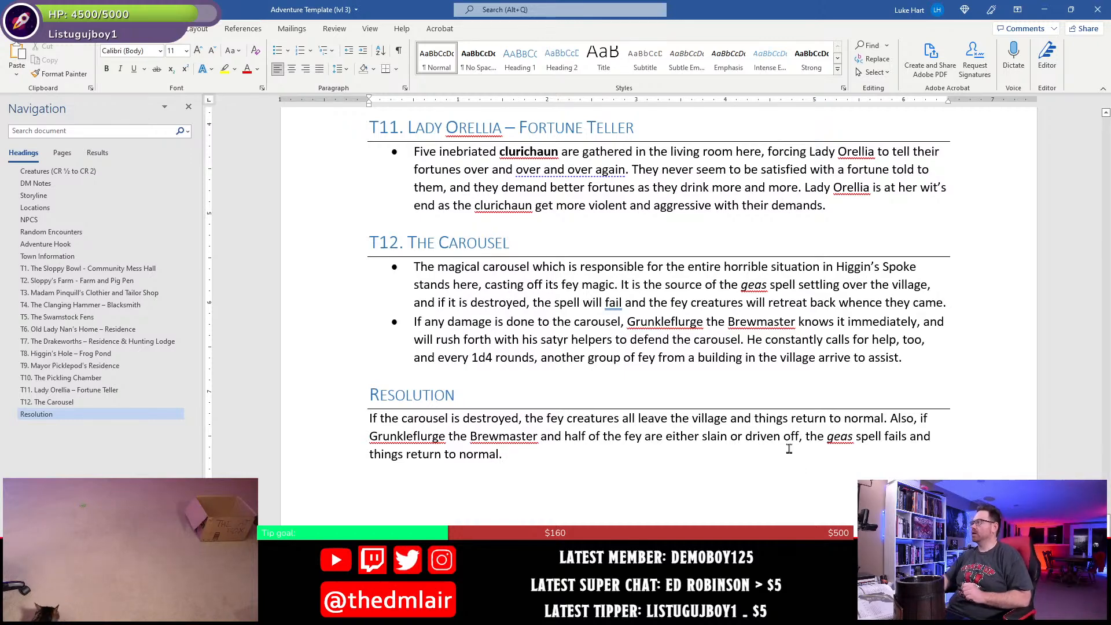
- Add a new paragraph after "Homework. Yay!" in the Town Information section, starting with "The fey"
{"action": "scroll", "coordinate": [788, 449], "scroll_direction": "up", "scroll_amount": 20}
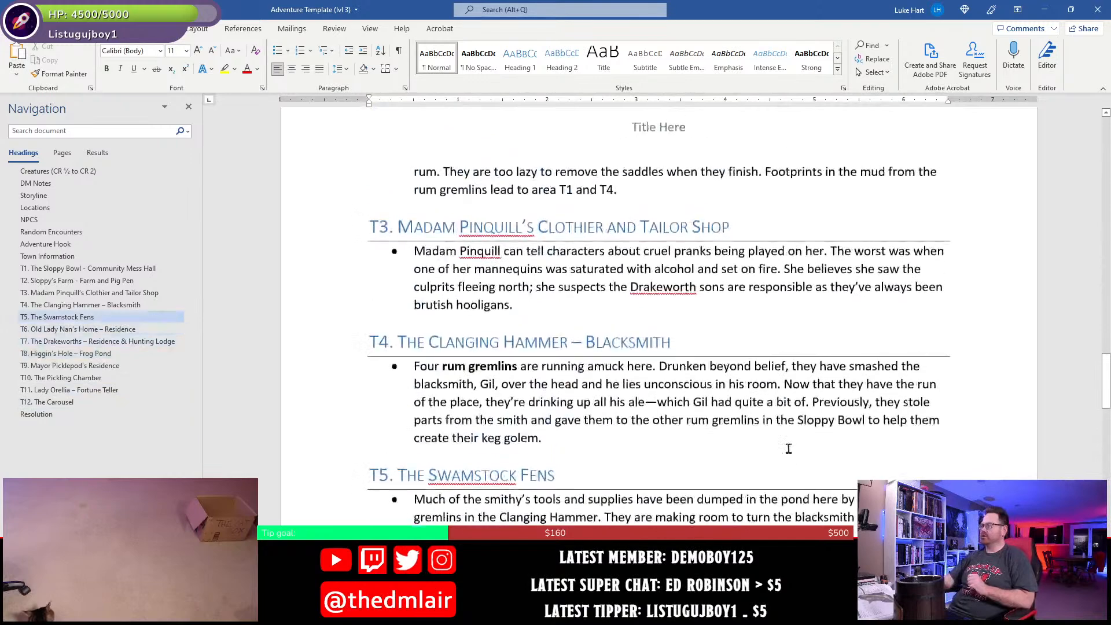
{"action": "scroll", "coordinate": [788, 448], "scroll_direction": "up", "scroll_amount": 18}
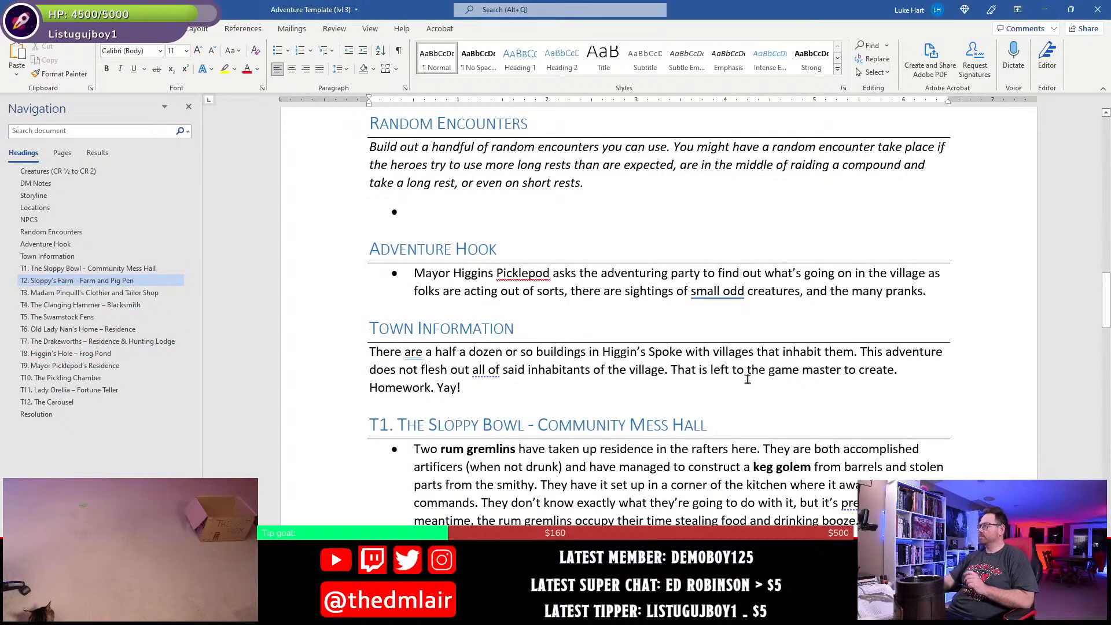
{"action": "left_click", "coordinate": [509, 392]}
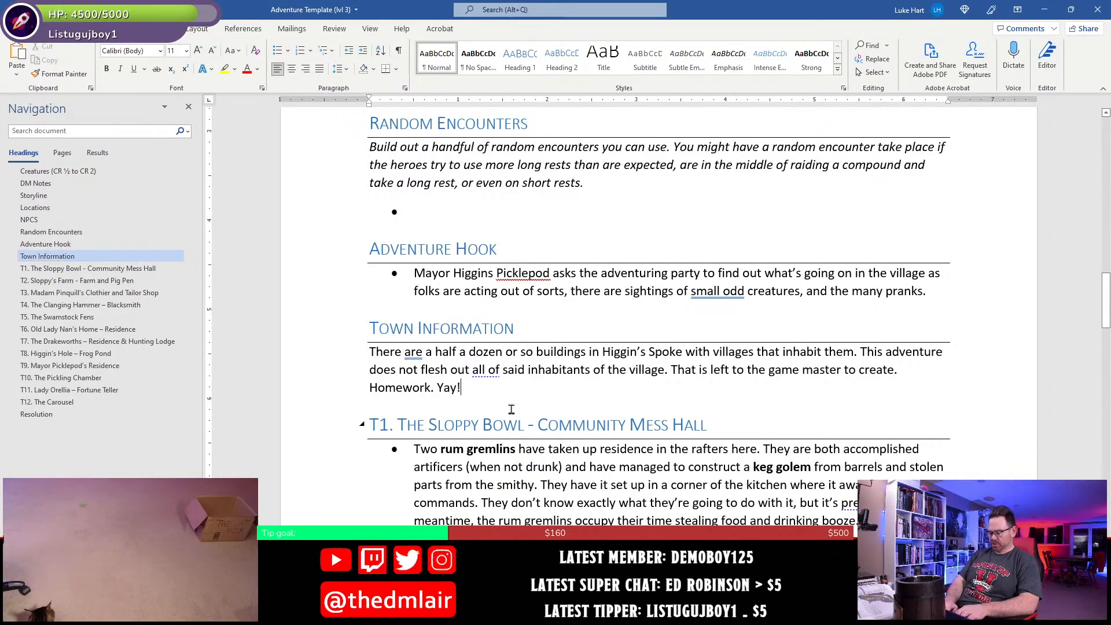
{"action": "key", "text": "Return"}
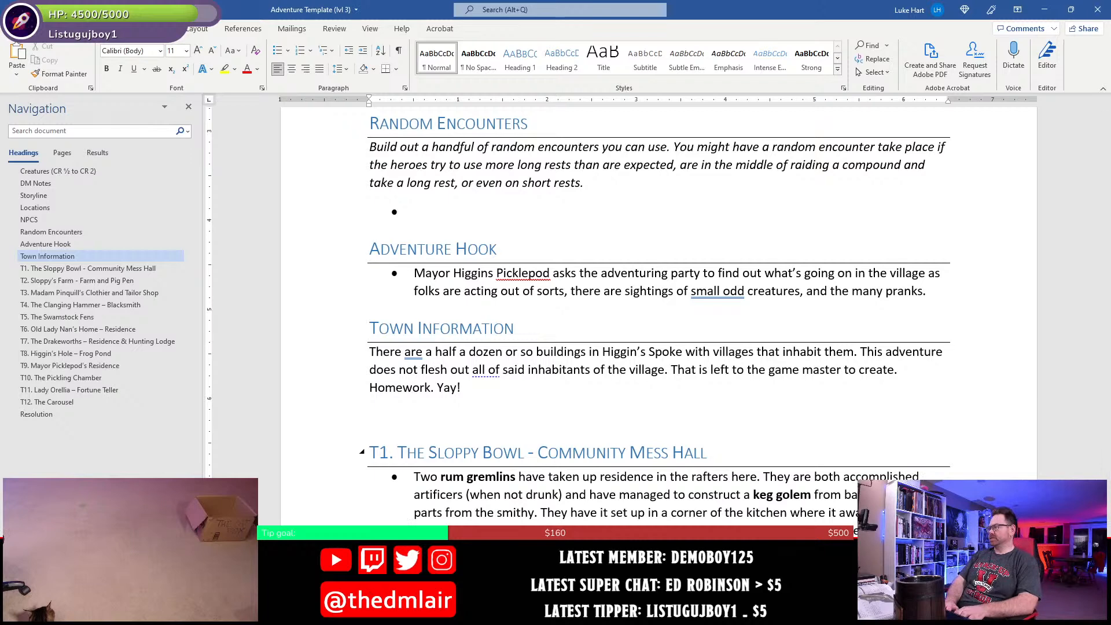
{"action": "type", "text": "The "}
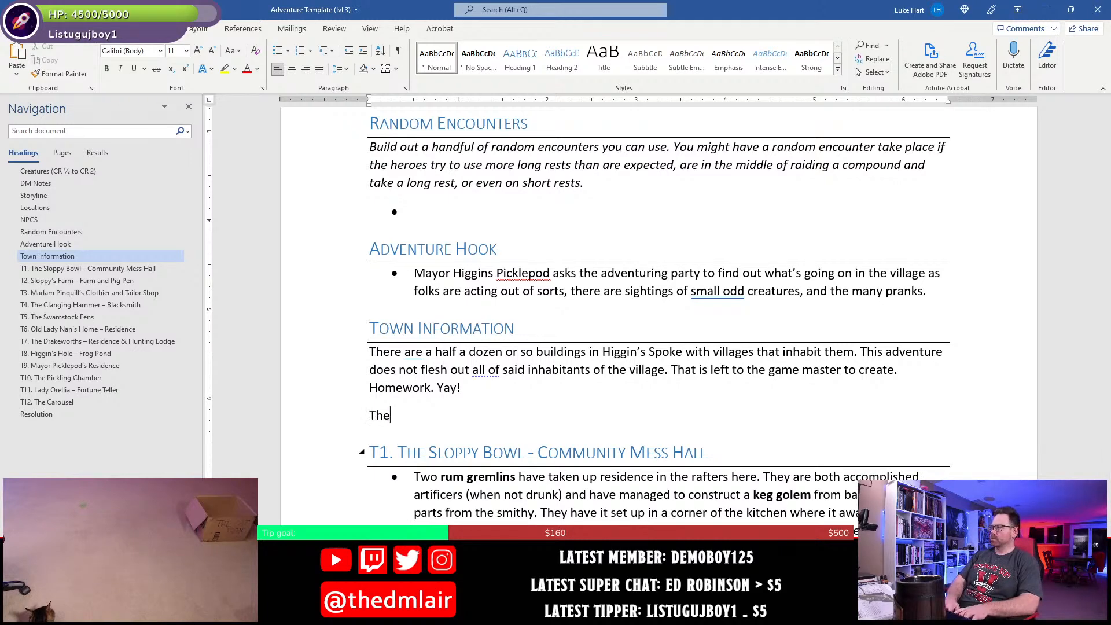
{"action": "type", "text": "encoutner"}
{"action": "key", "text": "BackSpace"}
{"action": "key", "text": "BackSpace"}
{"action": "key", "text": "BackSpace"}
{"action": "key", "text": "BackSpace"}
{"action": "key", "text": "BackSpace"}
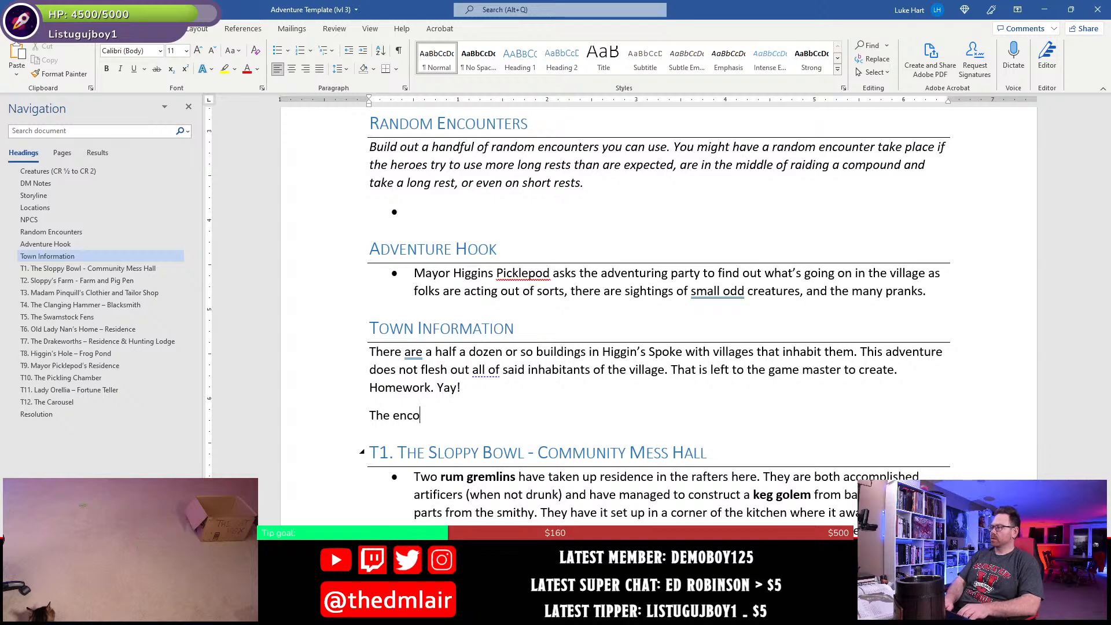
{"action": "key", "text": "BackSpace"}
{"action": "key", "text": "BackSpace"}
{"action": "key", "text": "BackSpace"}
{"action": "key", "text": "BackSpace"}
{"action": "type", "text": "fey "}
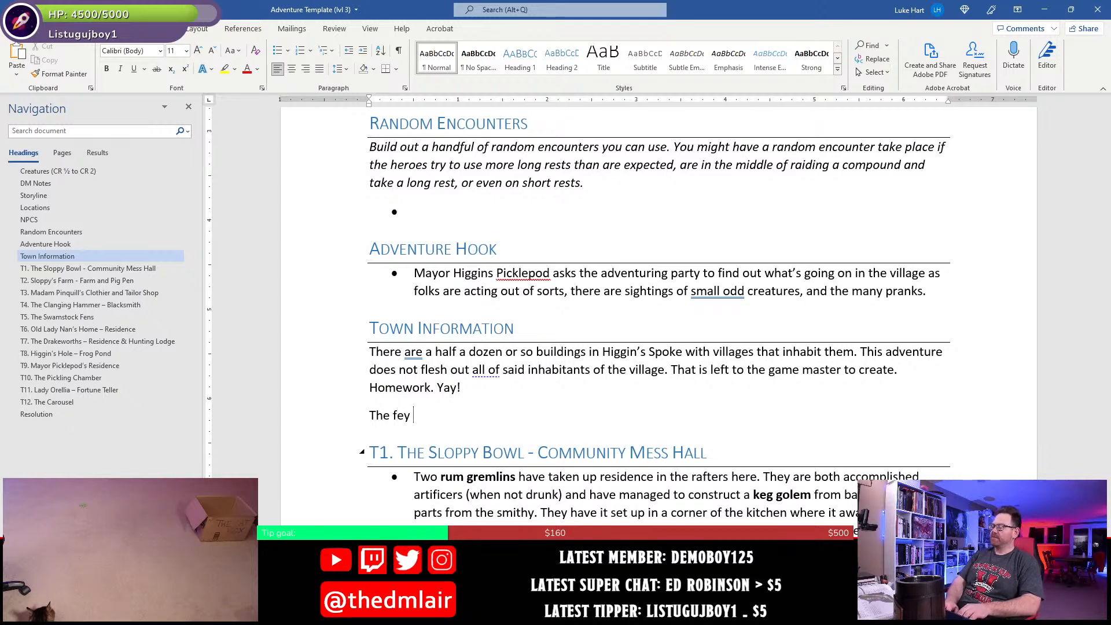
{"action": "type", "text": "inhabitants"}
- Continue the new Town Information sentence after "The fey" with "inhabiting the town are note necessarily hostile"
{"action": "key", "text": "BackSpace"}
{"action": "key", "text": "BackSpace"}
{"action": "key", "text": "BackSpace"}
{"action": "key", "text": "BackSpace"}
{"action": "type", "text": "ing"}
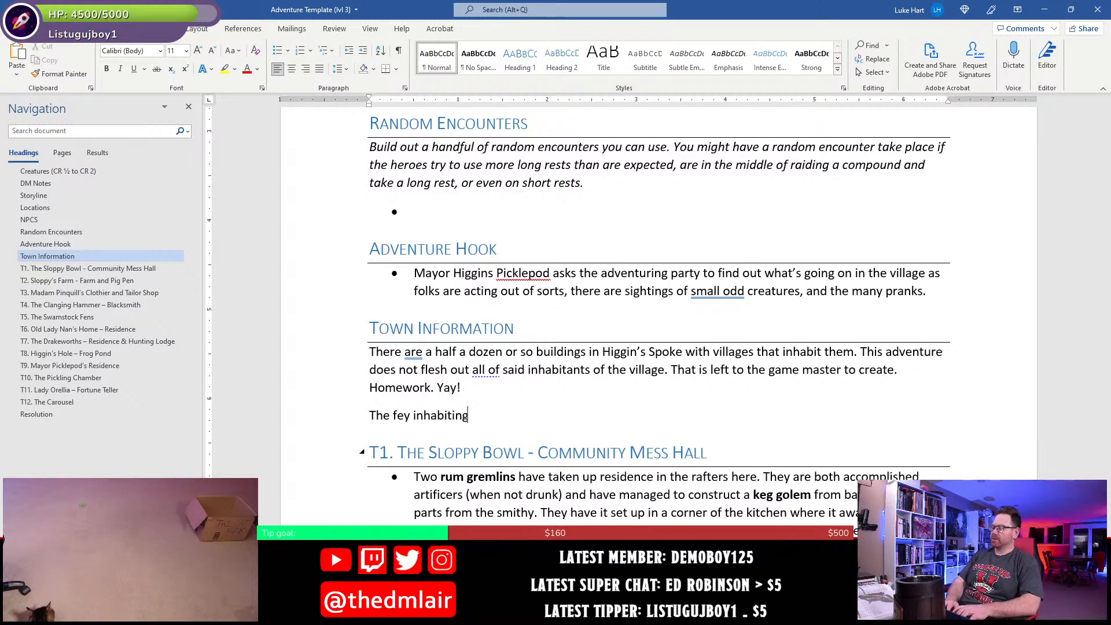
{"action": "type", "text": " the town are"}
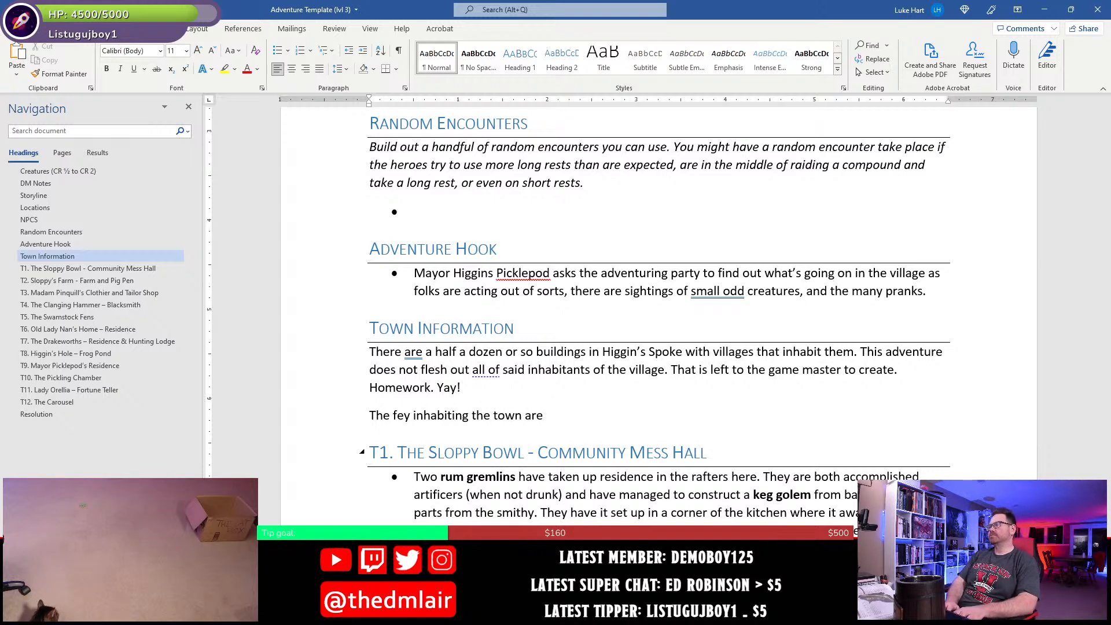
{"action": "type", "text": " note "}
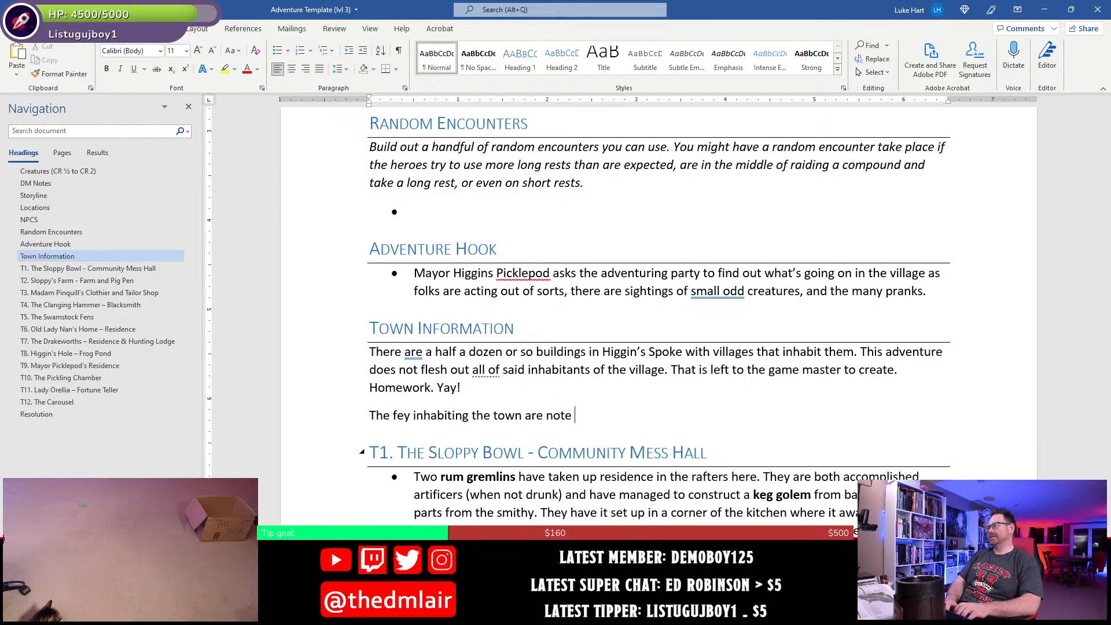
{"action": "type", "text": "necessarily hos"}
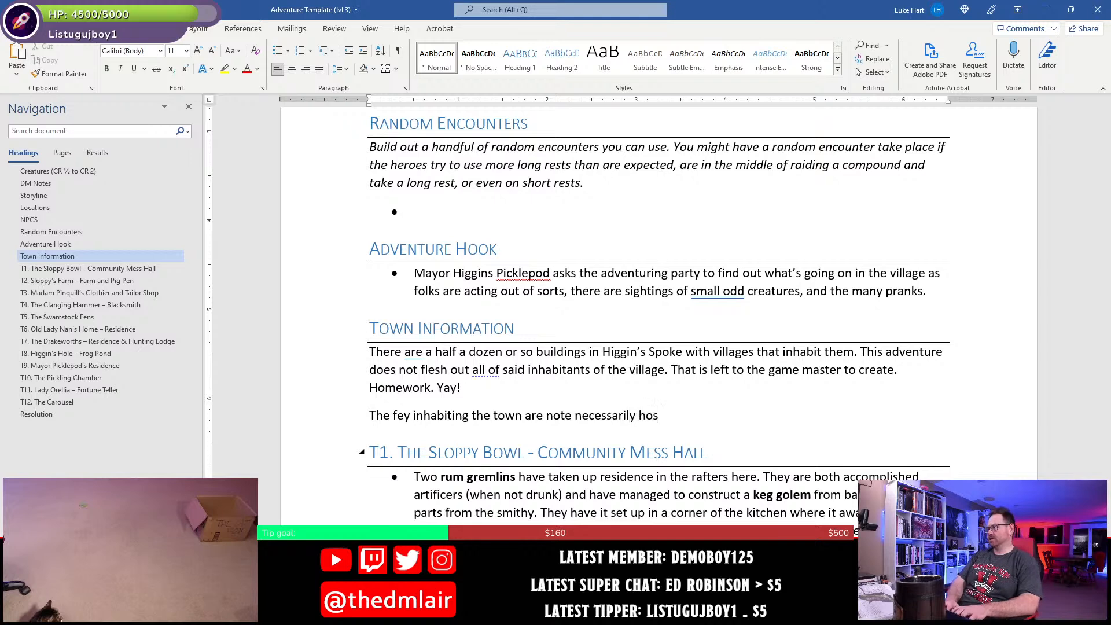
{"action": "type", "text": "tile . In fact, theyi"}
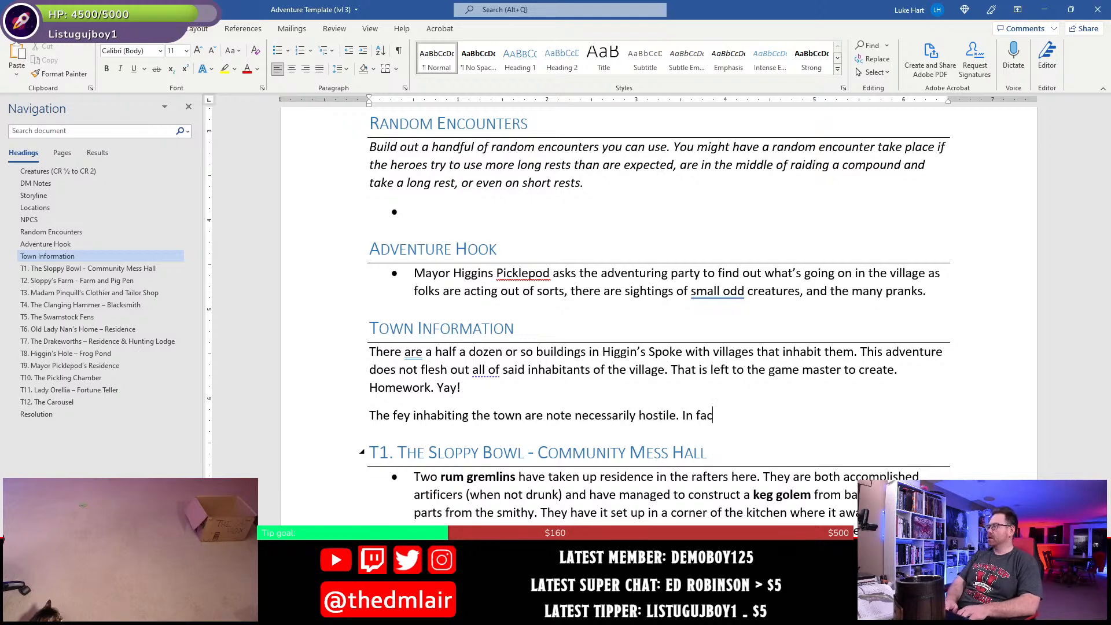
- End that sentence and add "In fact, their goal is to turn the inhabitants into servants that will create alcoholic beverages for them."
{"action": "key", "text": "BackSpace"}
{"action": "key", "text": "BackSpace"}
{"action": "type", "text": "ir goal is t"}
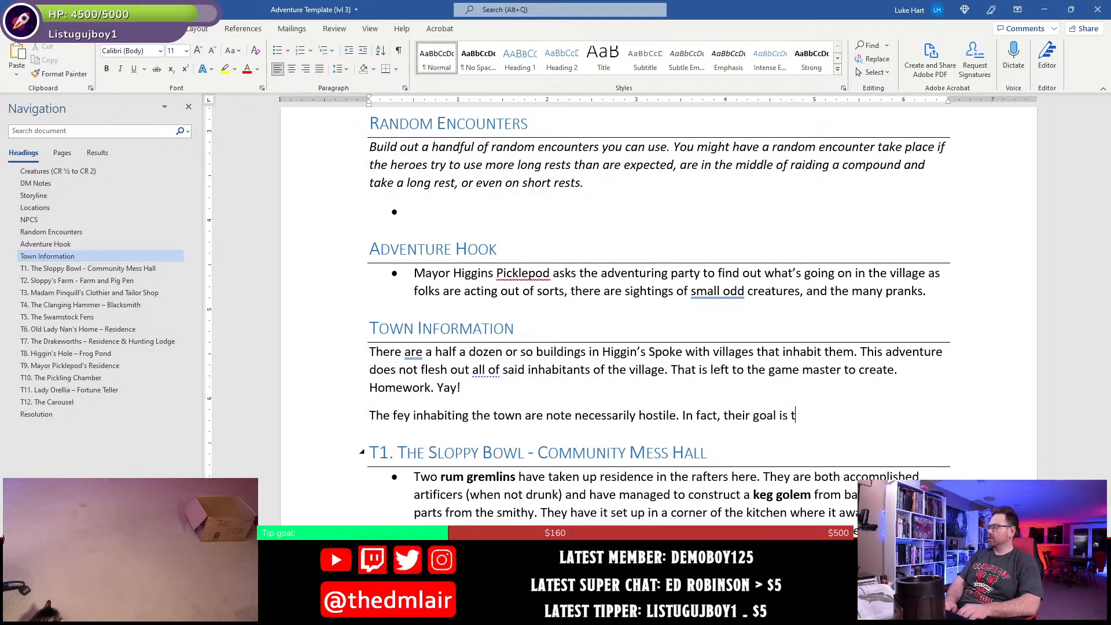
{"action": "type", "text": "o turn the i"}
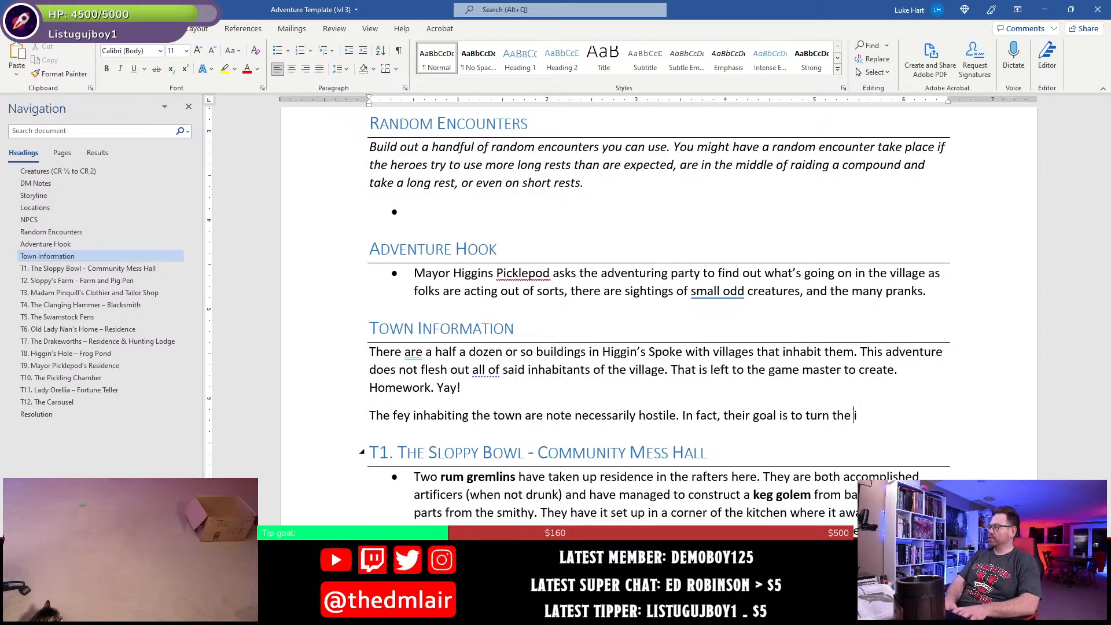
{"action": "type", "text": "nhabitants into serv"}
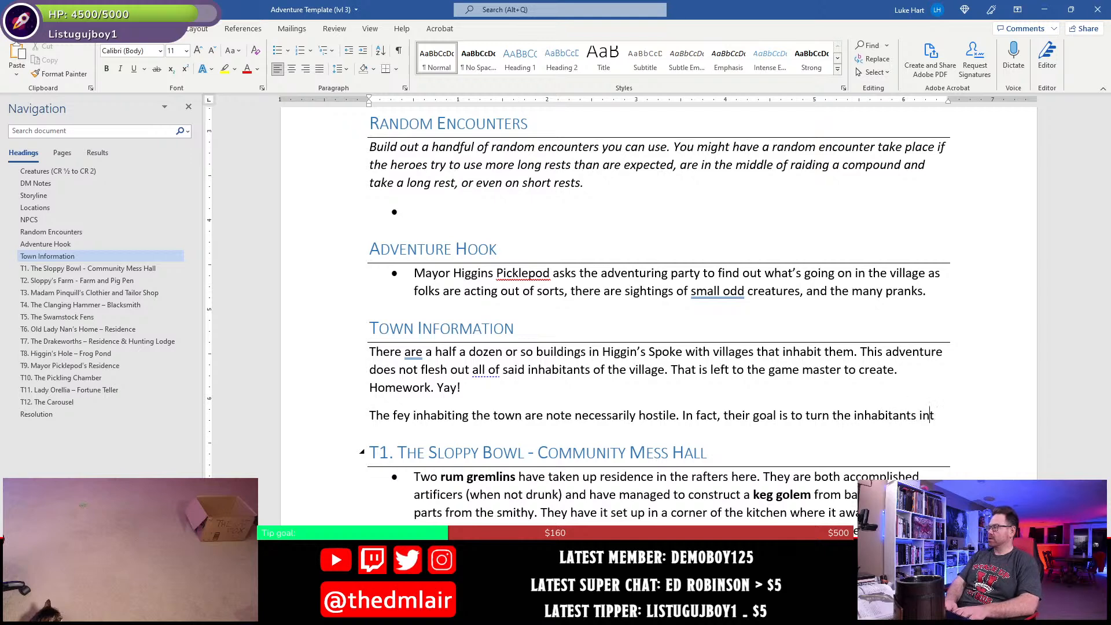
{"action": "type", "text": "ants"}
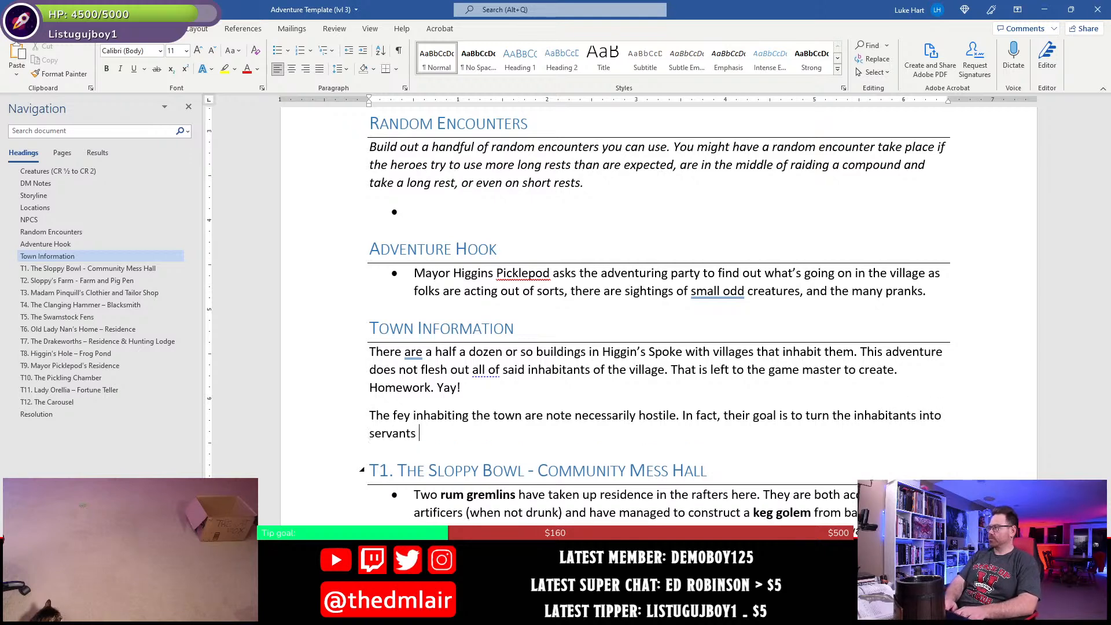
{"action": "type", "text": " that wil"}
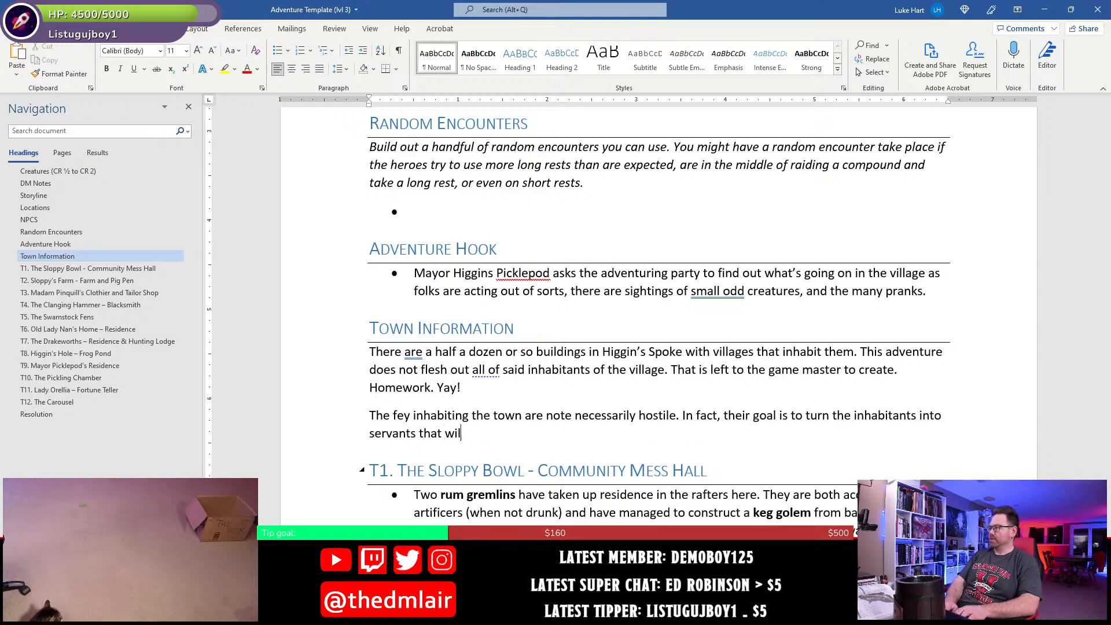
{"action": "type", "text": "l creat"}
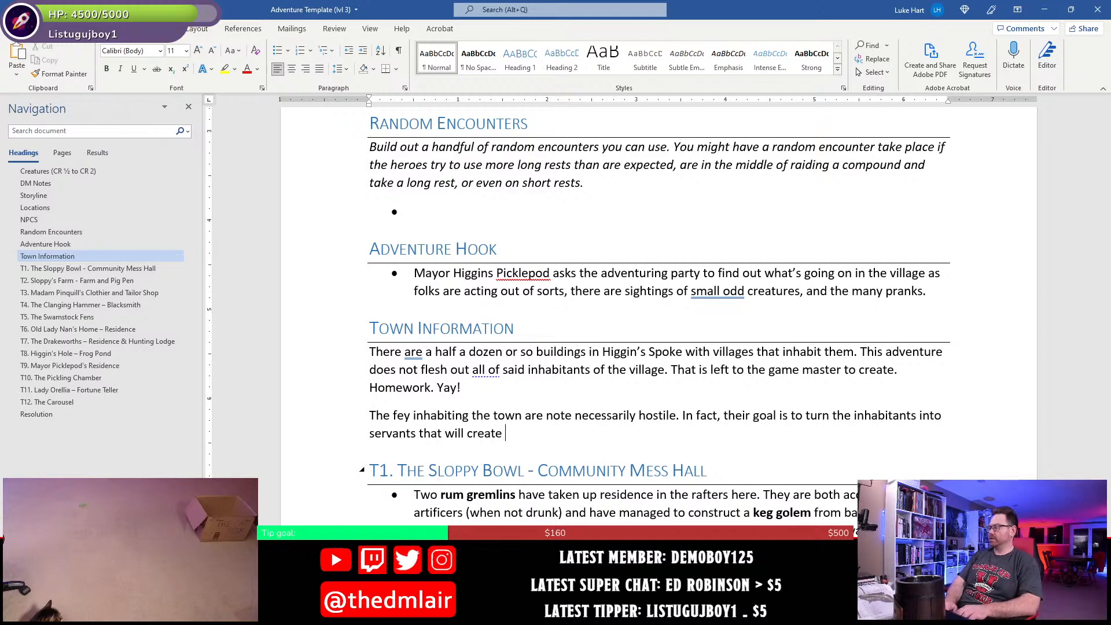
{"action": "type", "text": "e "}
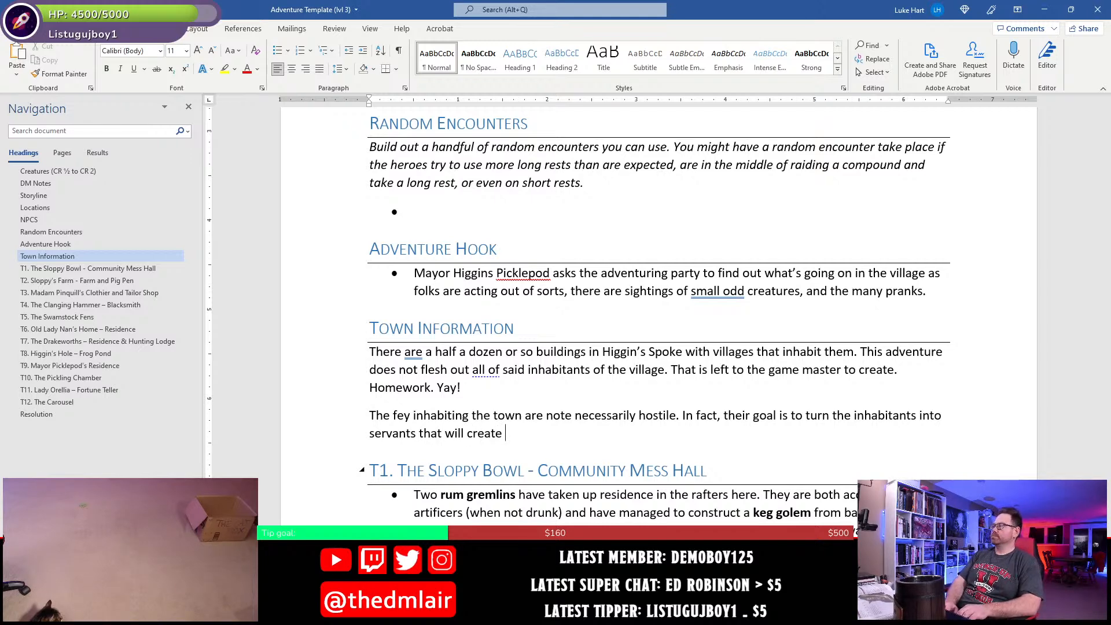
{"action": "type", "text": "alcho"}
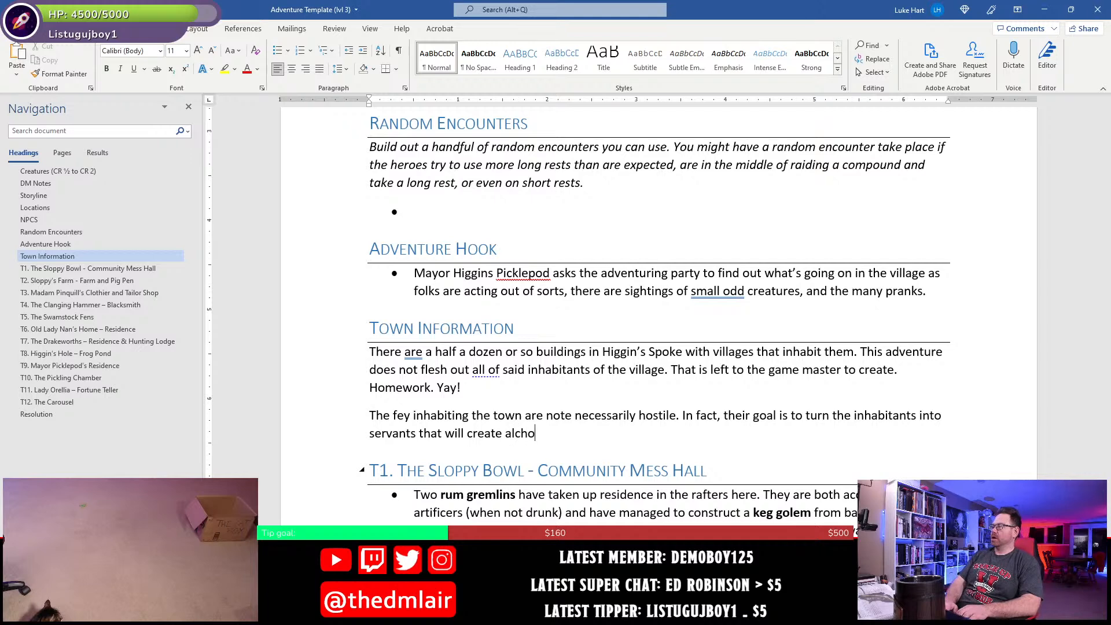
{"action": "key", "text": "BackSpace"}
{"action": "key", "text": "BackSpace"}
{"action": "type", "text": "oholic be"}
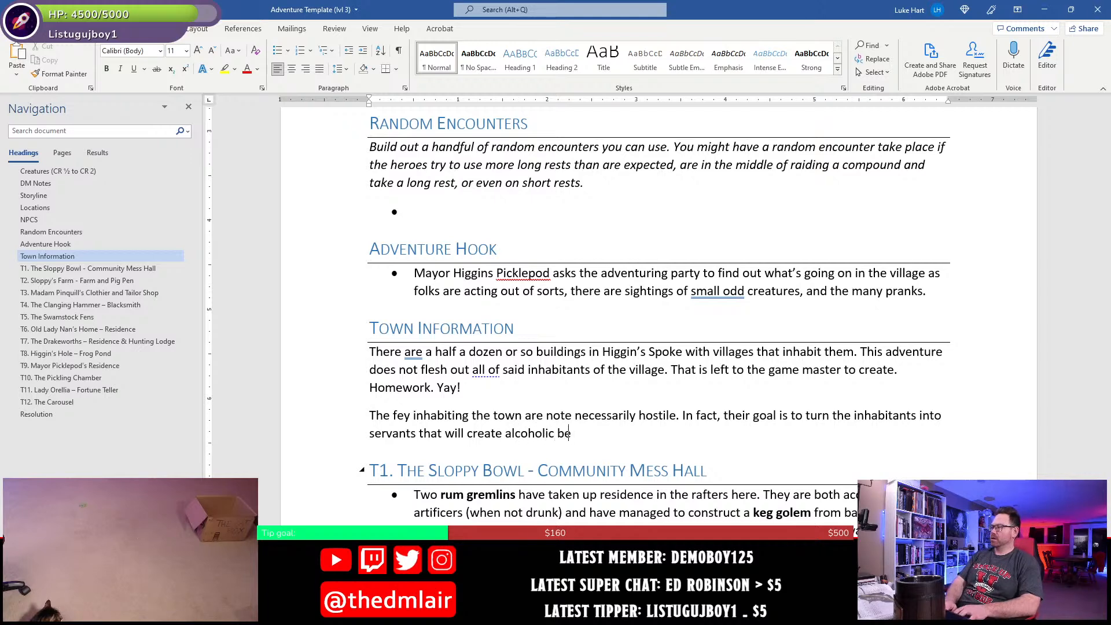
{"action": "type", "text": "verages for them."}
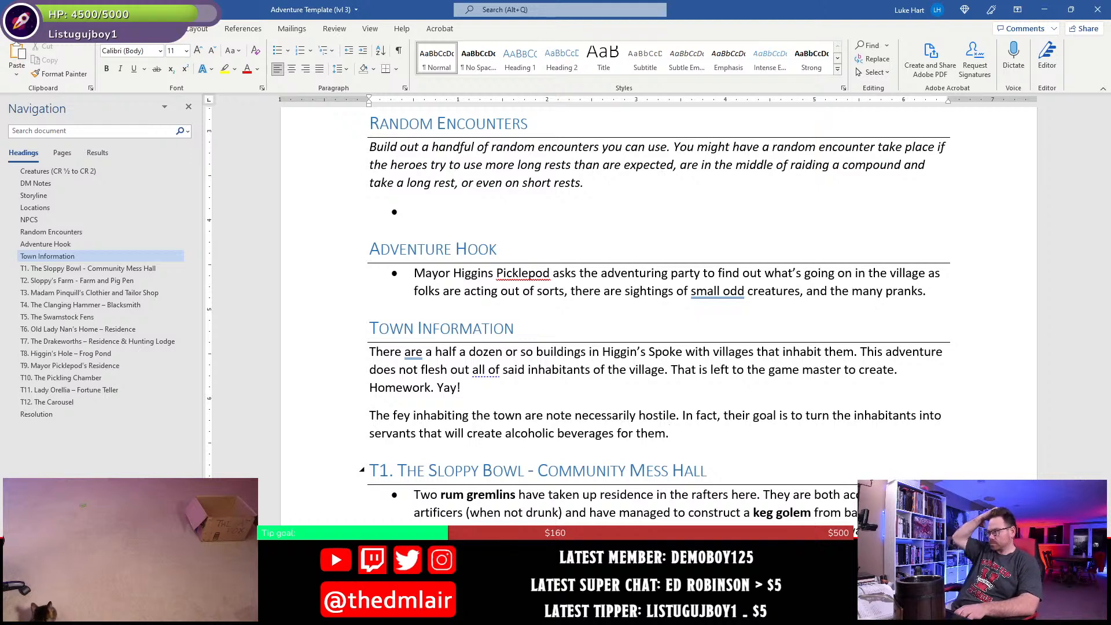
{"action": "type", "text": " So, they s"}
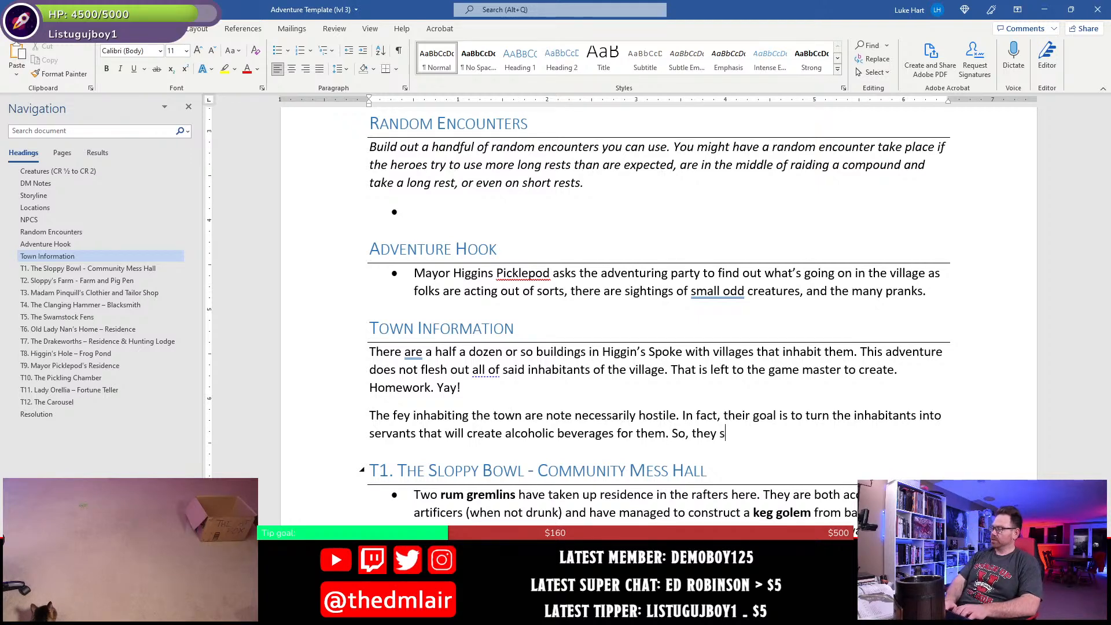
- Add the sentence "So, they don't really want to harm anyone—at least not too much." to the fey paragraph
{"action": "key", "text": "BackSpace"}
{"action": "type", "text": "don't really wat"}
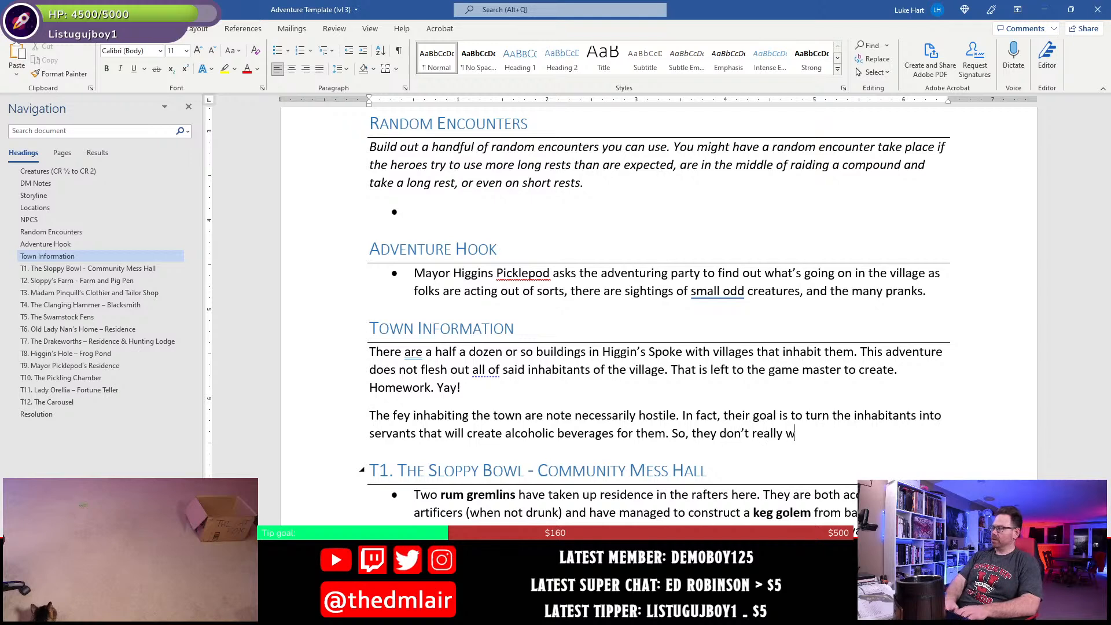
{"action": "key", "text": "BackSpace"}
{"action": "type", "text": "nt to "}
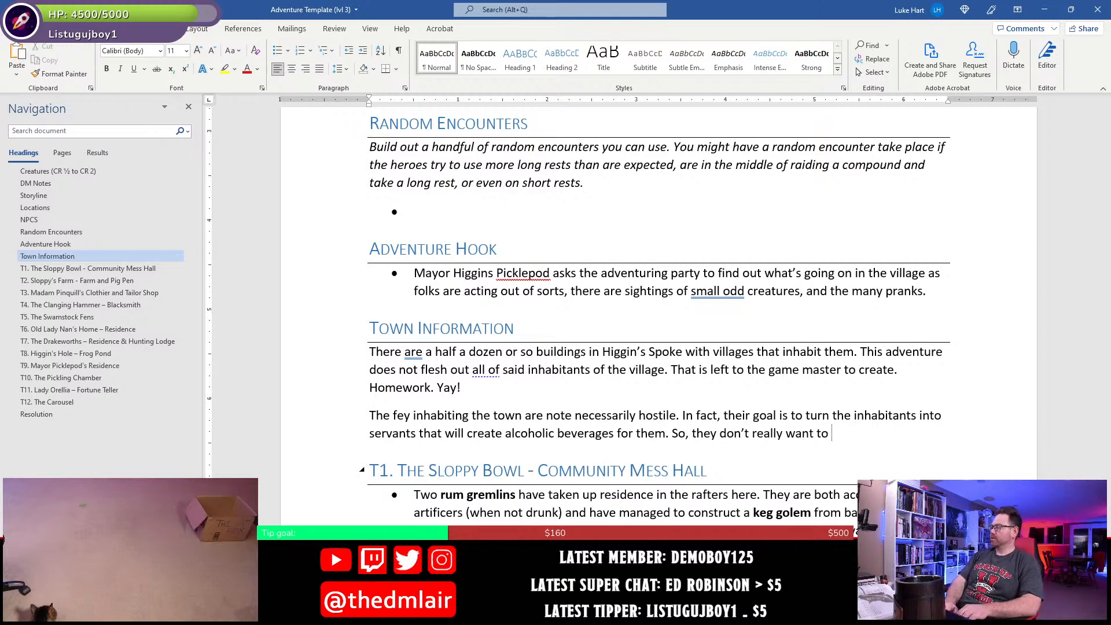
{"action": "type", "text": "harm any"}
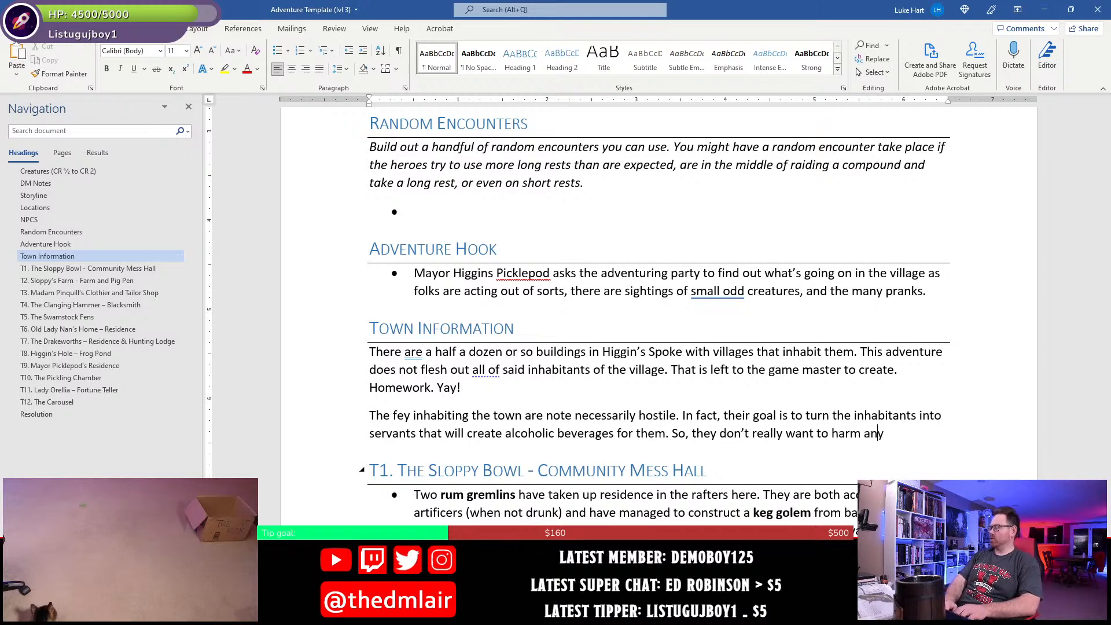
{"action": "type", "text": "one--a "}
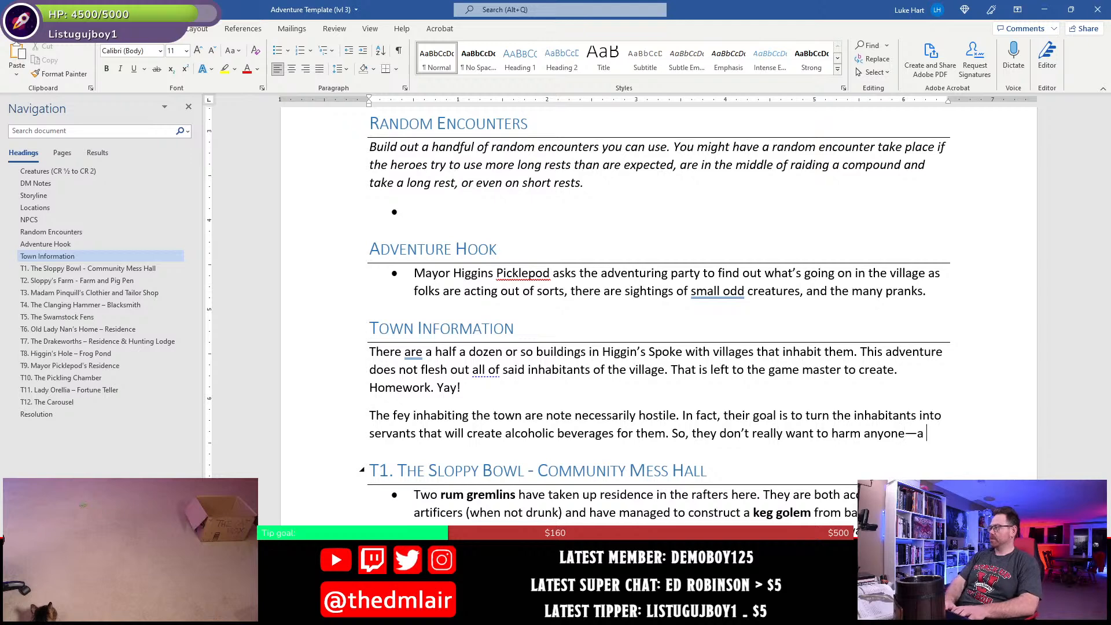
{"action": "type", "text": "least not to"}
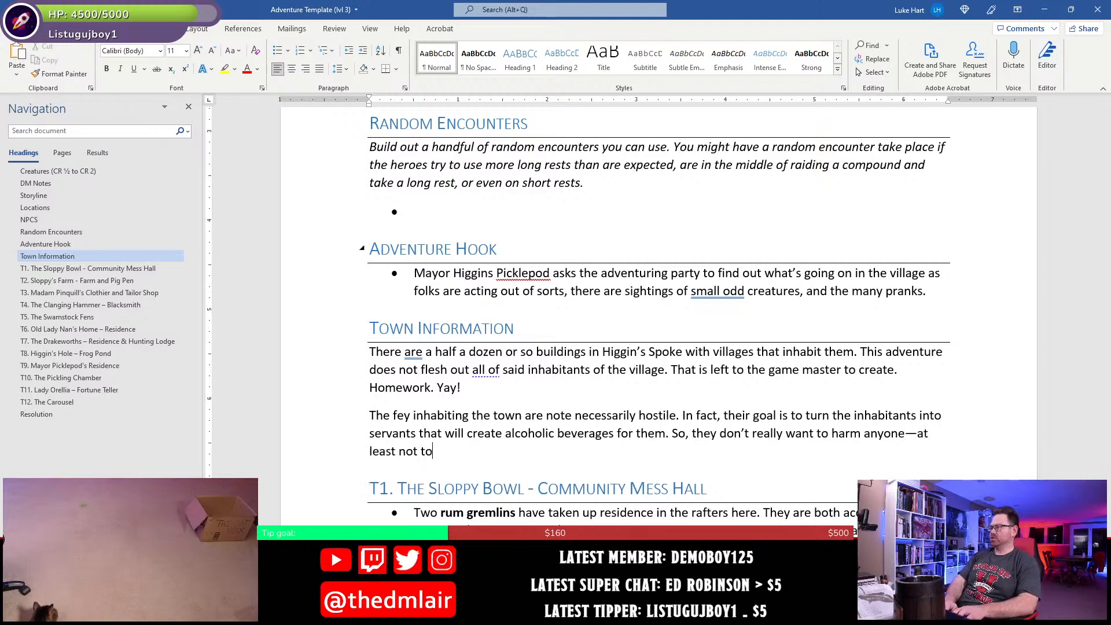
{"action": "type", "text": "o much."}
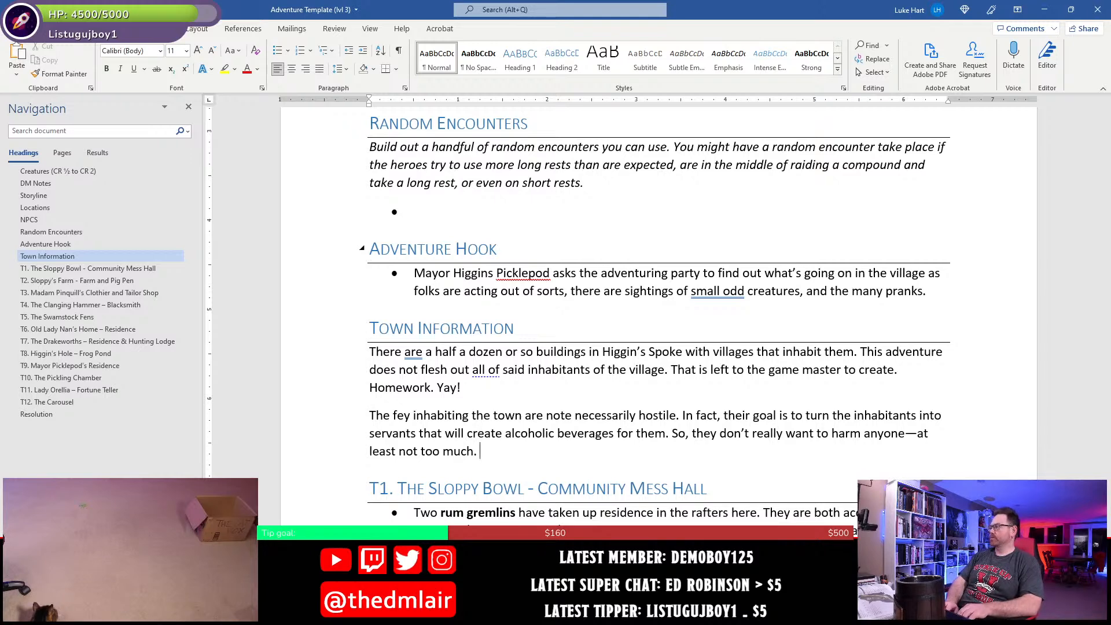
{"action": "type", "text": " They ar"}
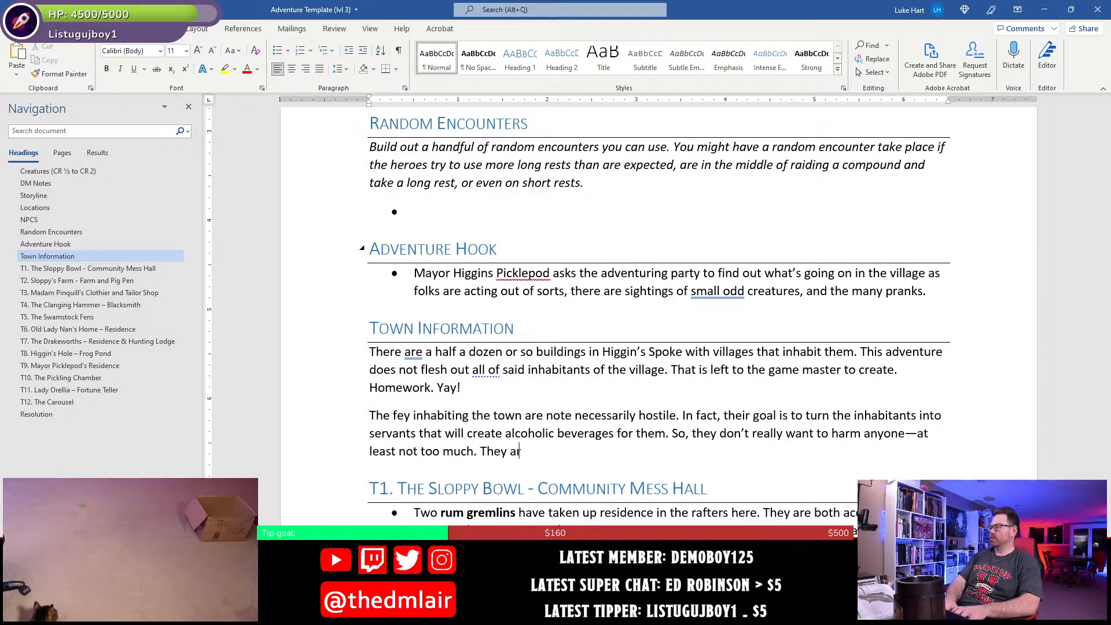
{"action": "type", "text": "e given to conv"}
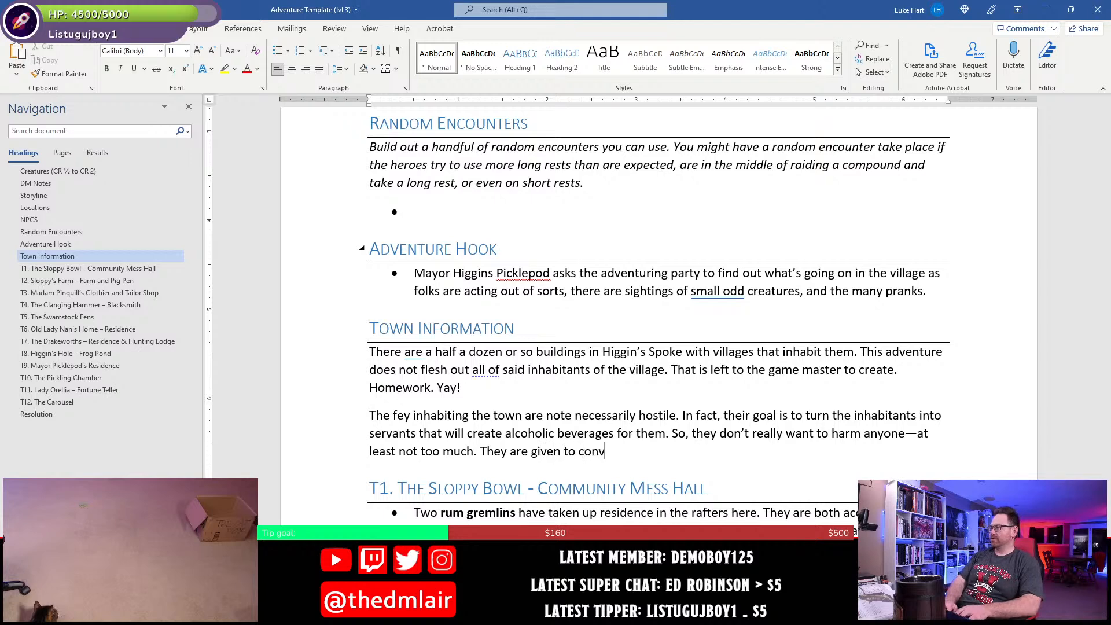
{"action": "type", "text": "ersation mo"}
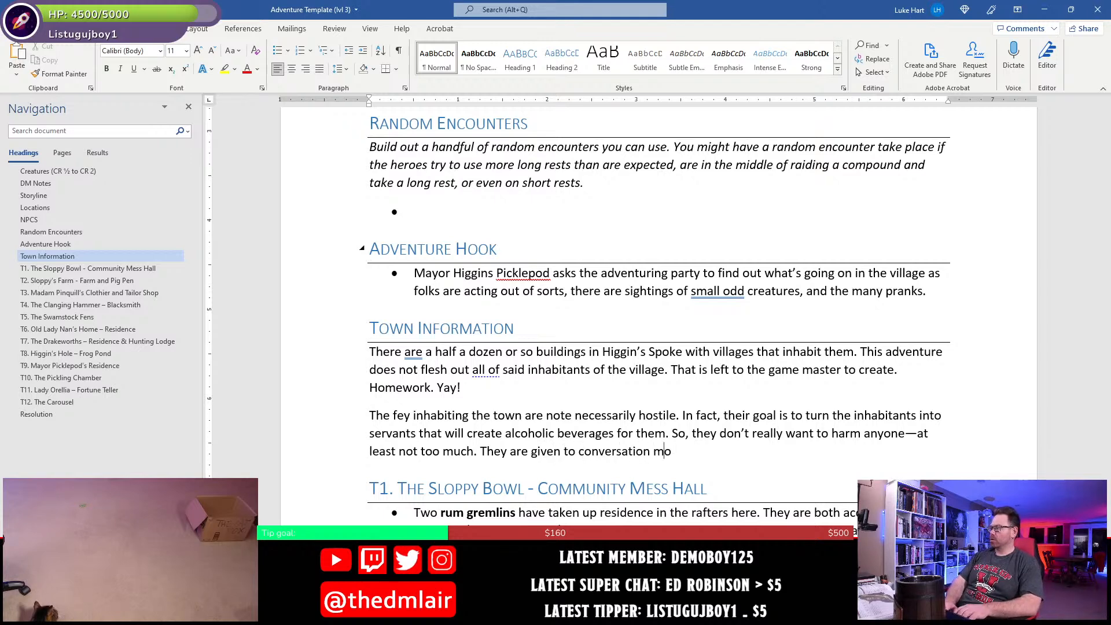
{"action": "type", "text": "re than to violence "}
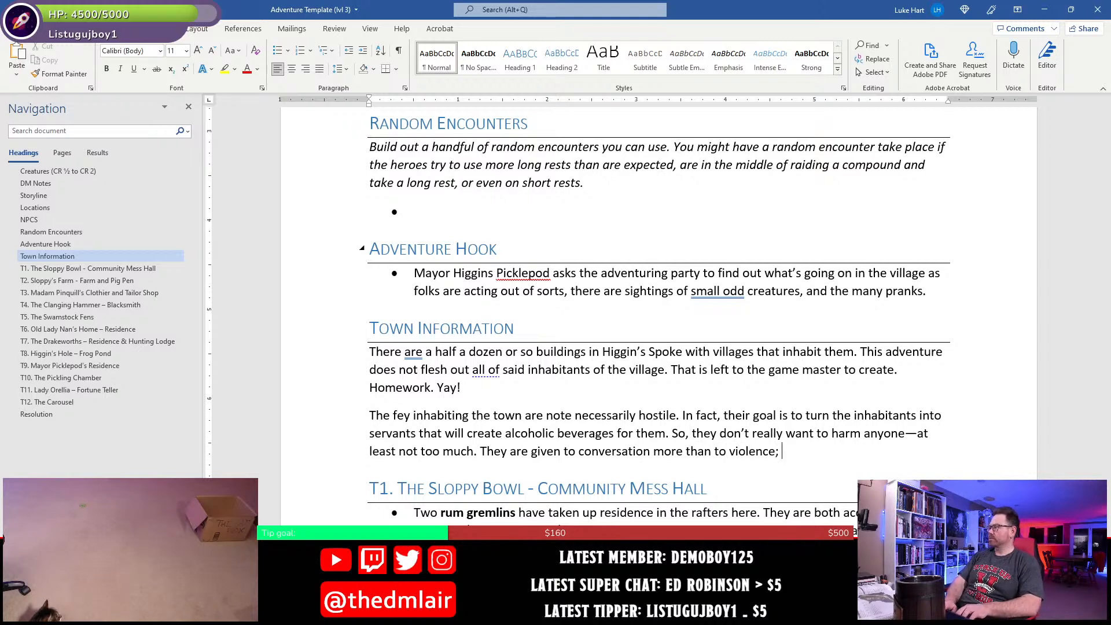
{"action": "type", "text": "however, "}
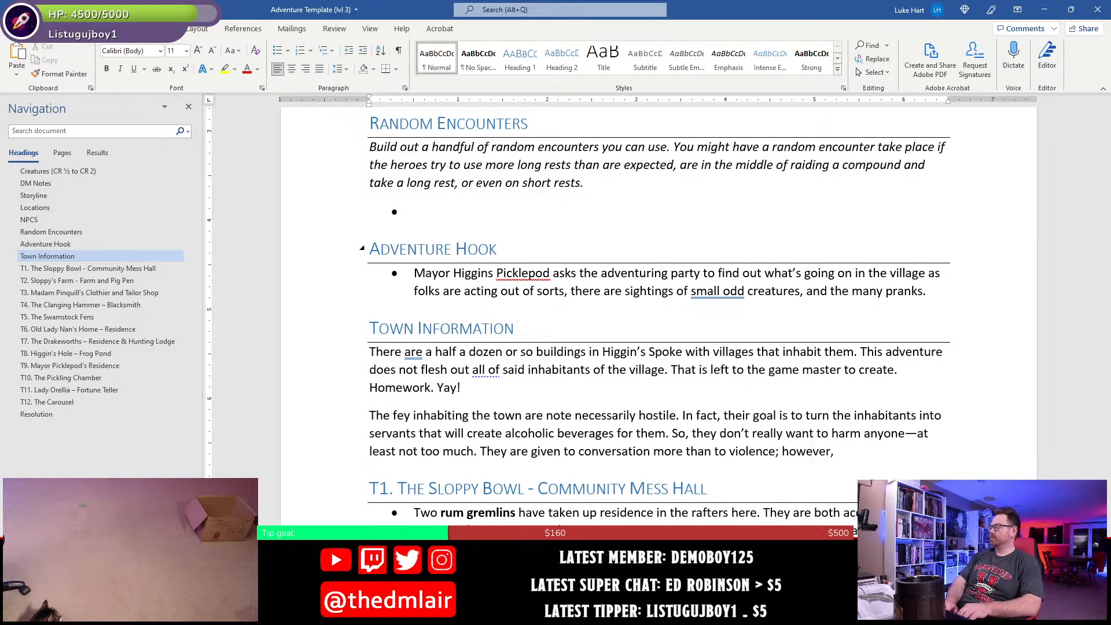
{"action": "type", "text": "if bull"}
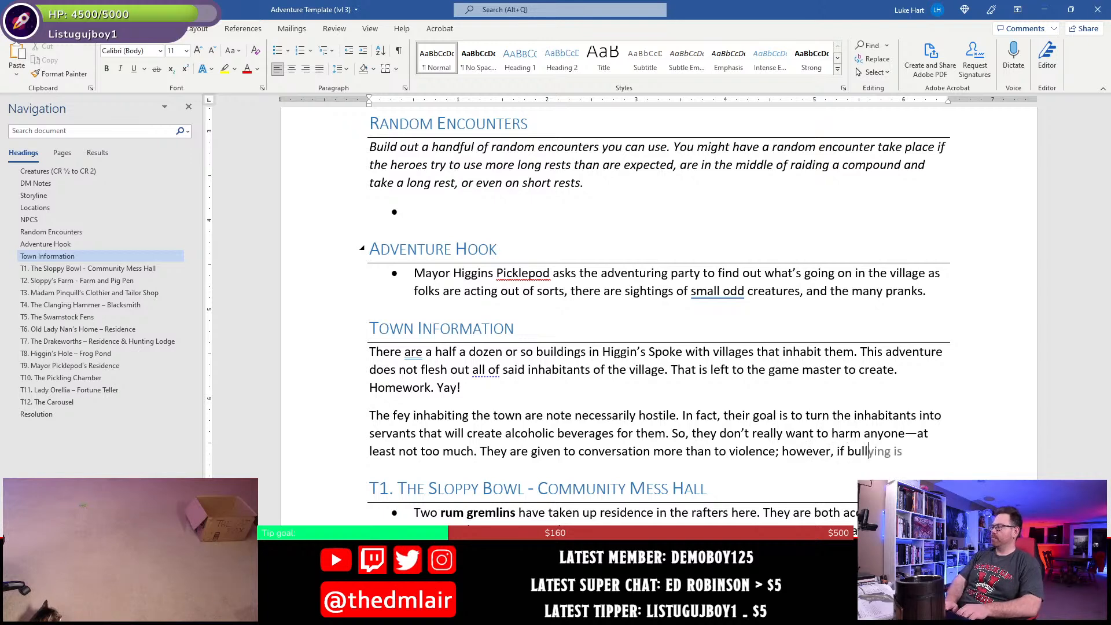
{"action": "type", "text": "ied"}
- Continue the fey paragraph's unfinished sentence after "however," with "if bullied too much or"
{"action": "key", "text": "BackSpace"}
{"action": "key", "text": "BackSpace"}
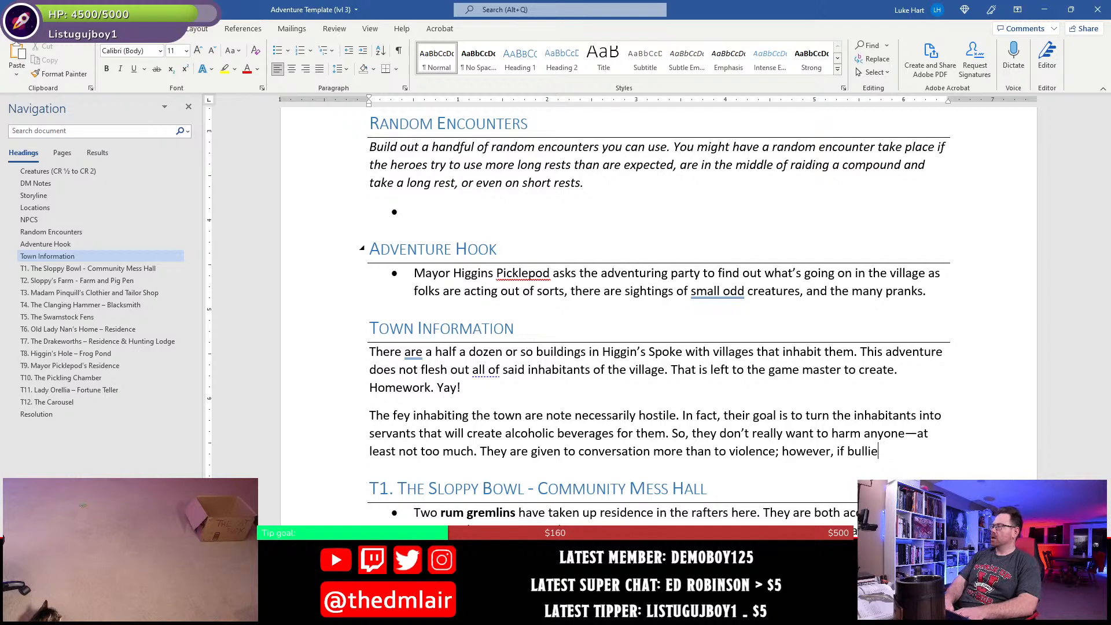
{"action": "type", "text": "d"}
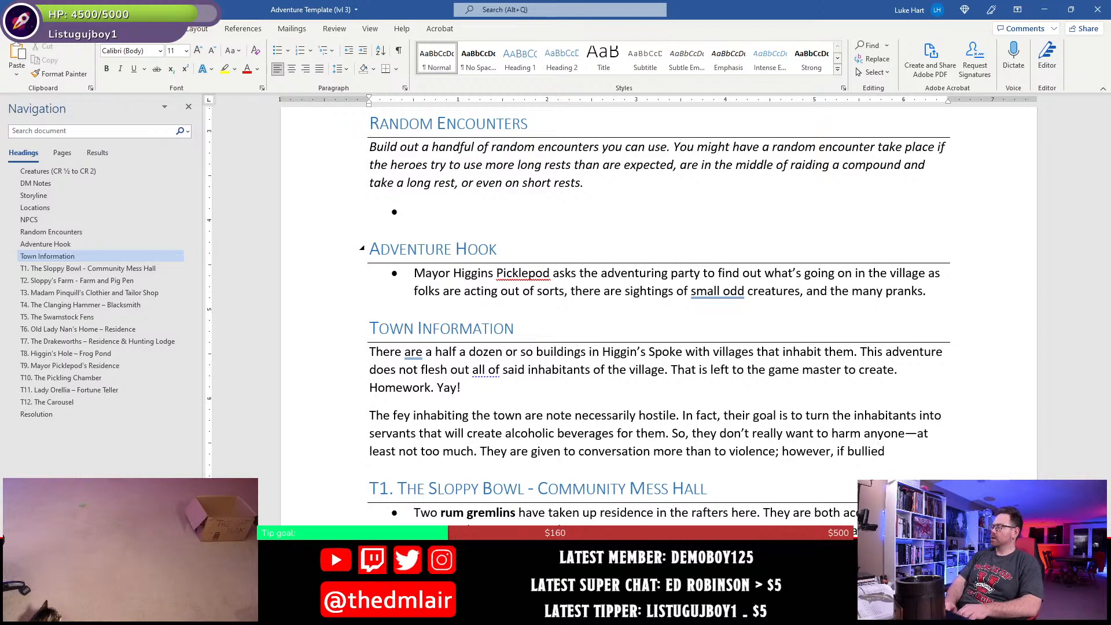
{"action": "type", "text": " too much or"}
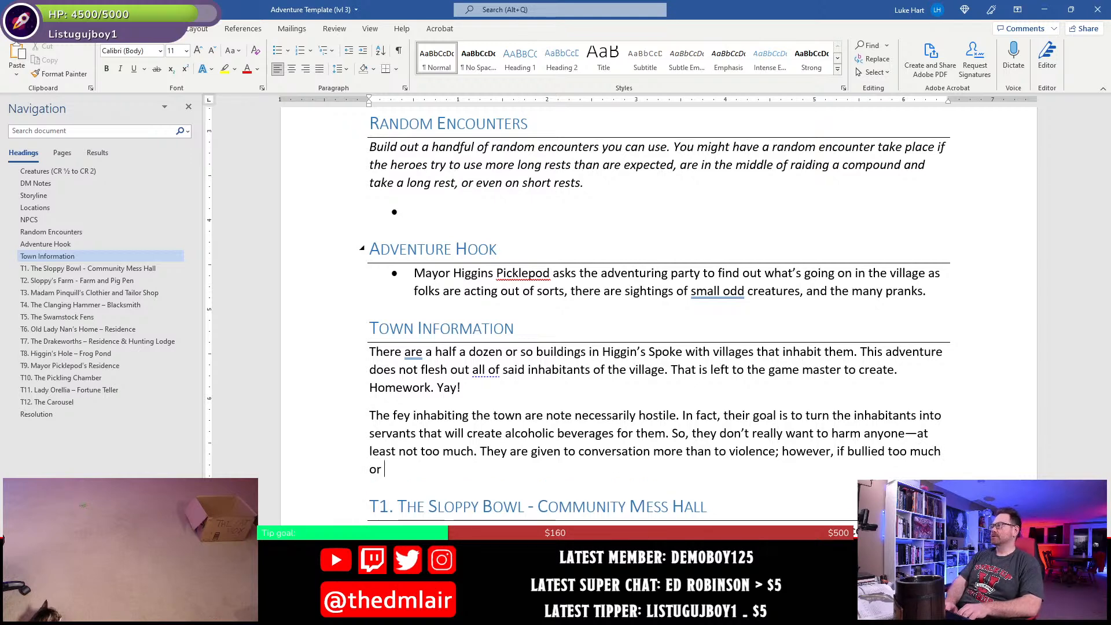
- Extend the sentence with "if they feel their supply of rum, ale, wine, or other adult beverages is threatened, they will"
{"action": "type", "text": "if th"}
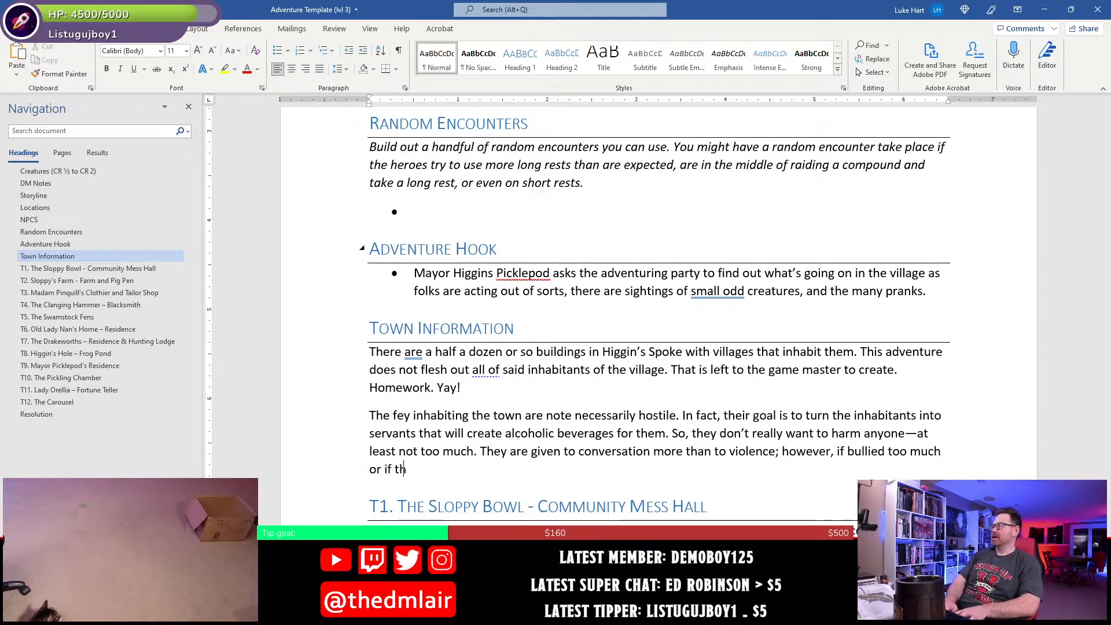
{"action": "type", "text": "ey feel th"}
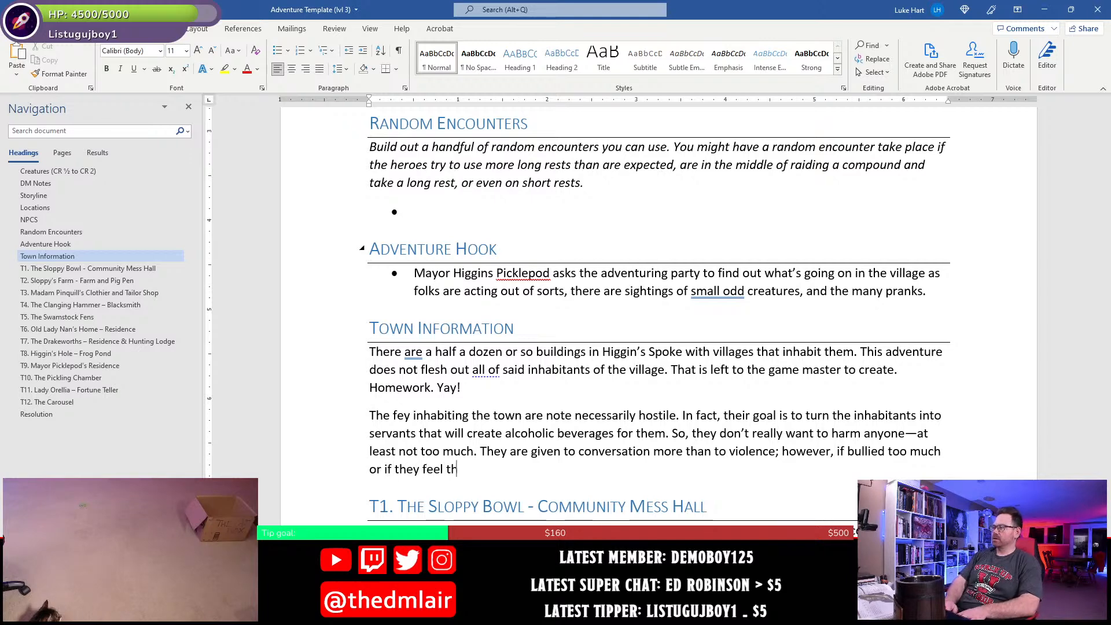
{"action": "type", "text": "eir supply of"}
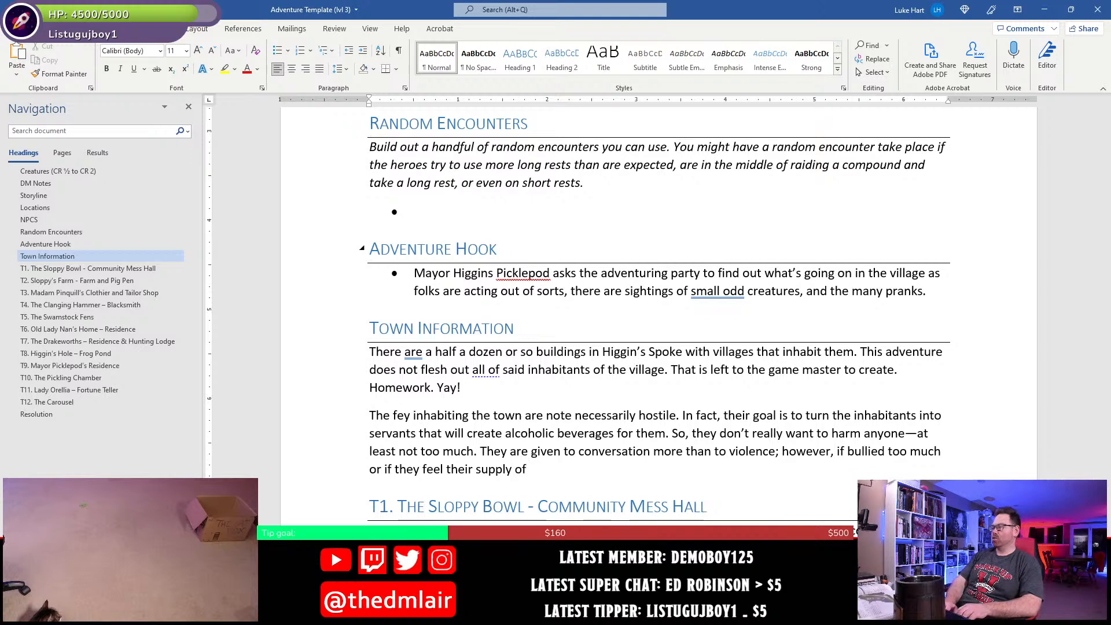
{"action": "type", "text": " rum, ale"}
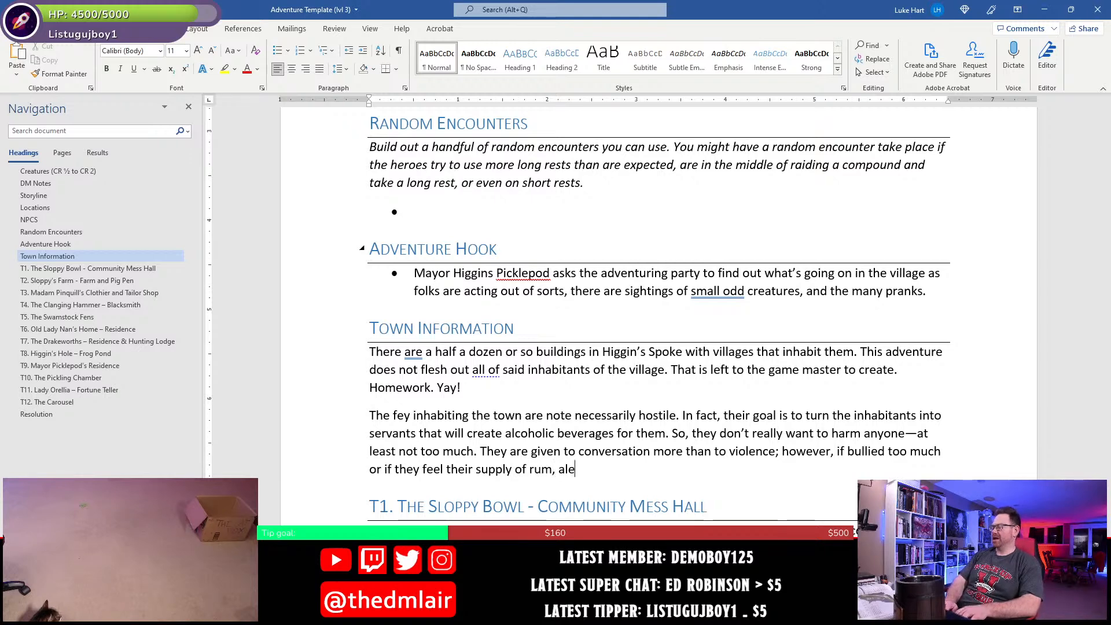
{"action": "type", "text": ", wine, or o"}
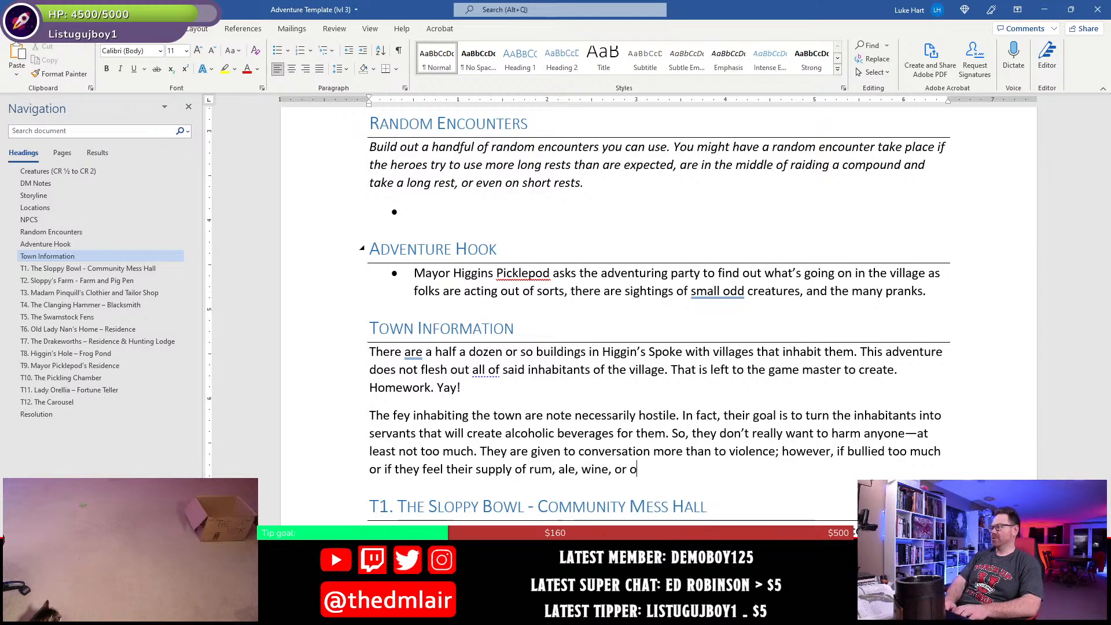
{"action": "type", "text": "ther adult"}
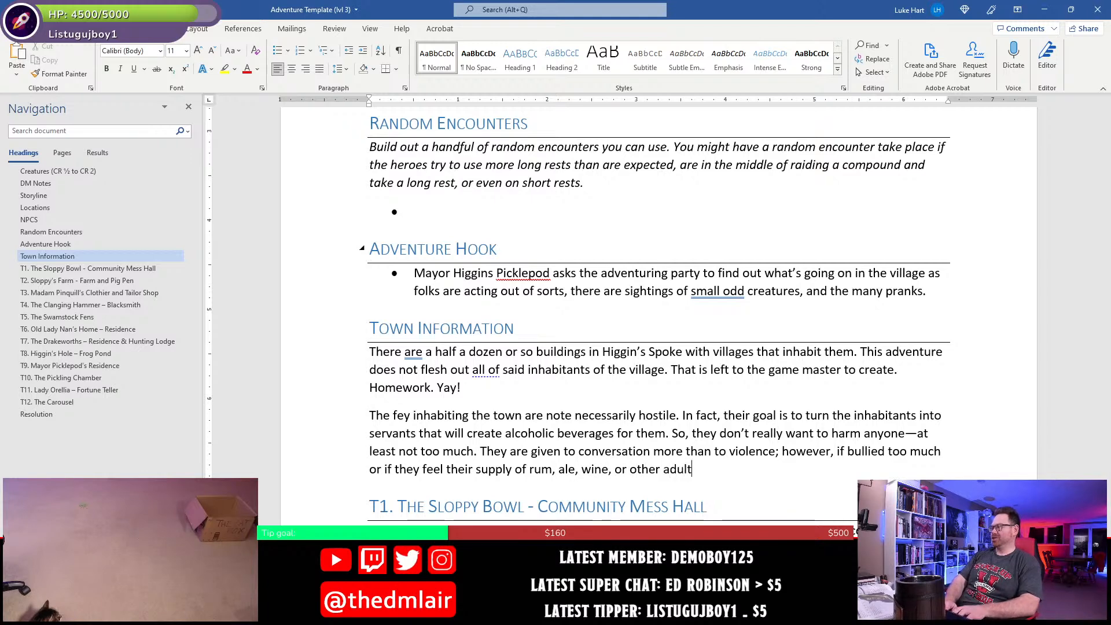
{"action": "type", "text": " beverages is thre"}
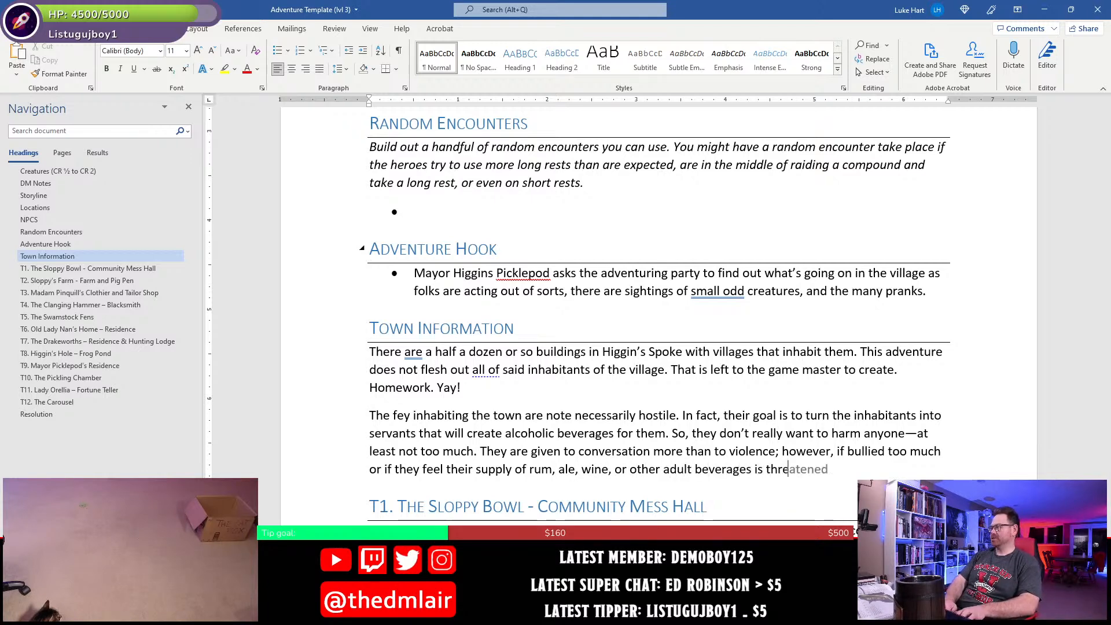
{"action": "type", "text": "atened, they wi"}
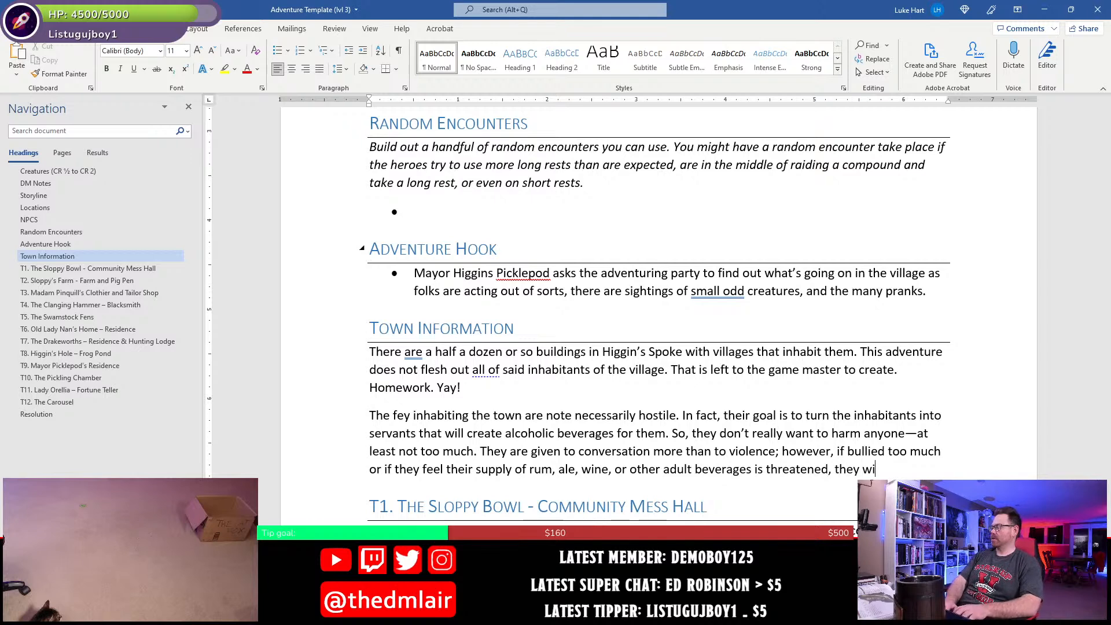
{"action": "type", "text": "ll"}
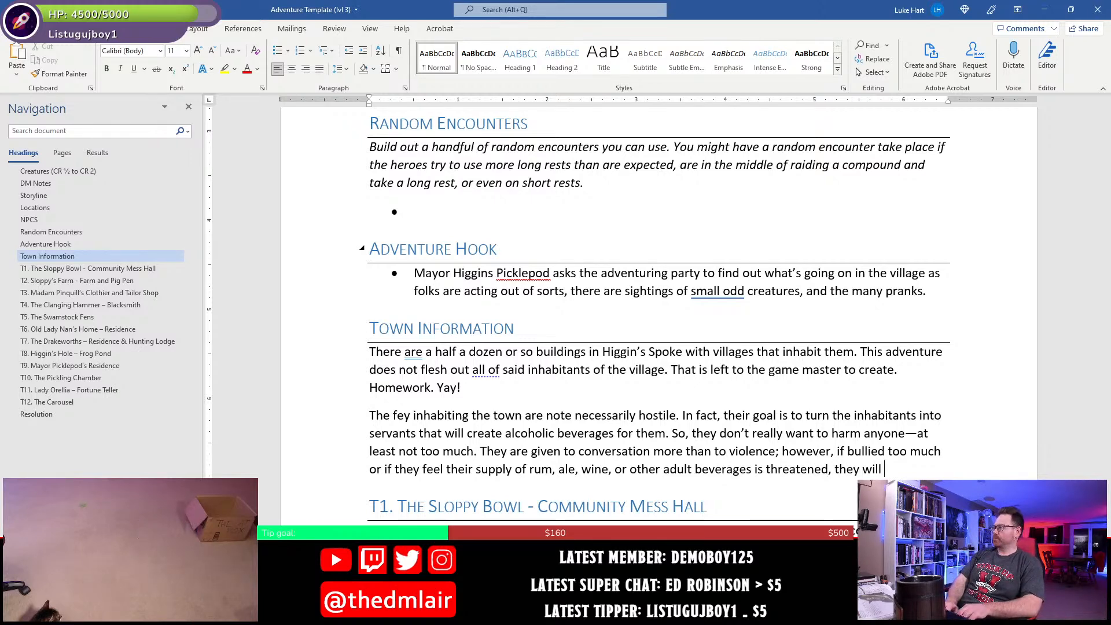
{"action": "type", "text": " easily"}
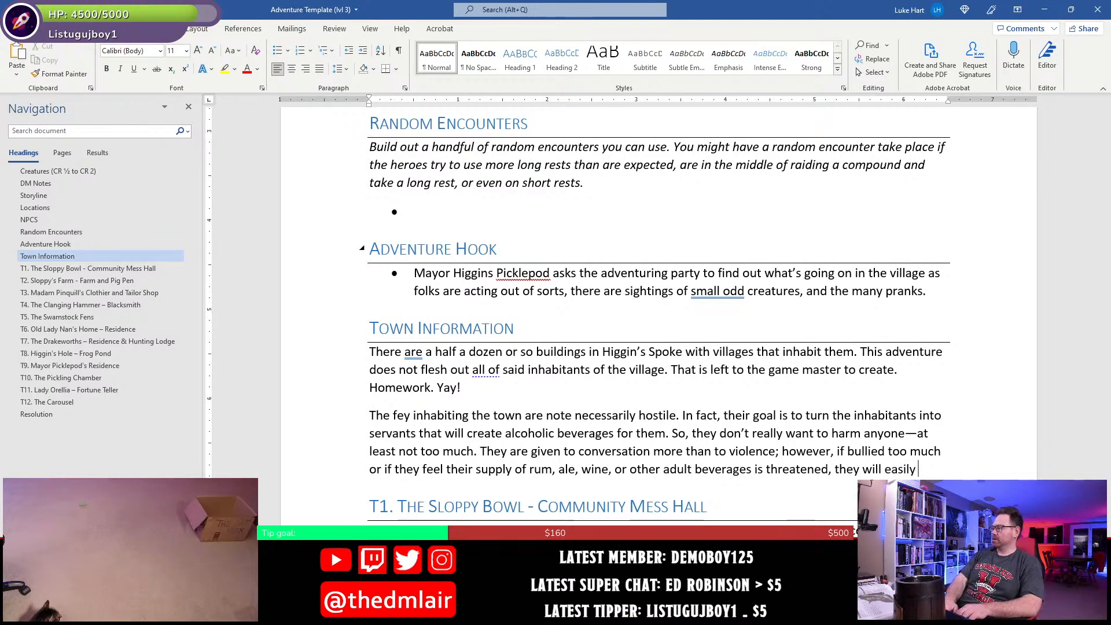
{"action": "type", "text": " and happ"}
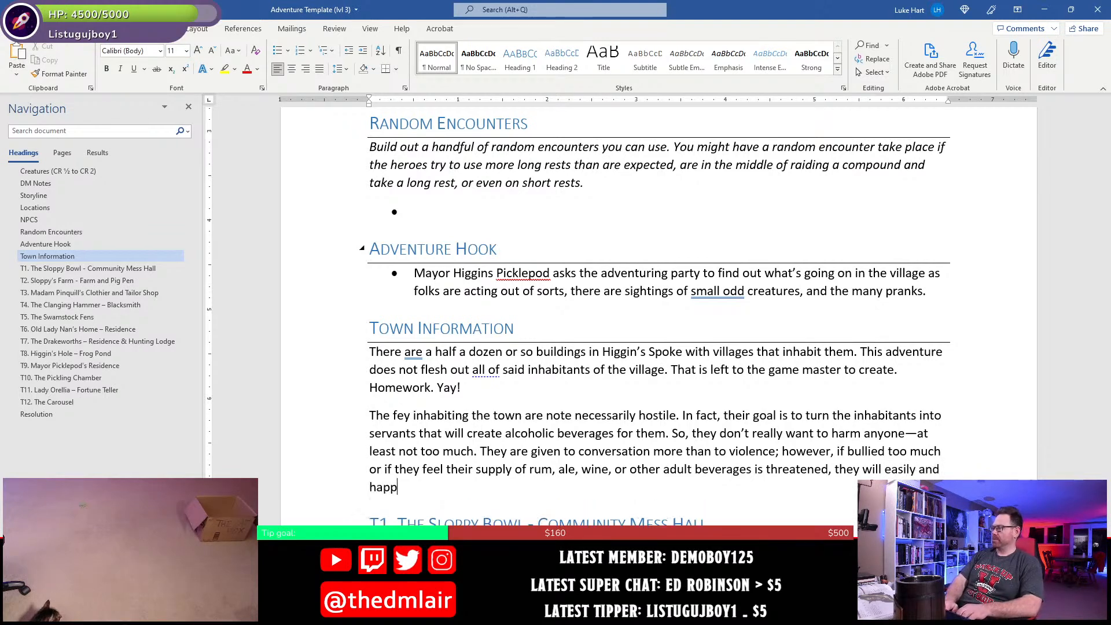
{"action": "type", "text": "ily resort to "}
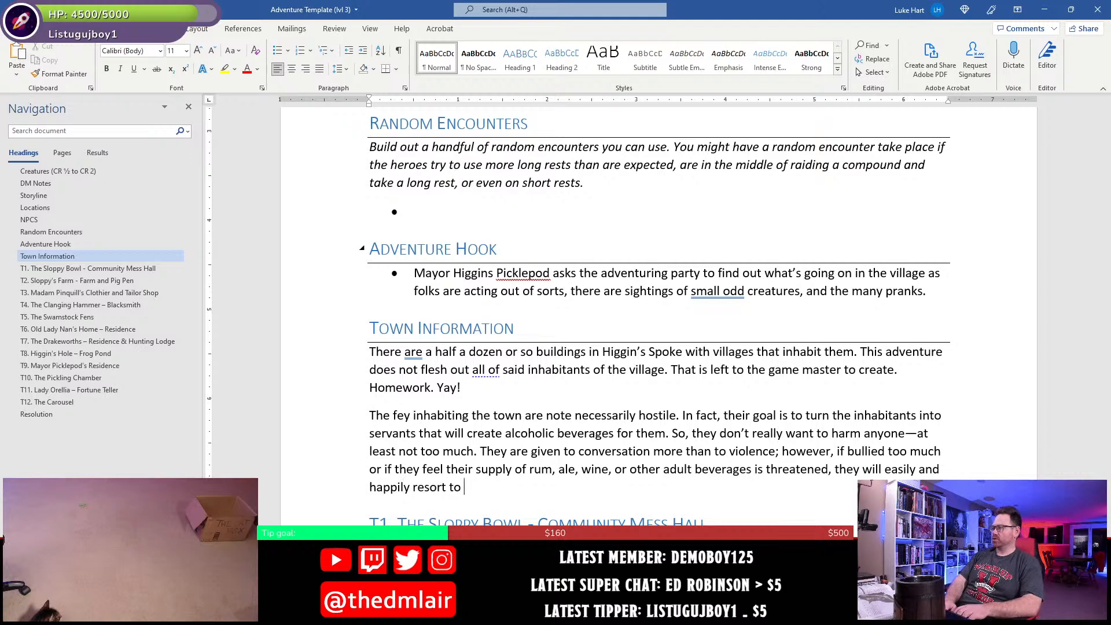
{"action": "type", "text": "violence t"}
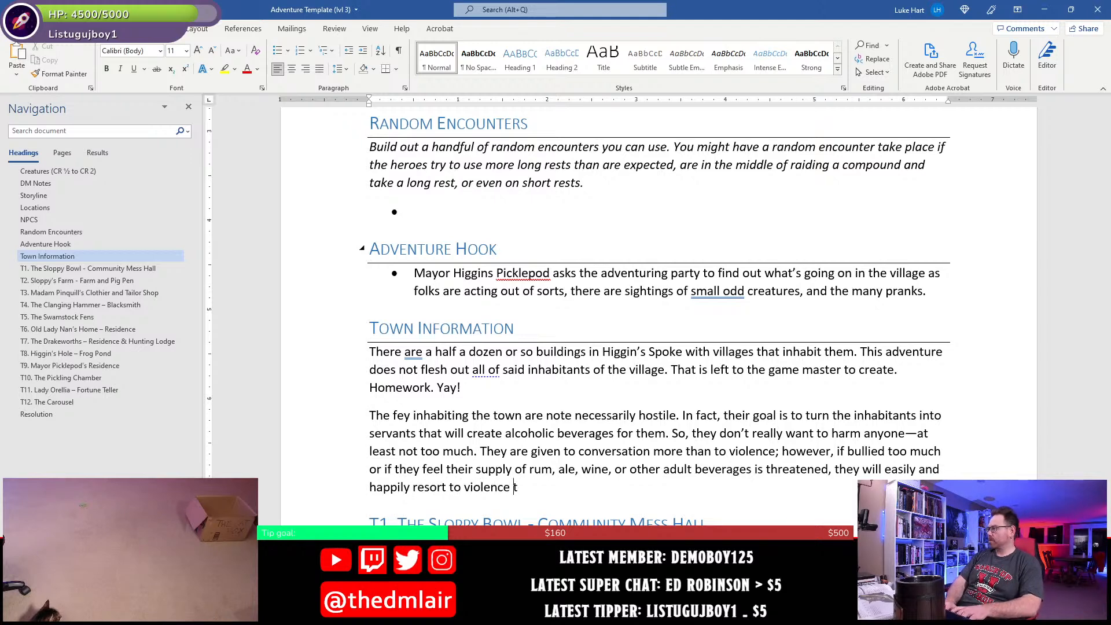
{"action": "type", "text": "o"}
- End the fey sentence with "easily and happily resort to violence." and save the document
{"action": "key", "text": "BackSpace"}
{"action": "key", "text": "BackSpace"}
{"action": "key", "text": "BackSpace"}
{"action": "key", "text": "BackSpace"}
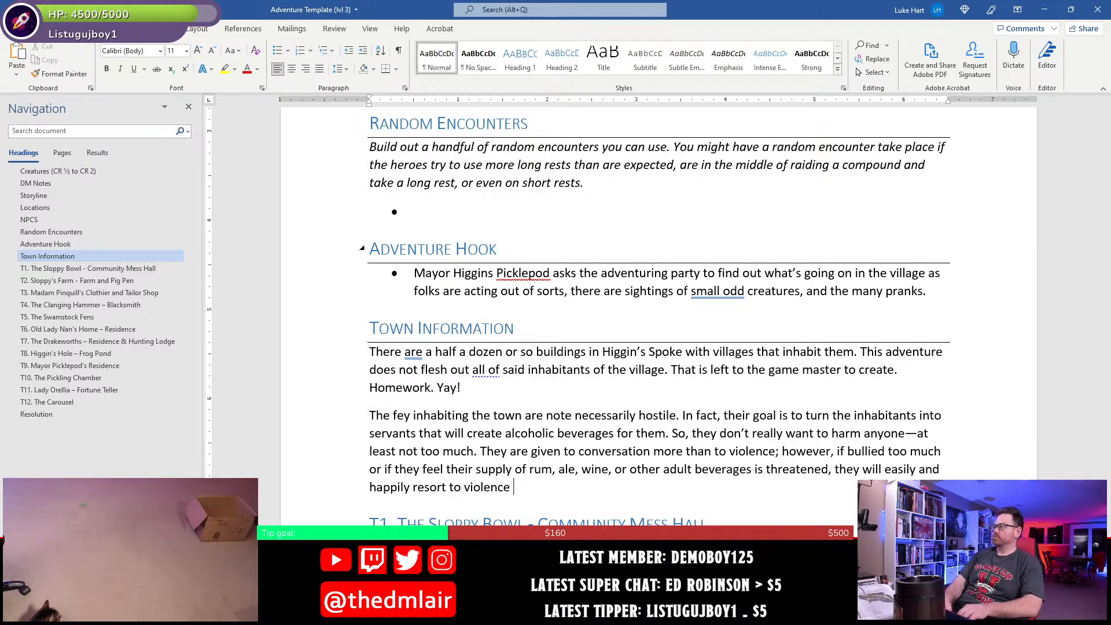
{"action": "type", "text": "."}
{"action": "key", "text": "ctrl+s"}
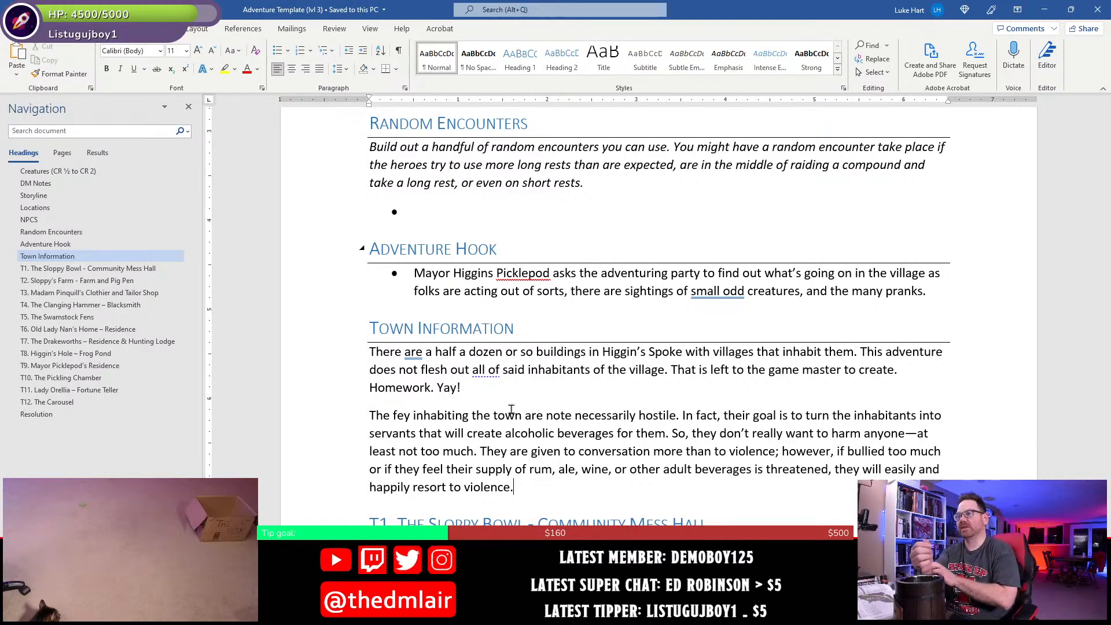
{"action": "scroll", "coordinate": [512, 409], "scroll_direction": "down", "scroll_amount": 3}
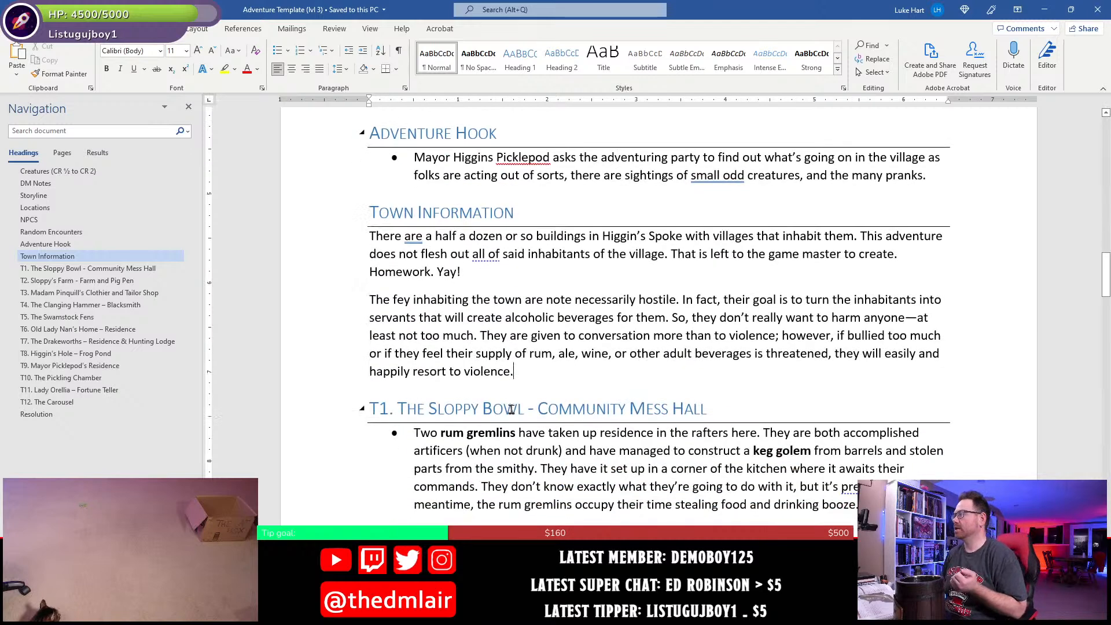
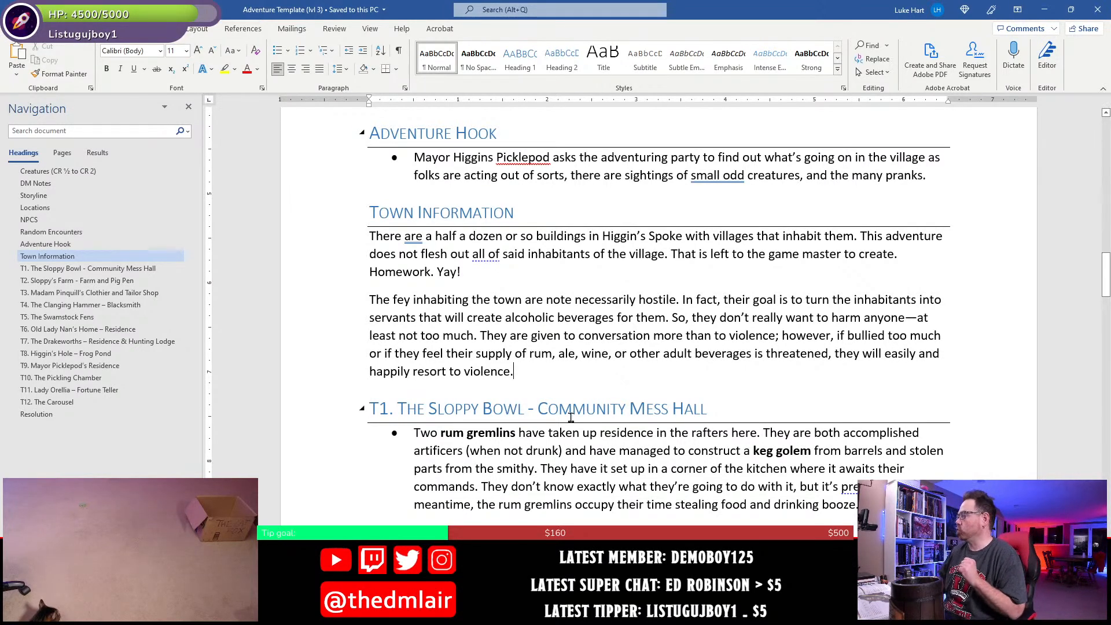
{"action": "scroll", "coordinate": [570, 416], "scroll_direction": "down", "scroll_amount": 2}
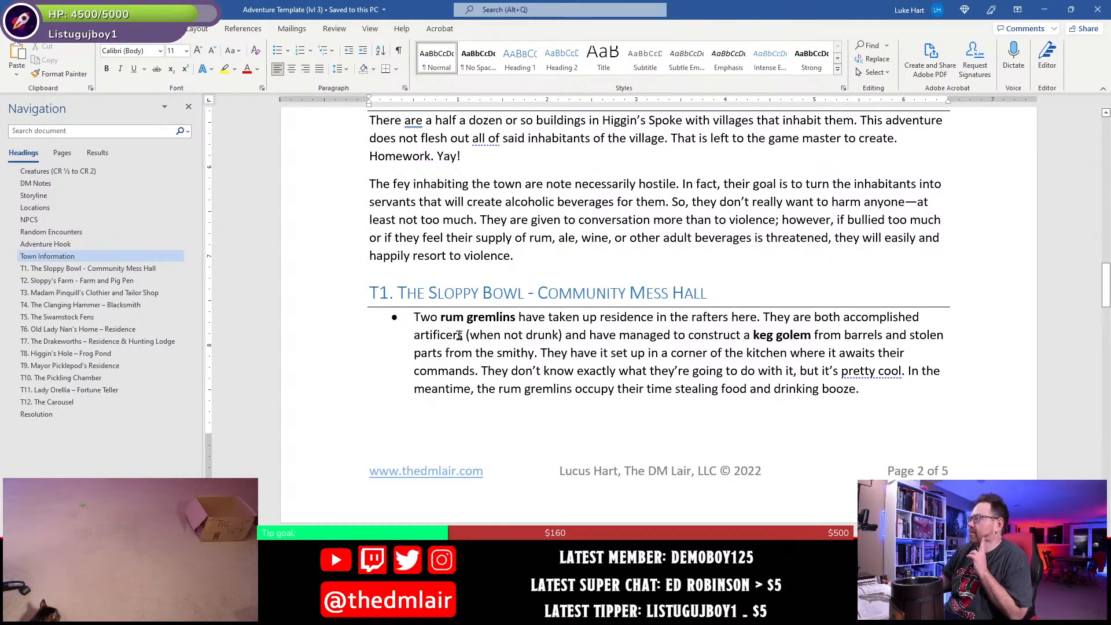
{"action": "scroll", "coordinate": [460, 401], "scroll_direction": "up", "scroll_amount": 5}
{"action": "scroll", "coordinate": [460, 401], "scroll_direction": "up", "scroll_amount": 2}
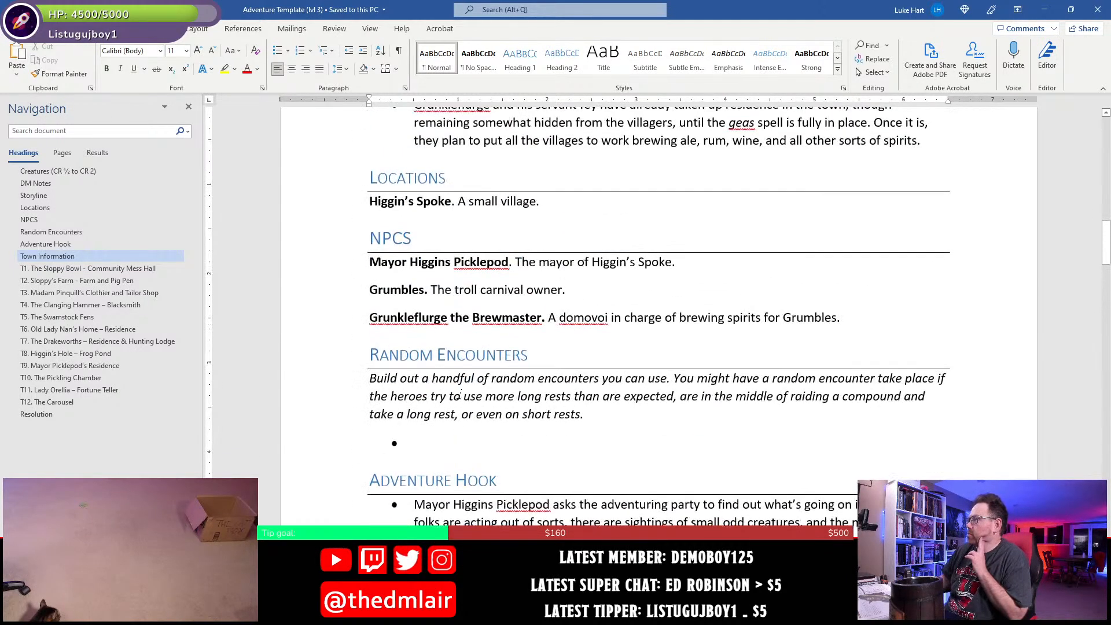
{"action": "left_click", "coordinate": [469, 445]}
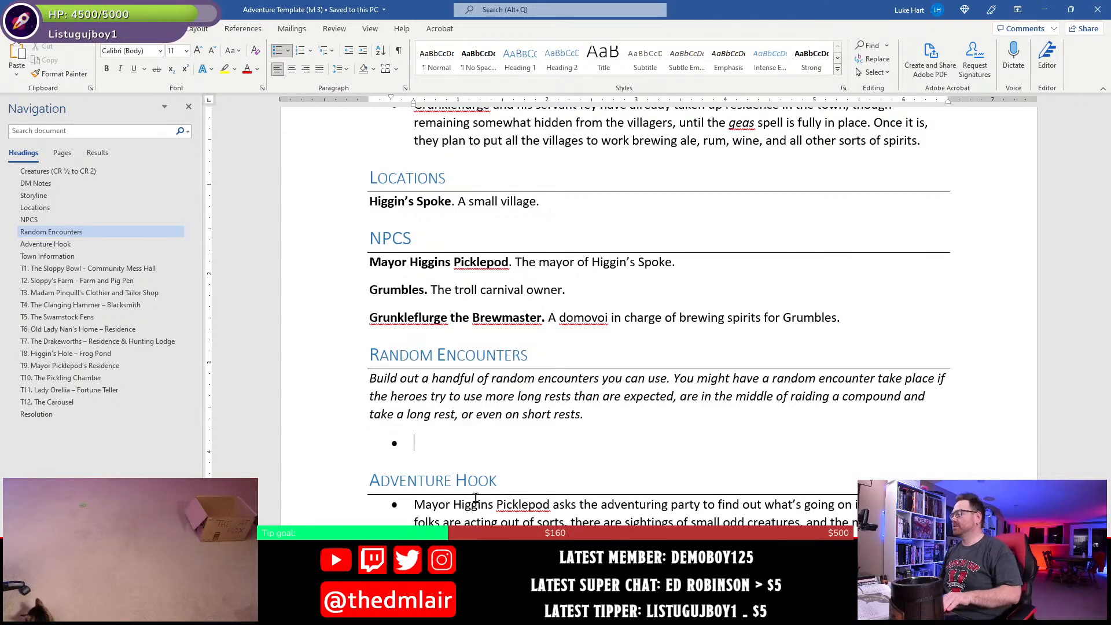
- Fill the placeholders in the first DM Notes bullet so the adventure is designed for "4 to 6 level-three" characters
{"action": "scroll", "coordinate": [476, 486], "scroll_direction": "up", "scroll_amount": 2}
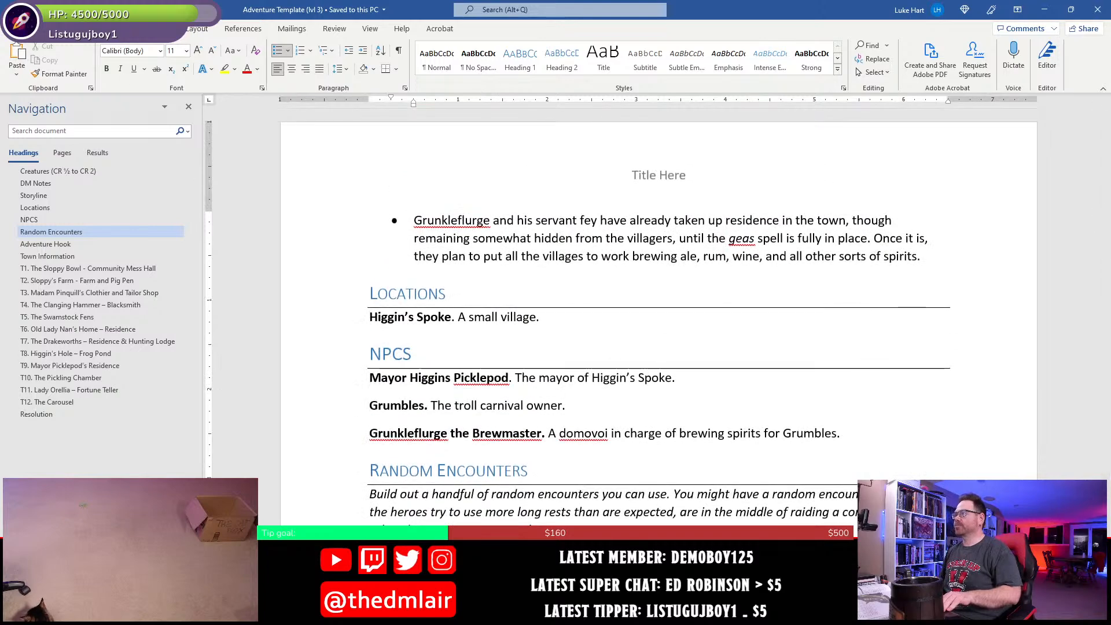
{"action": "scroll", "coordinate": [620, 447], "scroll_direction": "up", "scroll_amount": 12}
{"action": "scroll", "coordinate": [621, 446], "scroll_direction": "down", "scroll_amount": 2}
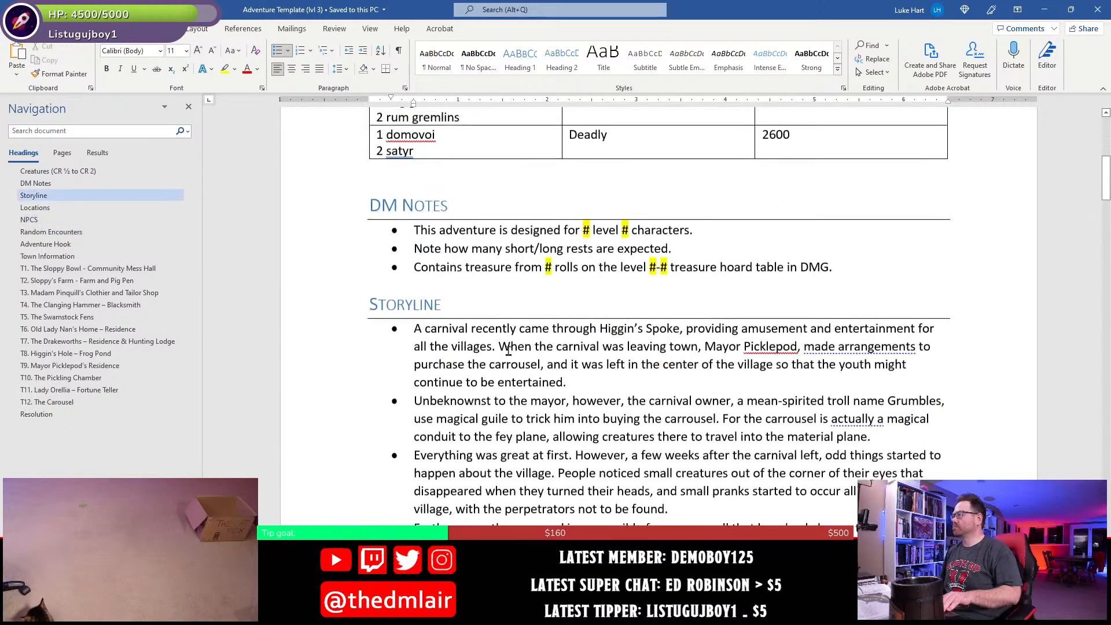
{"action": "left_click", "coordinate": [587, 234]}
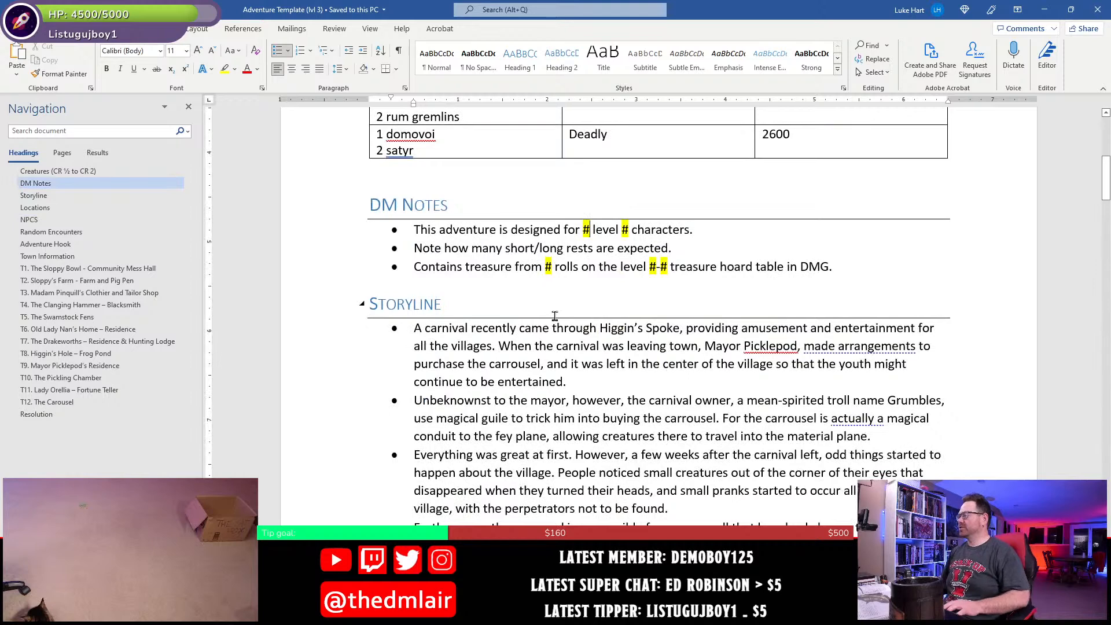
{"action": "key", "text": "shift+Right"}
{"action": "type", "text": "4 to "}
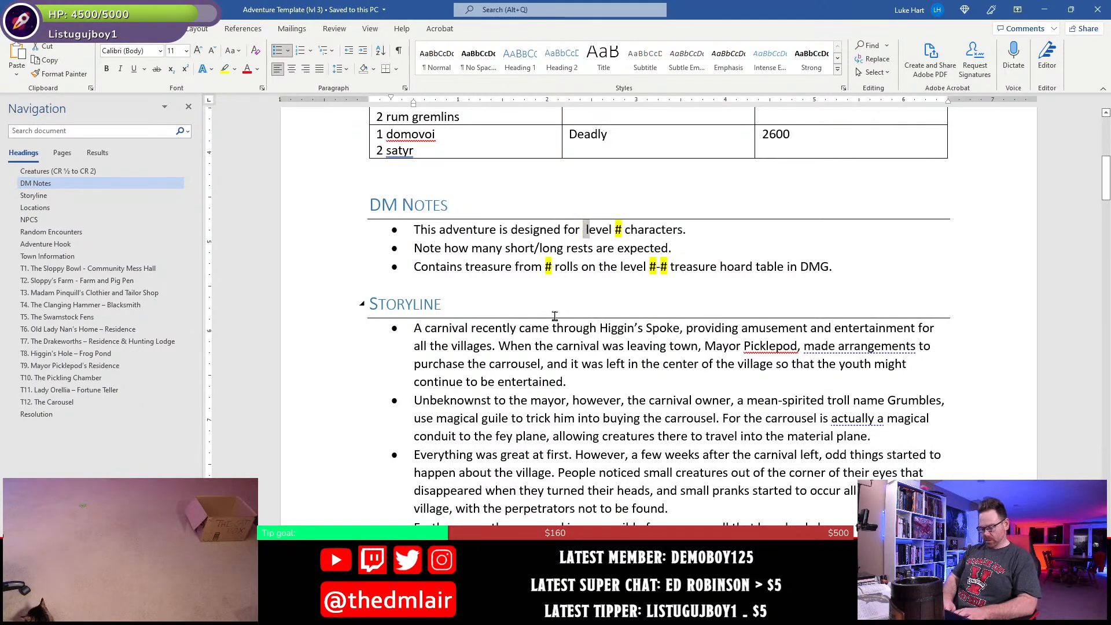
{"action": "type", "text": "6"}
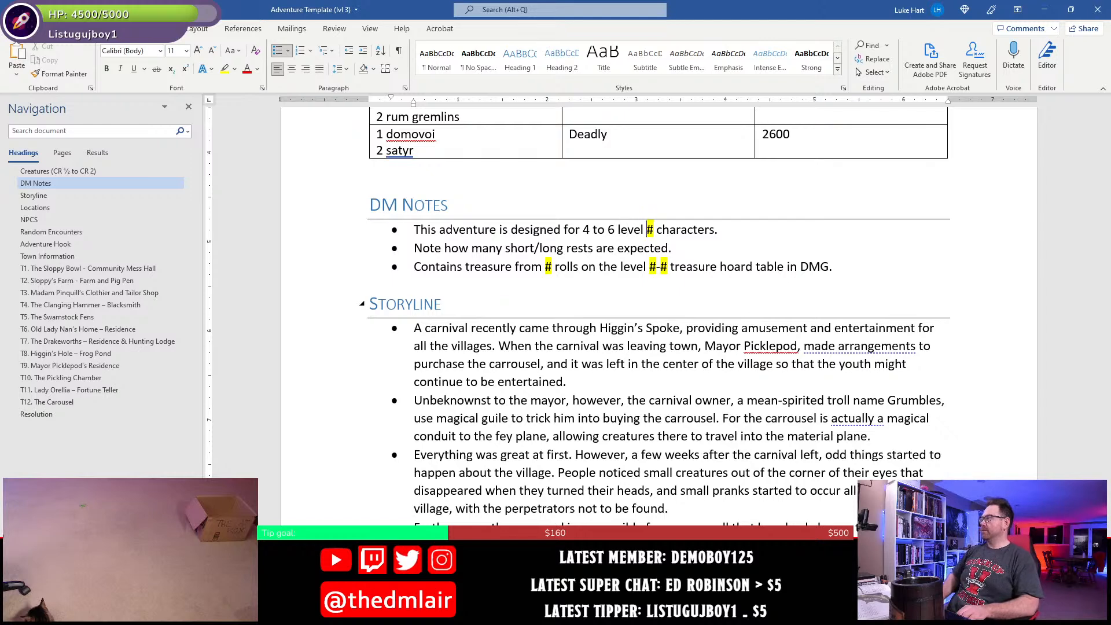
{"action": "key", "text": "Delete"}
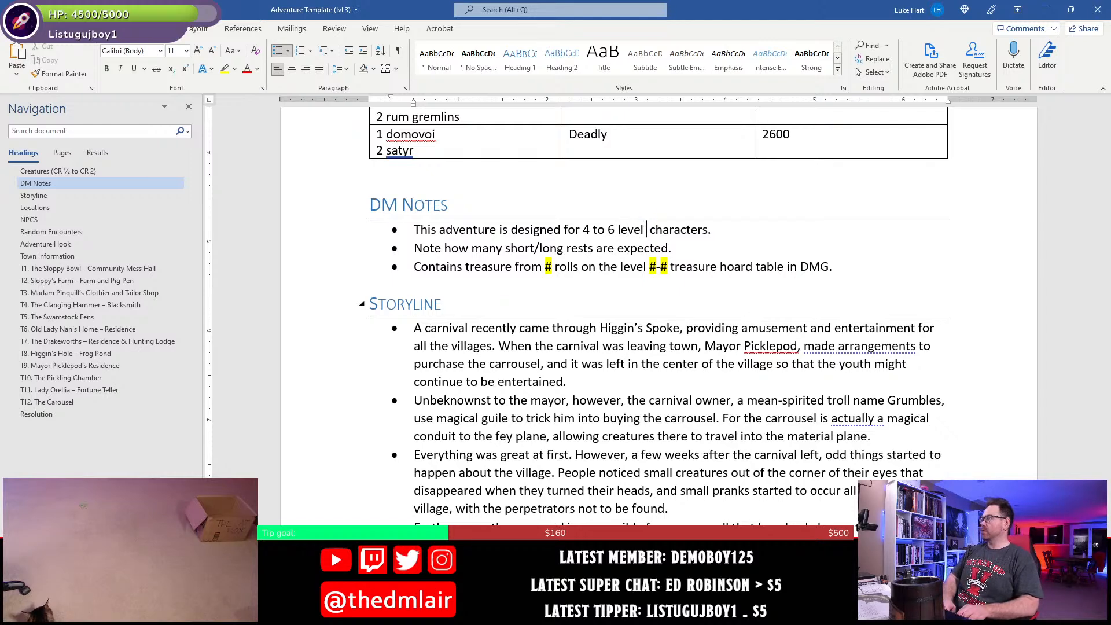
{"action": "key", "text": "BackSpace"}
{"action": "type", "text": "-three"}
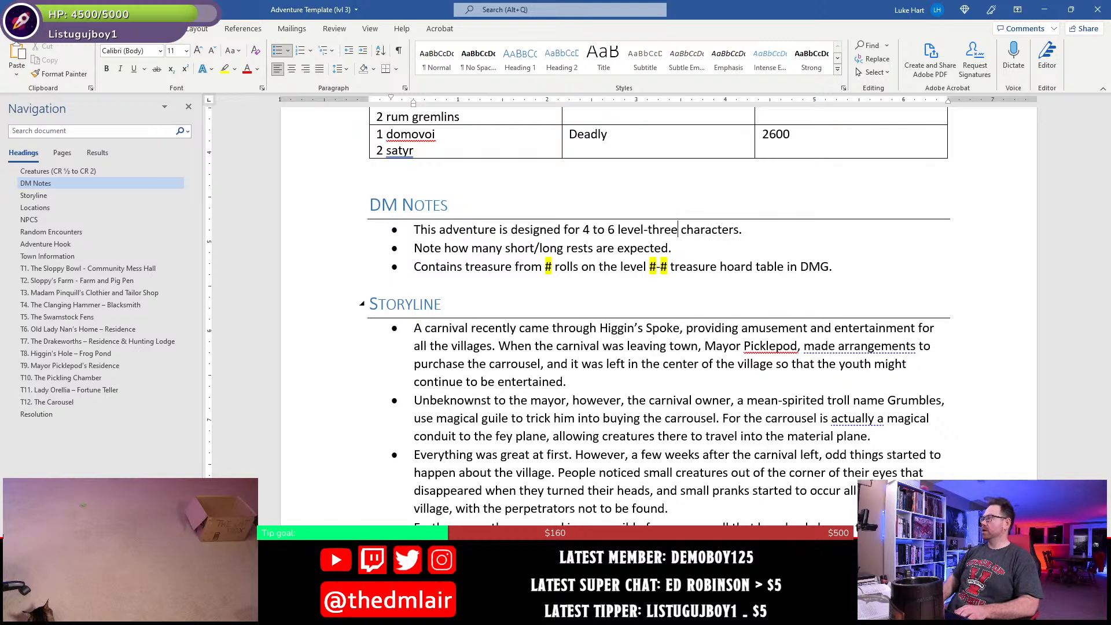
- Spell out the character range in the first DM Notes bullet as "four to six" and save the document
{"action": "key", "text": "BackSpace"}
{"action": "key", "text": "BackSpace"}
{"action": "key", "text": "BackSpace"}
{"action": "key", "text": "BackSpace"}
{"action": "key", "text": "BackSpace"}
{"action": "key", "text": "BackSpace"}
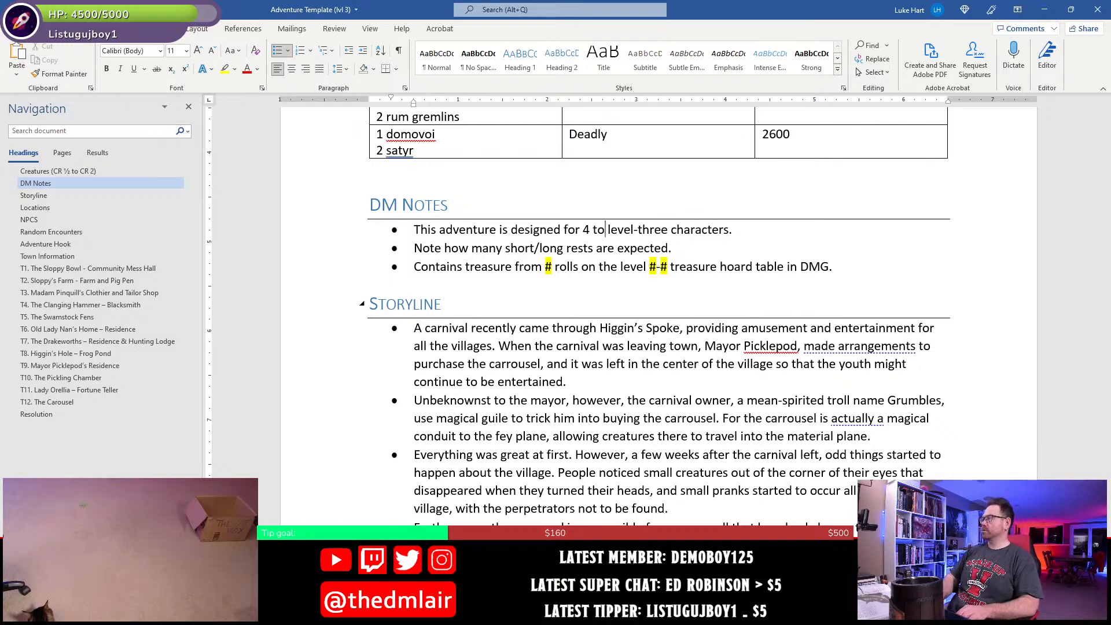
{"action": "type", "text": "four to six"}
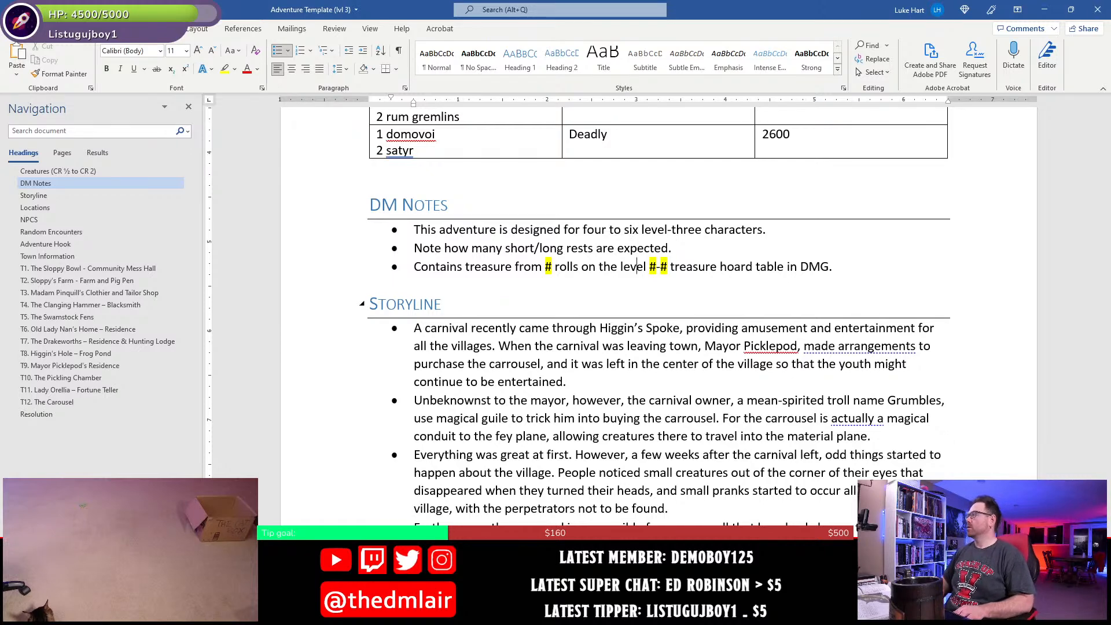
{"action": "key", "text": "Down"}
{"action": "key", "text": "Down"}
{"action": "key", "text": "ctrl+s"}
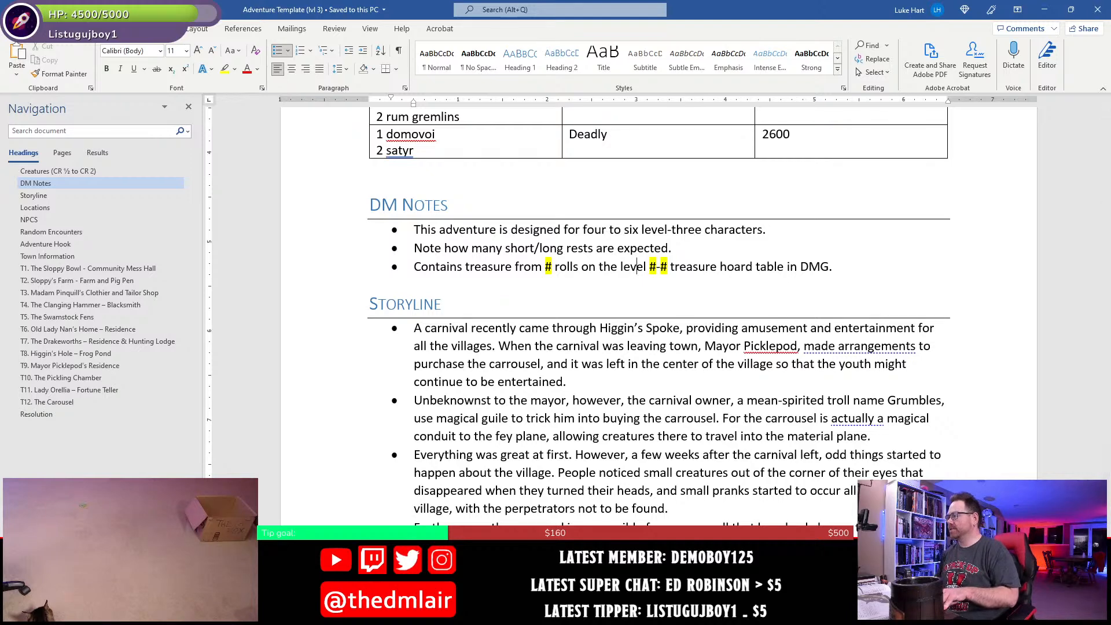
- Switch to Chrome and open the Dungeon Master's Guide among the D&D Beyond sourcebooks
{"action": "left_click", "coordinate": [372, 613]}
{"action": "left_click", "coordinate": [419, 561]}
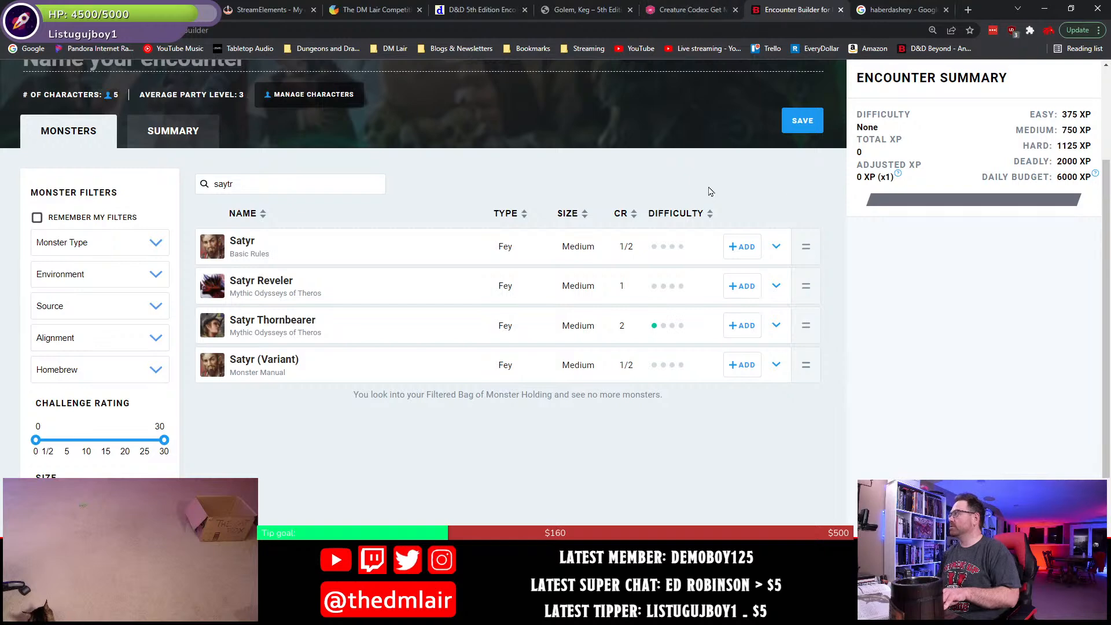
{"action": "left_click", "coordinate": [877, 10]}
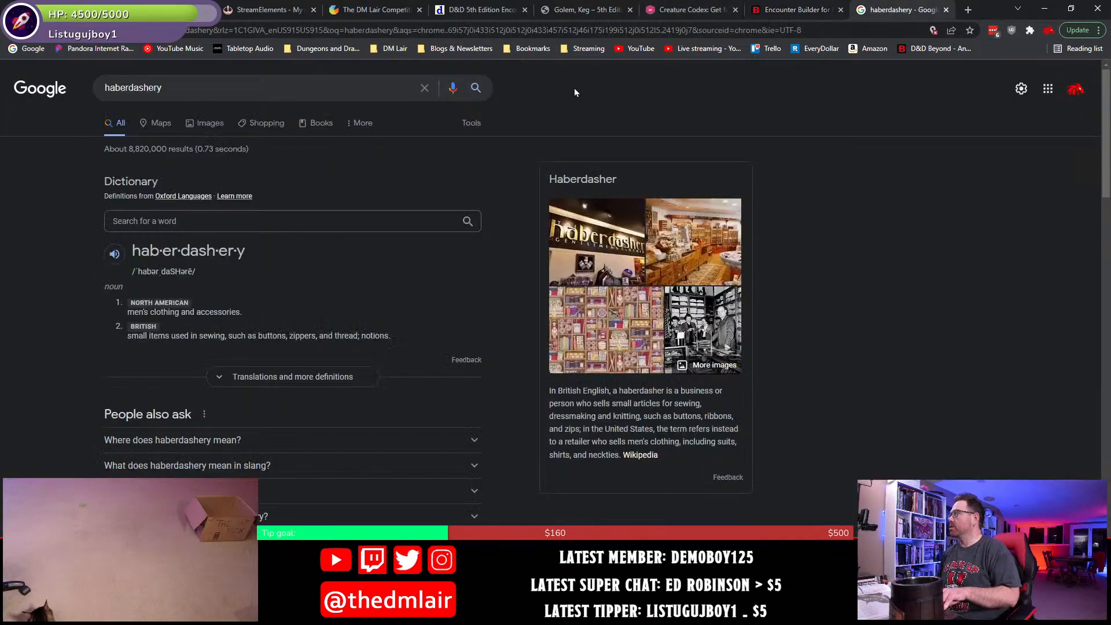
{"action": "left_click", "coordinate": [914, 49]}
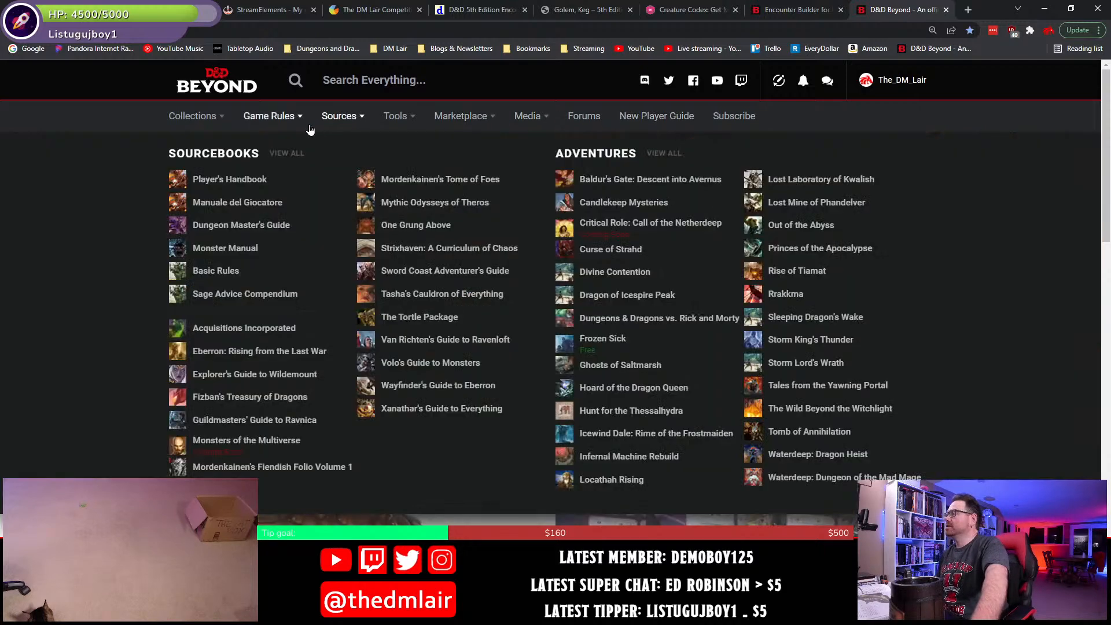
{"action": "mouse_move", "coordinate": [328, 121]}
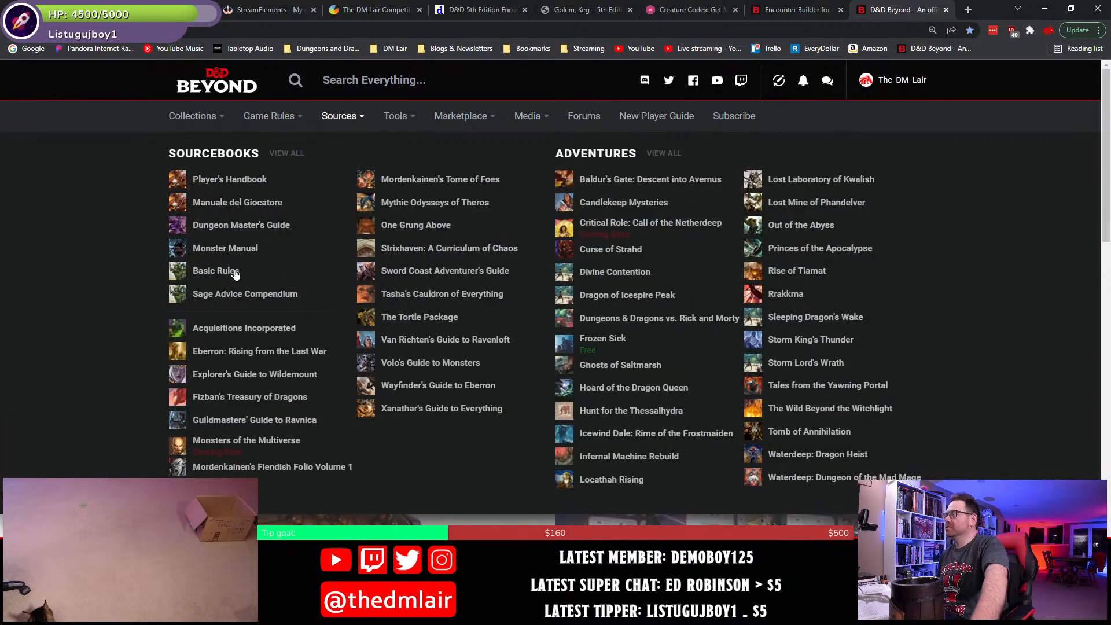
{"action": "left_click", "coordinate": [236, 225]}
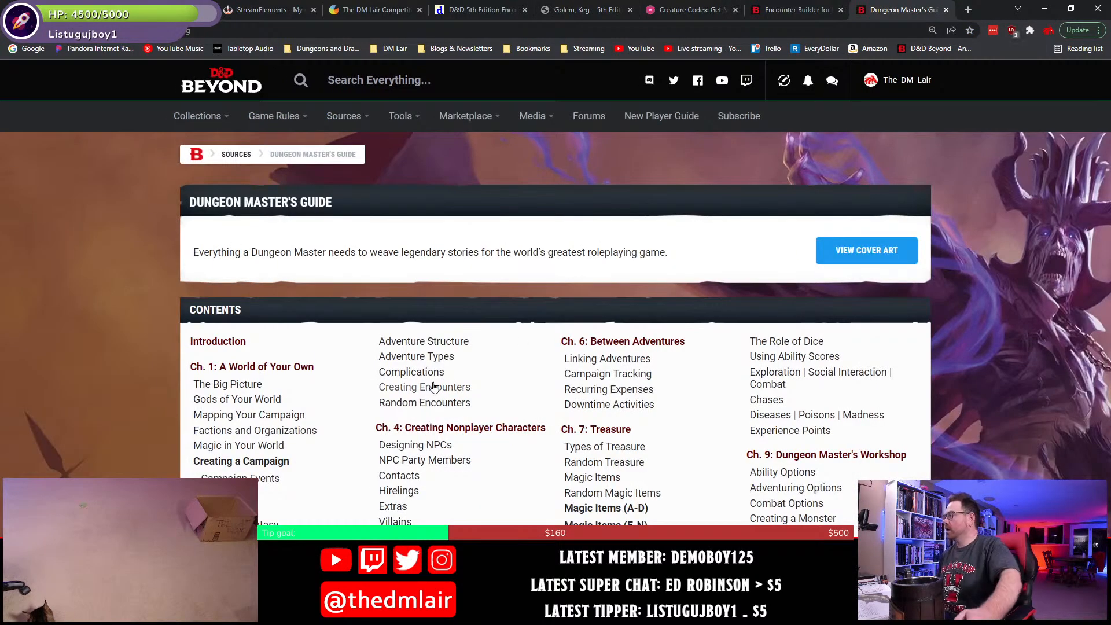
- Open the Types of Treasure section of Chapter 7 and look up the coins in the Challenge 0–4 treasure hoard table
{"action": "scroll", "coordinate": [434, 386], "scroll_direction": "down", "scroll_amount": 3}
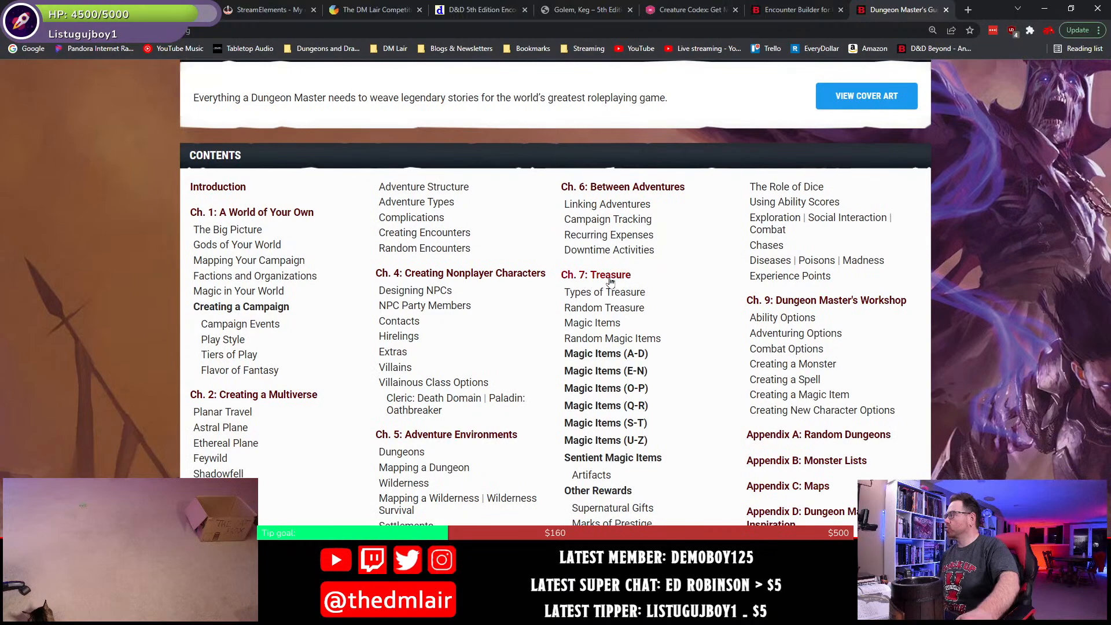
{"action": "left_click", "coordinate": [607, 291]}
{"action": "scroll", "coordinate": [547, 407], "scroll_direction": "down", "scroll_amount": 10}
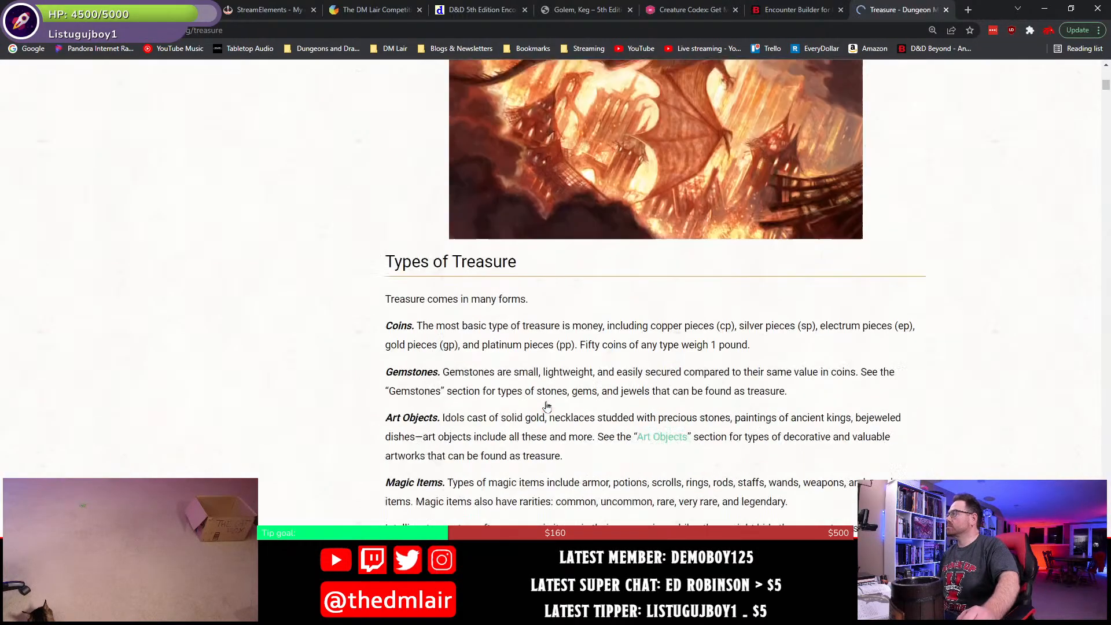
{"action": "scroll", "coordinate": [547, 407], "scroll_direction": "down", "scroll_amount": 15}
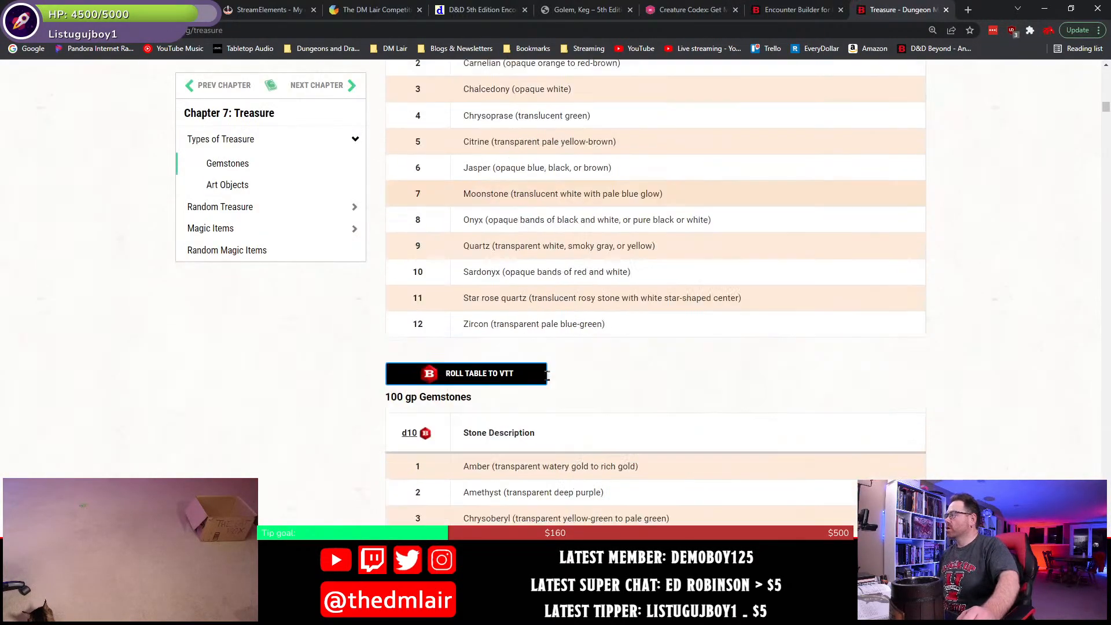
{"action": "scroll", "coordinate": [547, 376], "scroll_direction": "down", "scroll_amount": 20}
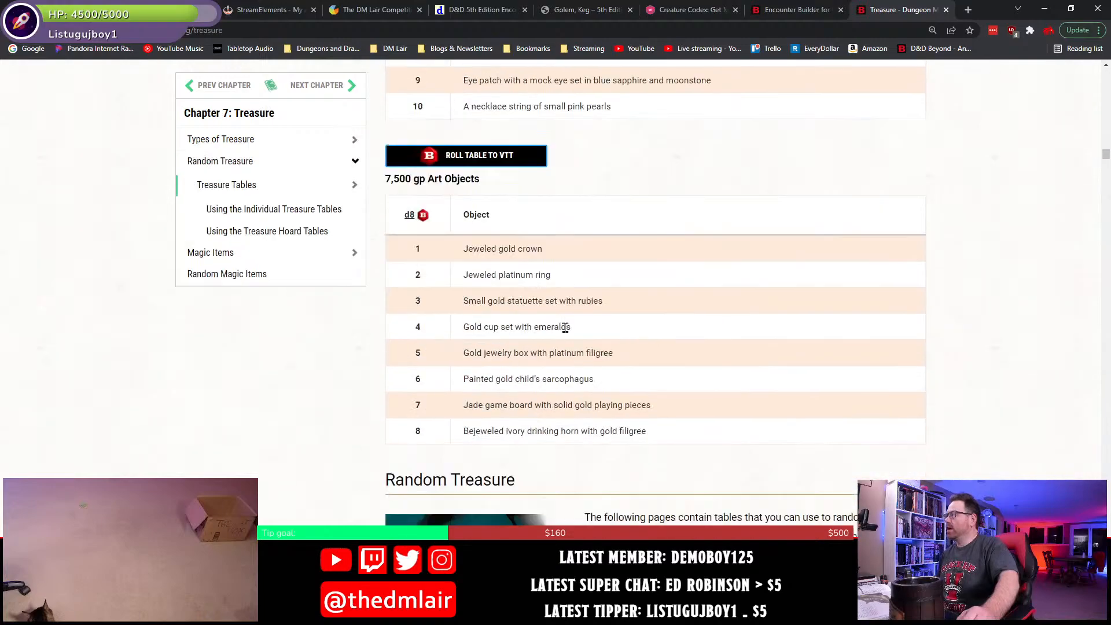
{"action": "scroll", "coordinate": [566, 328], "scroll_direction": "down", "scroll_amount": 20}
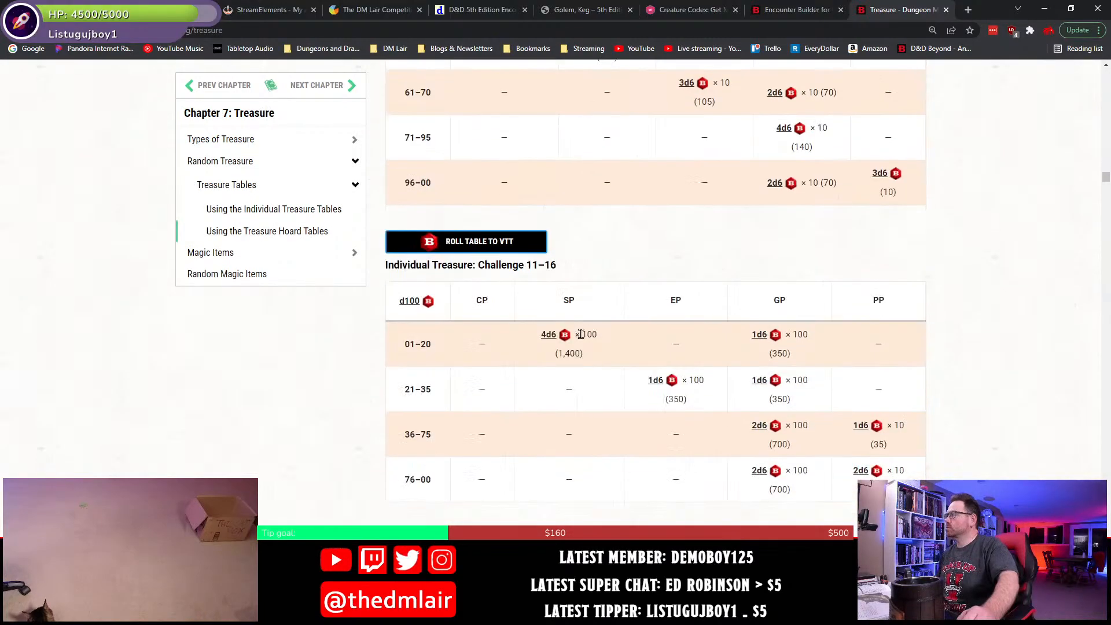
{"action": "scroll", "coordinate": [582, 336], "scroll_direction": "down", "scroll_amount": 20}
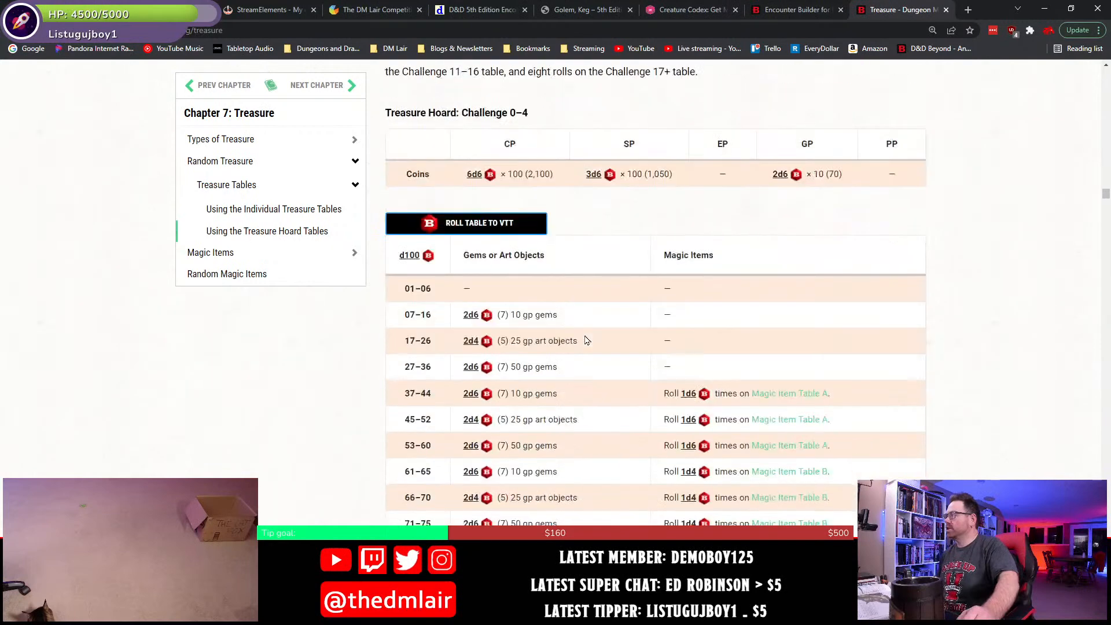
{"action": "scroll", "coordinate": [586, 341], "scroll_direction": "up", "scroll_amount": 5}
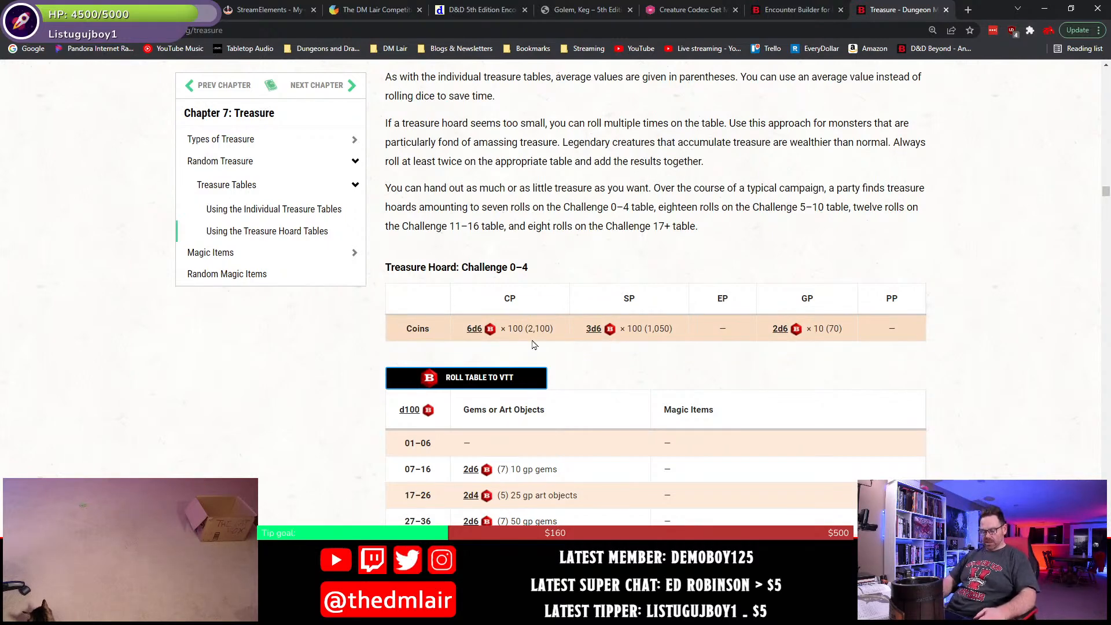
- Switch back to Word and add a "LOot" heading in the Heading 1 style below the Resolution paragraph
{"action": "key", "text": "alt+Tab"}
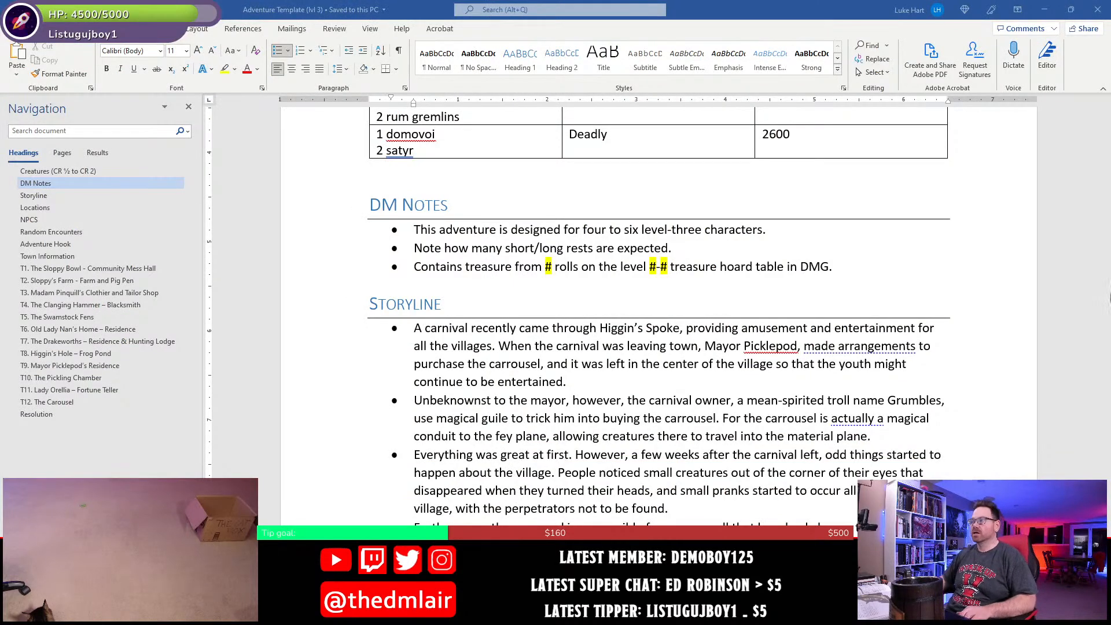
{"action": "left_click", "coordinate": [55, 414]}
{"action": "scroll", "coordinate": [547, 324], "scroll_direction": "up", "scroll_amount": 2}
{"action": "left_click", "coordinate": [551, 307]}
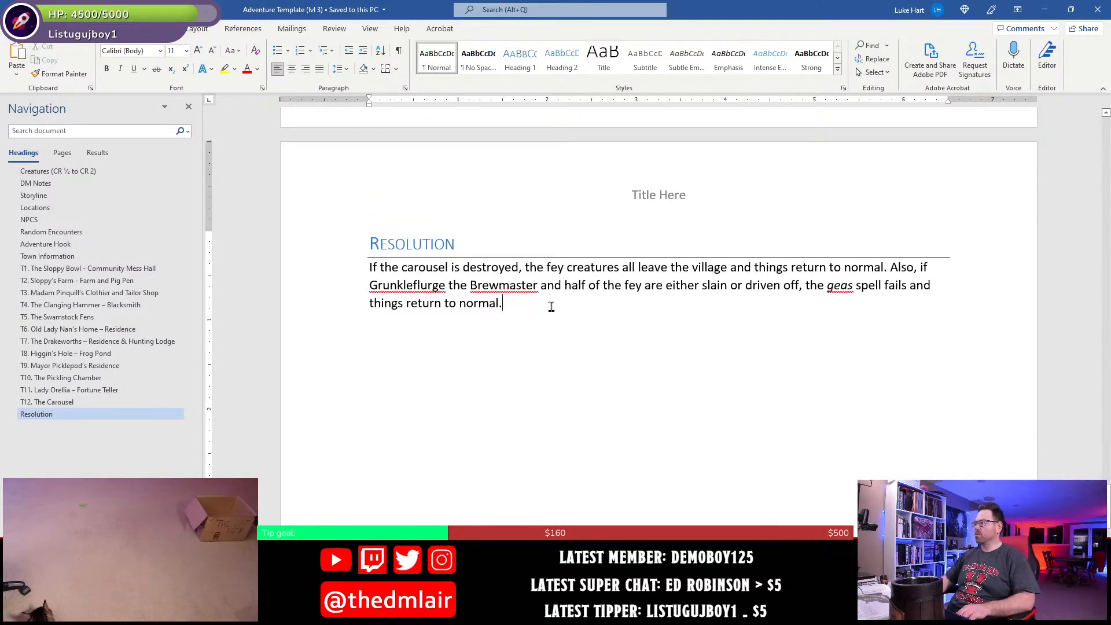
{"action": "key", "text": "Return"}
{"action": "key", "text": "Return"}
{"action": "type", "text": "LOo"}
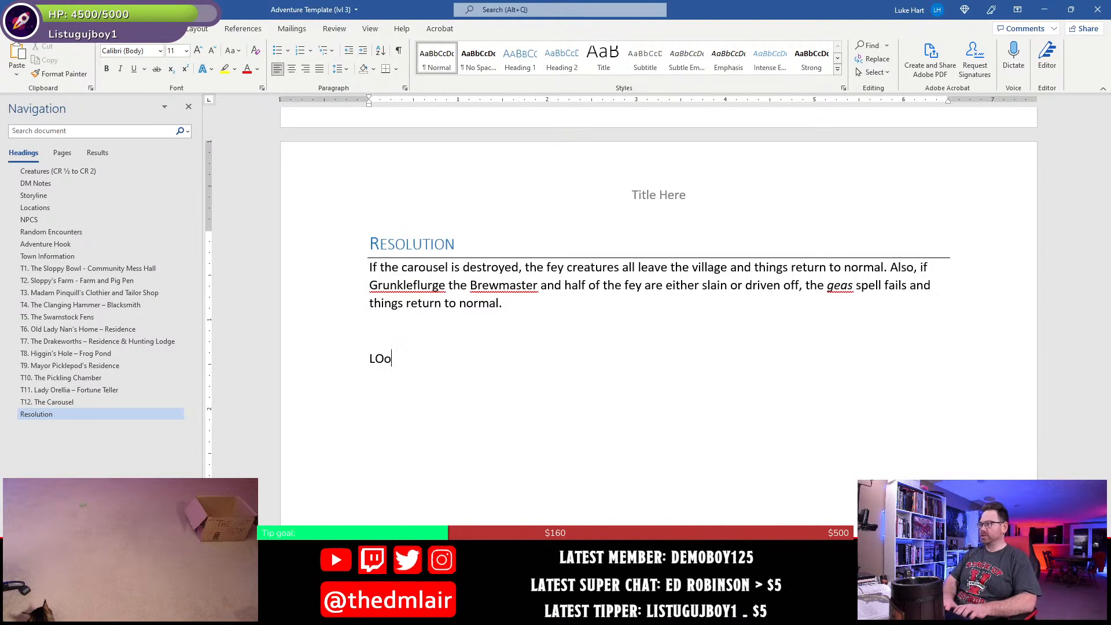
{"action": "type", "text": "t"}
{"action": "left_click", "coordinate": [520, 58]}
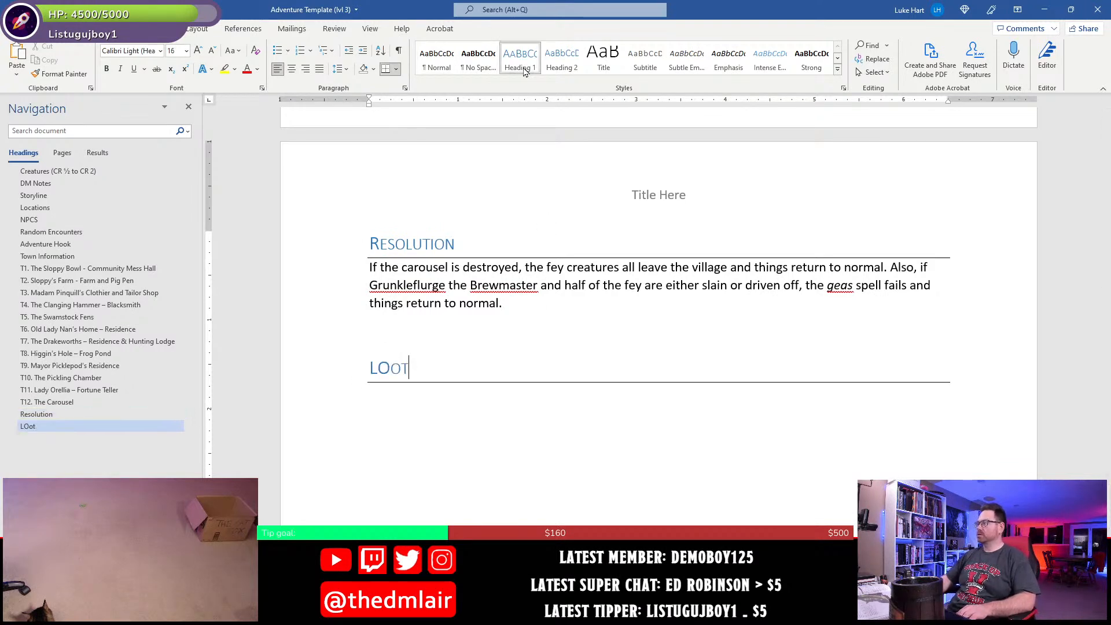
- Enter the coin treasure "2100 cp, 1050 sp, 70 gp" under the new loot heading
{"action": "key", "text": "Return"}
{"action": "type", "text": "2"}
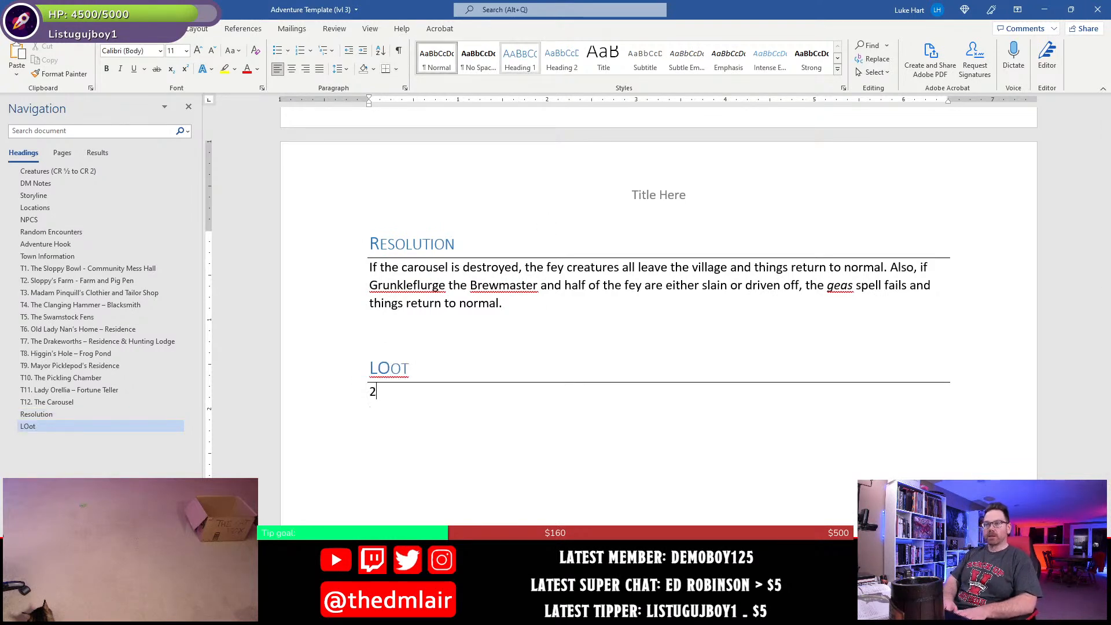
{"action": "type", "text": "100 cp,"}
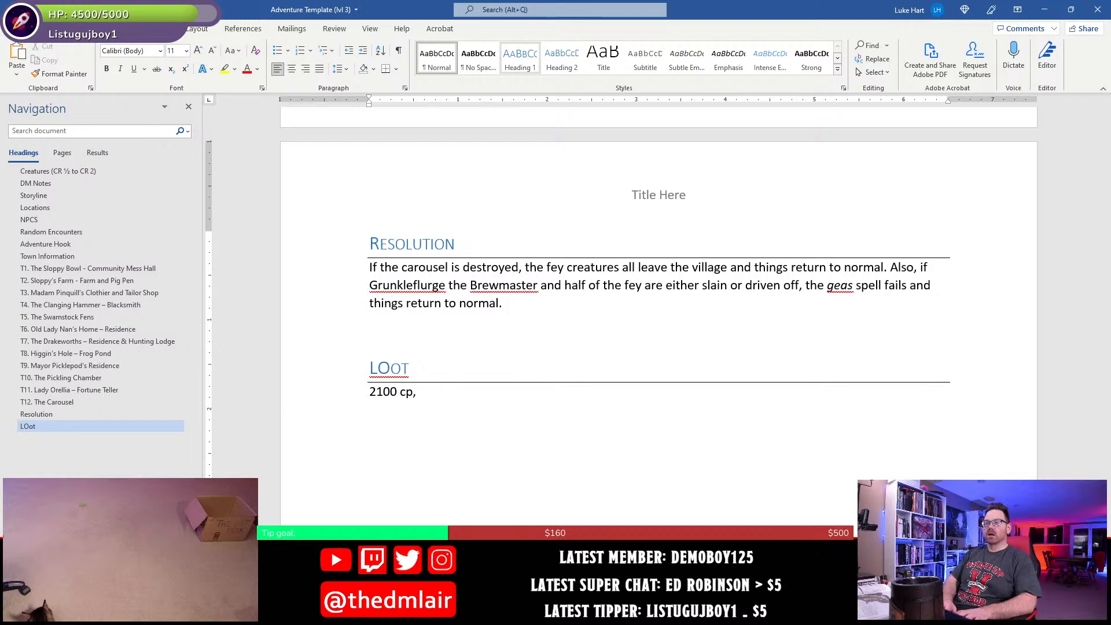
{"action": "type", "text": " 1050 sp,"}
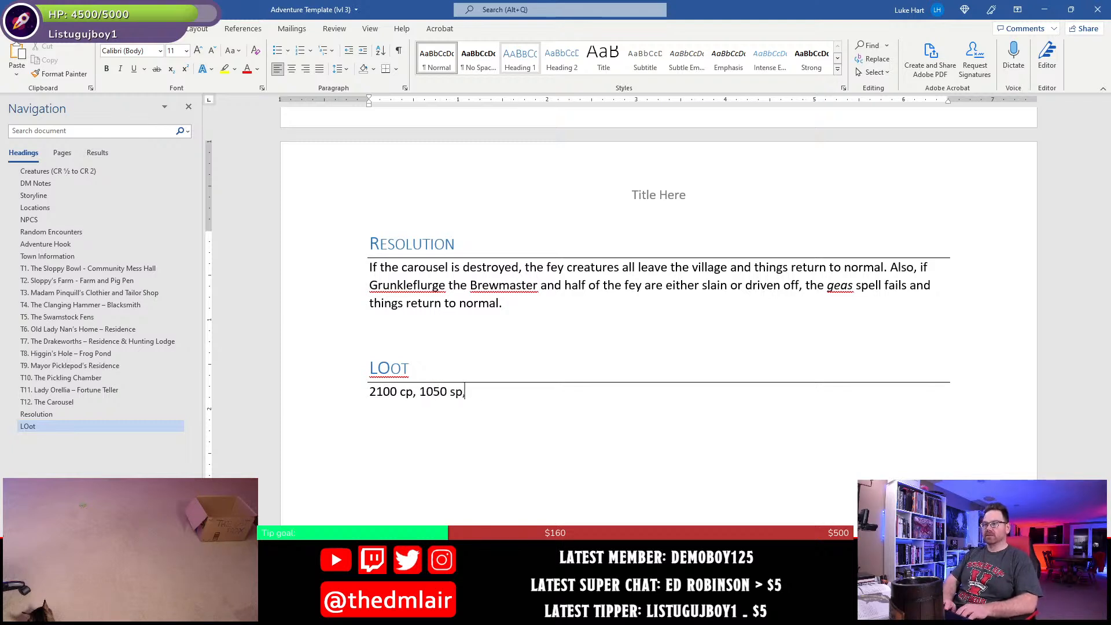
{"action": "type", "text": " 70 gp"}
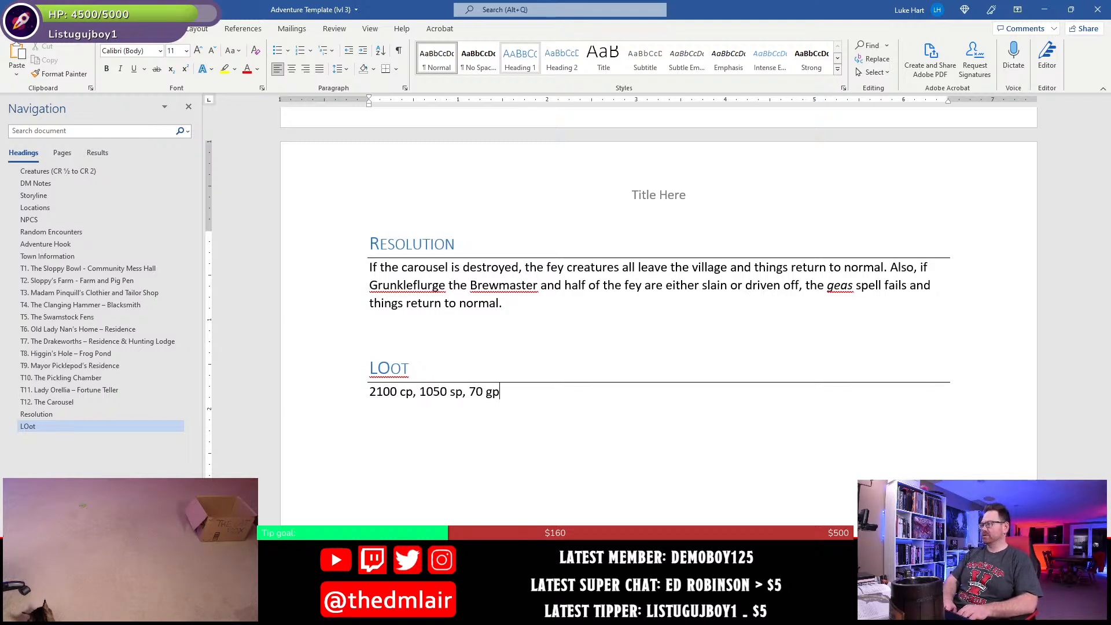
{"action": "key", "text": "Return"}
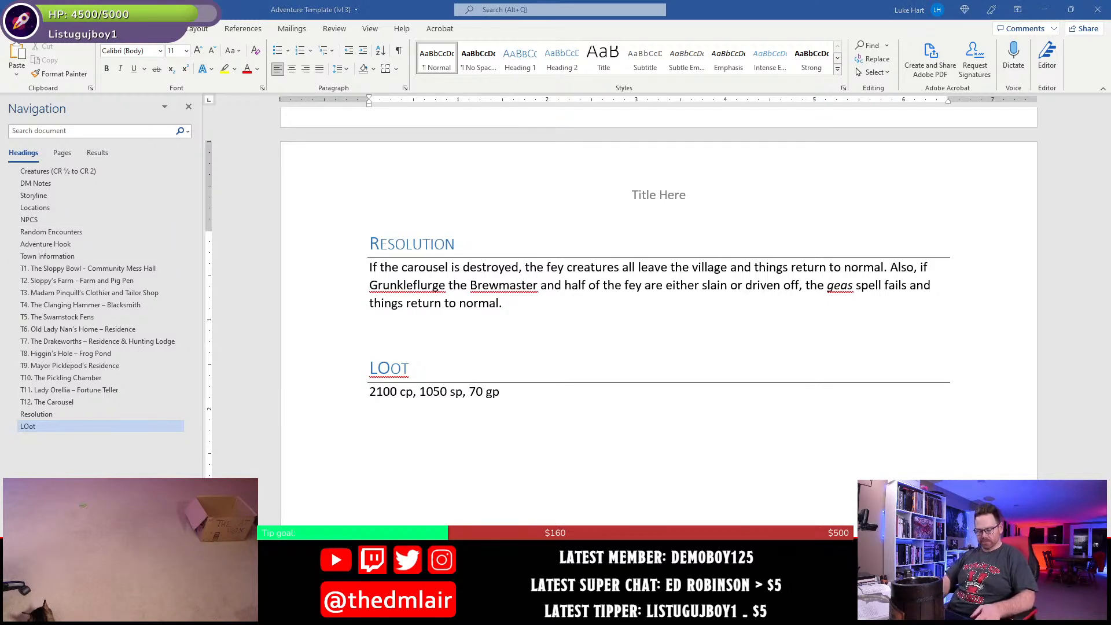
{"action": "key", "text": "super+Right"}
{"action": "key", "text": "super+Up"}
{"action": "key", "text": "super+Left"}
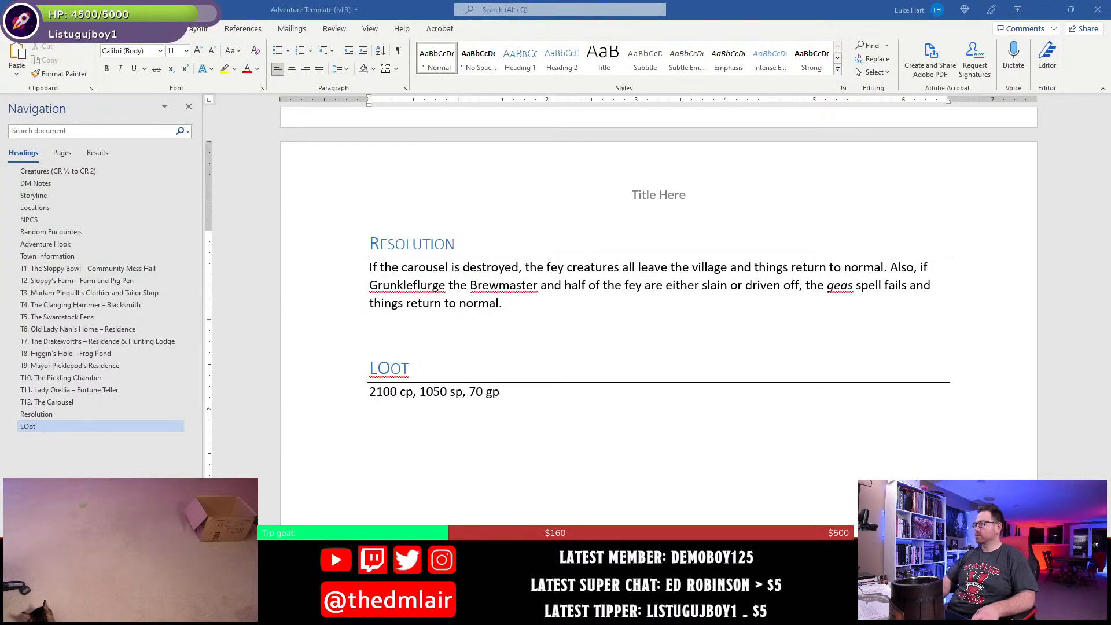
- Switch to Chrome and roll the d100 for the Challenge 0–4 hoard table, plus the 2d6 for 10 gp gems in row 37–44
{"action": "key", "text": "super+Right"}
{"action": "key", "text": "super+Down"}
{"action": "key", "text": "super+Up"}
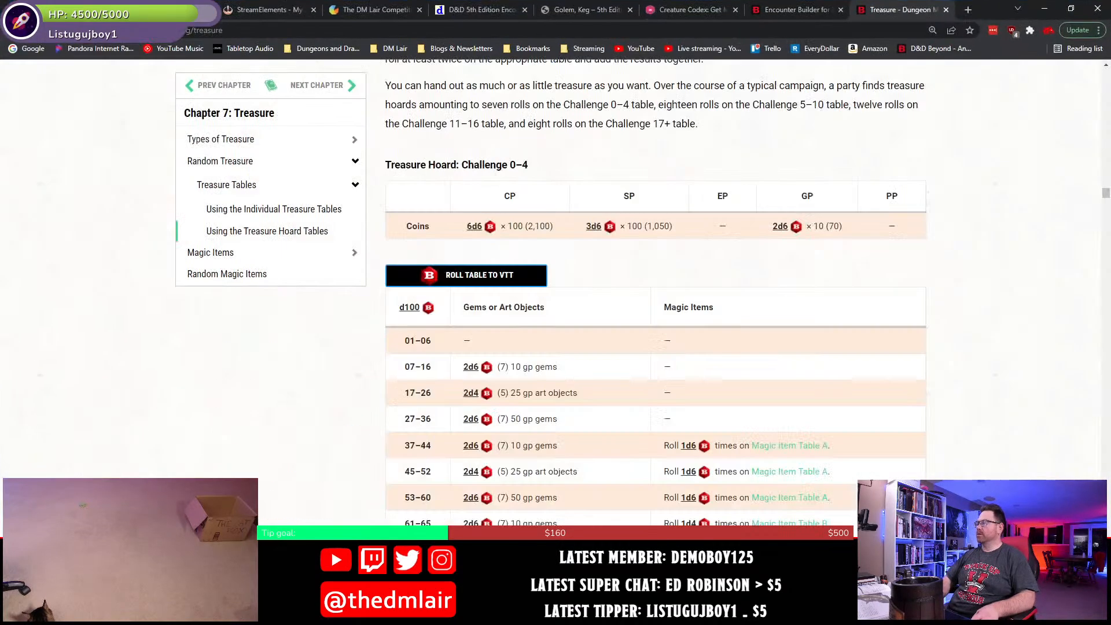
{"action": "scroll", "coordinate": [633, 384], "scroll_direction": "down", "scroll_amount": 3}
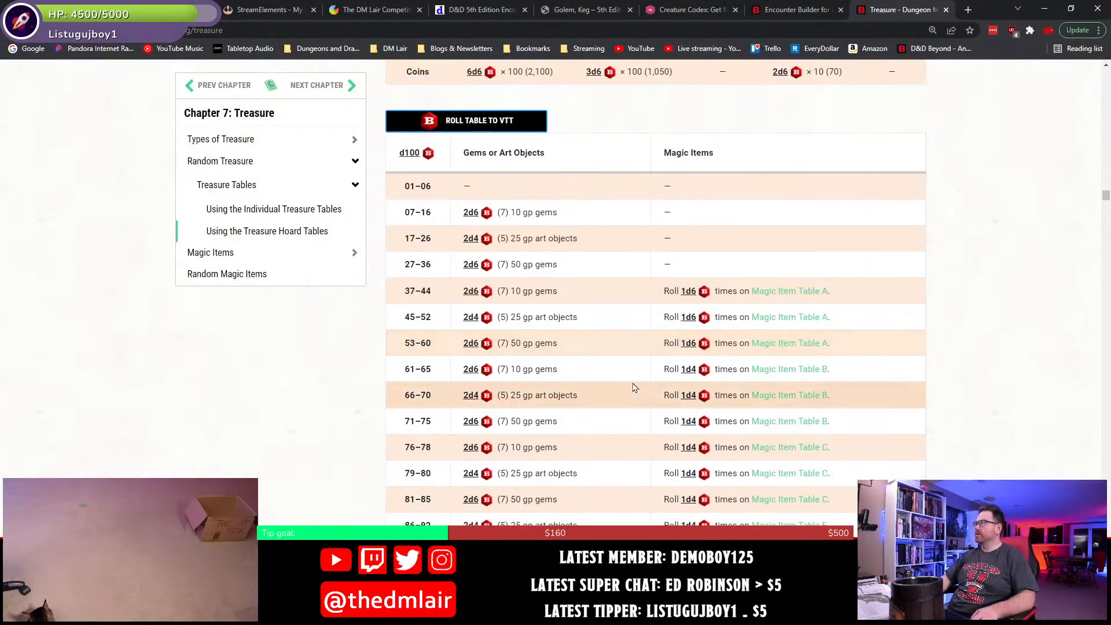
{"action": "scroll", "coordinate": [633, 384], "scroll_direction": "up", "scroll_amount": 3}
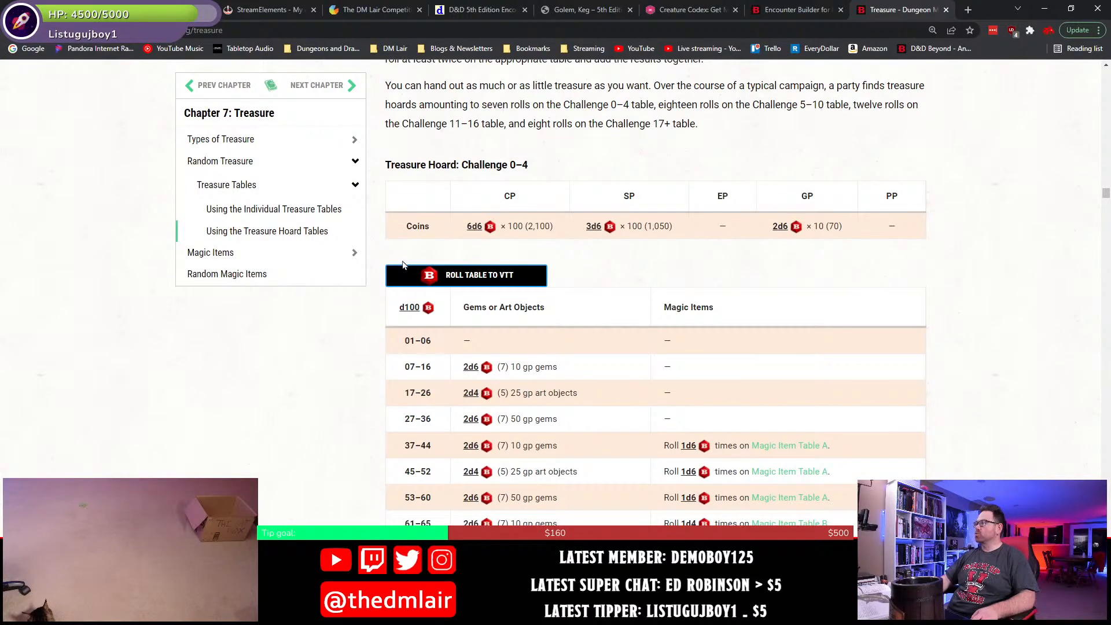
{"action": "left_click", "coordinate": [428, 307]}
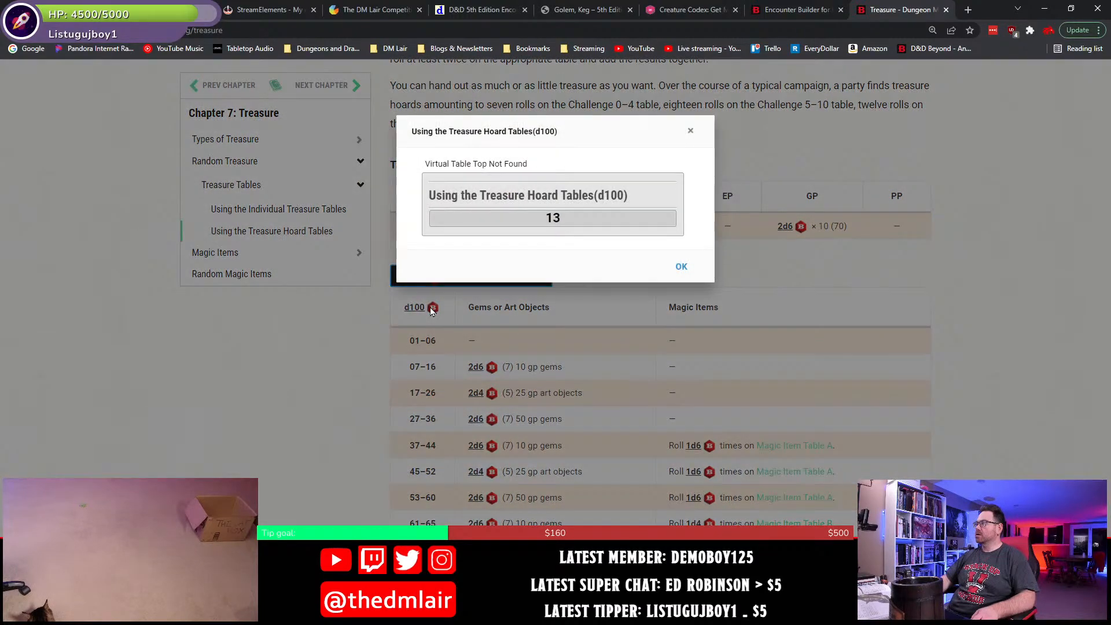
{"action": "left_click", "coordinate": [682, 267]}
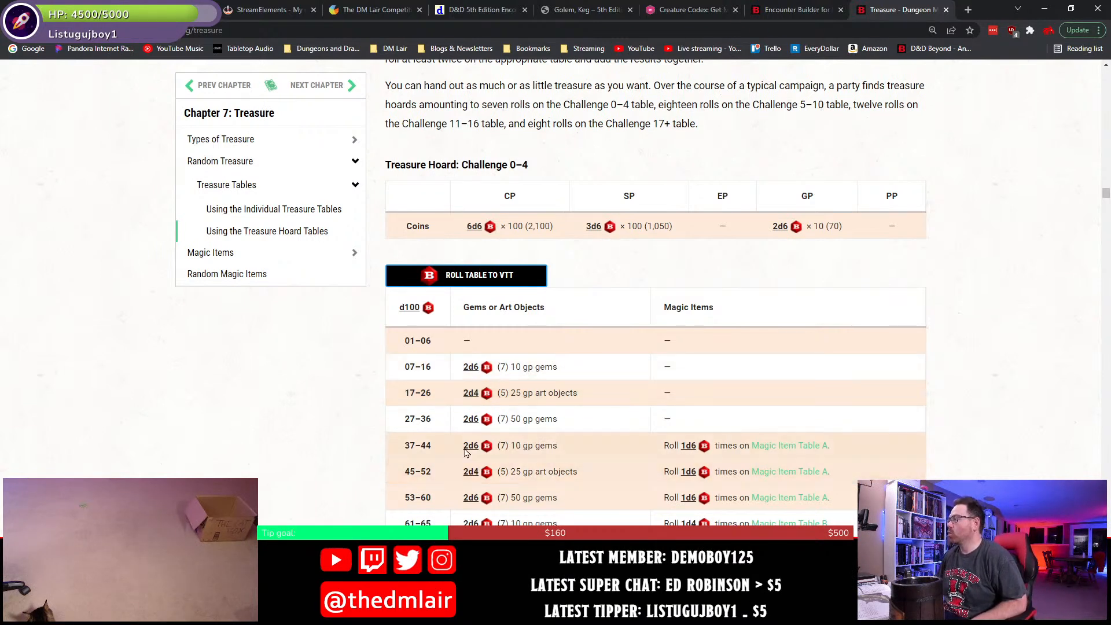
{"action": "left_click", "coordinate": [486, 447]}
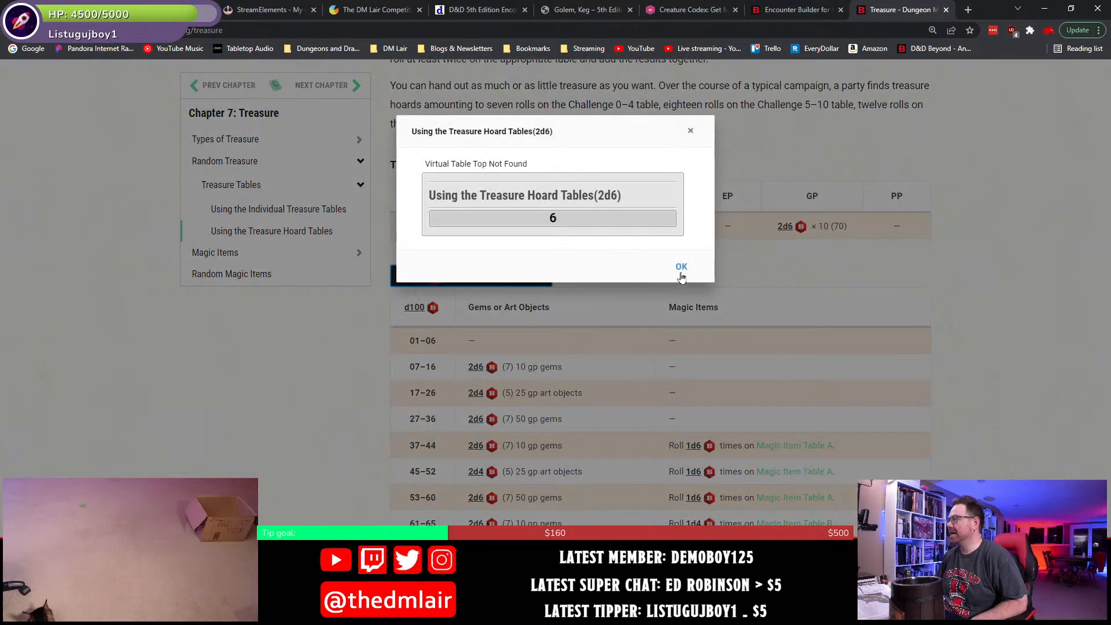
{"action": "left_click", "coordinate": [681, 267]}
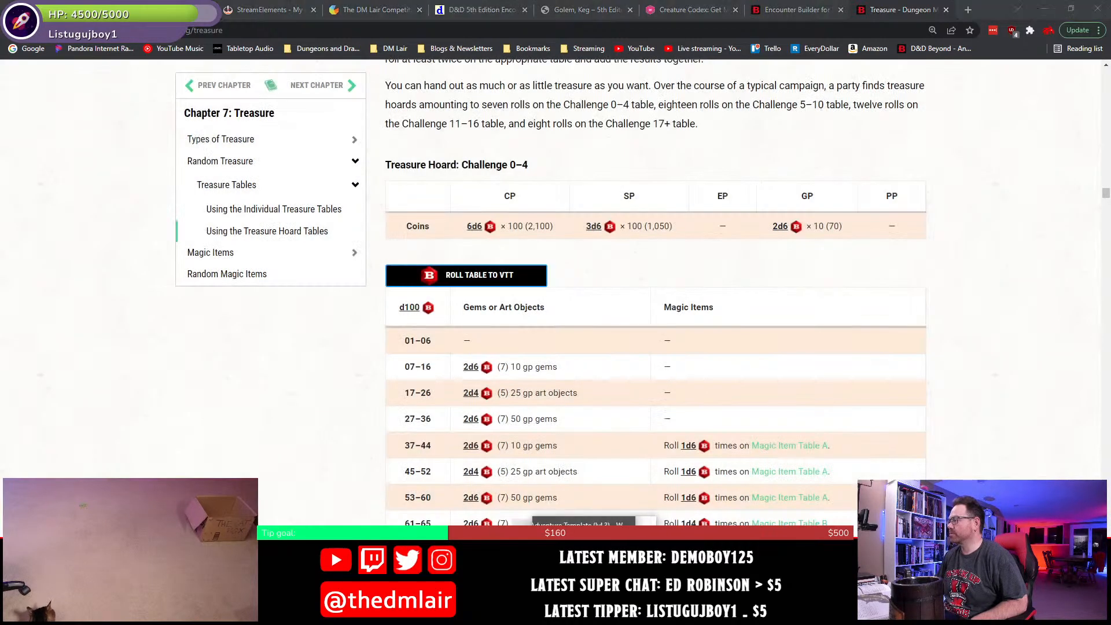
- Switch back to Word and add the line "6 gems (10 gp each)" below the coin treasure
{"action": "left_click", "coordinate": [582, 614]}
{"action": "type", "text": "6"}
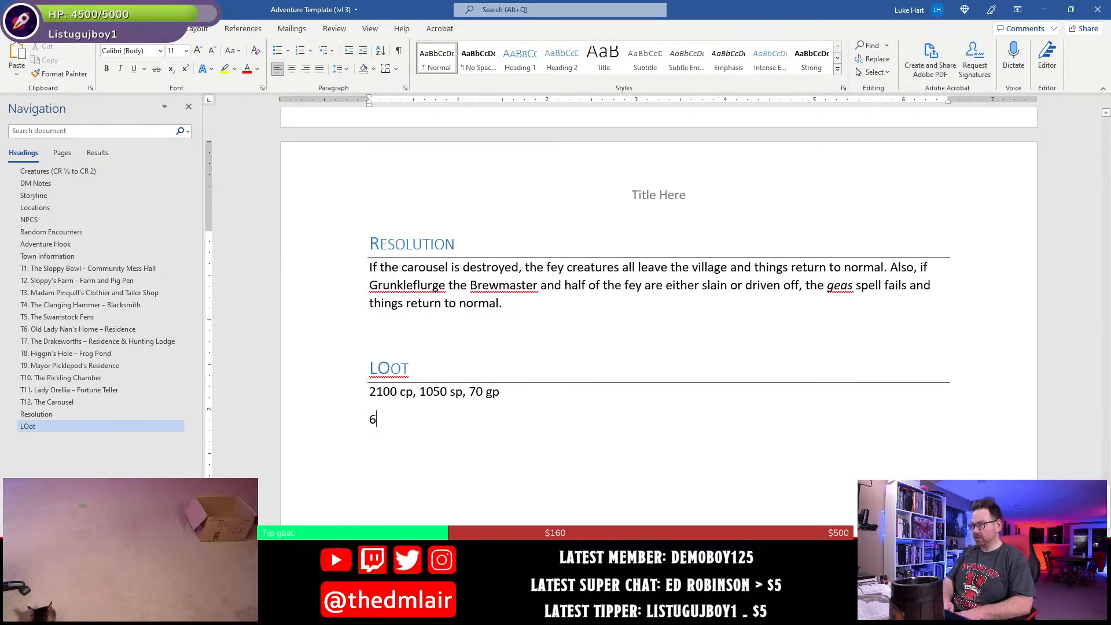
{"action": "type", "text": " gems (10 gp each)"}
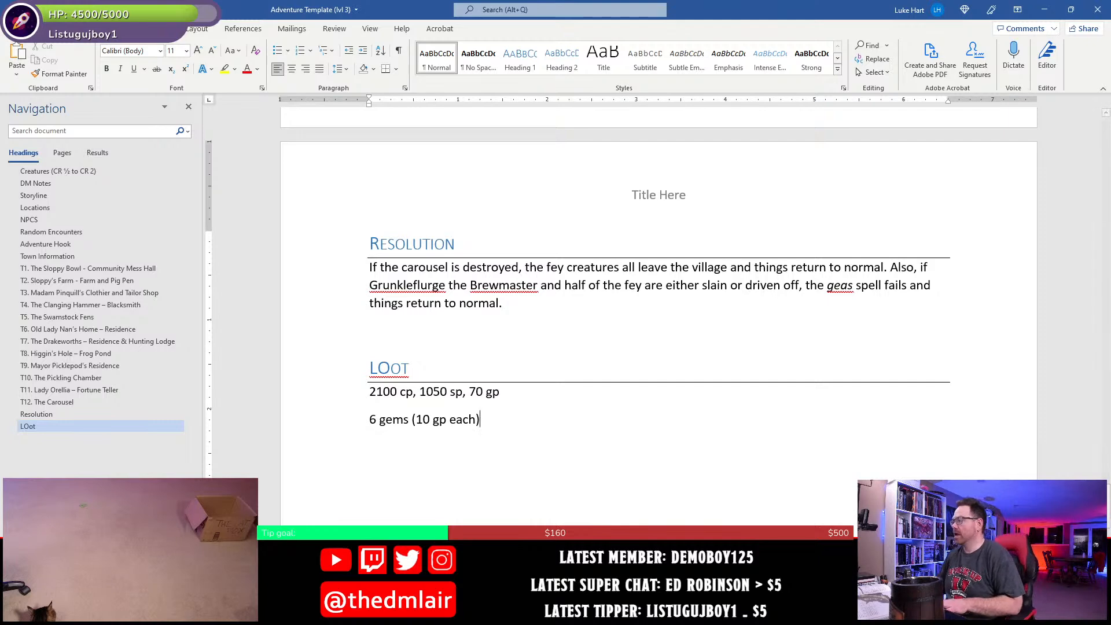
- Switch to Chrome, roll the 1d6 for magic items in row 37–44, and roll the d100 on Magic Item Table A
{"action": "key", "text": "alt+Tab"}
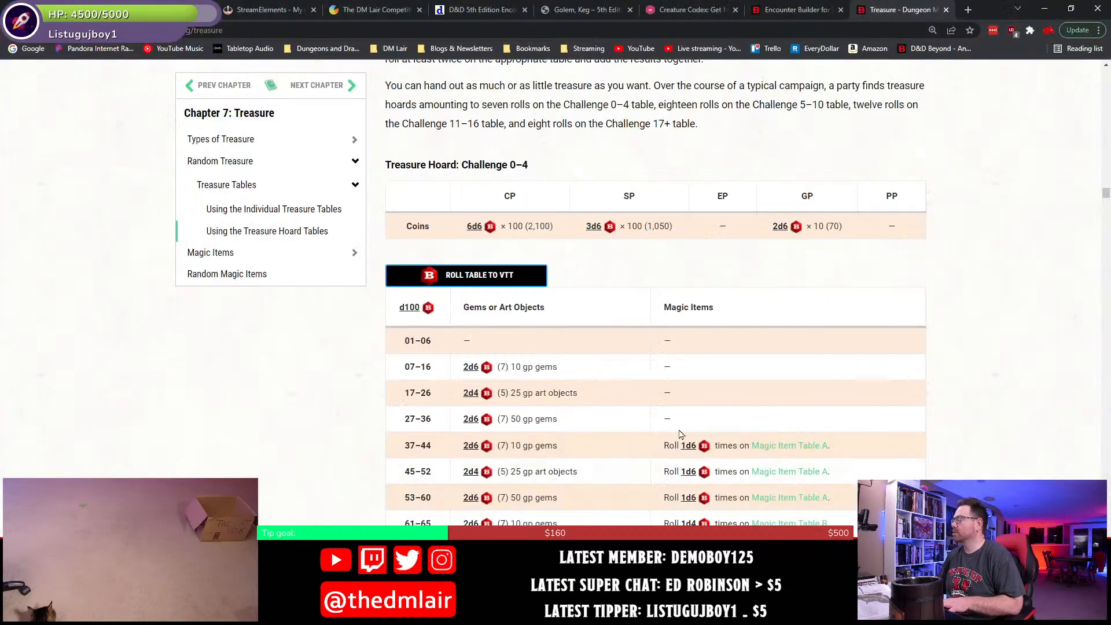
{"action": "scroll", "coordinate": [613, 491], "scroll_direction": "down", "scroll_amount": 3}
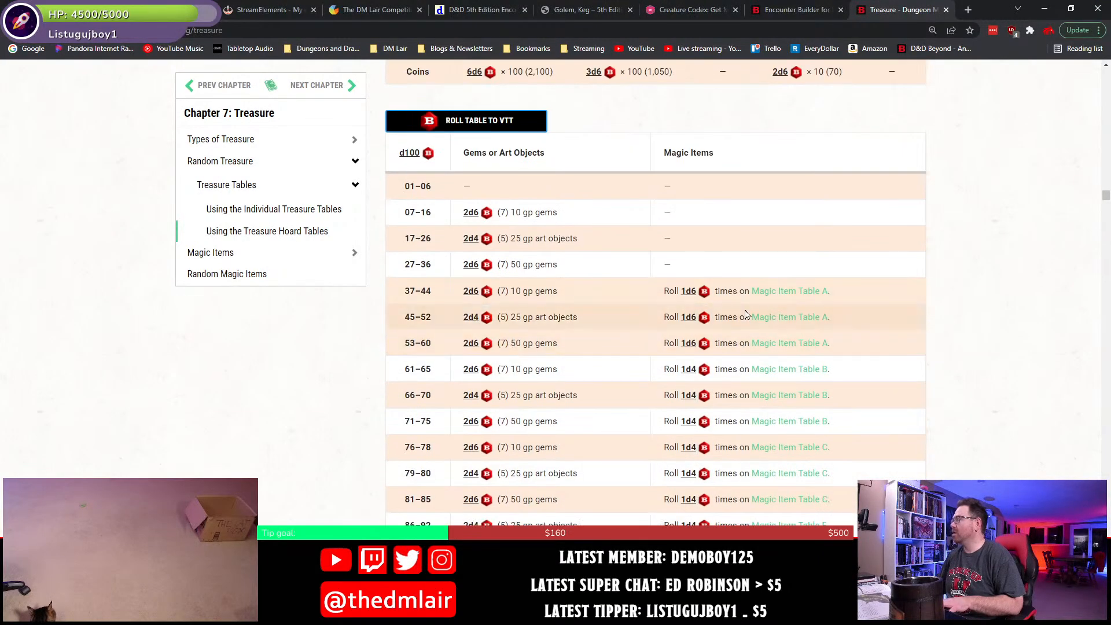
{"action": "left_click", "coordinate": [704, 292]}
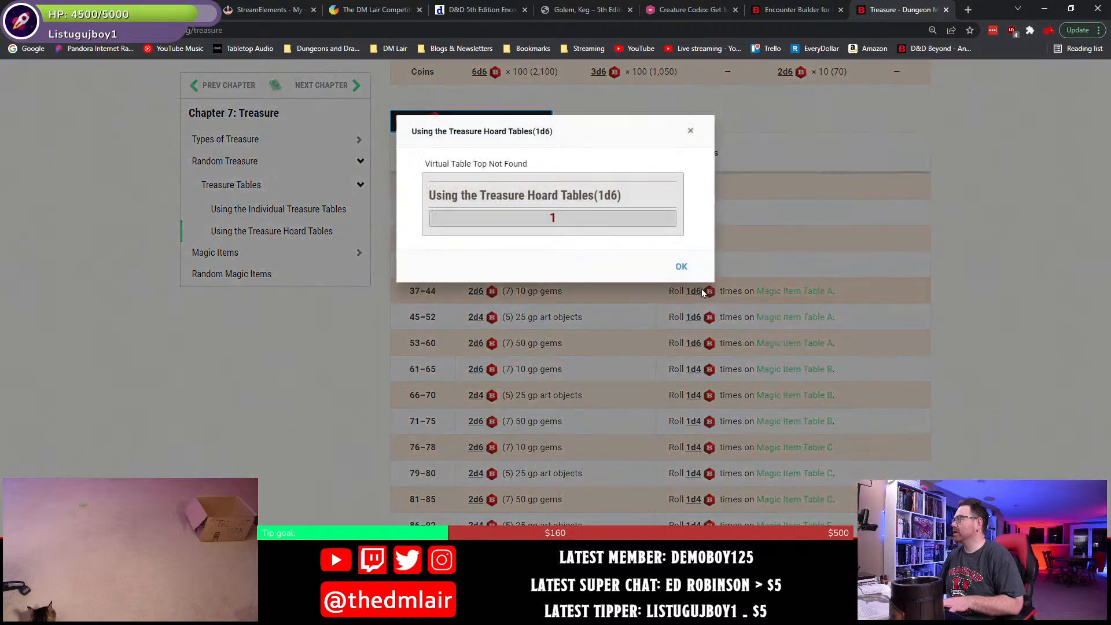
{"action": "left_click", "coordinate": [679, 268]}
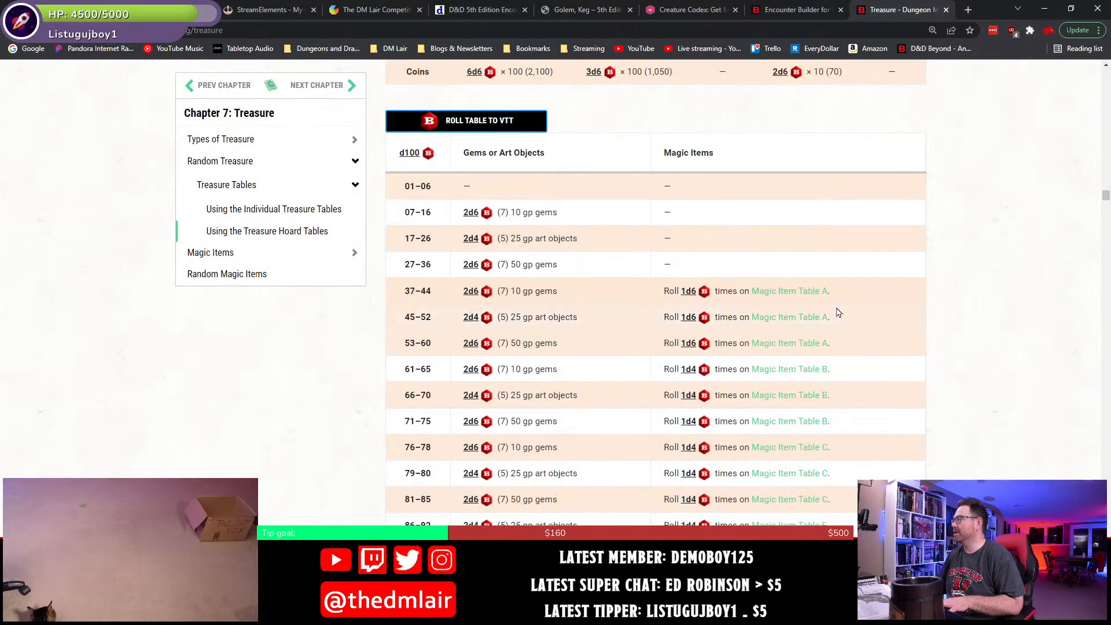
{"action": "left_click", "coordinate": [806, 294]}
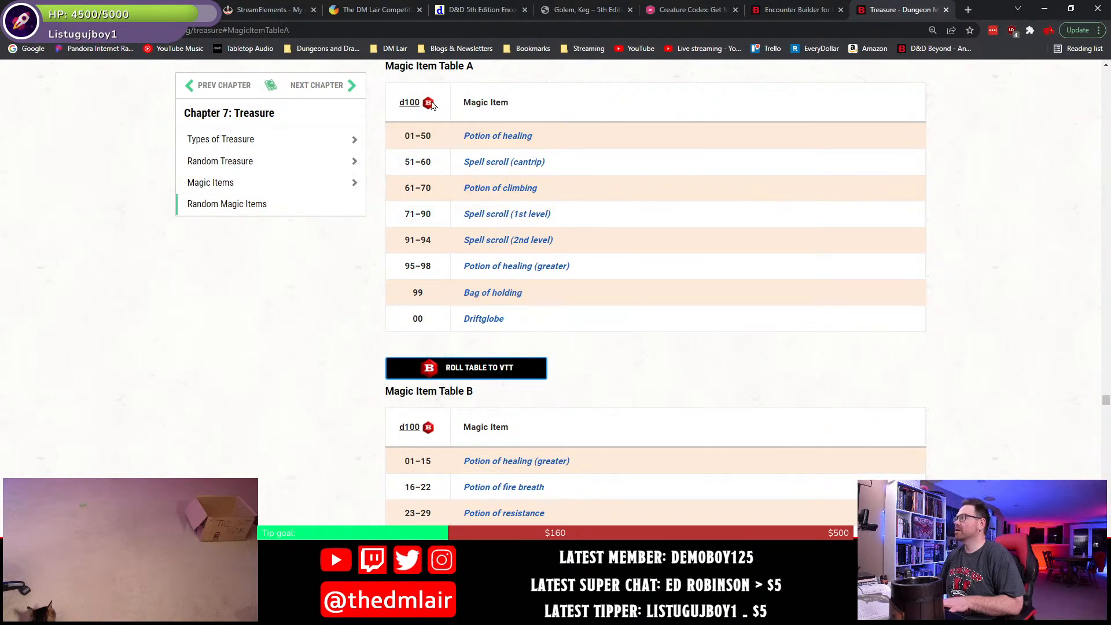
{"action": "left_click", "coordinate": [428, 106]}
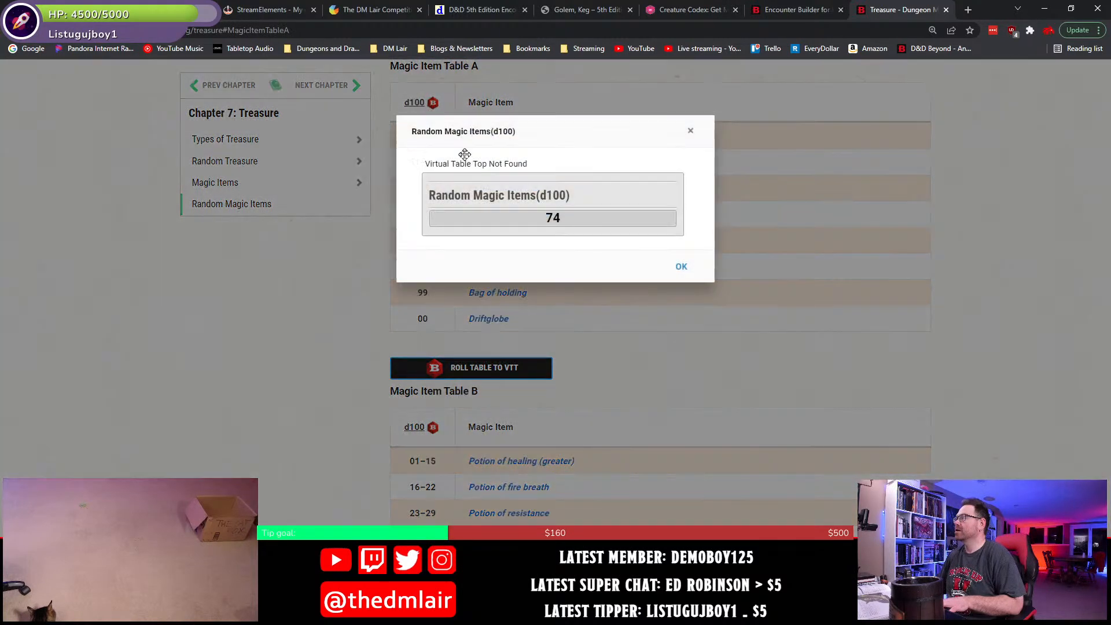
{"action": "left_click", "coordinate": [686, 268]}
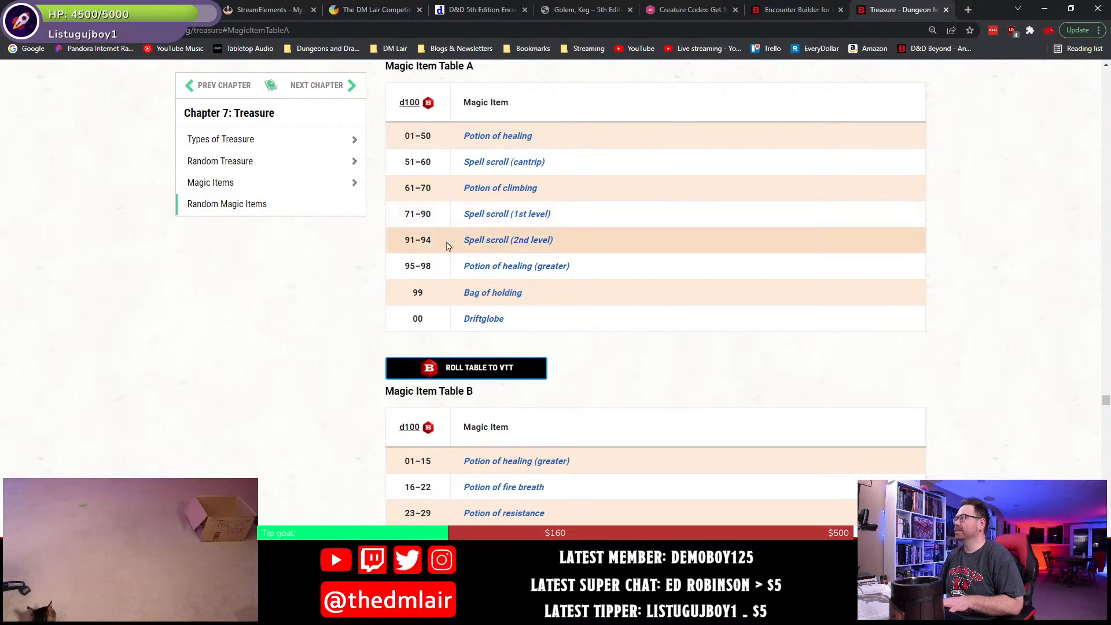
{"action": "mouse_move", "coordinate": [523, 220]}
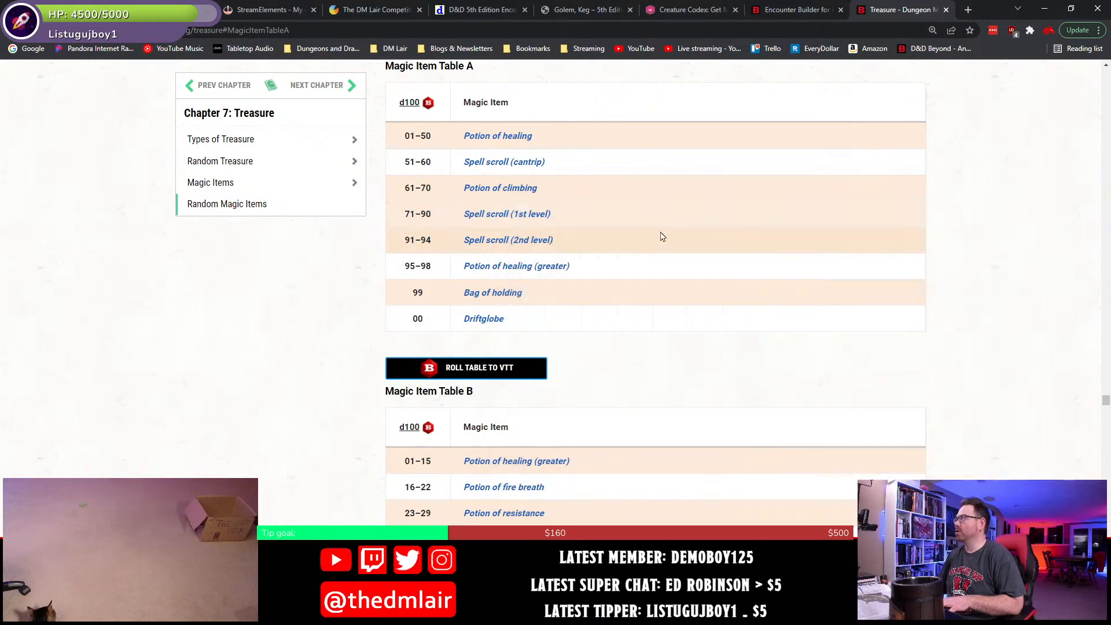
{"action": "key", "text": "alt+Left"}
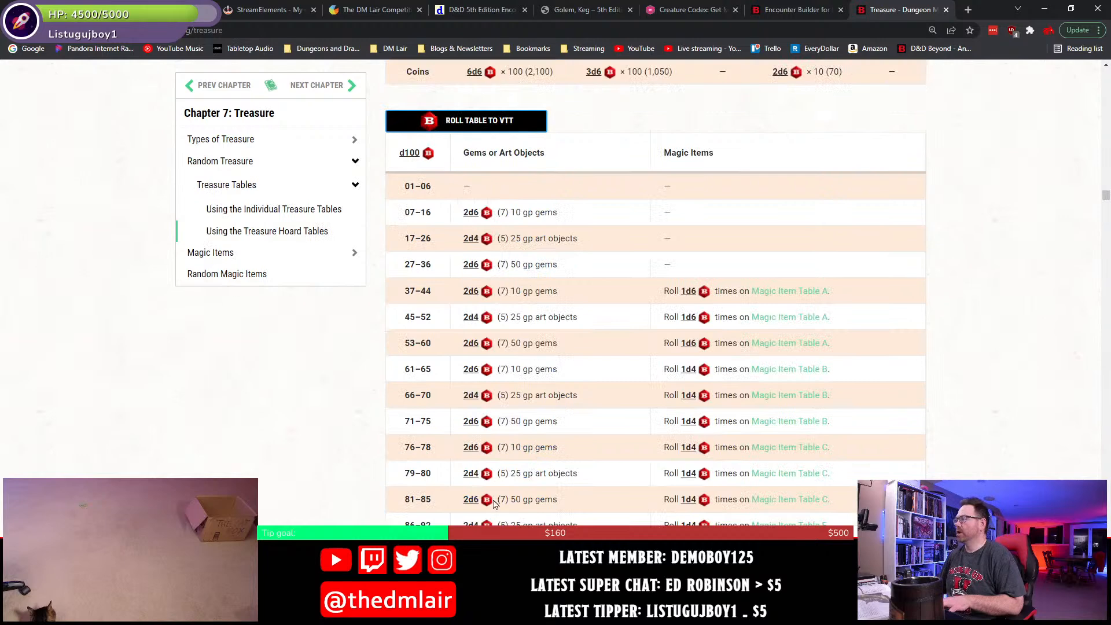
- Switch back to Word and append ", spell scroll (charm person)" to the gems line
{"action": "key", "text": "alt+Tab"}
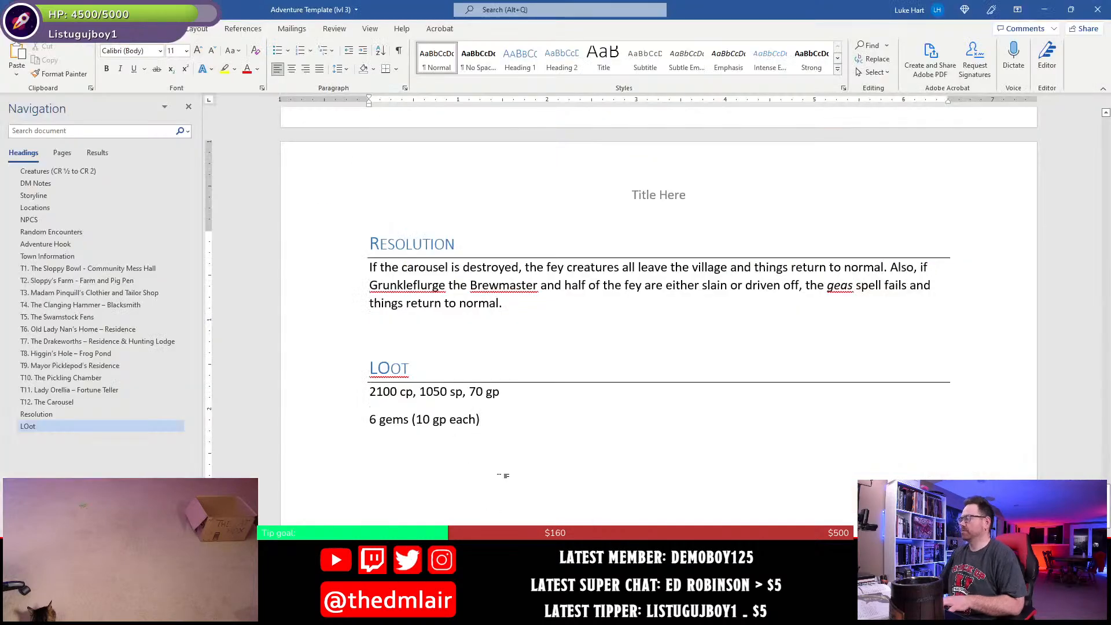
{"action": "type", "text": ","}
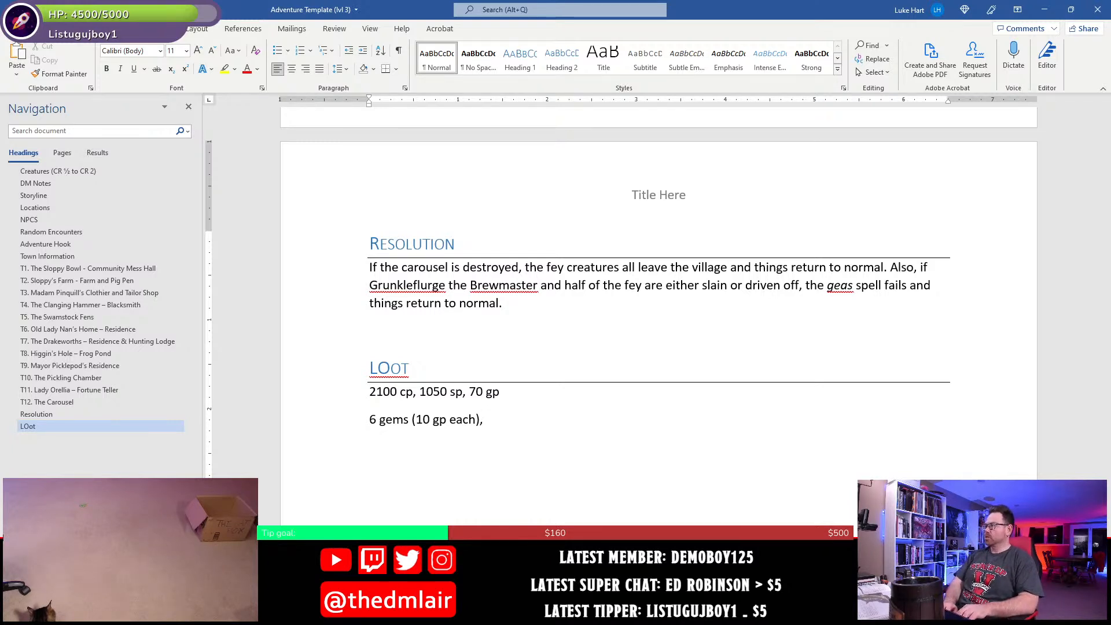
{"action": "type", "text": "spell scrool"}
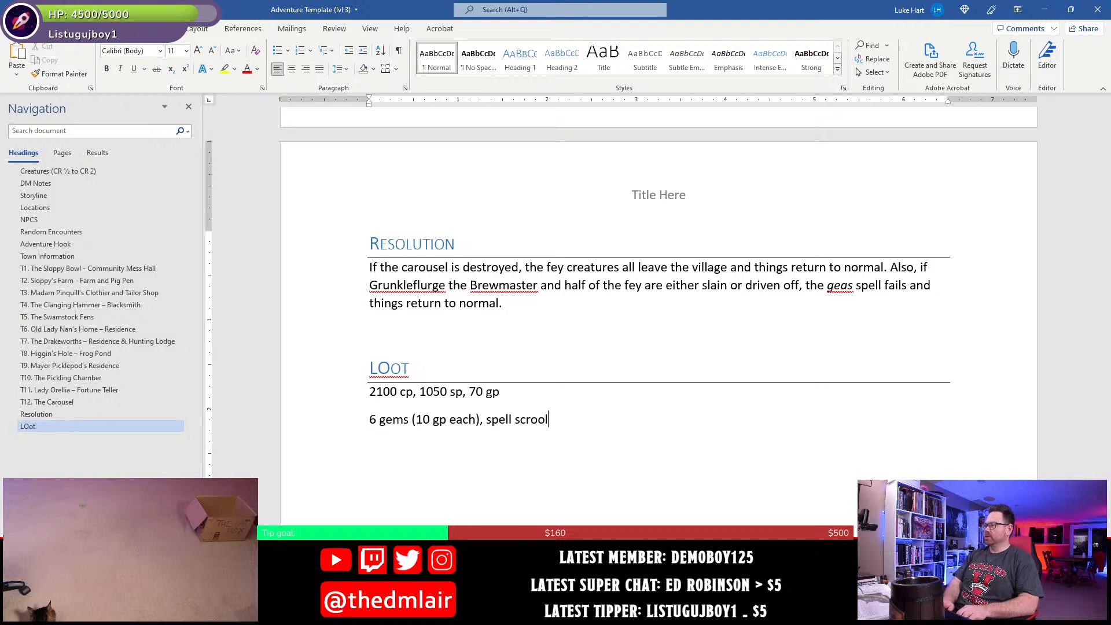
{"action": "key", "text": "BackSpace"}
{"action": "key", "text": "BackSpace"}
{"action": "type", "text": "ll (charm p"}
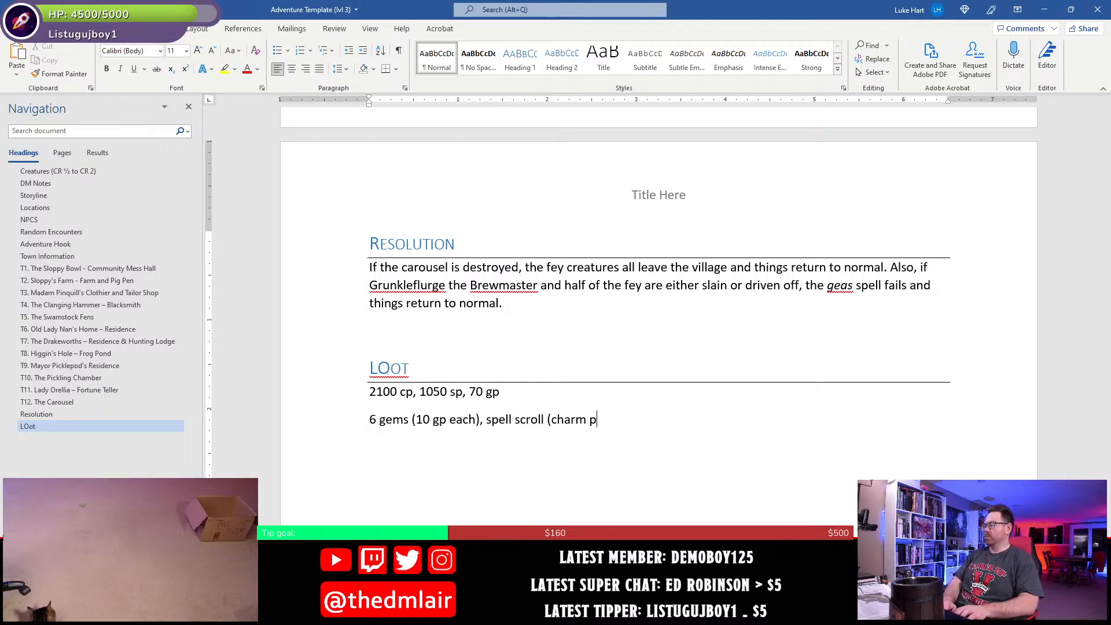
{"action": "type", "text": "erson)"}
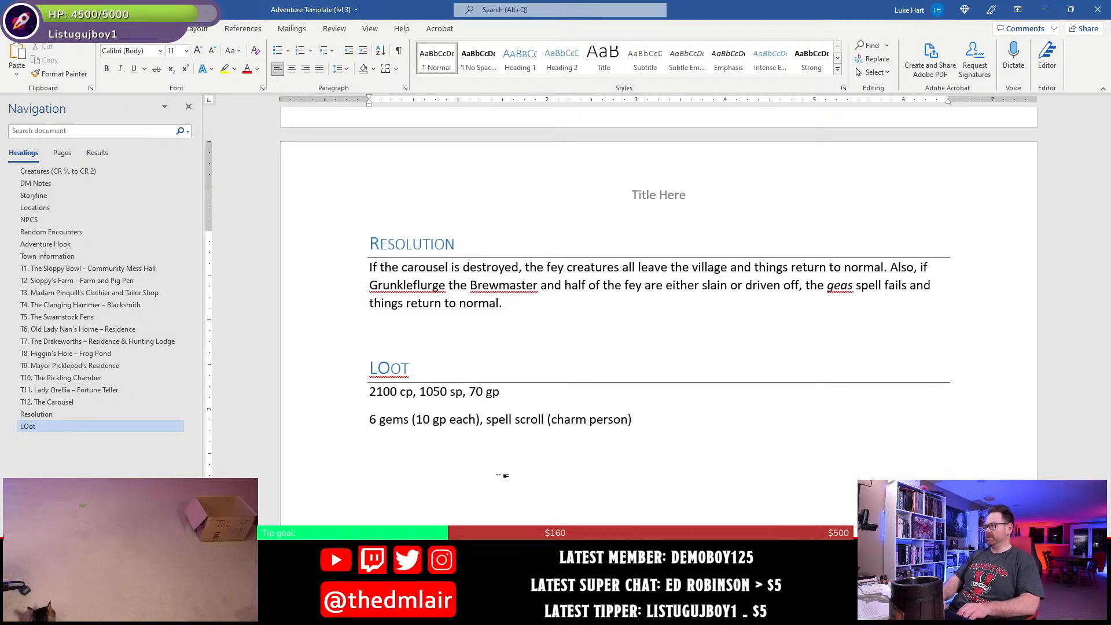
- Change the gold amount in the coin treasure to 20 gp and save the document
{"action": "key", "text": "Left"}
{"action": "key", "text": "Left"}
{"action": "key", "text": "Left"}
{"action": "key", "text": "Left"}
{"action": "key", "text": "BackSpace"}
{"action": "type", "text": "2"}
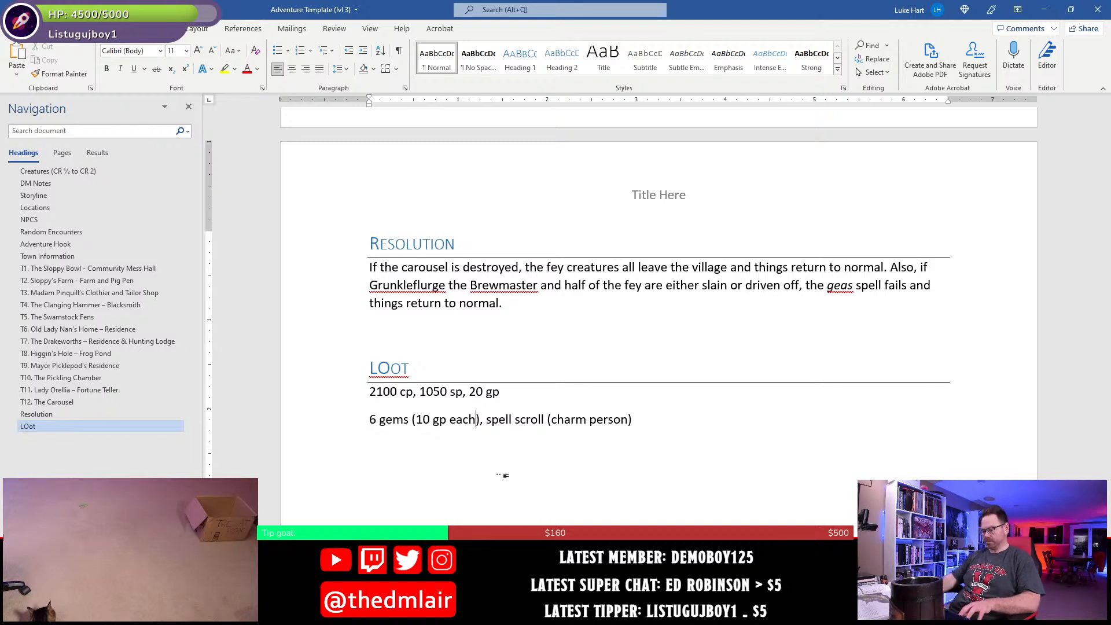
{"action": "key", "text": "ctrl+s"}
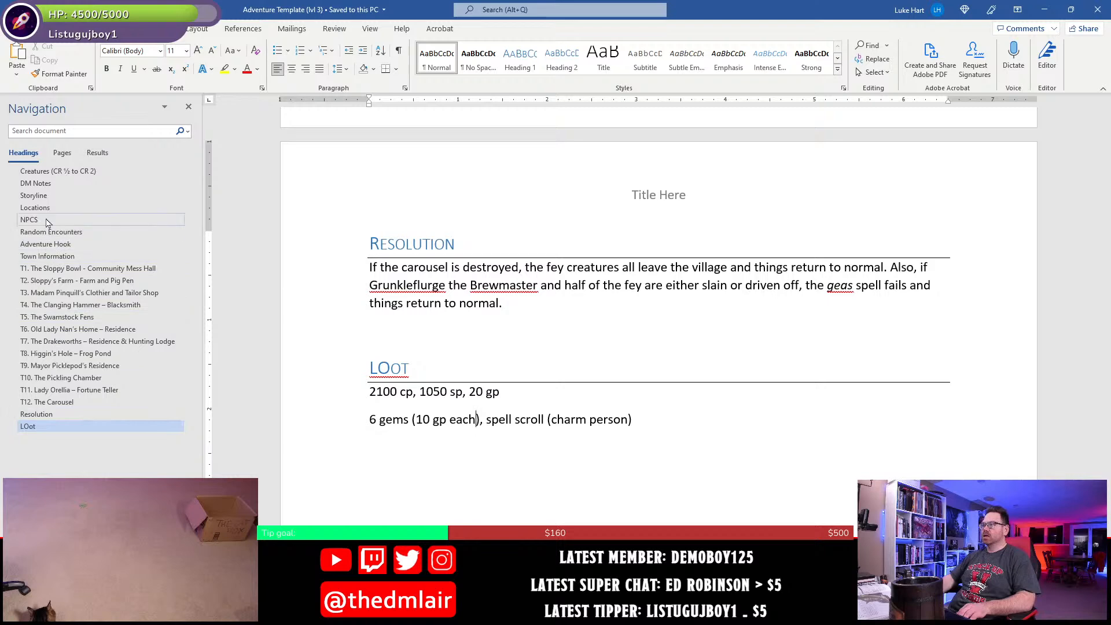
- Add to the Adventure Hook bullet the text "The mayor promises the characters a reward of a shot glass set"
{"action": "left_click", "coordinate": [51, 246]}
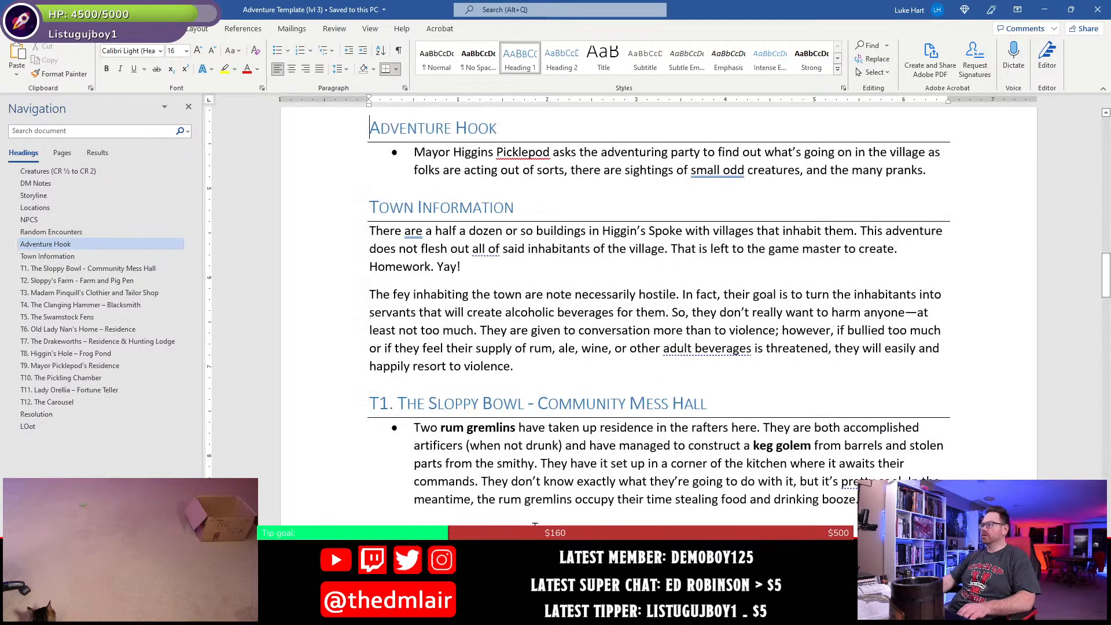
{"action": "left_click", "coordinate": [939, 285]}
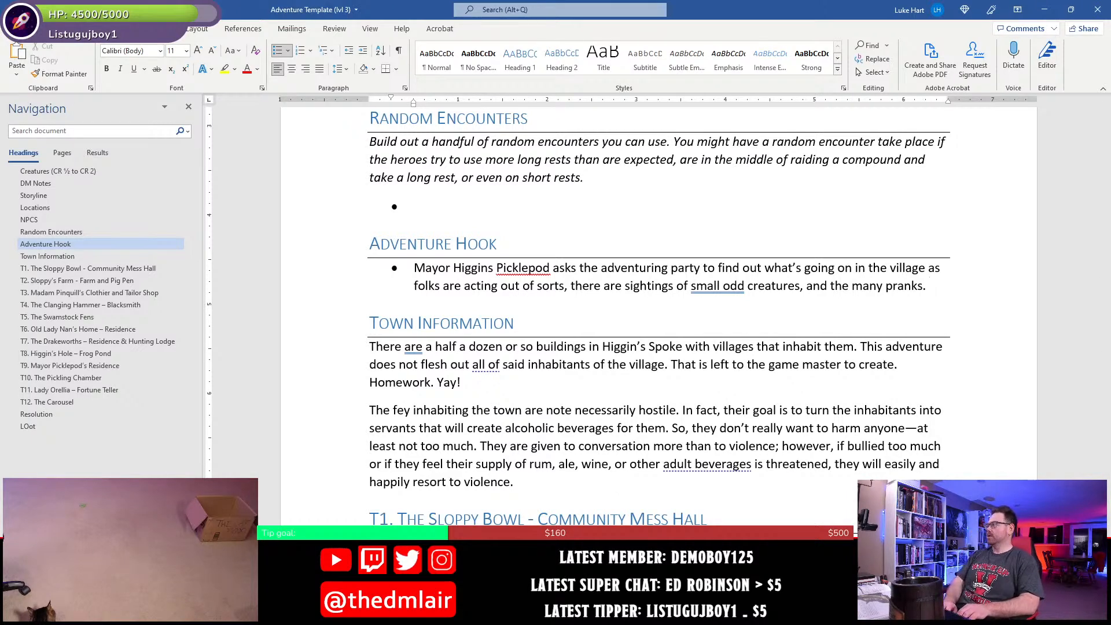
{"action": "type", "text": "The mayor prom"}
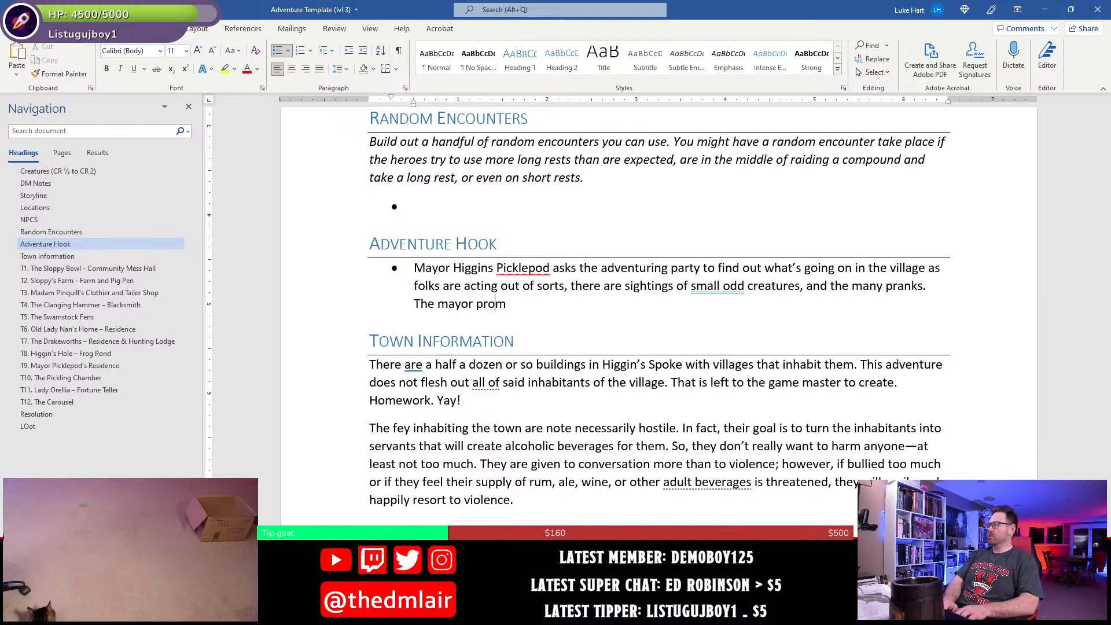
{"action": "type", "text": "ises the characters "}
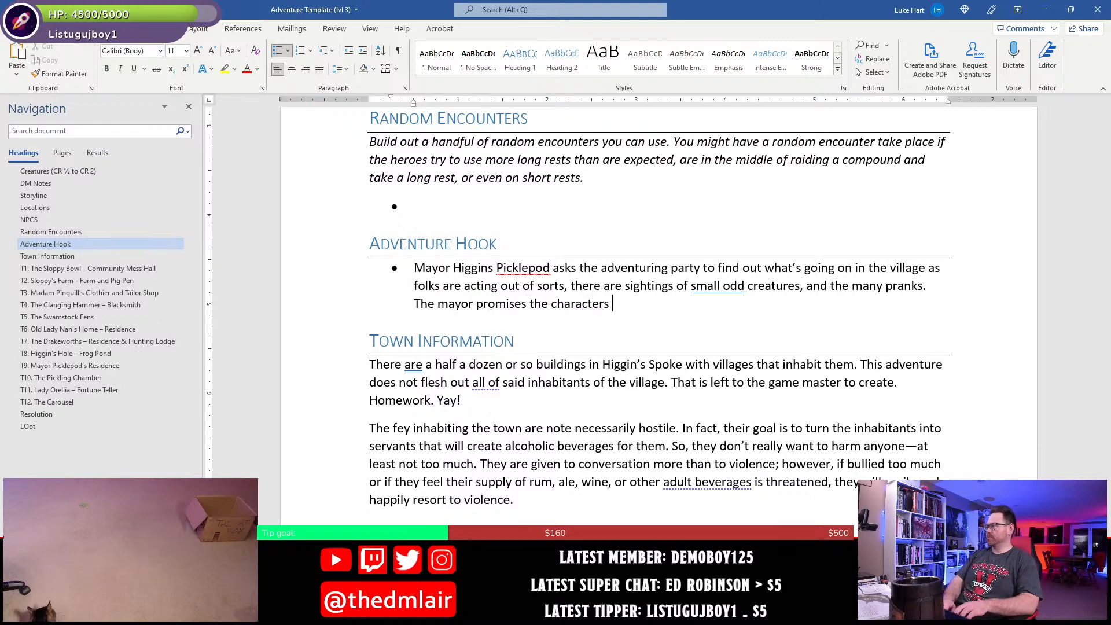
{"action": "type", "text": "a re"}
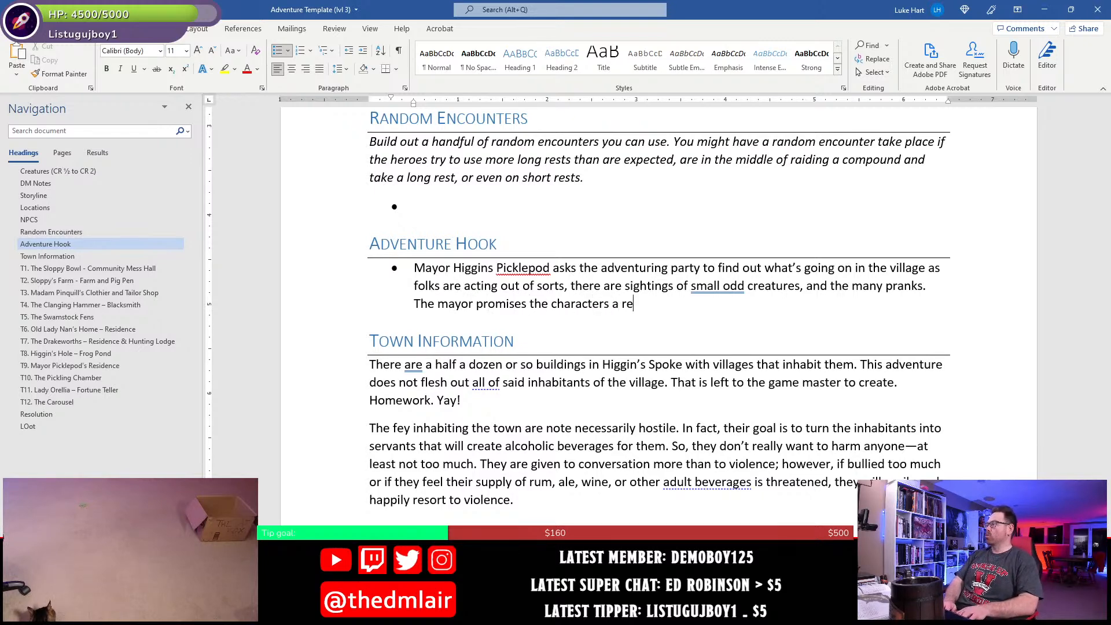
{"action": "type", "text": "ward of "}
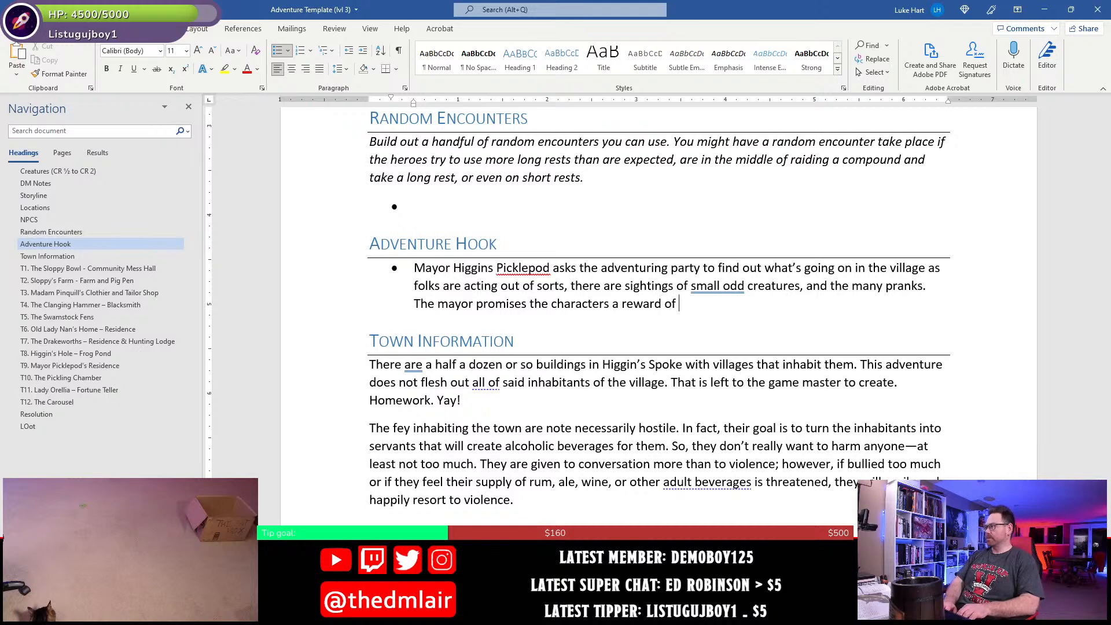
{"action": "type", "text": "a s"}
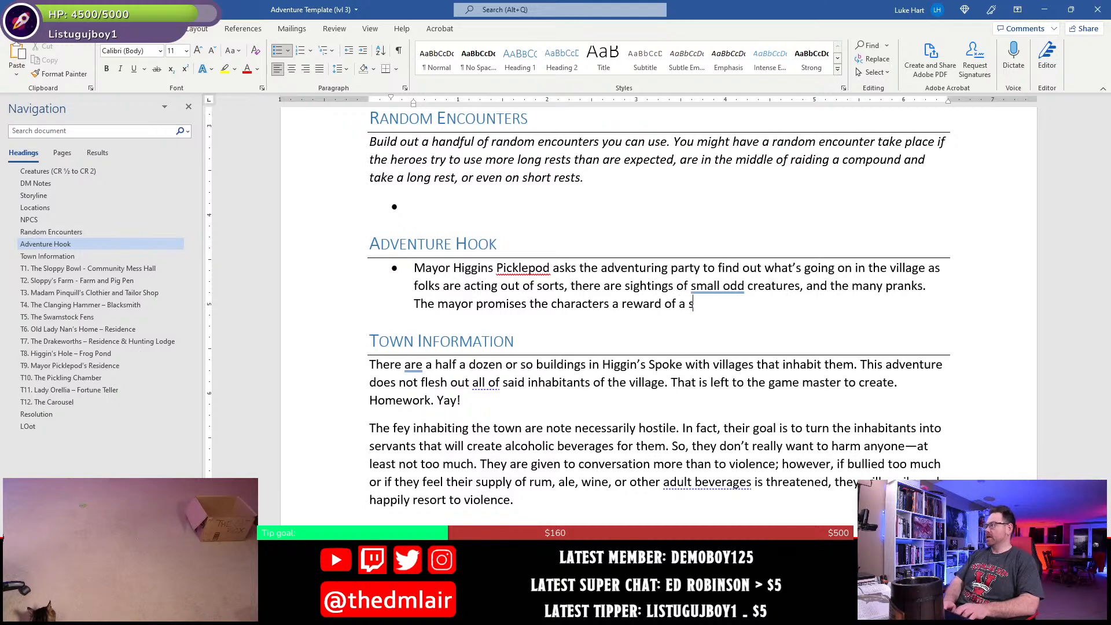
{"action": "type", "text": "hot glass set w"}
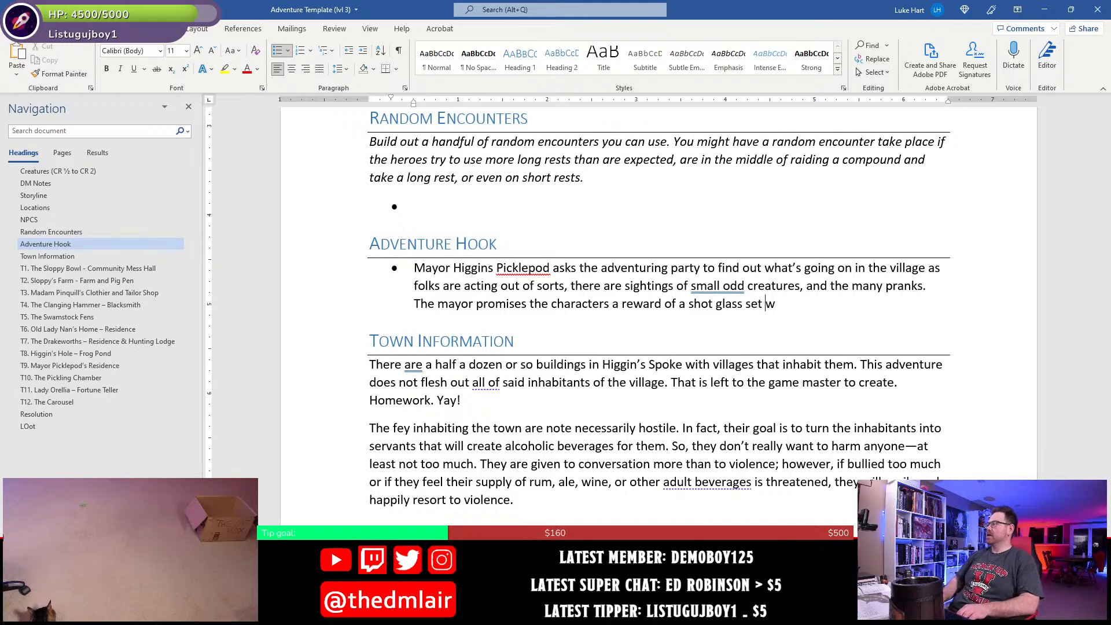
{"action": "type", "text": "fine, "}
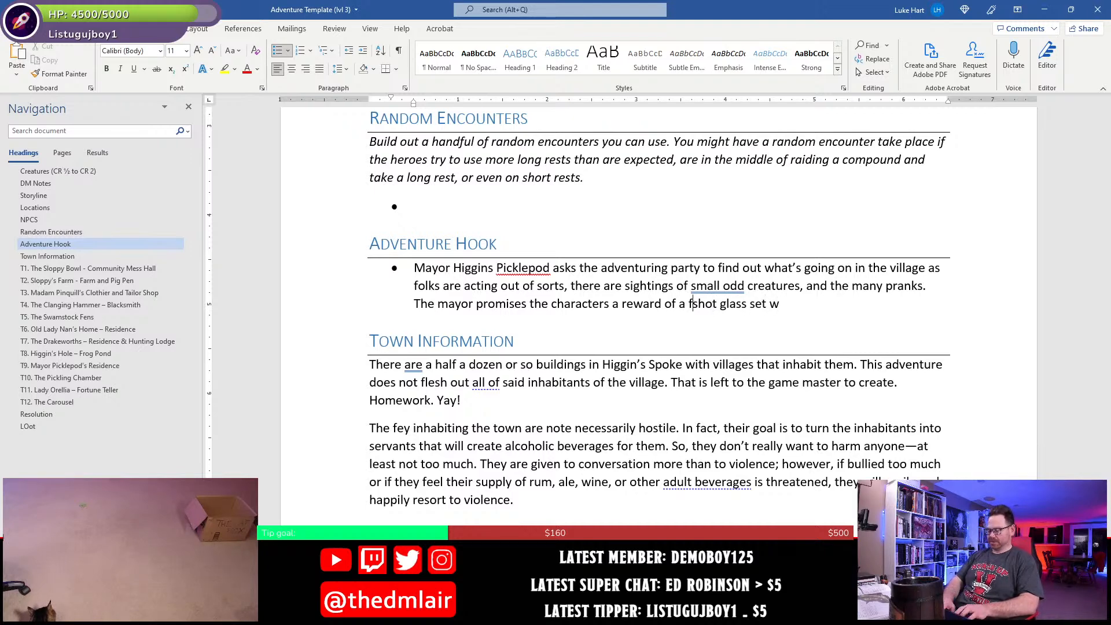
{"action": "type", "text": "gilded "}
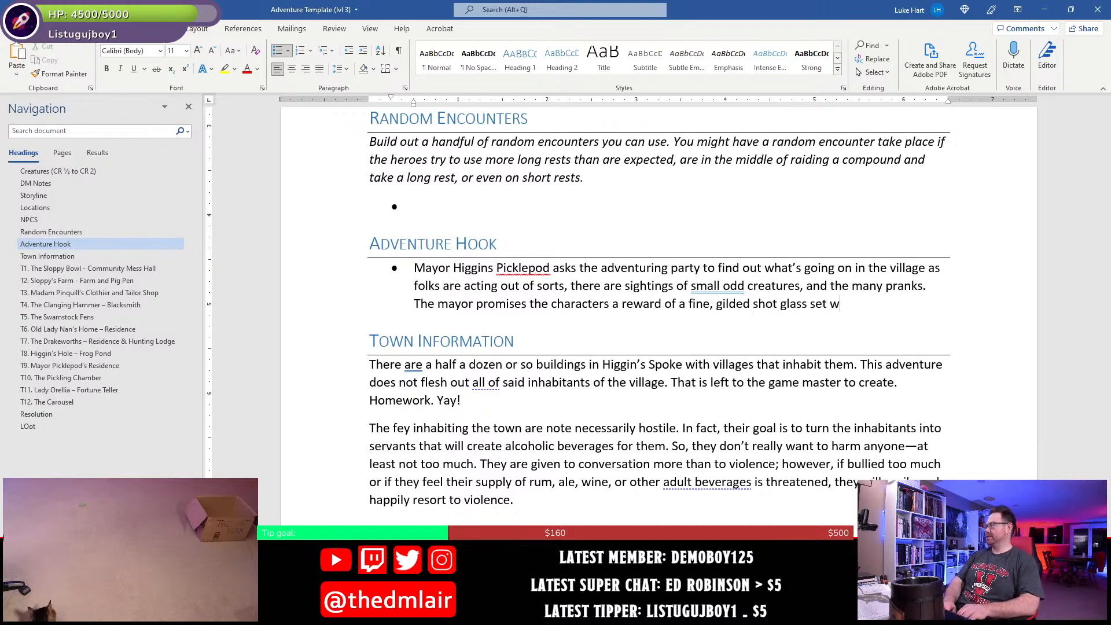
{"action": "type", "text": "orth 50 gp"}
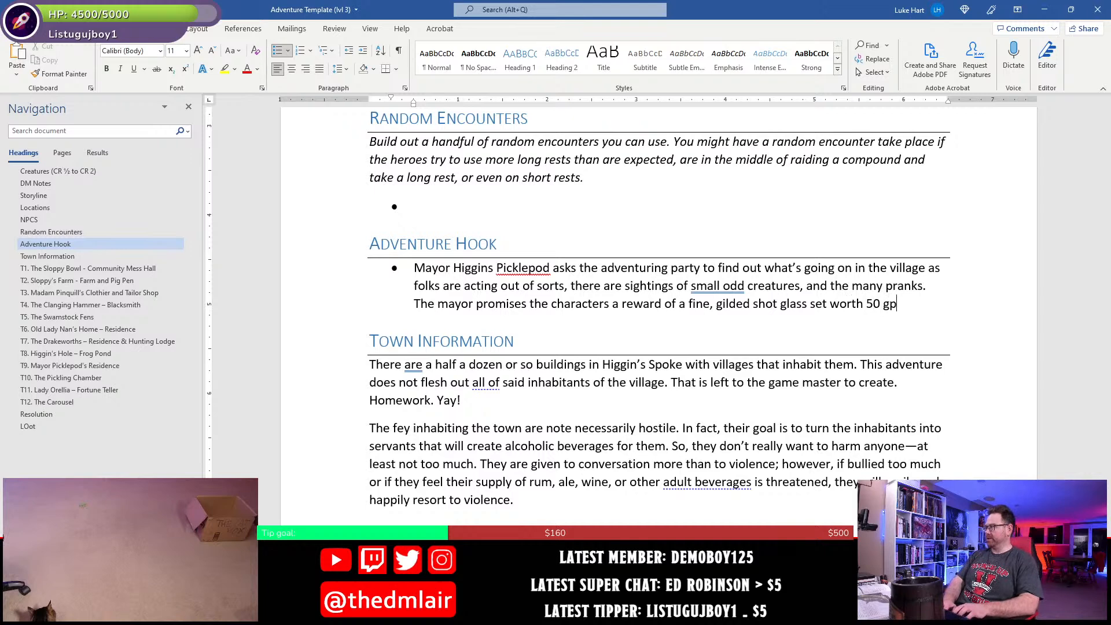
{"action": "type", "text": "s"}
{"action": "type", "text": " if they"}
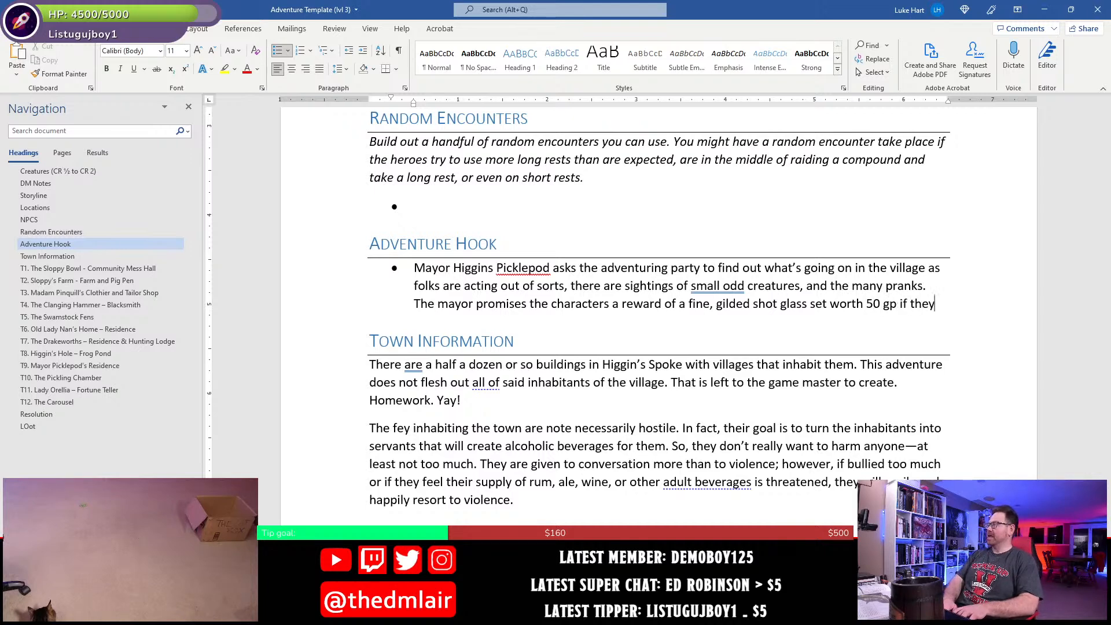
{"action": "type", "text": " can re"}
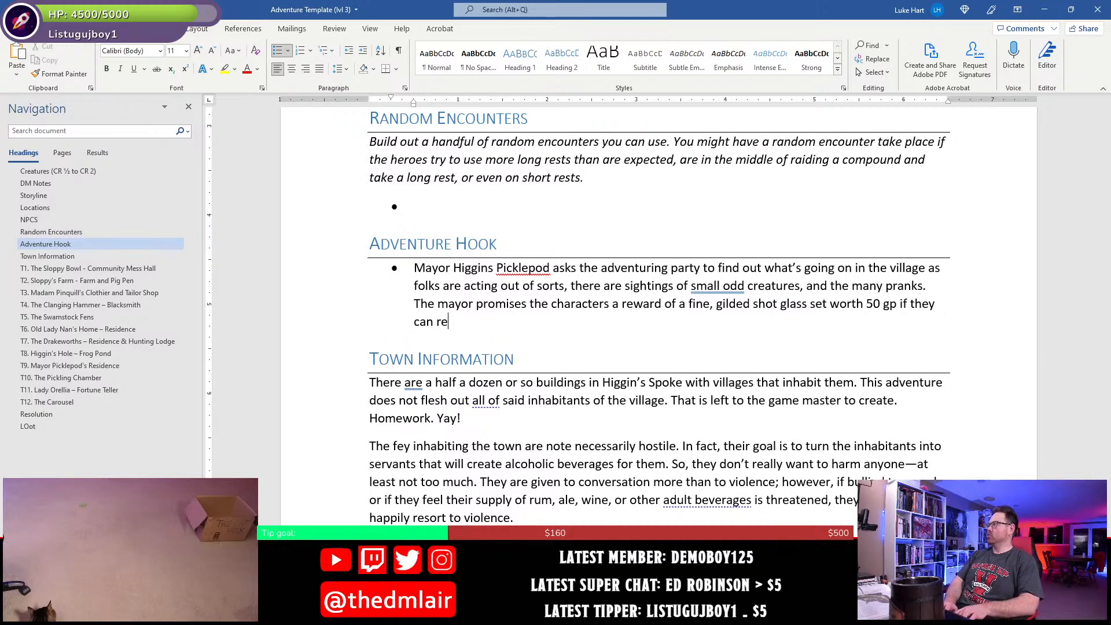
{"action": "type", "text": "oslve the vil"}
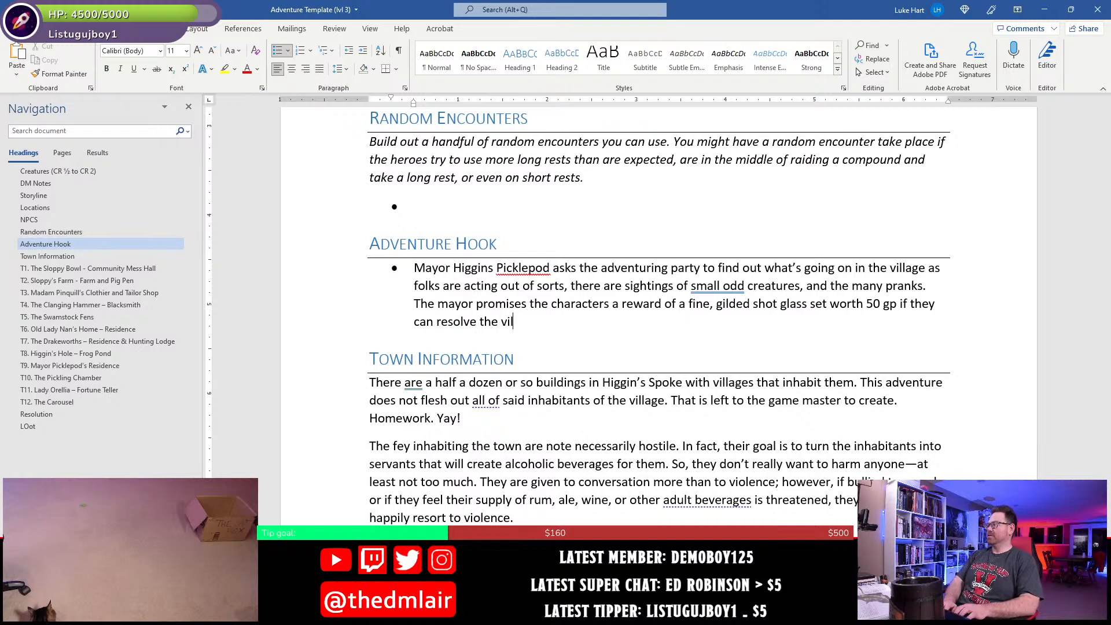
{"action": "type", "text": "lalge's problems."}
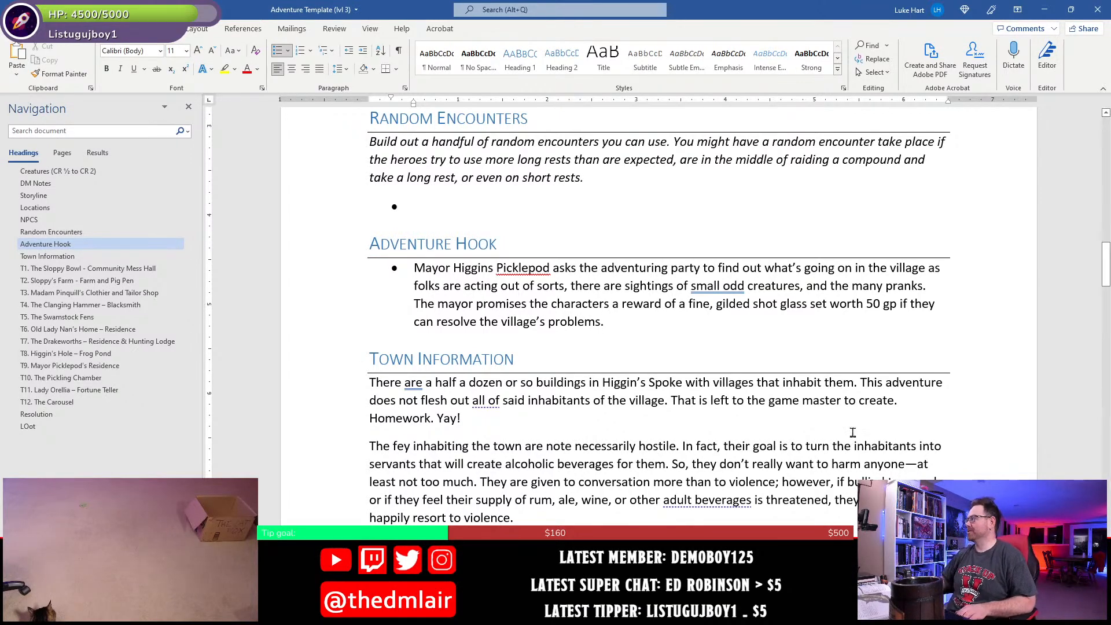
- Insert "fine, gilded" before "shot glass set", finish the sentence with "worth 50 gp if they can resolve the village's problems.", and save
{"action": "left_click", "coordinate": [608, 311]}
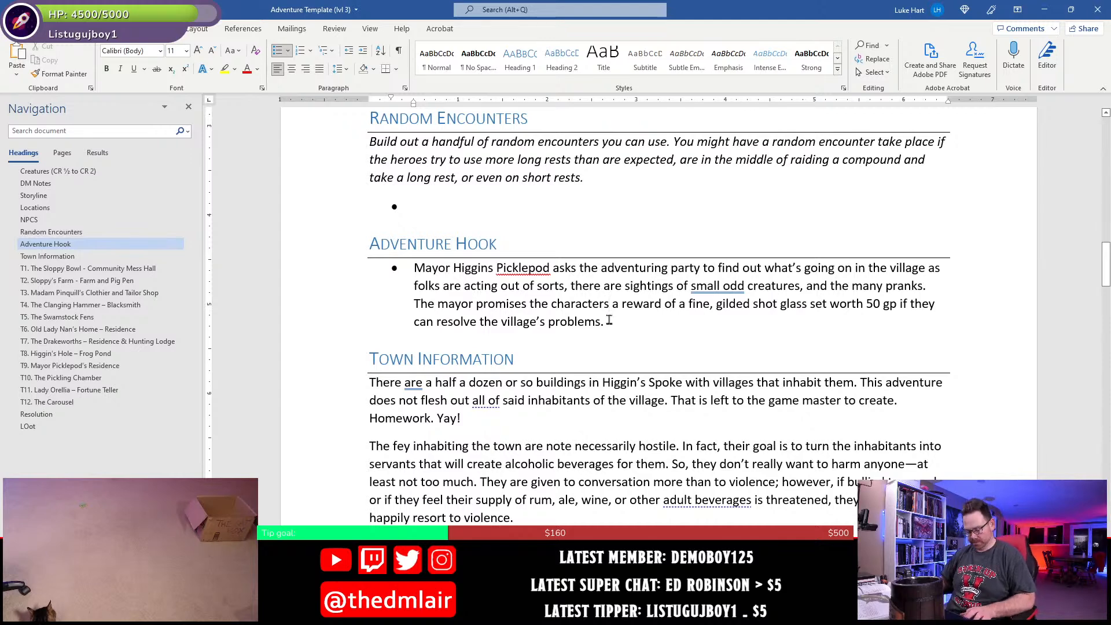
{"action": "key", "text": "ctrl+s"}
- Go to the Loot section at the end of the document and place the cursor in the treasure lines
{"action": "left_click", "coordinate": [27, 426]}
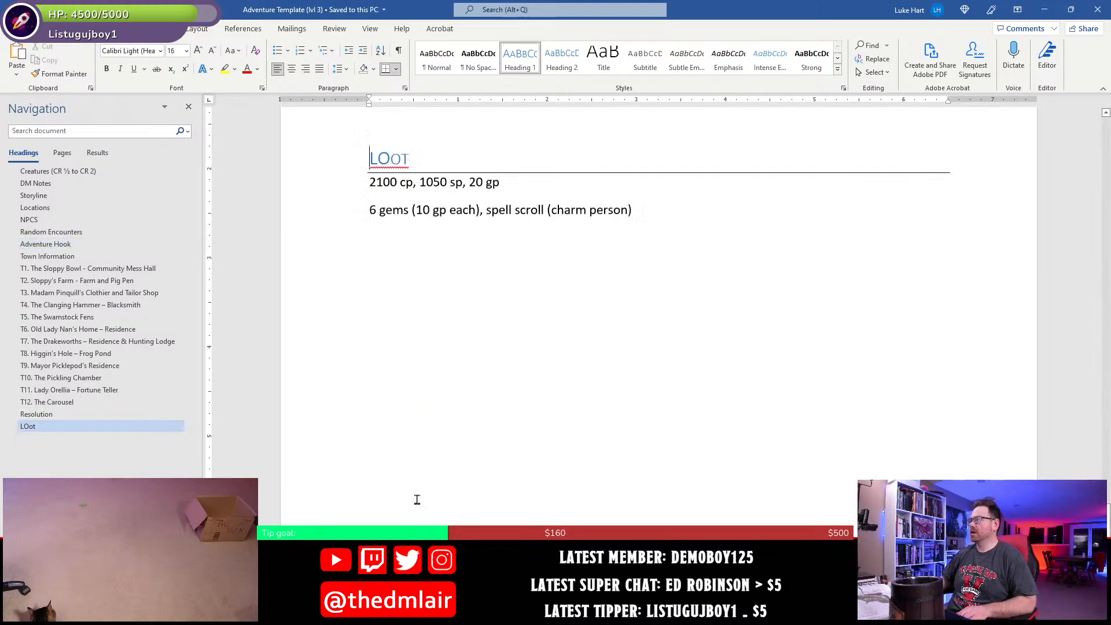
{"action": "scroll", "coordinate": [472, 193], "scroll_direction": "up", "scroll_amount": 3}
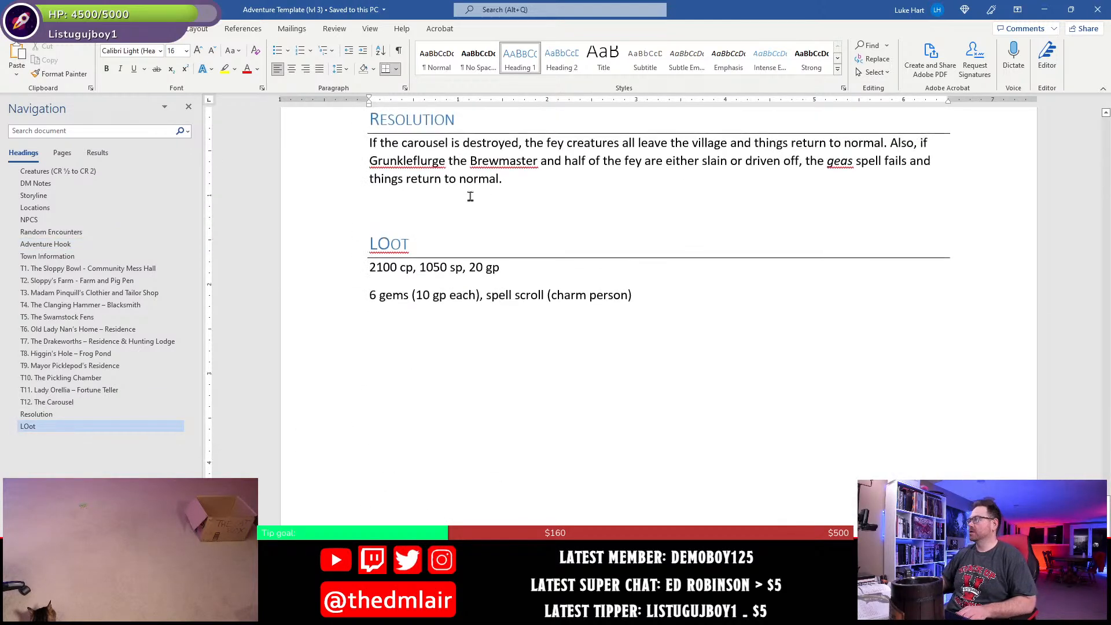
{"action": "left_click", "coordinate": [517, 268]}
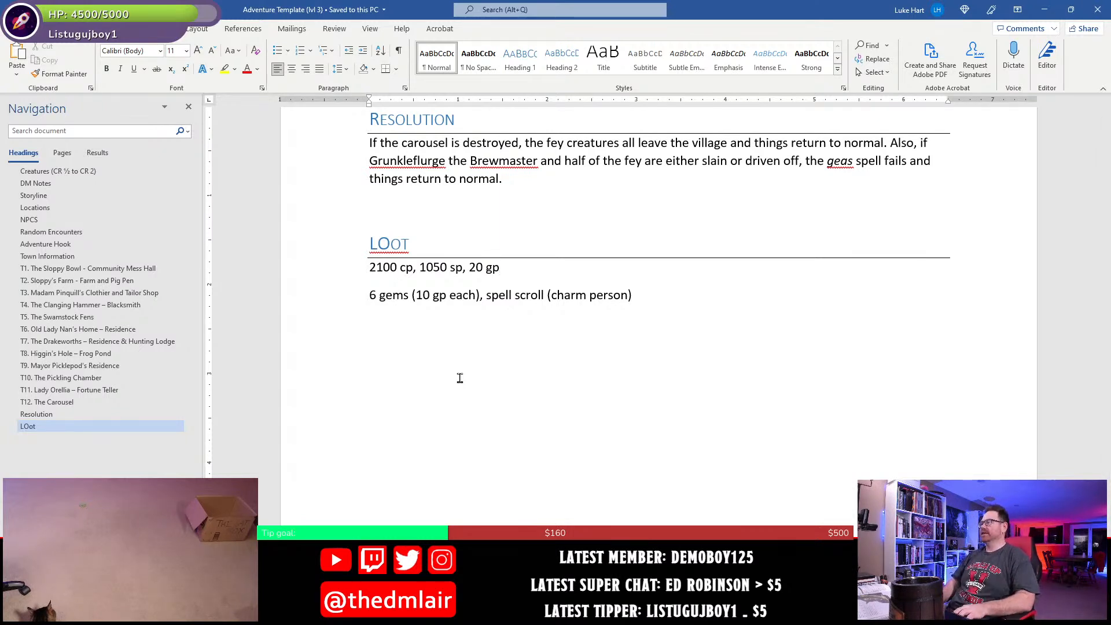
{"action": "key", "text": "Down"}
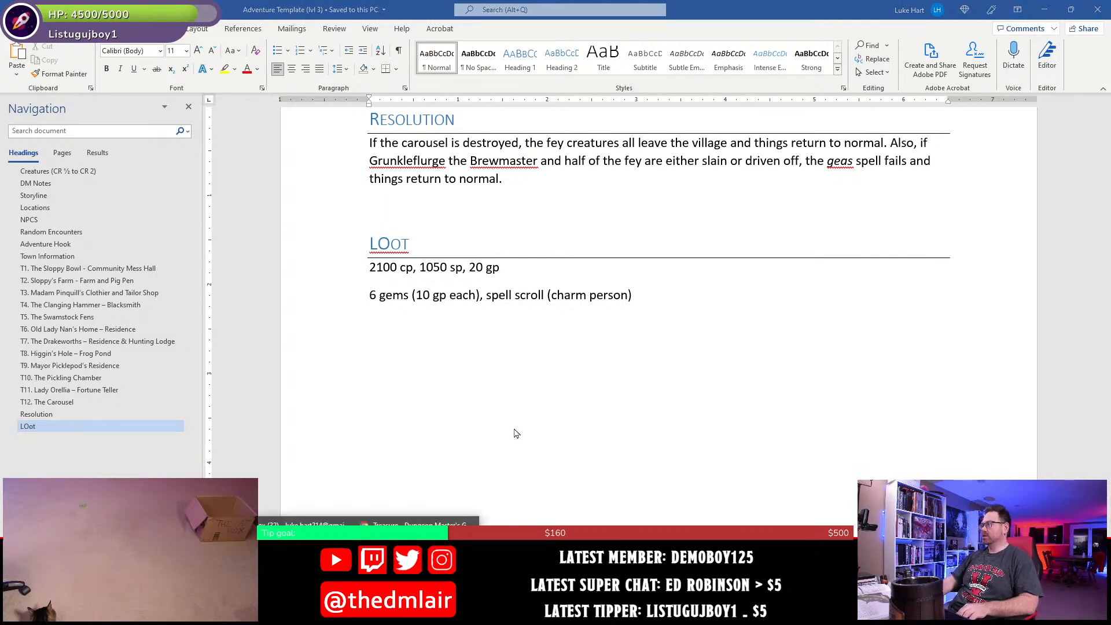
- Switch to Chrome and roll the d12 on the 10 gp Gemstones table in the Treasure chapter
{"action": "key", "text": "alt+Tab"}
{"action": "scroll", "coordinate": [451, 491], "scroll_direction": "up", "scroll_amount": 5}
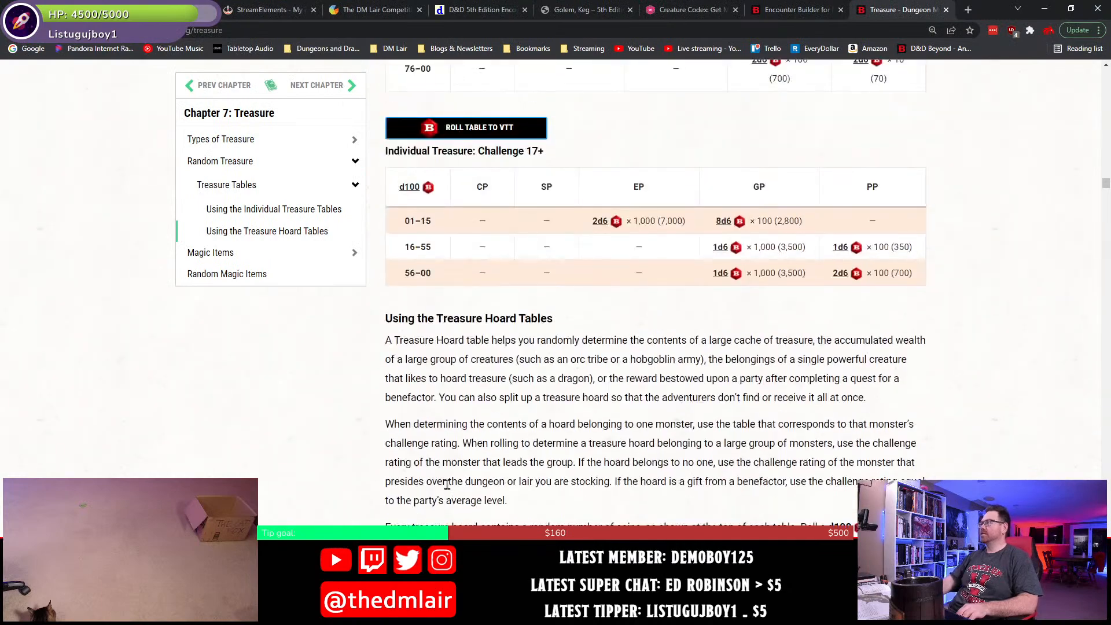
{"action": "scroll", "coordinate": [451, 491], "scroll_direction": "up", "scroll_amount": 15}
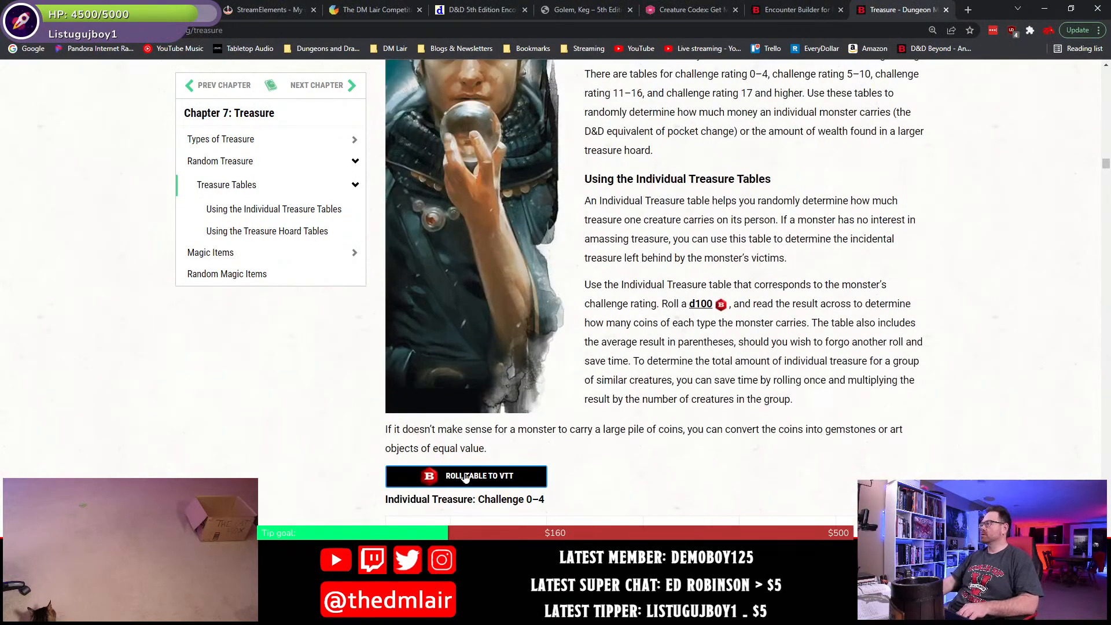
{"action": "scroll", "coordinate": [466, 478], "scroll_direction": "up", "scroll_amount": 10}
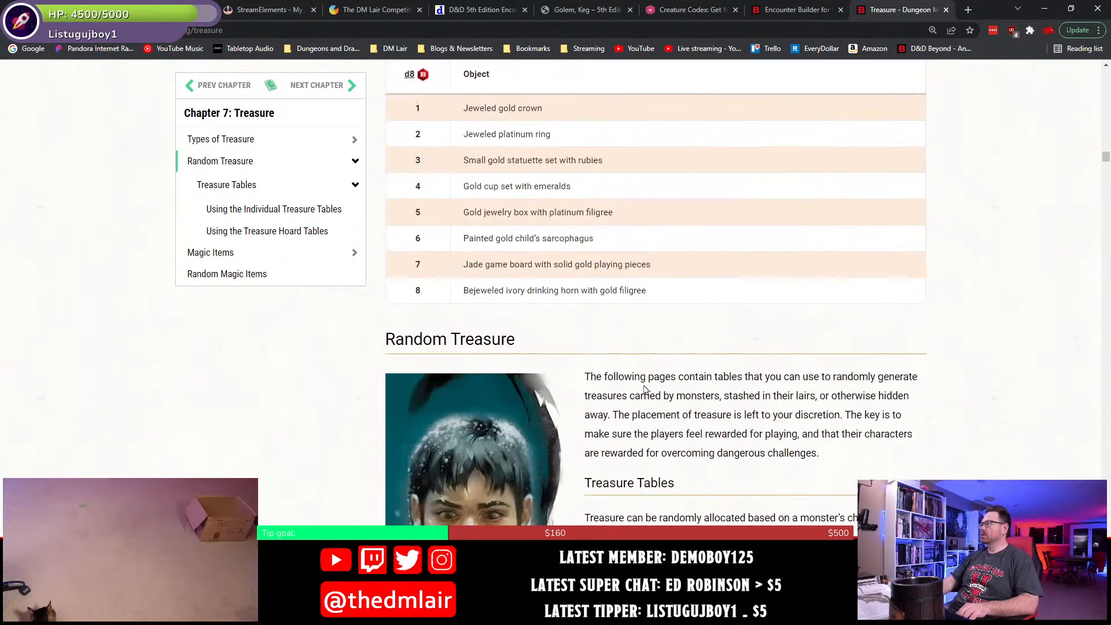
{"action": "scroll", "coordinate": [645, 389], "scroll_direction": "up", "scroll_amount": 3}
{"action": "scroll", "coordinate": [646, 389], "scroll_direction": "up", "scroll_amount": 15}
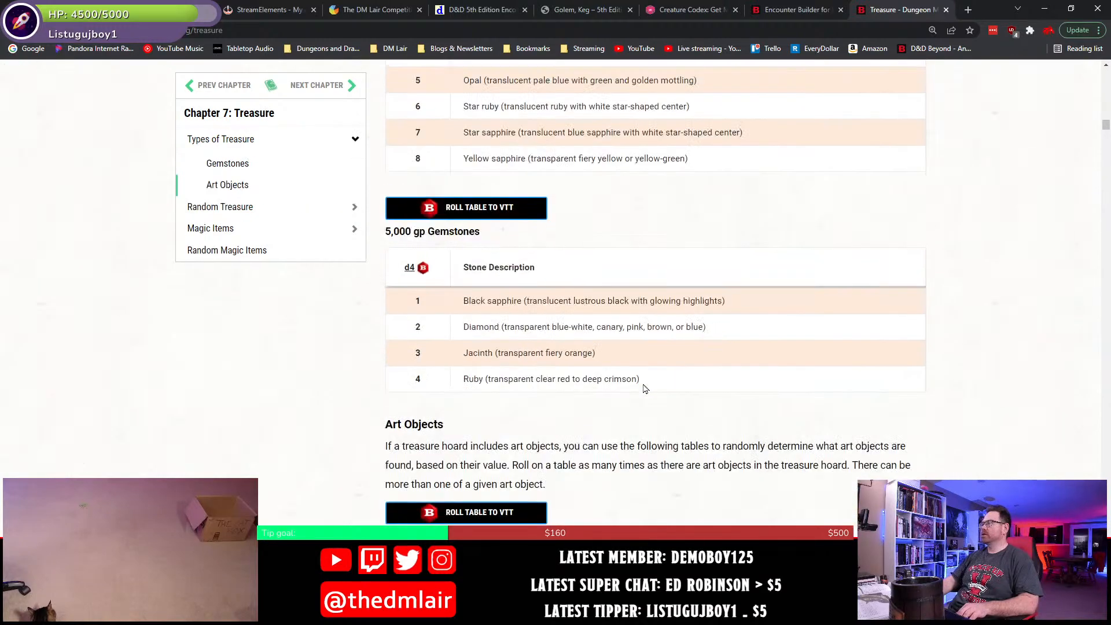
{"action": "scroll", "coordinate": [646, 390], "scroll_direction": "up", "scroll_amount": 20}
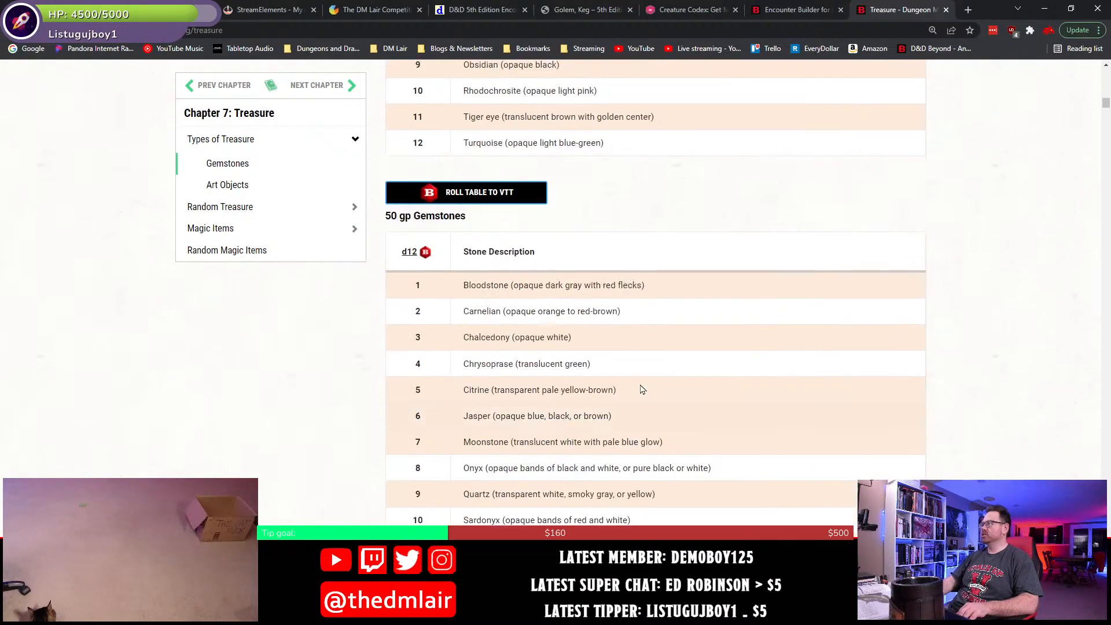
{"action": "scroll", "coordinate": [641, 389], "scroll_direction": "up", "scroll_amount": 4}
{"action": "scroll", "coordinate": [640, 390], "scroll_direction": "down", "scroll_amount": 4}
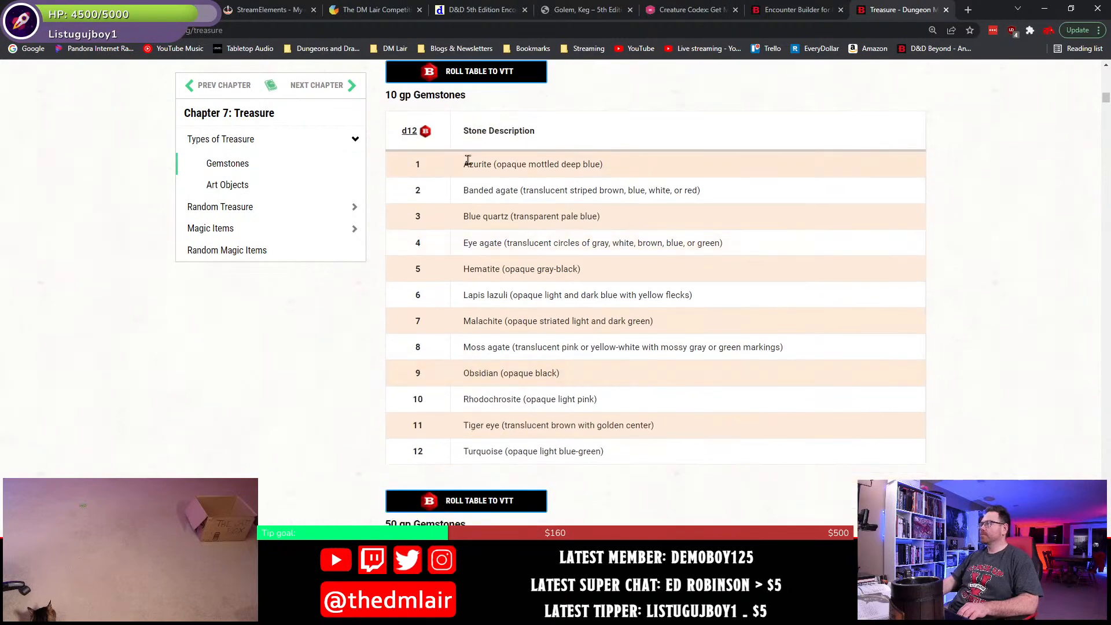
{"action": "left_click", "coordinate": [426, 131]}
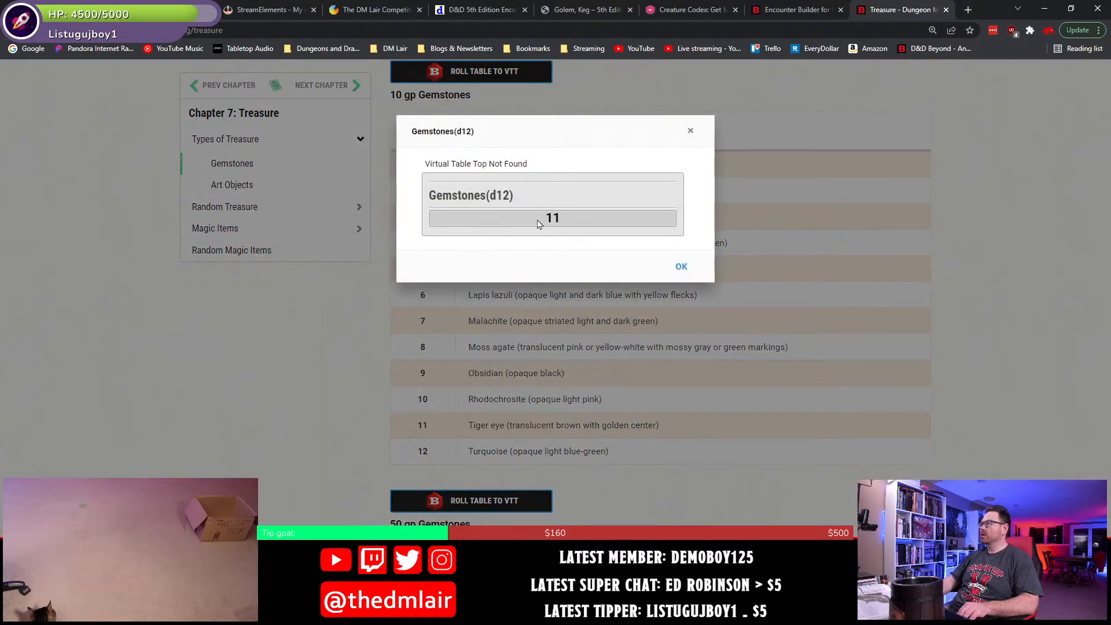
{"action": "left_click", "coordinate": [770, 287]}
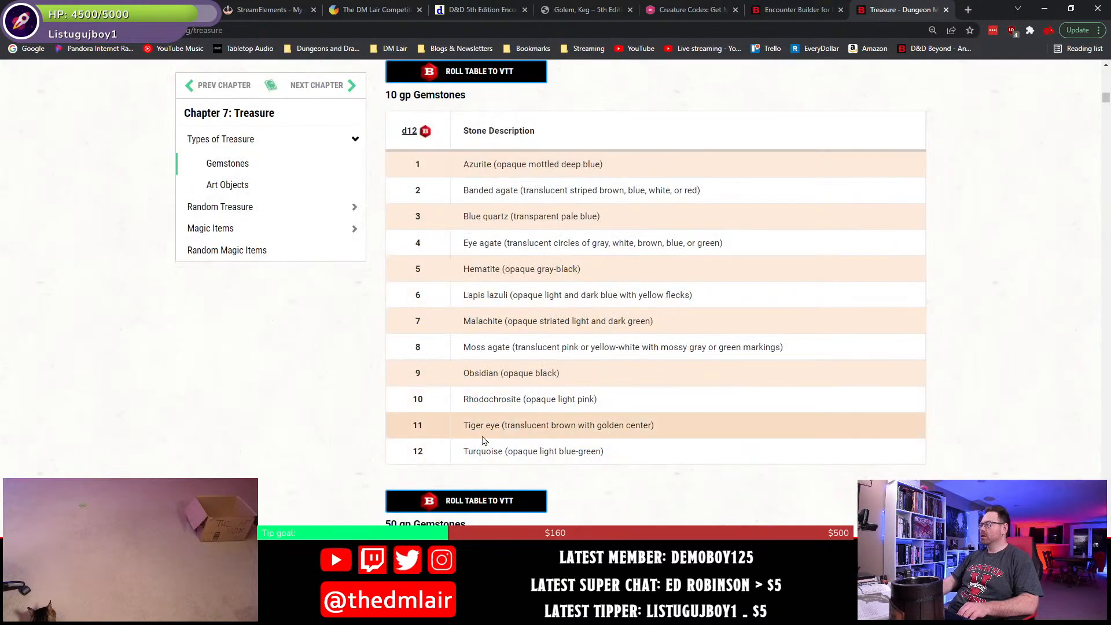
- Switch back to Word and insert "tiger eye" before "gems" in the loot list
{"action": "key", "text": "alt+Tab"}
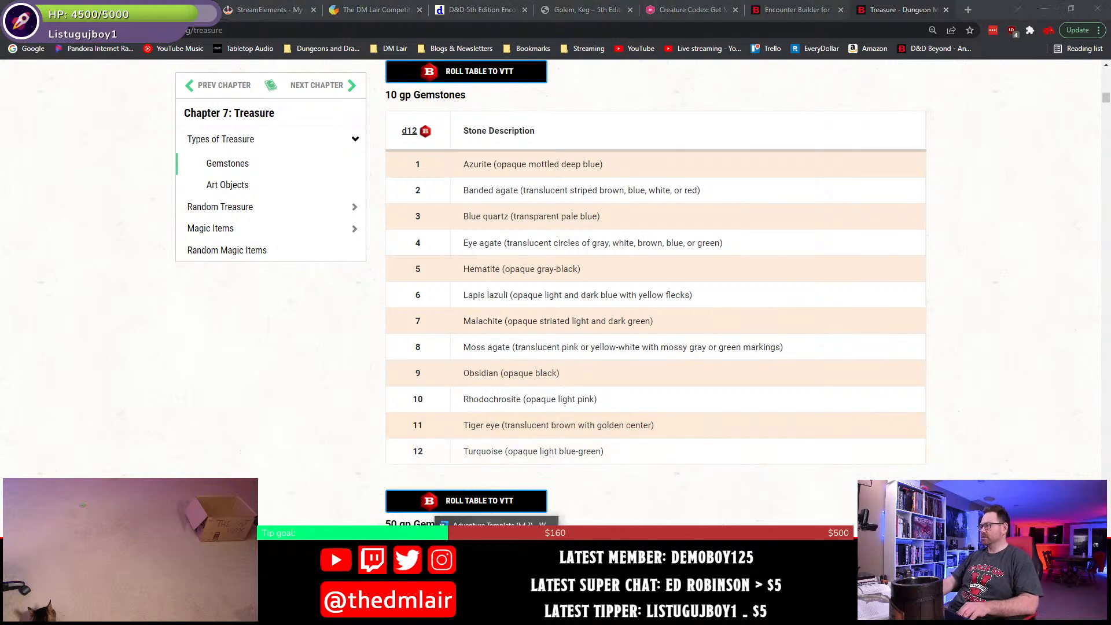
{"action": "left_click", "coordinate": [408, 303]}
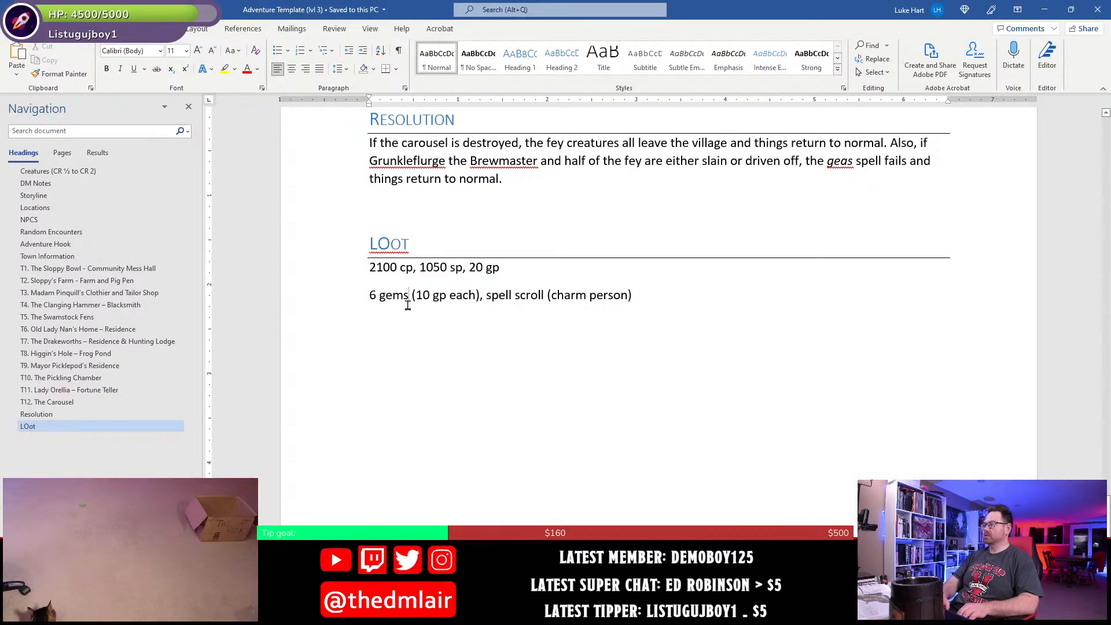
{"action": "type", "text": "giti"}
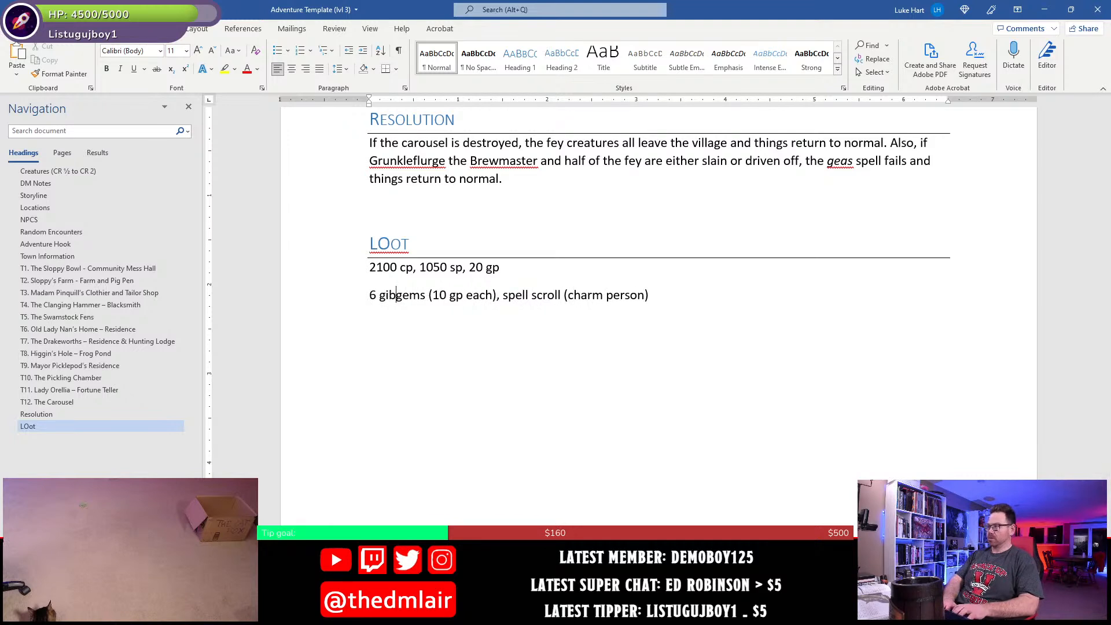
{"action": "key", "text": "BackSpace"}
{"action": "key", "text": "BackSpace"}
{"action": "key", "text": "BackSpace"}
{"action": "key", "text": "BackSpace"}
{"action": "type", "text": "tiger eye"}
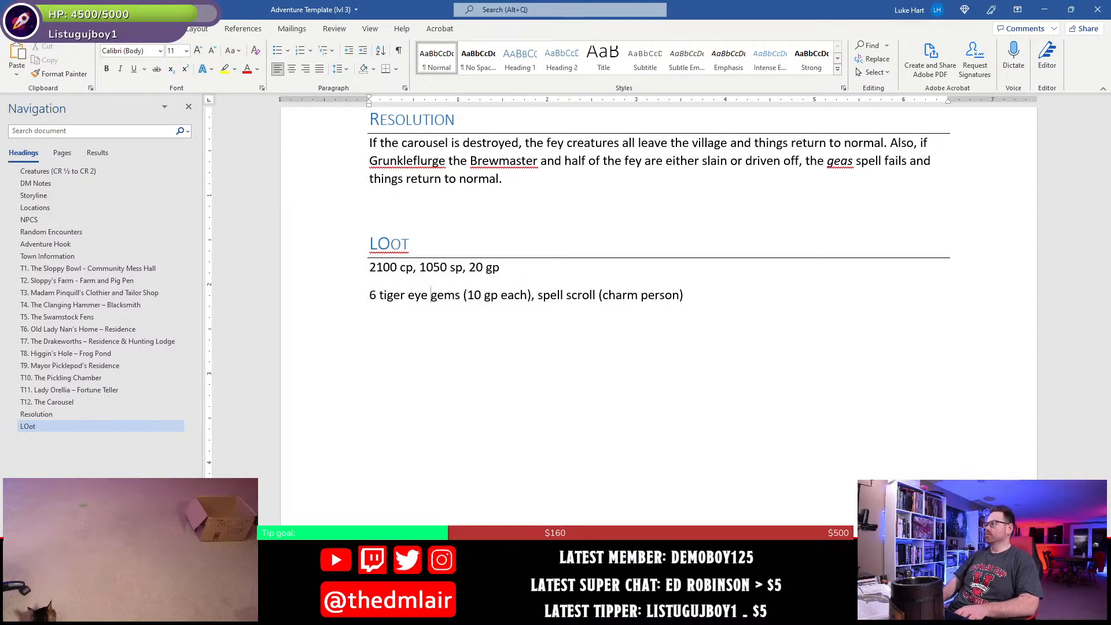
- Split the gems and scroll line off with a blank line in the Loot section and cut "6 tiger eye gems (10 gp each)" from it
{"action": "key", "text": "Page_Up"}
{"action": "scroll", "coordinate": [408, 307], "scroll_direction": "down", "scroll_amount": 10}
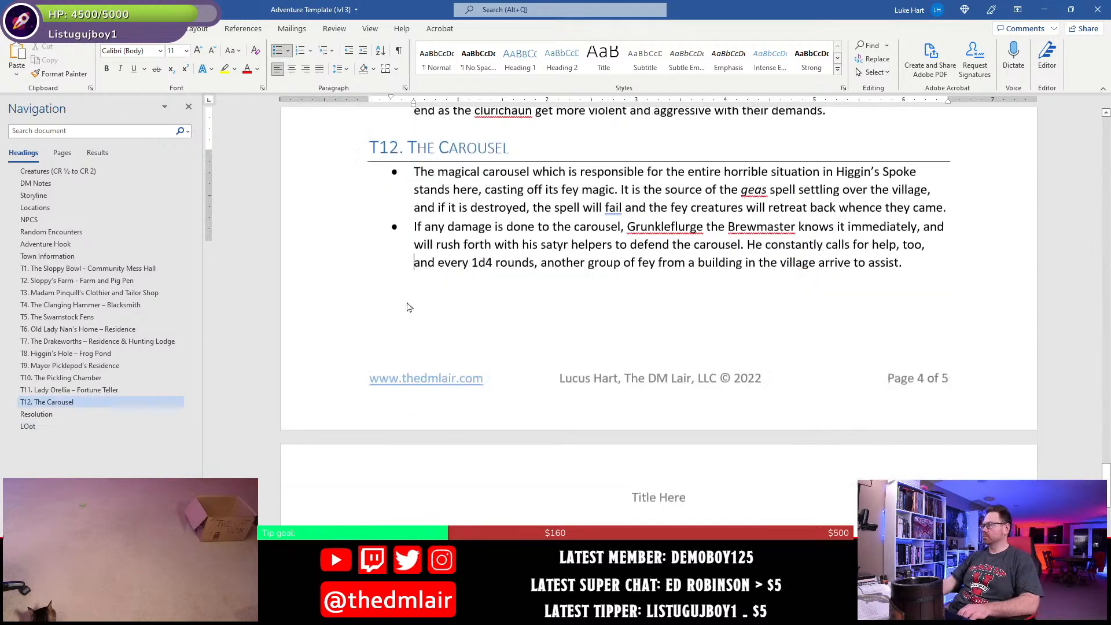
{"action": "left_click", "coordinate": [374, 184]}
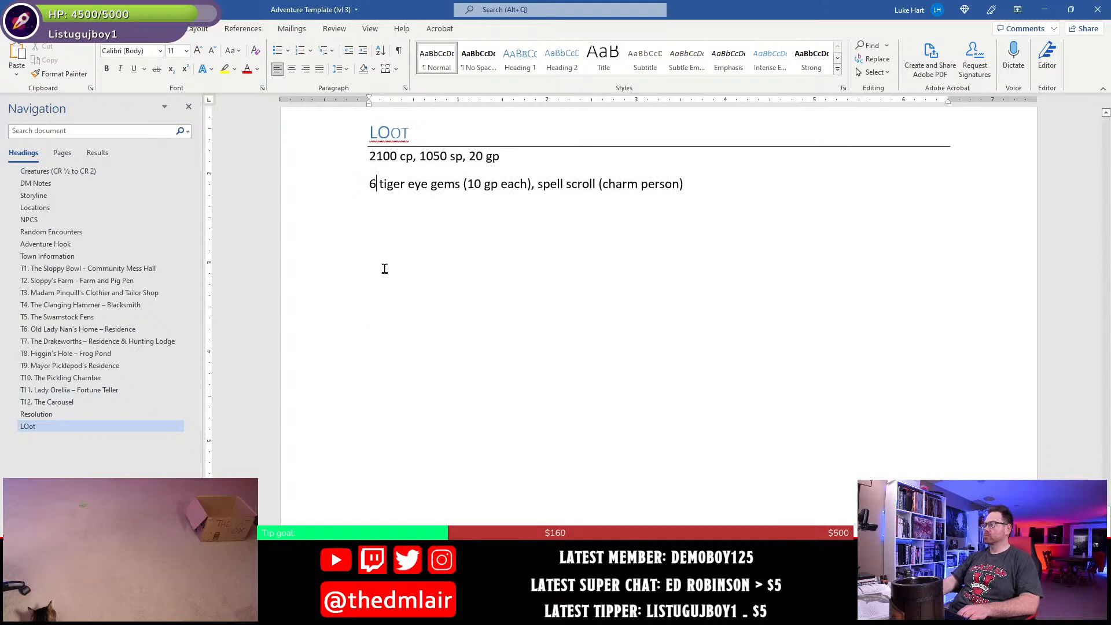
{"action": "key", "text": "Return"}
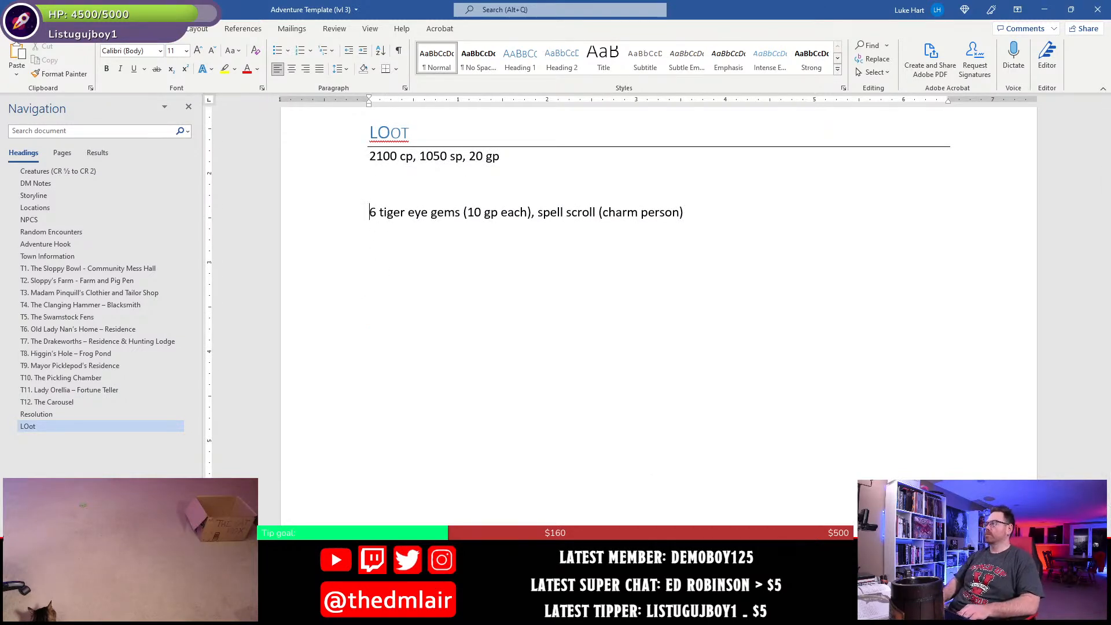
{"action": "key", "text": "shift+Right"}
{"action": "key", "text": "shift+Right"}
{"action": "key", "text": "shift+Right"}
{"action": "key", "text": "shift+Right"}
{"action": "key", "text": "shift+Right"}
{"action": "key", "text": "shift+Right"}
{"action": "key", "text": "shift+Right"}
{"action": "key", "text": "shift+Right"}
{"action": "key", "text": "shift+Right"}
{"action": "key", "text": "shift+Right"}
{"action": "key", "text": "shift+Right"}
{"action": "key", "text": "shift+Right"}
{"action": "key", "text": "shift+Right"}
{"action": "key", "text": "shift+Right"}
{"action": "key", "text": "shift+Right"}
{"action": "key", "text": "shift+Right"}
{"action": "key", "text": "shift+Right"}
{"action": "key", "text": "shift+Right"}
{"action": "key", "text": "shift+Right"}
{"action": "key", "text": "shift+Right"}
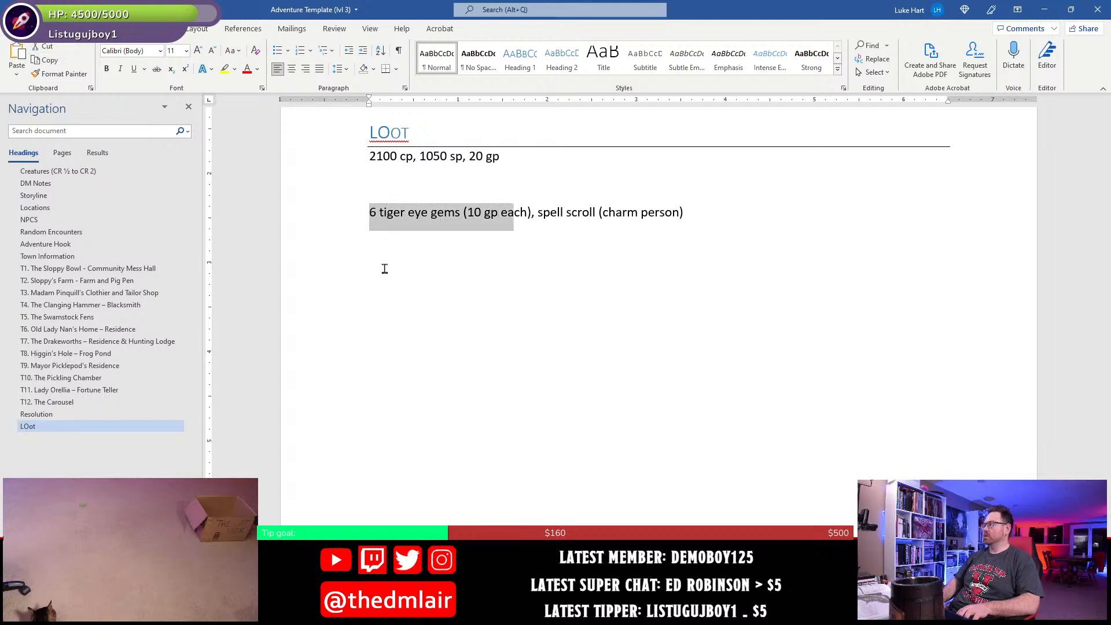
{"action": "key", "text": "ctrl+x"}
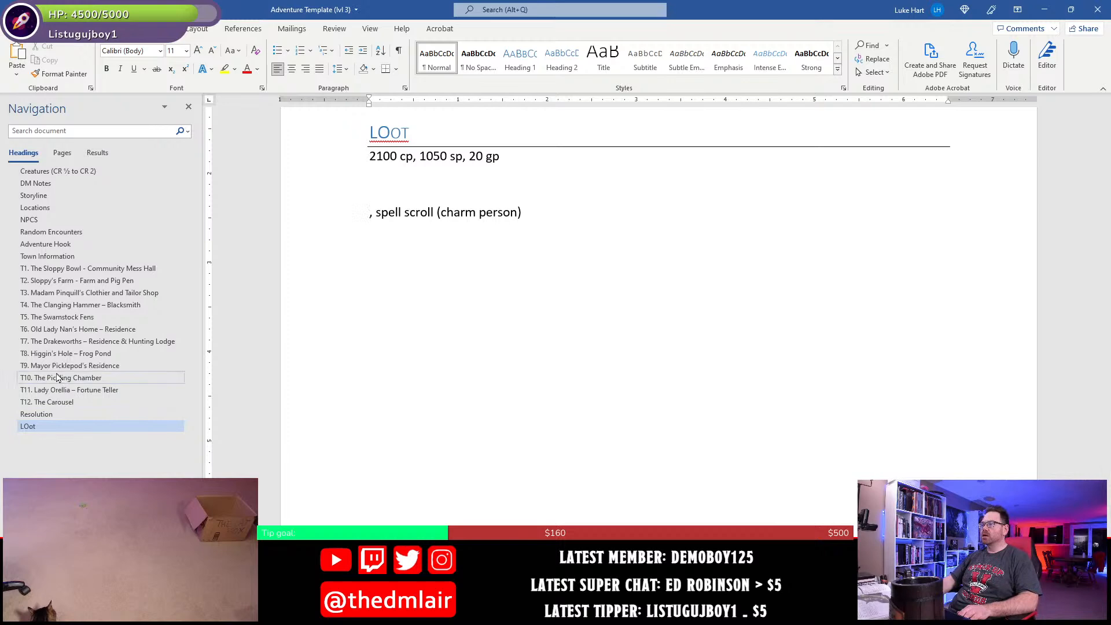
- Add a new bullet with the bold lead-in "Treasure." at the end of the T4 Clanging Hammer section
{"action": "left_click", "coordinate": [58, 305]}
{"action": "left_click", "coordinate": [592, 228]}
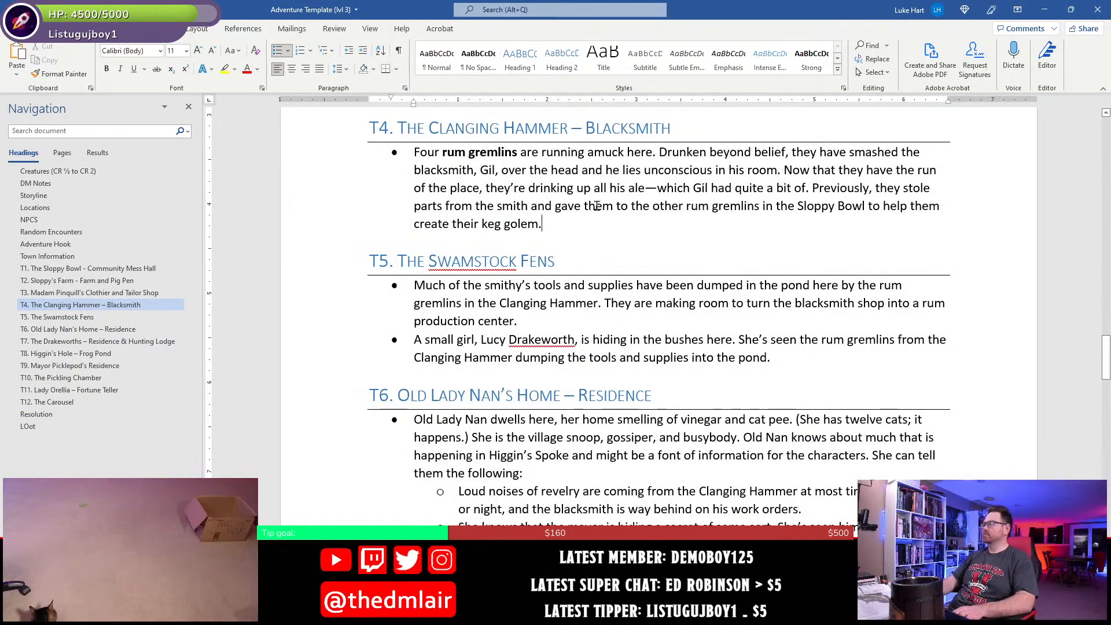
{"action": "key", "text": "Return"}
{"action": "key", "text": "ctrl+b"}
{"action": "type", "text": "Treasure."}
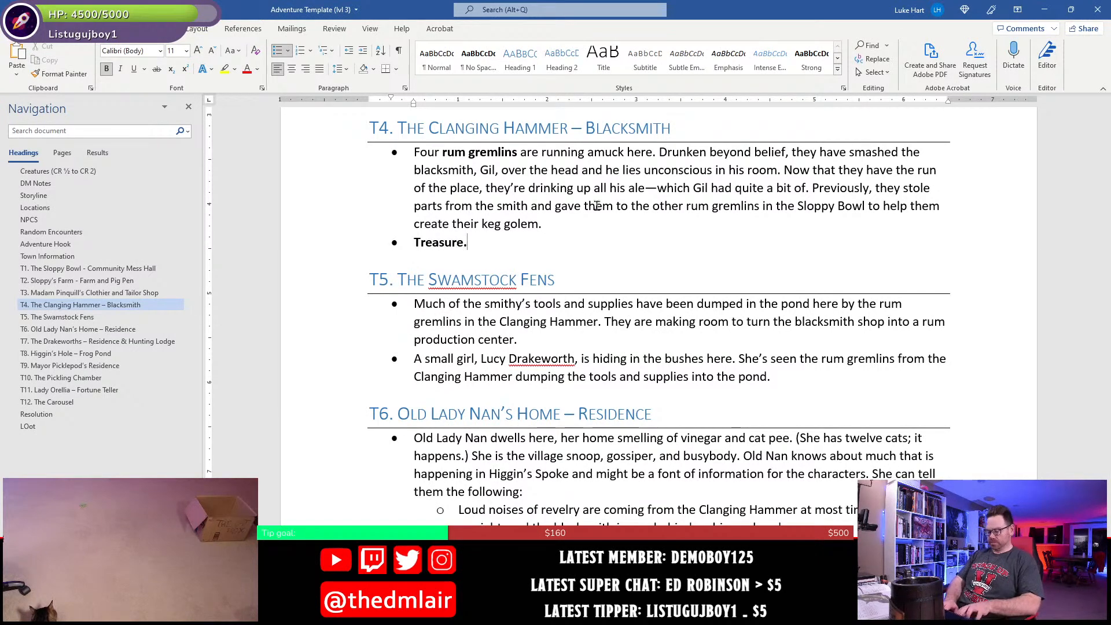
{"action": "key", "text": "ctrl+b"}
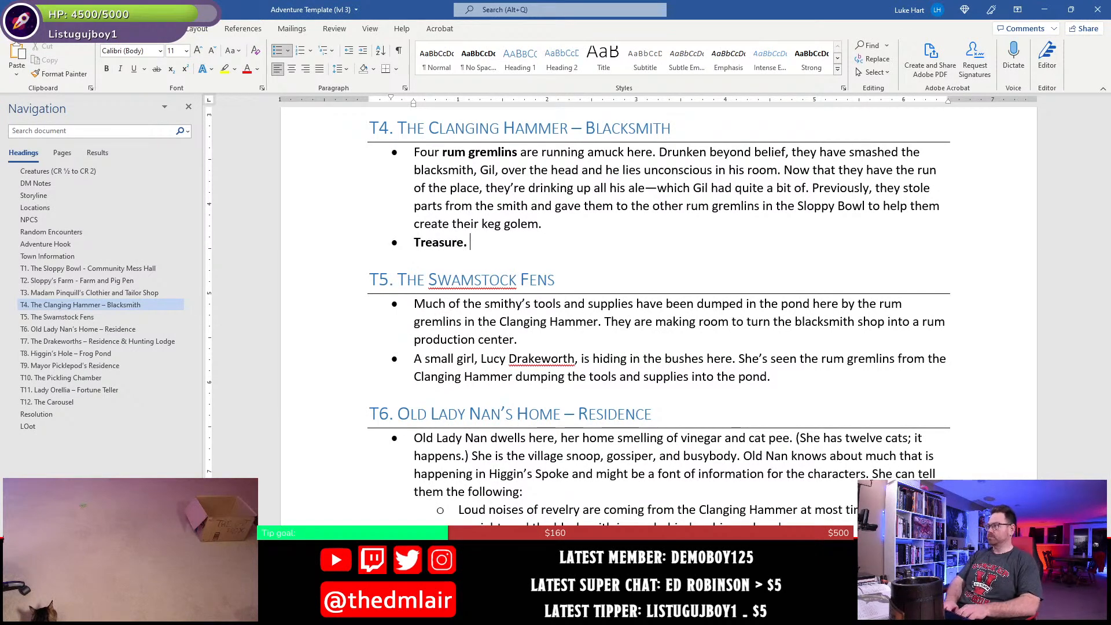
- Complete the T4 treasure bullet with "The smithy has hidden about", the cut tiger eye gems text and a period, and save the document
{"action": "type", "text": "The smithy "}
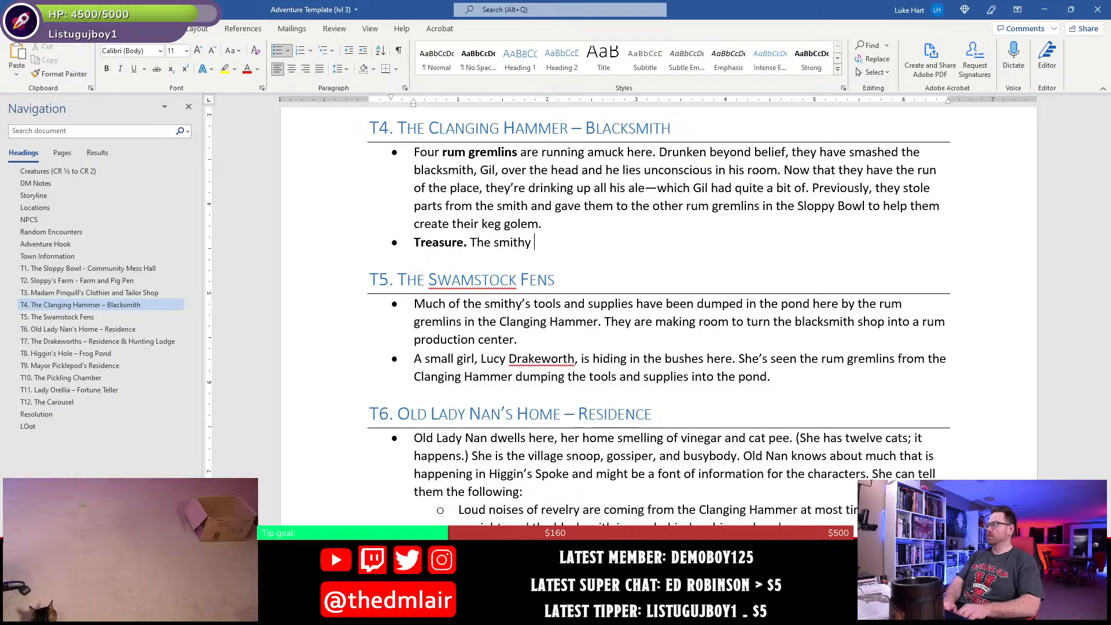
{"action": "type", "text": "has hidde"}
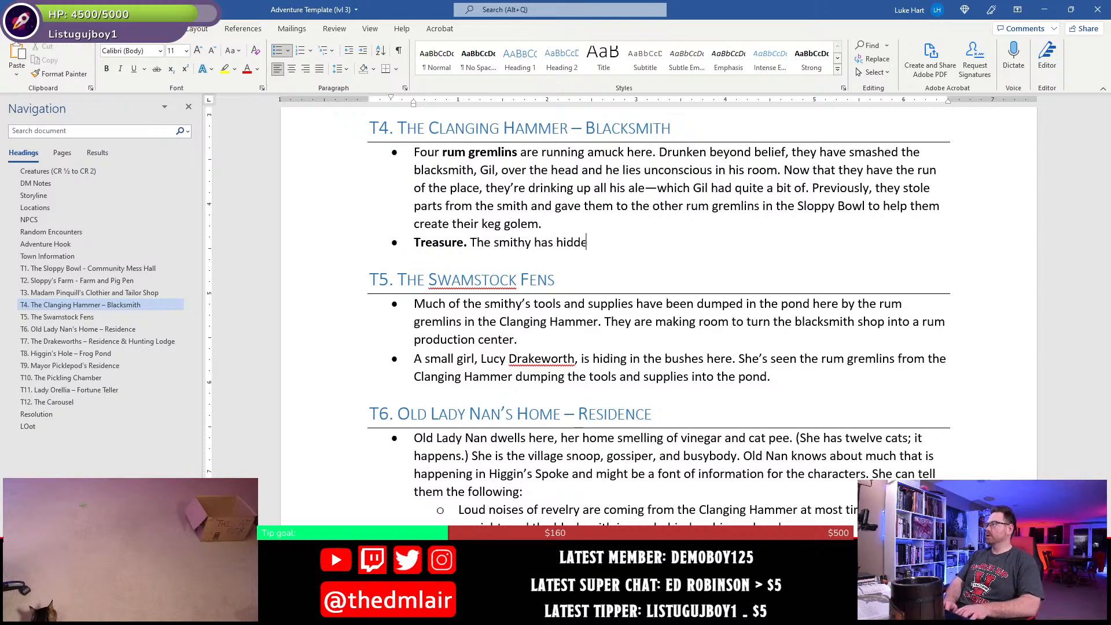
{"action": "type", "text": "n abou"}
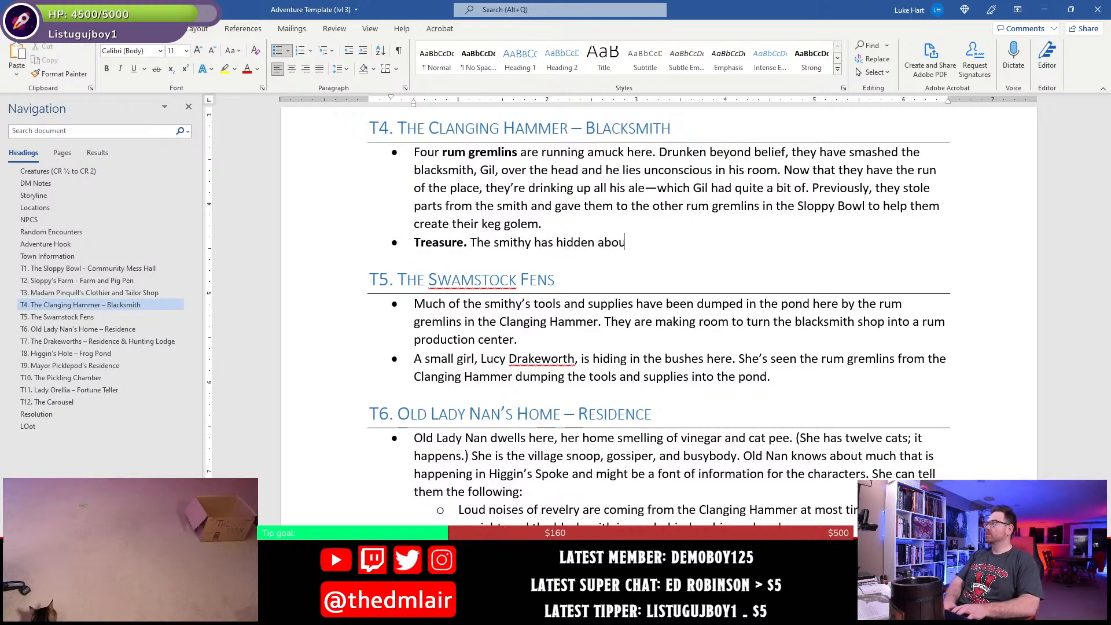
{"action": "type", "text": "t"}
{"action": "key", "text": "ctrl+v"}
{"action": "type", "text": ".."}
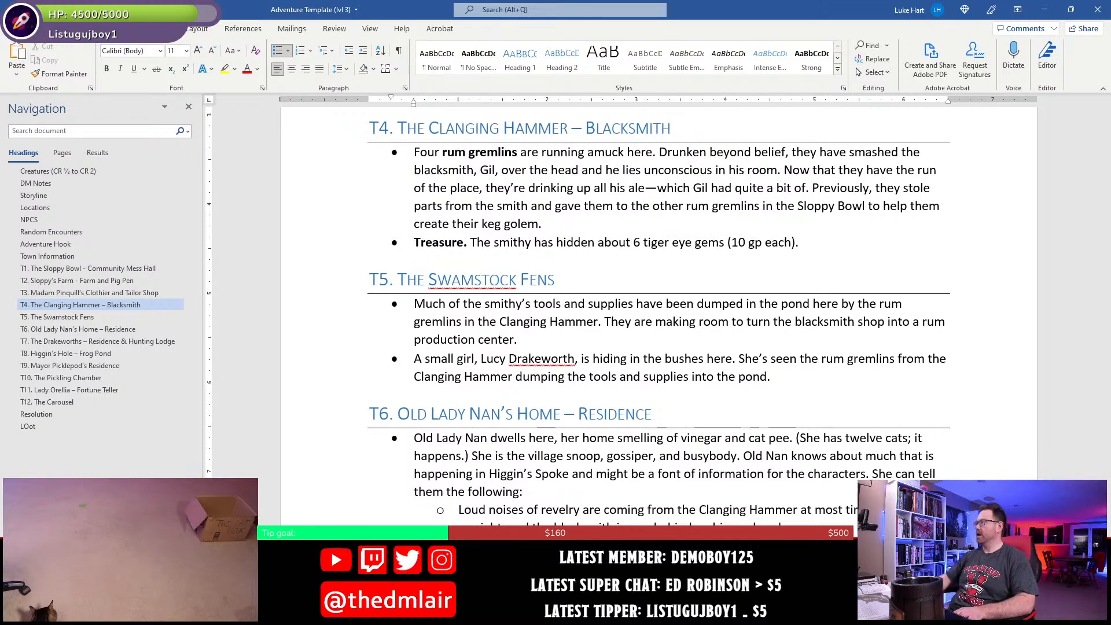
{"action": "left_click", "coordinate": [557, 242]}
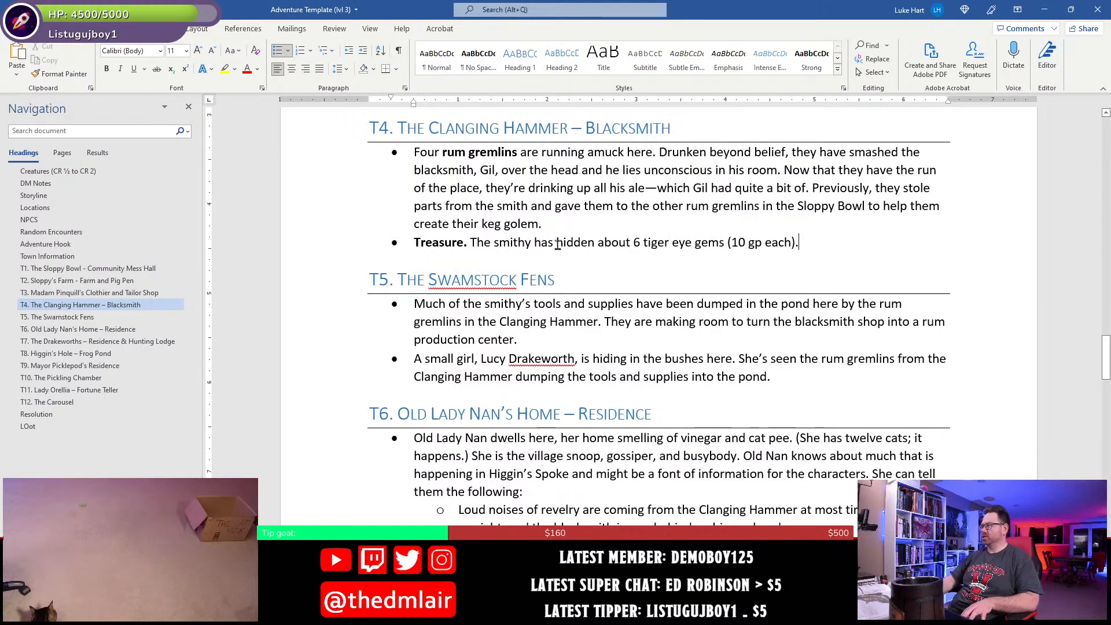
{"action": "key", "text": "ctrl+s"}
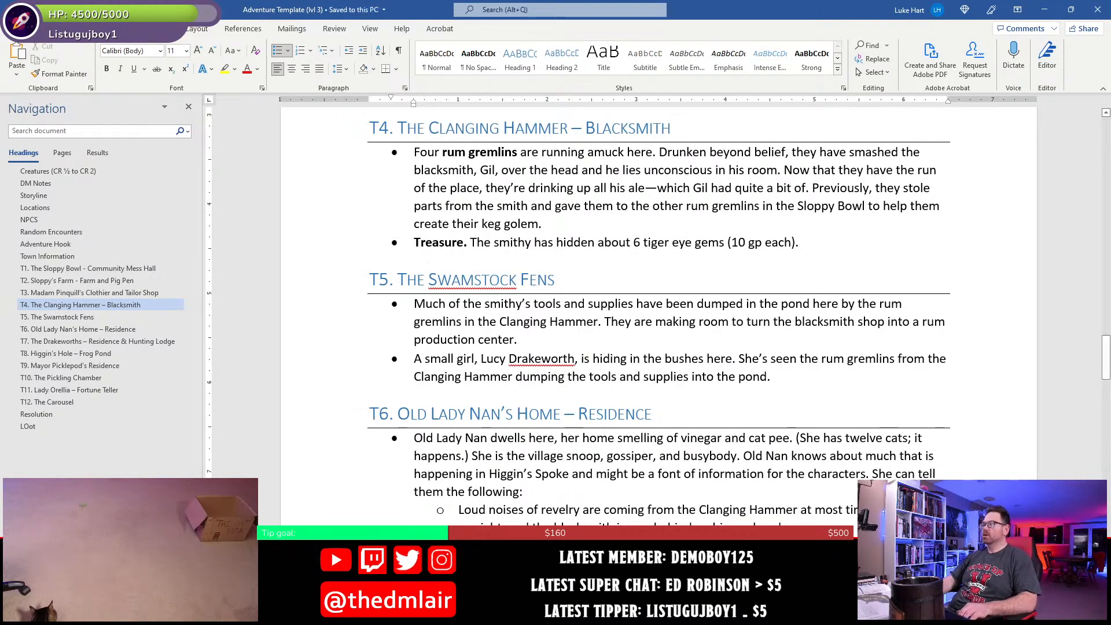
- Remove the blank line and leading comma before the spell scroll in the Loot section, and cut "spell scroll (charm person)"
{"action": "left_click", "coordinate": [33, 428]}
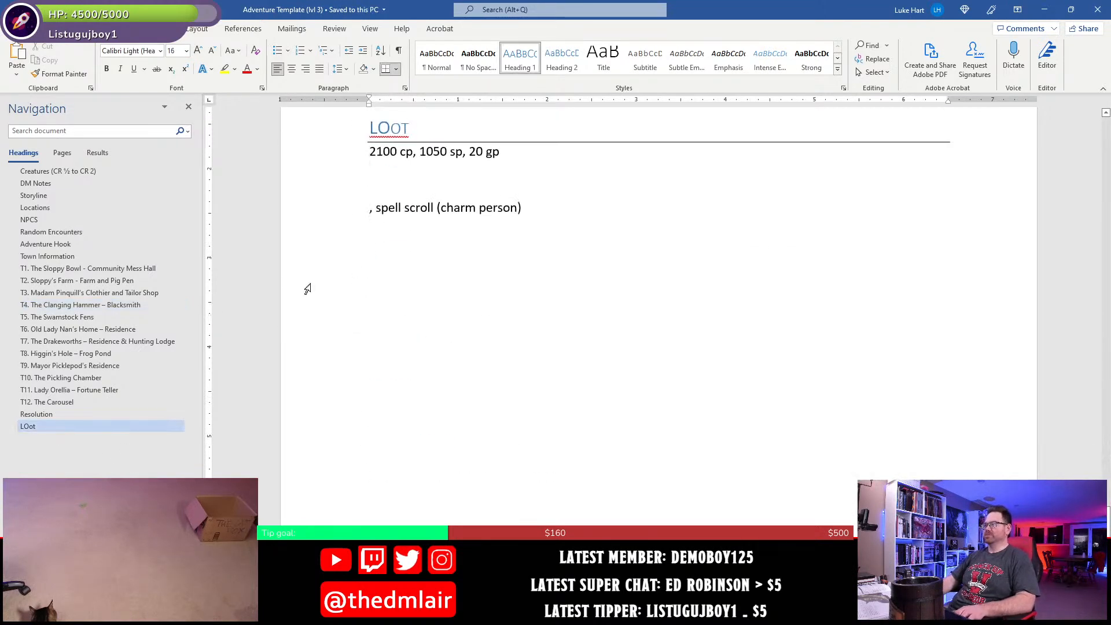
{"action": "scroll", "coordinate": [406, 272], "scroll_direction": "up", "scroll_amount": 2}
{"action": "left_click", "coordinate": [408, 272]}
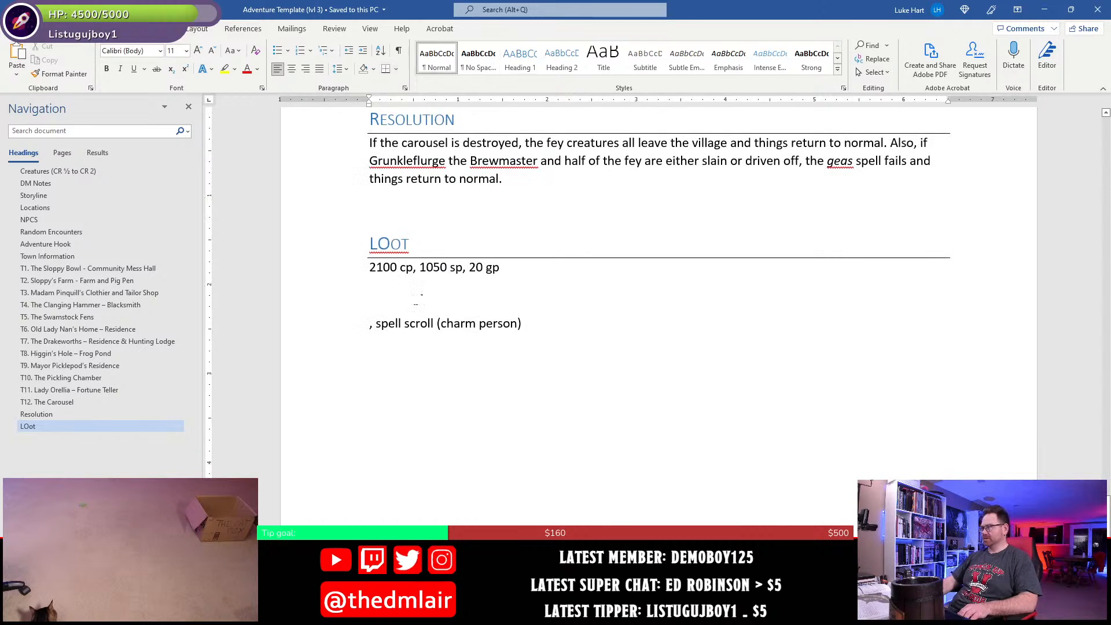
{"action": "left_click", "coordinate": [412, 296]}
{"action": "key", "text": "Delete"}
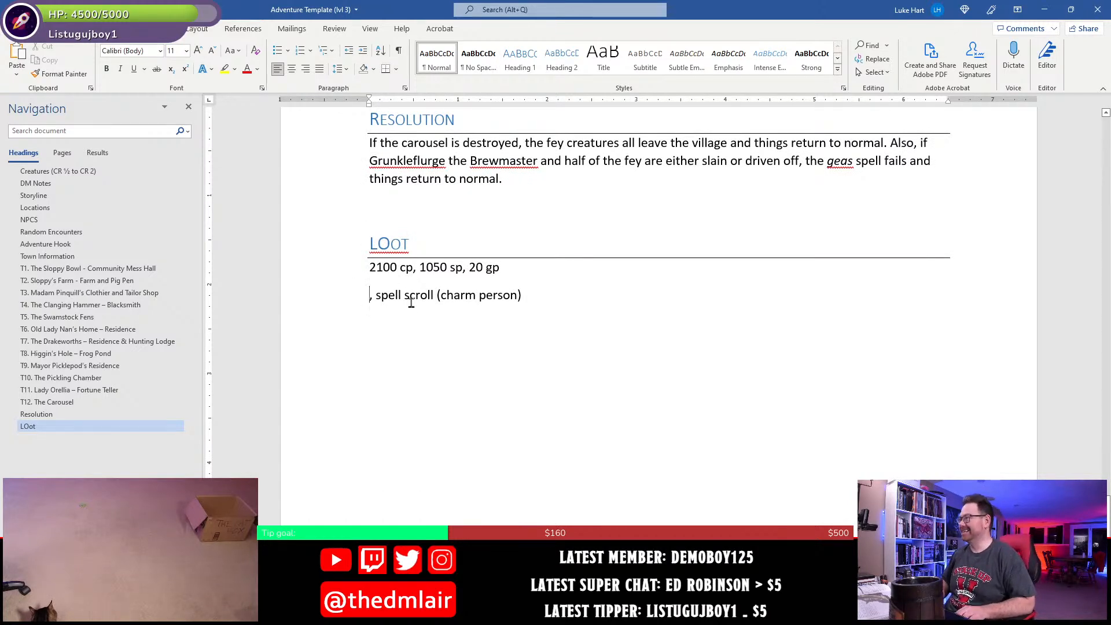
{"action": "key", "text": "Delete"}
{"action": "key", "text": "Delete"}
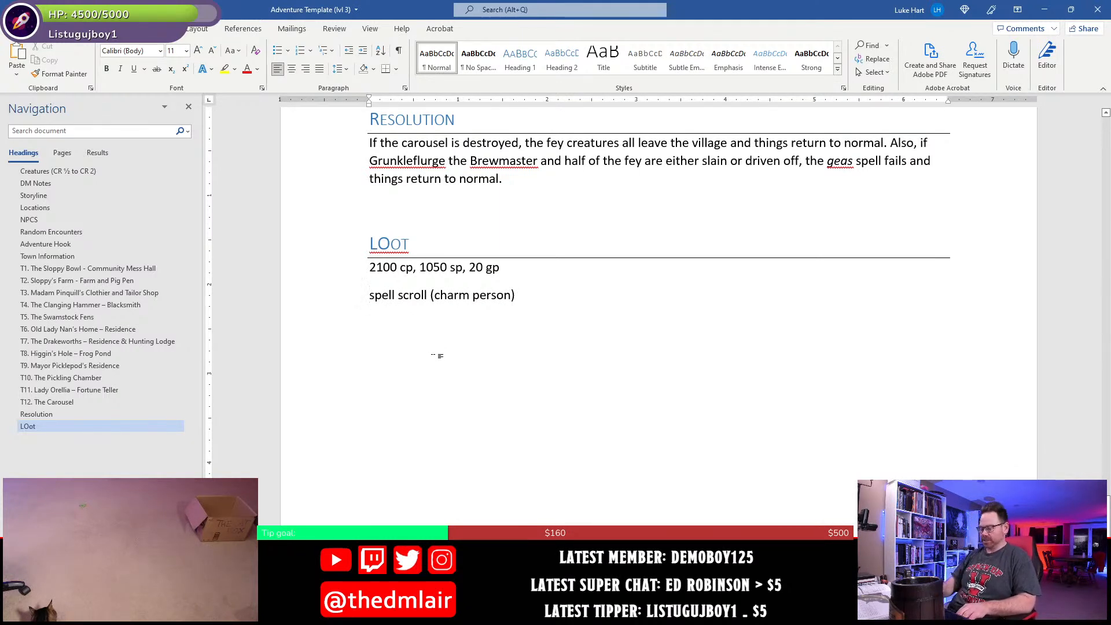
{"action": "key", "text": "shift+End"}
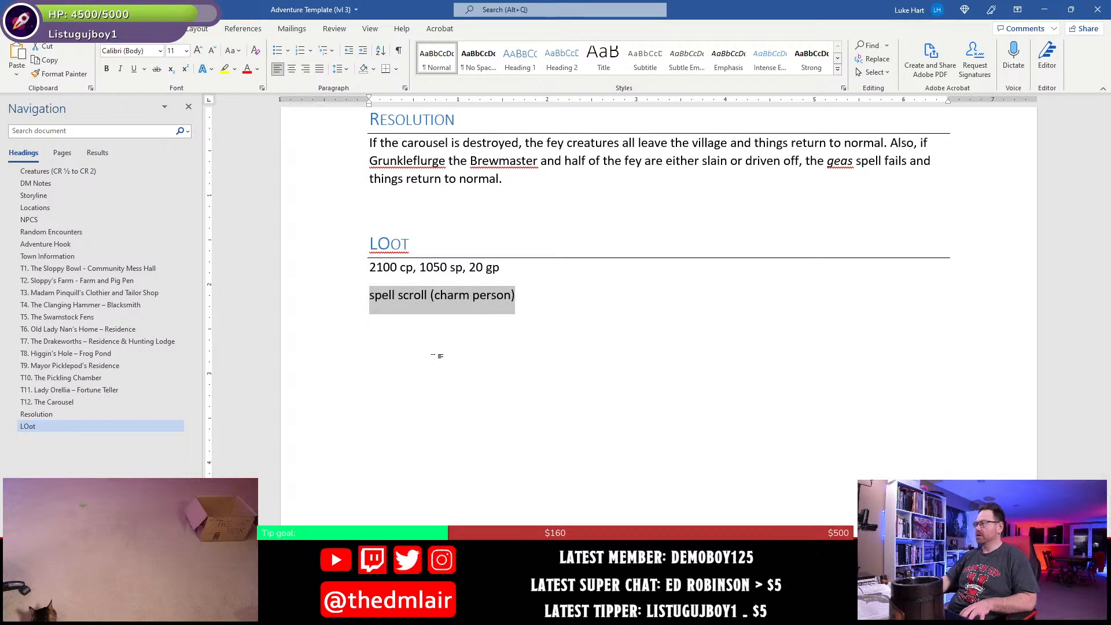
{"action": "key", "text": "Delete"}
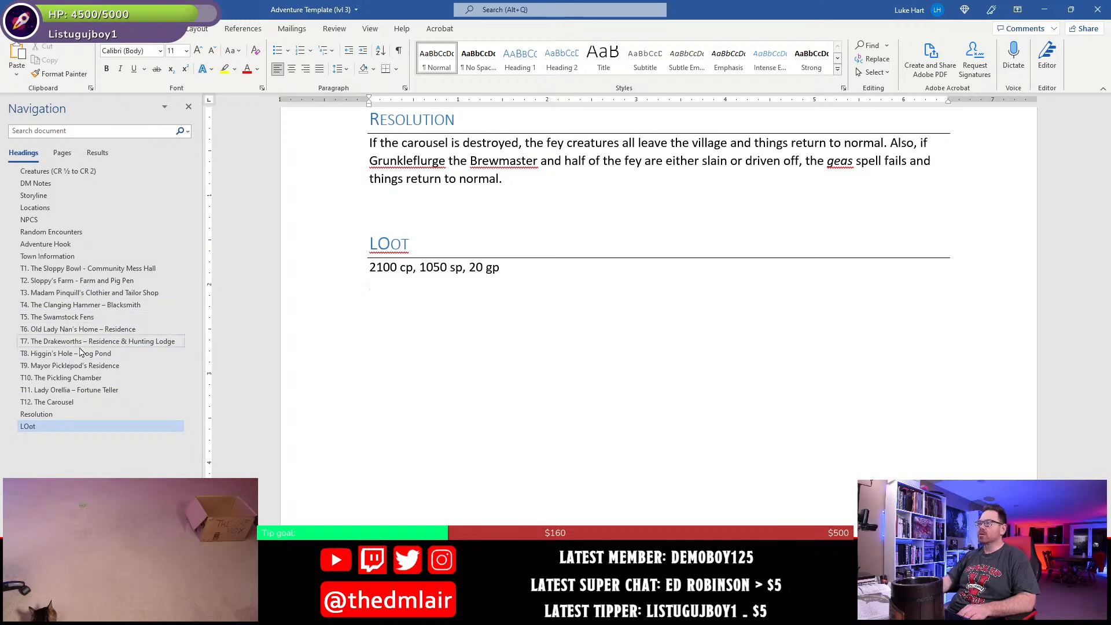
- Add a new bullet with the bold lead-in "Treasure." at the end of the T11 Fortune Teller section
{"action": "left_click", "coordinate": [67, 393]}
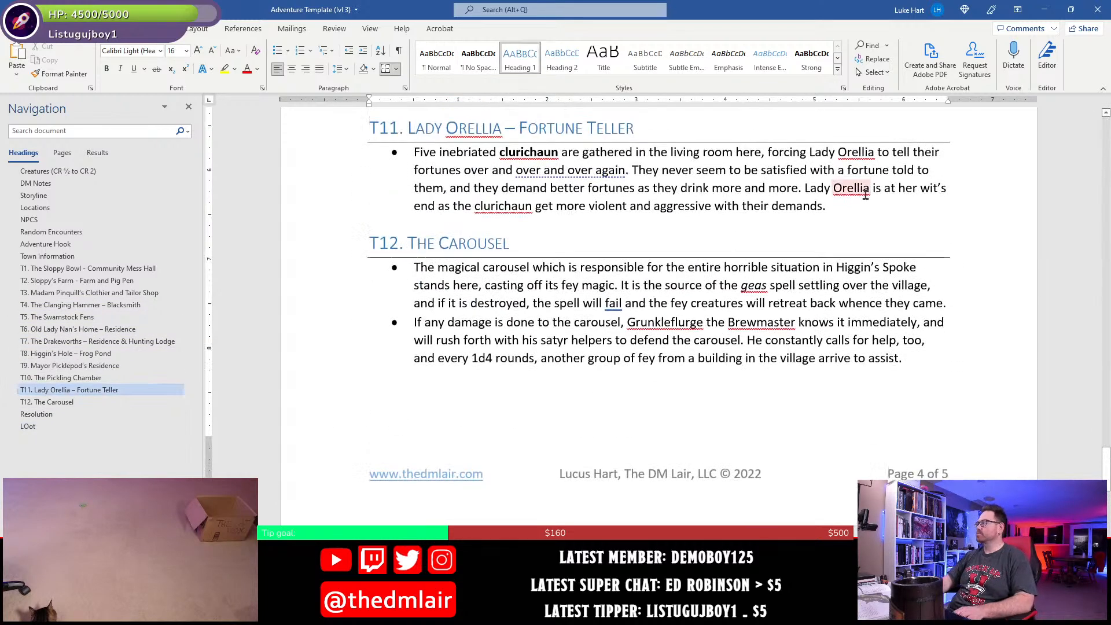
{"action": "left_click", "coordinate": [862, 205]}
{"action": "key", "text": "Return"}
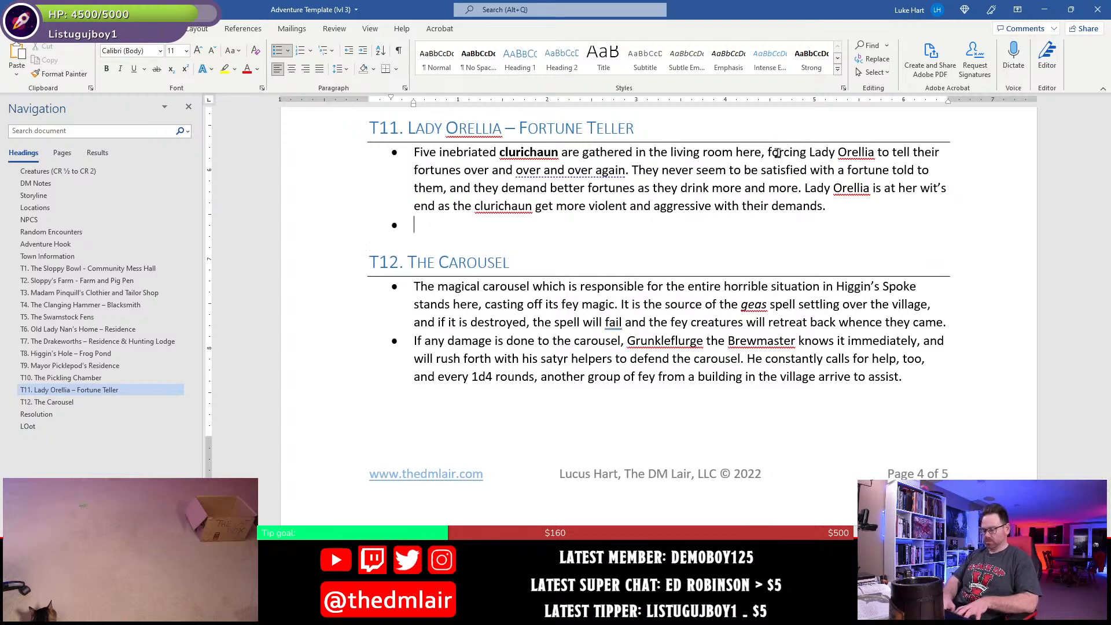
{"action": "key", "text": "ctrl+b"}
{"action": "type", "text": "Treasure"}
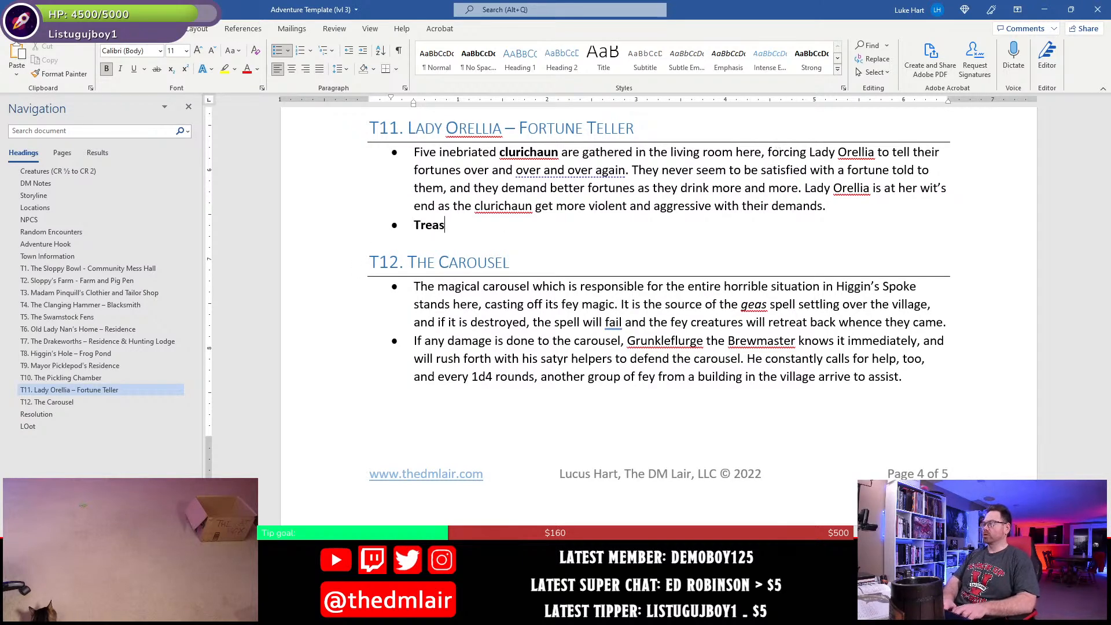
{"action": "key", "text": "BackSpace"}
{"action": "type", "text": "e."}
{"action": "key", "text": "ctrl+b"}
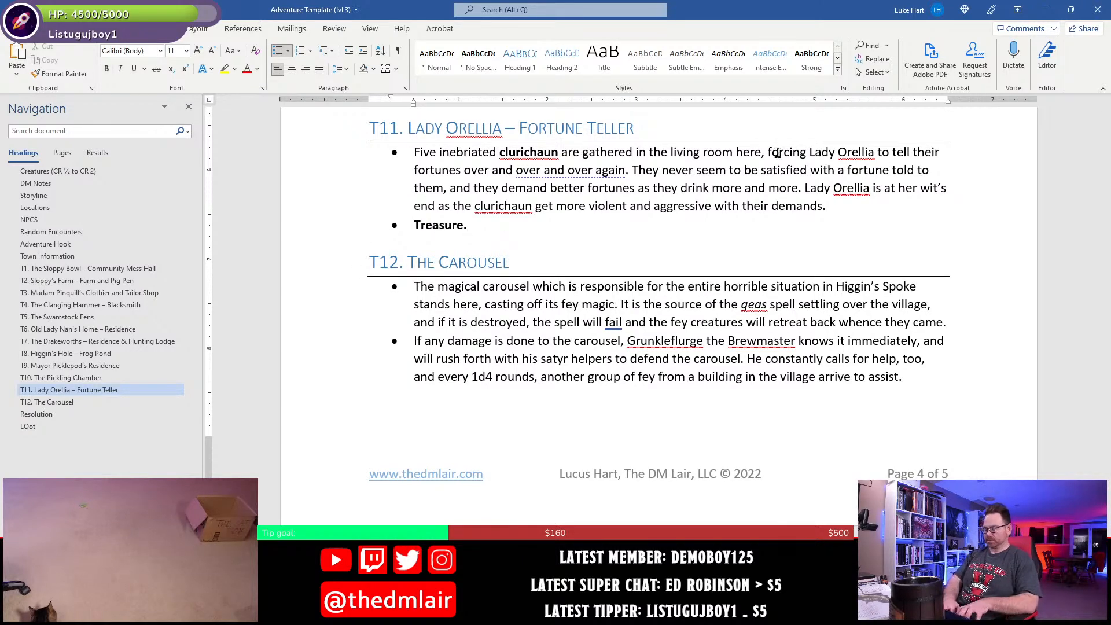
- Complete the T11 treasure bullet as "A spell scroll (charm person) is on the desk in Lady Orellia's room." using the cut text, and save
{"action": "type", "text": "A"}
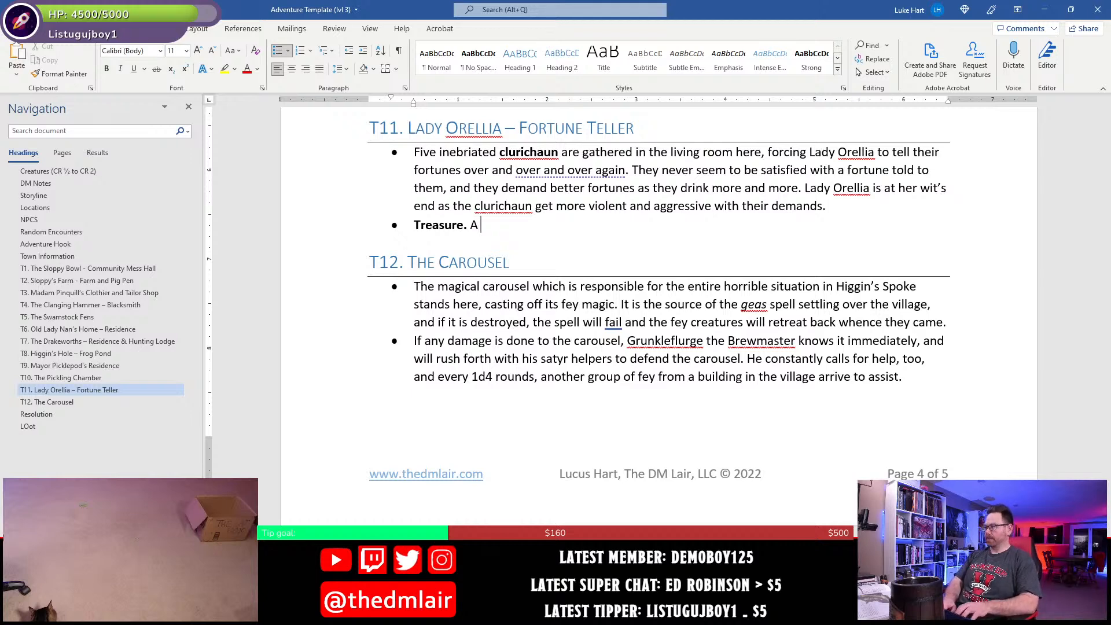
{"action": "key", "text": "ctrl+v"}
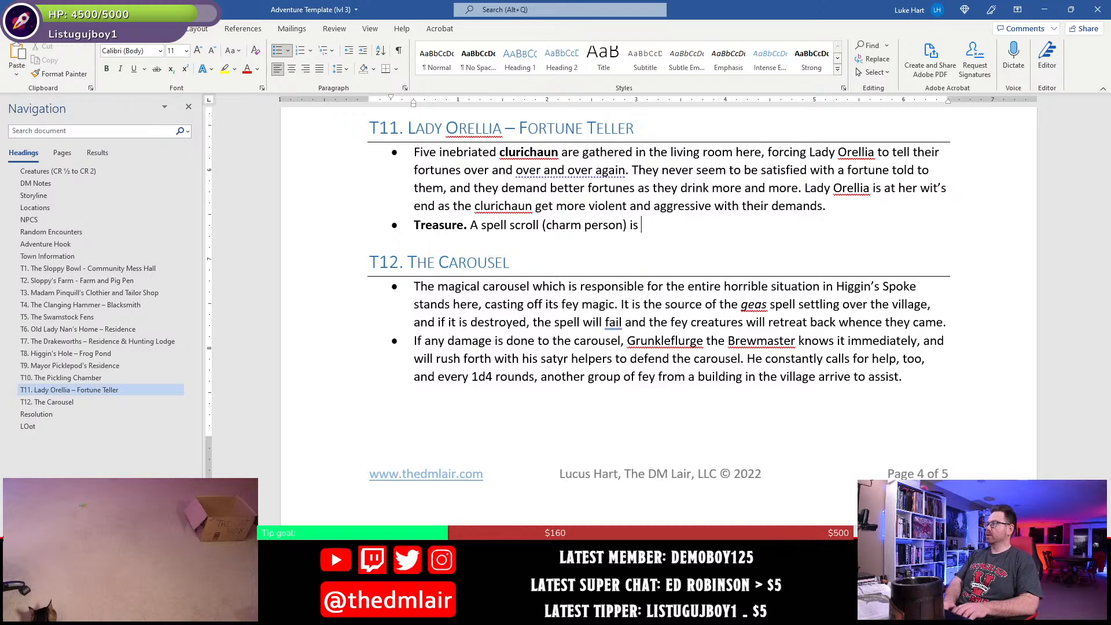
{"action": "type", "text": "is on th"}
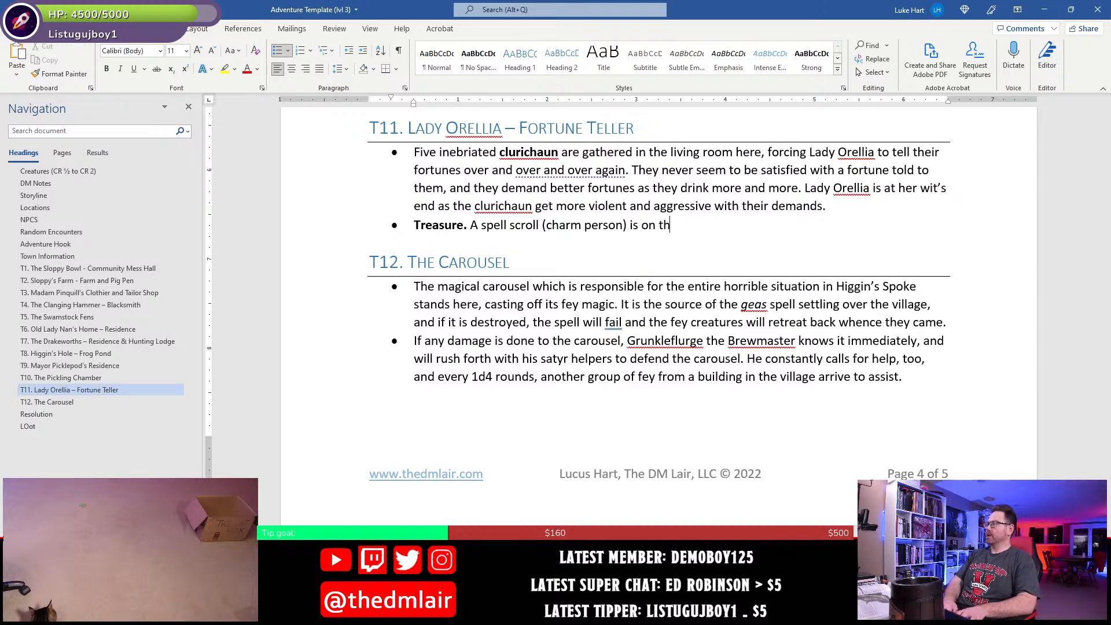
{"action": "type", "text": "e desk "}
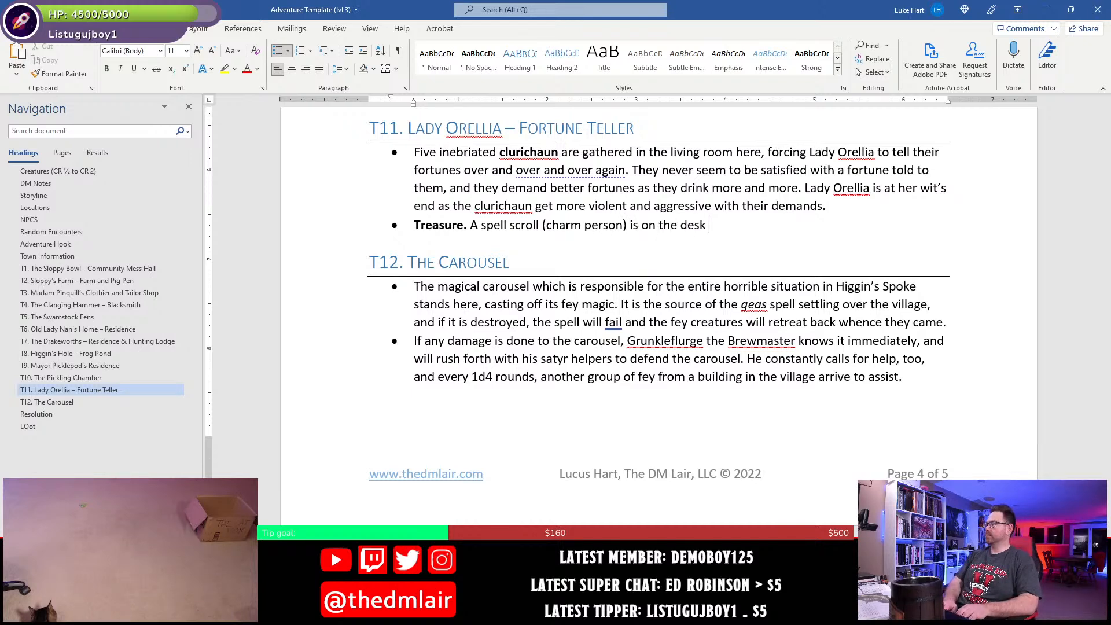
{"action": "type", "text": "in Lady Or"}
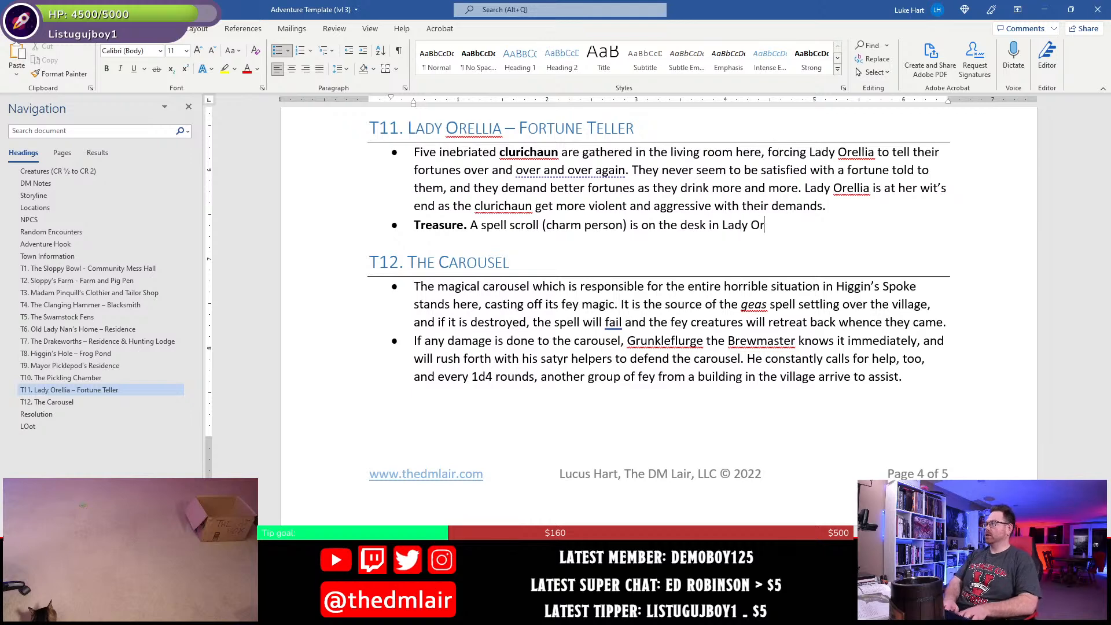
{"action": "type", "text": "ellia's room."}
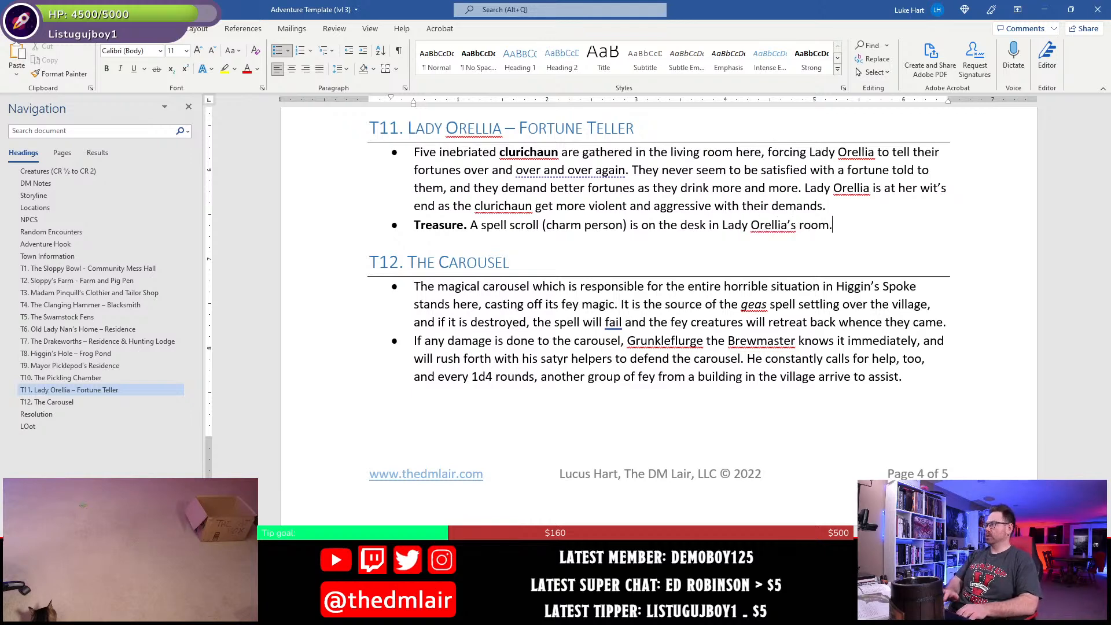
{"action": "key", "text": "ctrl+s"}
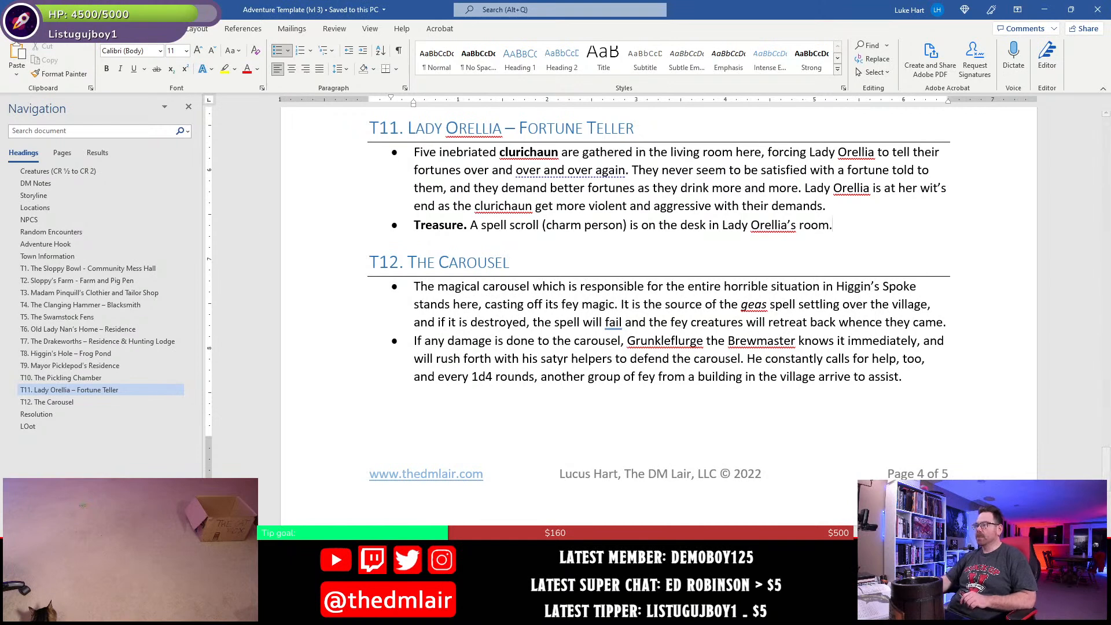
- Add an empty line below the coin list in the Loot section and change the copper amount to 1600 cp
{"action": "left_click", "coordinate": [27, 426]}
{"action": "scroll", "coordinate": [457, 362], "scroll_direction": "up", "scroll_amount": 2}
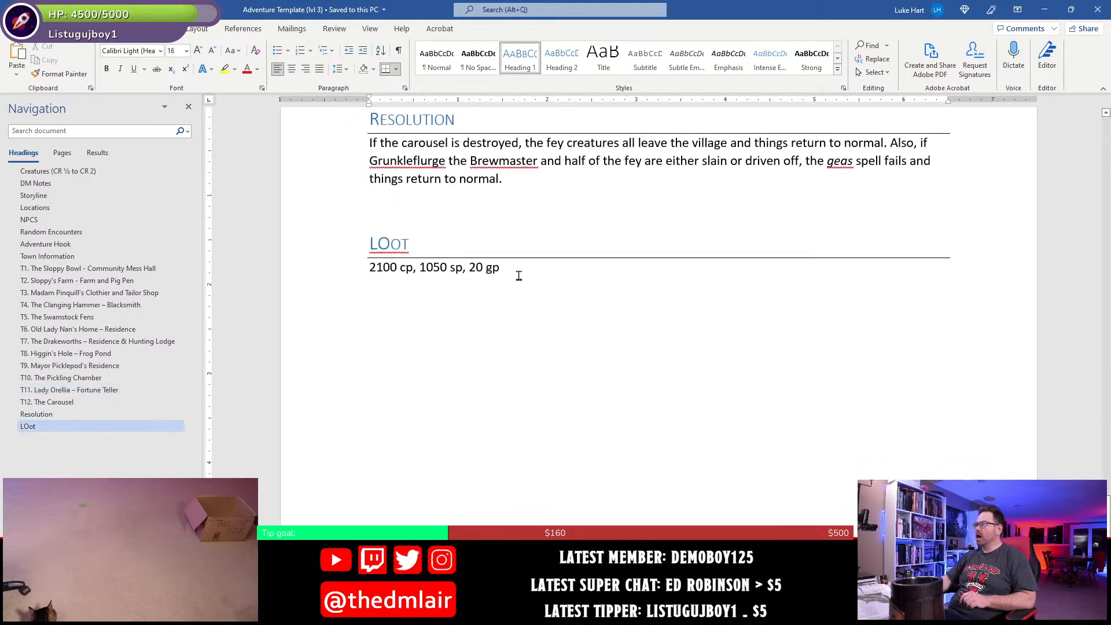
{"action": "left_click", "coordinate": [517, 270]}
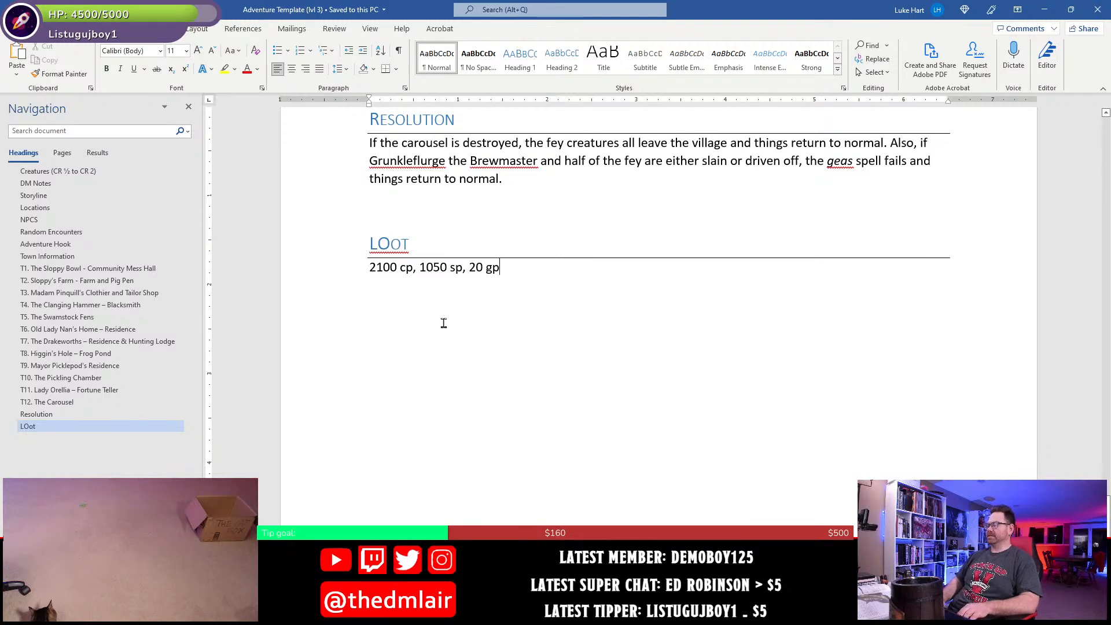
{"action": "key", "text": "Return"}
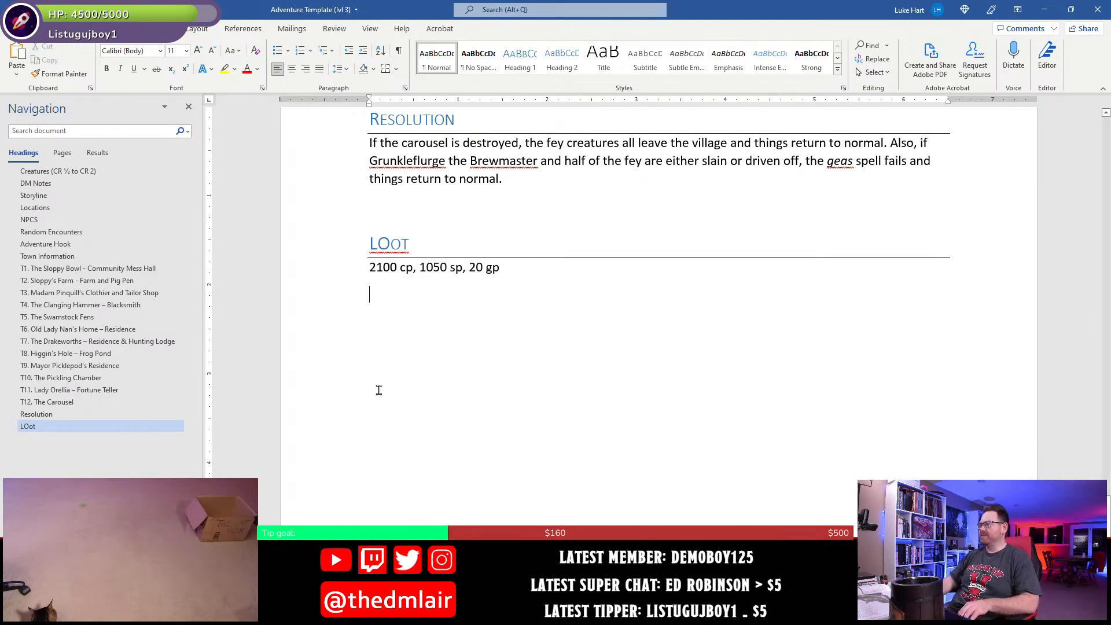
{"action": "left_click", "coordinate": [383, 267]}
{"action": "key", "text": "BackSpace"}
{"action": "key", "text": "BackSpace"}
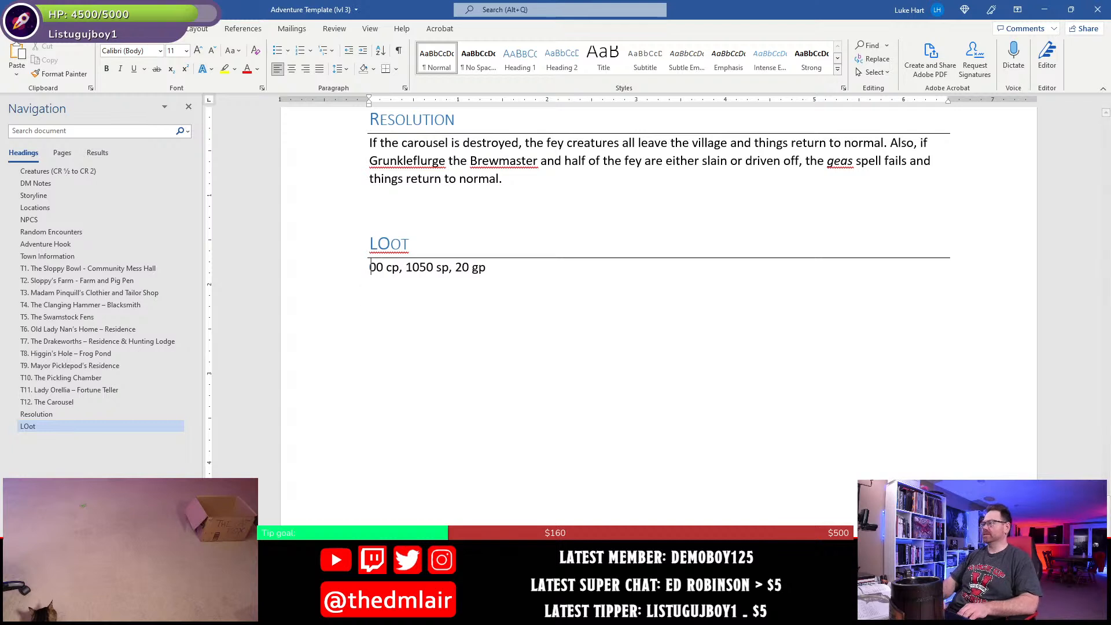
{"action": "type", "text": "16"}
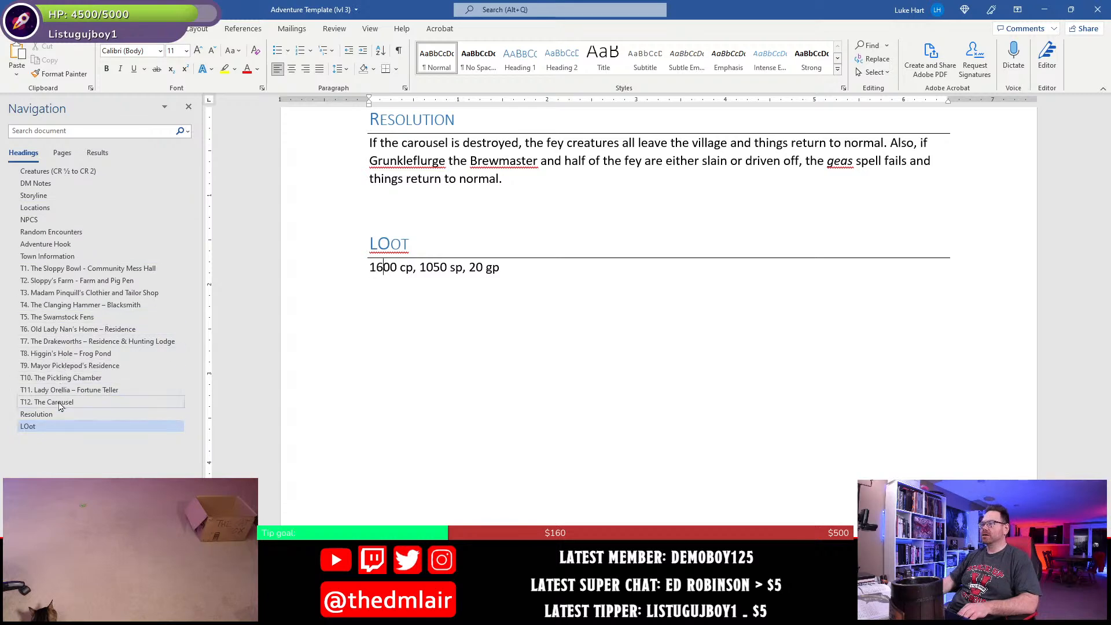
- Add a new bullet with the bold lead-in "Treasure." at the end of the T8 Frog Pond section
{"action": "left_click", "coordinate": [61, 354]}
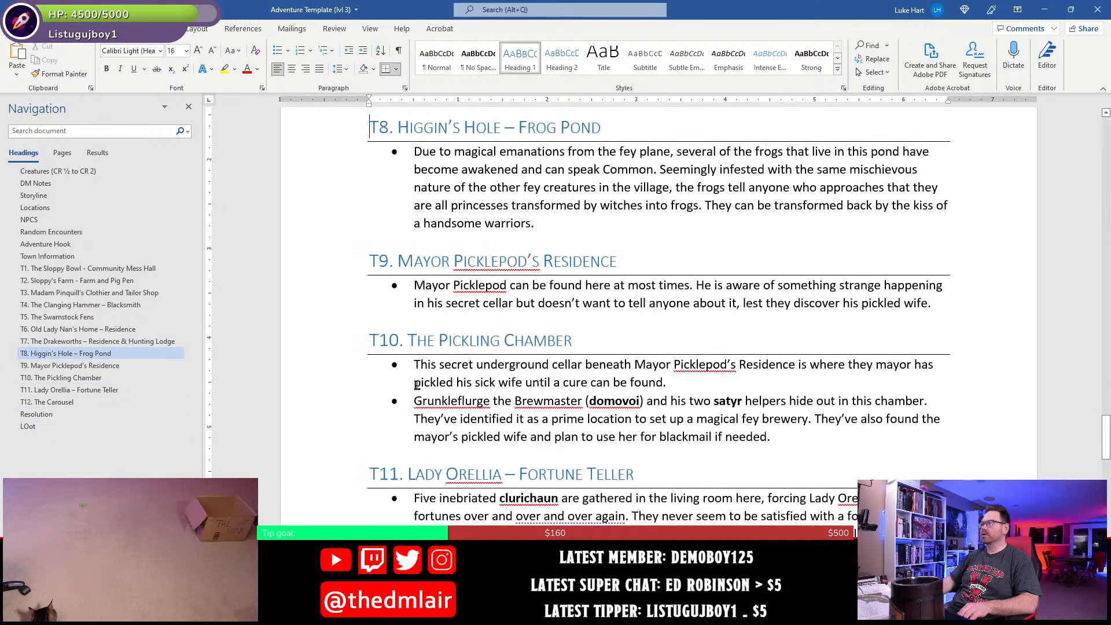
{"action": "left_click", "coordinate": [541, 225]}
{"action": "key", "text": "Return"}
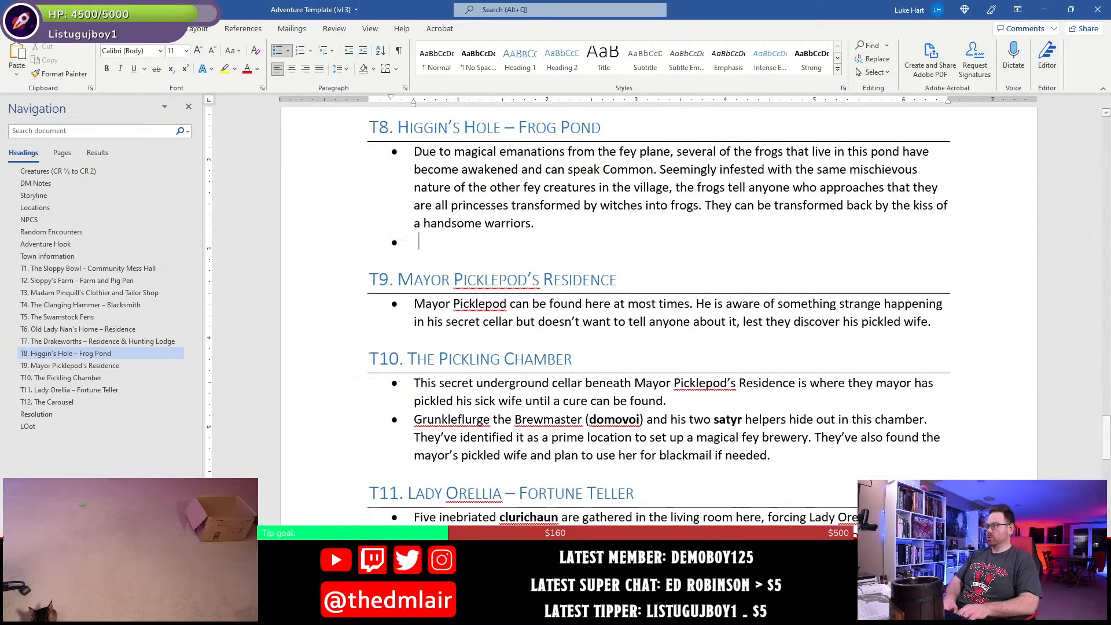
{"action": "key", "text": "ctrl+b"}
{"action": "type", "text": "Treasur"}
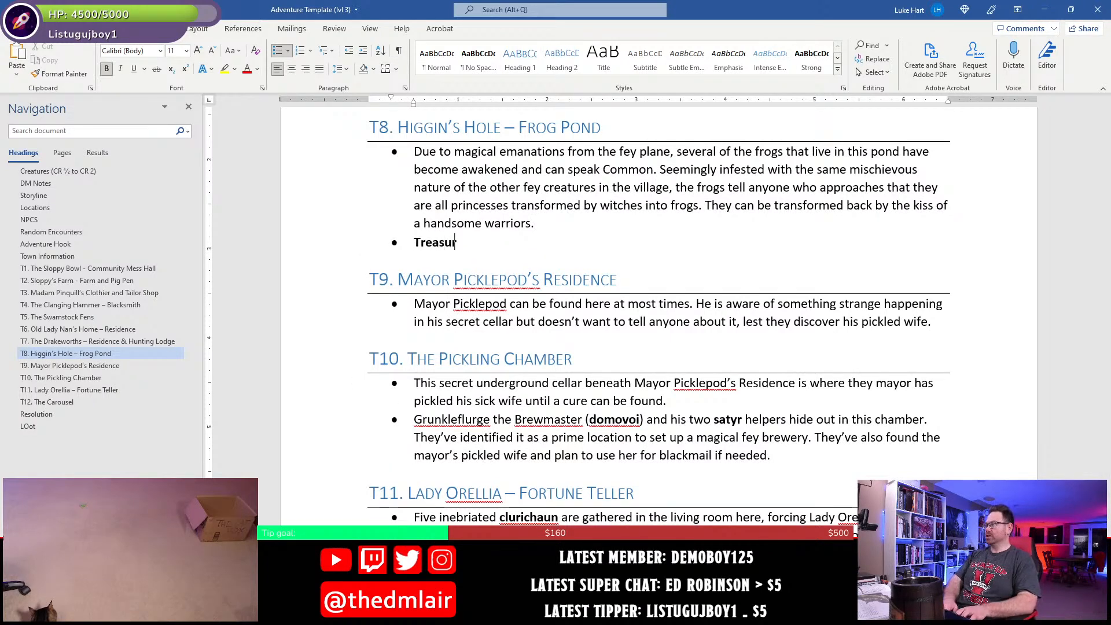
{"action": "type", "text": "e."}
{"action": "key", "text": "ctrl+b"}
- Complete the T8 treasure bullet with "About 500 cp is scattered at the bottom of the pond as villagers use it as a wishing well of sorts."
{"action": "type", "text": "About "}
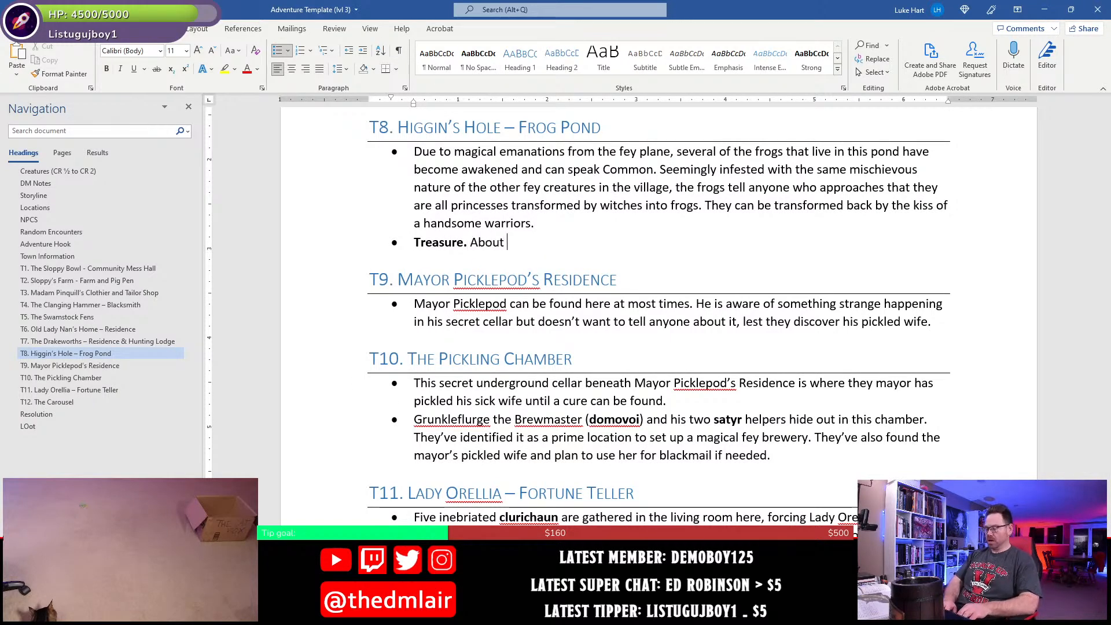
{"action": "type", "text": "500 copp"}
{"action": "key", "text": "BackSpace"}
{"action": "key", "text": "BackSpace"}
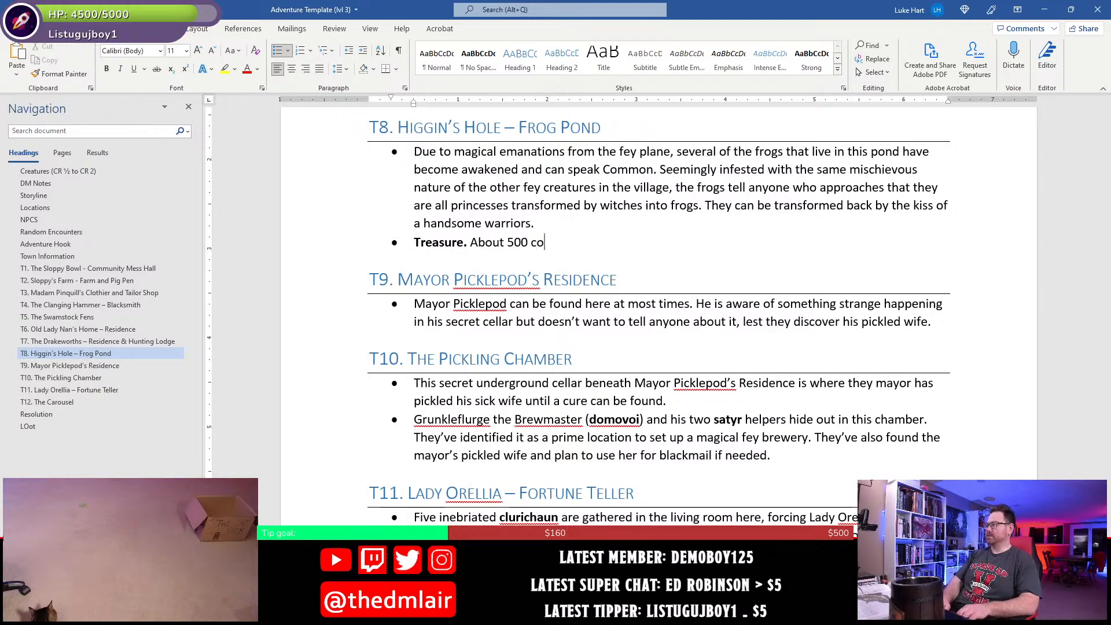
{"action": "key", "text": "BackSpace"}
{"action": "type", "text": "p is scatt"}
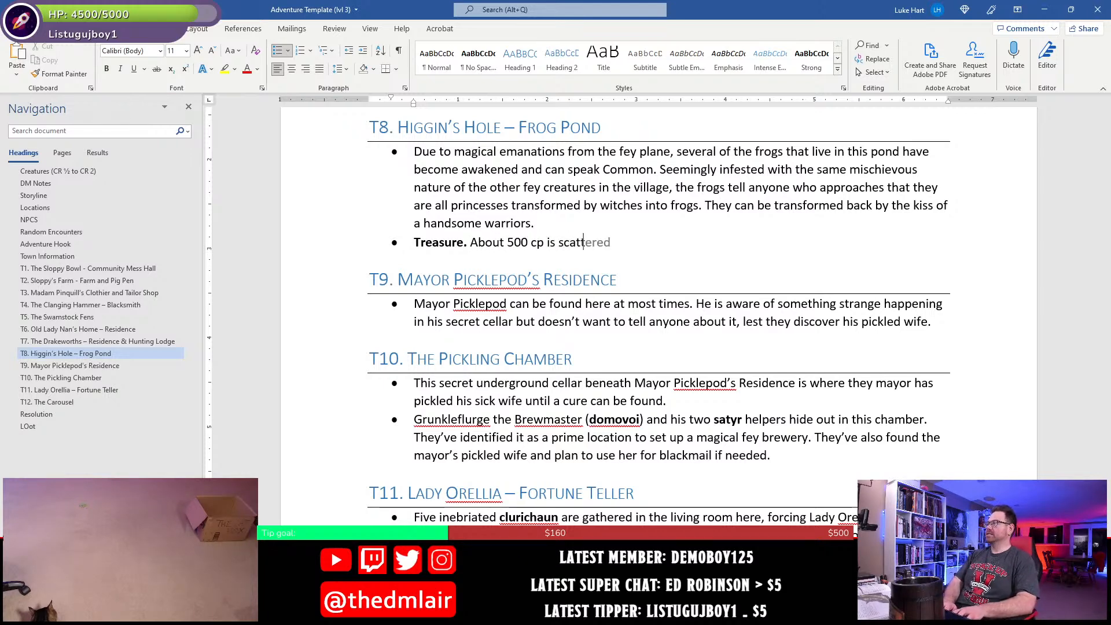
{"action": "type", "text": "ered at the bottom"}
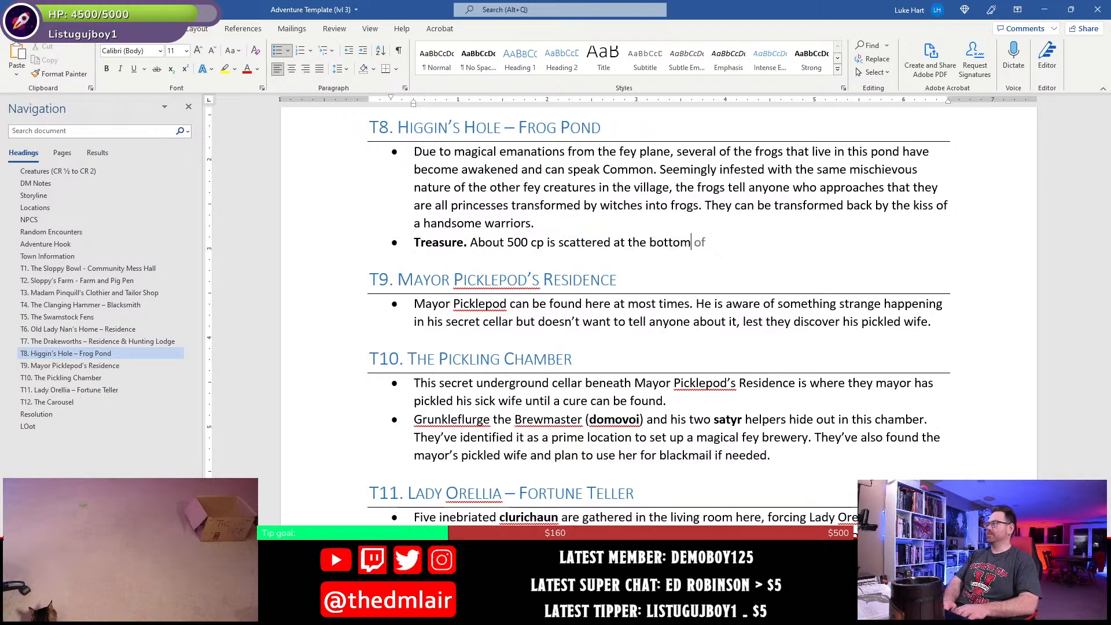
{"action": "type", "text": " of the pond"}
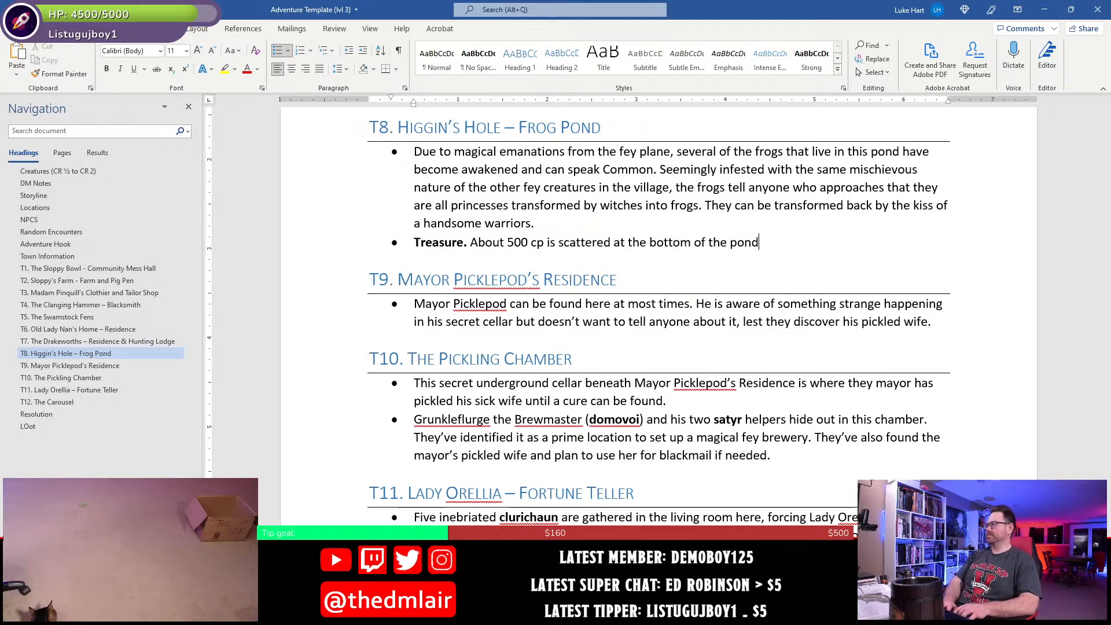
{"action": "type", "text": " as "}
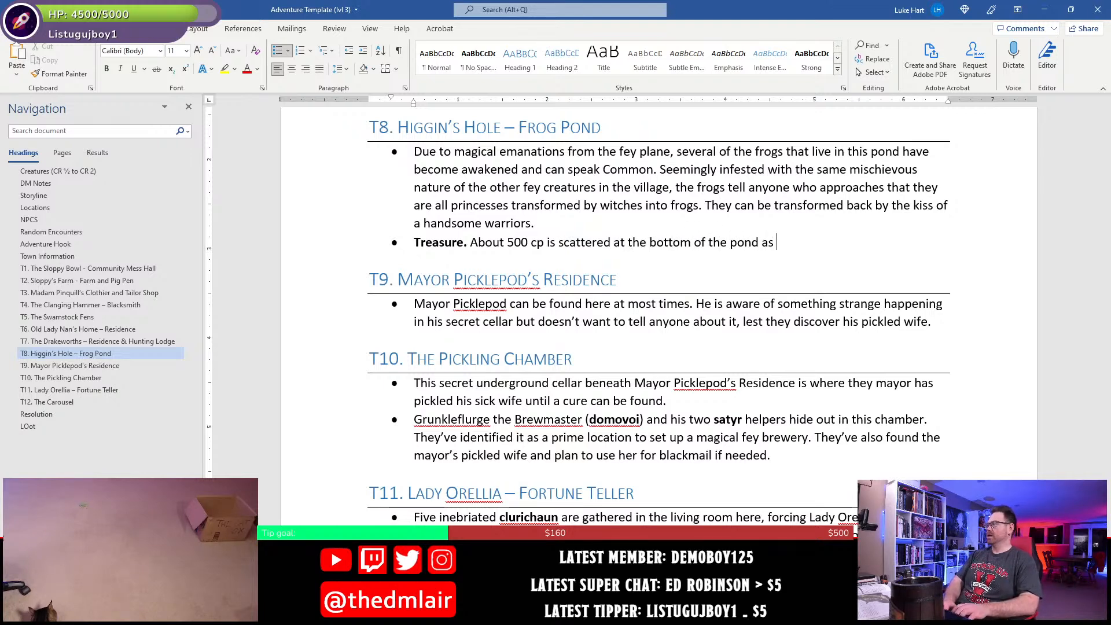
{"action": "type", "text": "villagers use "}
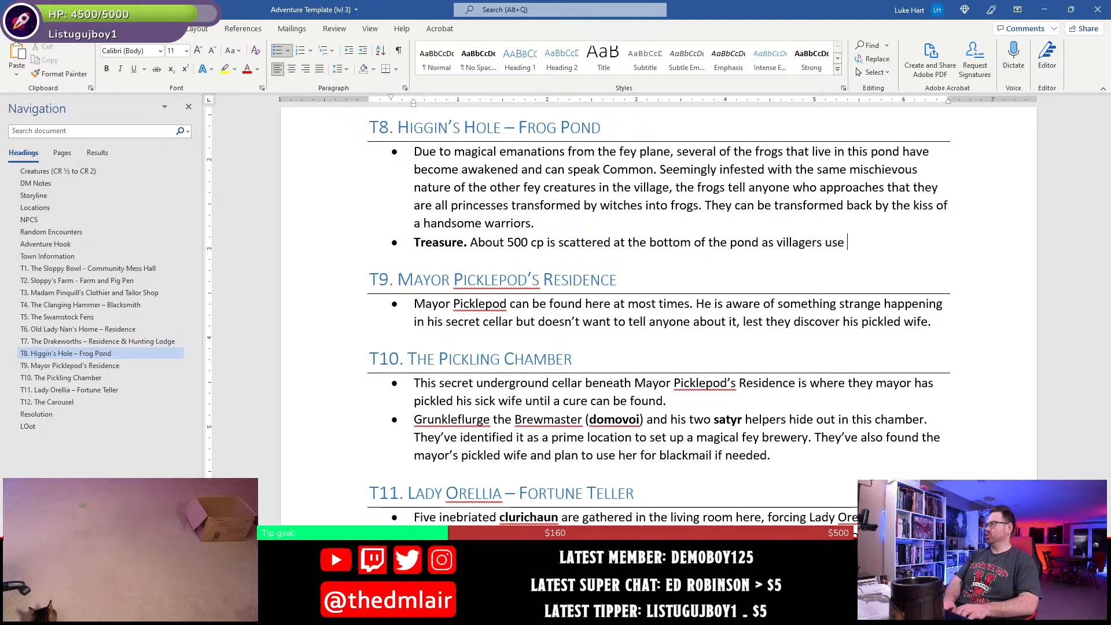
{"action": "type", "text": "it as a wishing "}
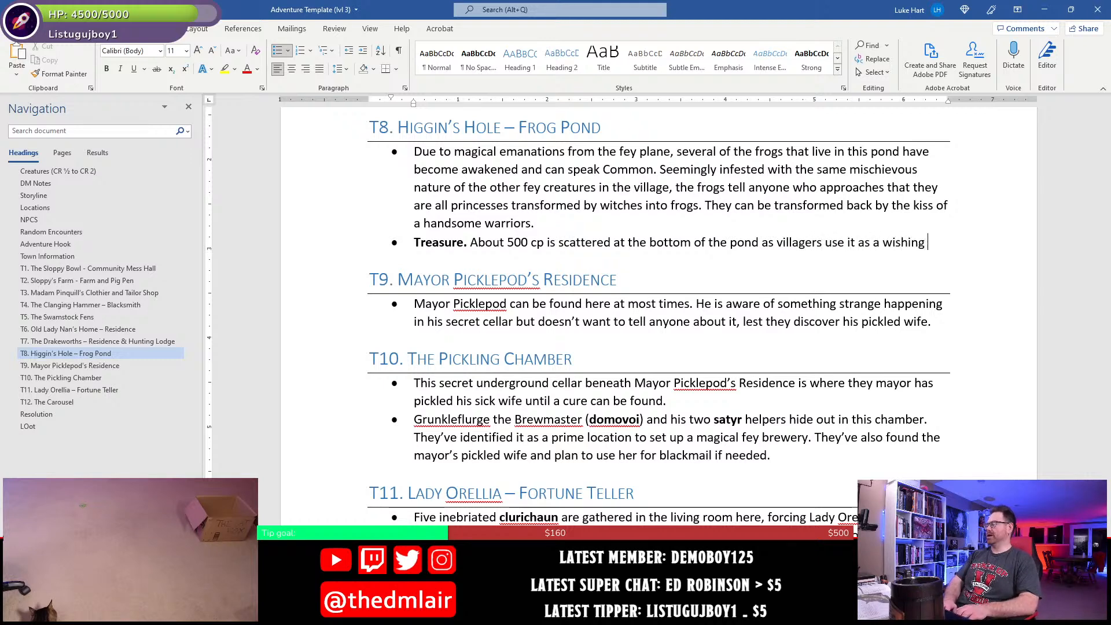
{"action": "type", "text": "well of s"}
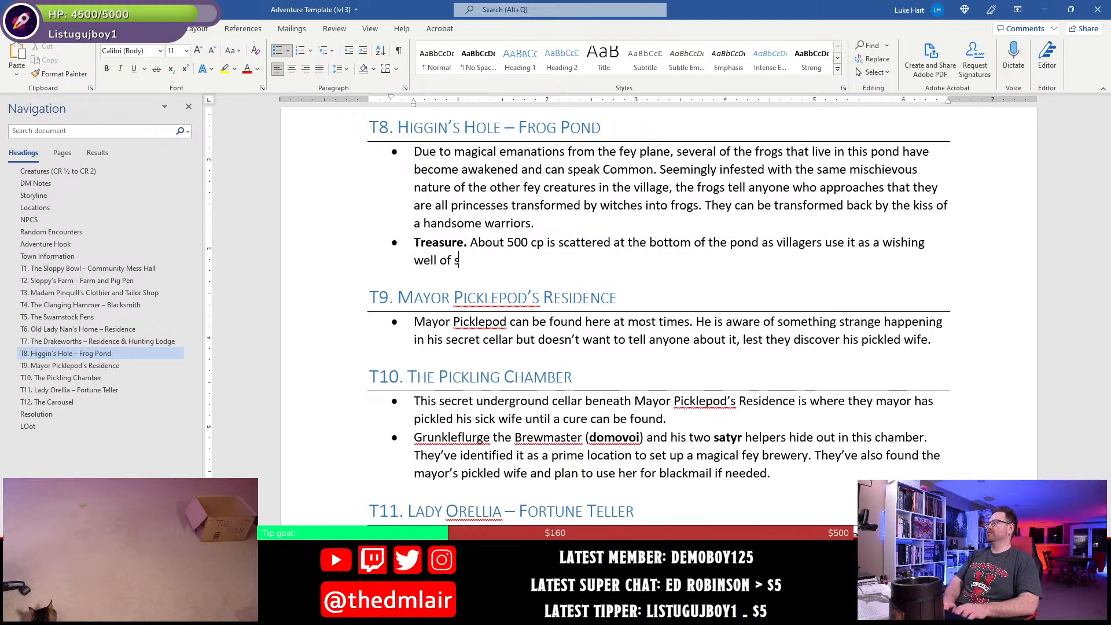
{"action": "type", "text": "orts."}
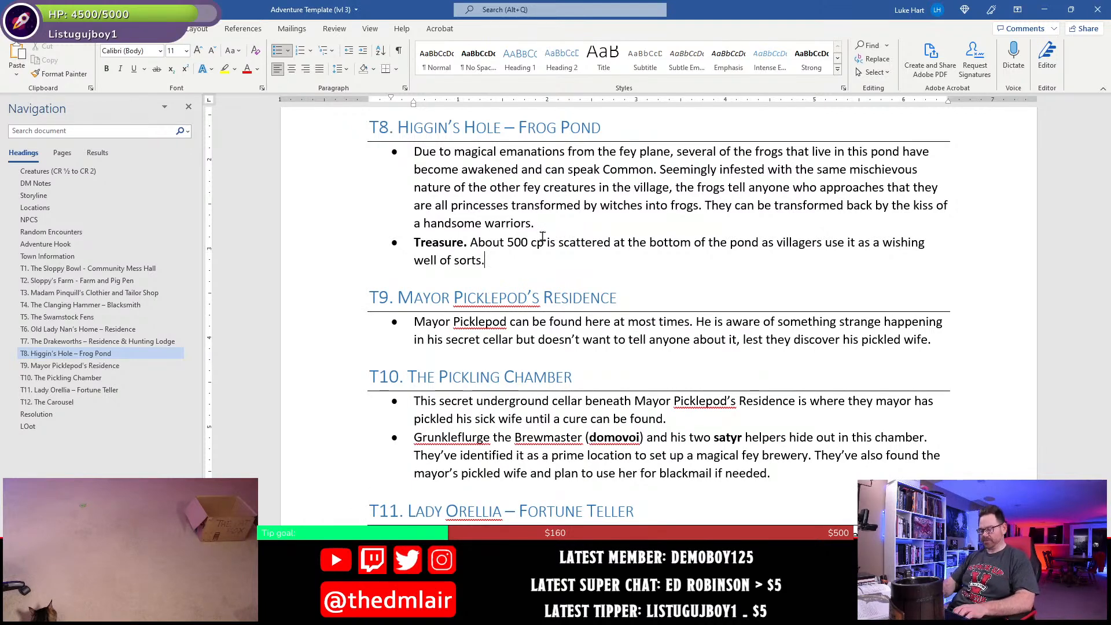
{"action": "key", "text": "ctrl+s"}
- Append the parenthetical remark "(It never works, though.)" to the T8 treasure bullet
{"action": "type", "text": "(i"}
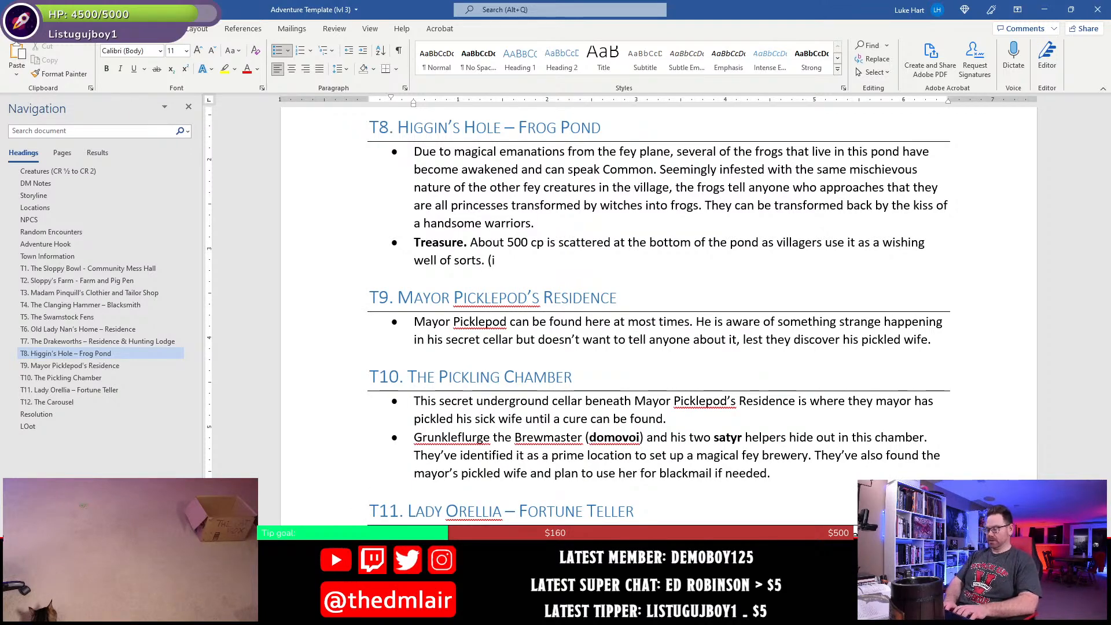
{"action": "type", "text": "t wa"}
{"action": "key", "text": "BackSpace"}
{"action": "key", "text": "BackSpace"}
{"action": "key", "text": "BackSpace"}
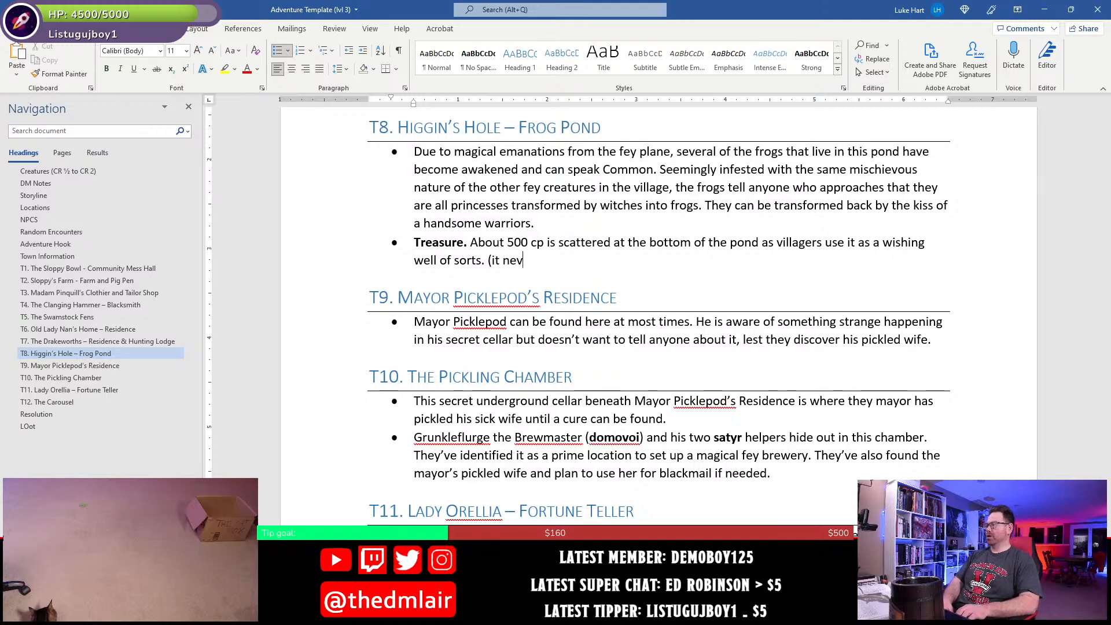
{"action": "key", "text": "BackSpace"}
{"action": "key", "text": "BackSpace"}
{"action": "type", "text": "It ne"}
{"action": "key", "text": "BackSpace"}
{"action": "key", "text": "BackSpace"}
{"action": "key", "text": "BackSpace"}
{"action": "key", "text": "BackSpace"}
{"action": "key", "text": "BackSpace"}
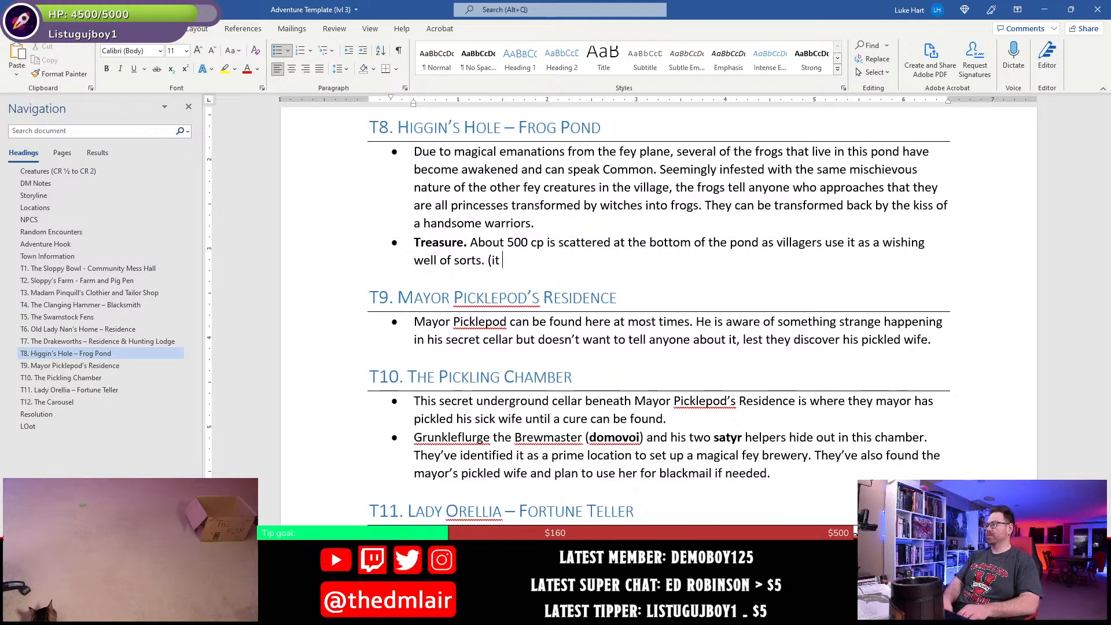
{"action": "type", "text": "It n"}
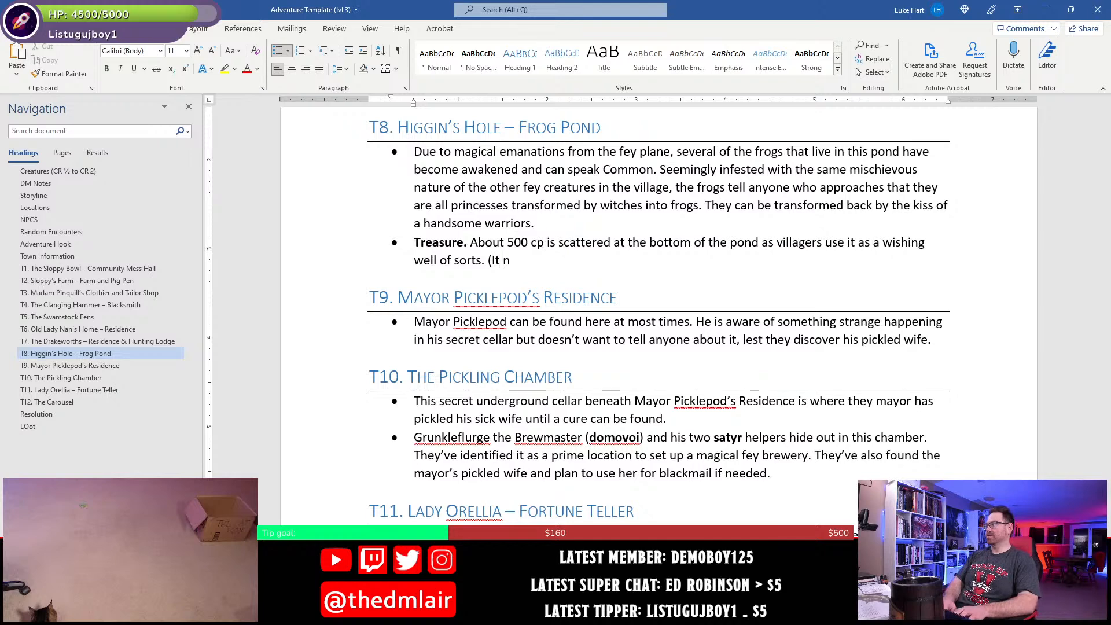
{"action": "type", "text": "ever works, though"}
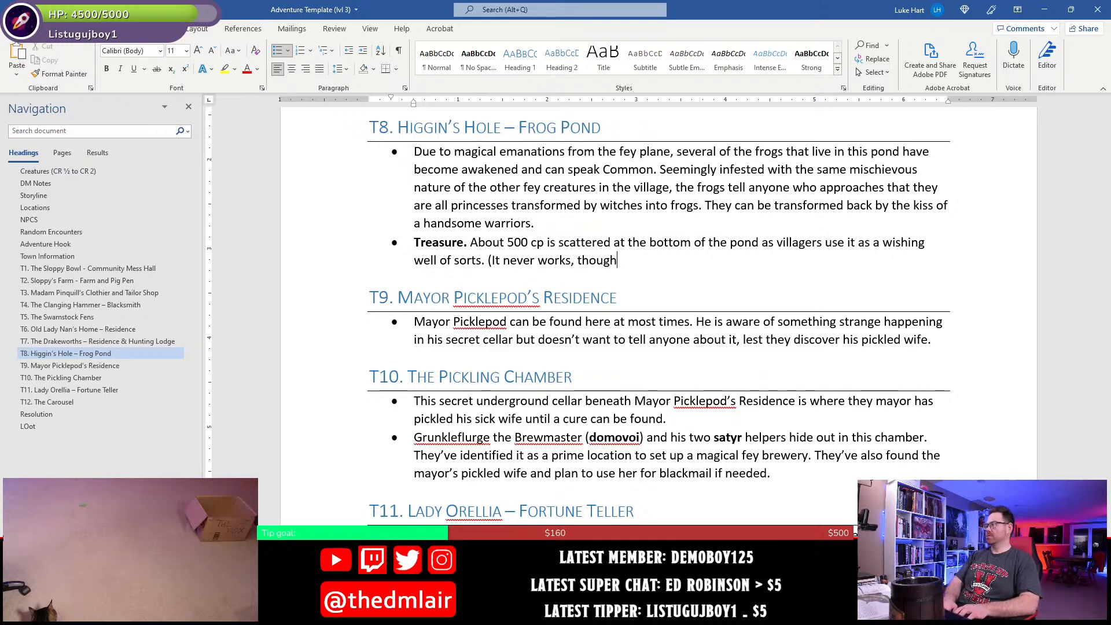
{"action": "type", "text": ".)"}
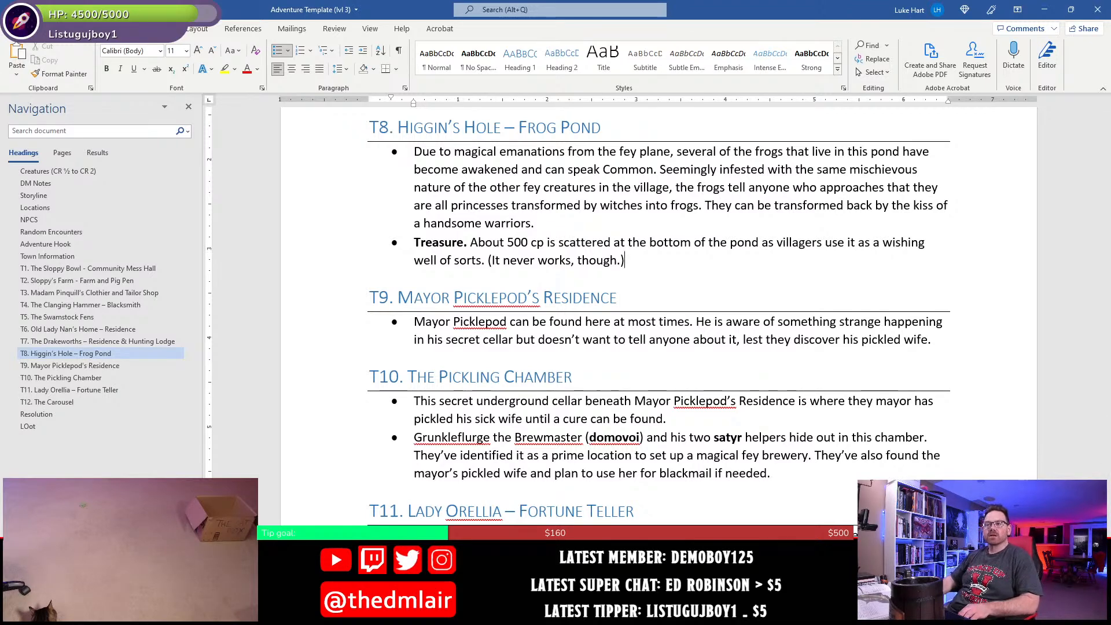
- Remove the 20 gp entry from the coin list in the Loot section
{"action": "left_click", "coordinate": [27, 426]}
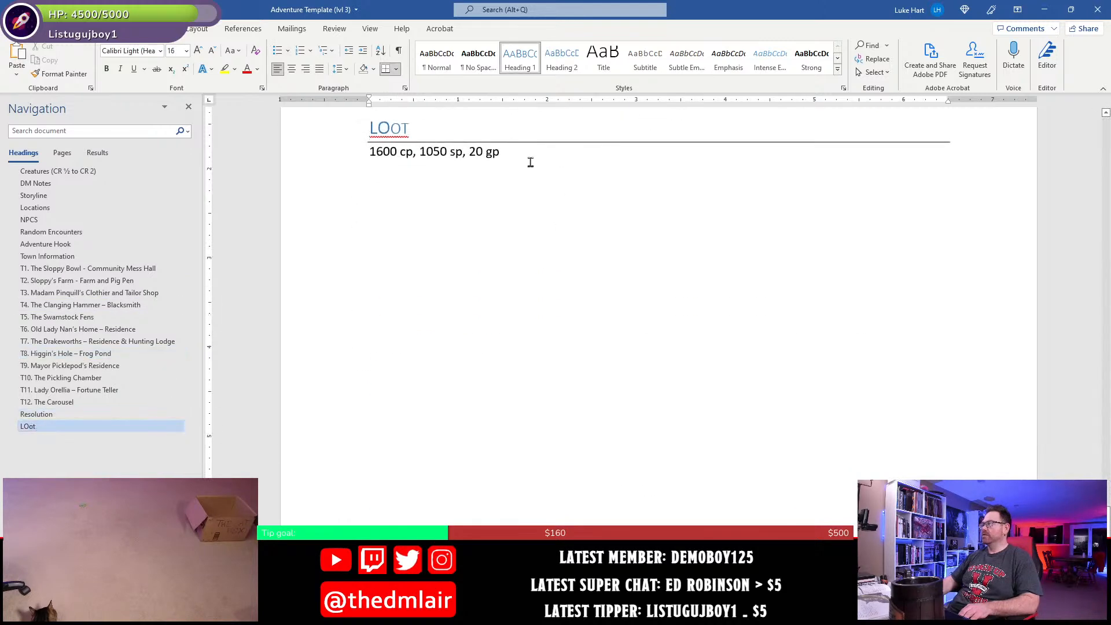
{"action": "left_click", "coordinate": [505, 174]}
{"action": "key", "text": "BackSpace"}
{"action": "key", "text": "BackSpace"}
{"action": "key", "text": "BackSpace"}
{"action": "key", "text": "BackSpace"}
{"action": "key", "text": "BackSpace"}
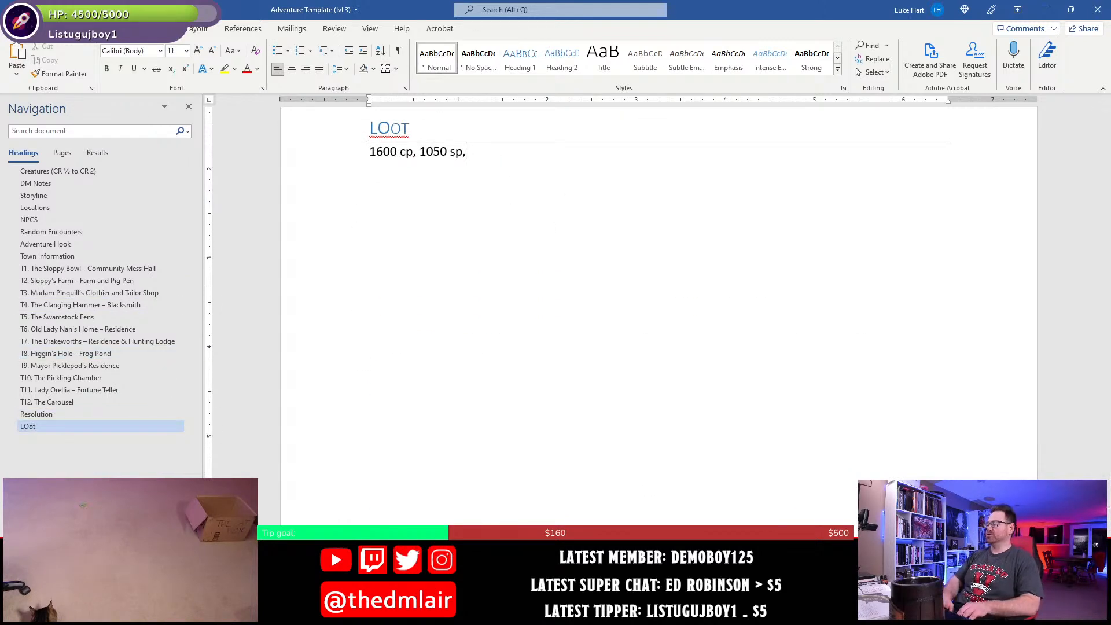
- Write "Two bottles of fine wine (10 gp each)" below the coins in the Loot section and take that line out again
{"action": "type", "text": "two bottl"}
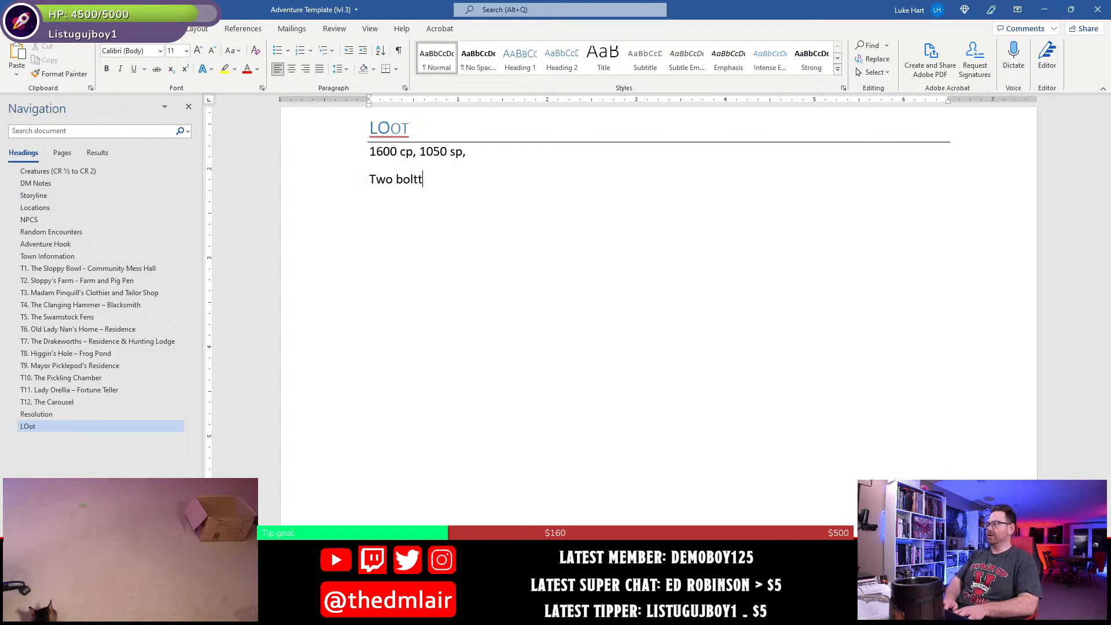
{"action": "key", "text": "BackSpace"}
{"action": "key", "text": "BackSpace"}
{"action": "key", "text": "BackSpace"}
{"action": "type", "text": "tlt"}
{"action": "key", "text": "BackSpace"}
{"action": "key", "text": "BackSpace"}
{"action": "type", "text": "tles of"}
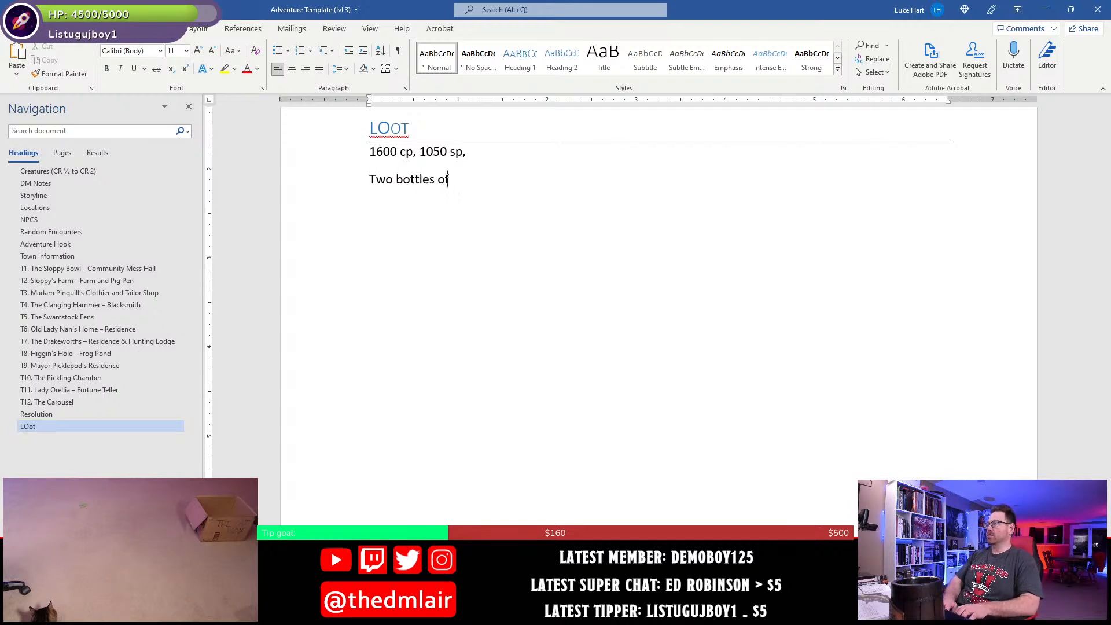
{"action": "type", "text": " fine wine"}
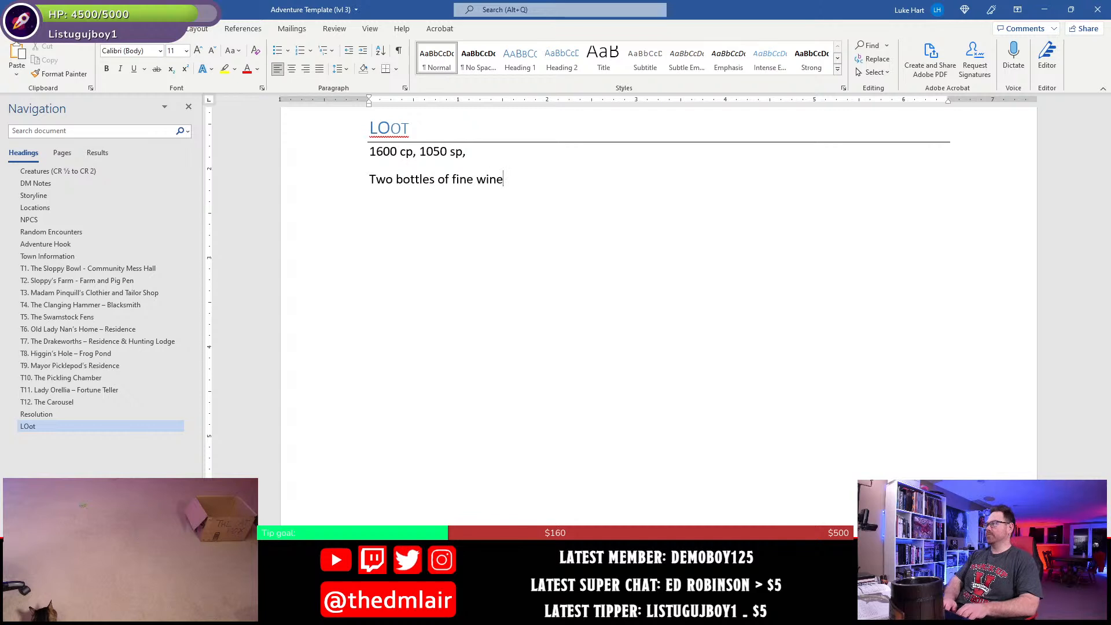
{"action": "type", "text": " (10 gp each)"}
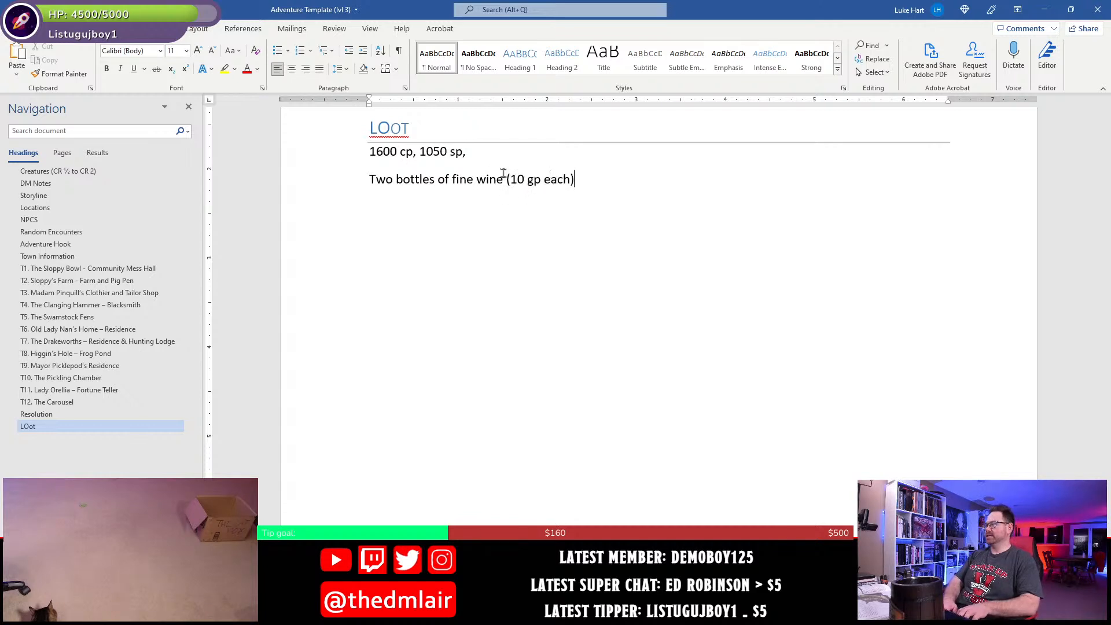
{"action": "triple_click", "coordinate": [504, 174]}
{"action": "key", "text": "BackSpace"}
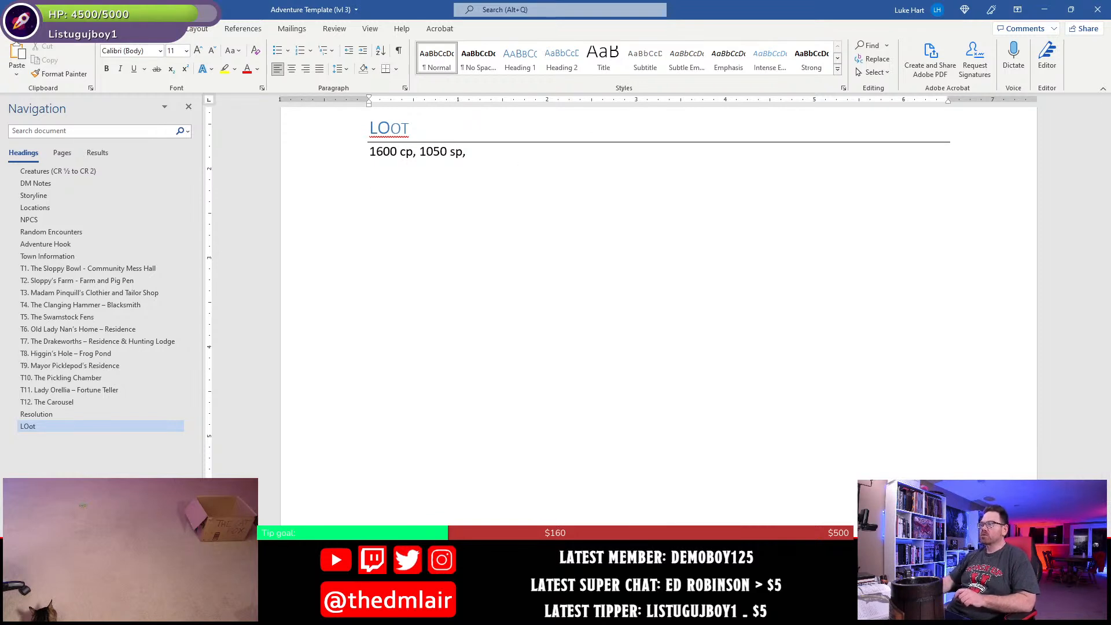
- Add a new bullet with the bold label "Treasure." at the end of the T9 Mayor Picklepod's Residence section
{"action": "left_click", "coordinate": [81, 367]}
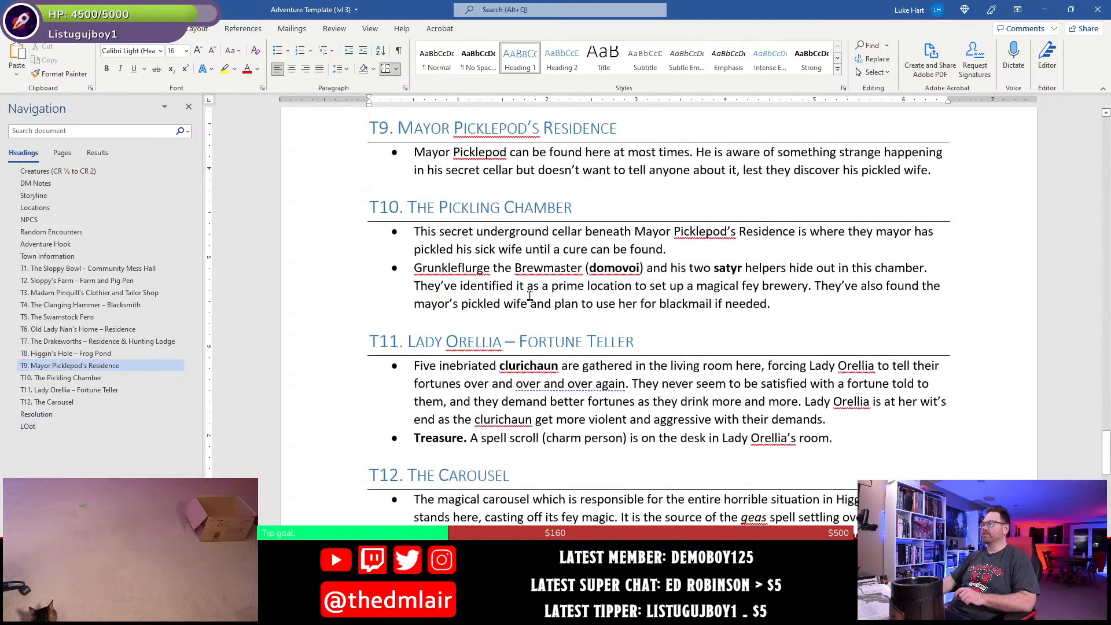
{"action": "scroll", "coordinate": [571, 291], "scroll_direction": "up", "scroll_amount": 2}
{"action": "left_click", "coordinate": [946, 287]}
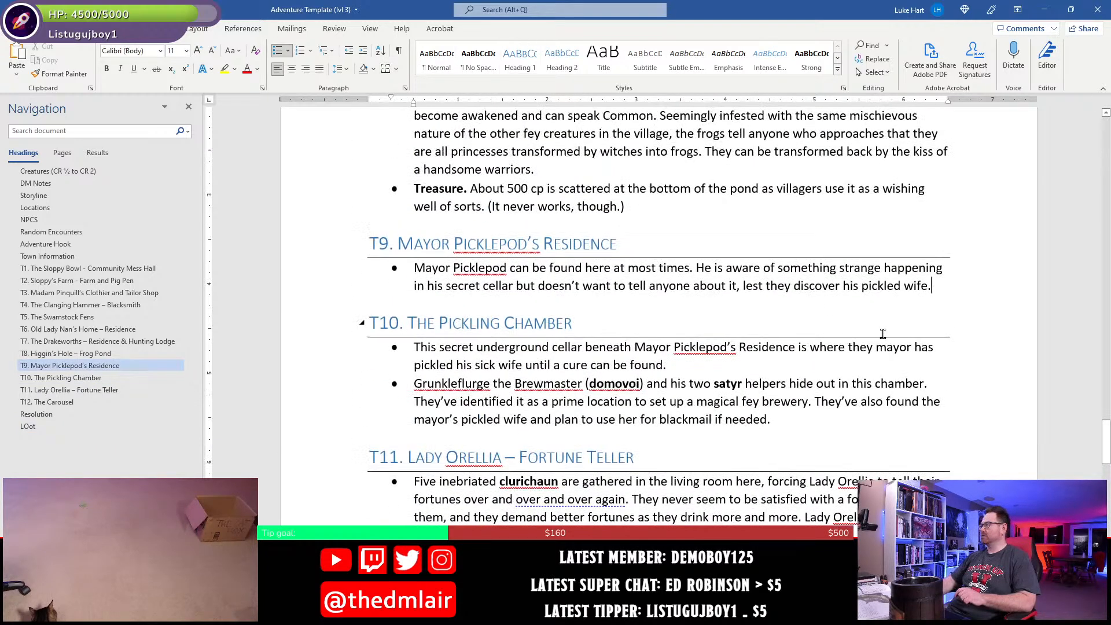
{"action": "key", "text": "Return"}
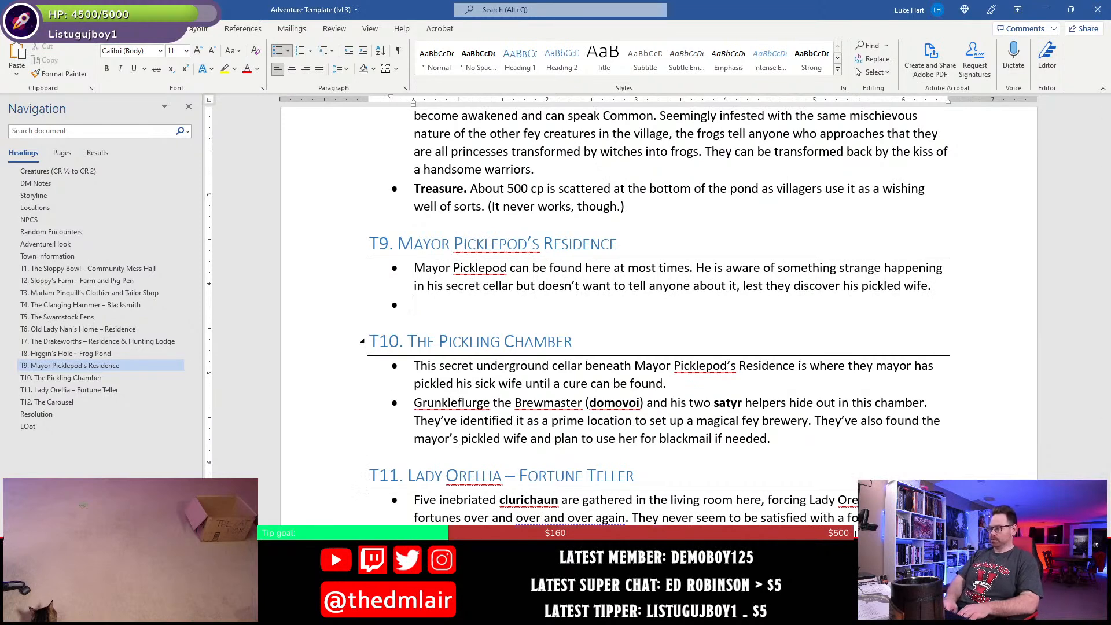
{"action": "key", "text": "ctrl+b"}
{"action": "type", "text": "Treasure"}
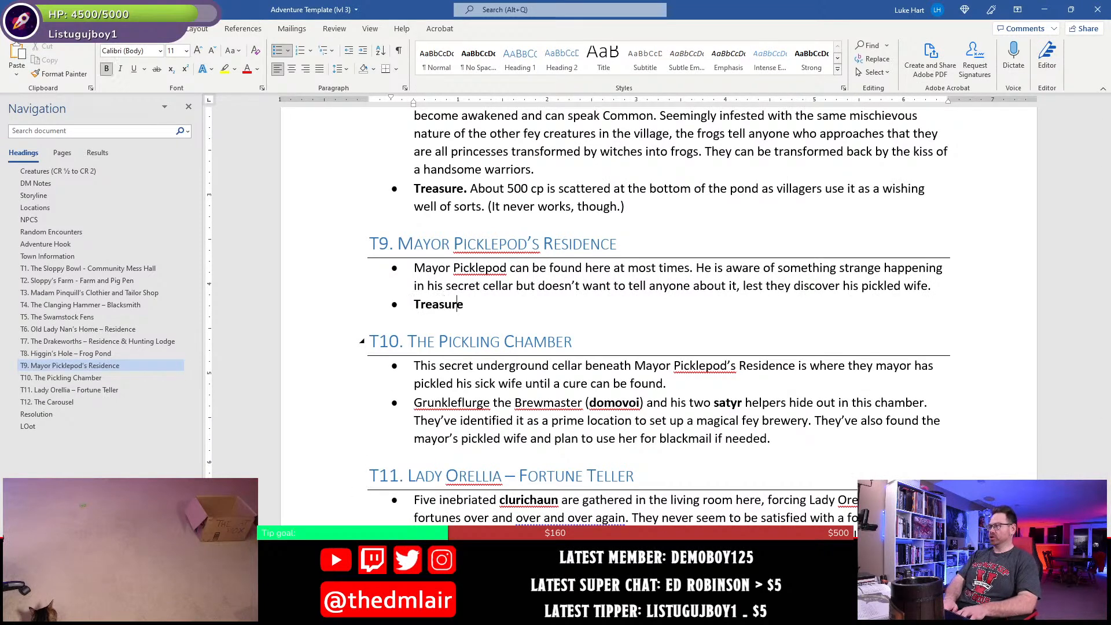
{"action": "type", "text": "."}
{"action": "key", "text": "ctrl+b"}
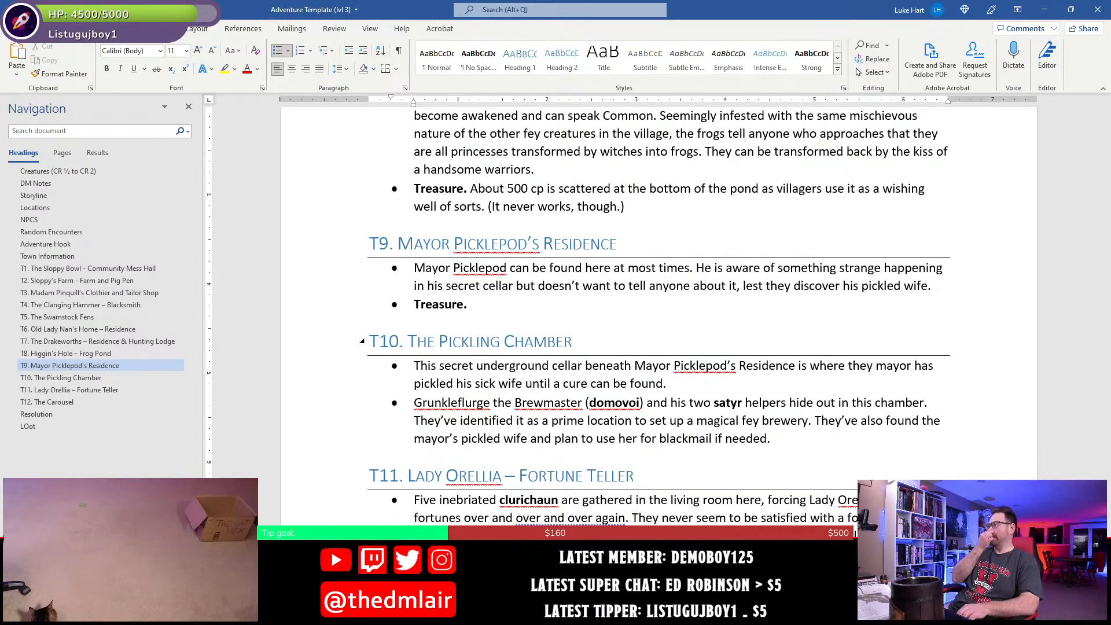
- Paste "Two bottles of fine wine (10 gp each)" after the T9 "Treasure." label, keeping it bulleted and clearing the extra empty bullet
{"action": "triple_click", "coordinate": [879, 326]}
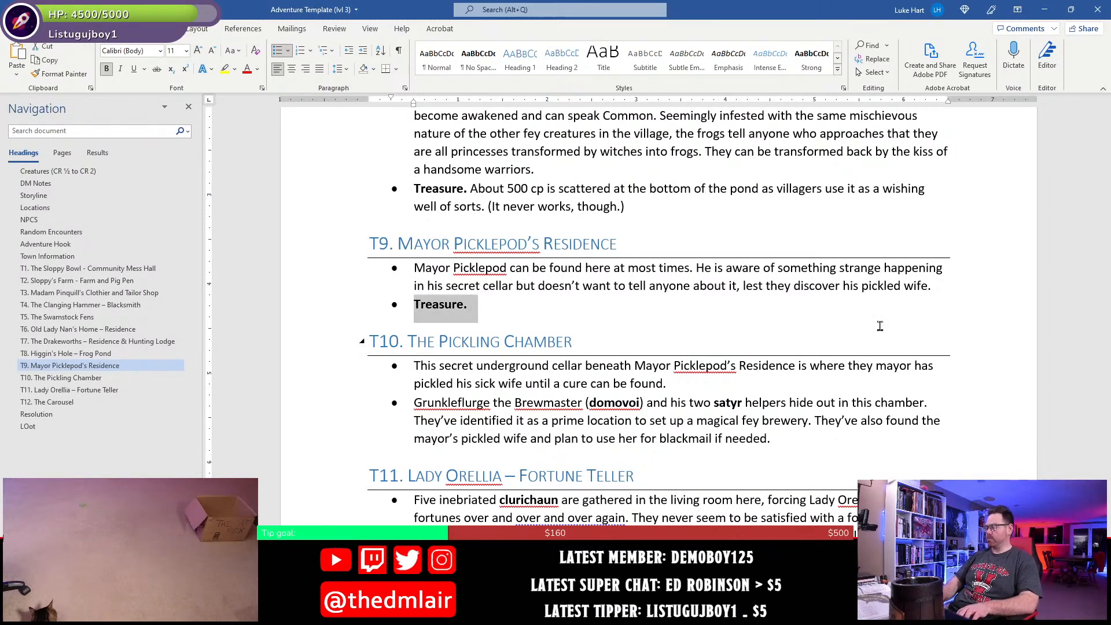
{"action": "type", "text": "Treasure. Two bottles of fine wine (10 gp each)"}
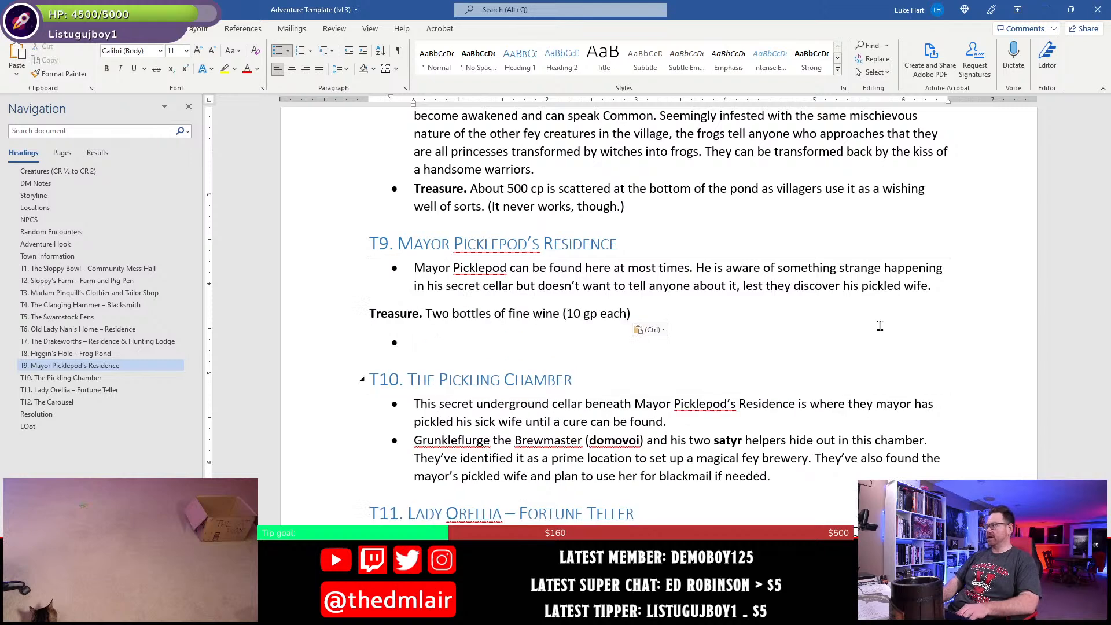
{"action": "key", "text": "Up"}
{"action": "key", "text": "BackSpace"}
{"action": "key", "text": "Return"}
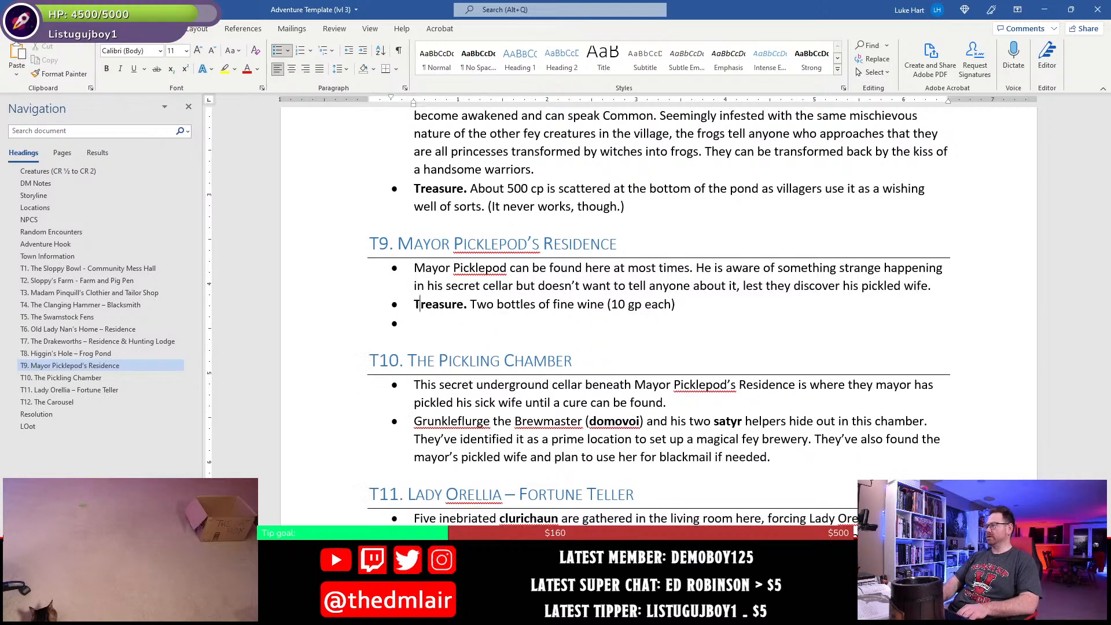
{"action": "key", "text": "BackSpace"}
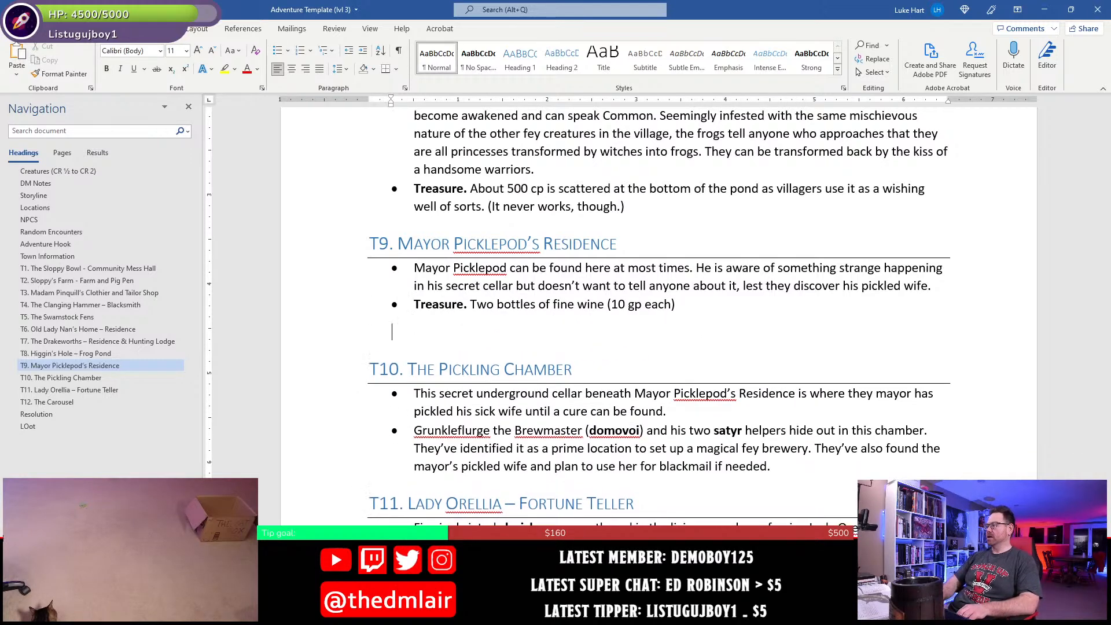
- Move the fine wine treasure bullet from T9 to the end of the T7 Drakeworths section
{"action": "key", "text": "shift+Home"}
{"action": "key", "text": "ctrl+c"}
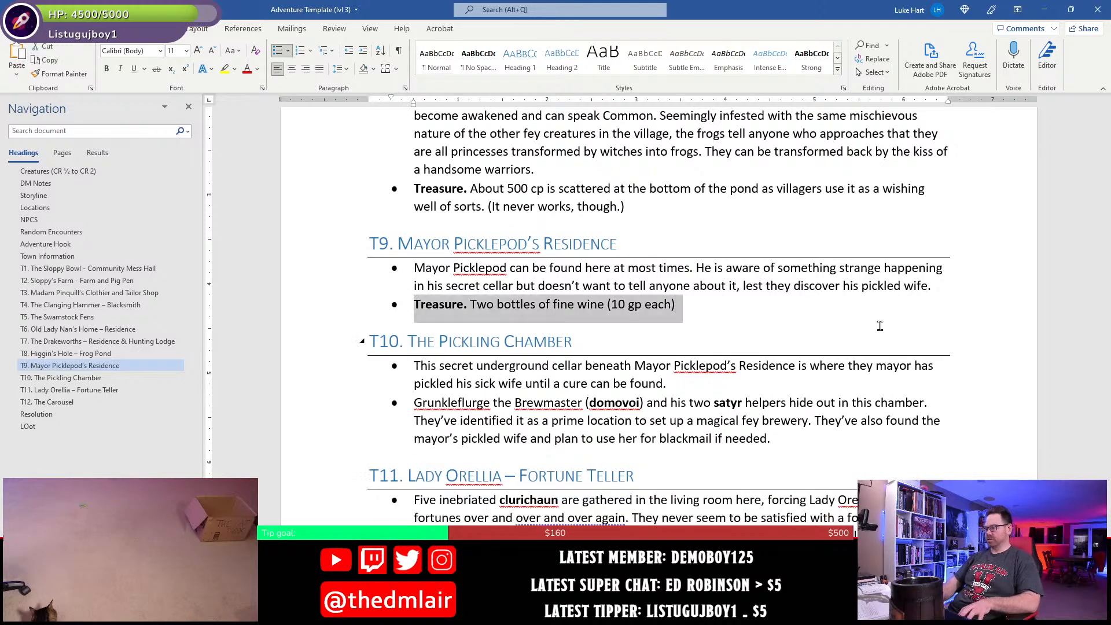
{"action": "key", "text": "Delete"}
{"action": "key", "text": "Delete"}
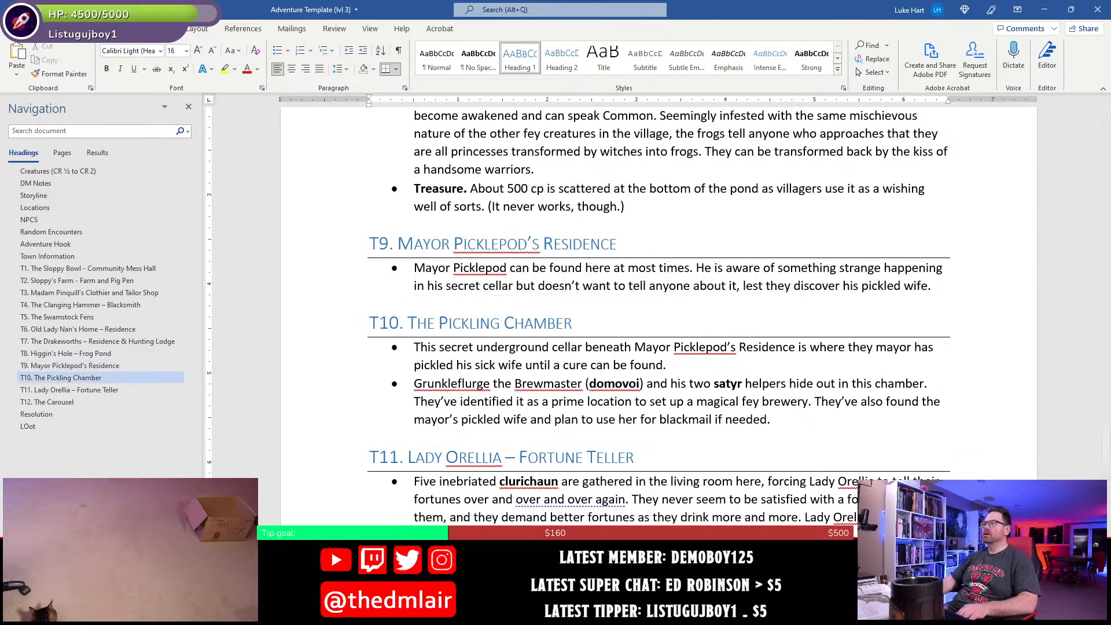
{"action": "left_click", "coordinate": [87, 342]}
{"action": "left_click", "coordinate": [621, 225]}
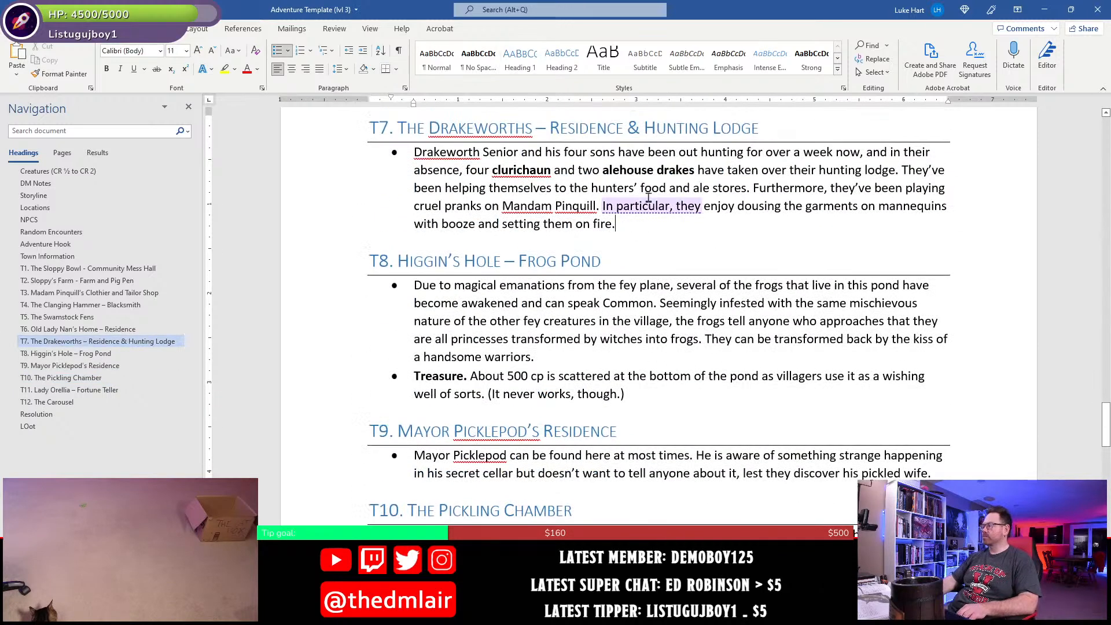
{"action": "key", "text": "Return"}
{"action": "key", "text": "ctrl+v"}
{"action": "key", "text": "BackSpace"}
{"action": "key", "text": "BackSpace"}
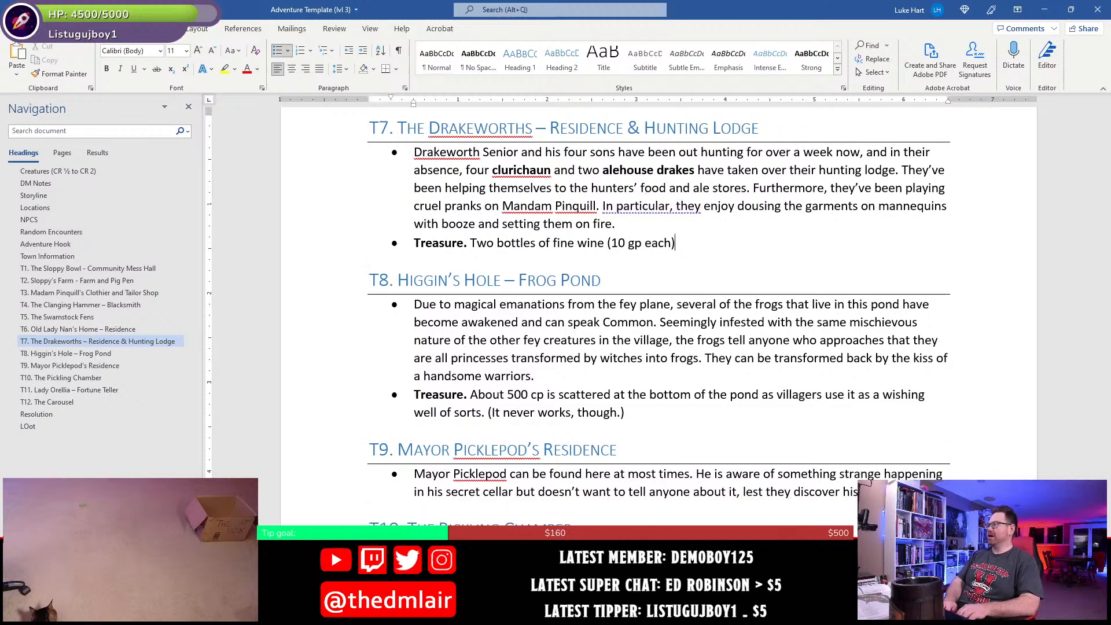
- Complete the T7 treasure sentence with "are hidden in the hunting lodge."
{"action": "type", "text": "are hidden in the hunt"}
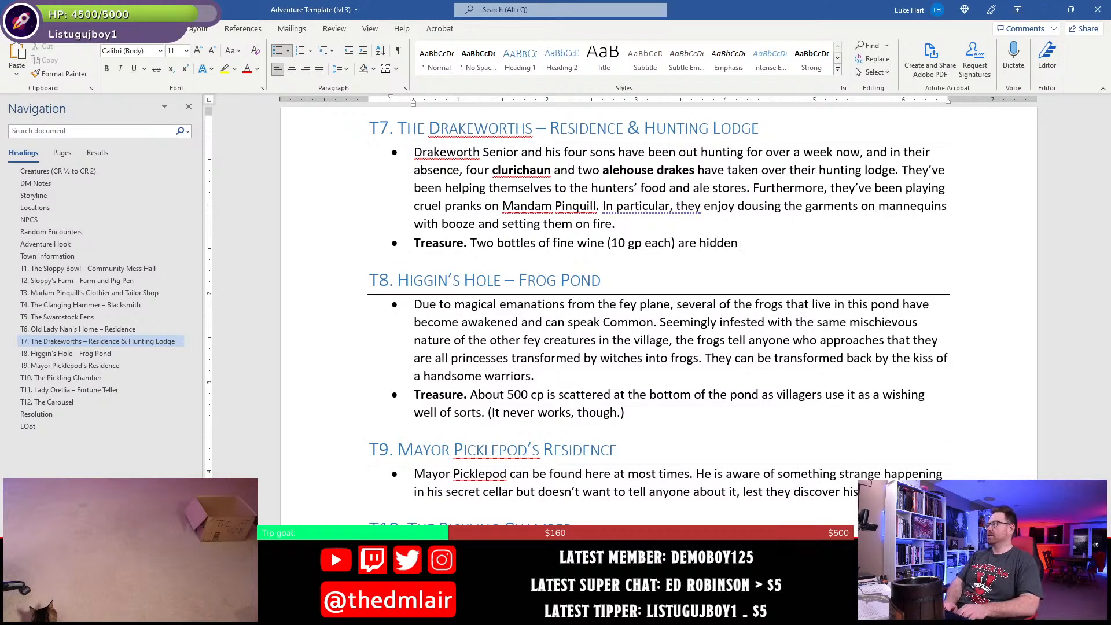
{"action": "type", "text": "ing lodge."}
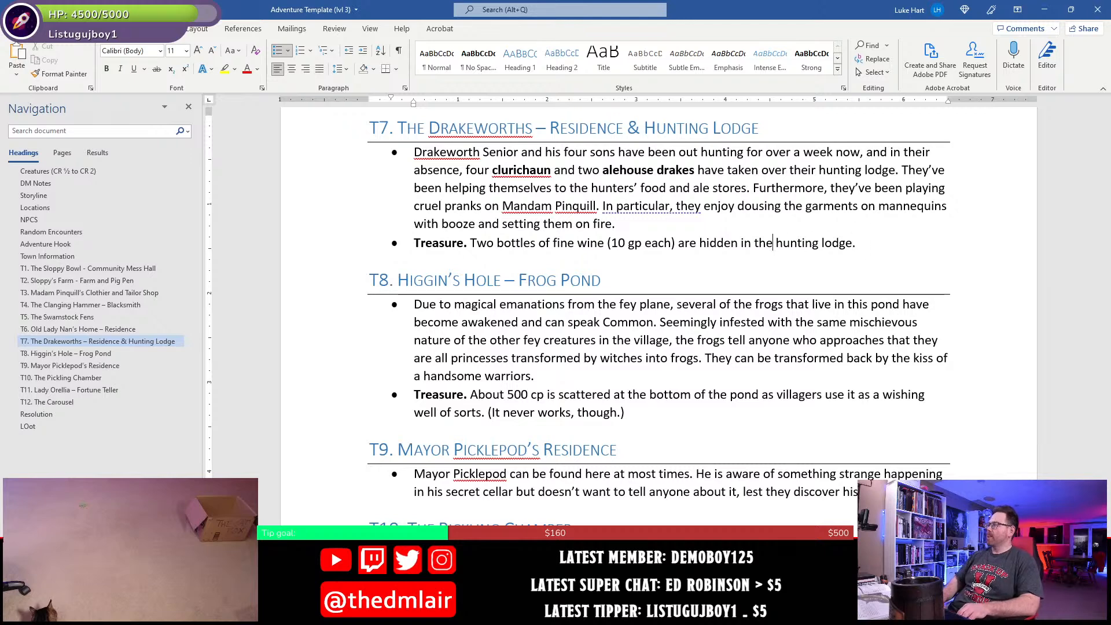
- Insert "that the clurichaun and alehouse drakes have not yet managed to find" after "(10 gp each)" in the T7 treasure bullet and save the document
{"action": "type", "text": "that t"}
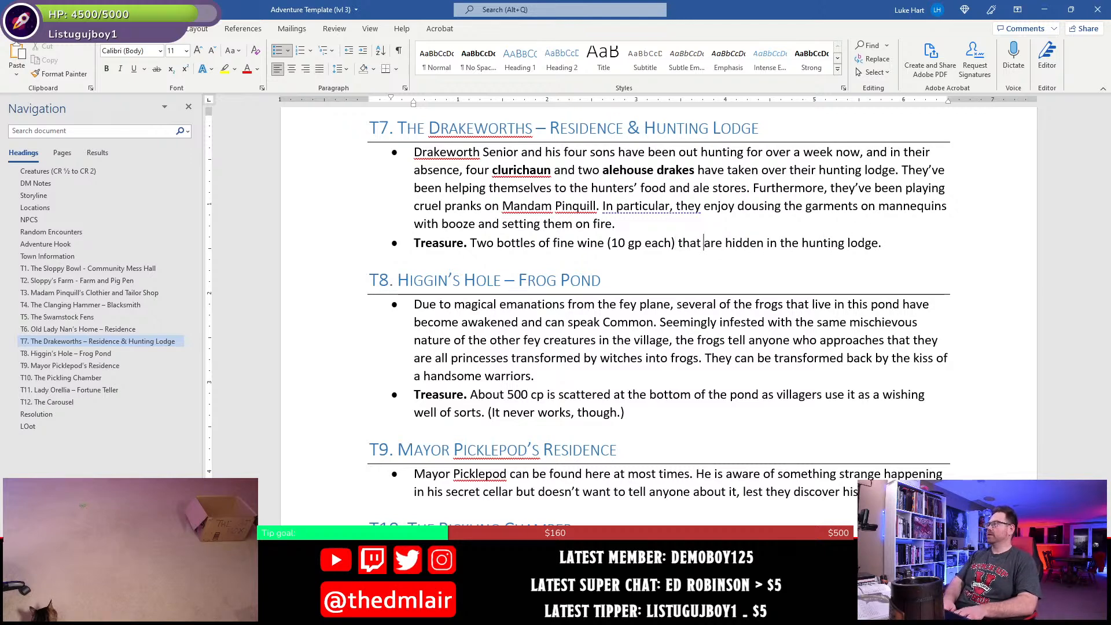
{"action": "type", "text": "he cluric"}
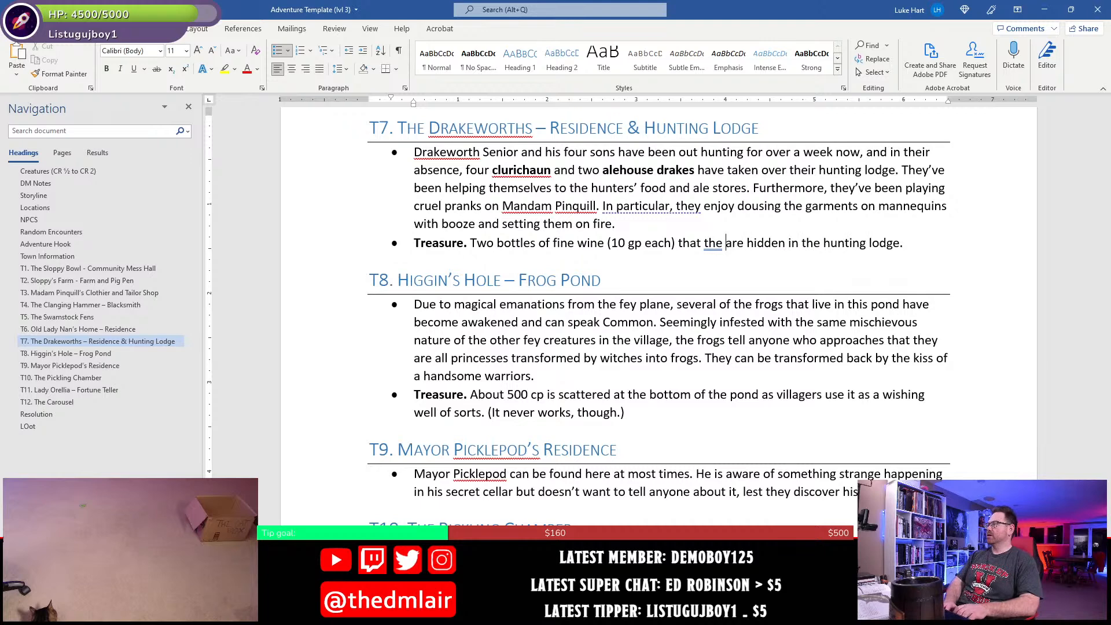
{"action": "type", "text": "haun and "}
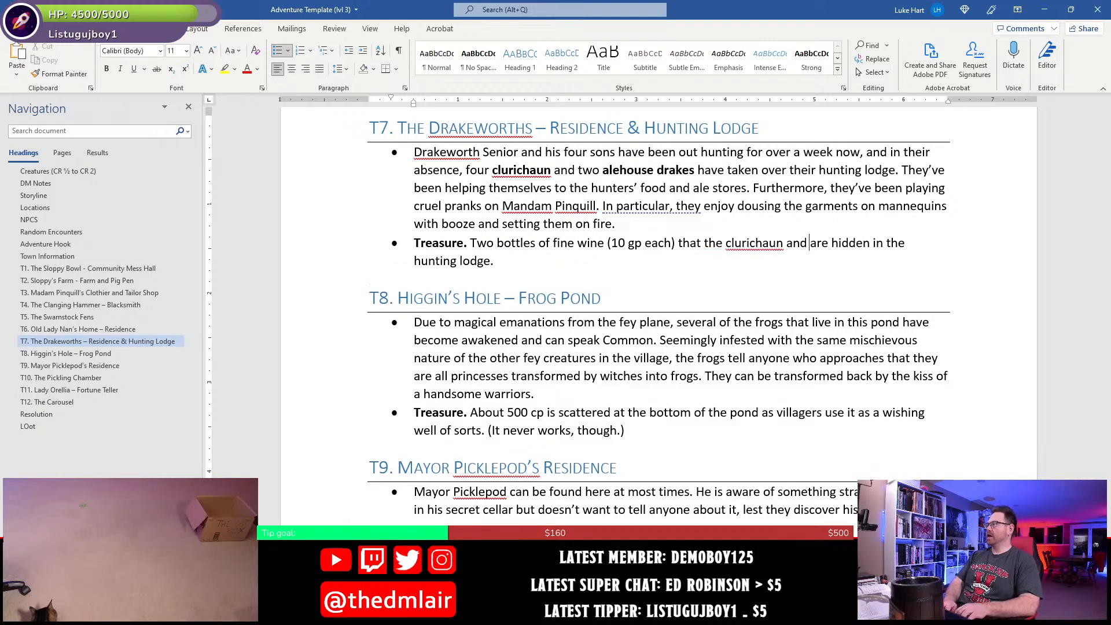
{"action": "type", "text": "alehouse drak"}
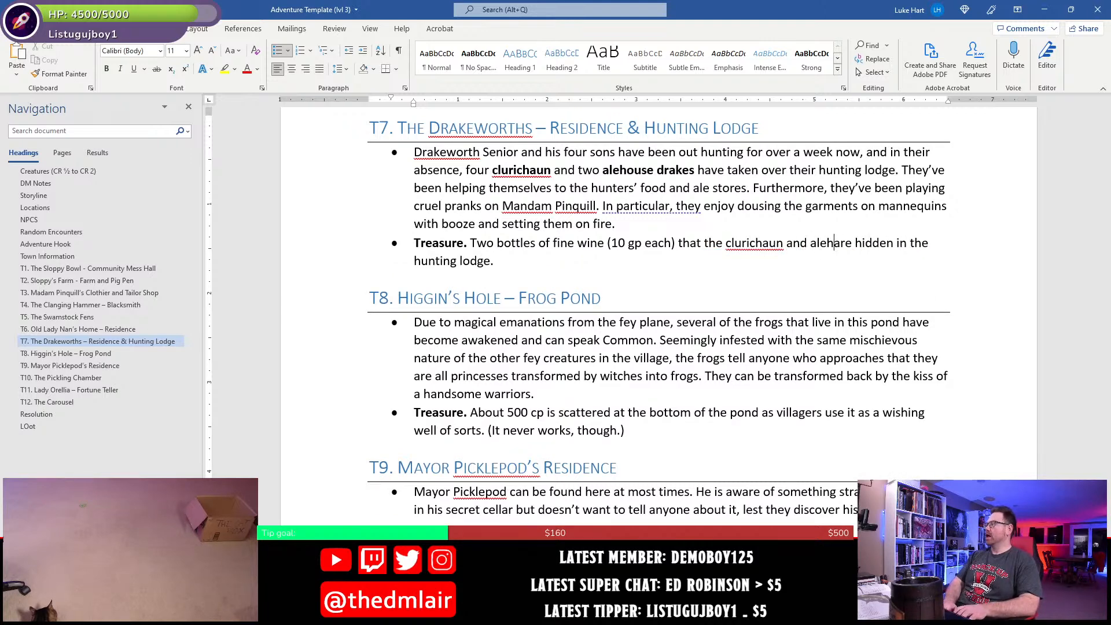
{"action": "type", "text": "ve "}
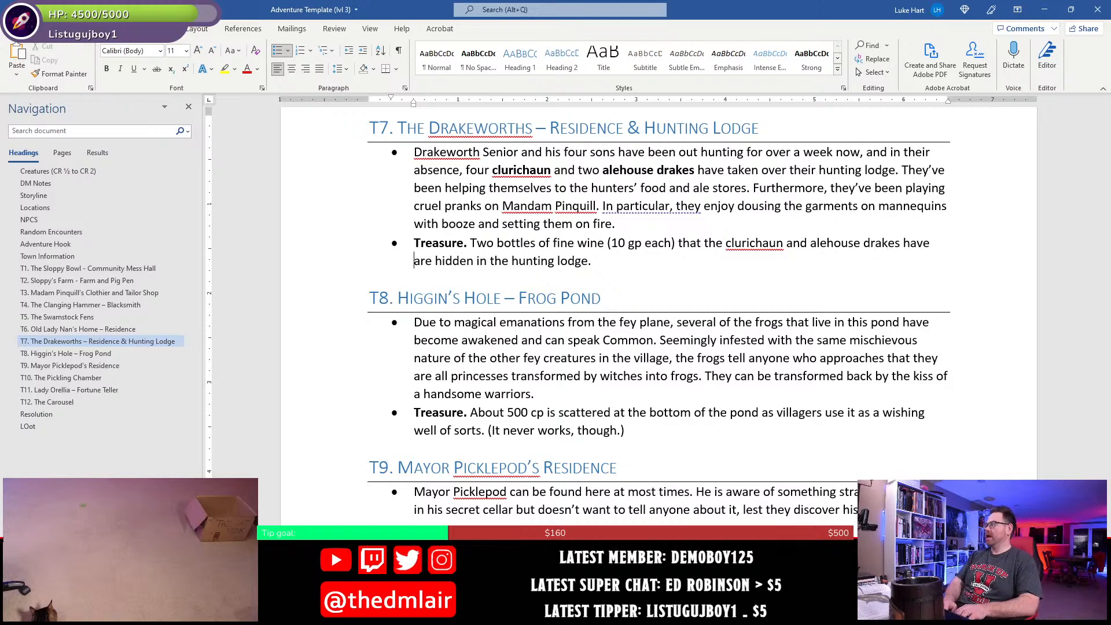
{"action": "type", "text": "not yet manage"}
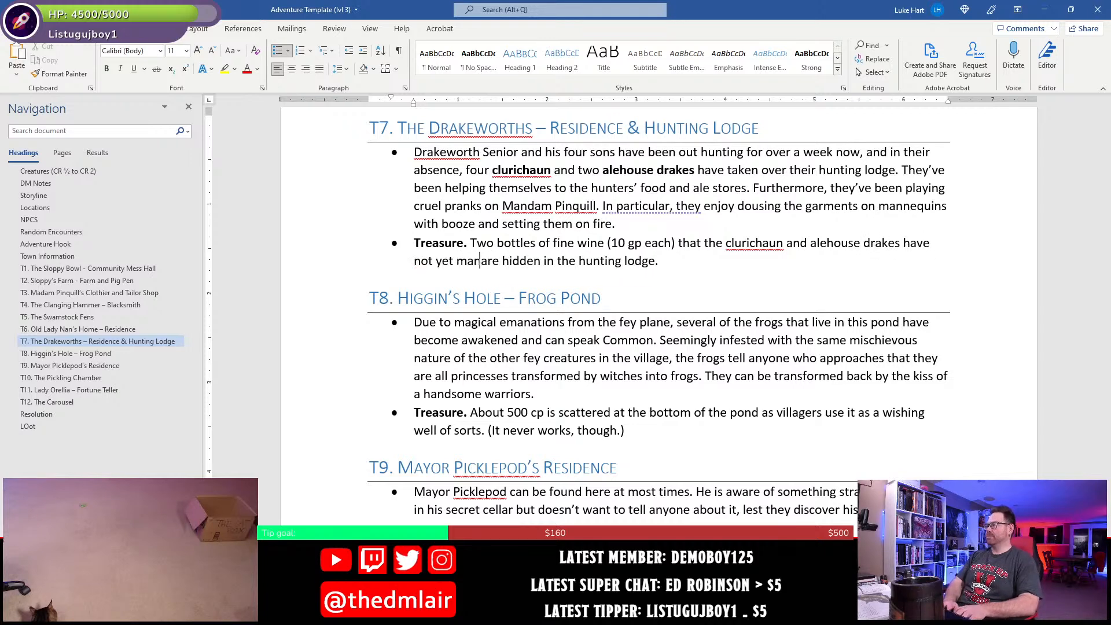
{"action": "type", "text": "d to find"}
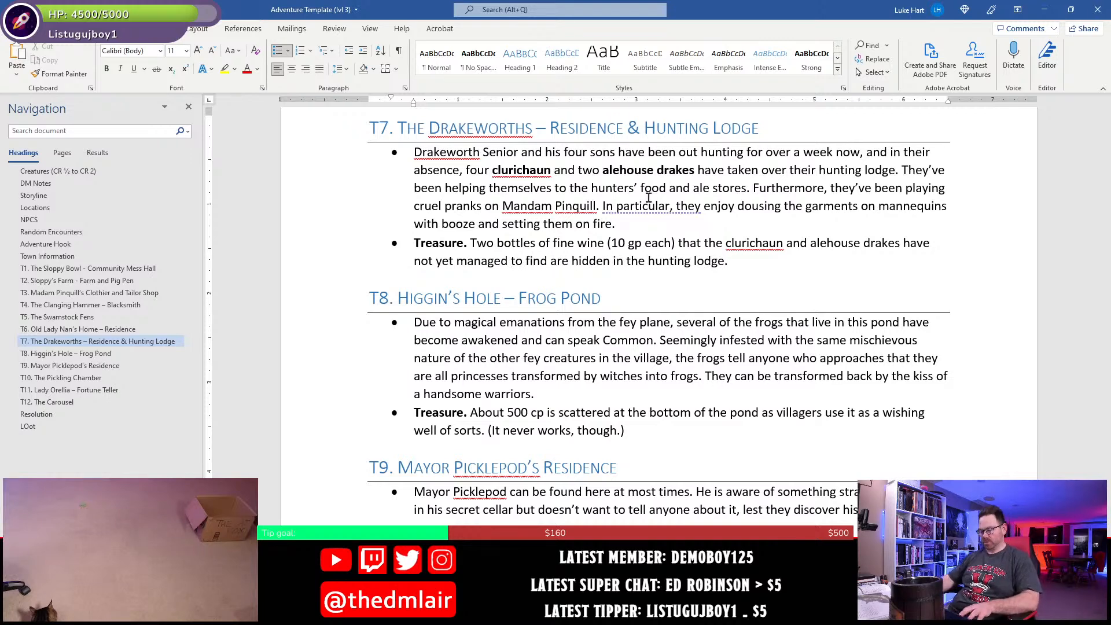
{"action": "key", "text": "ctrl+s"}
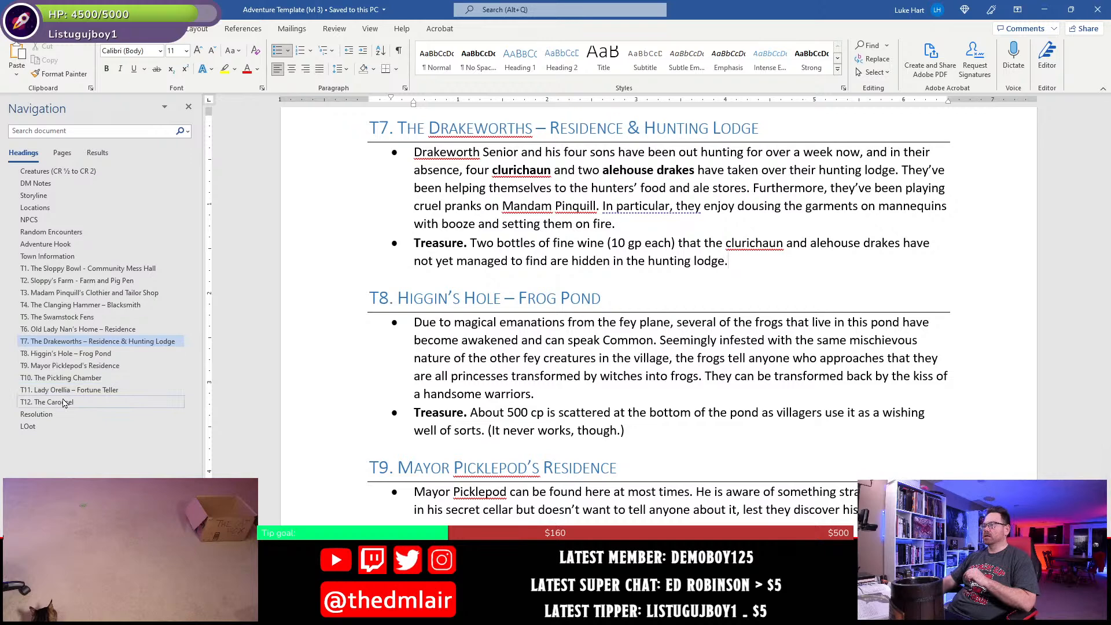
{"action": "left_click", "coordinate": [34, 426]}
{"action": "scroll", "coordinate": [526, 241], "scroll_direction": "up", "scroll_amount": 3}
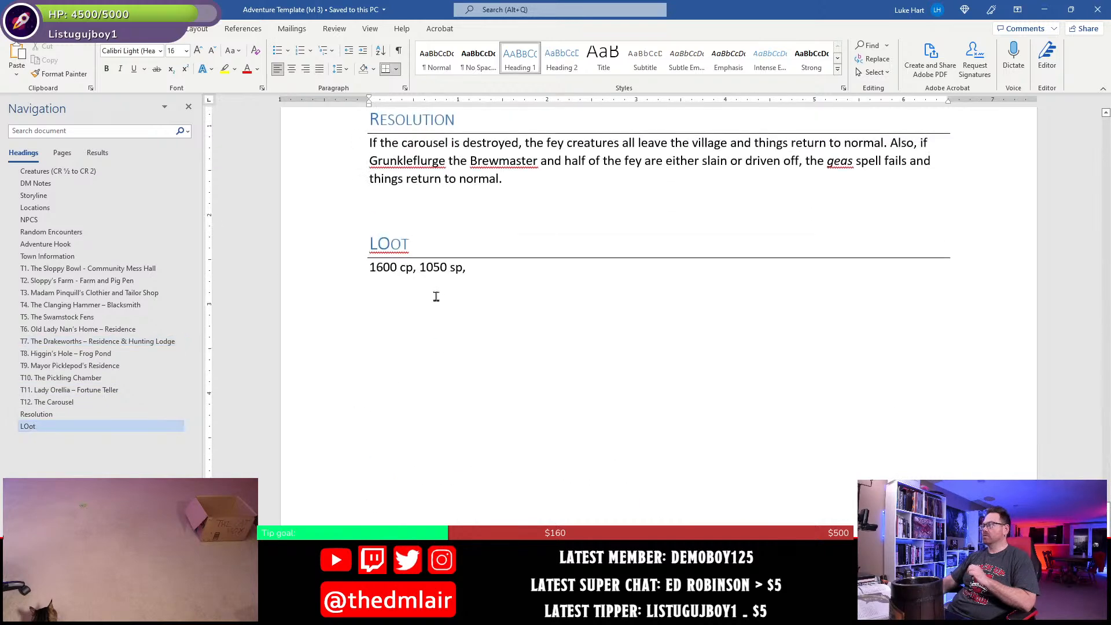
{"action": "left_click", "coordinate": [440, 267]}
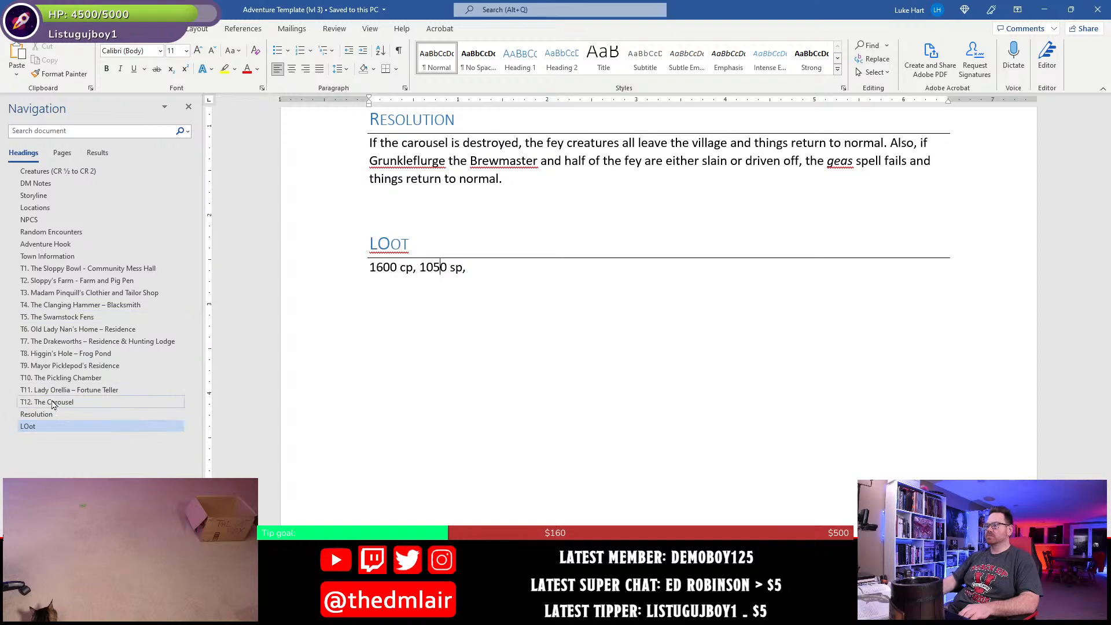
- Replace "hunting lodge" in the T7 treasure bullet with "mouths of the hunting trophies"
{"action": "left_click", "coordinate": [92, 341]}
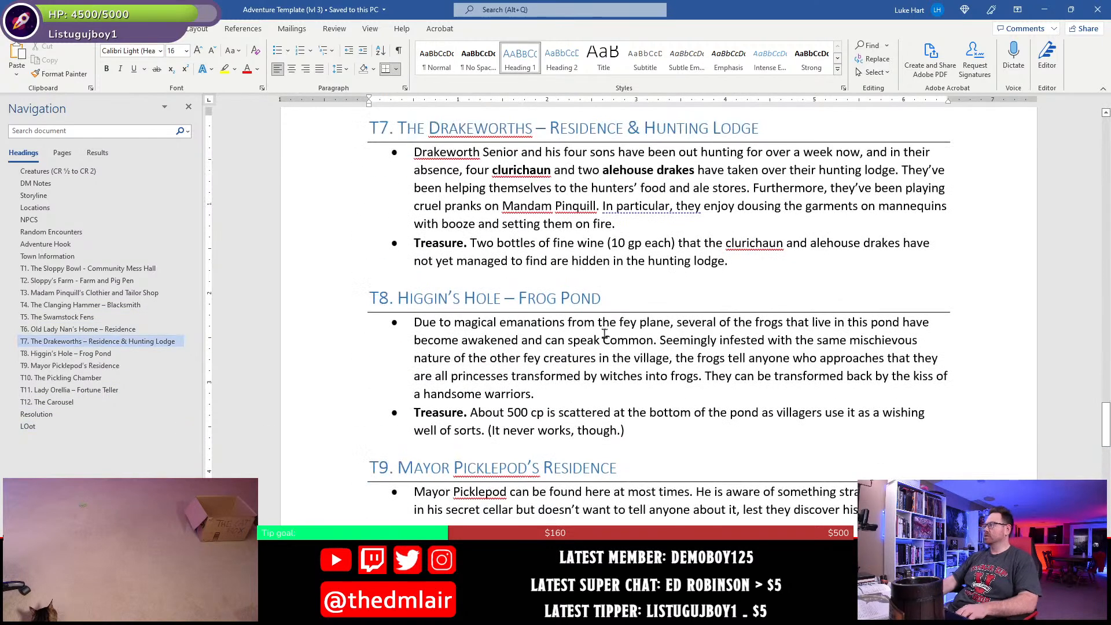
{"action": "left_click", "coordinate": [648, 265]}
{"action": "key", "text": "shift+End"}
{"action": "key", "text": "shift+Left"}
{"action": "key", "text": "shift+Left"}
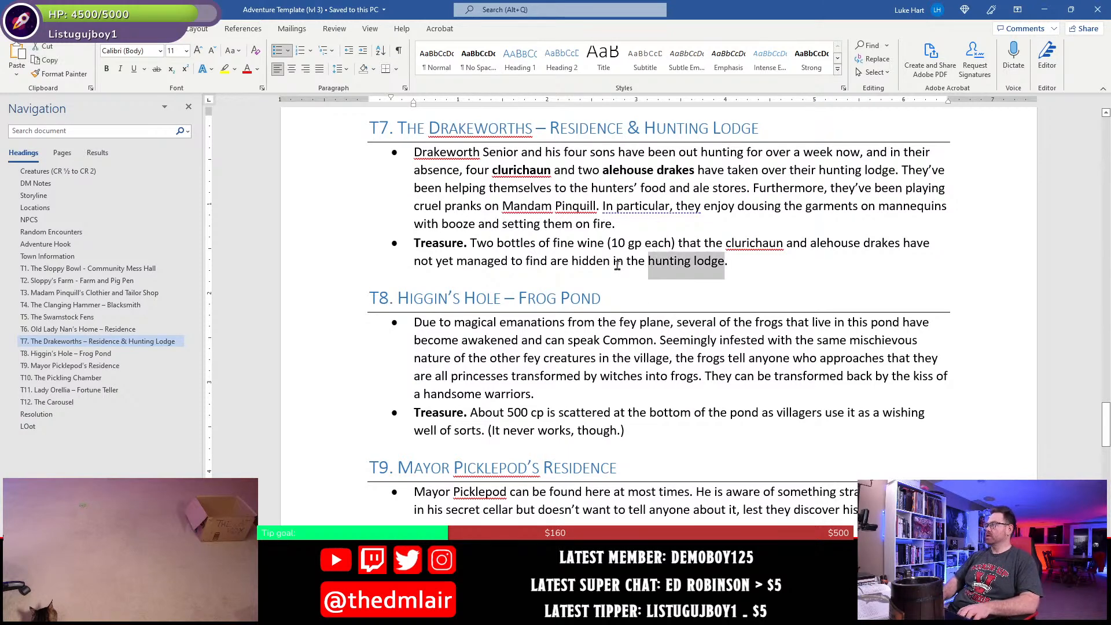
{"action": "type", "text": "mouths of the "}
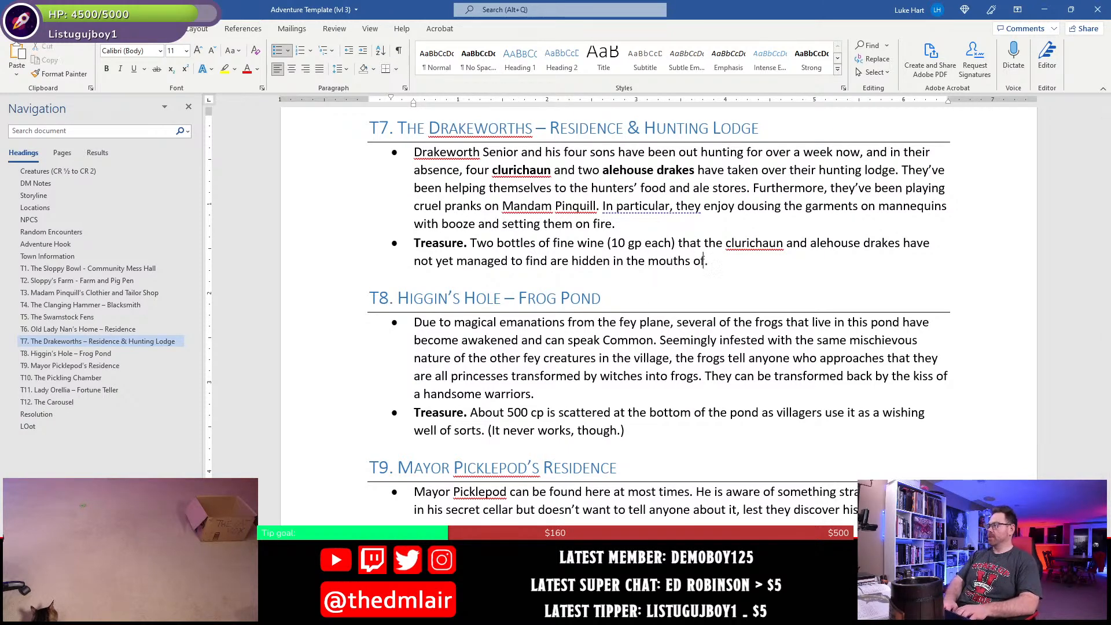
{"action": "type", "text": "t"}
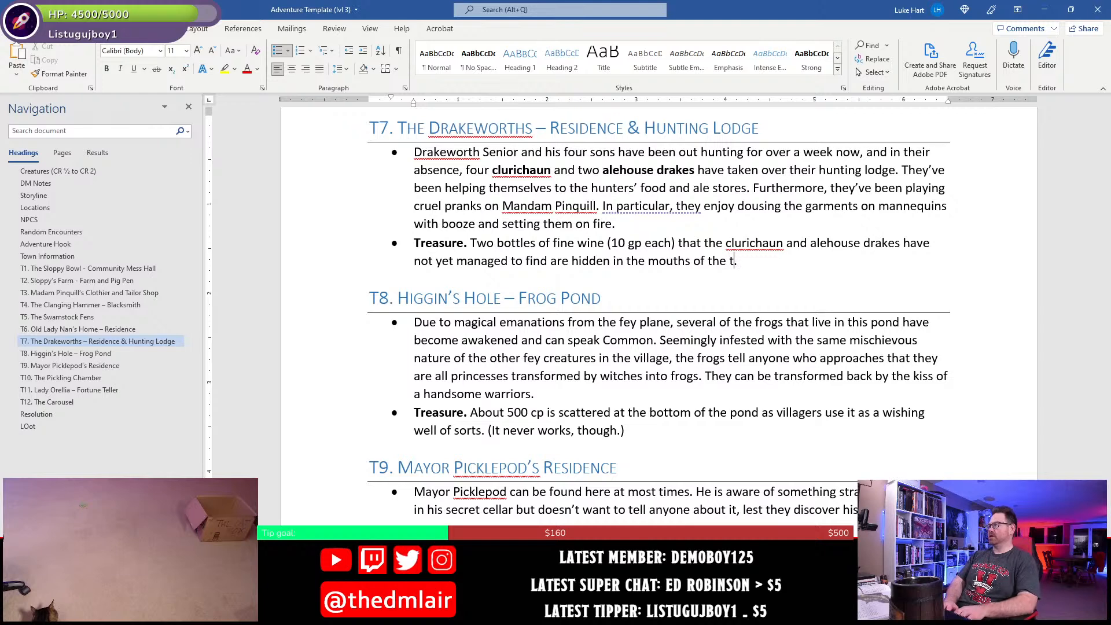
{"action": "type", "text": "rophi"}
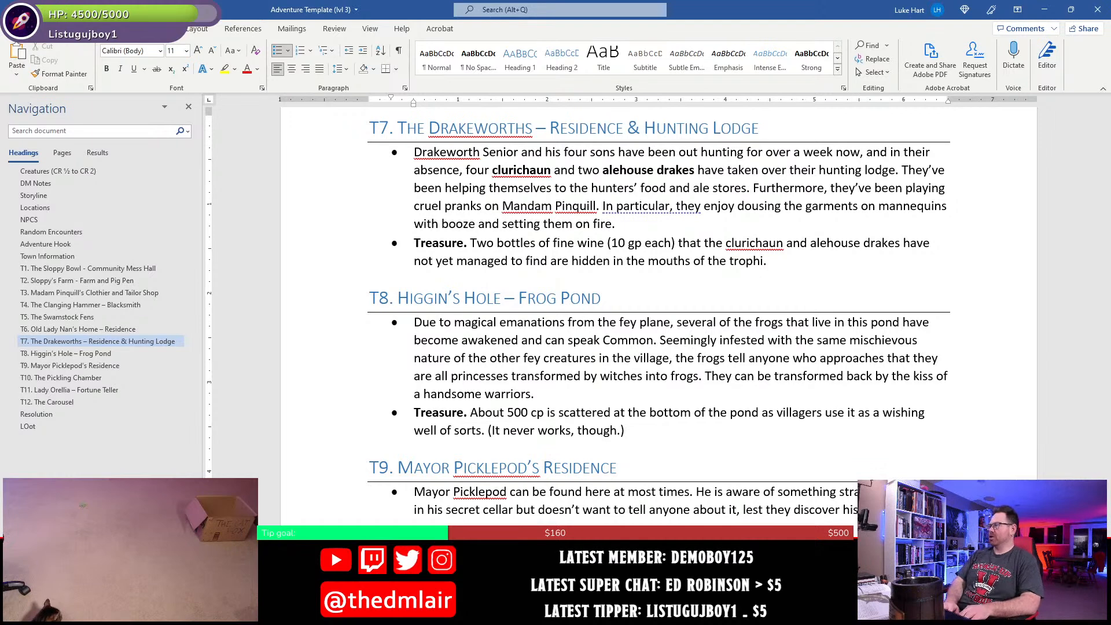
{"action": "type", "text": "es"}
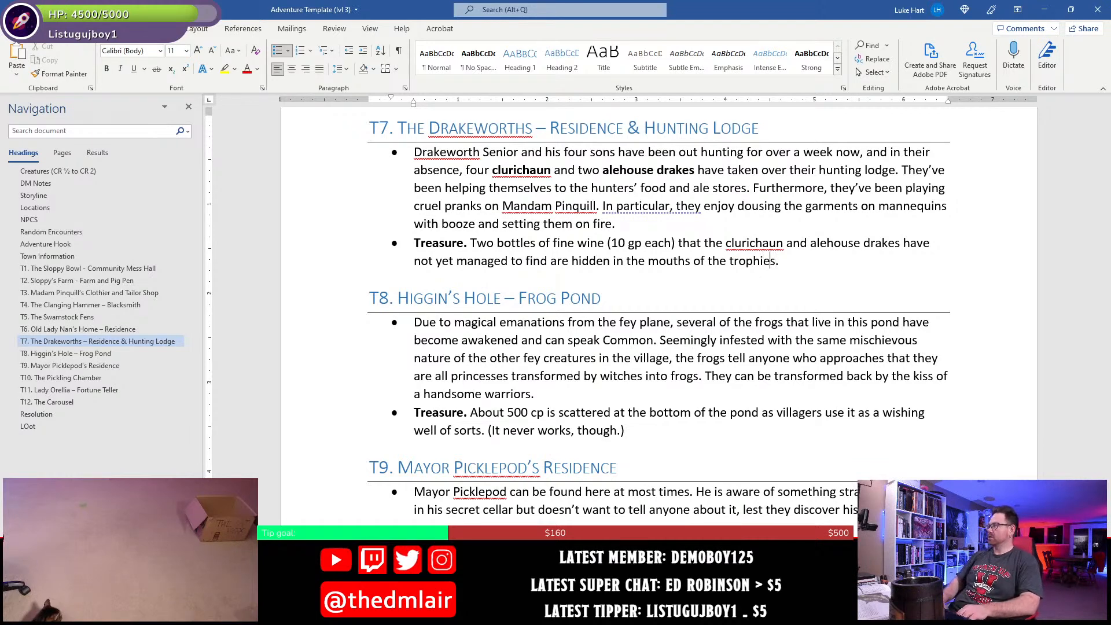
{"action": "type", "text": "hunting "}
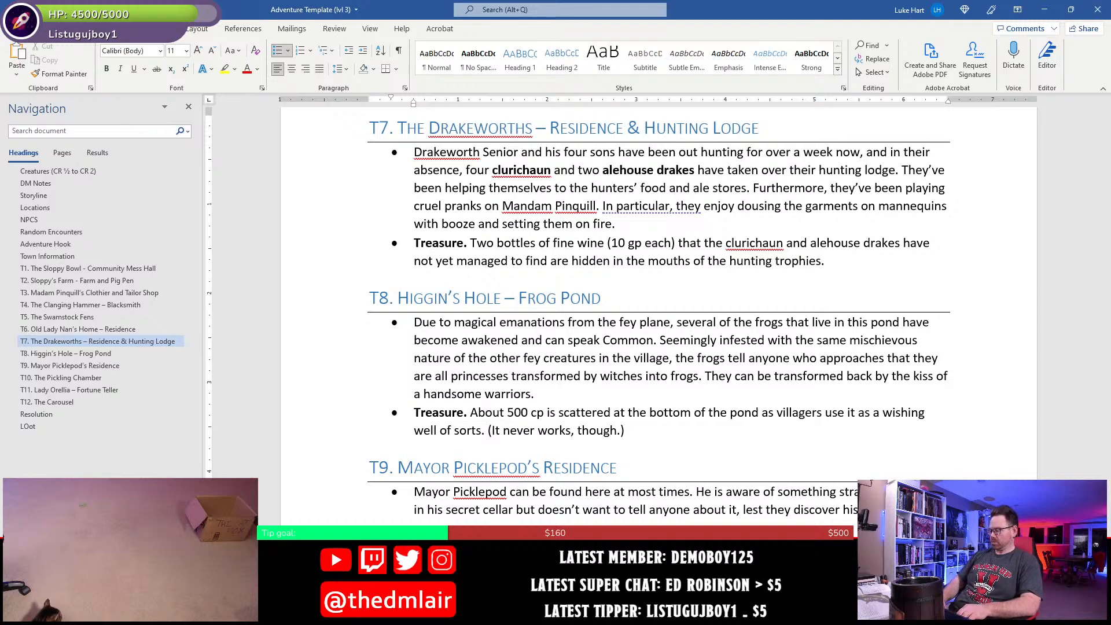
{"action": "type", "text": " opon"}
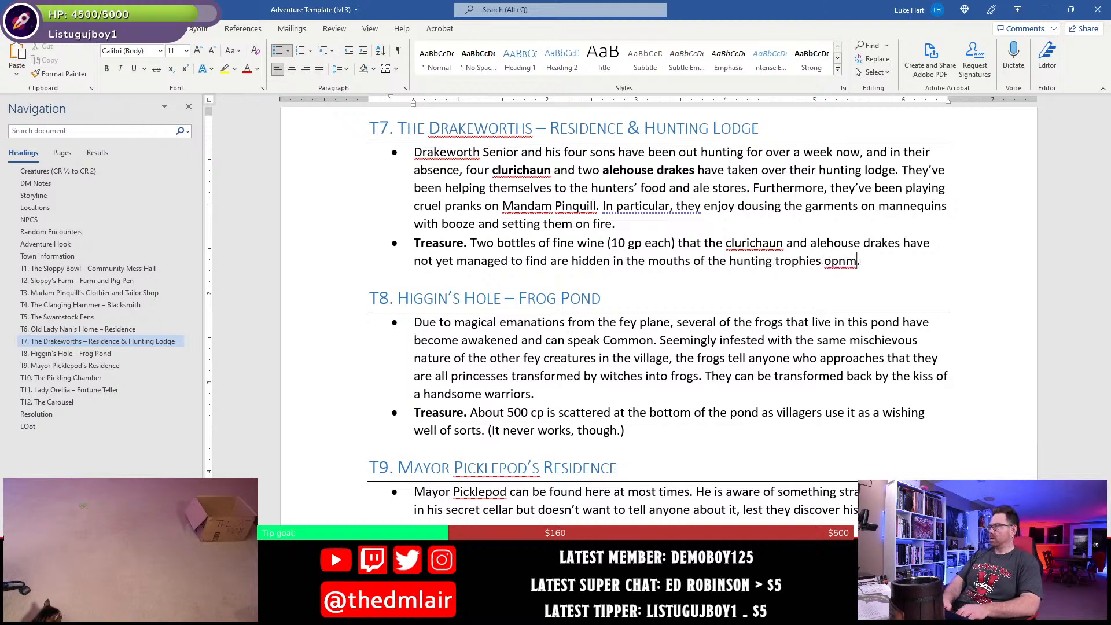
- Add "on the walls" after "hunting trophies" in the T7 treasure bullet and save the document
{"action": "key", "text": "BackSpace"}
{"action": "key", "text": "BackSpace"}
{"action": "key", "text": "BackSpace"}
{"action": "key", "text": "BackSpace"}
{"action": "type", "text": "n the walls"}
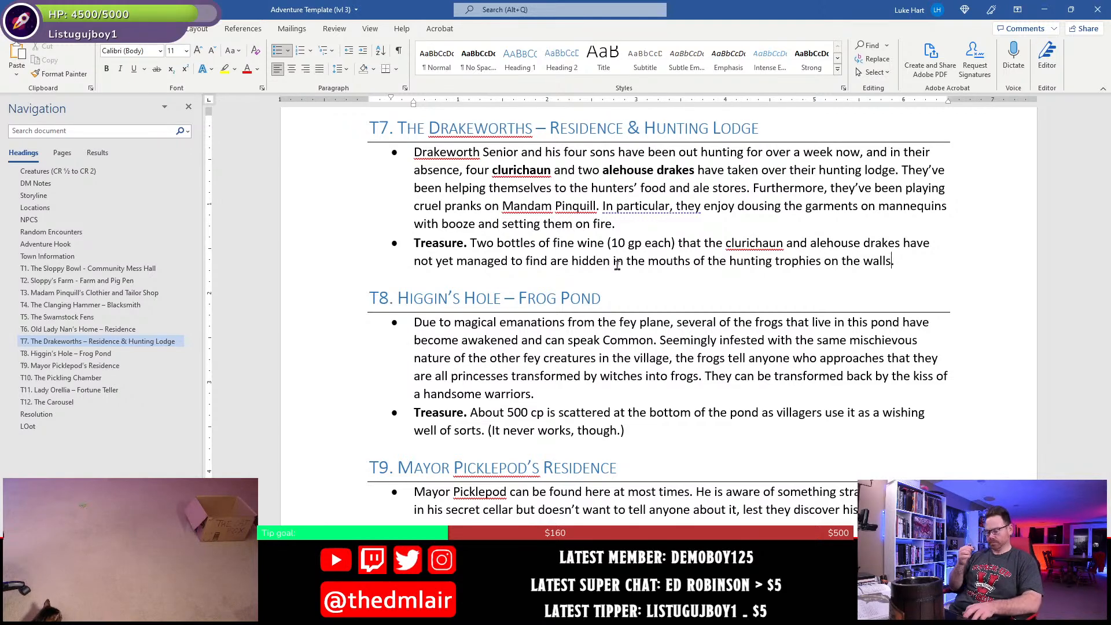
{"action": "key", "text": "ctrl+s"}
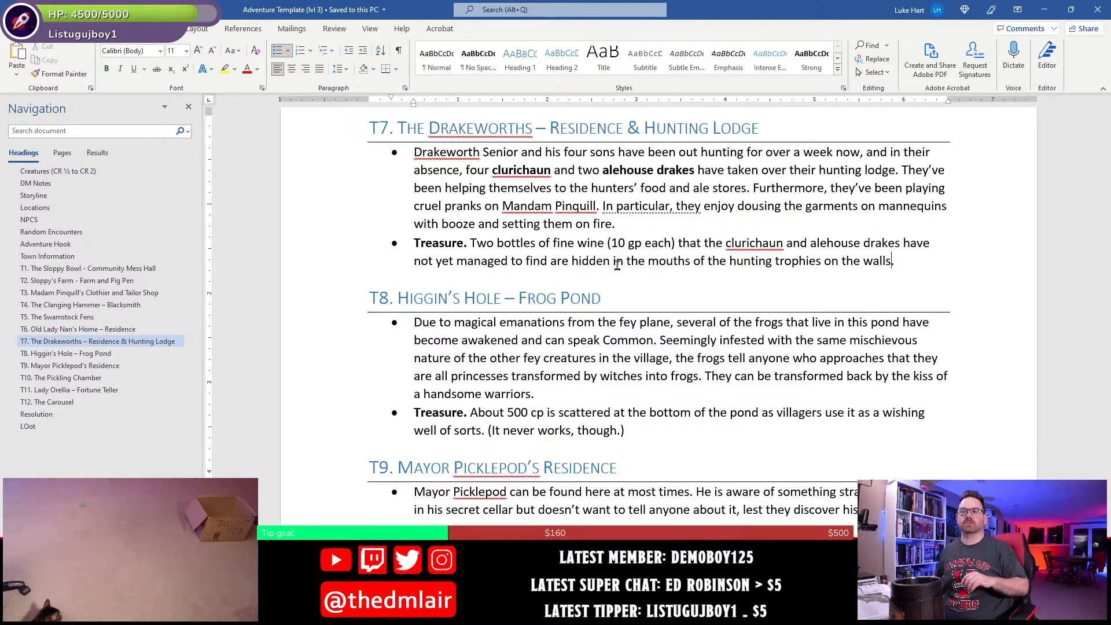
- Remove the "1050 sp" entry from the Loot list, leaving only the copper pieces entry
{"action": "left_click", "coordinate": [28, 426]}
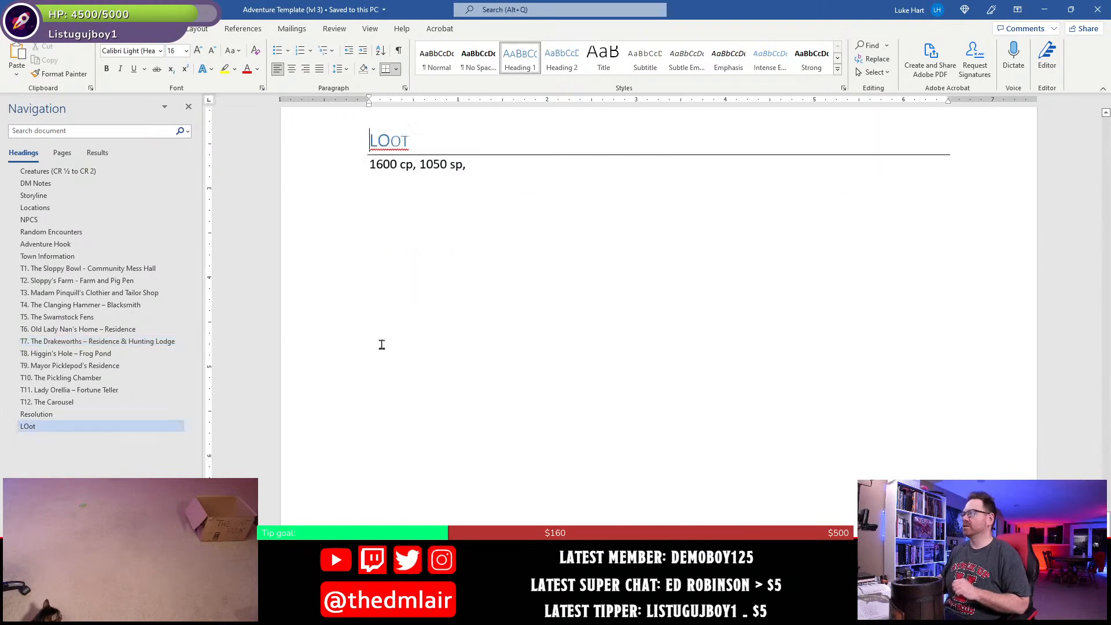
{"action": "scroll", "coordinate": [382, 206], "scroll_direction": "up", "scroll_amount": 2}
{"action": "left_click", "coordinate": [432, 268]}
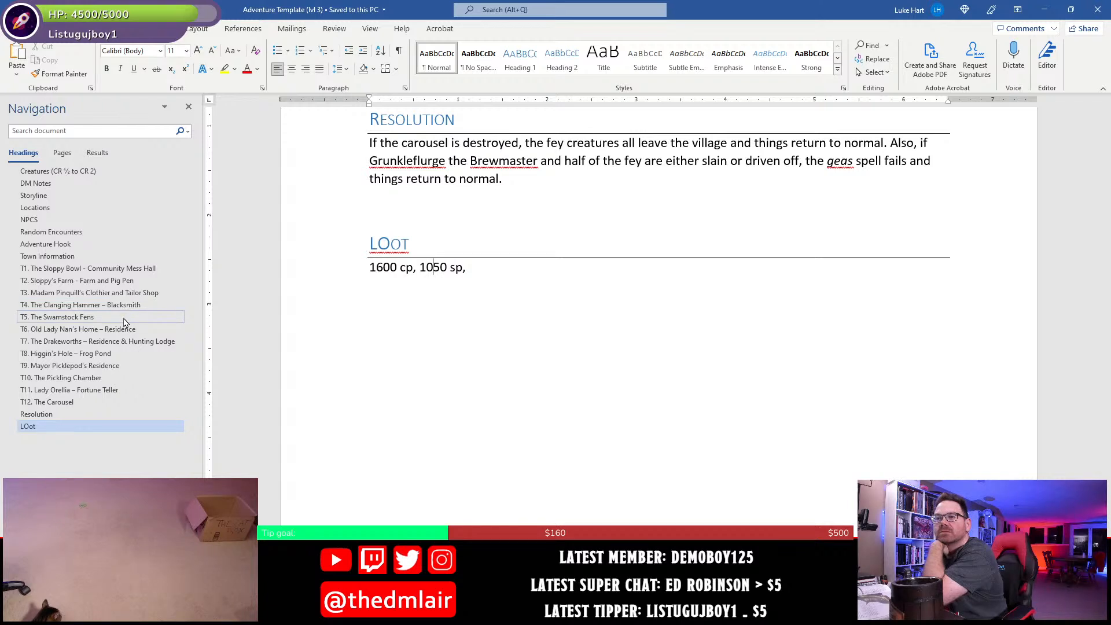
{"action": "left_click", "coordinate": [486, 267]}
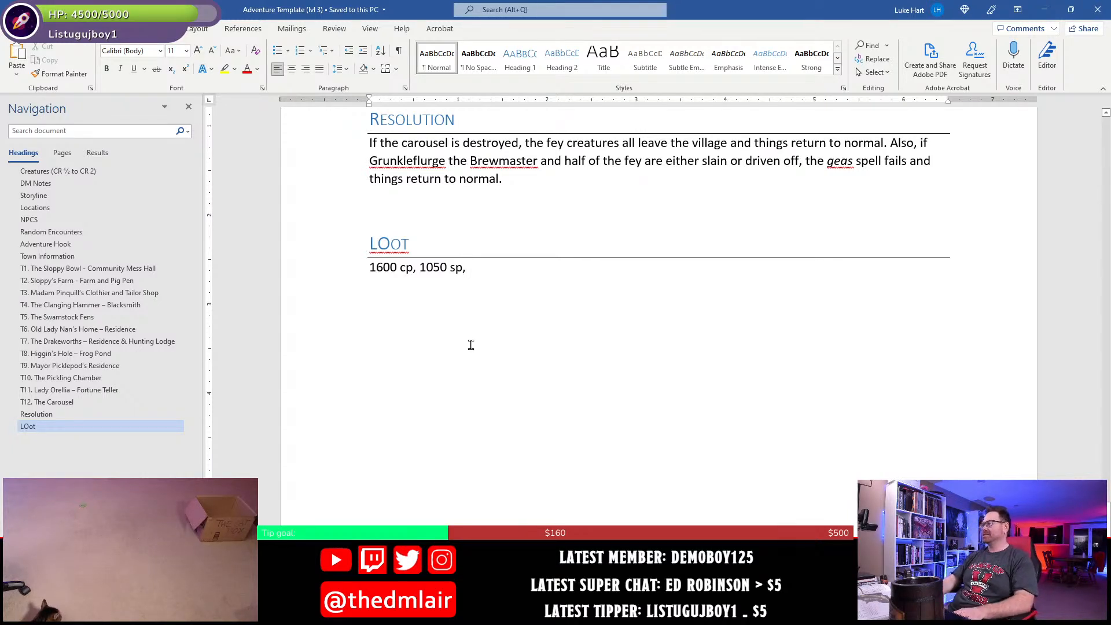
{"action": "key", "text": "BackSpace"}
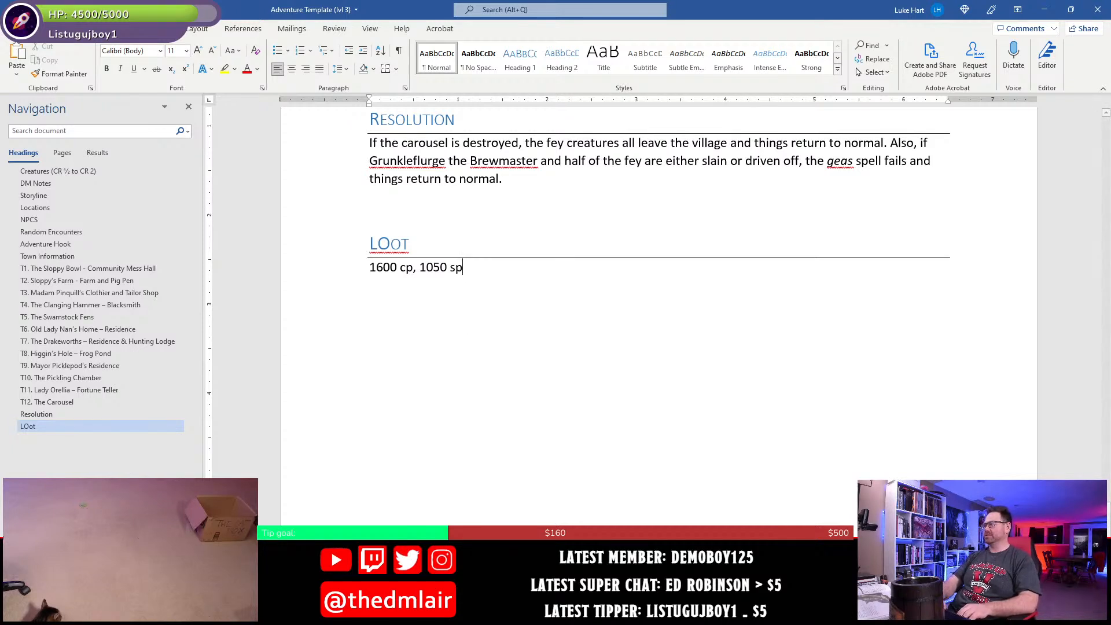
{"action": "key", "text": "BackSpace"}
{"action": "key", "text": "BackSpace"}
{"action": "key", "text": "BackSpace"}
{"action": "key", "text": "BackSpace"}
{"action": "key", "text": "BackSpace"}
{"action": "key", "text": "BackSpace"}
{"action": "key", "text": "BackSpace"}
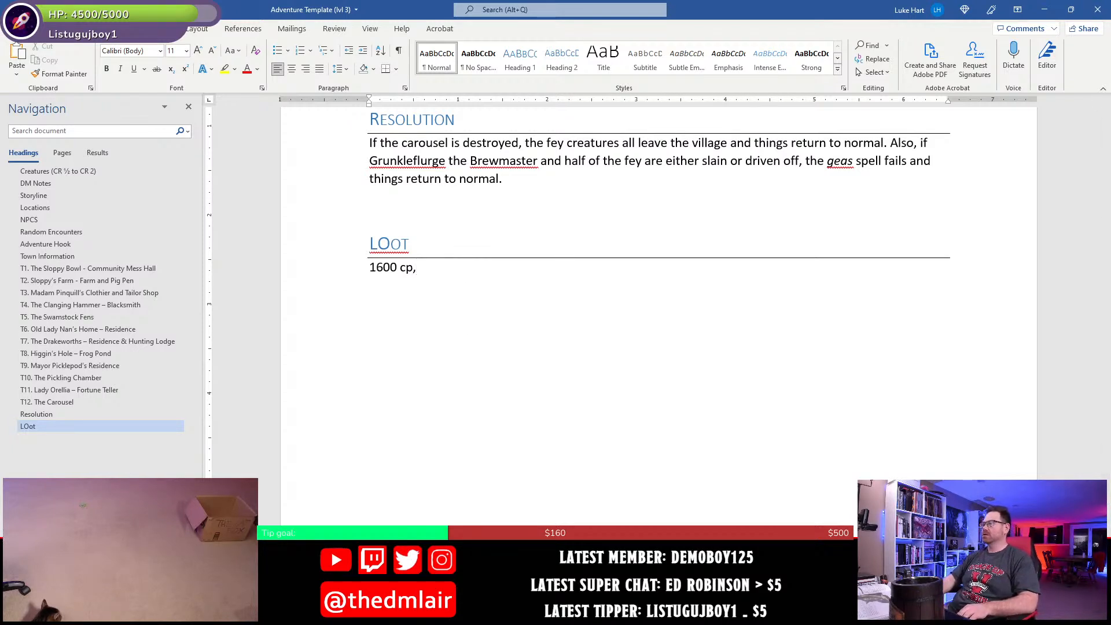
- Add a main-level bullet with the bold label "Treasure." at the end of section T6, Old Lady Nan's Home
{"action": "left_click", "coordinate": [113, 329]}
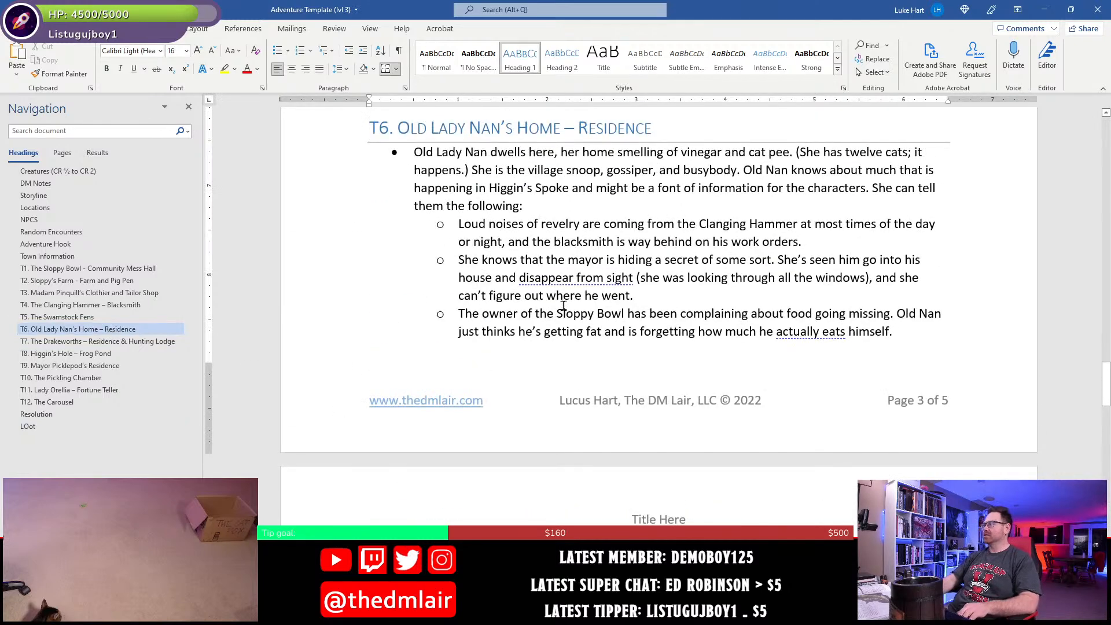
{"action": "scroll", "coordinate": [564, 307], "scroll_direction": "down", "scroll_amount": 2}
{"action": "left_click", "coordinate": [896, 221]}
{"action": "scroll", "coordinate": [903, 249], "scroll_direction": "up", "scroll_amount": 2}
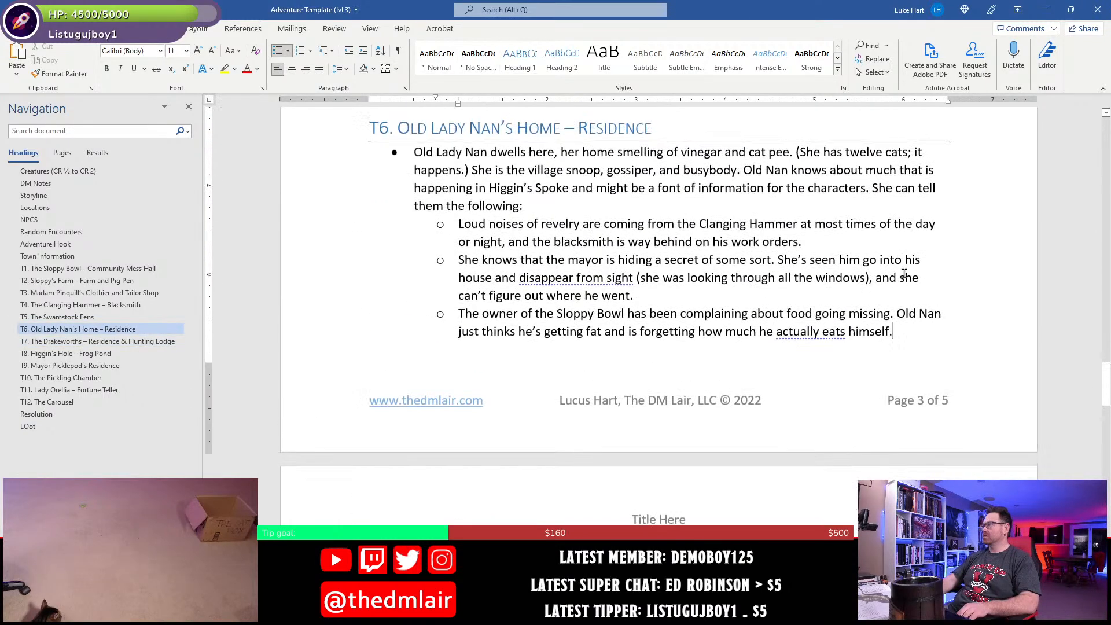
{"action": "key", "text": "Return"}
{"action": "key", "text": "shift+Tab"}
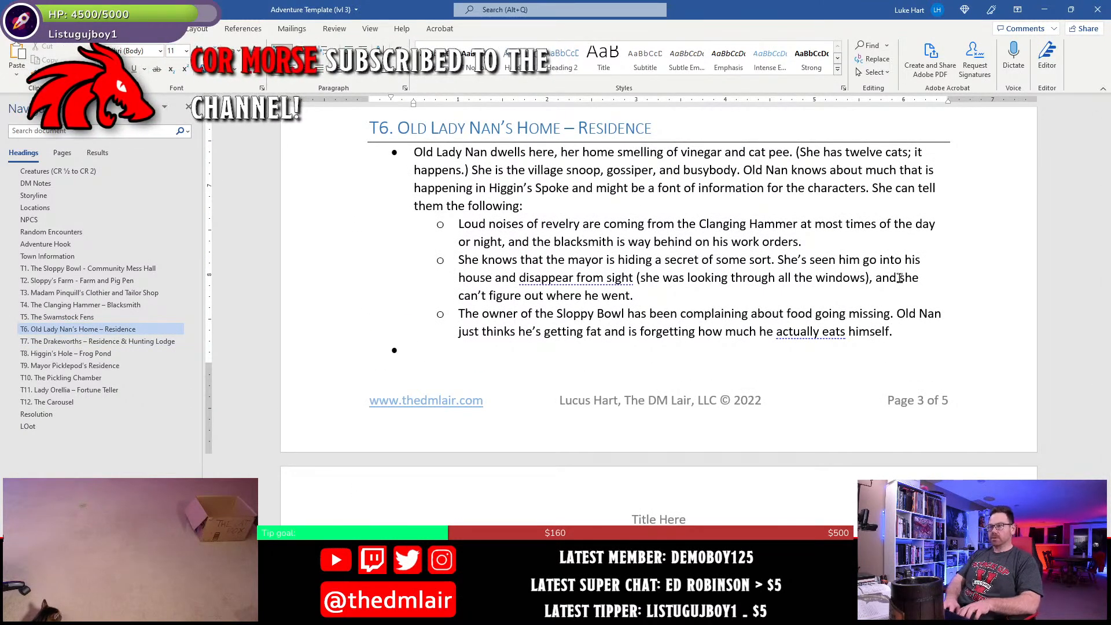
{"action": "key", "text": "ctrl+b"}
{"action": "type", "text": "Treasure"}
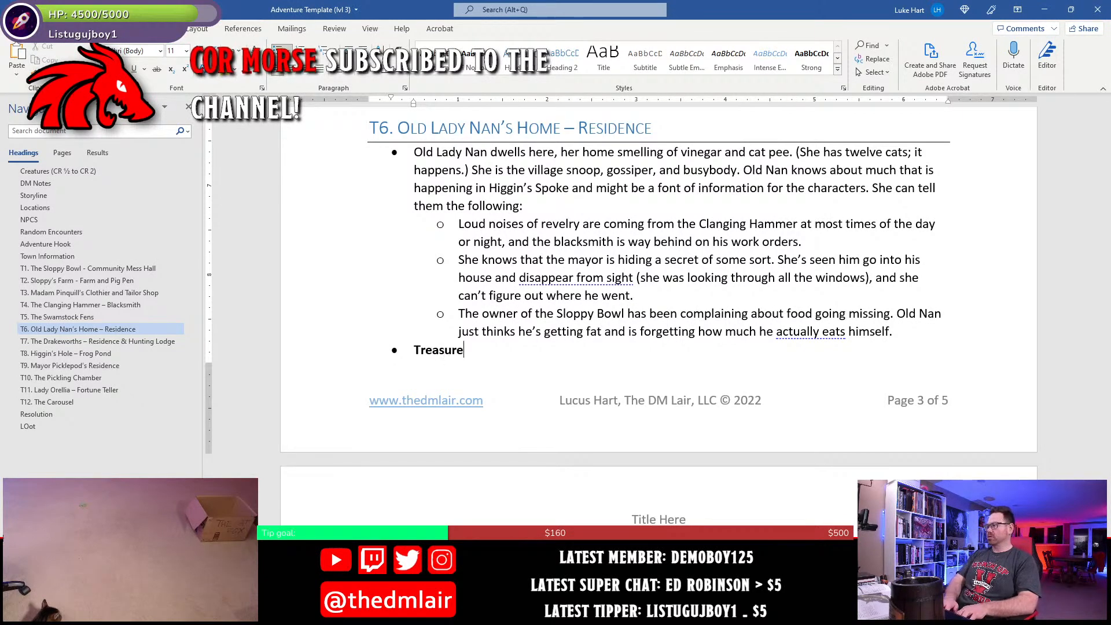
{"action": "type", "text": "."}
{"action": "key", "text": "ctrl+b"}
- Begin the T6 treasure text in regular weight with "Old Nan has a set of four golden candlesticks (worth 25 gp each)"
{"action": "type", "text": "Old N"}
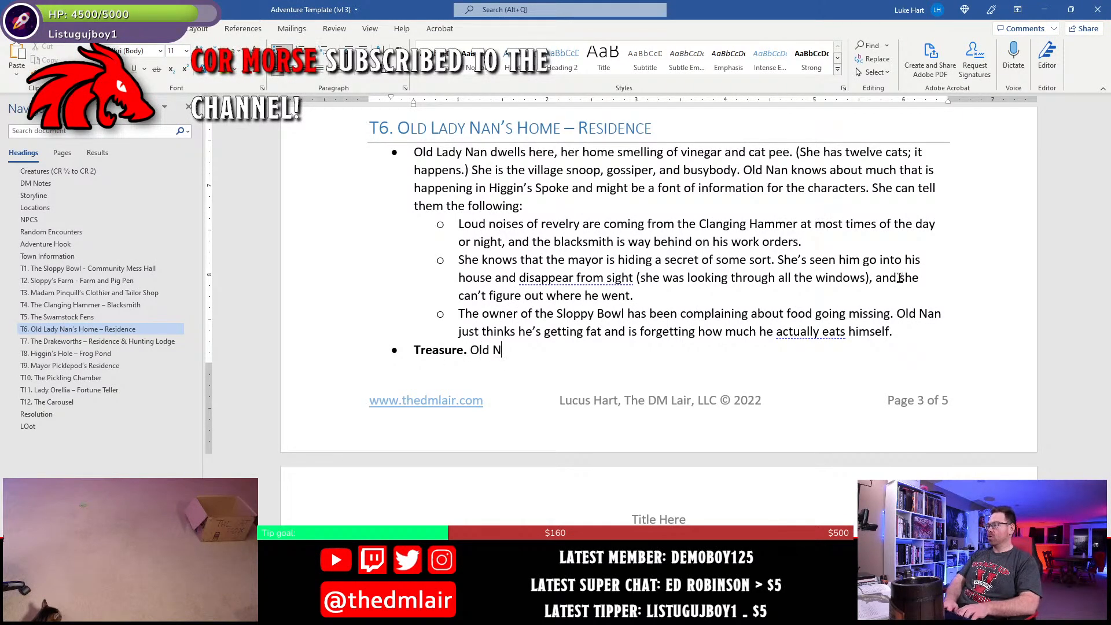
{"action": "type", "text": "an has "}
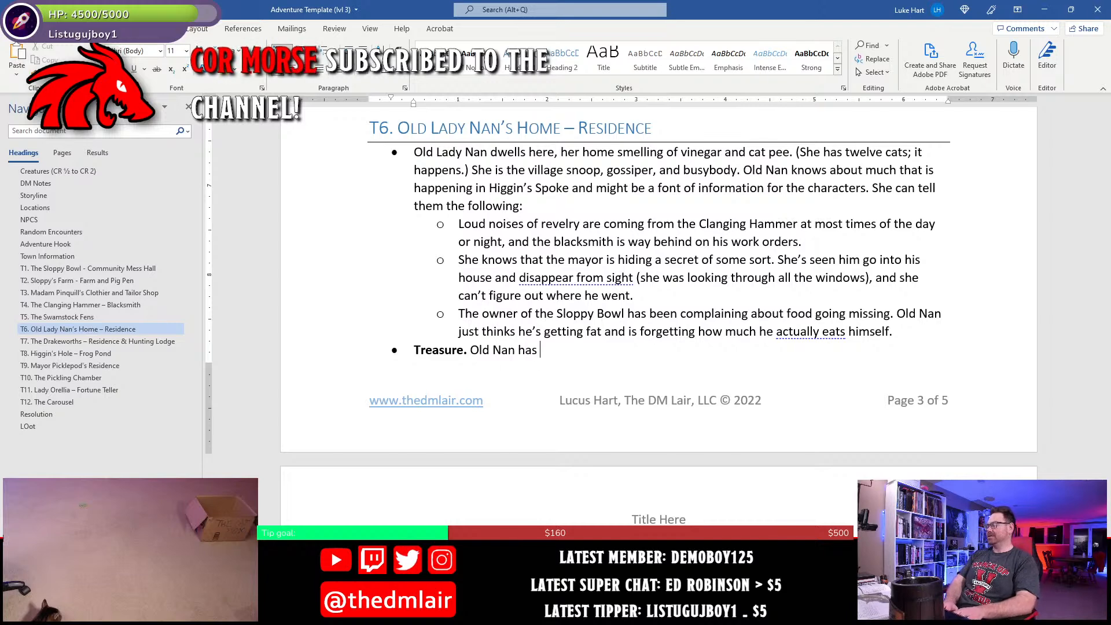
{"action": "type", "text": "a set of "}
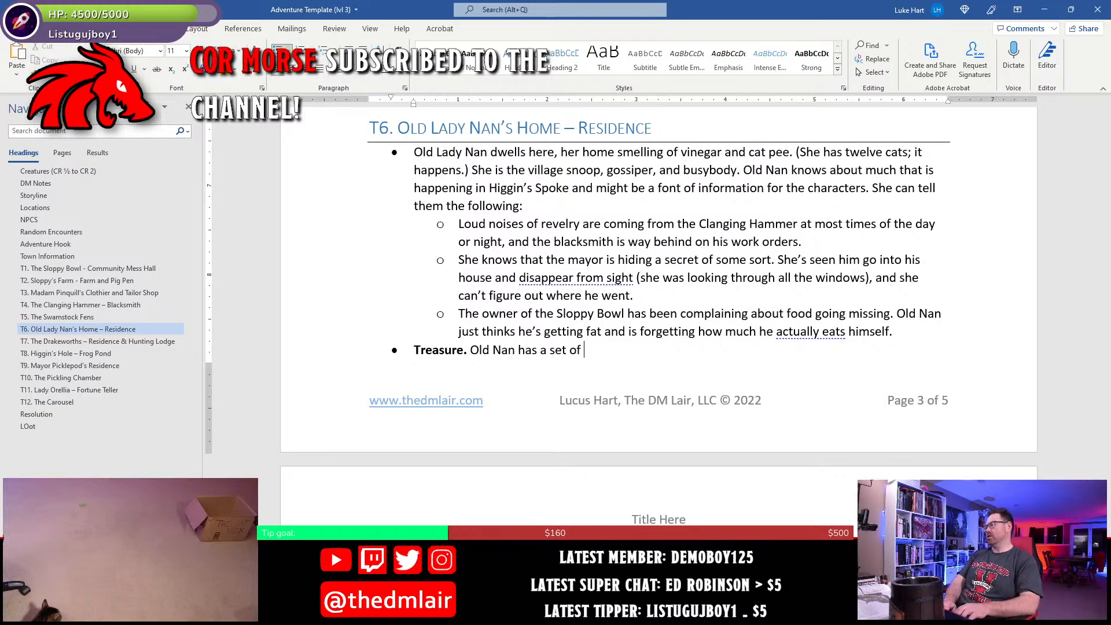
{"action": "type", "text": "four"}
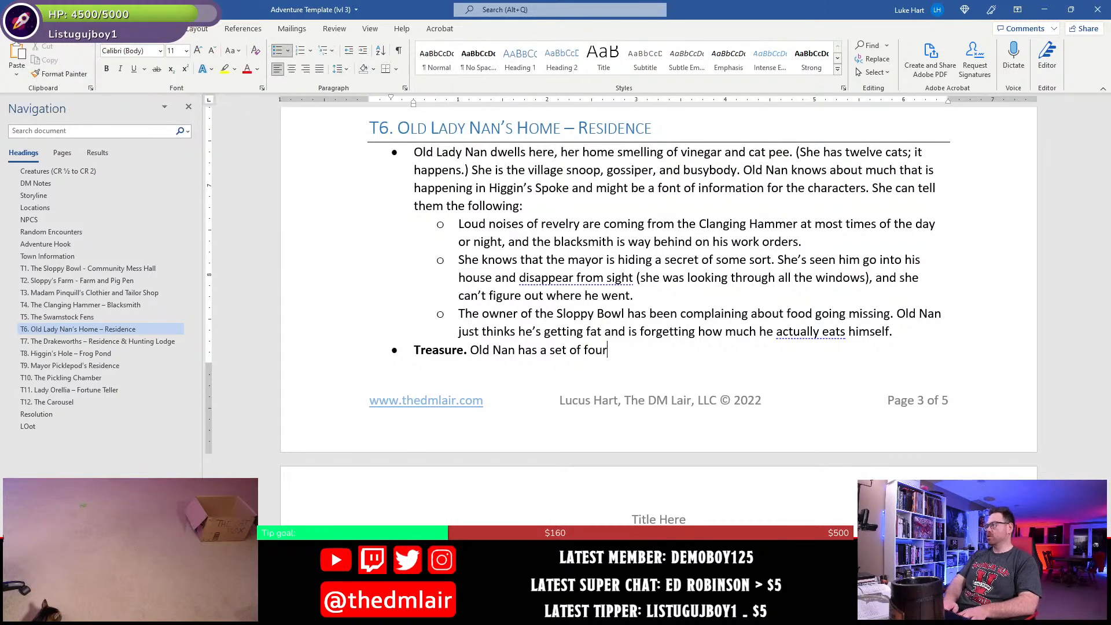
{"action": "type", "text": " golden candle"}
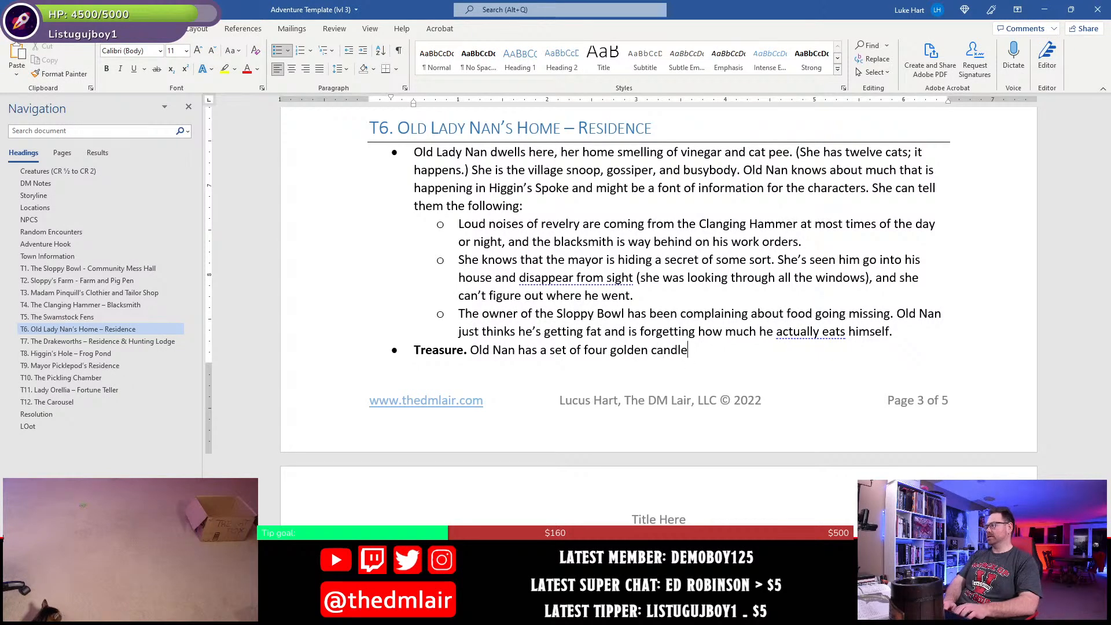
{"action": "type", "text": "sticks (wort"}
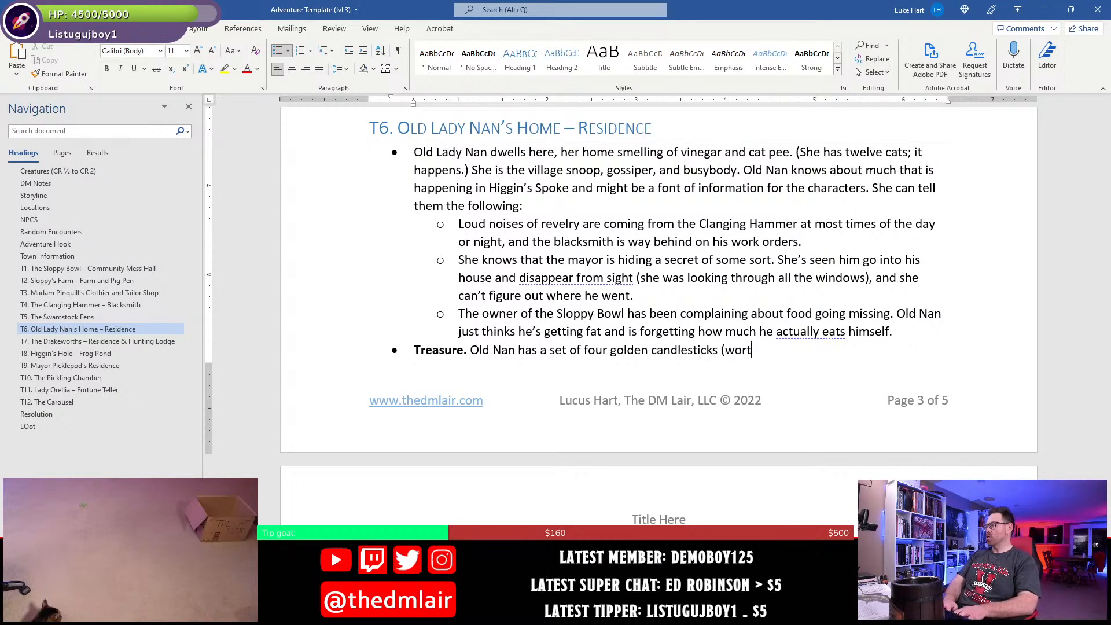
{"action": "type", "text": "h 25 g"}
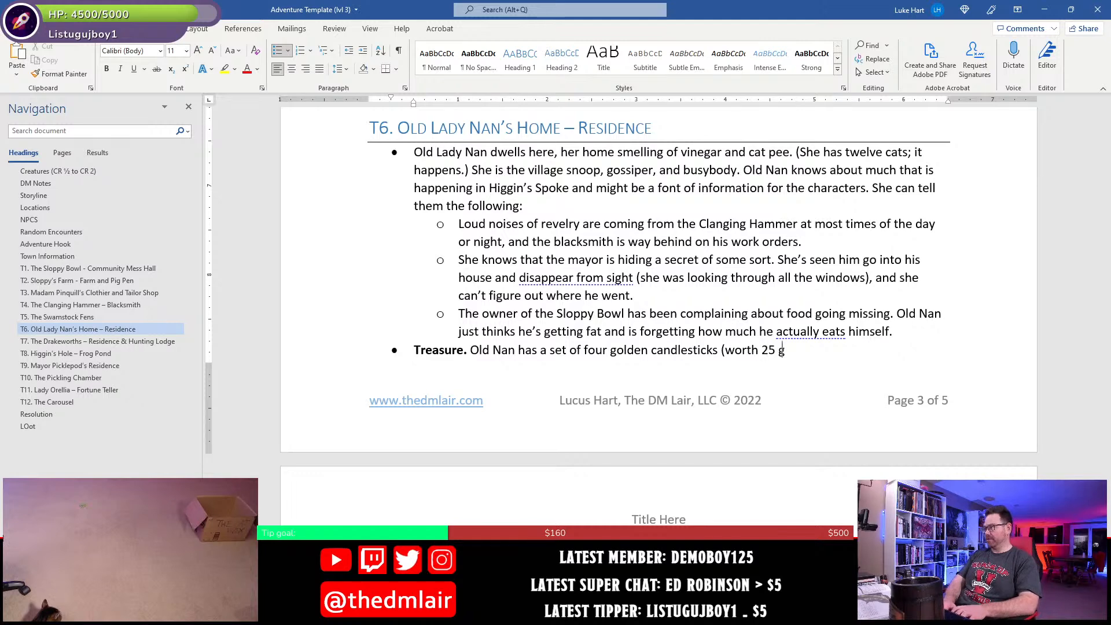
{"action": "type", "text": "p each)"}
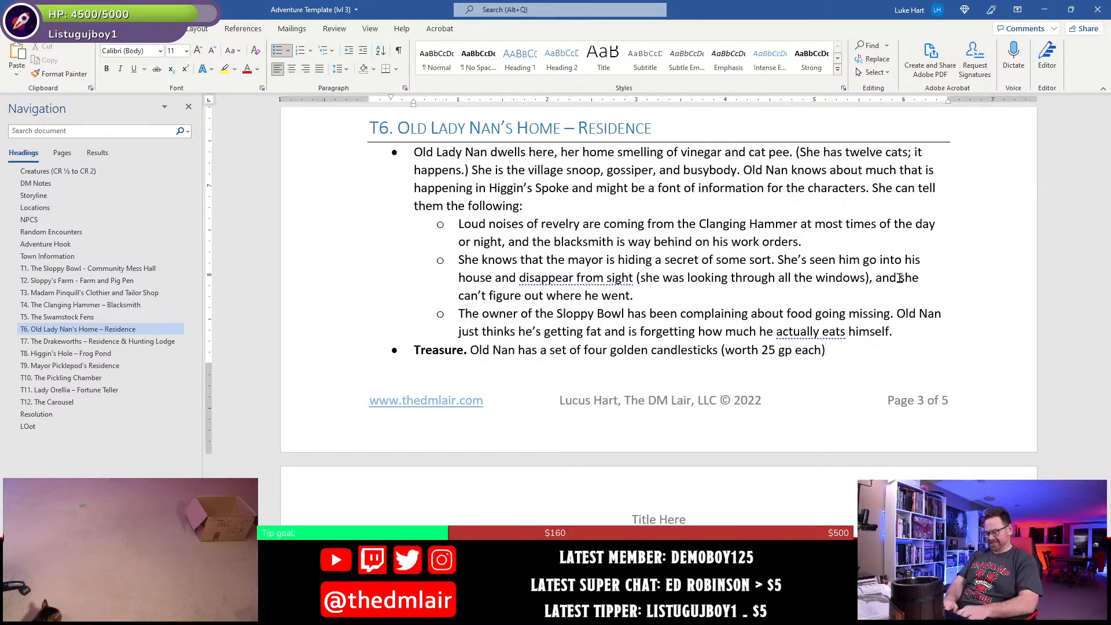
- Finish the T6 treasure with "that she'll give to the characters if they can figure out what the mayor's secret is and tell her about it." and save
{"action": "type", "text": "that "}
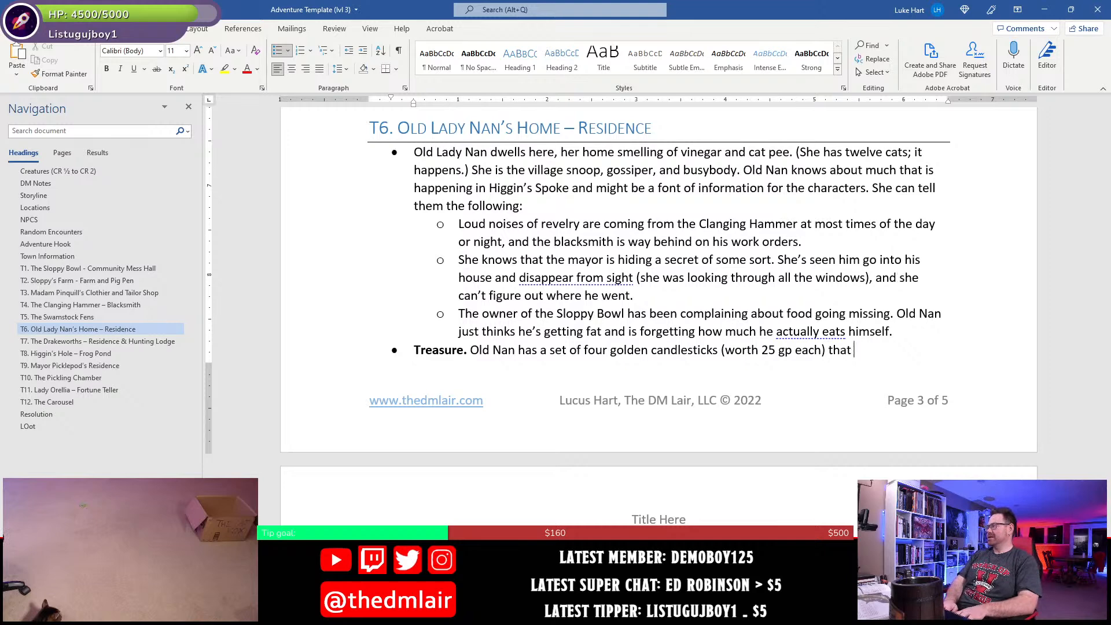
{"action": "type", "text": "she'll give to the"}
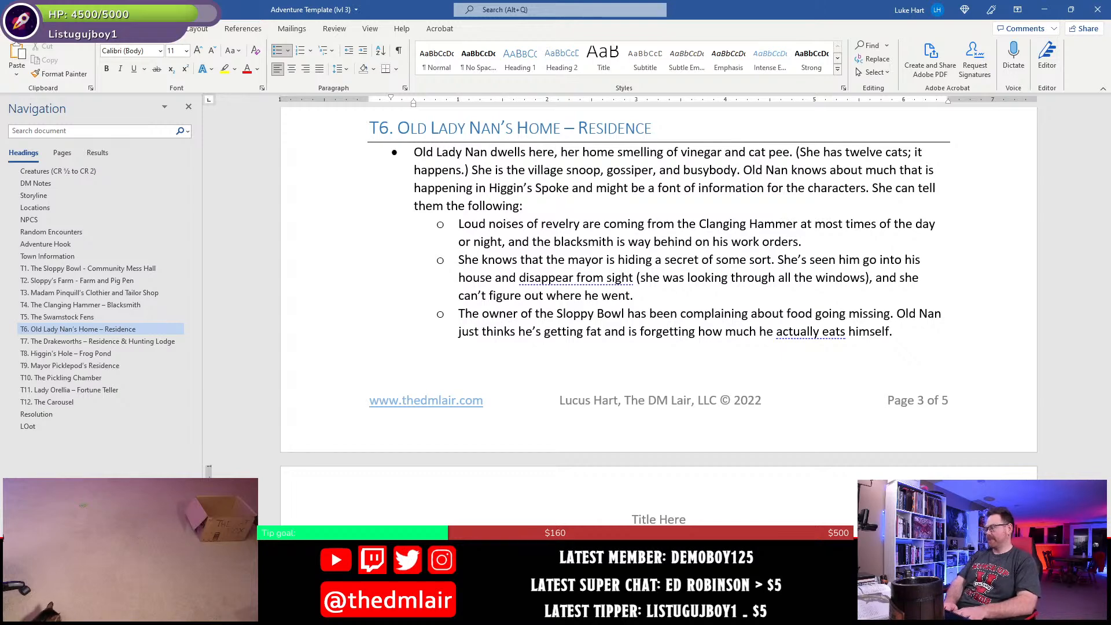
{"action": "scroll", "coordinate": [694, 457], "scroll_direction": "down", "scroll_amount": 2}
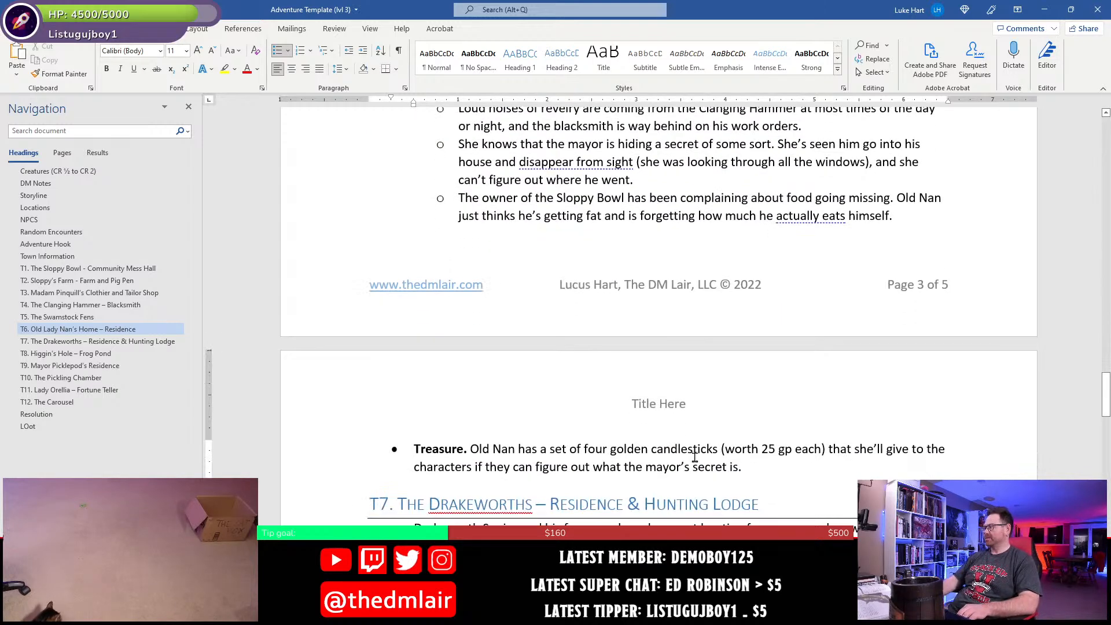
{"action": "type", "text": "and tell h"}
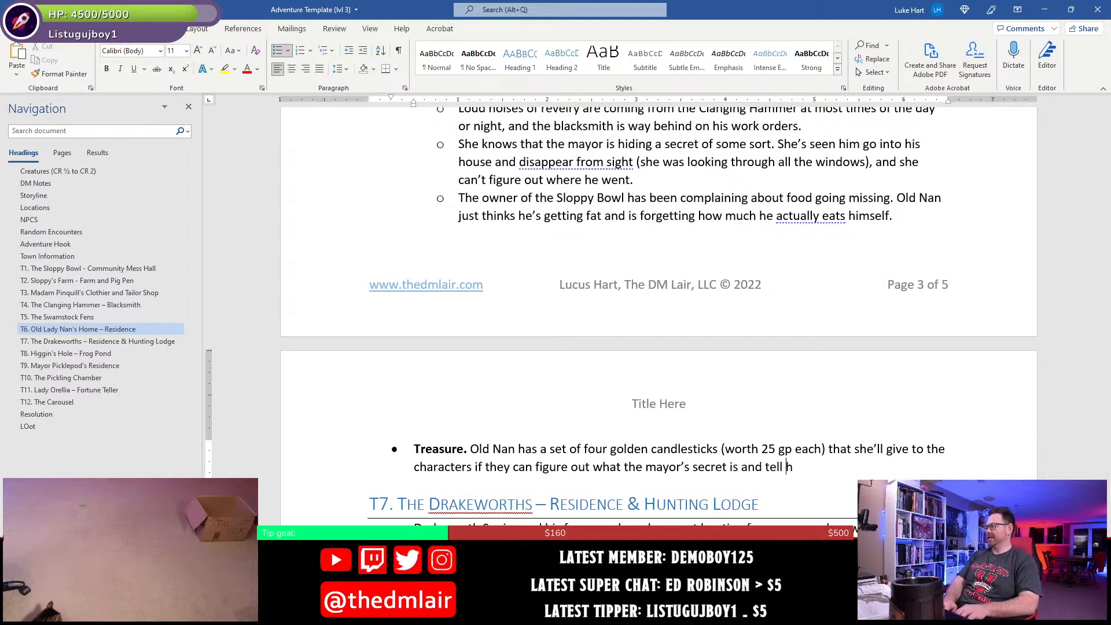
{"action": "type", "text": "er about it."}
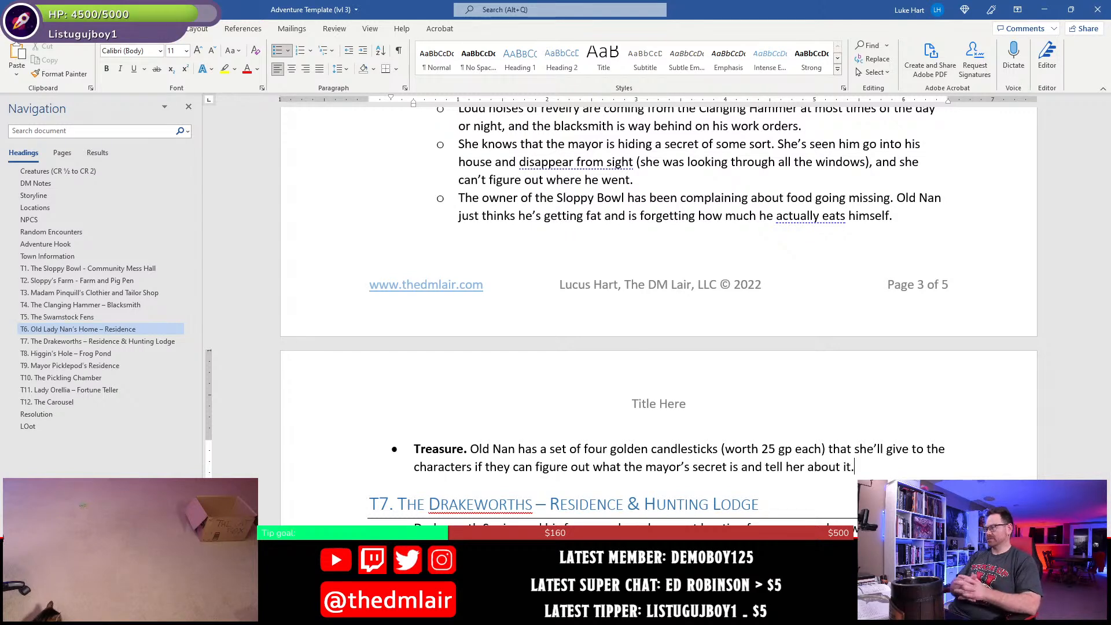
{"action": "key", "text": "ctrl+s"}
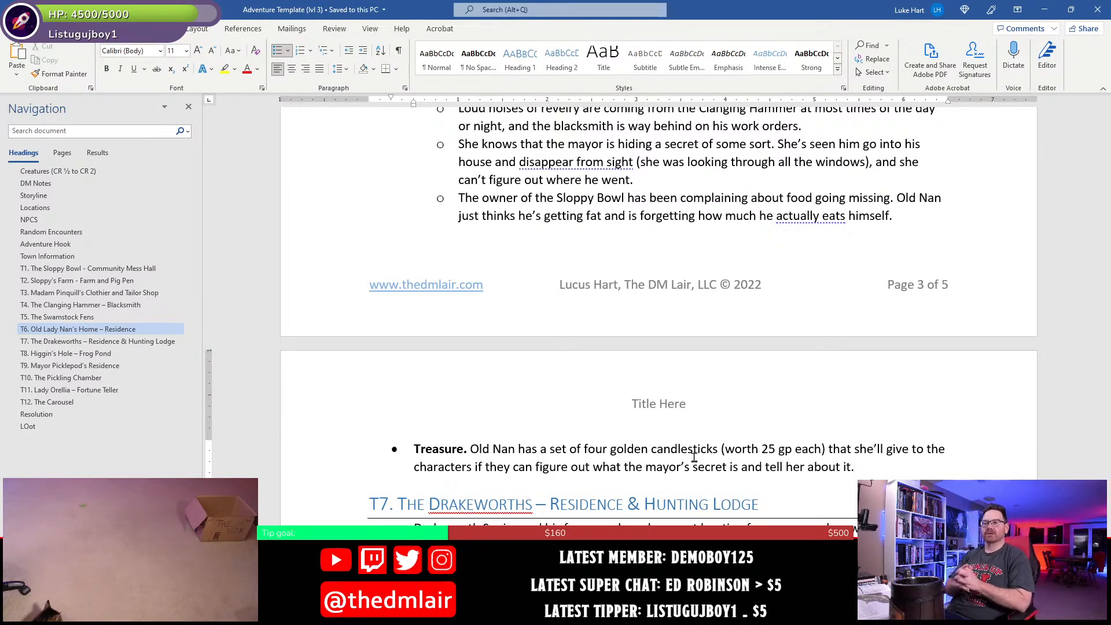
- Delete the Loot heading and its last "1600 cp" entry from the end of the document
{"action": "scroll", "coordinate": [621, 282], "scroll_direction": "up", "scroll_amount": 2}
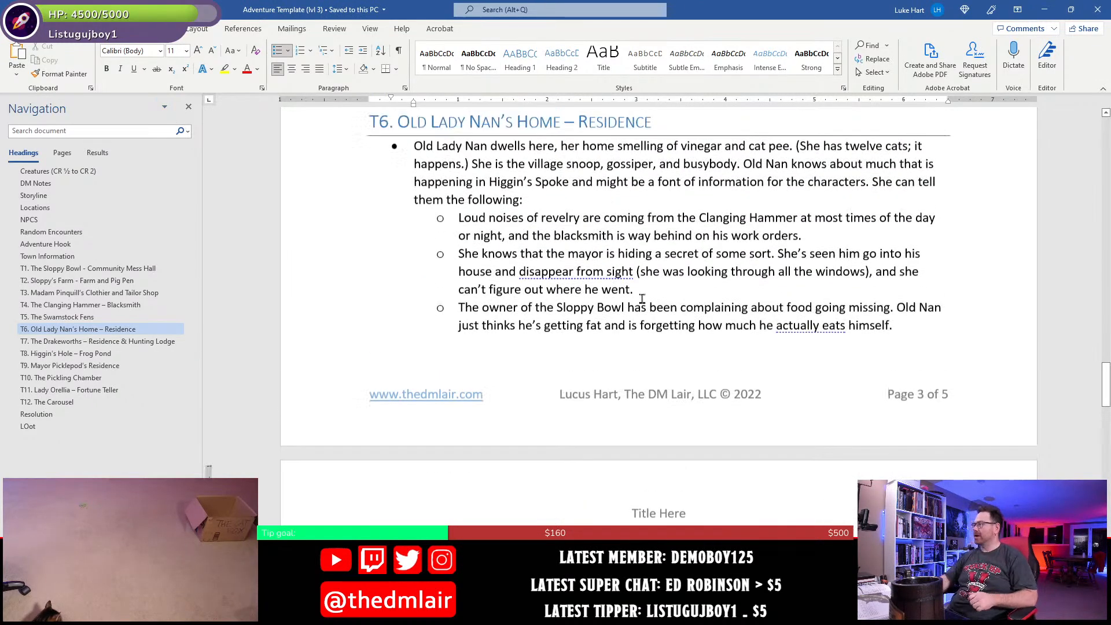
{"action": "left_click", "coordinate": [34, 427]}
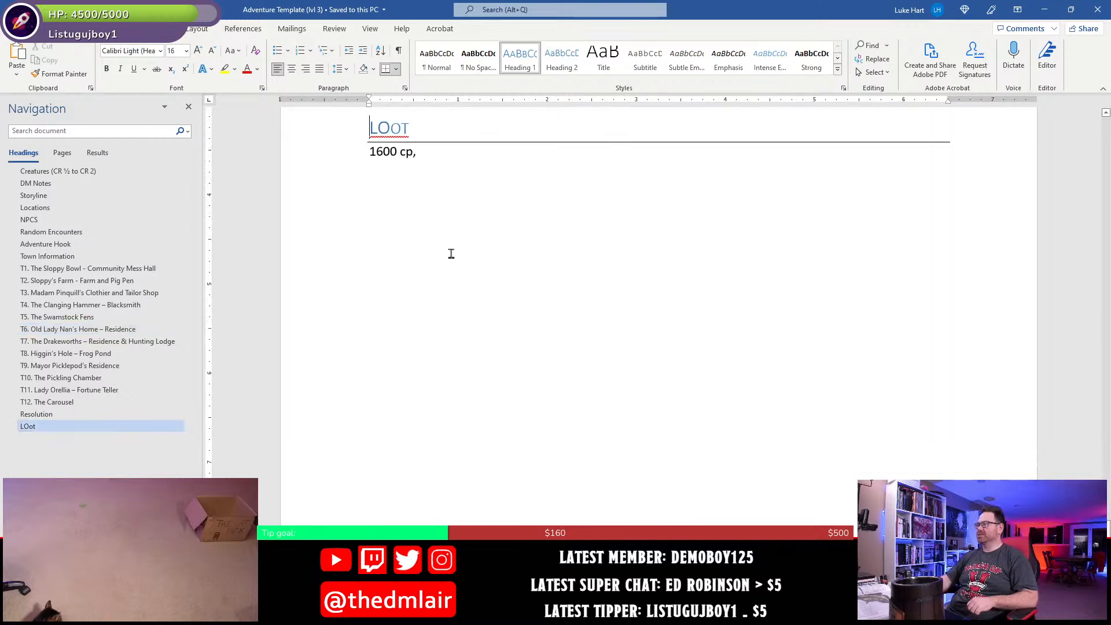
{"action": "scroll", "coordinate": [450, 251], "scroll_direction": "up", "scroll_amount": 2}
{"action": "left_click", "coordinate": [426, 265]}
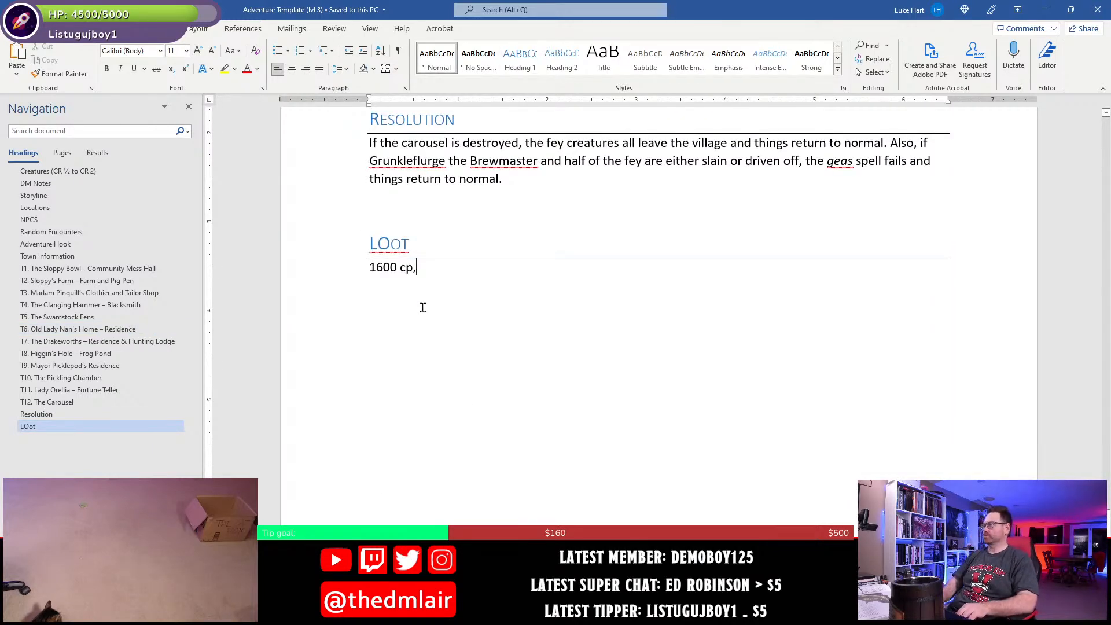
{"action": "key", "text": "BackSpace"}
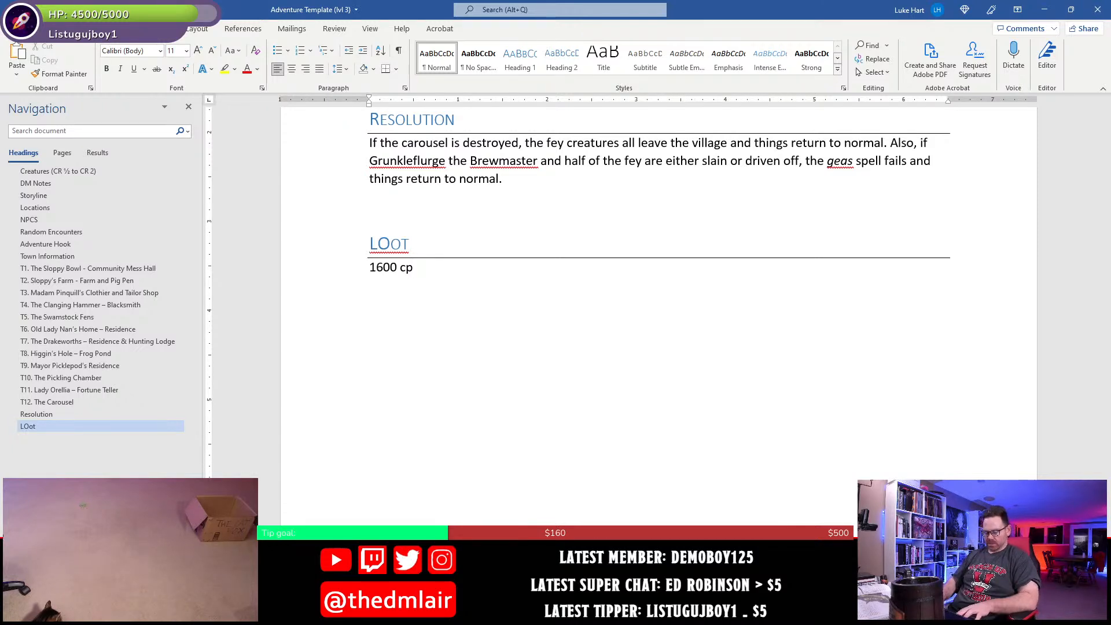
{"action": "key", "text": "Up"}
{"action": "key", "text": "Home"}
{"action": "key", "text": "shift+Down"}
{"action": "key", "text": "shift+Down"}
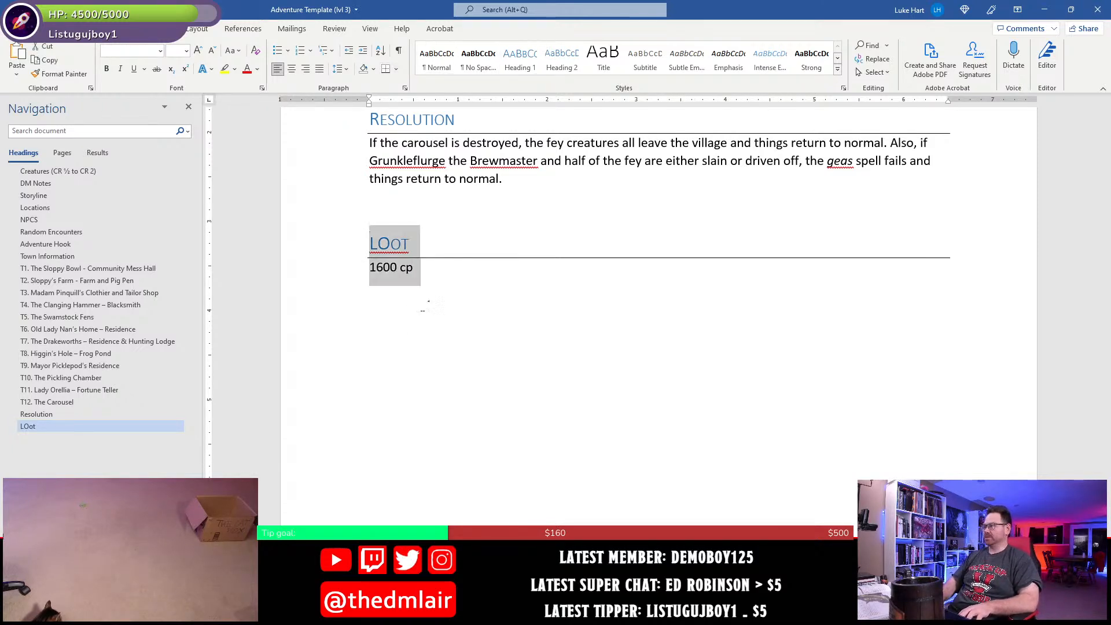
{"action": "key", "text": "Delete"}
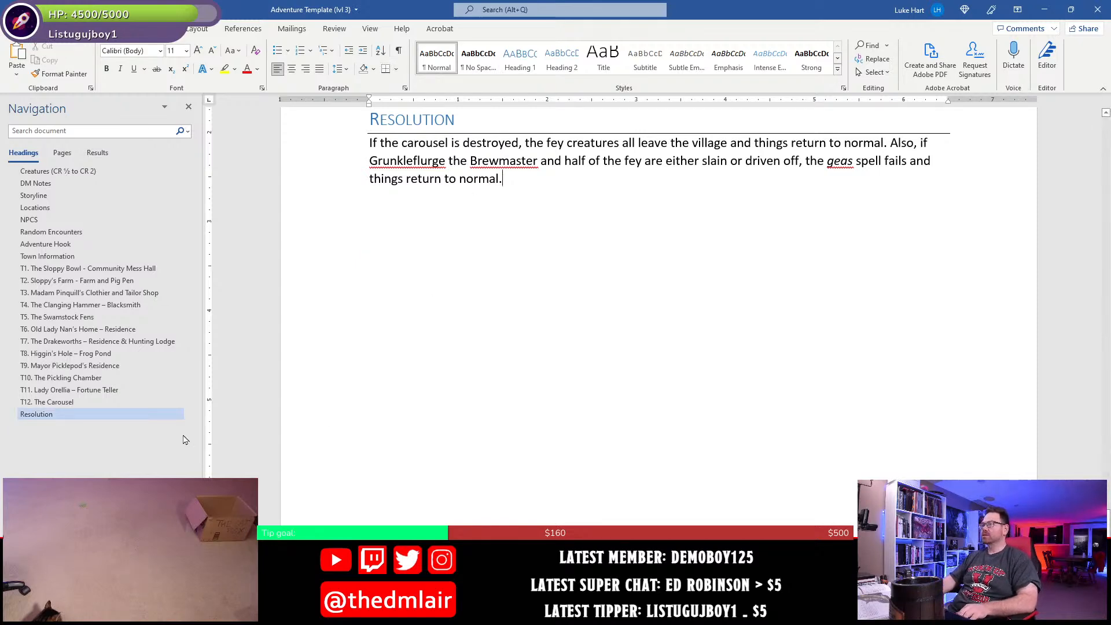
- Start a new paragraph at the end of the Town Information section with "The fey creatures carry"
{"action": "left_click", "coordinate": [47, 256]}
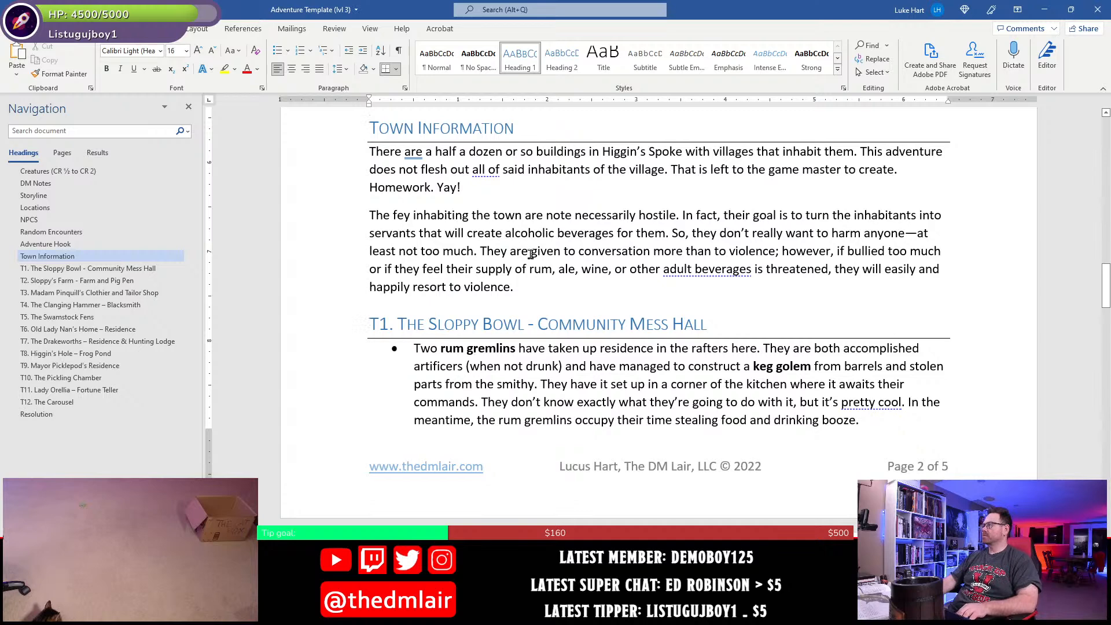
{"action": "left_click", "coordinate": [537, 289]}
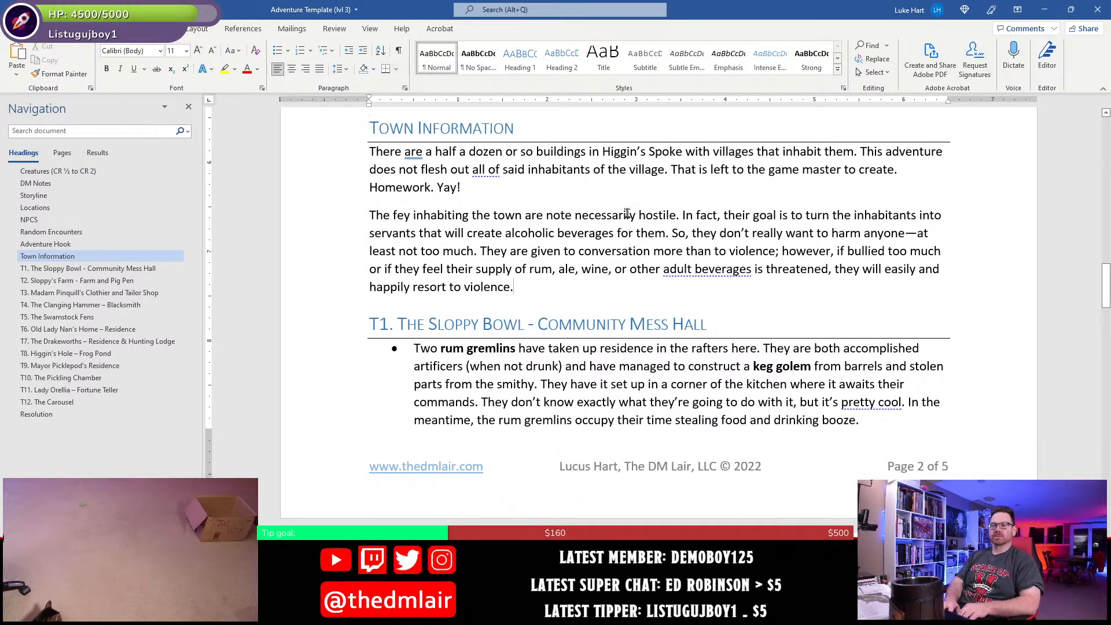
{"action": "key", "text": "Return"}
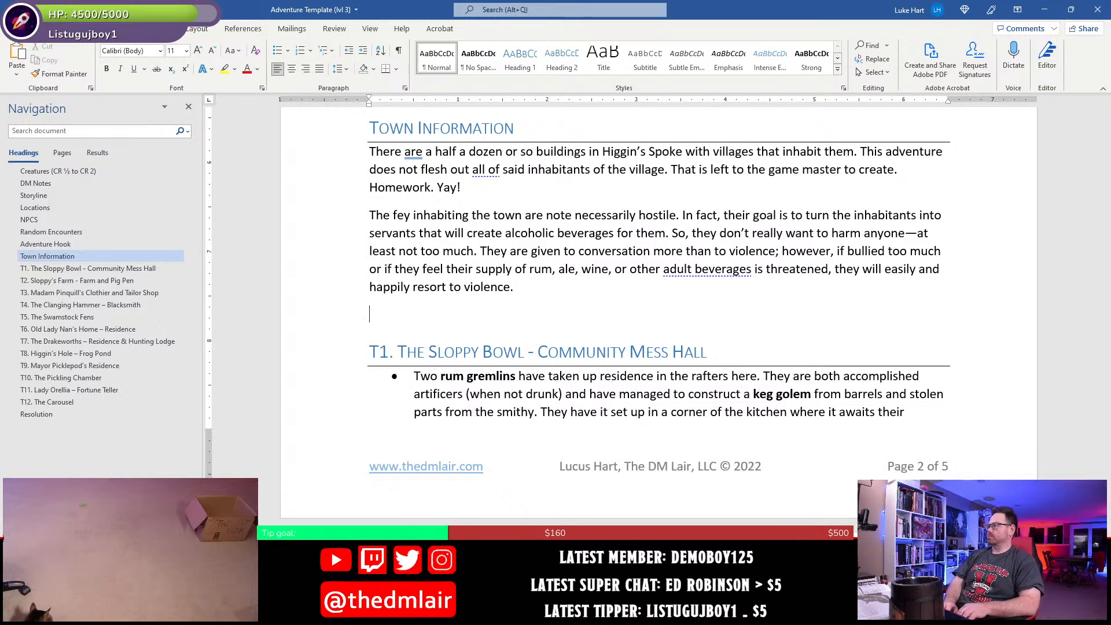
{"action": "type", "text": "The villagers"}
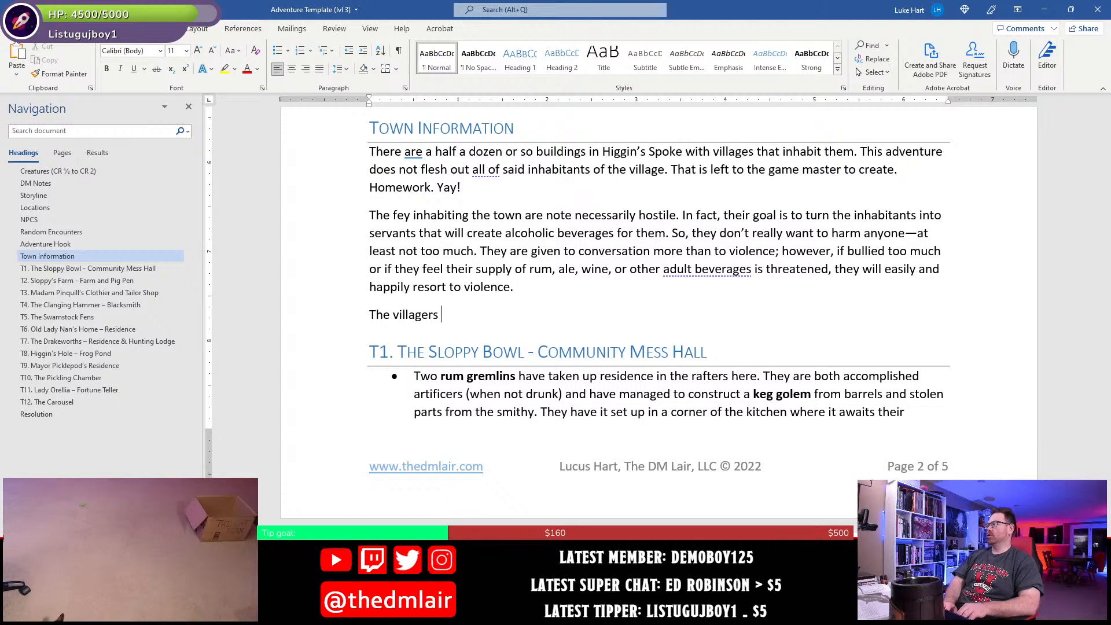
{"action": "key", "text": "BackSpace"}
{"action": "key", "text": "BackSpace"}
{"action": "key", "text": "BackSpace"}
{"action": "key", "text": "BackSpace"}
{"action": "key", "text": "BackSpace"}
{"action": "key", "text": "BackSpace"}
{"action": "key", "text": "BackSpace"}
{"action": "key", "text": "BackSpace"}
{"action": "key", "text": "BackSpace"}
{"action": "key", "text": "BackSpace"}
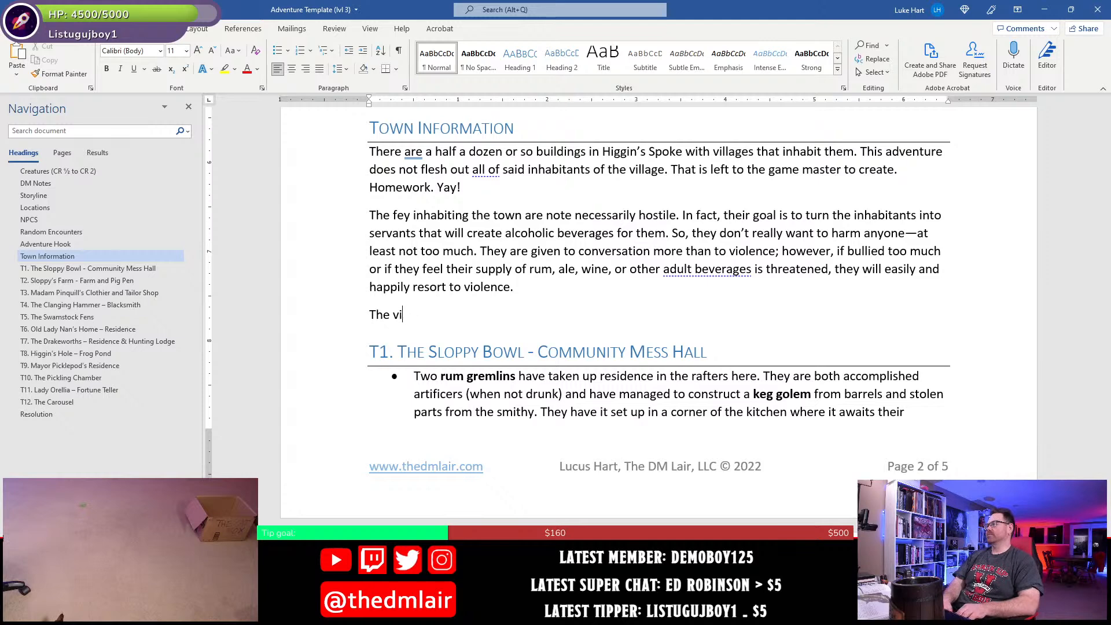
{"action": "type", "text": "fey creatures"}
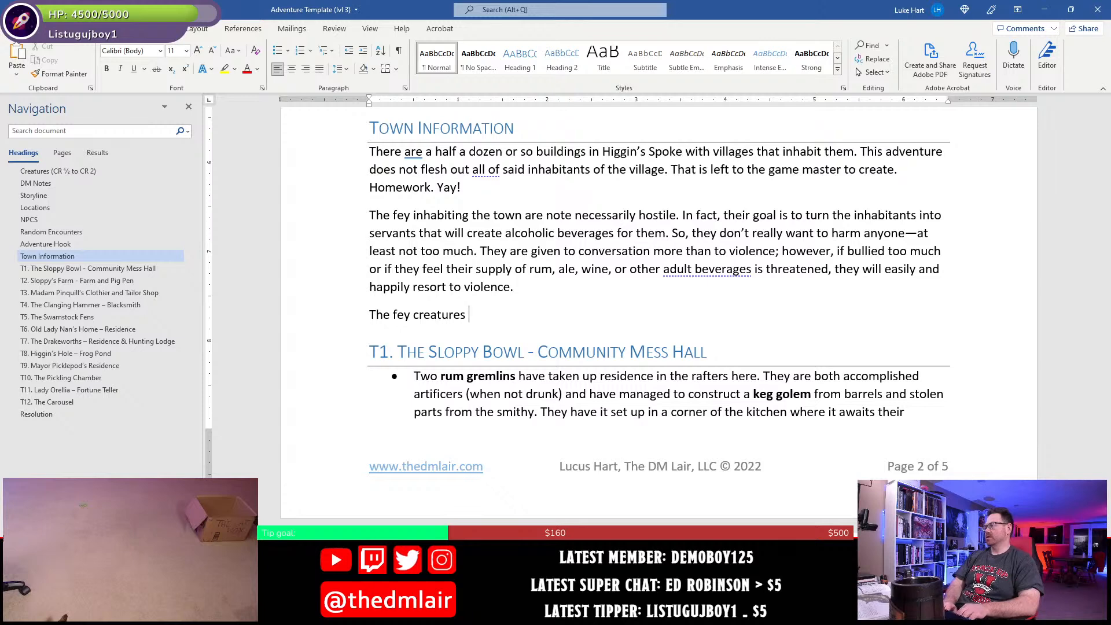
{"action": "type", "text": " carry "}
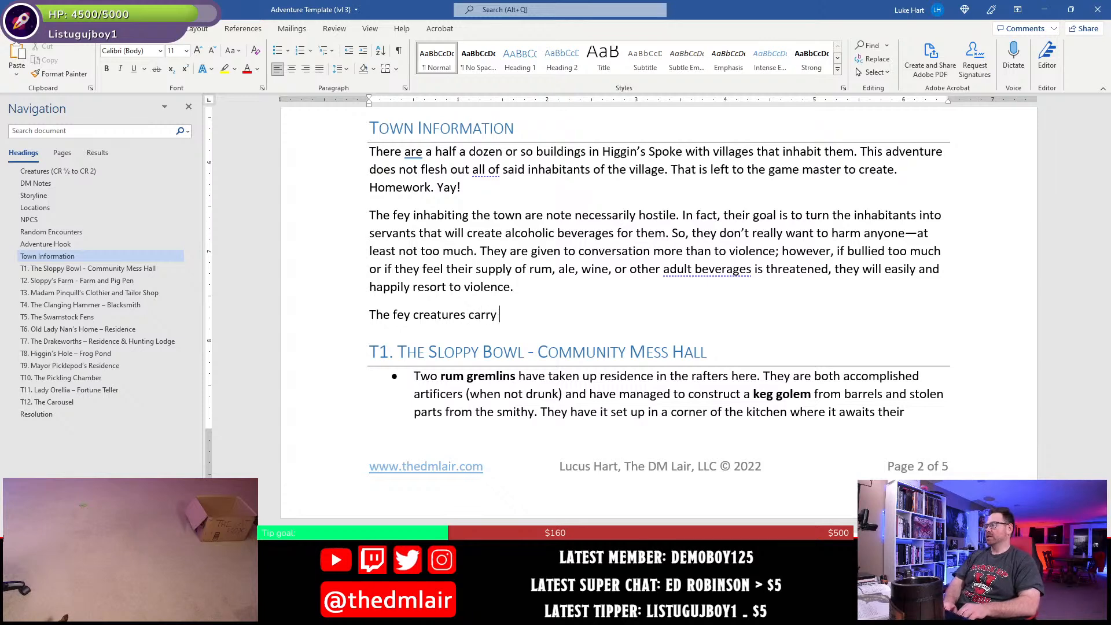
{"action": "type", "text": "o them"}
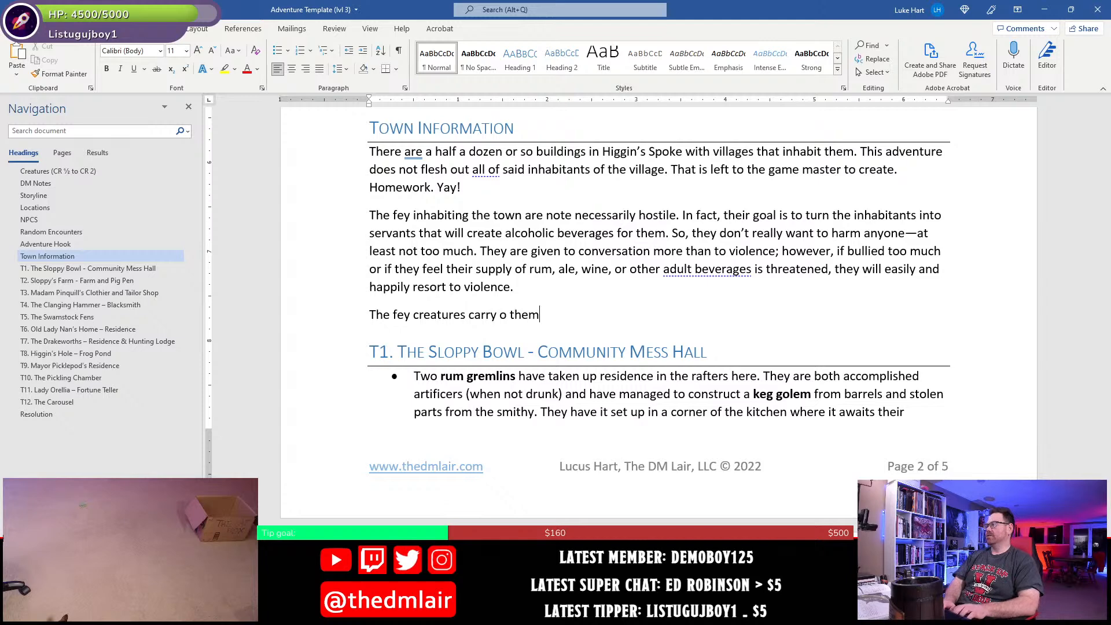
- Continue the new Town Information sentence with "on themselves a total of"
{"action": "key", "text": "BackSpace"}
{"action": "key", "text": "BackSpace"}
{"action": "key", "text": "BackSpace"}
{"action": "key", "text": "BackSpace"}
{"action": "key", "text": "BackSpace"}
{"action": "type", "text": "n themsevl"}
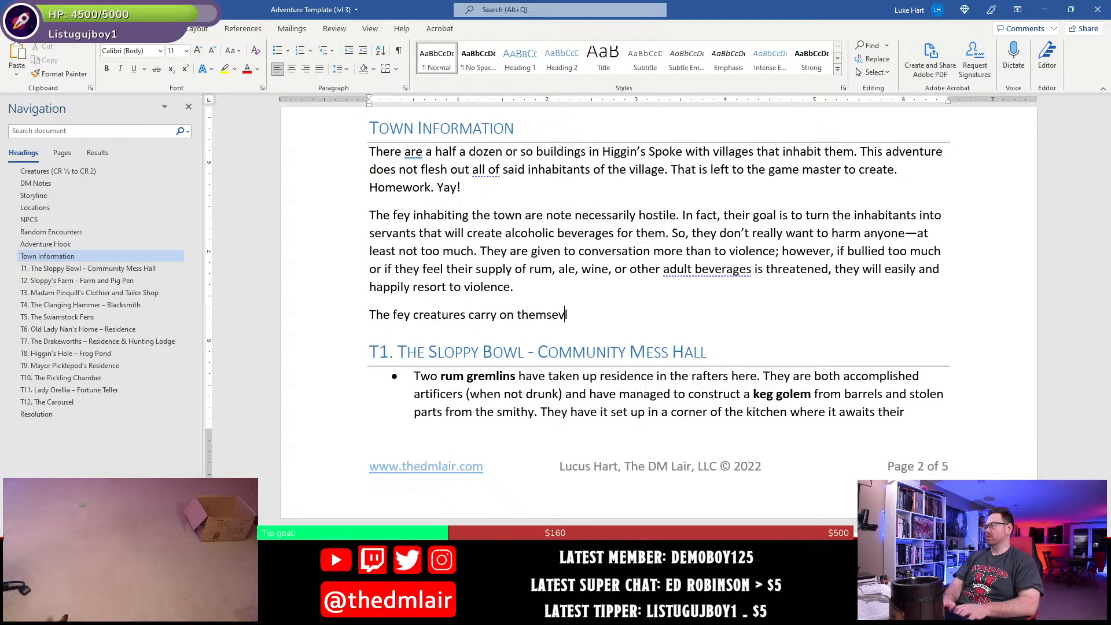
{"action": "key", "text": "BackSpace"}
{"action": "type", "text": "lves a total "}
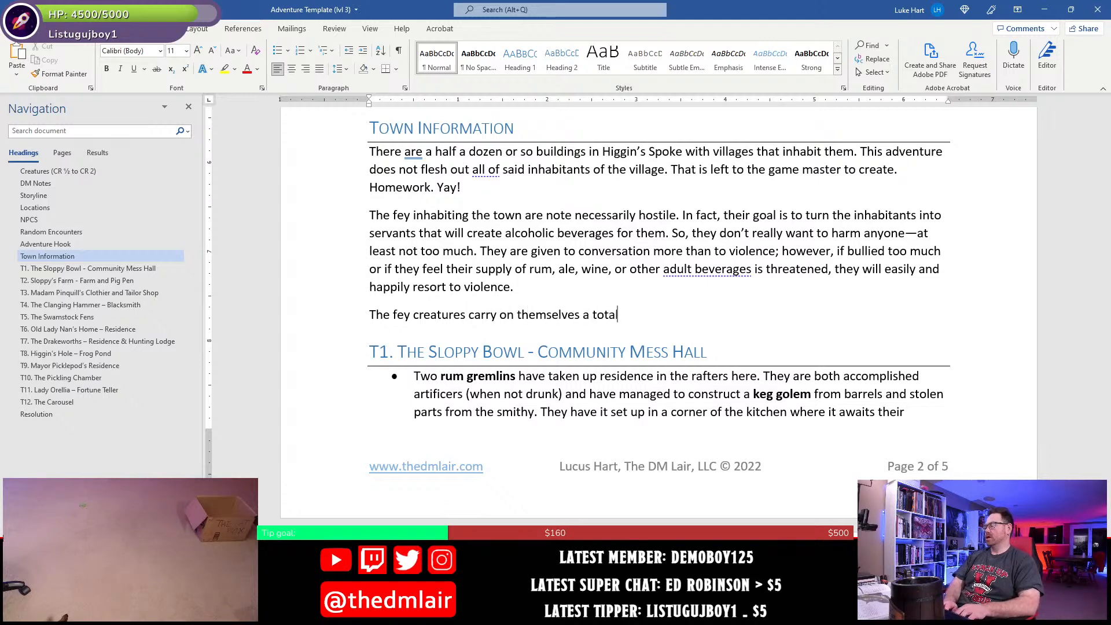
{"action": "type", "text": "of "}
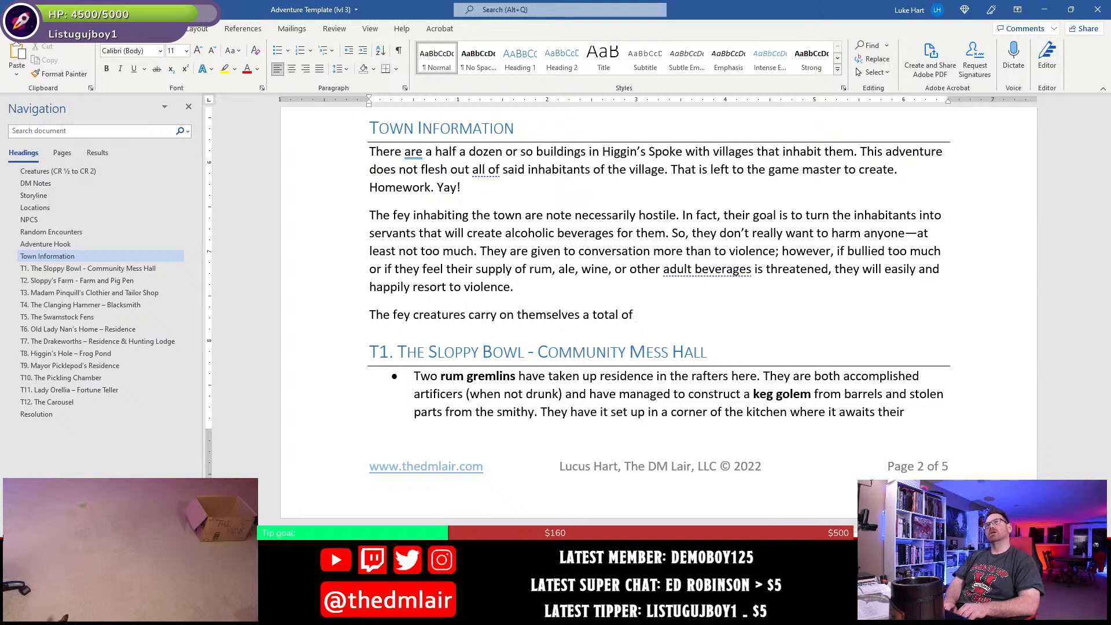
{"action": "type", "text": "1600 c"}
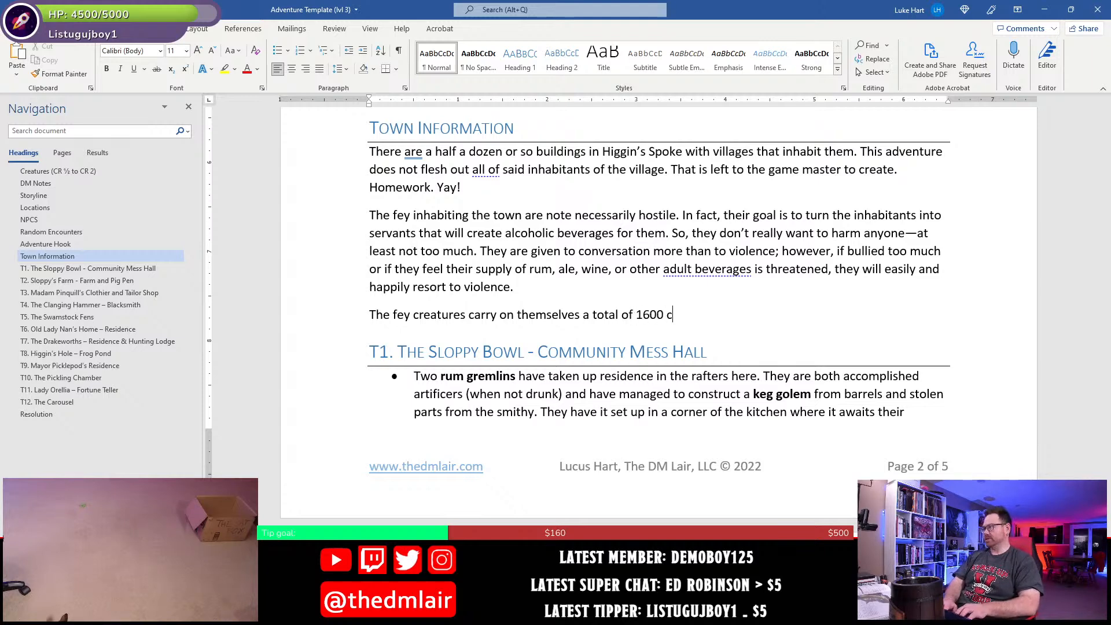
{"action": "type", "text": "p"}
- Finish the sentence about the fey creatures' carried coins with "160 sp."
{"action": "key", "text": "BackSpace"}
{"action": "key", "text": "BackSpace"}
{"action": "key", "text": "BackSpace"}
{"action": "key", "text": "BackSpace"}
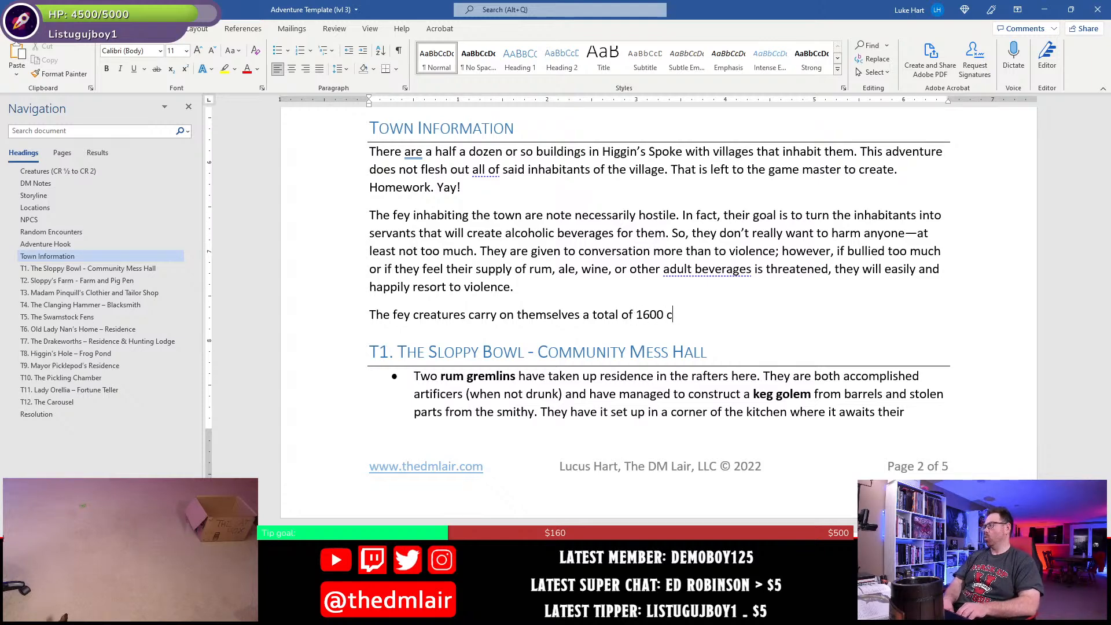
{"action": "type", "text": "sp"}
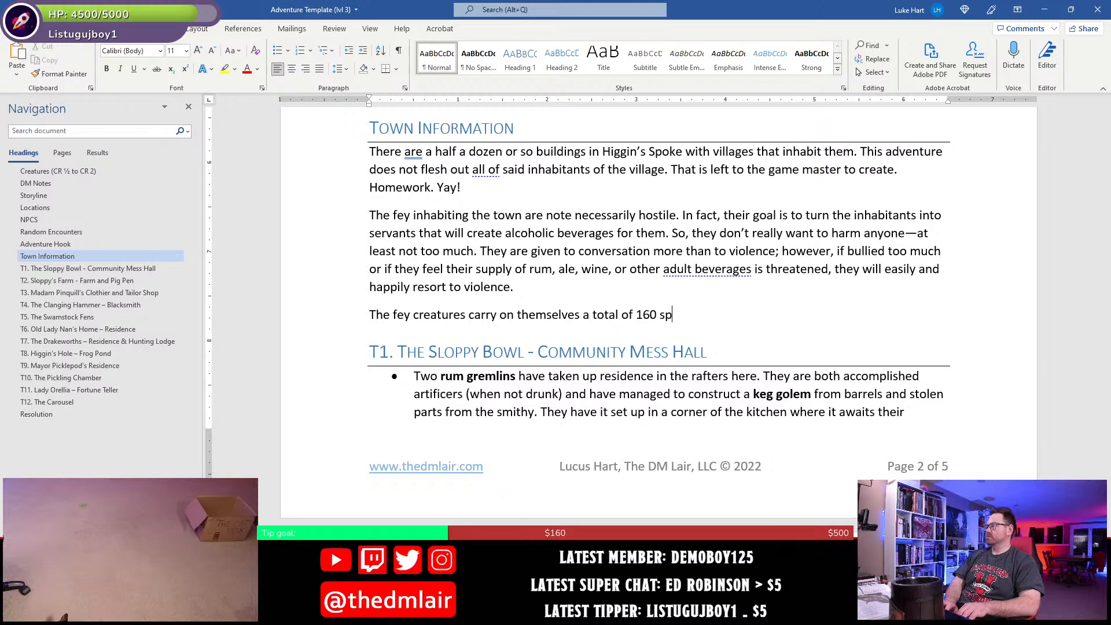
{"action": "type", "text": "."}
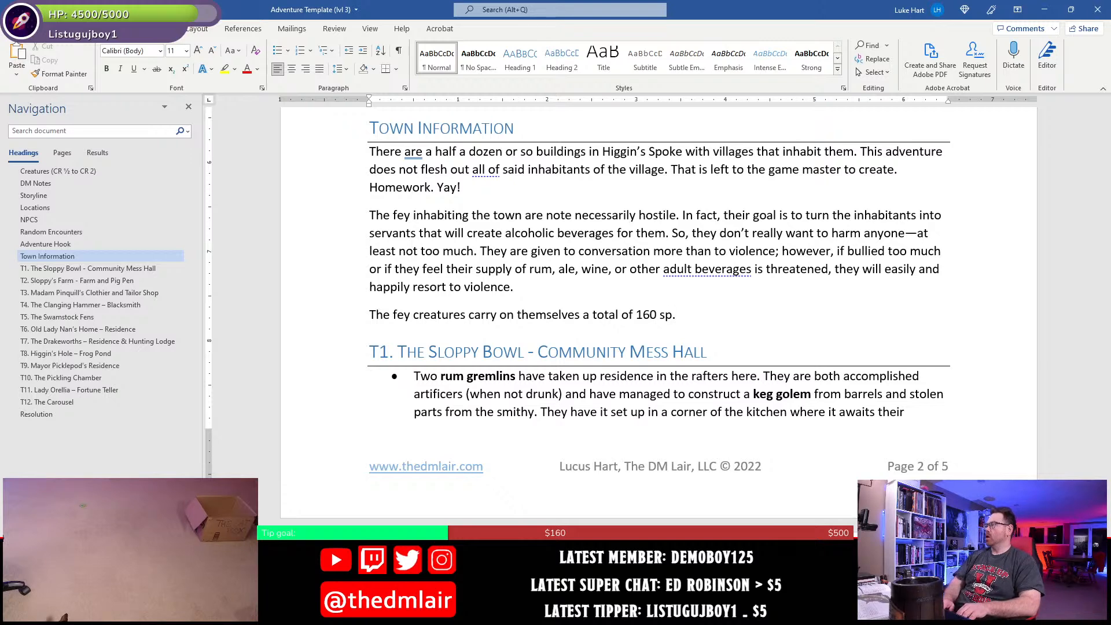
- Delete the new paragraph about the fey creatures' coins from the end of Town Information
{"action": "key", "text": "shift+Home"}
{"action": "key", "text": "Delete"}
{"action": "key", "text": "Delete"}
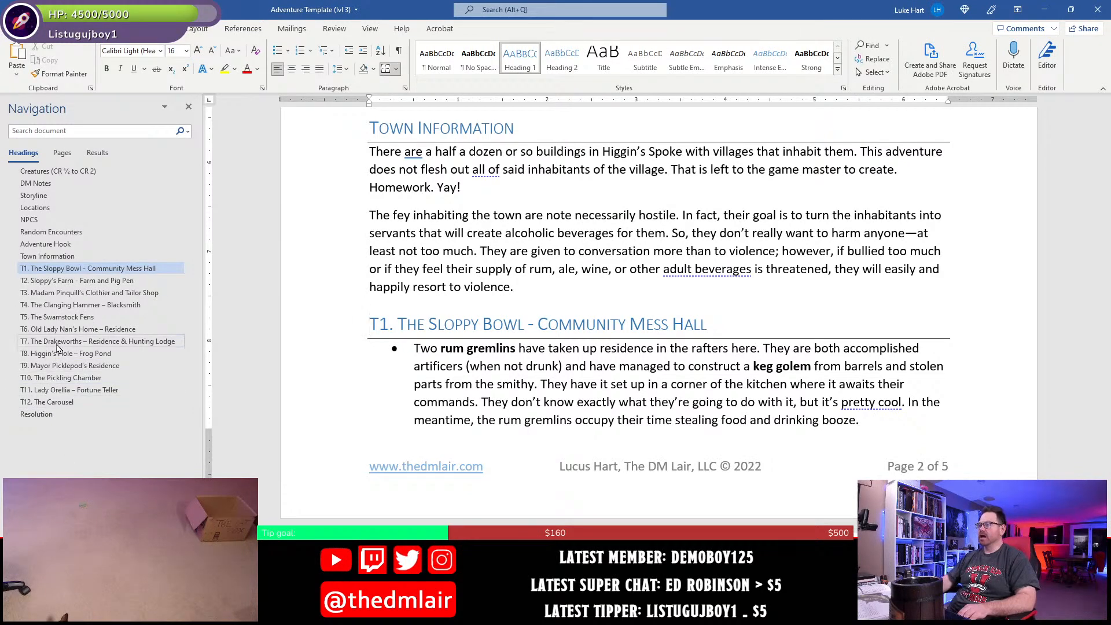
- Add a bullet with the bold label "Treasure." at the end of section T10, The Pickling Chamber
{"action": "left_click", "coordinate": [65, 379]}
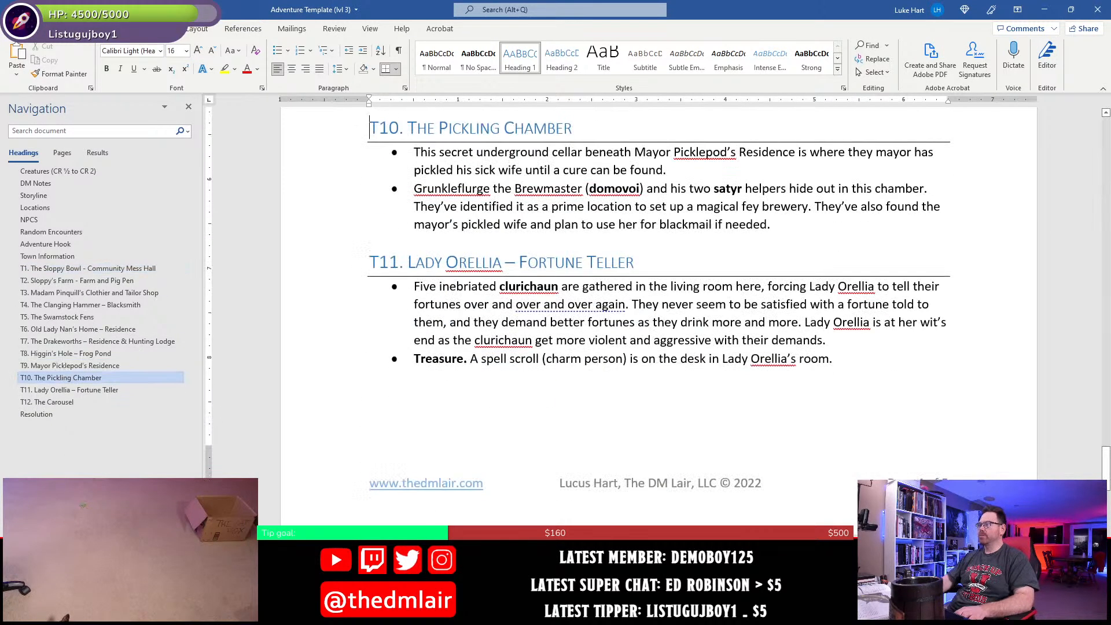
{"action": "scroll", "coordinate": [781, 347], "scroll_direction": "up", "scroll_amount": 2}
{"action": "left_click", "coordinate": [791, 344]}
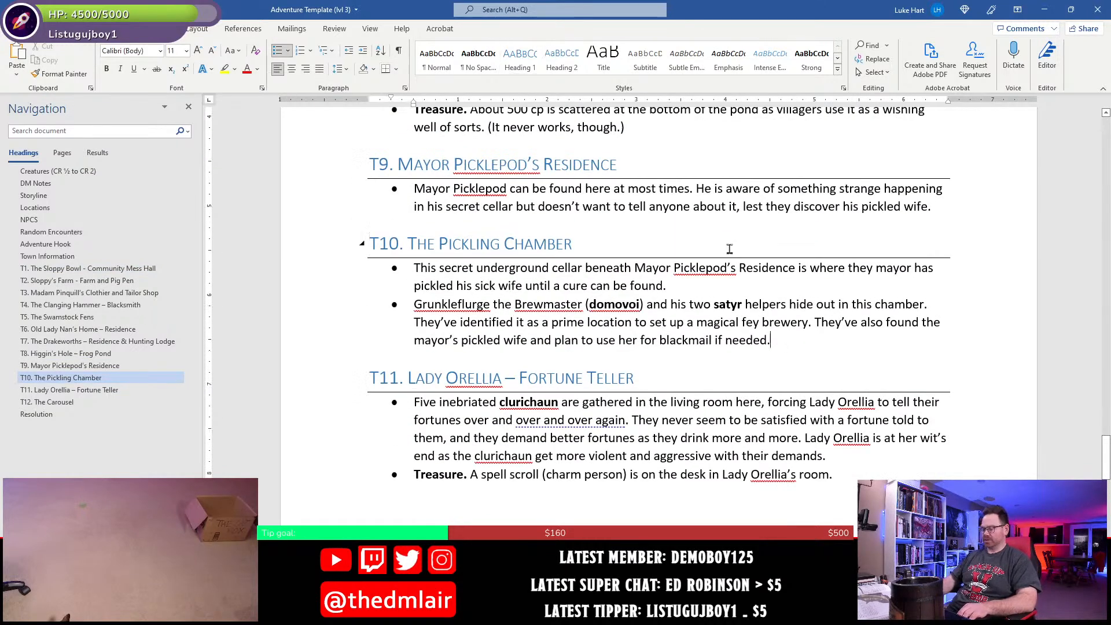
{"action": "key", "text": "Return"}
{"action": "key", "text": "ctrl+b"}
{"action": "type", "text": "Treasure."}
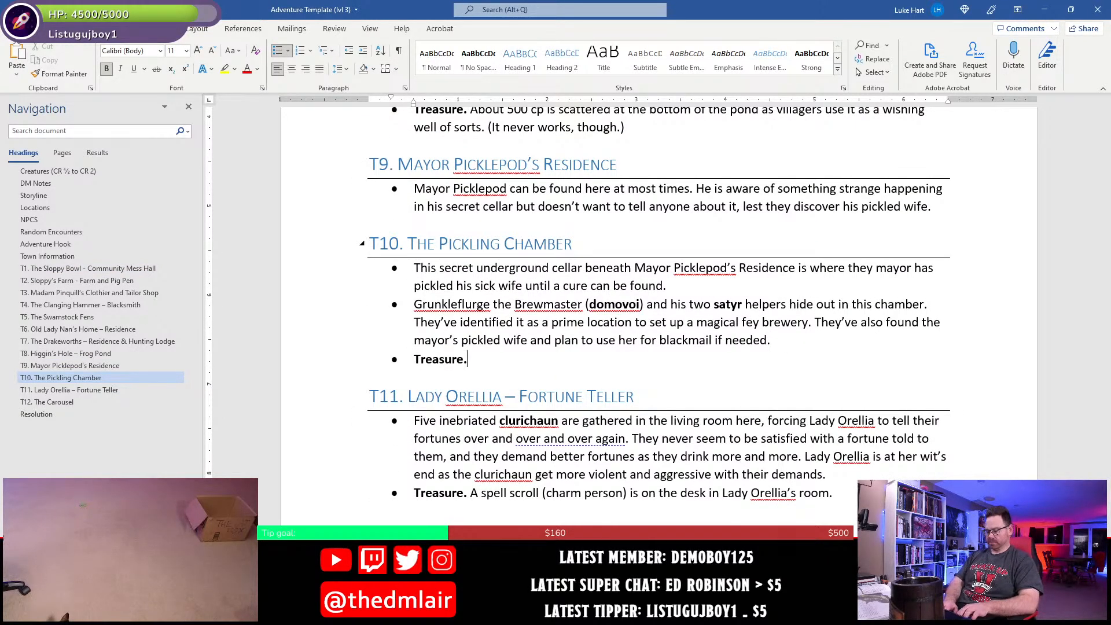
{"action": "key", "text": "ctrl+b"}
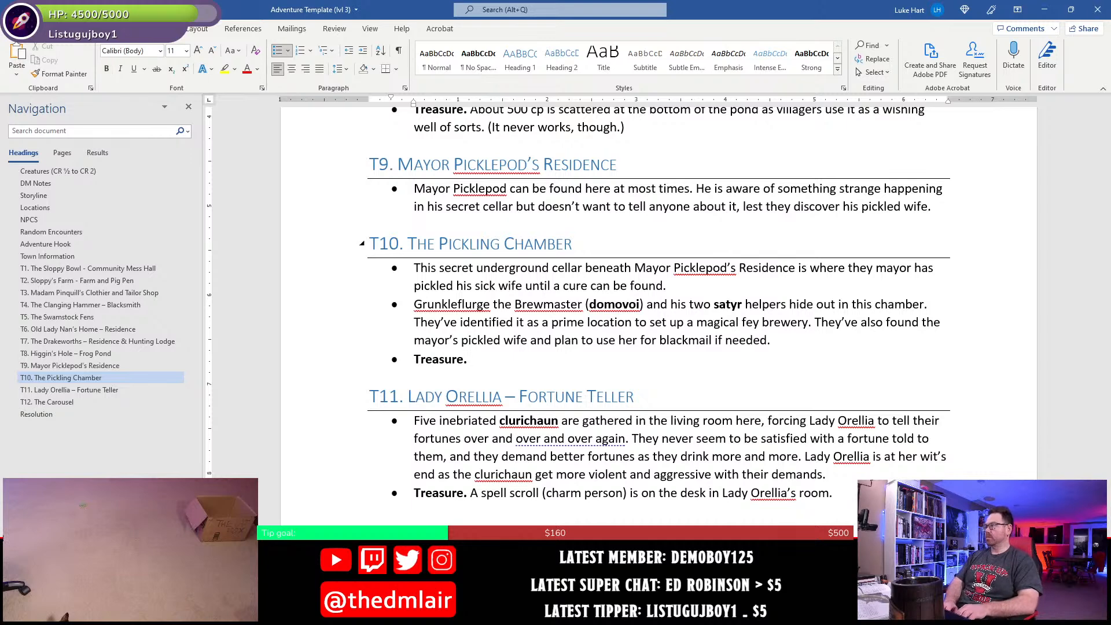
- Write the T10 treasure text in regular weight as "The Brewmaster carries a pouch of 160 sp." and save the document
{"action": "type", "text": "The "}
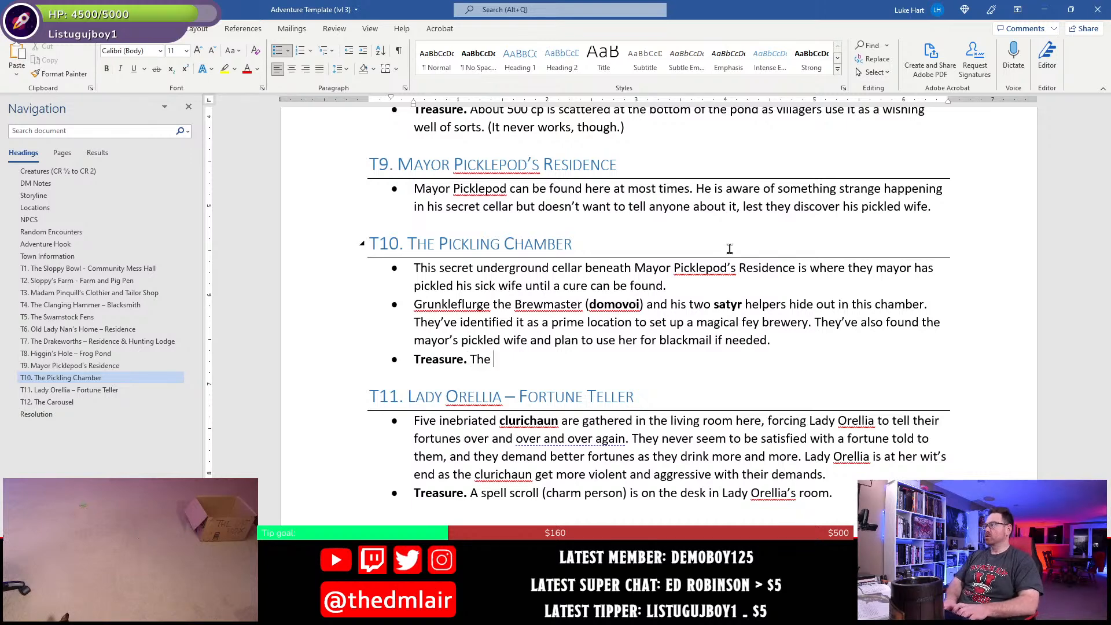
{"action": "type", "text": "Brewmaster "}
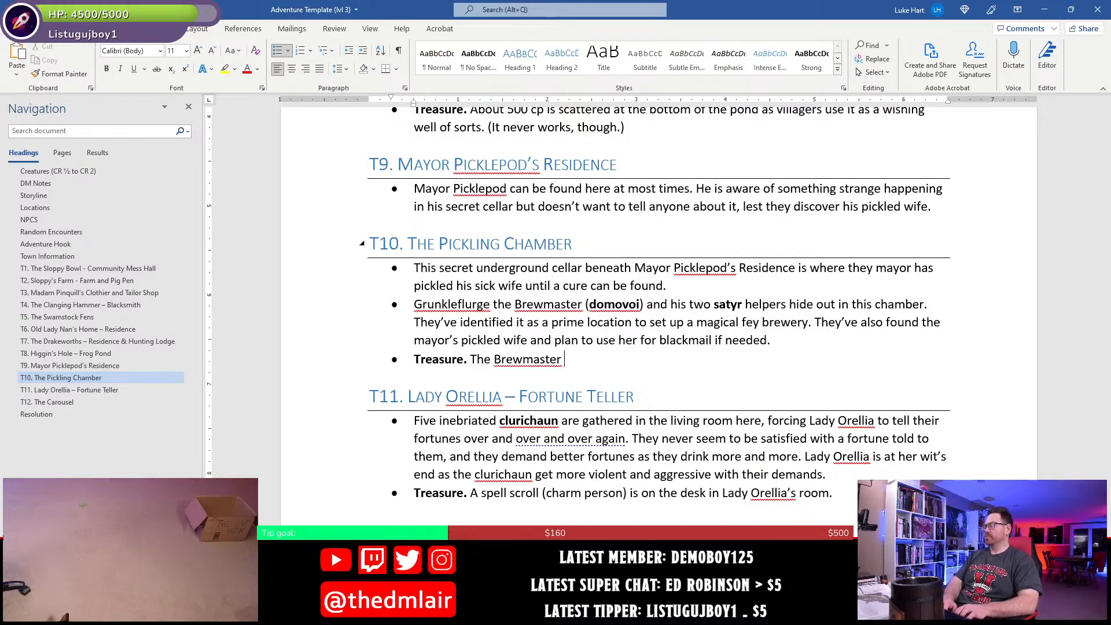
{"action": "type", "text": "carries a pou"}
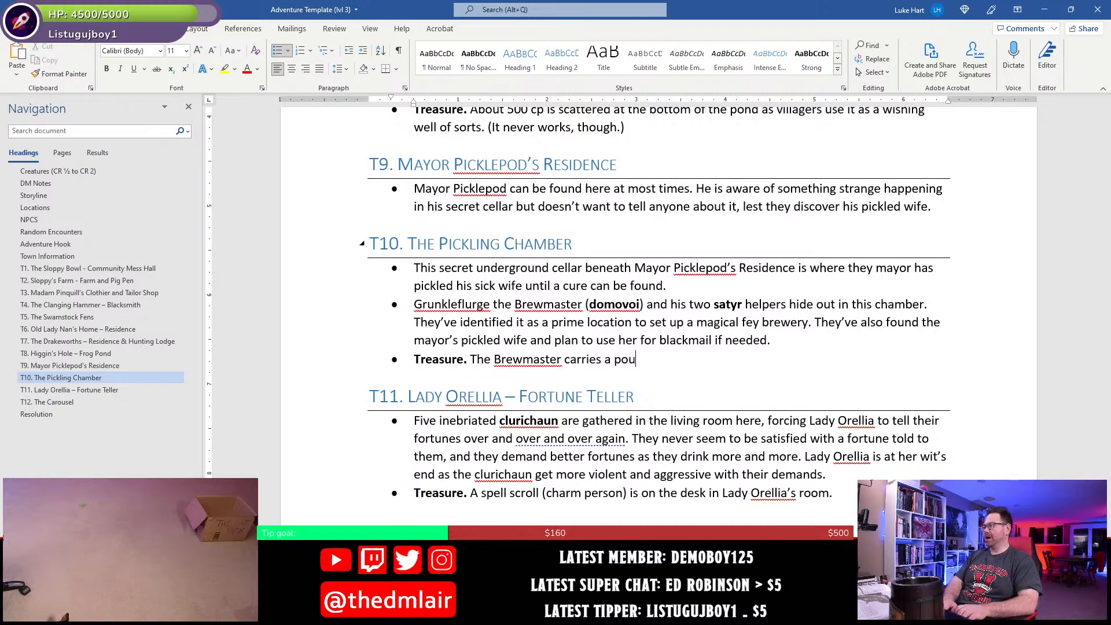
{"action": "type", "text": "ch of 160 sp"}
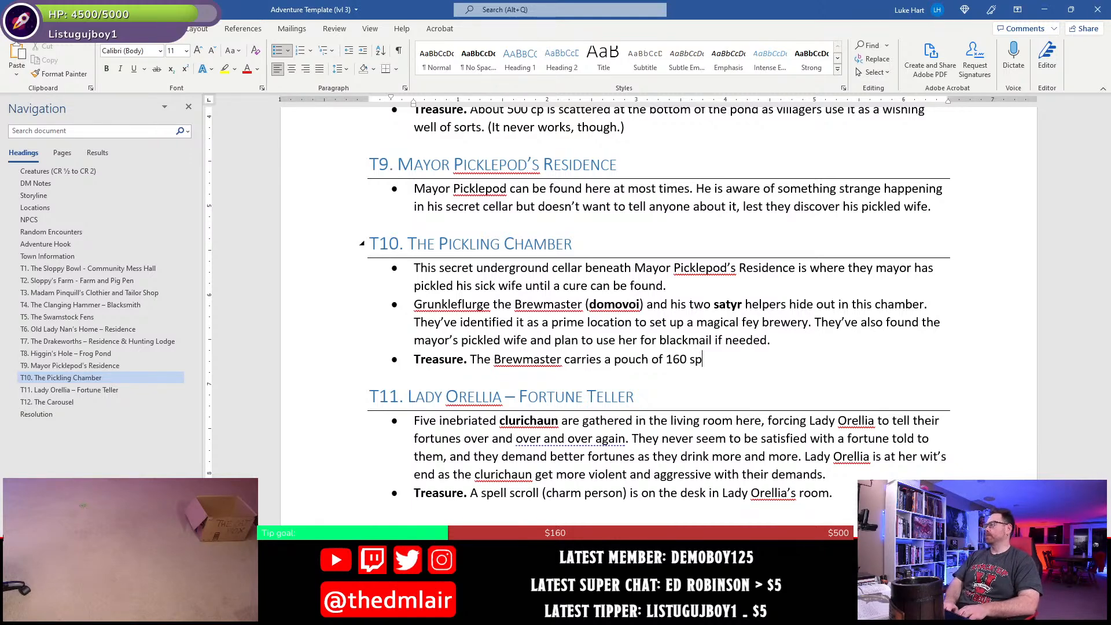
{"action": "type", "text": "."}
{"action": "key", "text": "ctrl+s"}
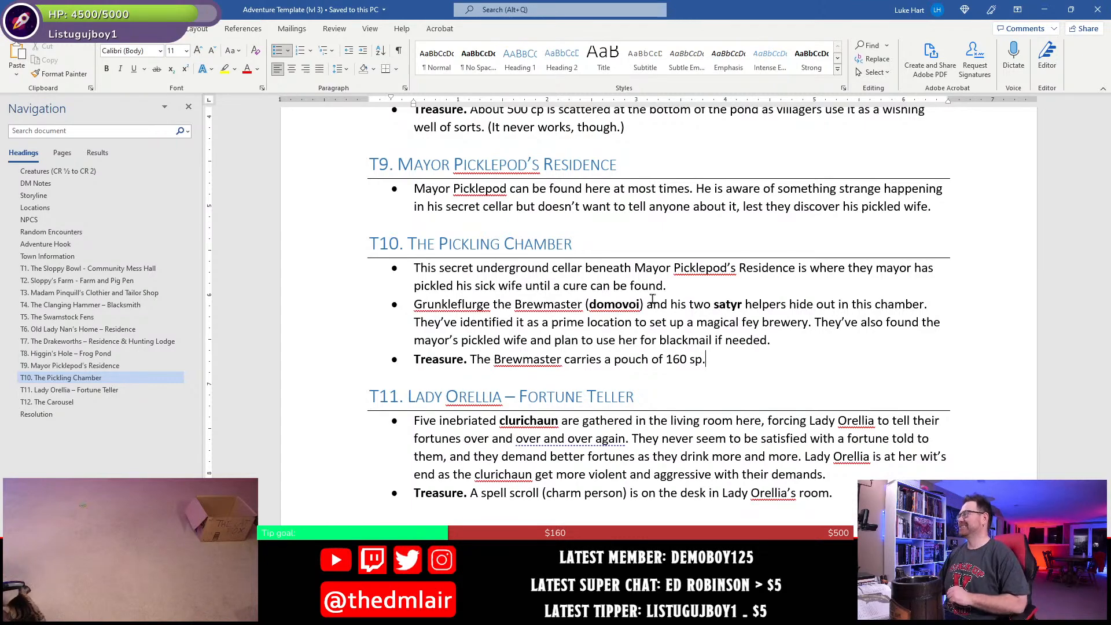
- Replace the highlighted roll-count placeholder in the DM Notes treasure bullet with 1
{"action": "scroll", "coordinate": [492, 436], "scroll_direction": "up", "scroll_amount": 10}
{"action": "scroll", "coordinate": [492, 436], "scroll_direction": "down", "scroll_amount": 6}
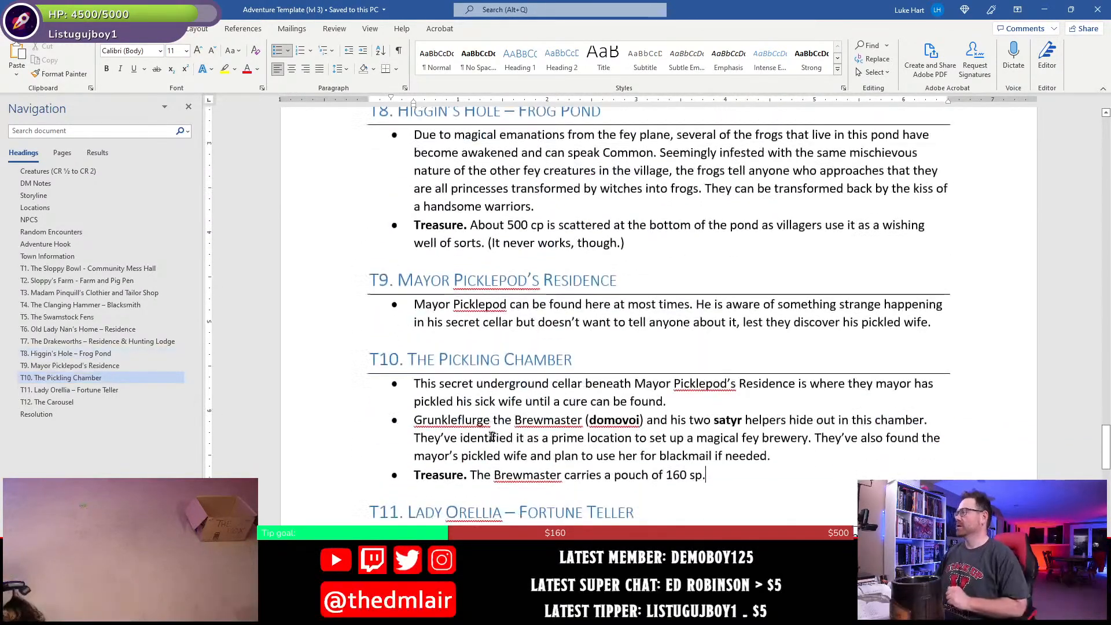
{"action": "scroll", "coordinate": [492, 436], "scroll_direction": "up", "scroll_amount": 2}
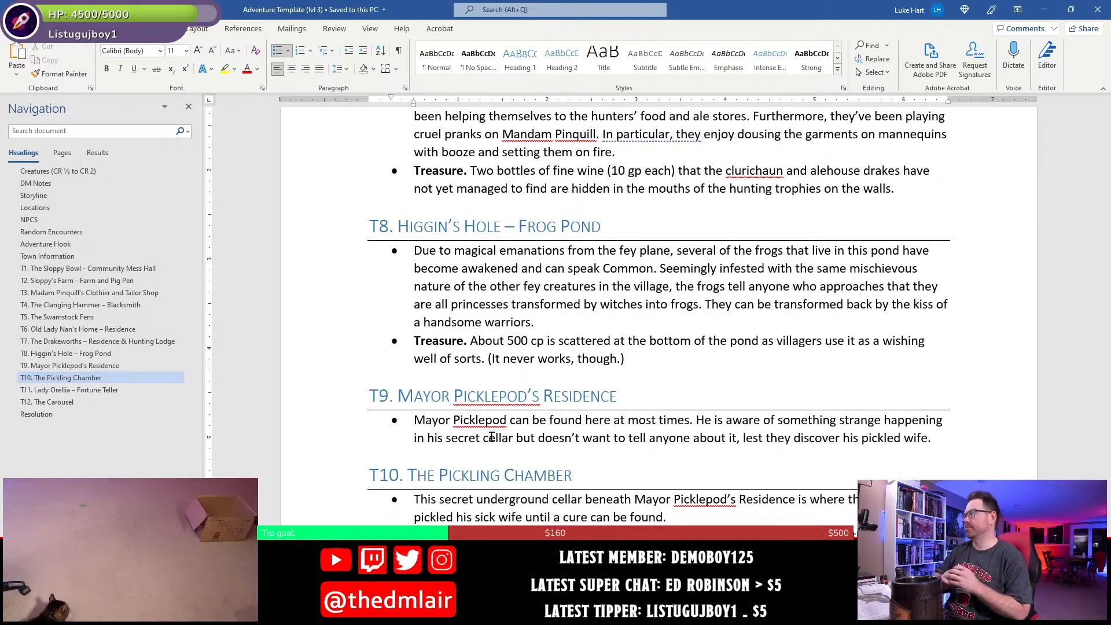
{"action": "scroll", "coordinate": [491, 436], "scroll_direction": "up", "scroll_amount": 15}
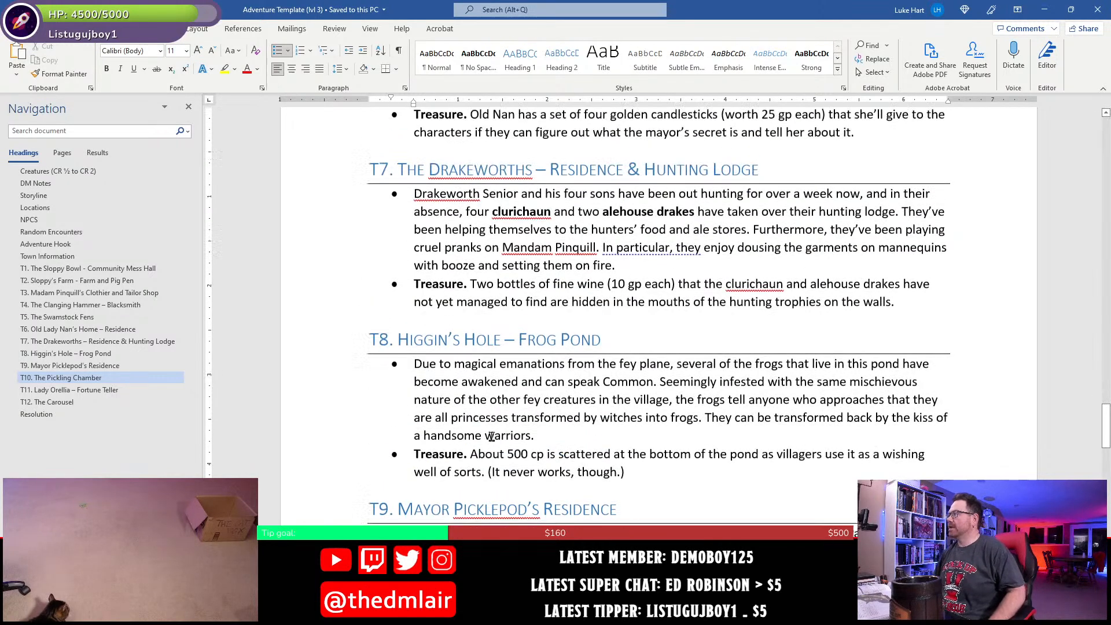
{"action": "scroll", "coordinate": [491, 437], "scroll_direction": "up", "scroll_amount": 15}
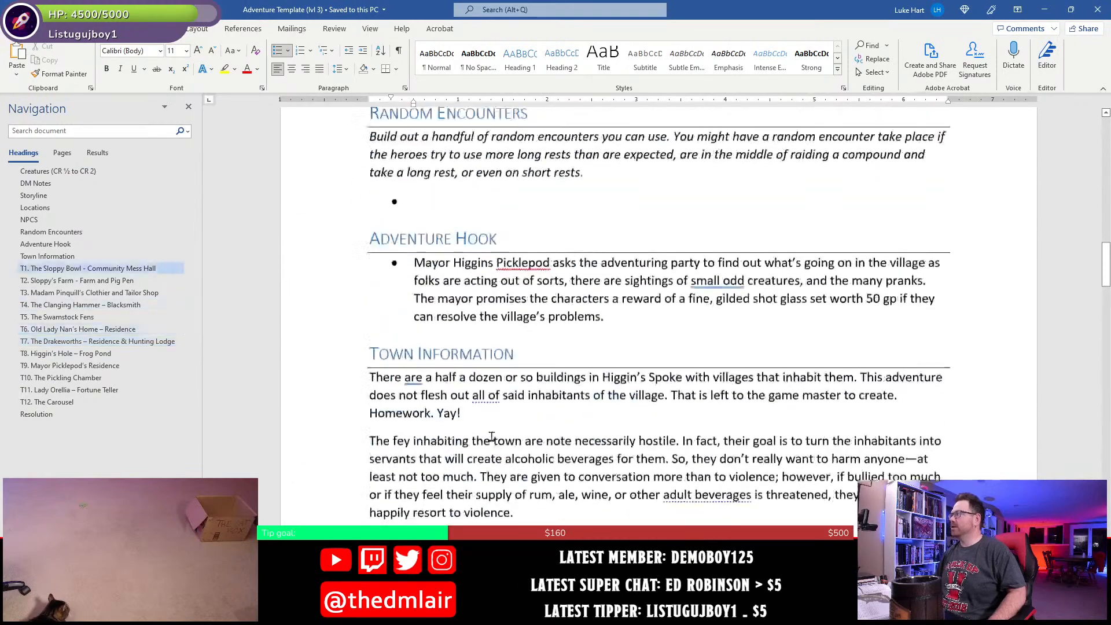
{"action": "scroll", "coordinate": [491, 437], "scroll_direction": "up", "scroll_amount": 1}
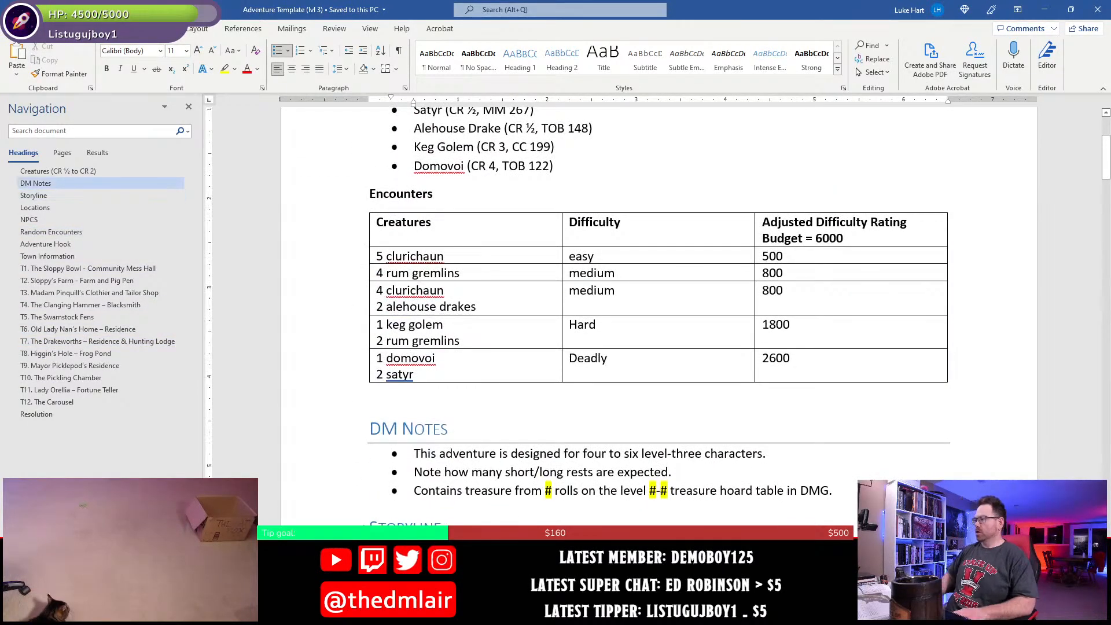
{"action": "key", "text": "BackSpace"}
{"action": "type", "text": "1"}
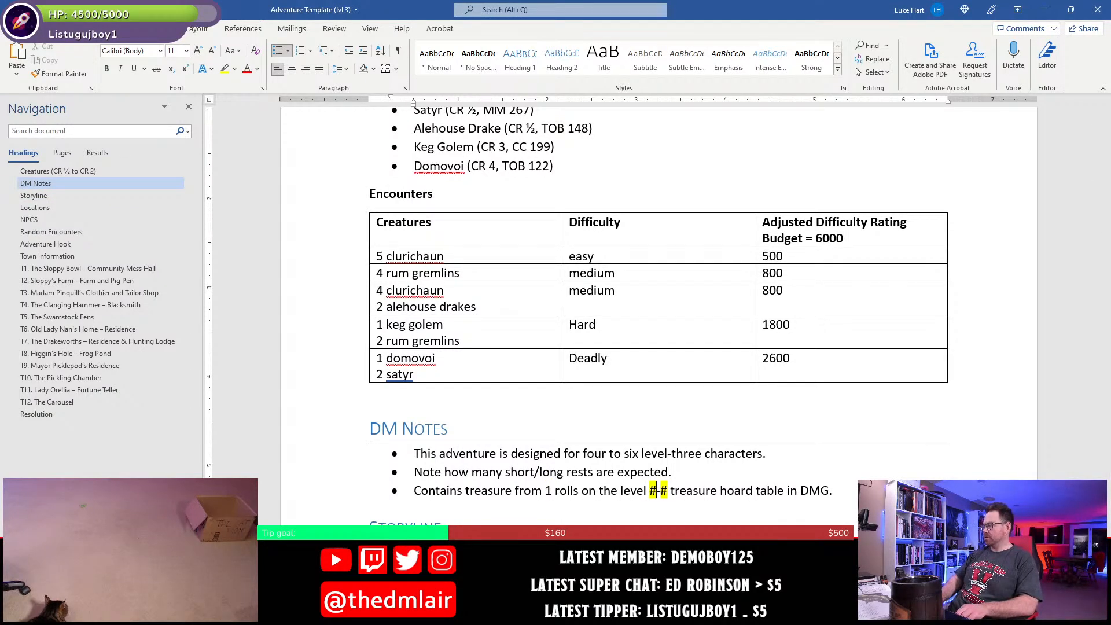
- Replace the highlighted level-range placeholder in the DM Notes treasure bullet with "0-4"
{"action": "key", "text": "Delete"}
{"action": "key", "text": "BackSpace"}
{"action": "key", "text": "BackSpace"}
{"action": "type", "text": "0-"}
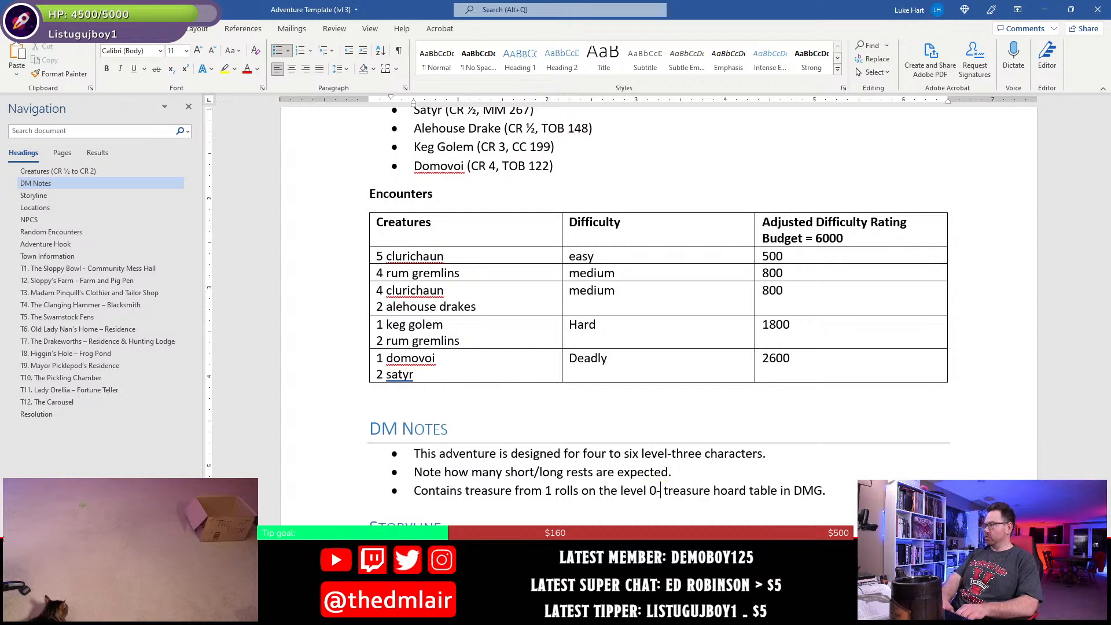
{"action": "type", "text": "4"}
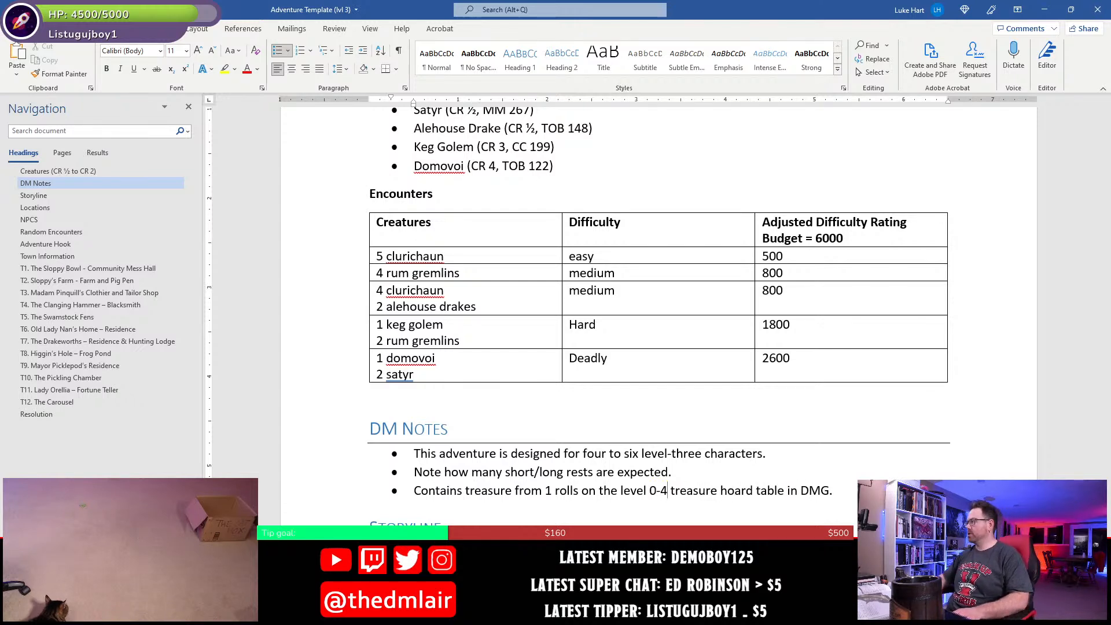
- Correct "rolls" to the singular "roll" in the DM Notes treasure bullet
{"action": "left_click", "coordinate": [532, 491]}
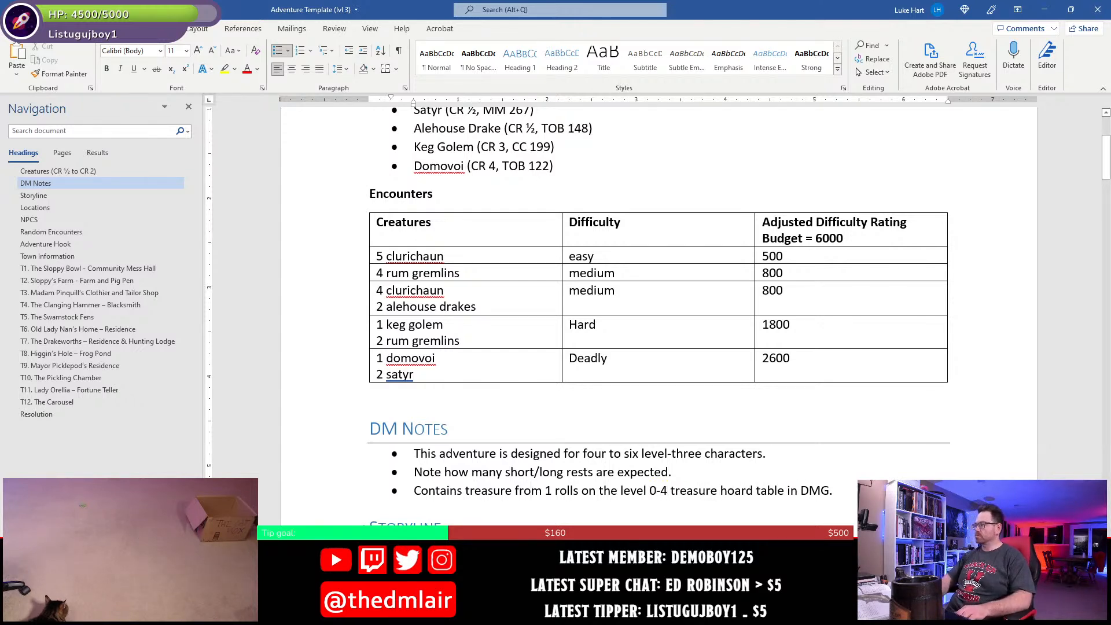
{"action": "left_click", "coordinate": [570, 491]}
{"action": "key", "text": "BackSpace"}
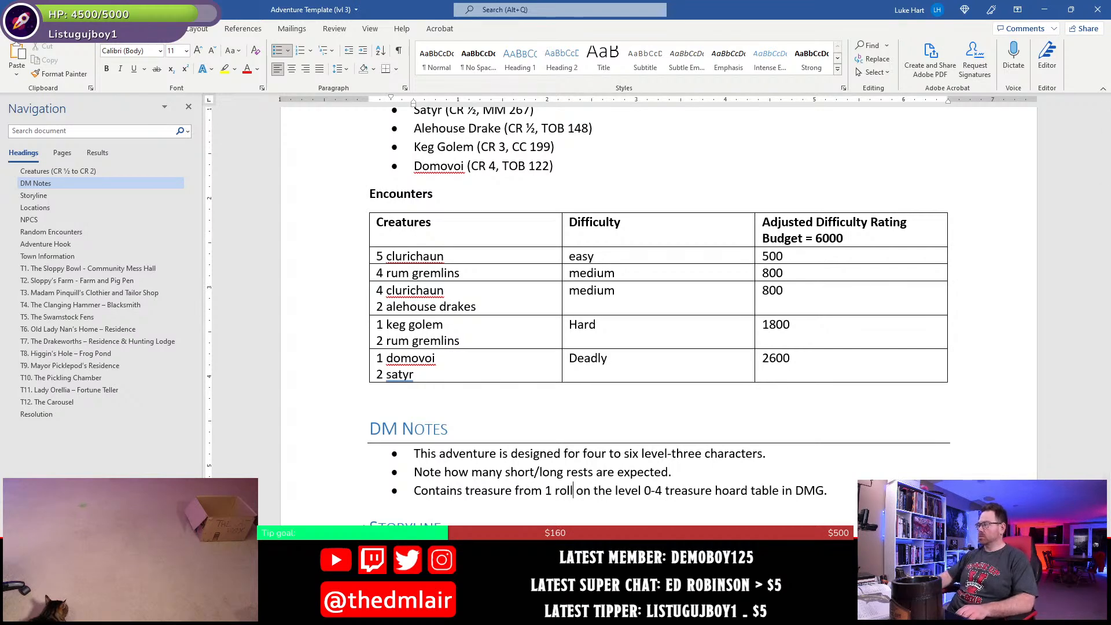